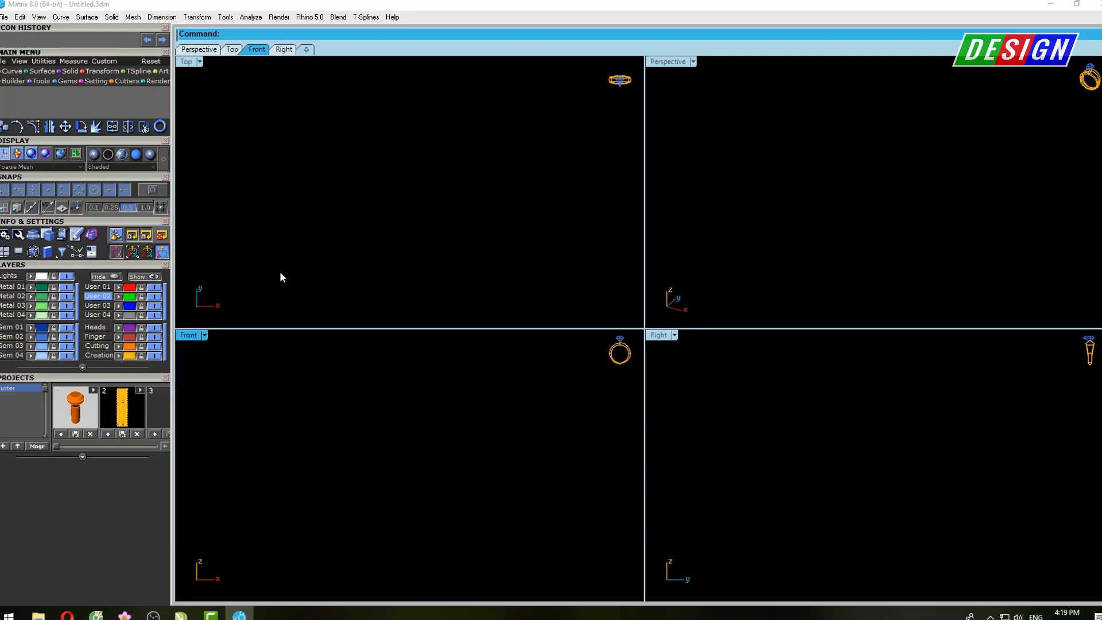
# Draw a circle of diameter 20 in the Front view
pyautogui.click(13, 72)
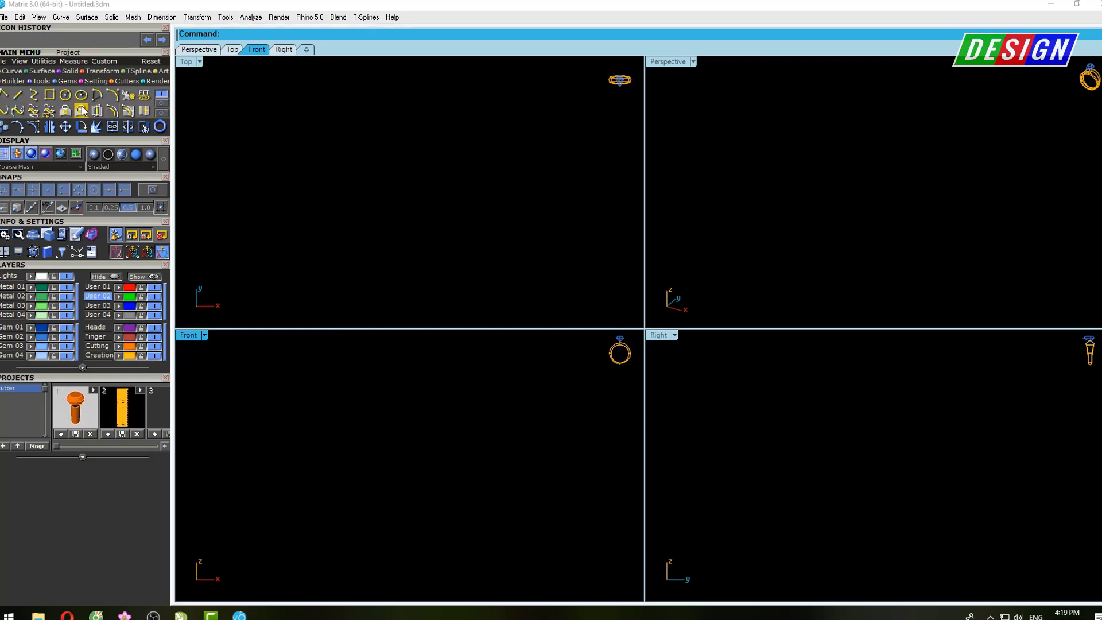
pyautogui.click(82, 110)
pyautogui.click(410, 465)
pyautogui.write('2')
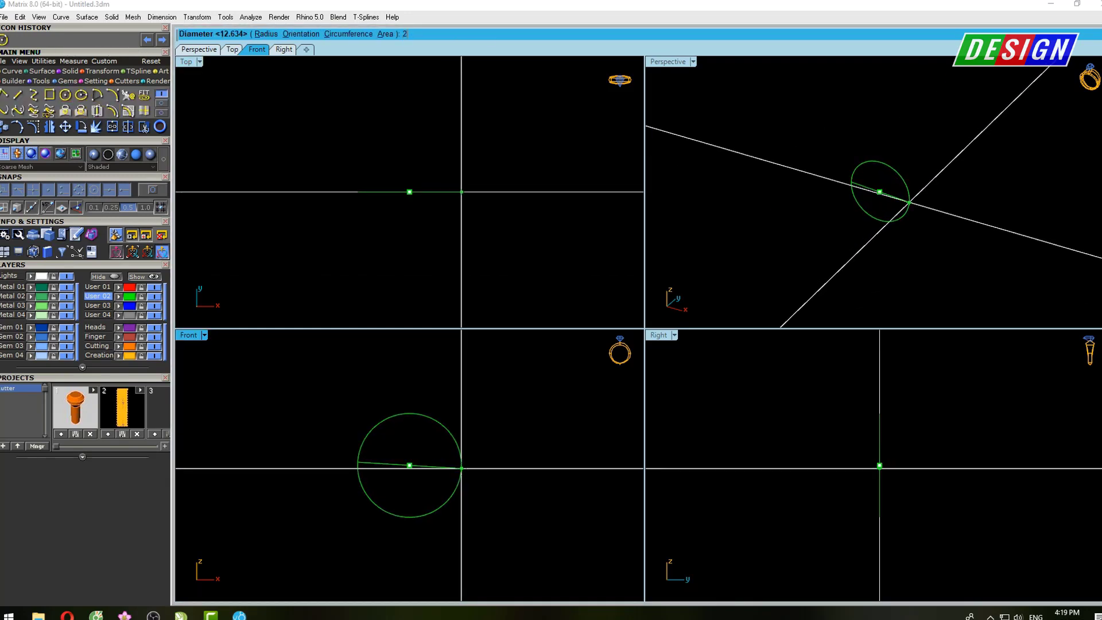
pyautogui.write('0')
pyautogui.press('Return')
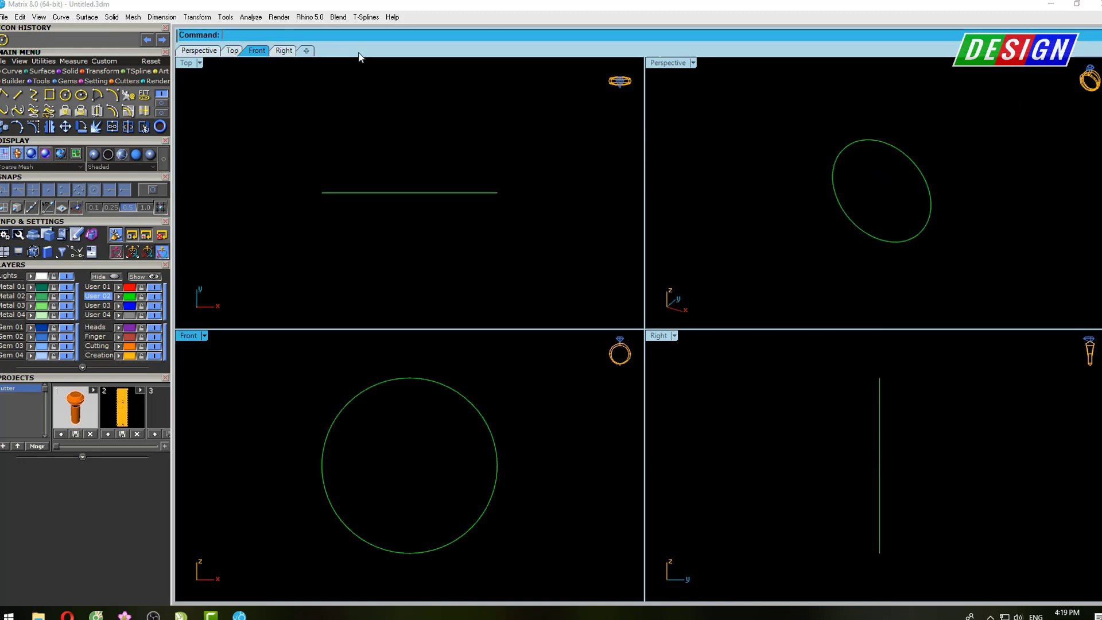
# Adjust the height of the command history area
pyautogui.moveTo(358, 56); pyautogui.dragTo(356, 58)
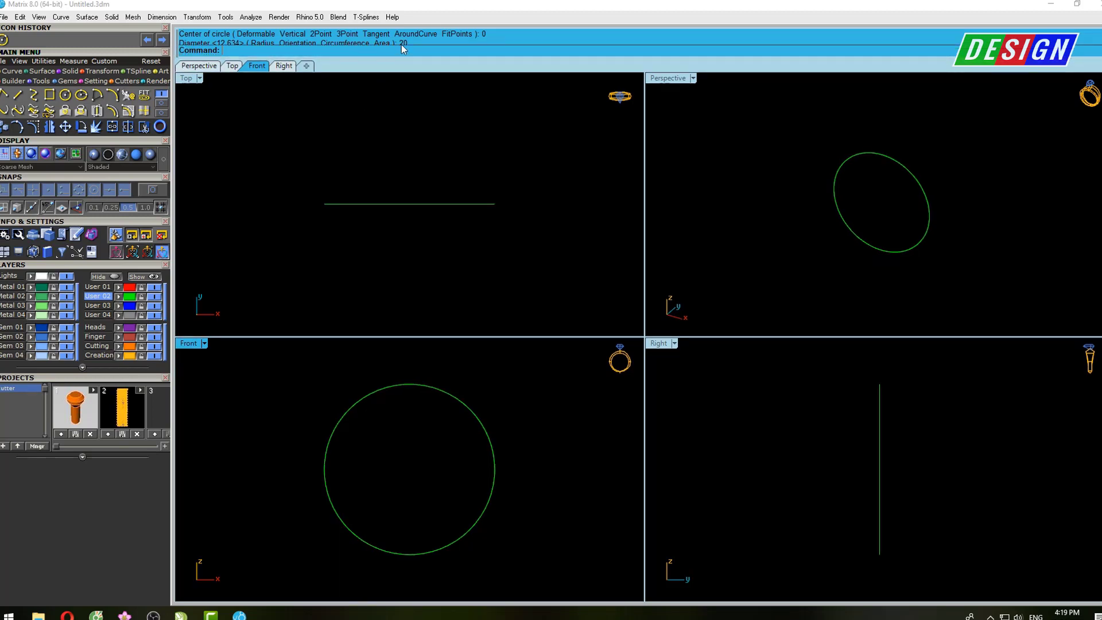
pyautogui.moveTo(400, 57); pyautogui.dragTo(400, 59)
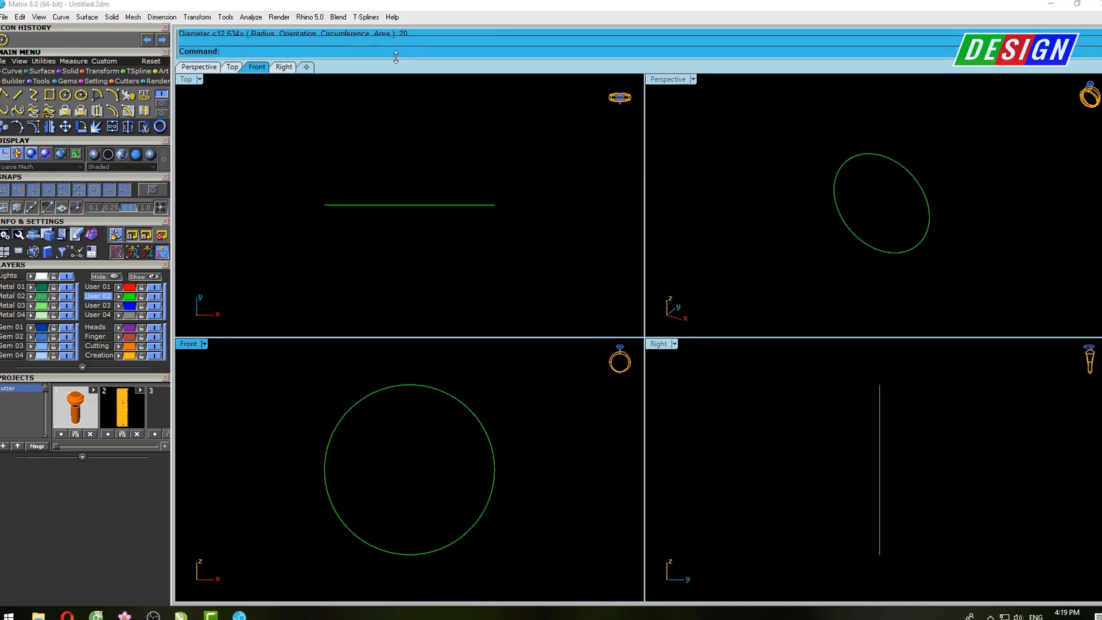
pyautogui.moveTo(396, 58); pyautogui.dragTo(391, 69)
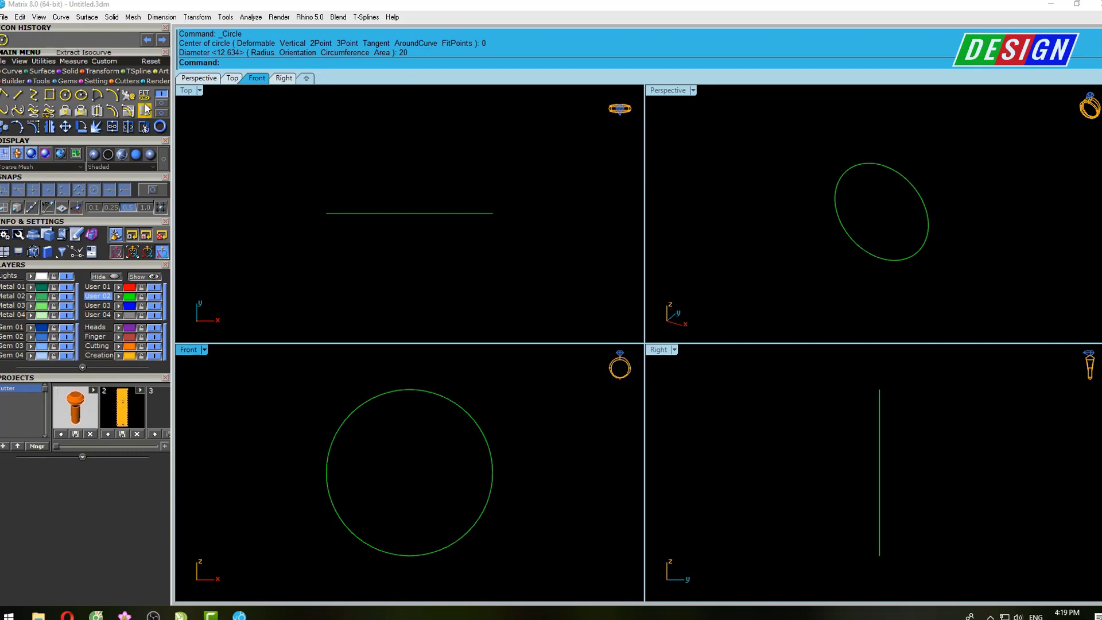
# Offset the finger-size circle 1 unit outward
pyautogui.hotkey('ctrl', 'a')
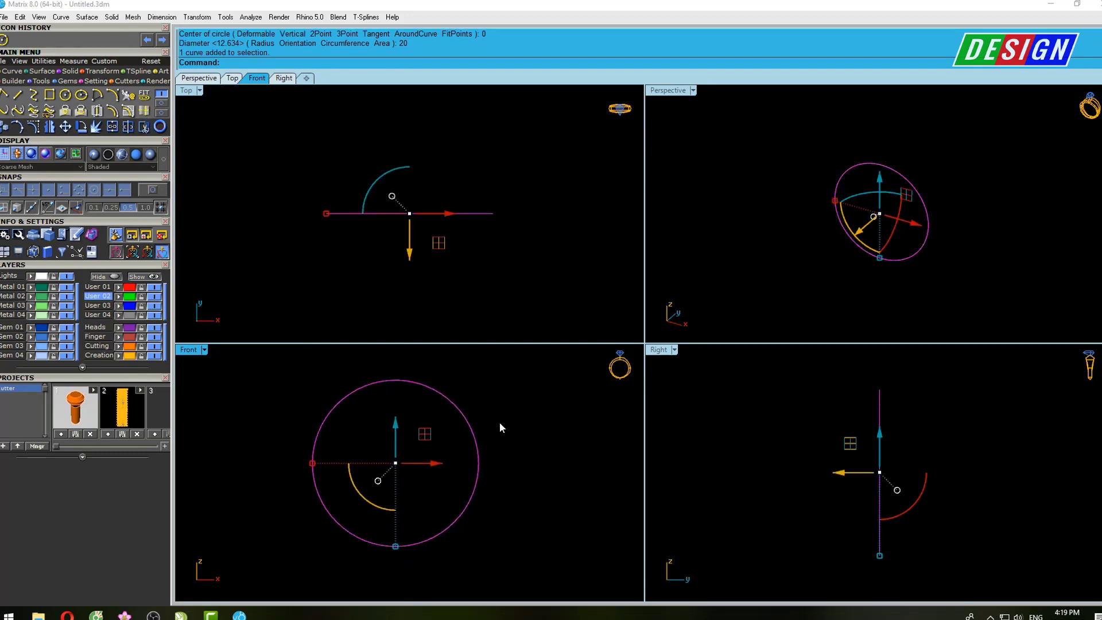
pyautogui.write('Offset')
pyautogui.press('Return')
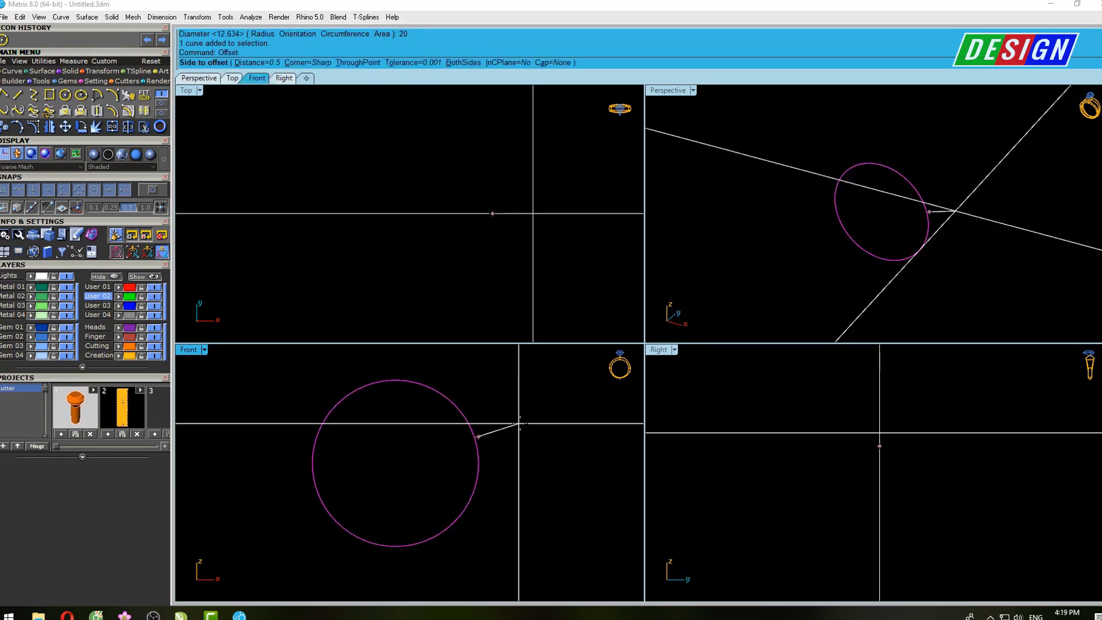
pyautogui.write('1')
pyautogui.press('Return')
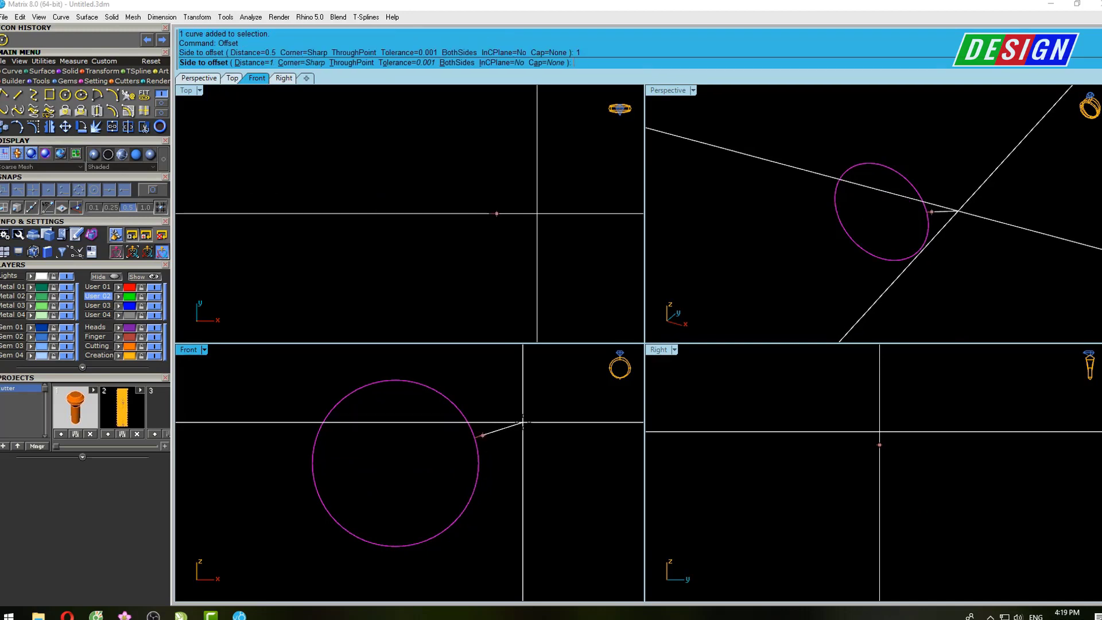
pyautogui.click(523, 422)
# In a maximized Front view, Scale1D the outer circle slightly wider from the centre
pyautogui.doubleClick(186, 352)
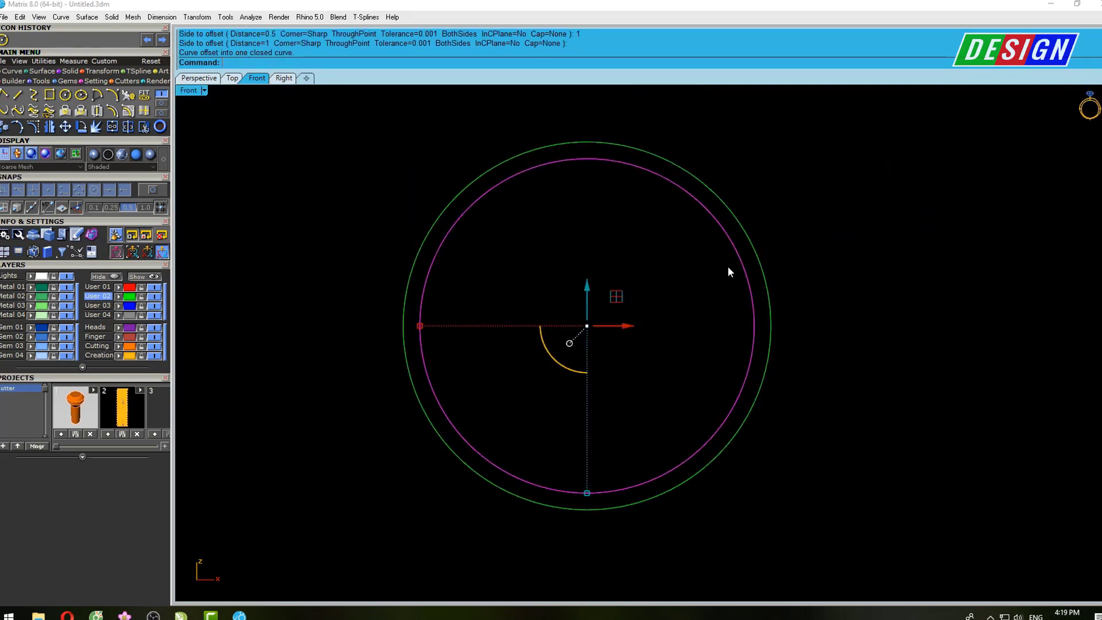
pyautogui.click(745, 235)
pyautogui.moveTo(782, 281); pyautogui.dragTo(750, 276, button='right')
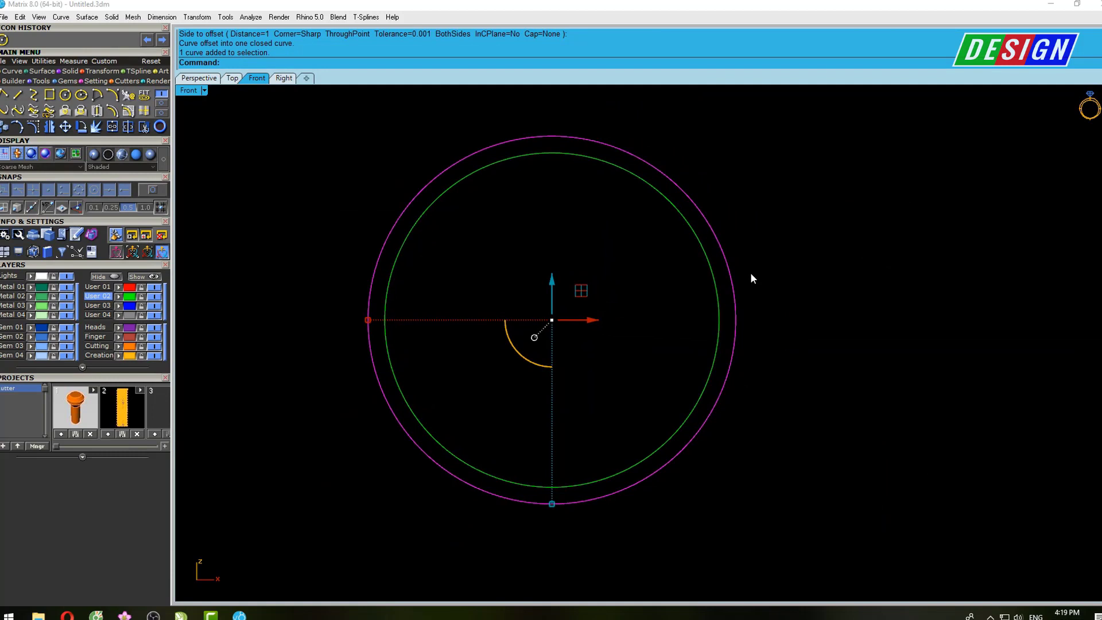
pyautogui.write('Sca')
pyautogui.press('Return')
pyautogui.write('0')
pyautogui.press('Return')
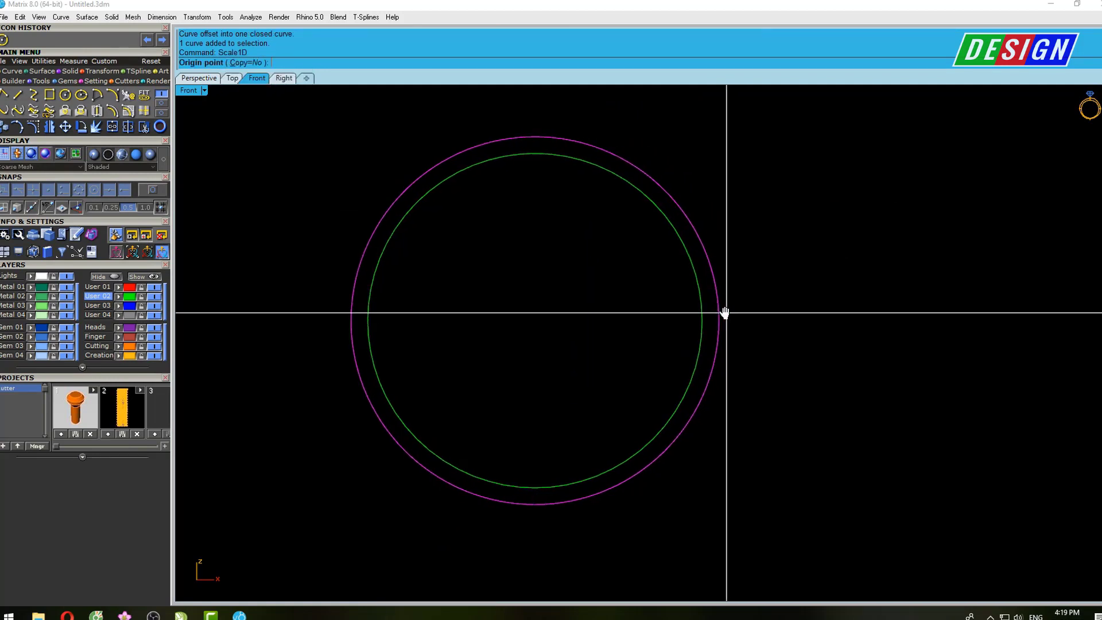
pyautogui.moveTo(744, 310); pyautogui.dragTo(719, 310, button='right')
pyautogui.click(866, 321)
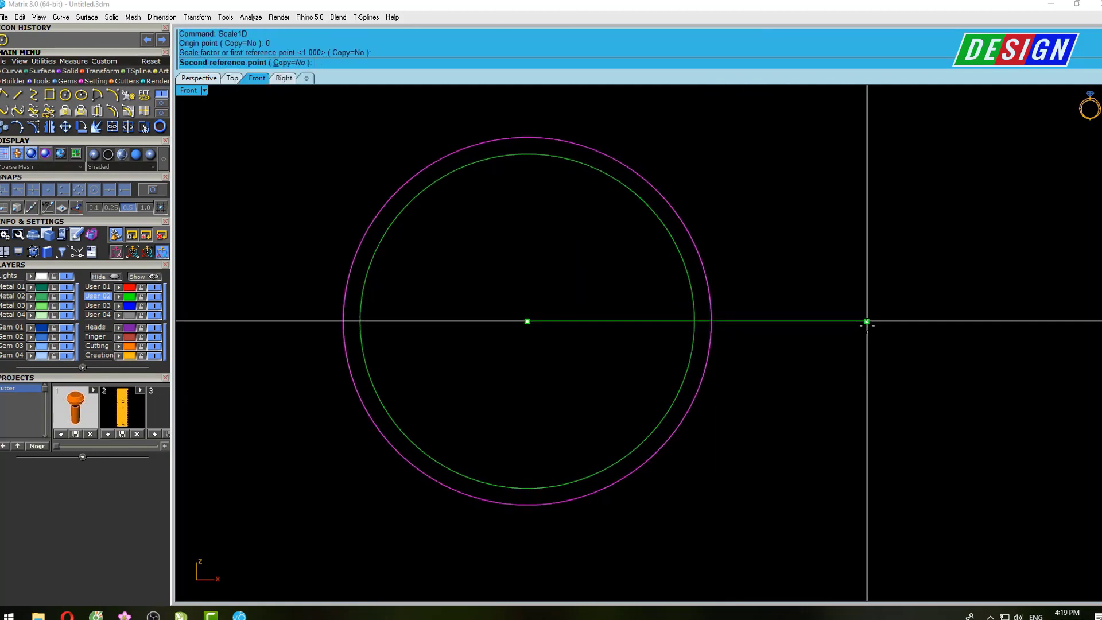
pyautogui.click(876, 321)
# Stretch the outer circle slightly taller, scaling from its bottom point
pyautogui.press('Return')
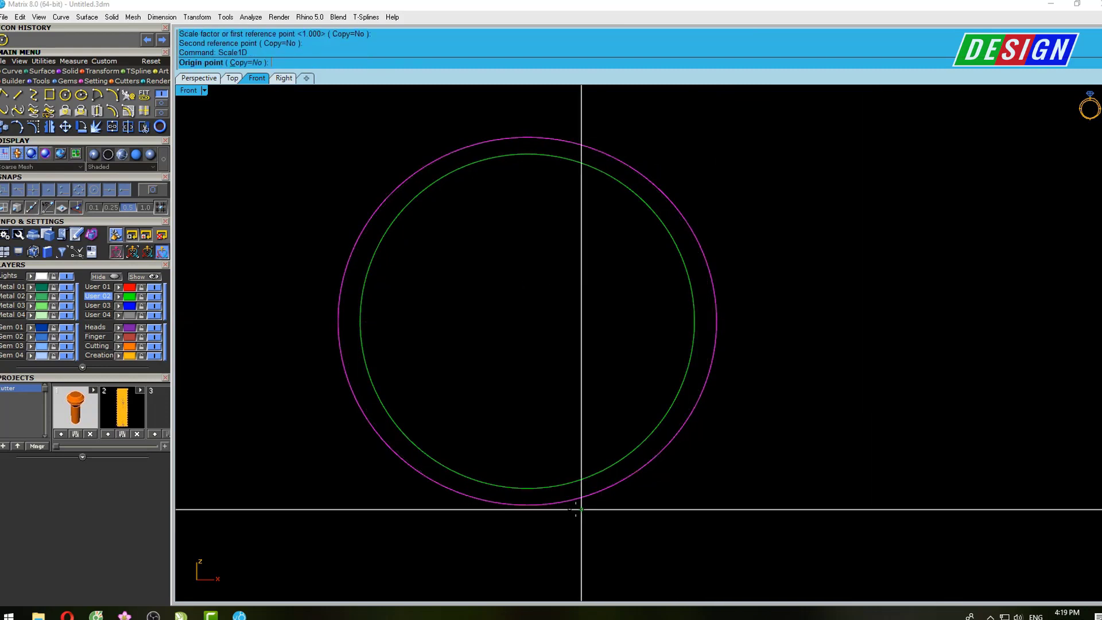
pyautogui.click(527, 505)
pyautogui.click(522, 115)
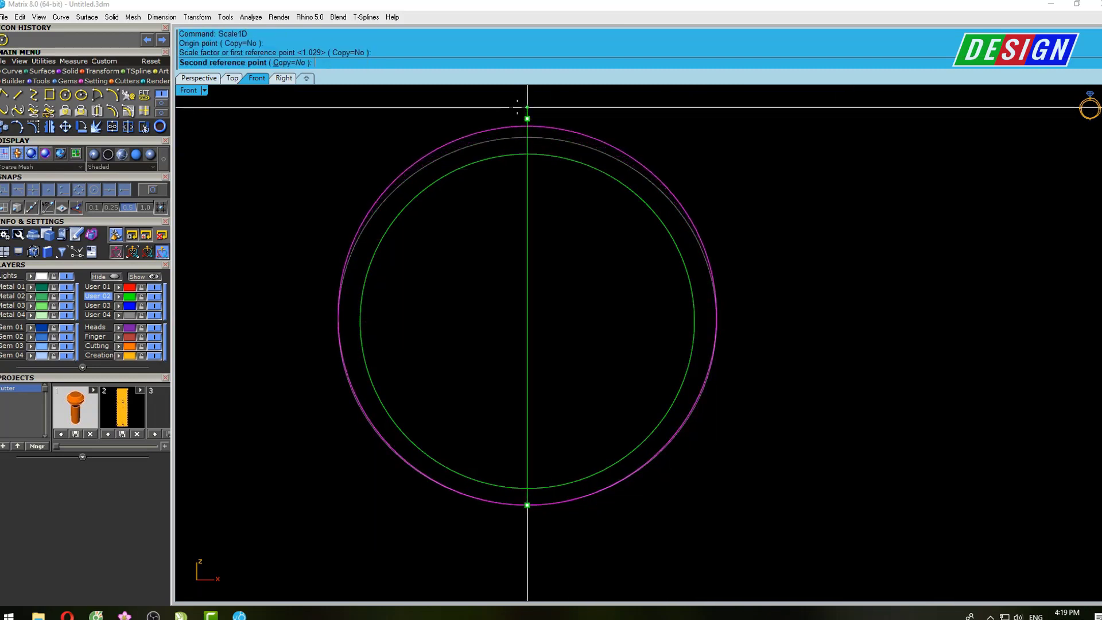
pyautogui.click(517, 111)
# Widen the outer circle slightly again from the centre, then clear the selection
pyautogui.press('Return')
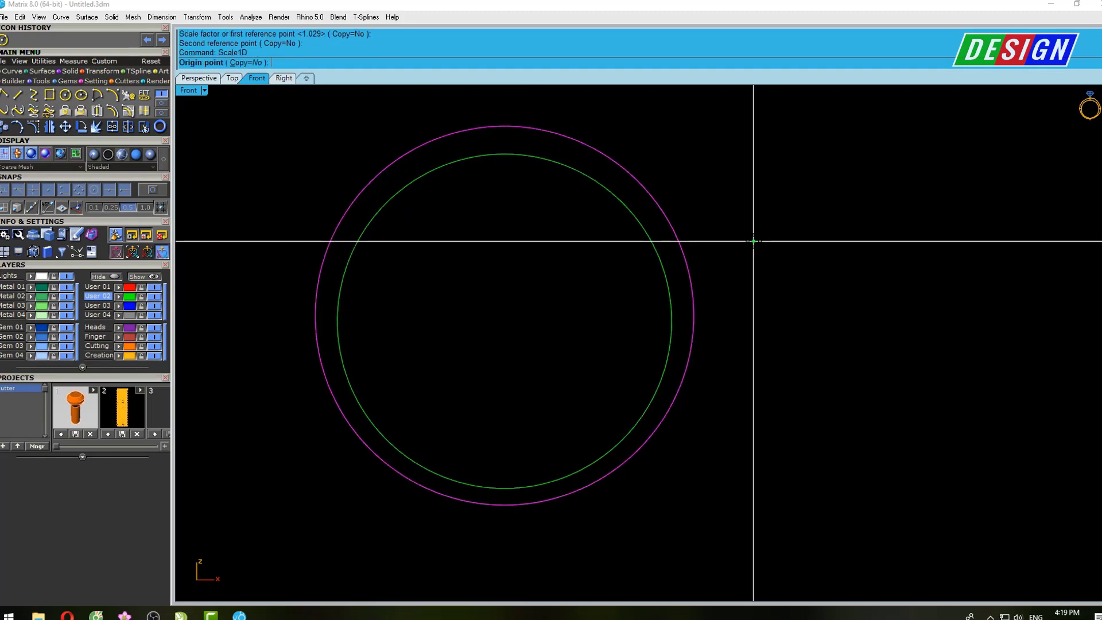
pyautogui.write('0')
pyautogui.press('Return')
pyautogui.click(921, 319)
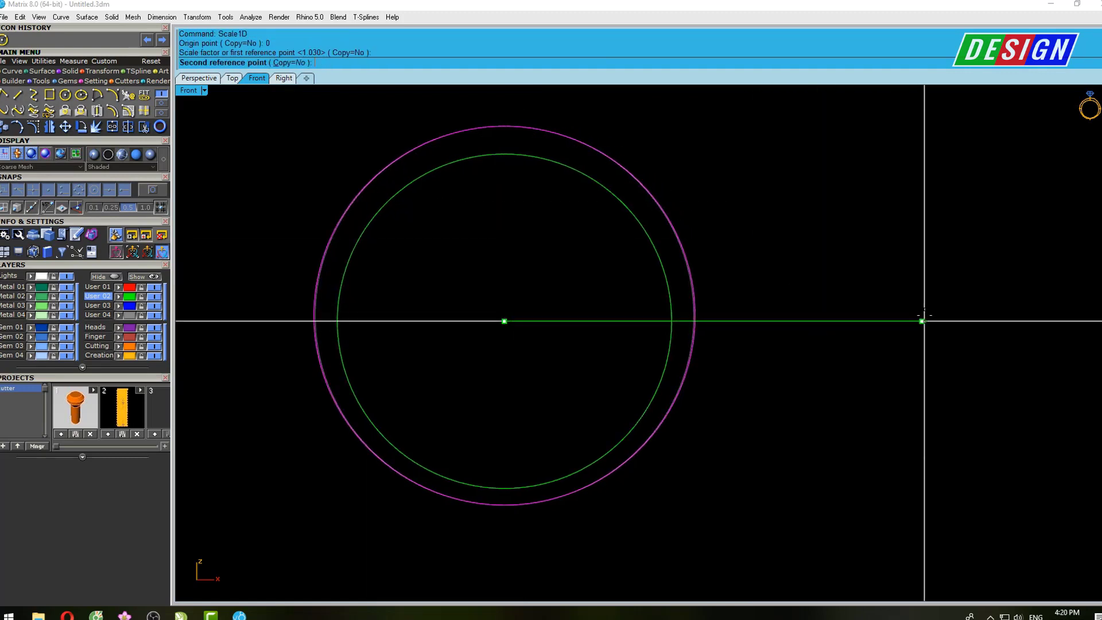
pyautogui.click(930, 322)
pyautogui.press('Escape')
# In a maximized Top view, draw a both-sides vertical line through the ring's left edge
pyautogui.moveTo(689, 137); pyautogui.dragTo(610, 231)
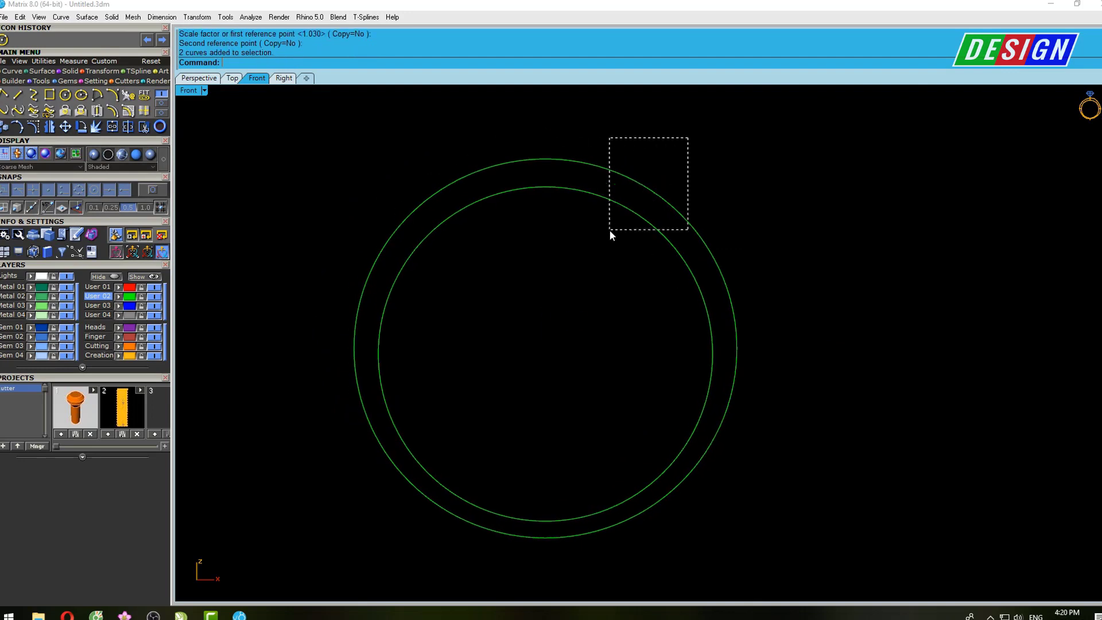
pyautogui.doubleClick(185, 91)
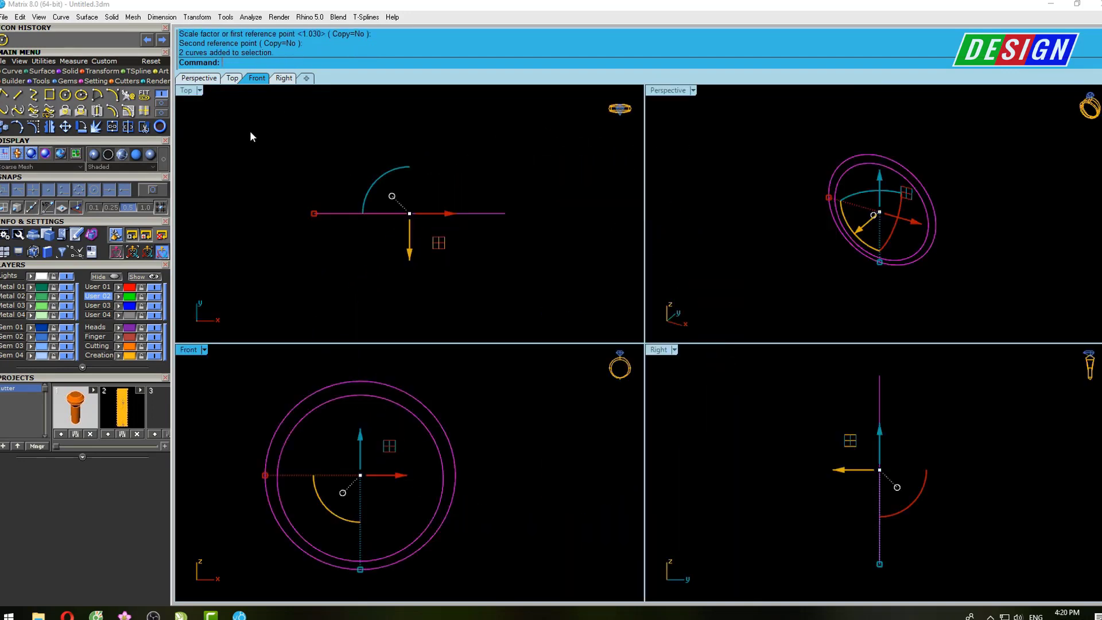
pyautogui.doubleClick(187, 91)
pyautogui.moveTo(749, 295); pyautogui.dragTo(709, 251, button='right')
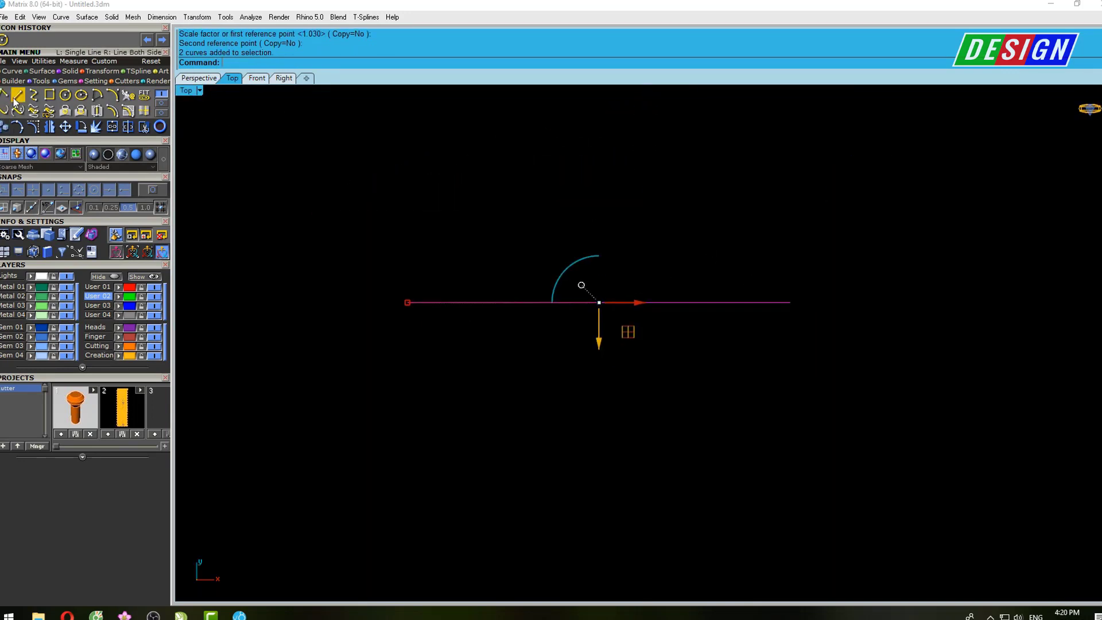
pyautogui.click(408, 303)
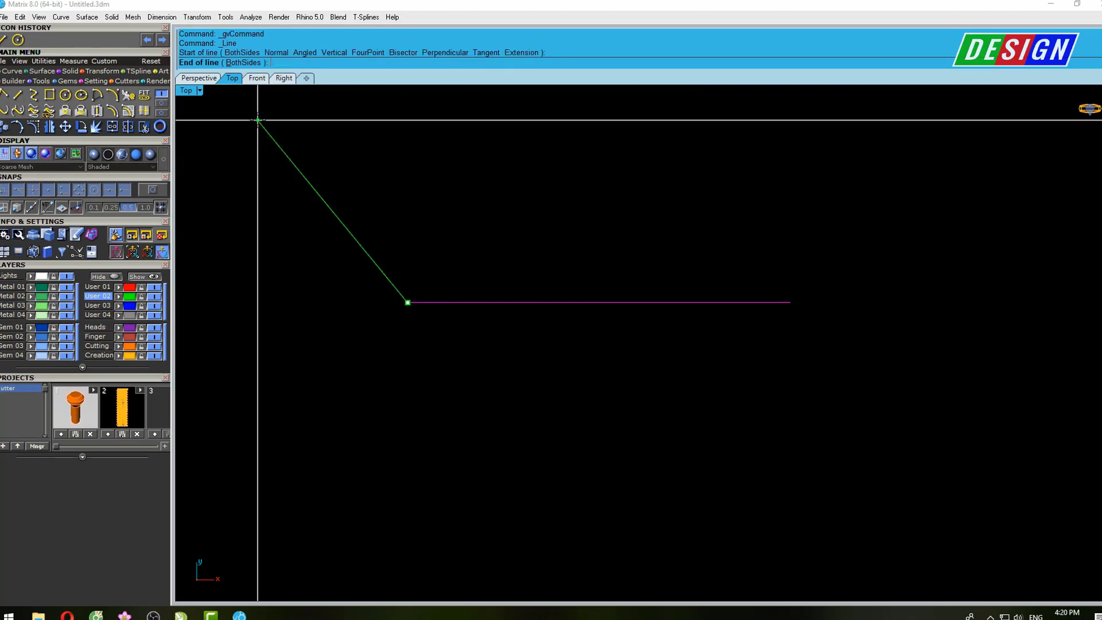
pyautogui.click(243, 62)
pyautogui.click(407, 482)
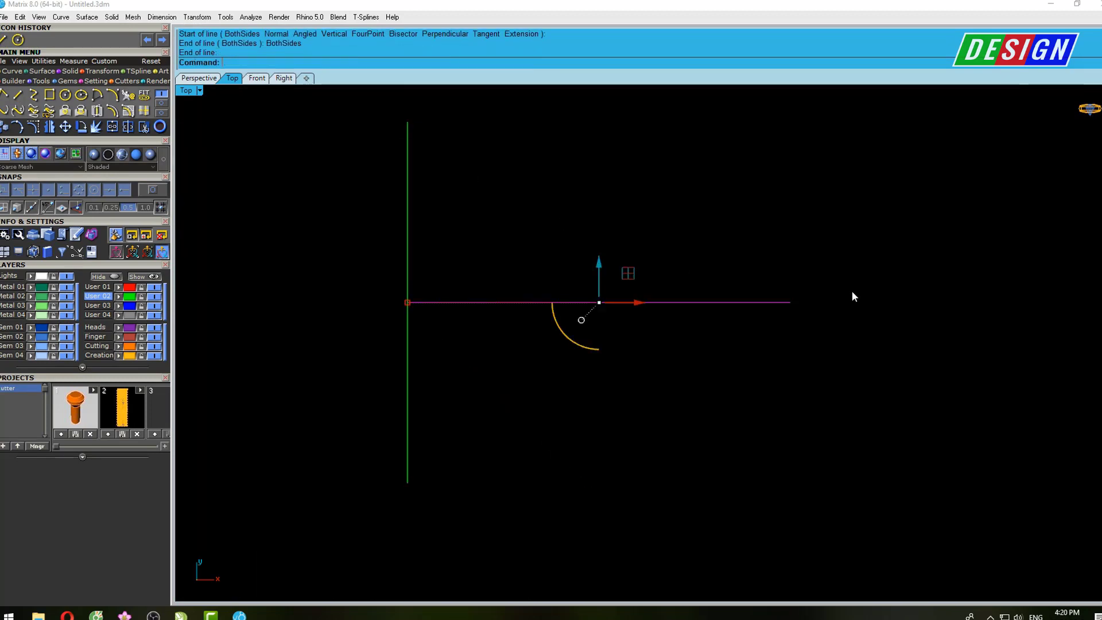
# Draw a both-sides vertical line through the ring's right edge
pyautogui.rightClick(693, 266)
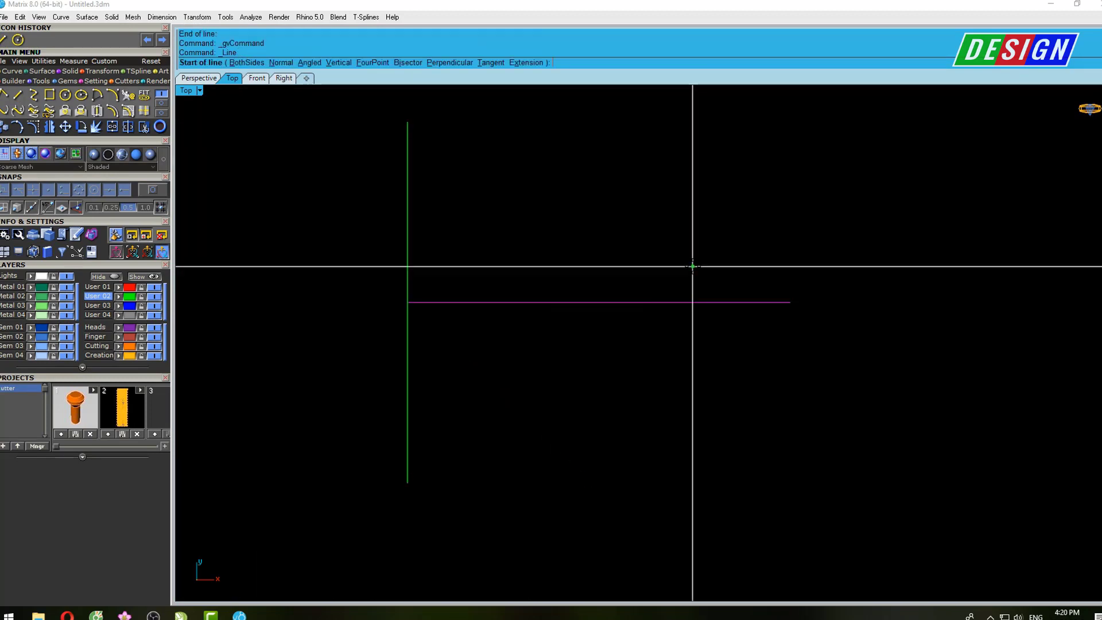
pyautogui.click(798, 304)
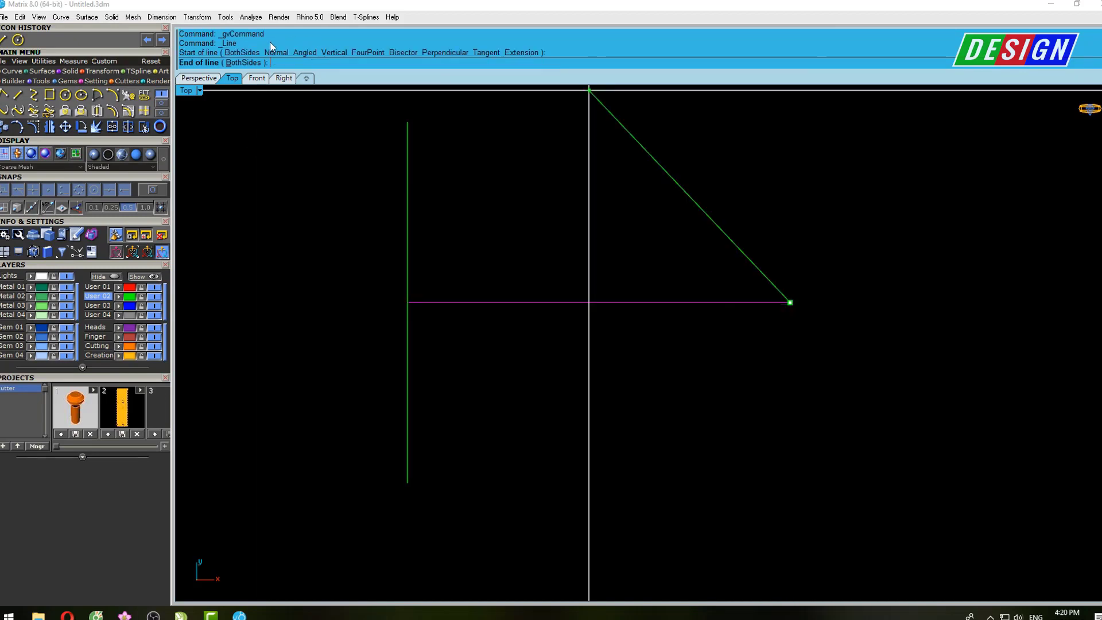
pyautogui.click(243, 62)
pyautogui.click(802, 148)
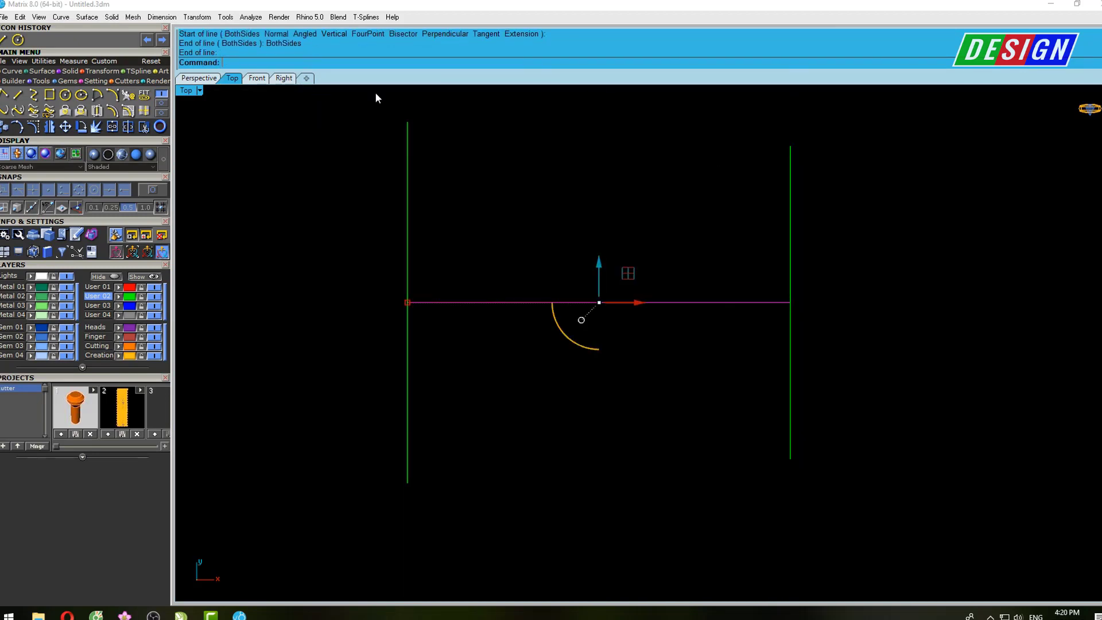
# Draw a both-sides vertical line through the origin at 0
pyautogui.rightClick(583, 162)
pyautogui.write('0')
pyautogui.press('Return')
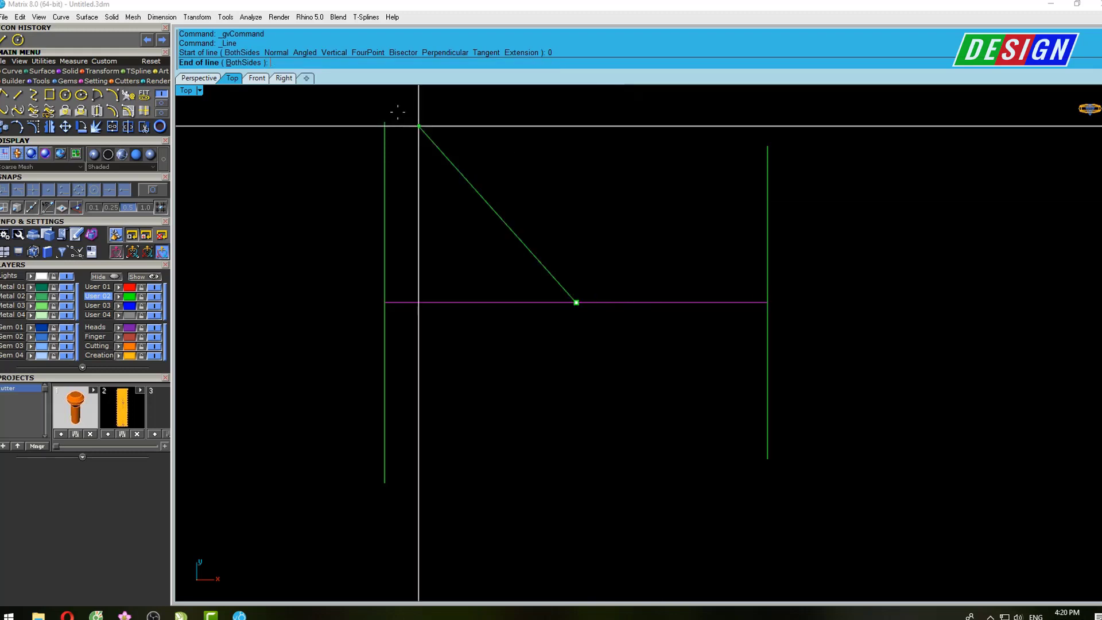
pyautogui.click(243, 62)
pyautogui.click(576, 151)
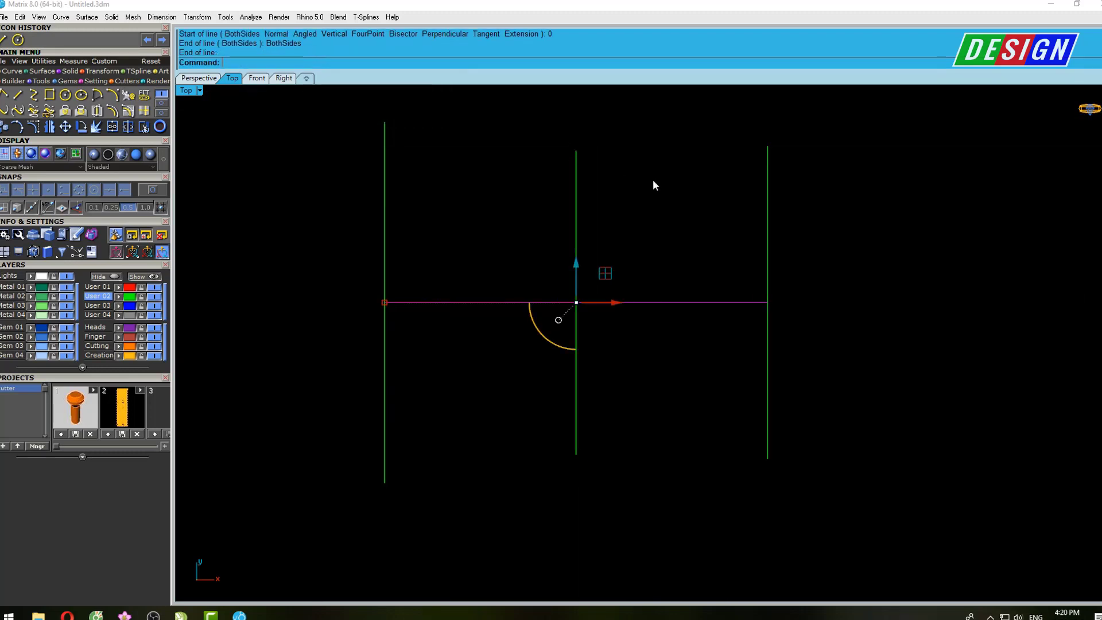
# Start the command for placing a reference picture
pyautogui.moveTo(653, 186); pyautogui.dragTo(671, 187, button='right')
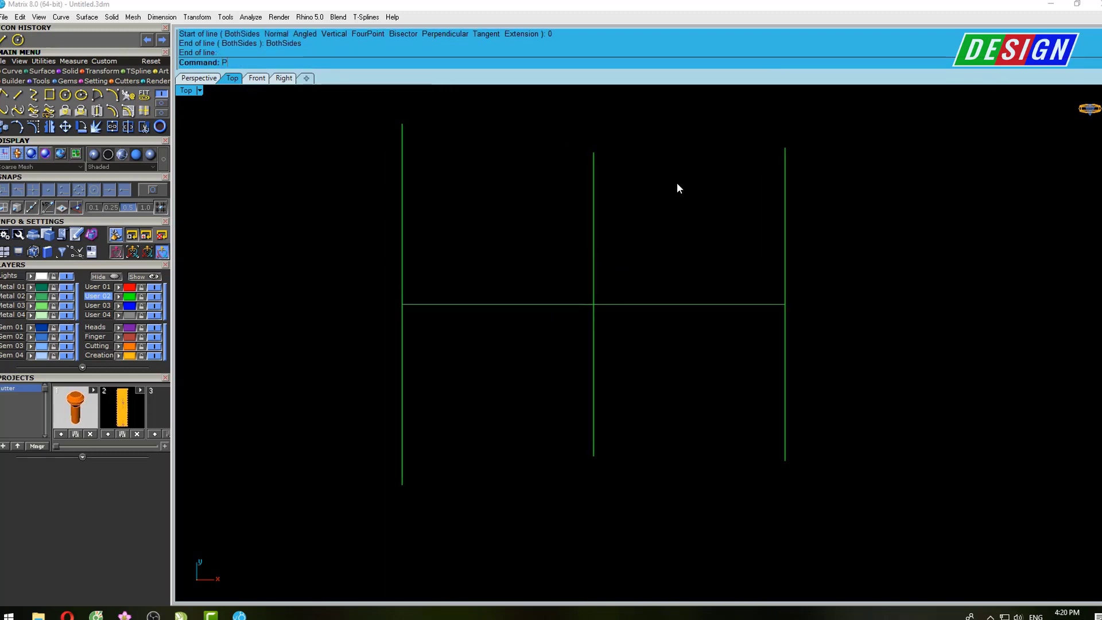
pyautogui.write('ctureFrame')
pyautogui.press('Return')
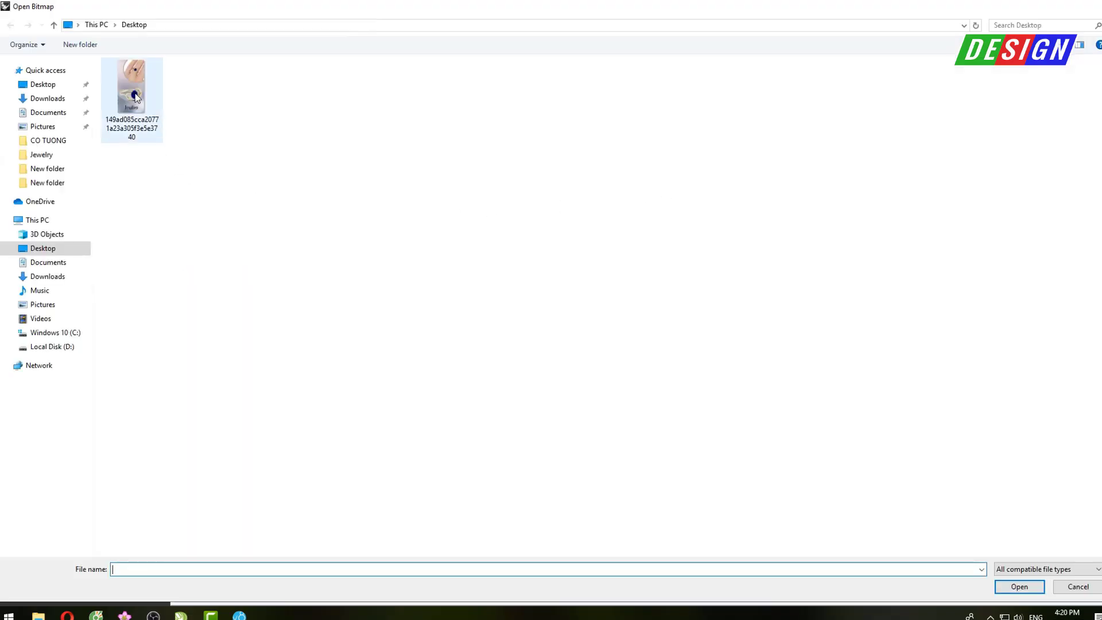
# Place the sapphire ring reference image as a picture frame in the Top view
pyautogui.doubleClick(131, 89)
pyautogui.click(340, 449)
pyautogui.click(843, 418)
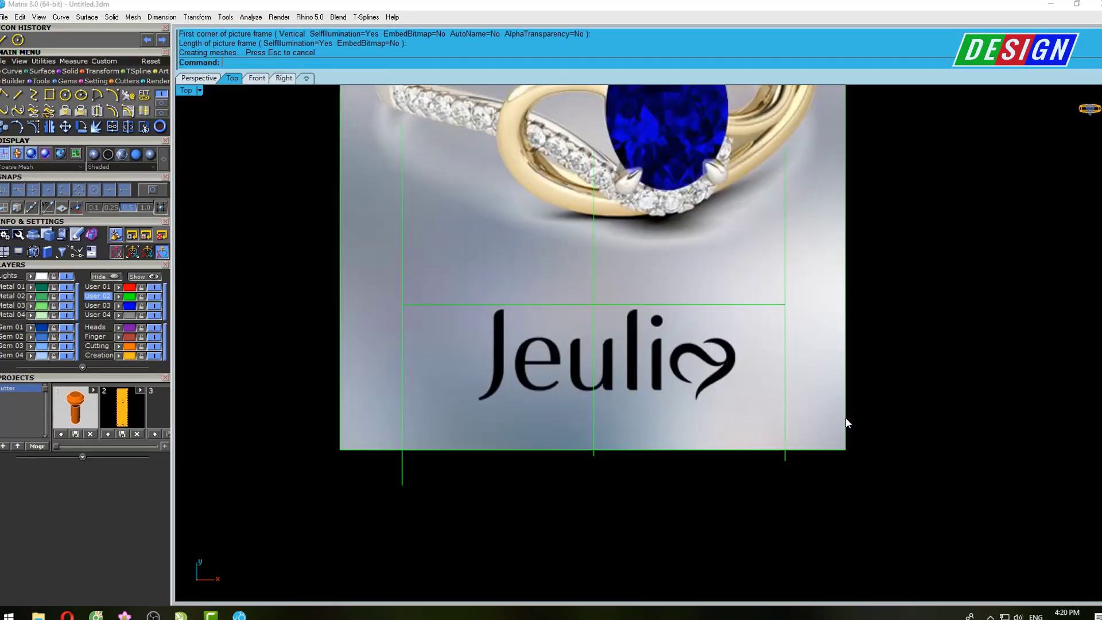
# Zoom out and move the ring picture down between the guide lines
pyautogui.scroll(-1, 764, 446)
pyautogui.scroll(-1, 703, 417)
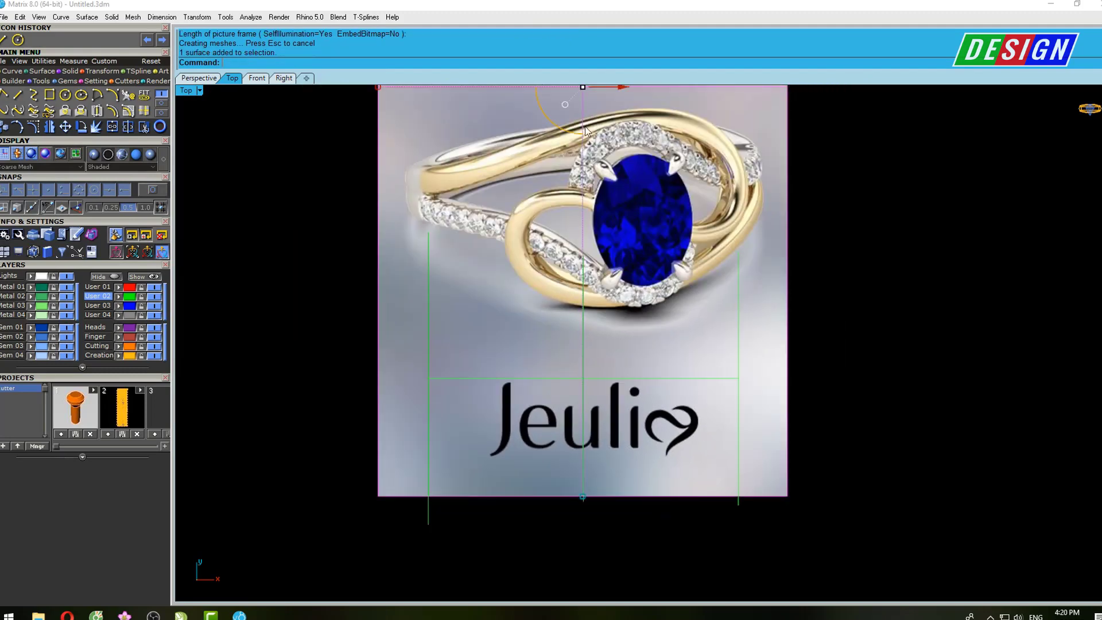
pyautogui.scroll(-1, 605, 280)
pyautogui.scroll(-1, 604, 274)
pyautogui.moveTo(584, 116); pyautogui.dragTo(571, 242)
pyautogui.write('sc')
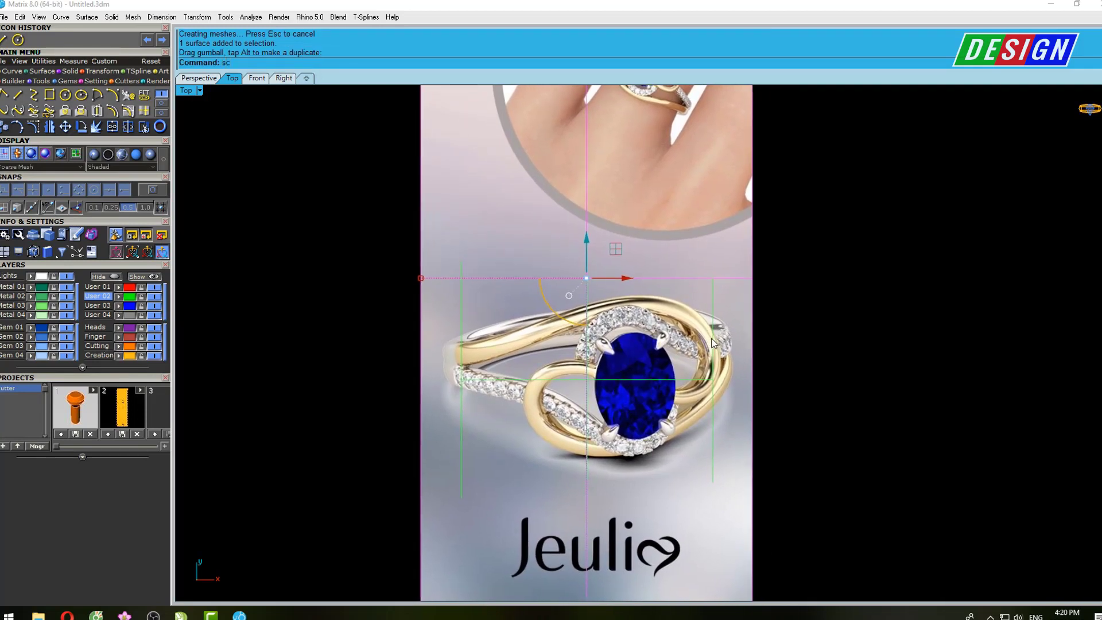
# Scale2D the ring picture down so the ring's edges meet the guide lines
pyautogui.write('ale1D')
pyautogui.click(256, 89)
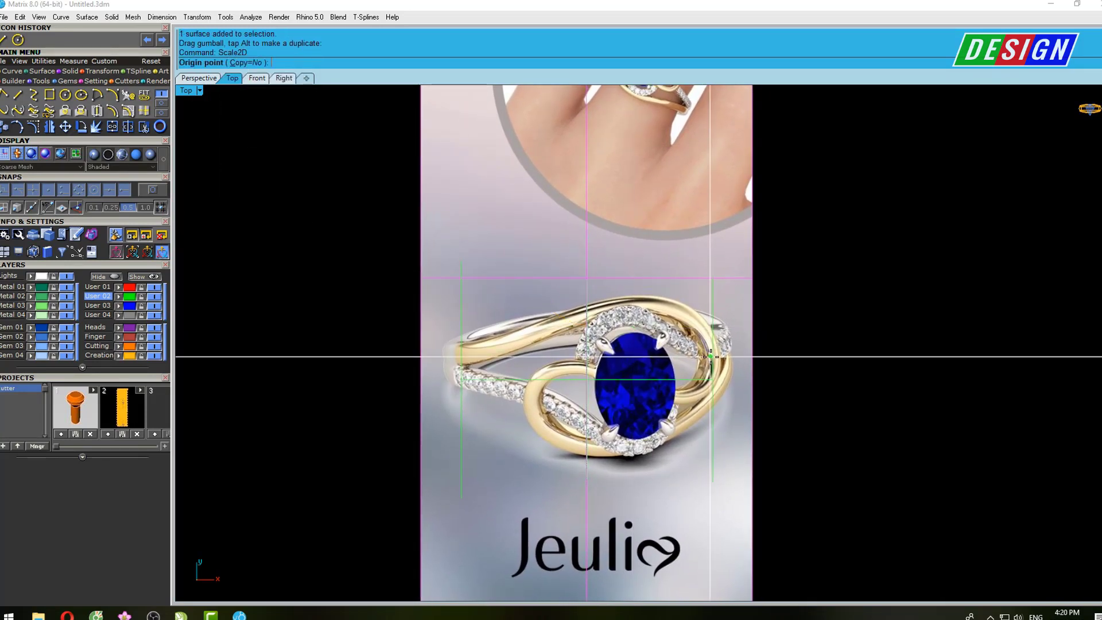
pyautogui.click(713, 378)
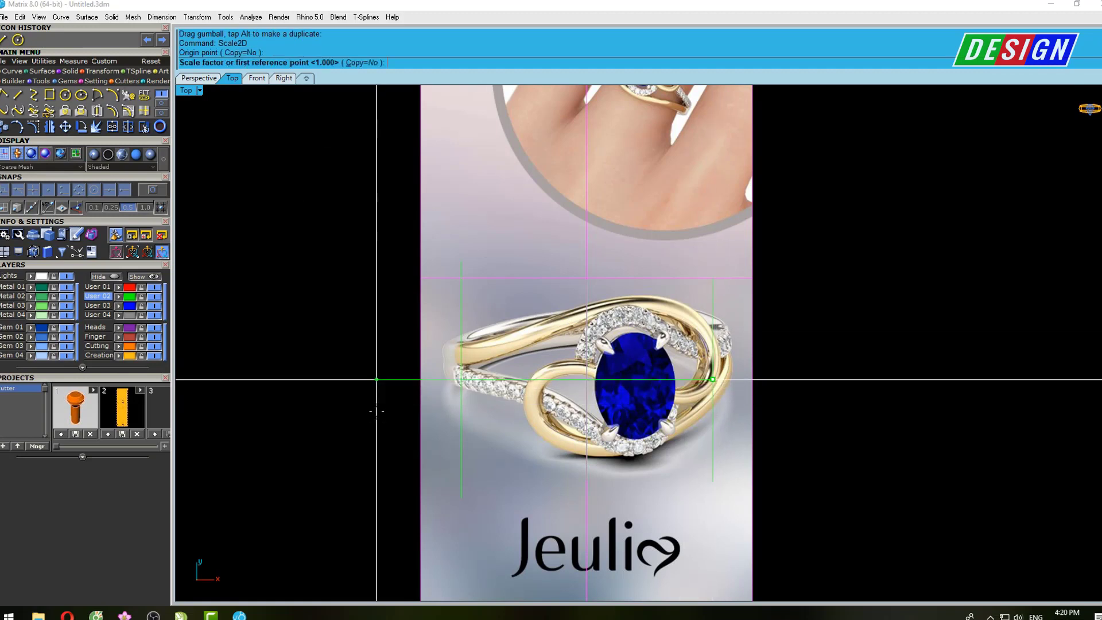
pyautogui.click(443, 405)
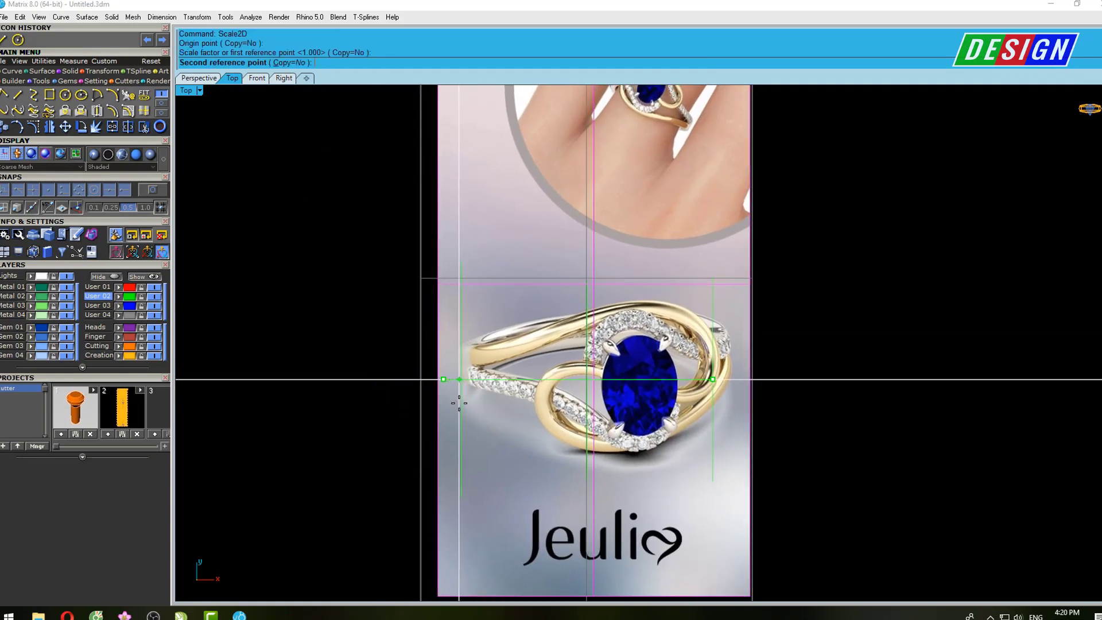
pyautogui.press('Return')
pyautogui.click(461, 378)
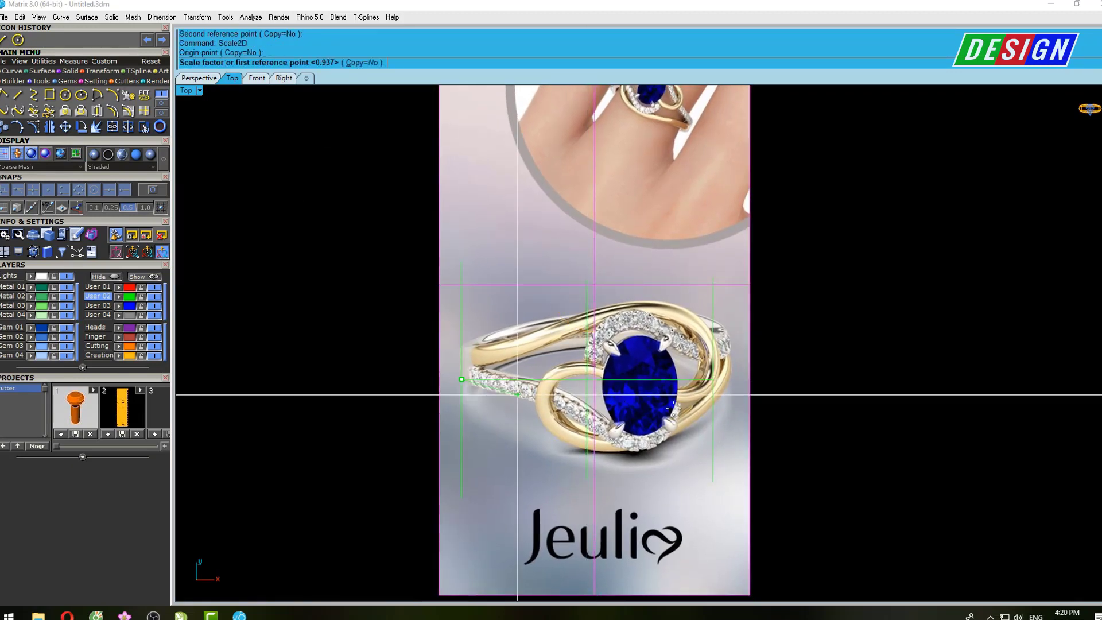
pyautogui.click(732, 390)
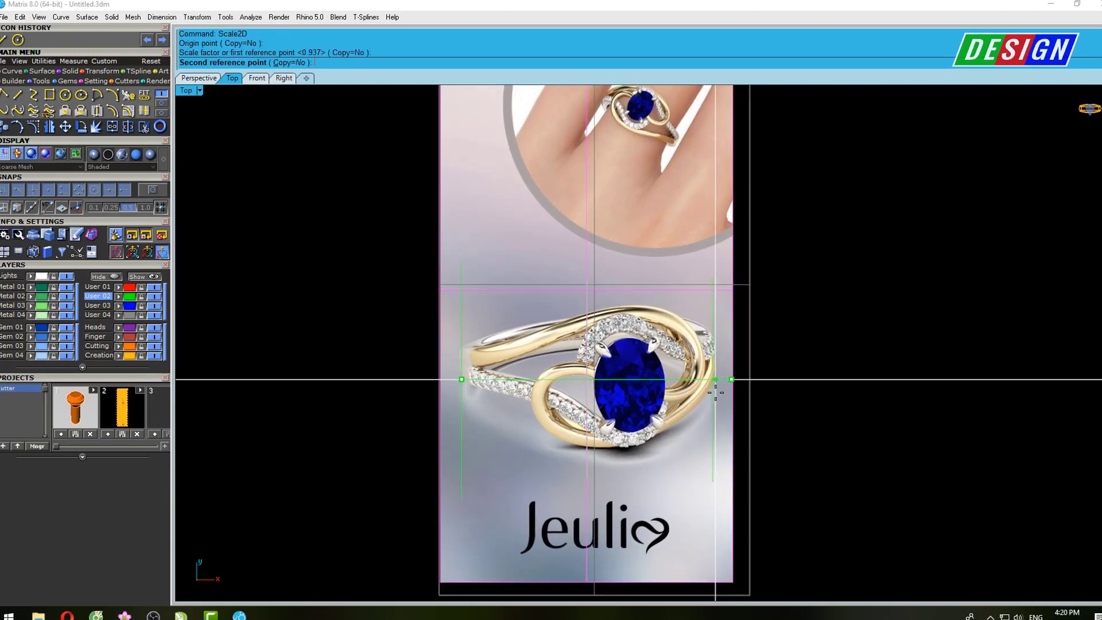
pyautogui.click(712, 380)
# Move the ring picture slightly up and left
pyautogui.moveTo(716, 398); pyautogui.dragTo(665, 383, button='right')
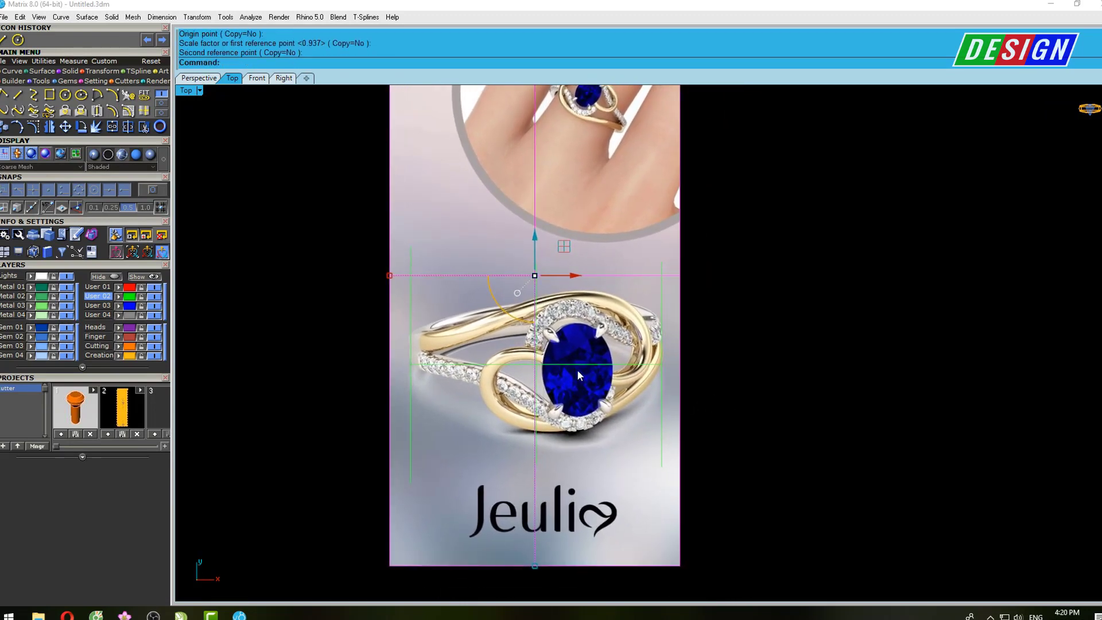
pyautogui.moveTo(576, 275); pyautogui.dragTo(529, 278)
pyautogui.moveTo(387, 281); pyautogui.dragTo(371, 274)
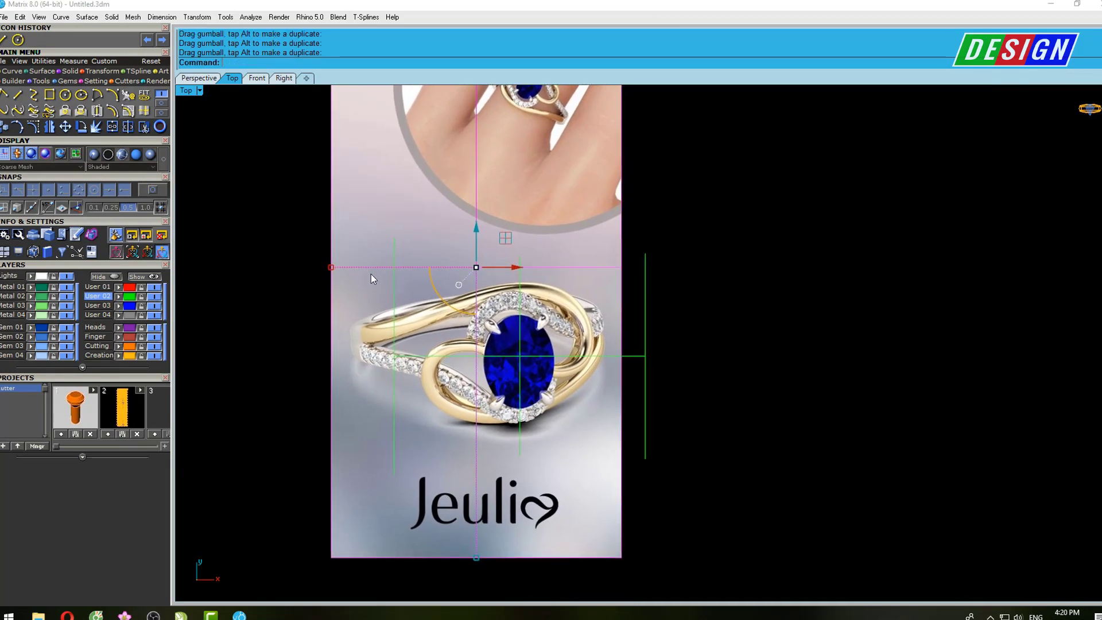
# Scale2D the picture from the origin 0 to fit the guides
pyautogui.write('Scale1D')
pyautogui.click(244, 90)
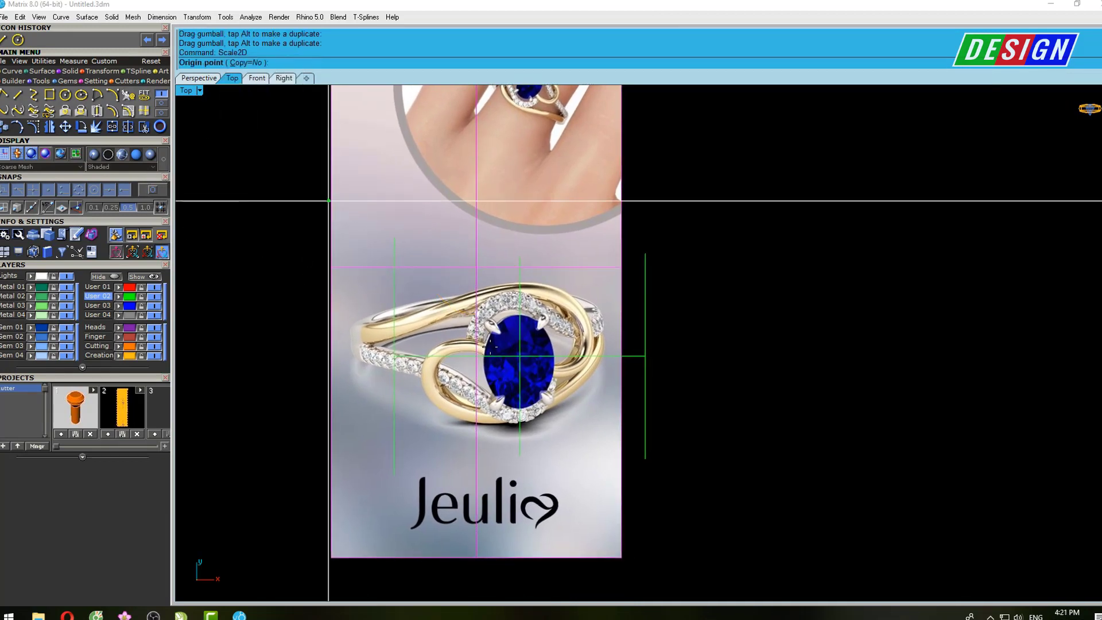
pyautogui.write('0')
pyautogui.press('Return')
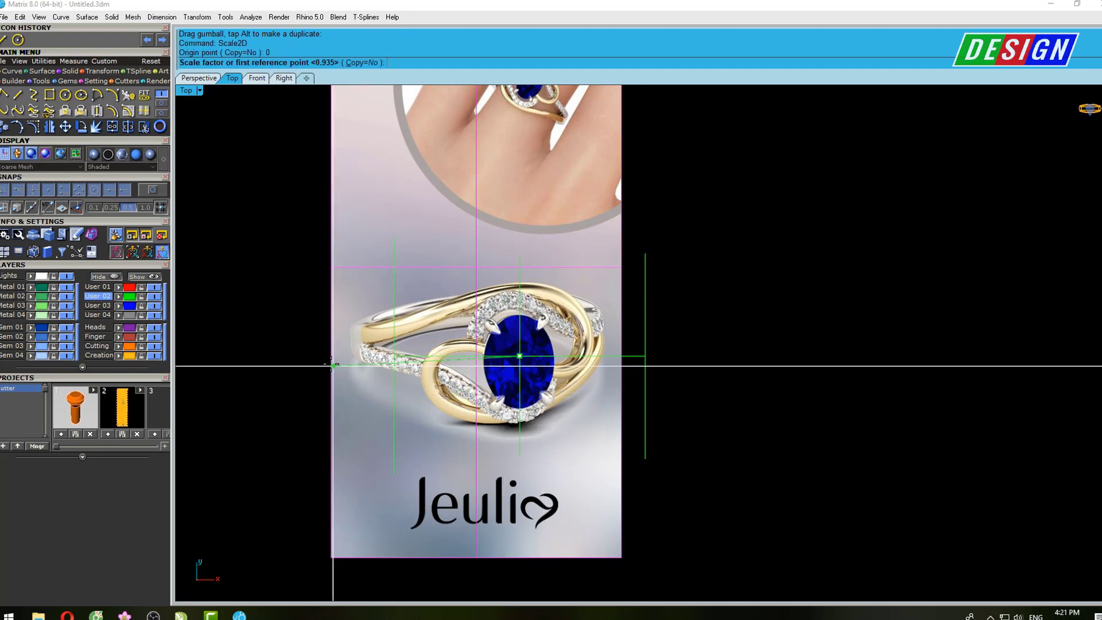
pyautogui.click(352, 356)
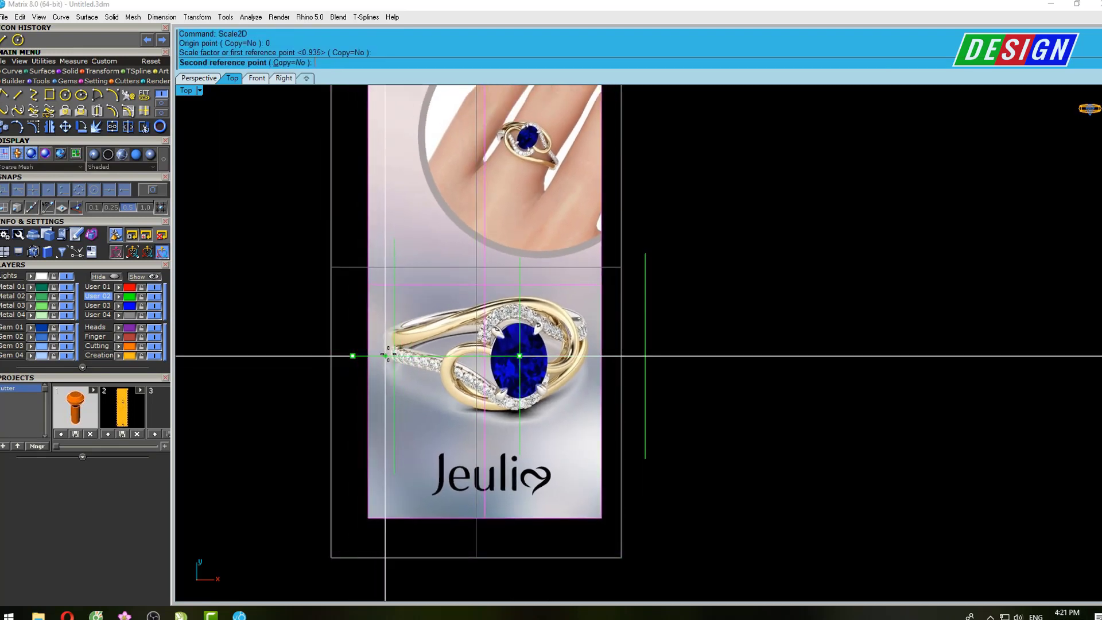
pyautogui.click(392, 356)
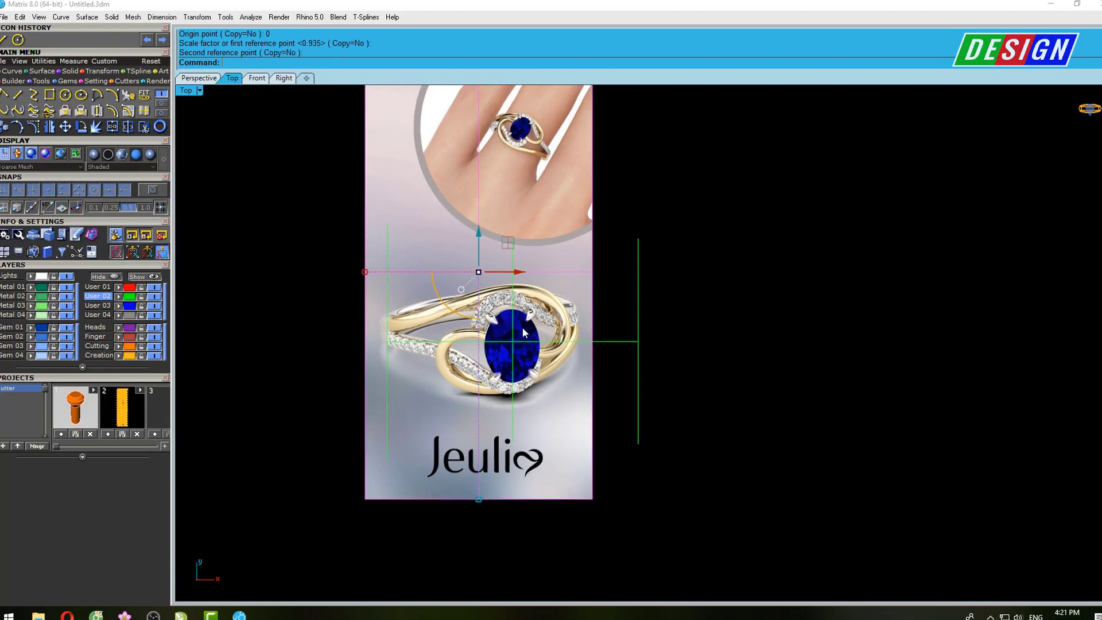
# Zoom back in and switch to the measuring and dimension tools
pyautogui.scroll(1, 523, 327)
pyautogui.scroll(1, 520, 329)
pyautogui.scroll(1, 519, 333)
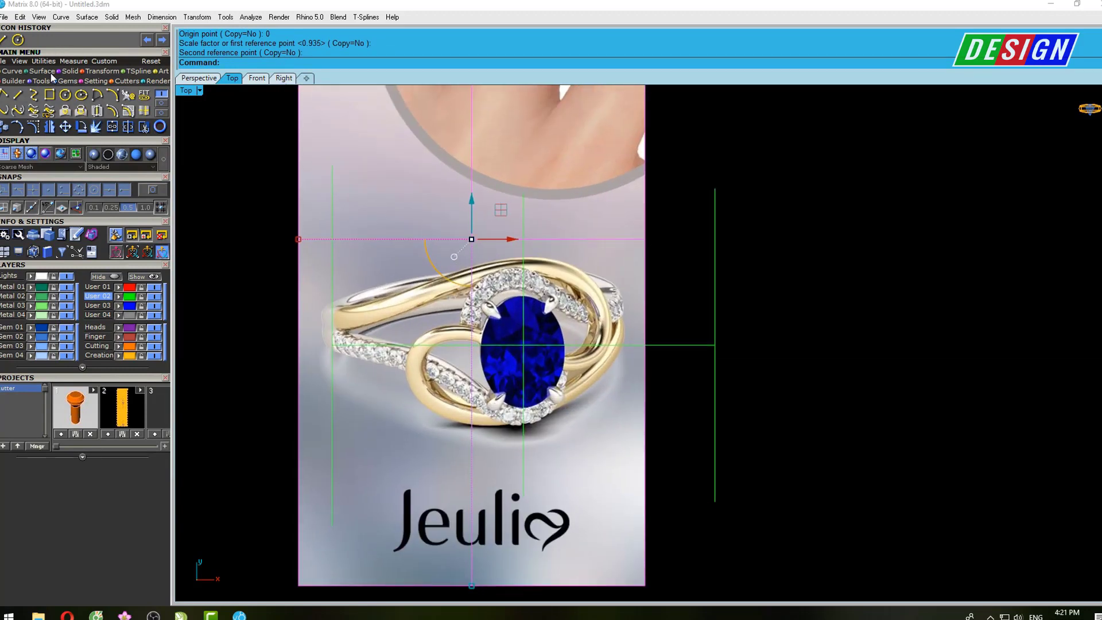
pyautogui.click(67, 81)
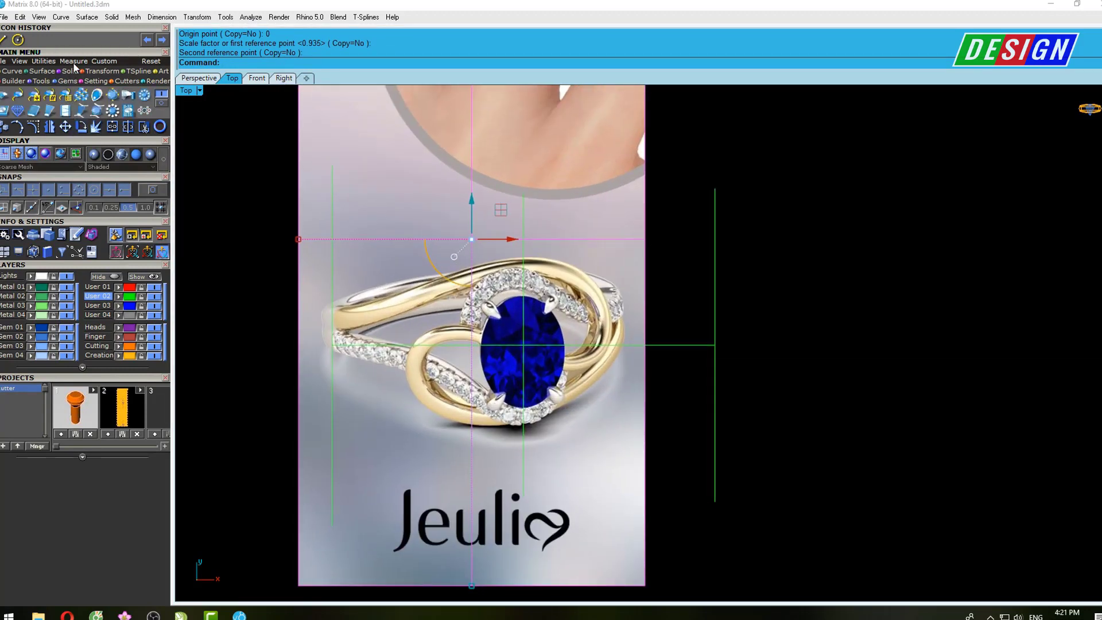
pyautogui.click(74, 63)
pyautogui.click(129, 95)
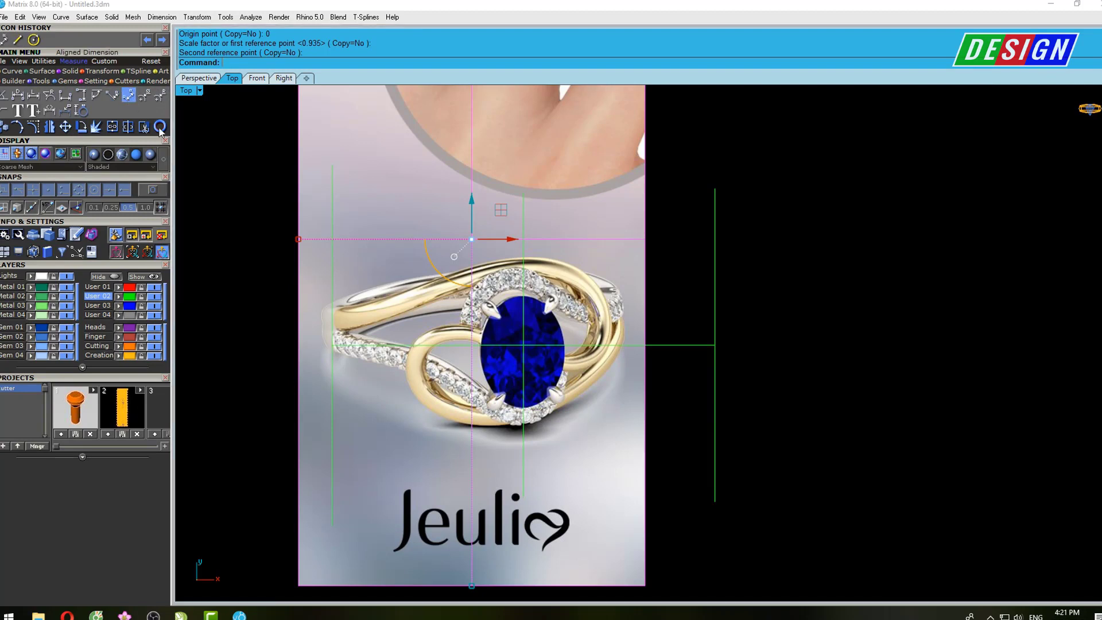
pyautogui.click(566, 314)
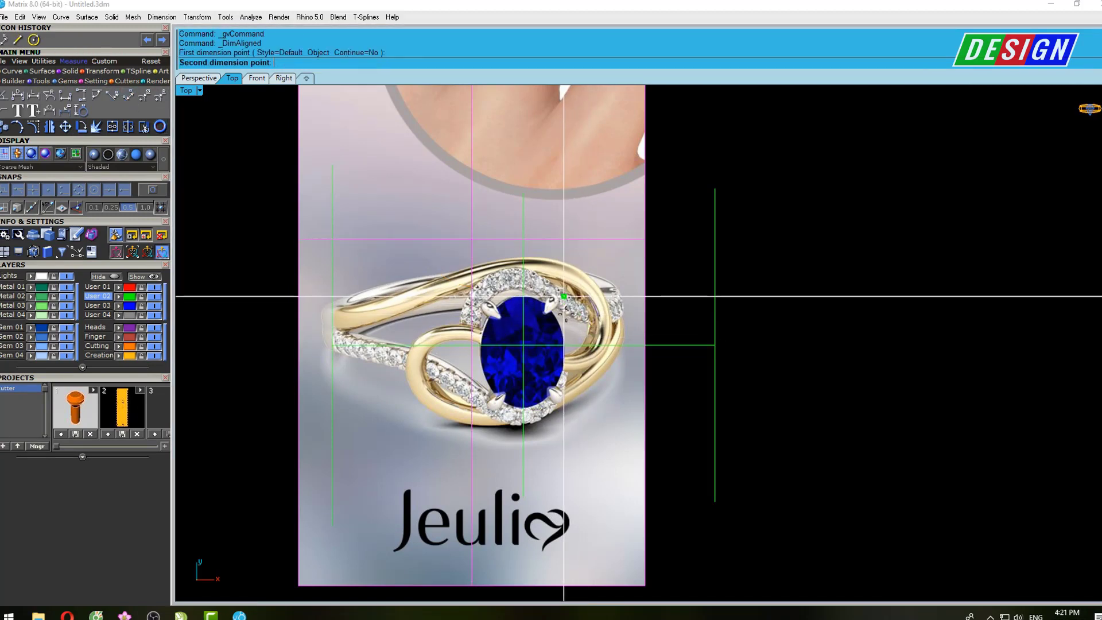
pyautogui.click(562, 410)
pyautogui.press('Escape')
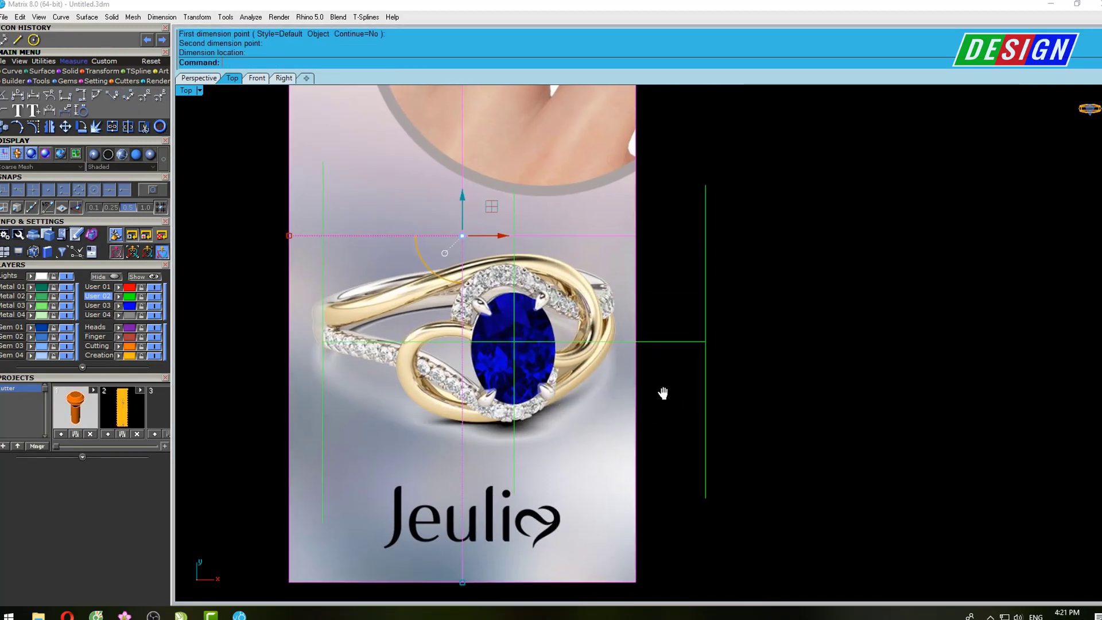
pyautogui.moveTo(532, 354); pyautogui.dragTo(508, 339, button='right')
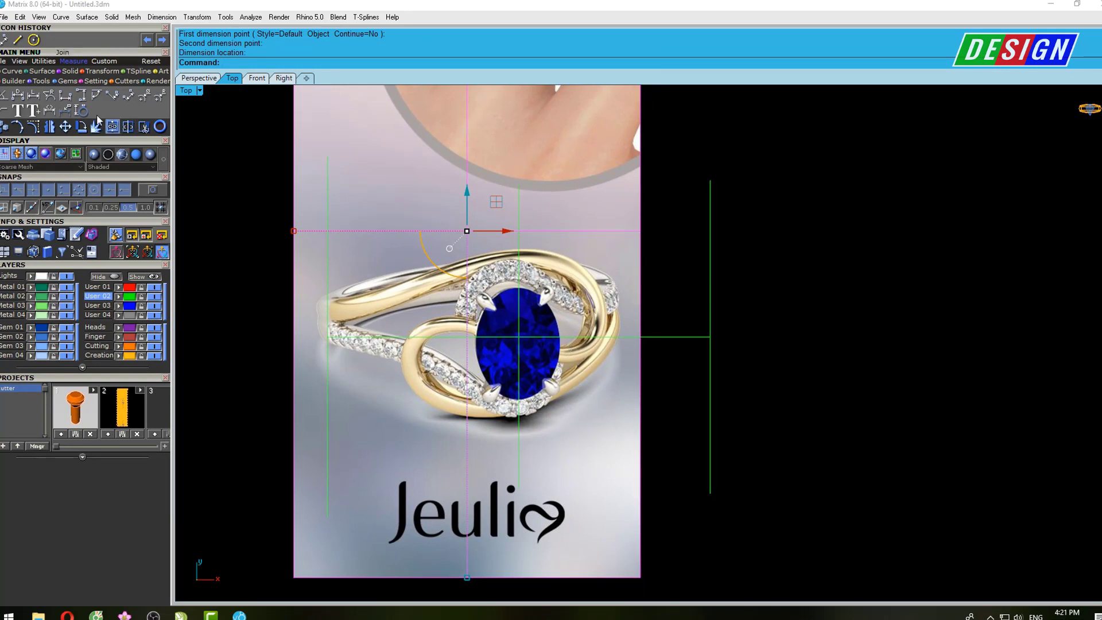
# Load an 8.25 × 6.25 oval gem of 1.22 ct over the sapphire with the Gem Loader
pyautogui.click(71, 81)
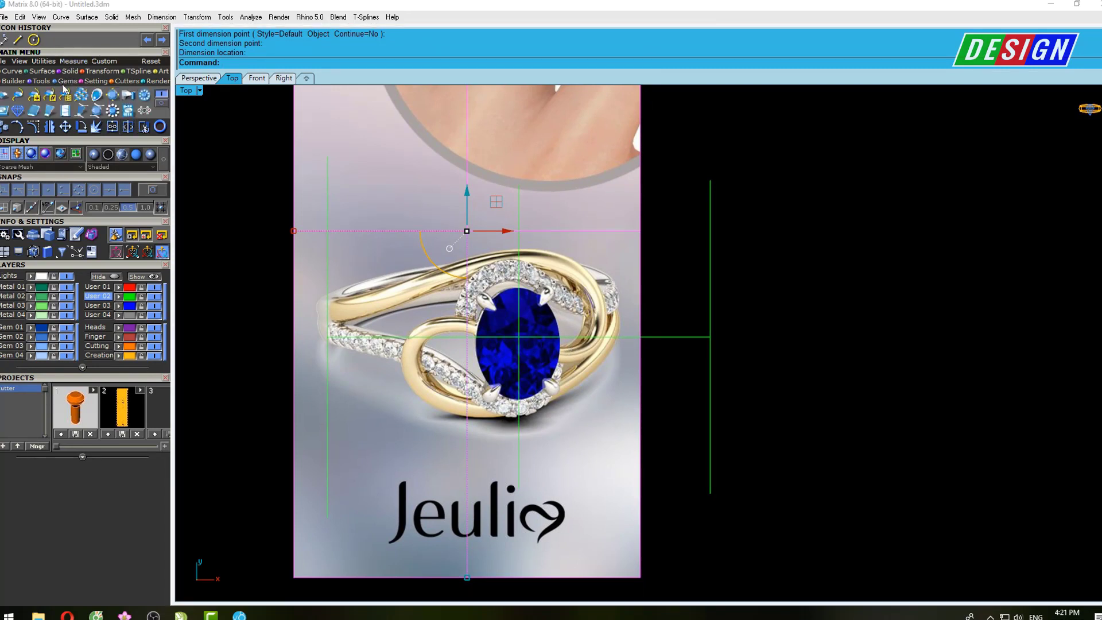
pyautogui.click(4, 96)
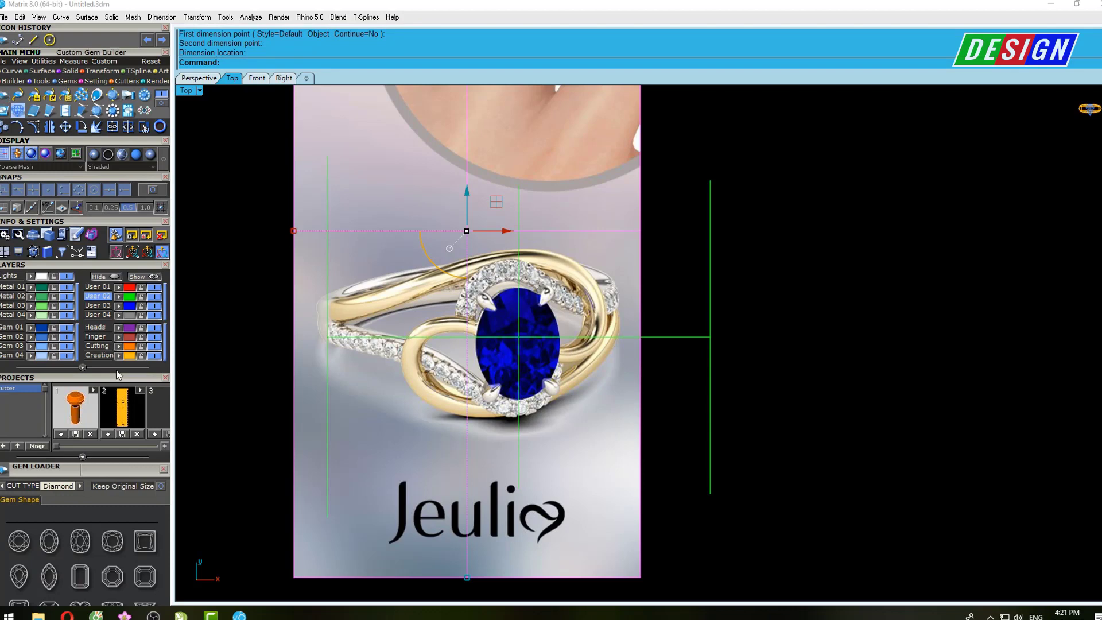
pyautogui.click(47, 541)
pyautogui.moveTo(133, 467); pyautogui.dragTo(137, 350)
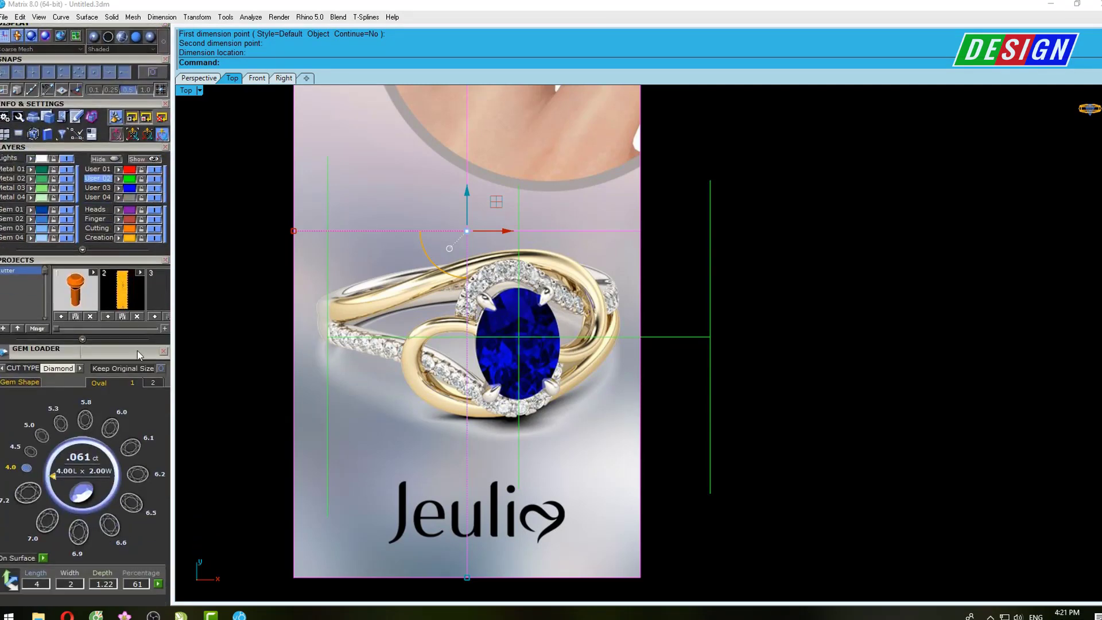
pyautogui.click(152, 382)
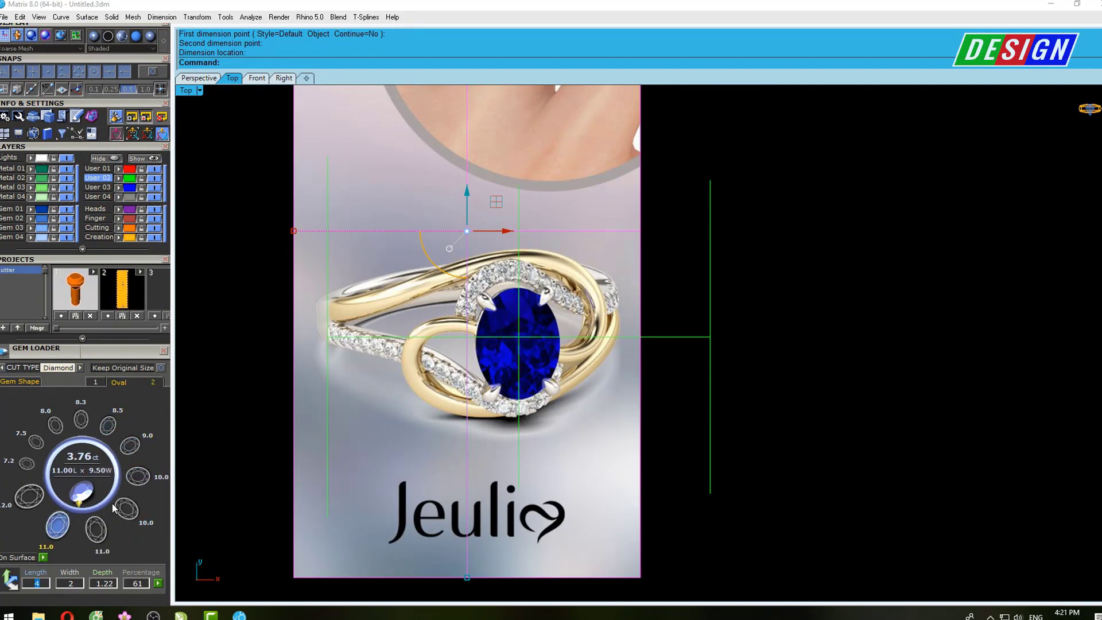
pyautogui.click(67, 429)
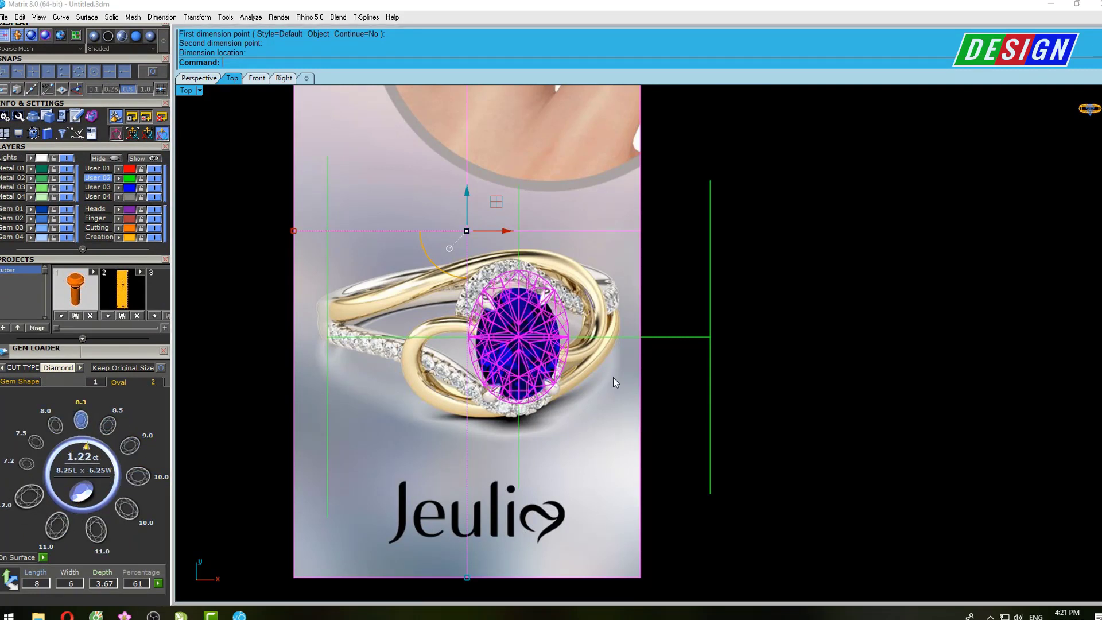
# Scale2D the ring picture up from origin 0 to match the oval gem, then nudge it up
pyautogui.click(582, 271)
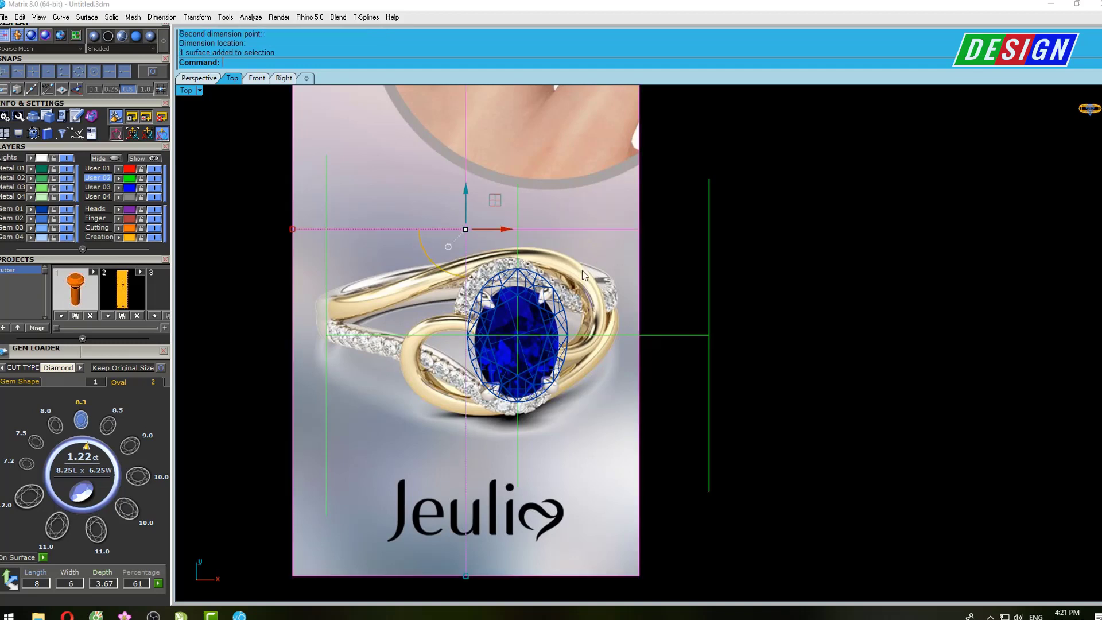
pyautogui.write('s')
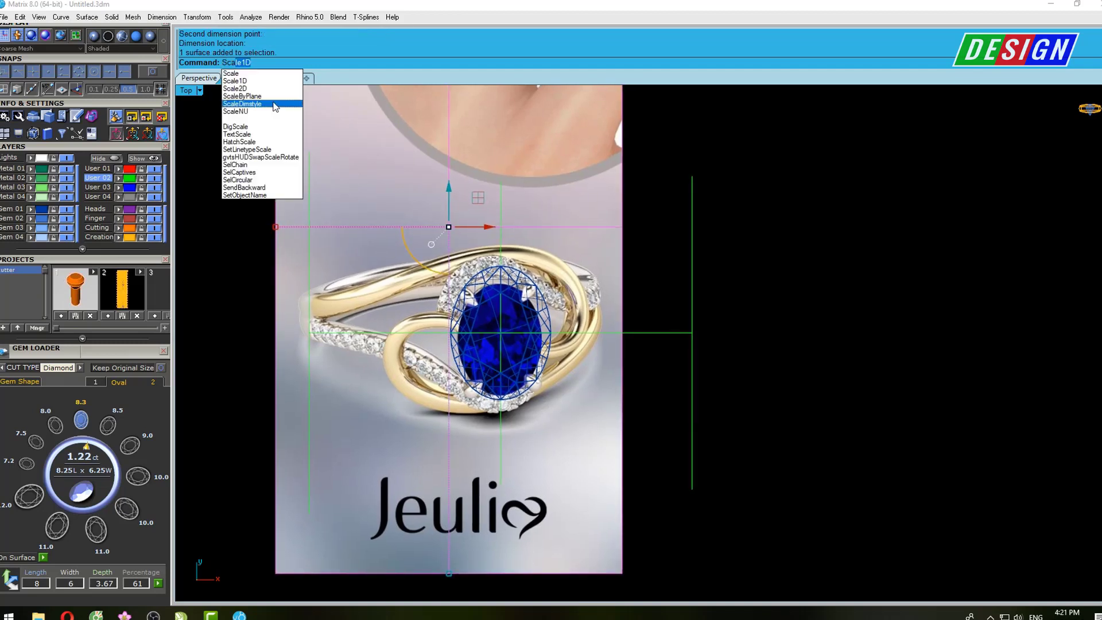
pyautogui.press('Down')
pyautogui.press('Return')
pyautogui.write('0')
pyautogui.press('Return')
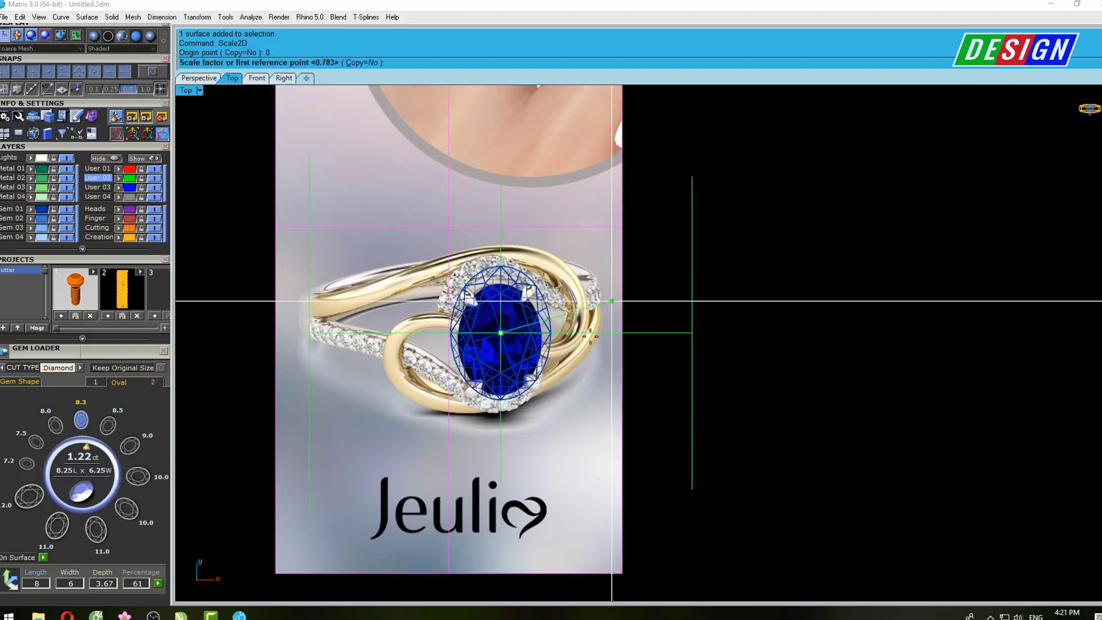
pyautogui.click(337, 333)
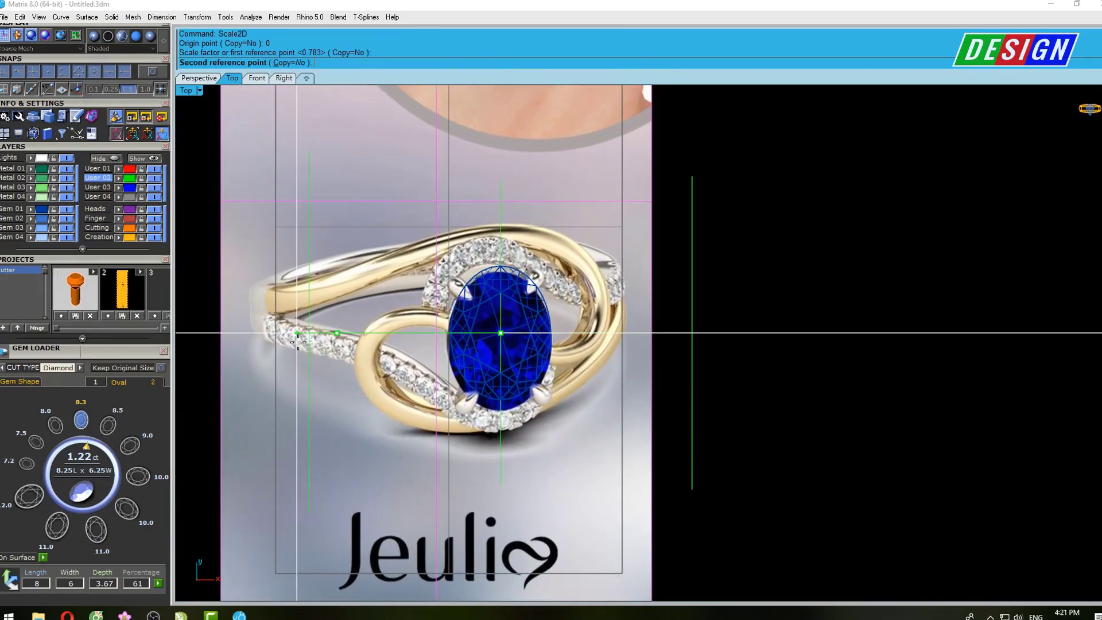
pyautogui.click(305, 343)
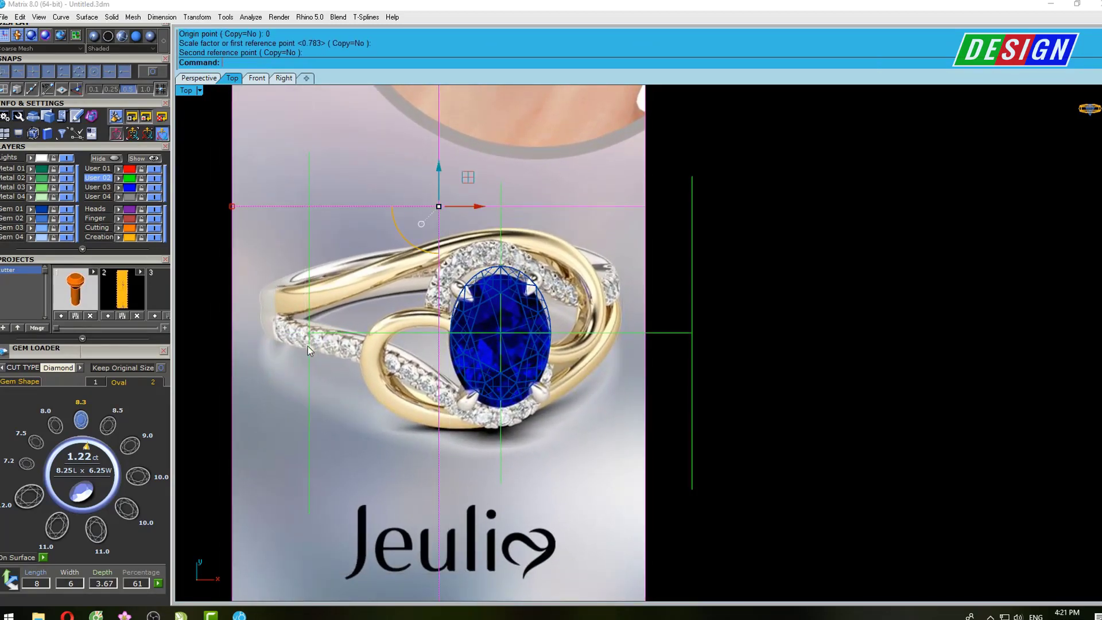
pyautogui.moveTo(439, 171); pyautogui.dragTo(459, 172)
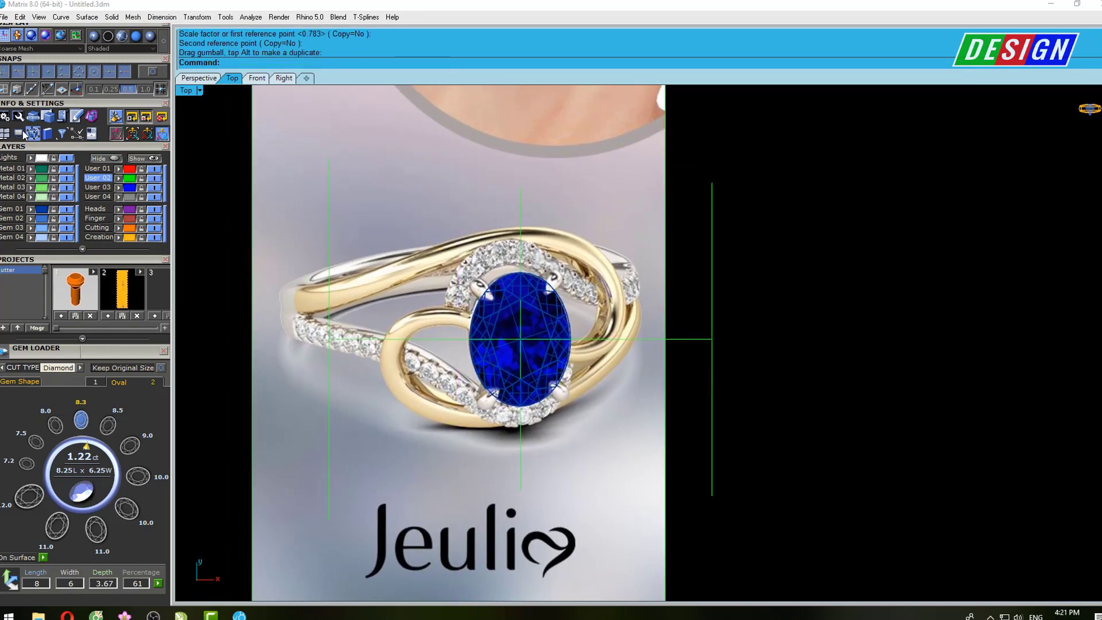
# Trace an interpolated curve from the gem's right edge, under it, along the lower-left diamond band
pyautogui.scroll(3, 79, 304)
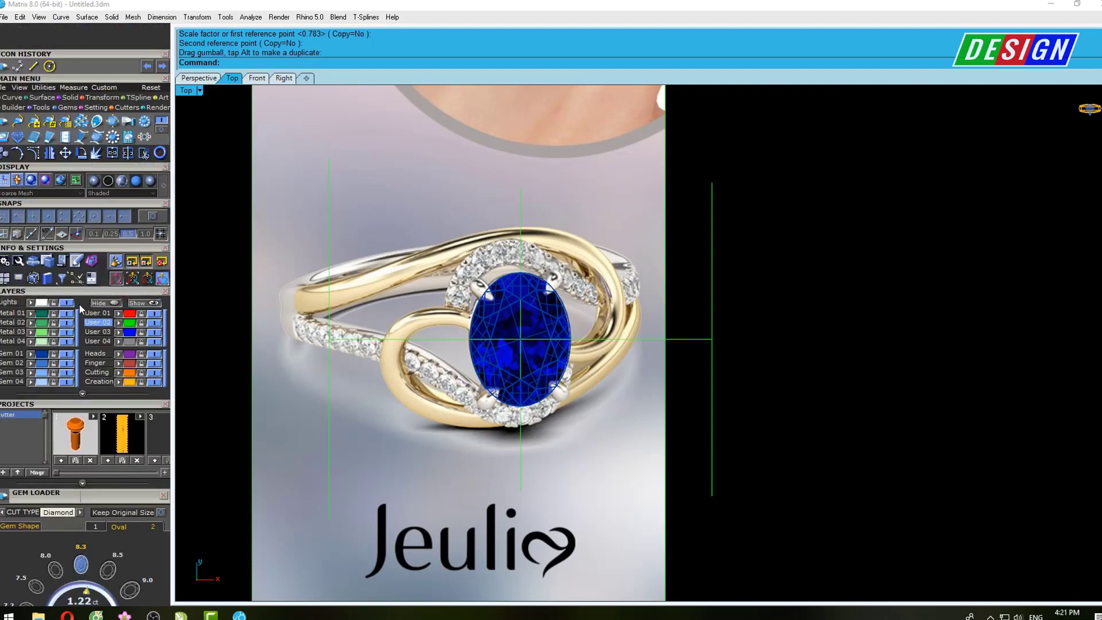
pyautogui.moveTo(69, 132); pyautogui.dragTo(71, 275)
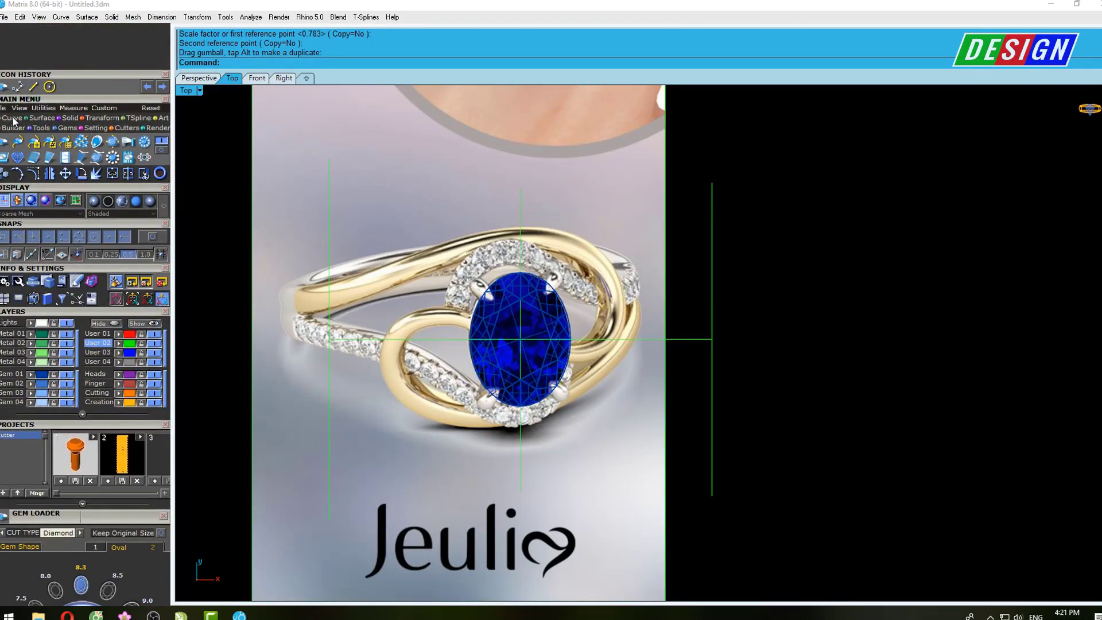
pyautogui.click(13, 118)
pyautogui.click(34, 143)
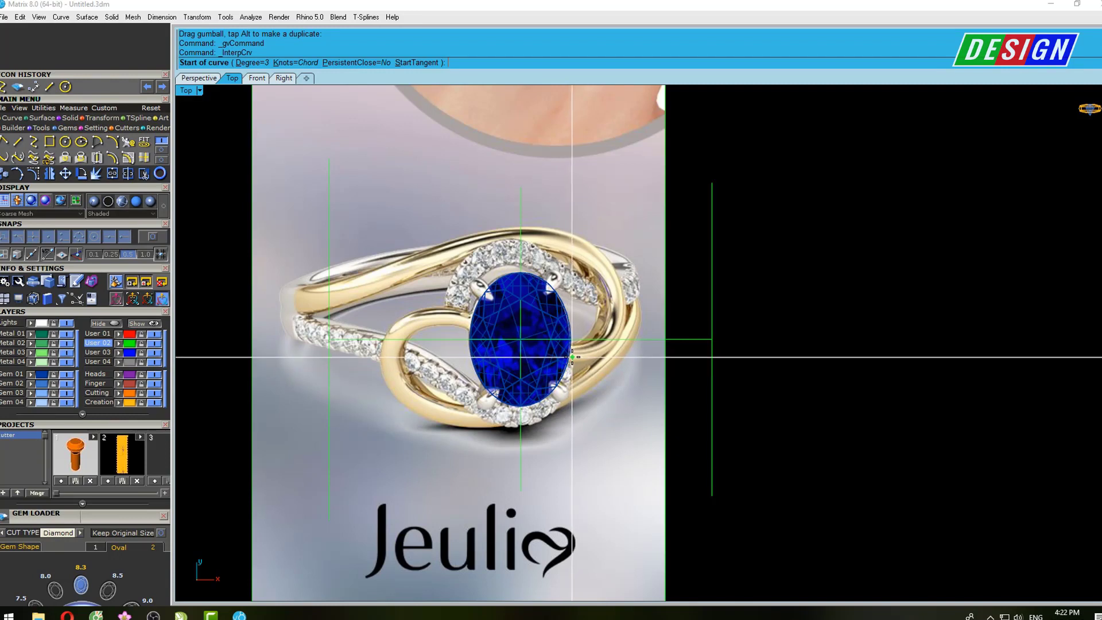
pyautogui.click(569, 357)
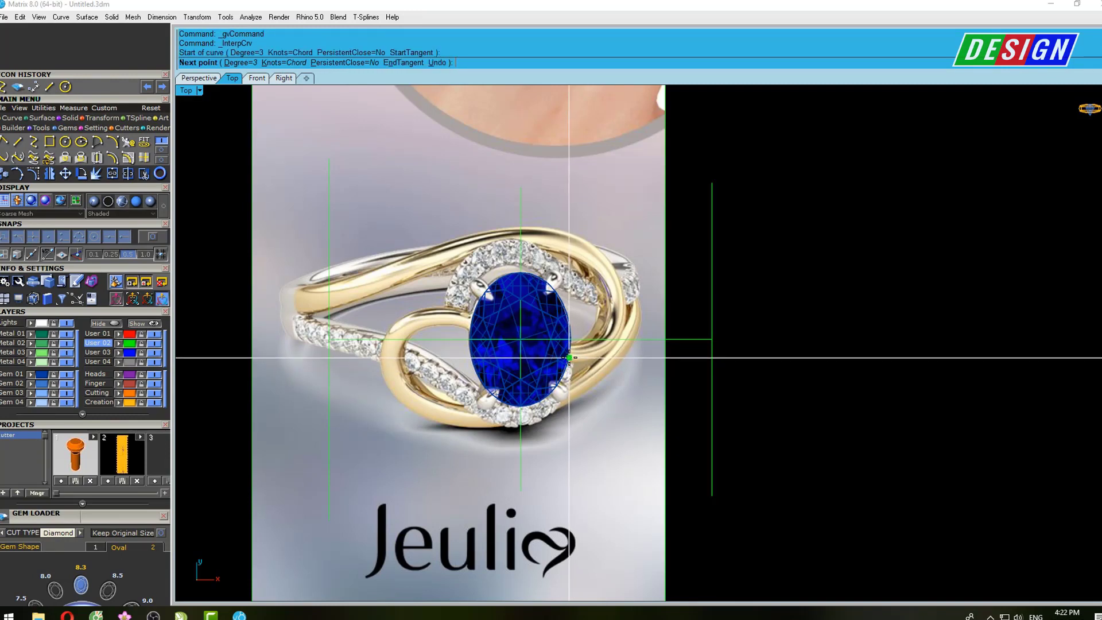
pyautogui.click(564, 389)
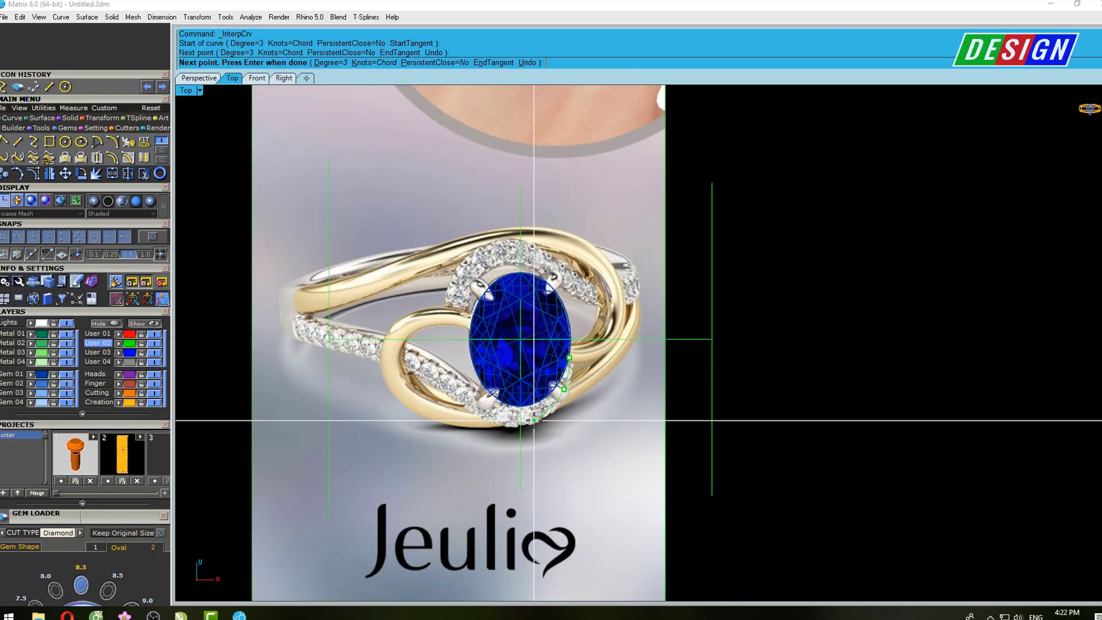
pyautogui.click(535, 420)
pyautogui.click(483, 410)
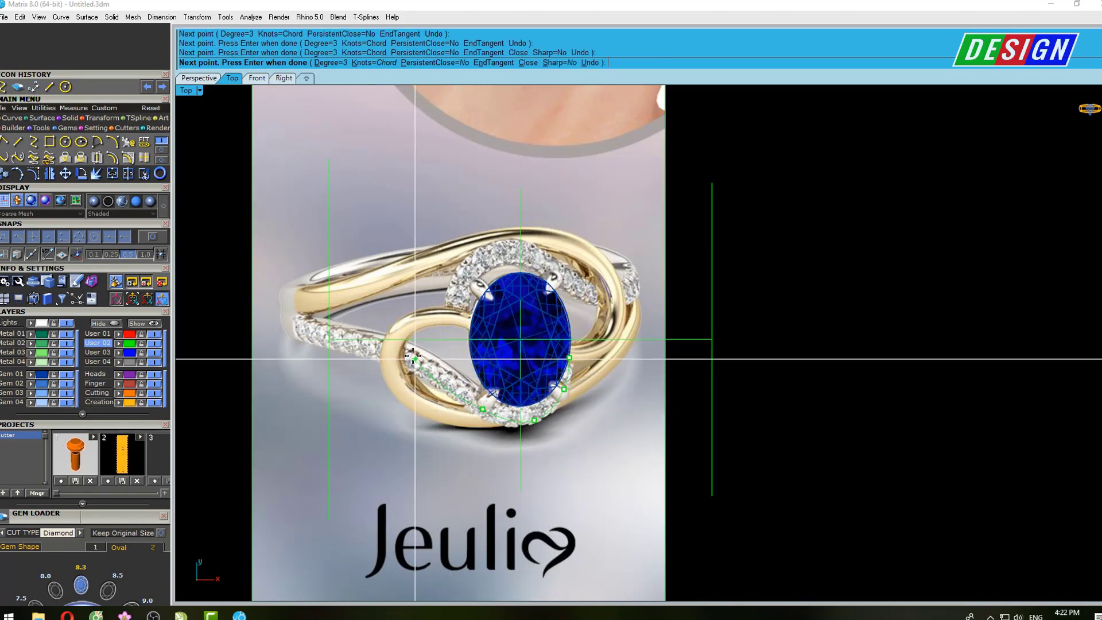
pyautogui.click(413, 356)
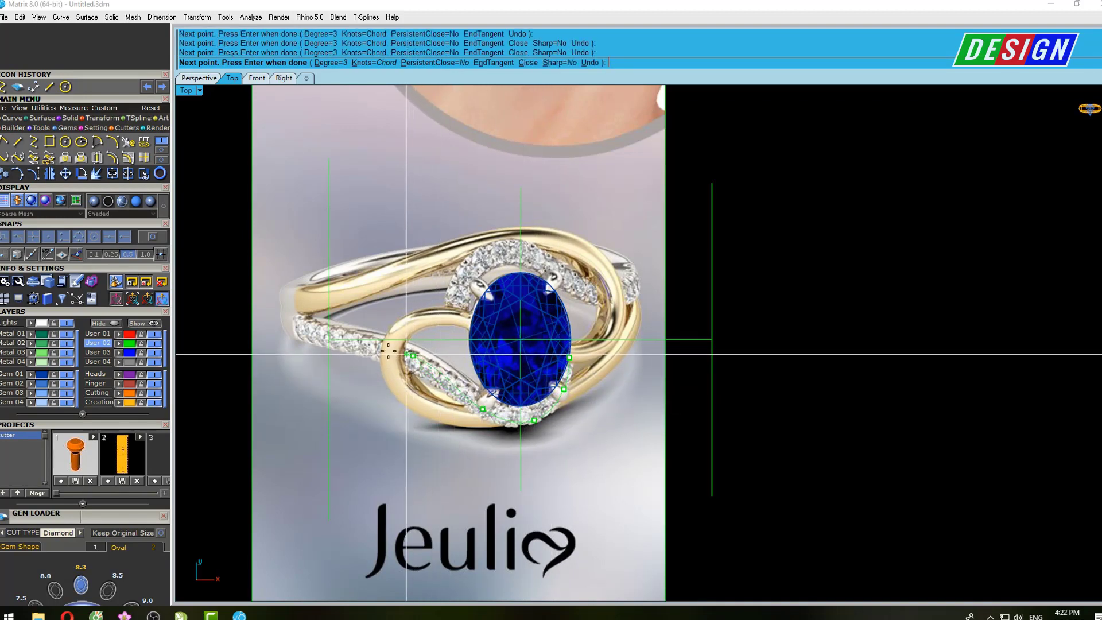
pyautogui.click(316, 343)
pyautogui.press('Return')
pyautogui.moveTo(559, 424); pyautogui.dragTo(568, 414, button='right')
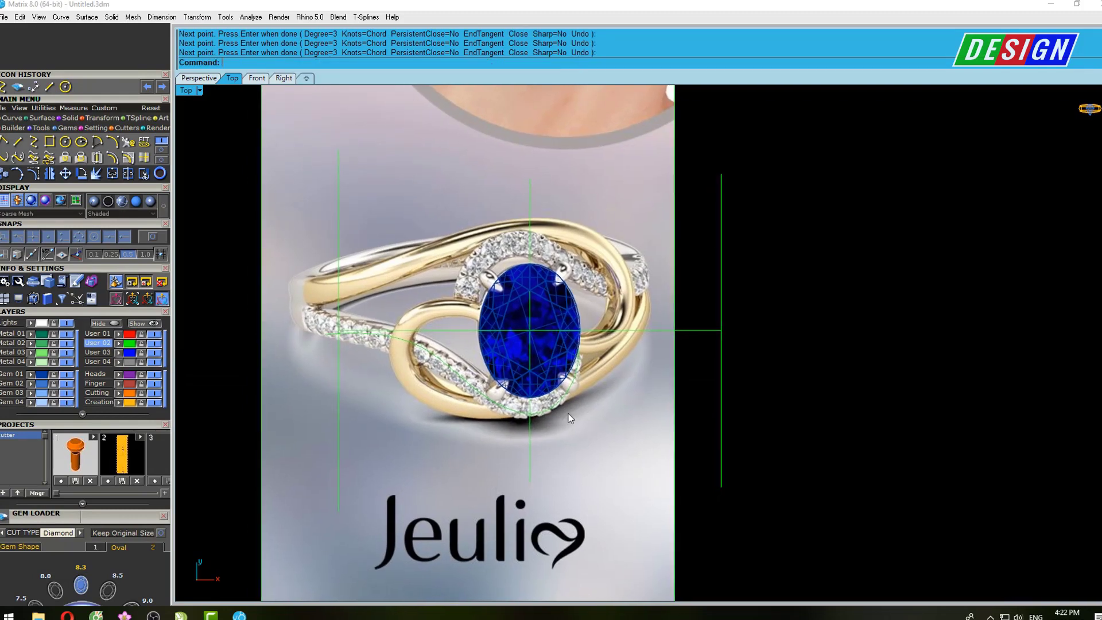
pyautogui.press('Return')
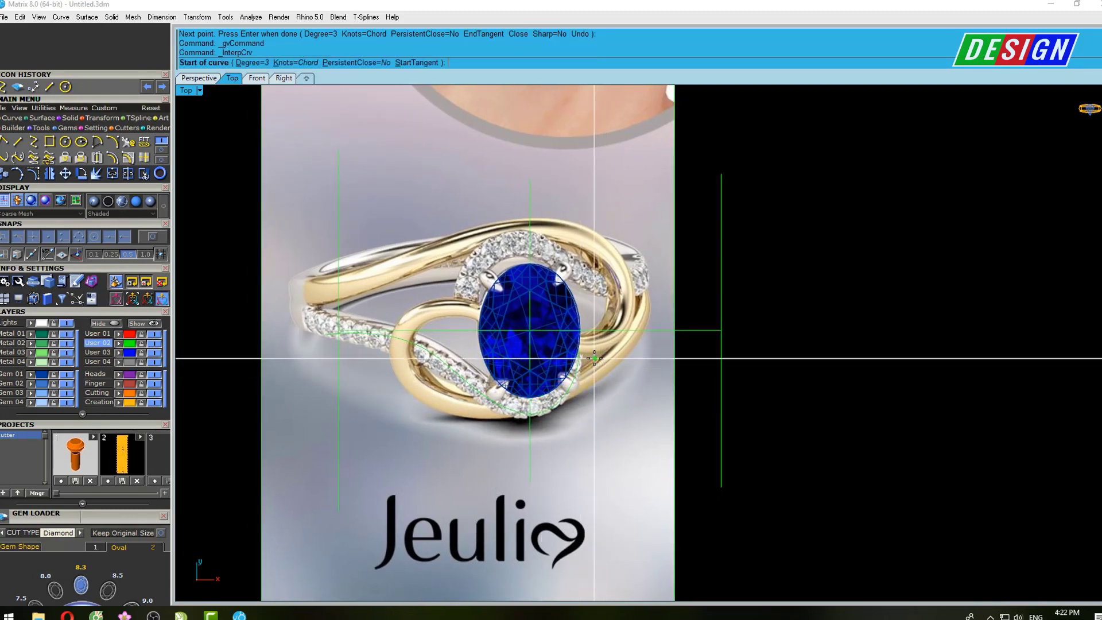
# Trace a second interpolated curve from the gem's right side, over its top, along the upper-left gold band
pyautogui.click(567, 349)
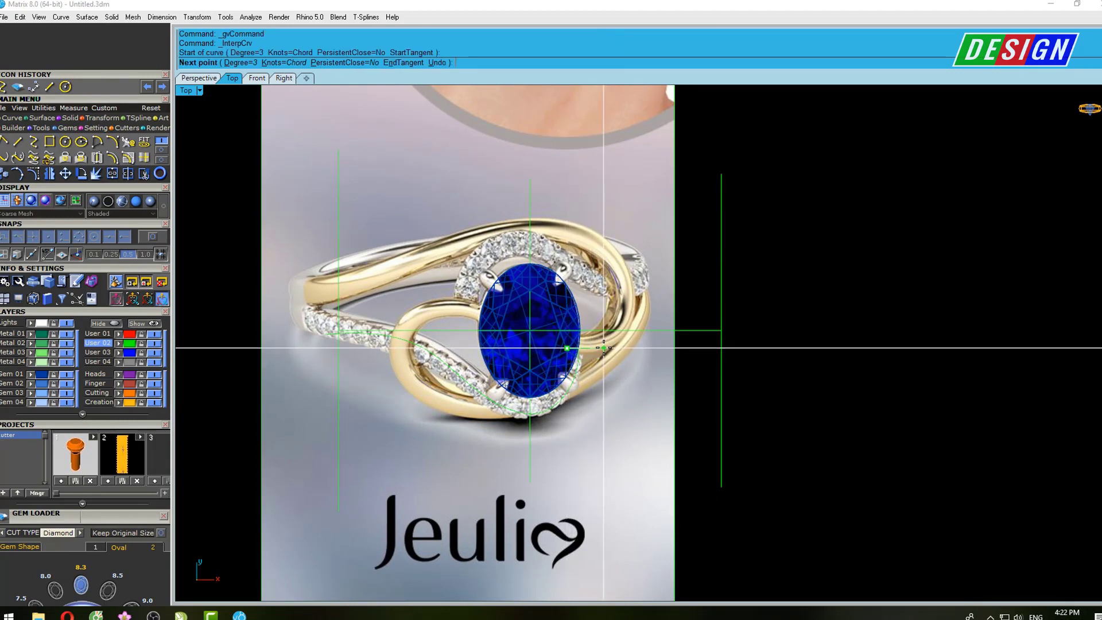
pyautogui.click(604, 347)
pyautogui.click(631, 313)
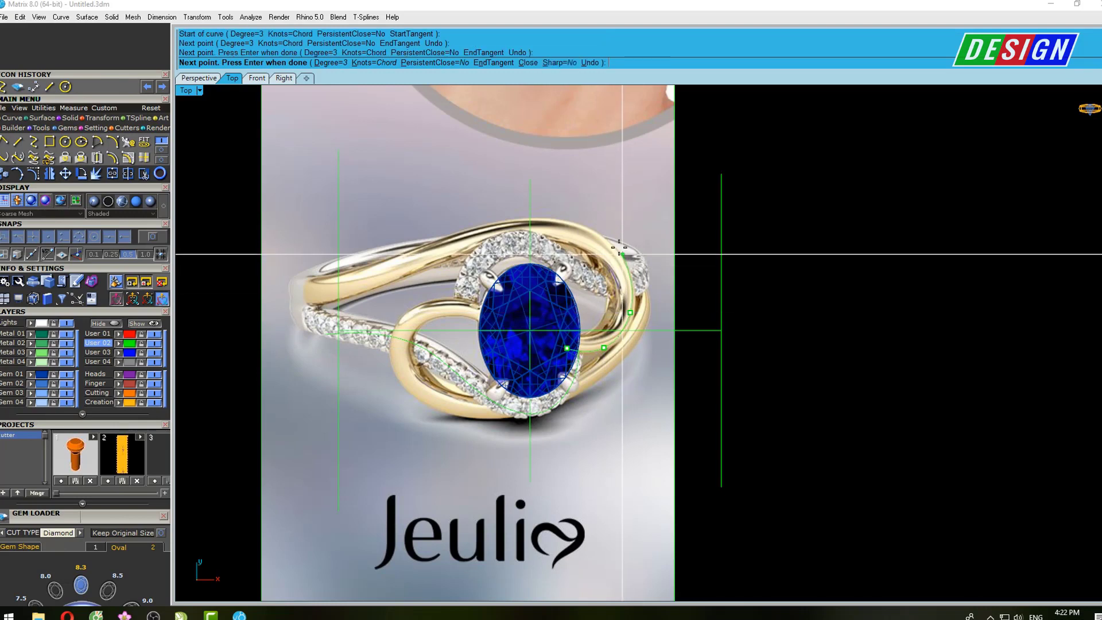
pyautogui.click(613, 242)
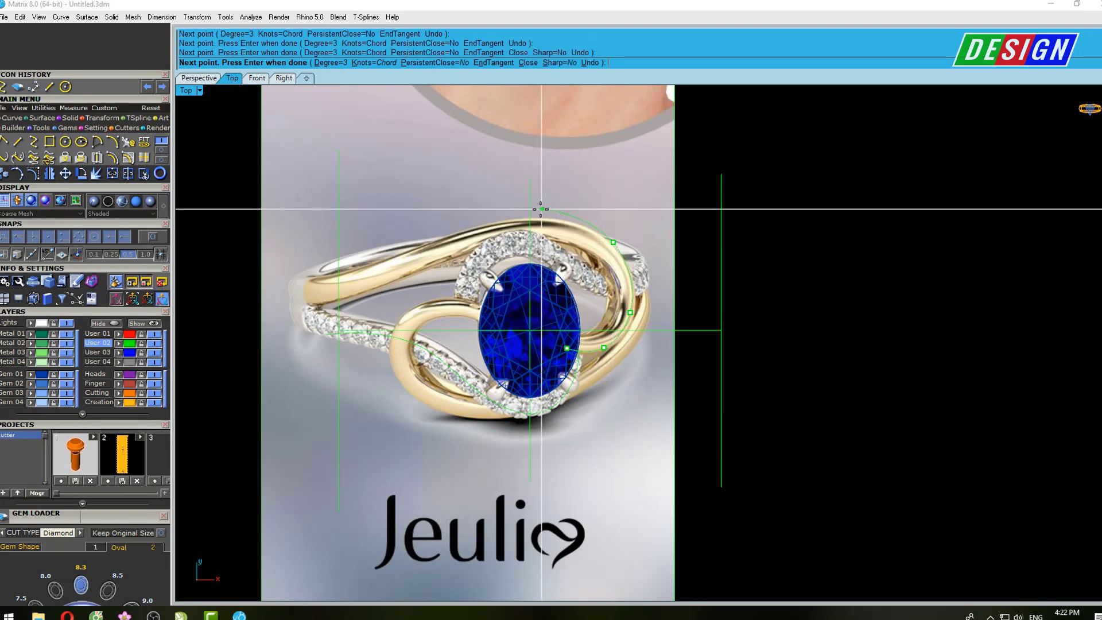
pyautogui.click(535, 210)
pyautogui.click(446, 235)
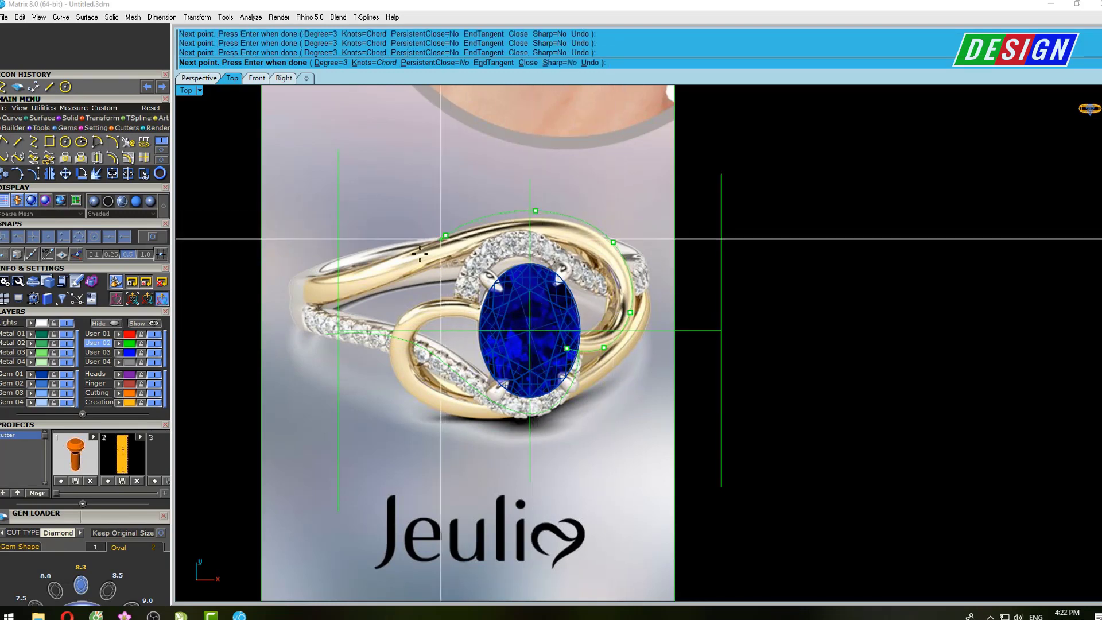
pyautogui.click(379, 277)
pyautogui.click(288, 292)
pyautogui.press('Return')
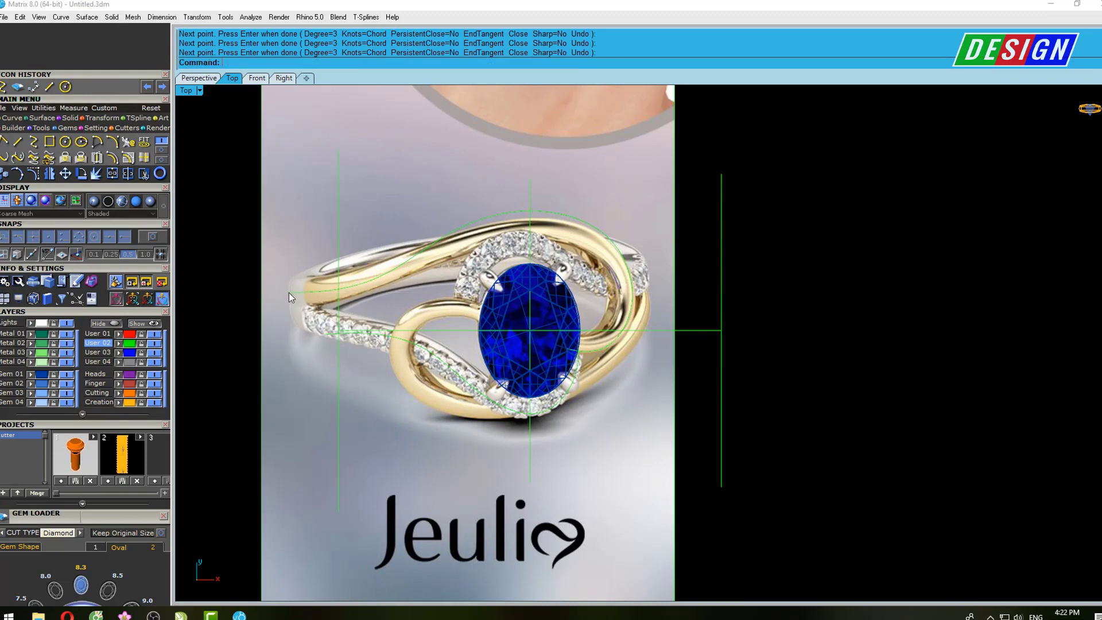
pyautogui.moveTo(443, 365); pyautogui.dragTo(471, 331, button='right')
# Select the lower curve, not the surface, beneath the oval sapphire
pyautogui.click(472, 331)
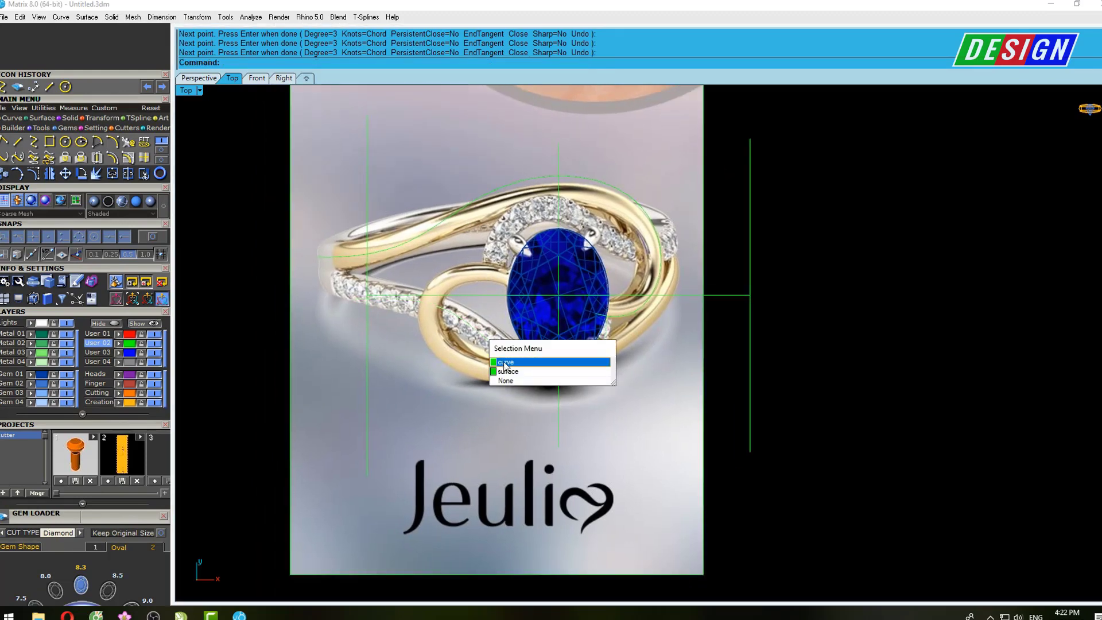
pyautogui.click(505, 368)
pyautogui.scroll(3, 494, 351)
pyautogui.scroll(2, 493, 351)
pyautogui.moveTo(511, 339); pyautogui.dragTo(640, 360, button='right')
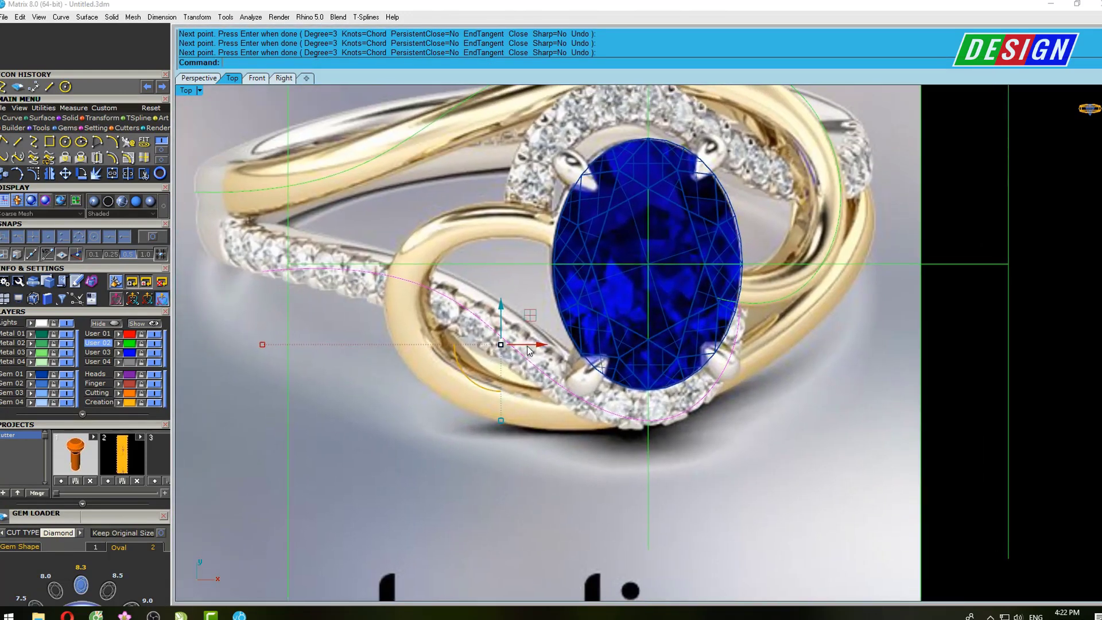
pyautogui.scroll(-2, 640, 360)
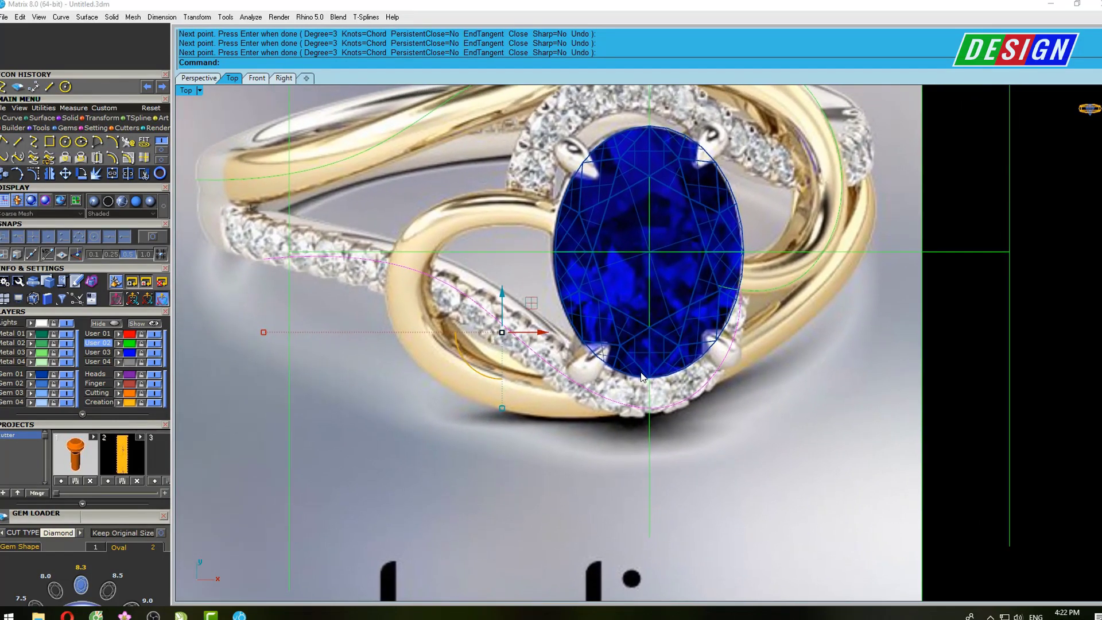
pyautogui.scroll(-1, 639, 367)
pyautogui.scroll(-1, 639, 373)
# Lock the background reference picture in place with Lock
pyautogui.click(896, 318)
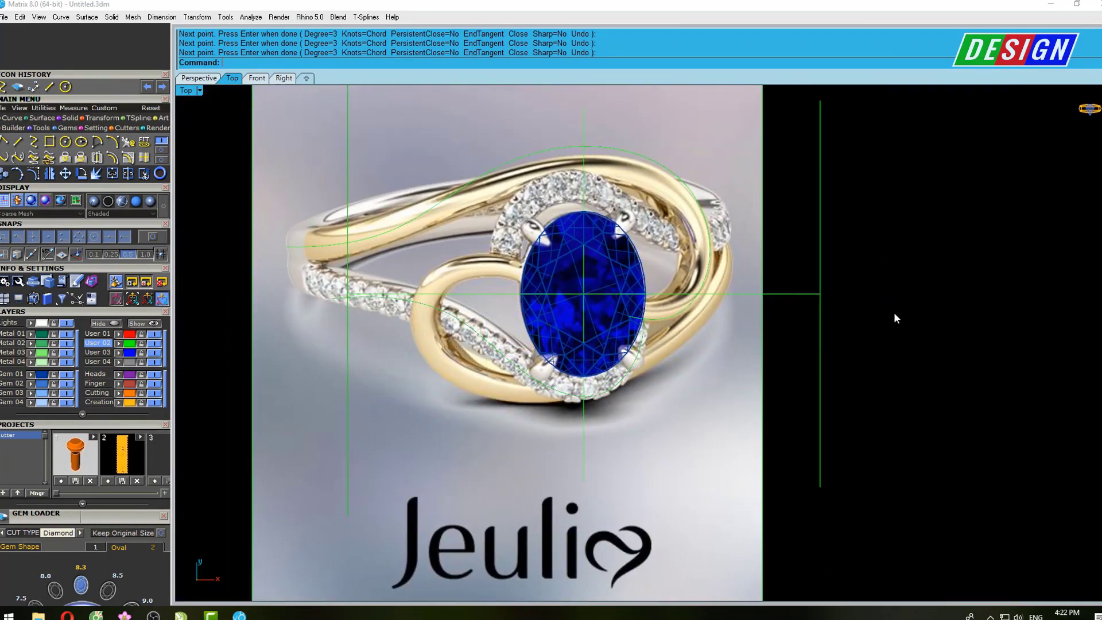
pyautogui.click(655, 427)
pyautogui.write('Lo')
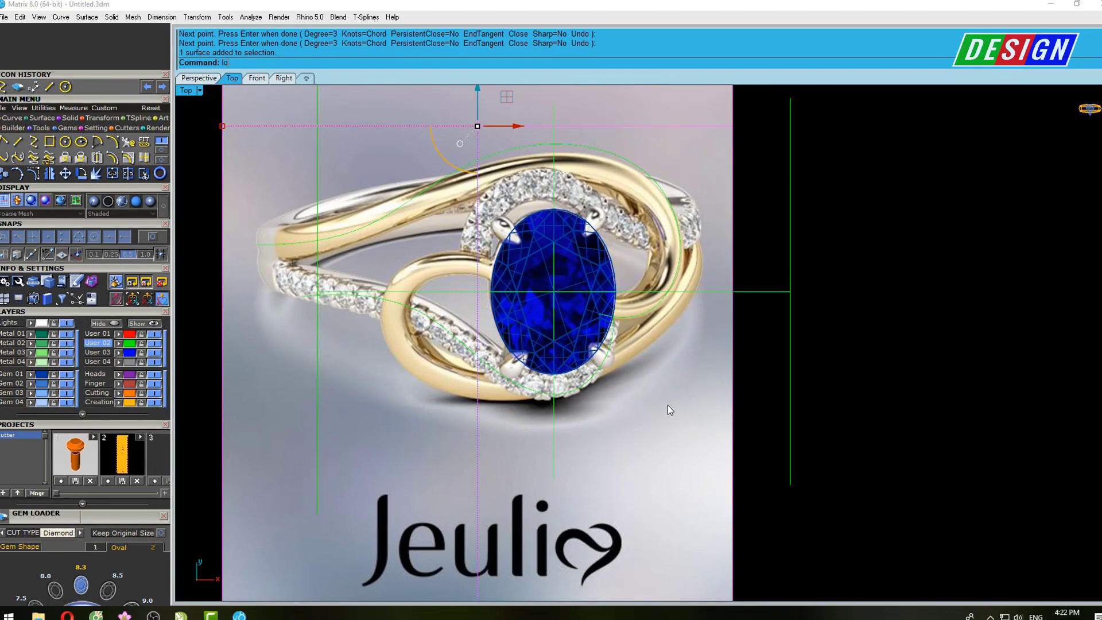
pyautogui.write('ck')
pyautogui.press('Return')
# Show the lower curve's control points and drag its end point right along the band
pyautogui.scroll(1, 484, 376)
pyautogui.scroll(1, 485, 375)
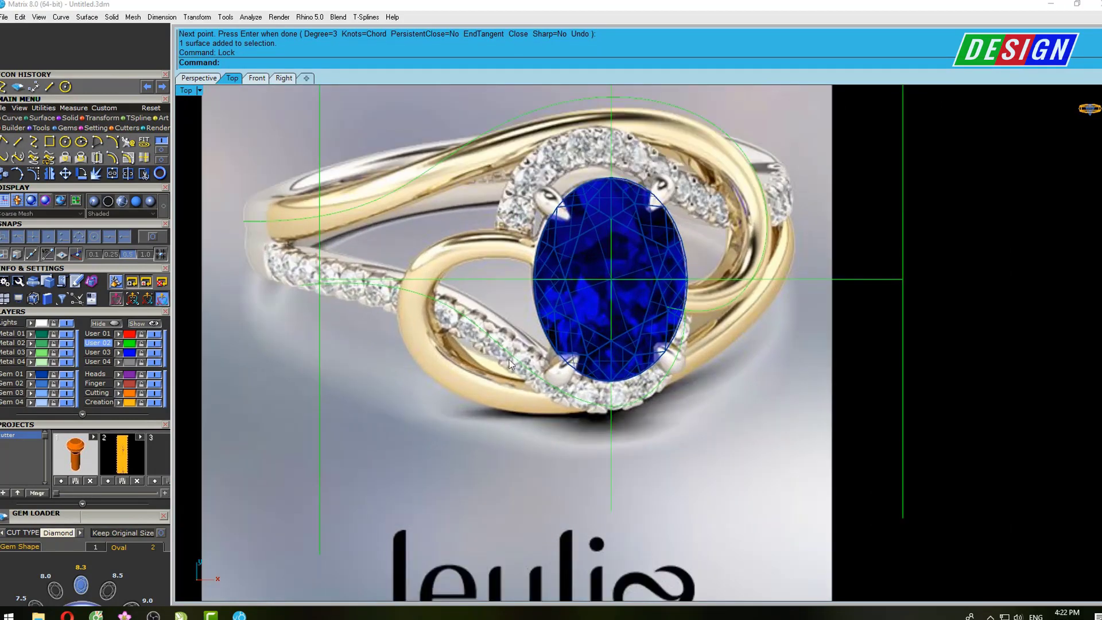
pyautogui.click(487, 373)
pyautogui.press('F10')
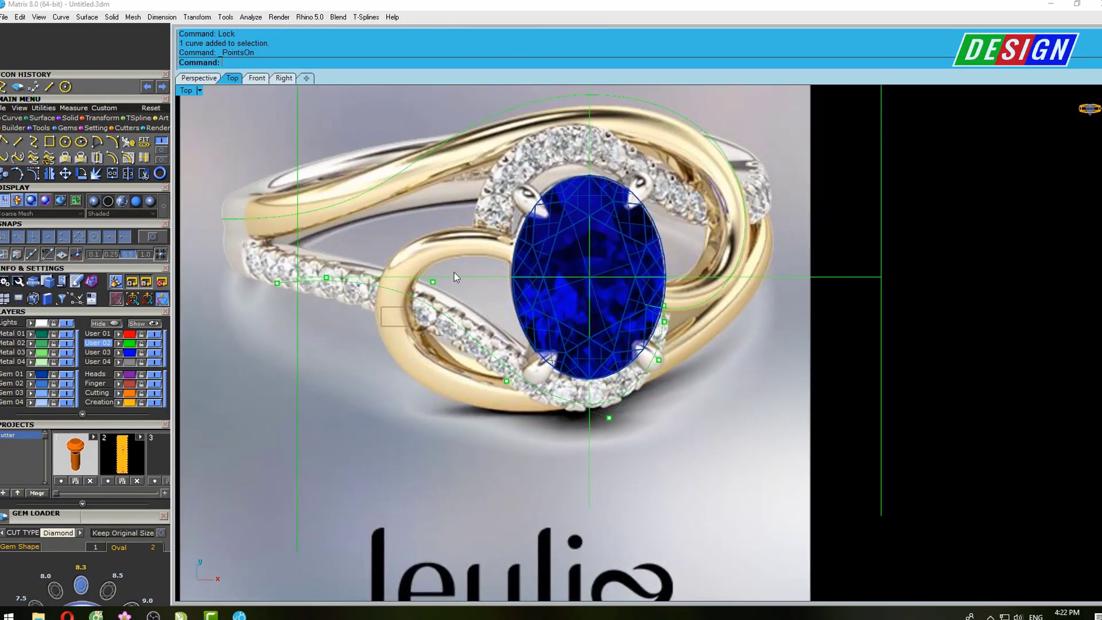
pyautogui.moveTo(459, 252); pyautogui.dragTo(462, 265)
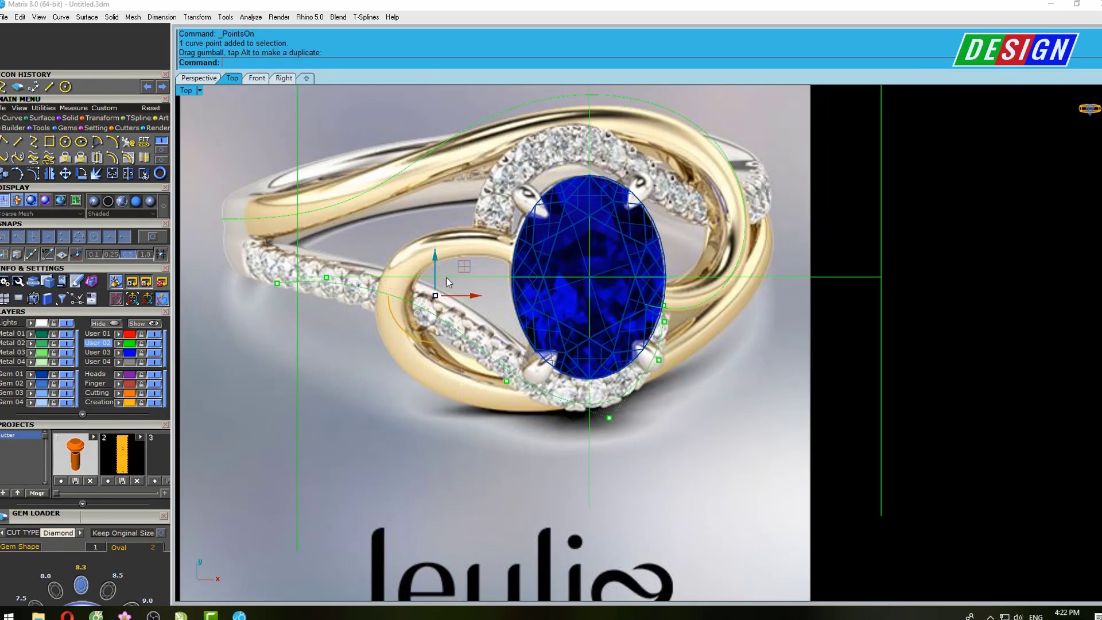
pyautogui.scroll(2, 315, 291)
pyautogui.scroll(3, 249, 282)
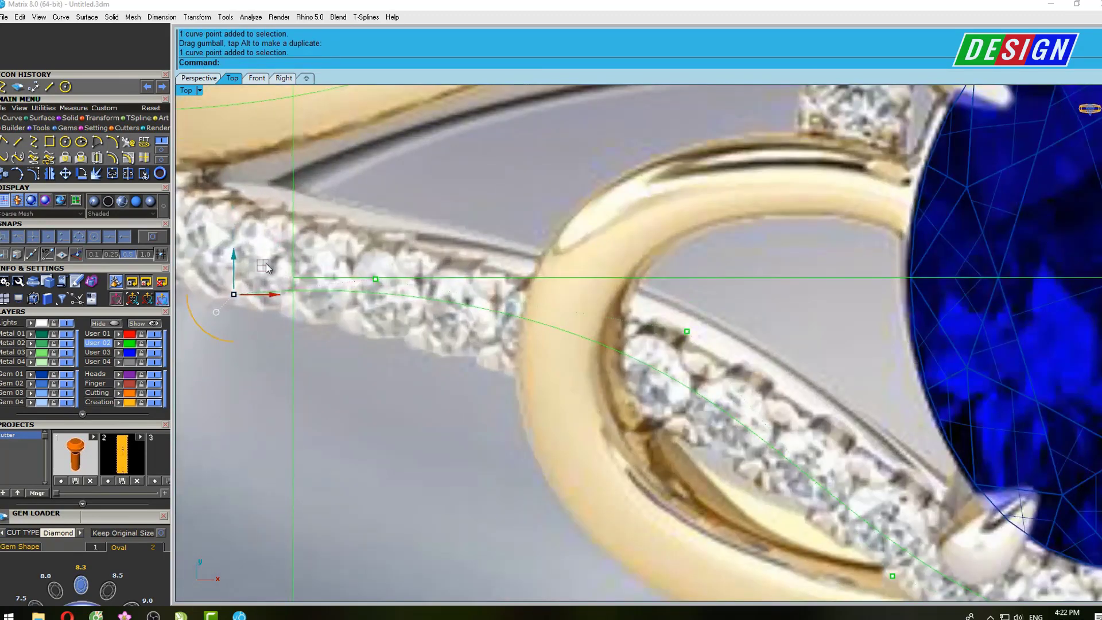
pyautogui.click(235, 287)
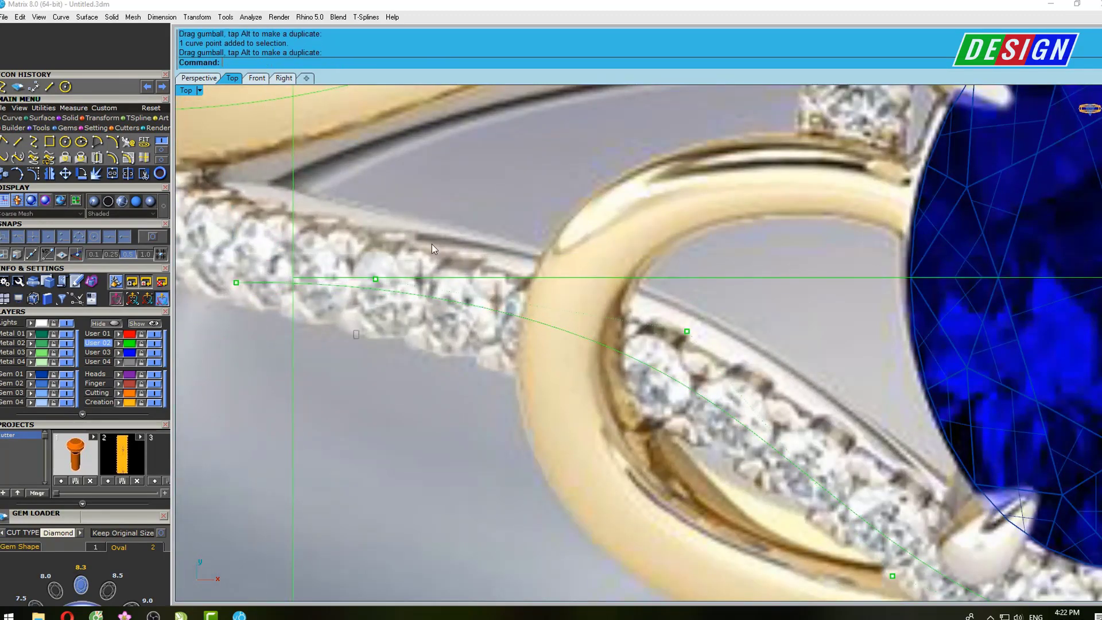
pyautogui.moveTo(263, 260); pyautogui.dragTo(401, 256)
pyautogui.scroll(-4, 619, 258)
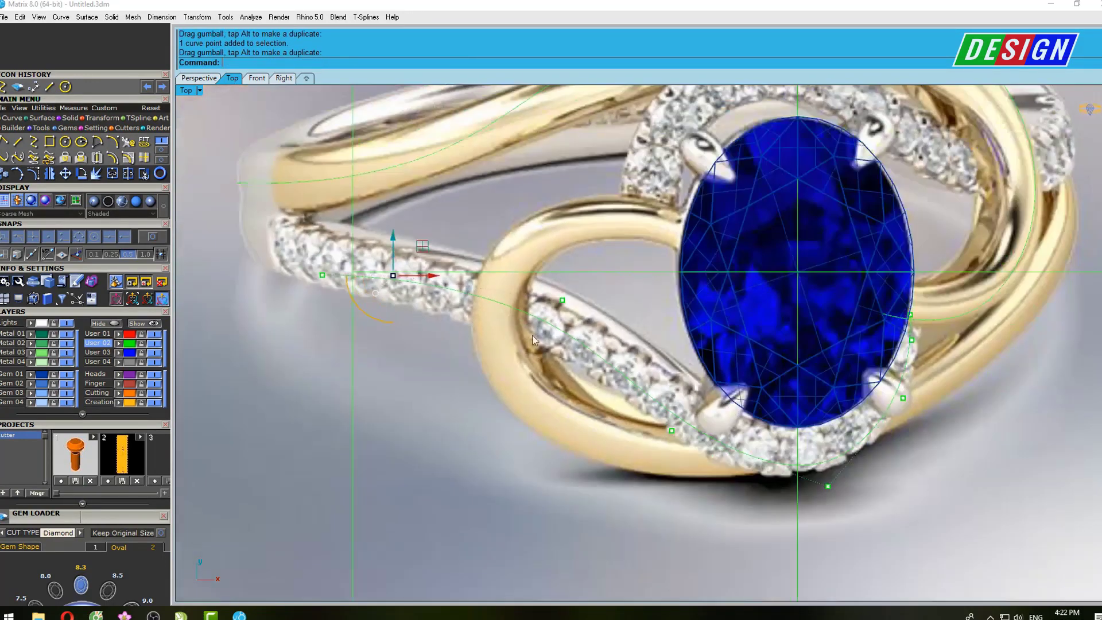
pyautogui.moveTo(591, 275); pyautogui.dragTo(587, 275)
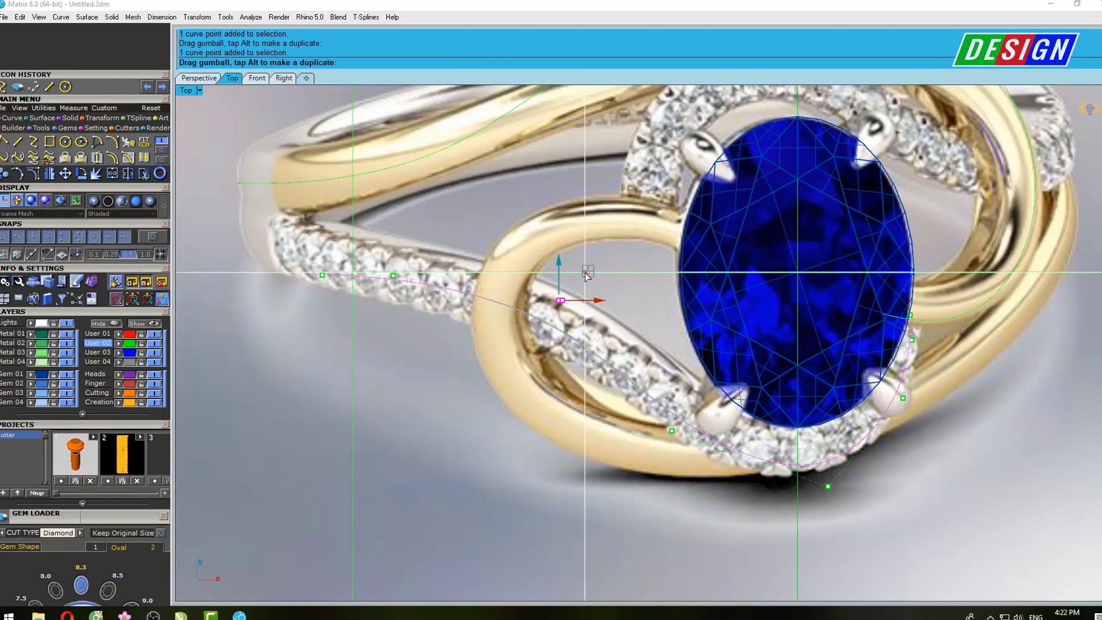
pyautogui.moveTo(671, 344); pyautogui.dragTo(591, 322, button='right')
# Move the lower points beside the gem up and left to hug its edge
pyautogui.scroll(-2, 591, 322)
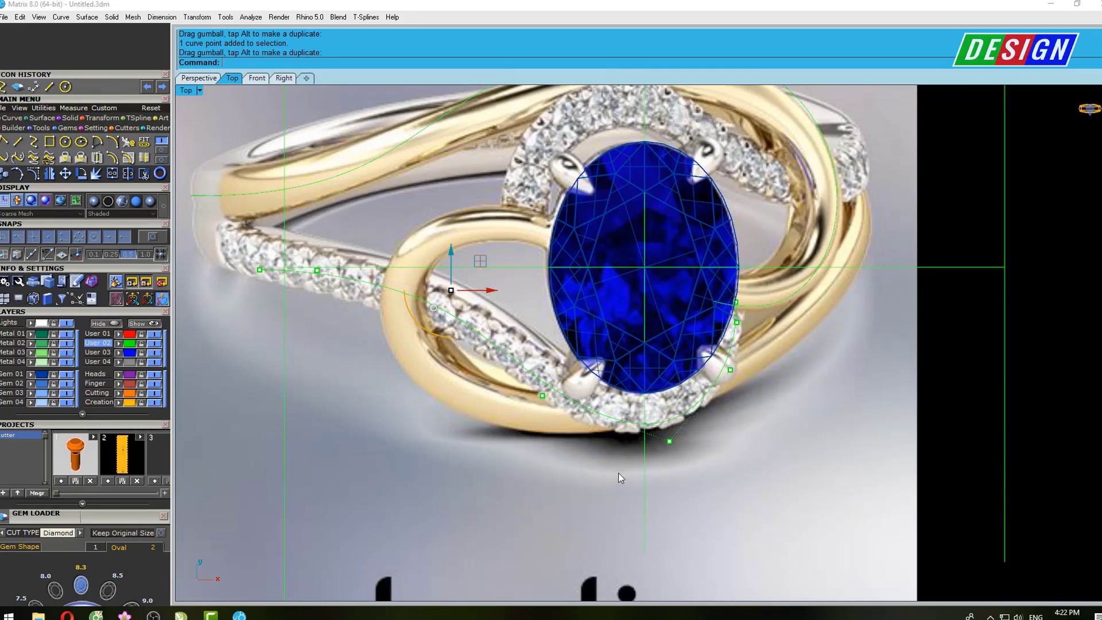
pyautogui.click(669, 441)
pyautogui.moveTo(698, 411); pyautogui.dragTo(760, 344)
pyautogui.scroll(3, 734, 327)
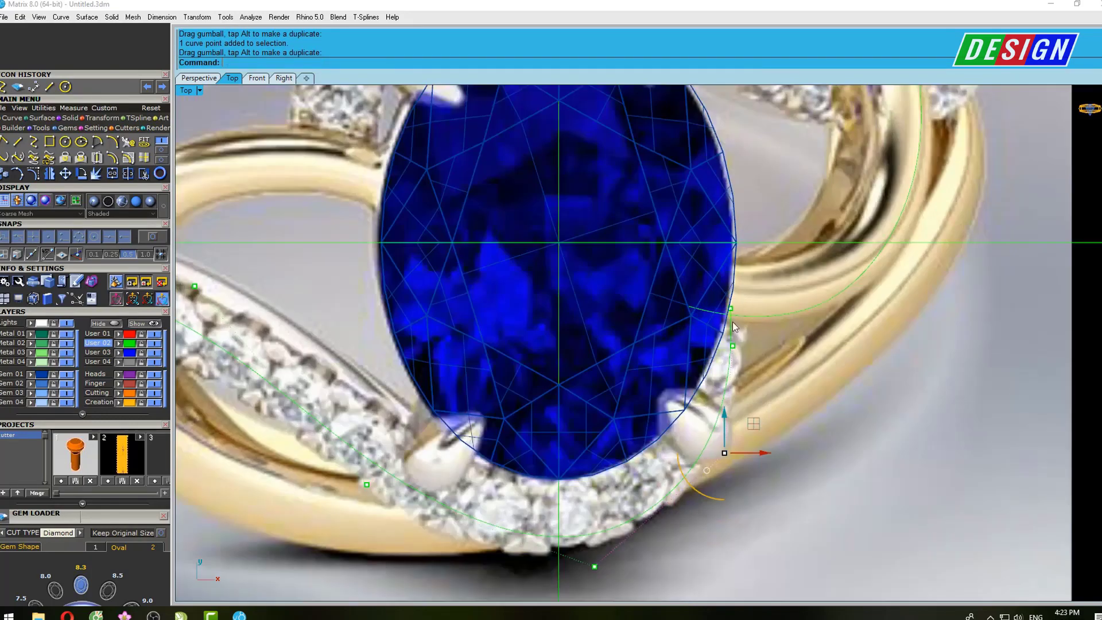
pyautogui.scroll(3, 724, 298)
pyautogui.click(735, 313)
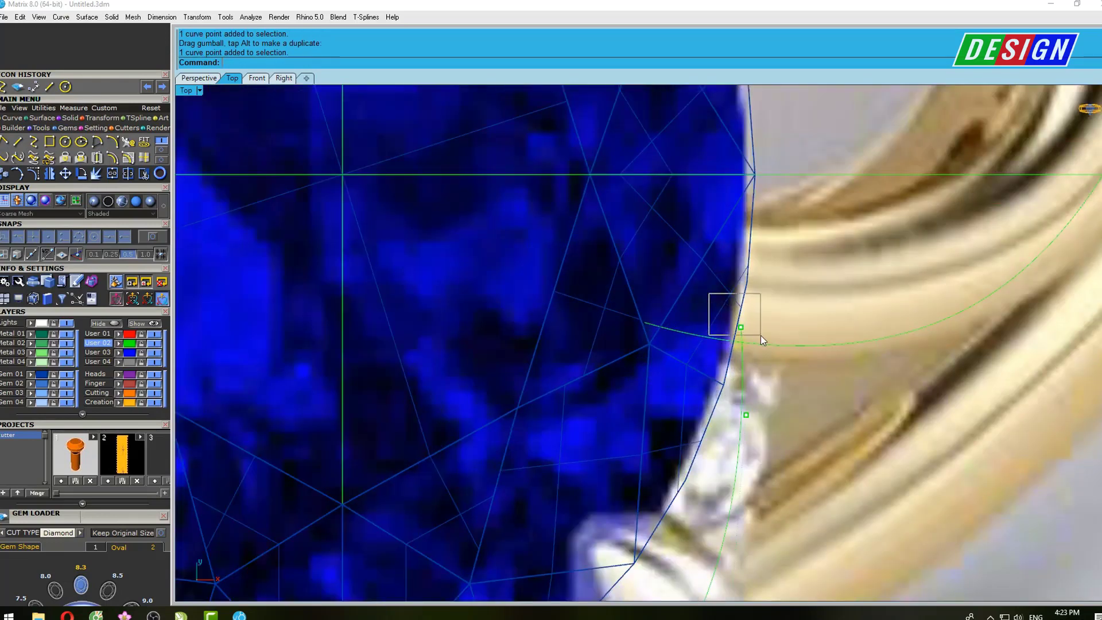
pyautogui.scroll(-3, 737, 325)
pyautogui.moveTo(711, 329); pyautogui.dragTo(697, 276)
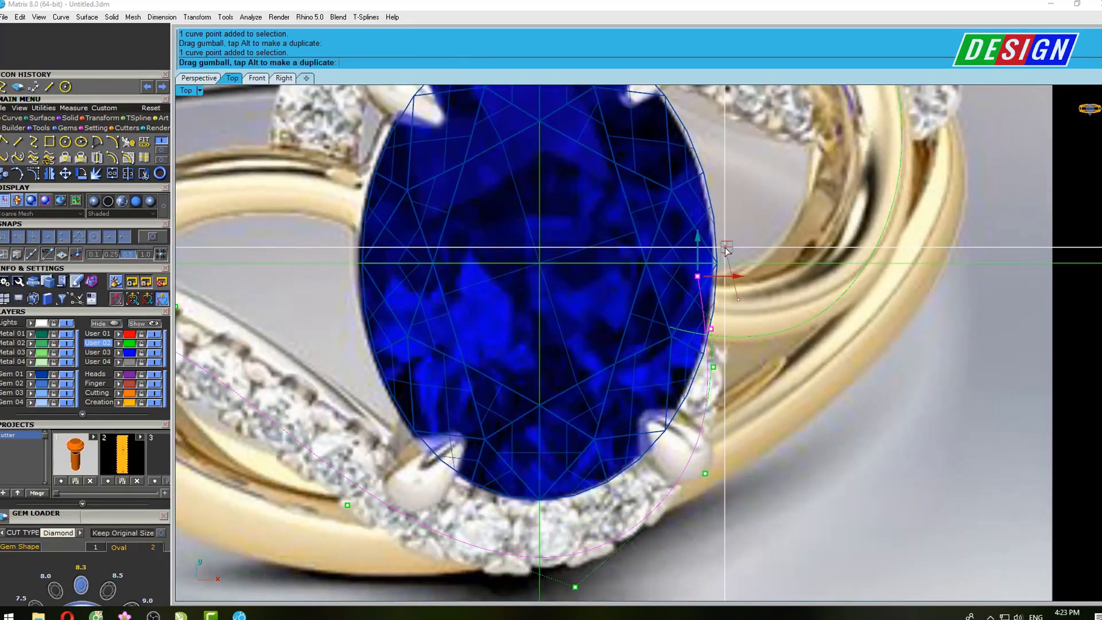
pyautogui.moveTo(743, 355); pyautogui.dragTo(718, 347)
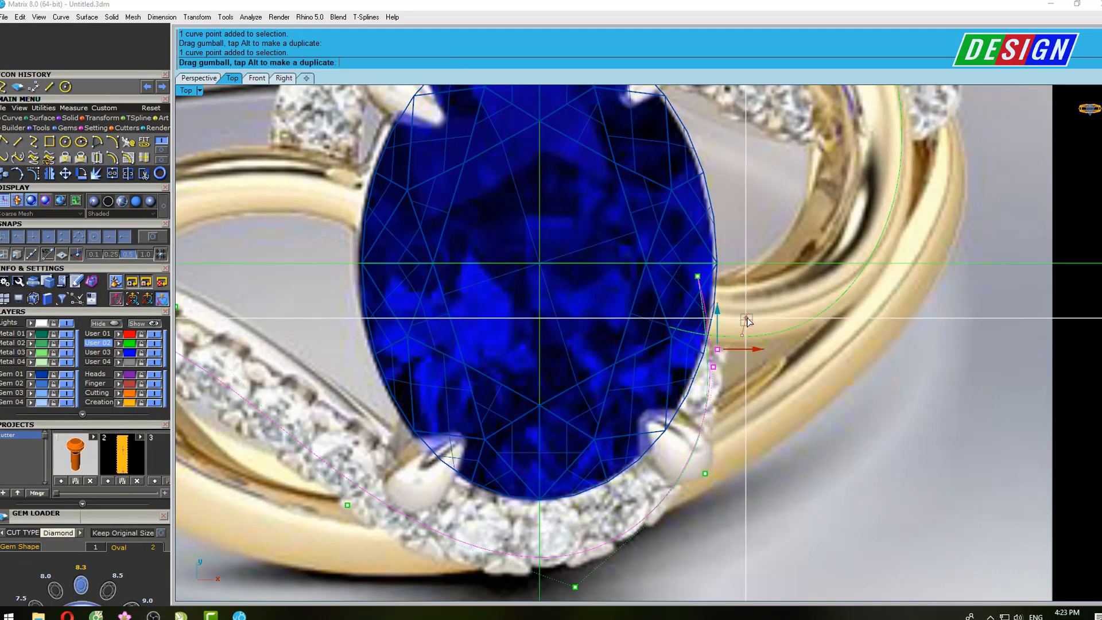
pyautogui.moveTo(749, 415); pyautogui.dragTo(780, 333, button='right')
# Reposition the remaining lower curve points along the band, then zoom out to the whole ring
pyautogui.click(763, 356)
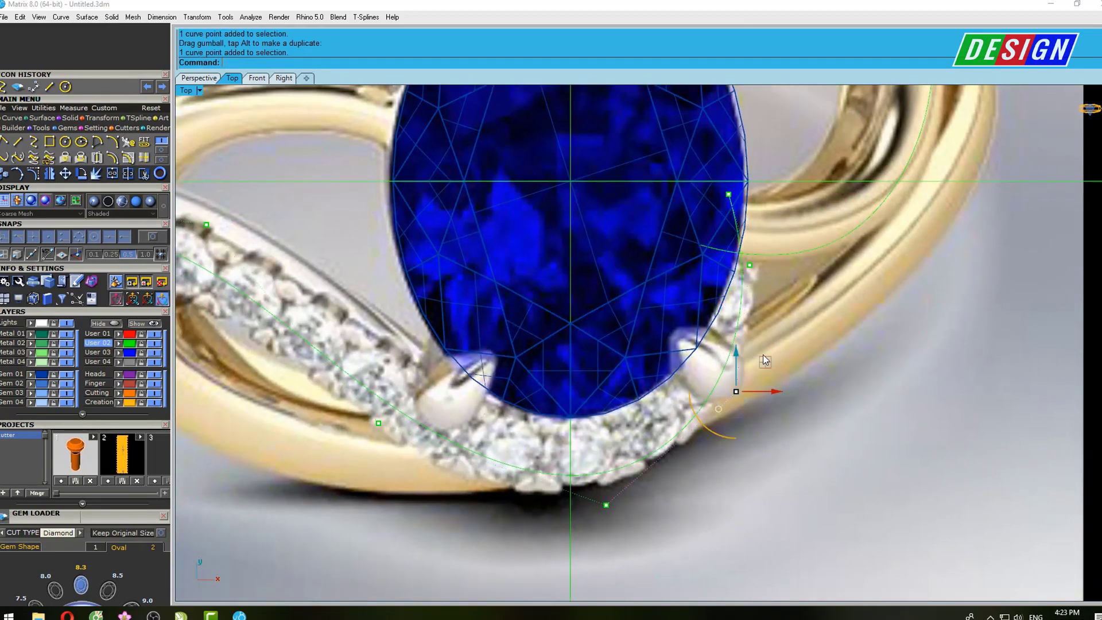
pyautogui.moveTo(763, 356); pyautogui.dragTo(769, 374)
pyautogui.moveTo(769, 373); pyautogui.dragTo(792, 310, button='right')
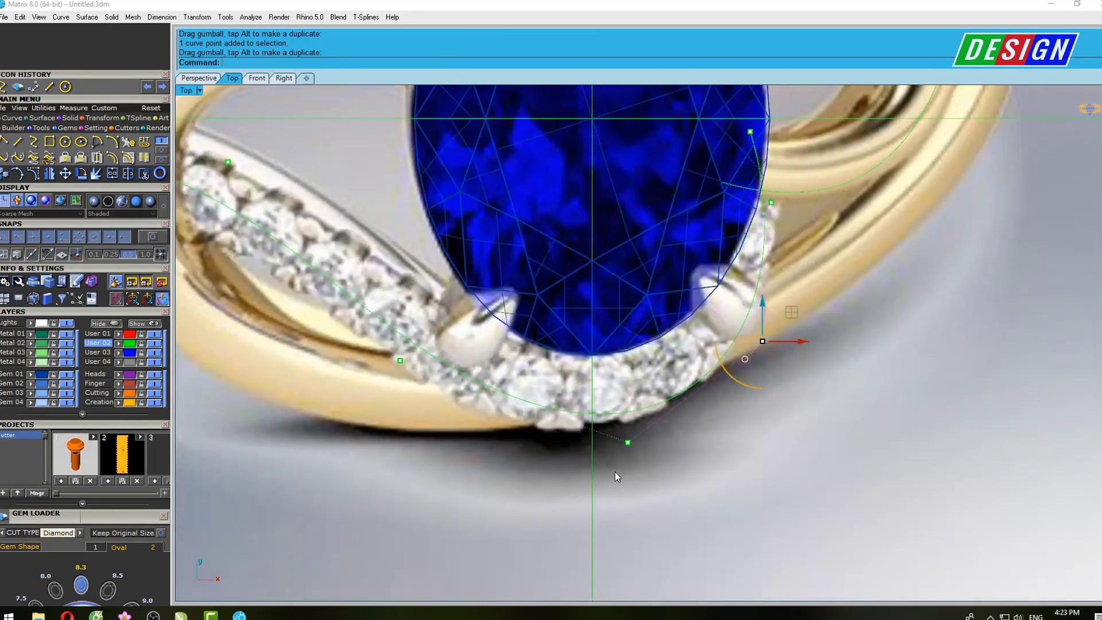
pyautogui.click(628, 442)
pyautogui.moveTo(628, 442); pyautogui.dragTo(628, 439)
pyautogui.scroll(-6, 627, 329)
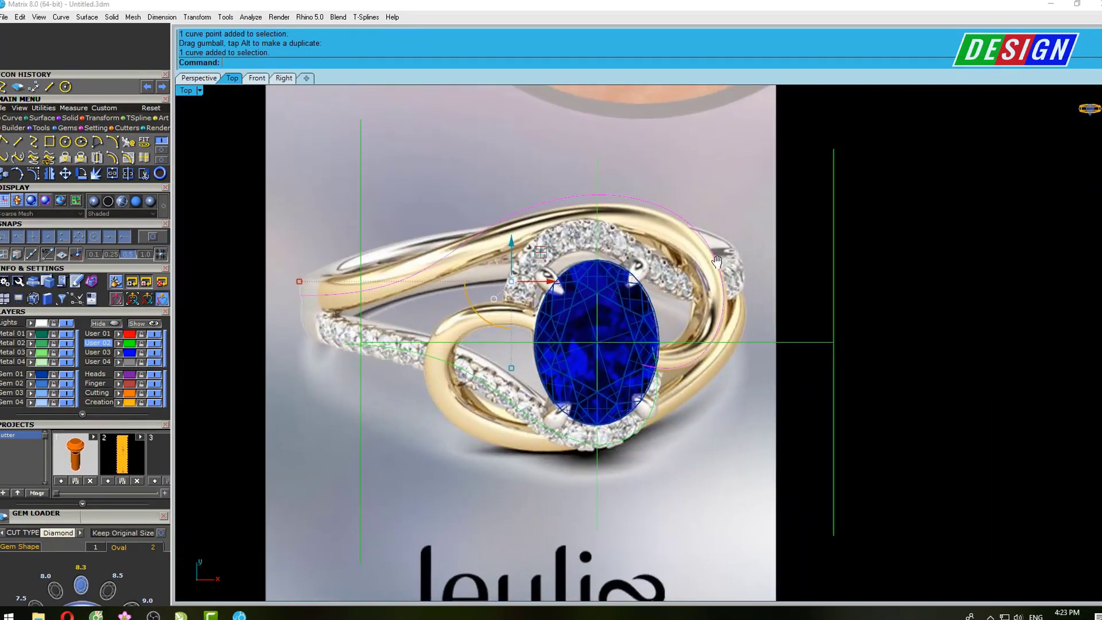
pyautogui.moveTo(707, 207); pyautogui.dragTo(666, 214, button='right')
# Show the upper shank curve's control points and raise its left-end points onto the gold band
pyautogui.click(467, 259)
pyautogui.press('F10')
pyautogui.scroll(4, 403, 279)
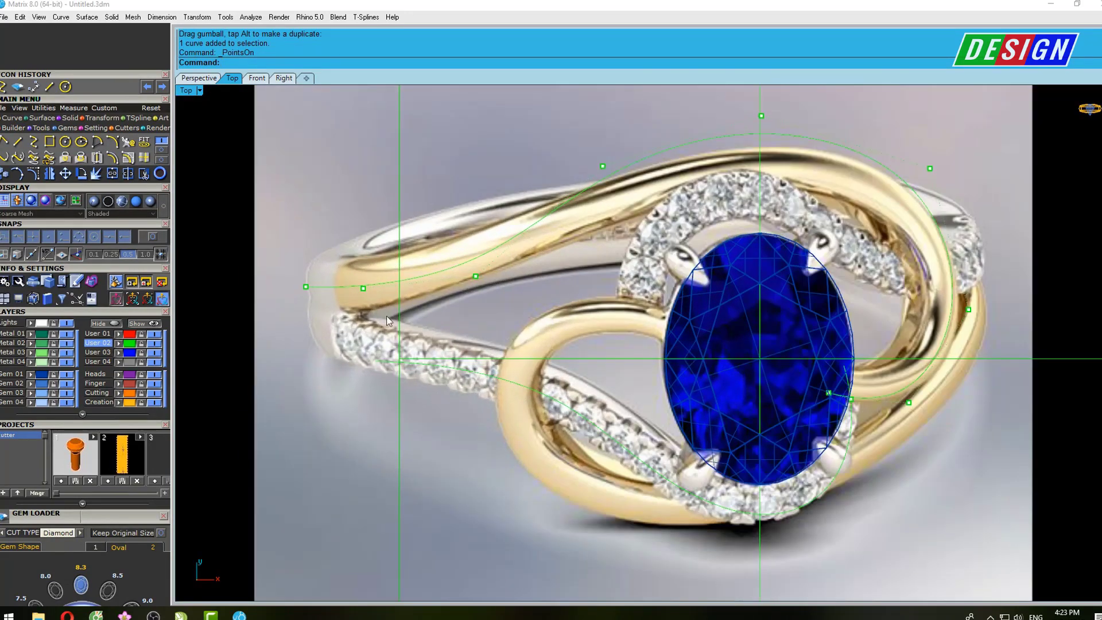
pyautogui.click(364, 289)
pyautogui.moveTo(363, 288); pyautogui.dragTo(365, 282)
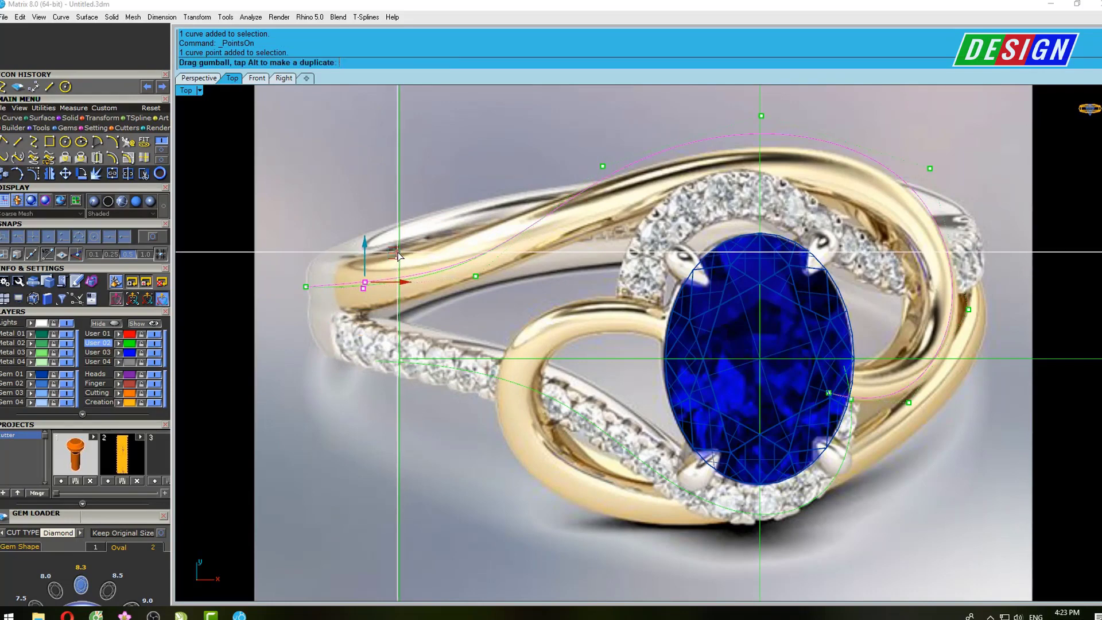
pyautogui.moveTo(428, 297); pyautogui.dragTo(547, 254)
pyautogui.moveTo(476, 277); pyautogui.dragTo(476, 256)
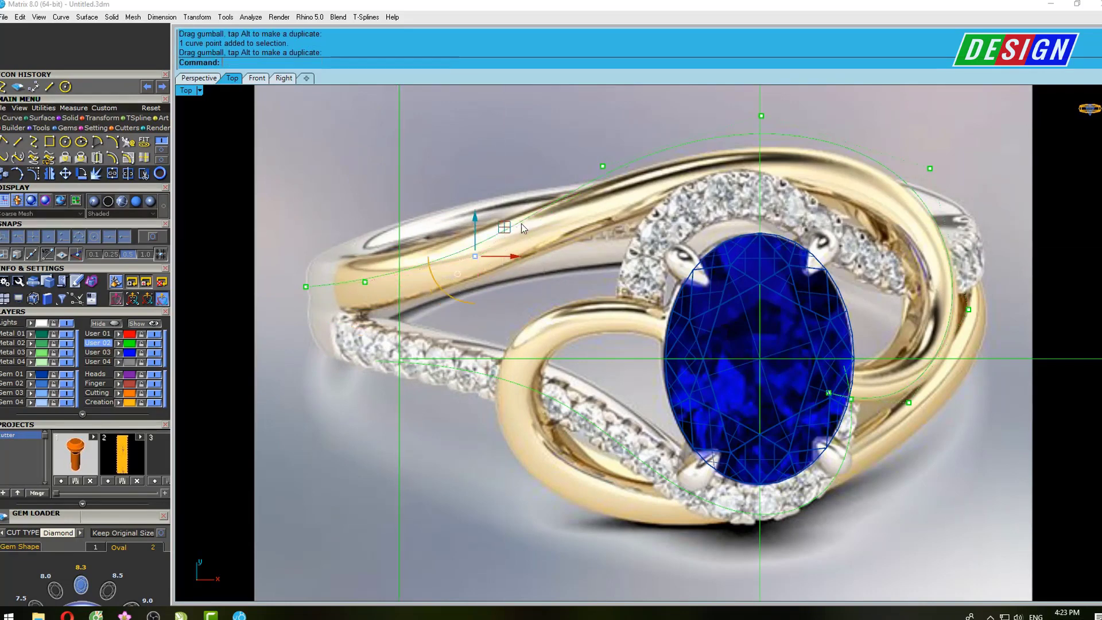
# Move the top and top-right control points to follow the band onto the gold loop
pyautogui.moveTo(613, 203); pyautogui.dragTo(528, 232, button='right')
pyautogui.click(518, 195)
pyautogui.moveTo(548, 170); pyautogui.dragTo(563, 171)
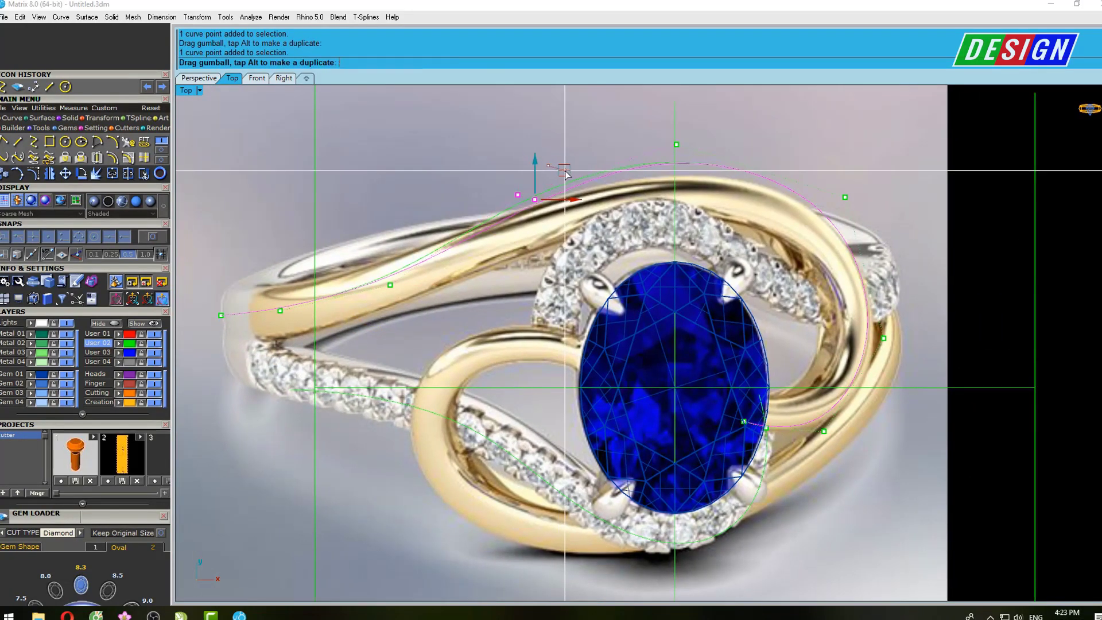
pyautogui.moveTo(763, 202); pyautogui.dragTo(694, 207, button='right')
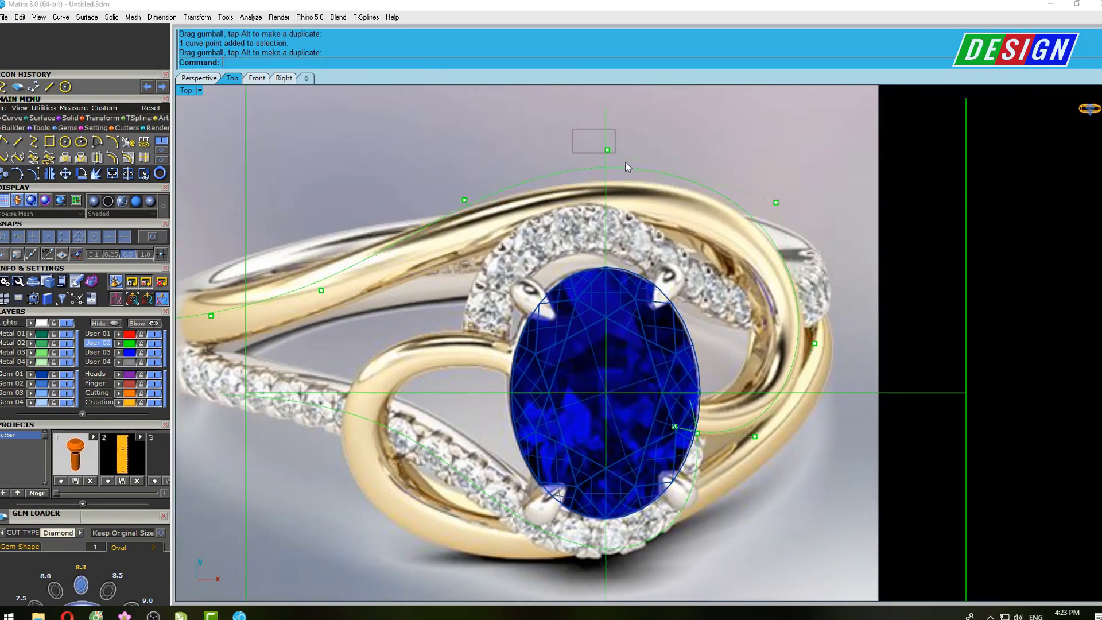
pyautogui.click(607, 149)
pyautogui.moveTo(608, 150); pyautogui.dragTo(603, 140)
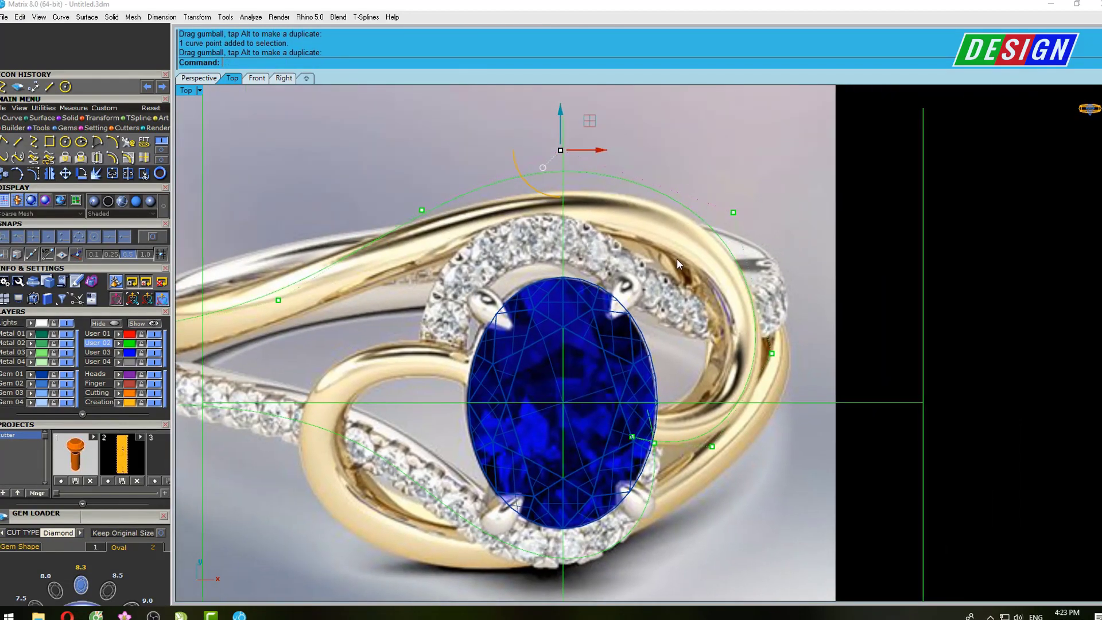
pyautogui.moveTo(734, 213); pyautogui.dragTo(691, 224, button='right')
pyautogui.click(733, 212)
pyautogui.moveTo(733, 212); pyautogui.dragTo(761, 172)
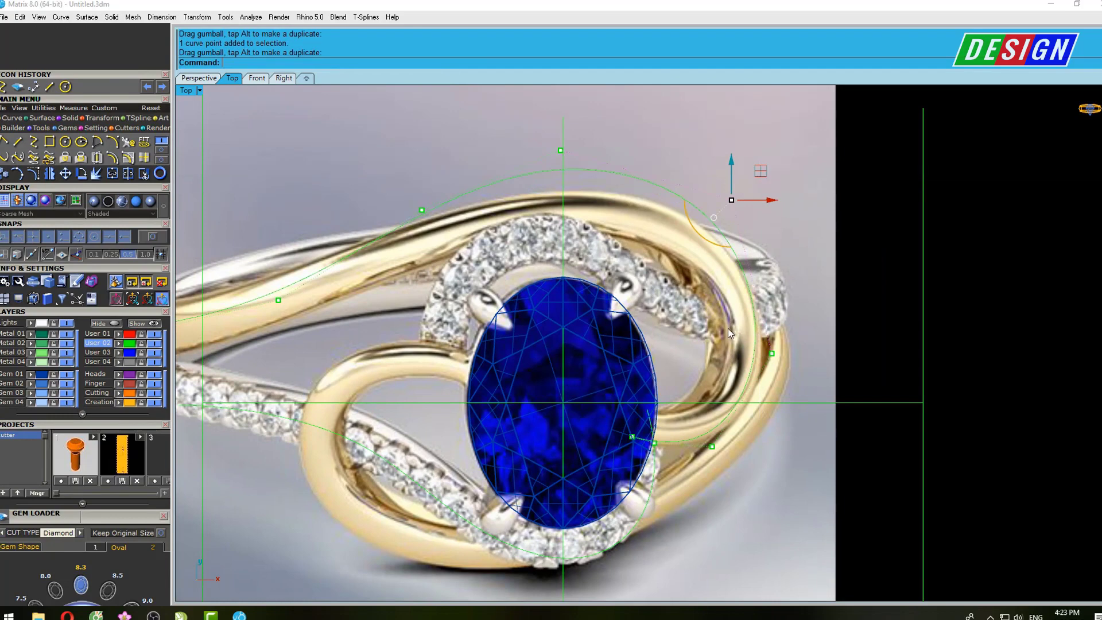
# Adjust the right-side and lower-right points, pulling the gem-side point against the gem edge
pyautogui.click(772, 354)
pyautogui.moveTo(794, 316); pyautogui.dragTo(795, 321)
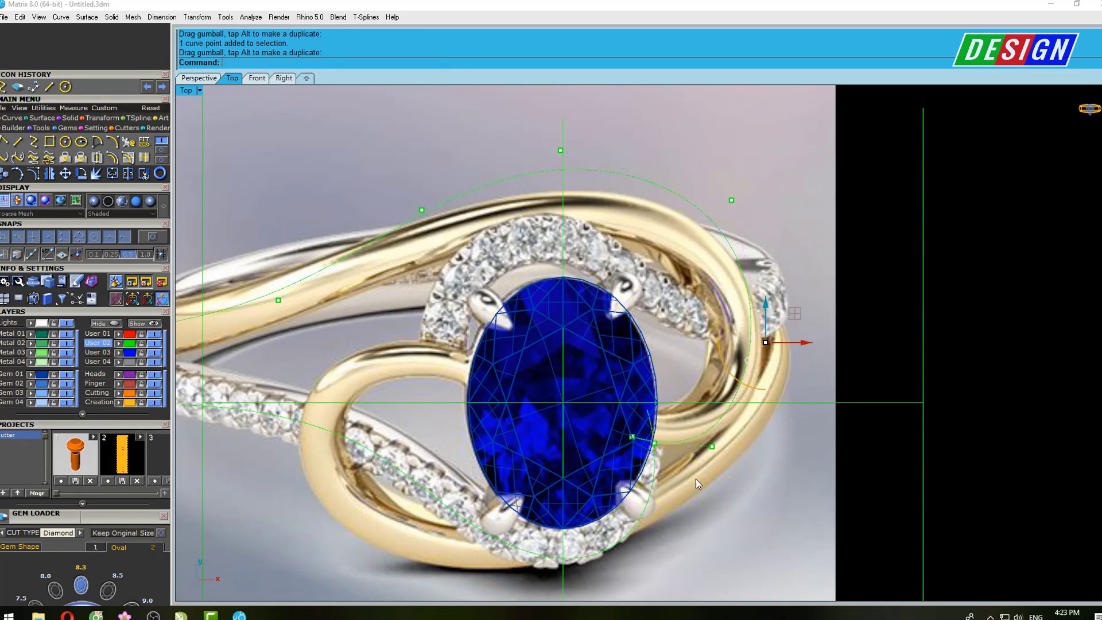
pyautogui.click(712, 446)
pyautogui.moveTo(741, 417); pyautogui.dragTo(743, 404)
pyautogui.scroll(5, 634, 450)
pyautogui.click(646, 406)
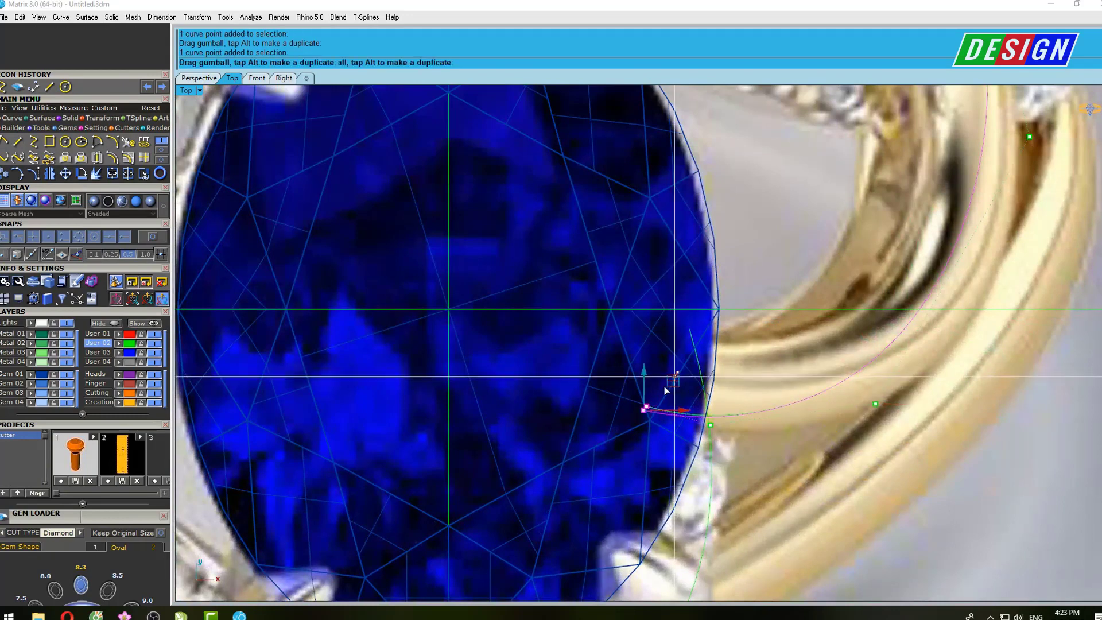
pyautogui.moveTo(647, 405); pyautogui.dragTo(613, 424)
pyautogui.click(875, 404)
pyautogui.moveTo(905, 375); pyautogui.dragTo(885, 372)
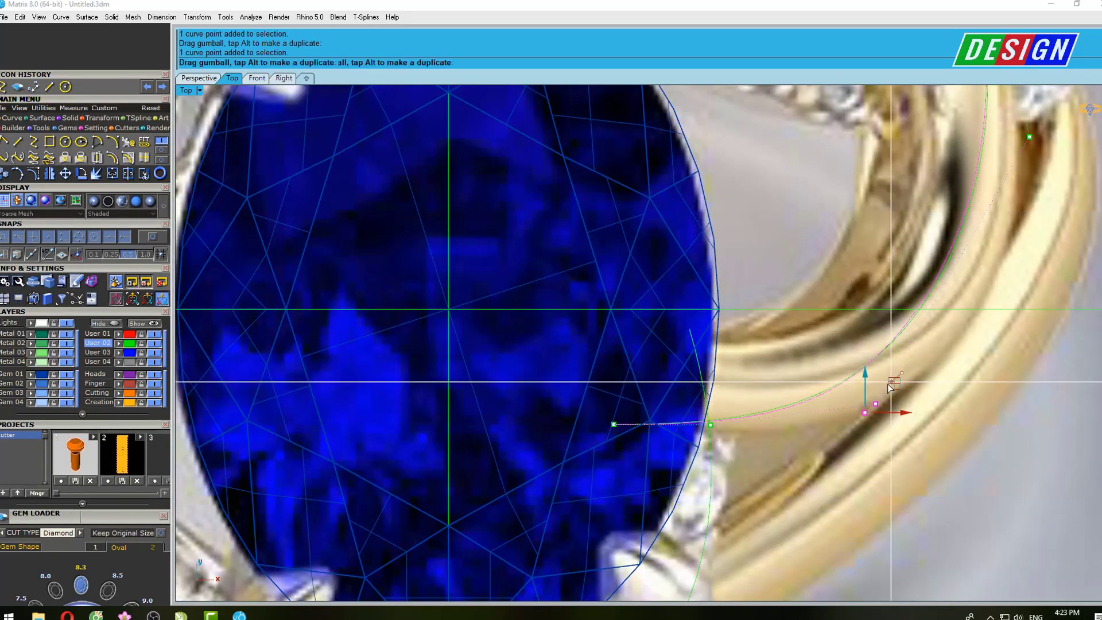
# Snug the curve's end point against the gem edge and fit the remaining points to the gold loop
pyautogui.scroll(3, 683, 398)
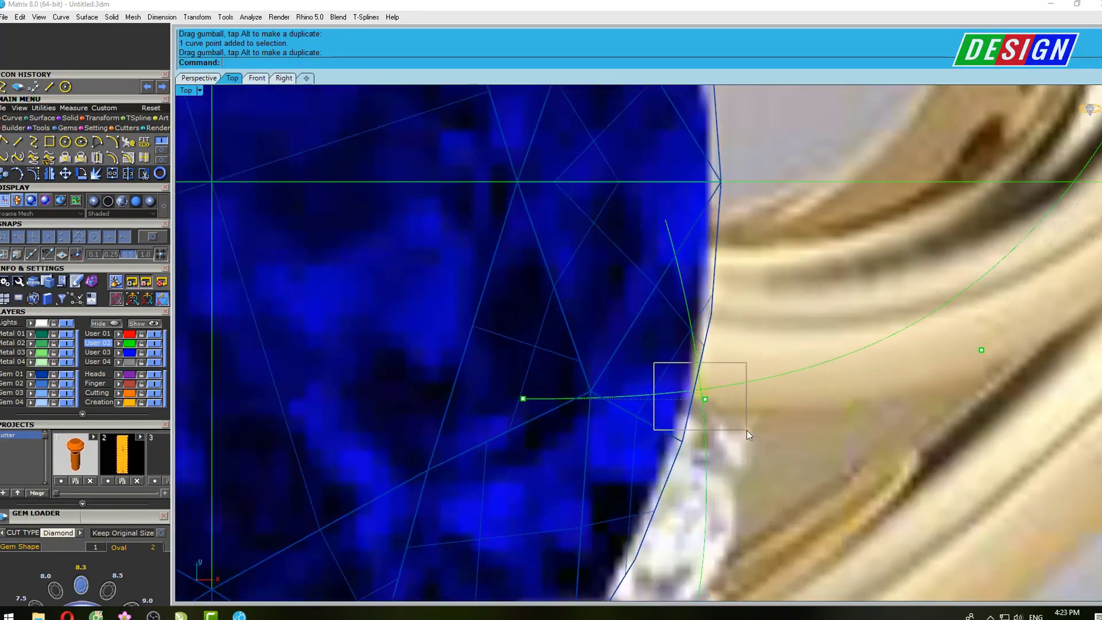
pyautogui.moveTo(654, 363); pyautogui.dragTo(746, 430)
pyautogui.scroll(-4, 722, 381)
pyautogui.moveTo(741, 362); pyautogui.dragTo(748, 368)
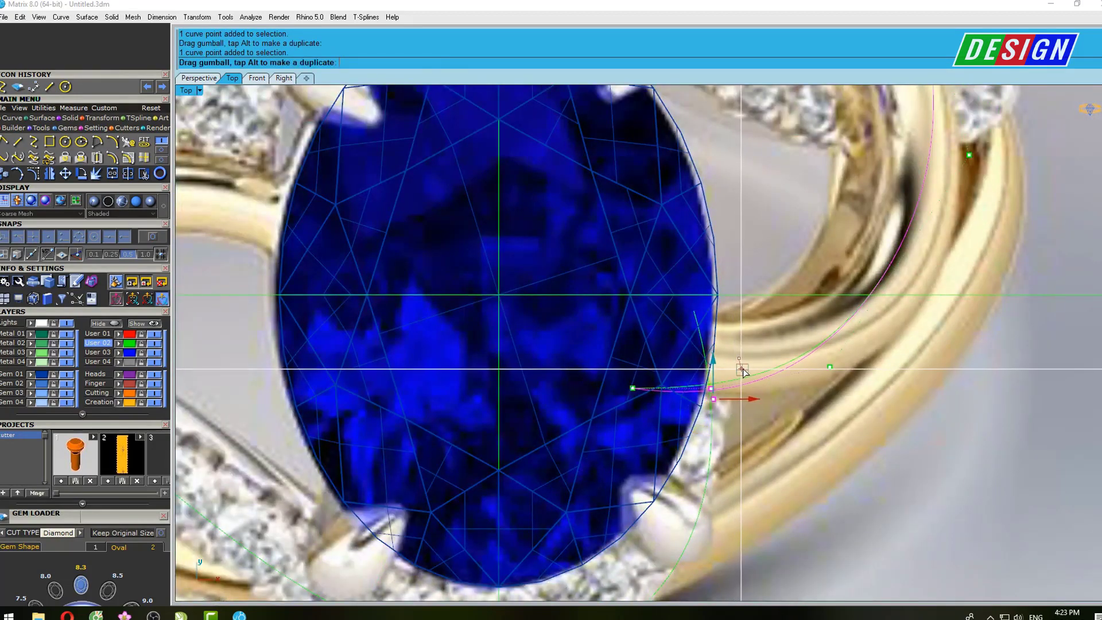
pyautogui.moveTo(829, 367); pyautogui.dragTo(870, 333)
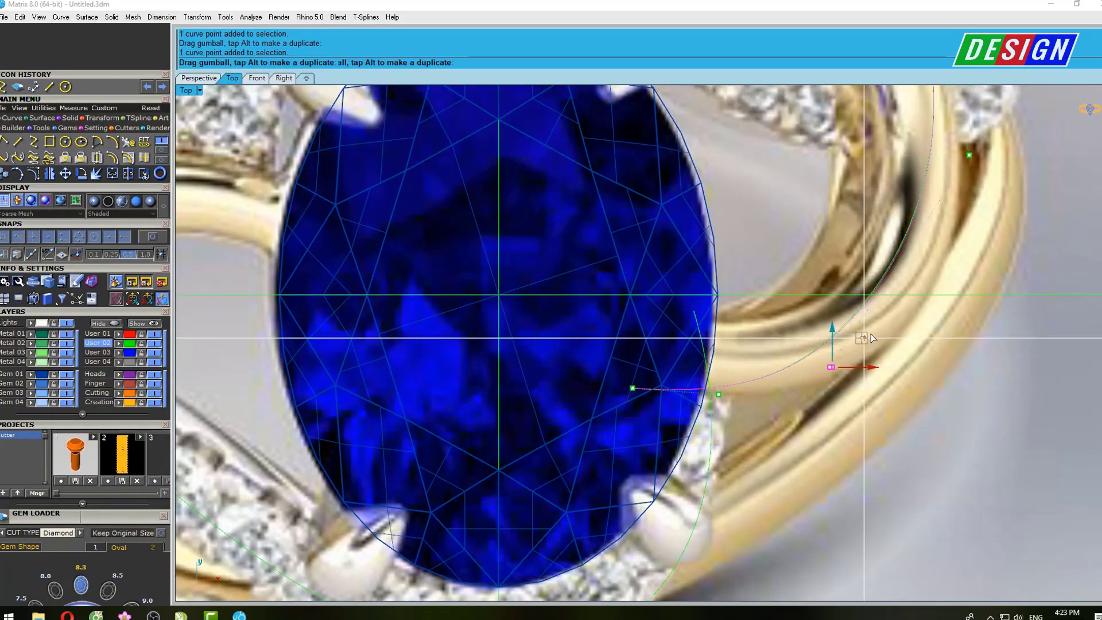
pyautogui.scroll(-4, 952, 199)
pyautogui.moveTo(954, 205); pyautogui.dragTo(896, 247, button='right')
pyautogui.moveTo(849, 302); pyautogui.dragTo(874, 281)
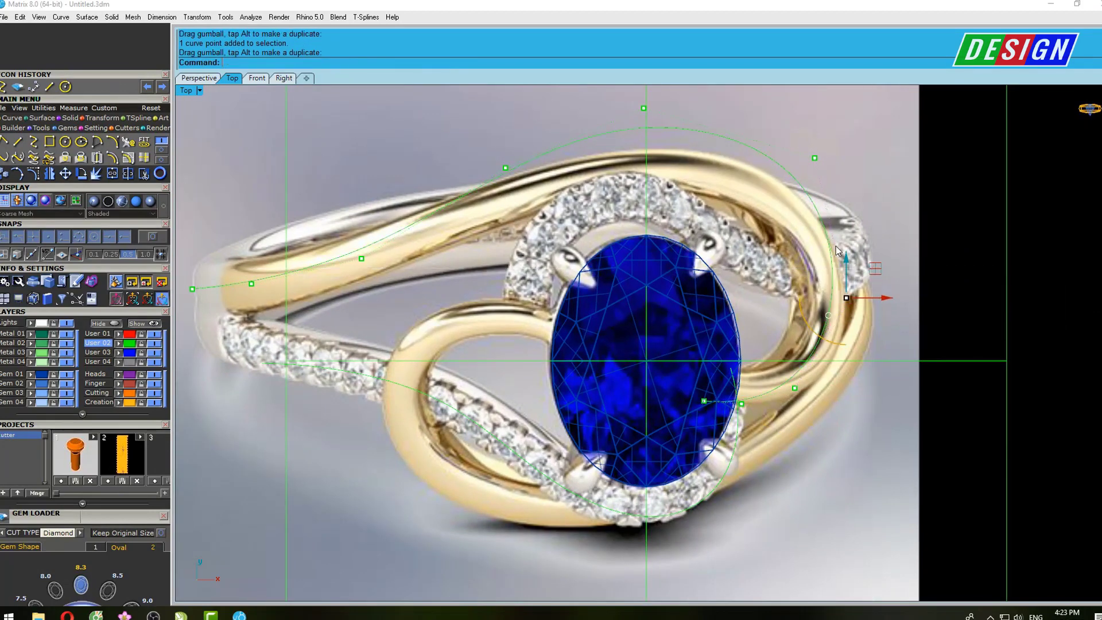
pyautogui.scroll(-3, 836, 246)
pyautogui.scroll(-3, 752, 252)
pyautogui.click(766, 232)
# Offset the upper shank curve by 1.5 to one side
pyautogui.moveTo(765, 233); pyautogui.dragTo(735, 228, button='right')
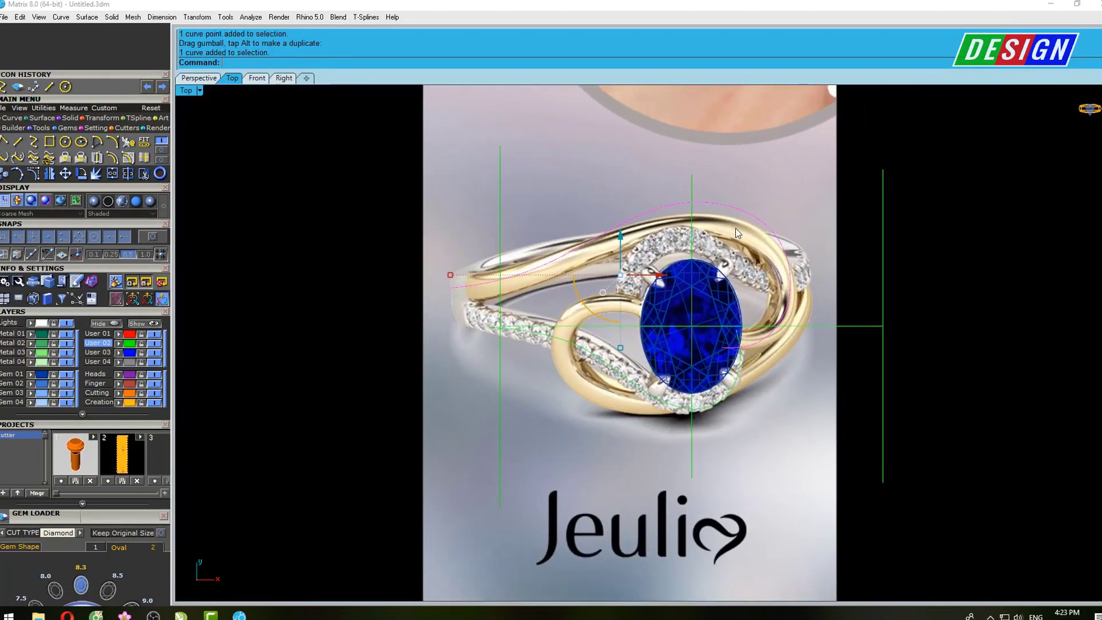
pyautogui.write('O')
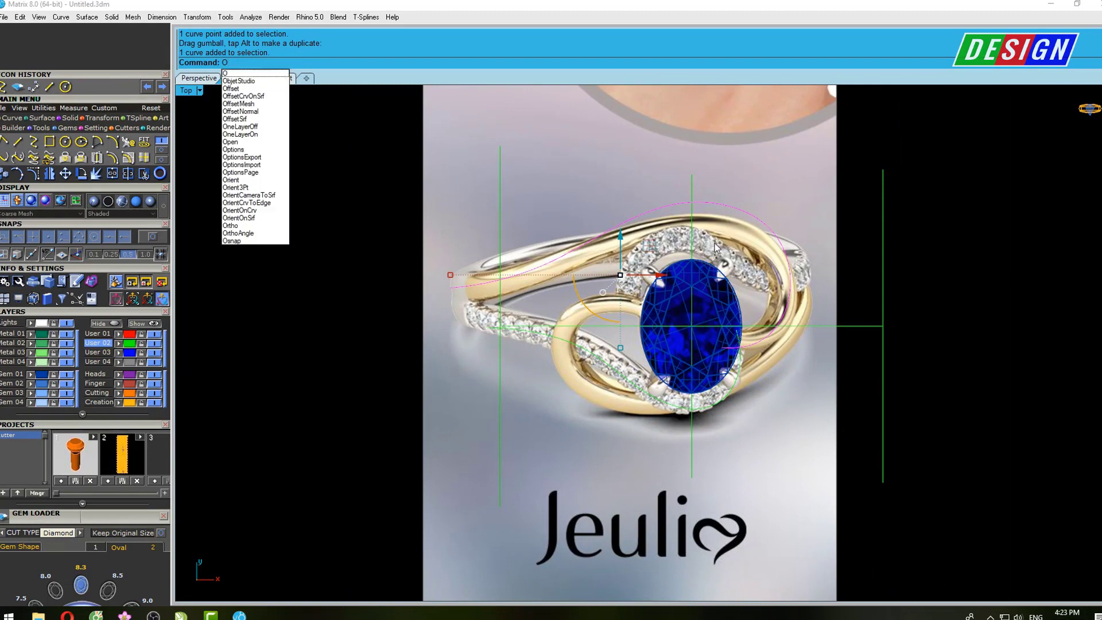
pyautogui.write('ffset')
pyautogui.press('Return')
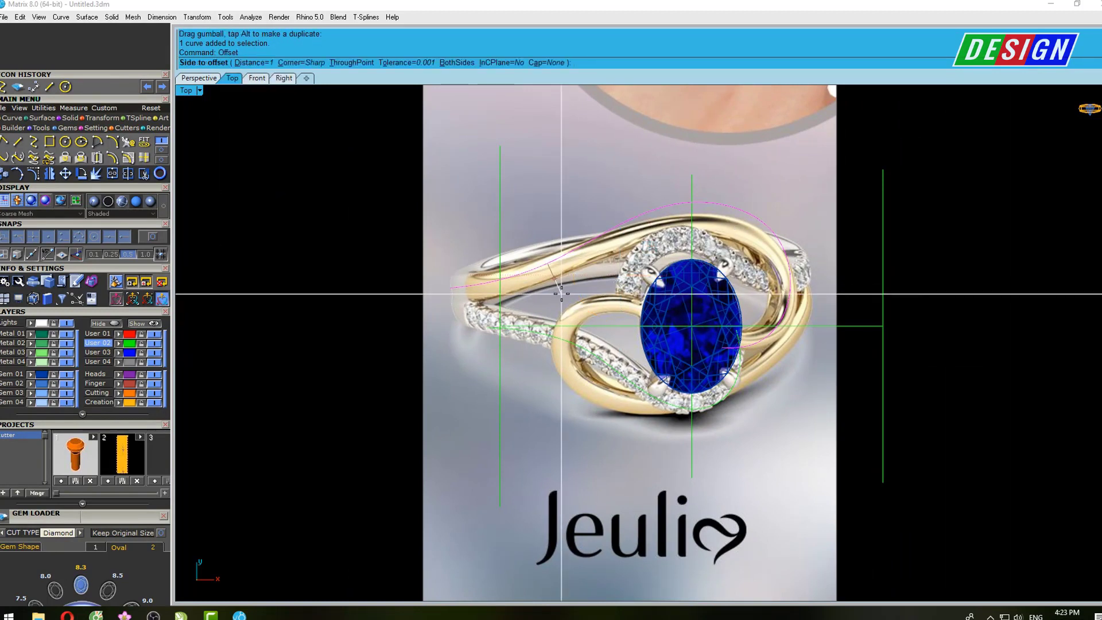
pyautogui.moveTo(561, 294); pyautogui.dragTo(539, 295, button='right')
pyautogui.write('1.5')
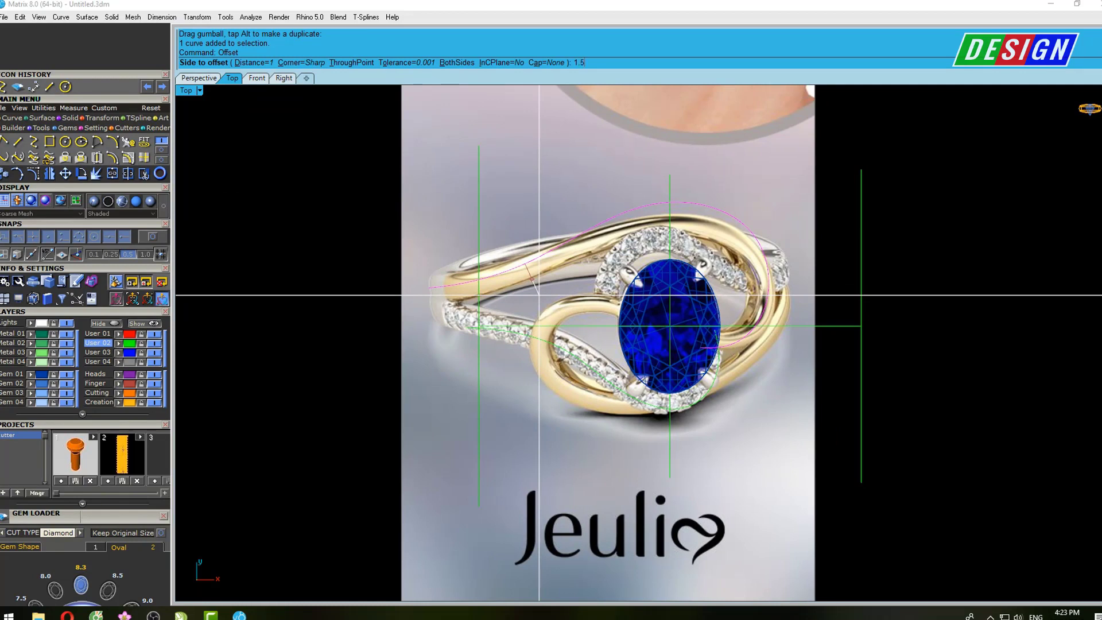
pyautogui.press('Return')
pyautogui.click(540, 295)
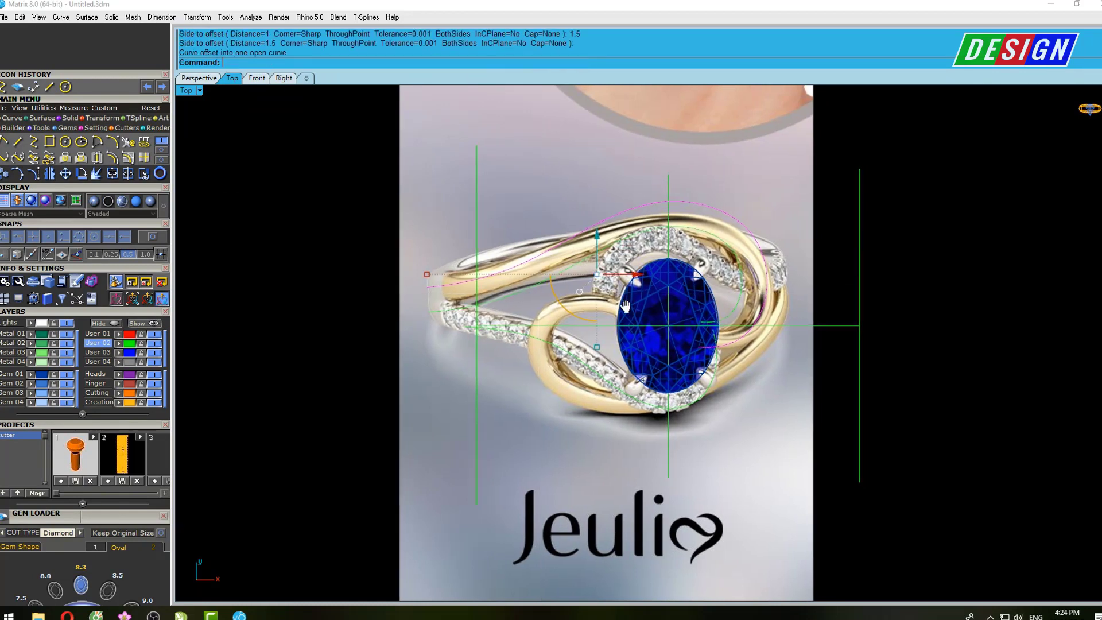
# Offset the lower diamond-band curve by 1.35 to the chosen side
pyautogui.moveTo(534, 181); pyautogui.dragTo(505, 177, button='right')
pyautogui.scroll(2, 622, 325)
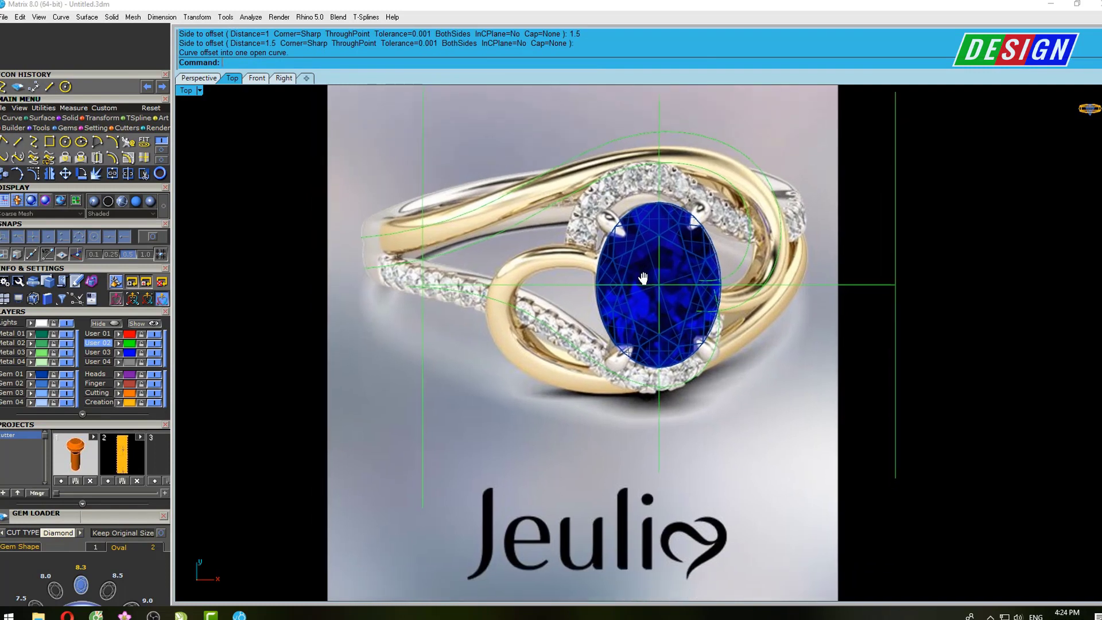
pyautogui.click(549, 339)
pyautogui.press('Return')
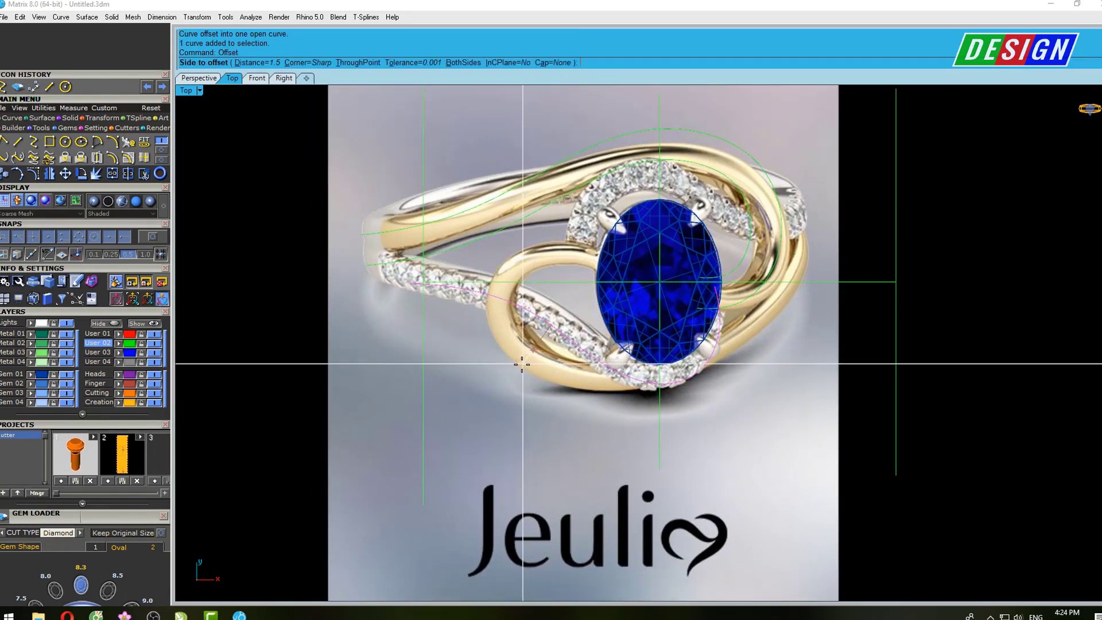
pyautogui.moveTo(537, 346)
pyautogui.mouseDown(button='right')
pyautogui.moveTo(522, 340)
pyautogui.moveTo(532, 330)
pyautogui.mouseUp(button='right')
pyautogui.write('1.35')
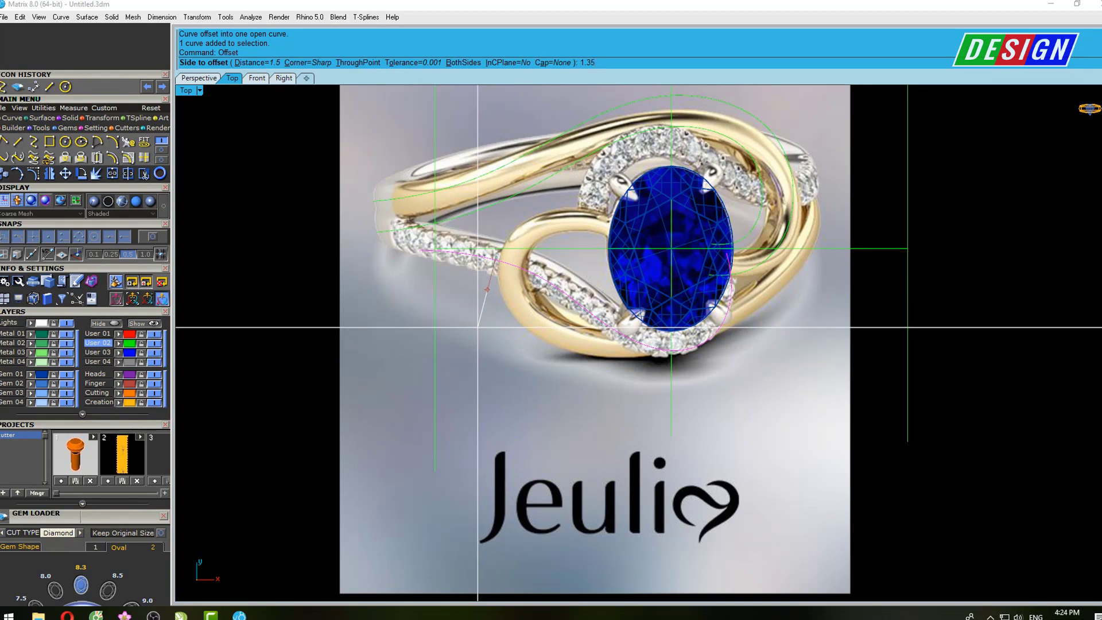
pyautogui.press('Return')
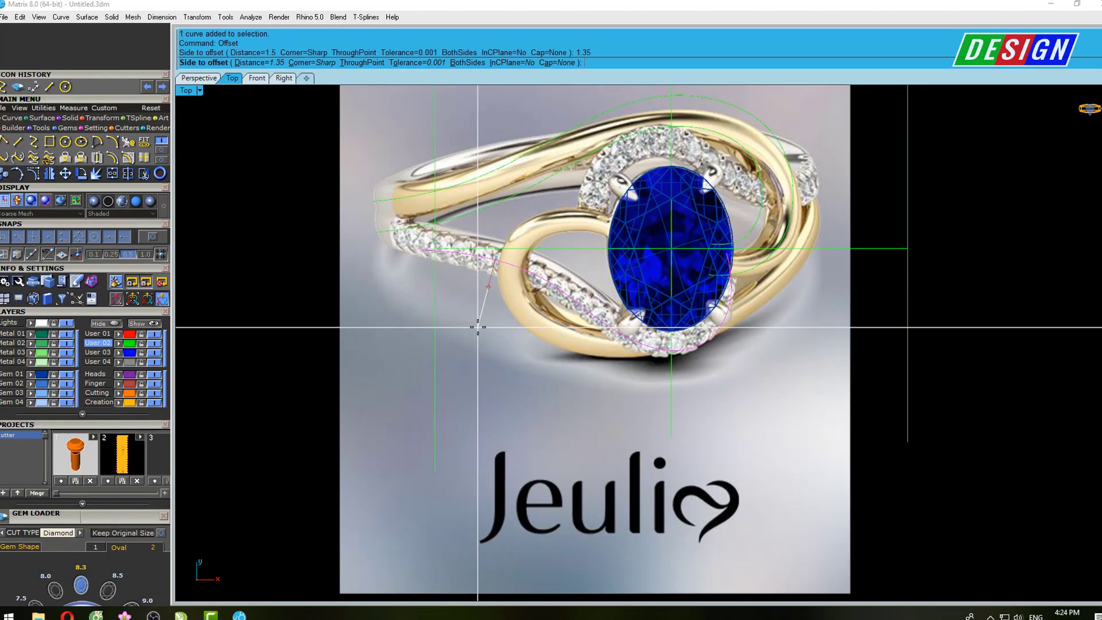
pyautogui.click(477, 327)
pyautogui.moveTo(533, 346); pyautogui.dragTo(511, 346, button='right')
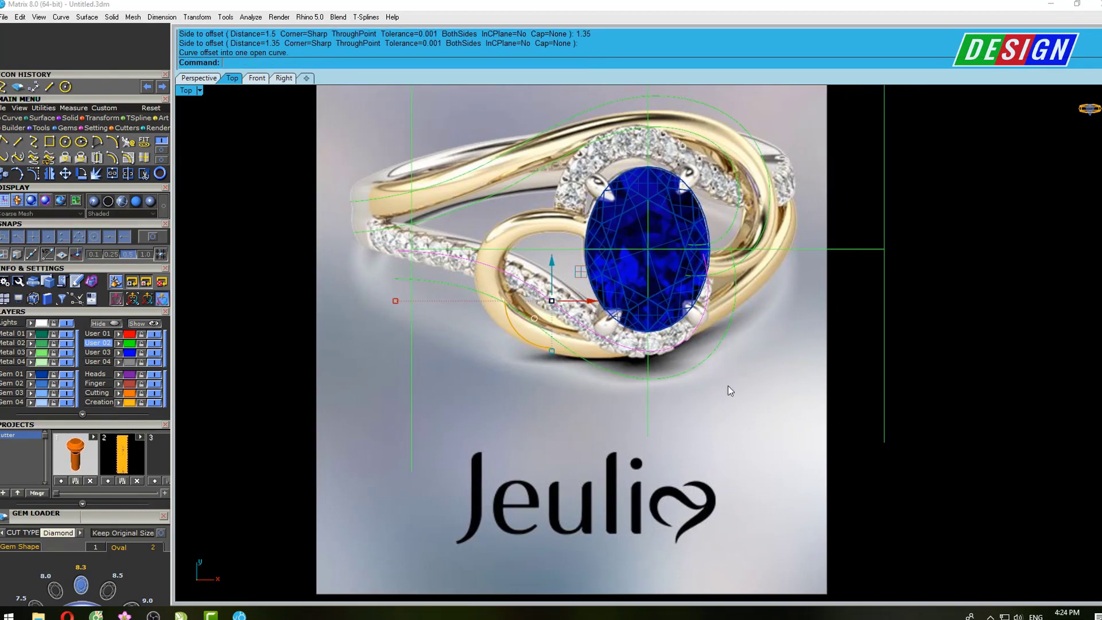
pyautogui.moveTo(760, 326); pyautogui.dragTo(772, 376, button='right')
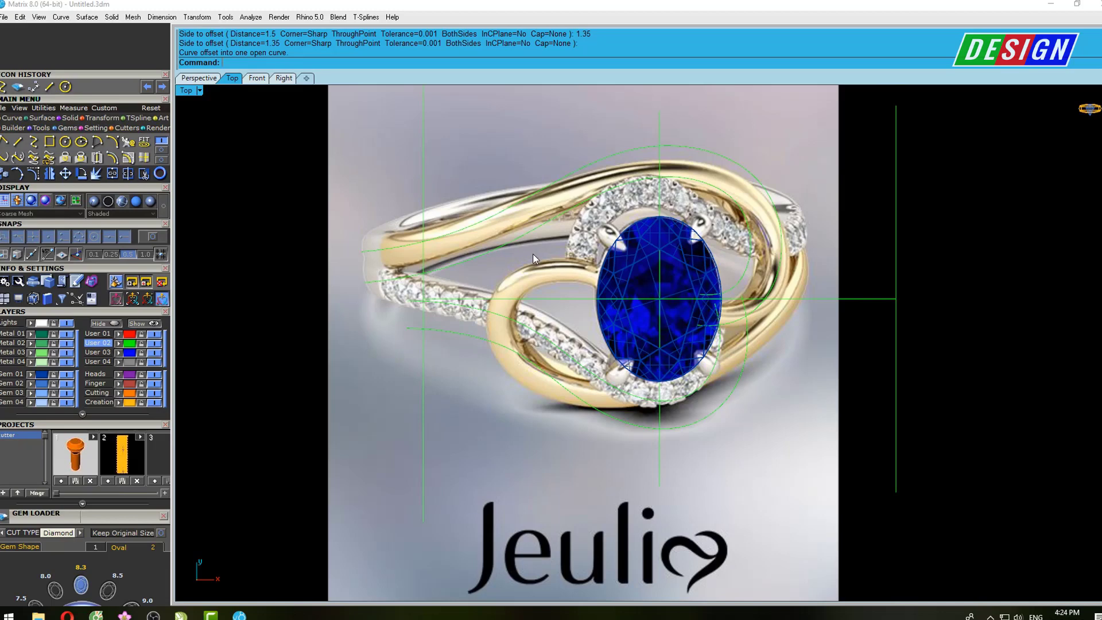
pyautogui.moveTo(528, 265); pyautogui.dragTo(557, 265, button='right')
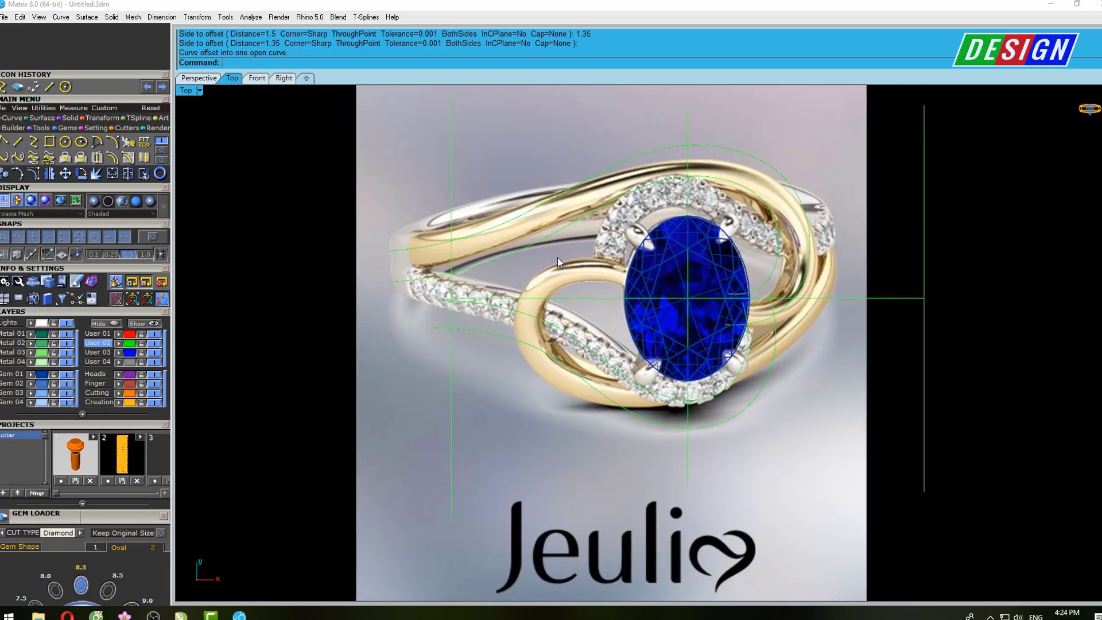
# Show the new offset curve's points and lower its two left-end points and another point slightly
pyautogui.click(555, 323)
pyautogui.scroll(2, 555, 322)
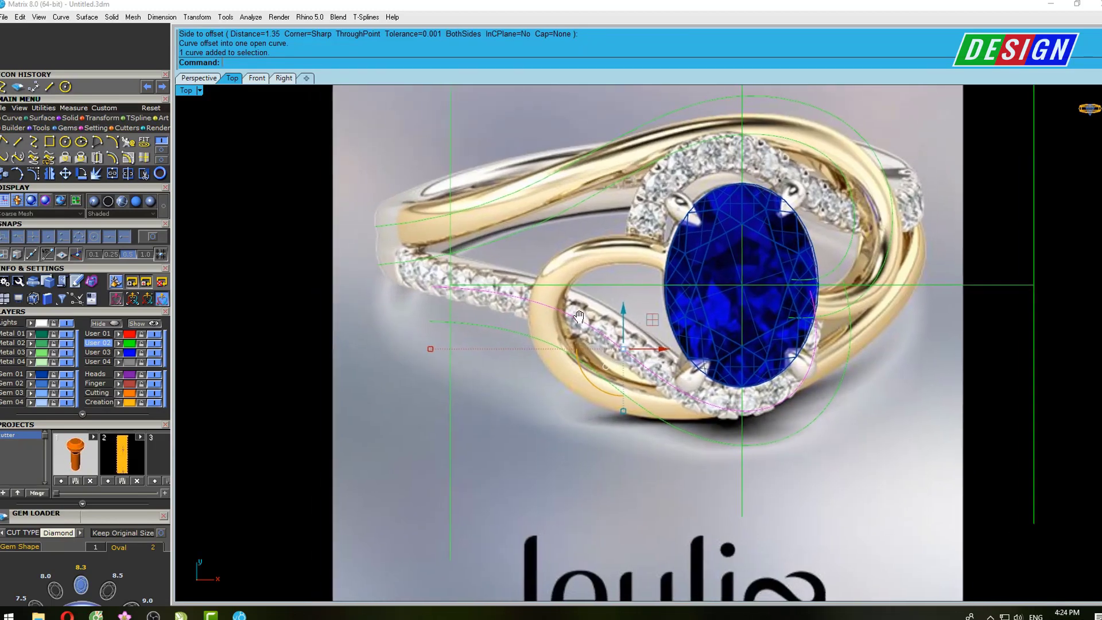
pyautogui.scroll(1, 554, 323)
pyautogui.press('F10')
pyautogui.scroll(2, 456, 311)
pyautogui.moveTo(505, 256); pyautogui.dragTo(411, 271)
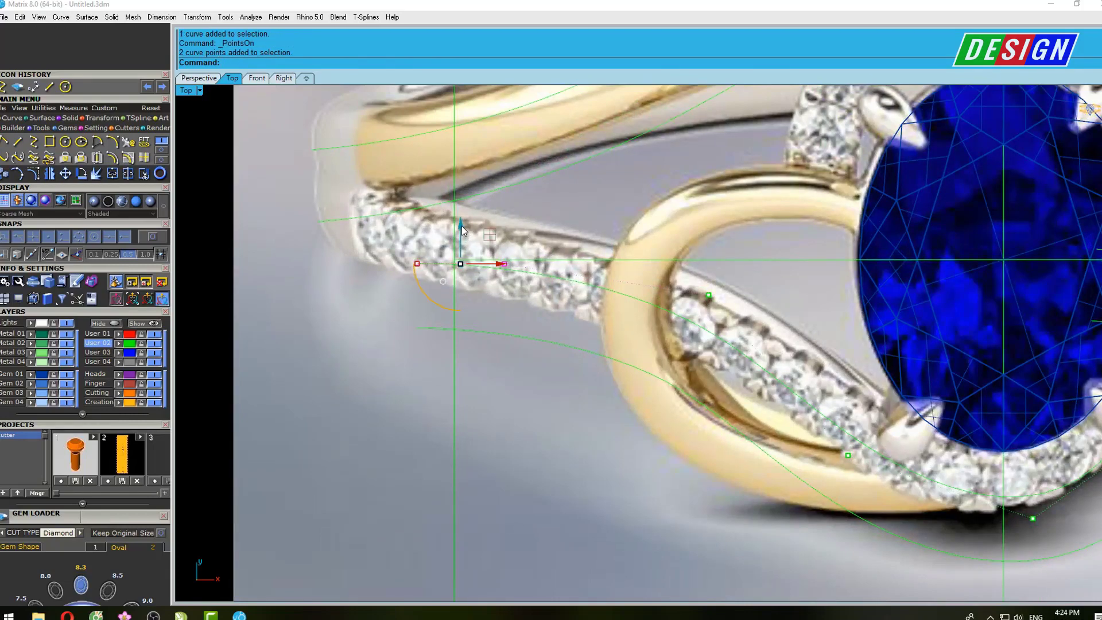
pyautogui.moveTo(463, 230); pyautogui.dragTo(463, 235)
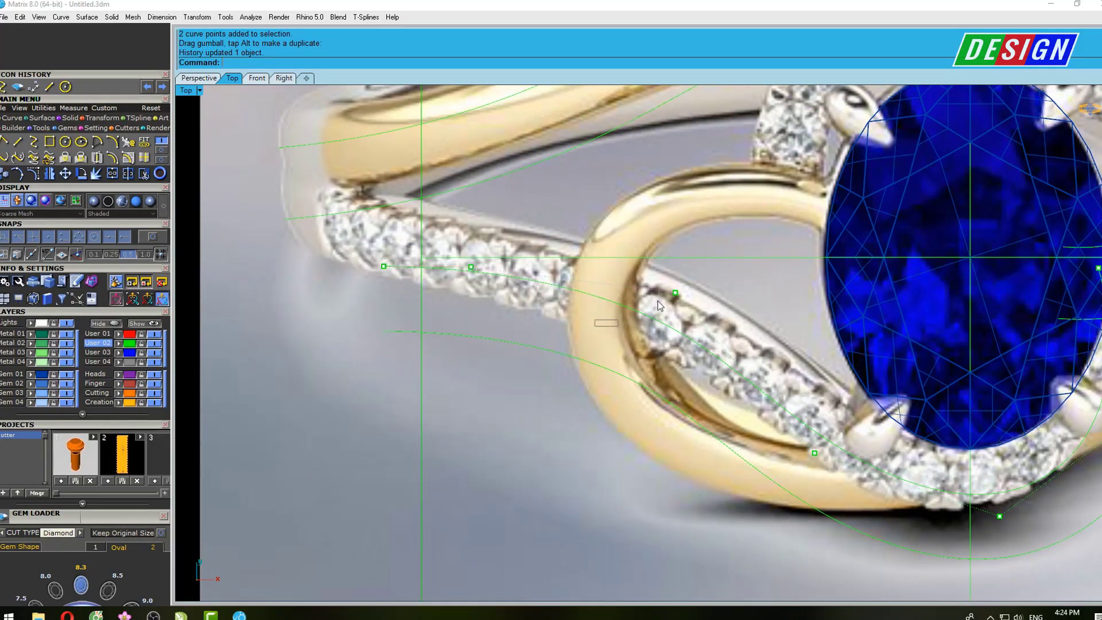
pyautogui.click(675, 296)
pyautogui.moveTo(678, 257); pyautogui.dragTo(677, 269)
pyautogui.scroll(-3, 574, 199)
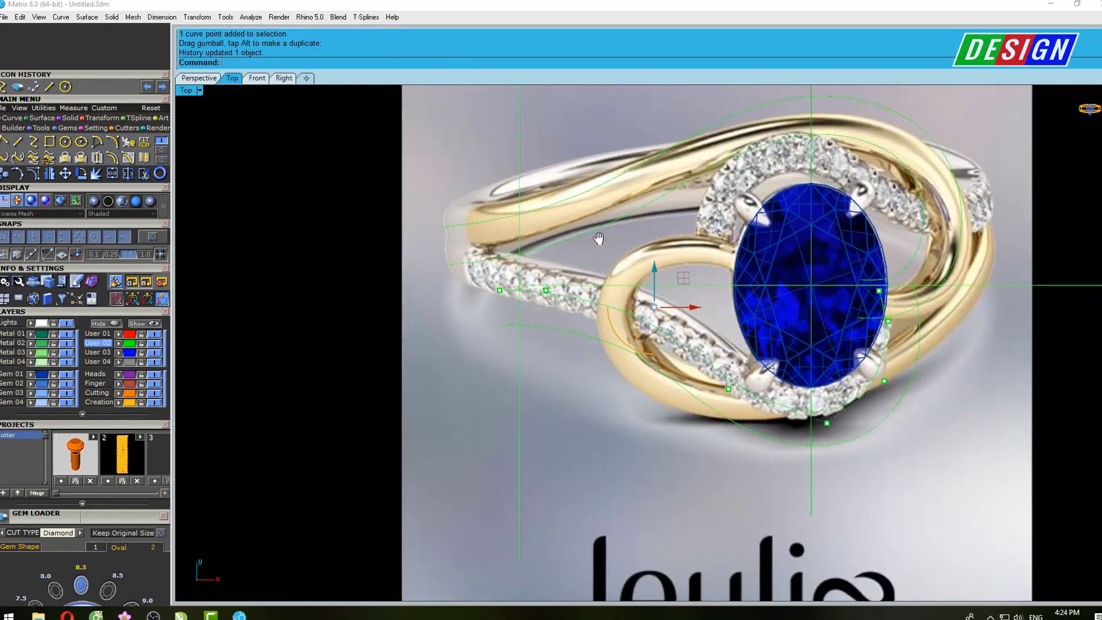
# Show the upper shank curve's points and nudge the top point to follow the gold band
pyautogui.click(574, 199)
pyautogui.moveTo(624, 226); pyautogui.dragTo(625, 270, button='right')
pyautogui.press('F10')
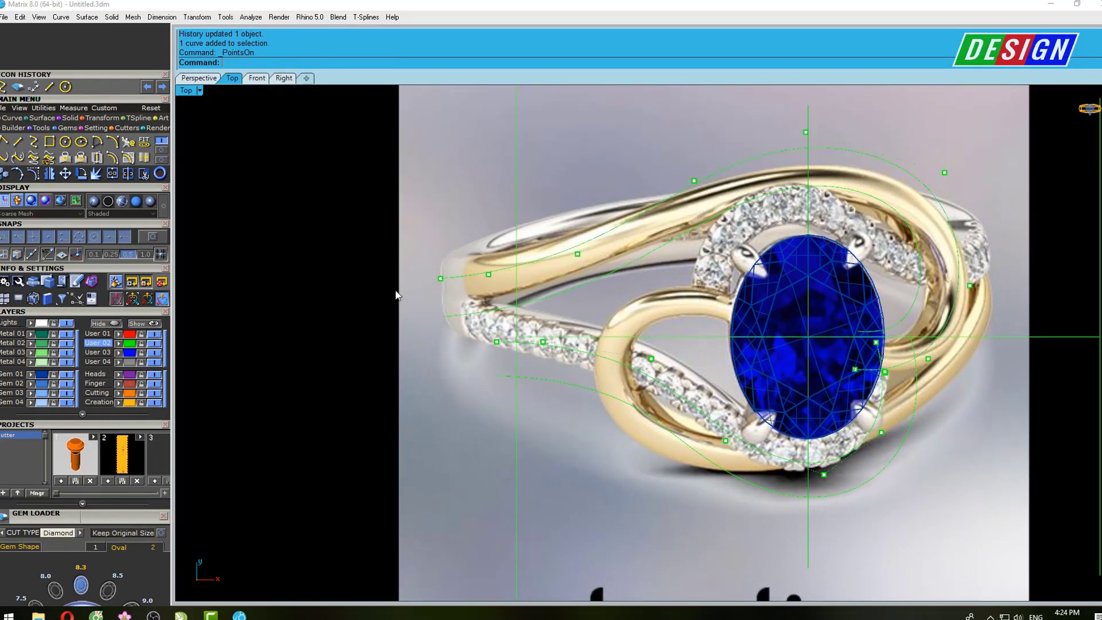
pyautogui.moveTo(581, 228); pyautogui.dragTo(515, 236)
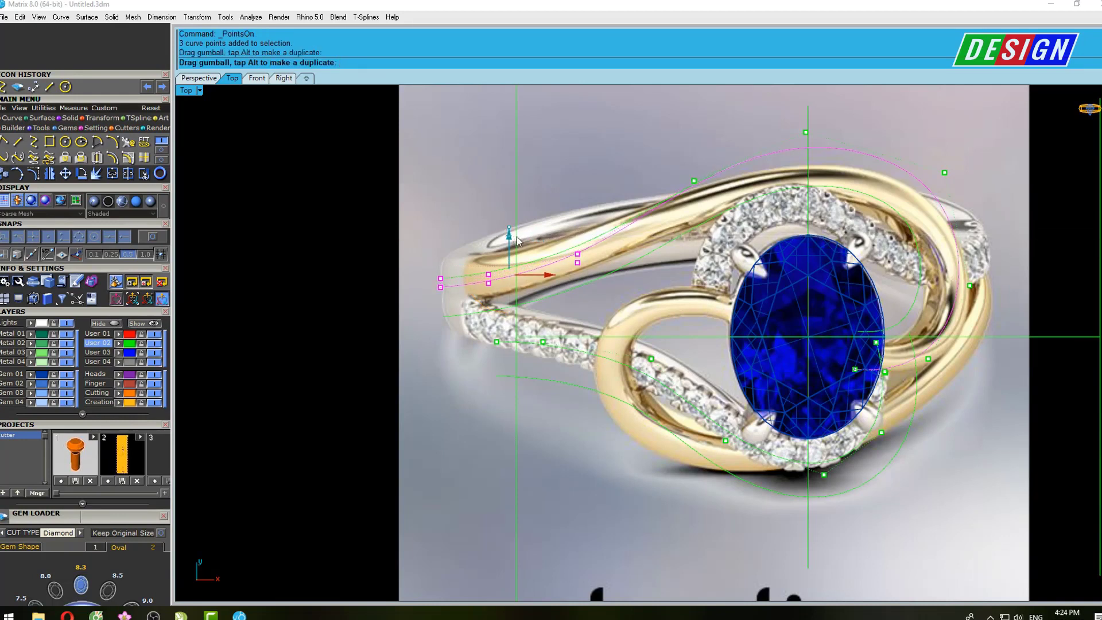
pyautogui.click(694, 181)
pyautogui.moveTo(694, 140); pyautogui.dragTo(694, 145)
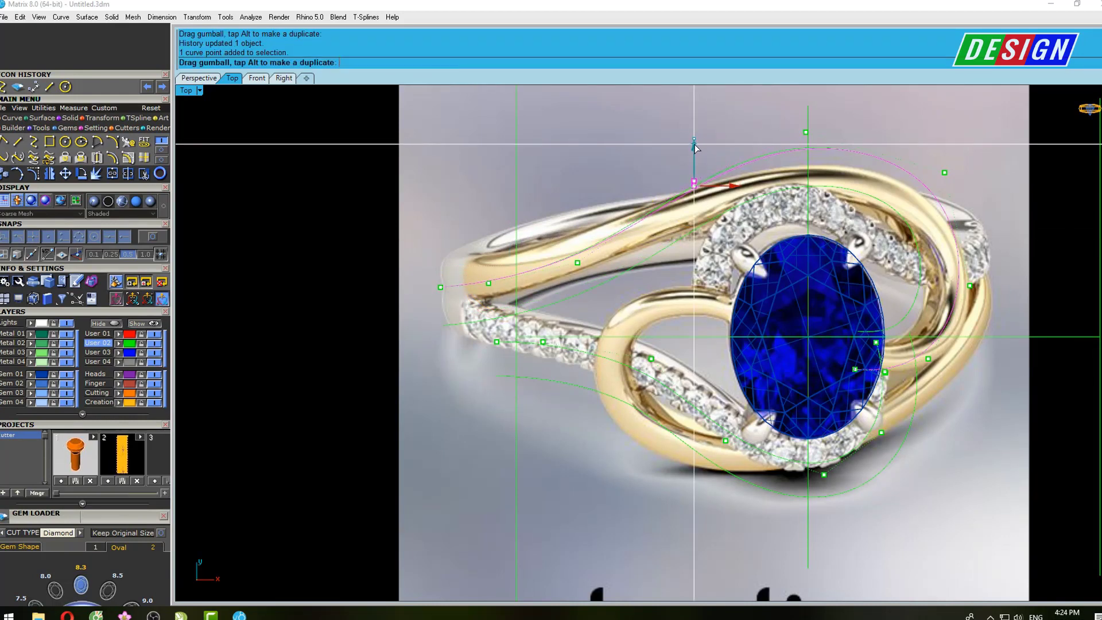
pyautogui.moveTo(720, 211); pyautogui.dragTo(619, 226, button='right')
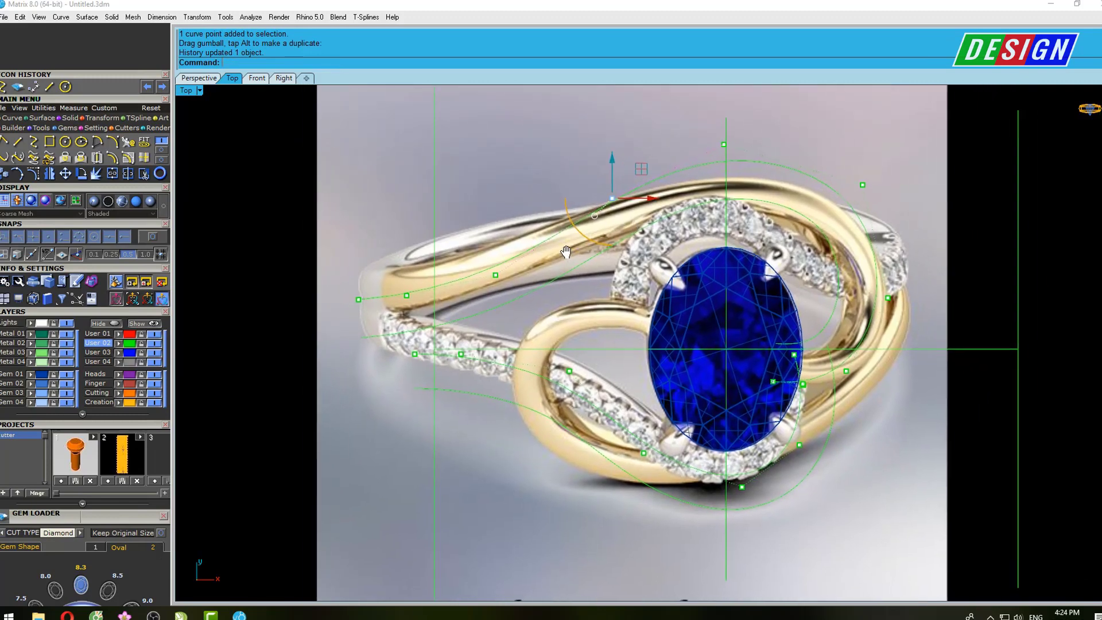
pyautogui.scroll(-3, 663, 286)
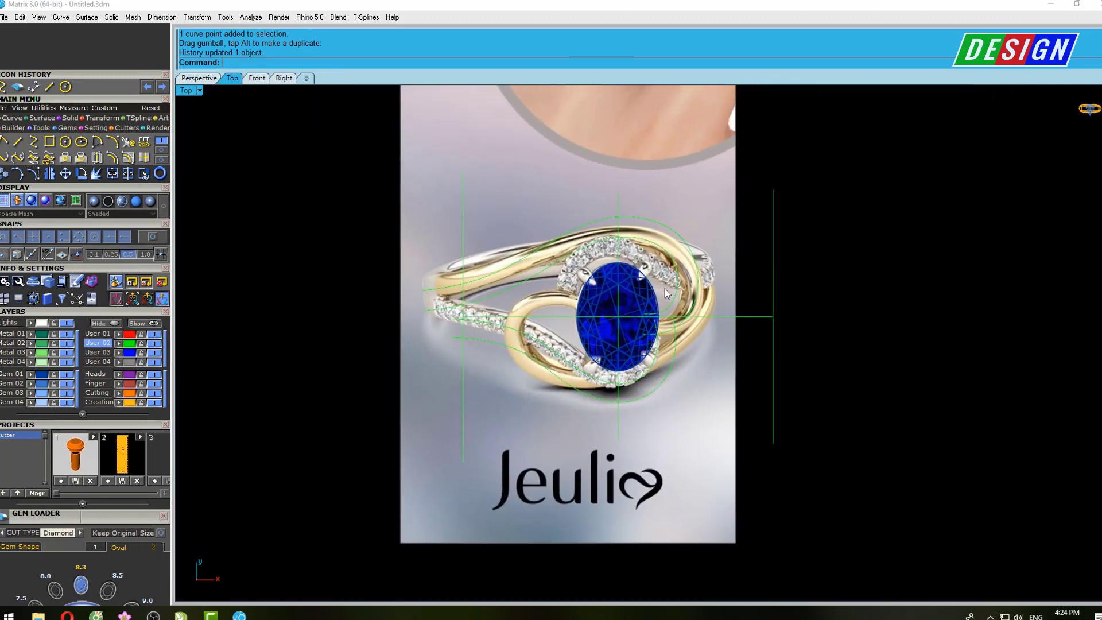
pyautogui.moveTo(664, 286); pyautogui.dragTo(646, 293, button='right')
pyautogui.write('Un')
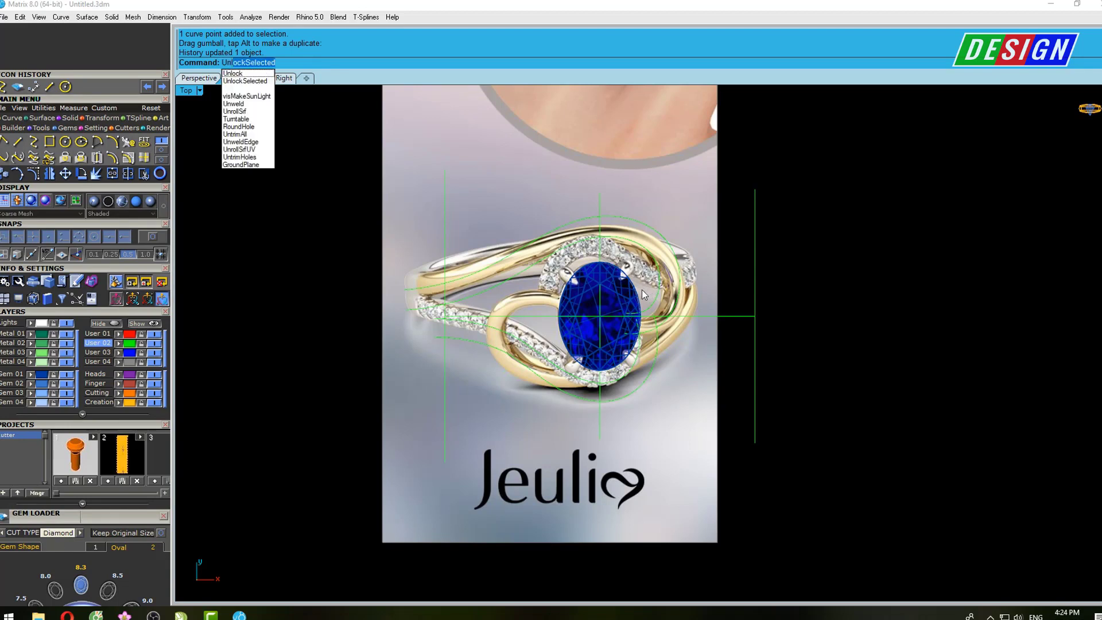
# Unlock the reference photo and hide it
pyautogui.press('Return')
pyautogui.click(657, 186)
pyautogui.press('Return')
pyautogui.click(661, 180)
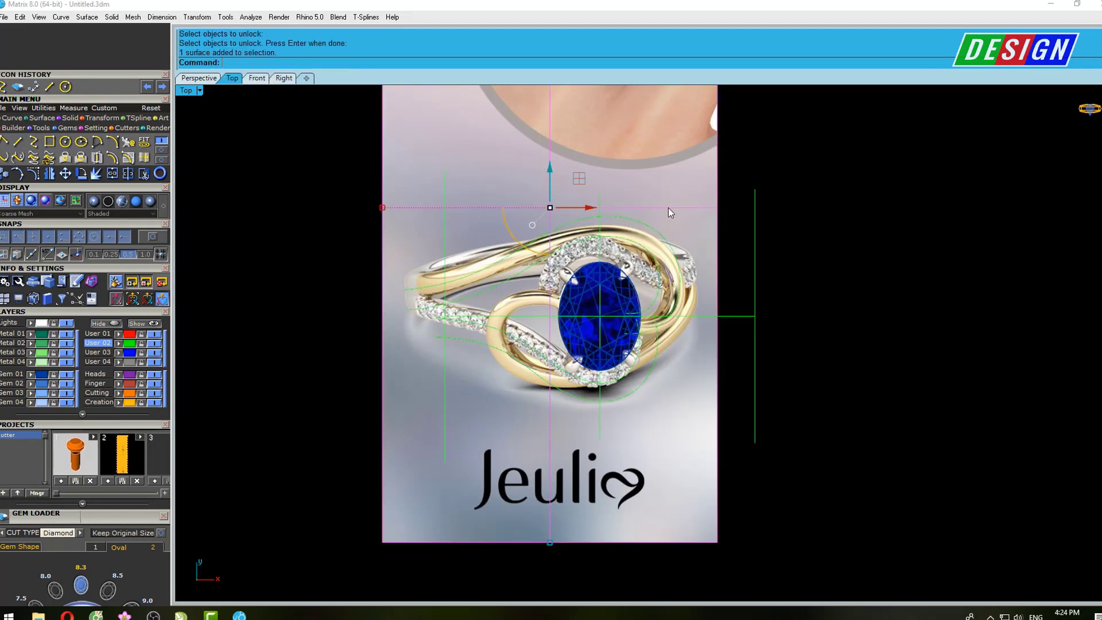
pyautogui.moveTo(668, 208); pyautogui.dragTo(704, 258, button='right')
pyautogui.write('Hi')
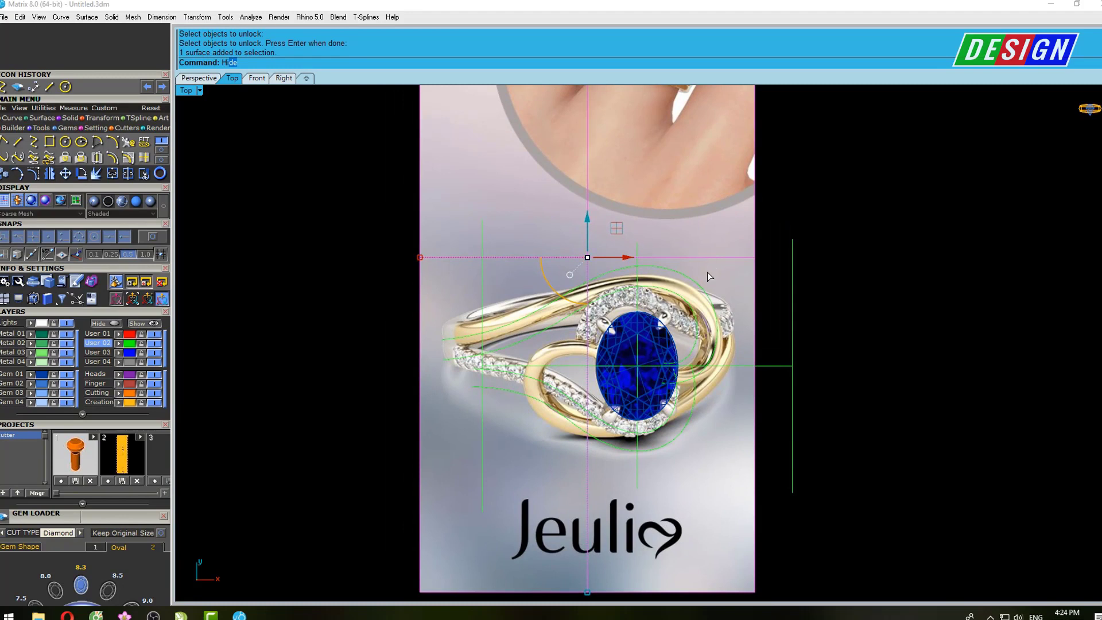
pyautogui.press('Return')
# Select both the upper and lower pairs of shank curves
pyautogui.scroll(3, 649, 320)
pyautogui.moveTo(528, 360); pyautogui.dragTo(499, 421)
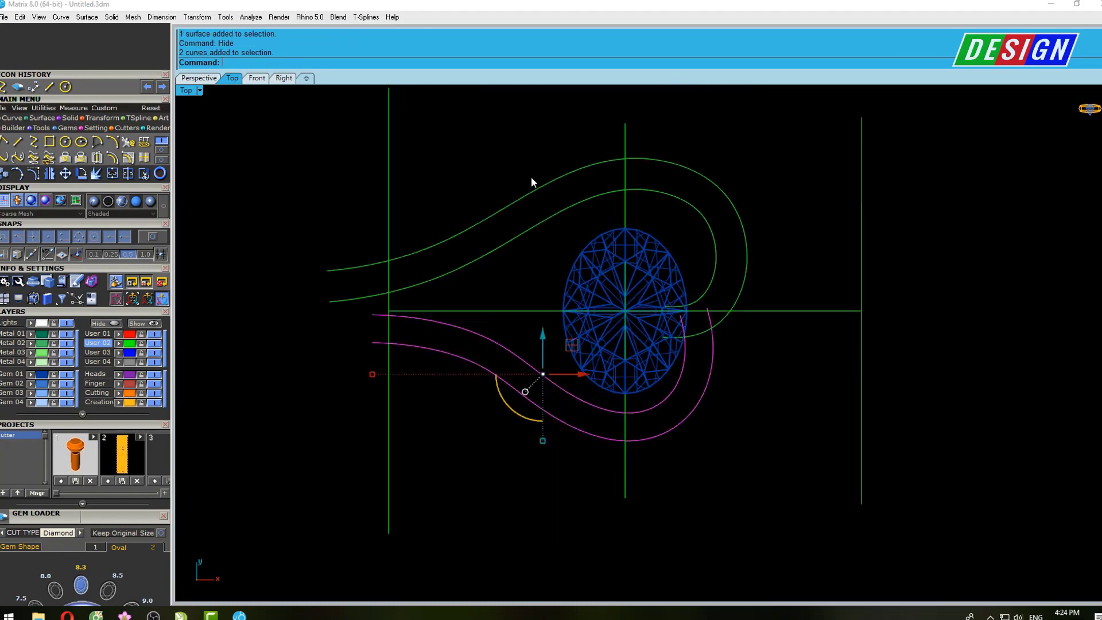
pyautogui.keyDown('shift'); pyautogui.moveTo(531, 176); pyautogui.dragTo(501, 257); pyautogui.keyUp('shift')
pyautogui.moveTo(638, 209); pyautogui.dragTo(584, 266, button='right')
# Rotate a copy of the four curves 180° about the origin (0)
pyautogui.write('ro')
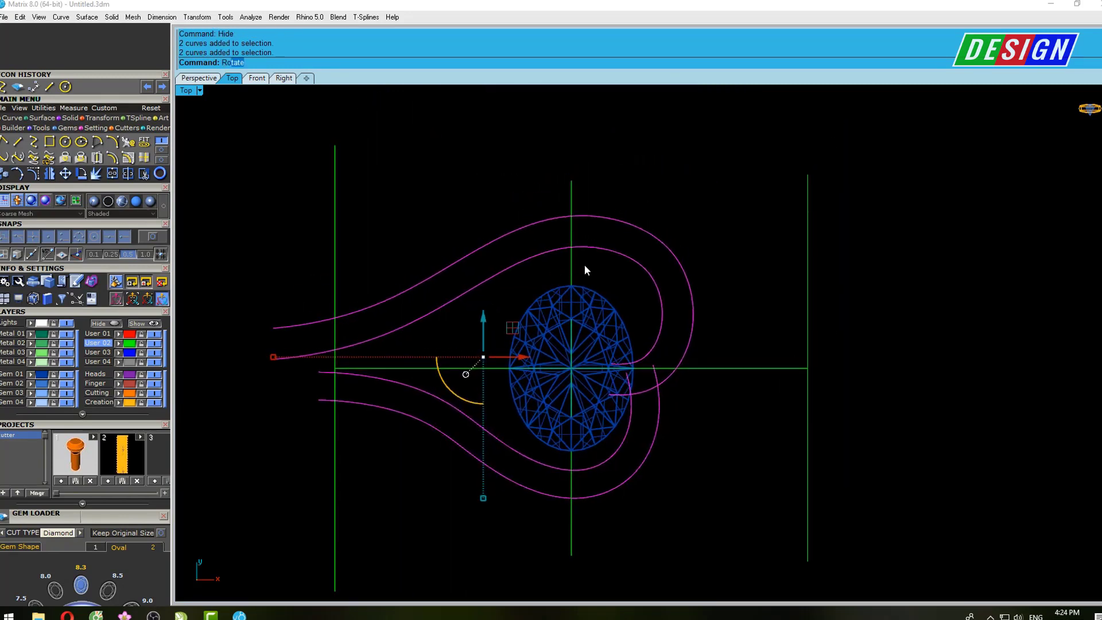
pyautogui.write('tate')
pyautogui.press('Return')
pyautogui.moveTo(597, 266); pyautogui.dragTo(576, 266, button='right')
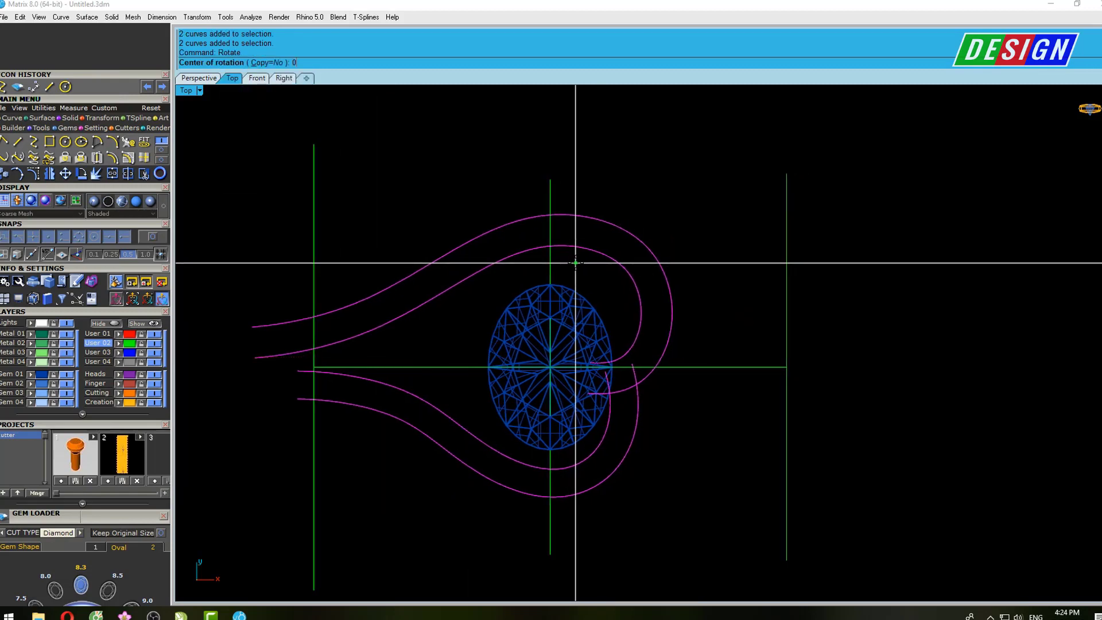
pyautogui.write('0')
pyautogui.press('Return')
pyautogui.click(305, 63)
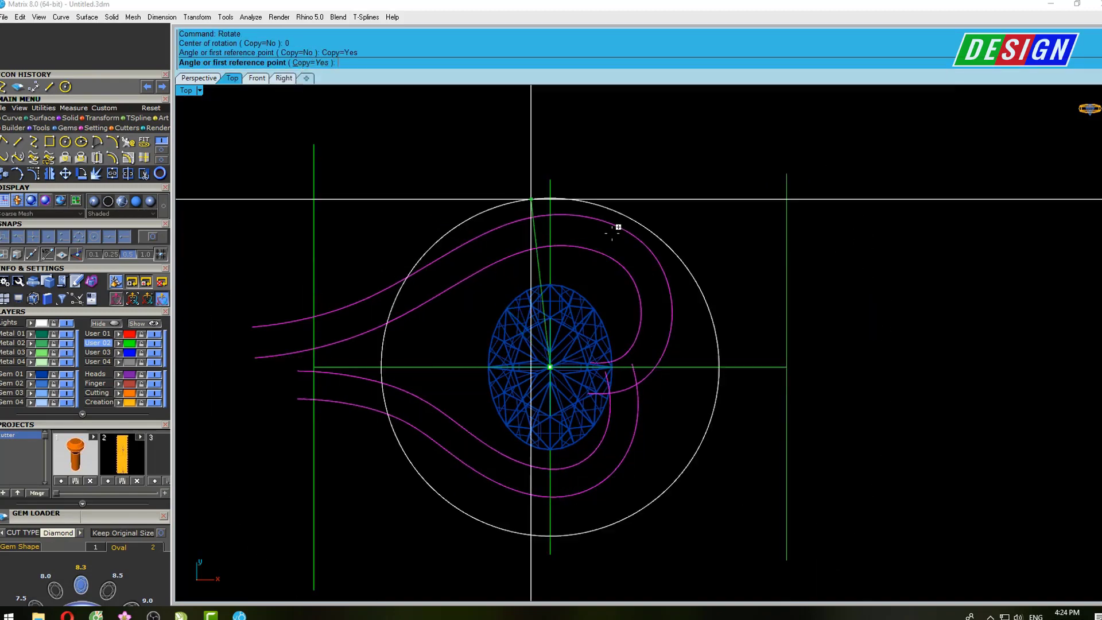
pyautogui.click(608, 148)
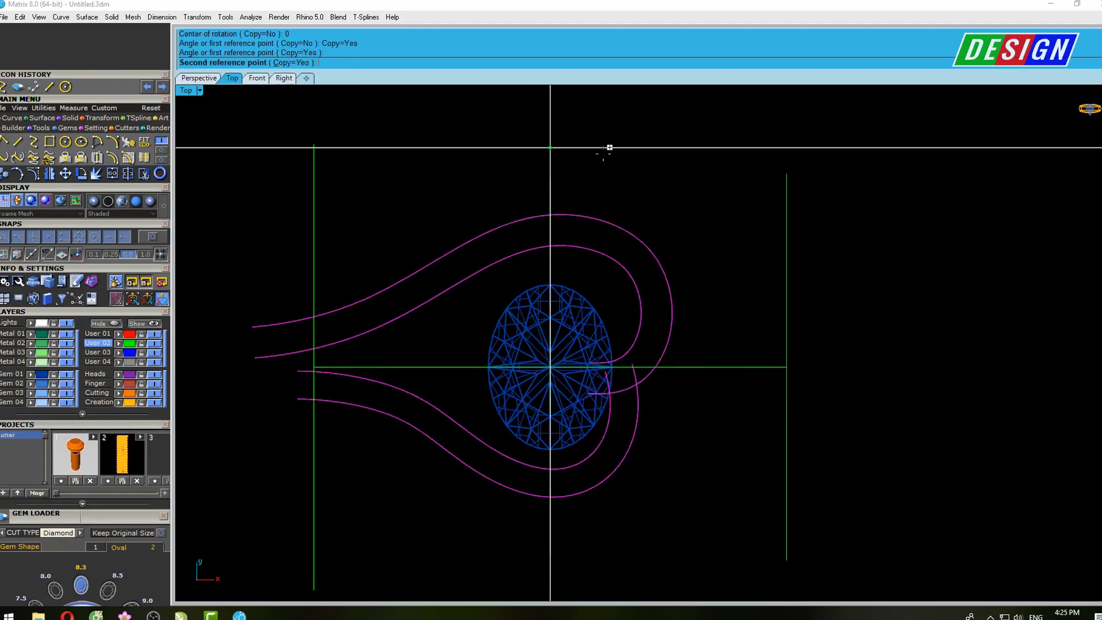
pyautogui.click(544, 453)
pyautogui.press('Return')
pyautogui.moveTo(635, 419); pyautogui.dragTo(647, 387, button='right')
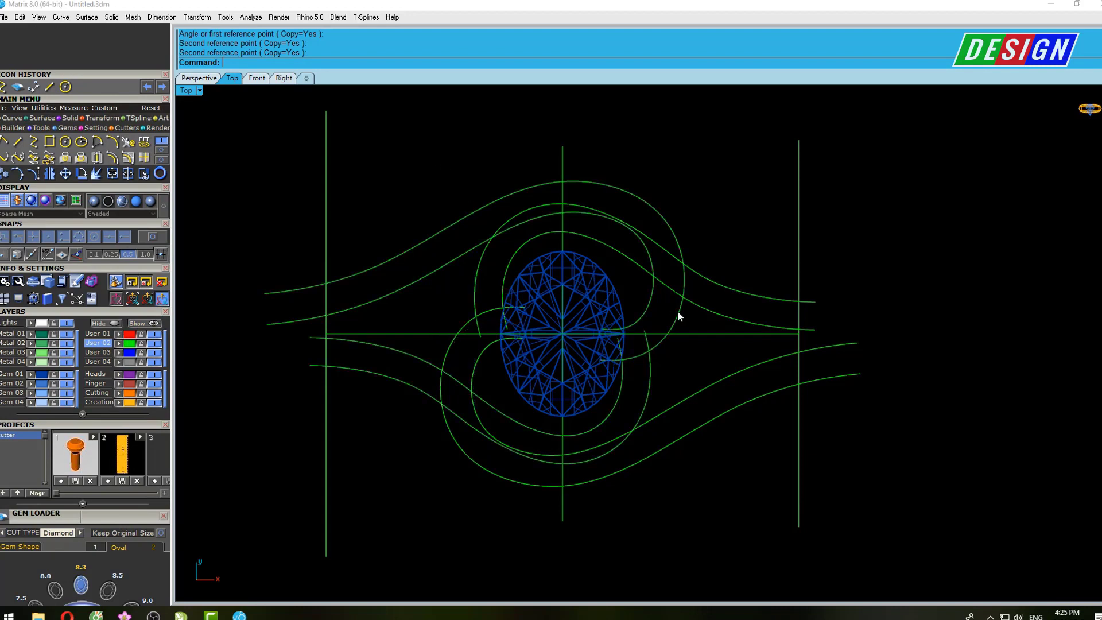
# Select the two upper shank curves and move them to the red User layer
pyautogui.moveTo(677, 315); pyautogui.dragTo(668, 331, button='right')
pyautogui.moveTo(423, 230); pyautogui.dragTo(383, 324)
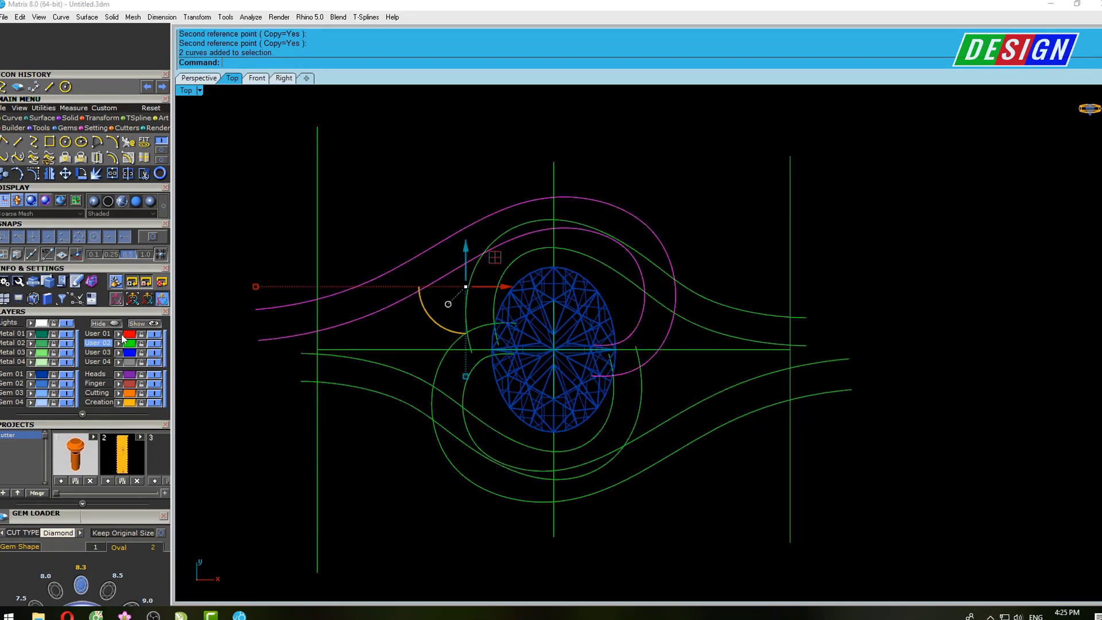
pyautogui.press('Escape')
pyautogui.moveTo(561, 266)
pyautogui.mouseDown(button='right')
pyautogui.moveTo(567, 226)
pyautogui.moveTo(570, 253)
pyautogui.mouseUp(button='right')
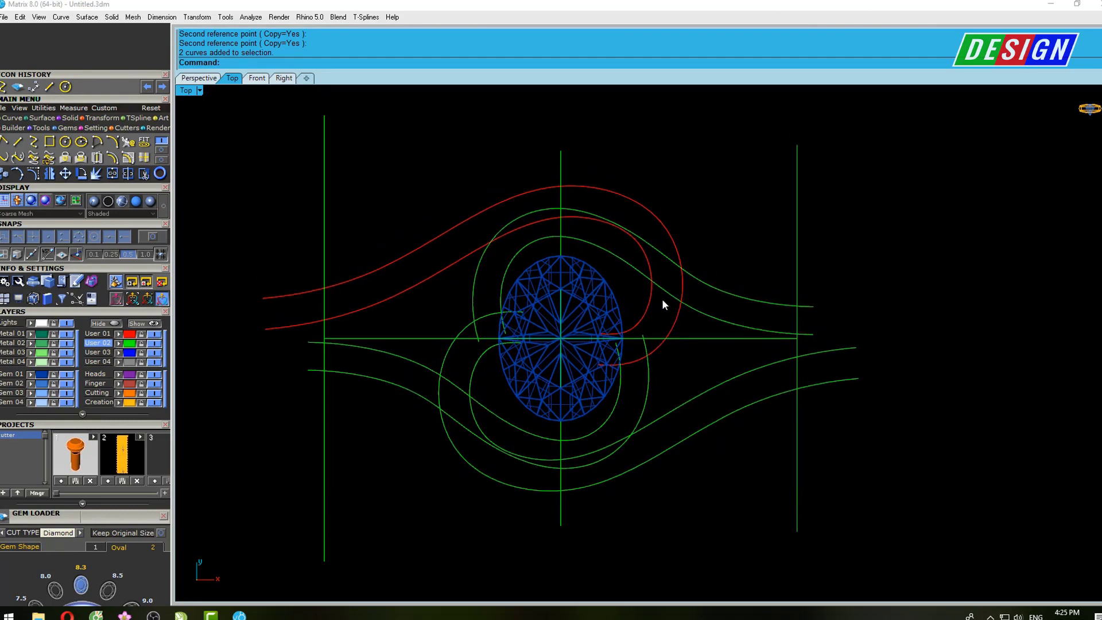
pyautogui.scroll(3, 603, 257)
pyautogui.scroll(-1, 628, 278)
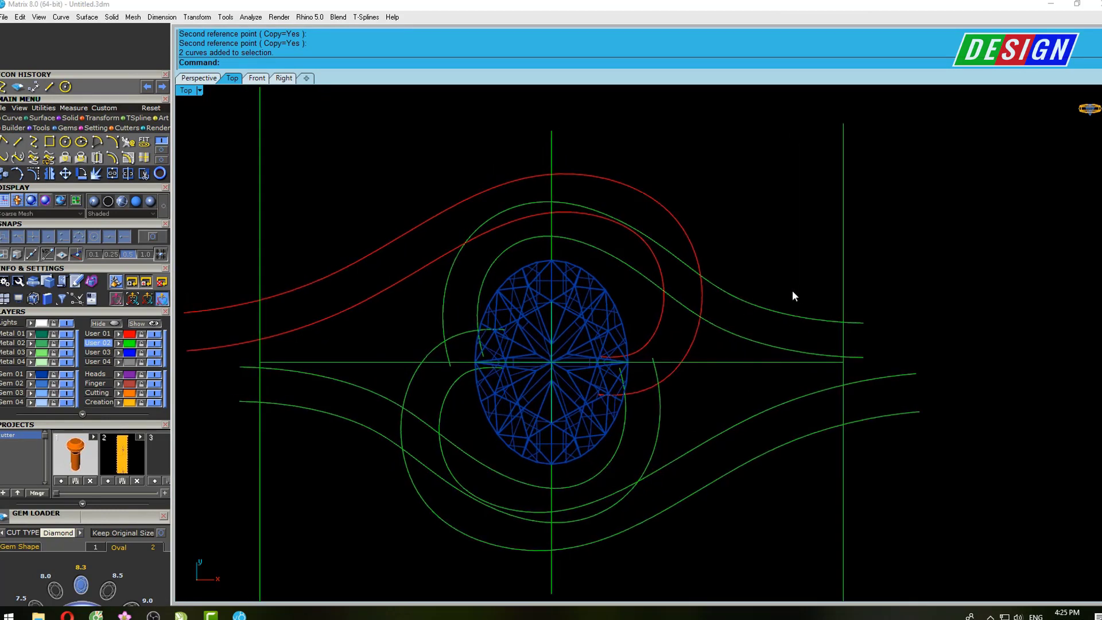
# Turn on points for an inner green curve and drag them to reshape it around the gem
pyautogui.click(738, 339)
pyautogui.scroll(1, 637, 280)
pyautogui.press('F10')
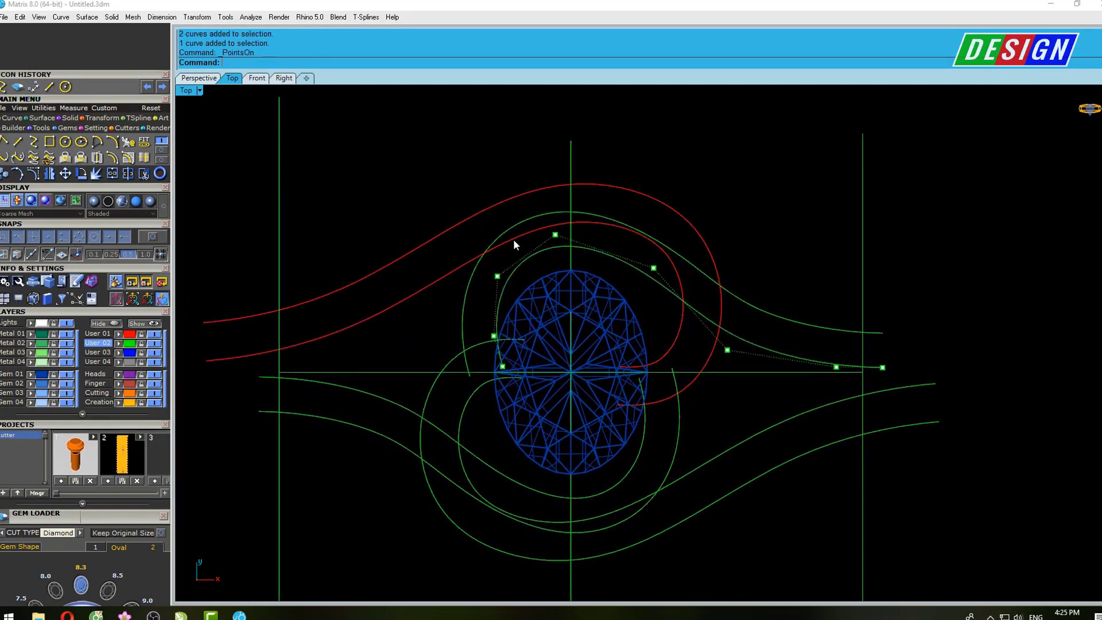
pyautogui.scroll(2, 525, 225)
pyautogui.moveTo(607, 206); pyautogui.dragTo(614, 219)
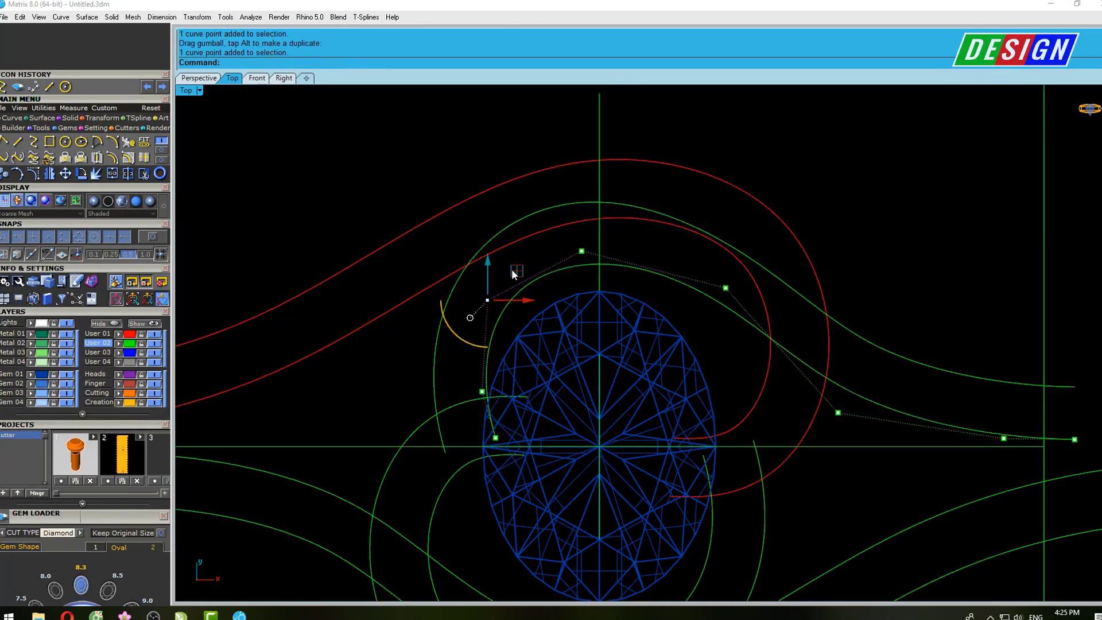
pyautogui.moveTo(487, 300); pyautogui.dragTo(517, 278)
# Select the oval gem and switch to the four-view layout
pyautogui.moveTo(598, 276); pyautogui.dragTo(576, 260, button='right')
pyautogui.click(604, 284)
pyautogui.scroll(-3, 604, 284)
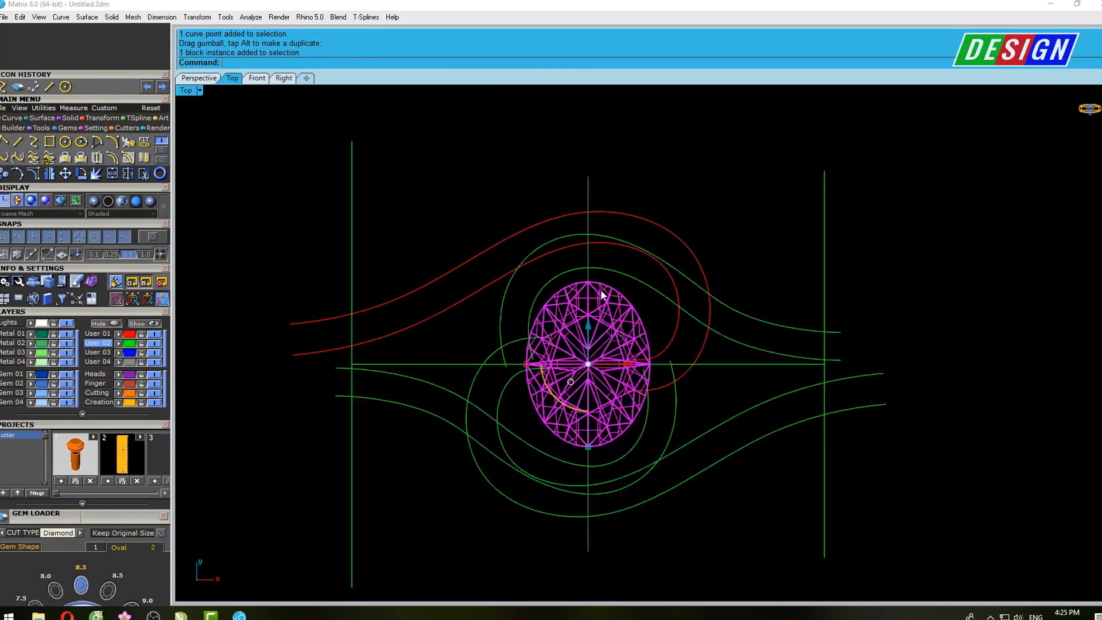
pyautogui.doubleClick(189, 94)
# Select the oval gem and open Head Builder from the Setting tools
pyautogui.moveTo(417, 485); pyautogui.dragTo(418, 368)
pyautogui.click(540, 393)
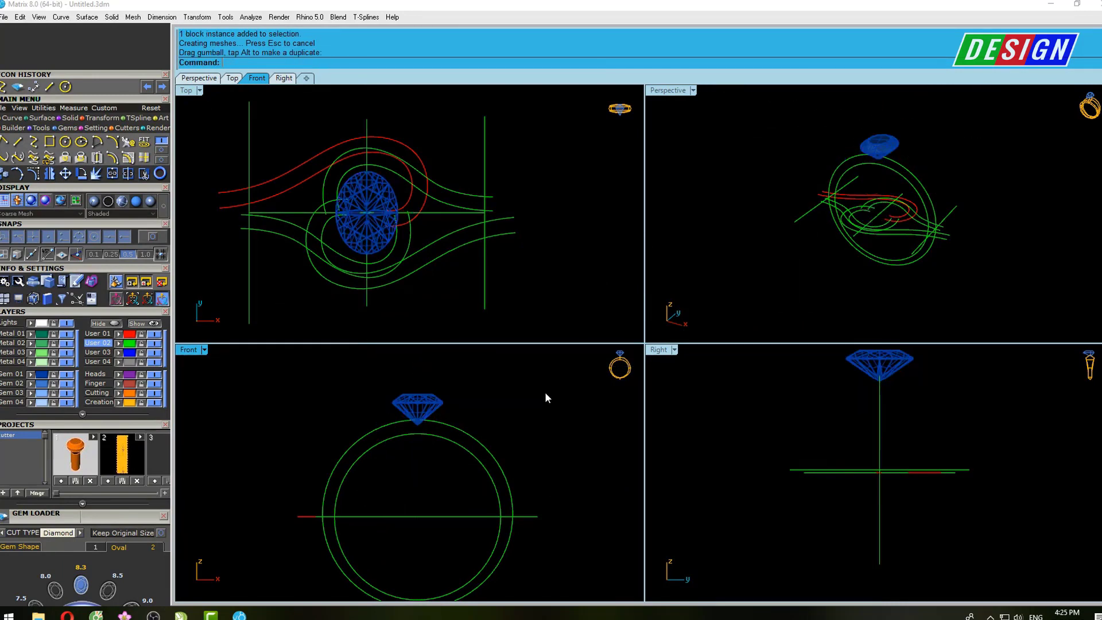
pyautogui.moveTo(951, 209)
pyautogui.mouseDown(button='right')
pyautogui.moveTo(918, 189)
pyautogui.moveTo(799, 177)
pyautogui.mouseUp(button='right')
pyautogui.click(900, 160)
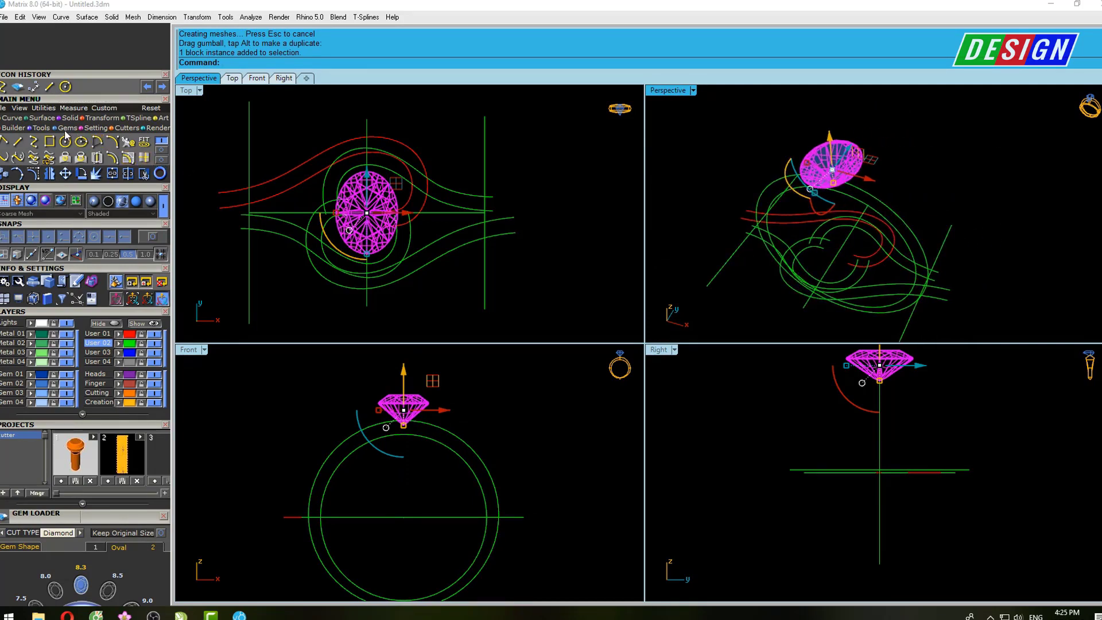
pyautogui.click(91, 130)
pyautogui.click(2, 143)
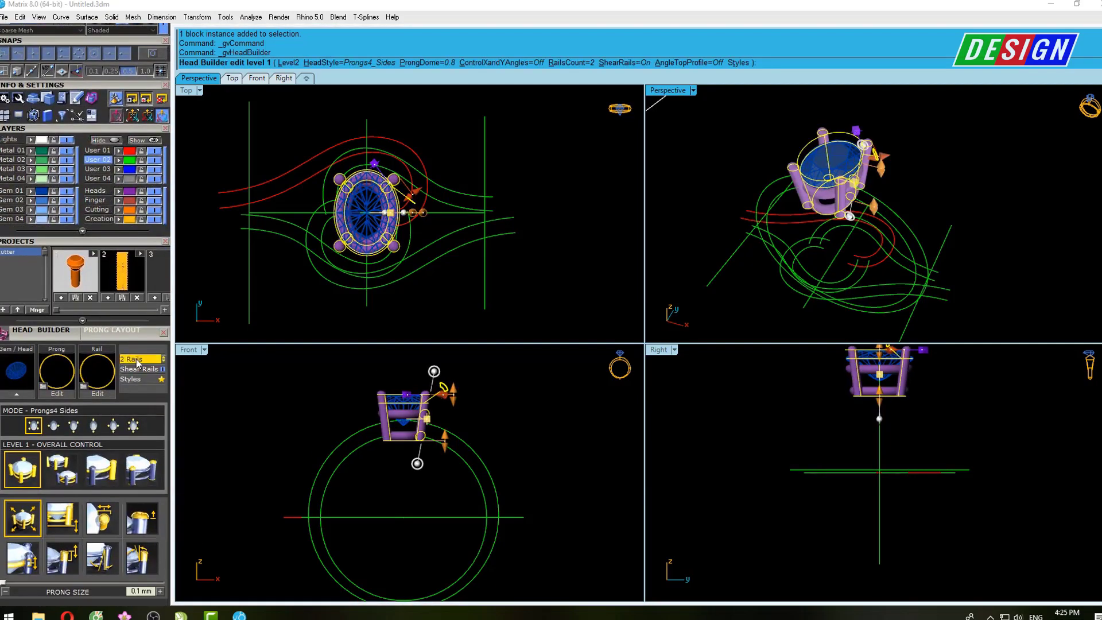
# Tilt and orbit the new head to inspect it, then make the front view active
pyautogui.scroll(-1, 137, 363)
pyautogui.scroll(-1, 137, 363)
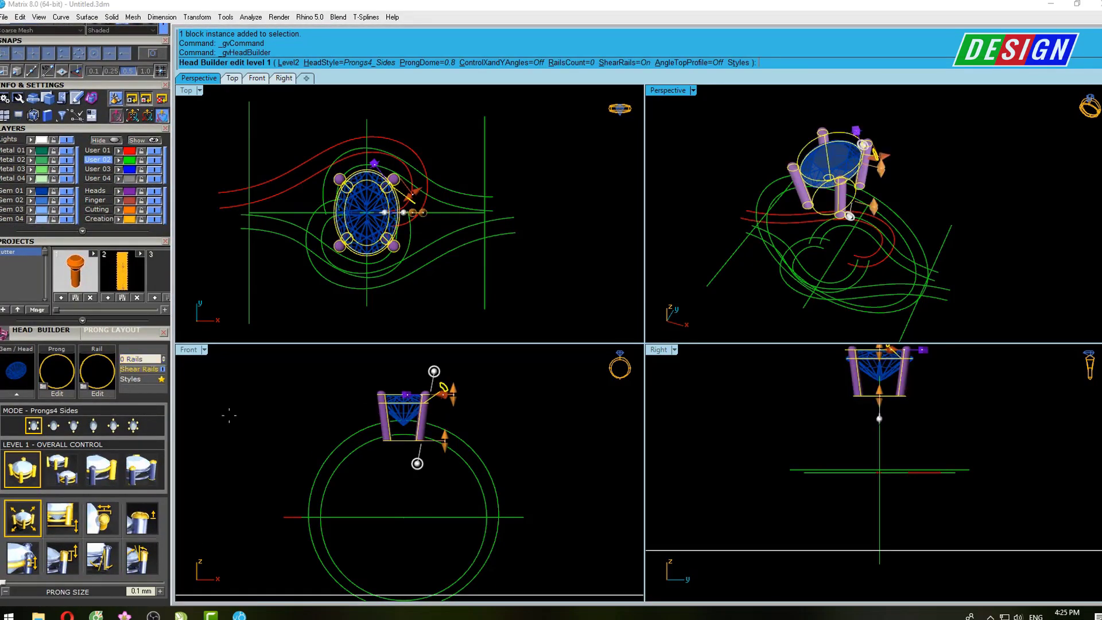
pyautogui.scroll(1, 836, 401)
pyautogui.scroll(2, 409, 446)
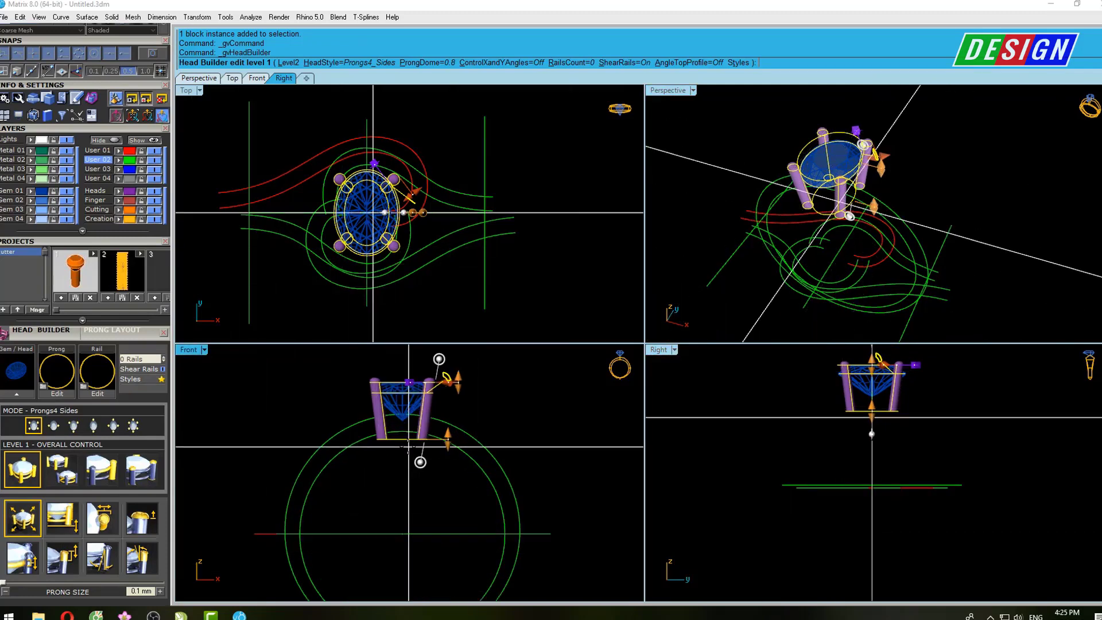
pyautogui.scroll(1, 428, 455)
pyautogui.scroll(1, 442, 500)
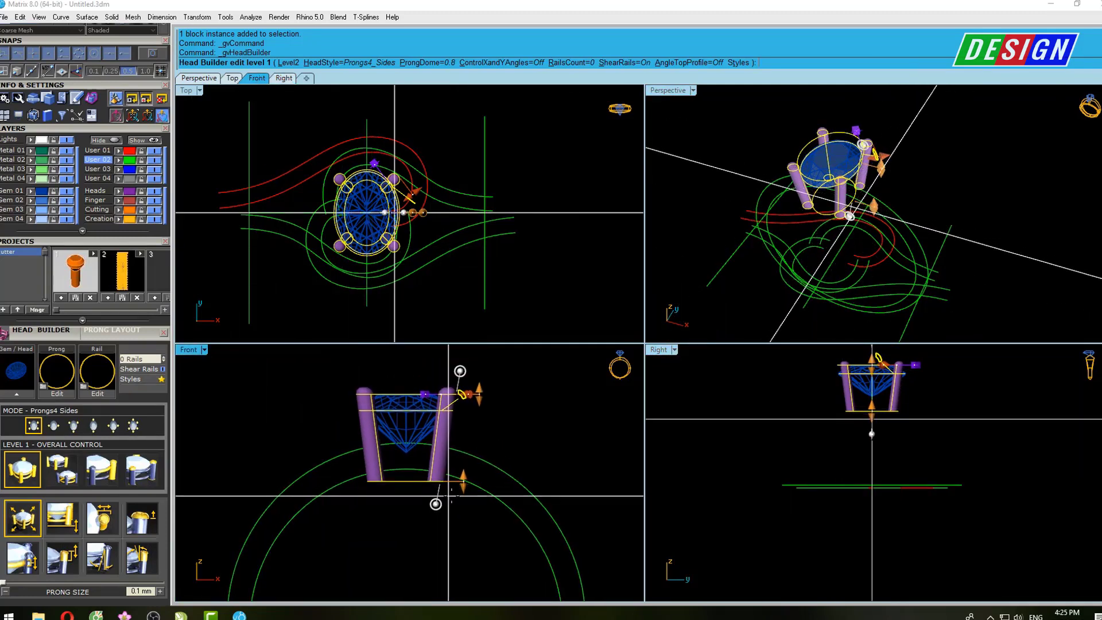
pyautogui.moveTo(435, 504); pyautogui.dragTo(435, 504)
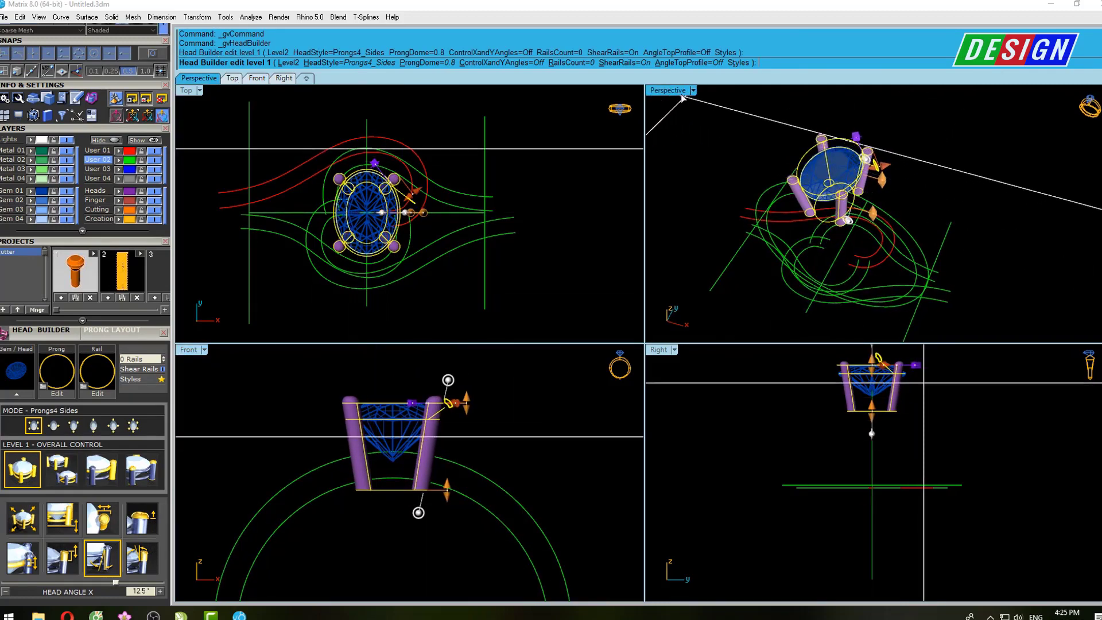
pyautogui.scroll(2, 844, 172)
pyautogui.scroll(4, 840, 155)
pyautogui.scroll(-3, 840, 155)
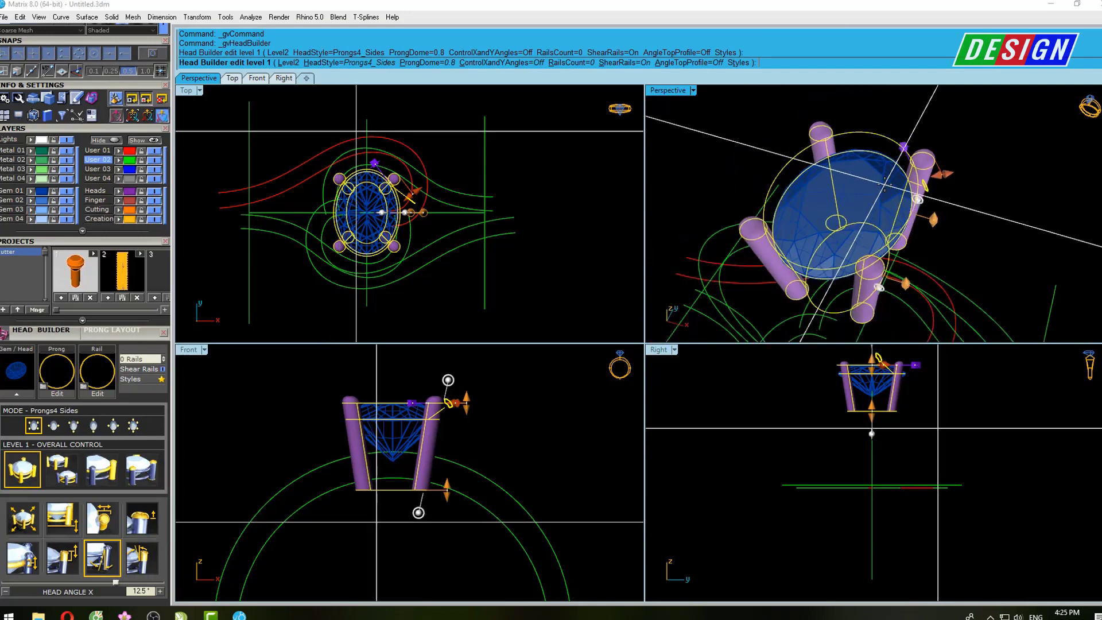
pyautogui.moveTo(839, 154); pyautogui.dragTo(849, 190, button='right')
pyautogui.click(201, 462)
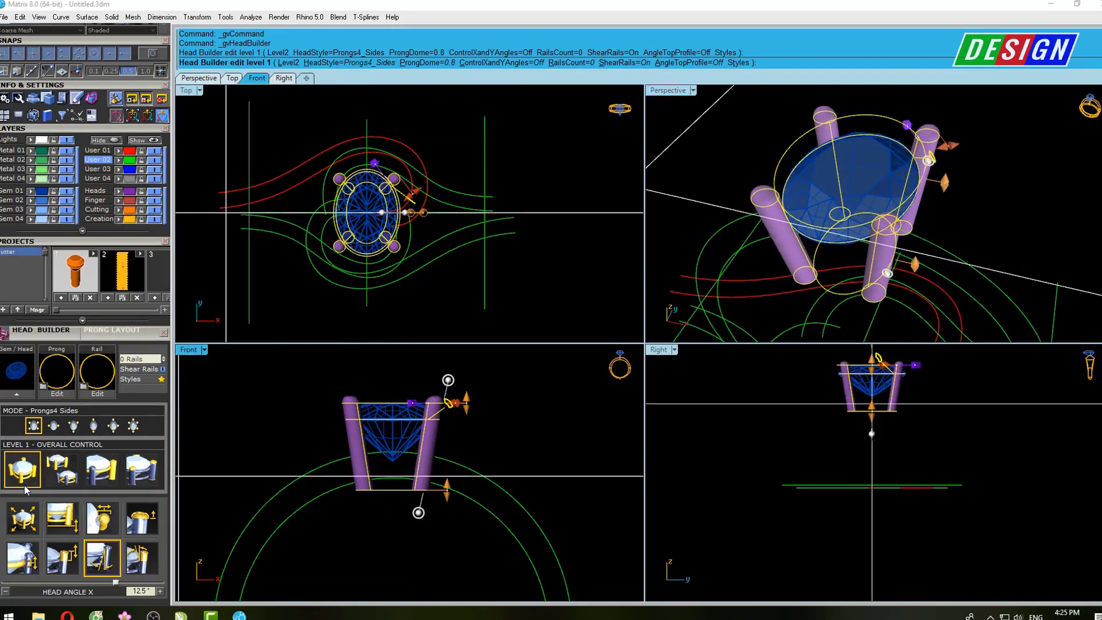
# Set the Prong Size to 1 mm, then reduce it to 0.85 mm
pyautogui.moveTo(137, 340); pyautogui.dragTo(140, 276)
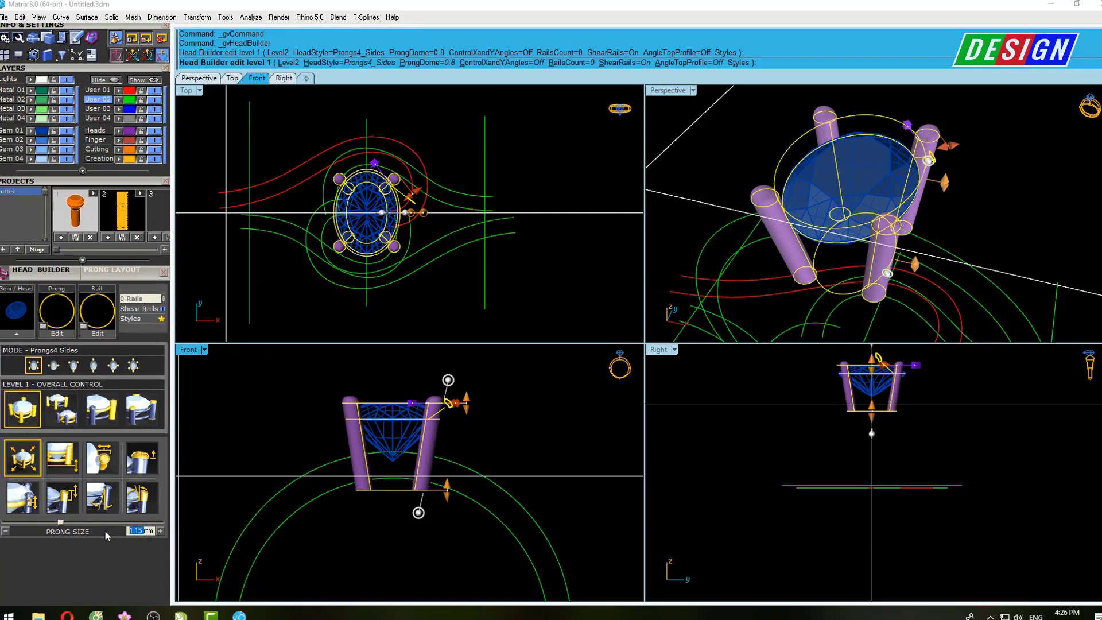
pyautogui.write('1')
pyautogui.press('Return')
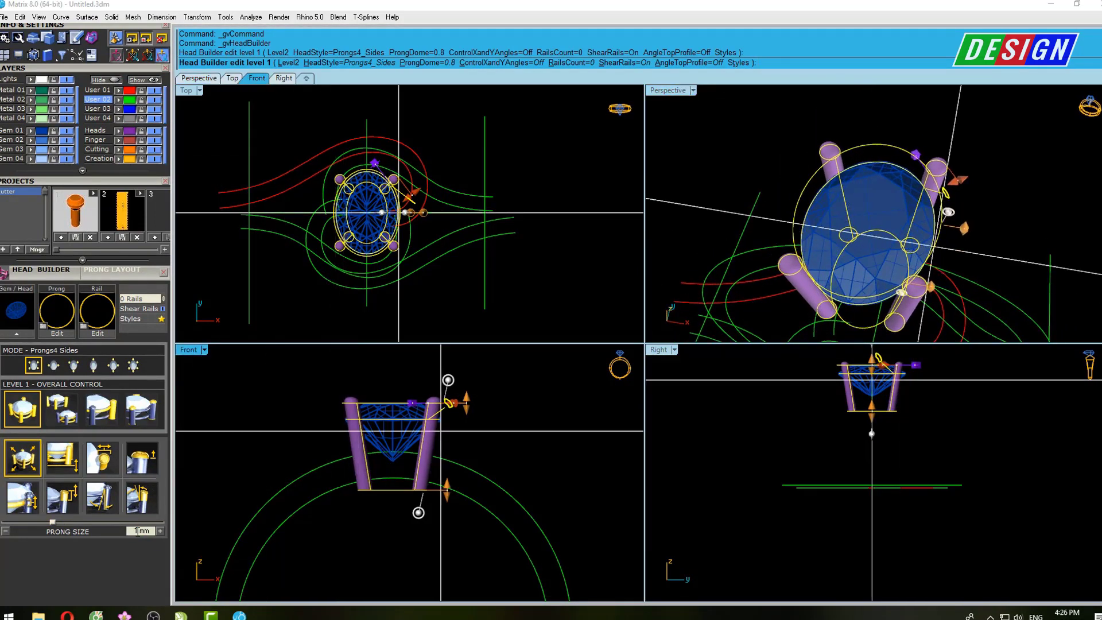
pyautogui.moveTo(138, 531); pyautogui.dragTo(129, 531)
pyautogui.write('0.85')
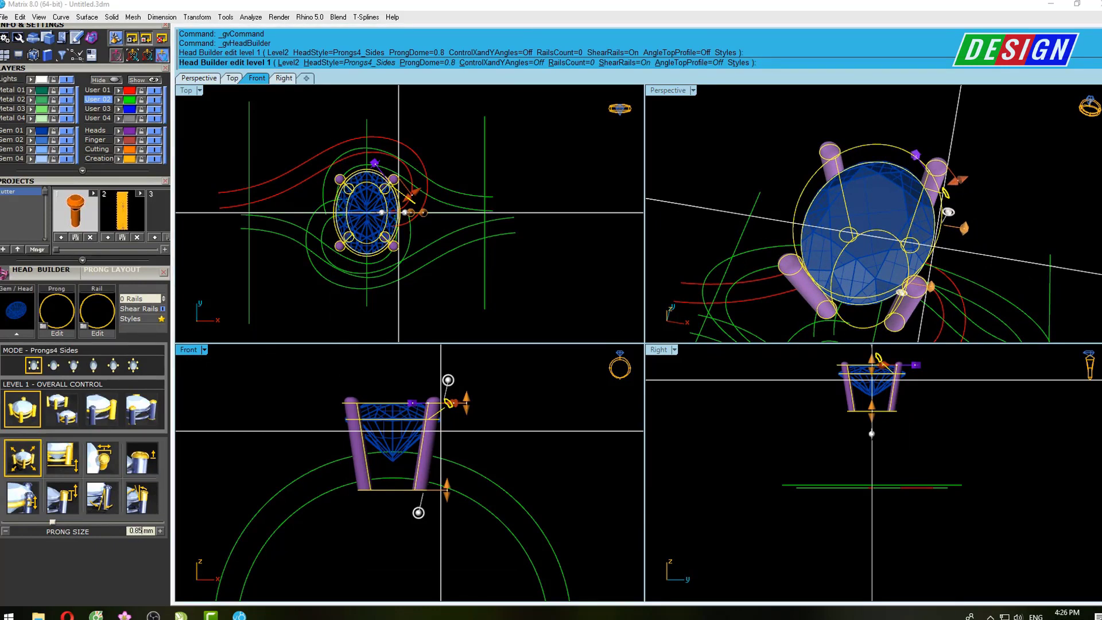
pyautogui.press('Return')
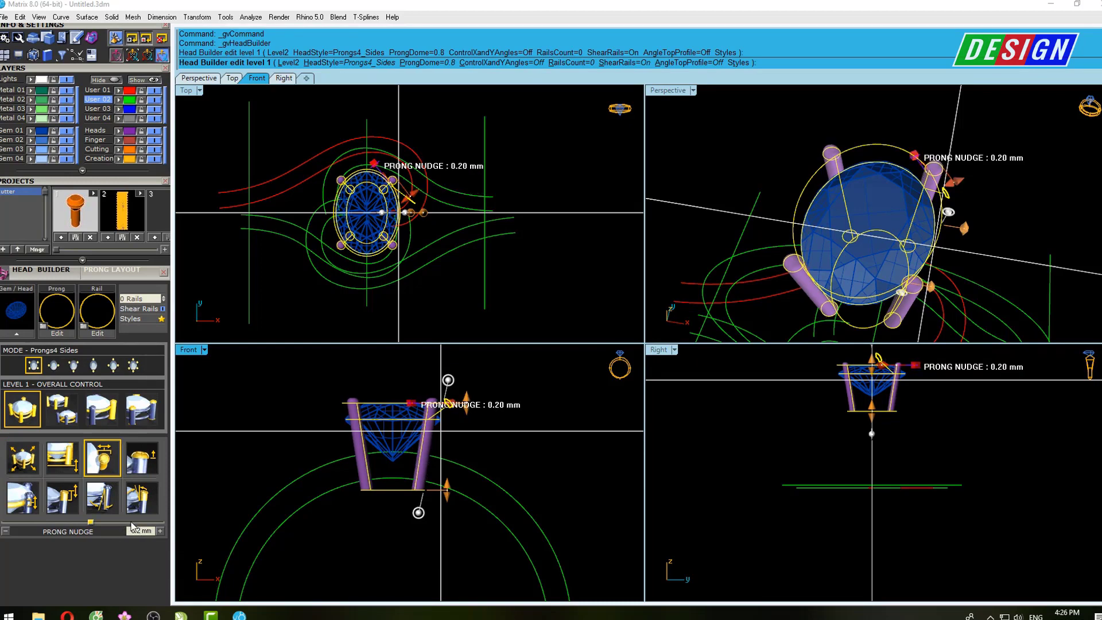
# Lower the prongs to 0.49 mm above the girdle and finish the four-prong head
pyautogui.moveTo(861, 229); pyautogui.dragTo(954, 200, button='right')
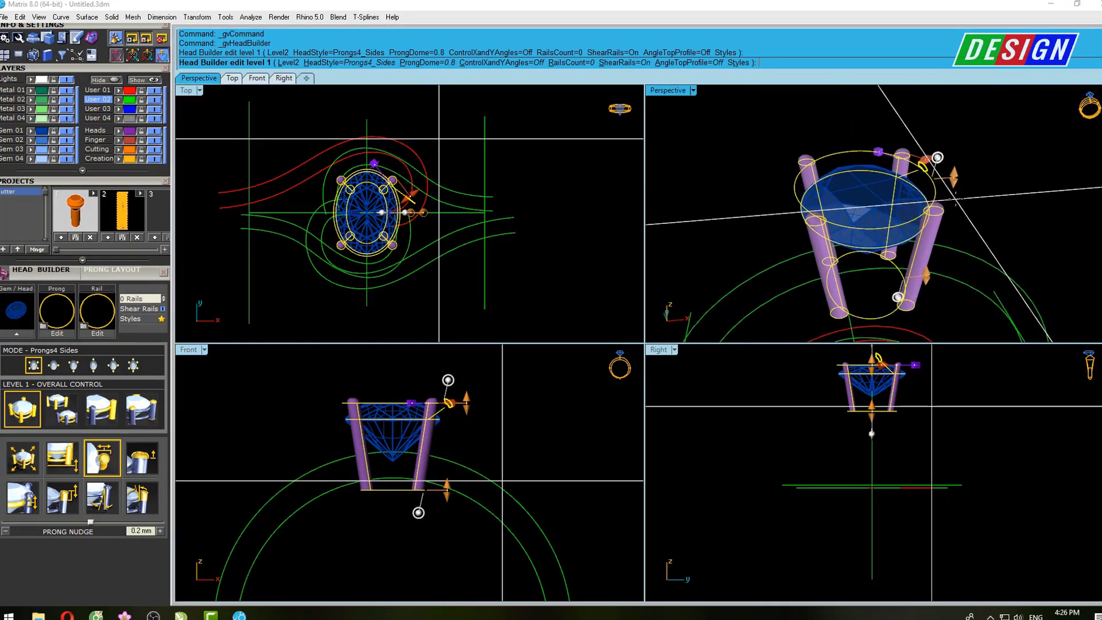
pyautogui.scroll(2, 956, 199)
pyautogui.click(944, 179)
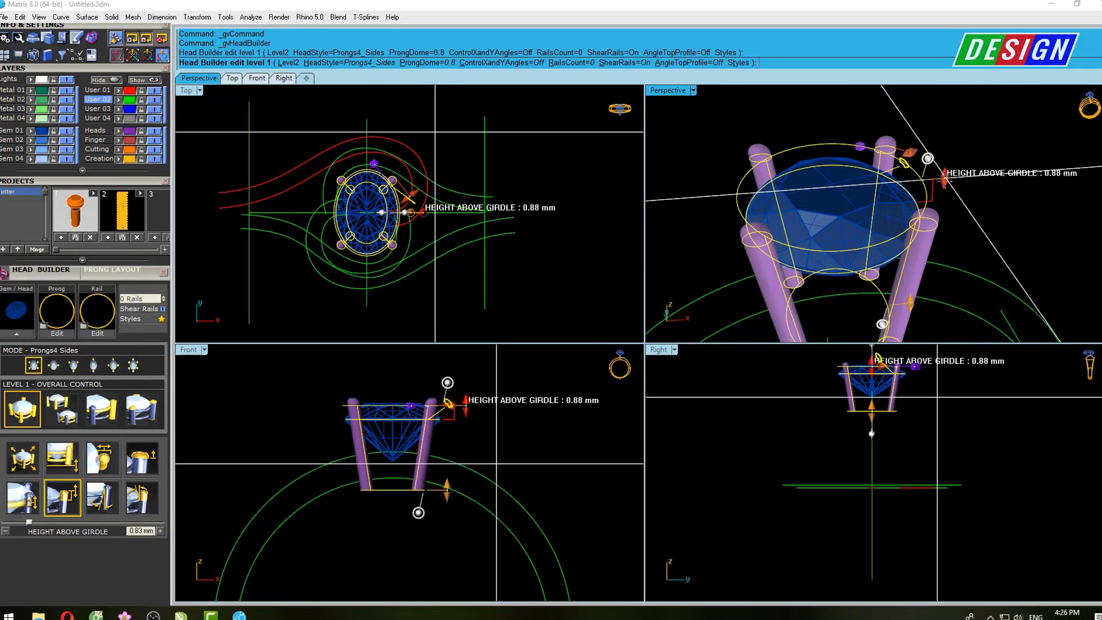
pyautogui.moveTo(945, 178); pyautogui.dragTo(952, 201)
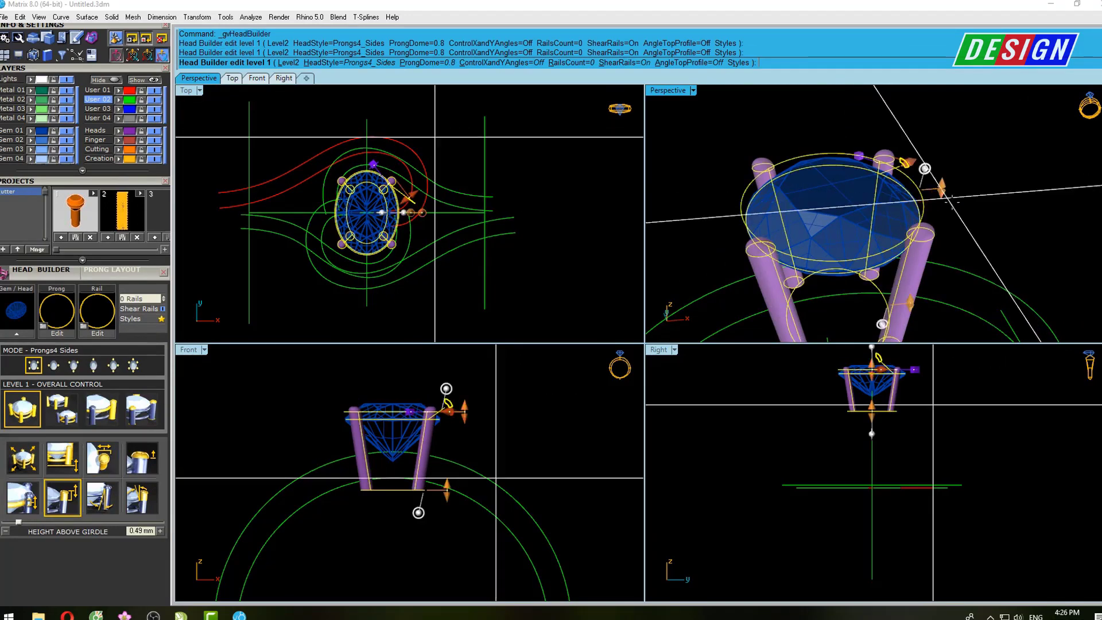
pyautogui.moveTo(952, 201)
pyautogui.mouseDown(button='right')
pyautogui.moveTo(878, 224)
pyautogui.moveTo(869, 246)
pyautogui.moveTo(925, 192)
pyautogui.moveTo(876, 246)
pyautogui.moveTo(824, 199)
pyautogui.mouseUp(button='right')
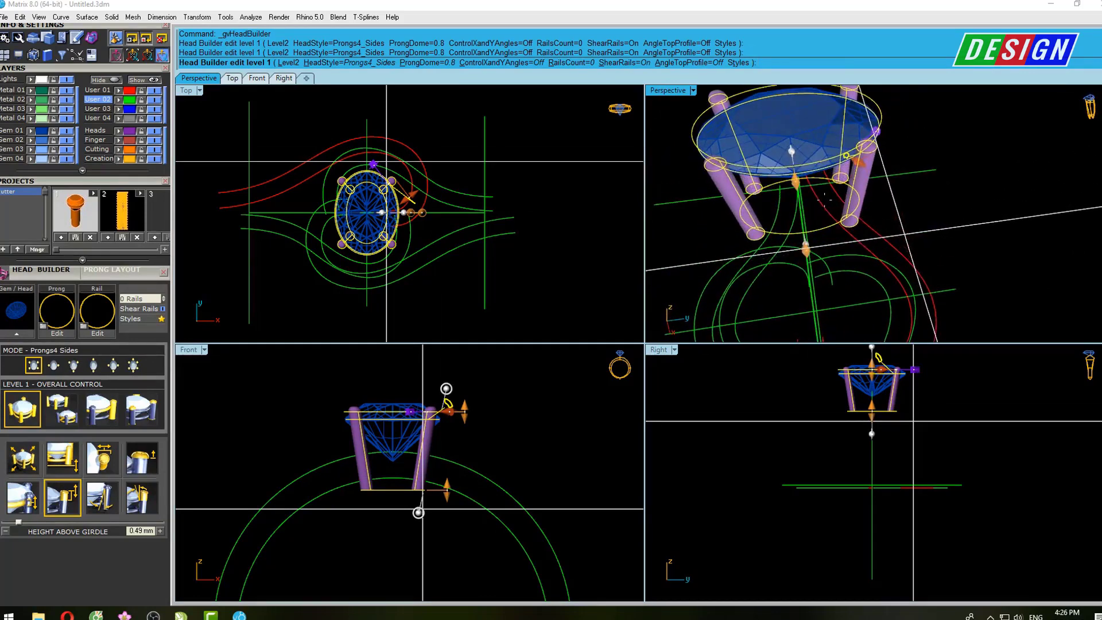
pyautogui.press('Return')
# Select the oval gem and build a Gallery Rail bezel around it with Bezel Builder
pyautogui.moveTo(858, 241)
pyautogui.mouseDown(button='right')
pyautogui.moveTo(873, 222)
pyautogui.moveTo(771, 293)
pyautogui.mouseUp(button='right')
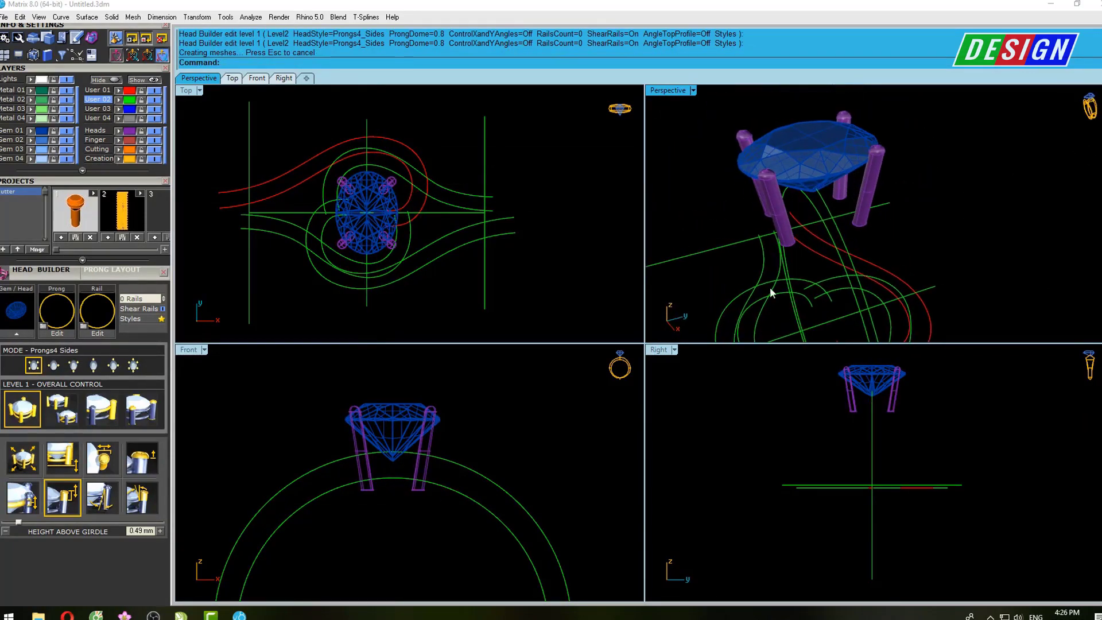
pyautogui.click(400, 417)
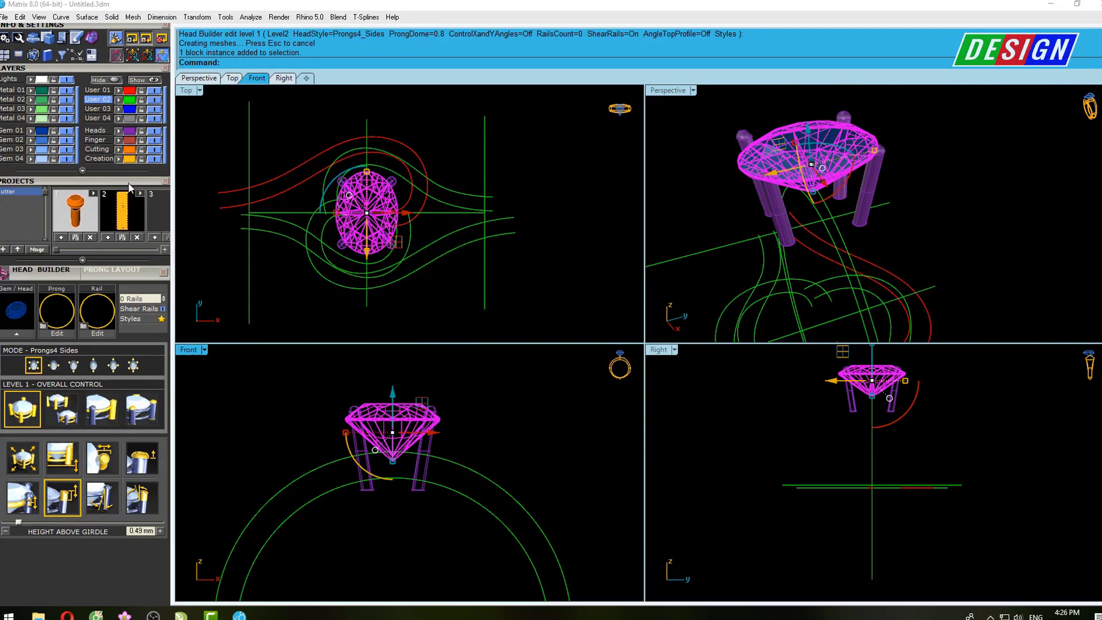
pyautogui.scroll(1, 128, 183)
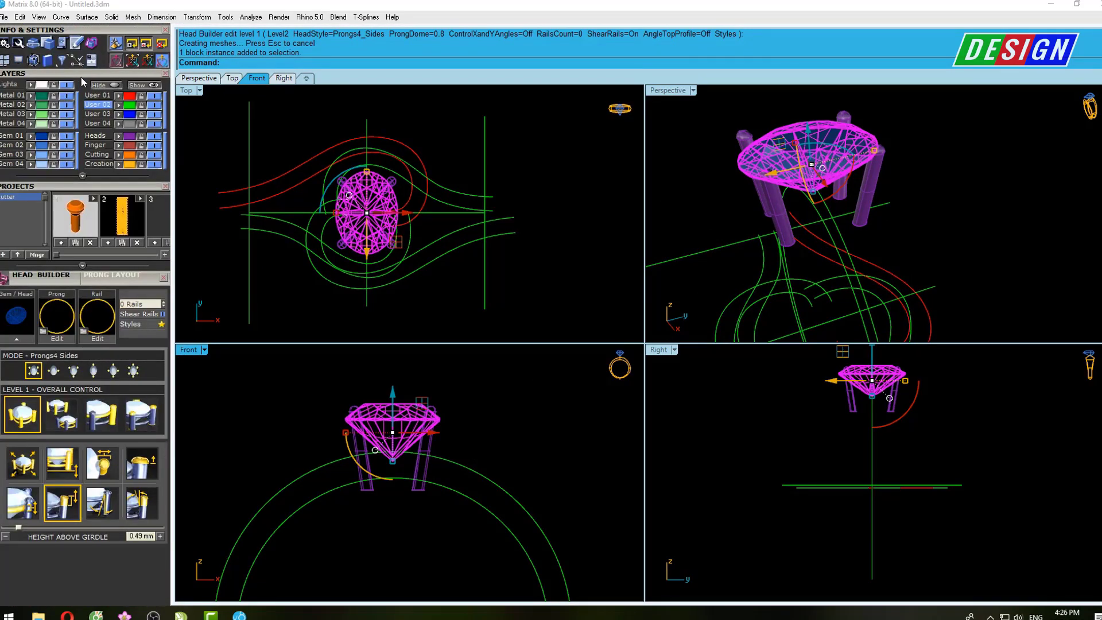
pyautogui.moveTo(82, 75); pyautogui.dragTo(69, 250)
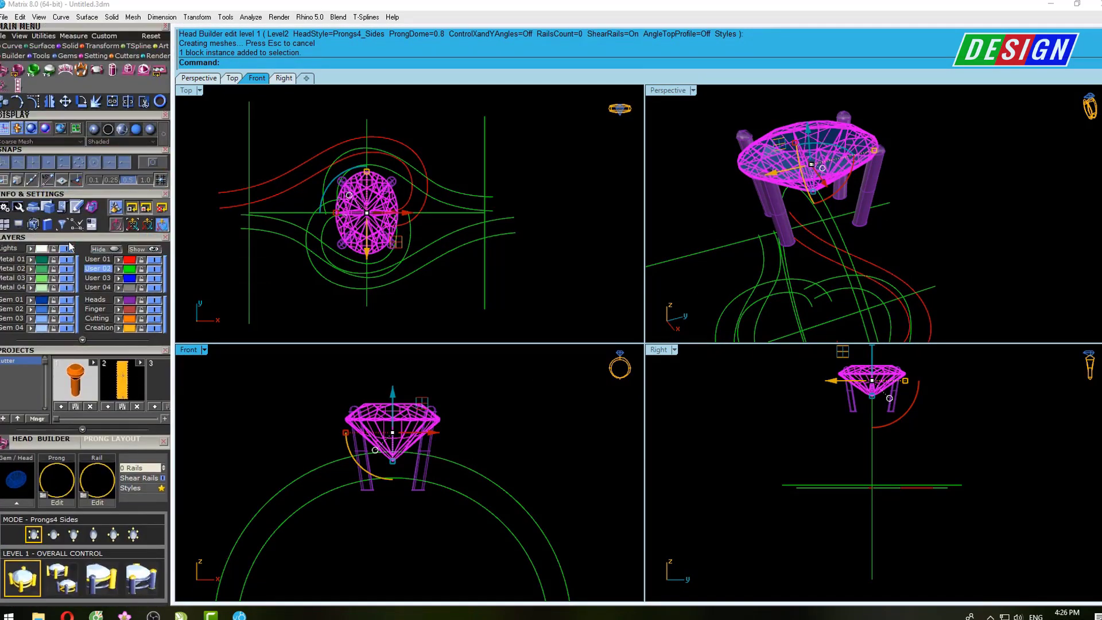
pyautogui.click(15, 77)
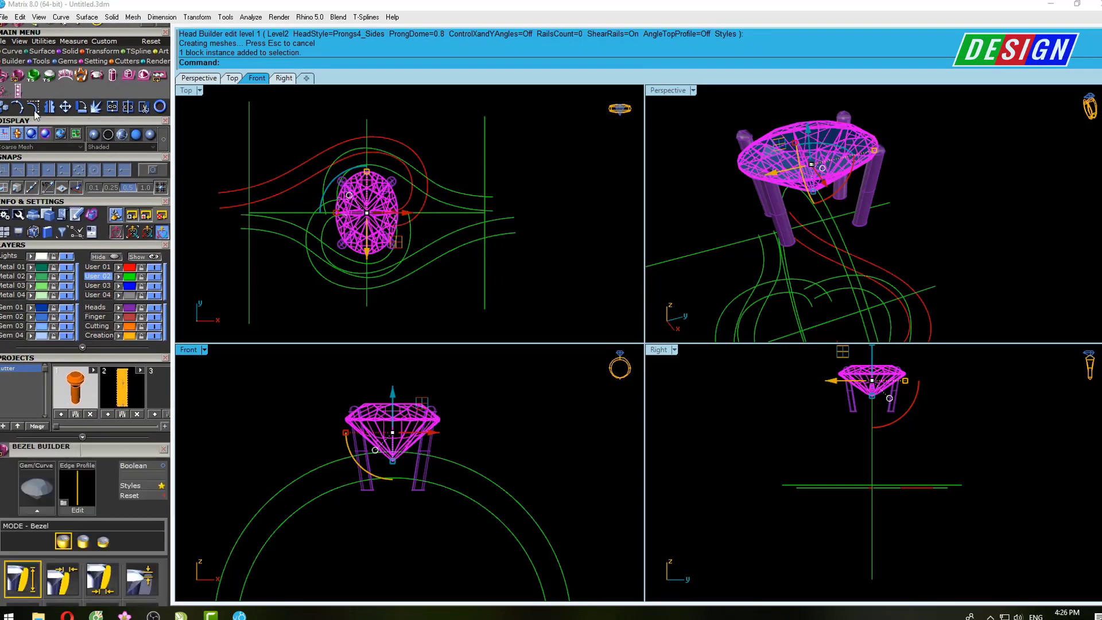
pyautogui.click(37, 509)
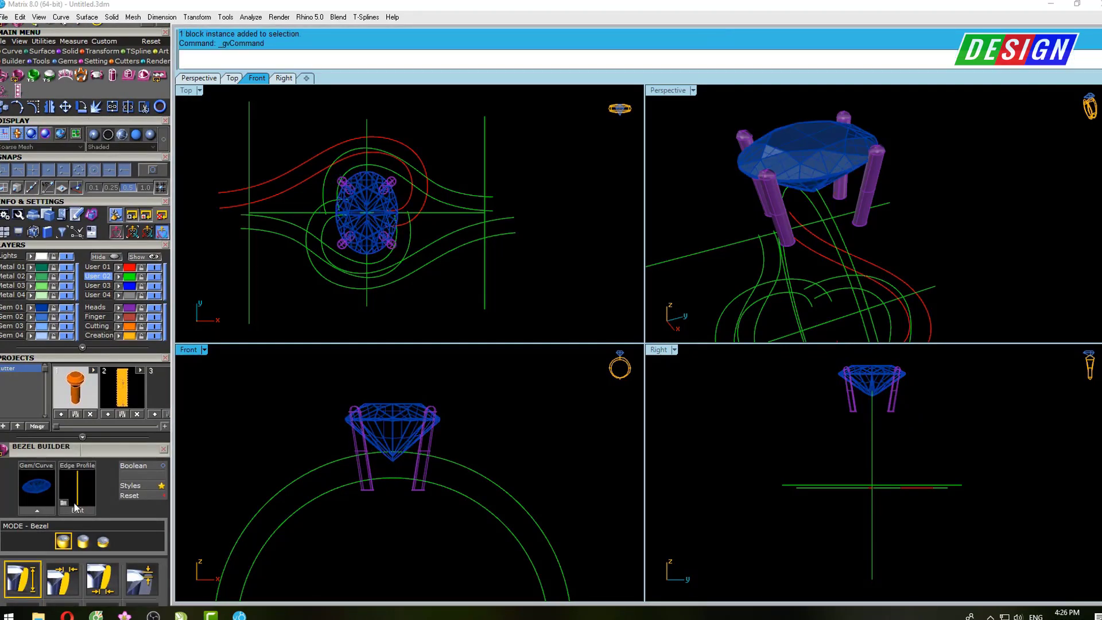
pyautogui.click(102, 541)
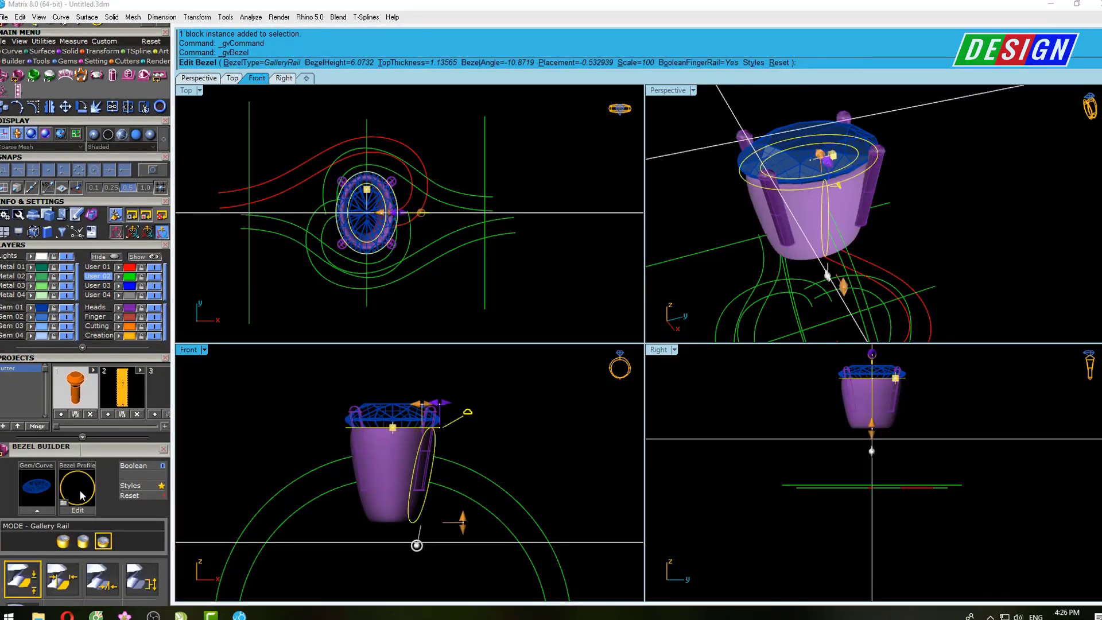
# Apply a different gallery rail profile shape from the profile list
pyautogui.click(81, 493)
pyautogui.scroll(-1, 474, 360)
pyautogui.scroll(-1, 474, 360)
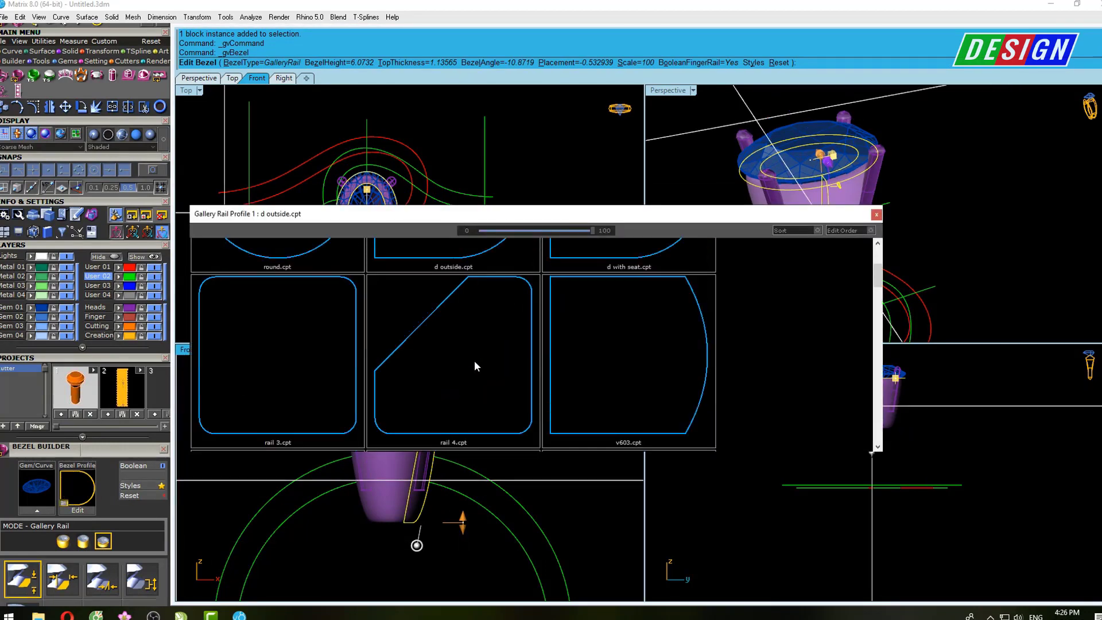
pyautogui.scroll(-1, 474, 360)
pyautogui.scroll(-1, 474, 359)
pyautogui.doubleClick(474, 360)
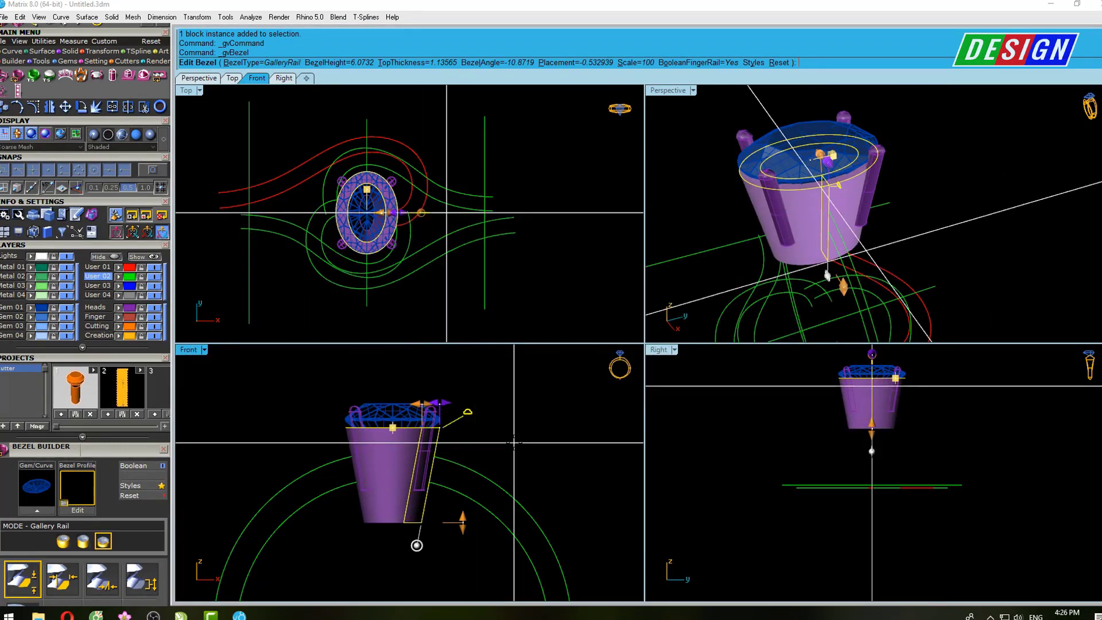
# Reduce the bezel height from about 4.12 mm to 2.64 mm and move it lower under the gem
pyautogui.moveTo(470, 531); pyautogui.dragTo(477, 550)
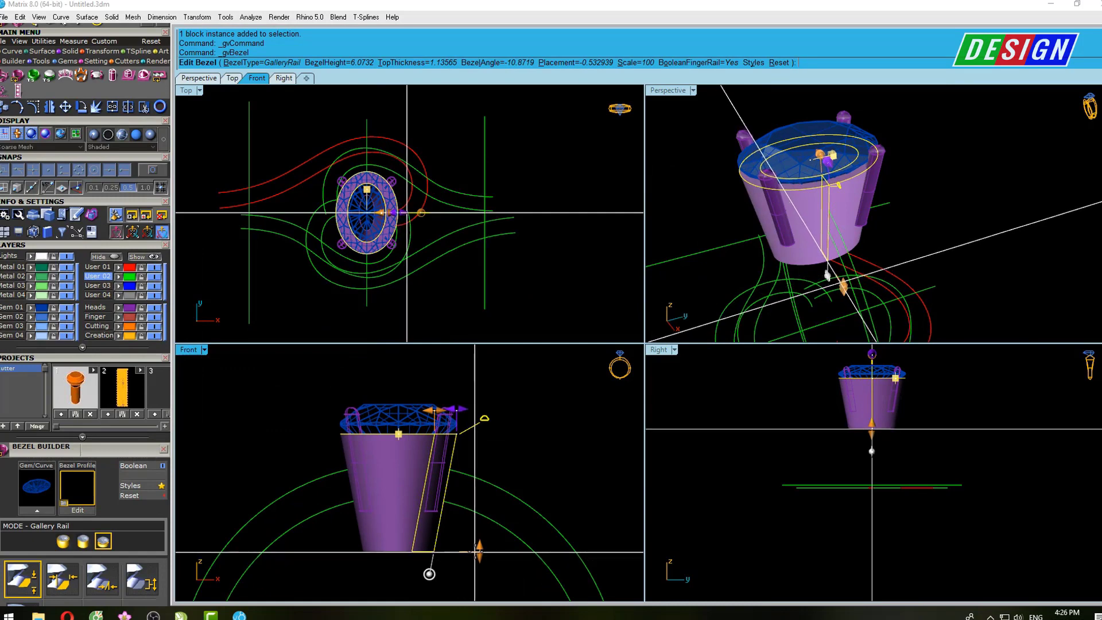
pyautogui.moveTo(478, 550)
pyautogui.mouseDown()
pyautogui.moveTo(480, 513)
pyautogui.moveTo(479, 540)
pyautogui.mouseUp()
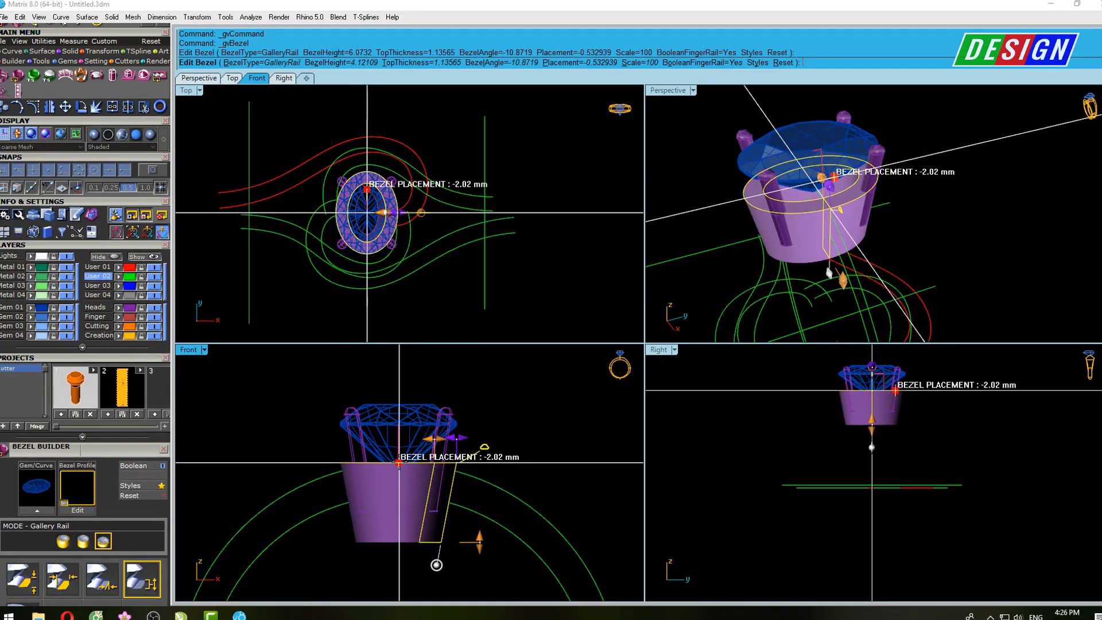
pyautogui.moveTo(399, 461); pyautogui.dragTo(399, 460)
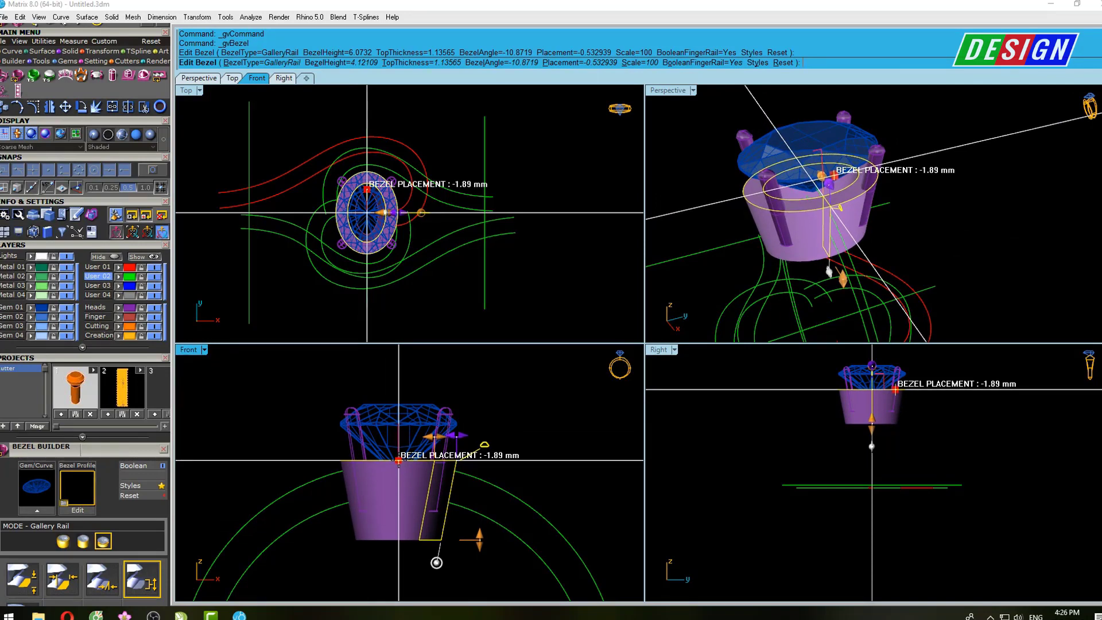
pyautogui.moveTo(479, 539); pyautogui.dragTo(481, 516)
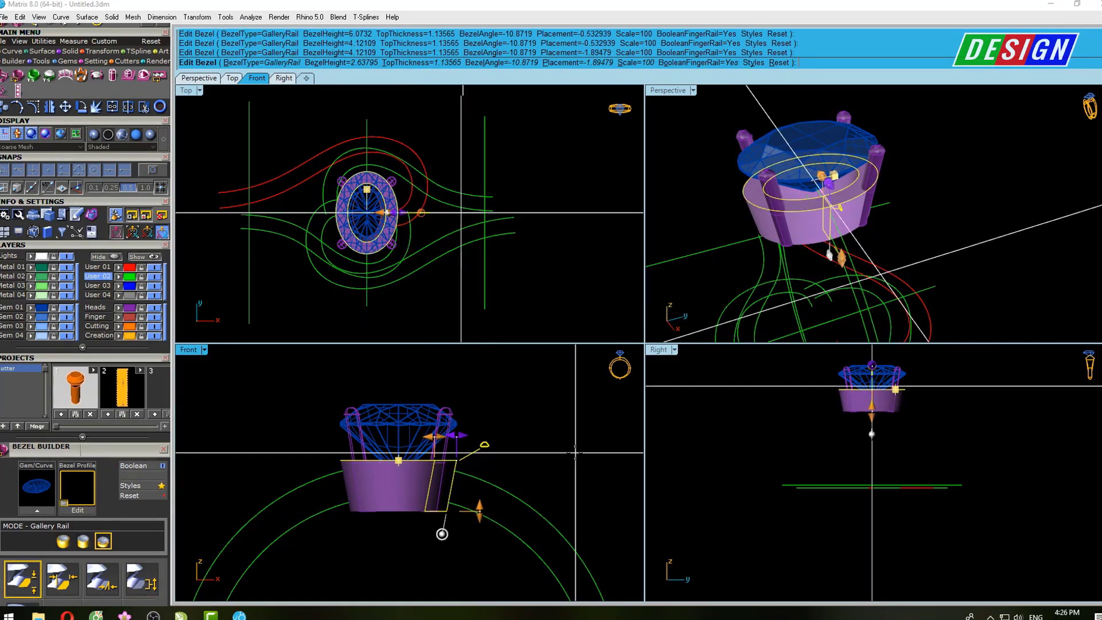
pyautogui.moveTo(896, 259); pyautogui.dragTo(910, 211, button='right')
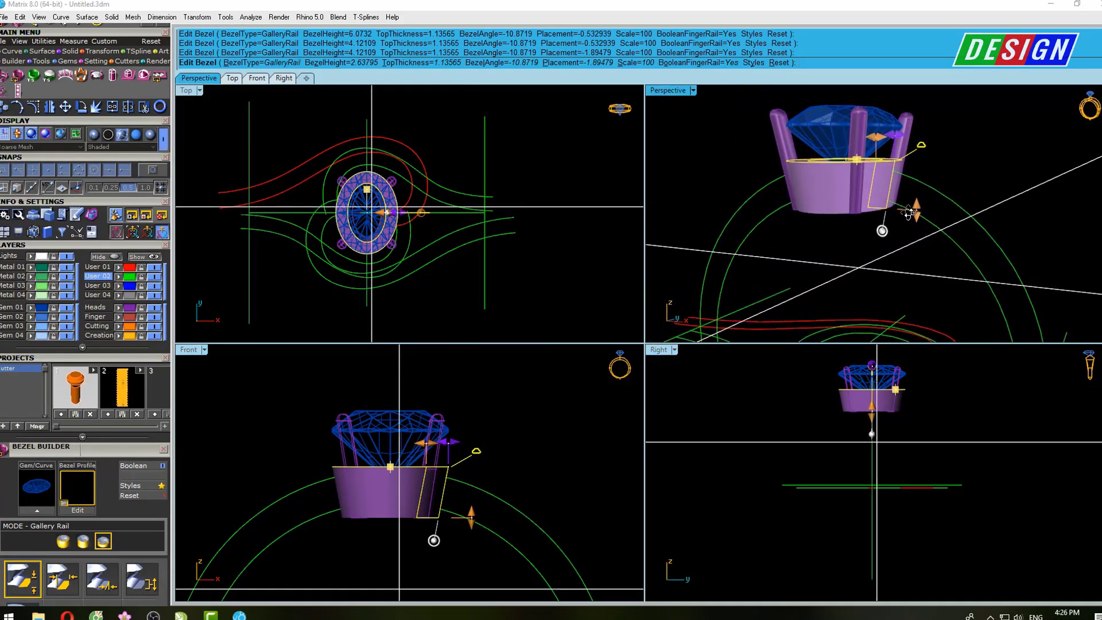
pyautogui.scroll(2, 391, 468)
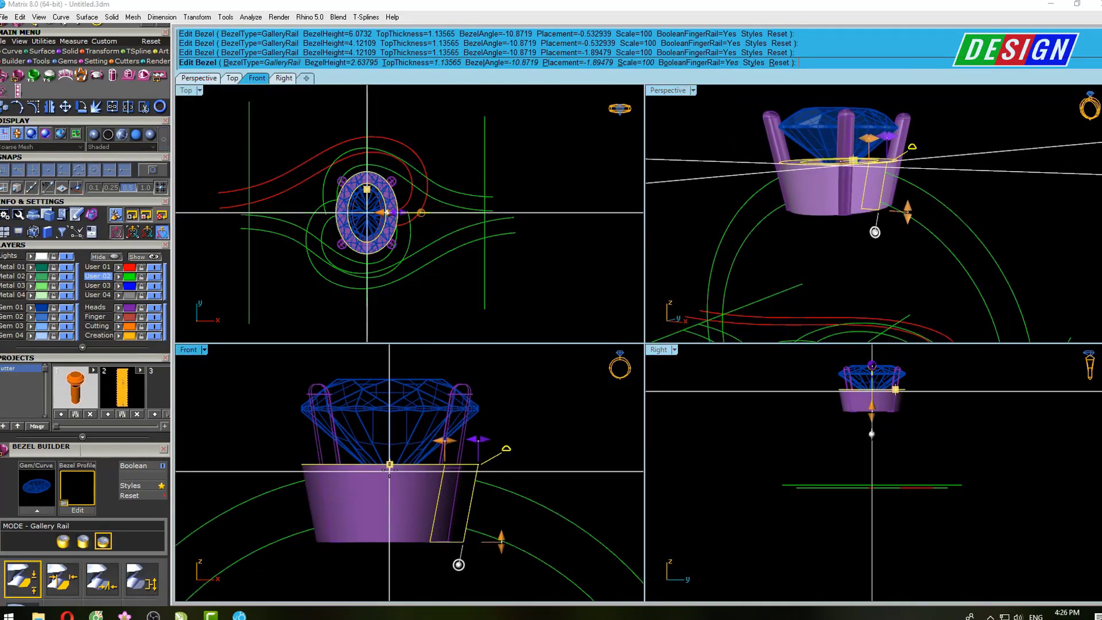
pyautogui.moveTo(390, 468); pyautogui.dragTo(391, 472)
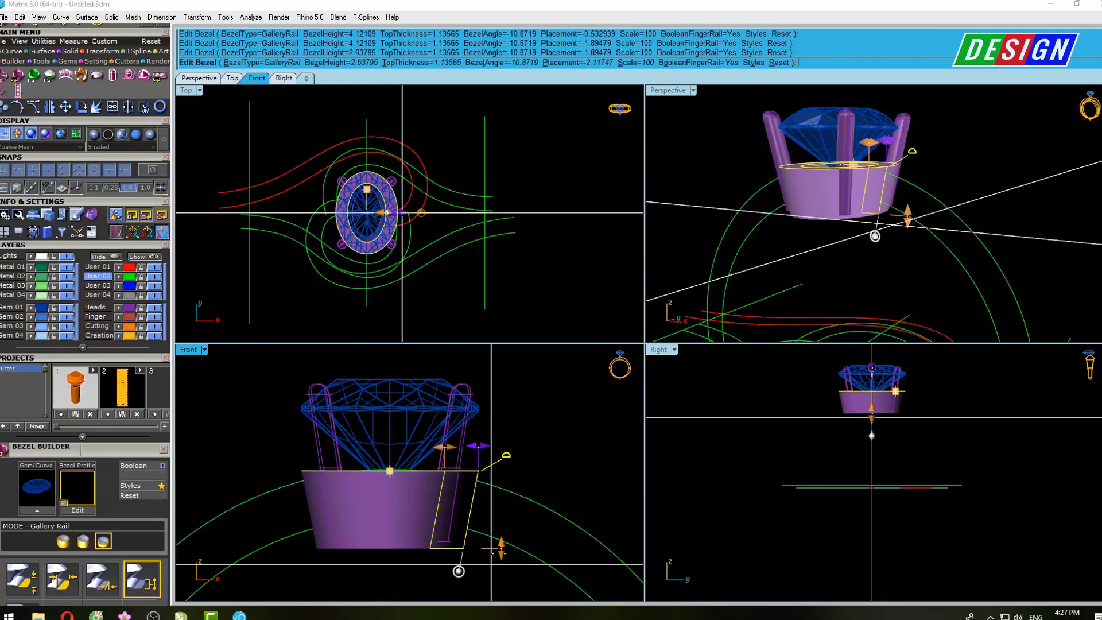
# Scale the bezel to 93.5% with 0.62 mm top thickness and finish editing
pyautogui.moveTo(693, 276); pyautogui.dragTo(770, 88, button='right')
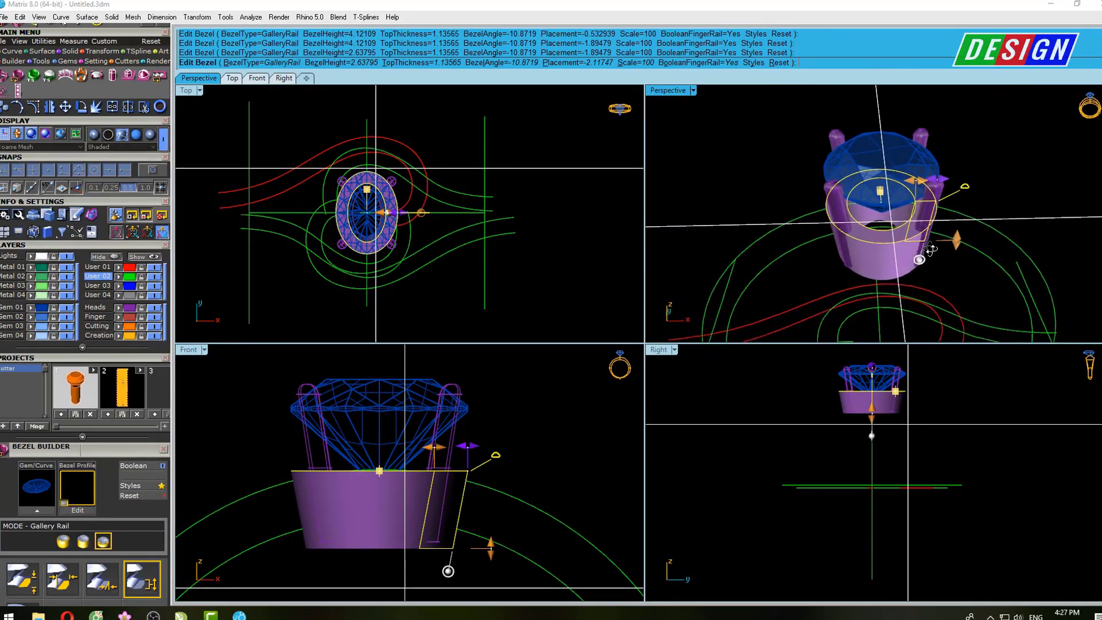
pyautogui.scroll(3, 918, 218)
pyautogui.scroll(2, 964, 233)
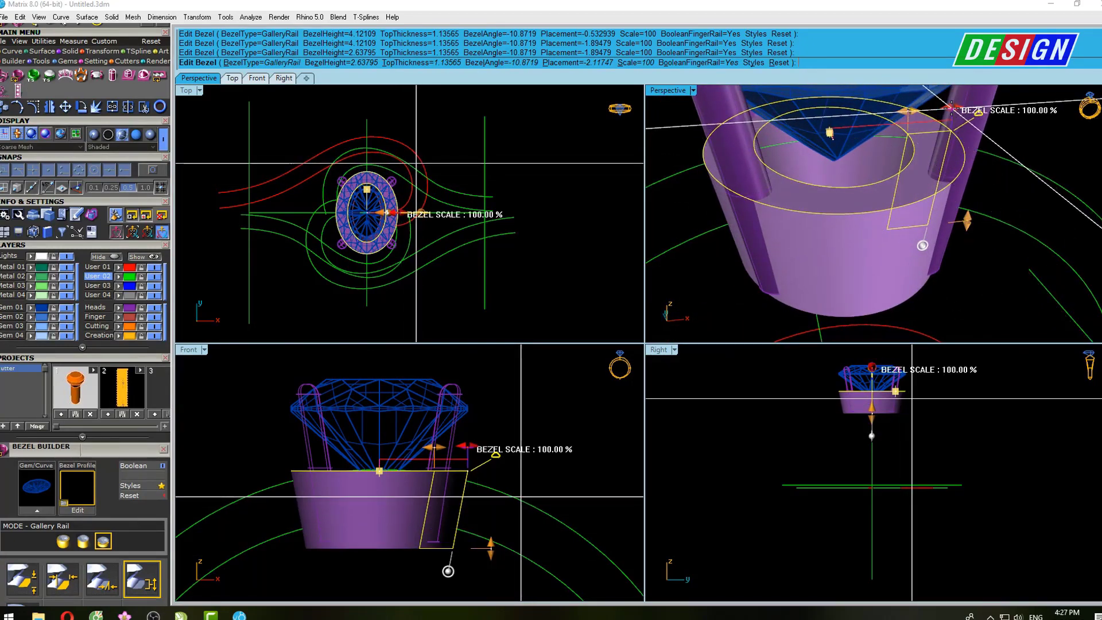
pyautogui.moveTo(951, 108); pyautogui.dragTo(947, 129)
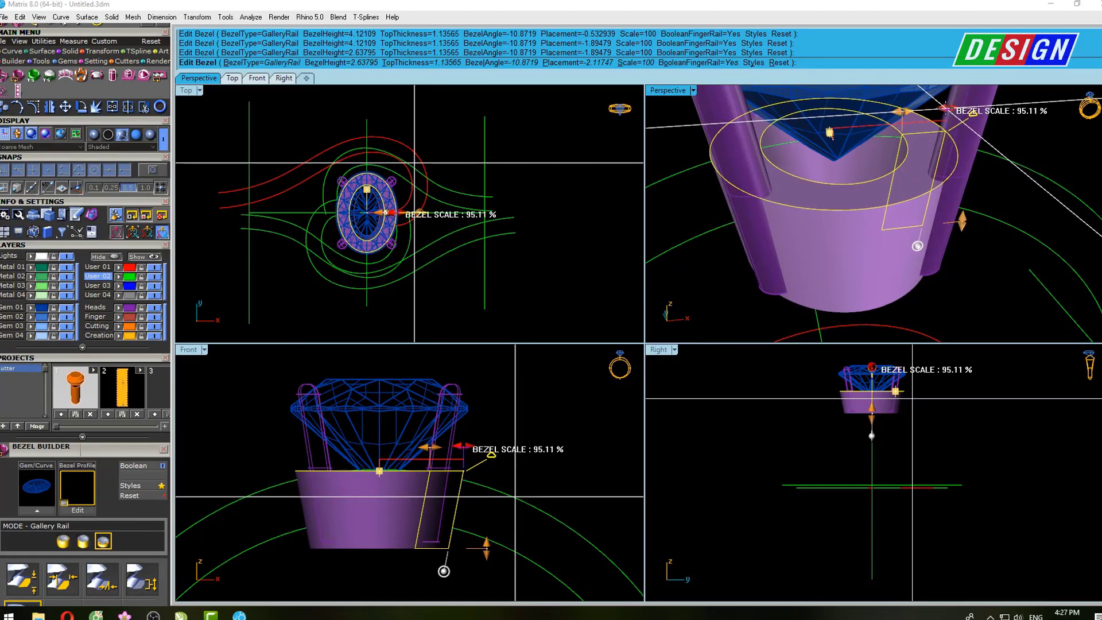
pyautogui.moveTo(947, 130); pyautogui.dragTo(890, 108, button='right')
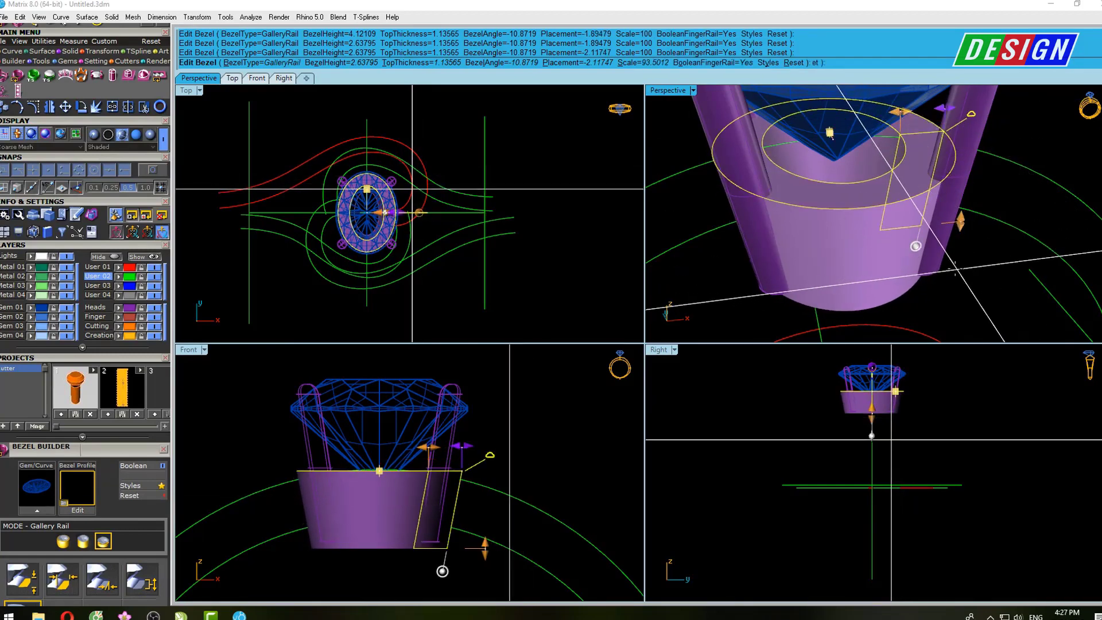
pyautogui.moveTo(890, 107); pyautogui.dragTo(911, 110)
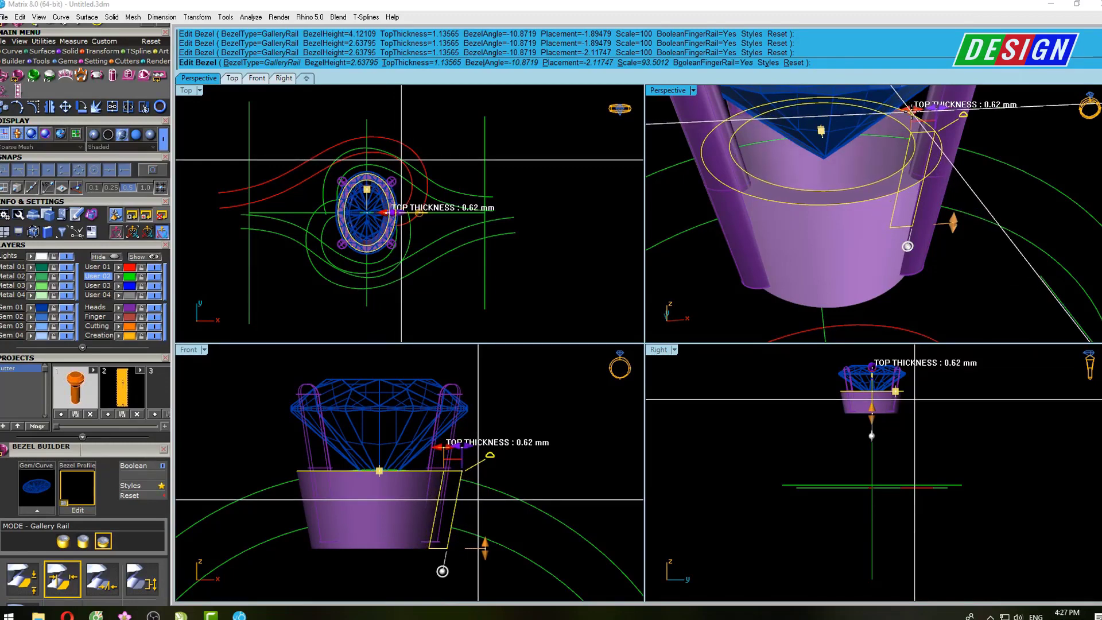
pyautogui.moveTo(911, 110)
pyautogui.mouseDown(button='right')
pyautogui.moveTo(924, 250)
pyautogui.moveTo(722, 225)
pyautogui.mouseUp(button='right')
pyautogui.rightClick(924, 250)
pyautogui.scroll(-5, 918, 244)
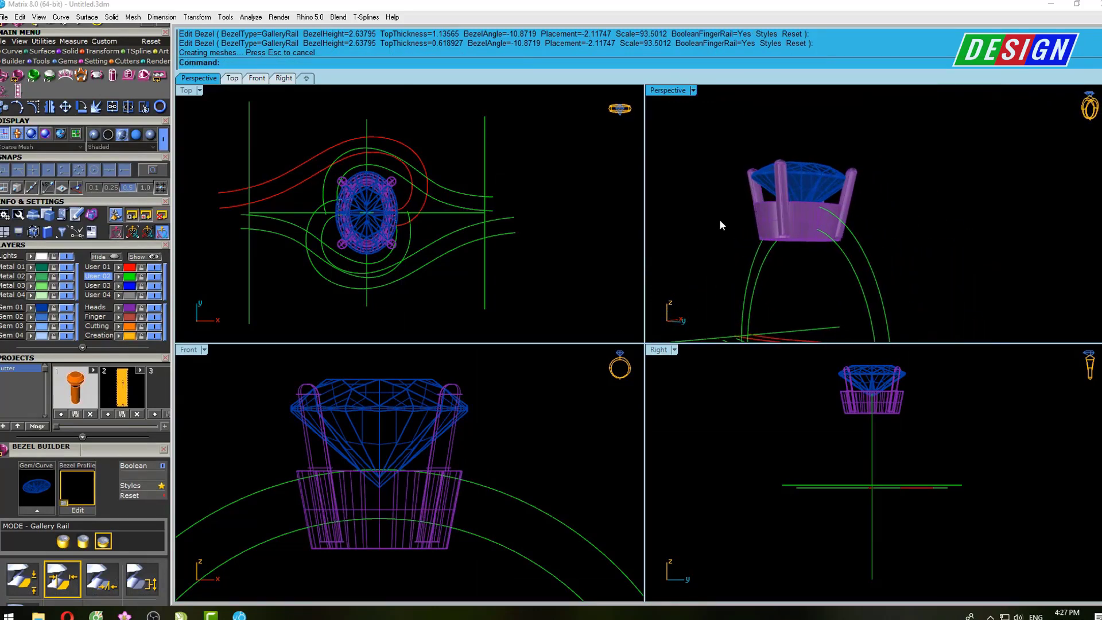
pyautogui.moveTo(403, 254); pyautogui.dragTo(430, 253, button='right')
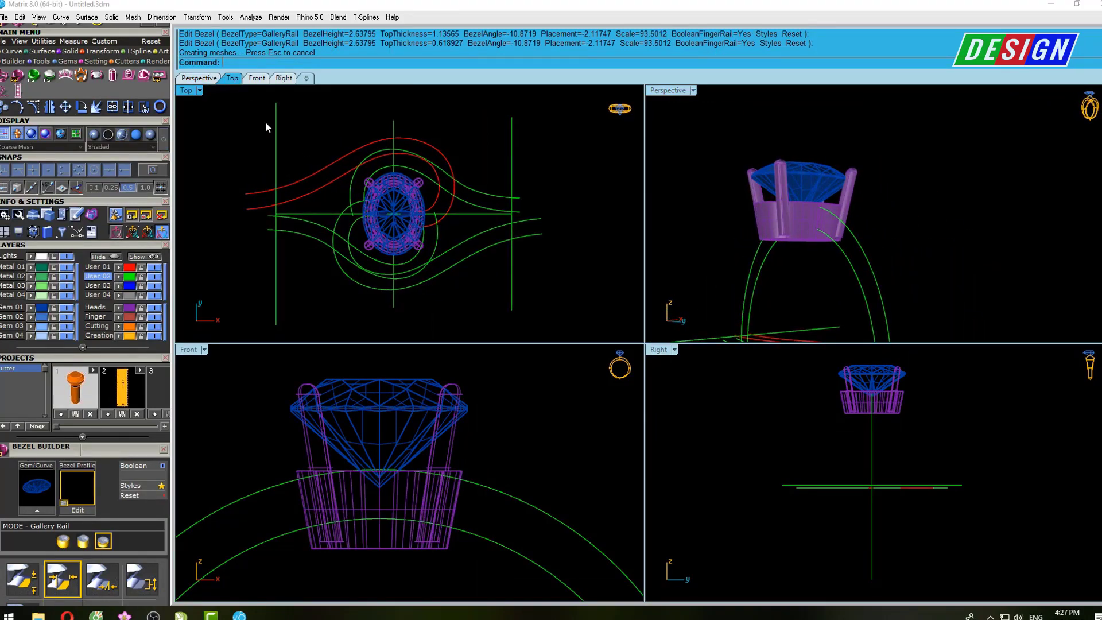
pyautogui.doubleClick(182, 93)
pyautogui.scroll(1, 702, 235)
pyautogui.scroll(2, 587, 259)
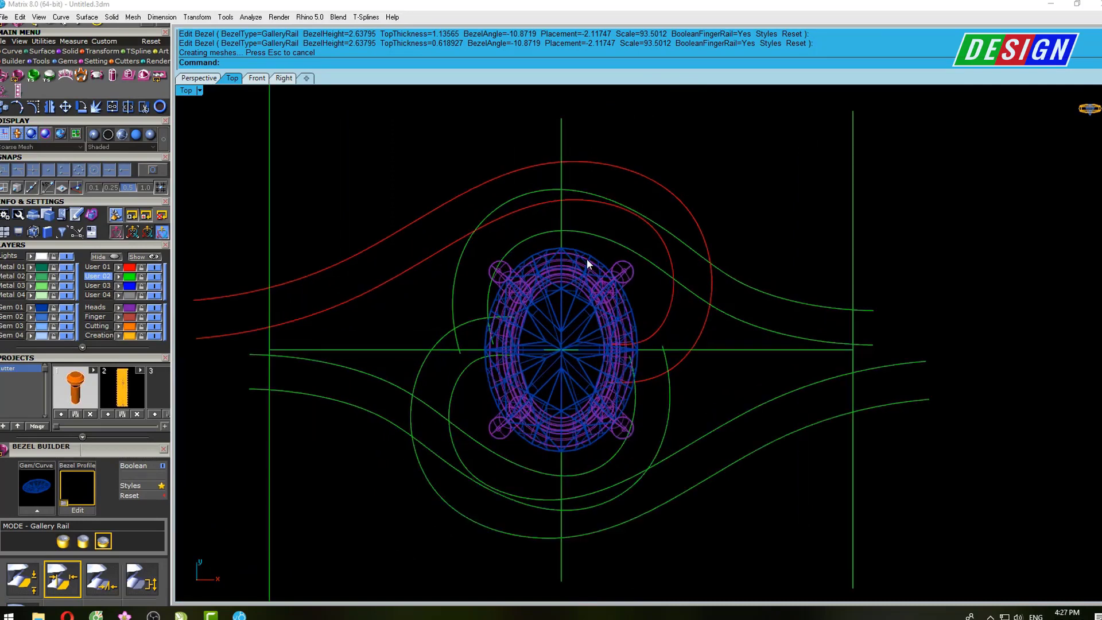
pyautogui.scroll(2, 603, 233)
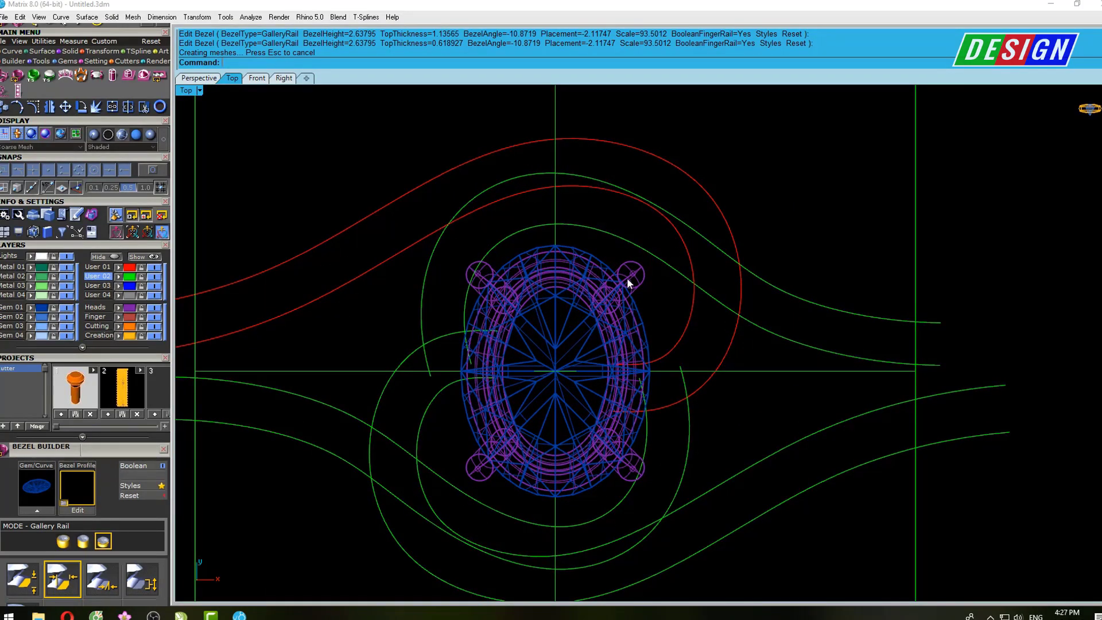
pyautogui.scroll(-2, 627, 278)
pyautogui.moveTo(738, 294); pyautogui.dragTo(778, 280, button='right')
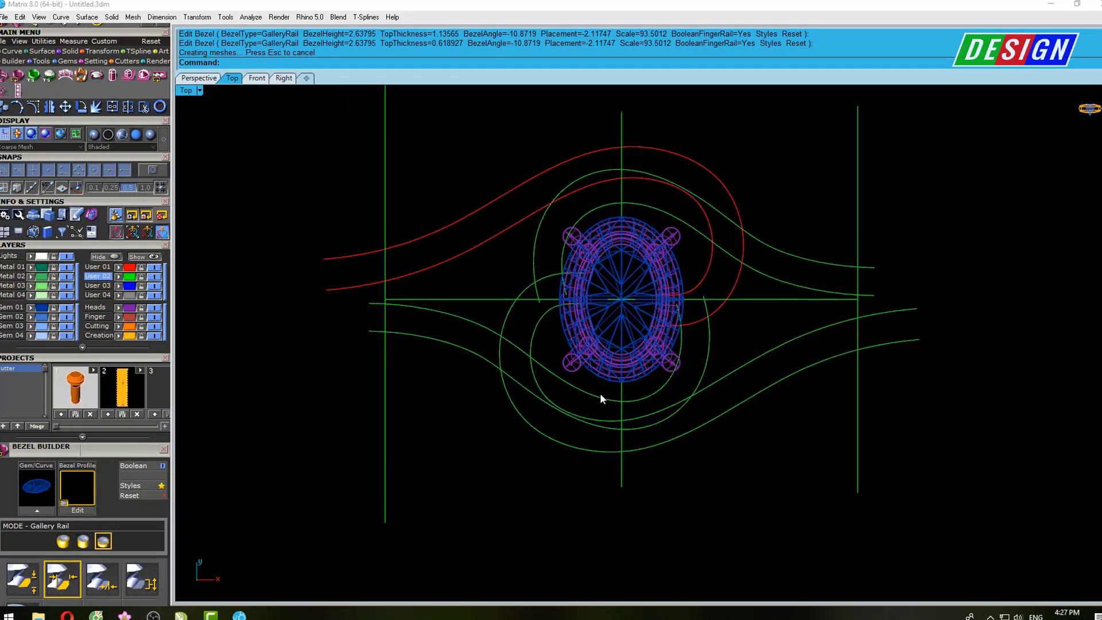
# Show the lower shank curve's control points and raise its end and bottom points beside the bezel
pyautogui.click(468, 344)
pyautogui.scroll(1, 648, 378)
pyautogui.scroll(1, 643, 364)
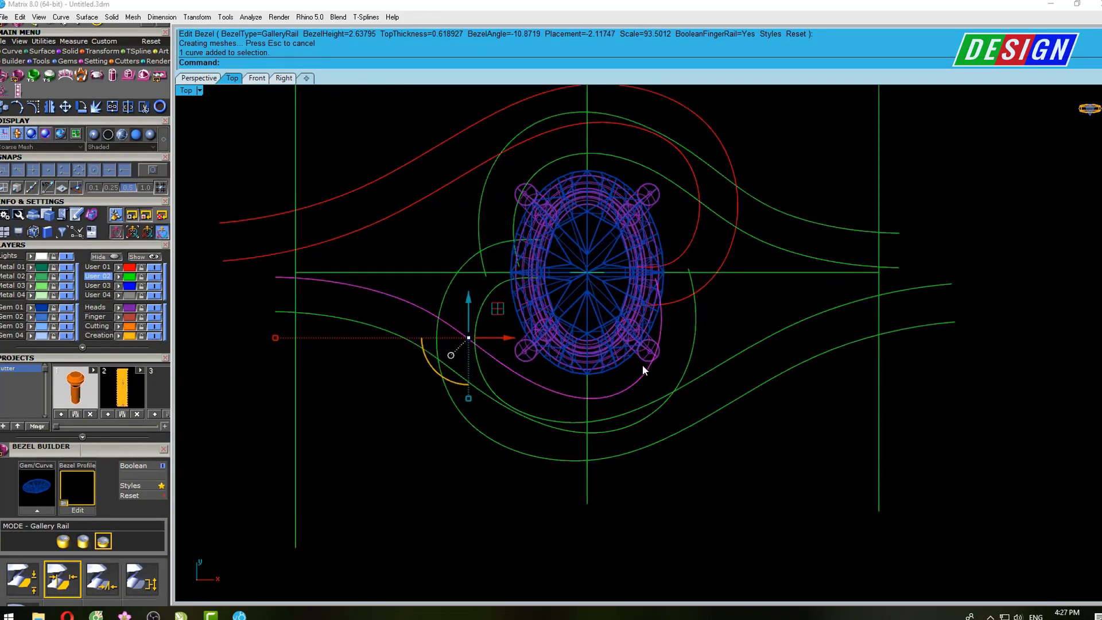
pyautogui.scroll(1, 642, 364)
pyautogui.press('F10')
pyautogui.scroll(1, 658, 422)
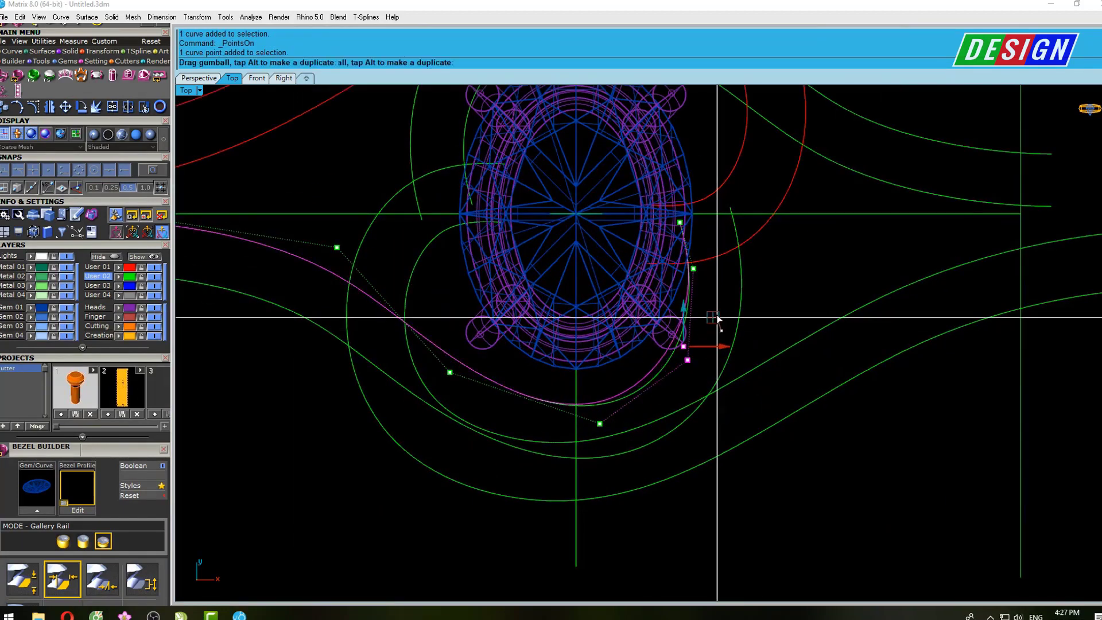
pyautogui.moveTo(717, 315); pyautogui.dragTo(717, 311)
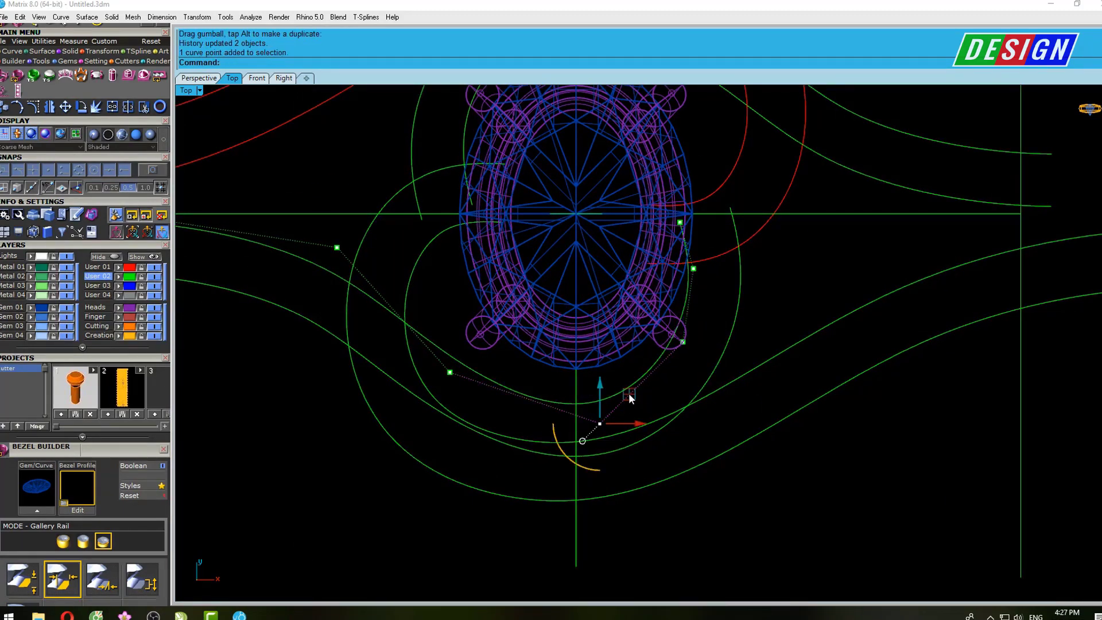
pyautogui.moveTo(629, 396); pyautogui.dragTo(622, 380)
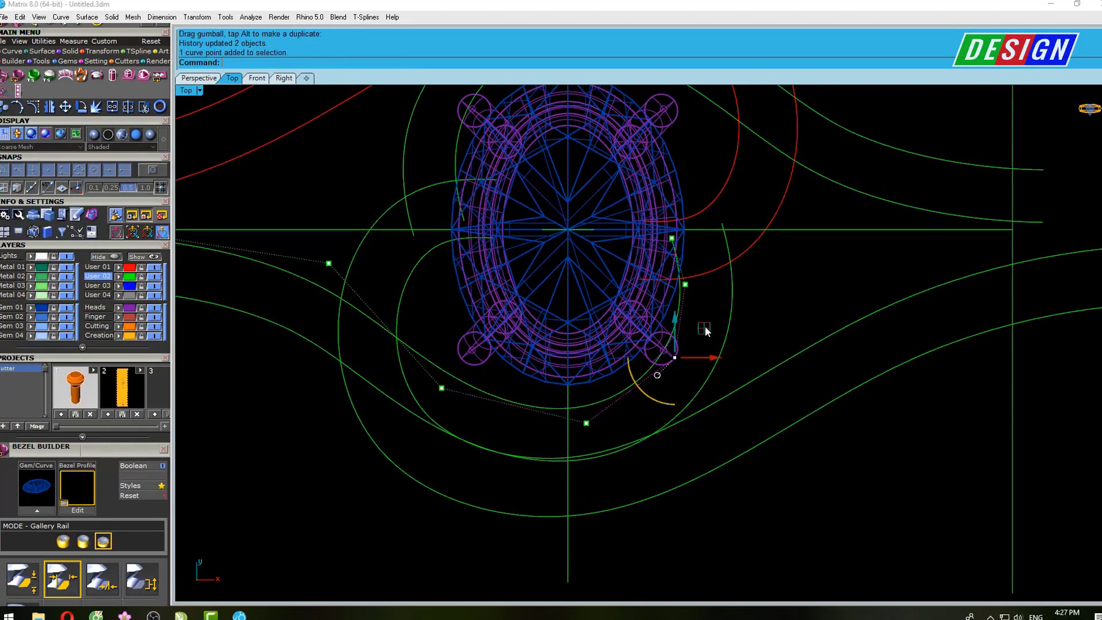
pyautogui.scroll(2, 692, 325)
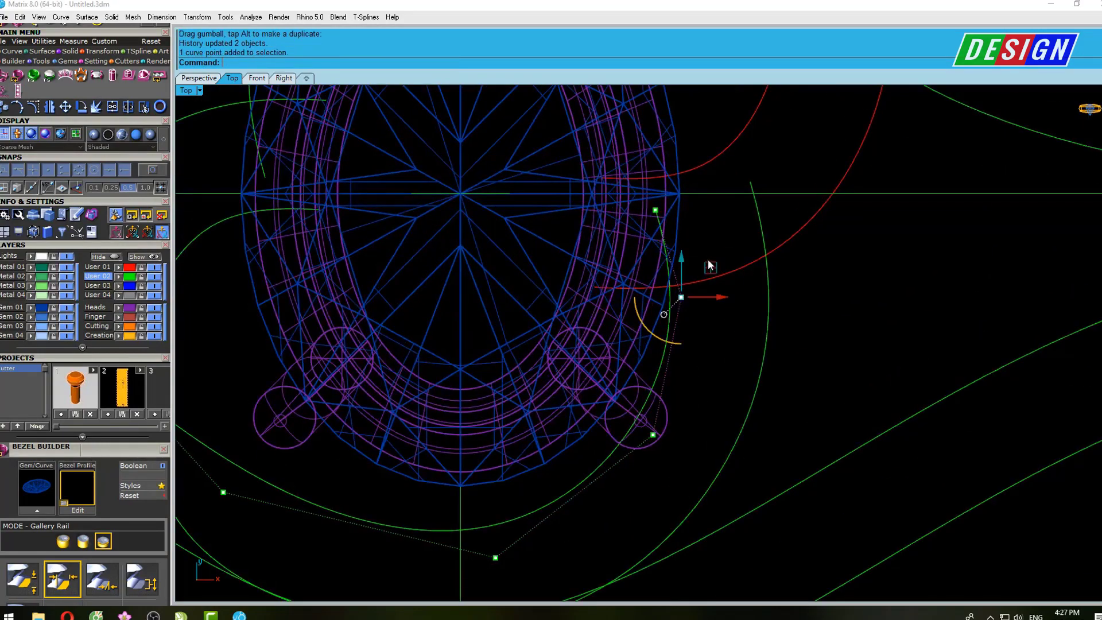
pyautogui.moveTo(708, 265); pyautogui.dragTo(706, 254)
# Lift the bottom point and adjust the left points so the curve hugs the bezel
pyautogui.scroll(-2, 706, 253)
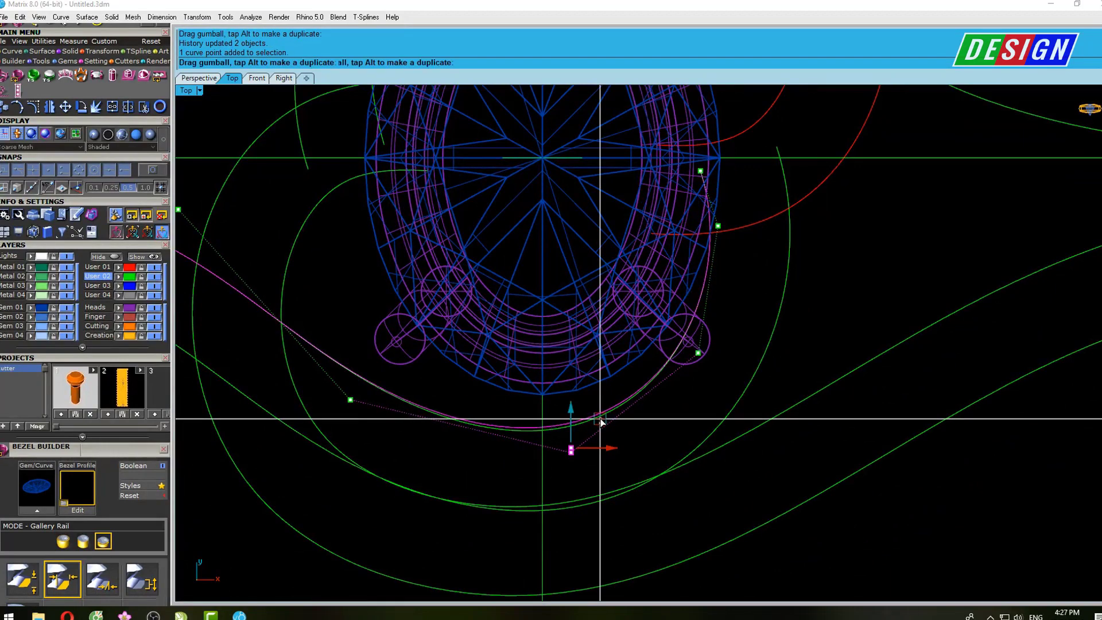
pyautogui.moveTo(603, 427); pyautogui.dragTo(603, 421)
pyautogui.moveTo(309, 440); pyautogui.dragTo(532, 455, button='right')
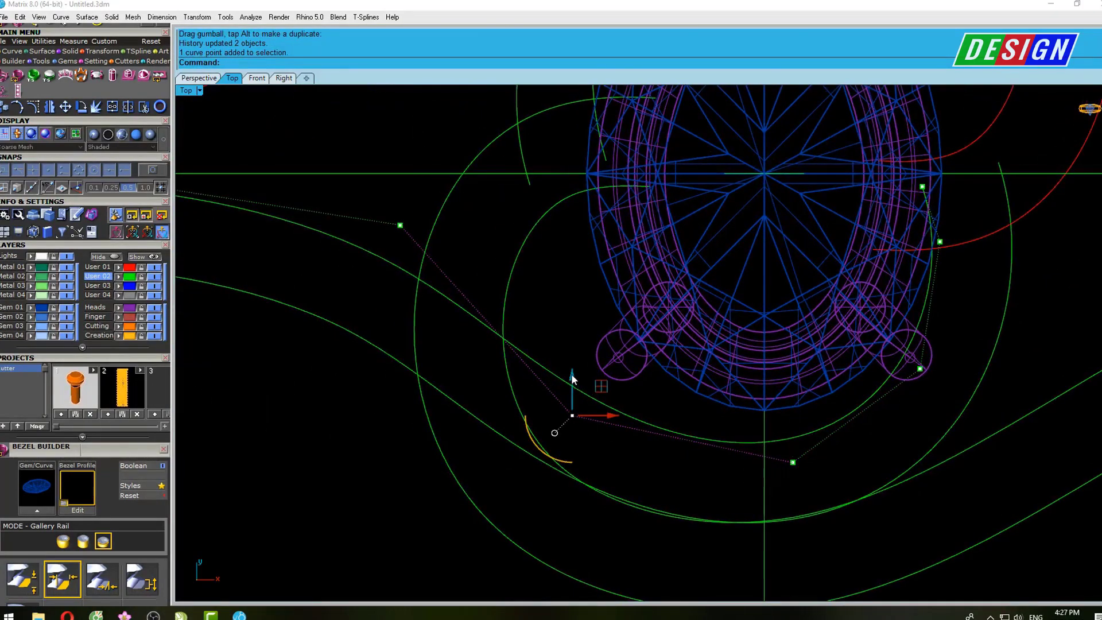
pyautogui.moveTo(572, 379); pyautogui.dragTo(572, 359)
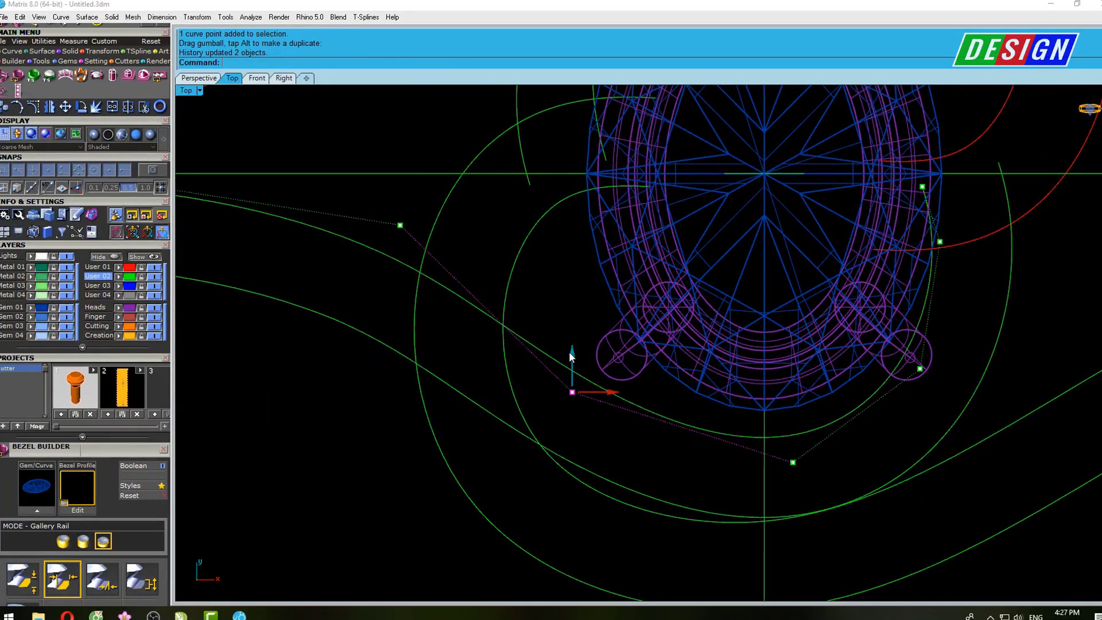
pyautogui.moveTo(573, 360); pyautogui.dragTo(576, 389)
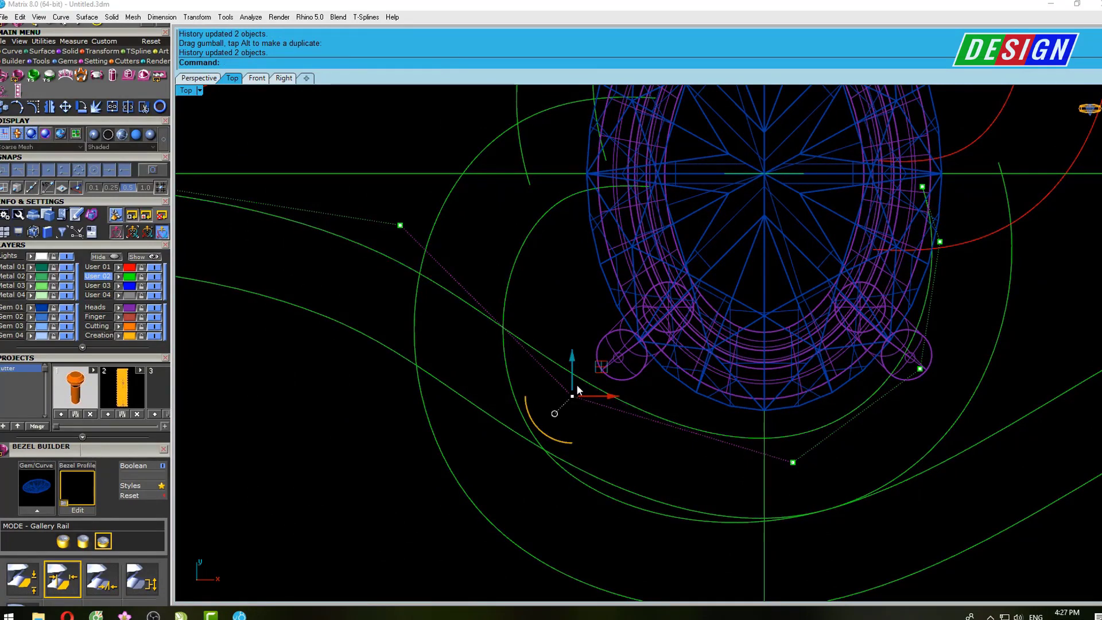
pyautogui.scroll(-3, 576, 384)
pyautogui.scroll(-2, 525, 359)
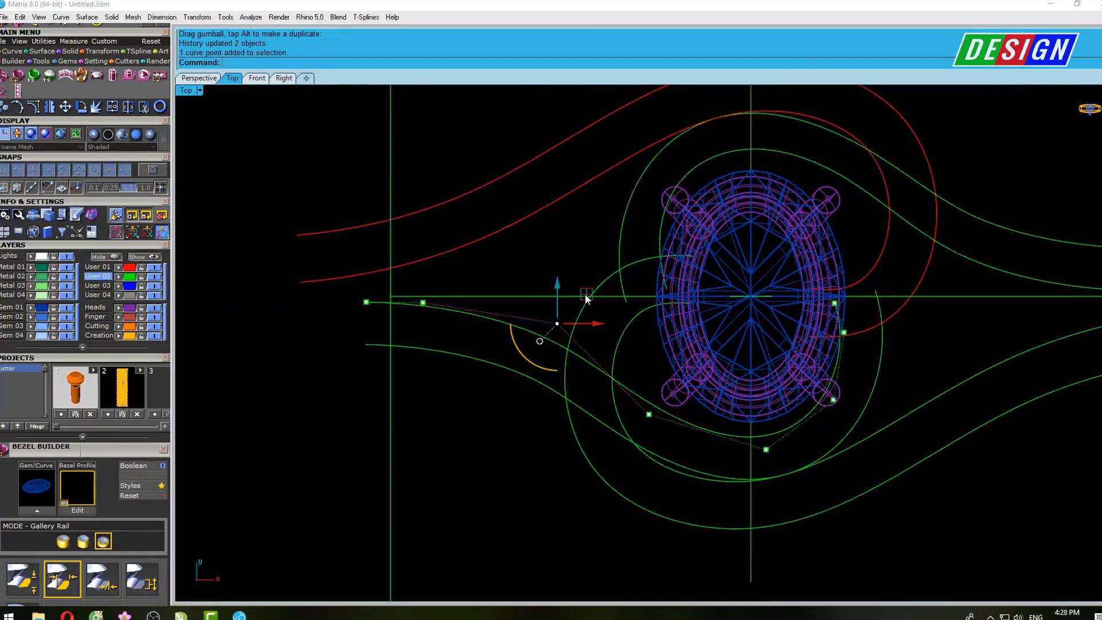
pyautogui.moveTo(584, 293); pyautogui.dragTo(579, 301)
pyautogui.scroll(-3, 579, 301)
pyautogui.scroll(-2, 664, 299)
pyautogui.scroll(1, 664, 300)
pyautogui.moveTo(664, 300)
pyautogui.mouseDown(button='right')
pyautogui.moveTo(643, 356)
pyautogui.moveTo(604, 365)
pyautogui.mouseUp(button='right')
pyautogui.press('Escape')
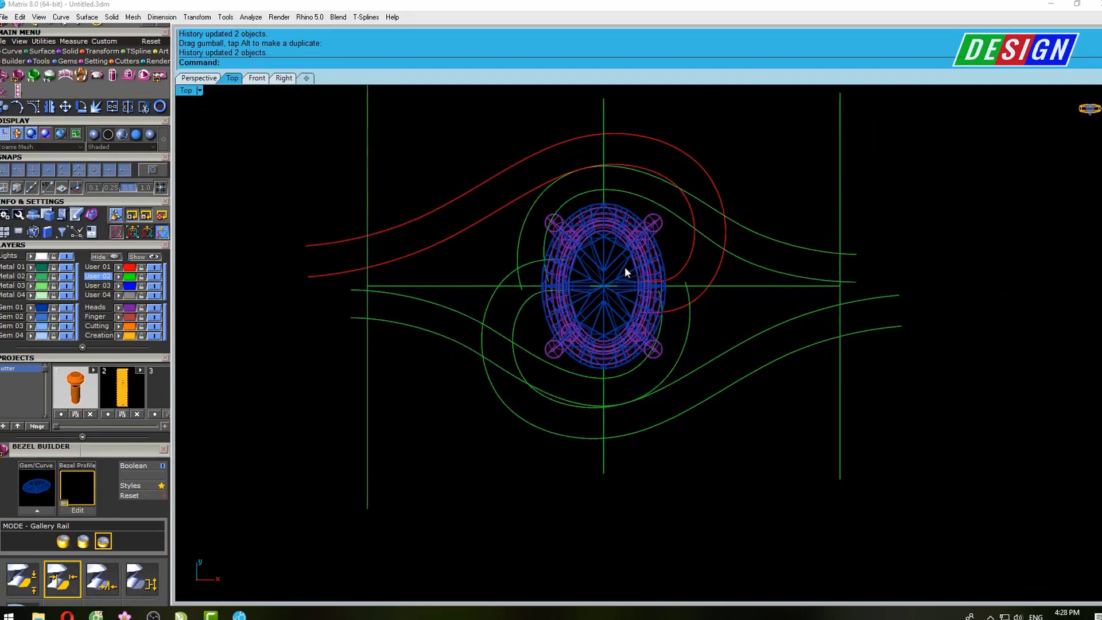
pyautogui.scroll(2, 628, 265)
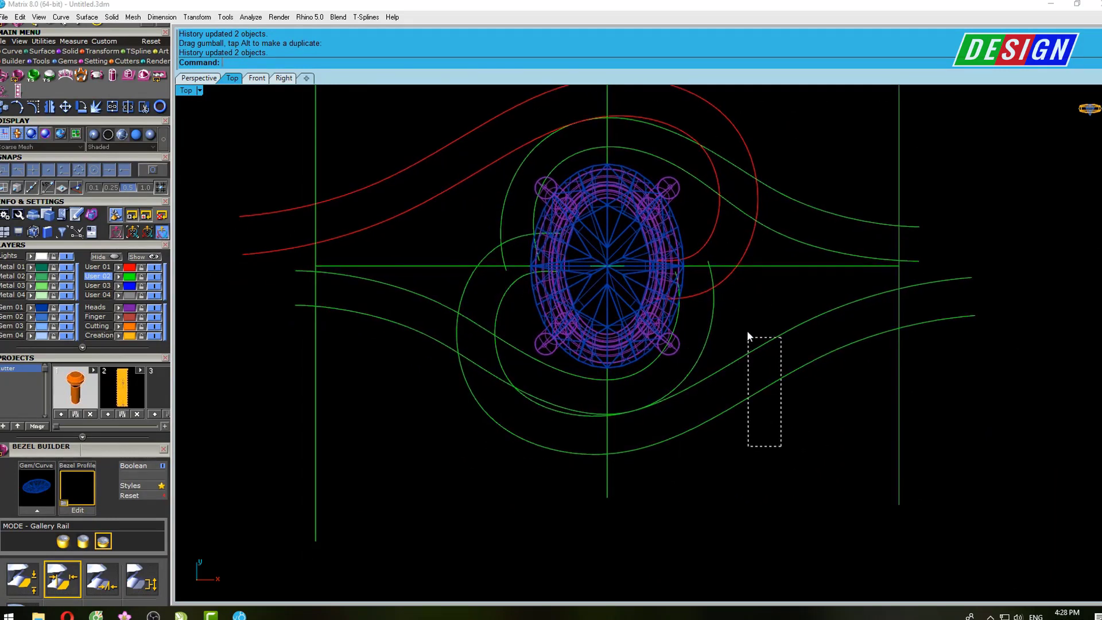
# Move a lower-left shank curve point up and check the shape in Perspective
pyautogui.moveTo(747, 342); pyautogui.dragTo(743, 365, button='right')
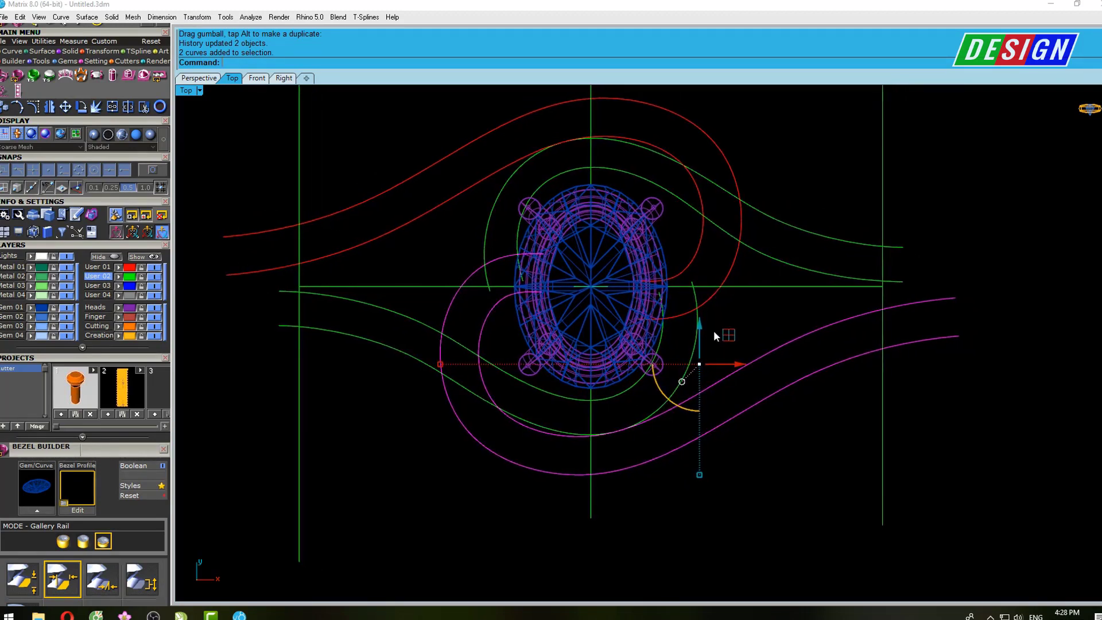
pyautogui.moveTo(714, 330); pyautogui.dragTo(731, 339, button='right')
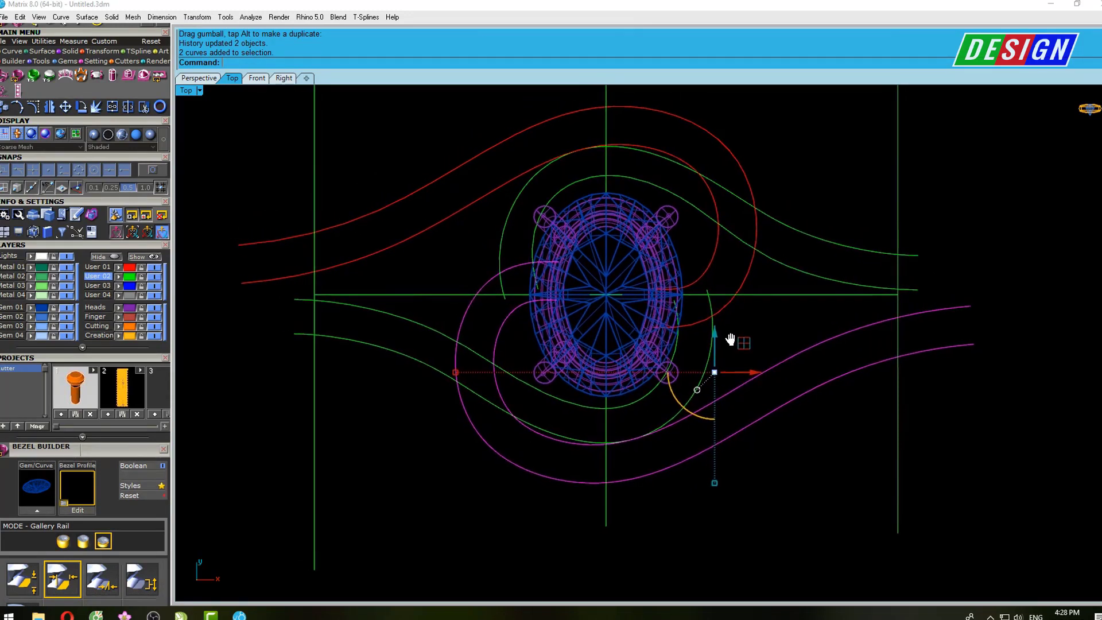
pyautogui.click(535, 390)
pyautogui.scroll(2, 567, 394)
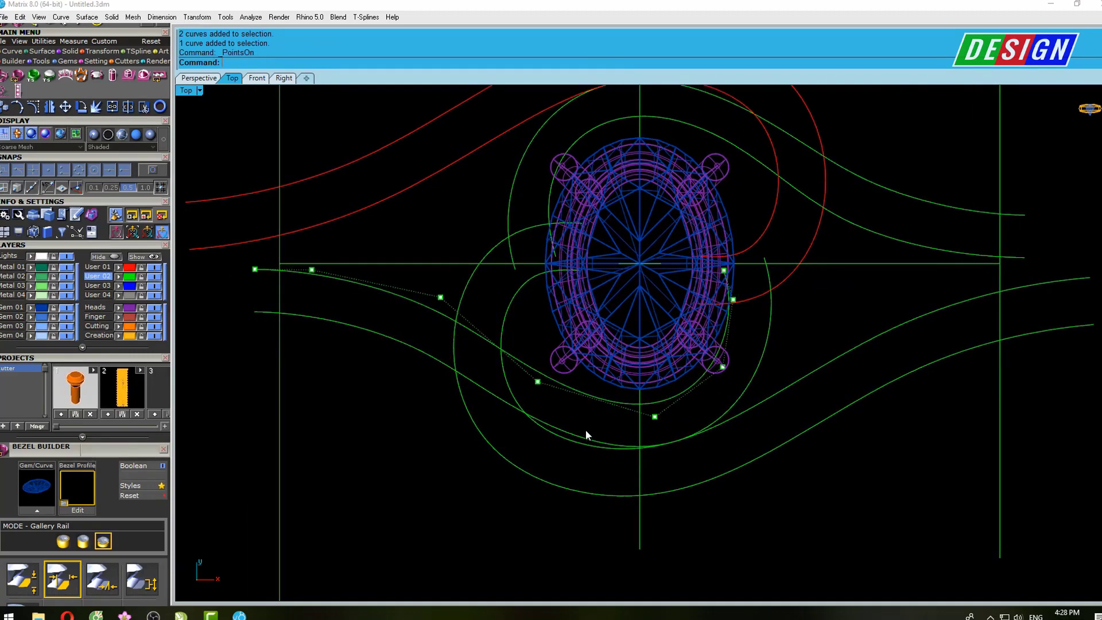
pyautogui.moveTo(658, 380); pyautogui.dragTo(653, 370)
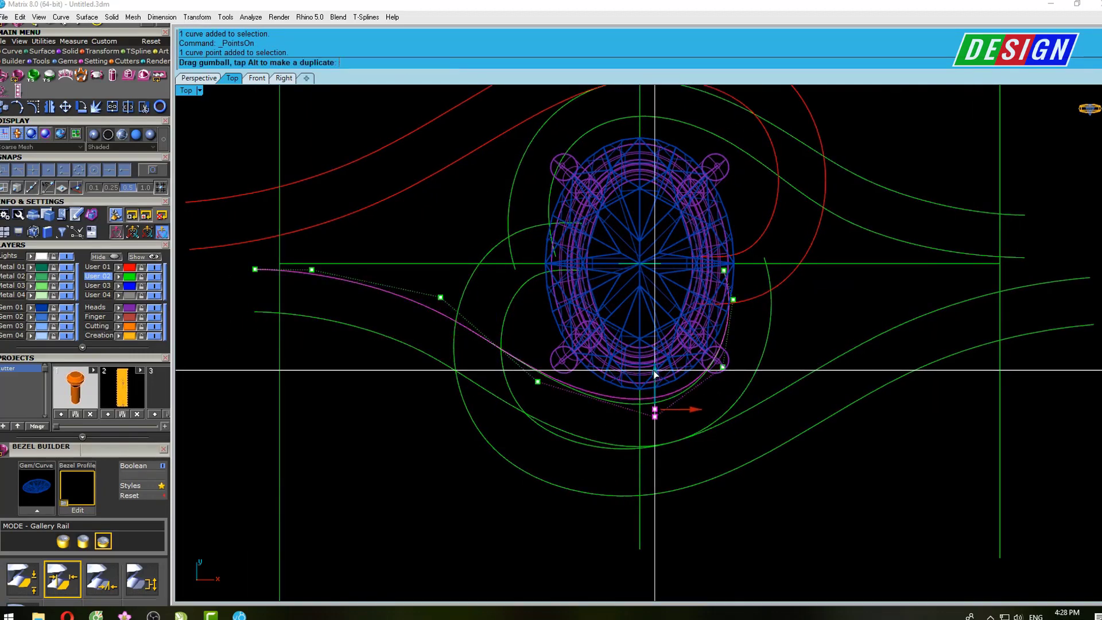
pyautogui.scroll(3, 690, 388)
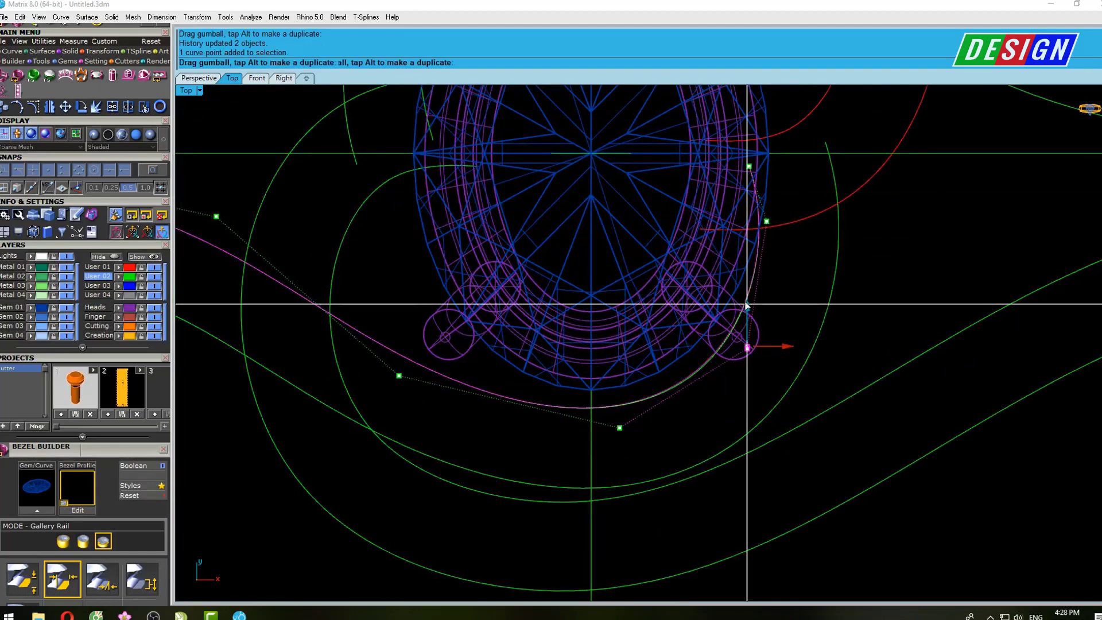
pyautogui.hotkey('ctrl', 'F4')
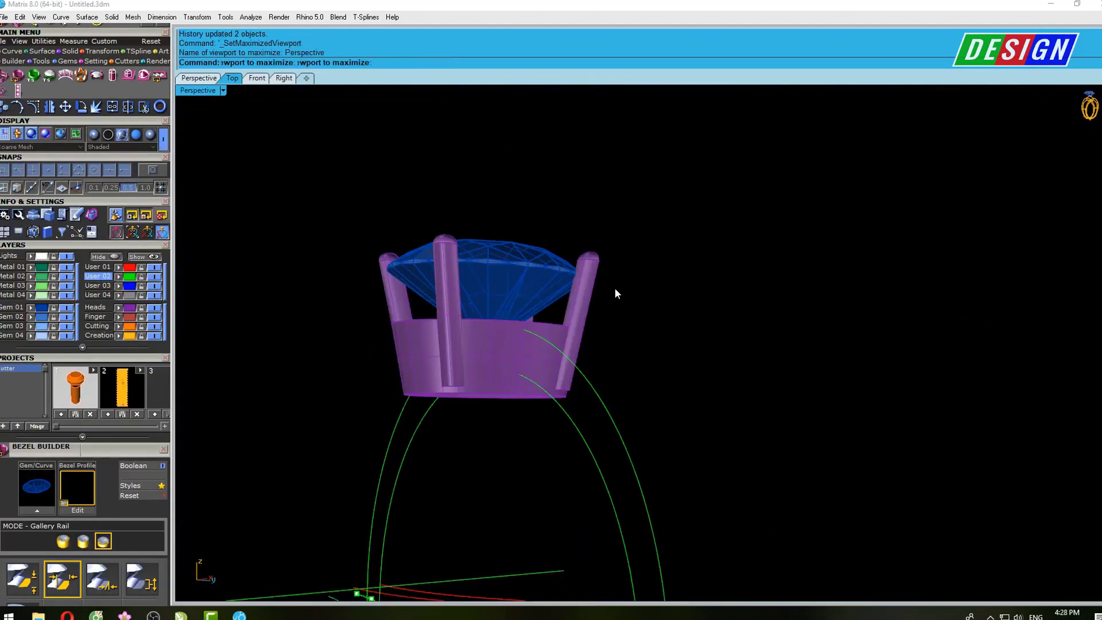
pyautogui.moveTo(614, 288)
pyautogui.mouseDown(button='right')
pyautogui.moveTo(561, 363)
pyautogui.moveTo(741, 423)
pyautogui.moveTo(686, 459)
pyautogui.mouseUp(button='right')
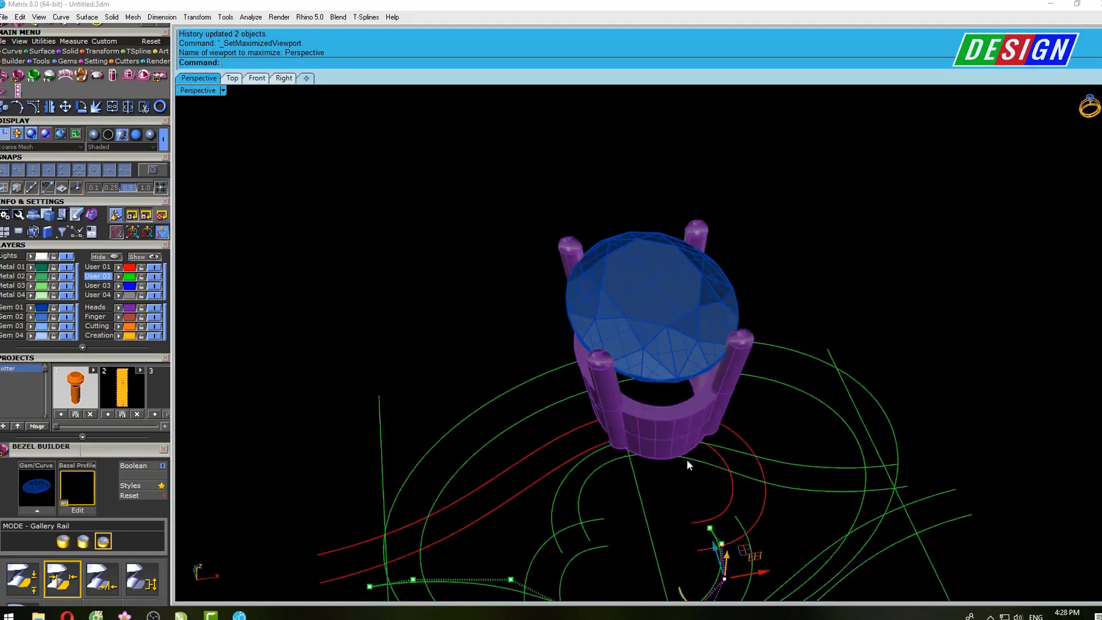
pyautogui.hotkey('ctrl', 'F1')
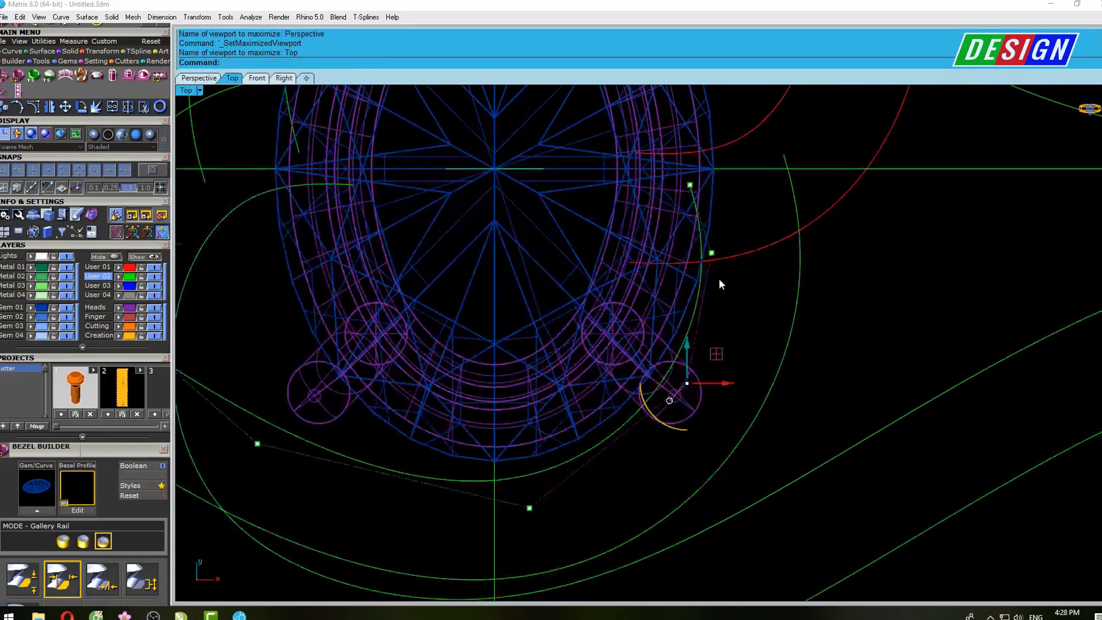
# Pull the lower-left curve's end point upward along the bezel, then clear the point selection
pyautogui.moveTo(746, 233); pyautogui.dragTo(743, 213)
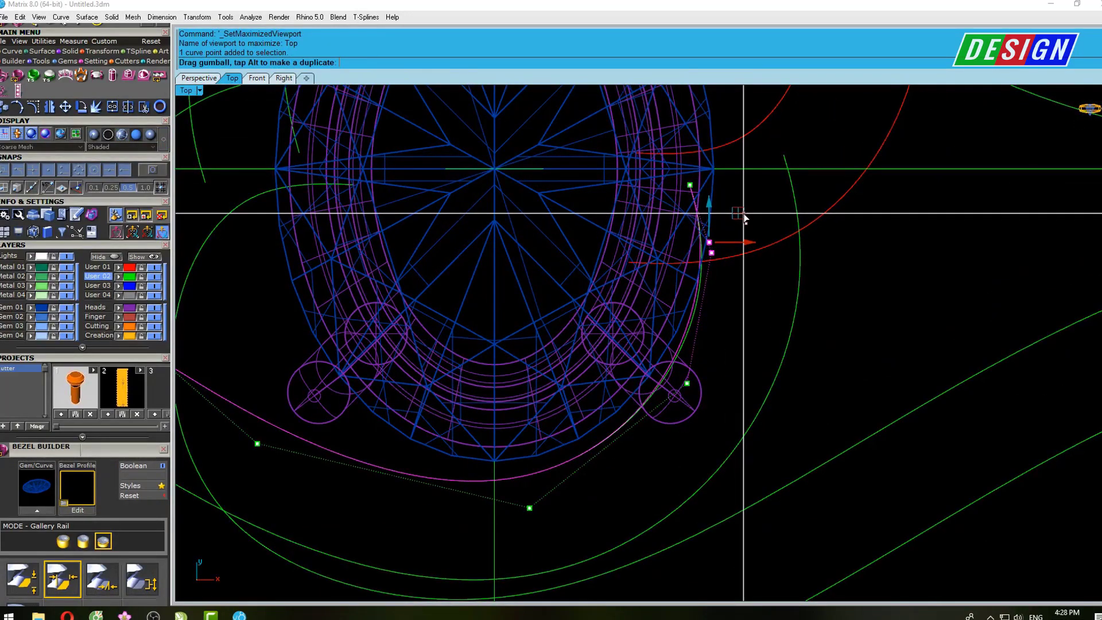
pyautogui.scroll(-3, 743, 212)
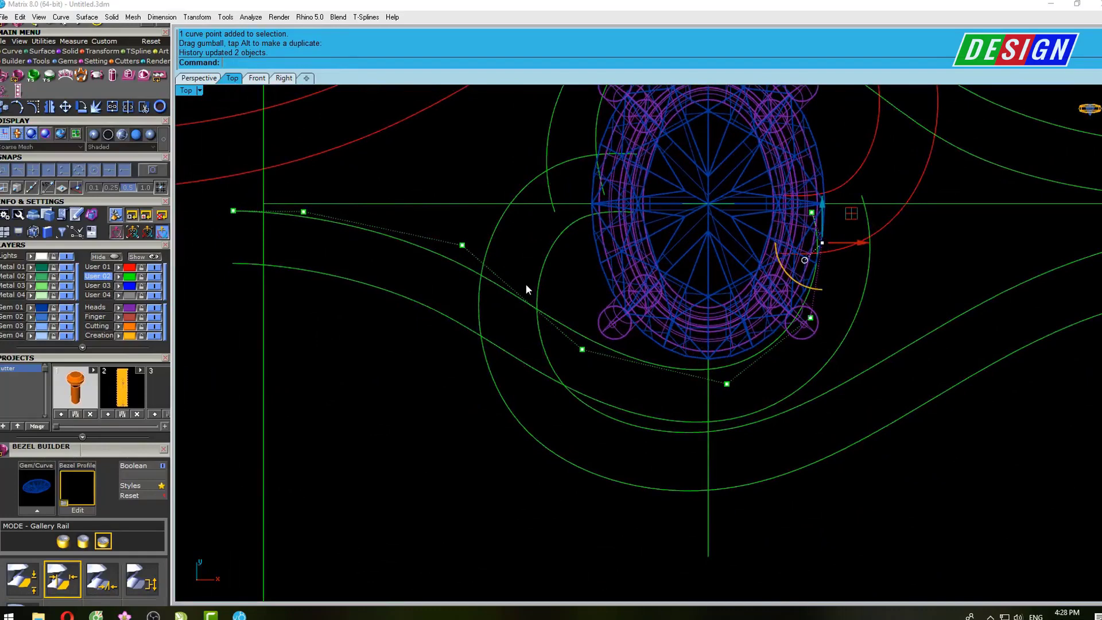
pyautogui.moveTo(582, 313); pyautogui.dragTo(582, 301)
pyautogui.scroll(1, 501, 325)
pyautogui.scroll(-3, 567, 314)
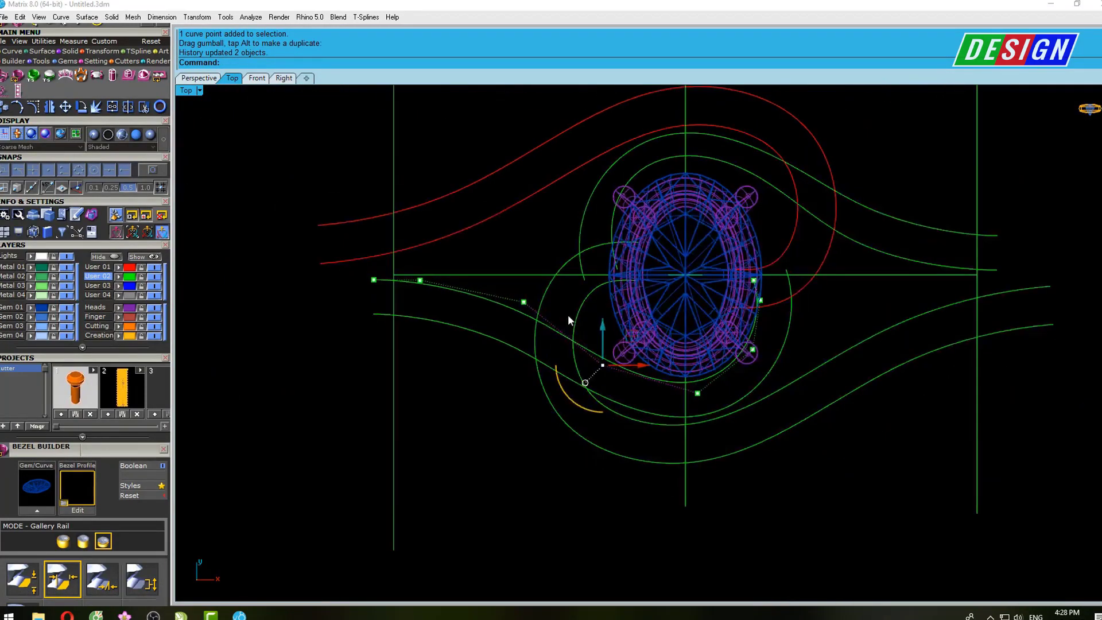
pyautogui.moveTo(631, 354); pyautogui.dragTo(600, 345, button='right')
pyautogui.press('Escape')
pyautogui.moveTo(634, 405); pyautogui.dragTo(602, 394, button='right')
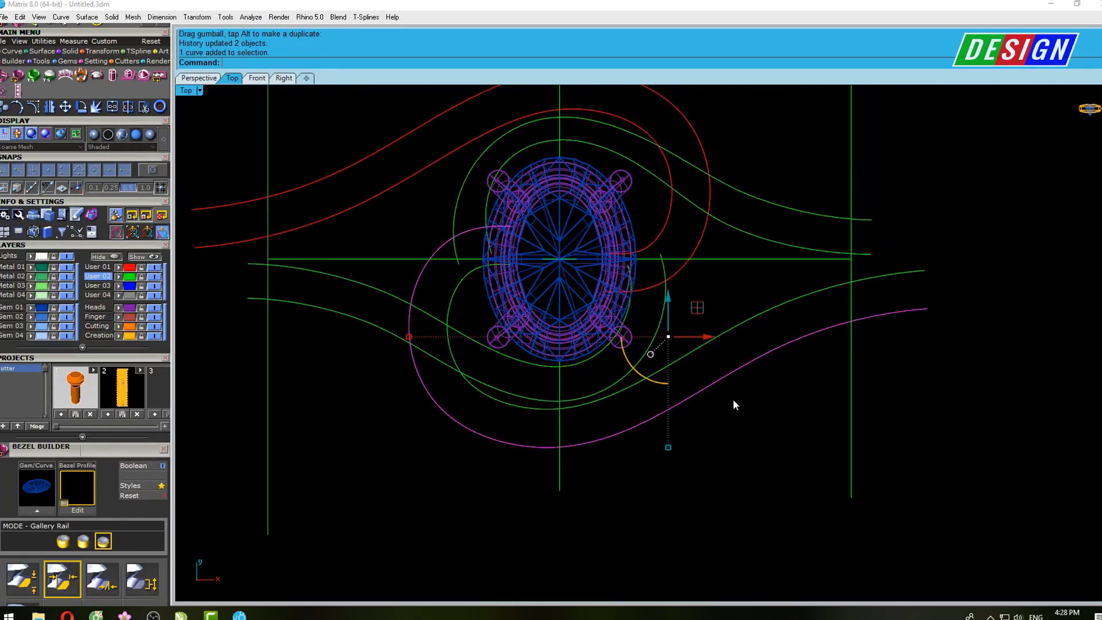
pyautogui.moveTo(734, 400); pyautogui.dragTo(704, 399, button='right')
pyautogui.press('F10')
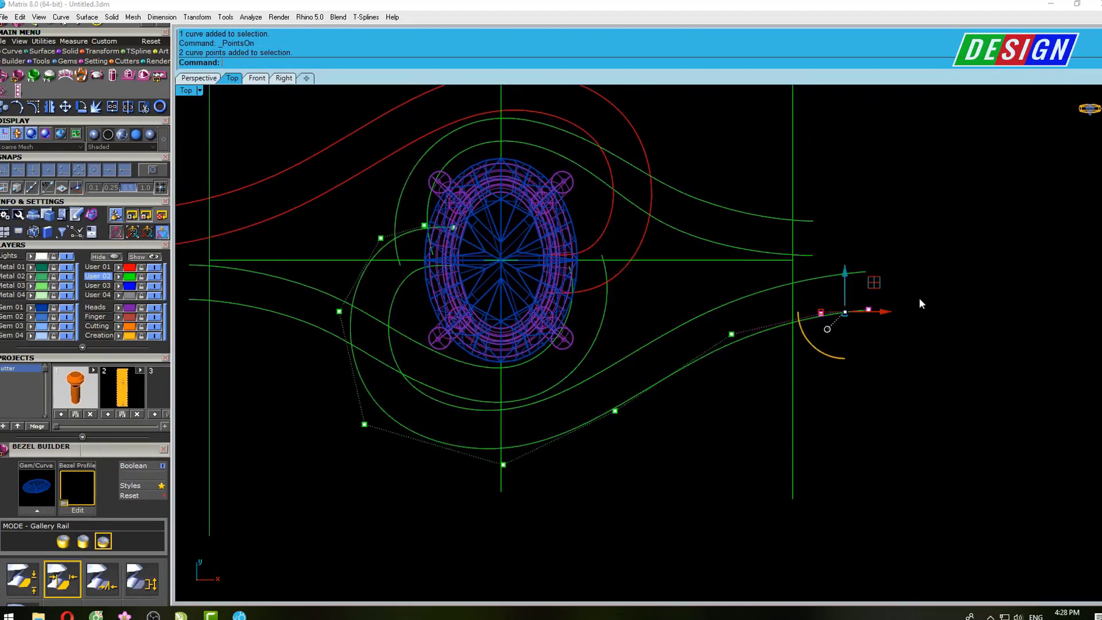
pyautogui.press('Escape')
pyautogui.moveTo(519, 242); pyautogui.dragTo(643, 310, button='right')
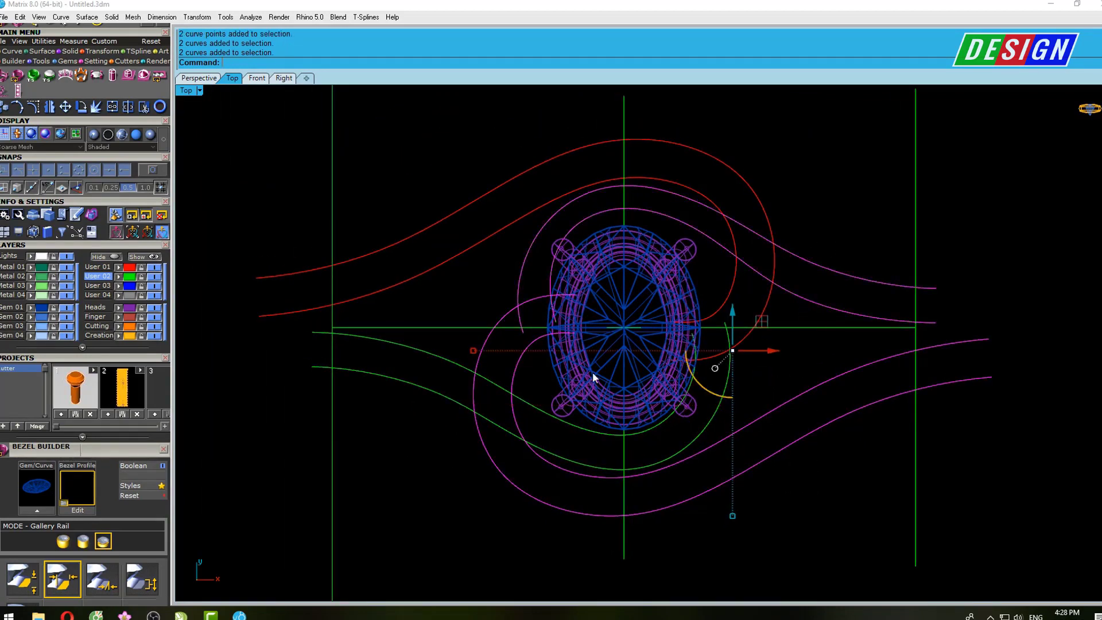
pyautogui.moveTo(592, 372)
pyautogui.mouseDown(button='right')
pyautogui.moveTo(646, 326)
pyautogui.moveTo(615, 323)
pyautogui.mouseUp(button='right')
# Delete the right-hand shank curves and rotate-copy the left pairs 180° about the origin
pyautogui.press('Return')
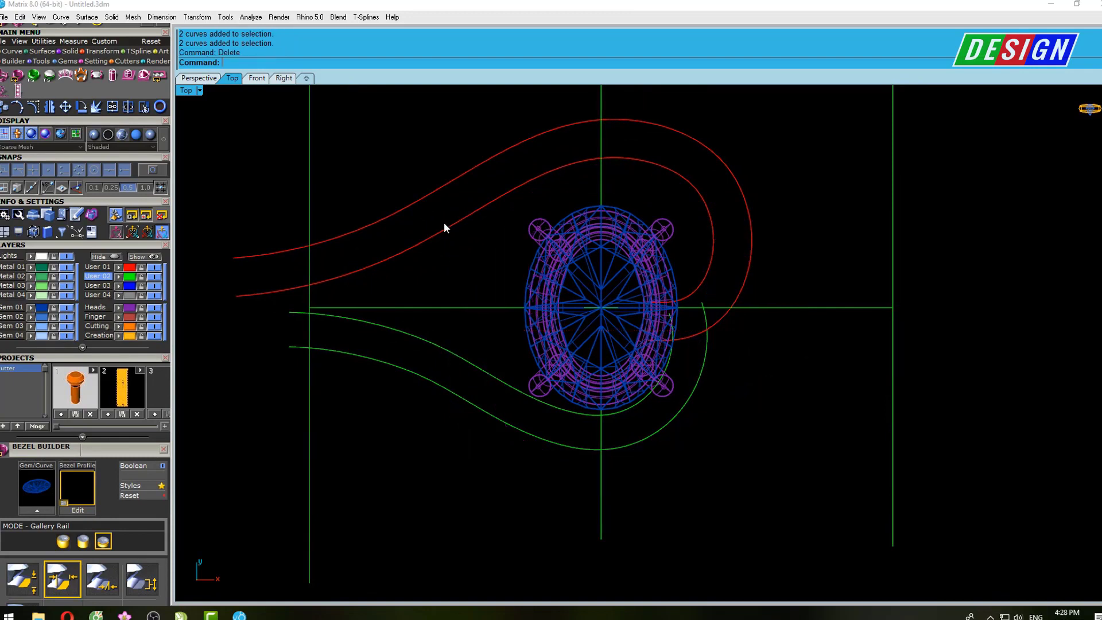
pyautogui.moveTo(589, 332); pyautogui.dragTo(529, 354, button='right')
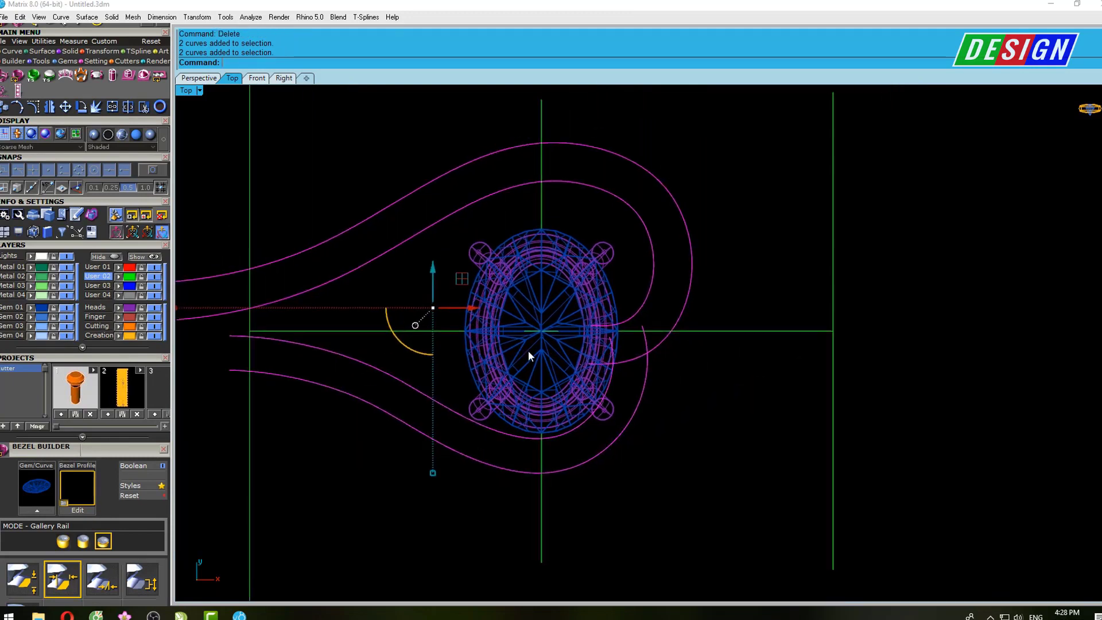
pyautogui.write('Ro')
pyautogui.press('Return')
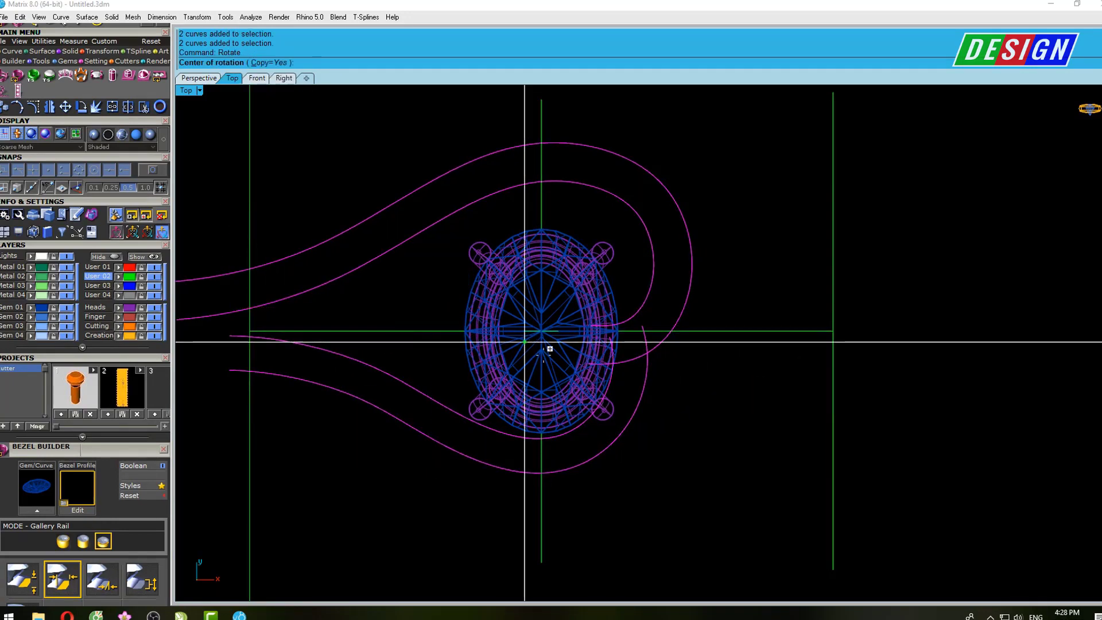
pyautogui.write('0')
pyautogui.press('Return')
pyautogui.moveTo(589, 352); pyautogui.dragTo(569, 347, button='right')
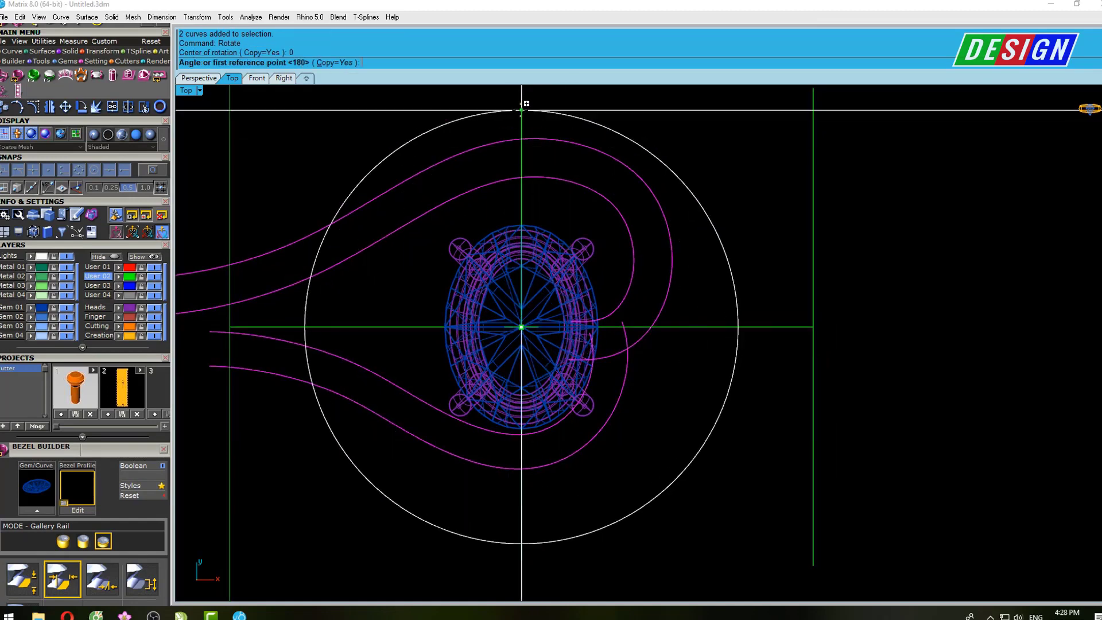
pyautogui.click(521, 110)
pyautogui.click(511, 447)
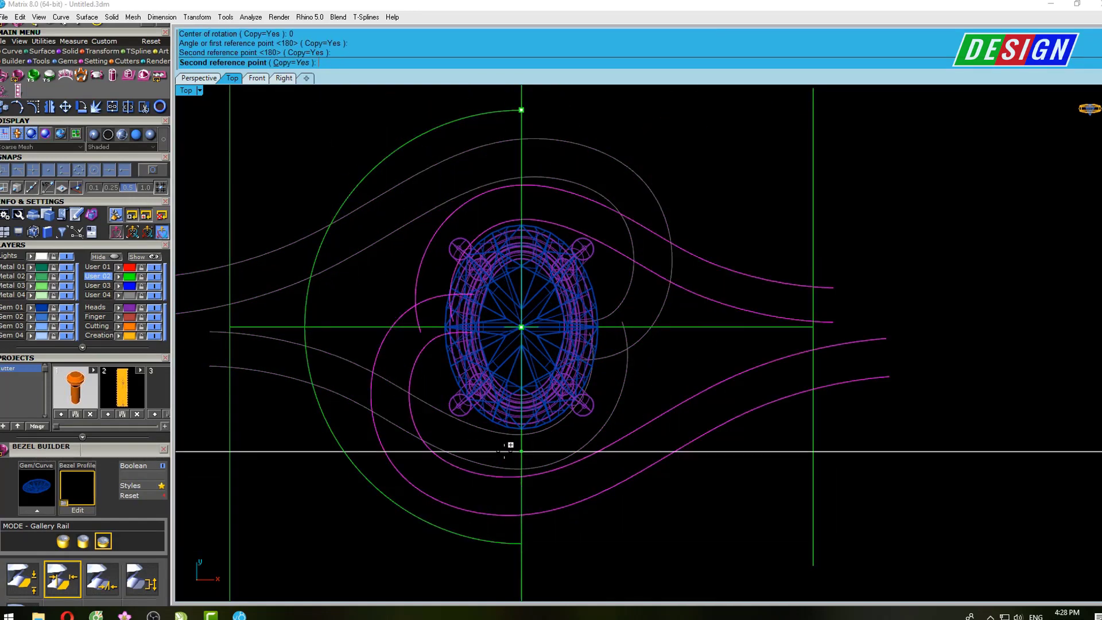
pyautogui.press('Return')
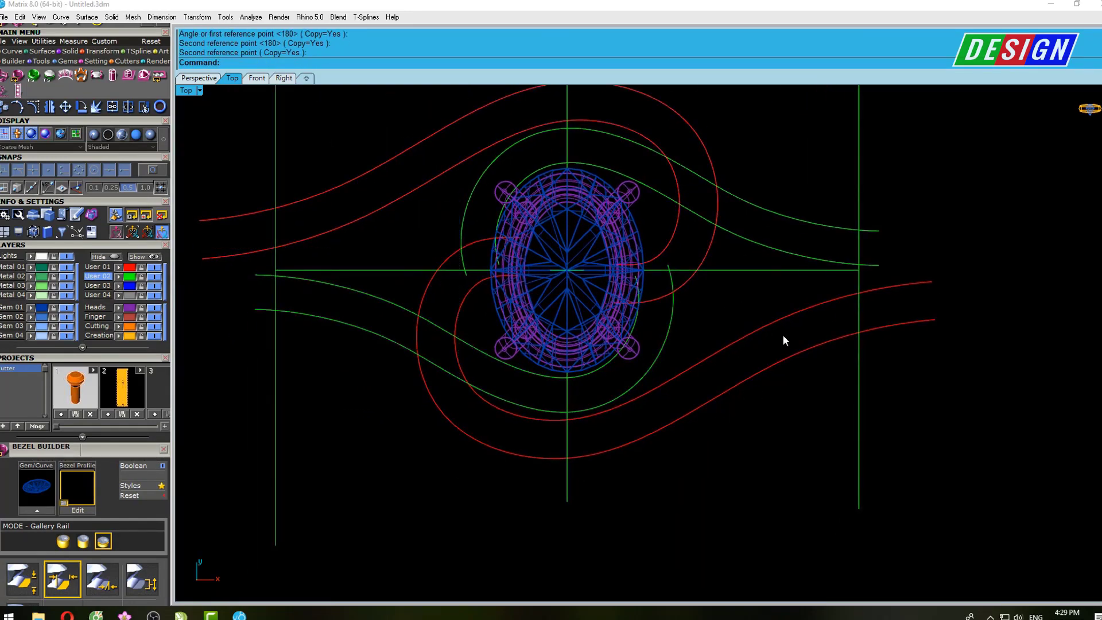
pyautogui.scroll(-2, 739, 307)
pyautogui.scroll(2, 633, 292)
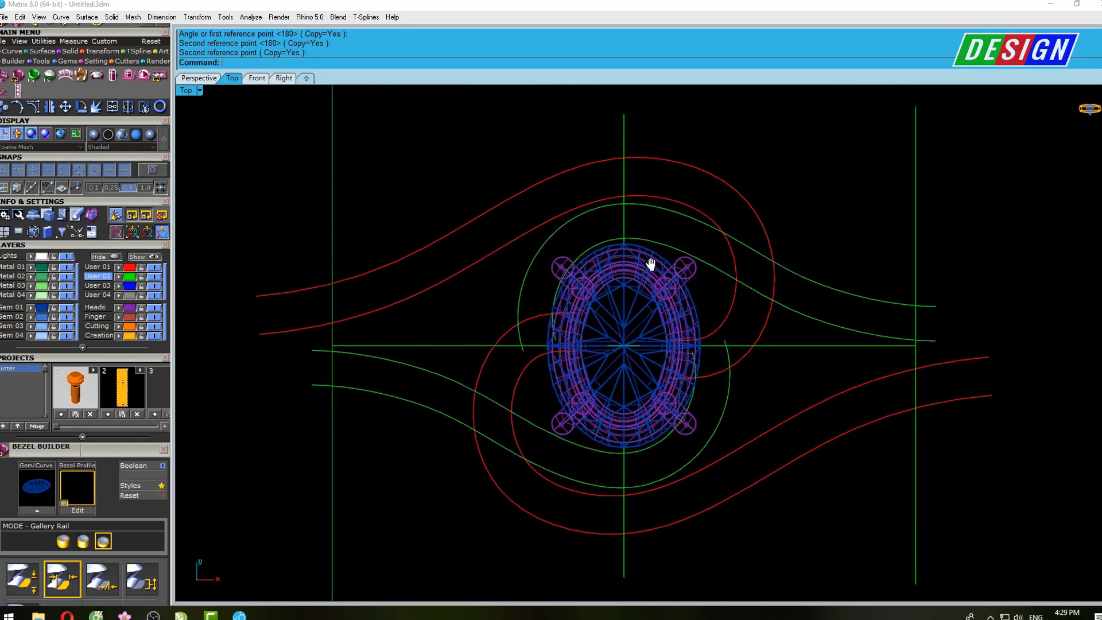
# Select the upper red shank curve and show its control points
pyautogui.click(500, 256)
pyautogui.click(481, 222)
pyautogui.scroll(3, 481, 220)
pyautogui.scroll(-3, 567, 233)
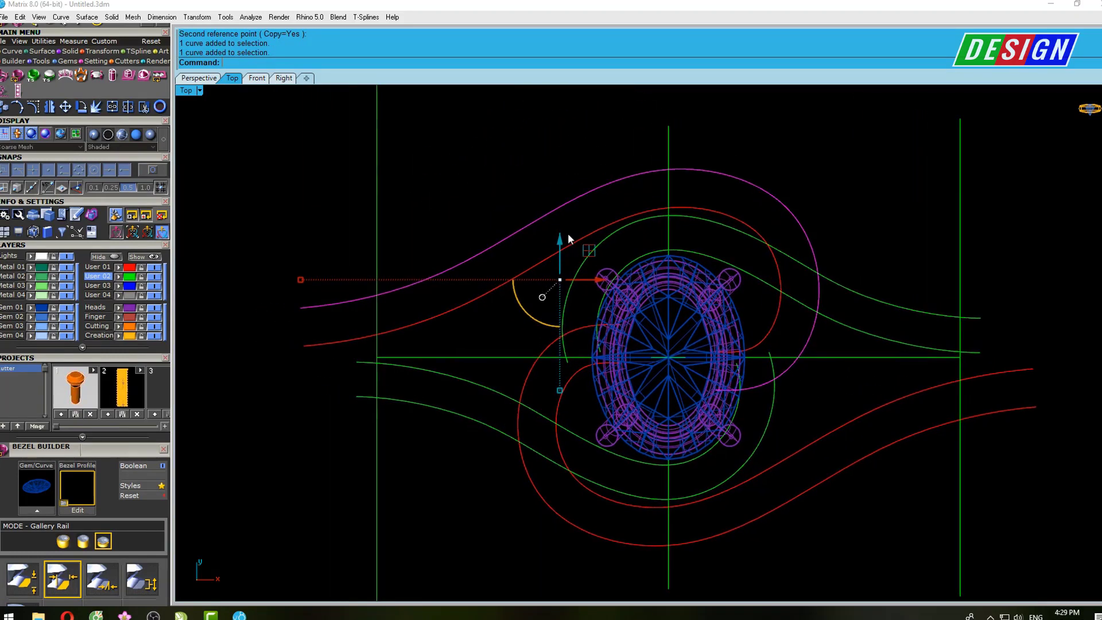
pyautogui.press('F10')
pyautogui.scroll(2, 290, 331)
# Lower the two control points at the curve's left end into place
pyautogui.moveTo(279, 328); pyautogui.dragTo(450, 240)
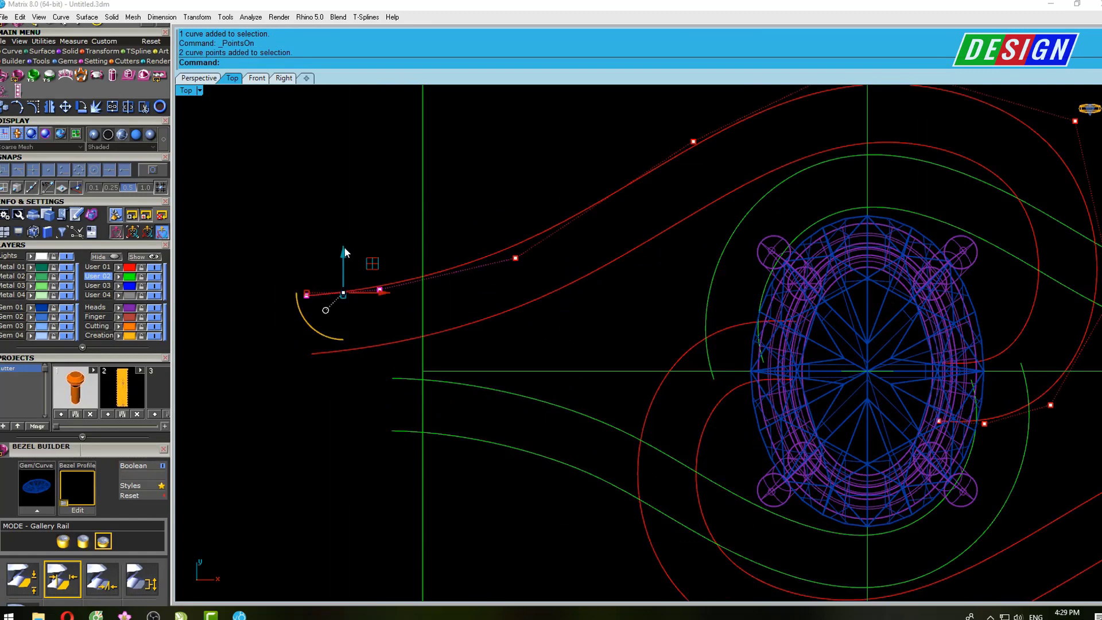
pyautogui.moveTo(341, 251); pyautogui.dragTo(342, 256)
pyautogui.moveTo(663, 245); pyautogui.dragTo(601, 300, button='right')
pyautogui.scroll(-2, 600, 300)
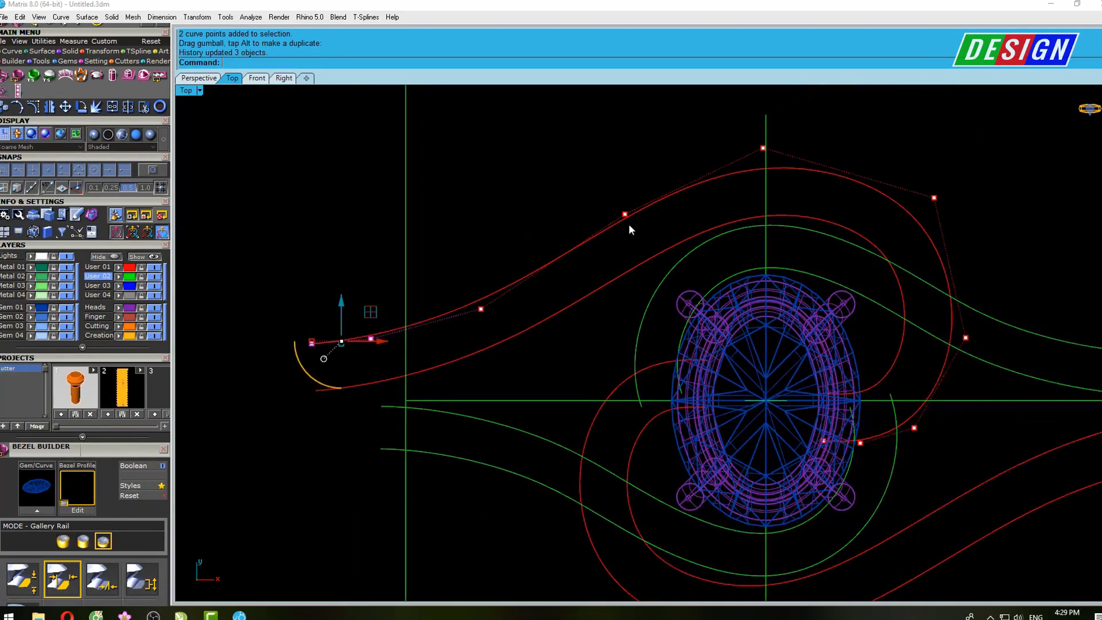
# Nudge a top control point down and pull the hook's point up-left
pyautogui.click(625, 215)
pyautogui.moveTo(627, 177); pyautogui.dragTo(627, 183)
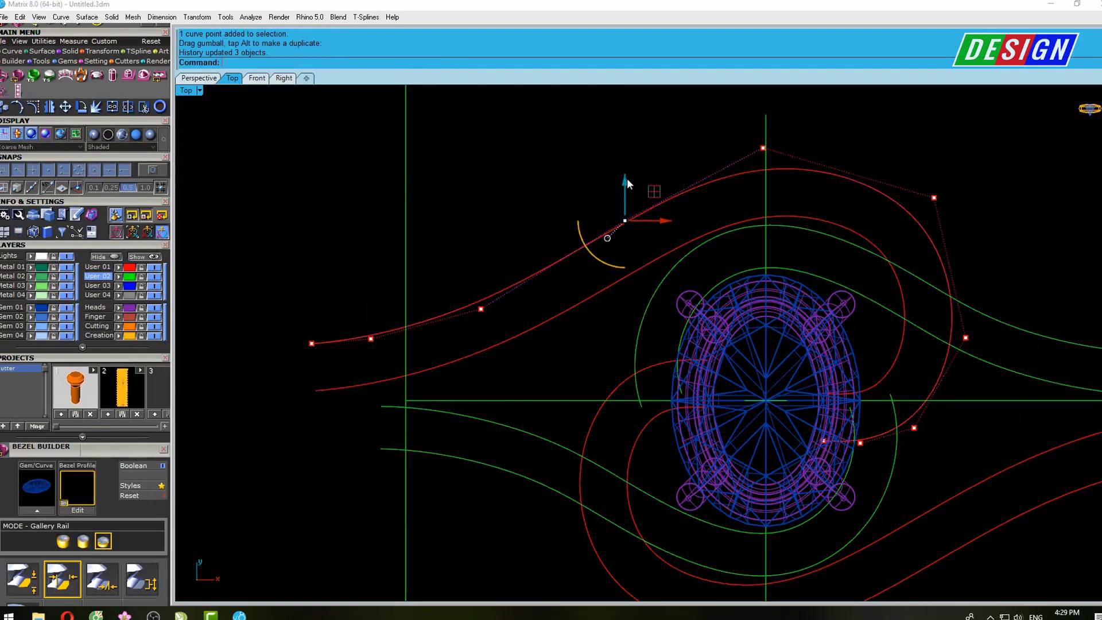
pyautogui.moveTo(754, 207); pyautogui.dragTo(675, 235, button='right')
pyautogui.click(855, 222)
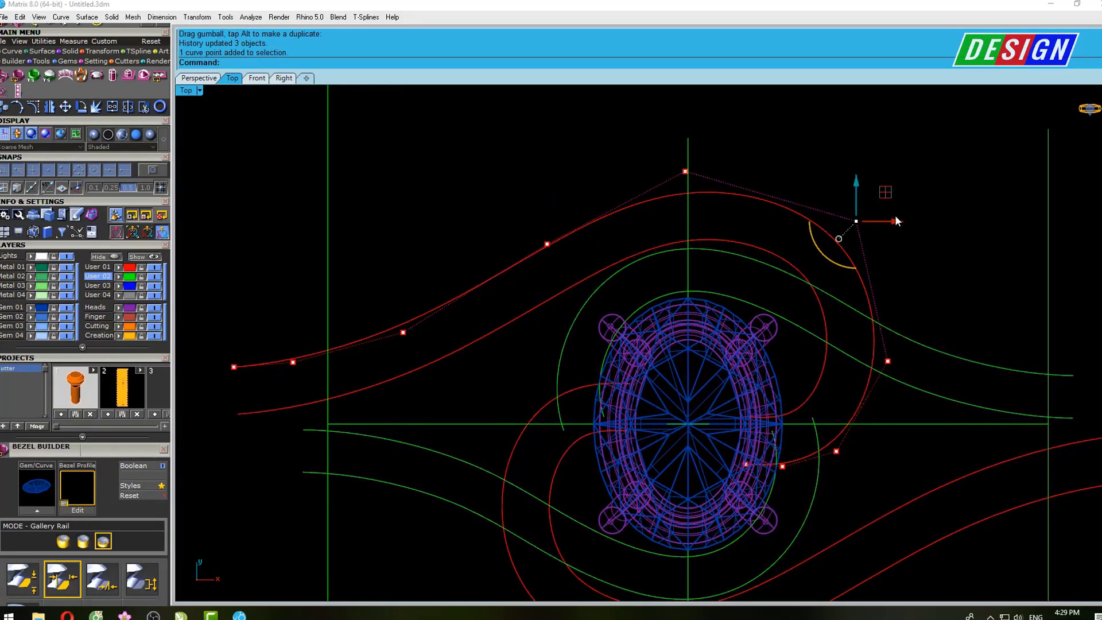
pyautogui.moveTo(887, 195); pyautogui.dragTo(865, 172, button='right')
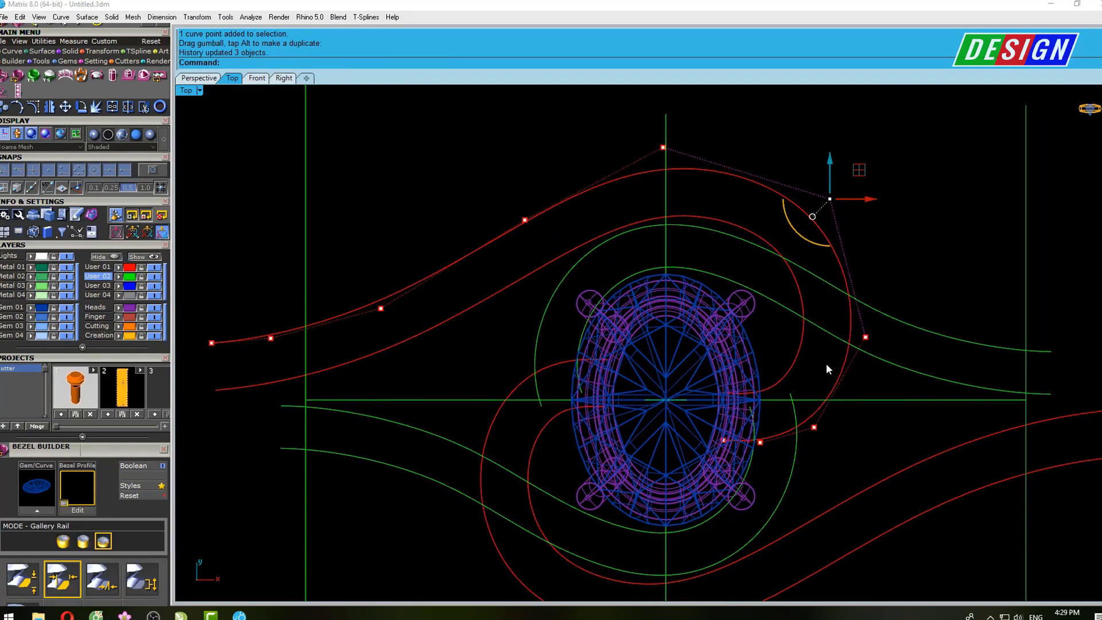
pyautogui.click(866, 337)
pyautogui.moveTo(900, 307); pyautogui.dragTo(897, 299)
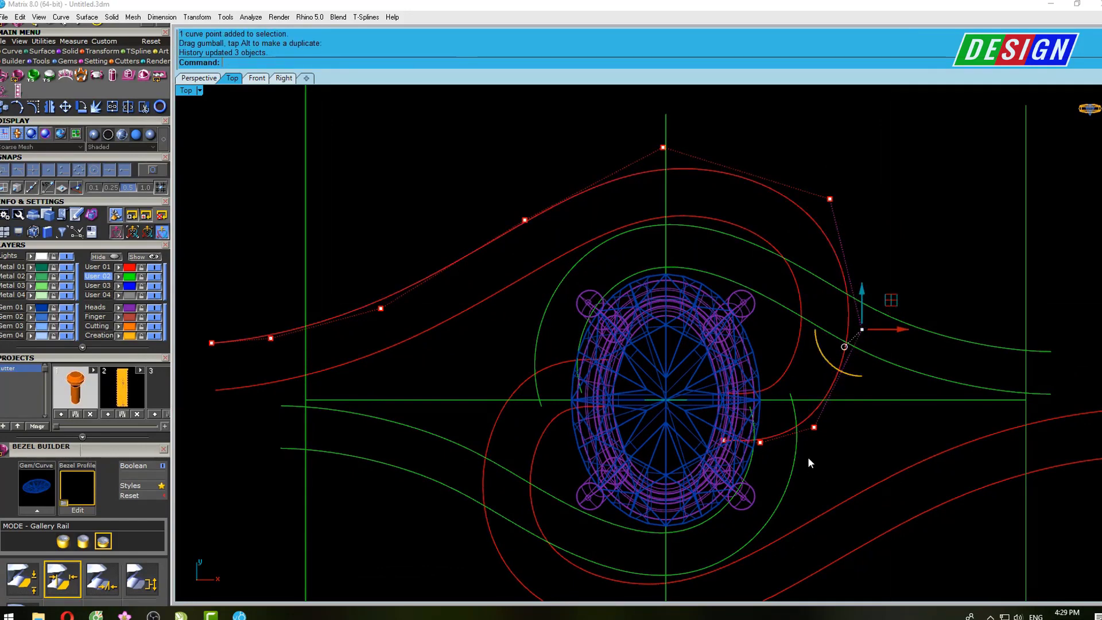
# Move the control points near the bezel up to reshape the curve end
pyautogui.click(814, 427)
pyautogui.scroll(3, 842, 409)
pyautogui.moveTo(832, 400); pyautogui.dragTo(830, 384)
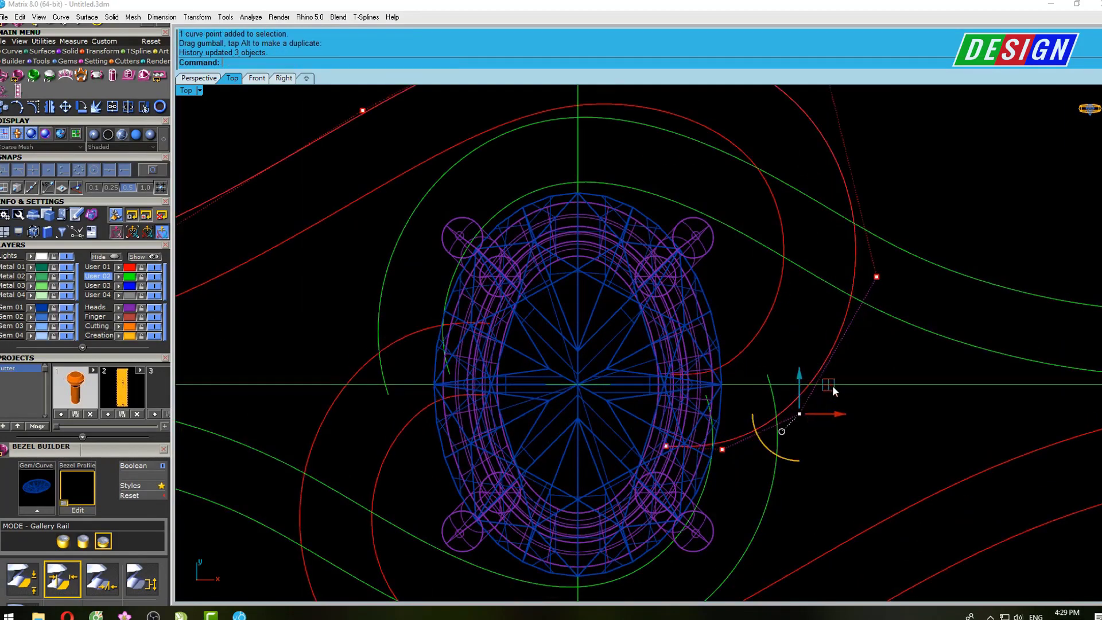
pyautogui.click(722, 449)
pyautogui.scroll(3, 735, 462)
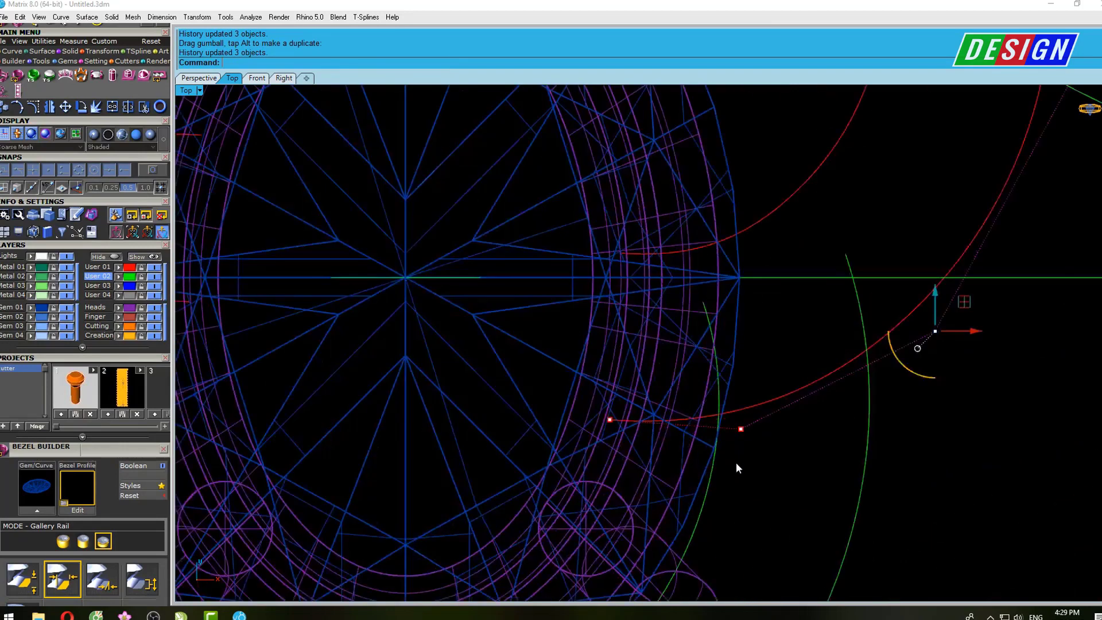
pyautogui.moveTo(779, 400); pyautogui.dragTo(775, 393)
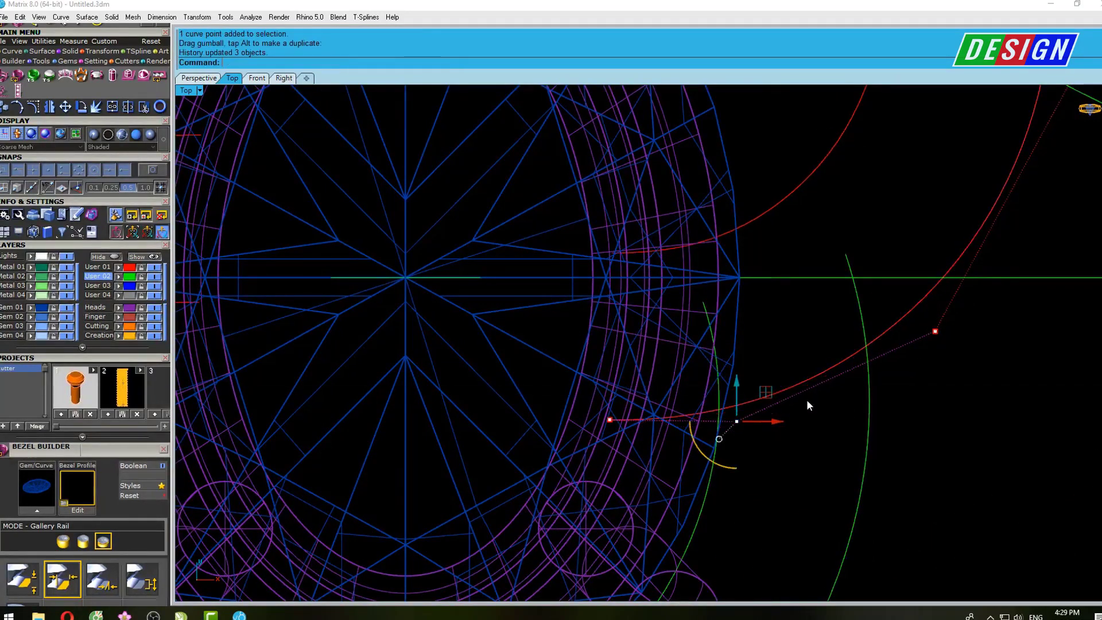
pyautogui.click(935, 331)
pyautogui.moveTo(965, 303); pyautogui.dragTo(970, 291)
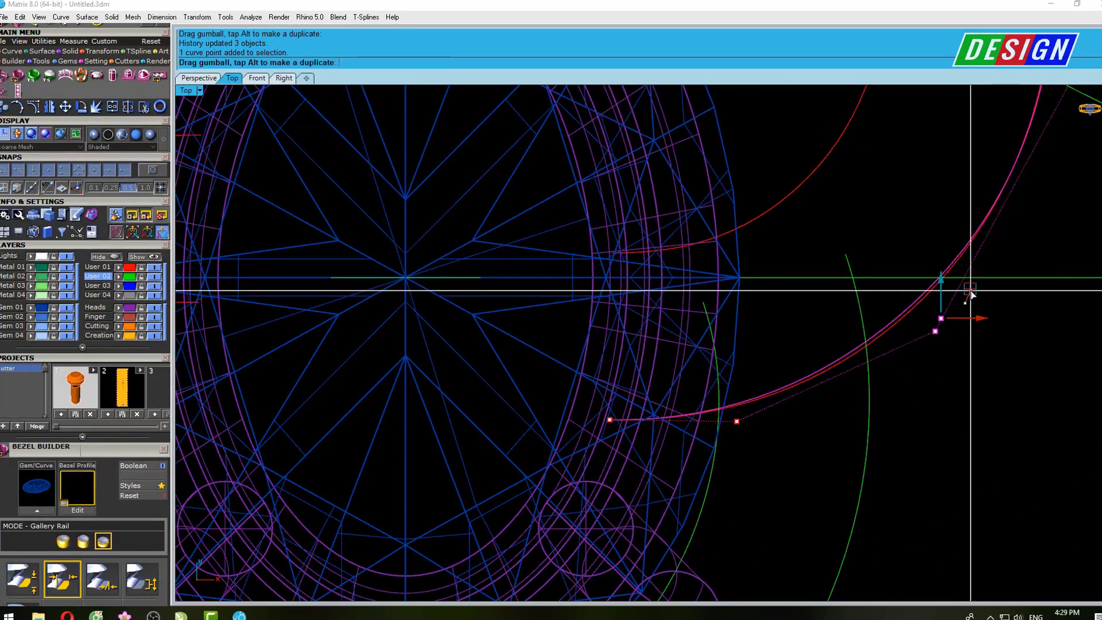
# Refine the lower and upper-right control points to smooth the curve
pyautogui.click(736, 421)
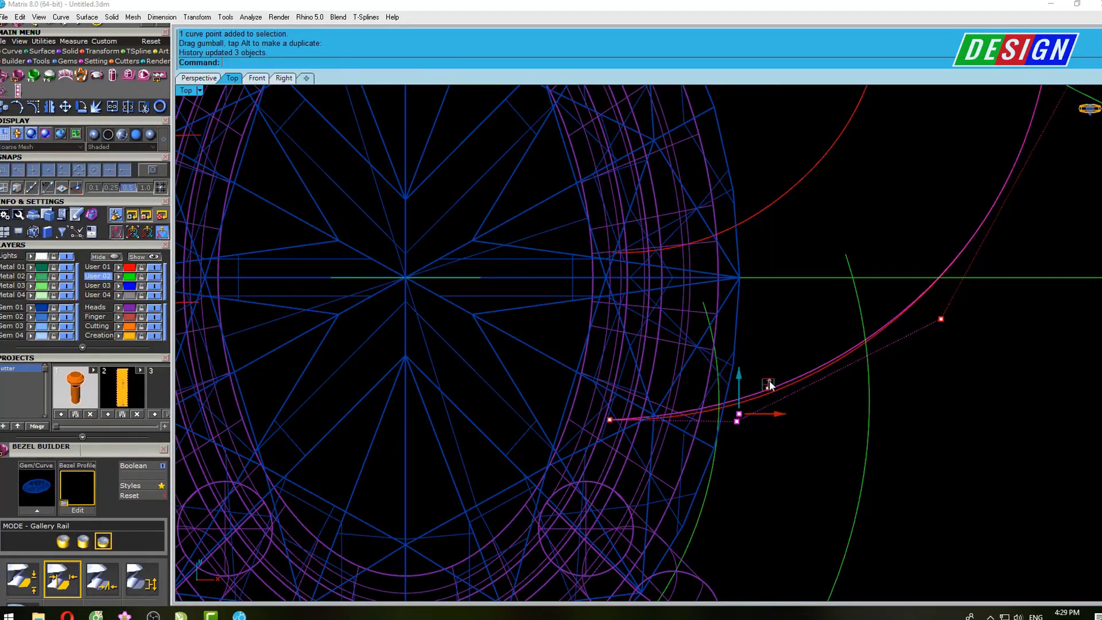
pyautogui.scroll(-3, 769, 380)
pyautogui.scroll(1, 800, 340)
pyautogui.moveTo(917, 244); pyautogui.dragTo(915, 236)
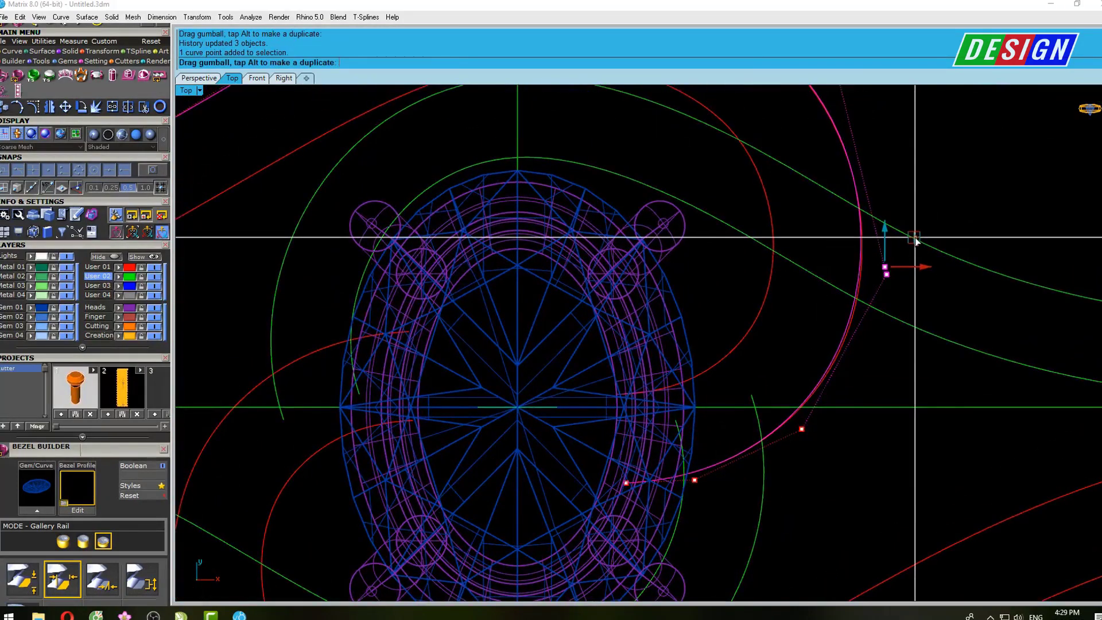
pyautogui.scroll(-4, 915, 236)
pyautogui.moveTo(857, 170); pyautogui.dragTo(858, 215, button='right')
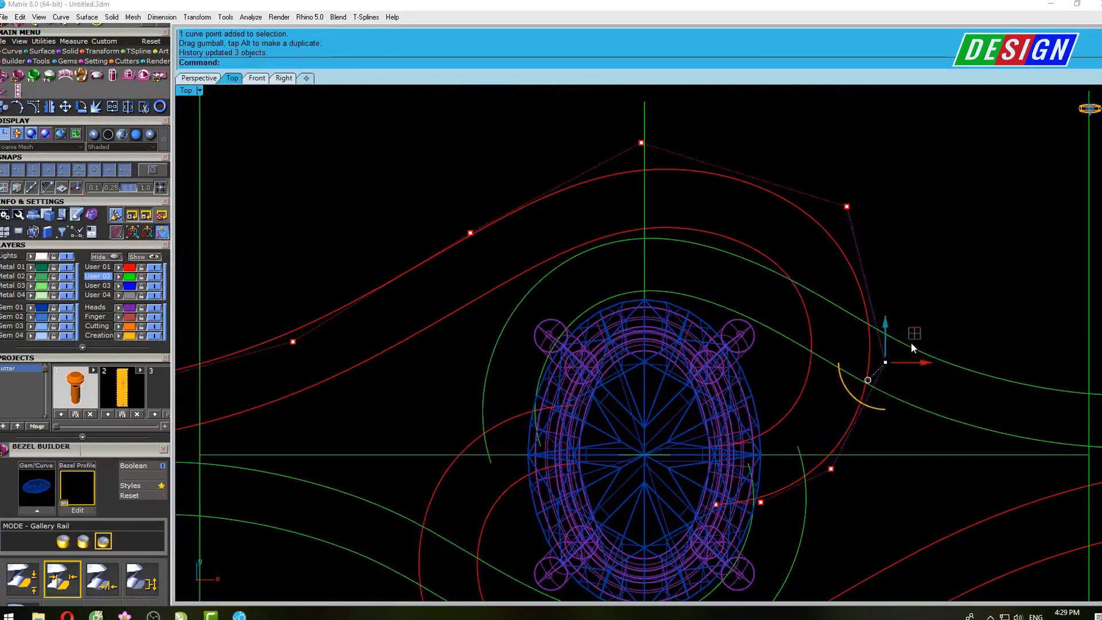
pyautogui.moveTo(913, 328); pyautogui.dragTo(909, 324)
pyautogui.click(847, 207)
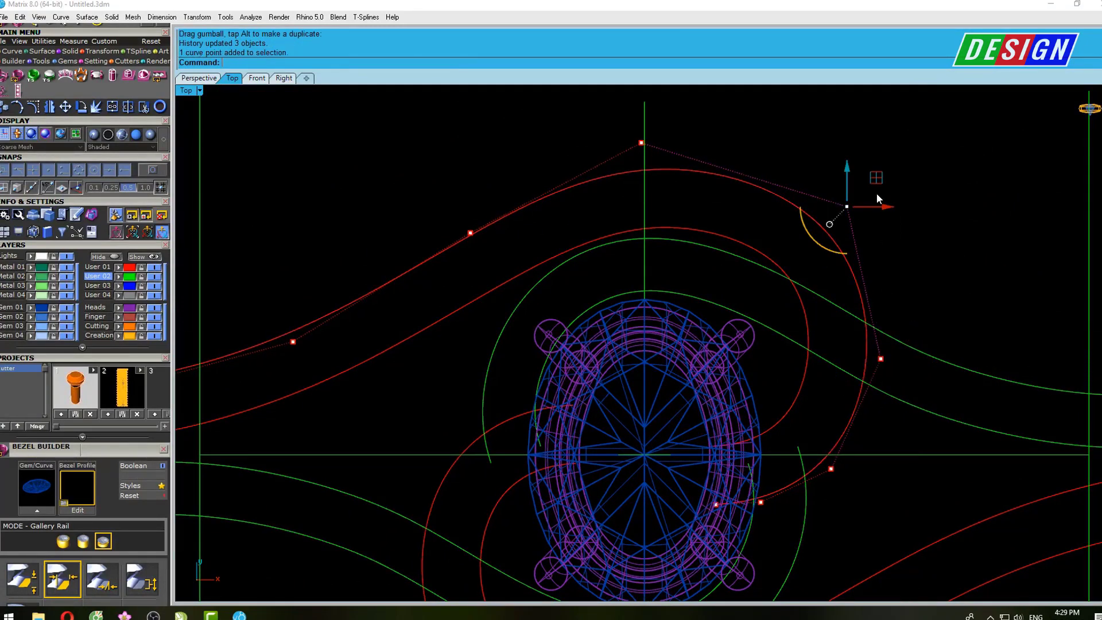
pyautogui.moveTo(879, 178); pyautogui.dragTo(873, 177)
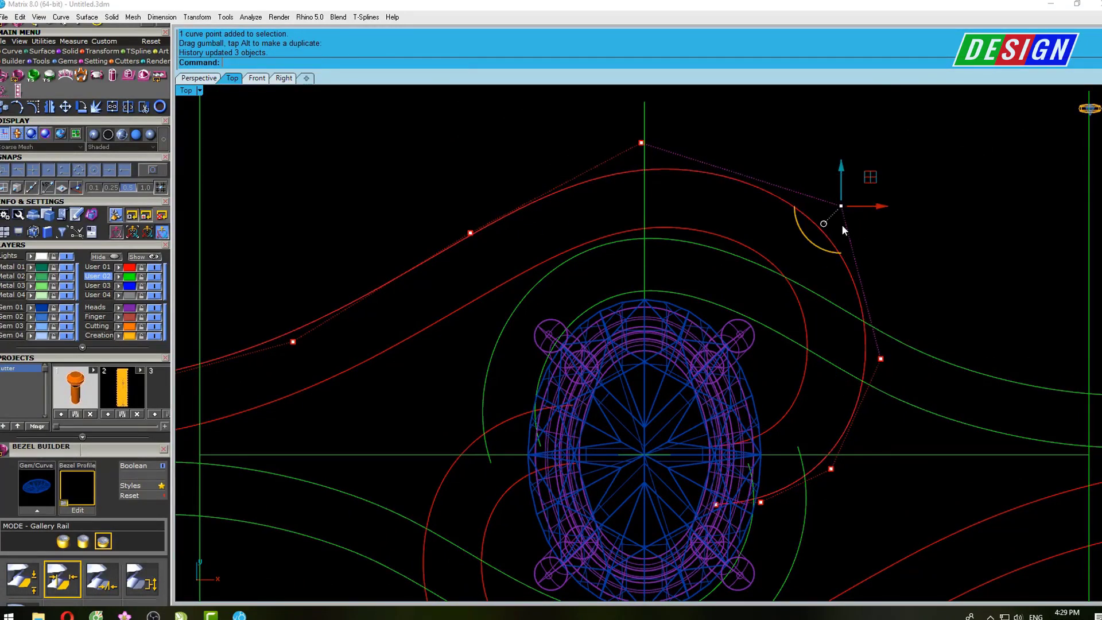
# Fine-tune the lower control point beside the bezel
pyautogui.moveTo(841, 224); pyautogui.dragTo(821, 197, button='right')
pyautogui.click(809, 440)
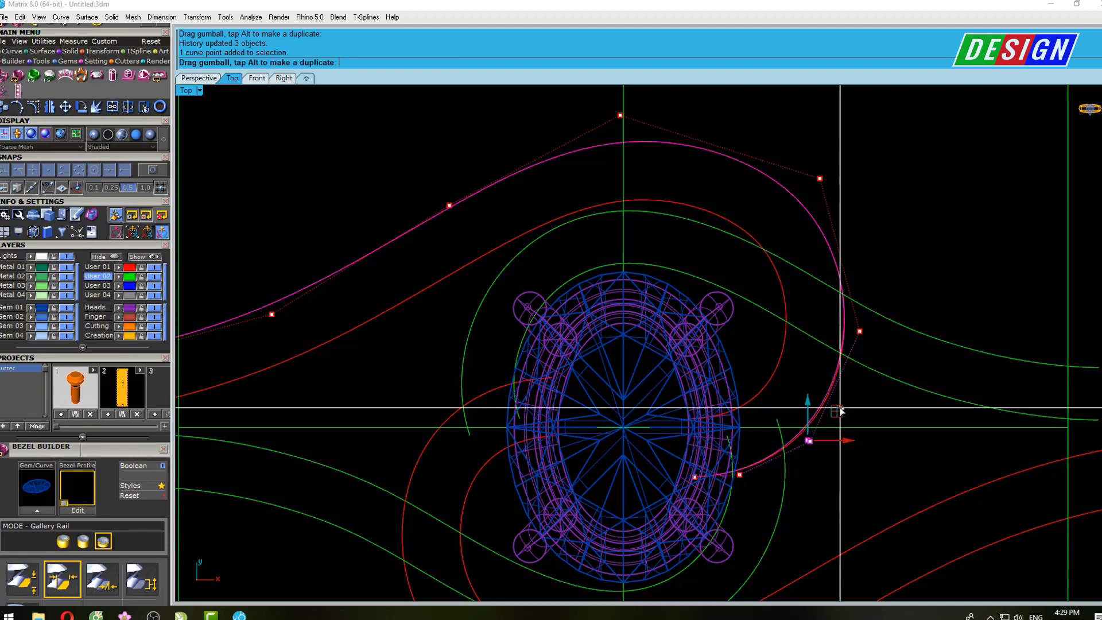
pyautogui.moveTo(837, 409); pyautogui.dragTo(839, 408)
pyautogui.scroll(-2, 838, 345)
pyautogui.scroll(-2, 835, 316)
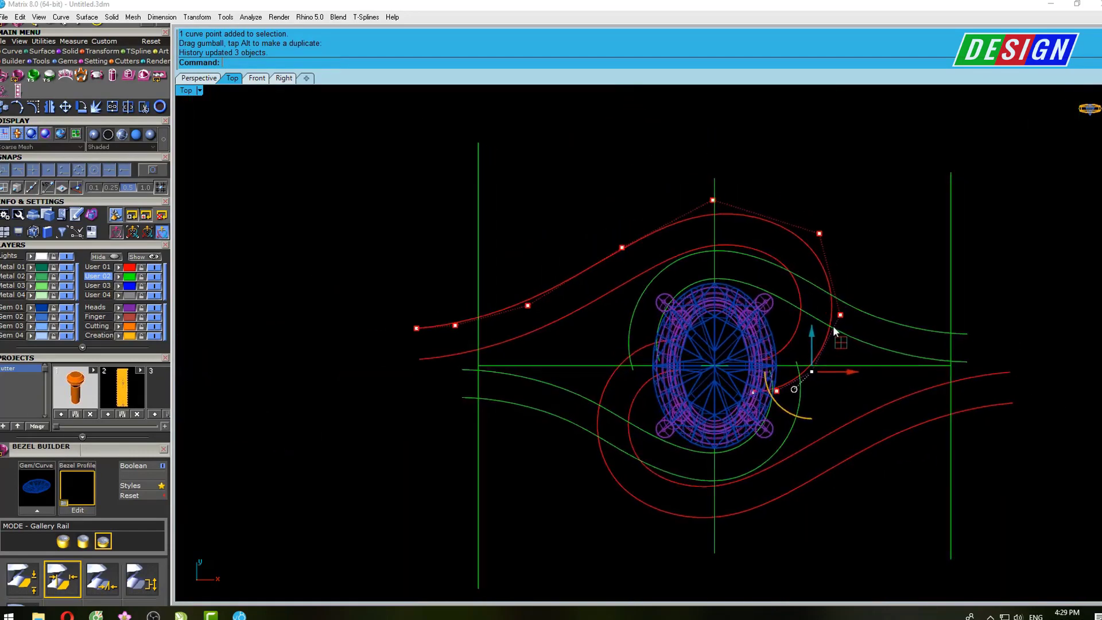
pyautogui.scroll(-1, 832, 325)
pyautogui.scroll(4, 818, 328)
pyautogui.moveTo(798, 358); pyautogui.dragTo(803, 359)
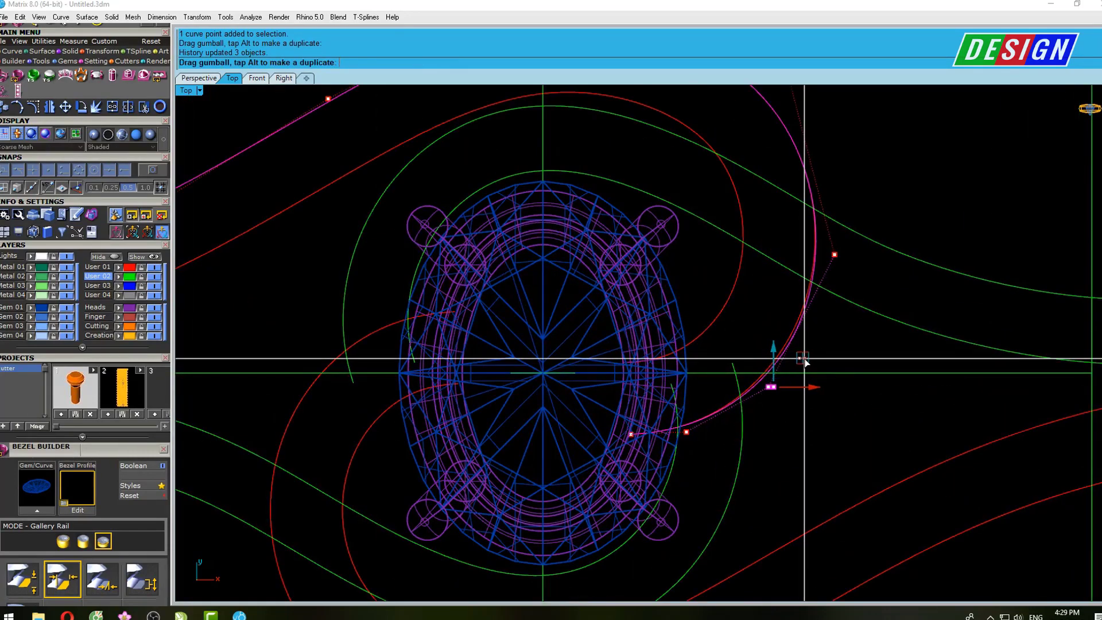
# Adjust the control point right of the bezel and recentre the curves
pyautogui.click(834, 255)
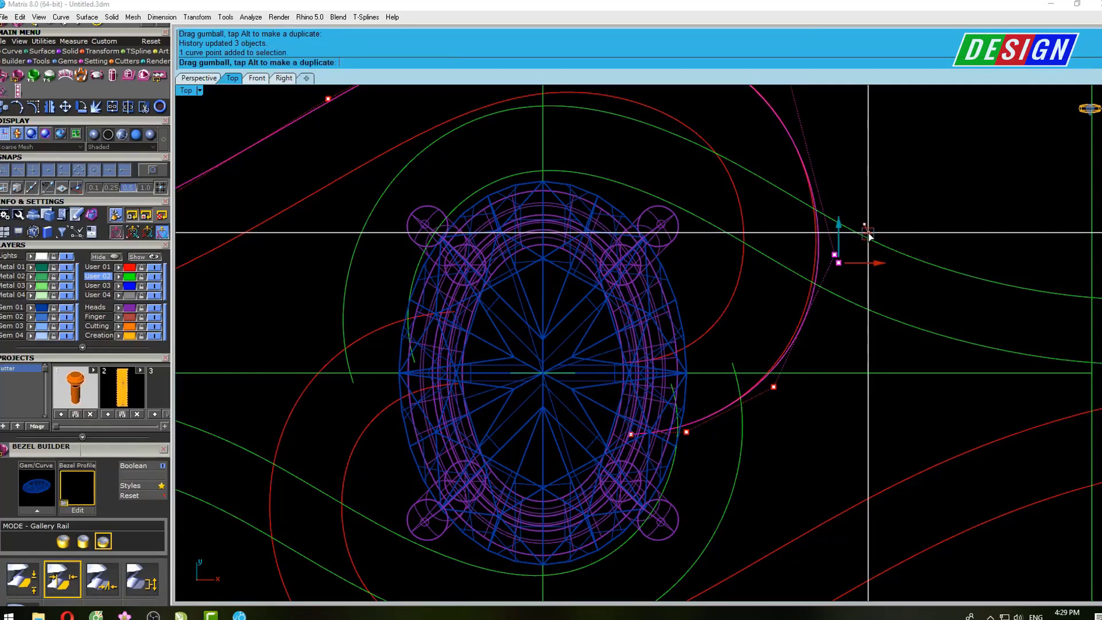
pyautogui.moveTo(868, 230); pyautogui.dragTo(861, 242)
pyautogui.scroll(-3, 861, 242)
pyautogui.scroll(1, 779, 383)
pyautogui.scroll(-1, 779, 384)
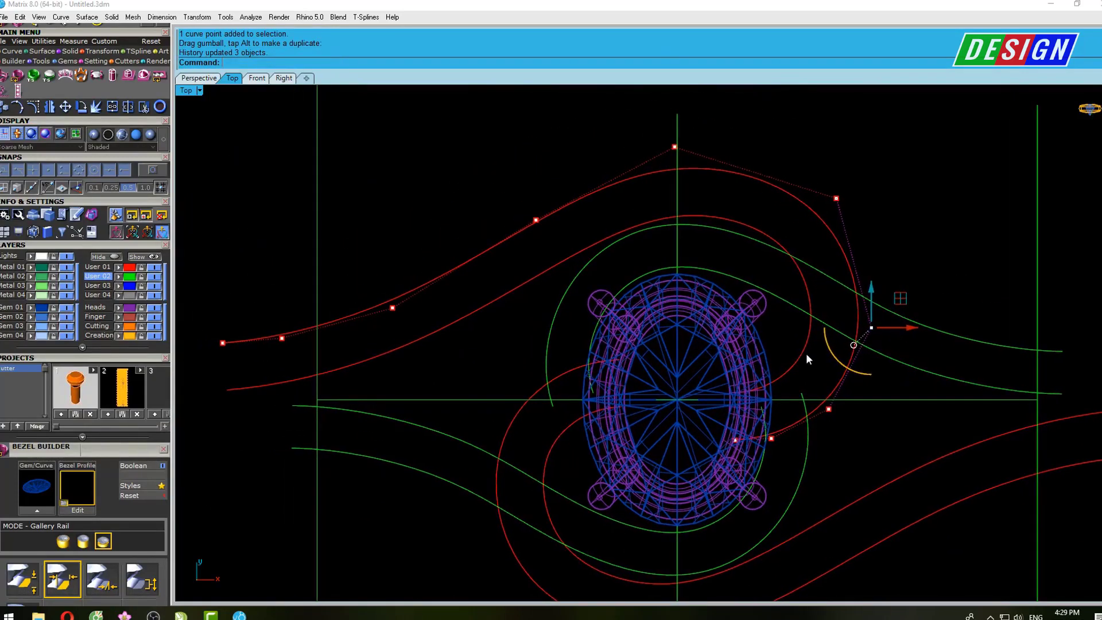
pyautogui.scroll(-2, 740, 277)
pyautogui.scroll(-1, 740, 277)
pyautogui.moveTo(718, 277); pyautogui.dragTo(725, 289, button='right')
# Select the lower-left green shank curve and start an Offset at 1.35 distance
pyautogui.press('Escape')
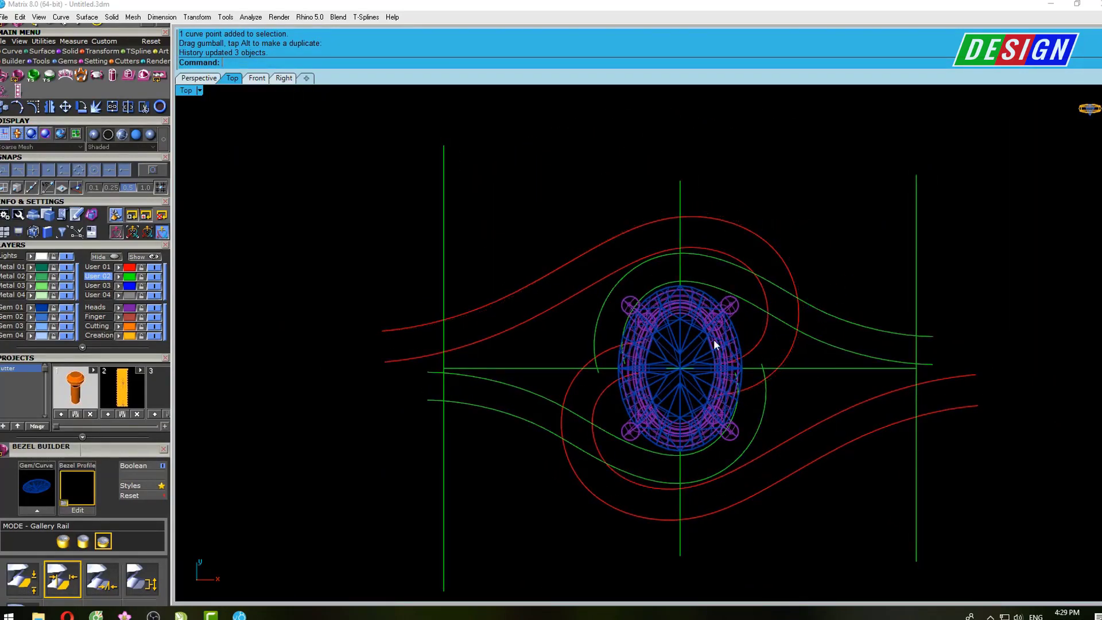
pyautogui.moveTo(714, 339)
pyautogui.mouseDown(button='right')
pyautogui.moveTo(657, 317)
pyautogui.moveTo(674, 329)
pyautogui.mouseUp(button='right')
pyautogui.scroll(-3, 656, 312)
pyautogui.scroll(2, 544, 344)
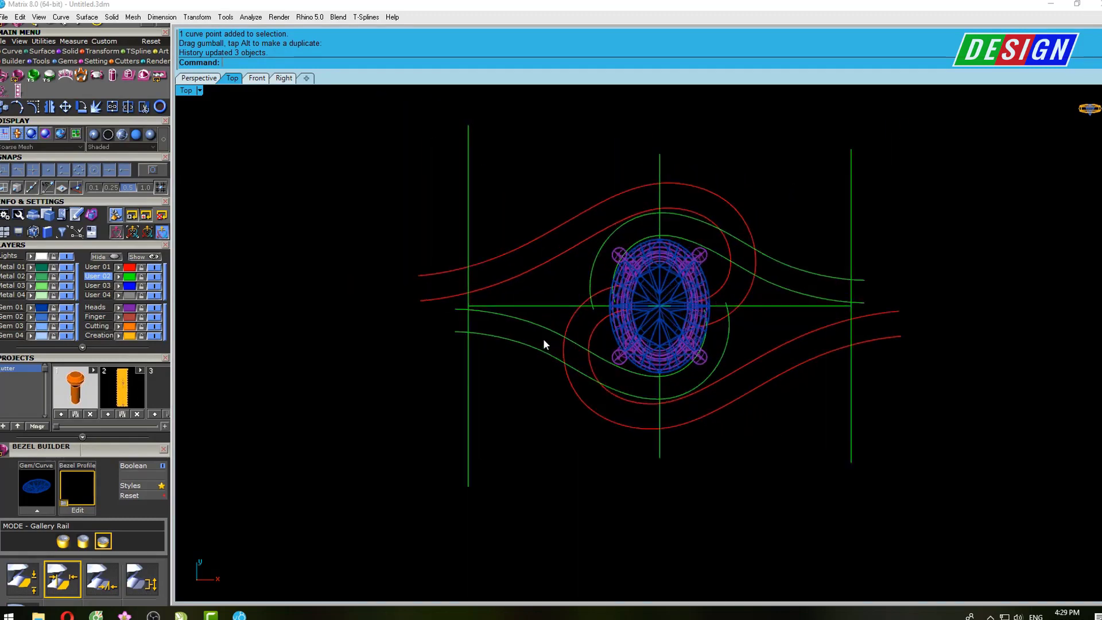
pyautogui.scroll(1, 544, 341)
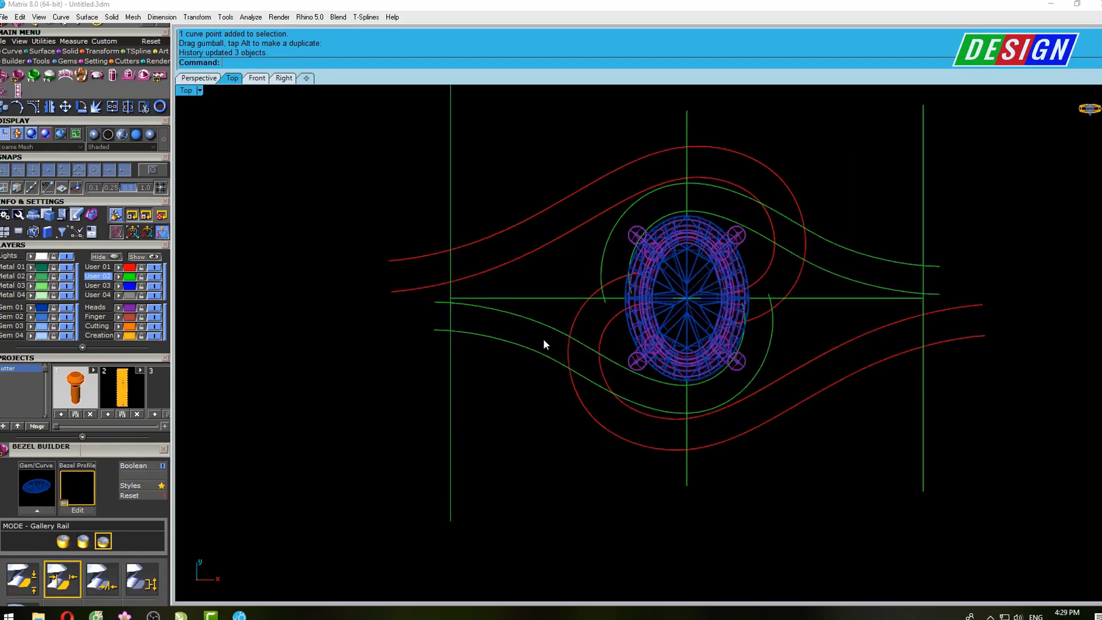
pyautogui.click(556, 333)
pyautogui.moveTo(582, 331); pyautogui.dragTo(597, 311, button='right')
pyautogui.write('O')
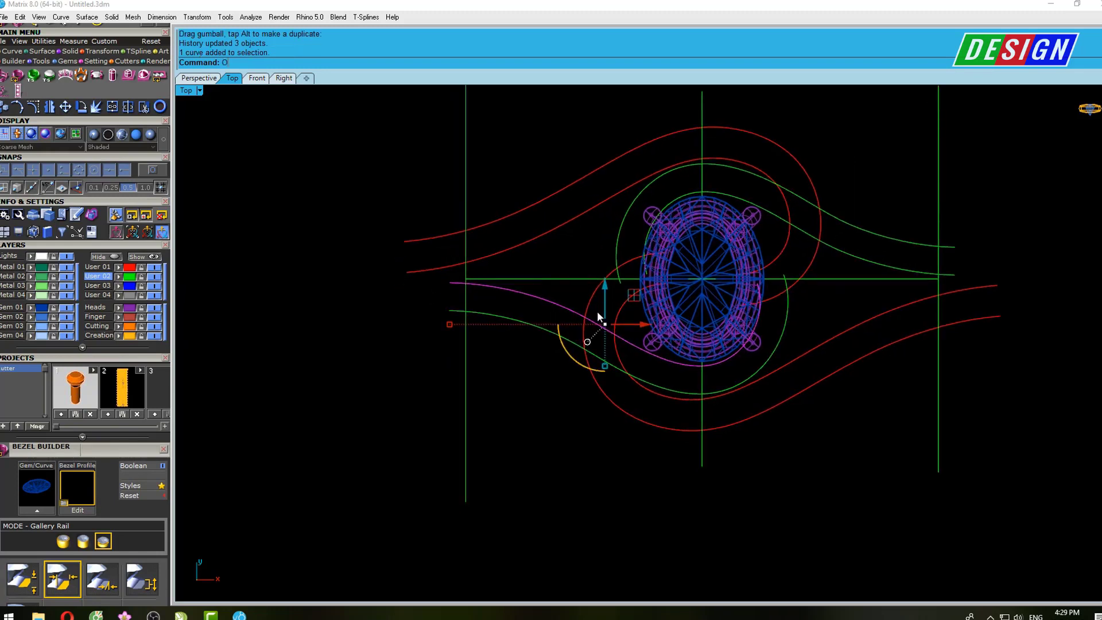
pyautogui.write('ffset')
pyautogui.press('Return')
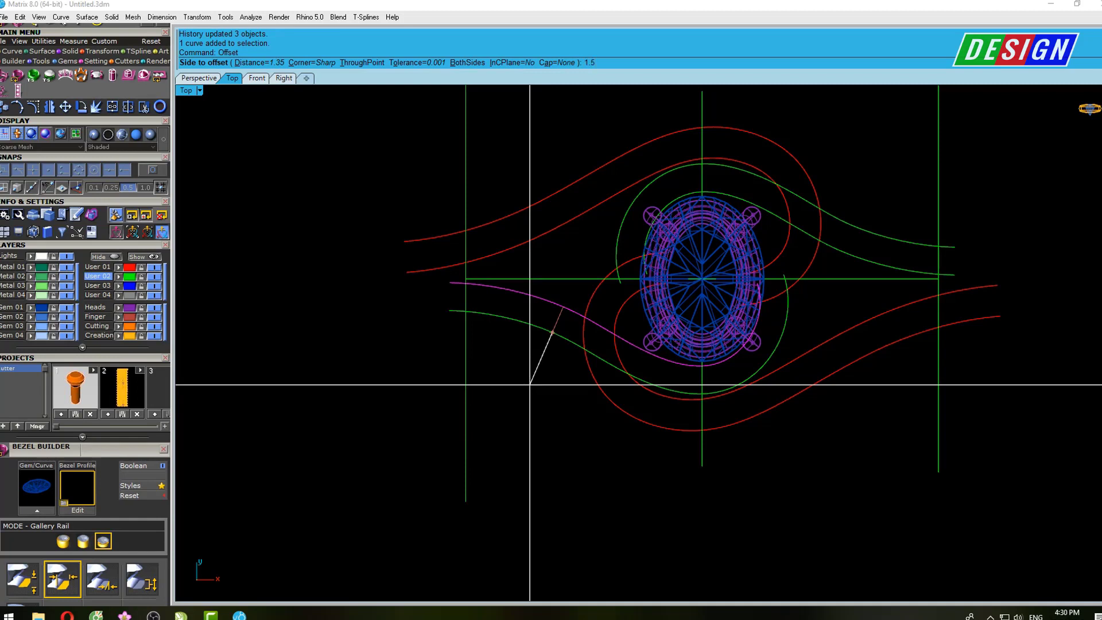
# Try trial offsets of 1.5 and 1.55 on the band curves, then delete them
pyautogui.press('Return')
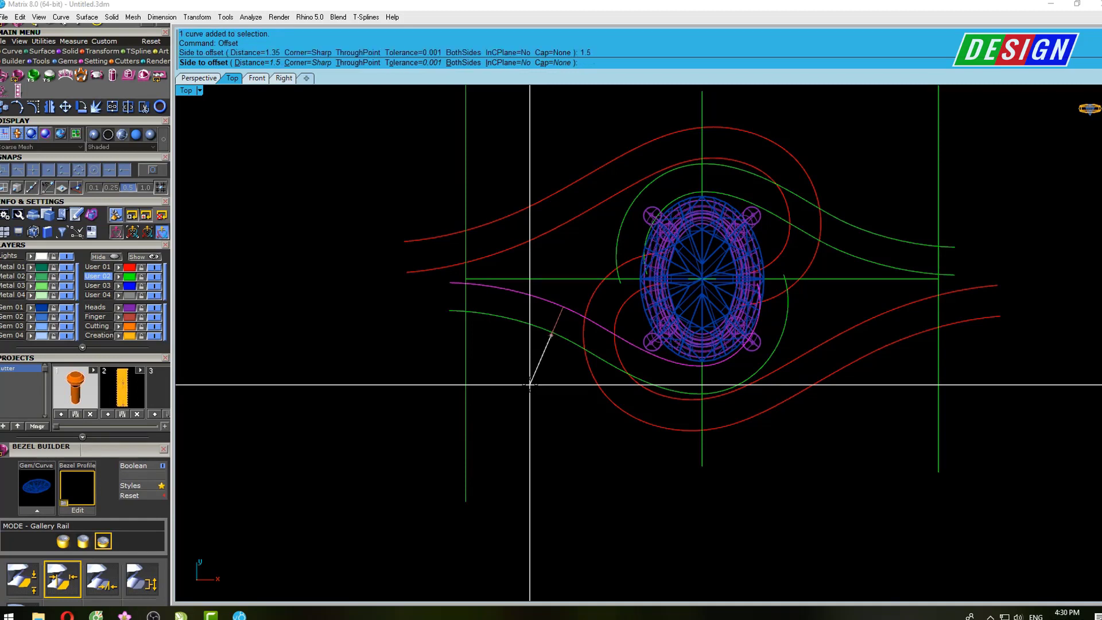
pyautogui.write('1.55')
pyautogui.press('Return')
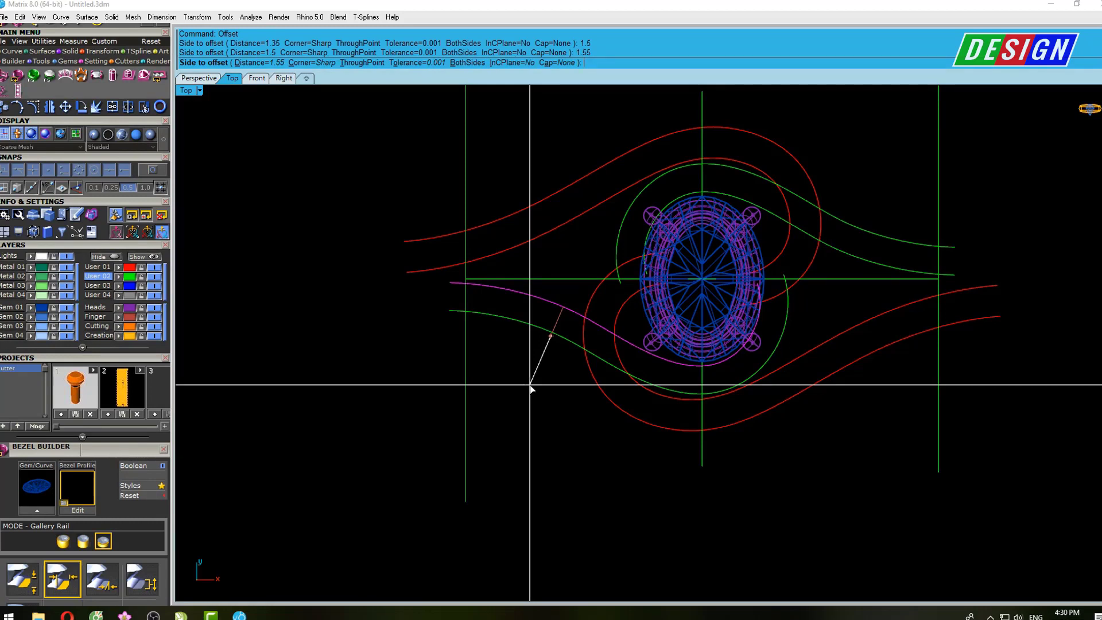
pyautogui.click(531, 388)
pyautogui.moveTo(591, 331)
pyautogui.mouseDown(button='right')
pyautogui.moveTo(556, 317)
pyautogui.moveTo(593, 352)
pyautogui.mouseUp(button='right')
pyautogui.press('Delete')
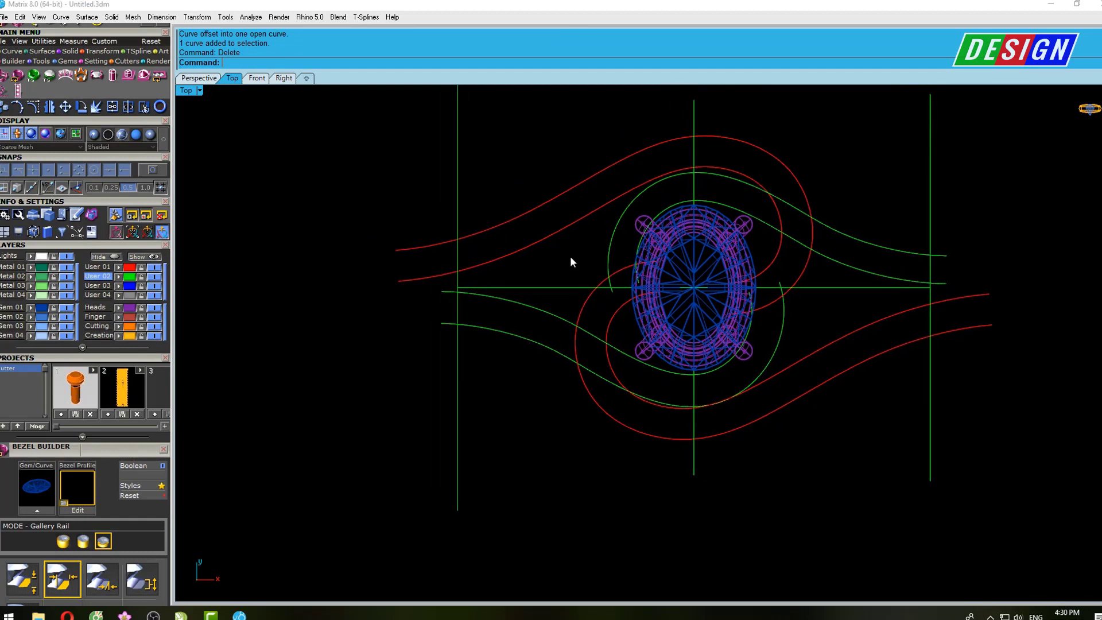
pyautogui.moveTo(570, 256); pyautogui.dragTo(575, 279, button='right')
# Offset the upper red band curve by 1.6, delete it, and select the two upper band curves
pyautogui.click(533, 243)
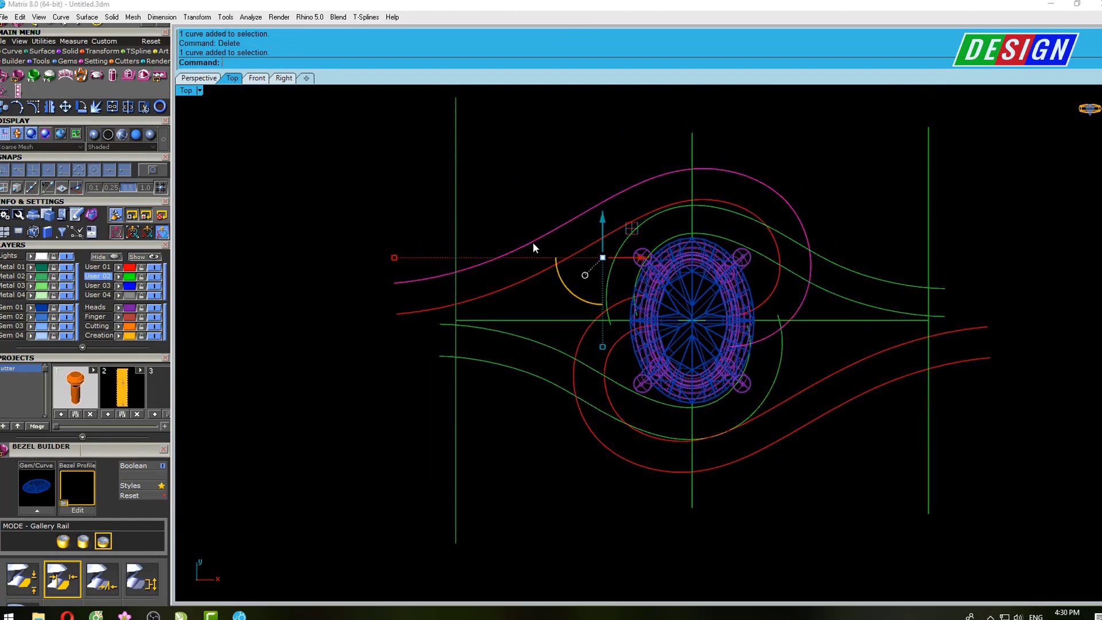
pyautogui.rightClick(533, 242)
pyautogui.write('1.6')
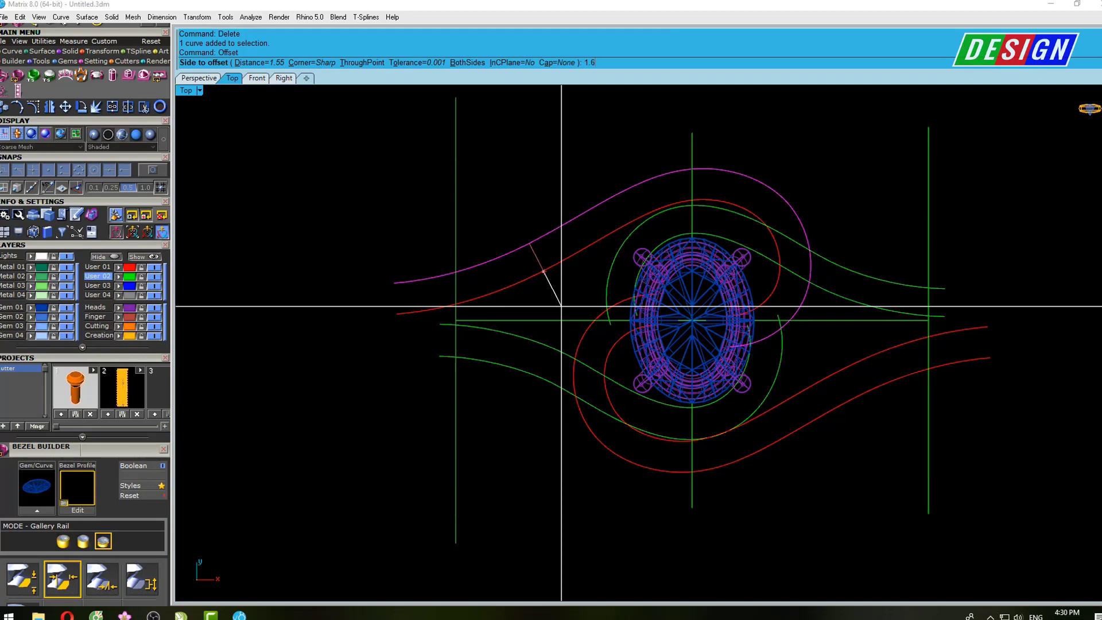
pyautogui.press('Return')
pyautogui.click(561, 305)
pyautogui.scroll(5, 539, 273)
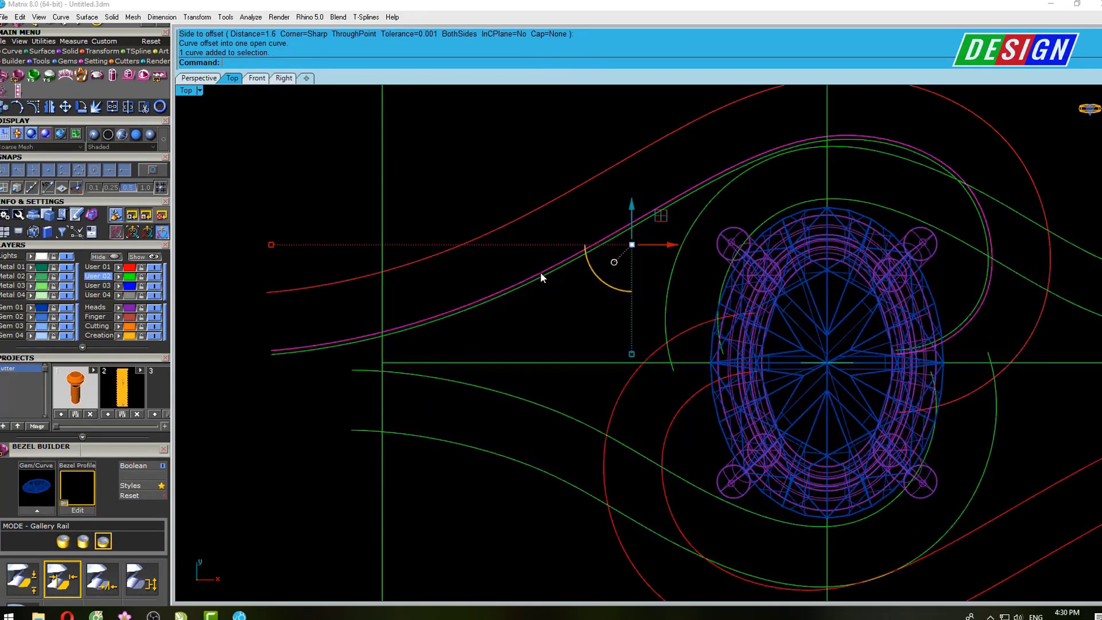
pyautogui.scroll(-1, 539, 277)
pyautogui.press('Delete')
pyautogui.scroll(-3, 568, 279)
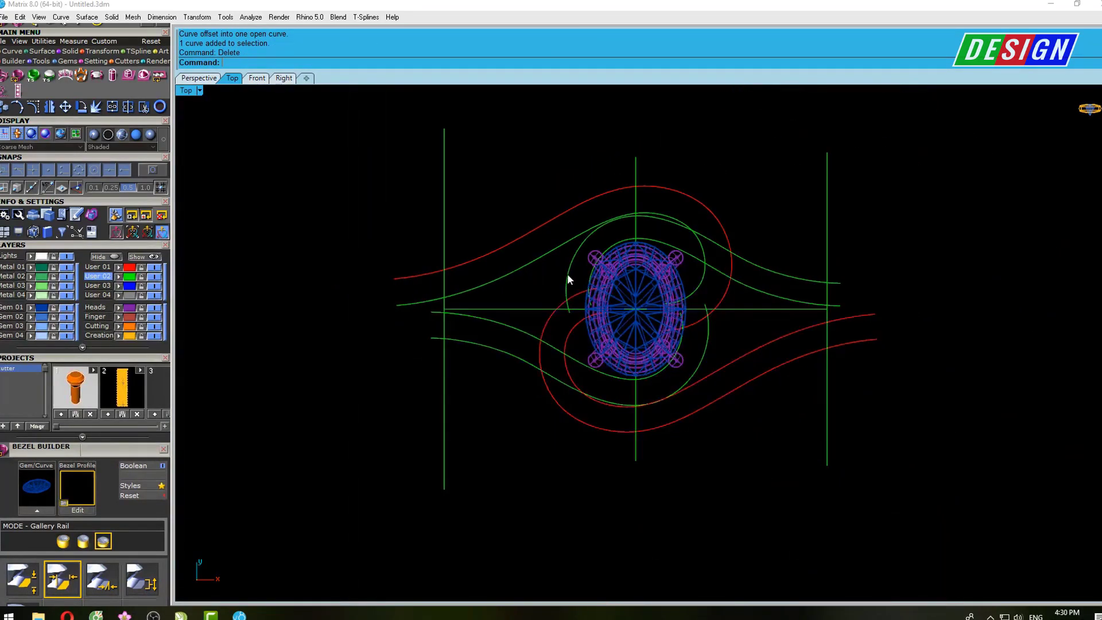
pyautogui.moveTo(568, 279); pyautogui.dragTo(540, 276, button='right')
pyautogui.moveTo(504, 184); pyautogui.dragTo(481, 281)
# Move the four left band curves onto the red User 01 layer
pyautogui.keyDown('shift'); pyautogui.moveTo(491, 321); pyautogui.dragTo(454, 357); pyautogui.keyUp('shift')
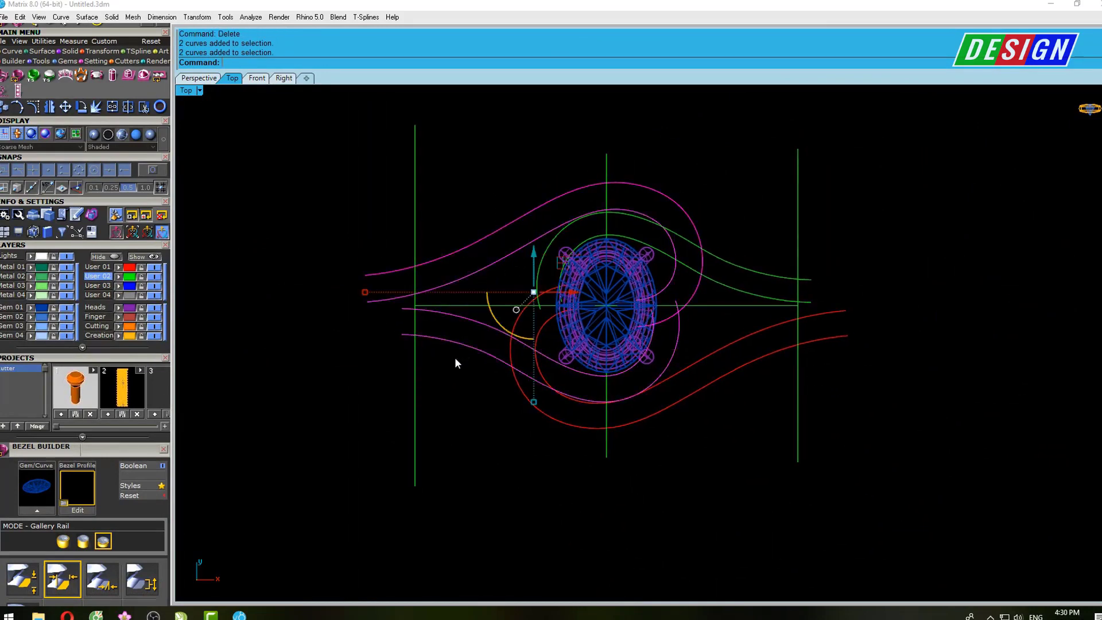
pyautogui.click(118, 267)
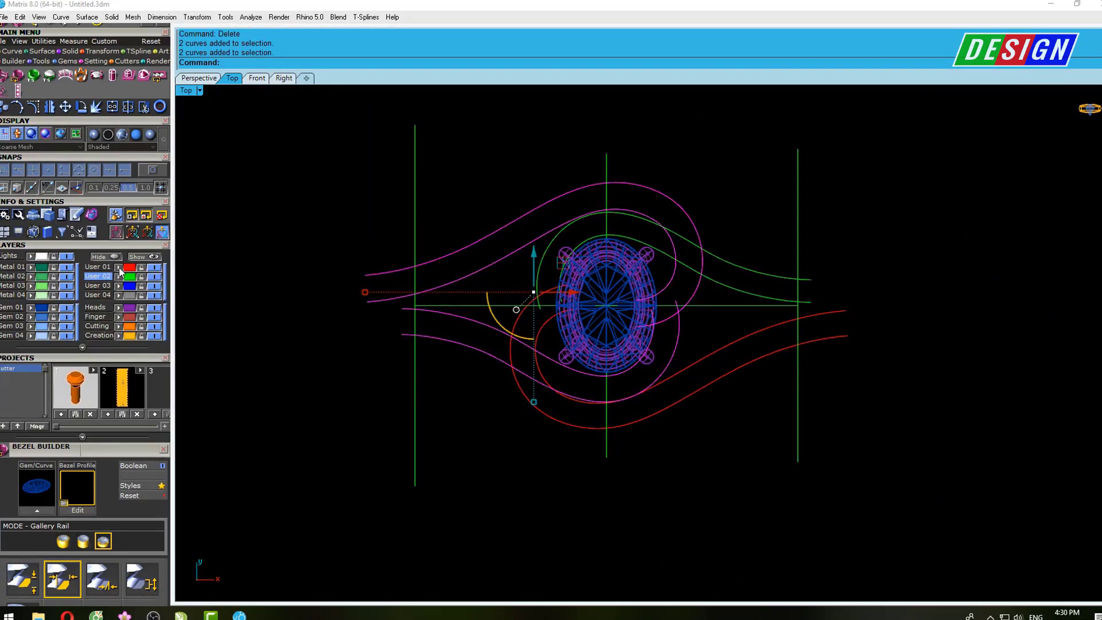
pyautogui.click(461, 177)
# Delete the mirrored right-hand green and red band curves
pyautogui.moveTo(782, 293); pyautogui.dragTo(808, 285, button='right')
pyautogui.moveTo(766, 277); pyautogui.dragTo(767, 290)
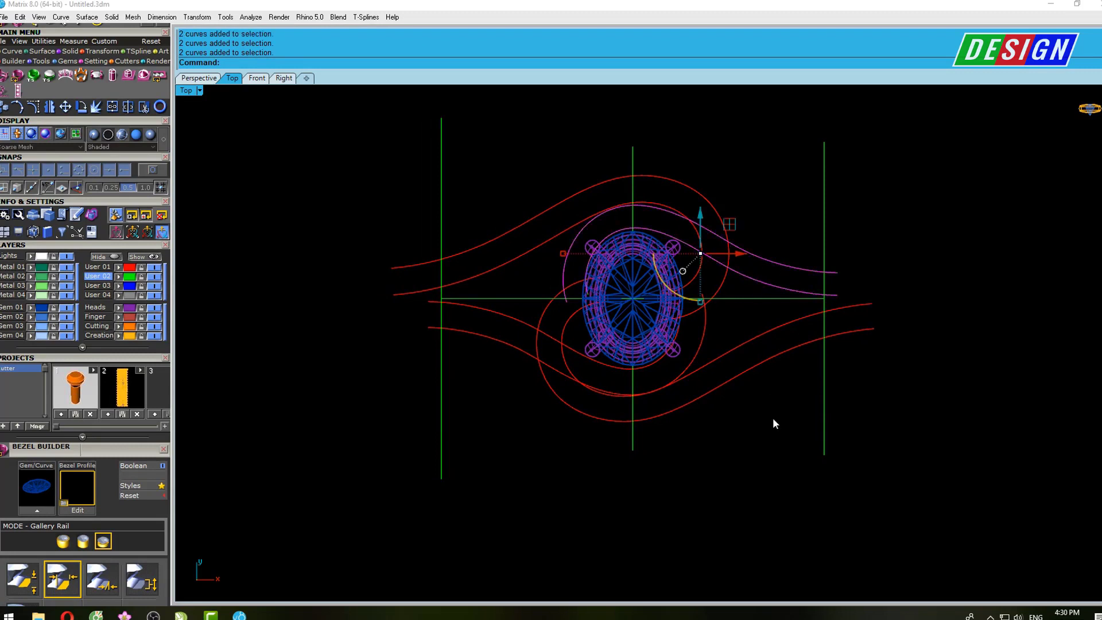
pyautogui.moveTo(740, 336); pyautogui.dragTo(742, 338)
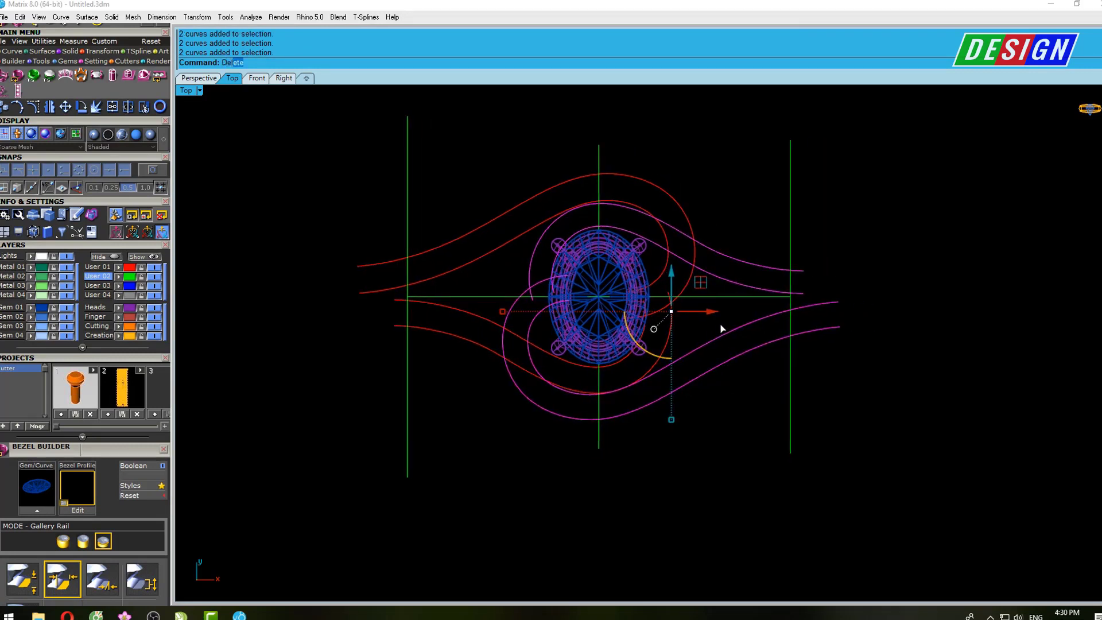
pyautogui.press('Delete')
pyautogui.moveTo(683, 326); pyautogui.dragTo(668, 317, button='right')
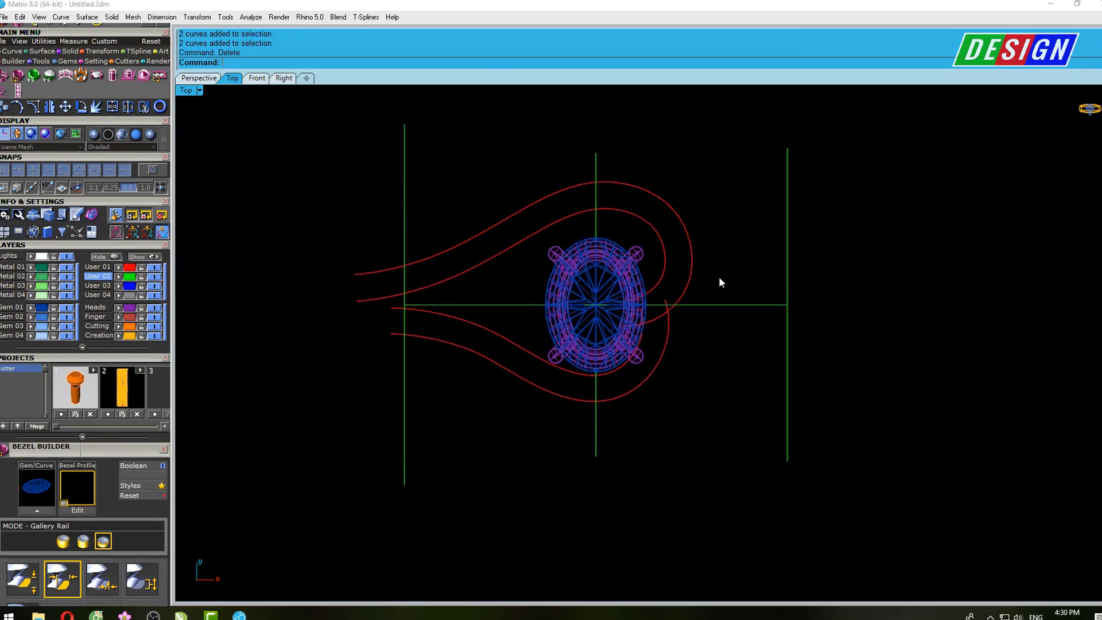
pyautogui.scroll(3, 657, 343)
pyautogui.click(666, 353)
pyautogui.scroll(2, 671, 364)
pyautogui.scroll(-3, 706, 356)
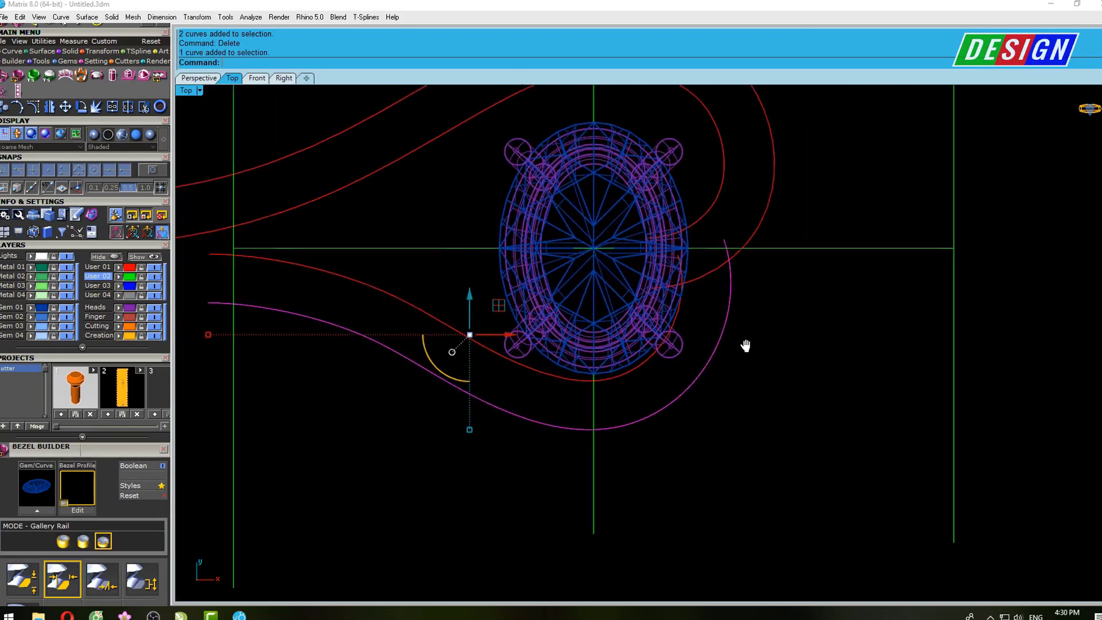
pyautogui.moveTo(744, 342)
pyautogui.mouseDown(button='right')
pyautogui.moveTo(768, 343)
pyautogui.moveTo(738, 339)
pyautogui.mouseUp(button='right')
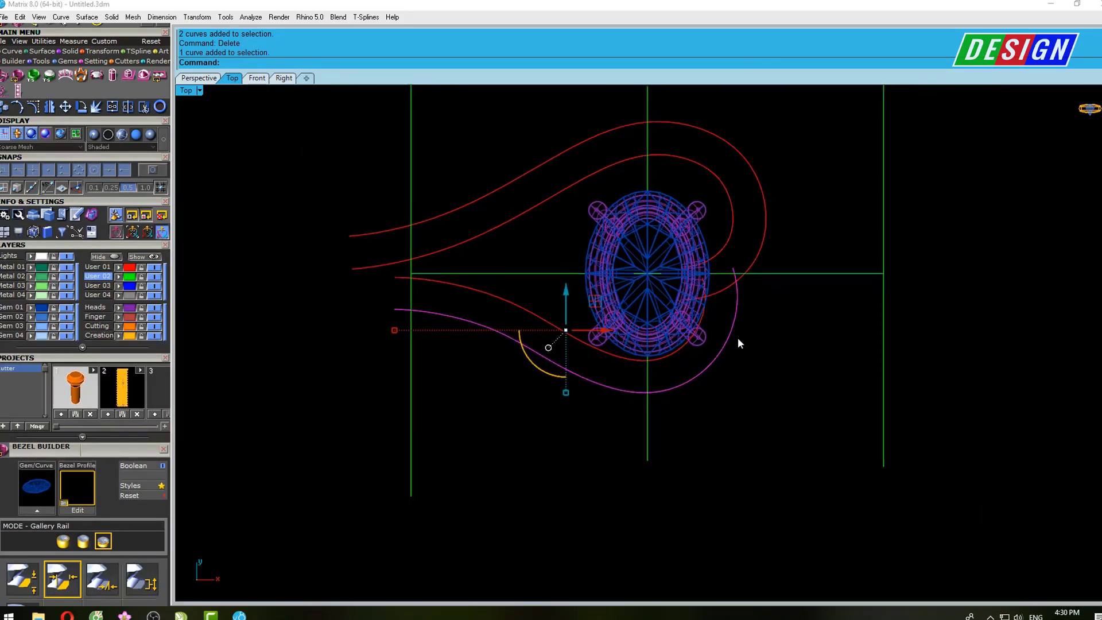
# Maximize the Perspective viewport and orbit around the ring
pyautogui.hotkey('ctrl', 'F4')
pyautogui.scroll(-3, 723, 362)
pyautogui.moveTo(700, 233); pyautogui.dragTo(694, 273, button='right')
# Extrude the finger-size ellipse into a cylinder with ExtrudeCrv
pyautogui.click(584, 246)
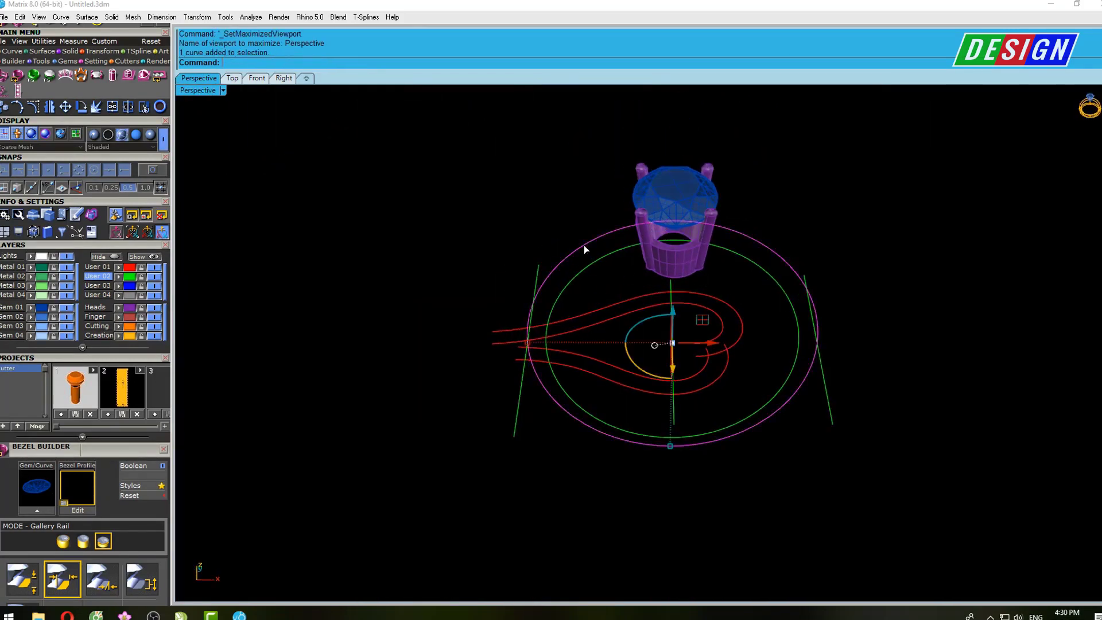
pyautogui.moveTo(583, 246); pyautogui.dragTo(664, 256, button='right')
pyautogui.write('tri')
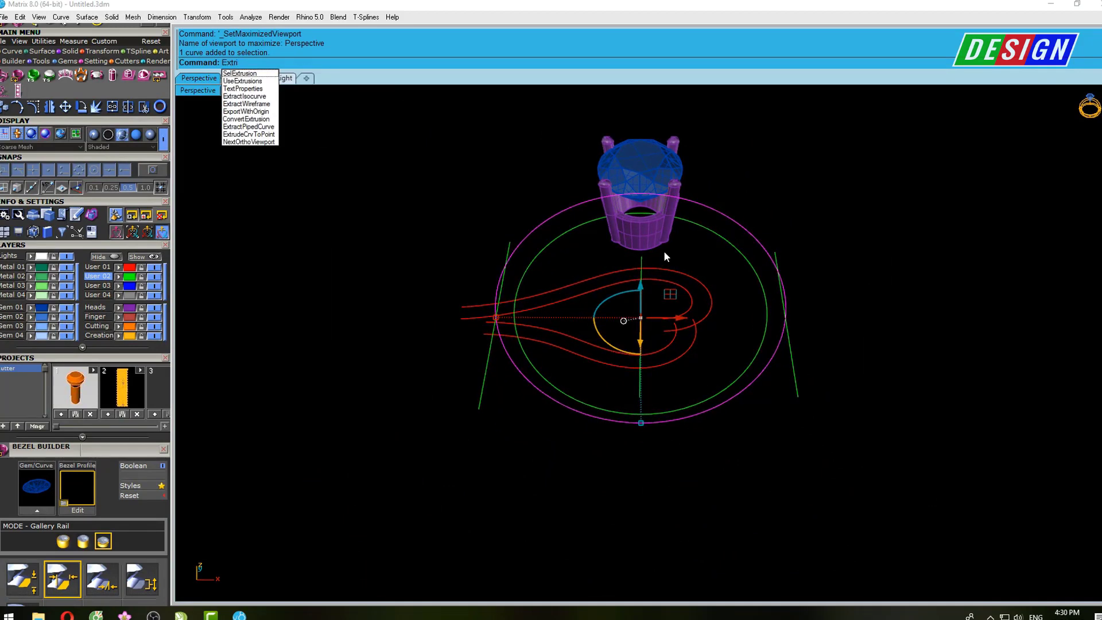
pyautogui.press('BackSpace')
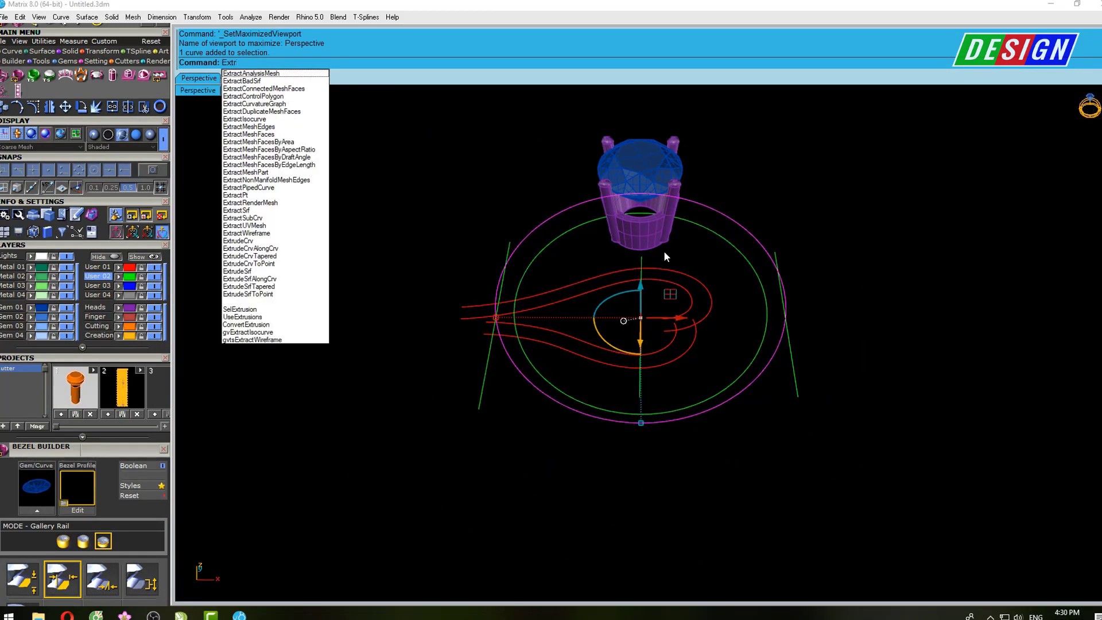
pyautogui.write('udeCrv')
pyautogui.press('Return')
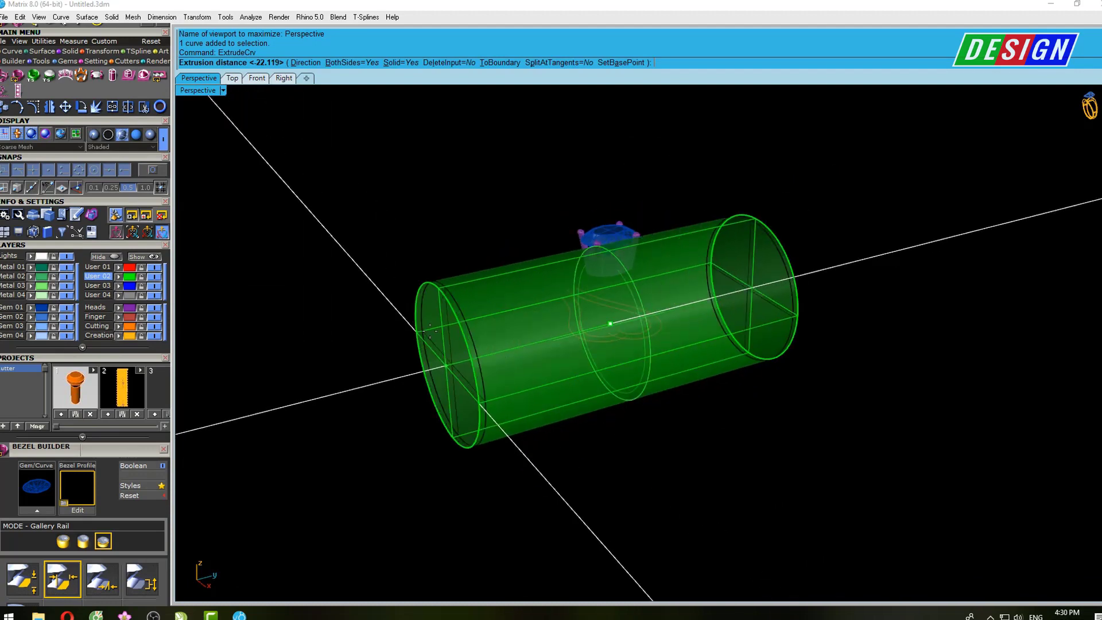
pyautogui.click(632, 295)
pyautogui.hotkey('ctrl', 'F1')
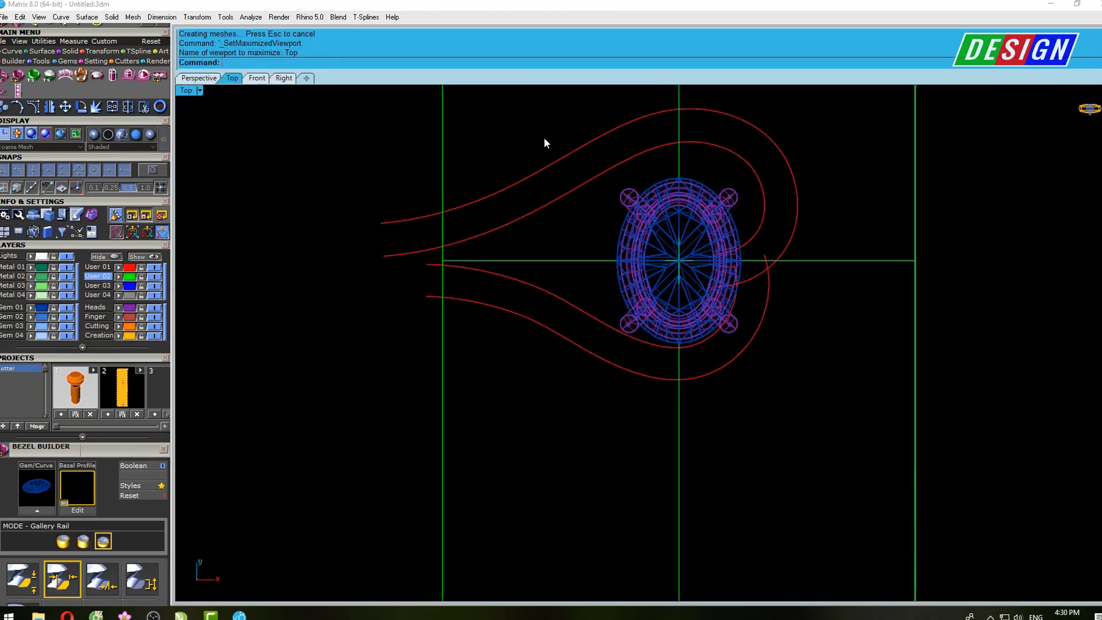
# Project the four red band curves onto the ring cylinder
pyautogui.moveTo(543, 137); pyautogui.dragTo(560, 291)
pyautogui.moveTo(560, 283)
pyautogui.mouseDown(button='right')
pyautogui.moveTo(539, 307)
pyautogui.moveTo(541, 335)
pyautogui.mouseUp(button='right')
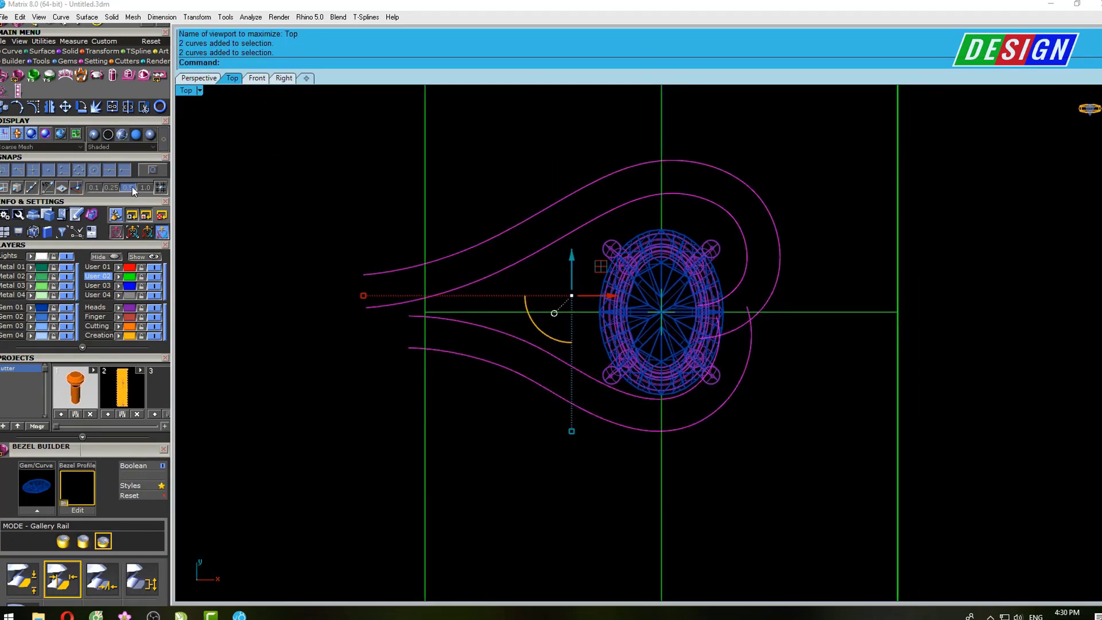
pyautogui.click(13, 54)
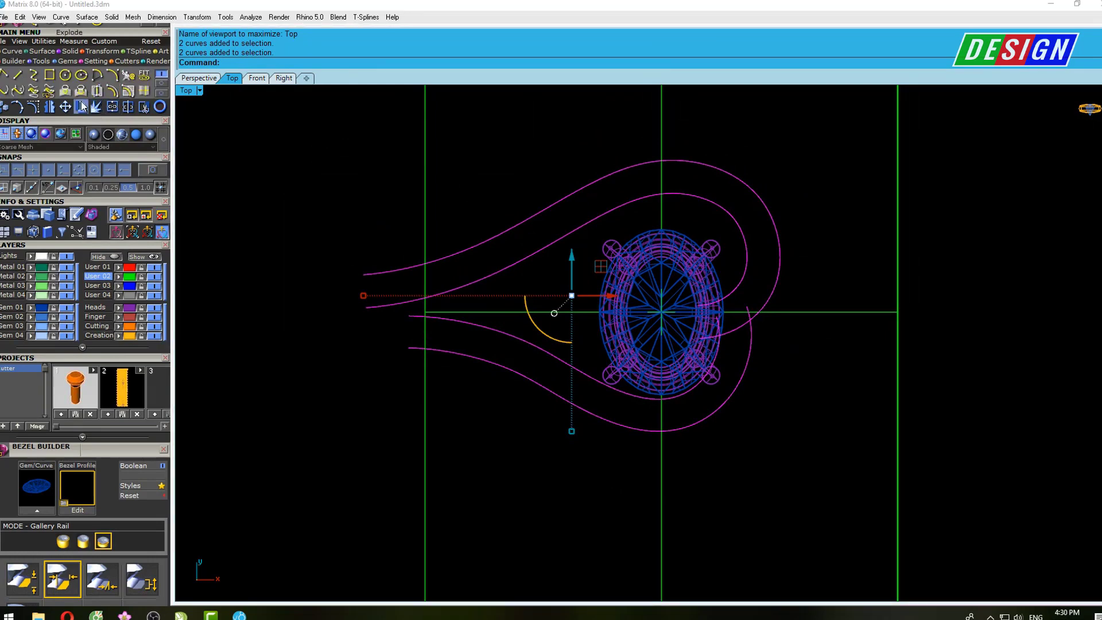
pyautogui.click(81, 91)
pyautogui.click(423, 168)
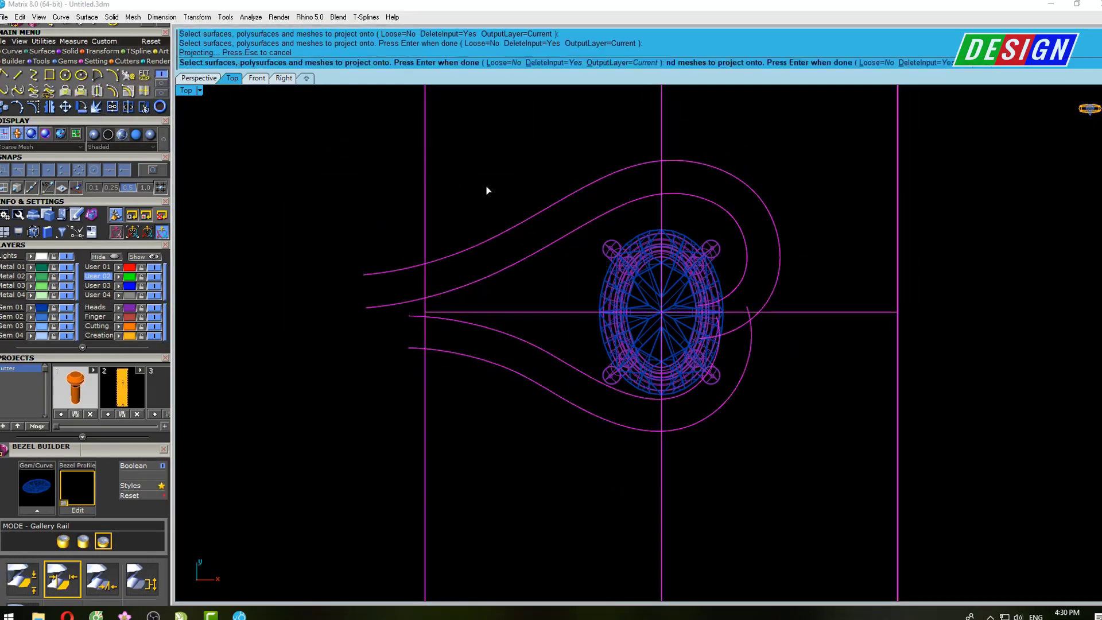
pyautogui.press('Return')
pyautogui.moveTo(541, 170); pyautogui.dragTo(545, 171, button='right')
pyautogui.hotkey('ctrl', 'F3')
# Select the horizontal line through the ring's middle as the cutting edge
pyautogui.scroll(-1, 617, 285)
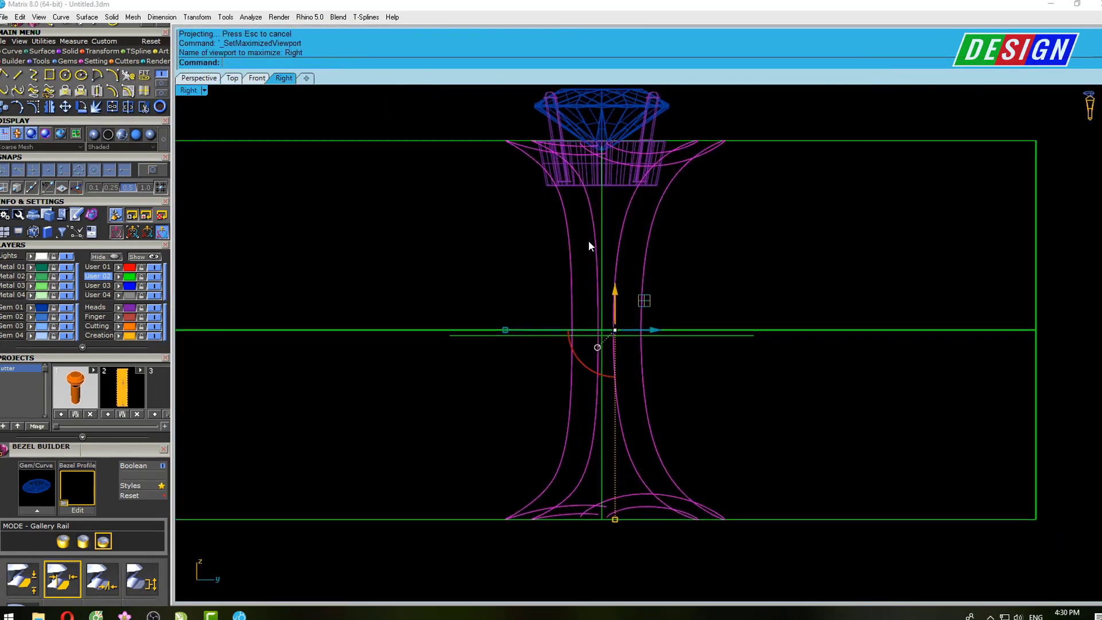
pyautogui.scroll(-2, 588, 240)
pyautogui.scroll(3, 628, 305)
pyautogui.press('Escape')
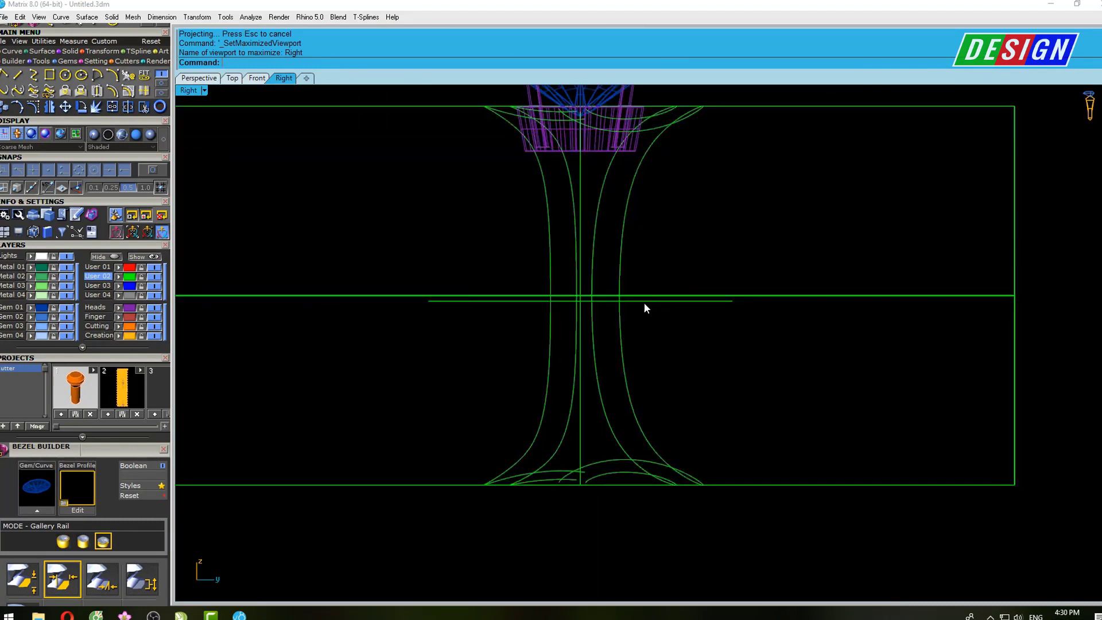
pyautogui.click(18, 75)
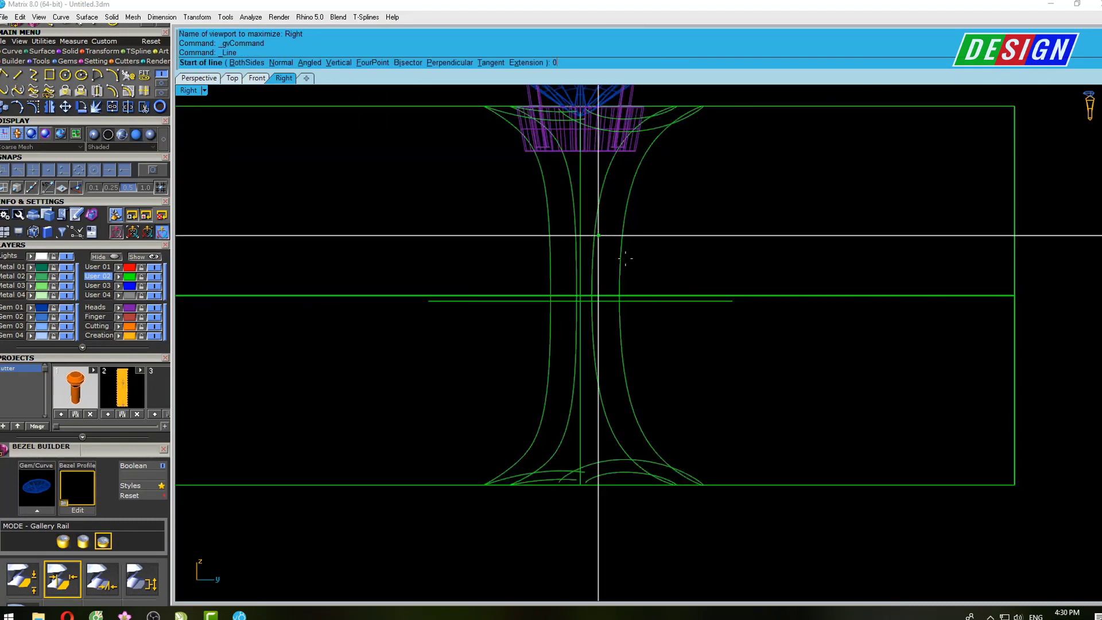
pyautogui.click(581, 301)
pyautogui.press('Escape')
pyautogui.click(659, 299)
pyautogui.moveTo(659, 298); pyautogui.dragTo(662, 262, button='right')
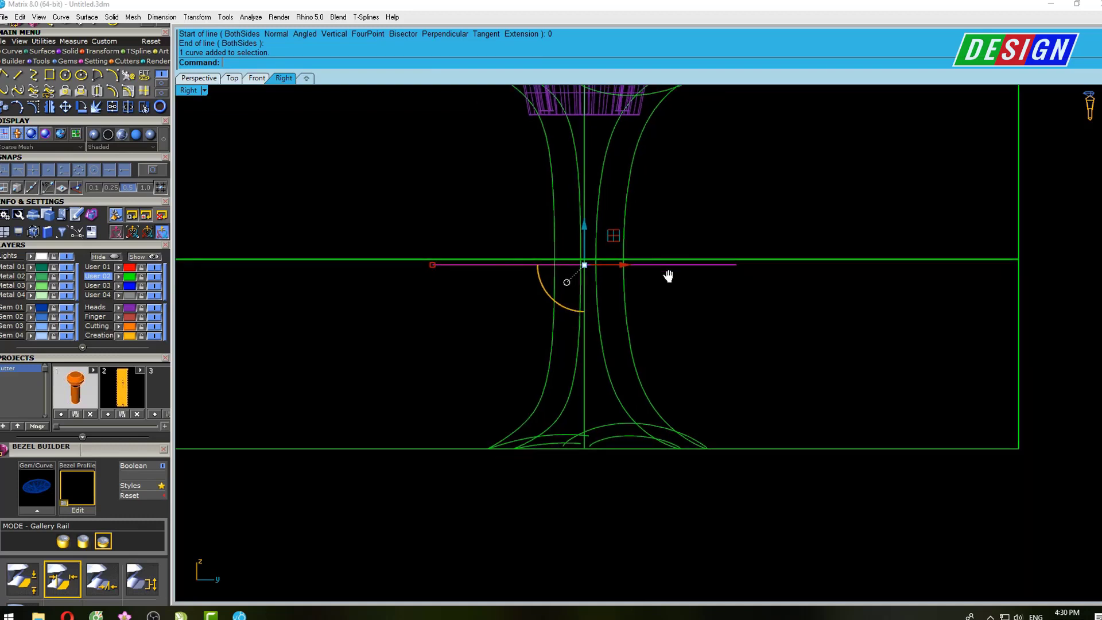
# Trim away the three projected band-curve segments below the horizontal line
pyautogui.write('im')
pyautogui.press('Return')
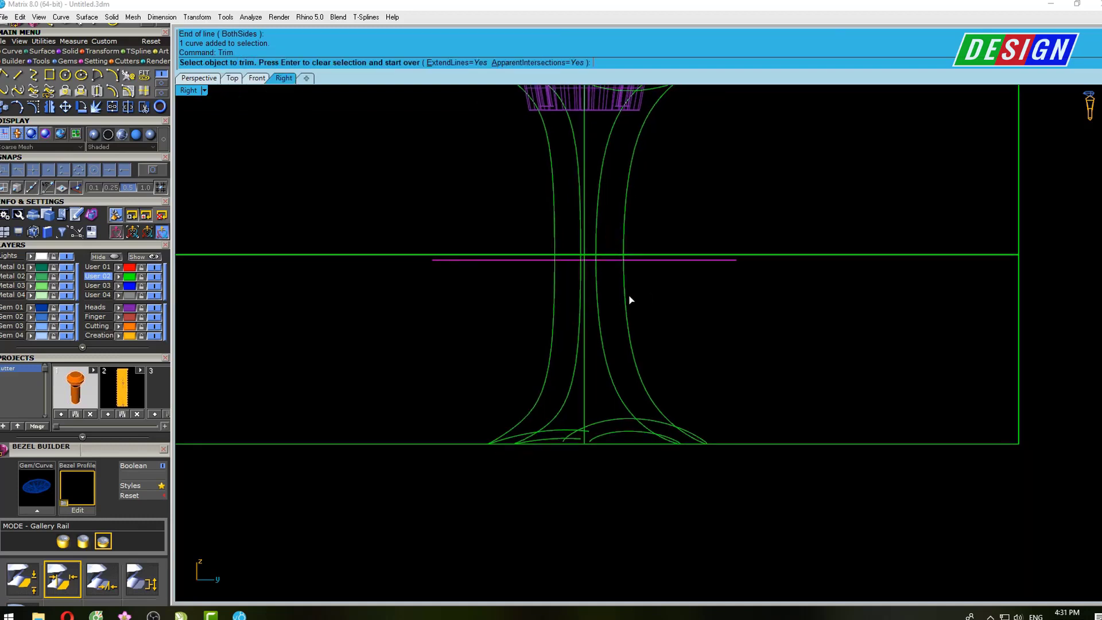
pyautogui.click(627, 299)
pyautogui.click(601, 300)
pyautogui.click(573, 361)
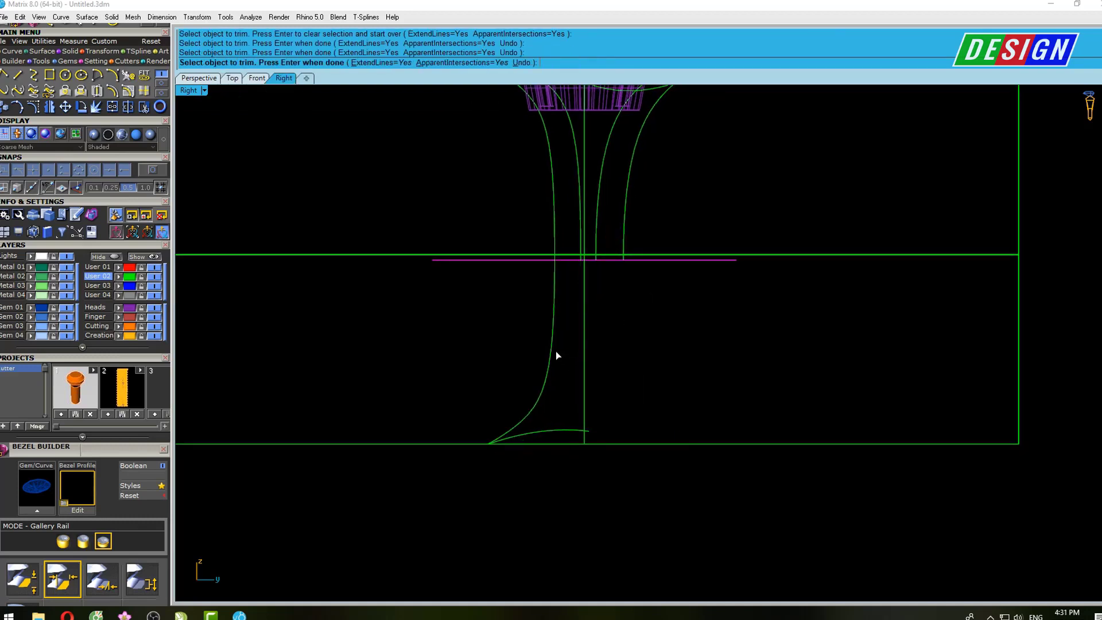
pyautogui.moveTo(659, 317); pyautogui.dragTo(645, 329, button='right')
pyautogui.press('Return')
pyautogui.scroll(-3, 642, 310)
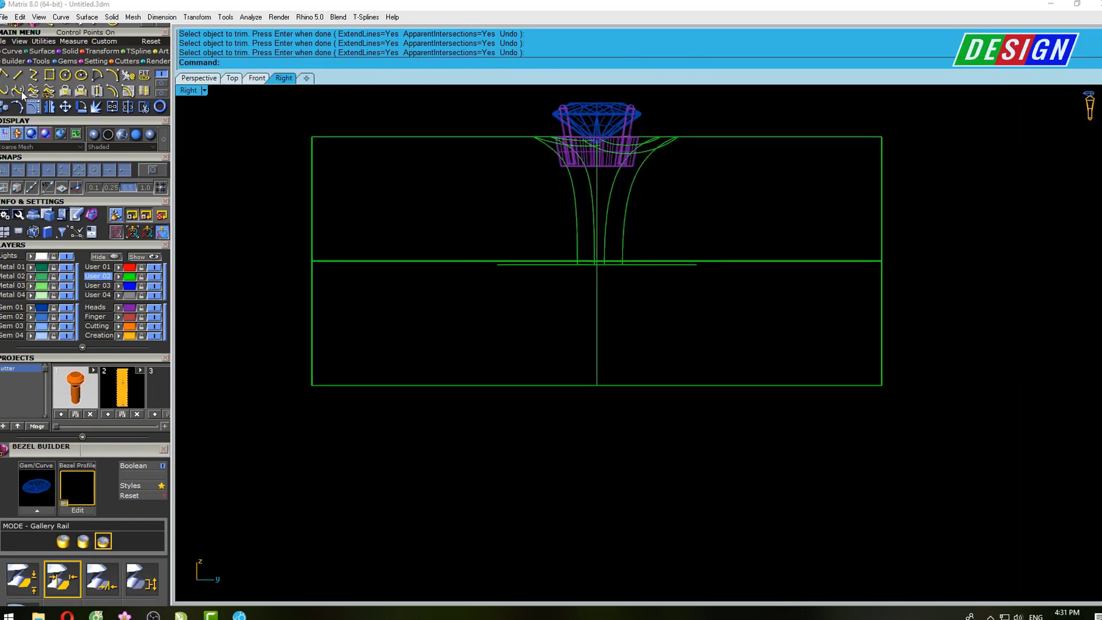
pyautogui.scroll(3, 605, 228)
# Draw a three-point near-vertical curve down from the line intersection in the Right view
pyautogui.scroll(3, 605, 227)
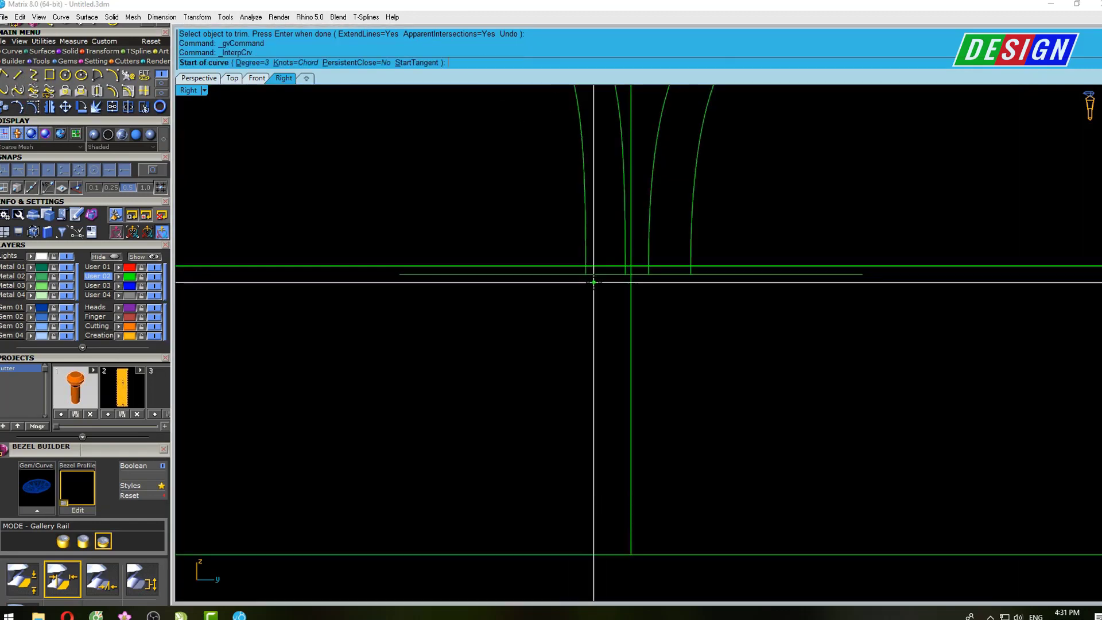
pyautogui.scroll(1, 605, 228)
pyautogui.click(592, 212)
pyautogui.scroll(-1, 592, 218)
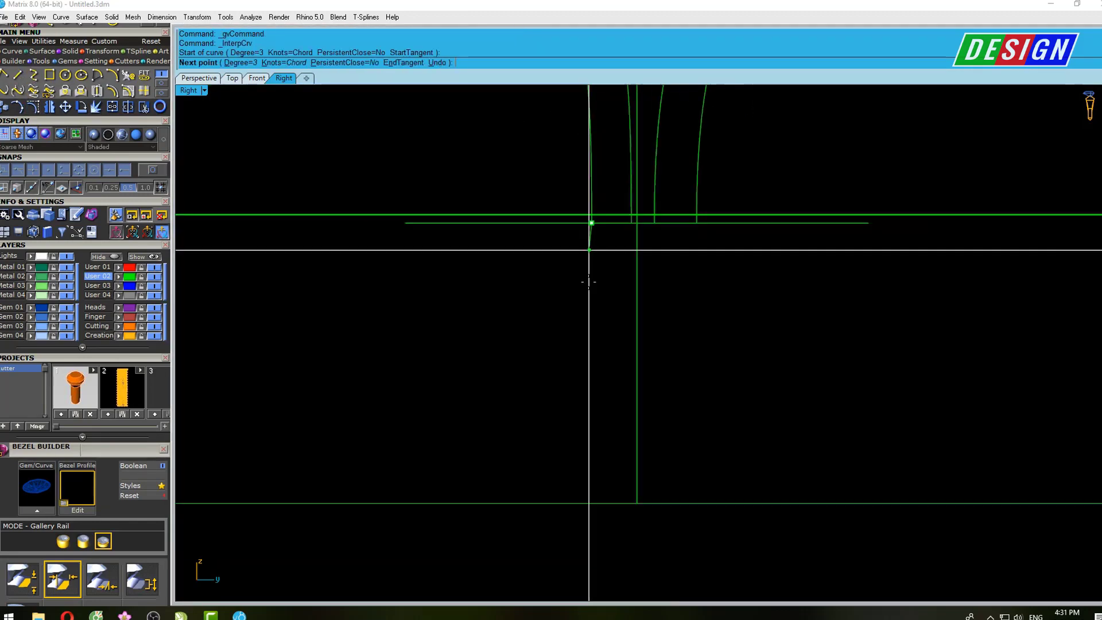
pyautogui.scroll(-2, 593, 322)
pyautogui.click(592, 328)
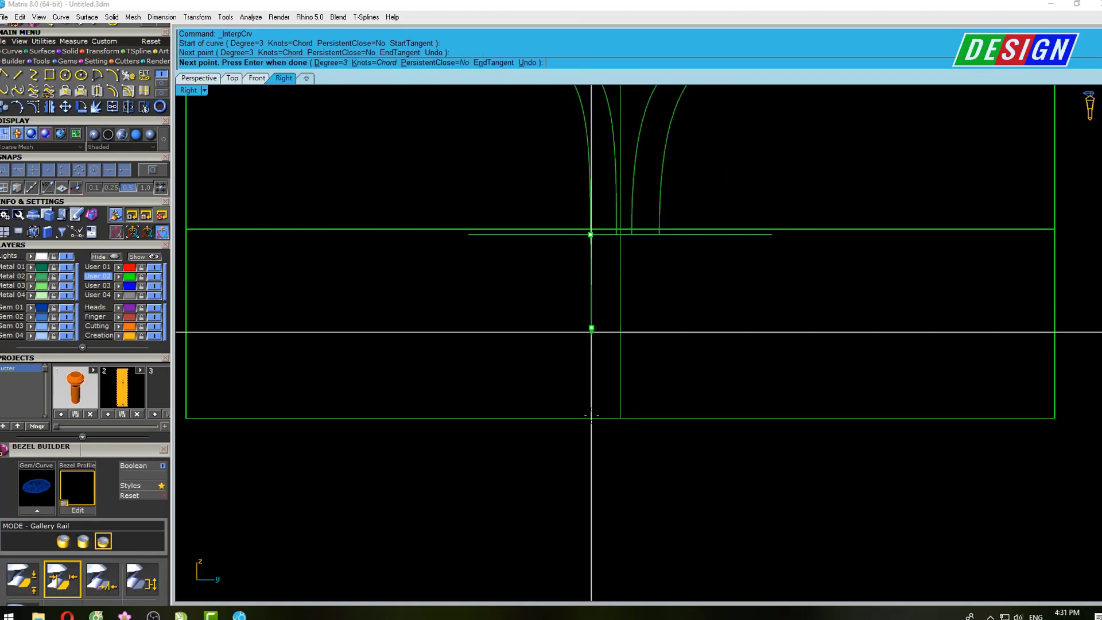
pyautogui.click(594, 451)
pyautogui.press('Return')
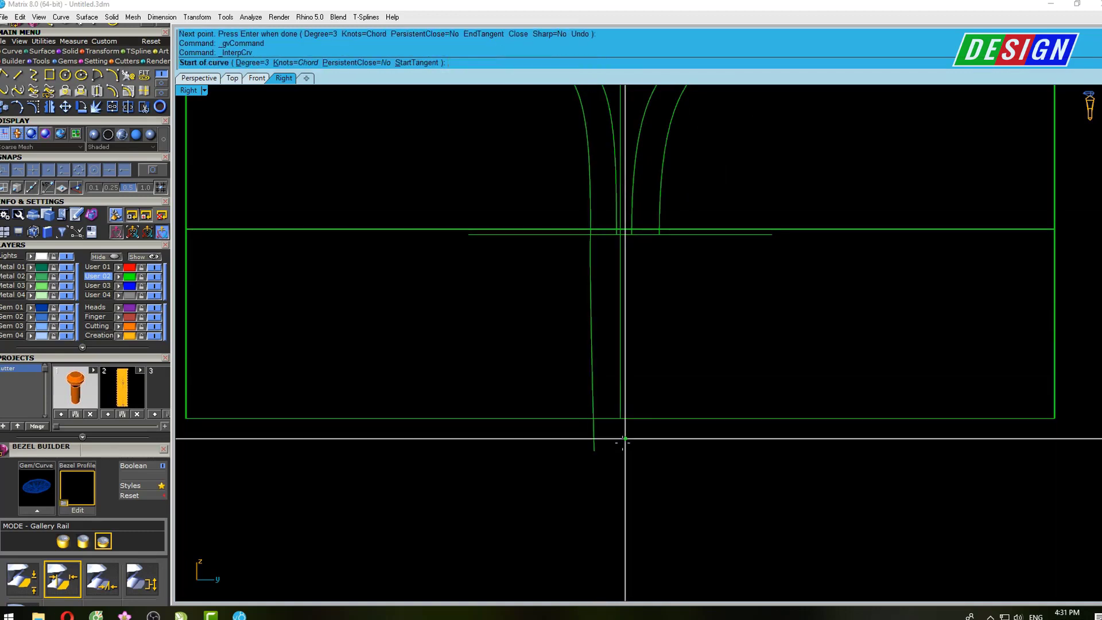
# Turn on the curve's control points and shift its top point sideways
pyautogui.click(593, 348)
pyautogui.scroll(2, 594, 298)
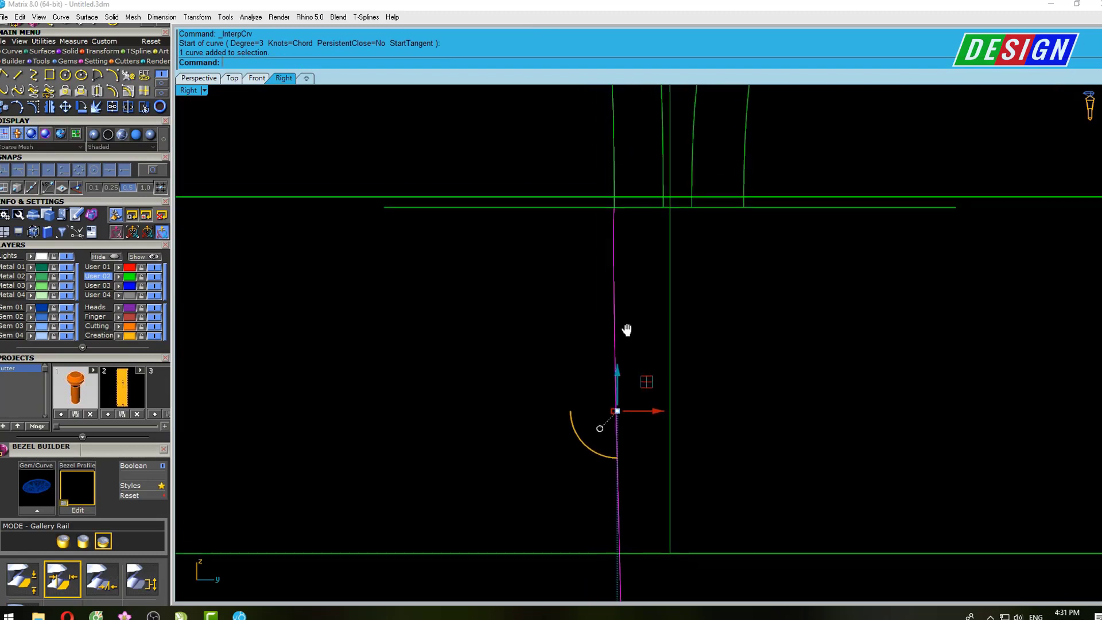
pyautogui.scroll(-1, 628, 326)
pyautogui.scroll(-1, 636, 354)
pyautogui.scroll(2, 636, 355)
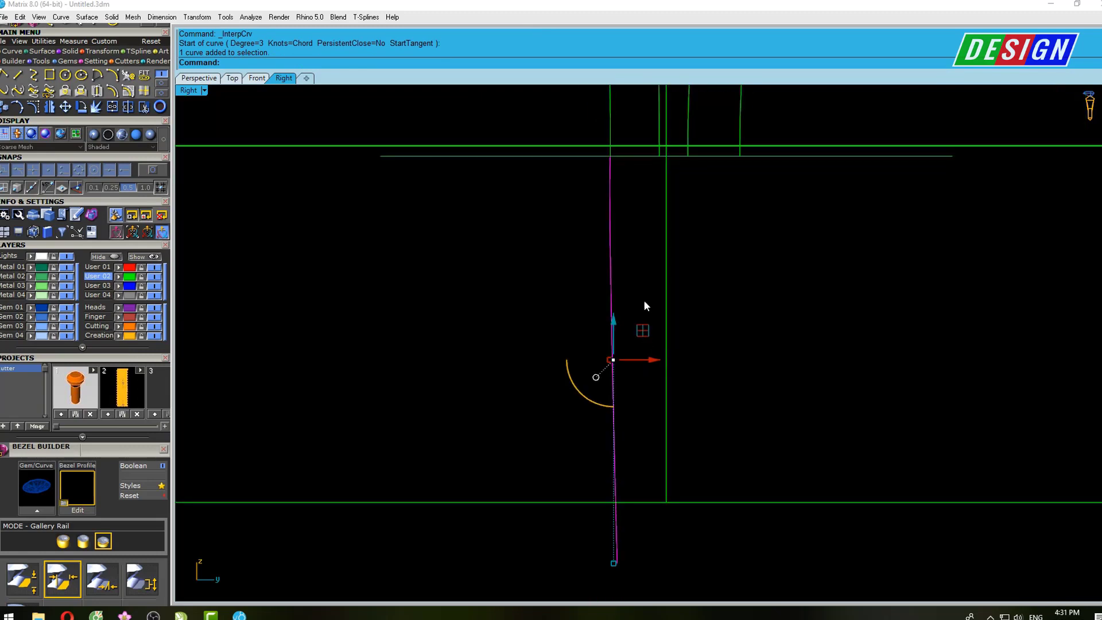
pyautogui.press('F10')
pyautogui.scroll(2, 584, 175)
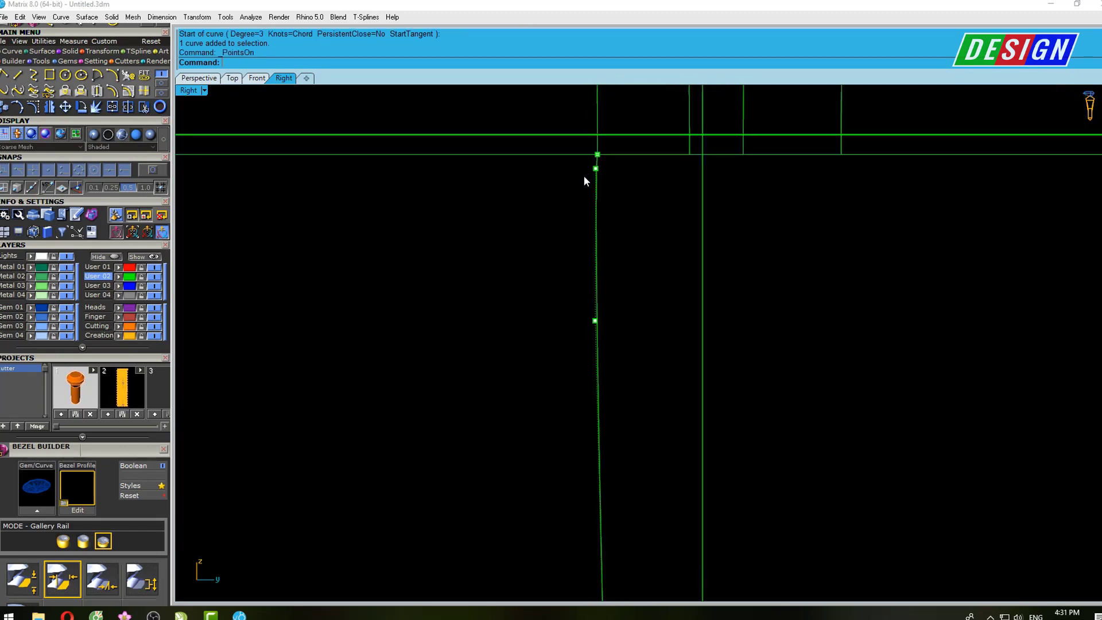
pyautogui.click(597, 168)
pyautogui.scroll(3, 611, 154)
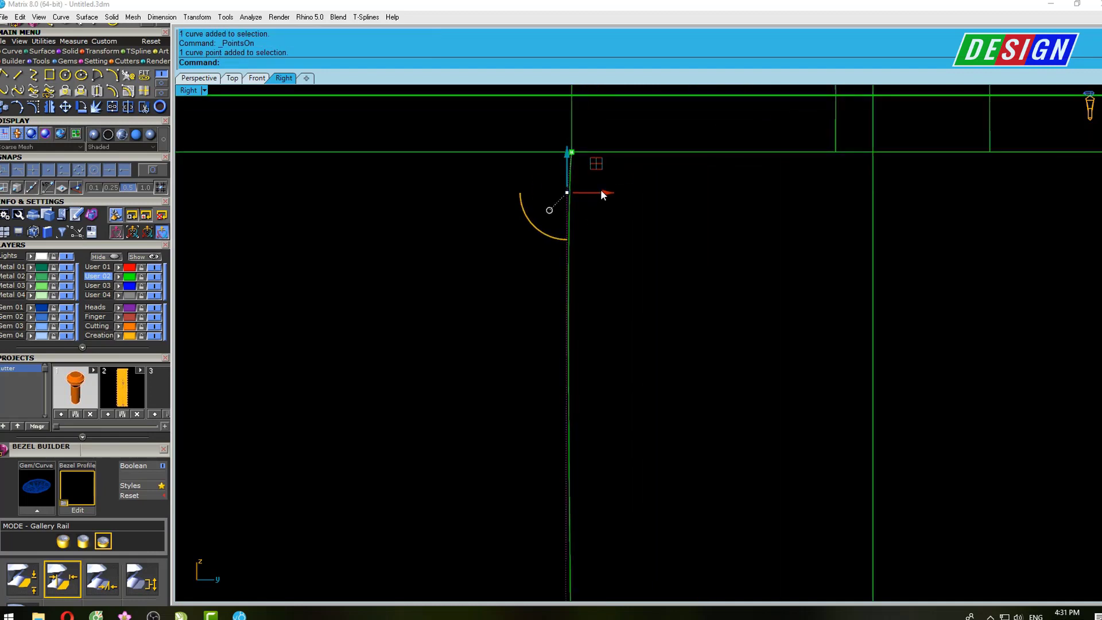
pyautogui.moveTo(603, 195); pyautogui.dragTo(584, 155)
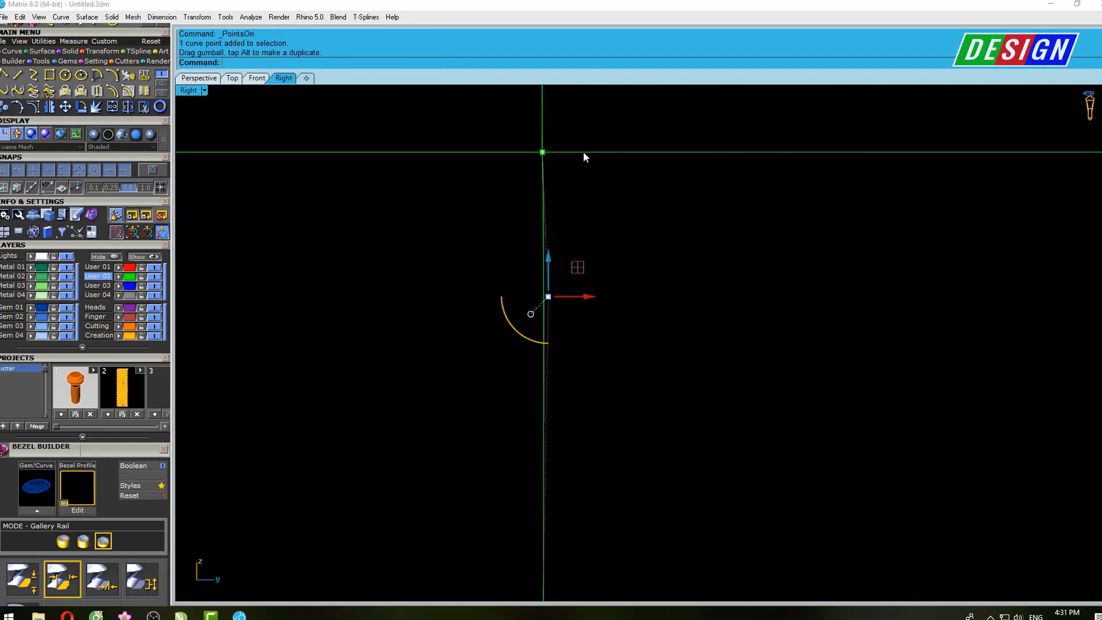
pyautogui.moveTo(587, 298); pyautogui.dragTo(584, 298)
pyautogui.scroll(-5, 558, 176)
pyautogui.scroll(2, 541, 391)
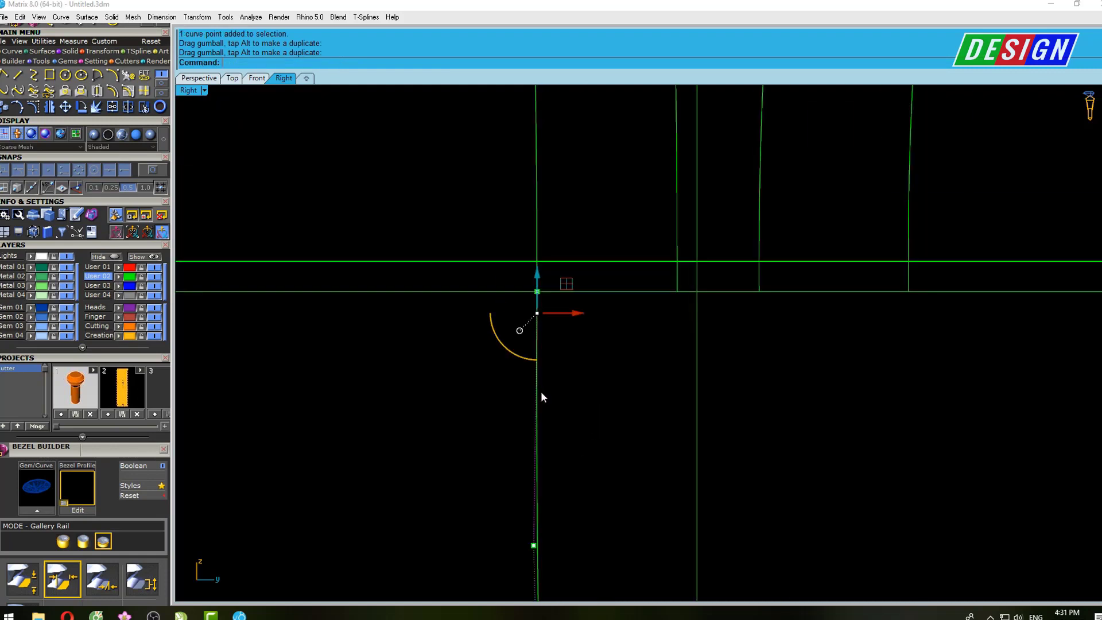
# Shift the bottom control points sideways to slant the curve, then select it
pyautogui.click(573, 430)
pyautogui.moveTo(602, 429); pyautogui.dragTo(613, 430)
pyautogui.scroll(-3, 590, 308)
pyautogui.scroll(2, 601, 380)
pyautogui.scroll(1, 593, 459)
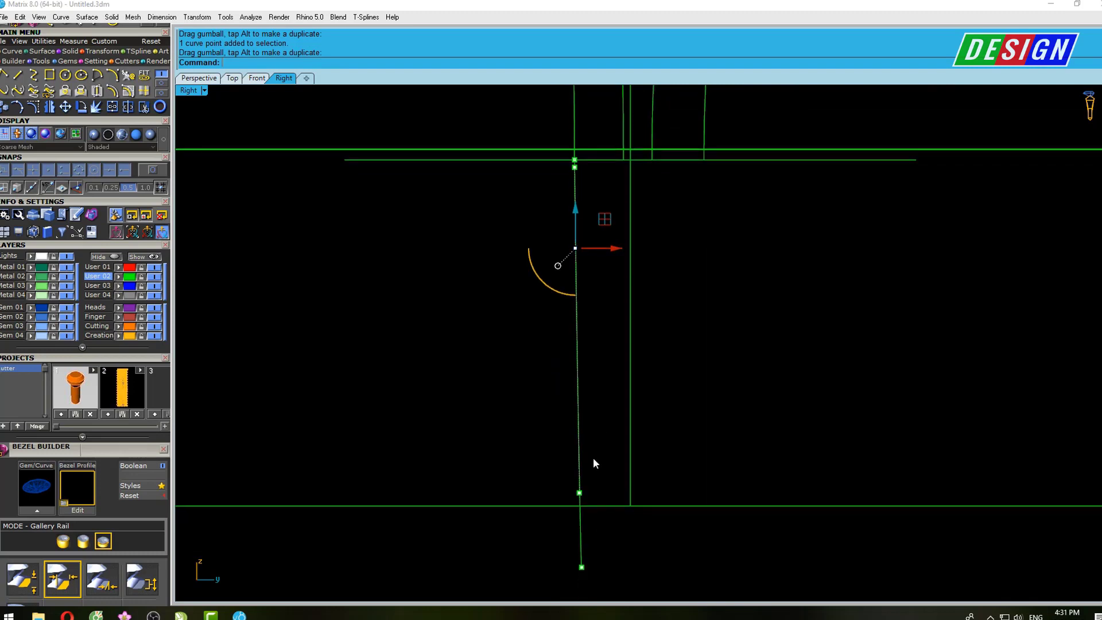
pyautogui.scroll(1, 574, 480)
pyautogui.scroll(2, 545, 470)
pyautogui.press('Escape')
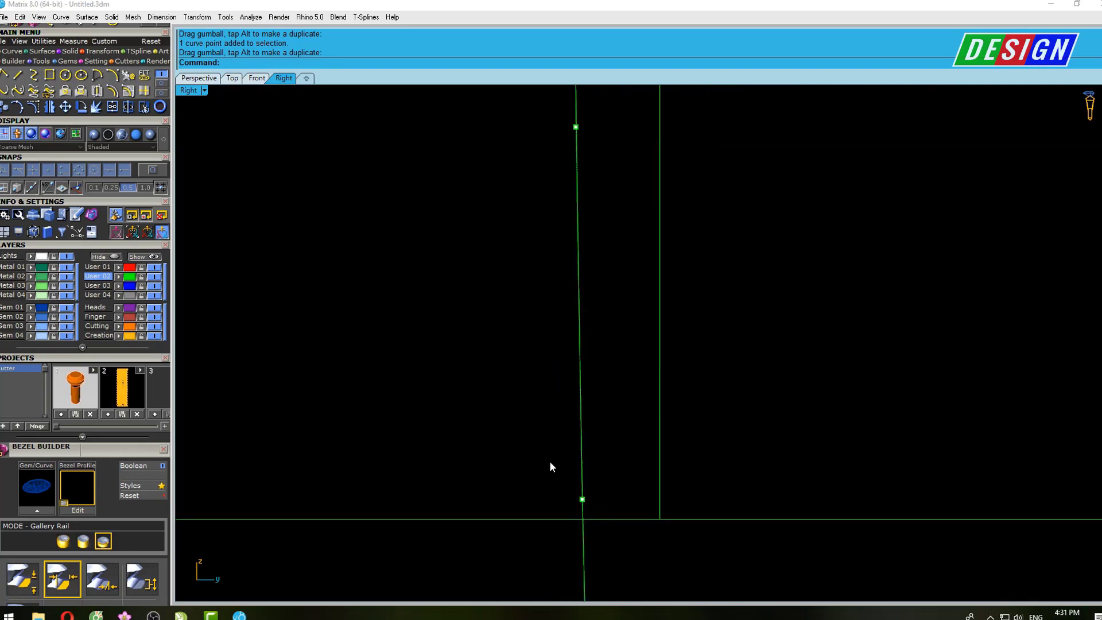
pyautogui.scroll(-2, 549, 466)
pyautogui.moveTo(539, 442); pyautogui.dragTo(574, 475)
pyautogui.scroll(2, 574, 475)
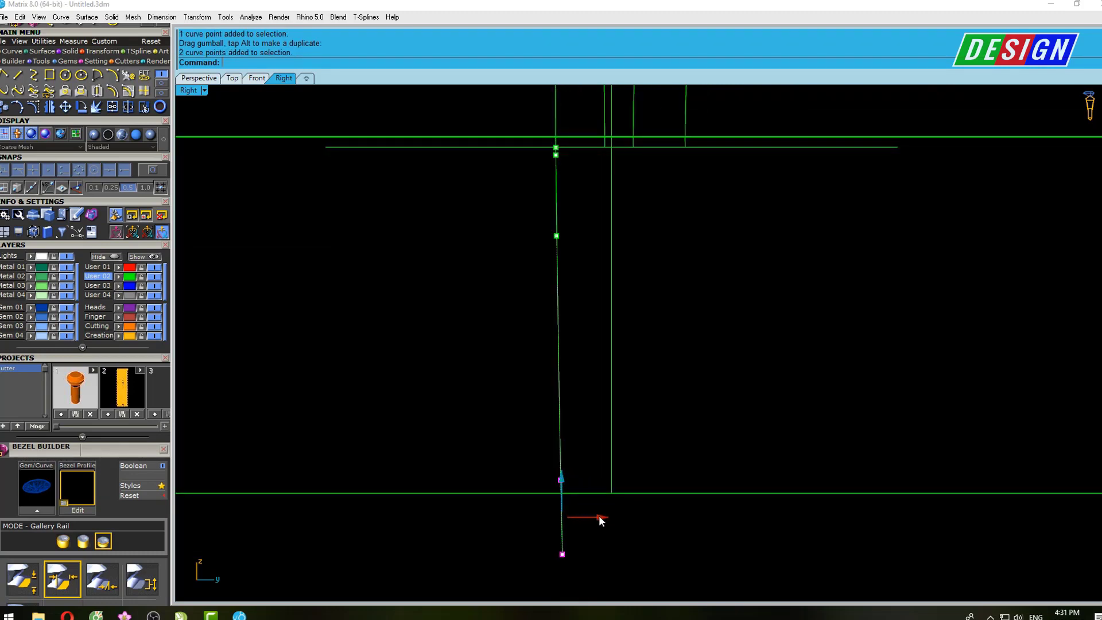
pyautogui.moveTo(596, 519); pyautogui.dragTo(599, 516)
pyautogui.press('Escape')
pyautogui.click(585, 270)
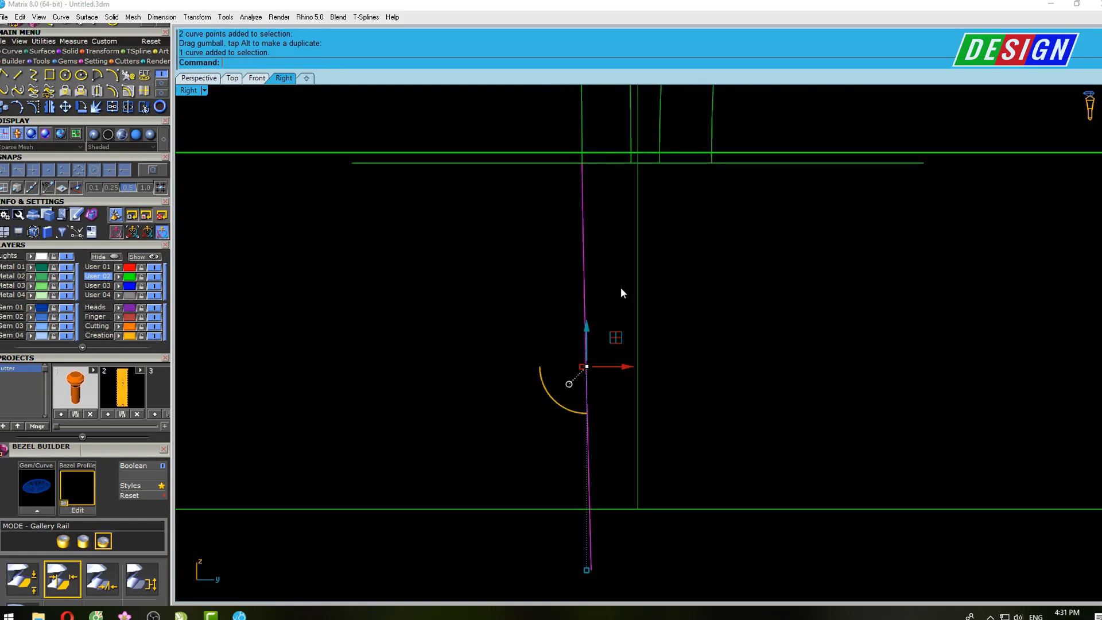
pyautogui.moveTo(621, 287); pyautogui.dragTo(612, 373, button='right')
# Mirror the slanted curve across a plane through the origin
pyautogui.press('Return')
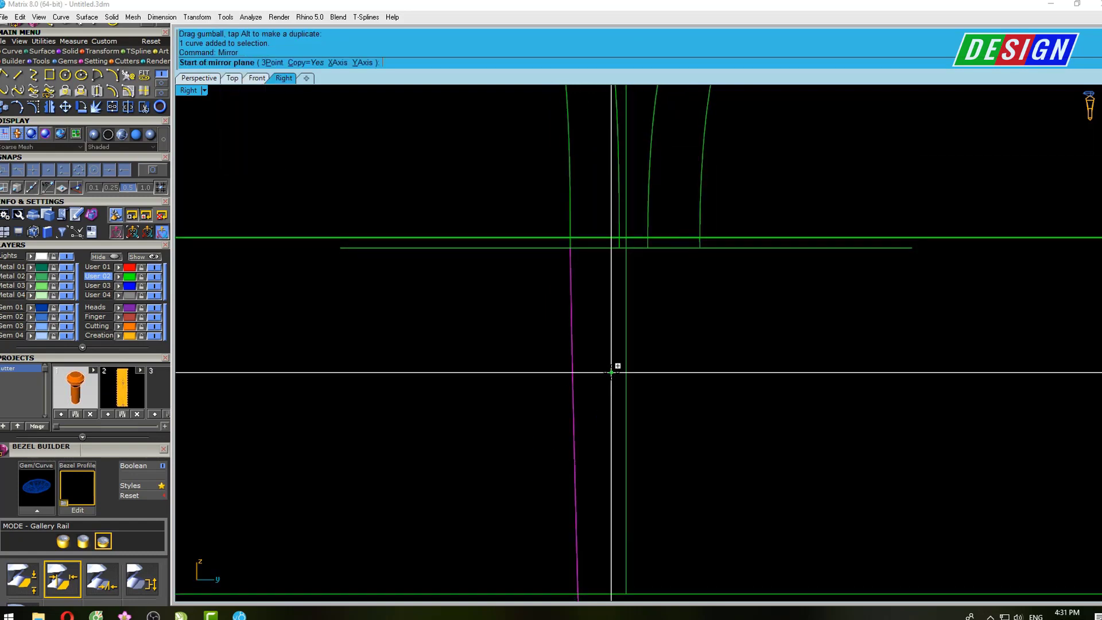
pyautogui.write('0')
pyautogui.press('Return')
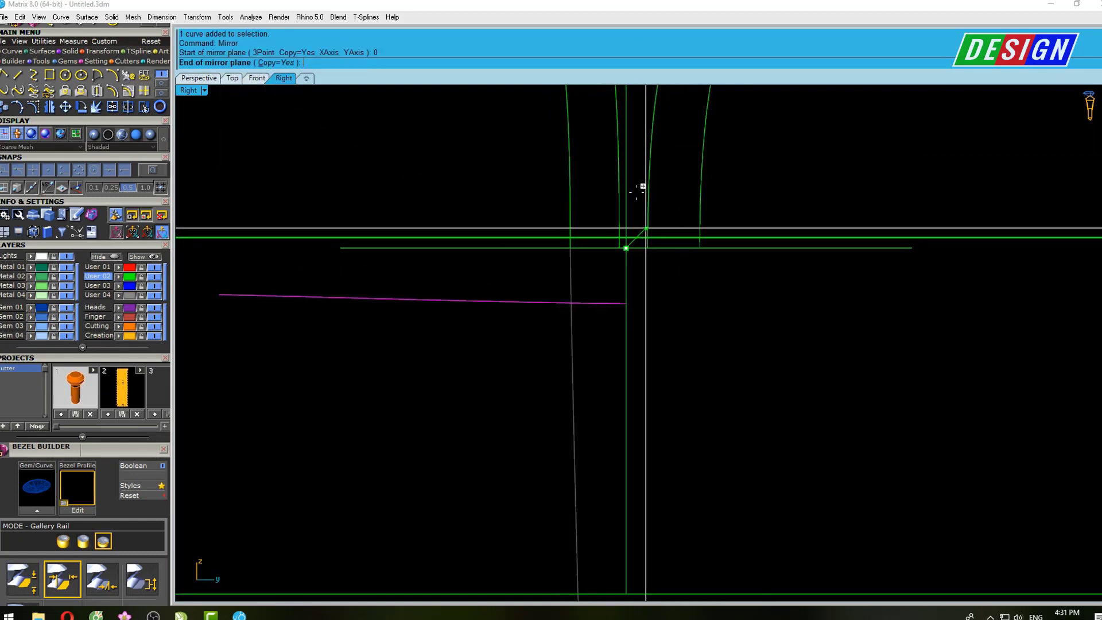
pyautogui.click(635, 180)
pyautogui.scroll(-3, 637, 229)
pyautogui.scroll(-1, 708, 205)
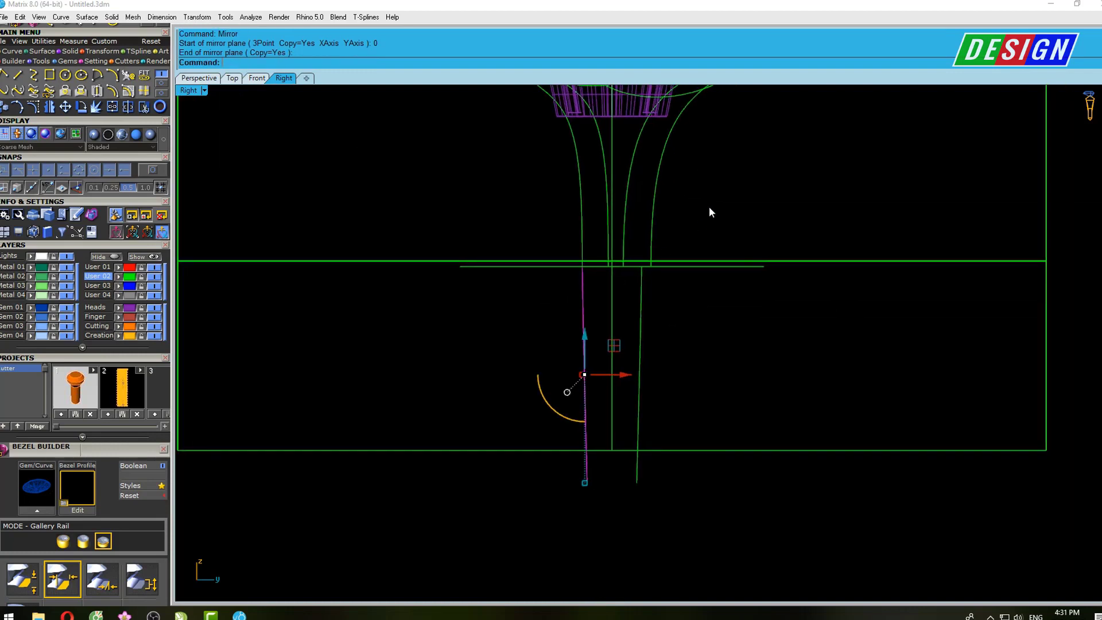
pyautogui.press('Escape')
pyautogui.scroll(-3, 632, 276)
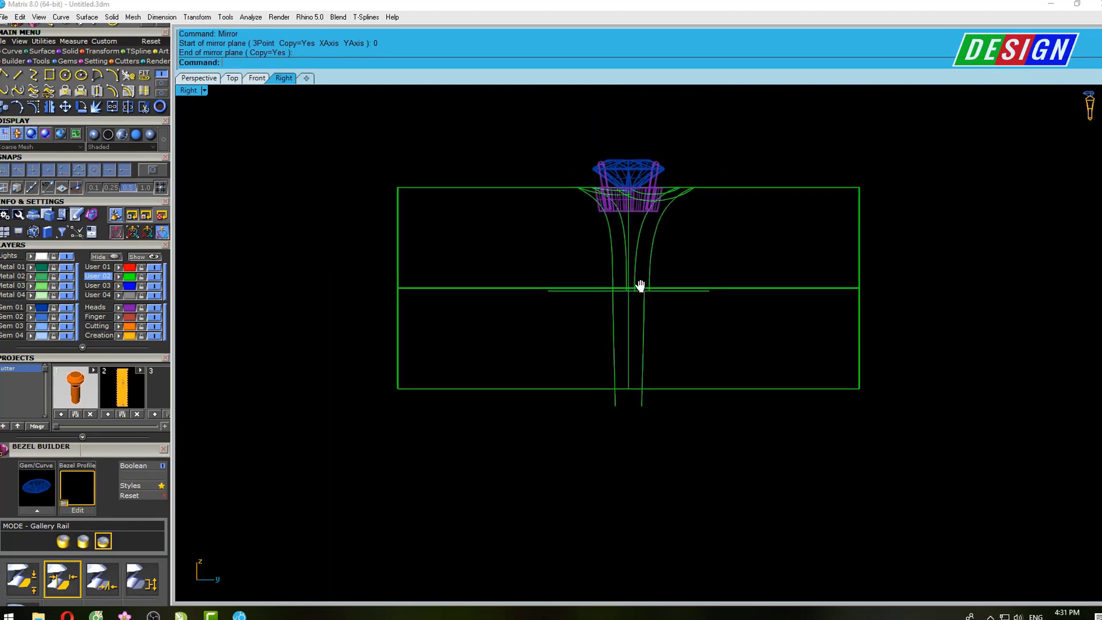
pyautogui.scroll(2, 629, 293)
pyautogui.scroll(4, 614, 307)
# Move the left curve sideways and project the curves onto the ring cylinder
pyautogui.click(600, 315)
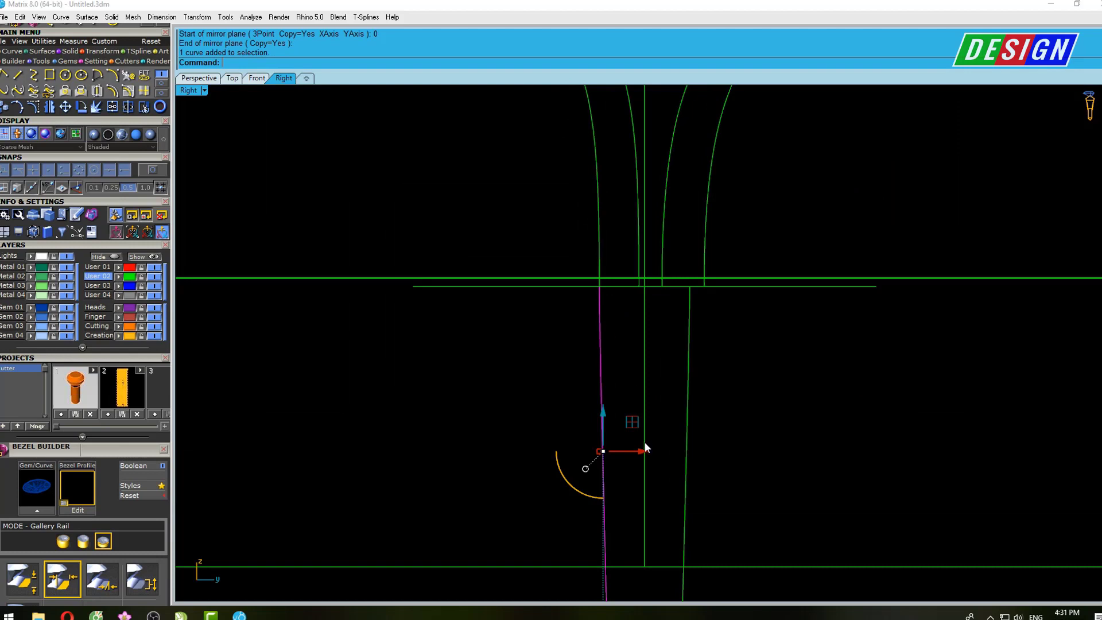
pyautogui.moveTo(642, 450); pyautogui.dragTo(635, 449)
pyautogui.moveTo(635, 450); pyautogui.dragTo(606, 319, button='right')
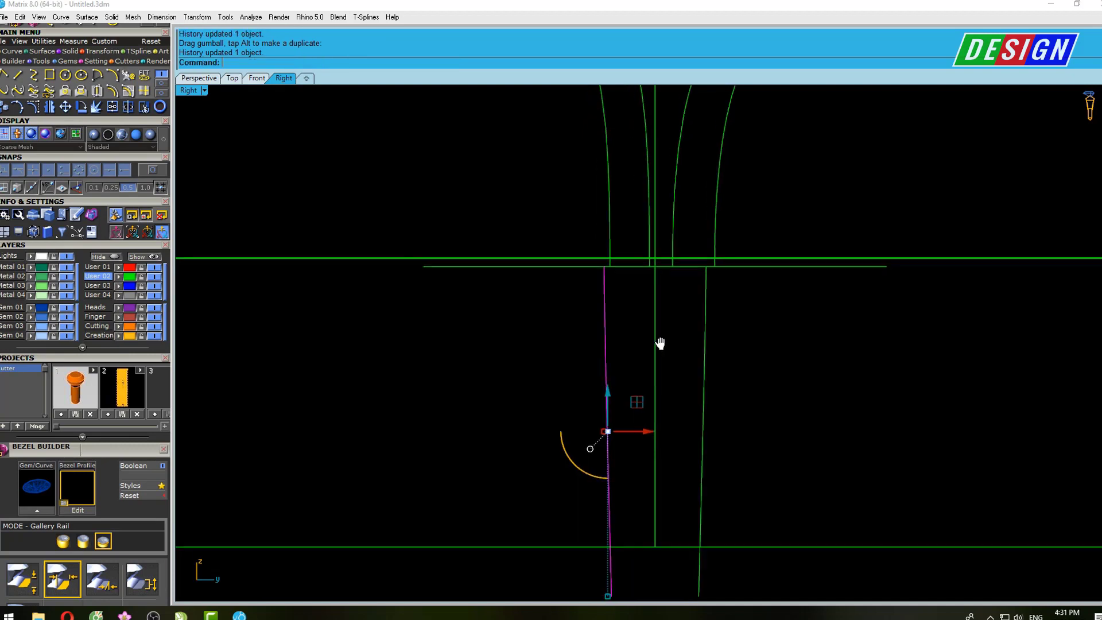
pyautogui.scroll(-5, 607, 325)
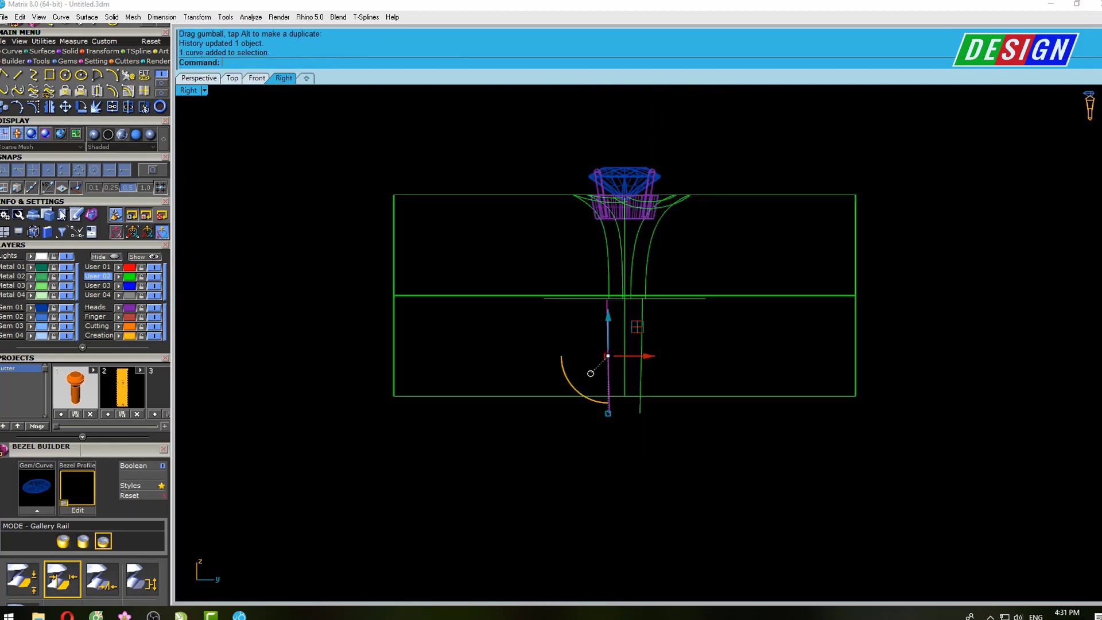
pyautogui.click(81, 90)
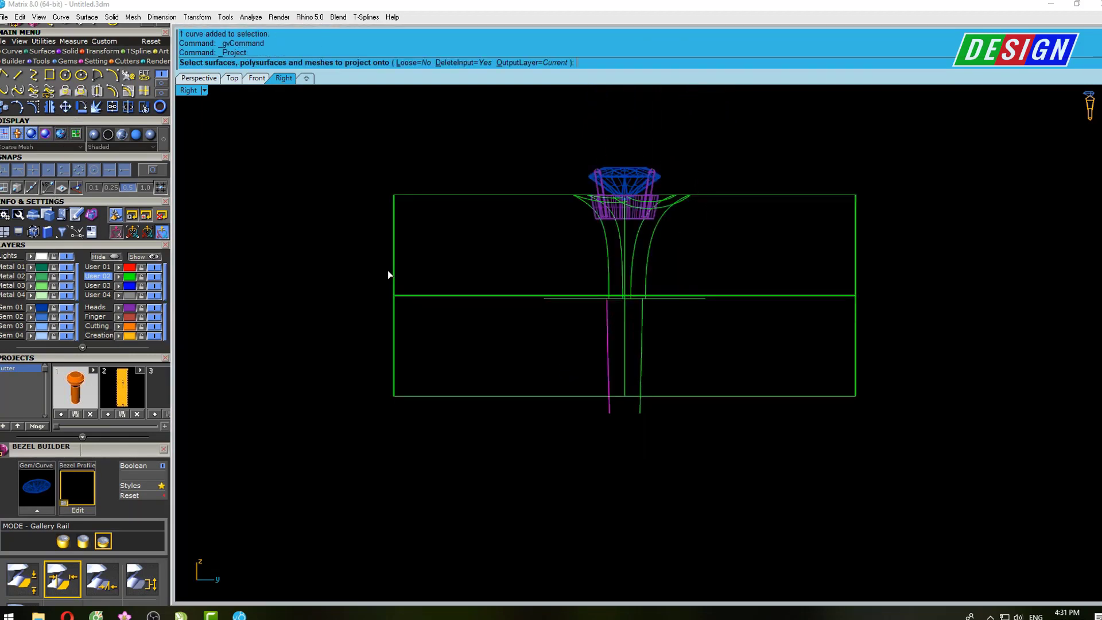
pyautogui.press('Return')
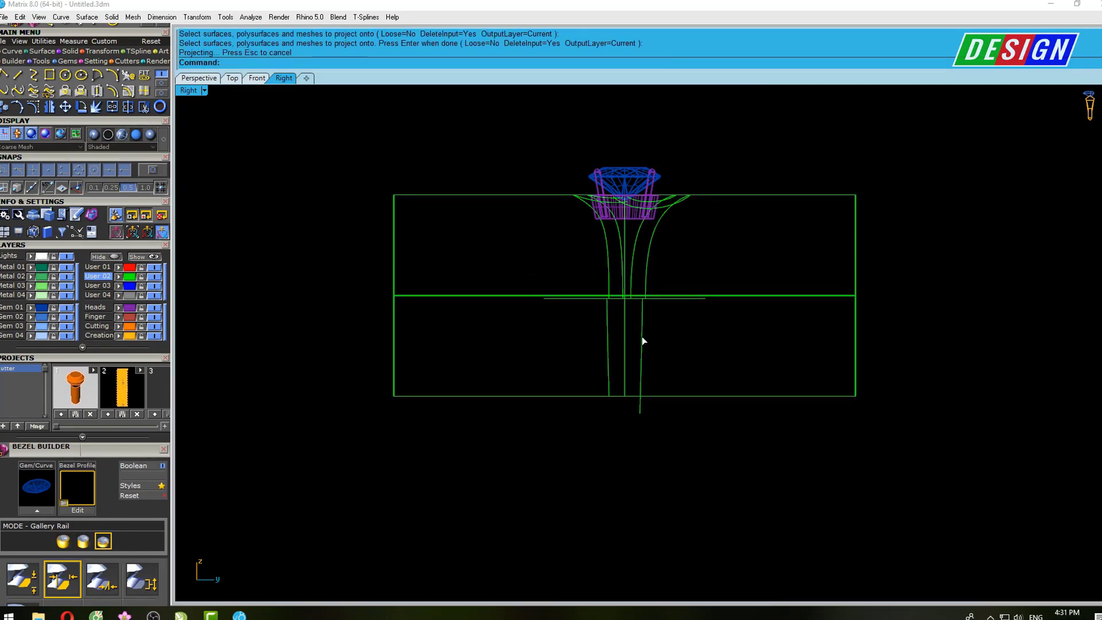
# Delete the leftover curve and restore the four-viewport layout
pyautogui.moveTo(690, 329); pyautogui.dragTo(658, 323, button='right')
pyautogui.press('Delete')
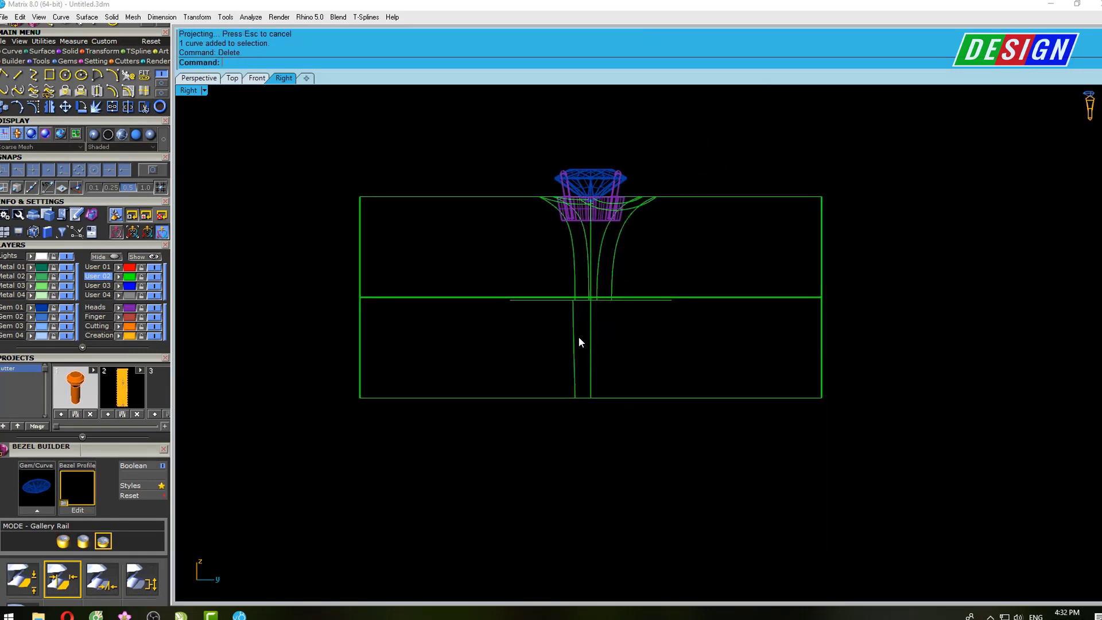
pyautogui.click(574, 339)
pyautogui.doubleClick(194, 93)
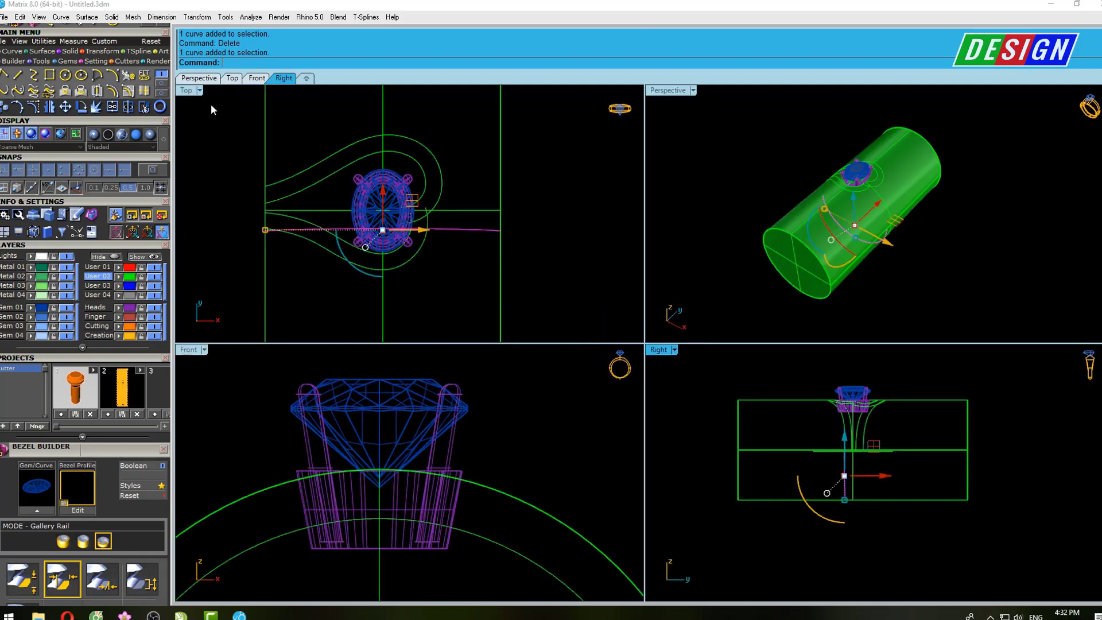
pyautogui.scroll(-3, 446, 251)
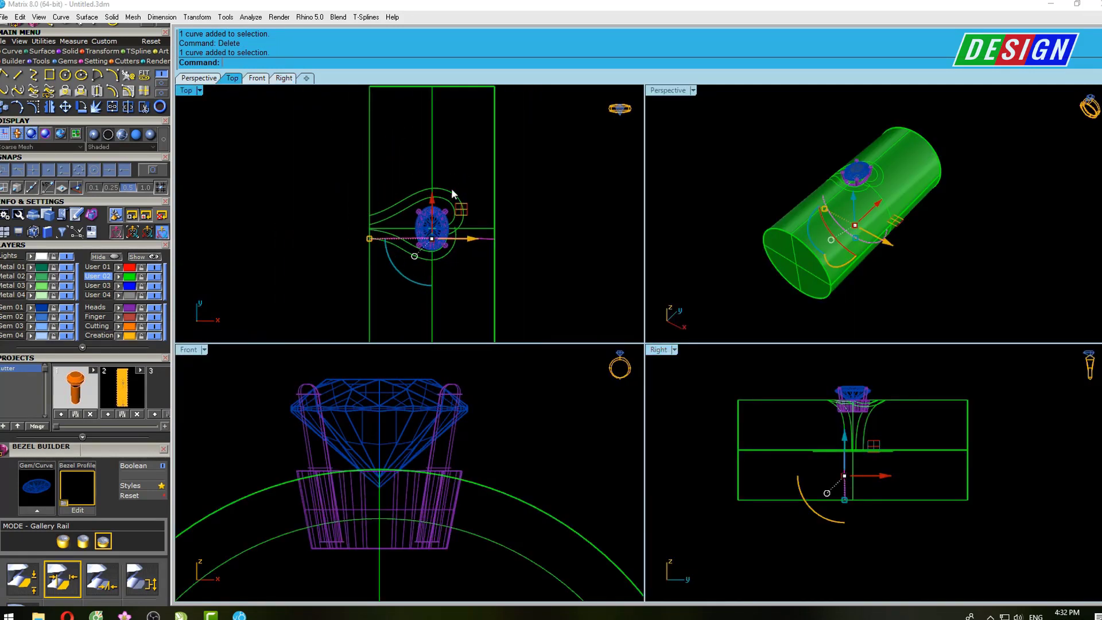
pyautogui.click(432, 165)
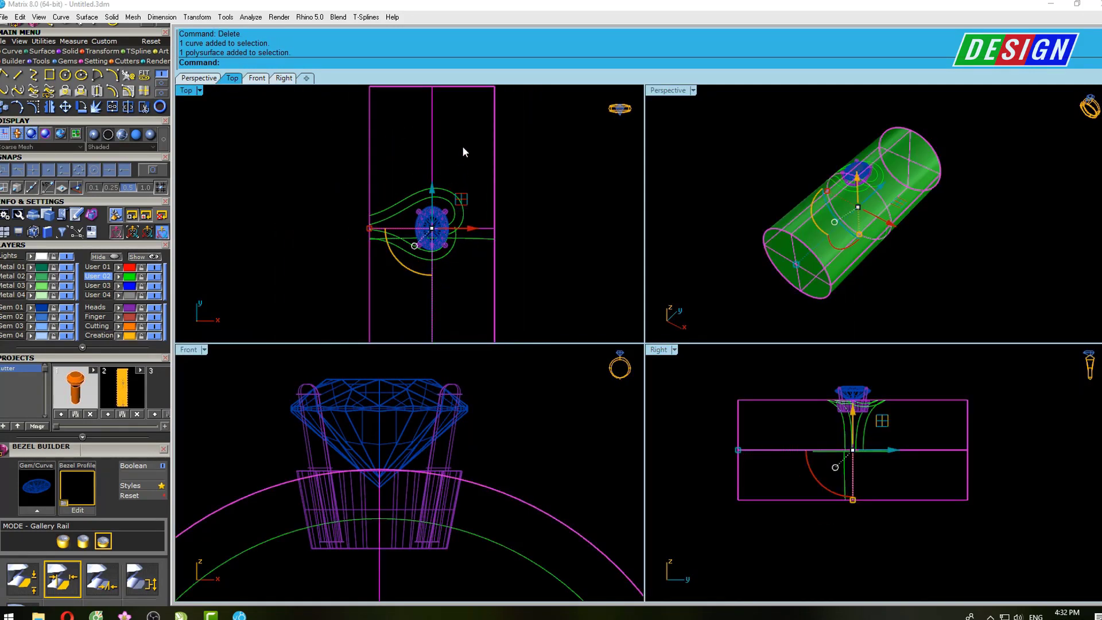
pyautogui.press('Escape')
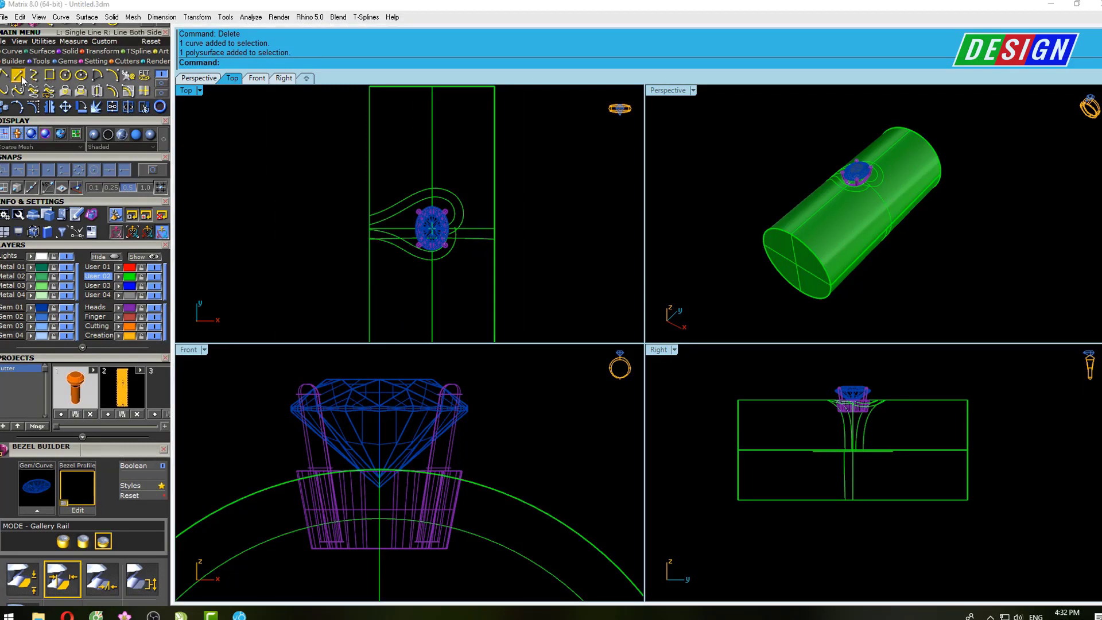
# Draw a line from the gem centre extending both ways along the ring's length
pyautogui.click(18, 75)
pyautogui.scroll(-2, 387, 270)
pyautogui.click(411, 247)
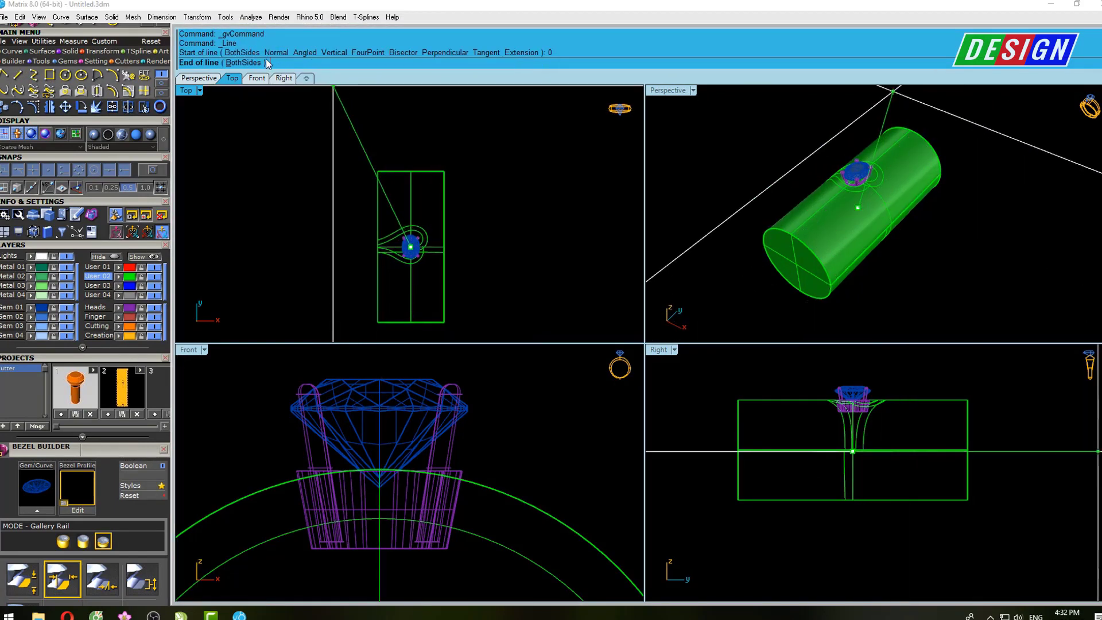
pyautogui.click(247, 62)
pyautogui.click(411, 118)
pyautogui.moveTo(433, 113); pyautogui.dragTo(398, 122)
pyautogui.scroll(3, 415, 263)
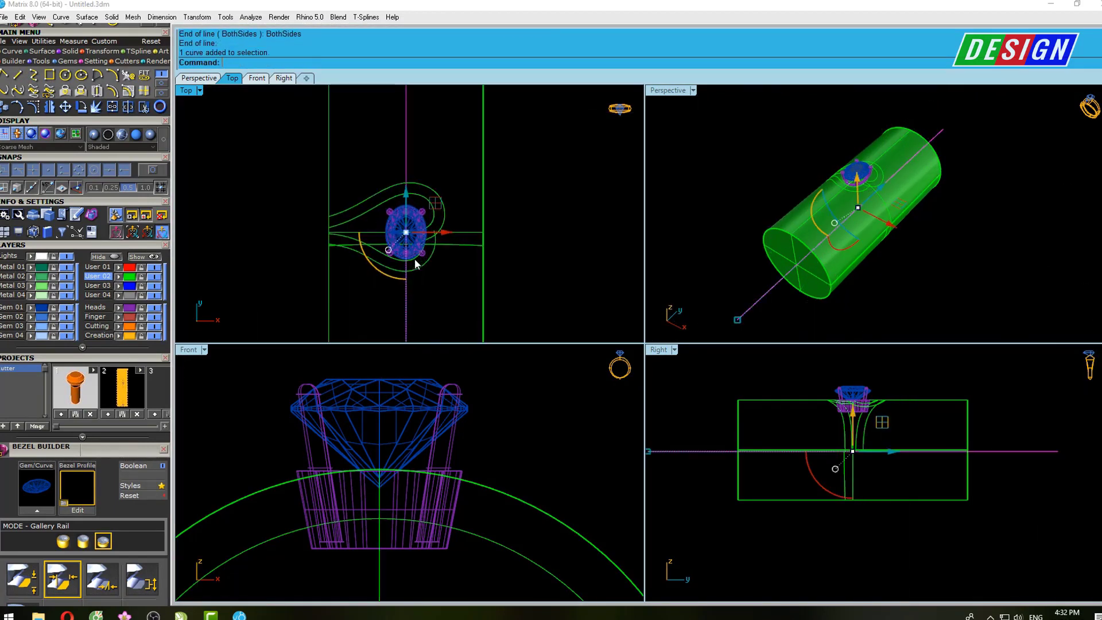
pyautogui.scroll(2, 378, 248)
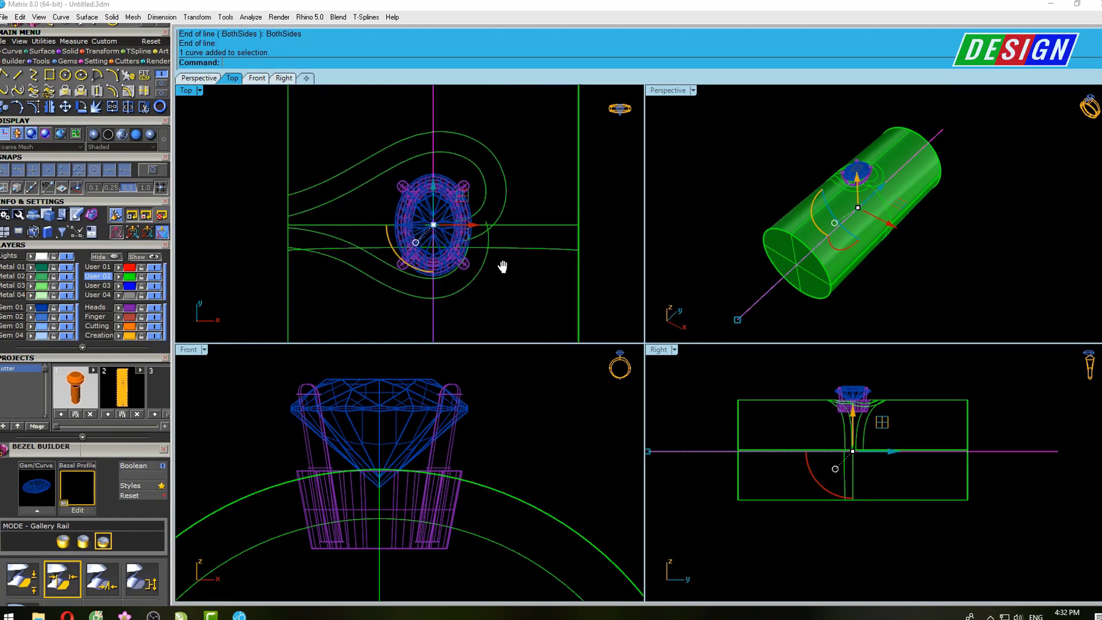
pyautogui.scroll(-1, 504, 266)
pyautogui.scroll(1, 519, 273)
# Trim away the lower band curve to the right of the gem
pyautogui.write('Trim')
pyautogui.press('Return')
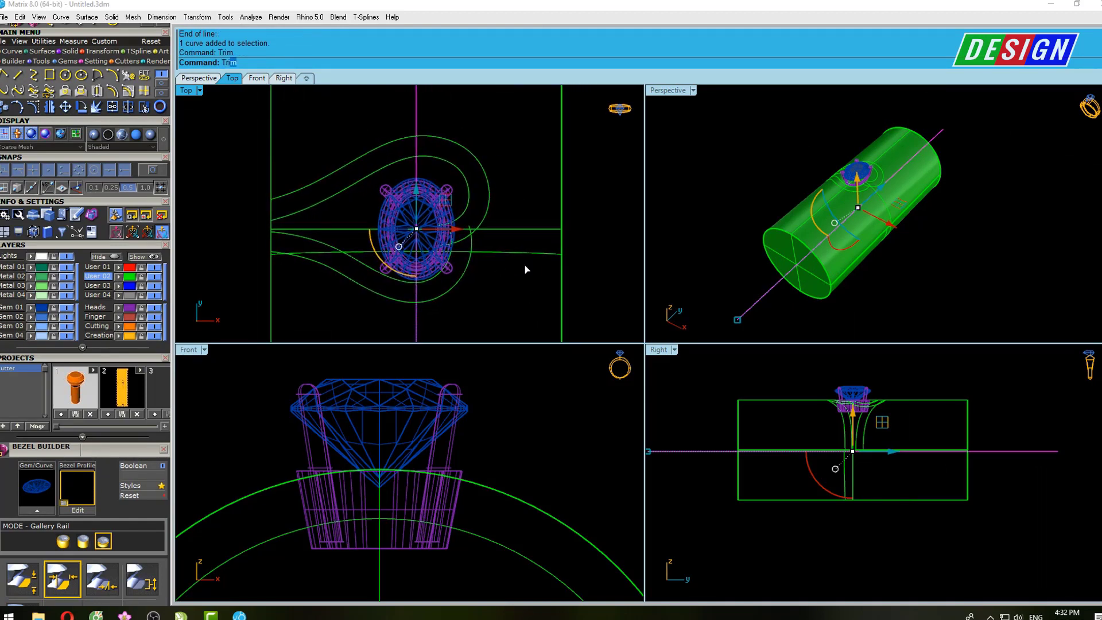
pyautogui.click(513, 253)
pyautogui.press('Return')
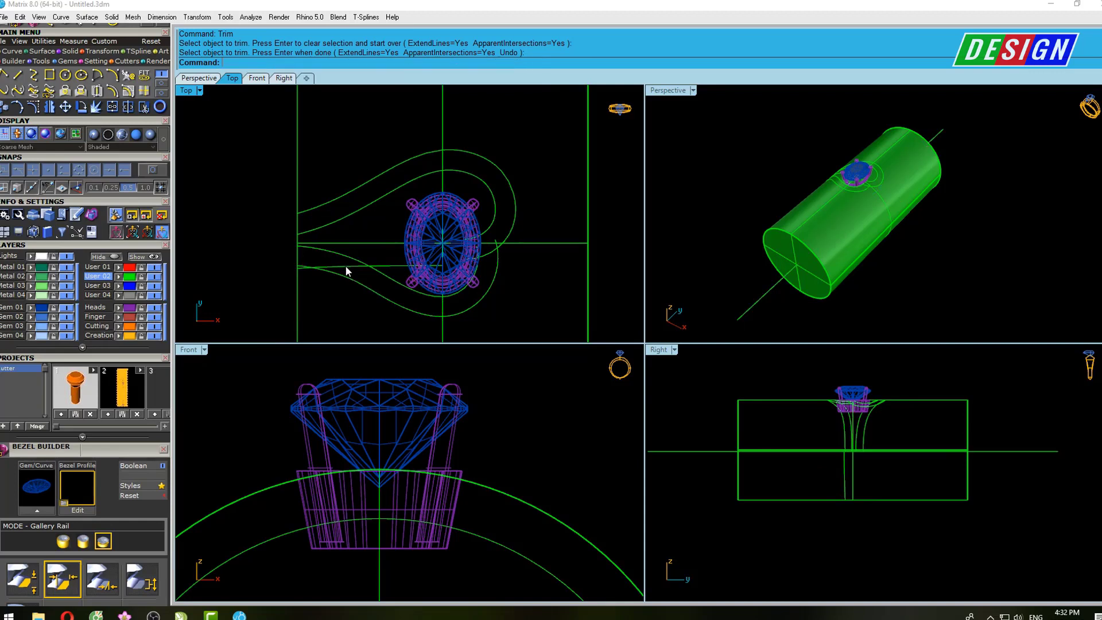
# Delete the green finger cylinder together with the curve below the gem
pyautogui.click(347, 268)
pyautogui.moveTo(844, 454); pyautogui.dragTo(828, 438, button='right')
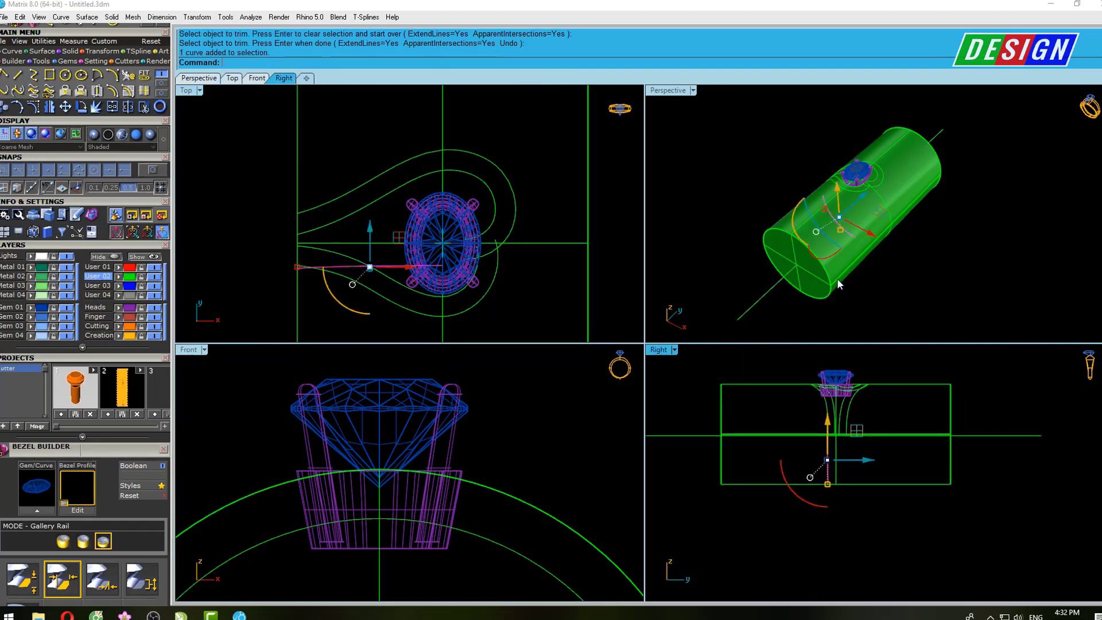
pyautogui.moveTo(838, 284); pyautogui.dragTo(827, 253, button='right')
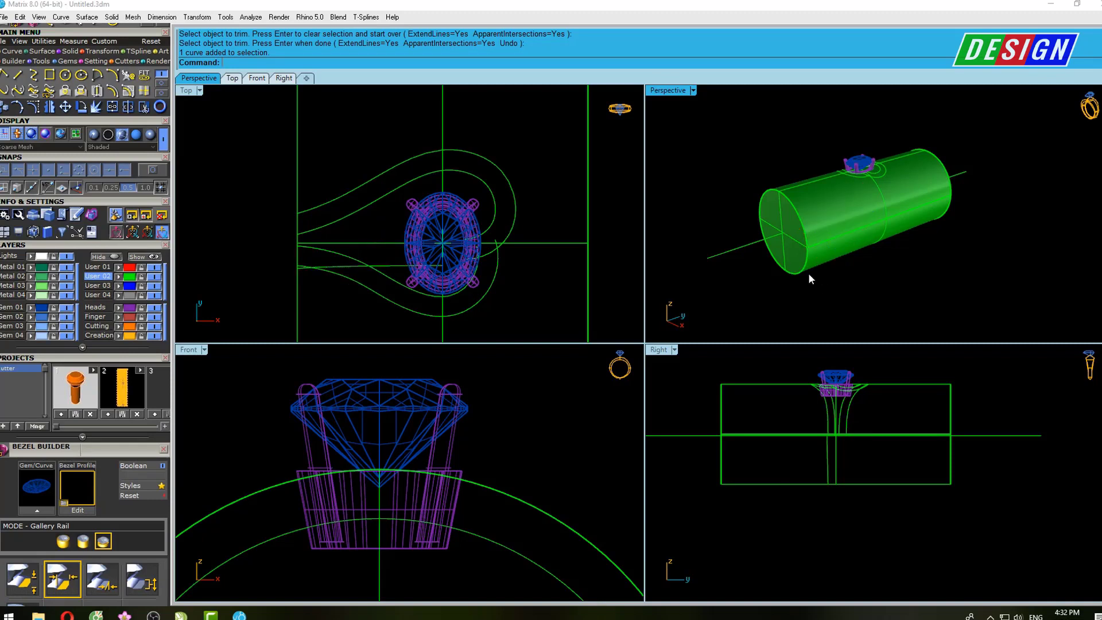
pyautogui.click(809, 273)
pyautogui.moveTo(846, 288)
pyautogui.mouseDown(button='right')
pyautogui.moveTo(818, 290)
pyautogui.moveTo(883, 310)
pyautogui.mouseUp(button='right')
pyautogui.press('Delete')
# Maximize the side view and check the vertical and two flared profile curves
pyautogui.scroll(2, 828, 456)
pyautogui.doubleClick(666, 351)
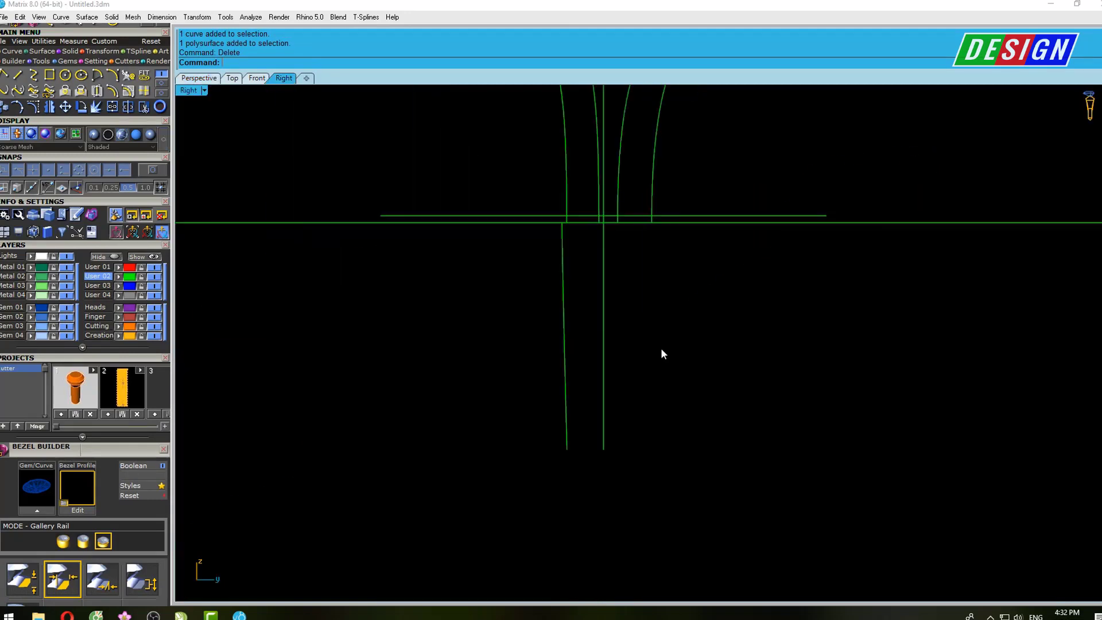
pyautogui.click(611, 288)
pyautogui.scroll(2, 615, 240)
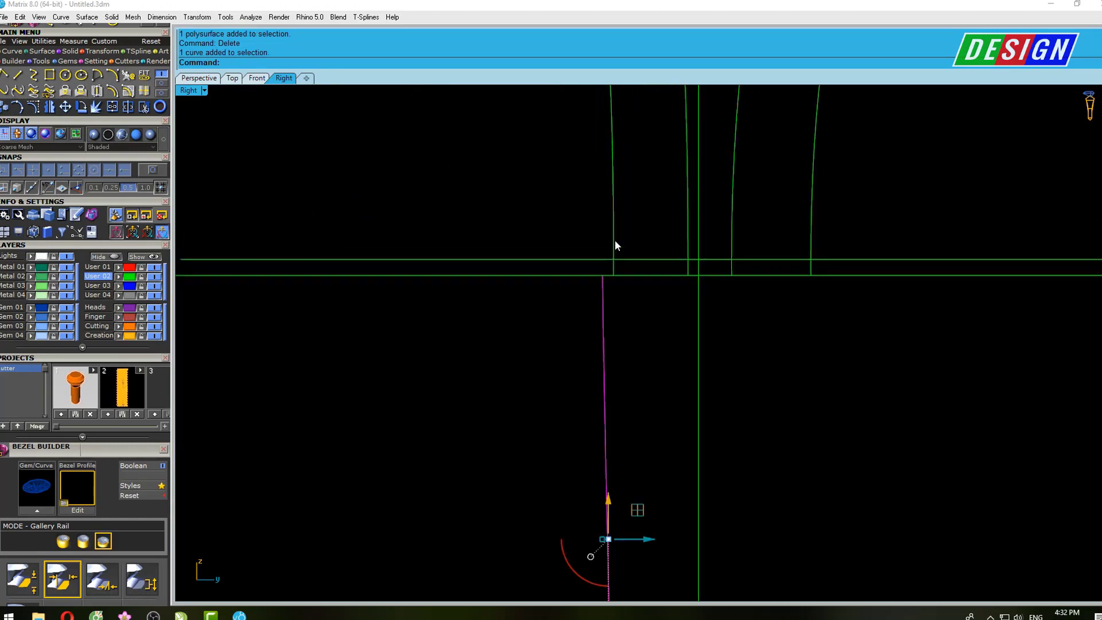
pyautogui.scroll(-3, 626, 188)
pyautogui.moveTo(625, 188)
pyautogui.mouseDown(button='right')
pyautogui.moveTo(640, 225)
pyautogui.moveTo(642, 206)
pyautogui.mouseUp(button='right')
pyautogui.scroll(2, 642, 202)
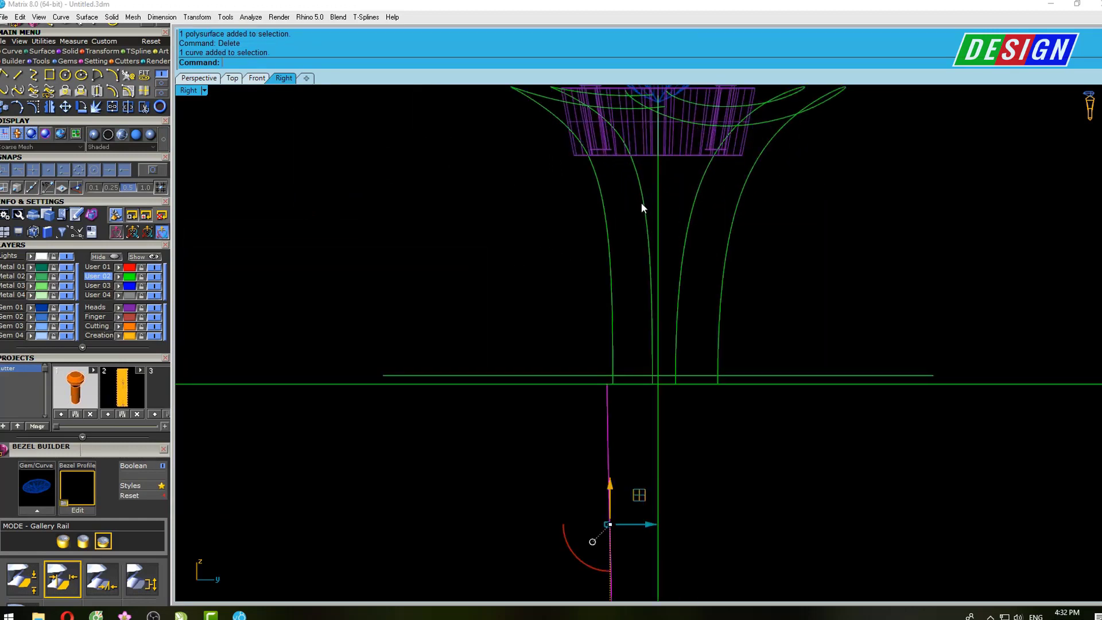
pyautogui.click(611, 210)
pyautogui.keyDown('shift'); pyautogui.click(596, 181); pyautogui.keyUp('shift')
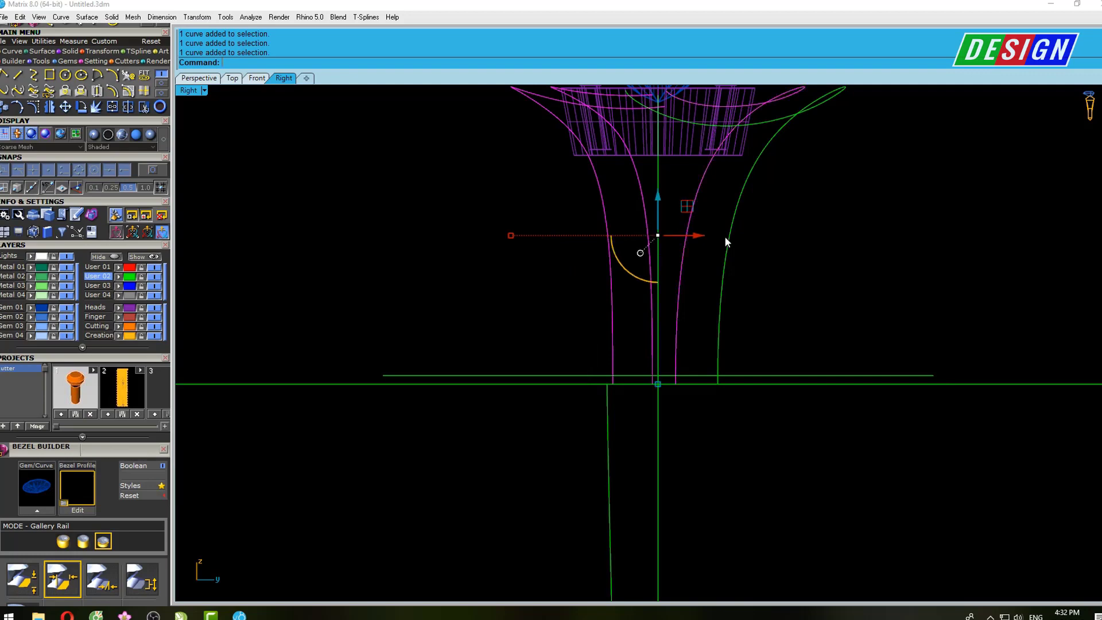
pyautogui.press('Escape')
pyautogui.scroll(-3, 683, 242)
# Return to the four-view layout and select the lower band curve in Top view
pyautogui.doubleClick(190, 91)
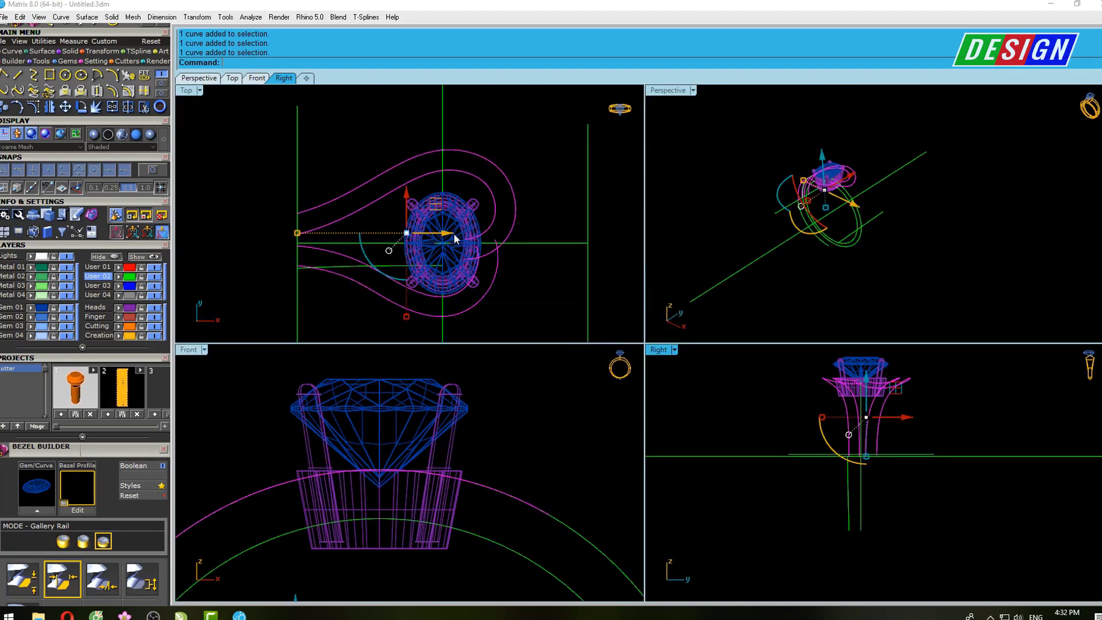
pyautogui.scroll(2, 371, 235)
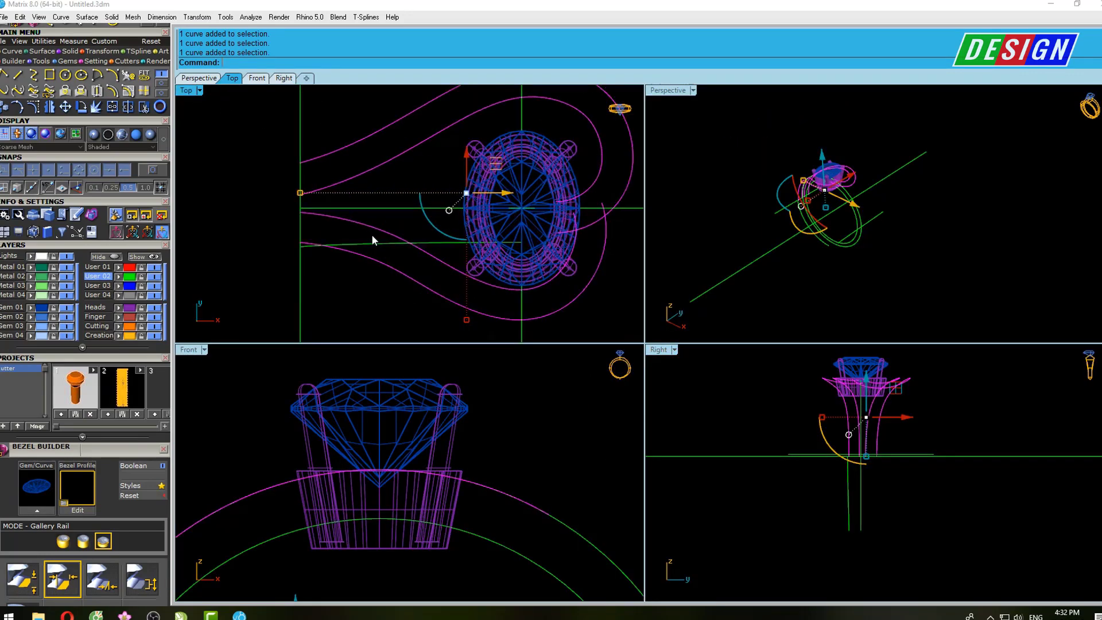
pyautogui.press('Escape')
pyautogui.click(378, 229)
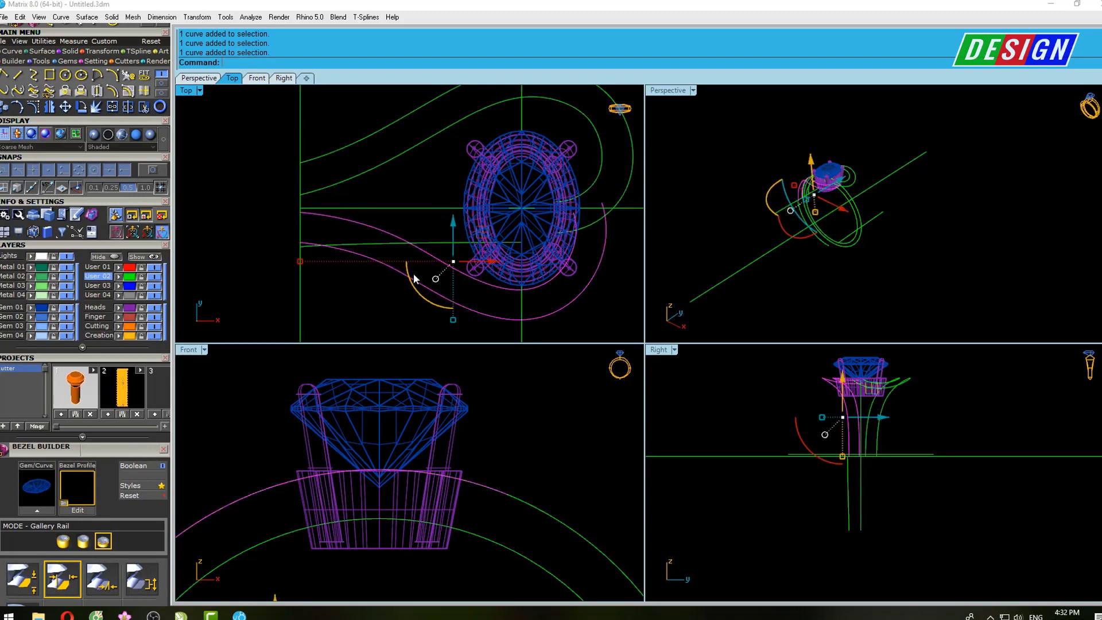
pyautogui.press('Right')
# Rebuild the selected lower band curve with 12 points at degree 3
pyautogui.write('b')
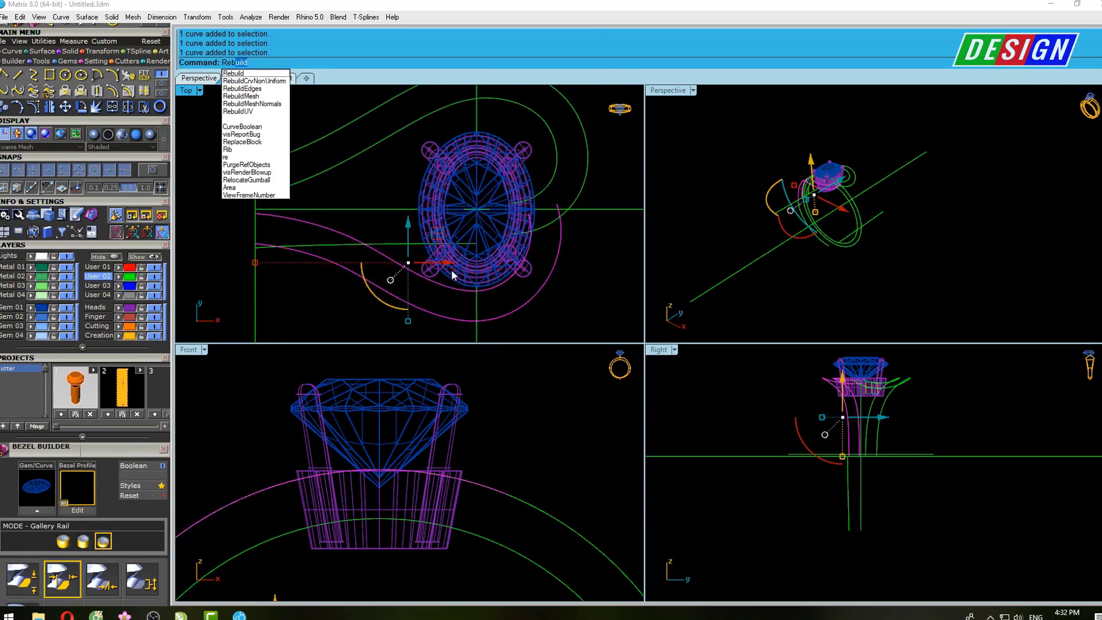
pyautogui.press('Return')
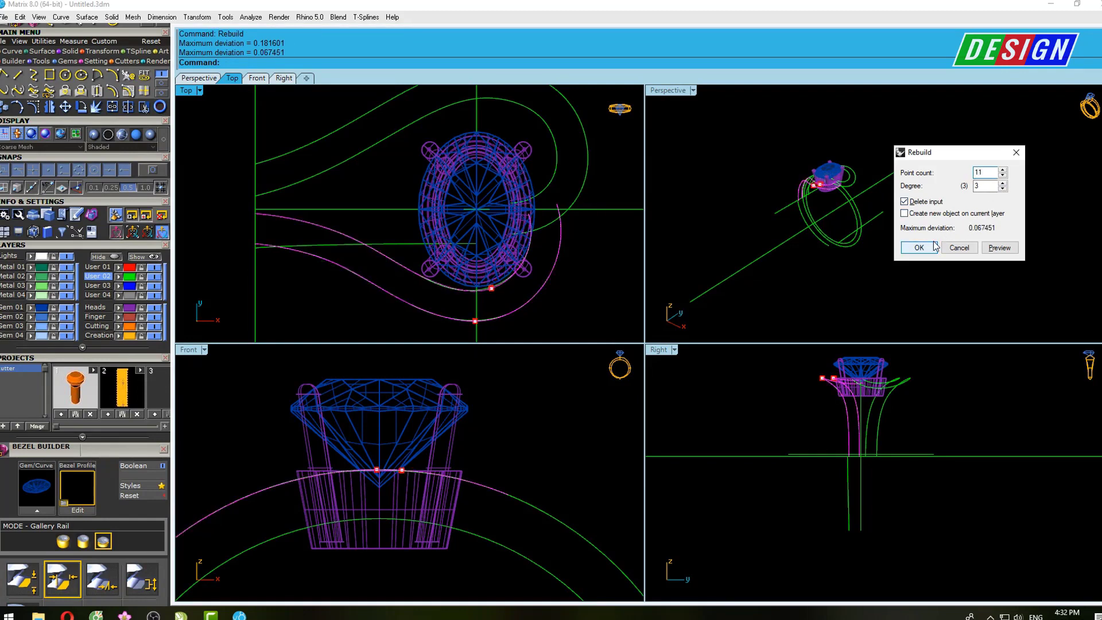
pyautogui.moveTo(515, 299); pyautogui.dragTo(515, 270, button='right')
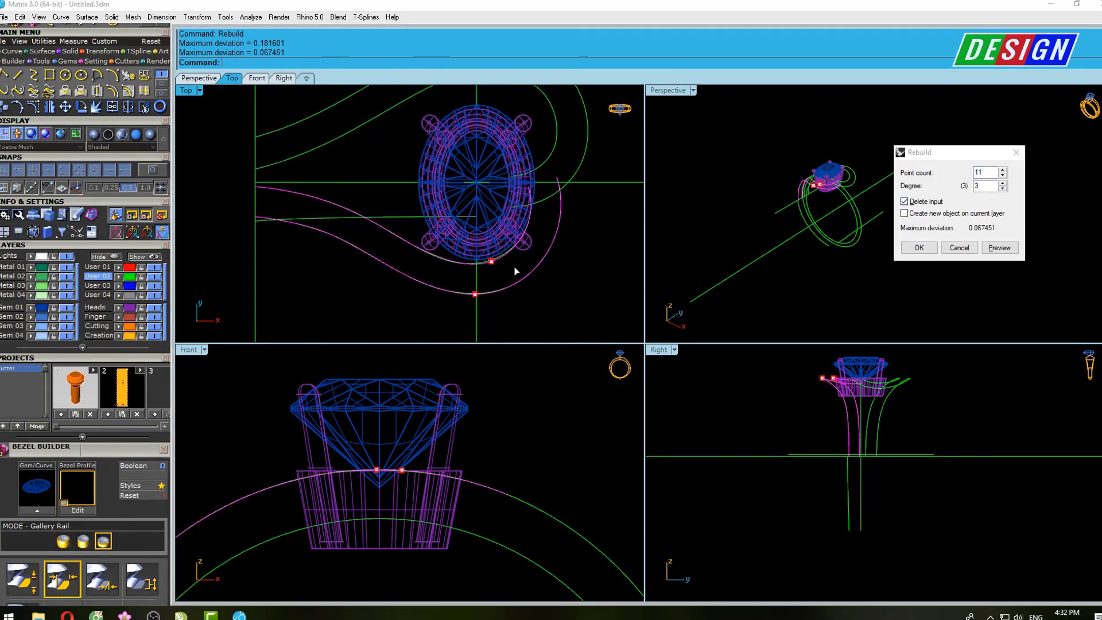
pyautogui.click(1004, 170)
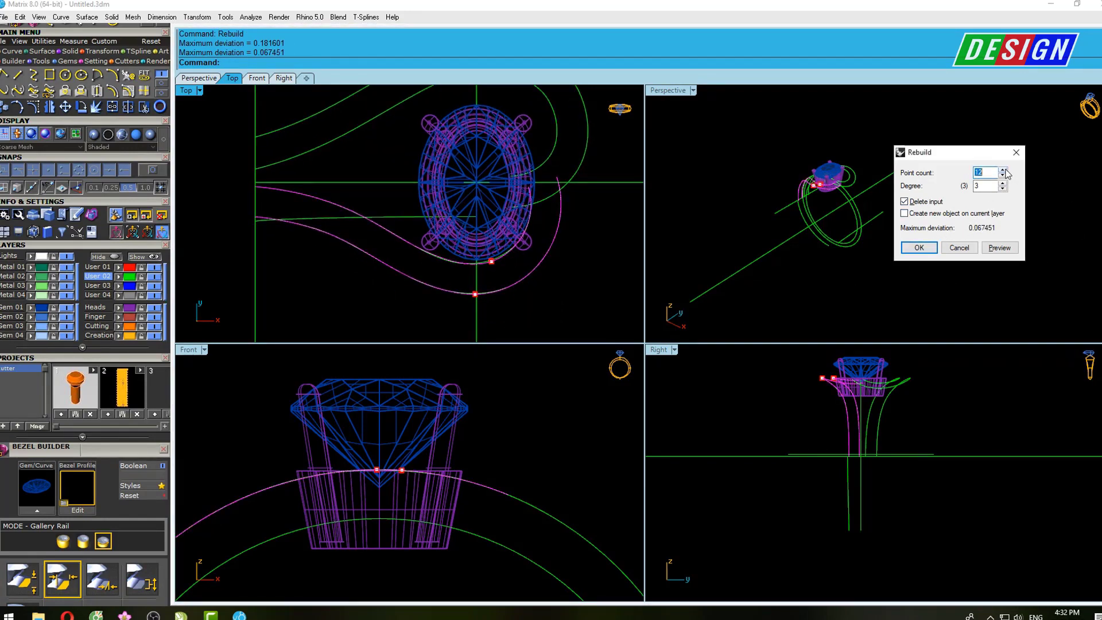
pyautogui.click(919, 248)
# Repeat the same rebuild on the upper band curve and the vertical shank curve
pyautogui.moveTo(396, 172); pyautogui.dragTo(435, 237, button='right')
pyautogui.click(371, 178)
pyautogui.rightClick(393, 177)
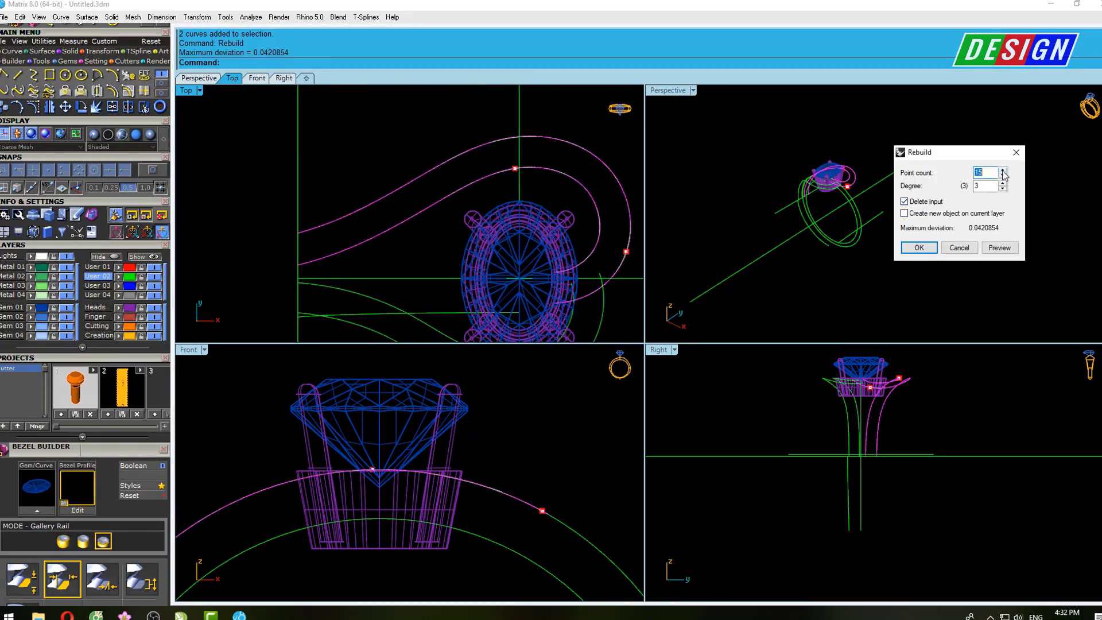
pyautogui.click(930, 253)
pyautogui.click(919, 251)
pyautogui.moveTo(819, 197); pyautogui.dragTo(811, 377, button='right')
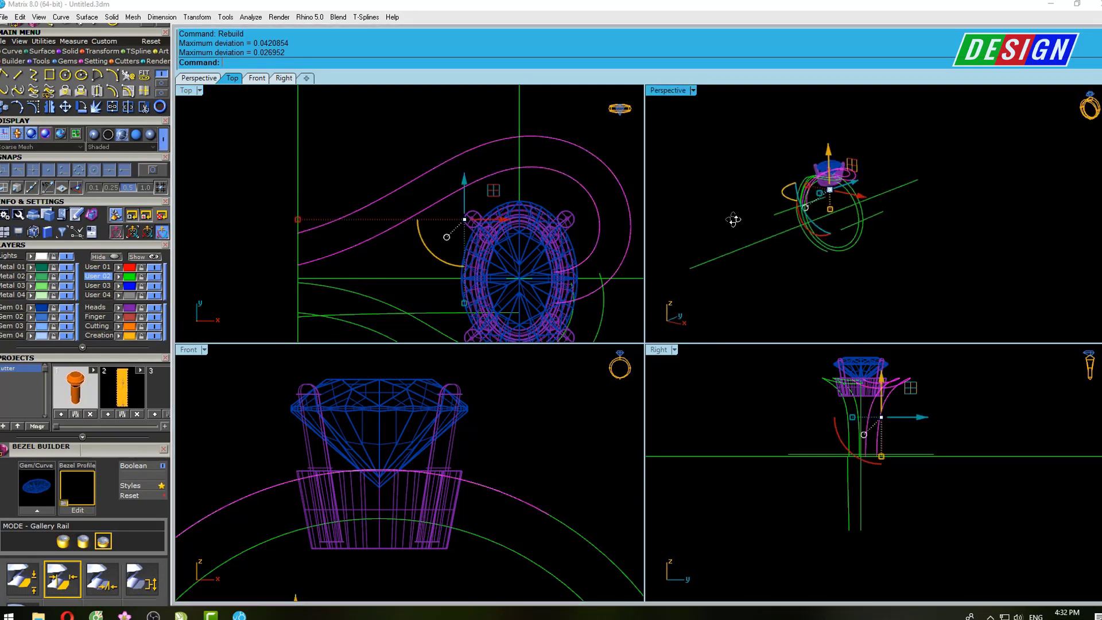
pyautogui.click(849, 494)
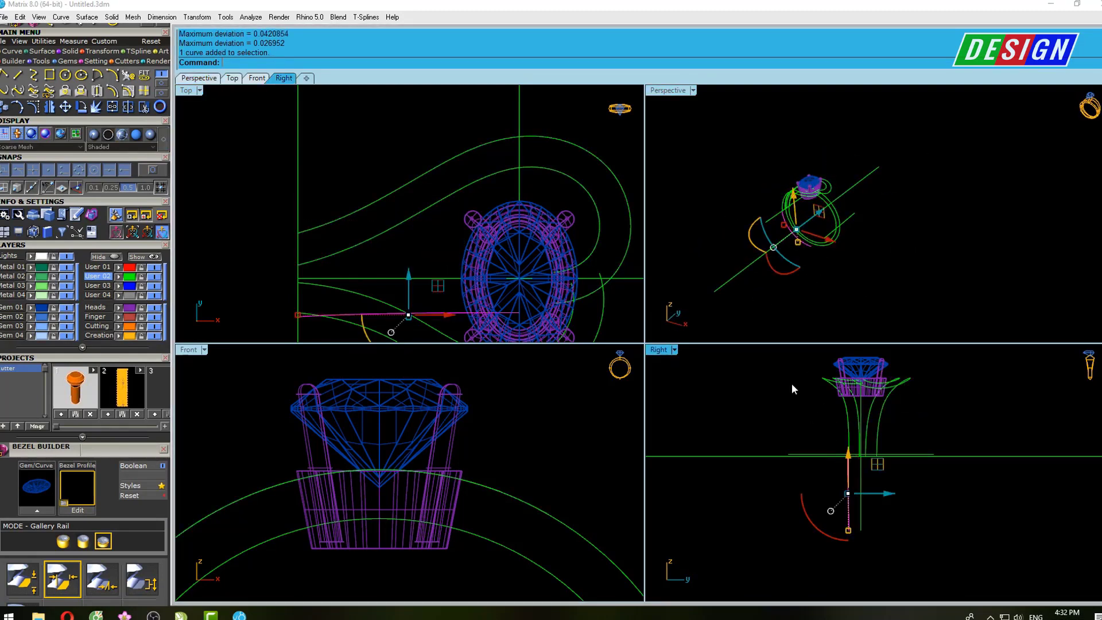
pyautogui.rightClick(797, 383)
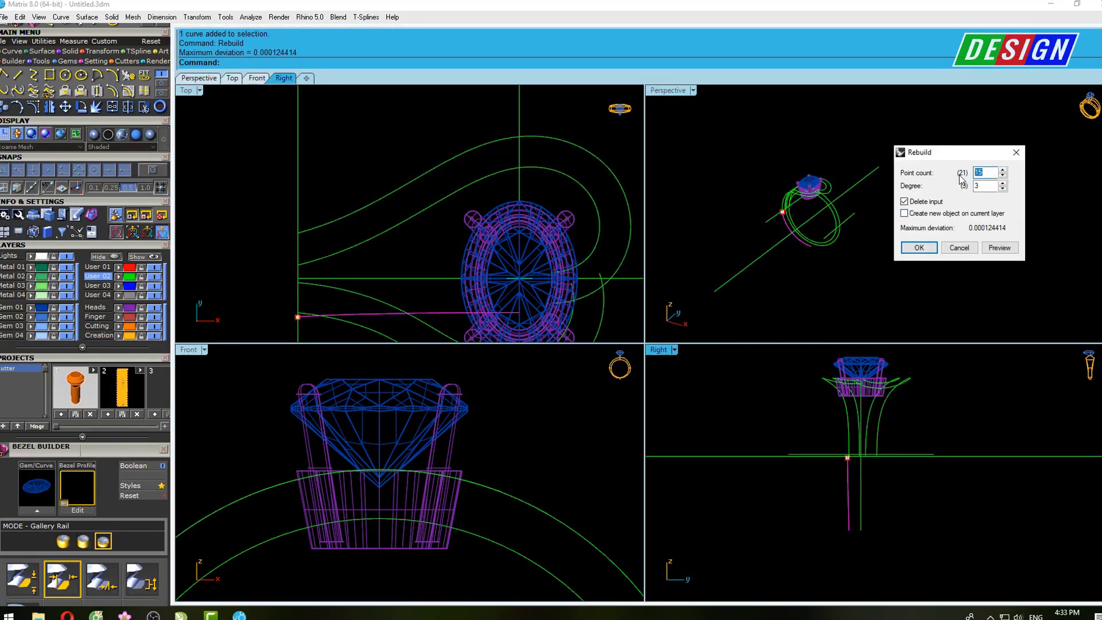
pyautogui.click(919, 250)
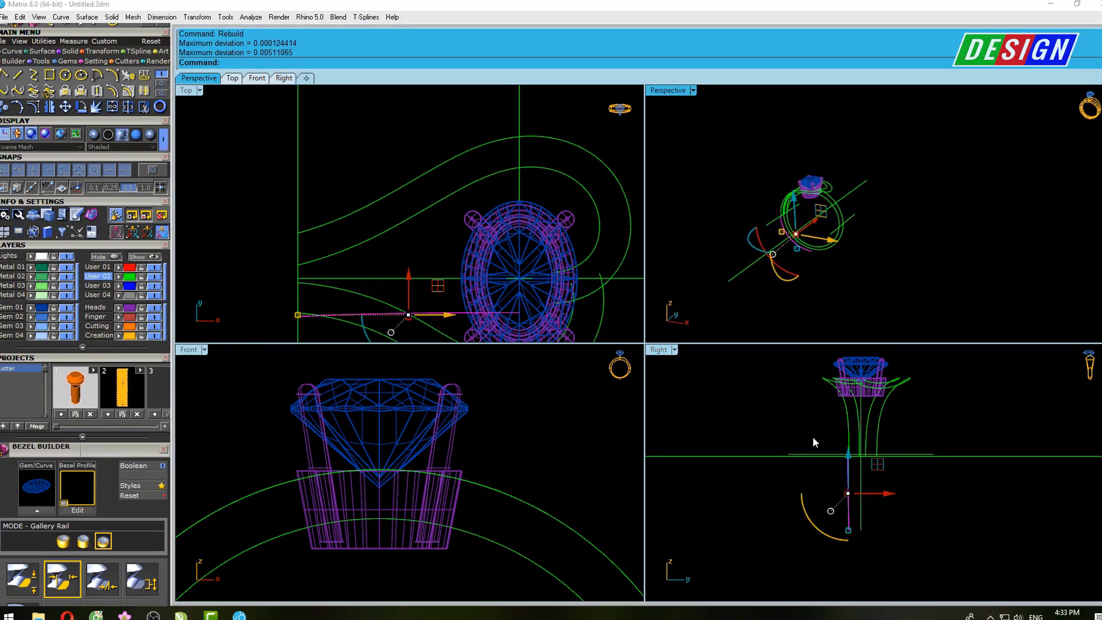
# Maximize the side view and select the two left profile curves
pyautogui.doubleClick(656, 356)
pyautogui.scroll(2, 717, 314)
pyautogui.scroll(3, 632, 222)
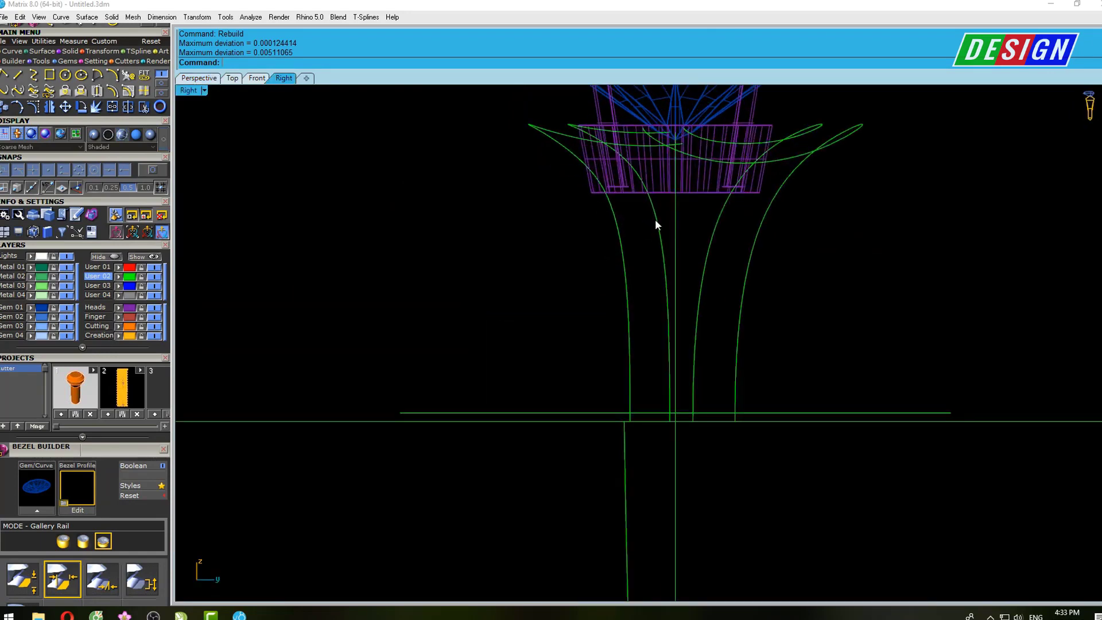
pyautogui.click(655, 224)
pyautogui.keyDown('shift'); pyautogui.click(621, 224); pyautogui.keyUp('shift')
# Show control points and shift the lower eight points outward to the left
pyautogui.press('F10')
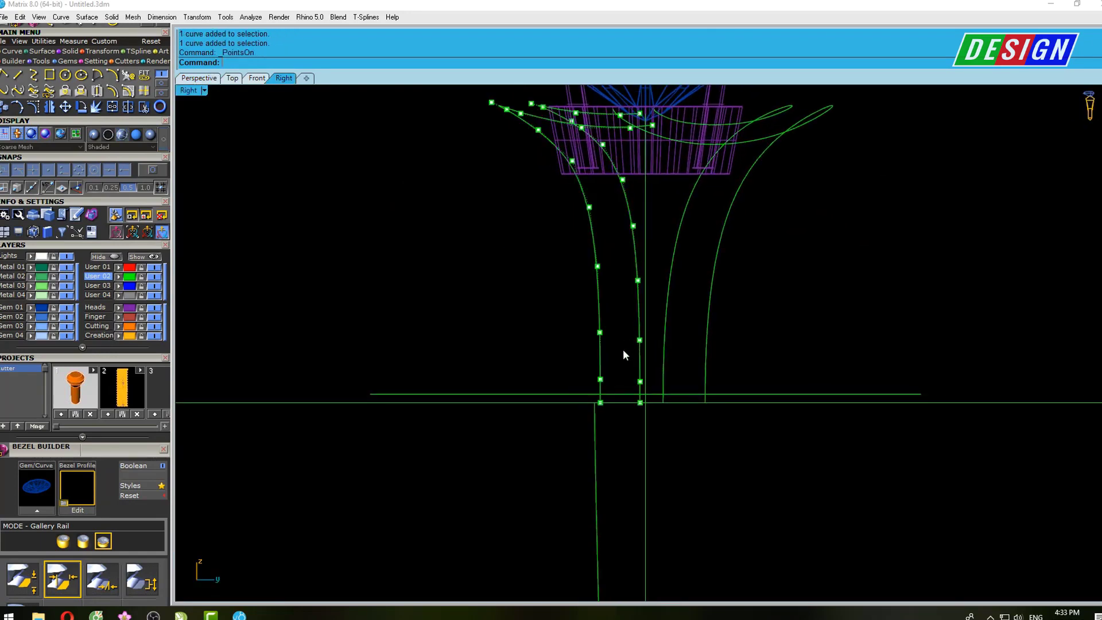
pyautogui.scroll(2, 648, 350)
pyautogui.moveTo(542, 193); pyautogui.dragTo(664, 460)
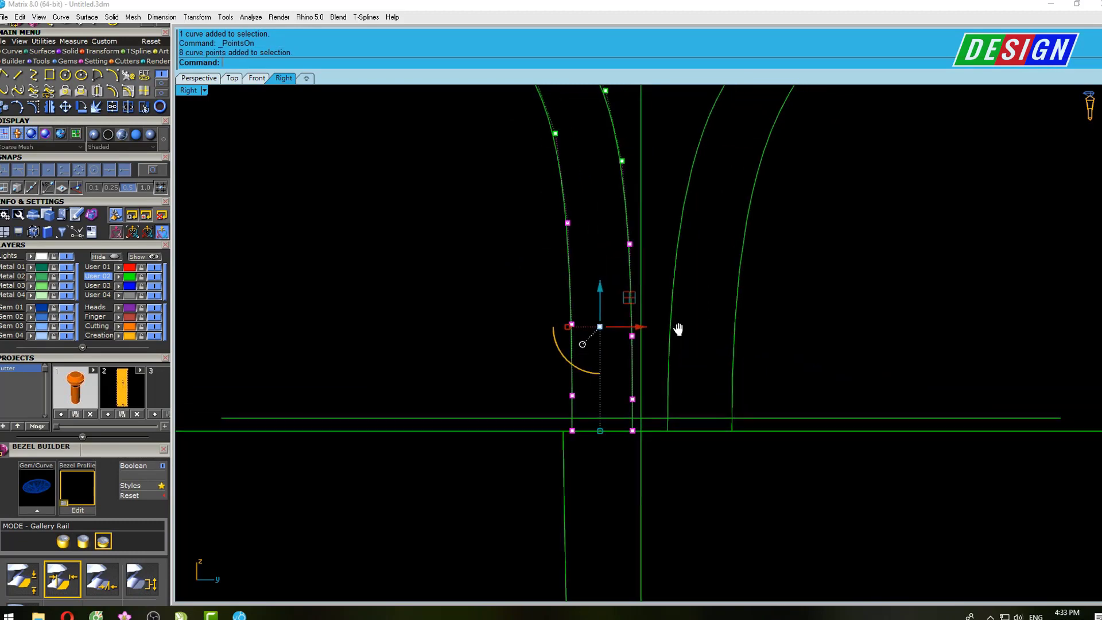
pyautogui.hotkey('ctrl', 'F1')
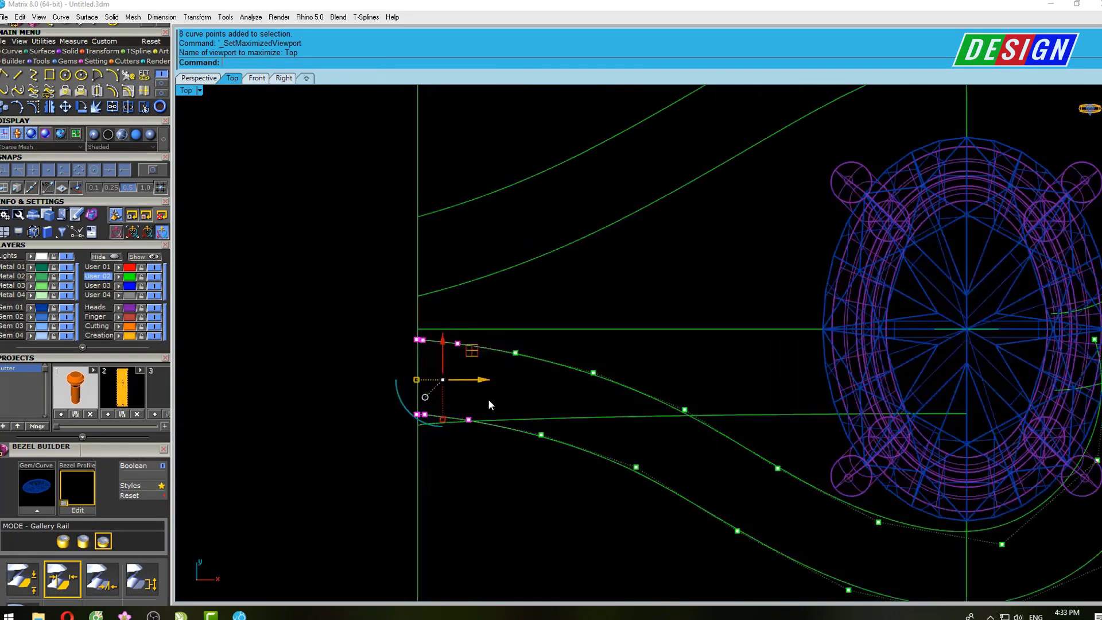
pyautogui.hotkey('ctrl', 'F3')
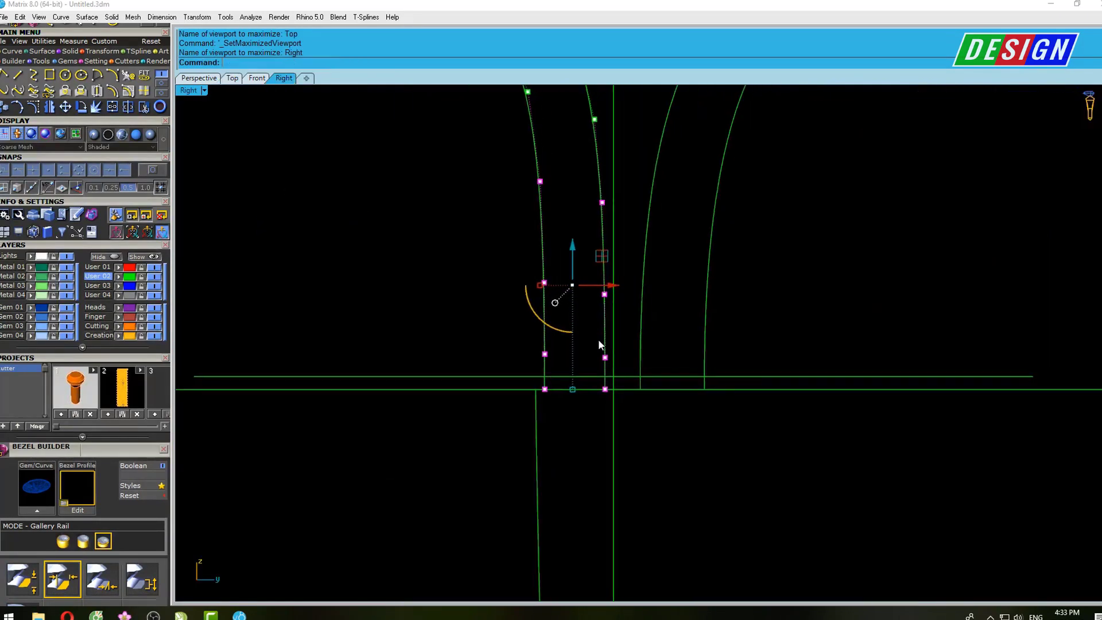
pyautogui.scroll(2, 598, 340)
pyautogui.moveTo(601, 260); pyautogui.dragTo(591, 263)
# Select further pairs of control points and drag them to reshape the curves
pyautogui.scroll(-3, 602, 350)
pyautogui.scroll(3, 591, 304)
pyautogui.scroll(2, 600, 231)
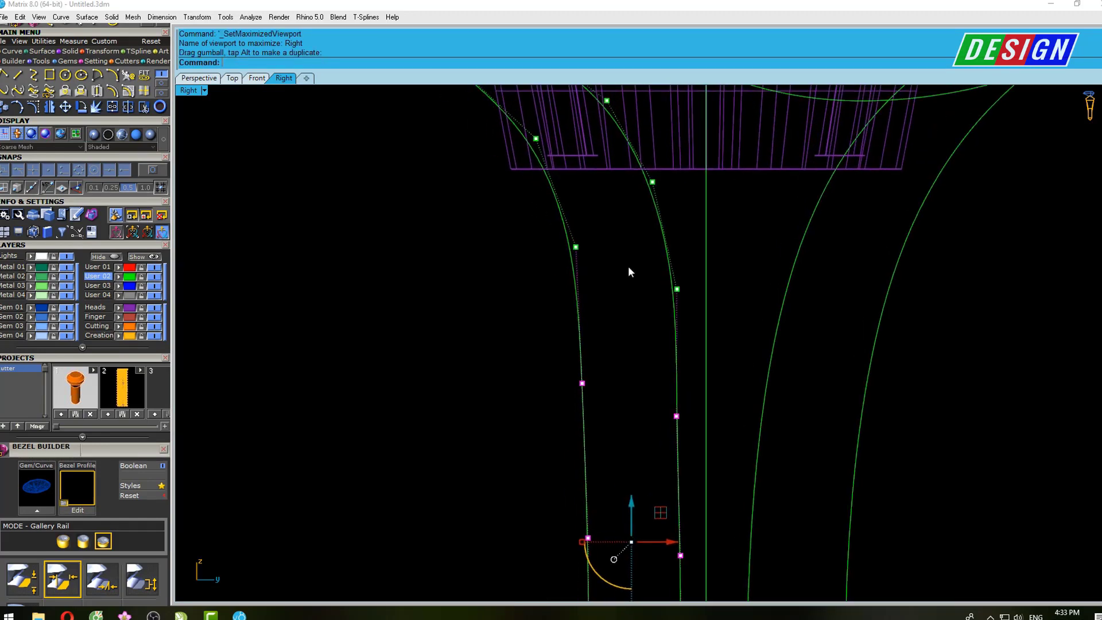
pyautogui.scroll(-3, 630, 272)
pyautogui.moveTo(539, 290)
pyautogui.mouseDown()
pyautogui.moveTo(653, 249)
pyautogui.moveTo(651, 270)
pyautogui.mouseUp()
pyautogui.scroll(3, 653, 249)
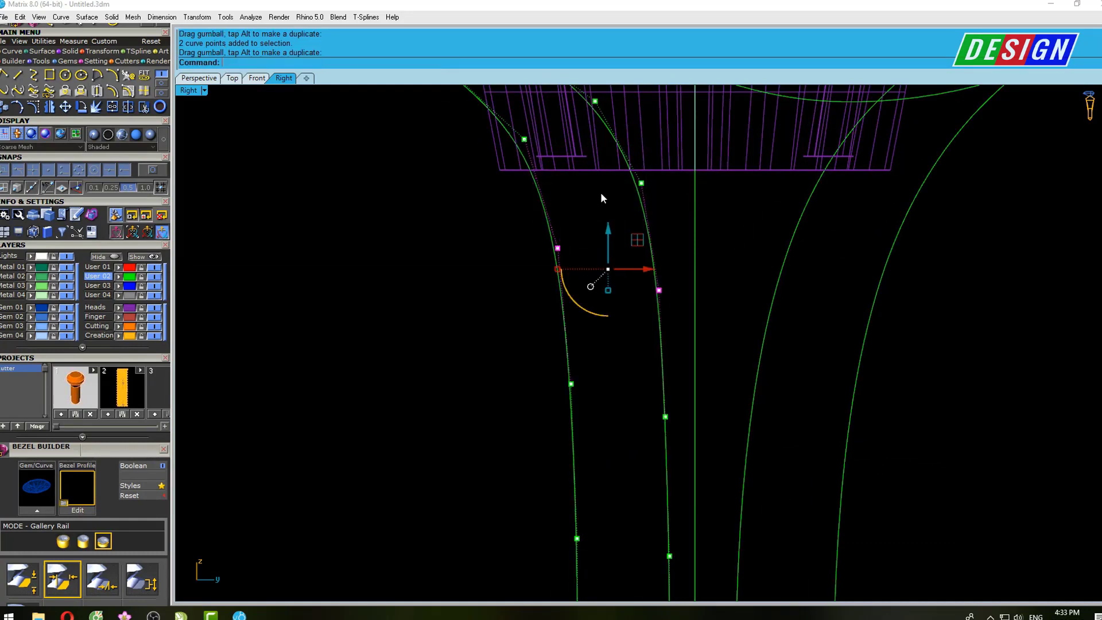
pyautogui.scroll(2, 600, 192)
pyautogui.moveTo(479, 248); pyautogui.dragTo(680, 169)
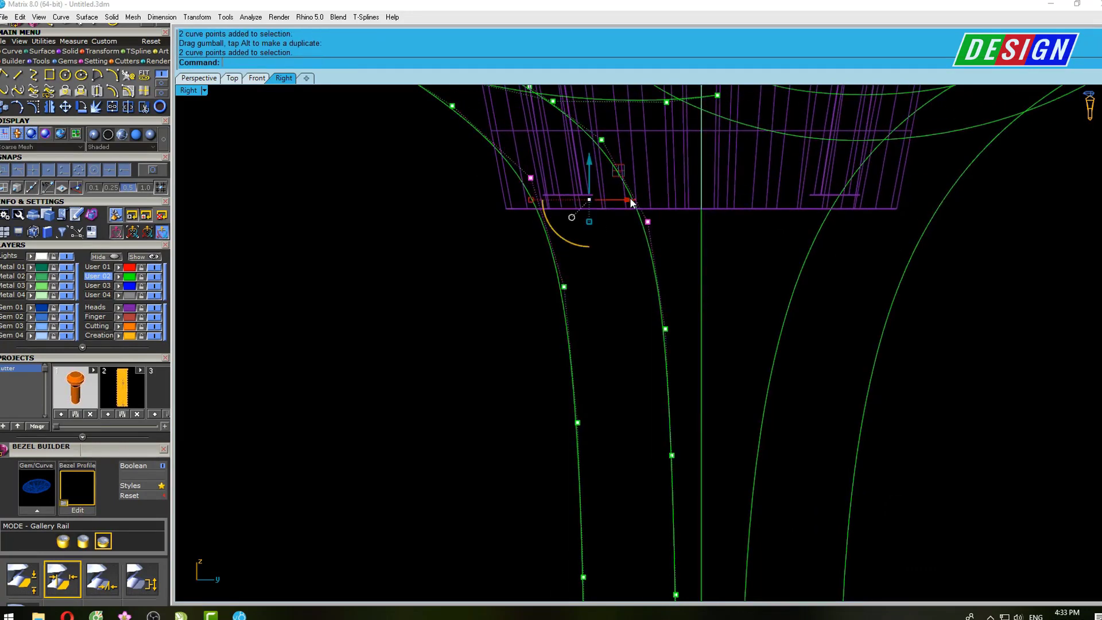
pyautogui.moveTo(631, 202); pyautogui.dragTo(627, 198)
# Drag the upper control-point pair so the curves flare outward under the bezel
pyautogui.scroll(-1, 623, 210)
pyautogui.scroll(-2, 631, 229)
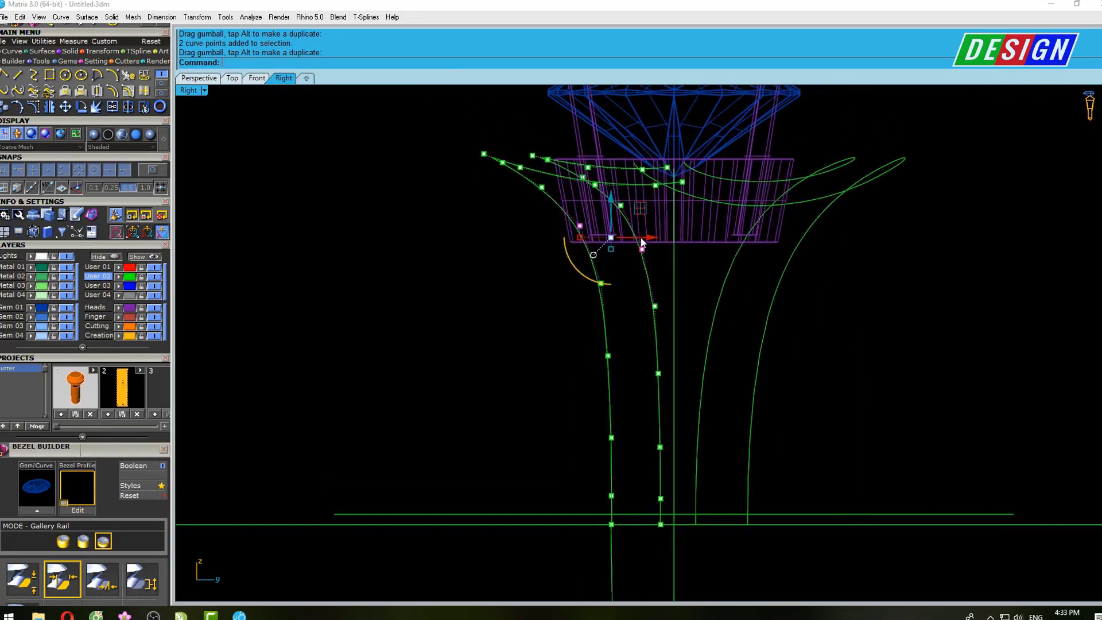
pyautogui.scroll(3, 632, 247)
pyautogui.moveTo(473, 270); pyautogui.dragTo(753, 177)
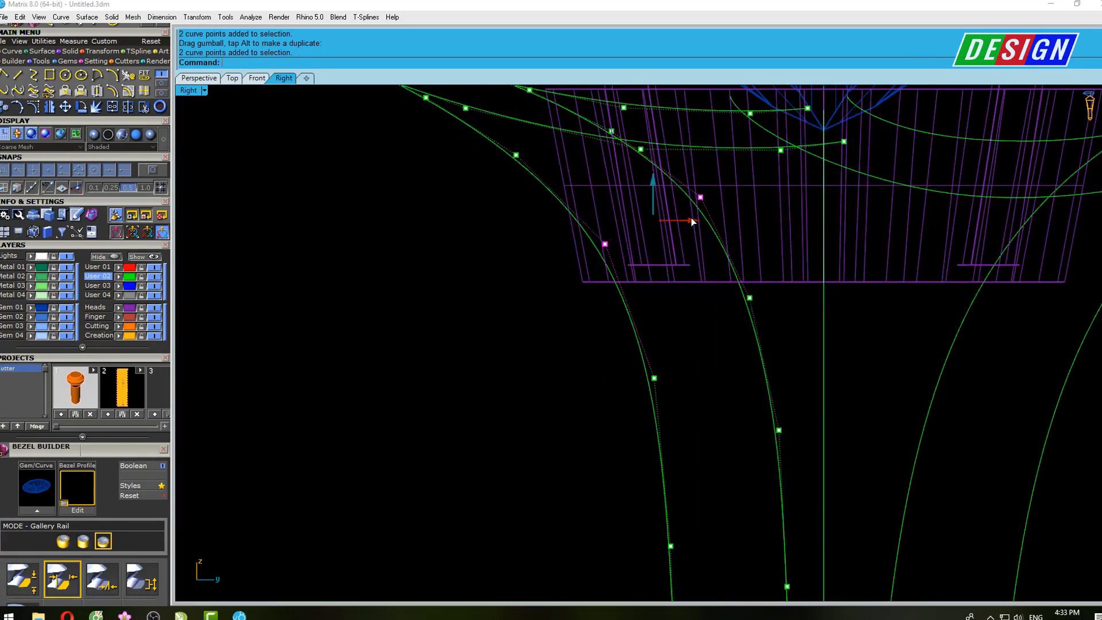
pyautogui.moveTo(691, 218); pyautogui.dragTo(690, 220)
pyautogui.scroll(-2, 687, 222)
pyautogui.scroll(-2, 691, 233)
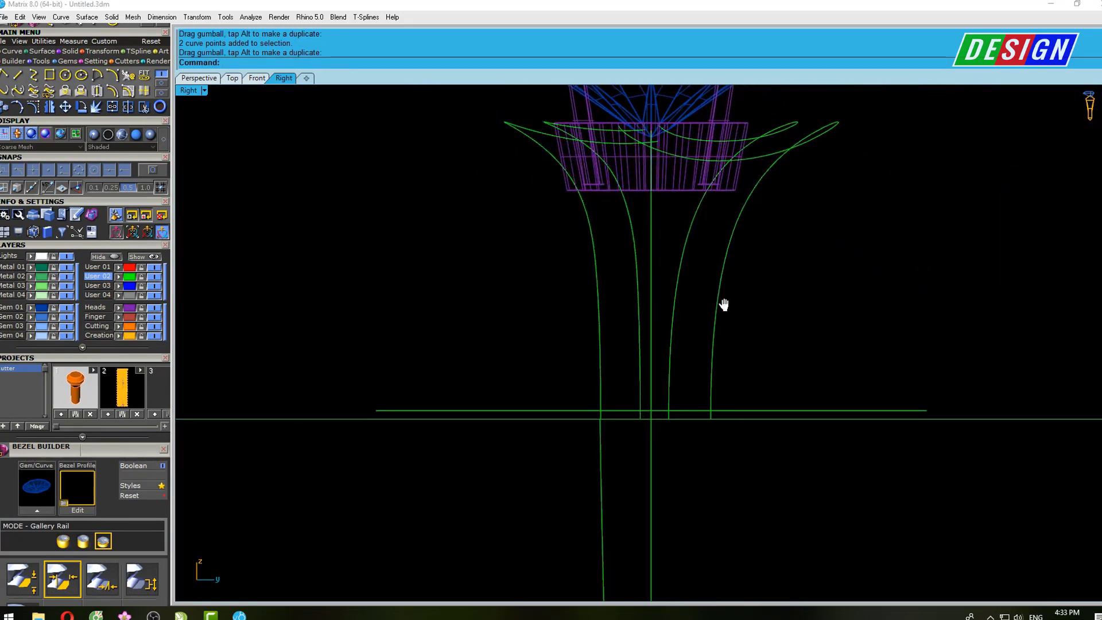
pyautogui.moveTo(724, 305); pyautogui.dragTo(696, 190, button='right')
# Select the left profile curve and display its control points
pyautogui.click(573, 307)
pyautogui.scroll(5, 576, 308)
pyautogui.scroll(3, 576, 306)
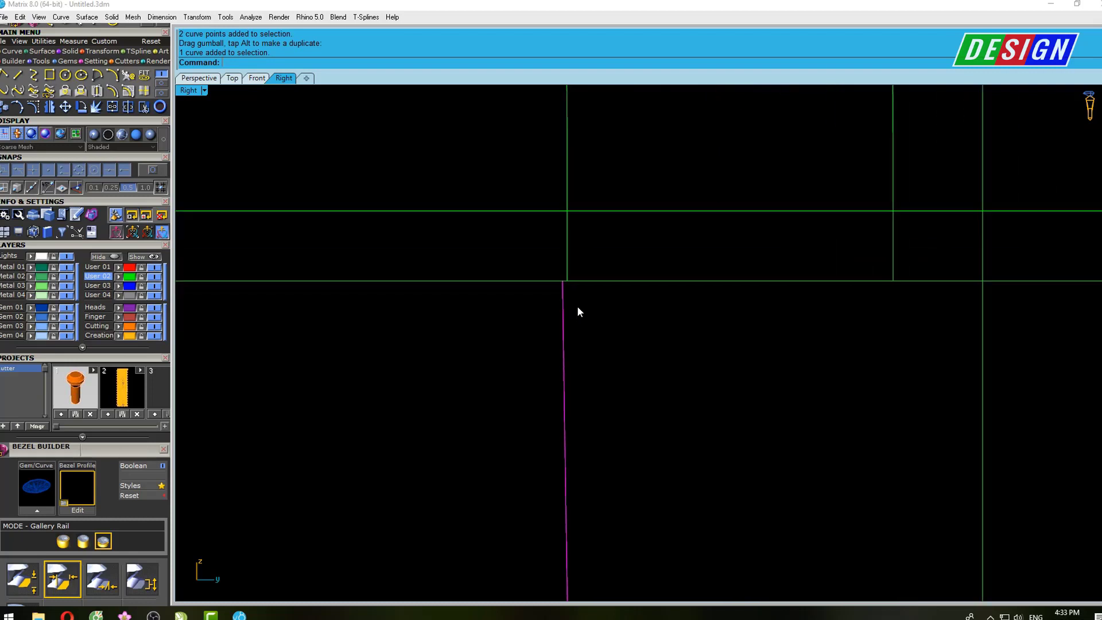
pyautogui.scroll(-2, 574, 281)
pyautogui.scroll(-2, 568, 255)
pyautogui.scroll(4, 569, 268)
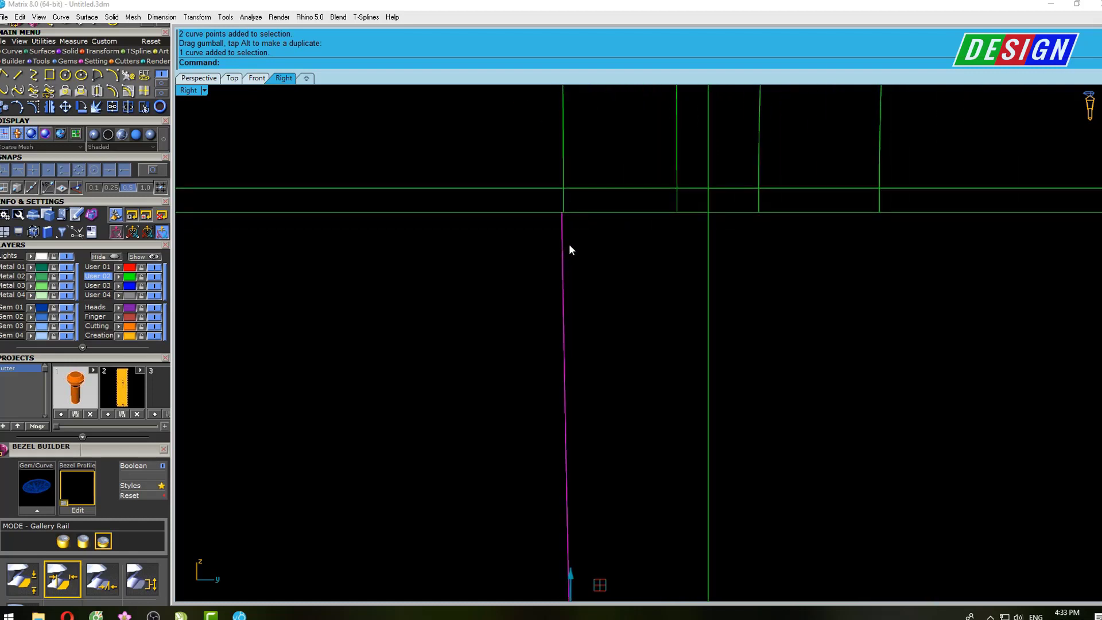
pyautogui.scroll(-3, 570, 248)
pyautogui.scroll(1, 570, 249)
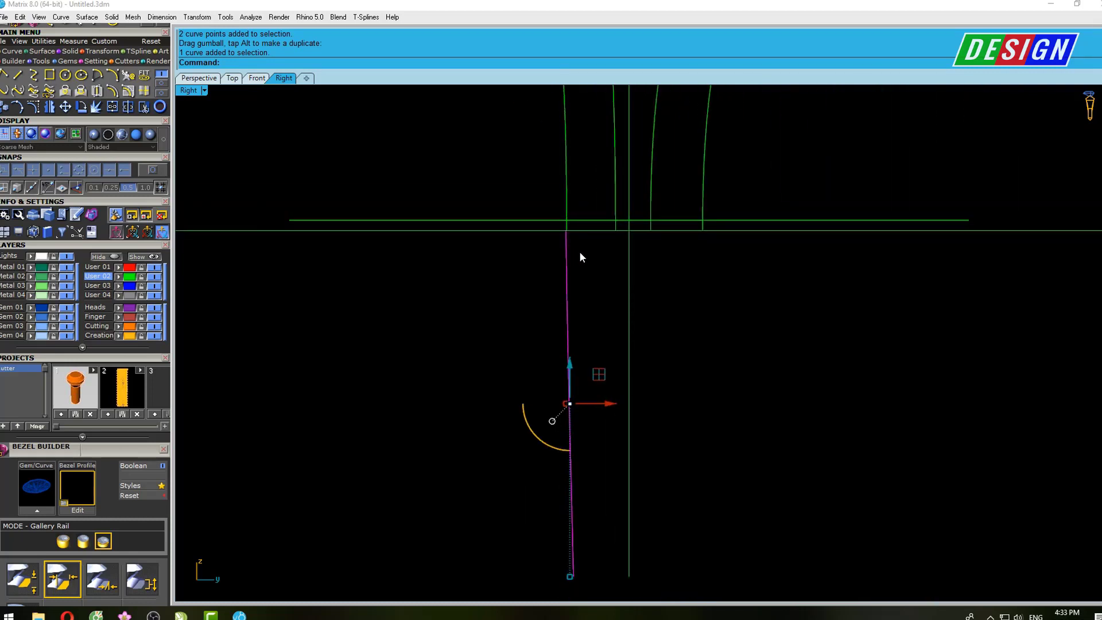
pyautogui.press('F10')
pyautogui.scroll(2, 571, 265)
pyautogui.scroll(2, 561, 247)
pyautogui.scroll(2, 541, 284)
# Nudge two control points of the vertical curve slightly sideways with the gumball
pyautogui.click(517, 322)
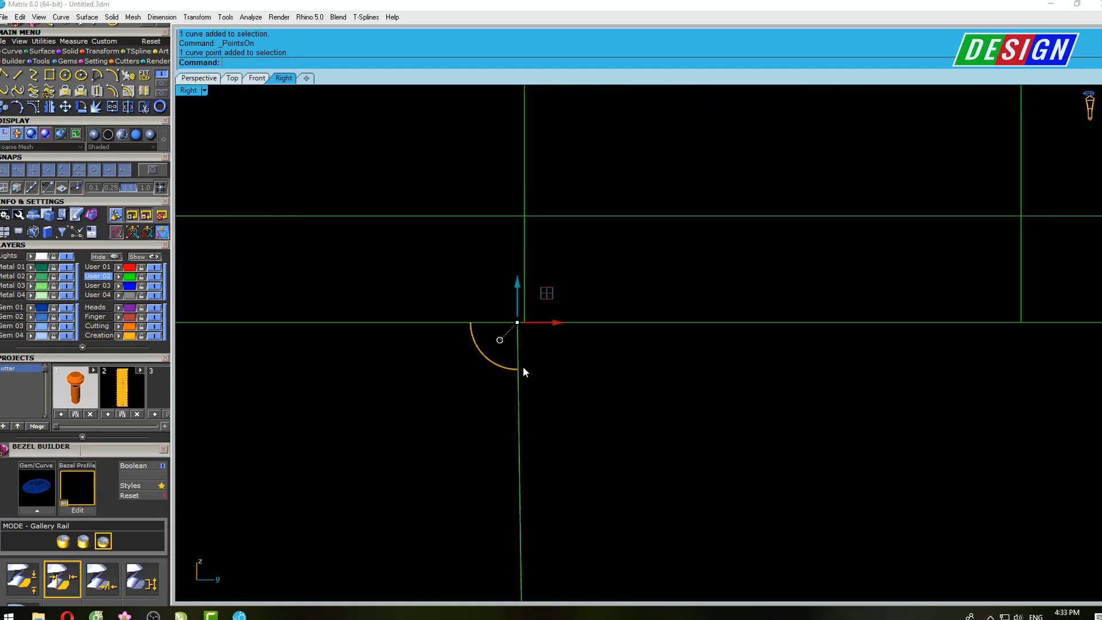
pyautogui.scroll(-2, 525, 287)
pyautogui.scroll(-2, 526, 339)
pyautogui.click(528, 337)
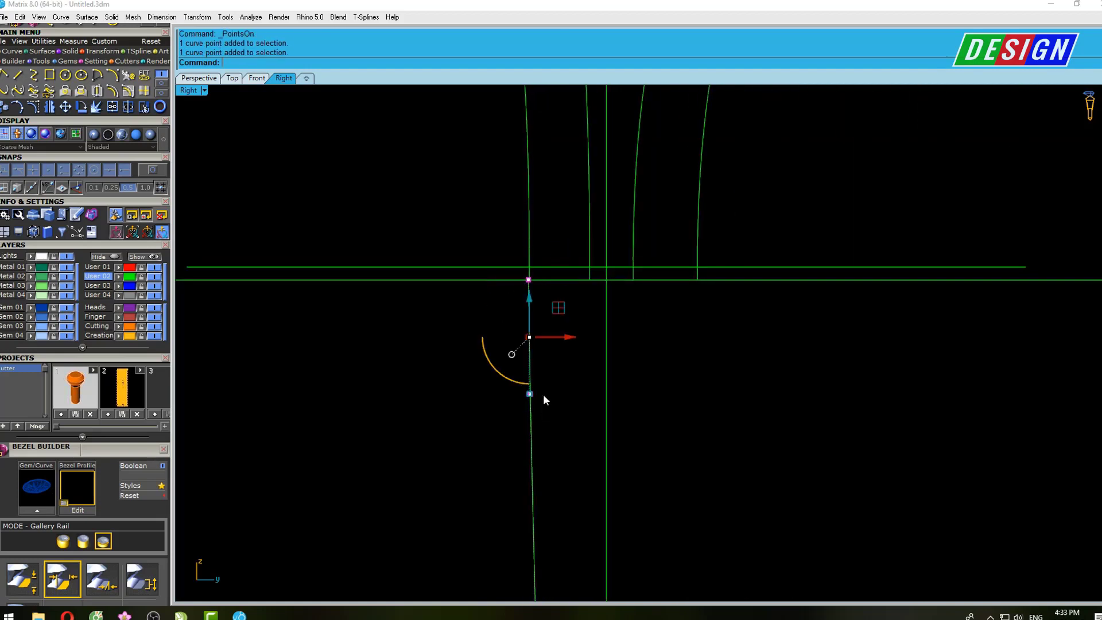
pyautogui.scroll(4, 543, 394)
pyautogui.scroll(3, 574, 532)
pyautogui.moveTo(586, 512); pyautogui.dragTo(592, 515)
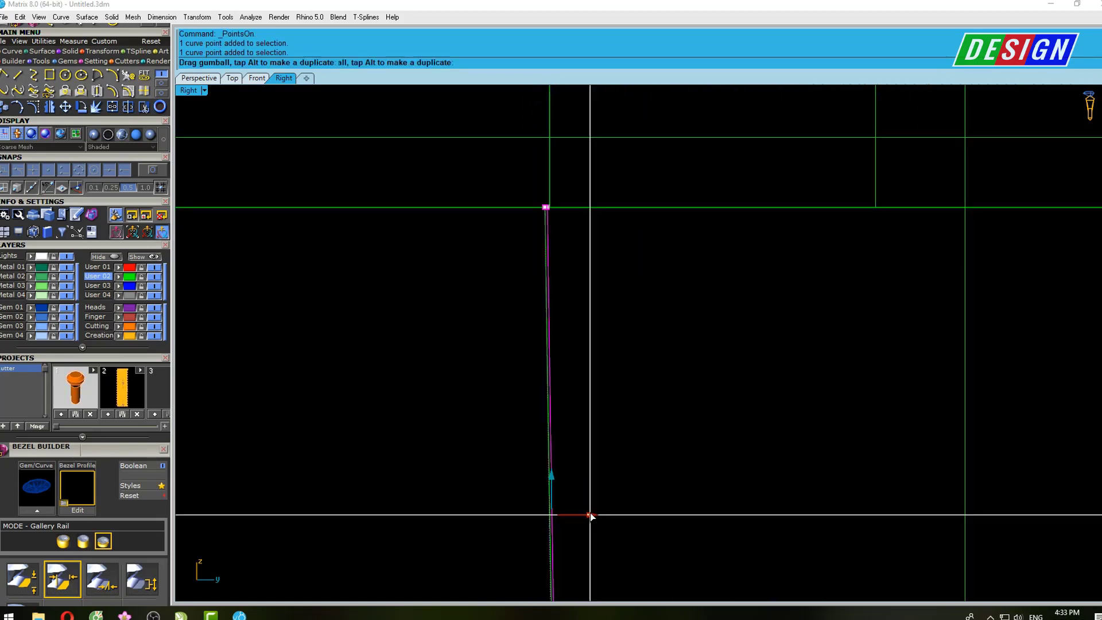
pyautogui.scroll(-3, 573, 298)
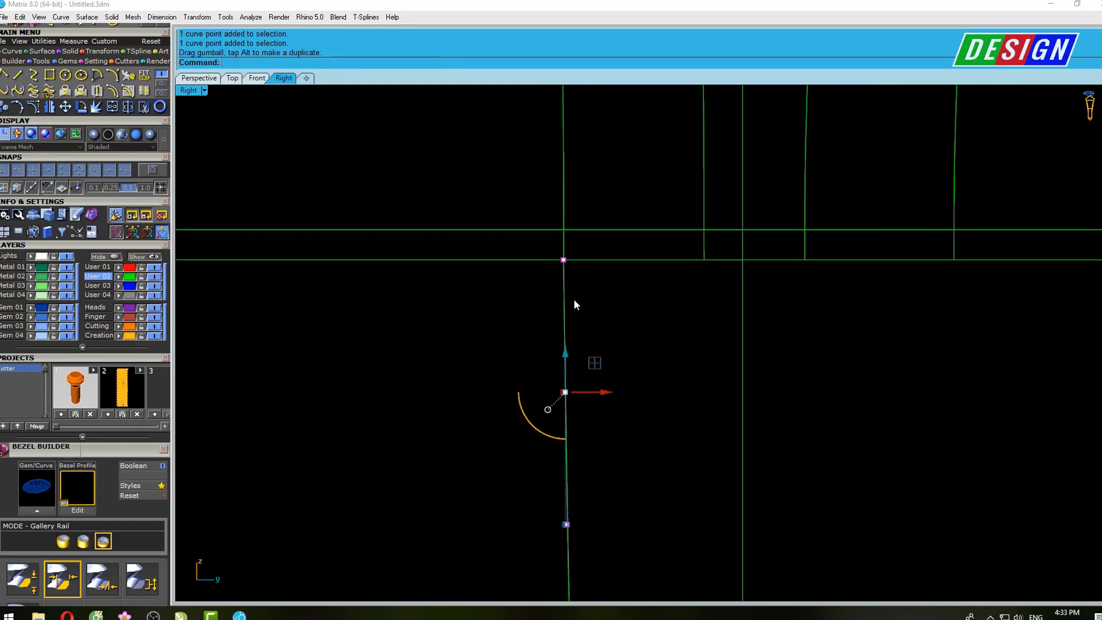
pyautogui.moveTo(587, 363); pyautogui.dragTo(584, 424)
pyautogui.scroll(2, 591, 402)
# Maximize the Perspective view and zoom in on the curve ends to be matched
pyautogui.hotkey('ctrl', 'F1')
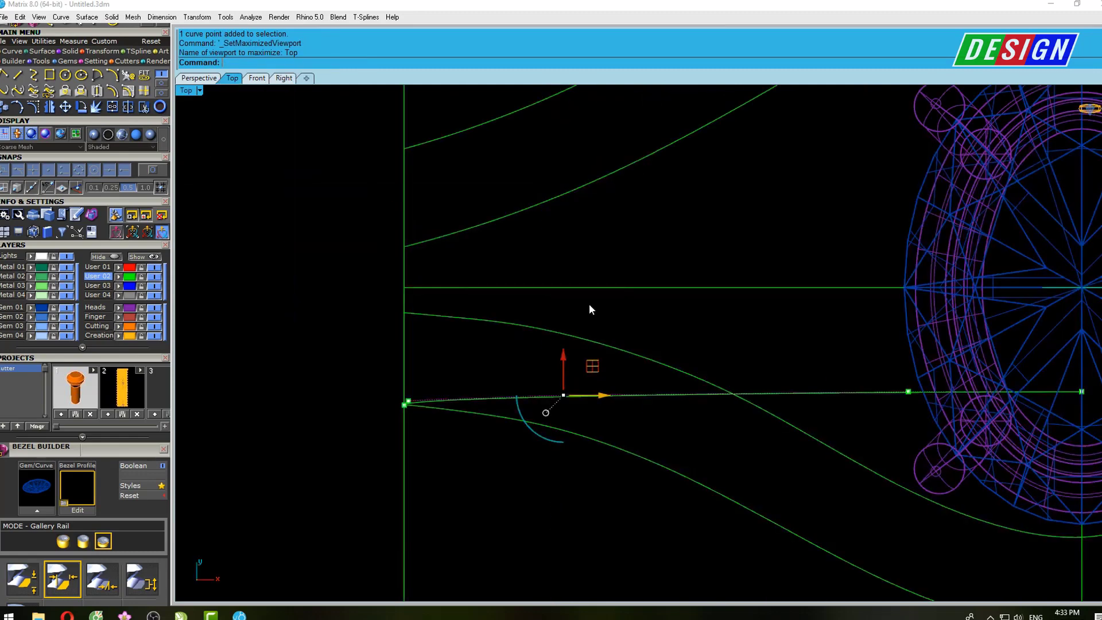
pyautogui.moveTo(589, 305); pyautogui.dragTo(533, 263, button='right')
pyautogui.scroll(-3, 533, 263)
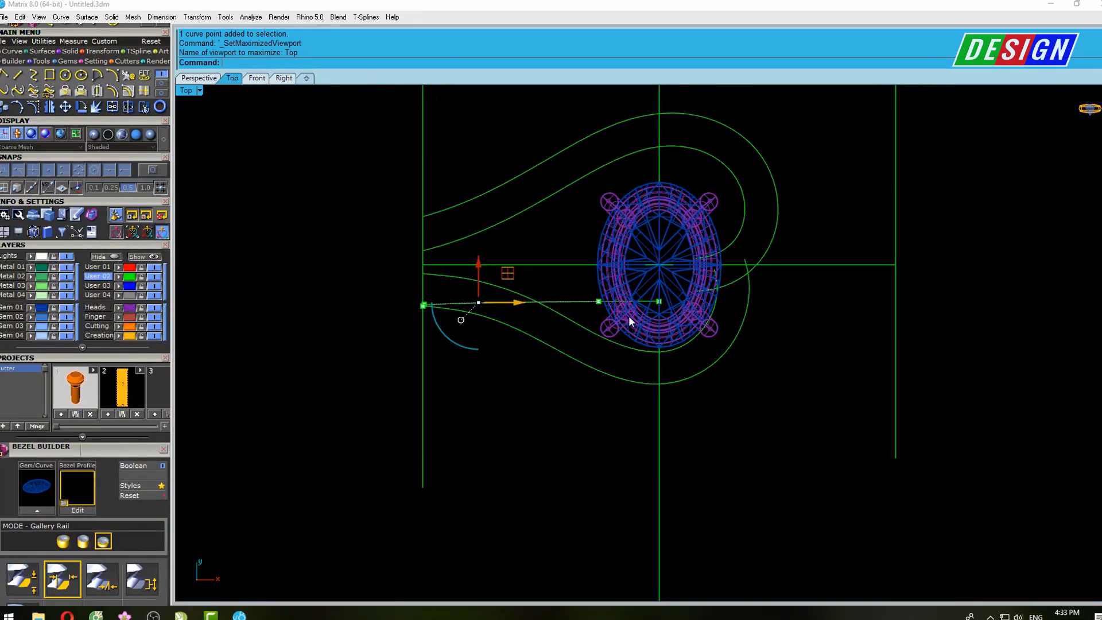
pyautogui.hotkey('ctrl', 'F4')
pyautogui.moveTo(659, 346); pyautogui.dragTo(645, 336, button='right')
pyautogui.scroll(3, 645, 340)
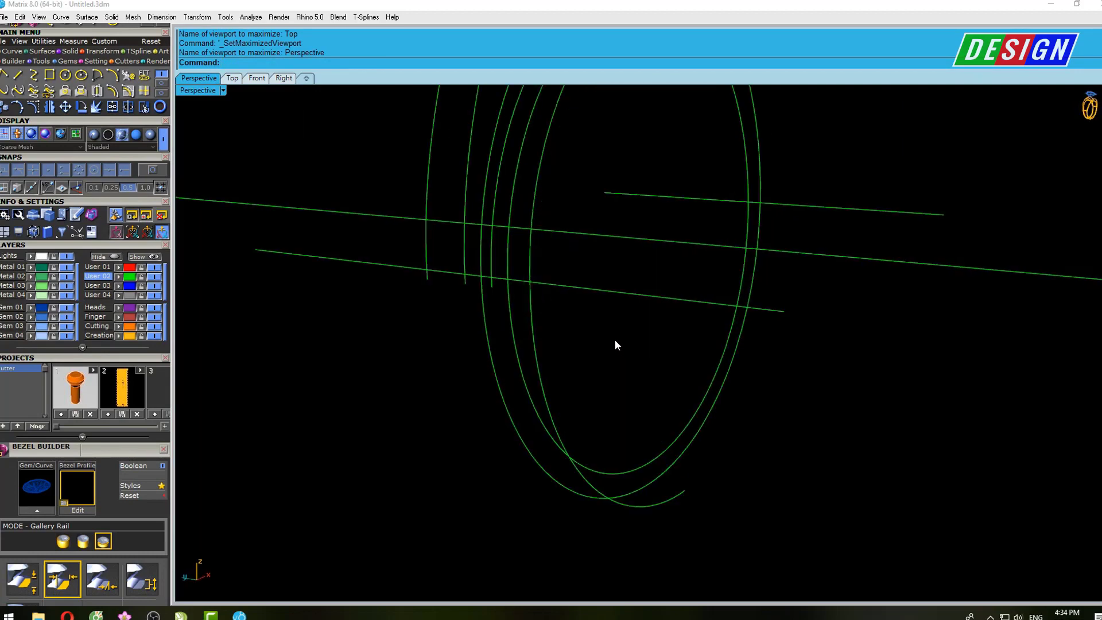
pyautogui.scroll(2, 625, 310)
pyautogui.scroll(2, 624, 310)
pyautogui.scroll(2, 636, 320)
pyautogui.write('M')
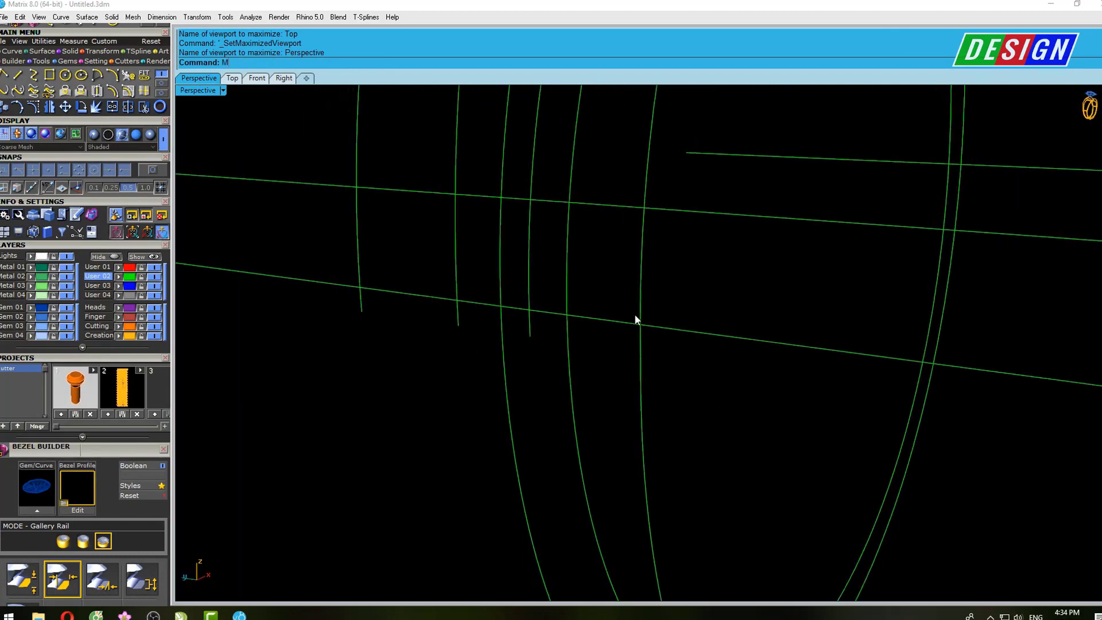
# Match one band curve's end to the adjoining curve with curvature continuity
pyautogui.write('t')
pyautogui.write('c')
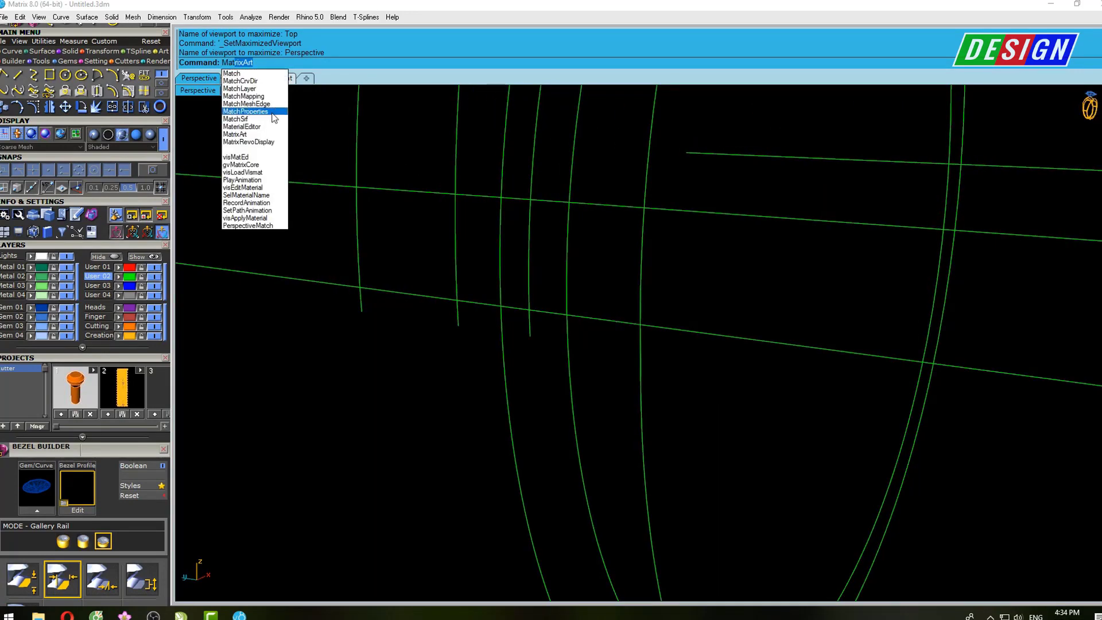
pyautogui.write('h')
pyautogui.press('Return')
pyautogui.scroll(-1, 641, 308)
pyautogui.scroll(-2, 660, 307)
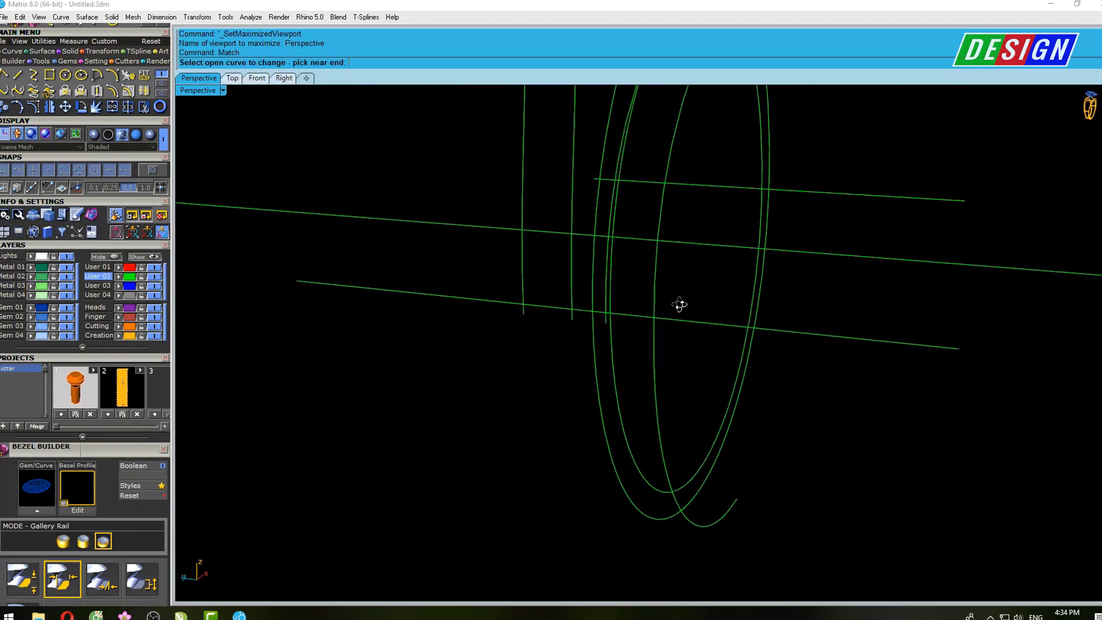
pyautogui.scroll(-1, 667, 309)
pyautogui.click(658, 309)
pyautogui.click(663, 357)
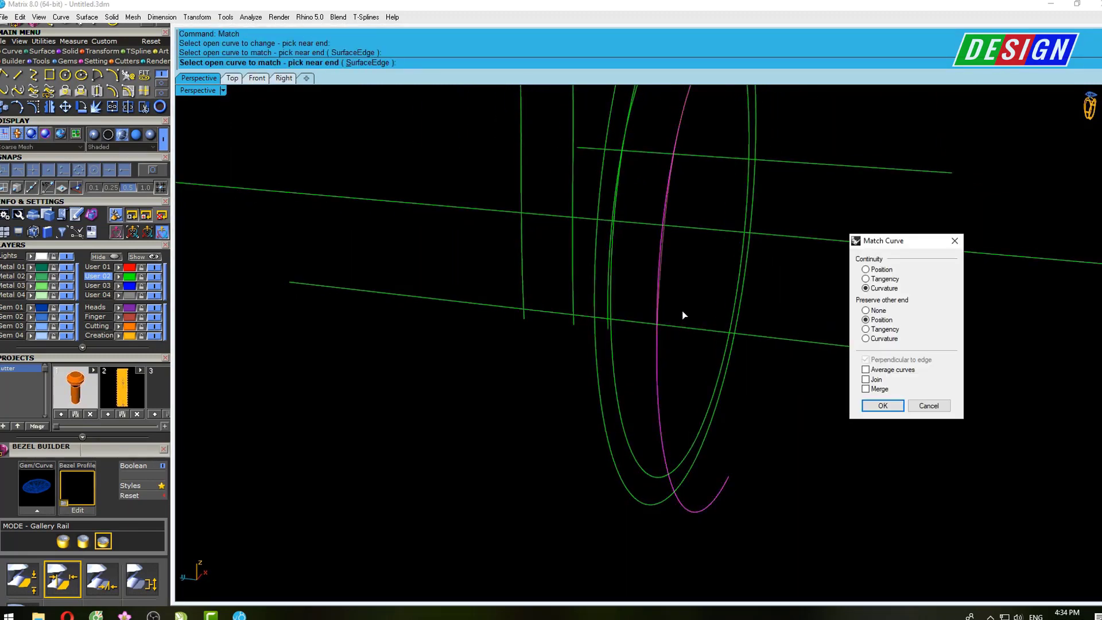
pyautogui.press('Return')
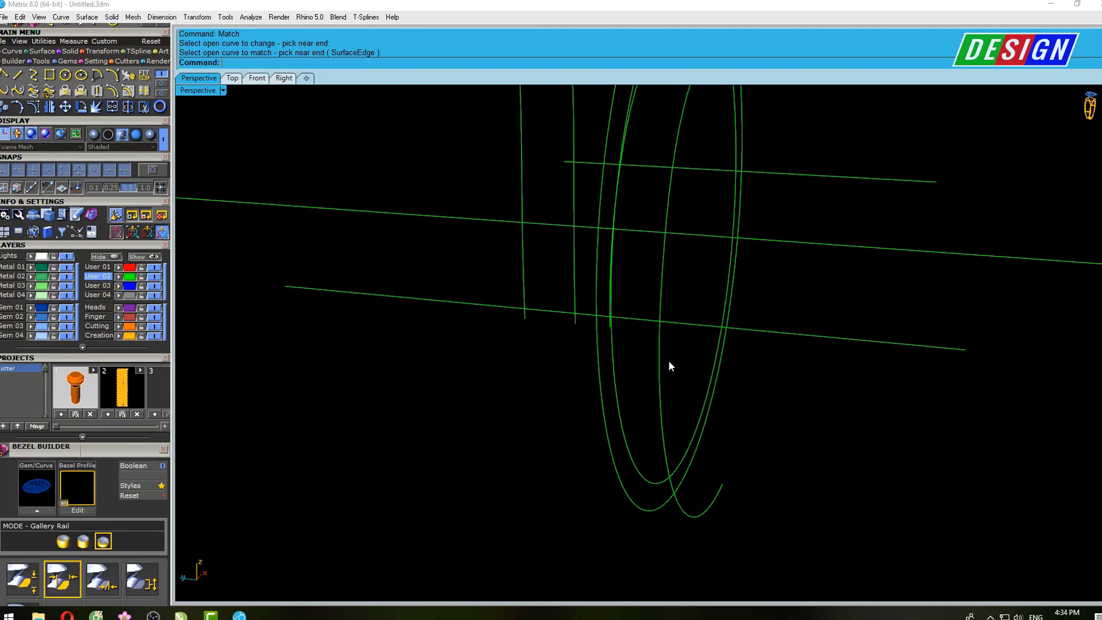
pyautogui.click(660, 360)
pyautogui.moveTo(660, 360)
pyautogui.mouseDown(button='right')
pyautogui.moveTo(716, 345)
pyautogui.moveTo(773, 204)
pyautogui.moveTo(807, 218)
pyautogui.mouseUp(button='right')
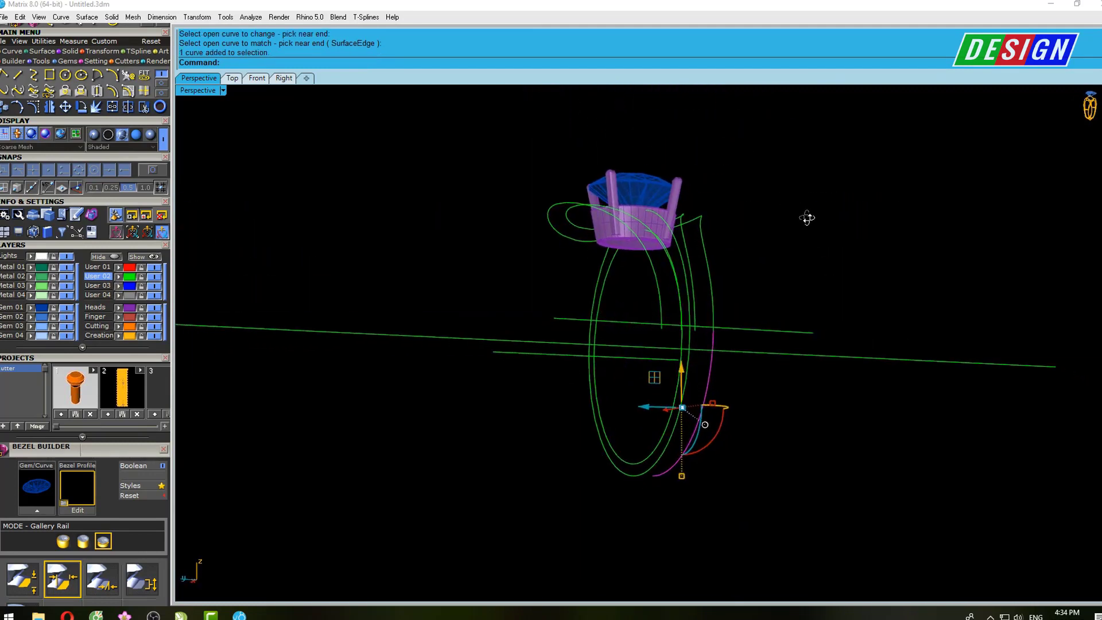
# In the Right view, select the vertical curves and inspect their control points
pyautogui.hotkey('ctrl', 'F3')
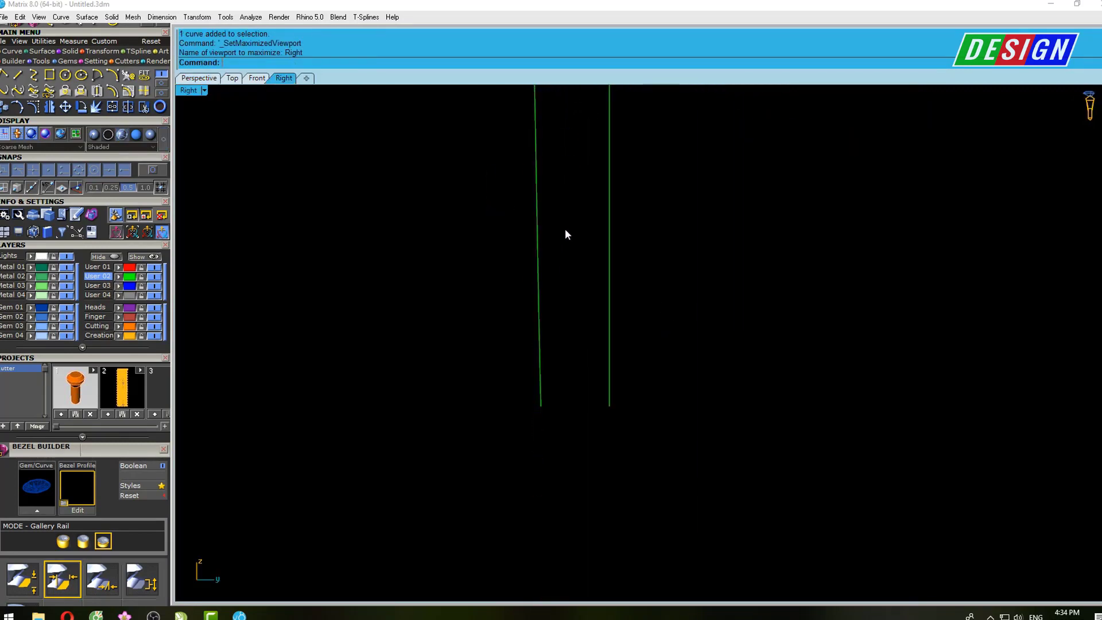
pyautogui.scroll(-3, 538, 254)
pyautogui.click(548, 270)
pyautogui.scroll(2, 548, 270)
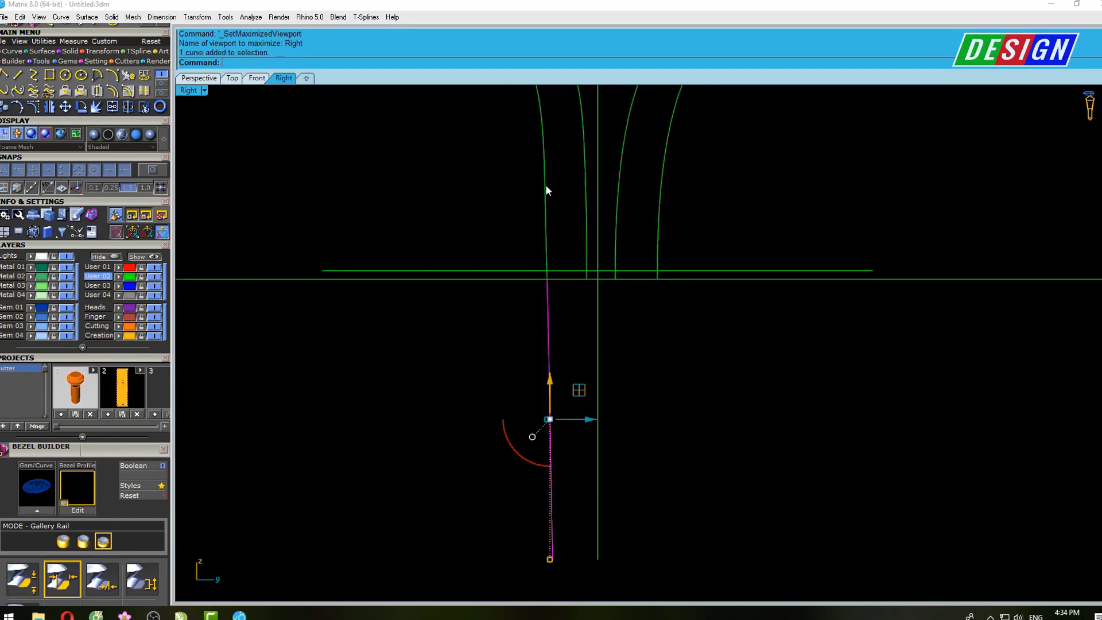
pyautogui.moveTo(545, 187); pyautogui.dragTo(591, 288, button='right')
pyautogui.click(591, 288)
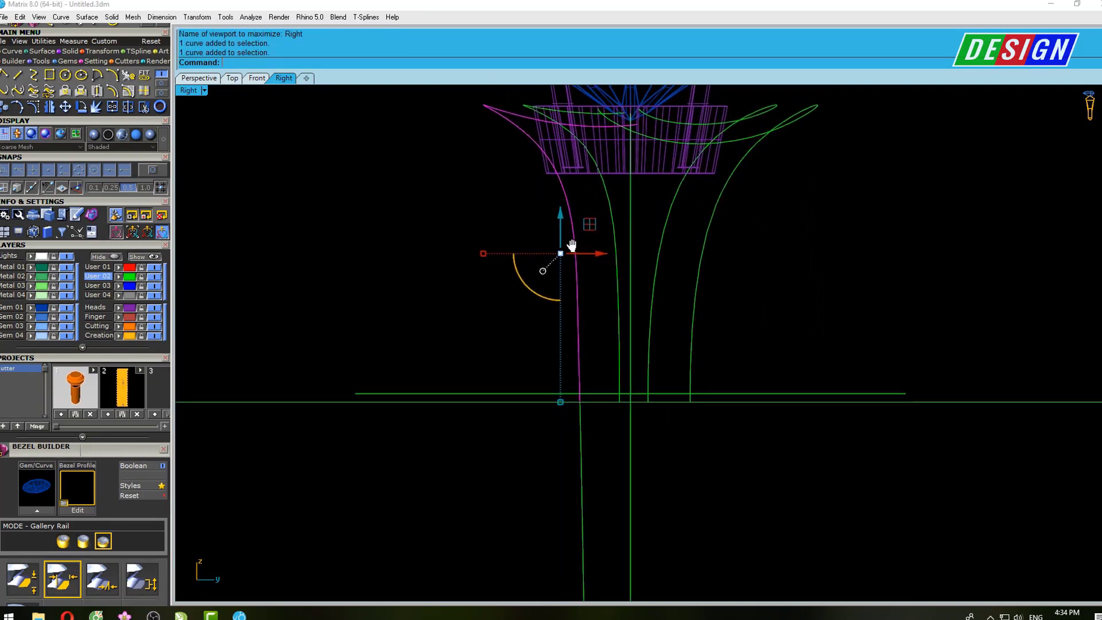
pyautogui.press('F10')
pyautogui.press('Escape')
# Rebuild the left band curve with 11 points at degree 3
pyautogui.click(608, 219)
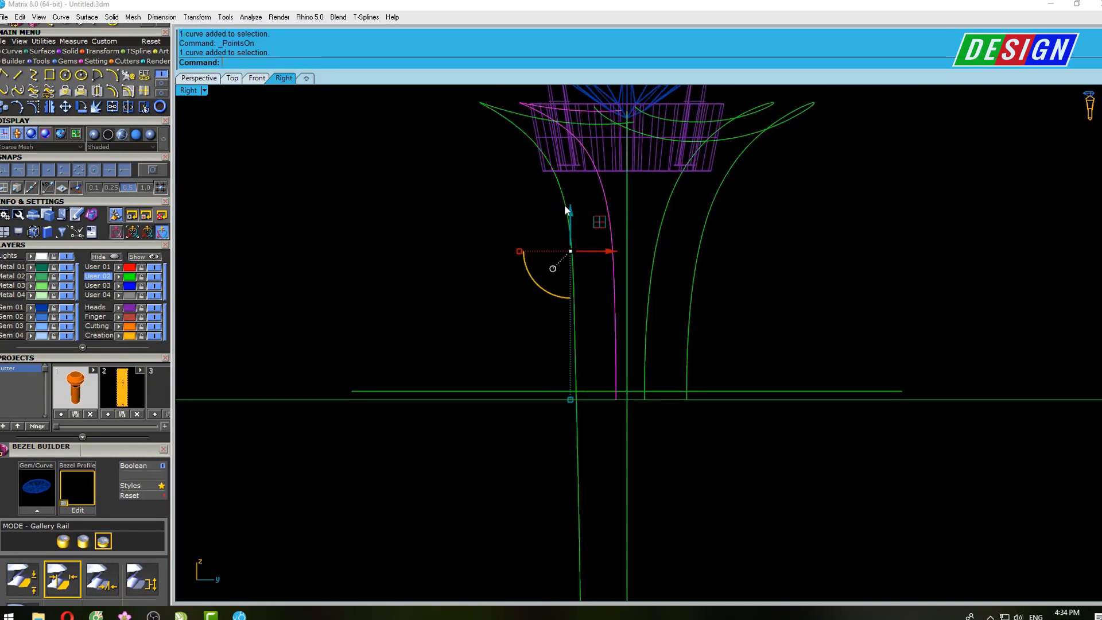
pyautogui.moveTo(597, 202)
pyautogui.mouseDown(button='right')
pyautogui.moveTo(618, 326)
pyautogui.moveTo(619, 313)
pyautogui.mouseUp(button='right')
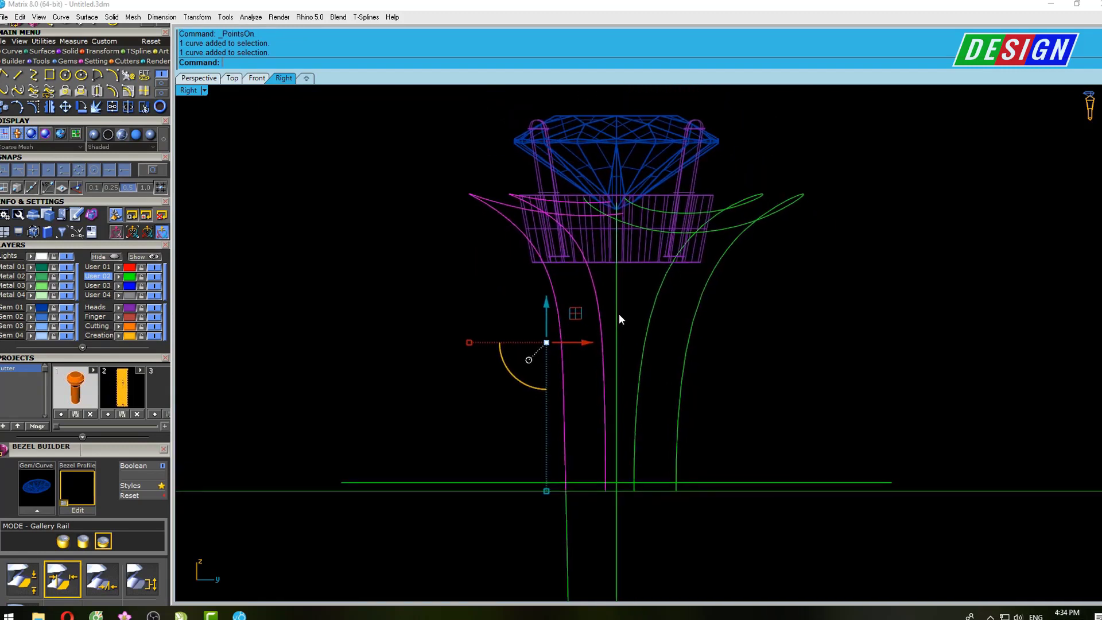
pyautogui.write('rRebuild')
pyautogui.press('Return')
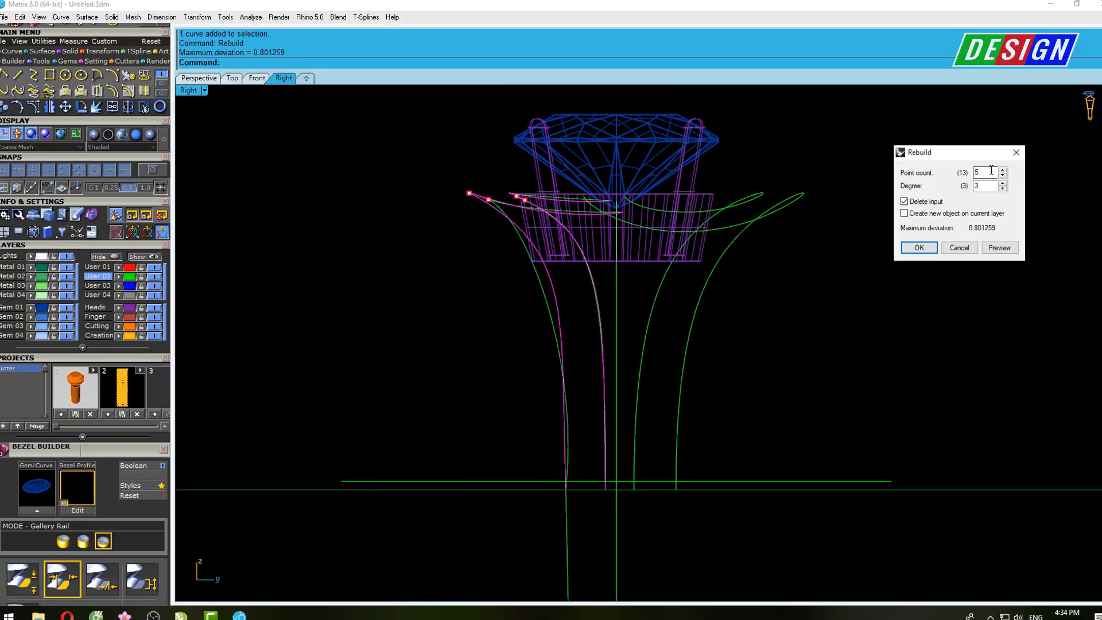
pyautogui.write('11')
pyautogui.click(999, 247)
pyautogui.click(920, 251)
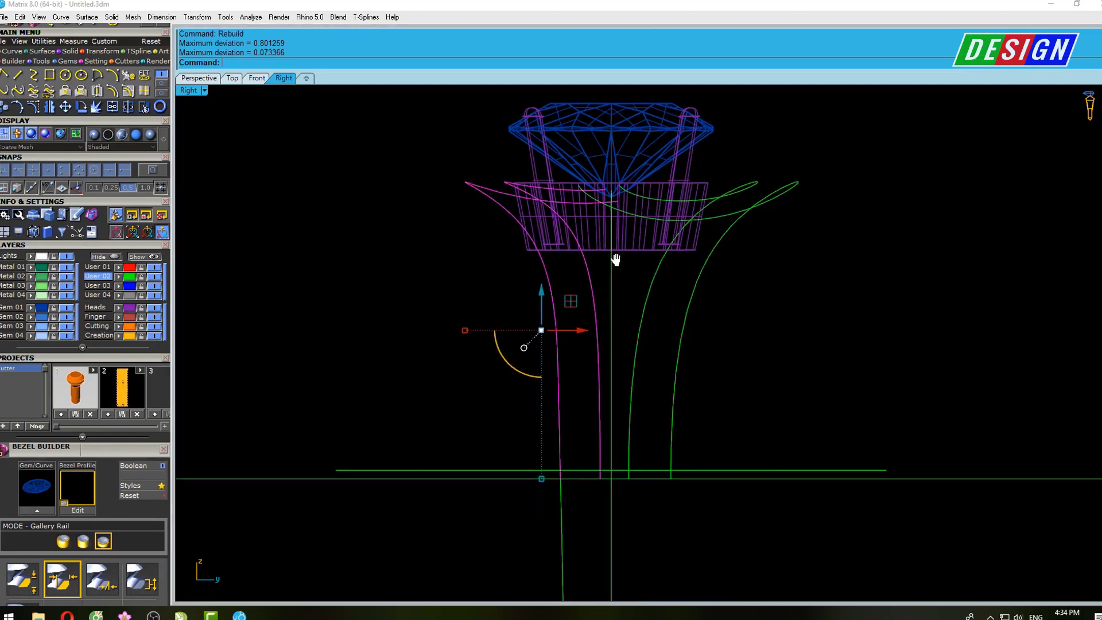
pyautogui.moveTo(629, 302)
pyautogui.mouseDown(button='right')
pyautogui.moveTo(633, 273)
pyautogui.moveTo(630, 310)
pyautogui.mouseUp(button='right')
# Show control points and shift the two upper points of the left curves left twice
pyautogui.press('F10')
pyautogui.scroll(5, 580, 428)
pyautogui.moveTo(506, 275); pyautogui.dragTo(716, 166)
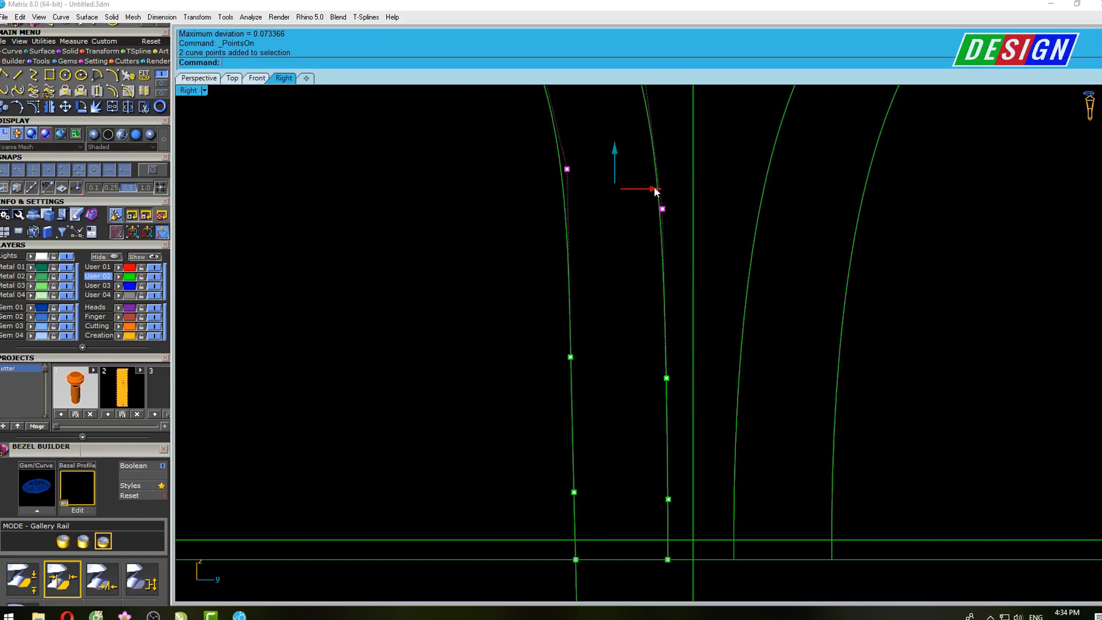
pyautogui.moveTo(657, 189); pyautogui.dragTo(651, 189)
pyautogui.scroll(-3, 649, 259)
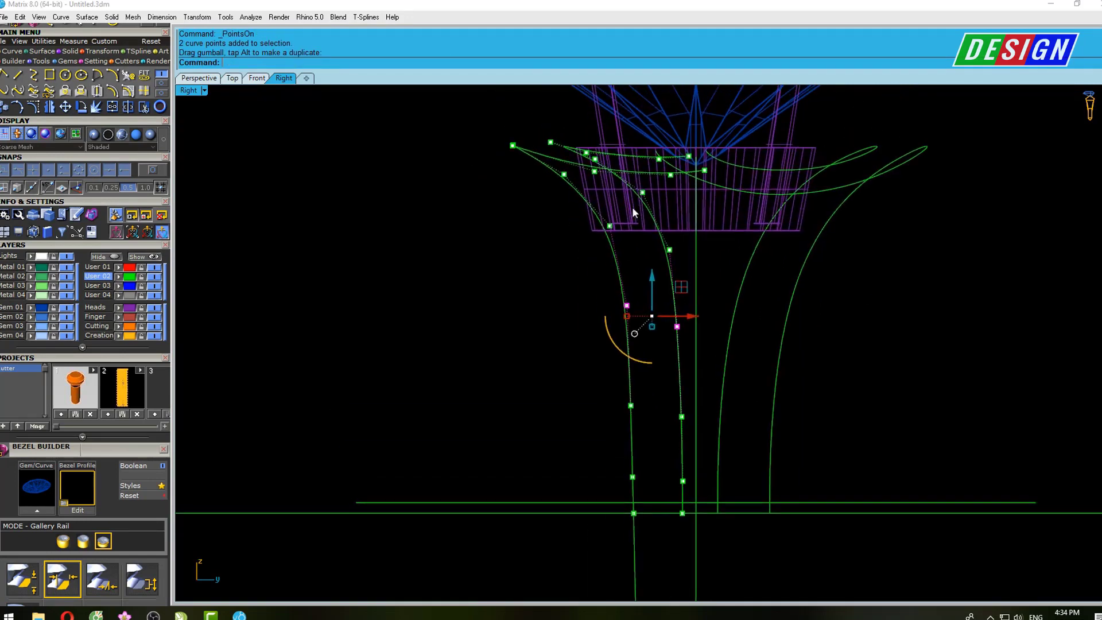
pyautogui.moveTo(571, 218)
pyautogui.mouseDown()
pyautogui.moveTo(683, 264)
pyautogui.moveTo(665, 239)
pyautogui.mouseUp()
pyautogui.scroll(3, 646, 229)
pyautogui.moveTo(588, 185); pyautogui.dragTo(625, 214, button='right')
pyautogui.click(581, 219)
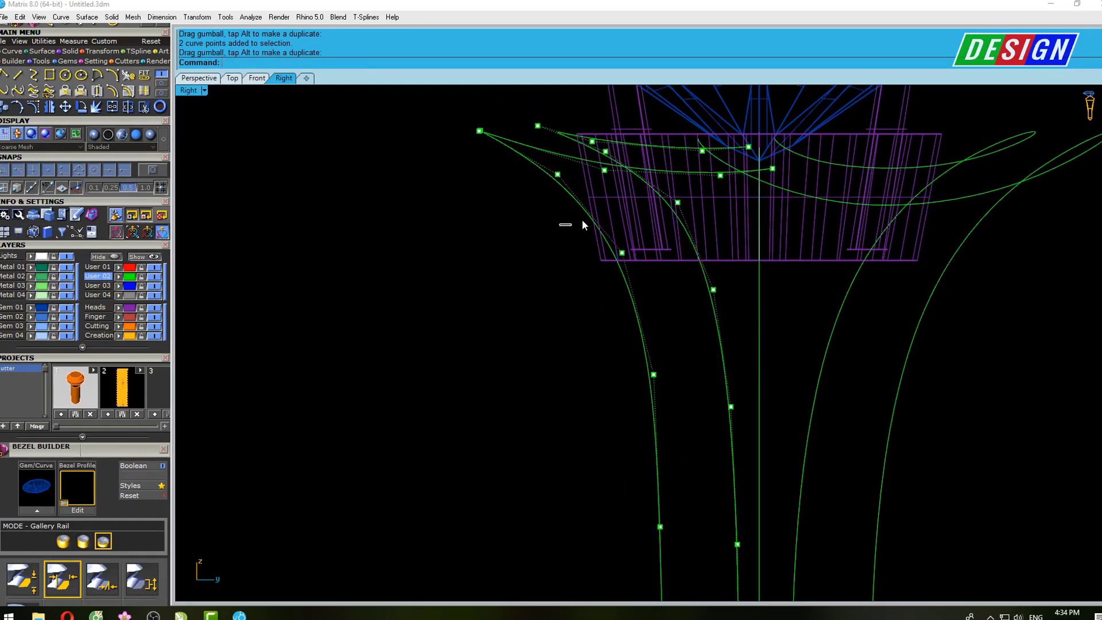
# Nudge individual upper control points of the left band curves slightly sideways
pyautogui.click(621, 252)
pyautogui.scroll(3, 624, 260)
pyautogui.moveTo(663, 246); pyautogui.dragTo(658, 245)
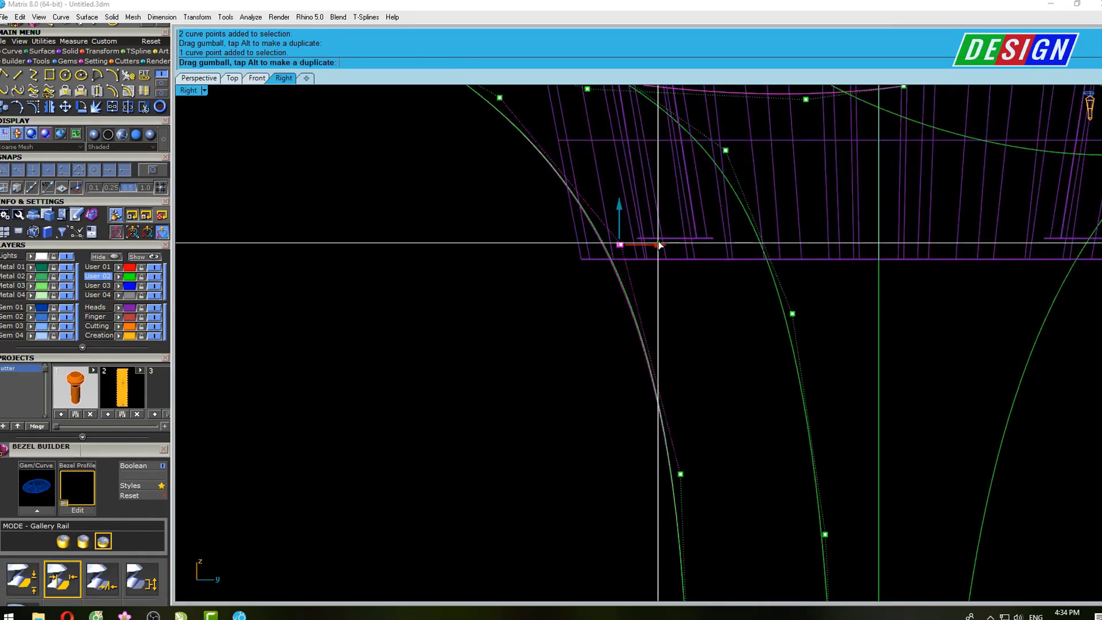
pyautogui.scroll(-3, 719, 236)
pyautogui.moveTo(697, 321)
pyautogui.mouseDown()
pyautogui.moveTo(729, 267)
pyautogui.moveTo(705, 237)
pyautogui.mouseUp()
pyautogui.scroll(3, 717, 267)
pyautogui.click(675, 236)
pyautogui.scroll(-2, 711, 258)
pyautogui.scroll(-2, 711, 273)
# Mirror the lower vertical curve from 0 across the centre line, then select the neighbouring curves
pyautogui.press('Escape')
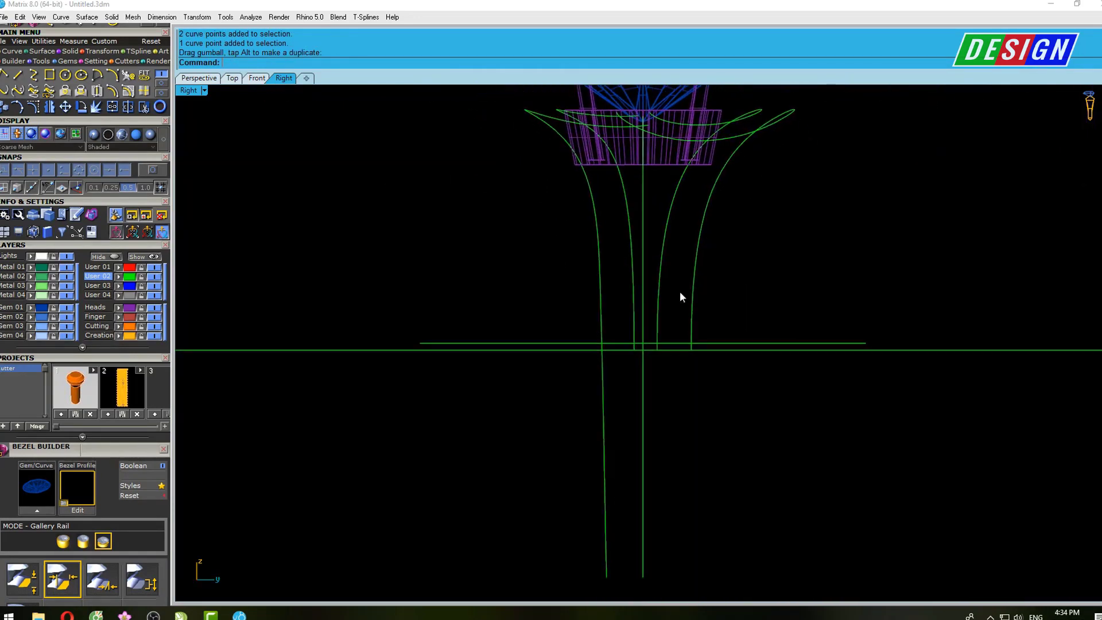
pyautogui.click(604, 405)
pyautogui.write('mi')
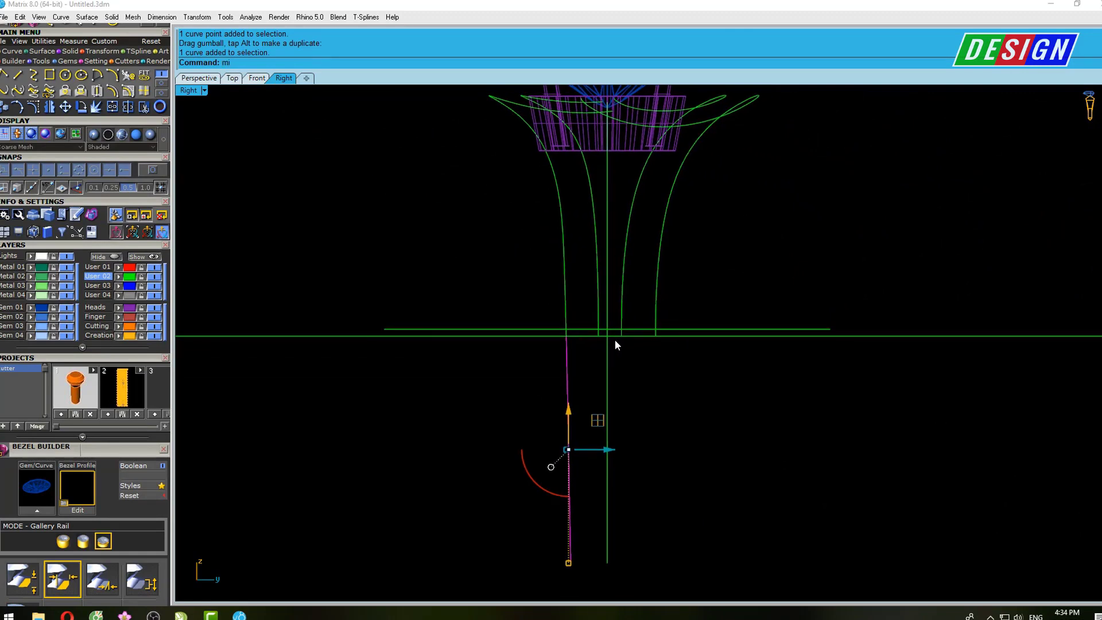
pyautogui.write('rror')
pyautogui.press('Return')
pyautogui.write('0')
pyautogui.press('Return')
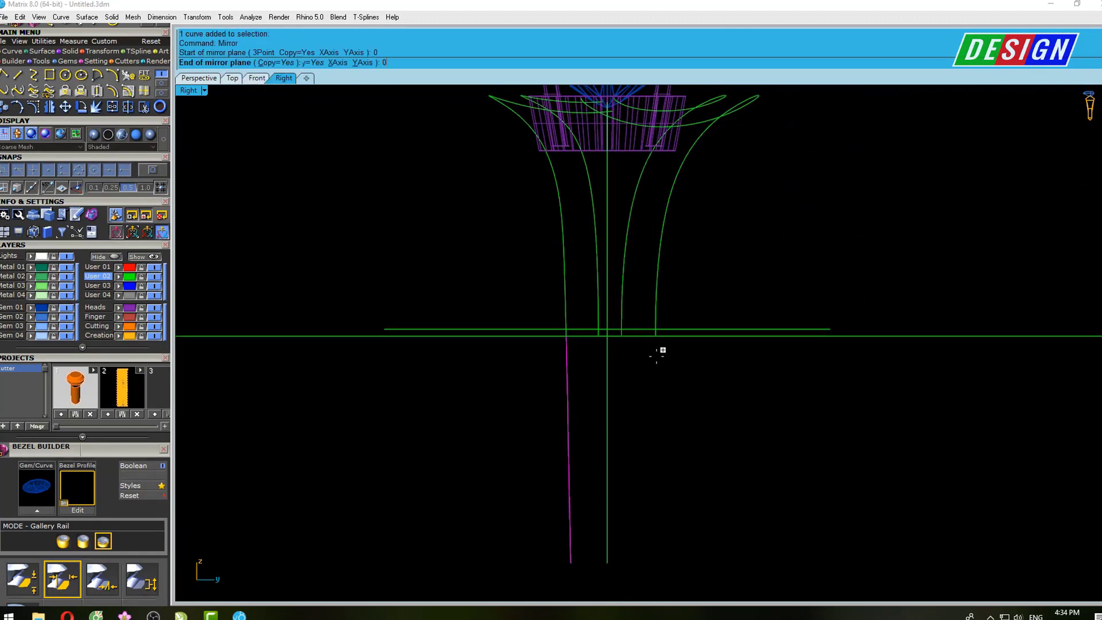
pyautogui.click(637, 206)
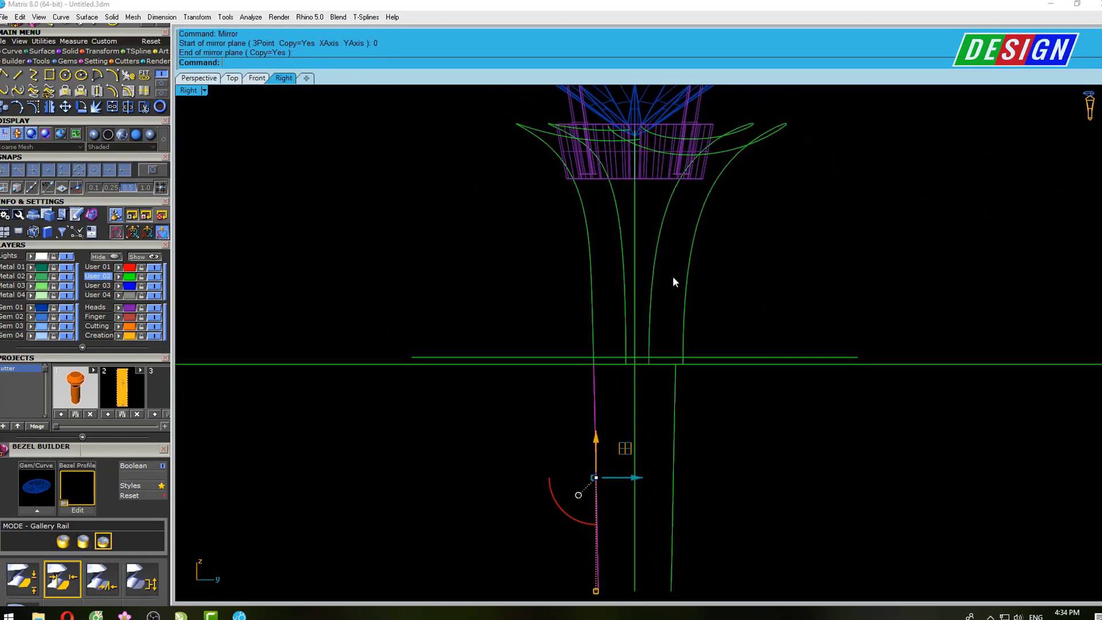
pyautogui.click(658, 264)
pyautogui.click(683, 312)
# Drag the four base control points of both band curves left toward the base guide
pyautogui.scroll(3, 660, 327)
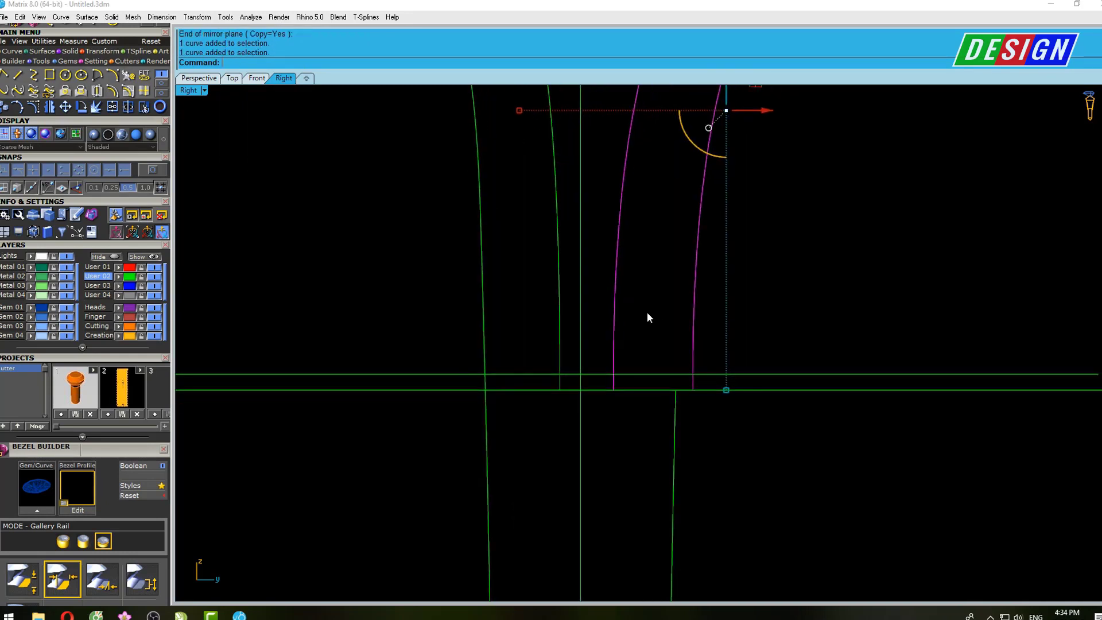
pyautogui.press('F10')
pyautogui.moveTo(725, 292)
pyautogui.mouseDown()
pyautogui.moveTo(703, 357)
pyautogui.moveTo(605, 352)
pyautogui.mouseUp()
pyautogui.scroll(3, 690, 363)
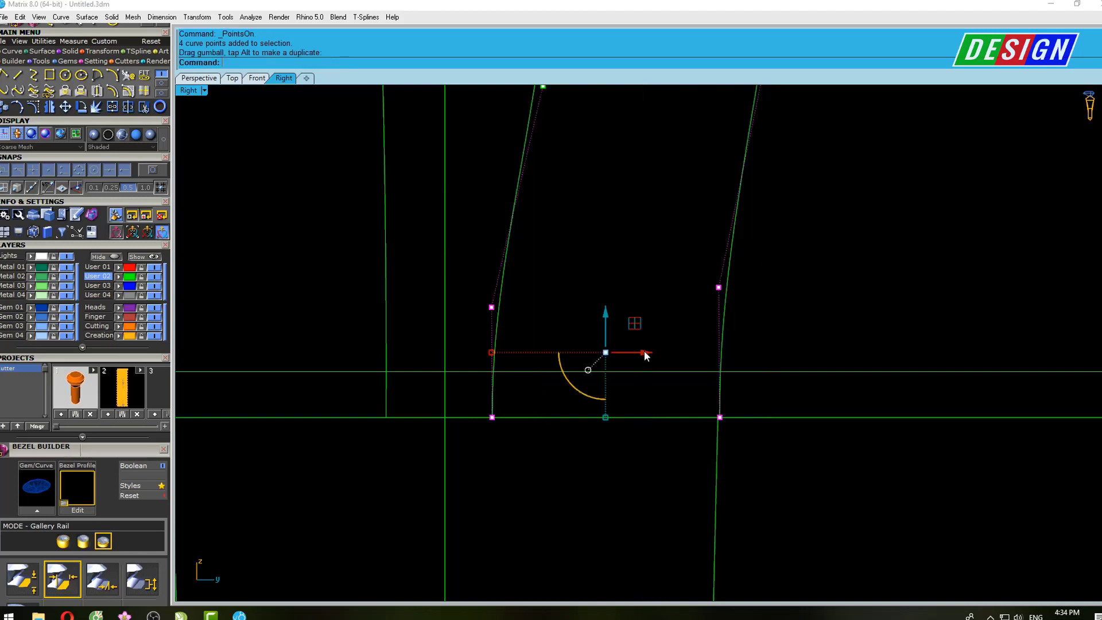
pyautogui.scroll(5, 709, 439)
pyautogui.moveTo(387, 147); pyautogui.dragTo(383, 142)
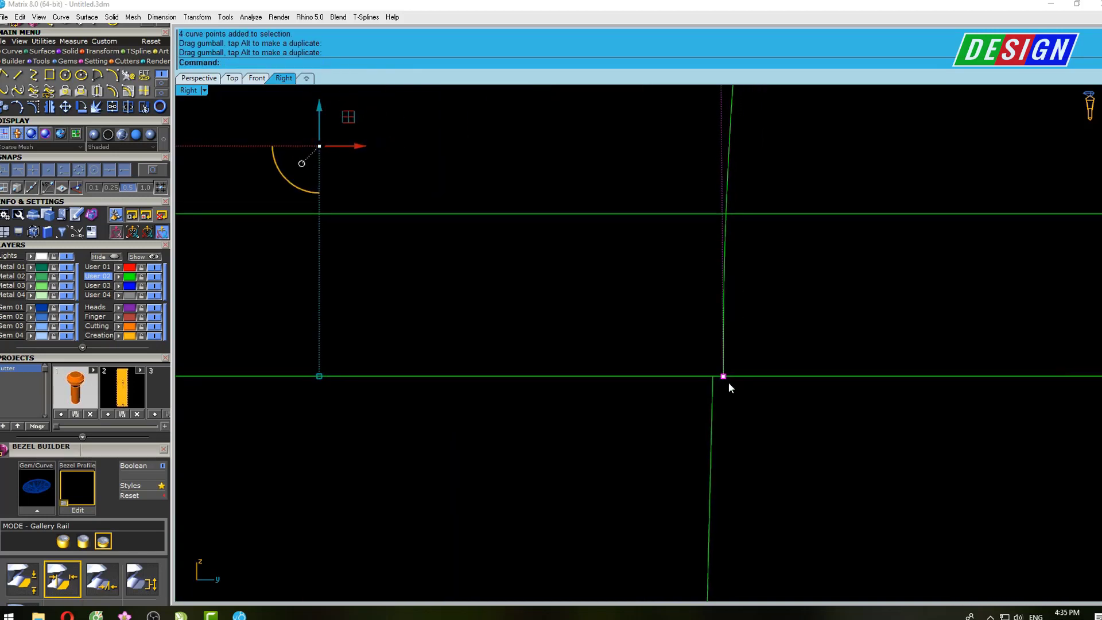
# Redisplay the curve's control points and start a Move from its base point
pyautogui.press('Escape')
pyautogui.press('F10')
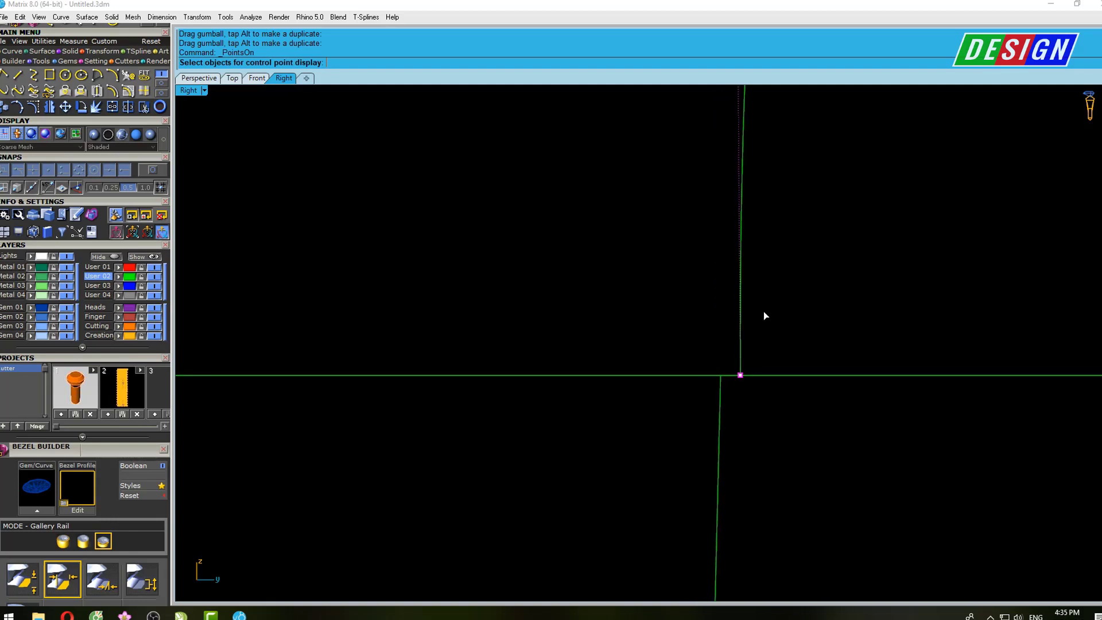
pyautogui.press('Return')
pyautogui.scroll(-3, 764, 312)
pyautogui.write('Mo')
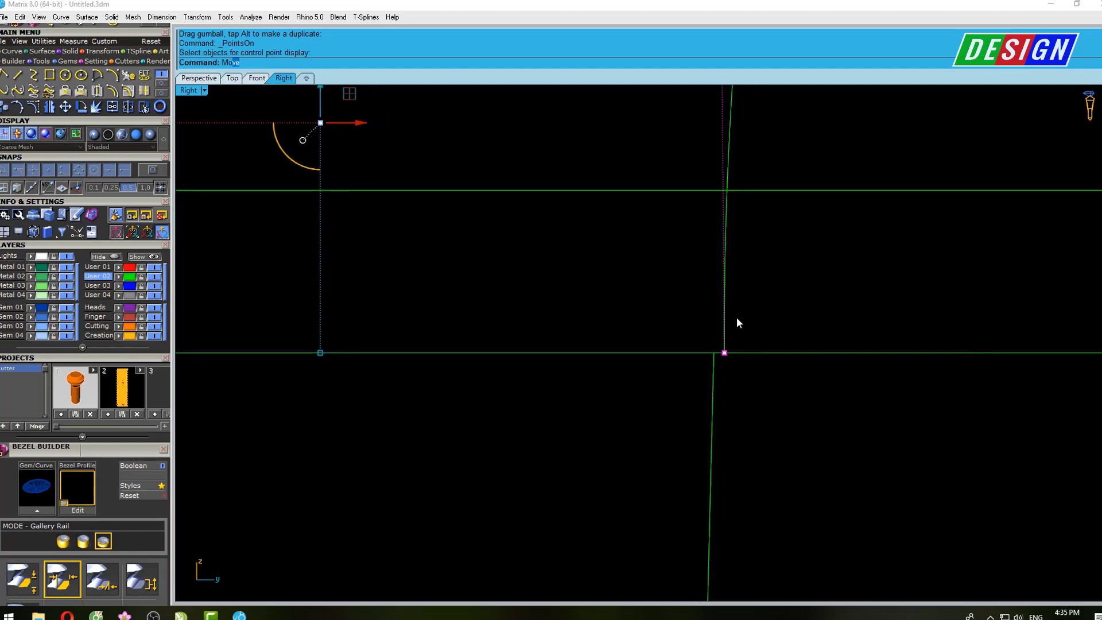
pyautogui.press('Return')
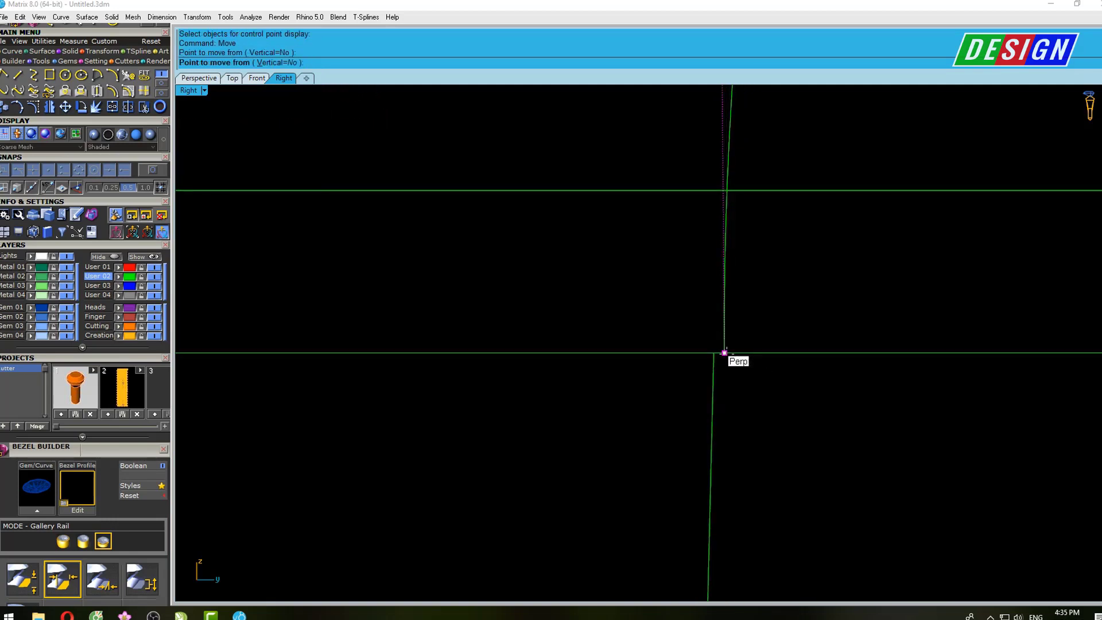
pyautogui.click(725, 353)
# Check the move in Perspective, undo it, and cancel a second Move attempt
pyautogui.hotkey('ctrl', 'F4')
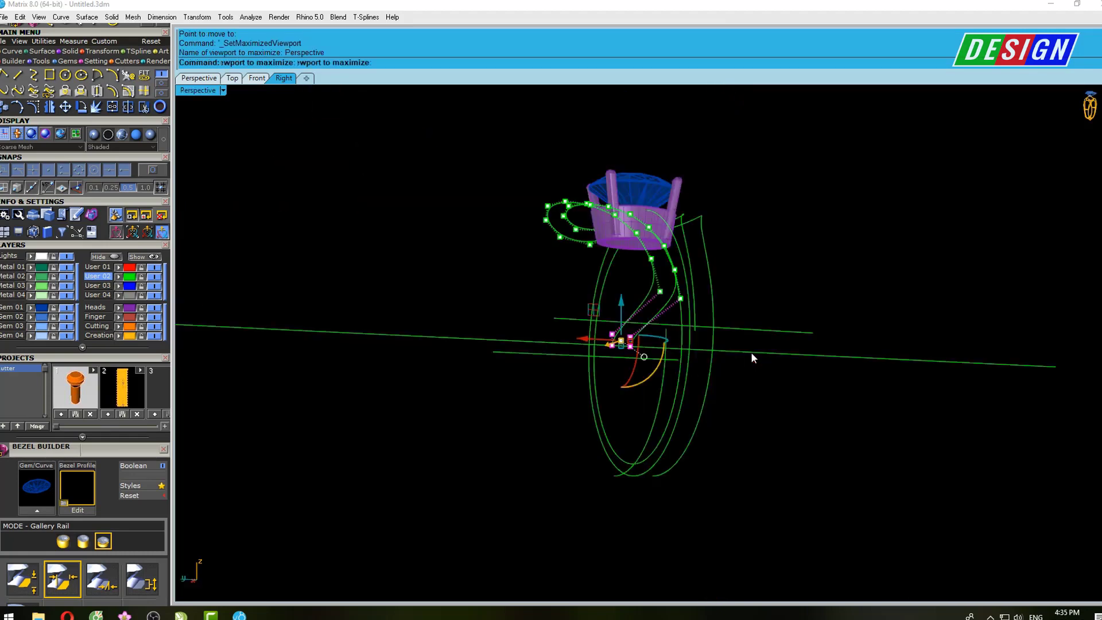
pyautogui.moveTo(686, 328)
pyautogui.mouseDown(button='right')
pyautogui.moveTo(718, 362)
pyautogui.moveTo(638, 357)
pyautogui.moveTo(634, 367)
pyautogui.mouseUp(button='right')
pyautogui.scroll(3, 642, 353)
pyautogui.hotkey('ctrl', 'z')
pyautogui.scroll(5, 619, 356)
pyautogui.write('Mov')
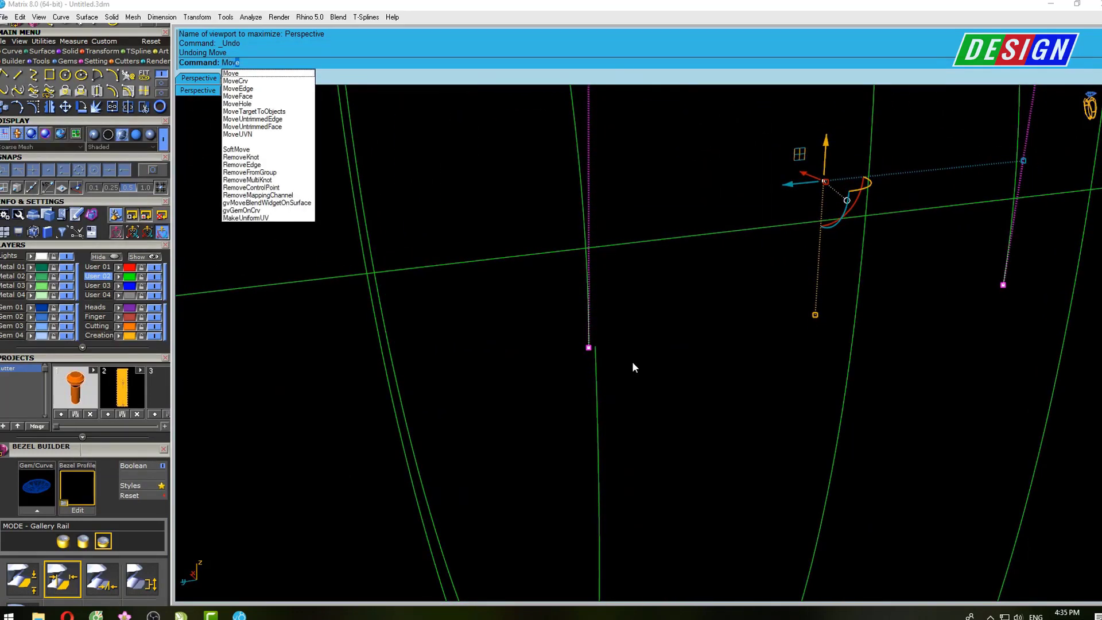
pyautogui.press('Return')
pyautogui.scroll(3, 594, 343)
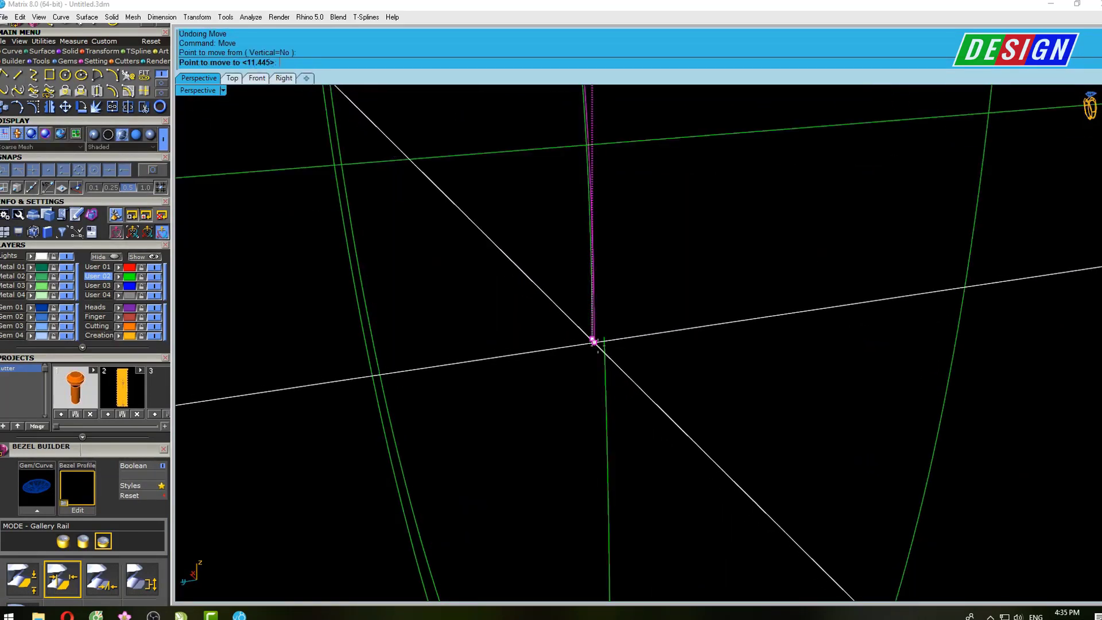
pyautogui.press('Escape')
# In the side view, shift the band curves' middle and upper points slightly left
pyautogui.hotkey('ctrl', 'F3')
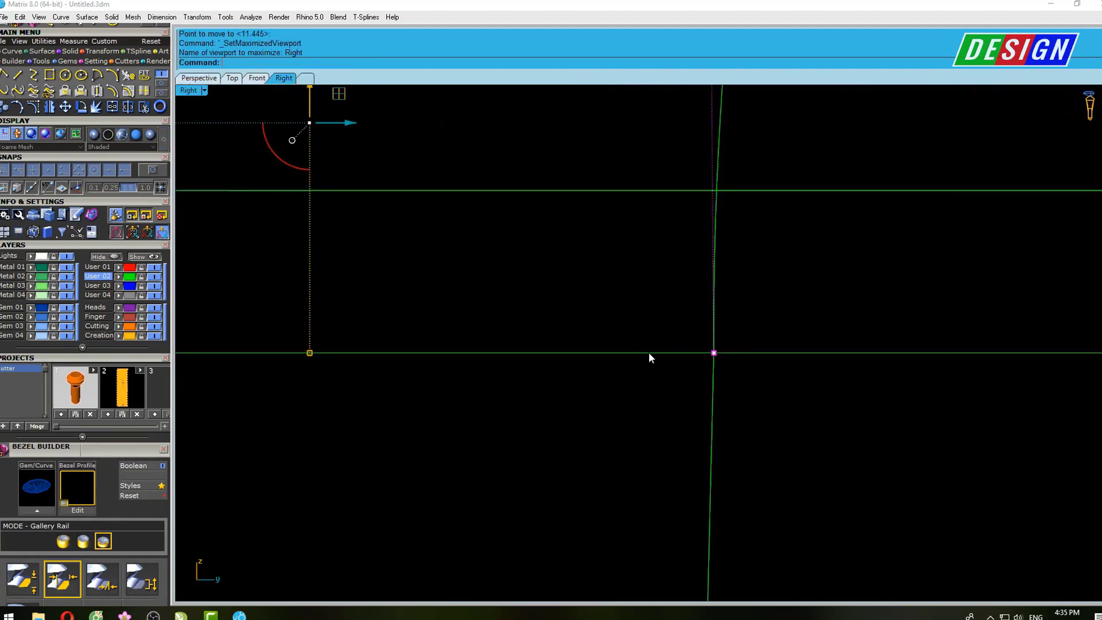
pyautogui.scroll(-4, 646, 326)
pyautogui.scroll(-7, 645, 326)
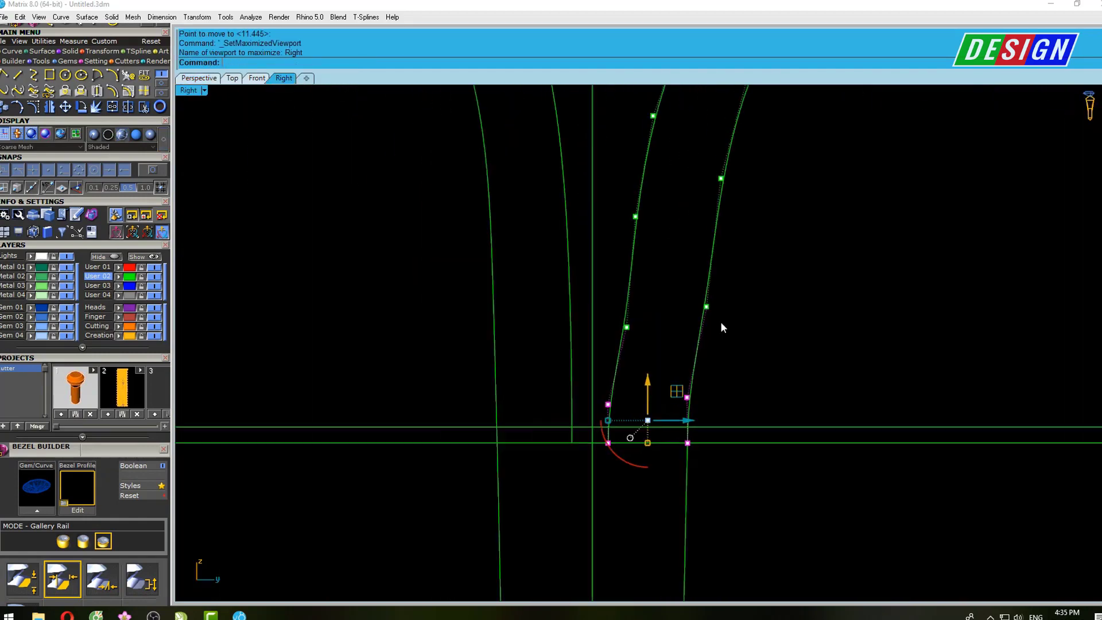
pyautogui.scroll(-2, 708, 285)
pyautogui.scroll(2, 655, 305)
pyautogui.moveTo(632, 275)
pyautogui.mouseDown()
pyautogui.moveTo(737, 338)
pyautogui.moveTo(708, 317)
pyautogui.mouseUp()
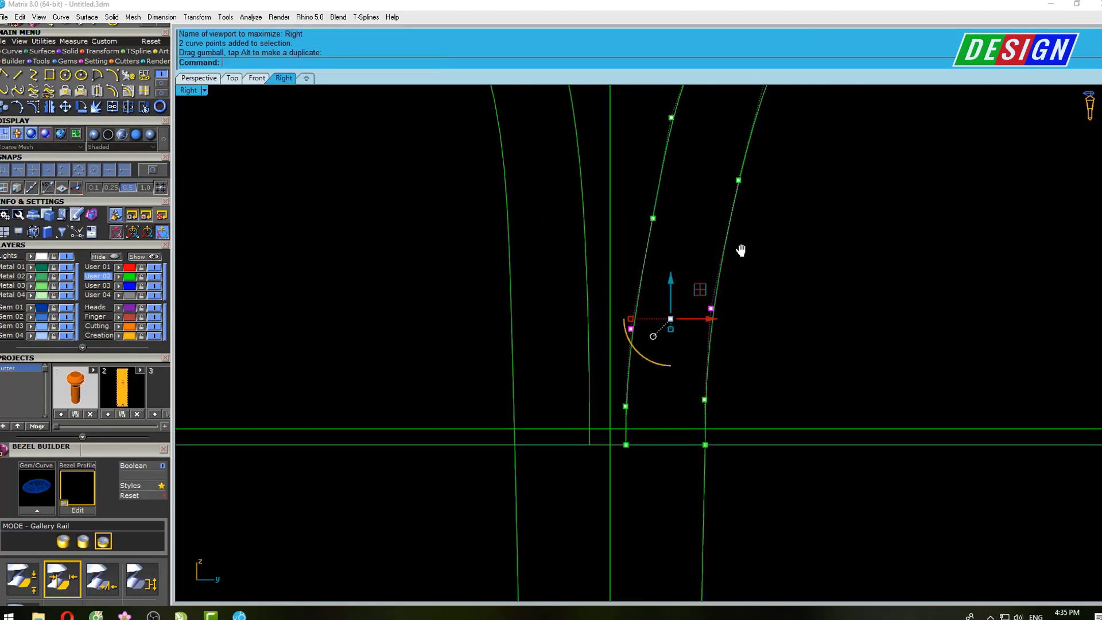
pyautogui.moveTo(741, 250); pyautogui.dragTo(752, 306, button='right')
pyautogui.moveTo(645, 296)
pyautogui.mouseDown()
pyautogui.moveTo(789, 229)
pyautogui.moveTo(740, 256)
pyautogui.mouseUp()
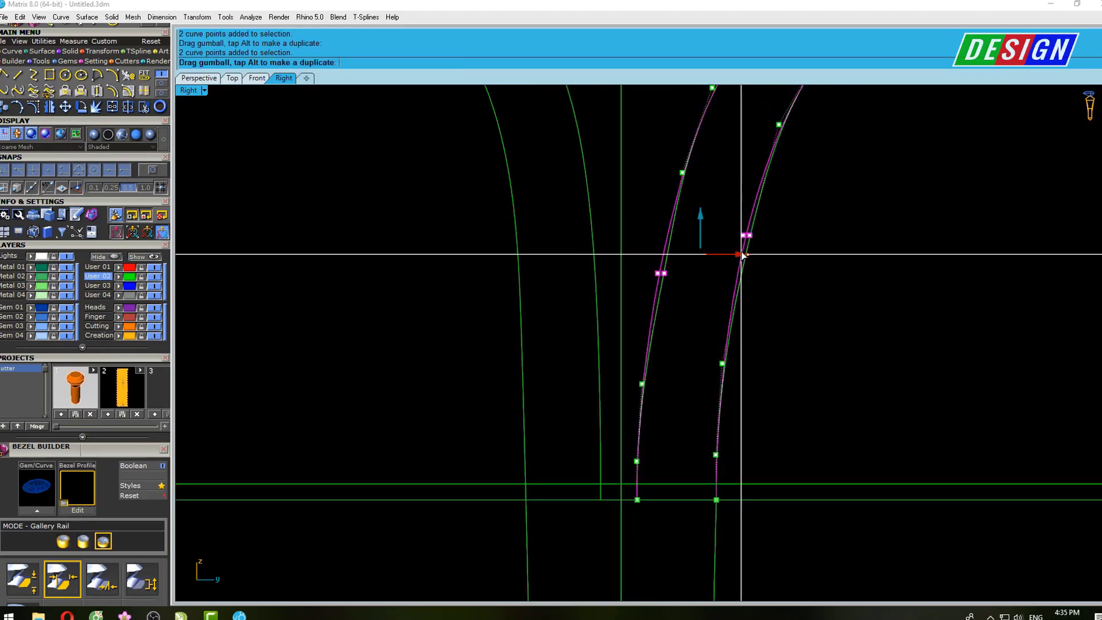
pyautogui.moveTo(690, 188); pyautogui.dragTo(693, 284, button='right')
pyautogui.click(687, 268)
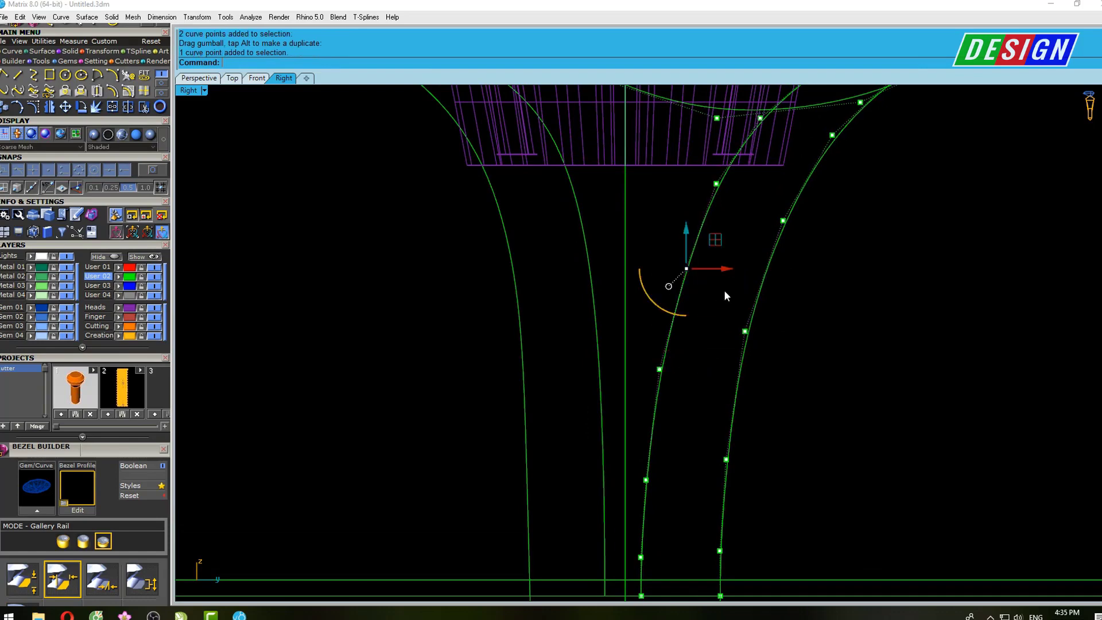
pyautogui.moveTo(726, 271); pyautogui.dragTo(718, 268)
# Inspect the reshaped curves in the Top and Perspective views
pyautogui.hotkey('ctrl', 'F1')
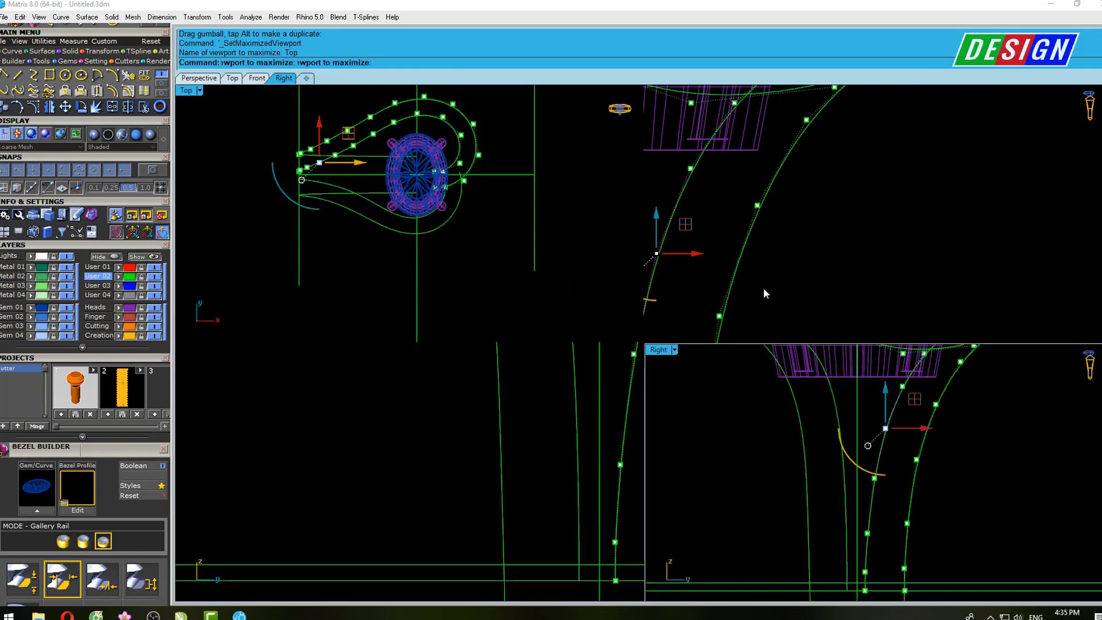
pyautogui.scroll(4, 495, 229)
pyautogui.scroll(-2, 497, 231)
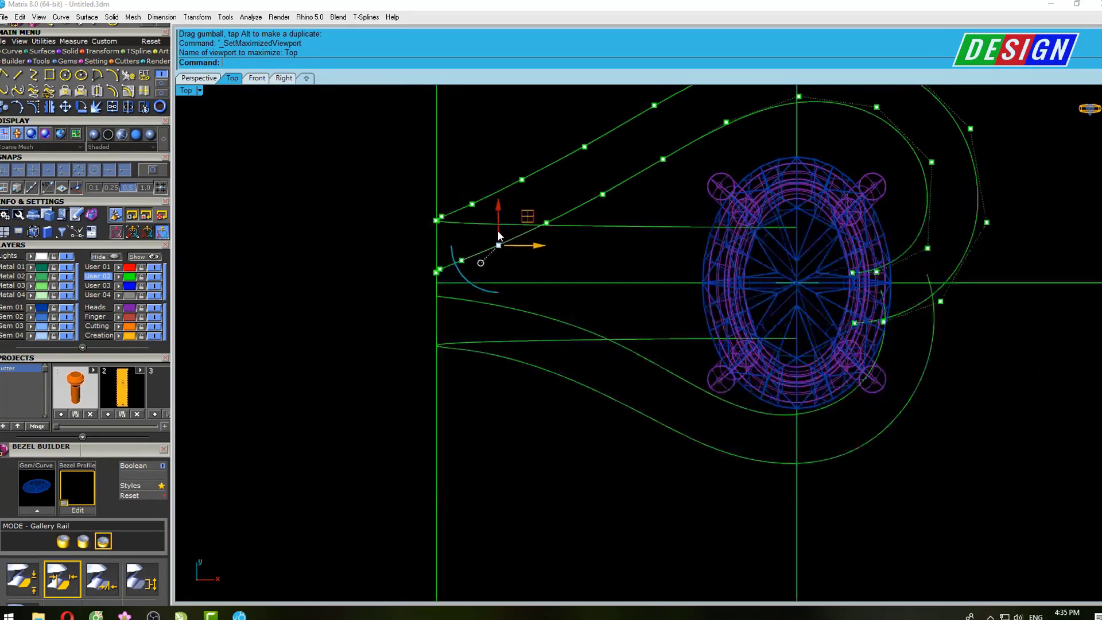
pyautogui.scroll(-2, 498, 231)
pyautogui.hotkey('ctrl', 'F4')
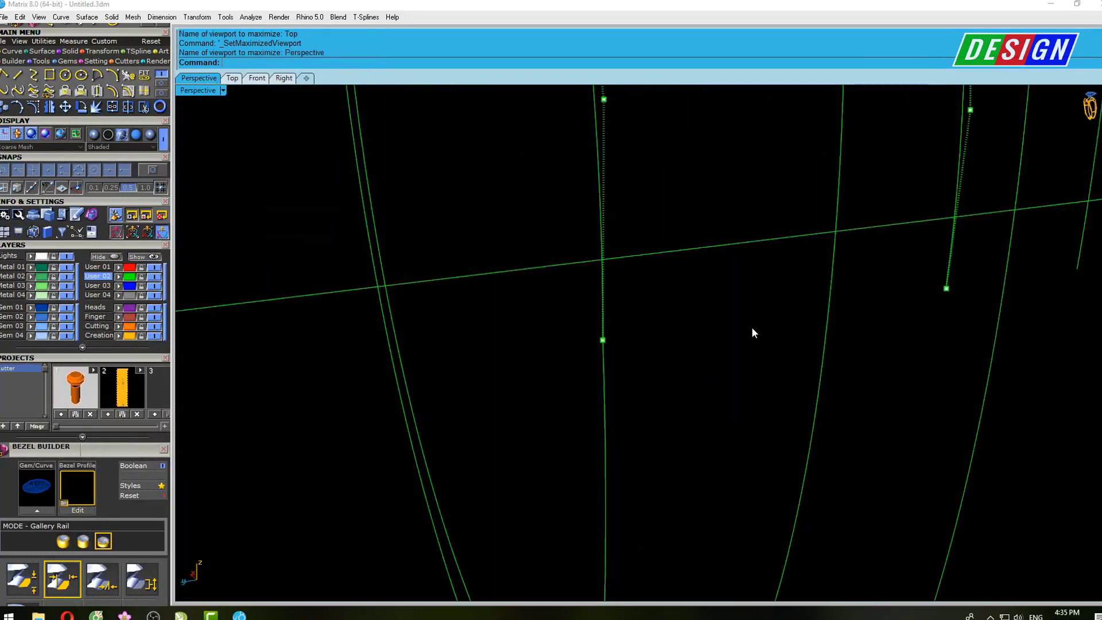
pyautogui.keyDown('shift'); pyautogui.moveTo(710, 313); pyautogui.dragTo(750, 298, button='right'); pyautogui.keyUp('shift')
pyautogui.moveTo(711, 335)
pyautogui.mouseDown(button='right')
pyautogui.moveTo(624, 309)
pyautogui.moveTo(660, 321)
pyautogui.moveTo(562, 333)
pyautogui.mouseUp(button='right')
# Hide control points and delete the four horizontal construction curves
pyautogui.press('Escape')
pyautogui.moveTo(482, 393); pyautogui.dragTo(524, 332)
pyautogui.moveTo(524, 332)
pyautogui.mouseDown(button='right')
pyautogui.moveTo(609, 348)
pyautogui.moveTo(585, 345)
pyautogui.mouseUp(button='right')
pyautogui.press('Delete')
# In the side view, select the right-hand band curve from the overlapping curves
pyautogui.scroll(3, 573, 386)
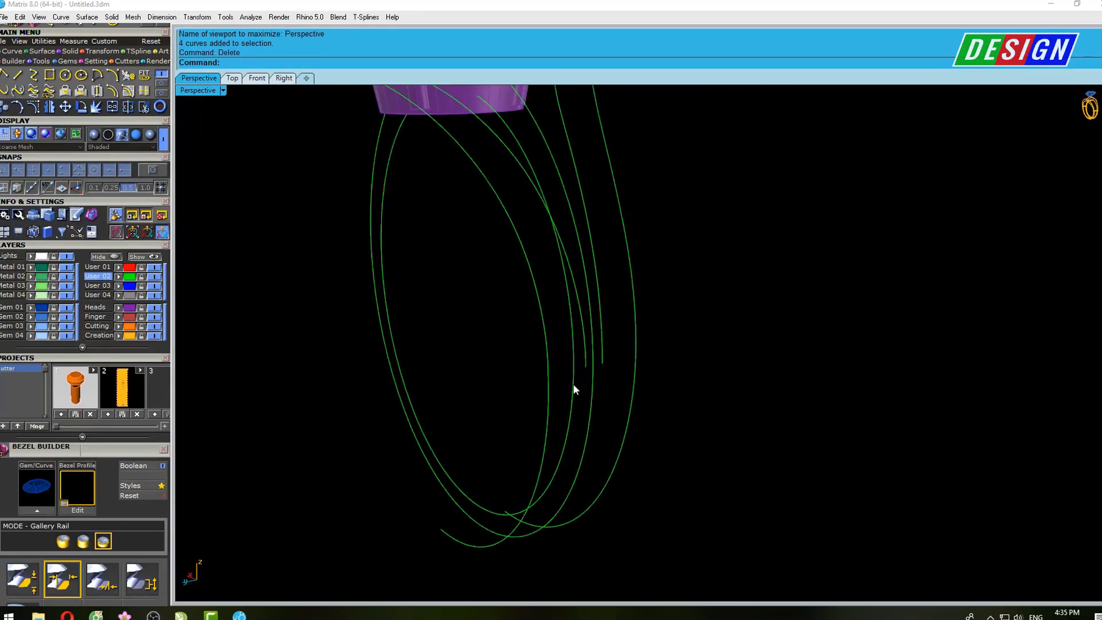
pyautogui.moveTo(573, 386)
pyautogui.mouseDown(button='right')
pyautogui.moveTo(485, 344)
pyautogui.moveTo(532, 363)
pyautogui.moveTo(573, 305)
pyautogui.moveTo(637, 320)
pyautogui.moveTo(617, 396)
pyautogui.moveTo(582, 323)
pyautogui.moveTo(581, 291)
pyautogui.moveTo(584, 331)
pyautogui.moveTo(656, 313)
pyautogui.moveTo(680, 342)
pyautogui.mouseUp(button='right')
pyautogui.hotkey('ctrl', 'Tab')
pyautogui.scroll(-3, 632, 329)
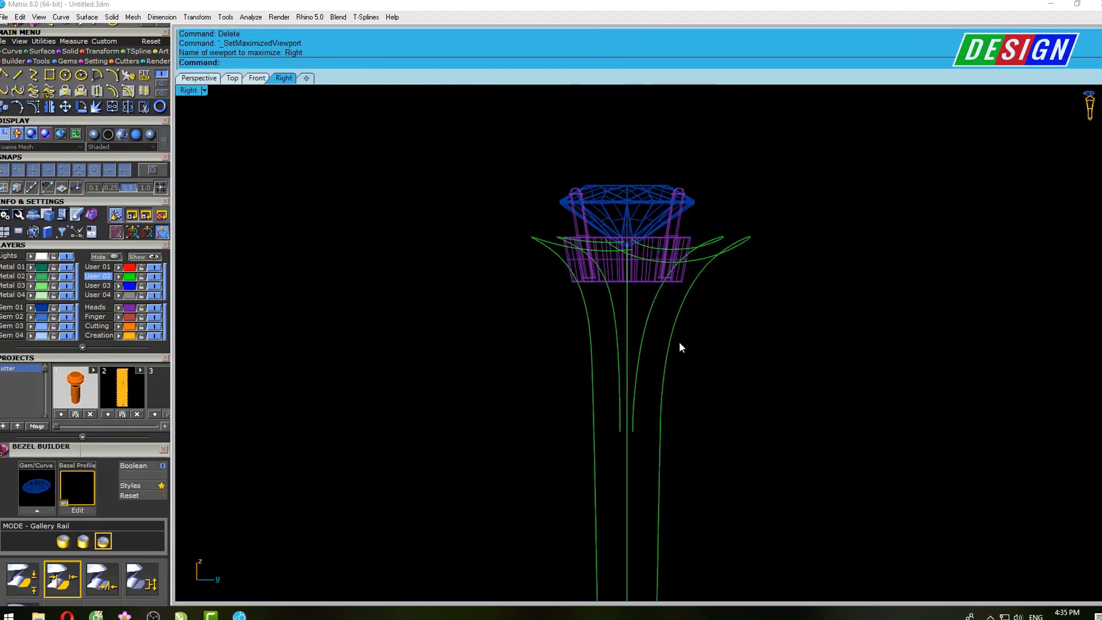
pyautogui.scroll(-2, 673, 364)
pyautogui.scroll(2, 671, 367)
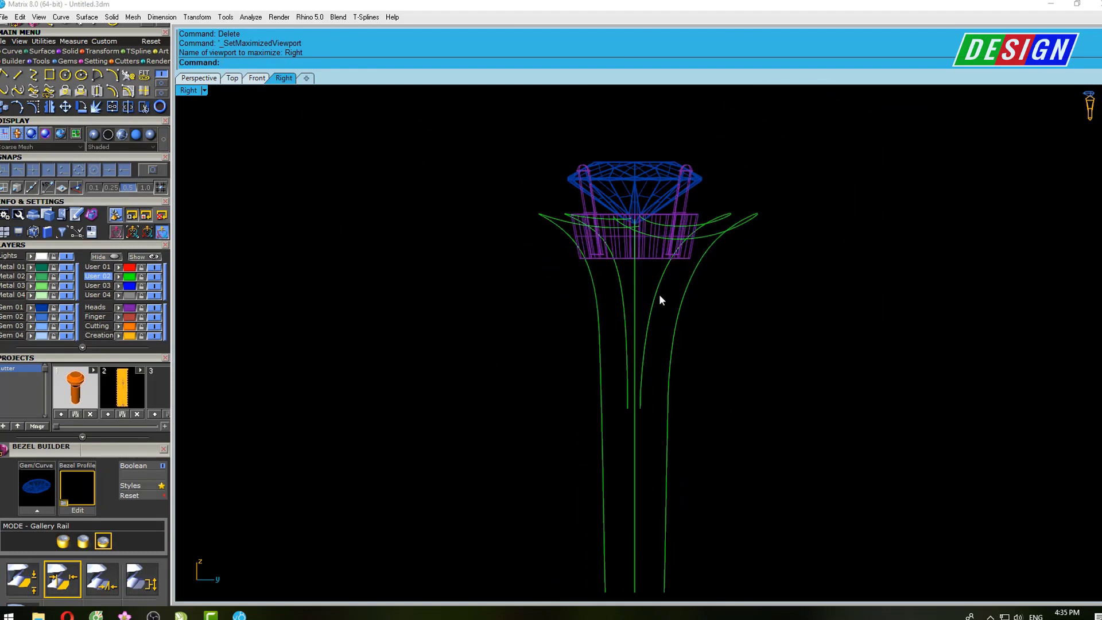
pyautogui.click(668, 409)
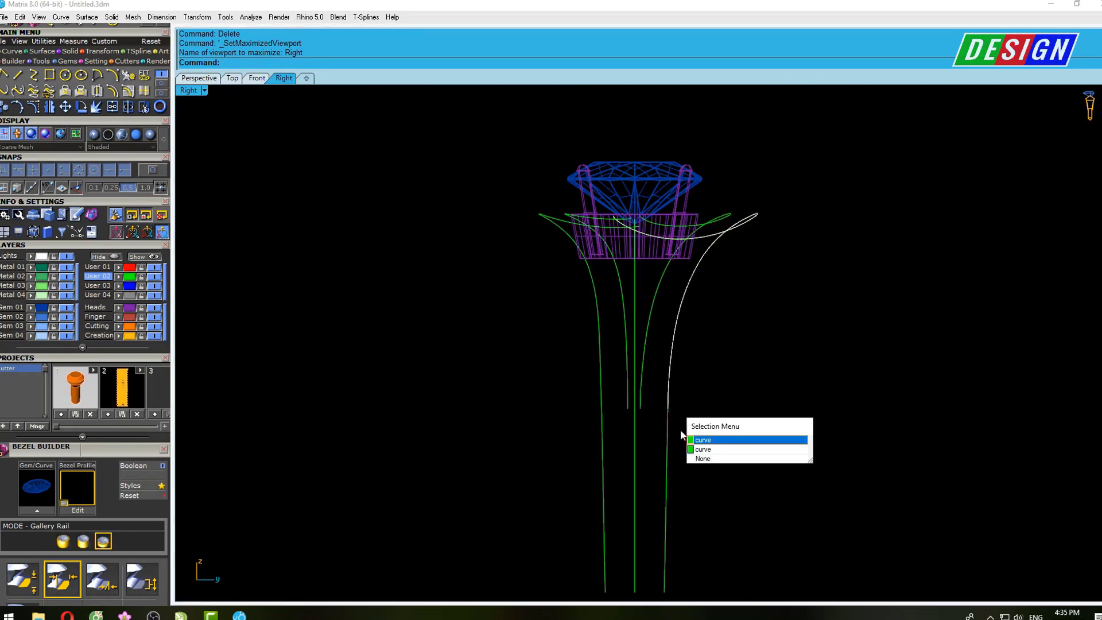
pyautogui.click(709, 452)
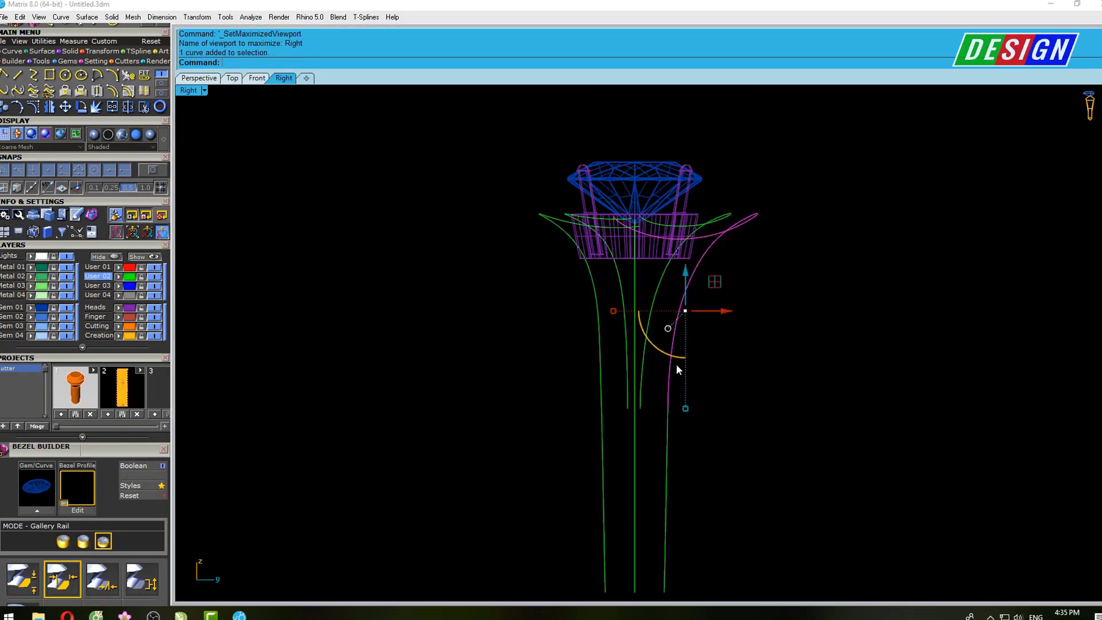
pyautogui.scroll(2, 697, 371)
pyautogui.scroll(3, 684, 346)
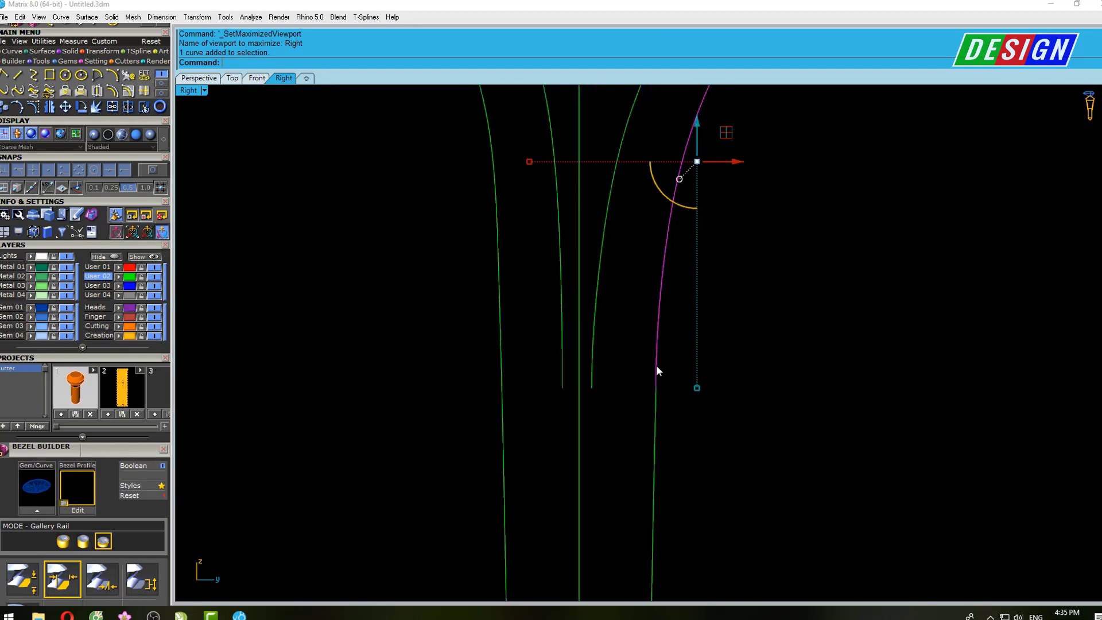
pyautogui.click(656, 396)
pyautogui.scroll(2, 656, 395)
pyautogui.scroll(2, 656, 395)
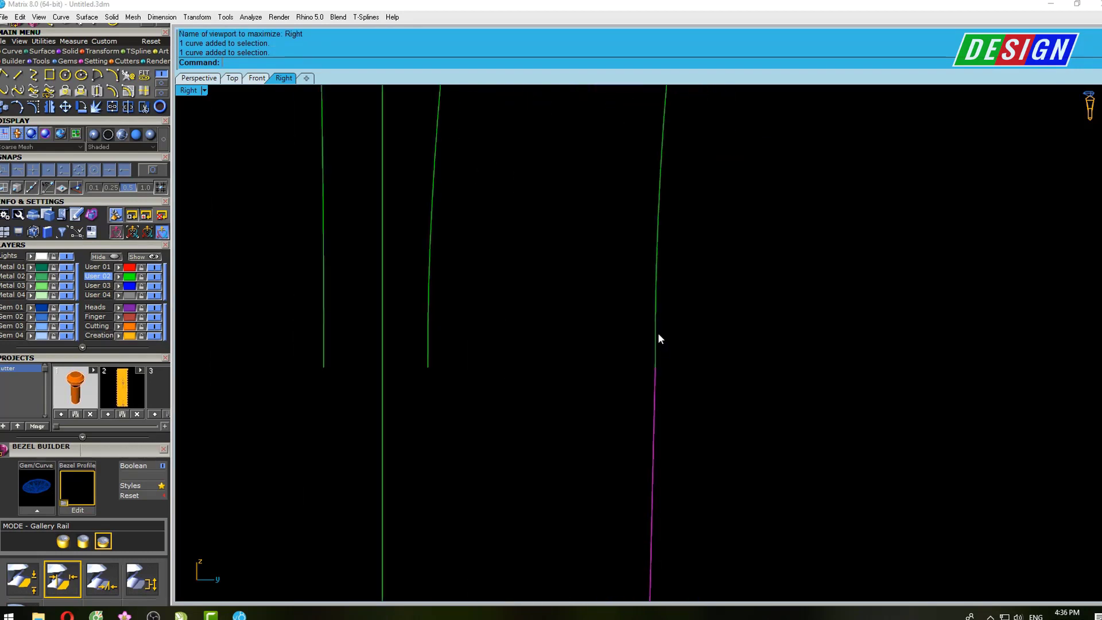
# Show its control points and push one sideways to follow the head's side profile
pyautogui.press('F10')
pyautogui.scroll(-1, 654, 336)
pyautogui.scroll(-3, 660, 316)
pyautogui.scroll(2, 655, 313)
pyautogui.scroll(2, 641, 345)
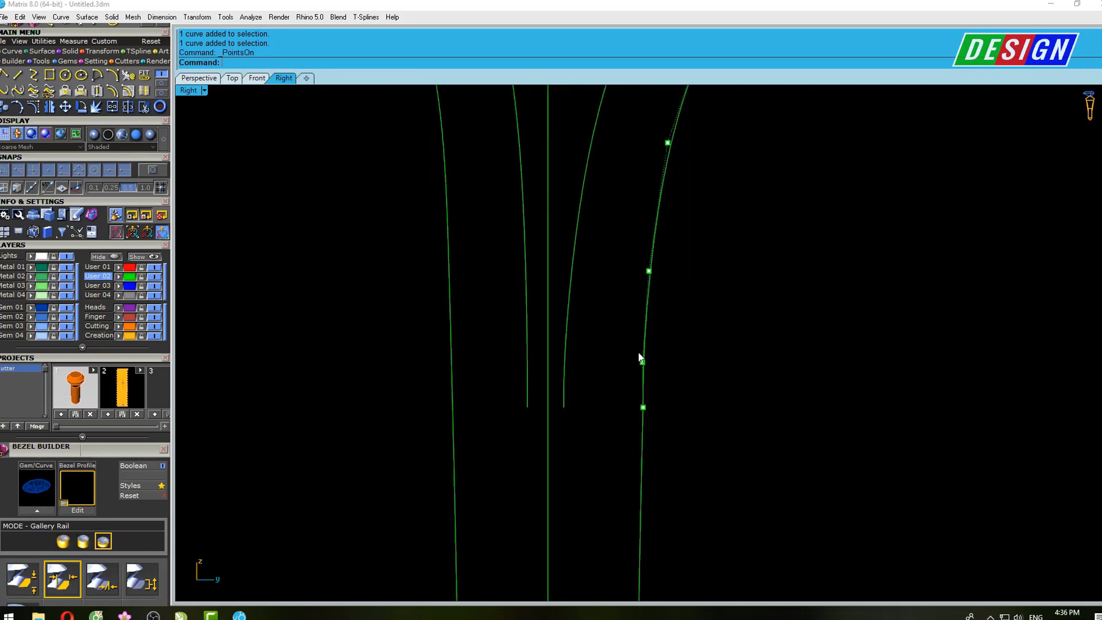
pyautogui.scroll(3, 642, 358)
pyautogui.scroll(3, 660, 424)
pyautogui.moveTo(677, 326); pyautogui.dragTo(712, 311)
pyautogui.scroll(-3, 653, 483)
pyautogui.scroll(-1, 689, 324)
pyautogui.scroll(-2, 671, 313)
pyautogui.scroll(1, 704, 229)
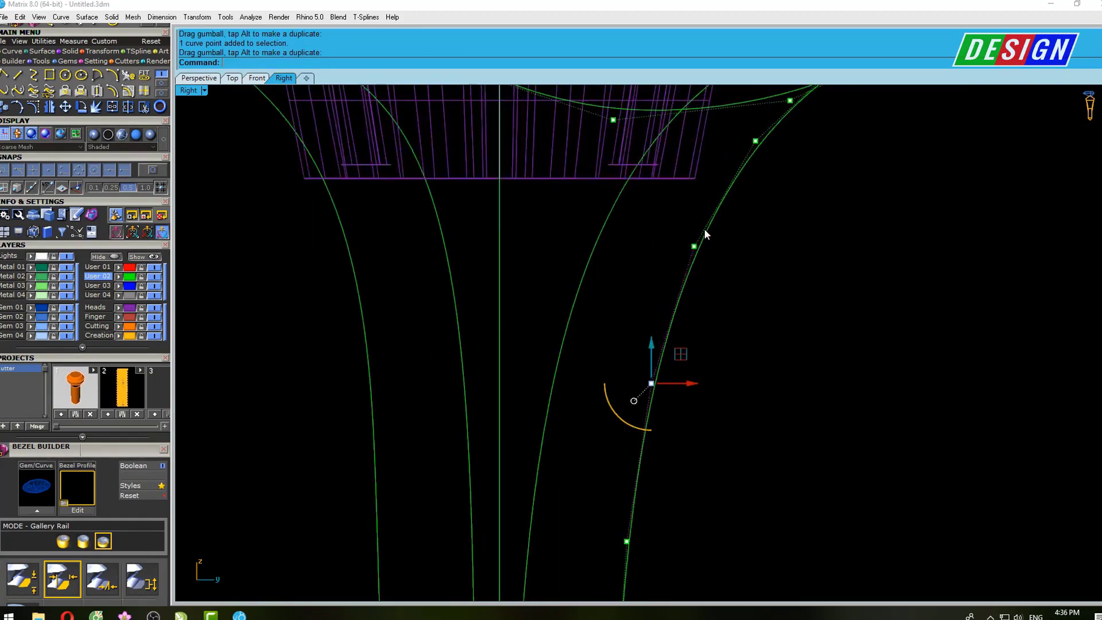
pyautogui.scroll(-2, 722, 322)
pyautogui.press('Escape')
pyautogui.scroll(-1, 725, 315)
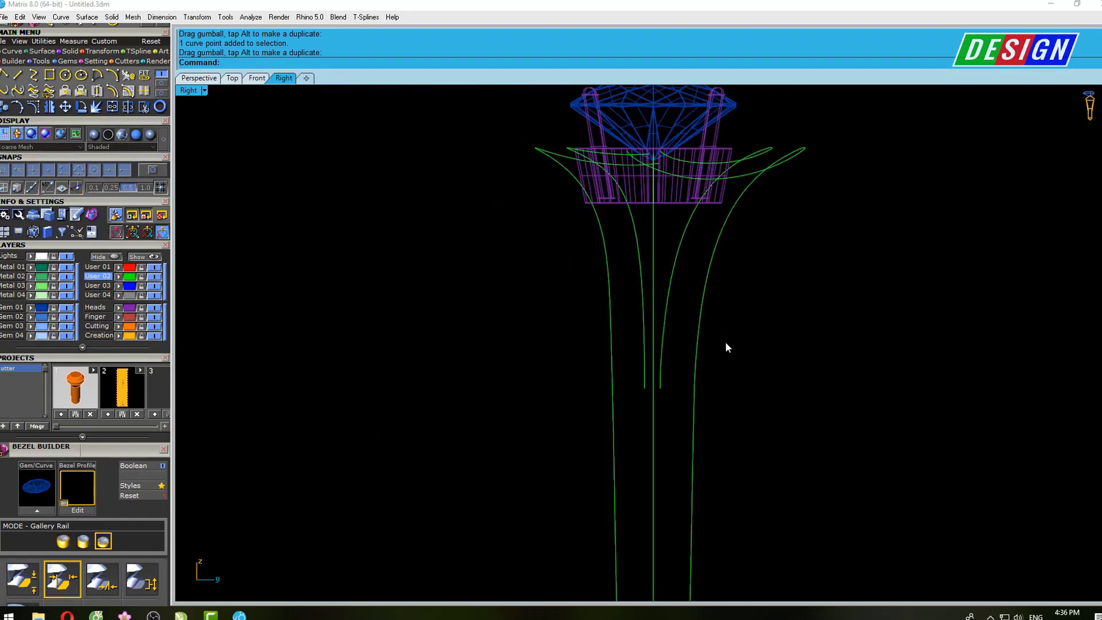
pyautogui.scroll(-2, 724, 341)
pyautogui.scroll(3, 715, 336)
# Pull two upper control points of the left band curve slightly left beneath the bezel
pyautogui.click(703, 295)
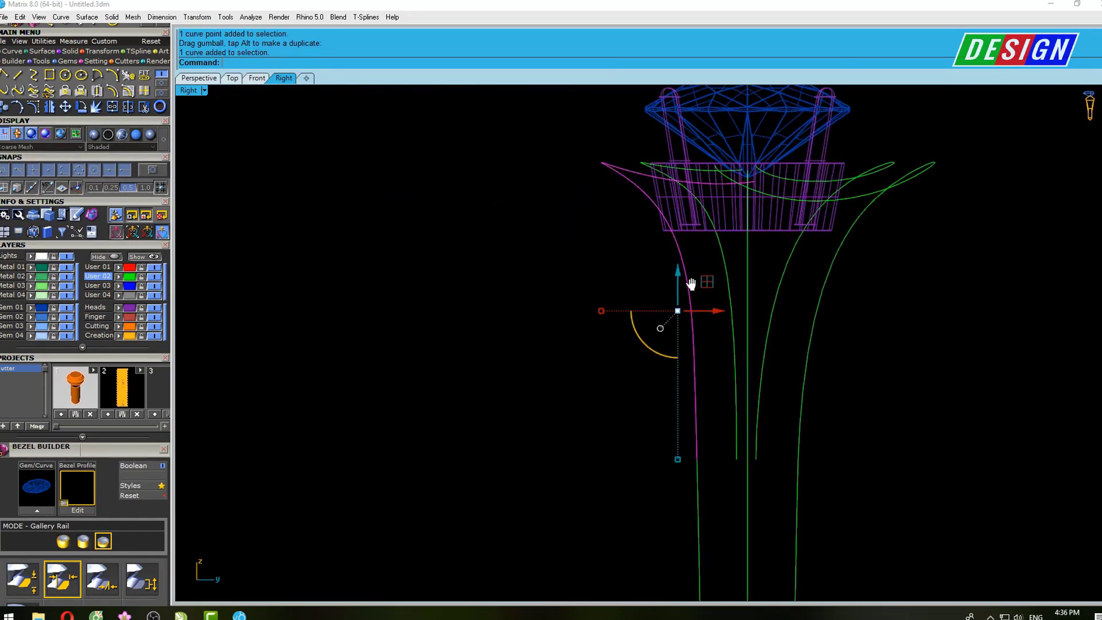
pyautogui.press('F10')
pyautogui.scroll(1, 667, 283)
pyautogui.scroll(2, 612, 356)
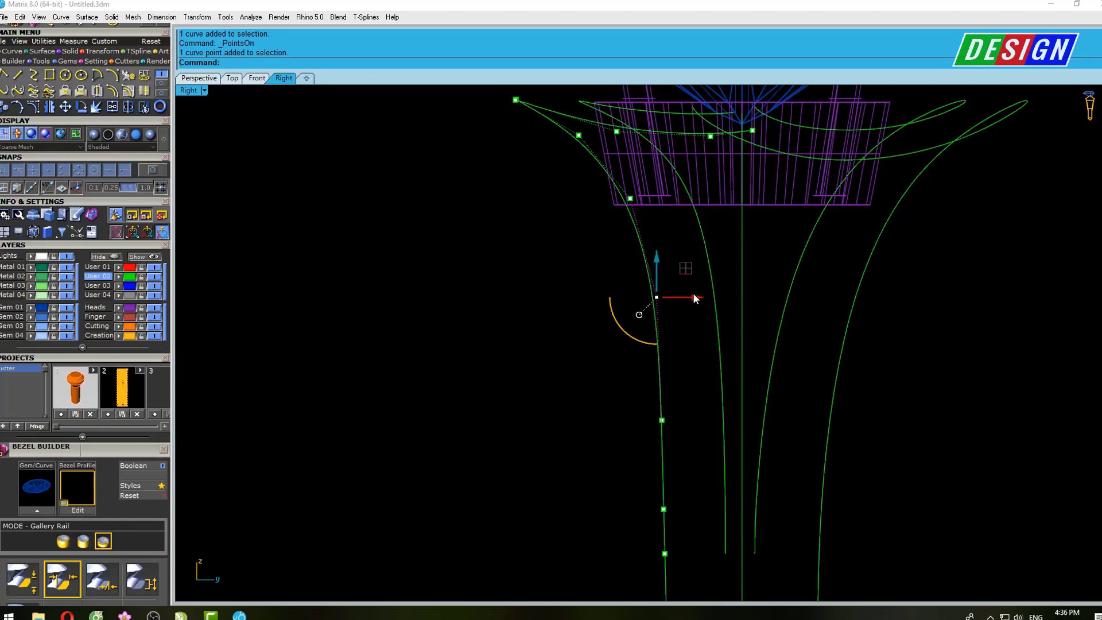
pyautogui.moveTo(694, 294); pyautogui.dragTo(689, 296)
pyautogui.moveTo(661, 222); pyautogui.dragTo(662, 292, button='right')
pyautogui.click(630, 268)
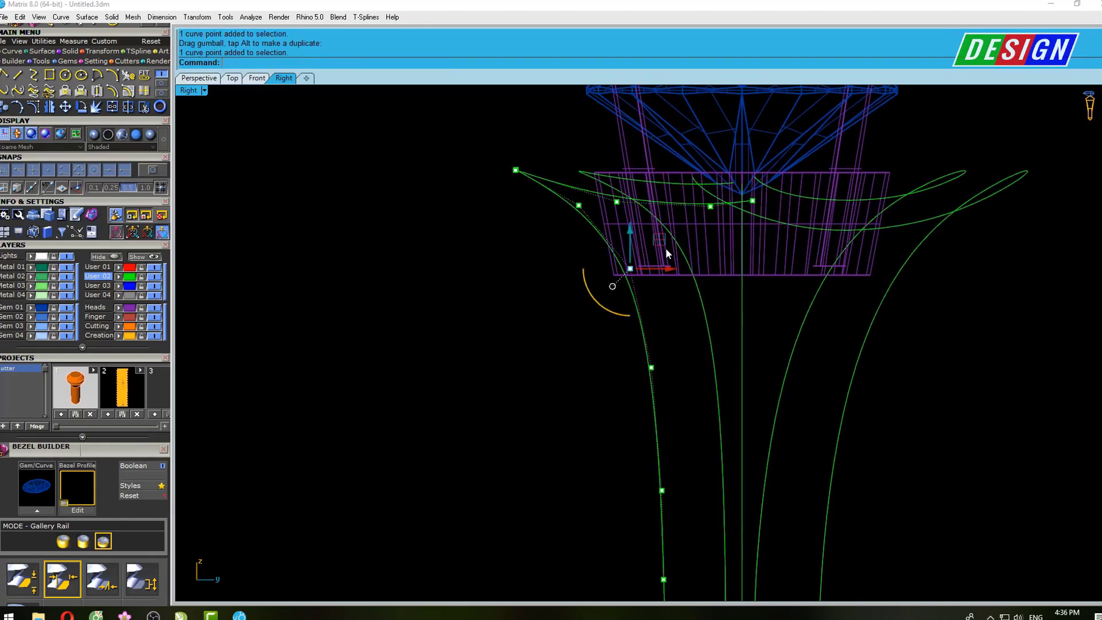
pyautogui.moveTo(672, 270); pyautogui.dragTo(664, 269)
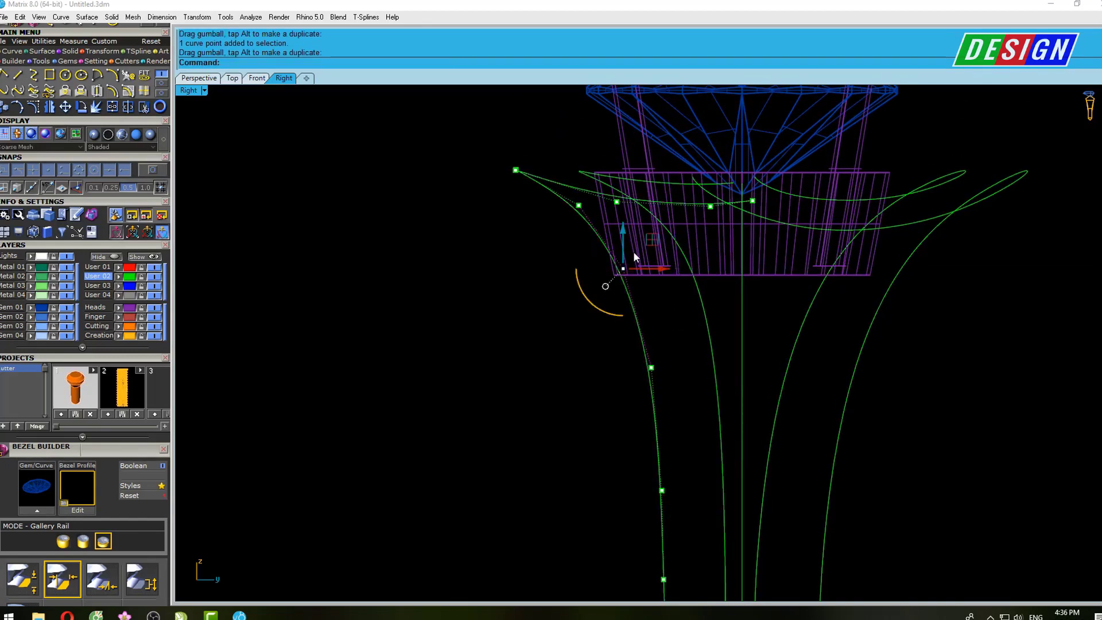
pyautogui.hotkey('ctrl', 'F1')
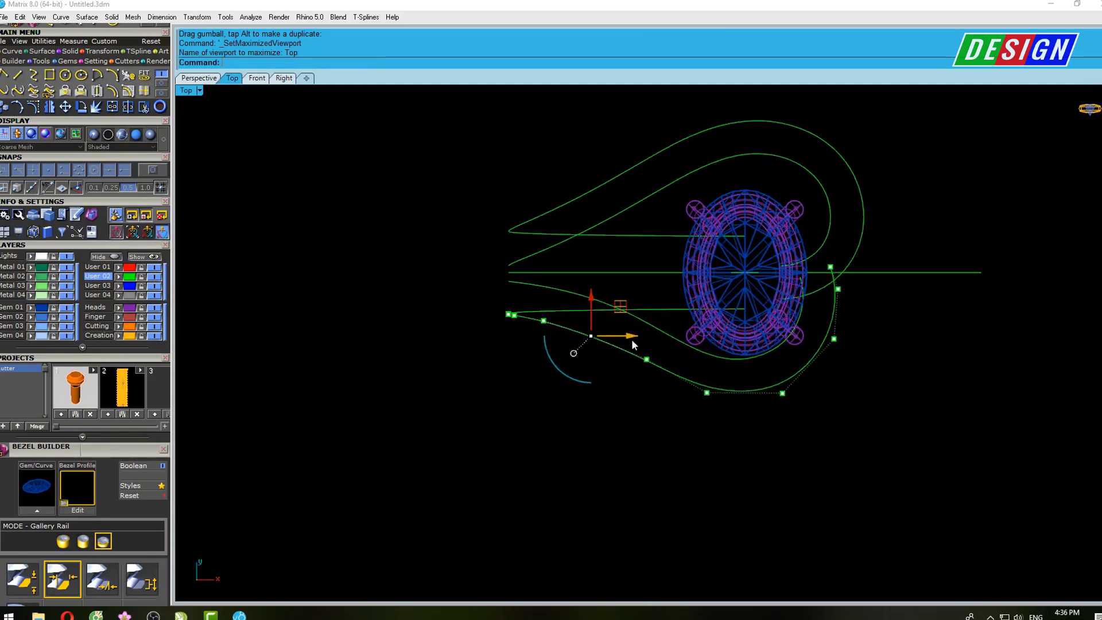
# In Top view, select the lower curve's points beside the gem and nudge them down
pyautogui.scroll(5, 586, 338)
pyautogui.scroll(2, 480, 340)
pyautogui.scroll(3, 446, 322)
pyautogui.moveTo(466, 289)
pyautogui.mouseDown()
pyautogui.moveTo(537, 219)
pyautogui.moveTo(501, 215)
pyautogui.mouseUp()
pyautogui.scroll(-3, 754, 271)
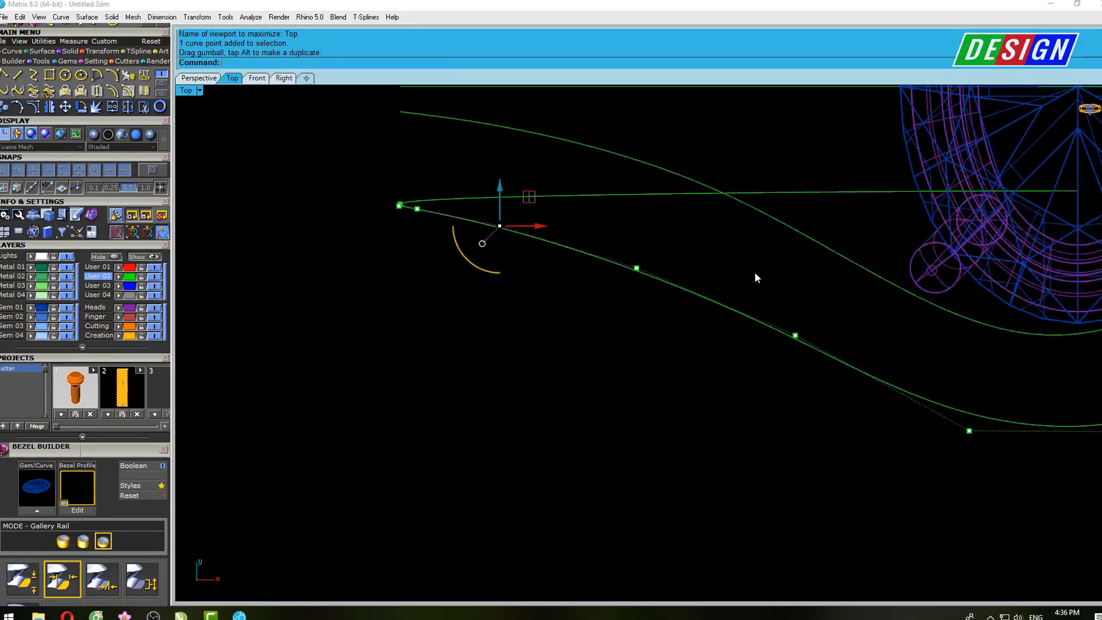
pyautogui.moveTo(693, 276); pyautogui.dragTo(693, 281)
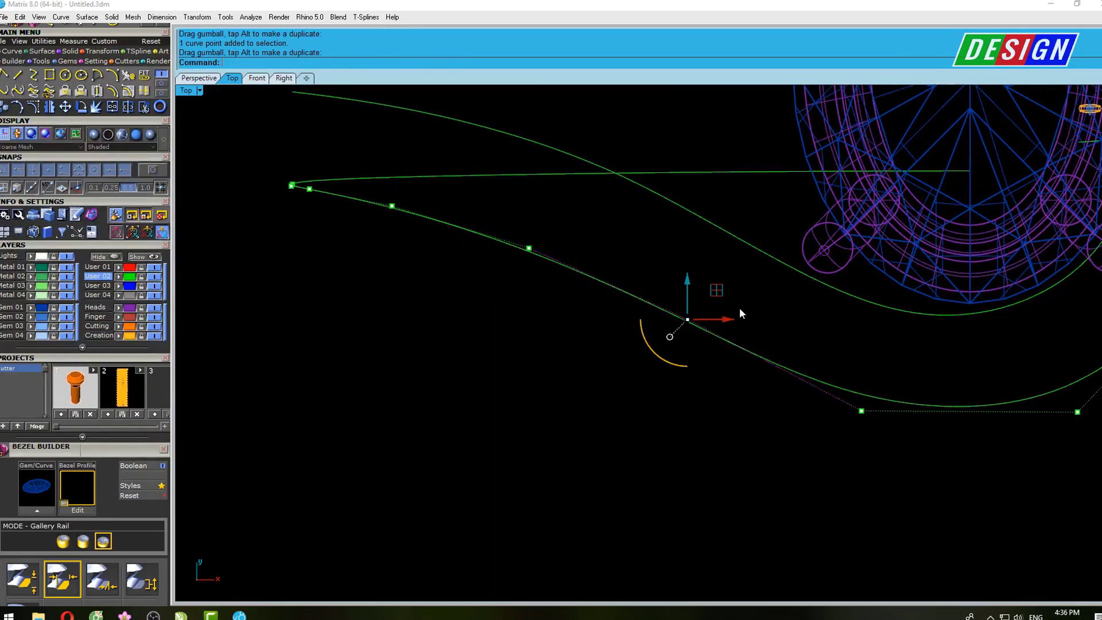
pyautogui.moveTo(851, 450); pyautogui.dragTo(641, 374, button='right')
pyautogui.moveTo(653, 298); pyautogui.dragTo(652, 295)
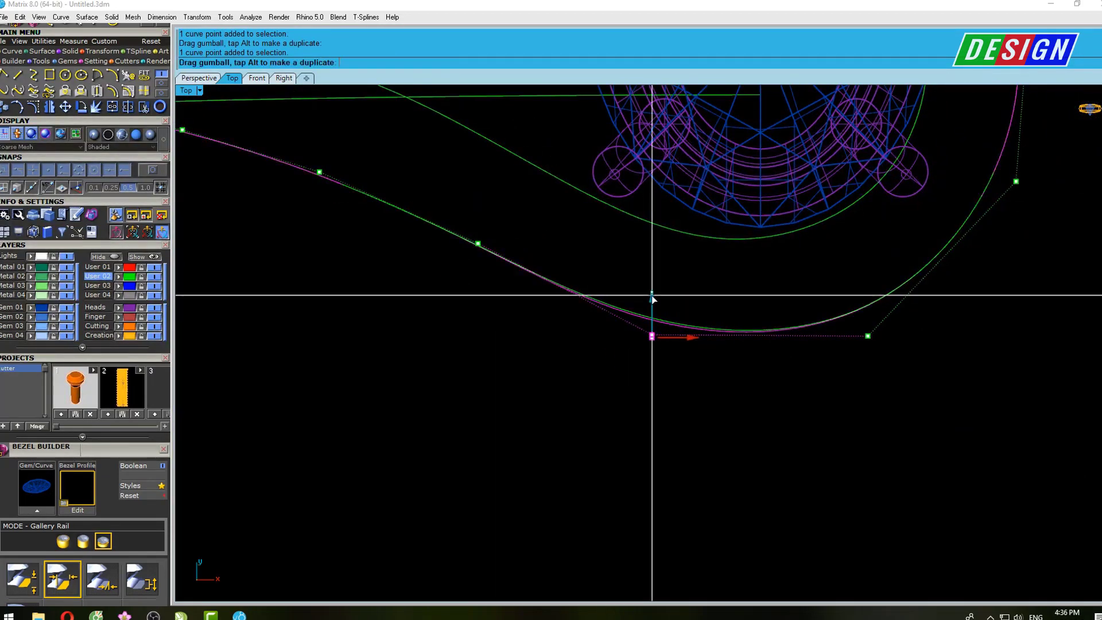
# Fine-tune the lower curve's points beside the bezel to smooth the bend, then hide them
pyautogui.scroll(-3, 653, 298)
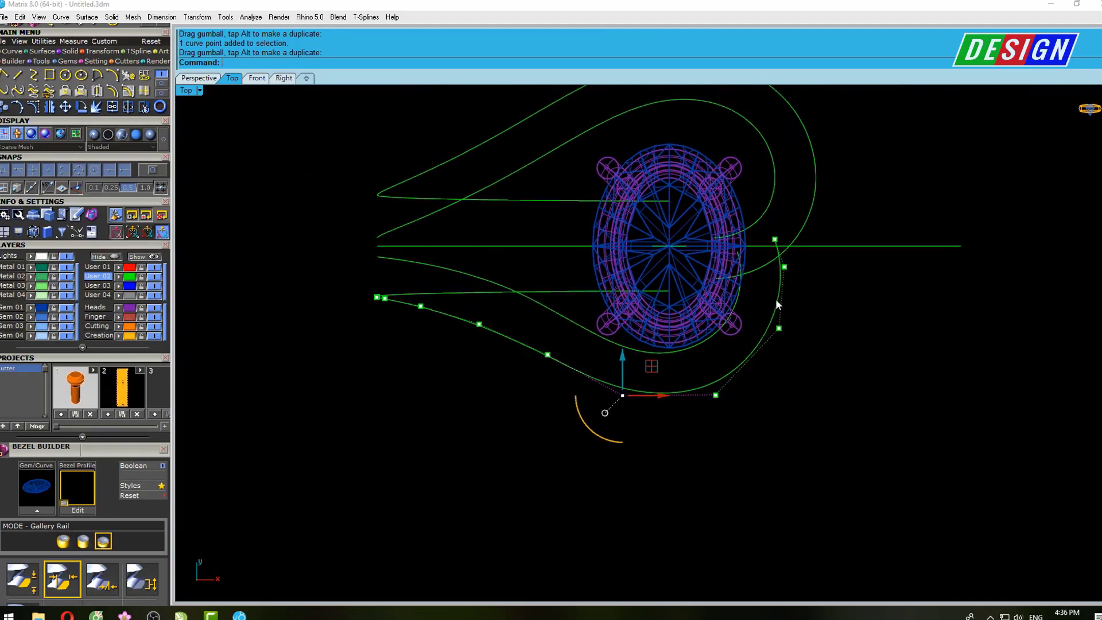
pyautogui.scroll(2, 763, 293)
pyautogui.moveTo(776, 284); pyautogui.dragTo(777, 290)
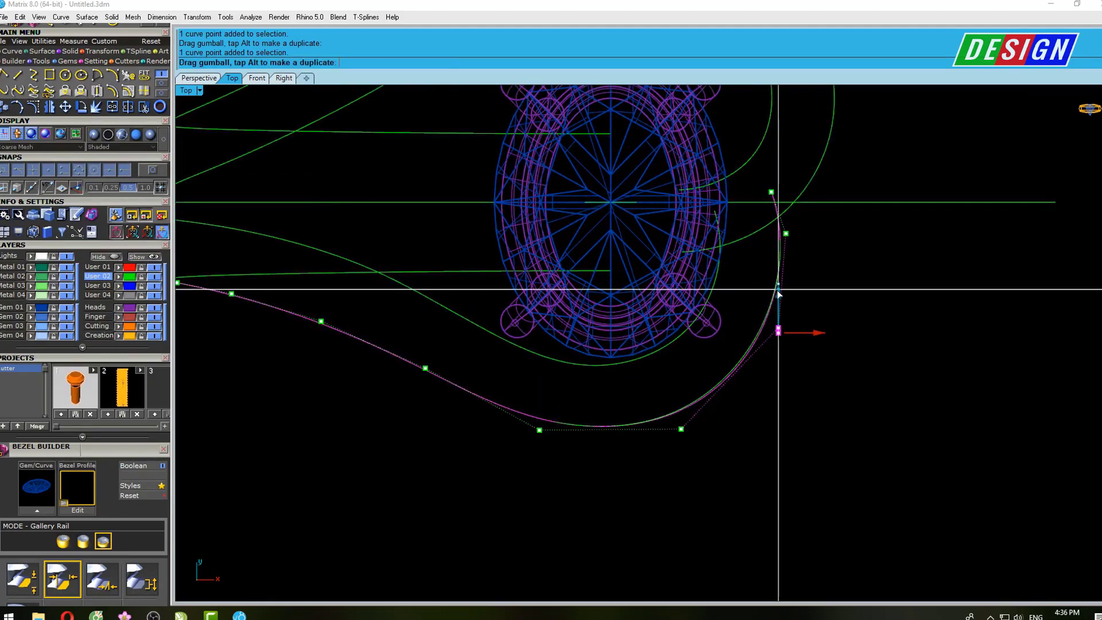
pyautogui.scroll(-2, 780, 325)
pyautogui.scroll(2, 780, 326)
pyautogui.scroll(1, 770, 342)
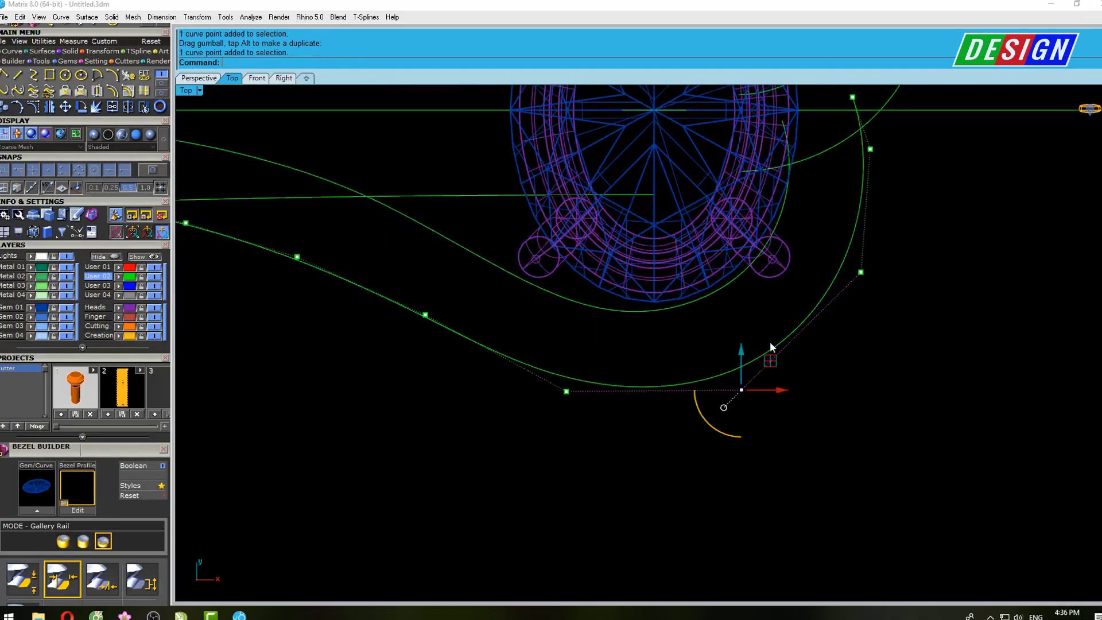
pyautogui.moveTo(741, 346); pyautogui.dragTo(743, 347)
pyautogui.press('Escape')
pyautogui.scroll(-3, 726, 185)
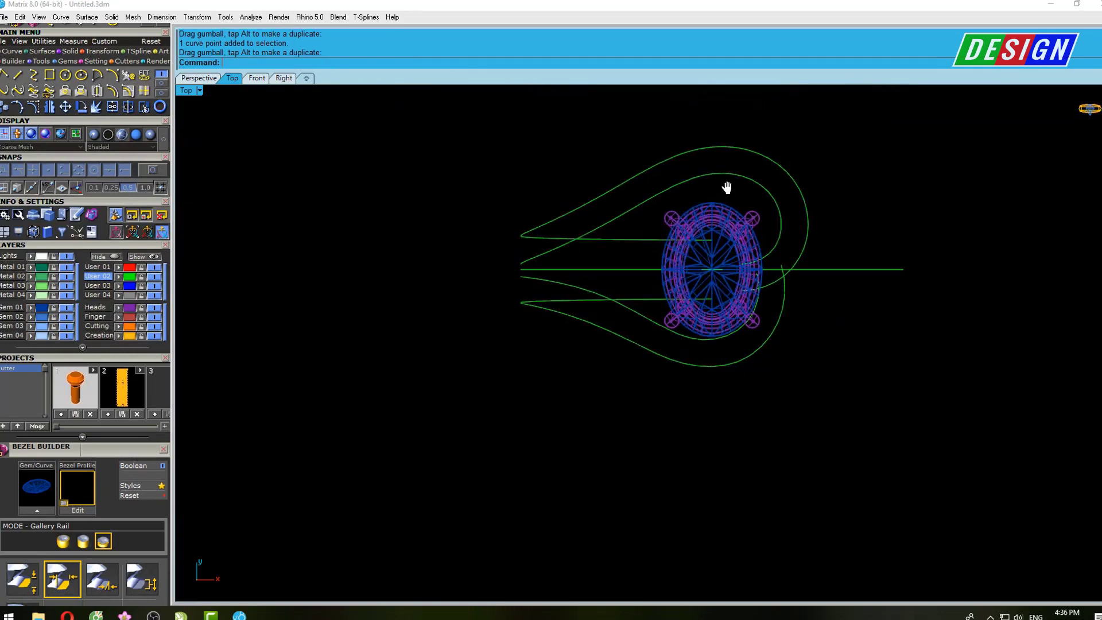
# Show the outer band curve's control points and view it in the side viewport
pyautogui.click(622, 224)
pyautogui.scroll(1, 629, 232)
pyautogui.press('F10')
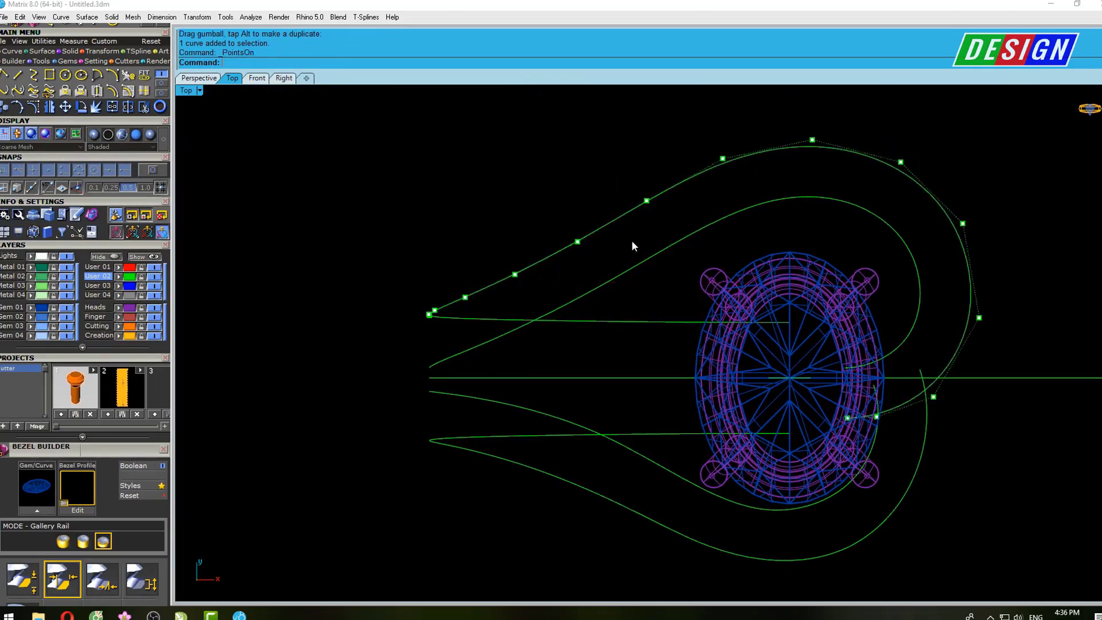
pyautogui.scroll(4, 632, 240)
pyautogui.scroll(-2, 564, 256)
pyautogui.scroll(-2, 593, 257)
pyautogui.hotkey('ctrl', 'F3')
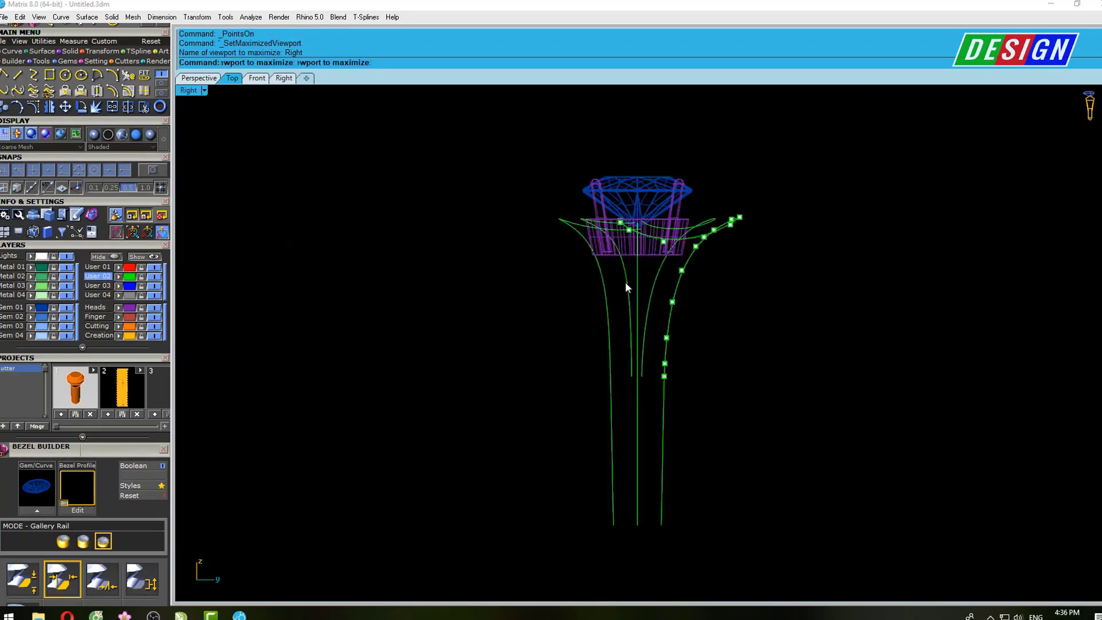
pyautogui.scroll(-1, 626, 267)
pyautogui.scroll(2, 631, 282)
pyautogui.scroll(1, 647, 295)
# Hide the outer curve's control points and orbit the ring in the maximized Perspective view
pyautogui.press('Escape')
pyautogui.scroll(-4, 647, 270)
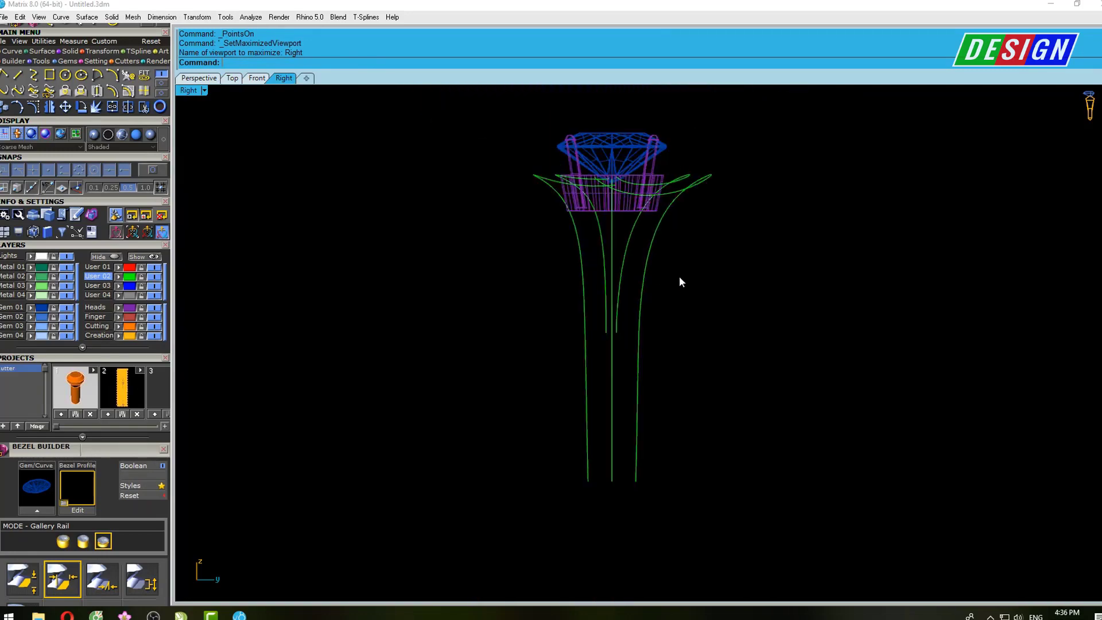
pyautogui.scroll(1, 679, 281)
pyautogui.hotkey('ctrl', 'F4')
pyautogui.scroll(-3, 689, 246)
pyautogui.moveTo(687, 246)
pyautogui.mouseDown(button='right')
pyautogui.moveTo(833, 290)
pyautogui.moveTo(804, 325)
pyautogui.mouseUp(button='right')
pyautogui.scroll(3, 628, 236)
pyautogui.scroll(1, 602, 247)
# Select two shank curves and loft a surface between them
pyautogui.click(678, 279)
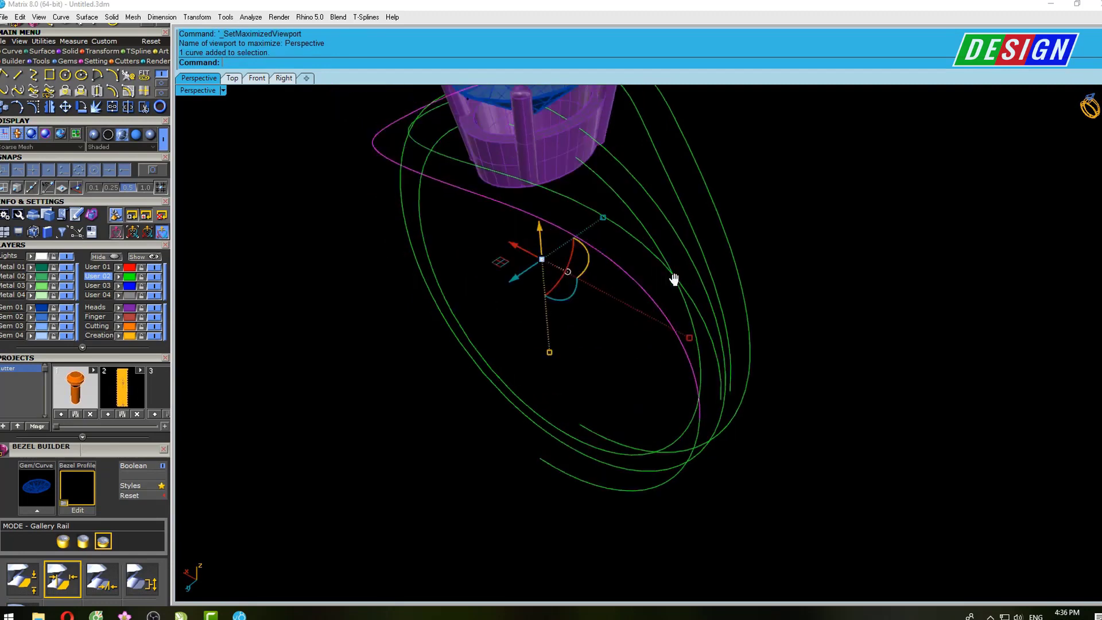
pyautogui.scroll(2, 684, 335)
pyautogui.moveTo(684, 335)
pyautogui.mouseDown(button='right')
pyautogui.moveTo(760, 293)
pyautogui.moveTo(795, 249)
pyautogui.moveTo(901, 234)
pyautogui.moveTo(666, 224)
pyautogui.moveTo(531, 204)
pyautogui.moveTo(541, 226)
pyautogui.moveTo(528, 243)
pyautogui.moveTo(590, 287)
pyautogui.moveTo(567, 247)
pyautogui.mouseUp(button='right')
pyautogui.click(591, 288)
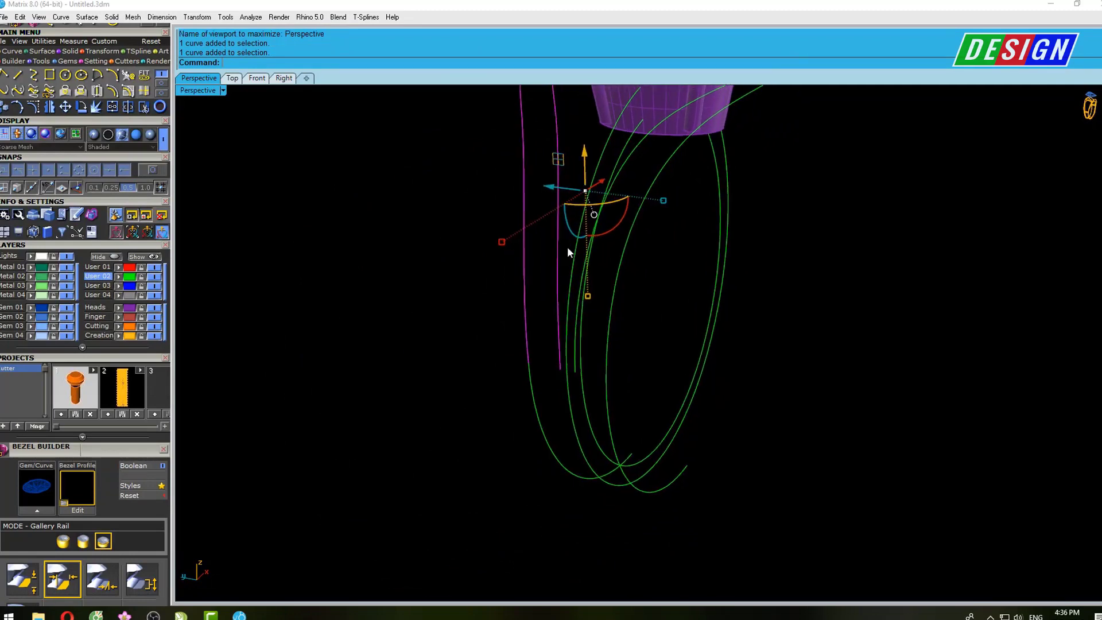
pyautogui.write('loft')
pyautogui.press('Return')
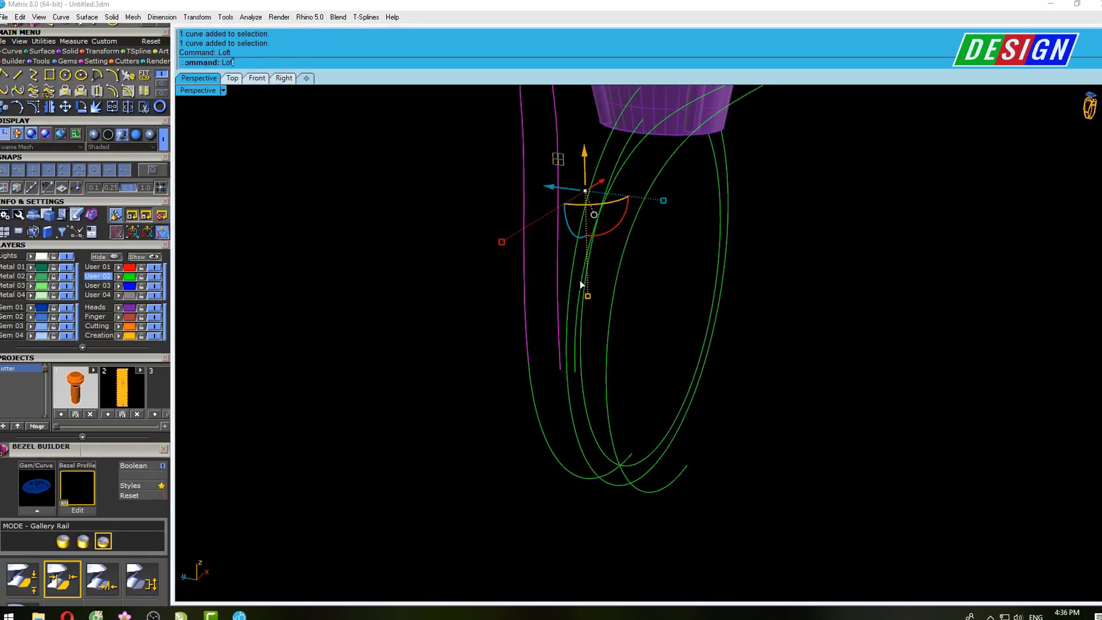
# Inspect the loft preview from above, cancel it, and clear the curve selection
pyautogui.moveTo(597, 283)
pyautogui.mouseDown(button='right')
pyautogui.moveTo(691, 287)
pyautogui.moveTo(578, 204)
pyautogui.moveTo(789, 238)
pyautogui.moveTo(827, 222)
pyautogui.mouseUp(button='right')
pyautogui.press('Escape')
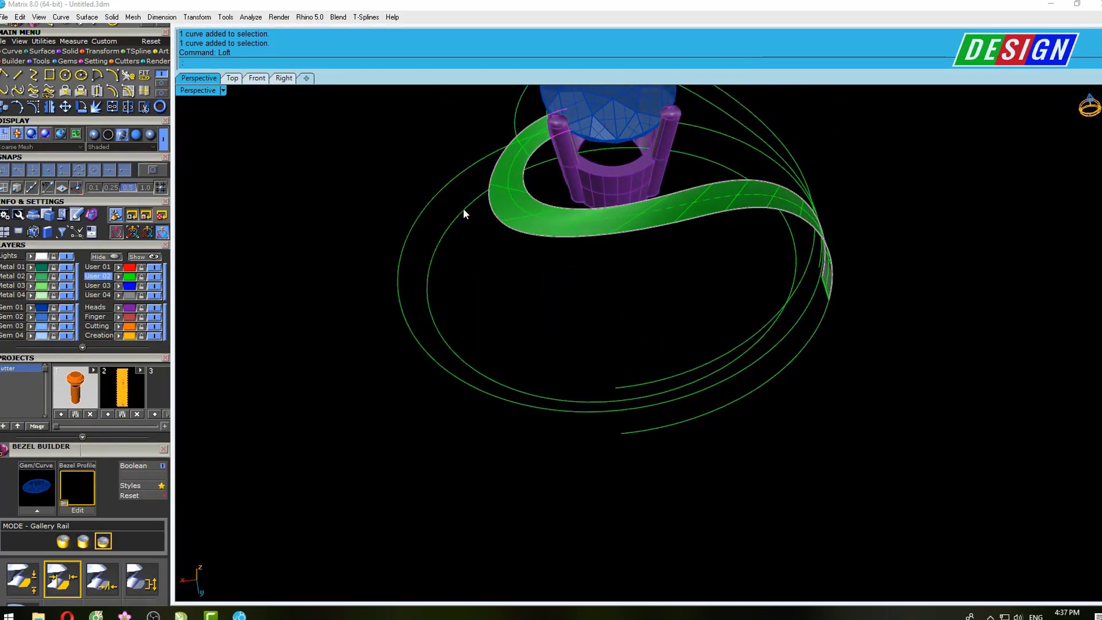
pyautogui.moveTo(463, 208)
pyautogui.mouseDown(button='right')
pyautogui.moveTo(727, 283)
pyautogui.moveTo(797, 319)
pyautogui.moveTo(716, 290)
pyautogui.moveTo(741, 285)
pyautogui.moveTo(729, 320)
pyautogui.moveTo(706, 325)
pyautogui.mouseUp(button='right')
pyautogui.press('Escape')
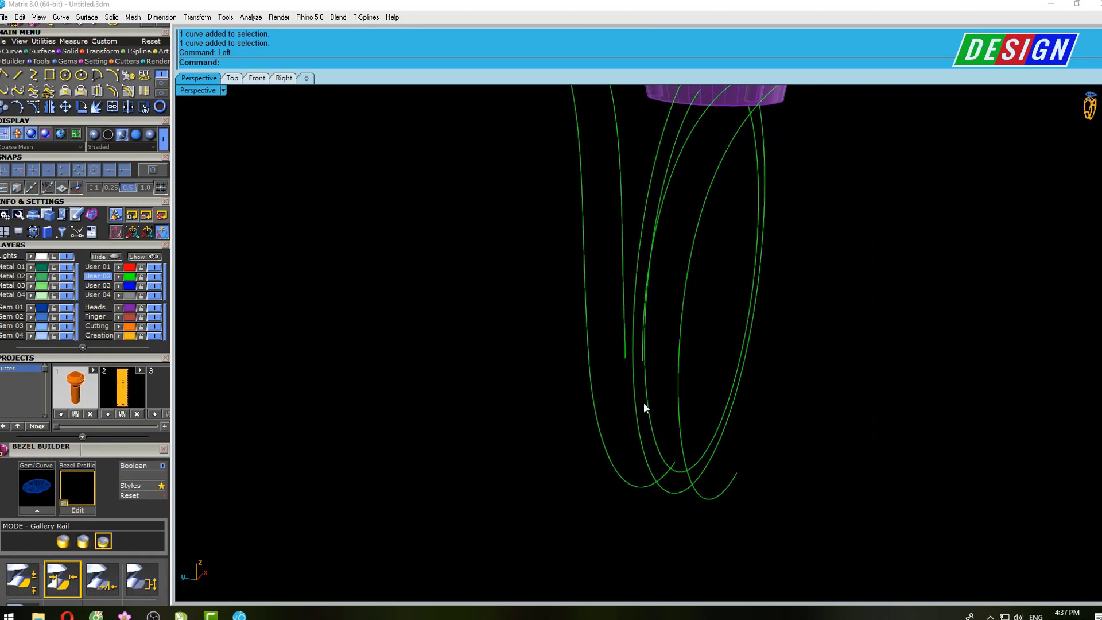
pyautogui.click(19, 75)
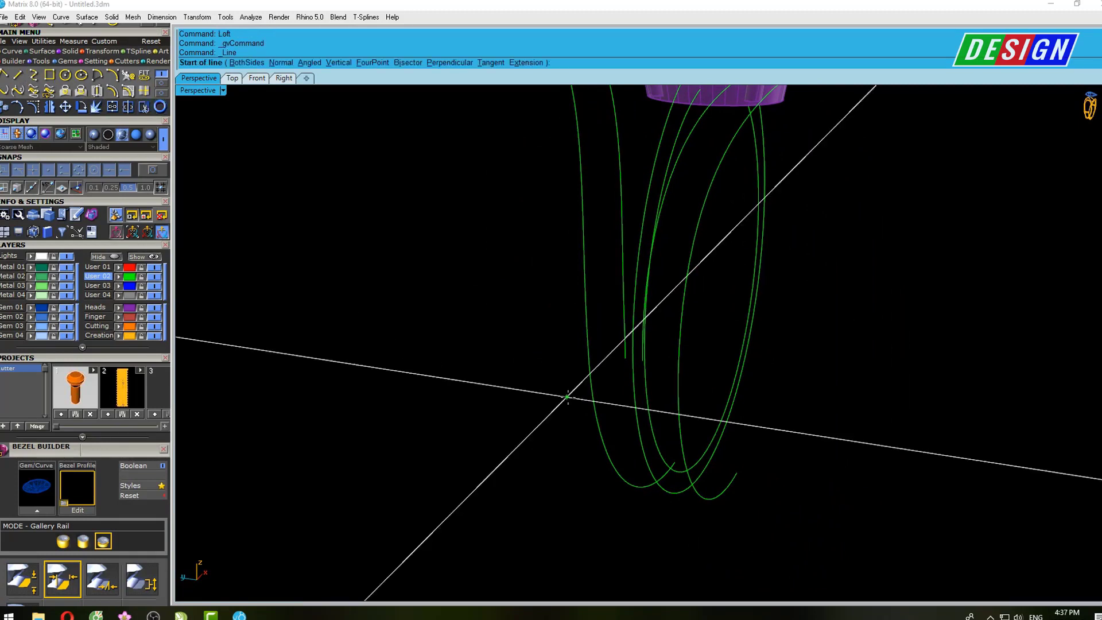
pyautogui.moveTo(578, 393)
pyautogui.mouseDown(button='right')
pyautogui.moveTo(644, 374)
pyautogui.moveTo(750, 386)
pyautogui.moveTo(700, 351)
pyautogui.mouseUp(button='right')
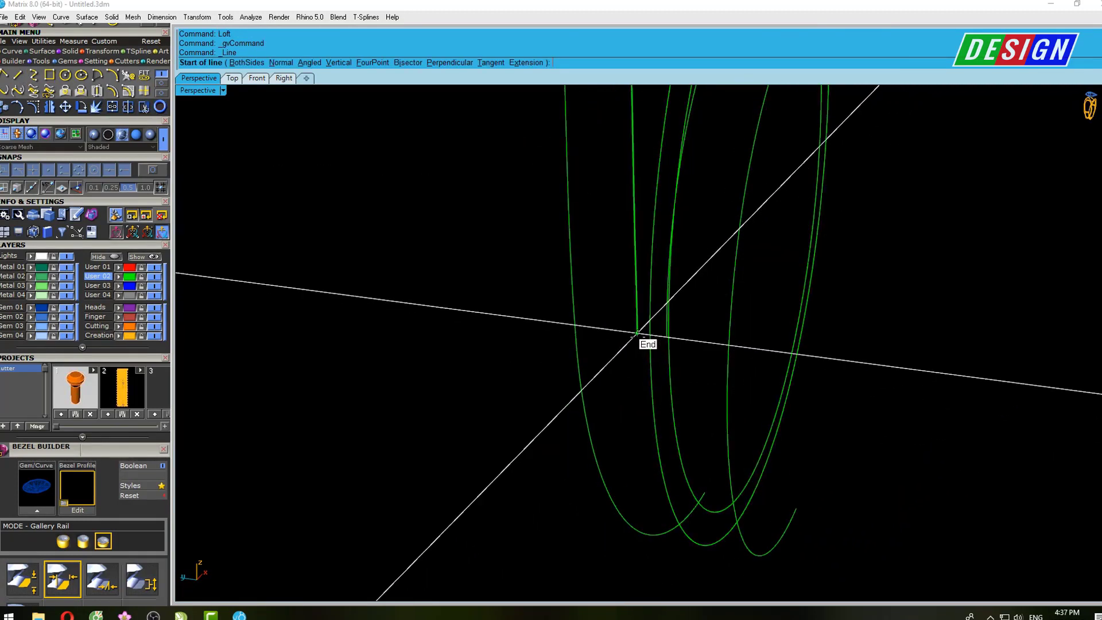
pyautogui.click(638, 332)
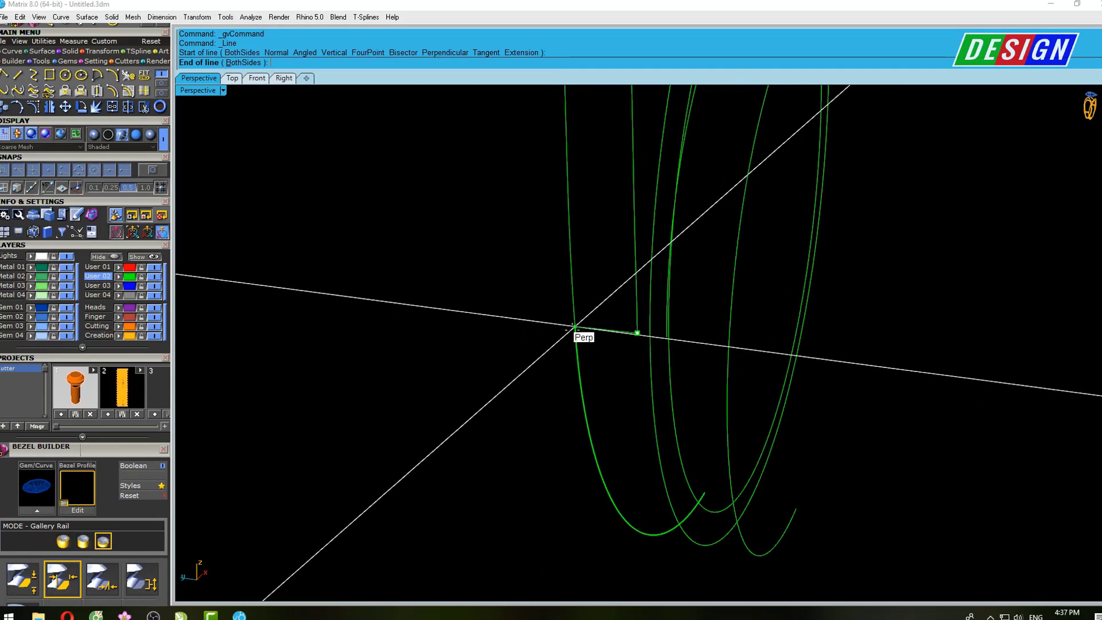
pyautogui.rightClick(591, 384)
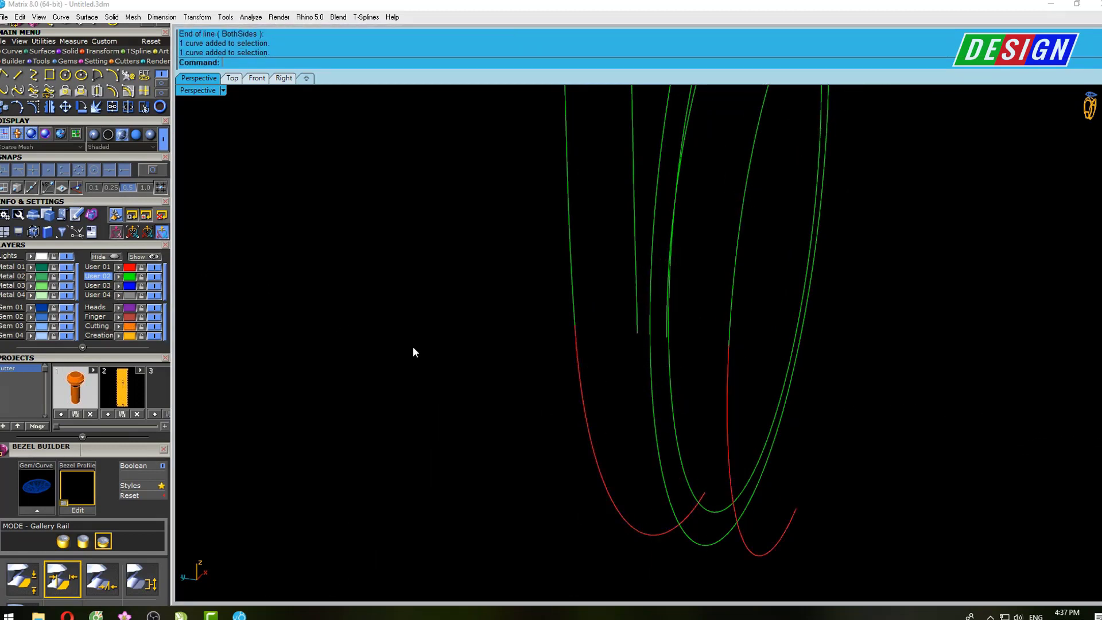
pyautogui.moveTo(413, 348)
pyautogui.mouseDown(button='right')
pyautogui.moveTo(675, 379)
pyautogui.moveTo(714, 347)
pyautogui.moveTo(688, 349)
pyautogui.mouseUp(button='right')
pyautogui.write('lo')
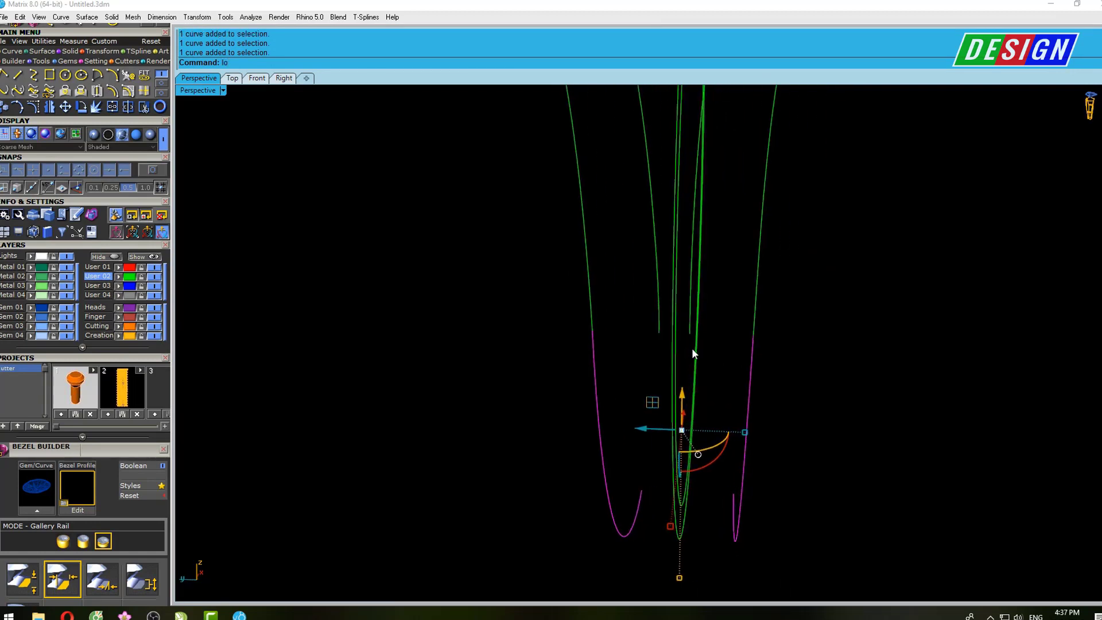
# Loft a straight-section surface between the two selected lower shank curves
pyautogui.write('ft')
pyautogui.press('Return')
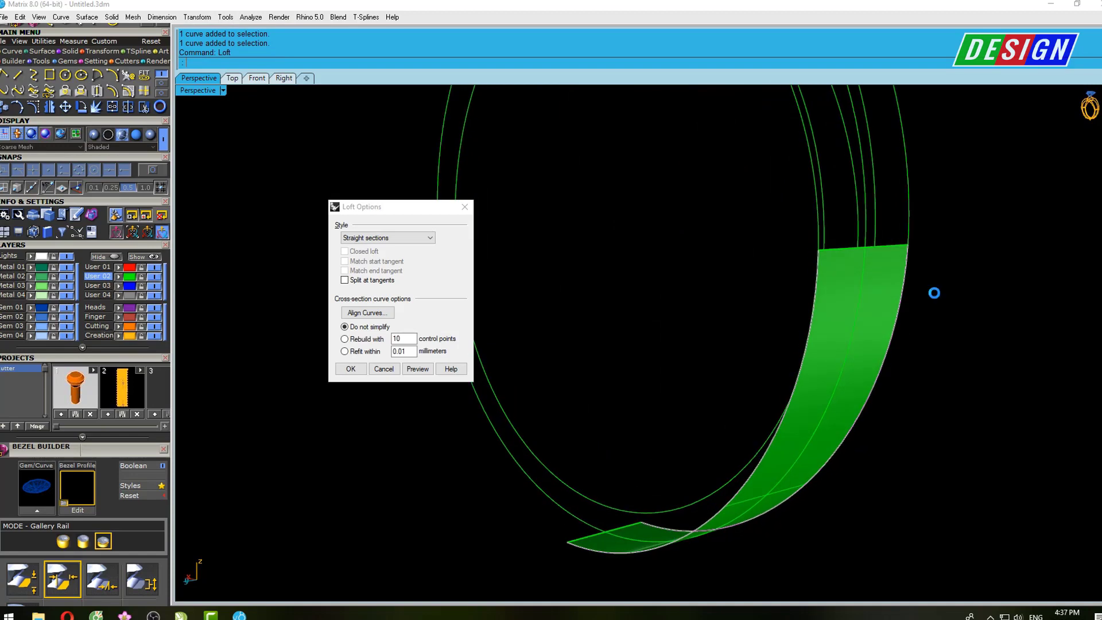
pyautogui.press('Return')
pyautogui.scroll(3, 762, 295)
pyautogui.scroll(2, 762, 295)
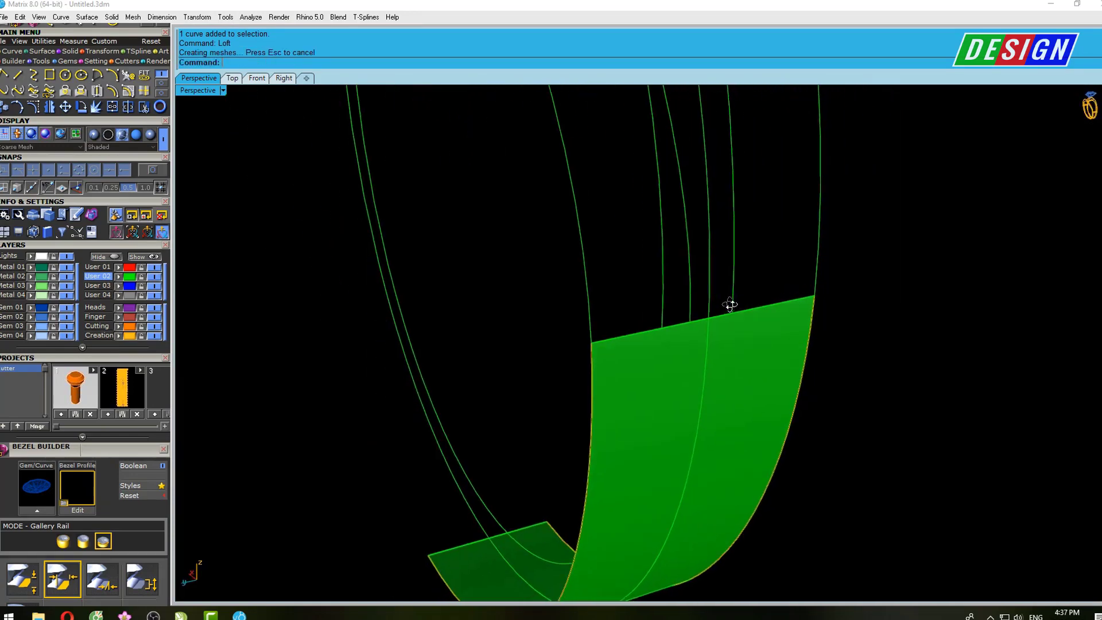
pyautogui.scroll(2, 517, 360)
pyautogui.scroll(2, 516, 360)
# Select another band curve and rotate the view to inspect the new loft surface
pyautogui.click(505, 366)
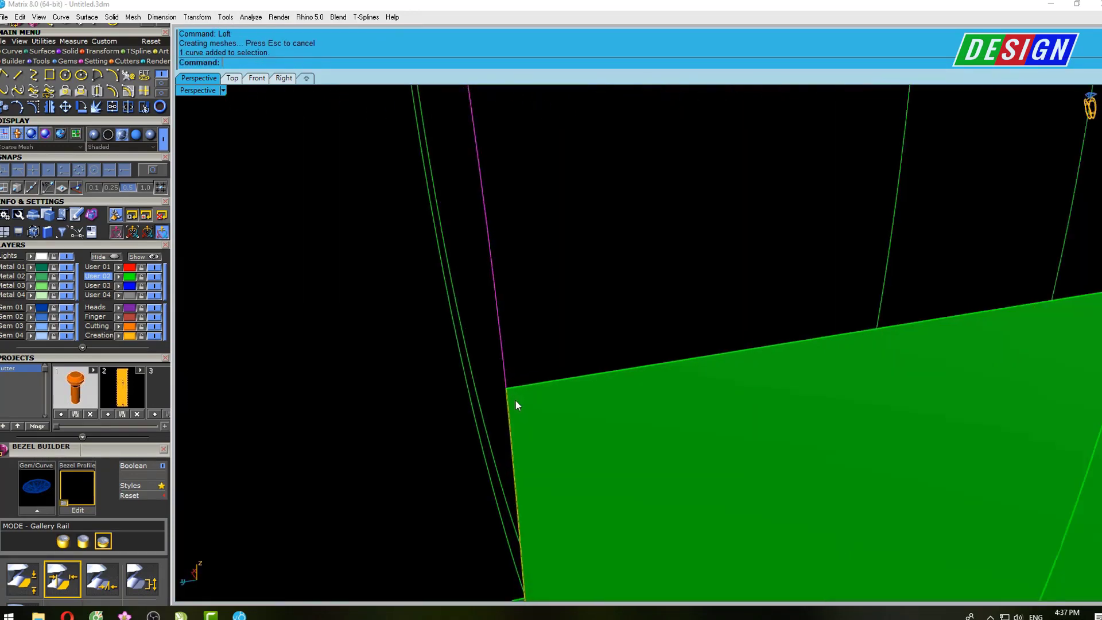
pyautogui.scroll(-1, 515, 401)
pyautogui.scroll(-1, 515, 400)
pyautogui.press('Left')
pyautogui.press('Left')
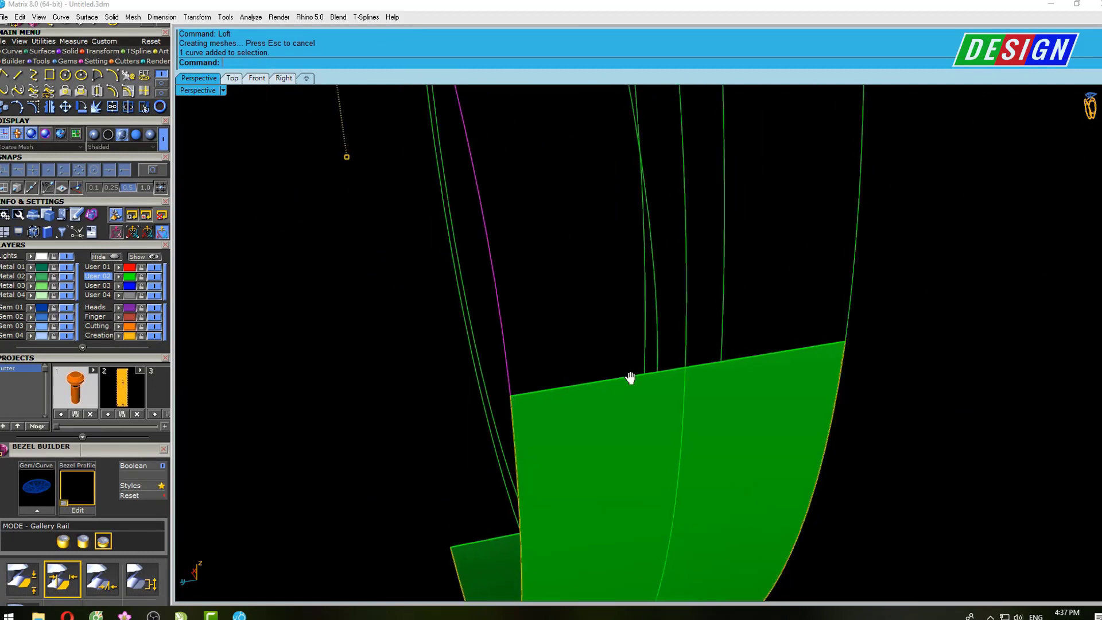
pyautogui.press('Left')
pyautogui.press('Left')
pyautogui.press('Left')
pyautogui.press('Left')
pyautogui.press('Left')
pyautogui.press('Left')
pyautogui.moveTo(539, 380); pyautogui.dragTo(547, 389, button='right')
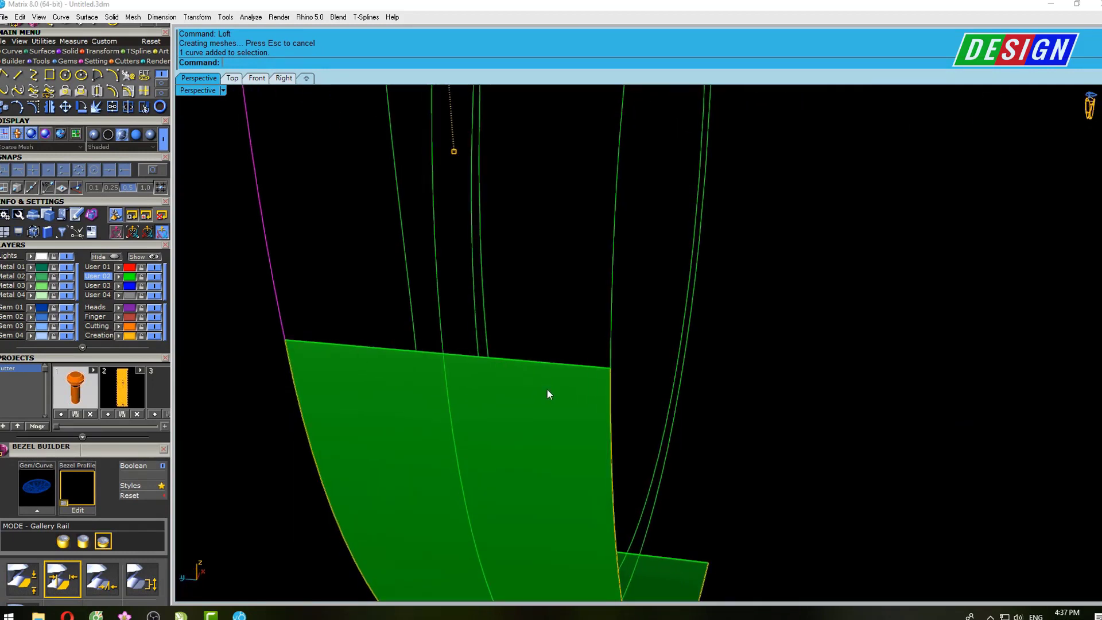
pyautogui.scroll(-5, 492, 161)
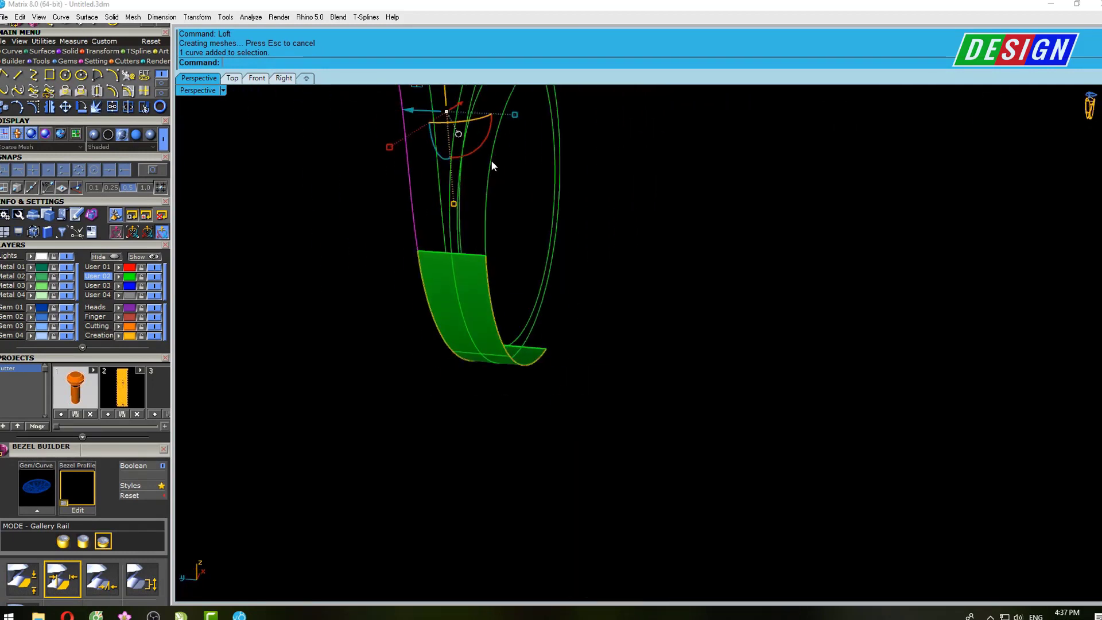
pyautogui.moveTo(492, 161)
pyautogui.mouseDown(button='right')
pyautogui.moveTo(598, 216)
pyautogui.moveTo(554, 303)
pyautogui.moveTo(649, 221)
pyautogui.mouseUp(button='right')
# In the Top view, draw a straight line joining the ends of two rail curves
pyautogui.hotkey('ctrl', 'F1')
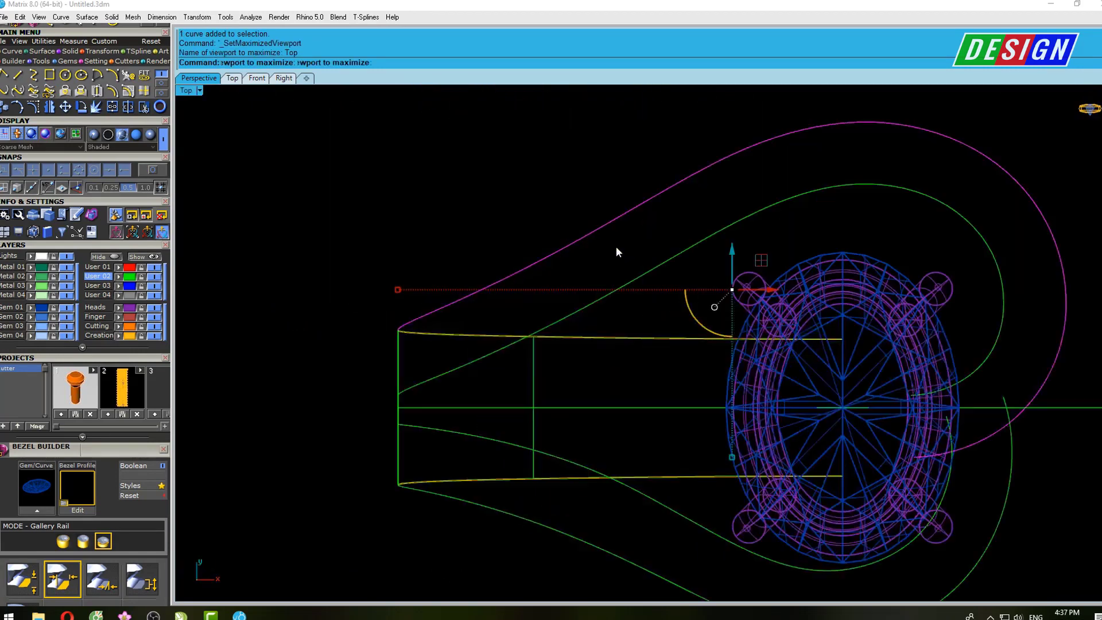
pyautogui.scroll(2, 591, 263)
pyautogui.scroll(3, 645, 287)
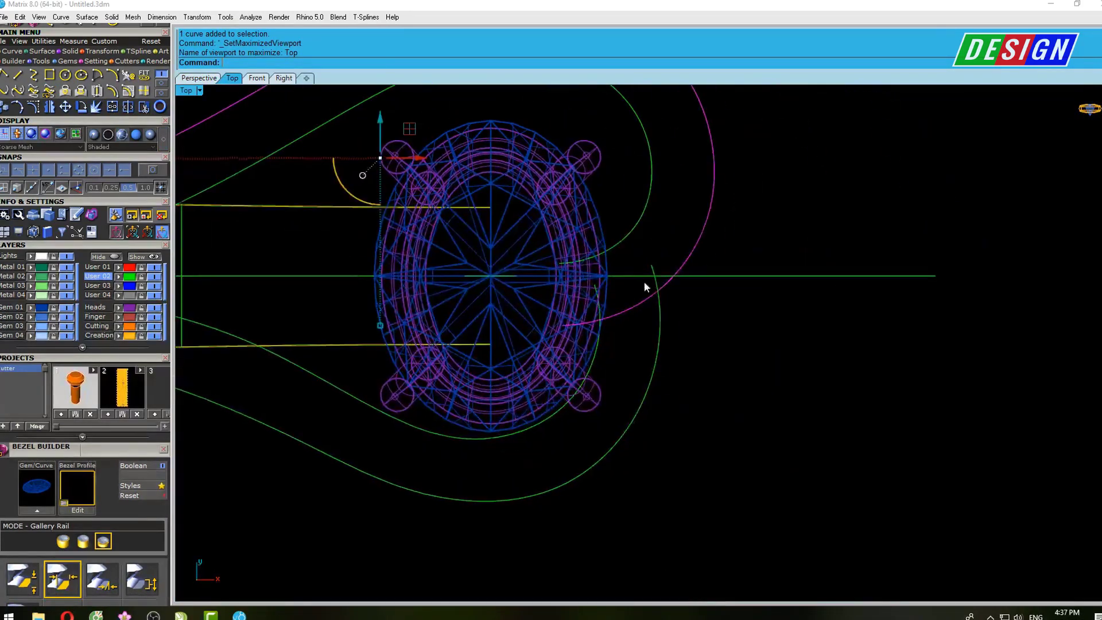
pyautogui.click(17, 78)
pyautogui.scroll(2, 560, 264)
pyautogui.scroll(3, 574, 209)
pyautogui.scroll(3, 610, 184)
pyautogui.scroll(2, 591, 156)
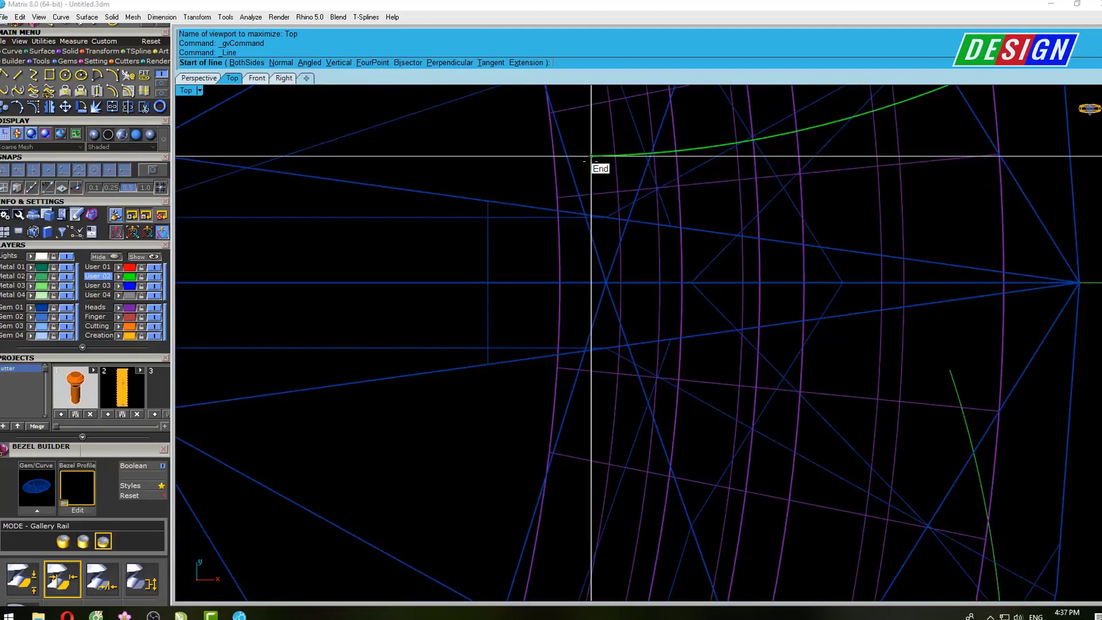
pyautogui.click(592, 156)
pyautogui.scroll(-3, 592, 160)
pyautogui.scroll(-2, 583, 118)
pyautogui.scroll(4, 597, 307)
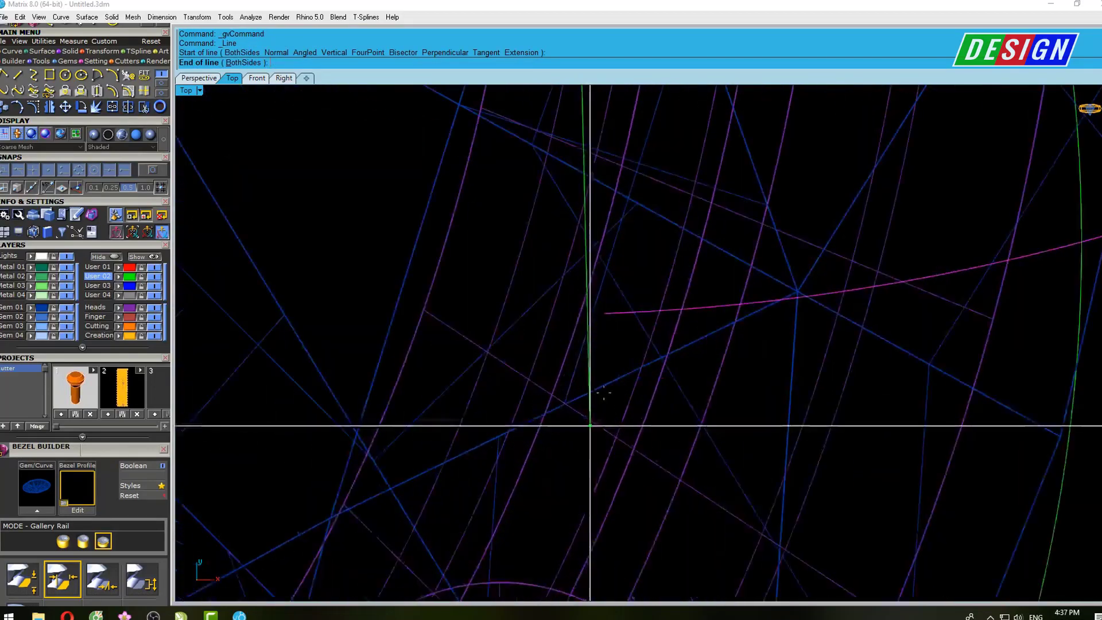
pyautogui.click(605, 314)
# Draw a second connecting line between the other pair of curve ends beside the gem
pyautogui.rightClick(605, 314)
pyautogui.scroll(-3, 605, 316)
pyautogui.scroll(-2, 632, 313)
pyautogui.scroll(4, 627, 257)
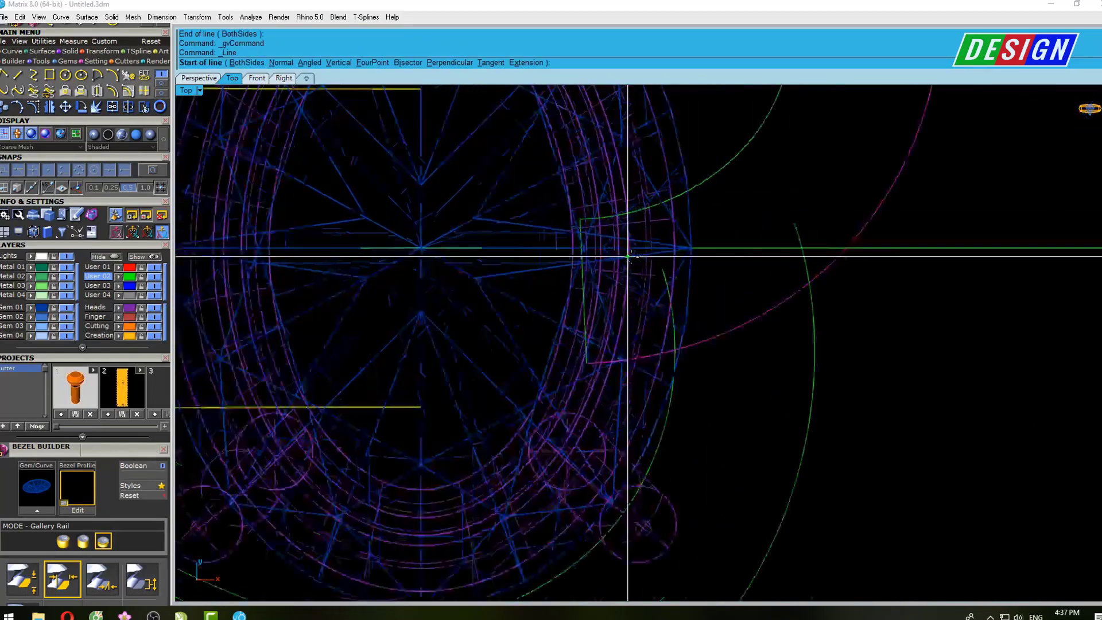
pyautogui.scroll(2, 627, 257)
pyautogui.click(680, 274)
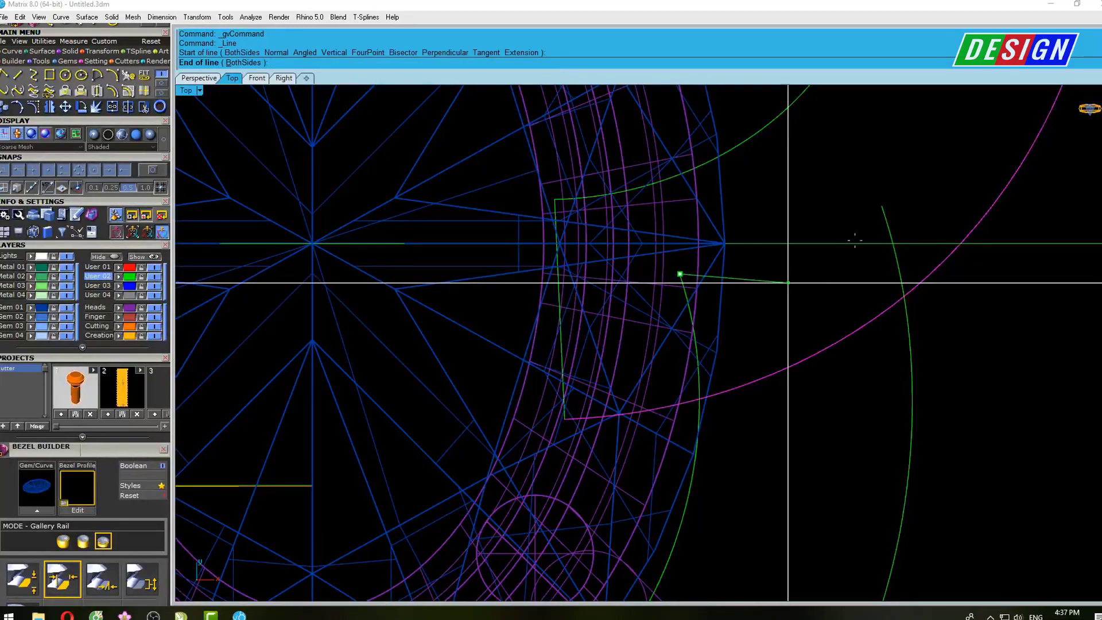
pyautogui.click(881, 205)
# Select both upper rail curves for the two-rail sweep
pyautogui.scroll(-3, 880, 208)
pyautogui.scroll(2, 711, 212)
pyautogui.scroll(2, 711, 212)
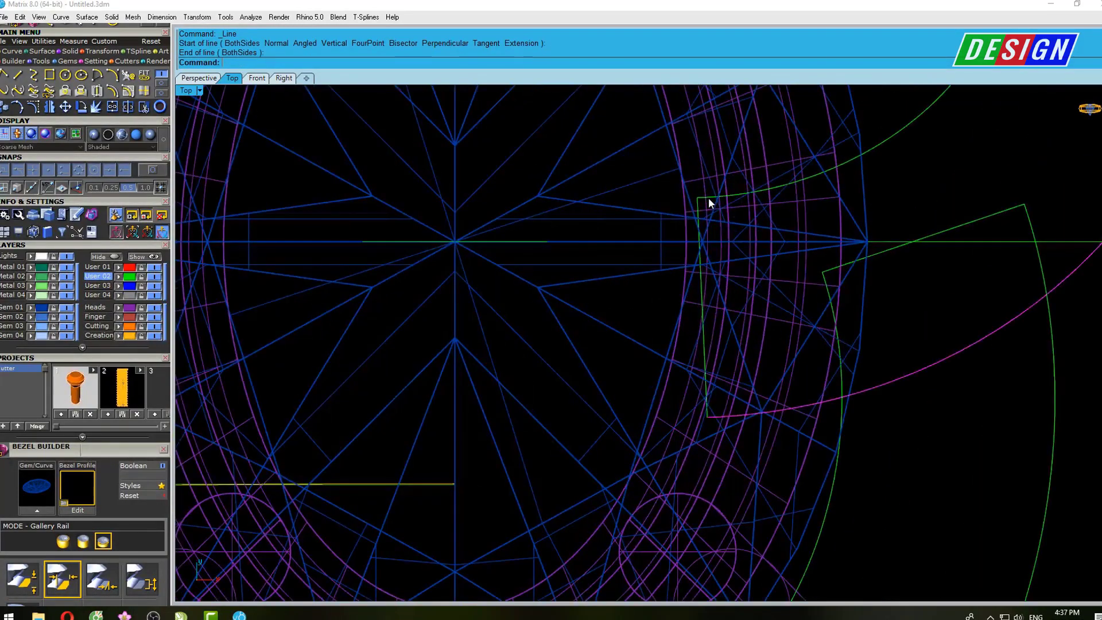
pyautogui.click(697, 208)
pyautogui.scroll(-3, 699, 218)
pyautogui.scroll(-3, 698, 224)
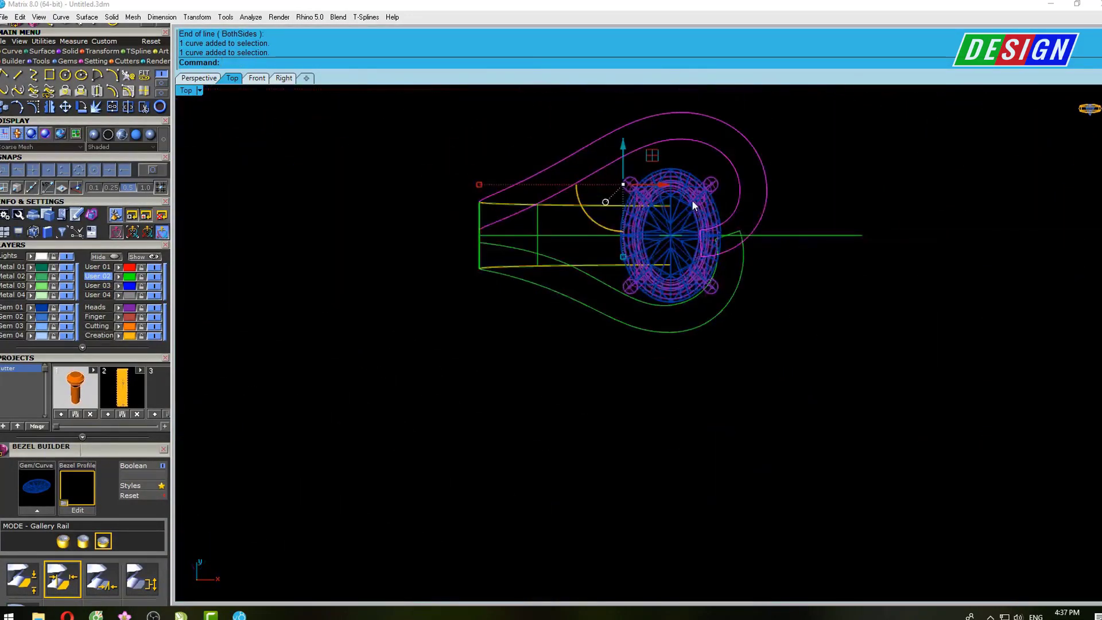
pyautogui.scroll(1, 697, 253)
pyautogui.write('Sw')
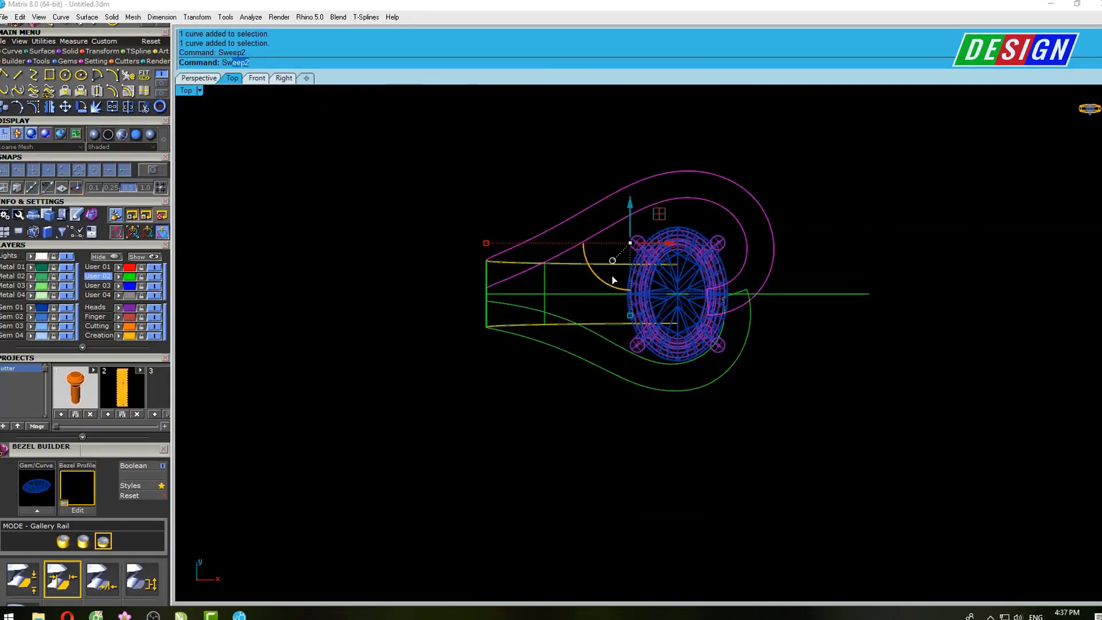
# Start Sweep2 on the rails and add extra cross-sections across the band near the bezel
pyautogui.press('Return')
pyautogui.click(704, 266)
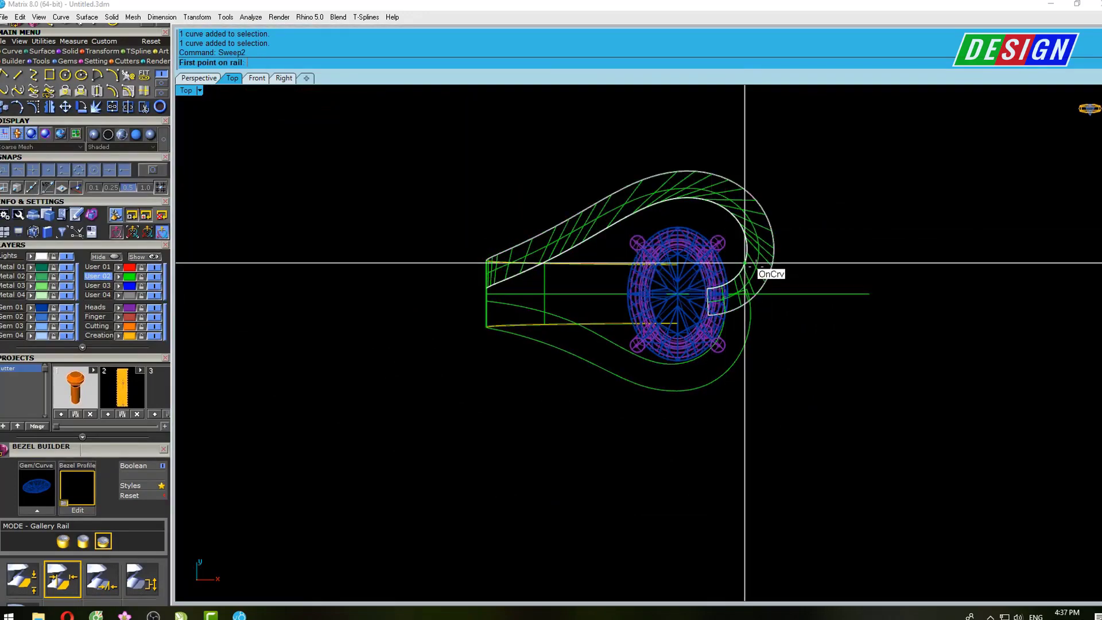
pyautogui.scroll(3, 743, 270)
pyautogui.scroll(2, 729, 255)
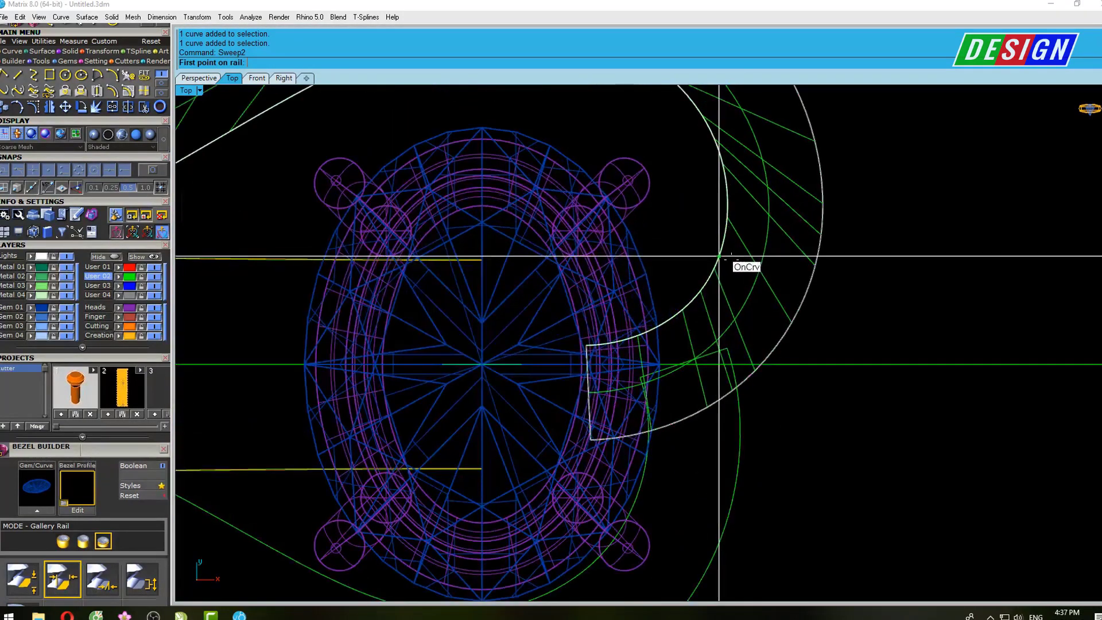
pyautogui.click(808, 286)
pyautogui.scroll(-3, 738, 253)
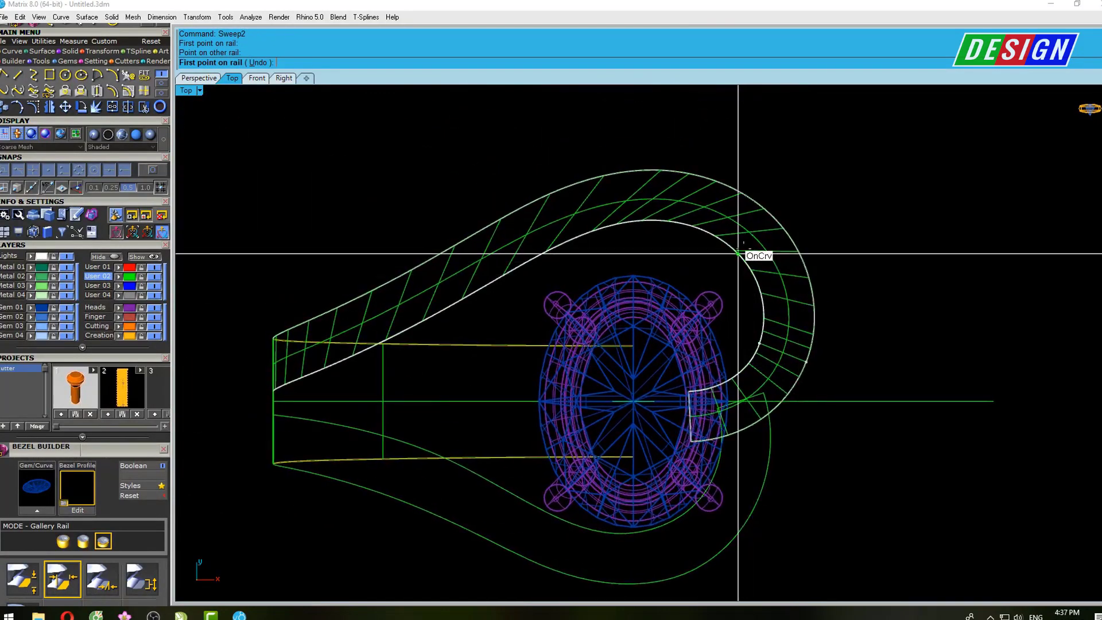
pyautogui.click(770, 214)
pyautogui.click(568, 240)
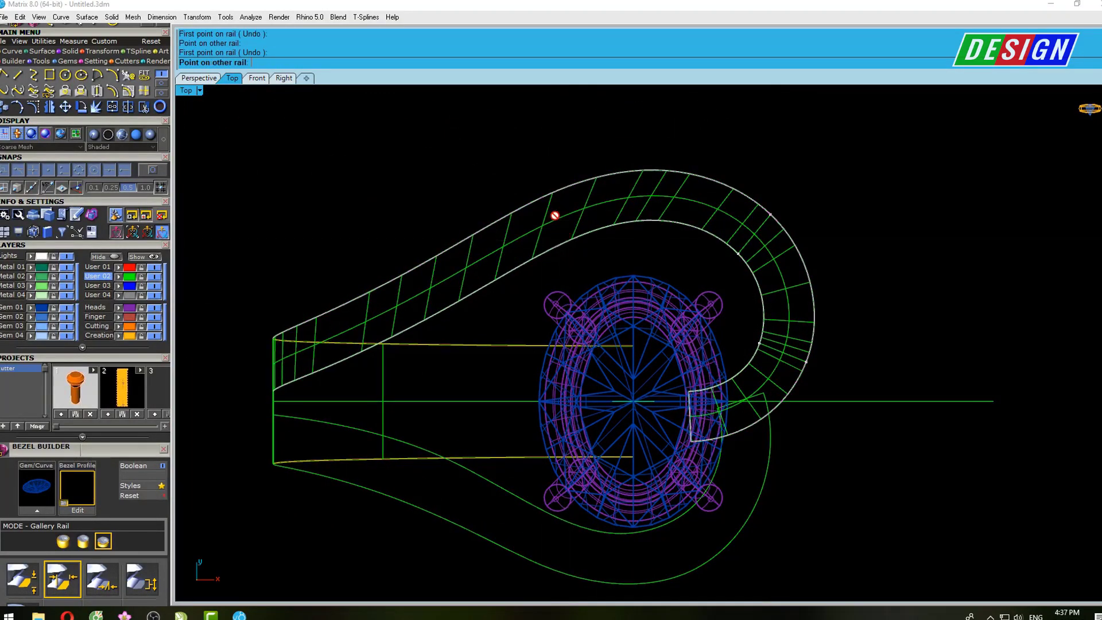
pyautogui.click(545, 197)
# Add a final outer-to-inner rail cross-section and accept the sweep to create the band
pyautogui.click(414, 268)
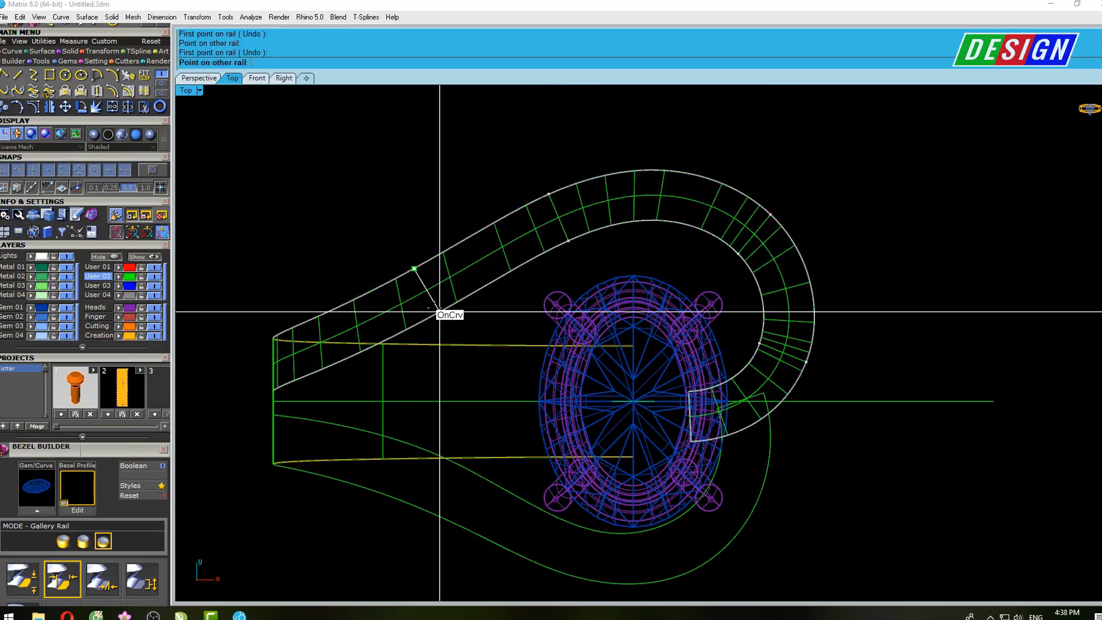
pyautogui.click(431, 316)
pyautogui.press('Return')
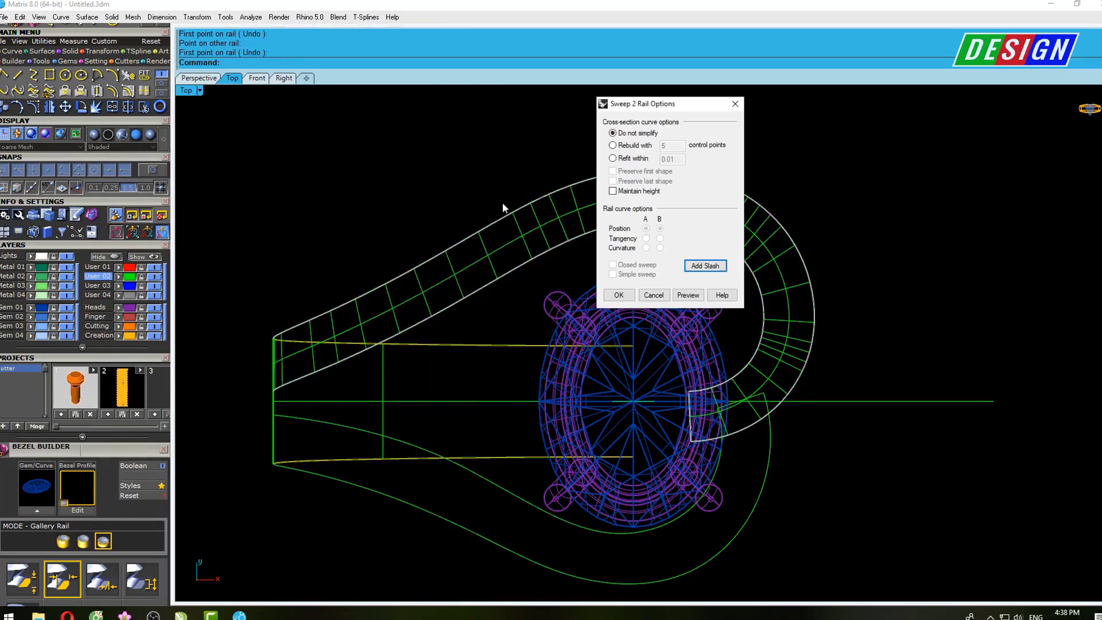
pyautogui.press('Return')
pyautogui.moveTo(656, 248); pyautogui.dragTo(619, 245, button='right')
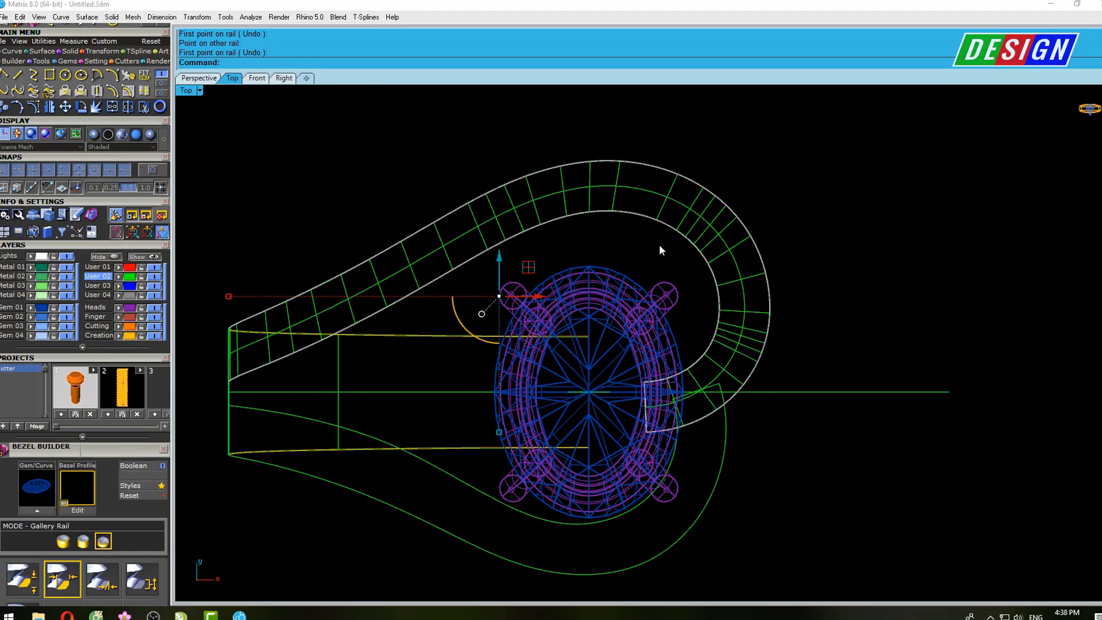
pyautogui.scroll(2, 668, 344)
pyautogui.scroll(4, 676, 396)
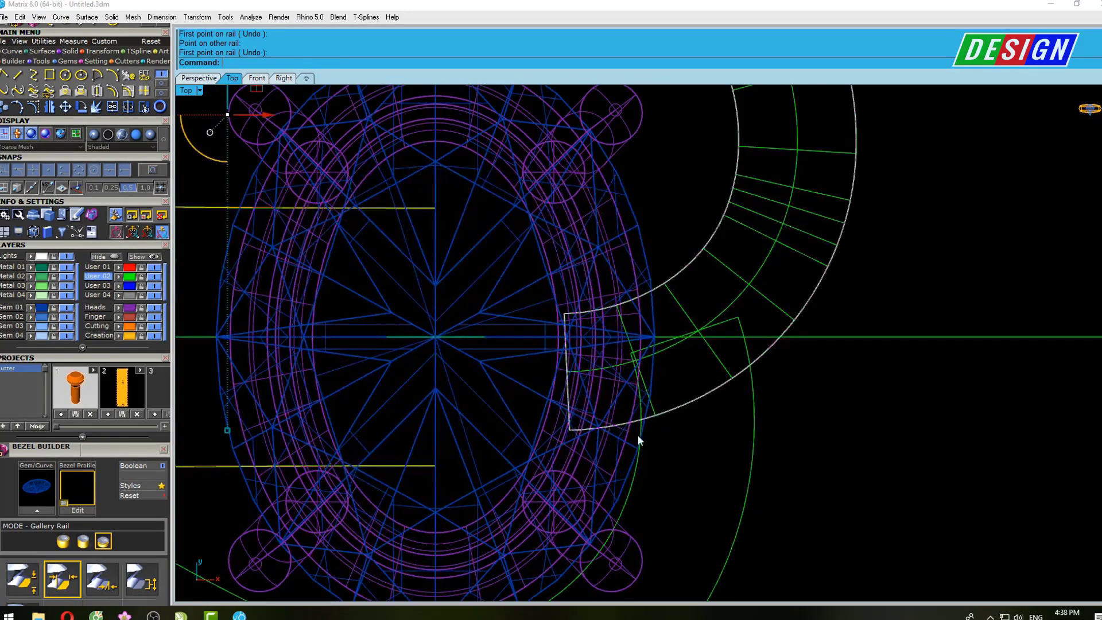
# Select the lower band rail and add a first cross-section between its rails
pyautogui.click(759, 405)
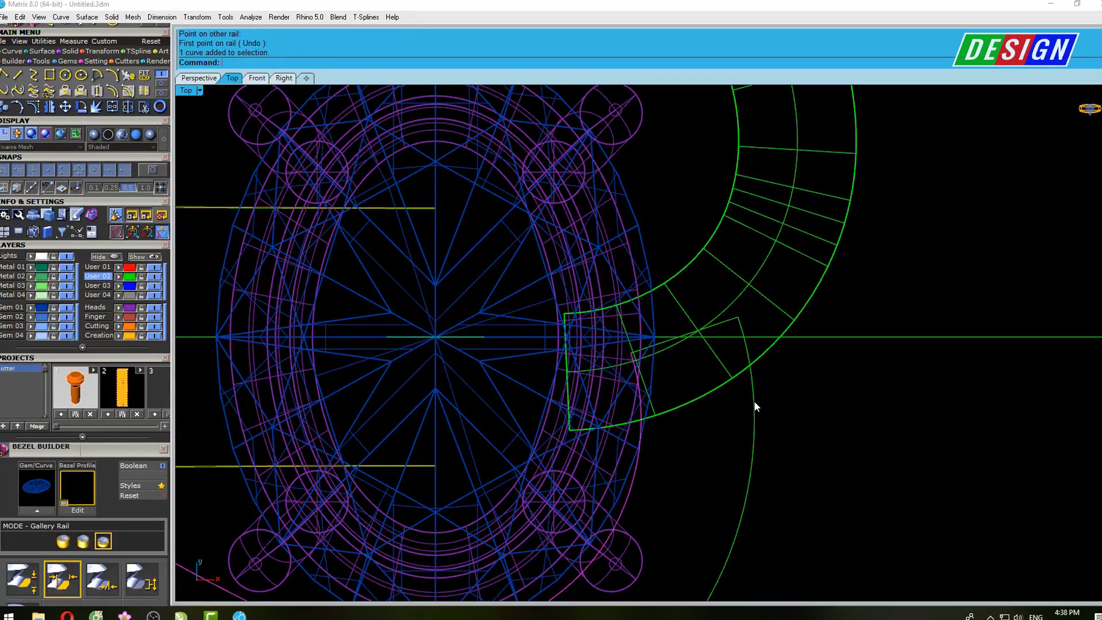
pyautogui.scroll(-4, 725, 322)
pyautogui.scroll(-2, 724, 322)
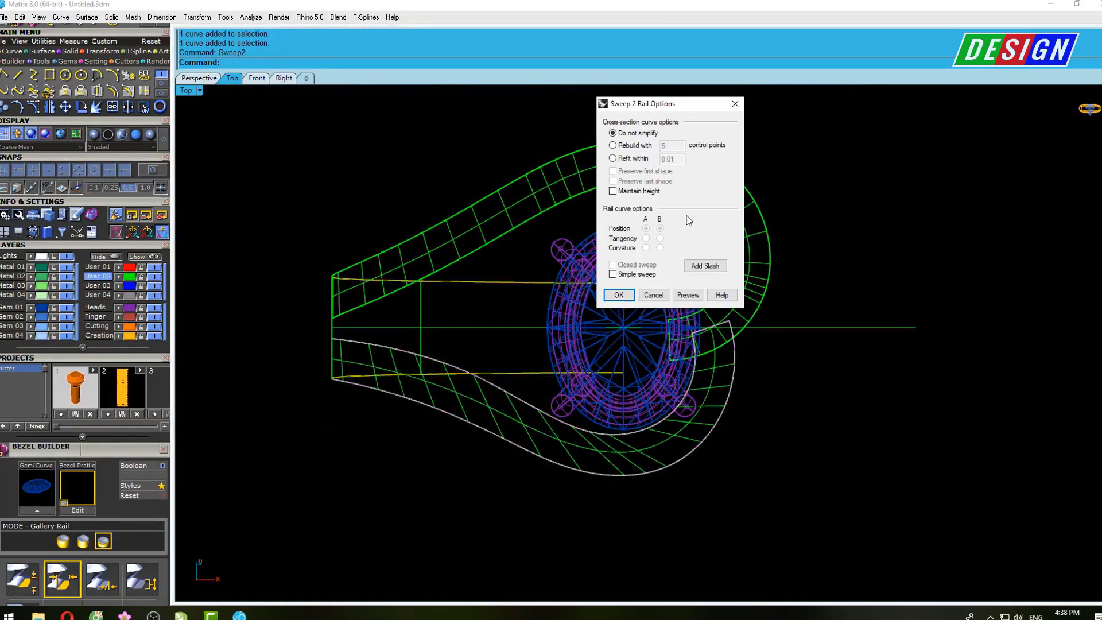
pyautogui.click(706, 266)
pyautogui.scroll(4, 701, 438)
pyautogui.click(681, 338)
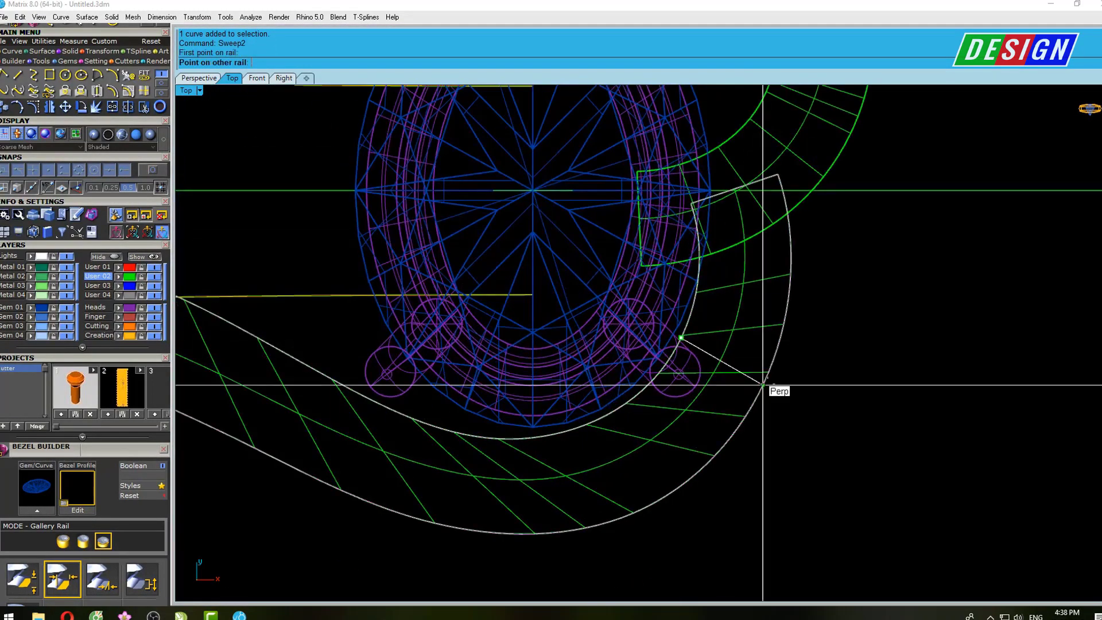
pyautogui.click(766, 380)
# Add the remaining cross-sections and accept the lower band Sweep2 surface
pyautogui.click(519, 447)
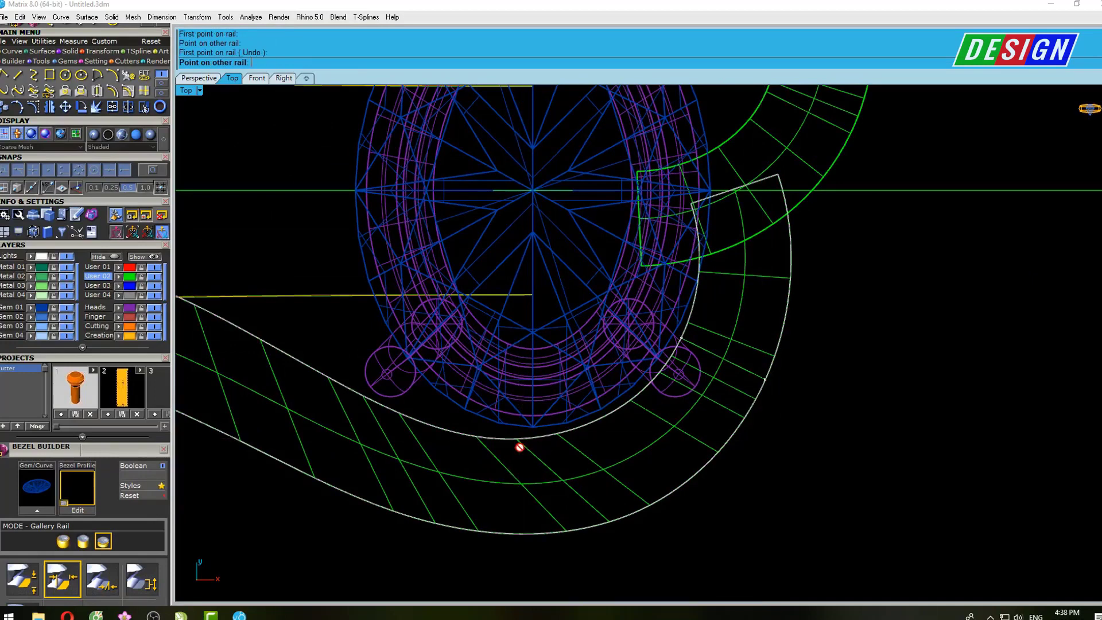
pyautogui.click(518, 534)
pyautogui.scroll(-2, 467, 480)
pyautogui.scroll(-3, 590, 393)
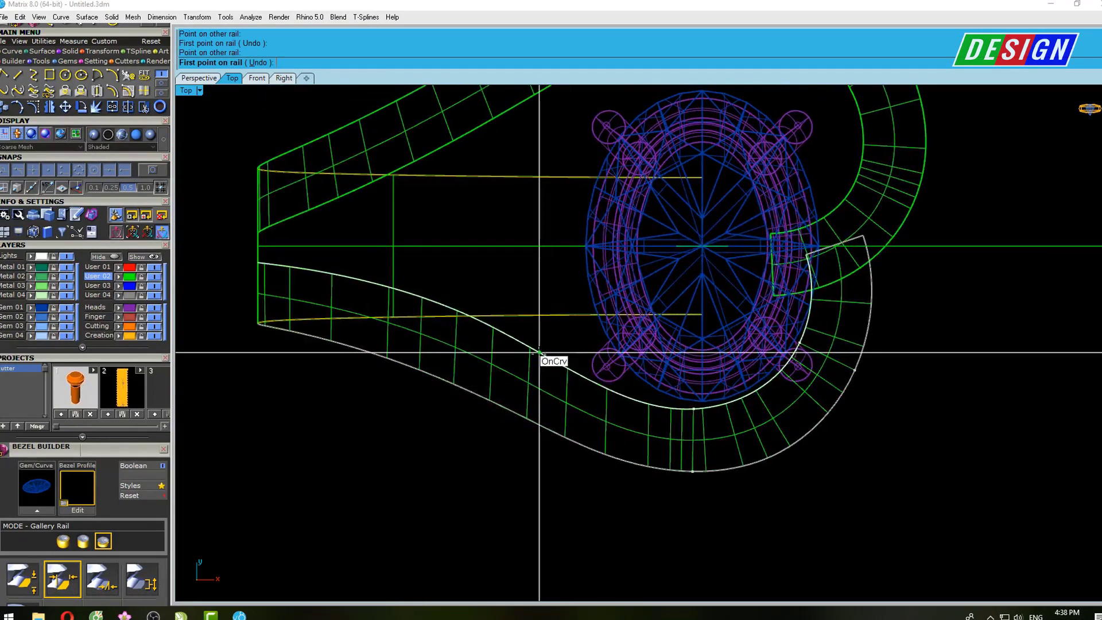
pyautogui.click(515, 412)
pyautogui.press('Return')
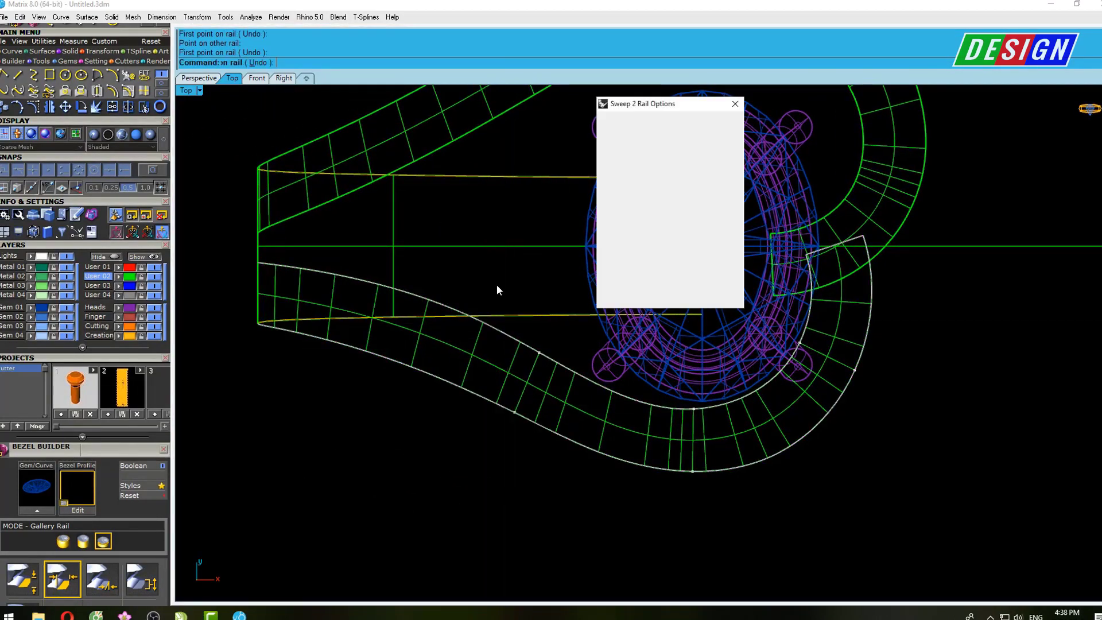
pyautogui.press('Return')
pyautogui.moveTo(564, 239)
pyautogui.mouseDown(button='right')
pyautogui.moveTo(566, 287)
pyautogui.moveTo(614, 229)
pyautogui.moveTo(706, 201)
pyautogui.moveTo(767, 306)
pyautogui.mouseUp(button='right')
# Lock the two finger circles in the Perspective view so they can't be picked
pyautogui.hotkey('ctrl', 'F4')
pyautogui.click(406, 408)
pyautogui.moveTo(407, 408); pyautogui.dragTo(524, 408, button='right')
pyautogui.write('Lock')
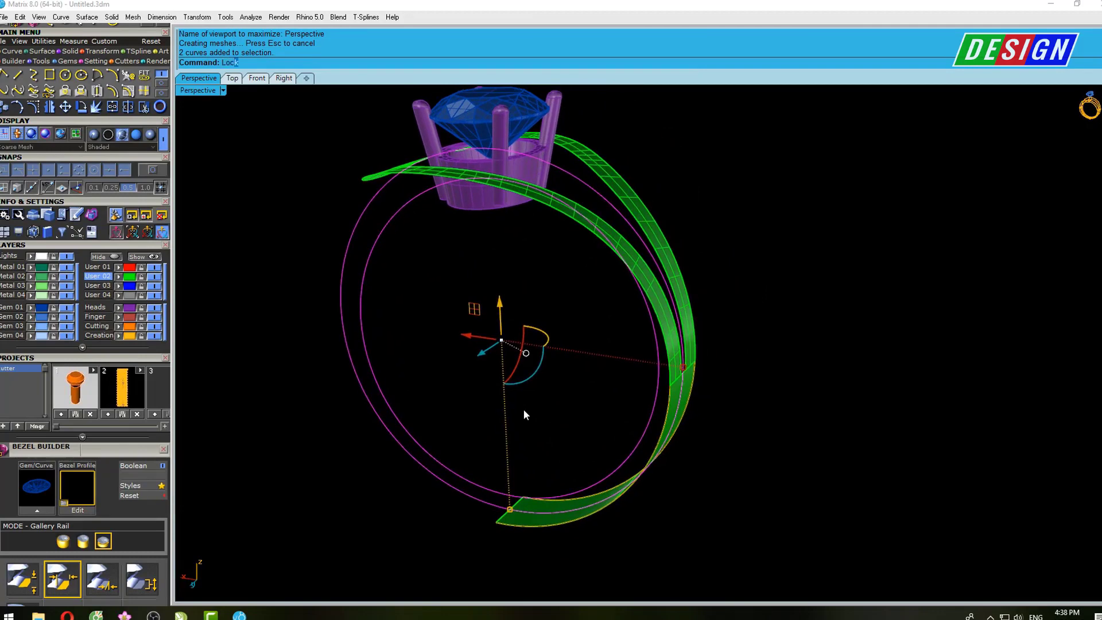
pyautogui.press('Return')
pyautogui.moveTo(594, 429)
pyautogui.mouseDown(button='right')
pyautogui.moveTo(570, 298)
pyautogui.moveTo(536, 332)
pyautogui.moveTo(599, 366)
pyautogui.mouseUp(button='right')
# Select all curves with SelCrv and delete the leftover construction curves
pyautogui.write('sl')
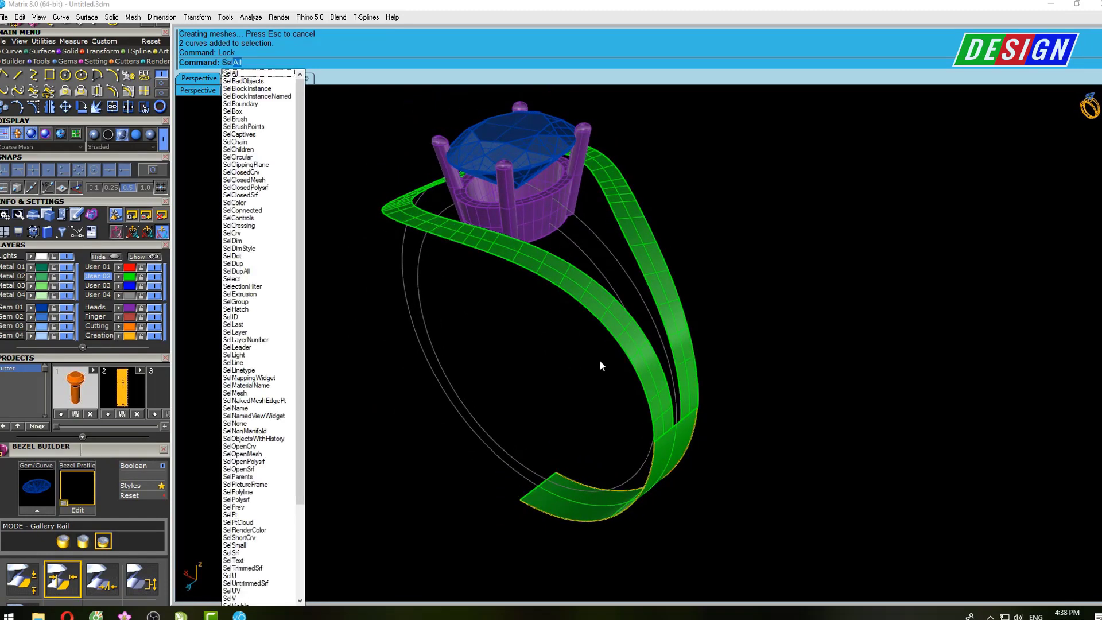
pyautogui.write('c')
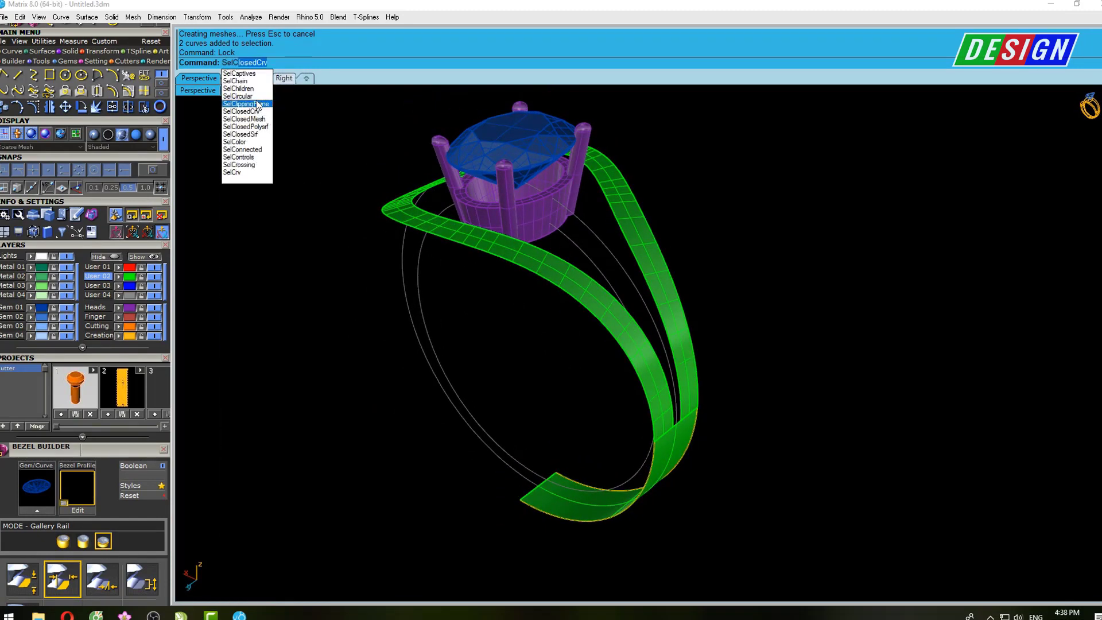
pyautogui.click(239, 172)
pyautogui.moveTo(738, 339); pyautogui.dragTo(649, 315, button='right')
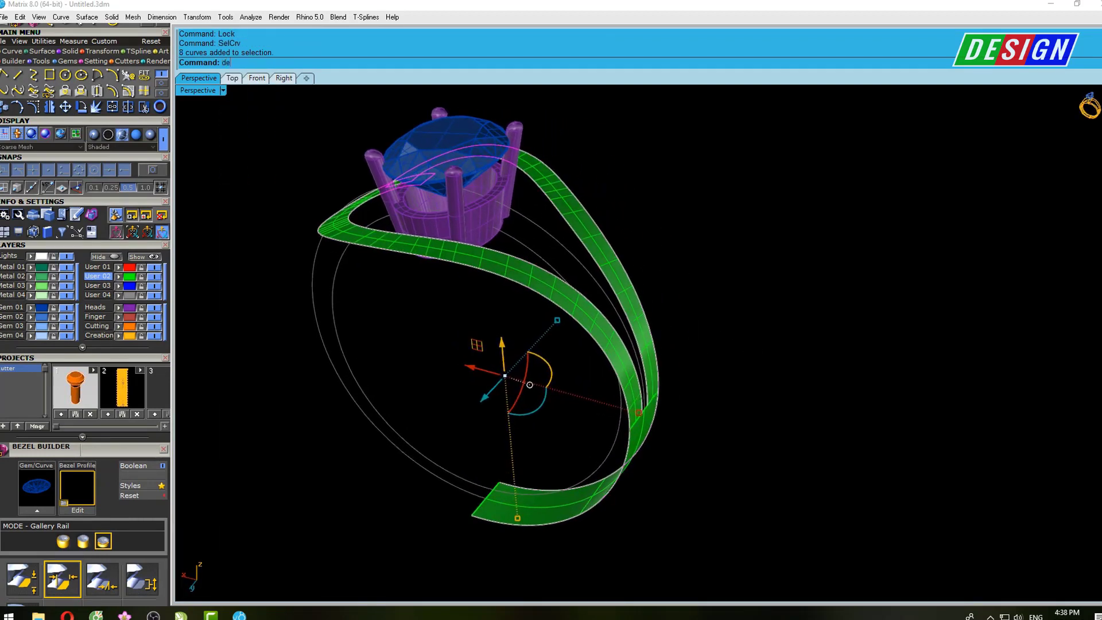
pyautogui.press('Return')
# Refit the inner band surface with FitSrf at the default tolerance
pyautogui.click(542, 331)
pyautogui.moveTo(542, 331); pyautogui.dragTo(566, 358, button='right')
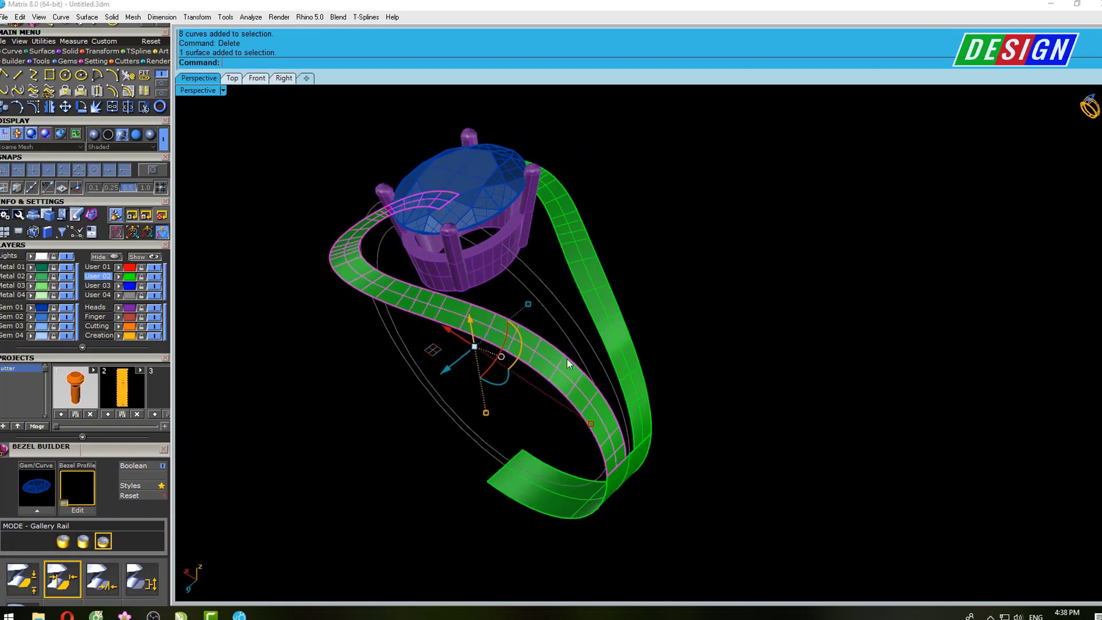
pyautogui.write('Fi')
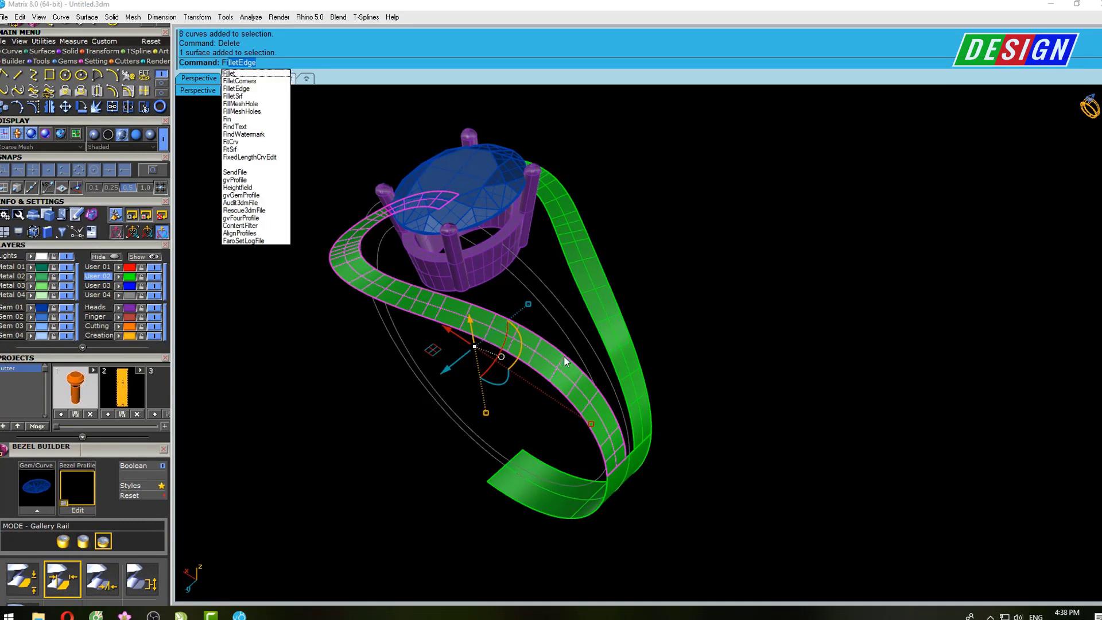
pyautogui.write('tCrv')
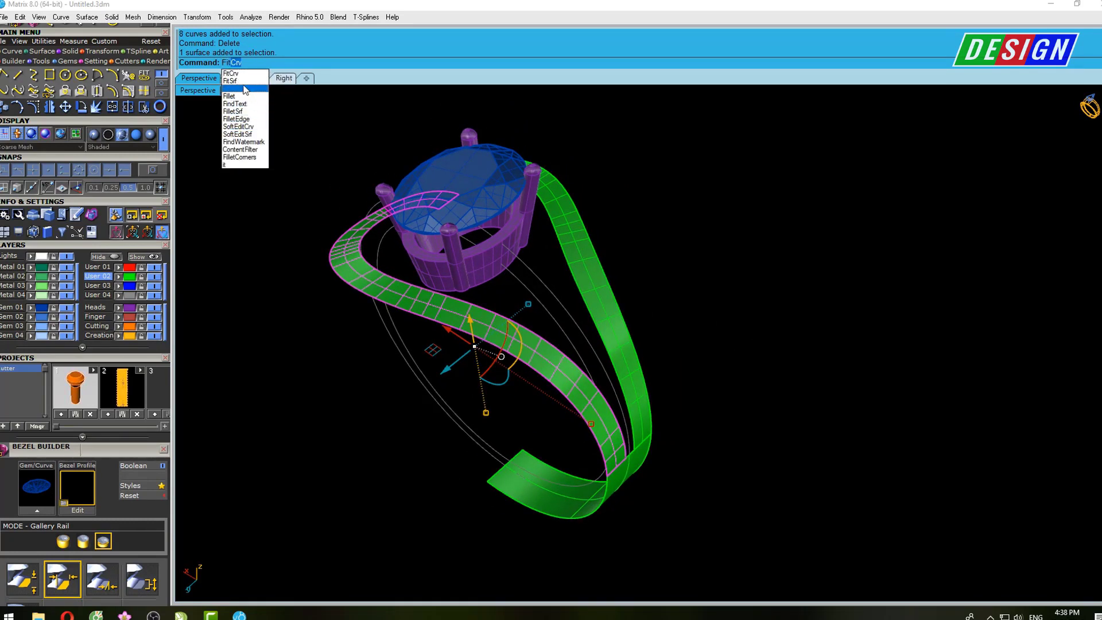
pyautogui.click(245, 89)
pyautogui.moveTo(529, 306)
pyautogui.mouseDown(button='right')
pyautogui.moveTo(622, 295)
pyautogui.moveTo(663, 277)
pyautogui.moveTo(650, 265)
pyautogui.moveTo(694, 244)
pyautogui.moveTo(700, 291)
pyautogui.moveTo(594, 435)
pyautogui.moveTo(574, 397)
pyautogui.moveTo(595, 251)
pyautogui.moveTo(473, 242)
pyautogui.moveTo(527, 377)
pyautogui.moveTo(559, 393)
pyautogui.moveTo(538, 437)
pyautogui.mouseUp(button='right')
pyautogui.press('Return')
pyautogui.press('Return')
pyautogui.press('Escape')
pyautogui.press('Escape')
# Select the band surfaces and view the ring from above in the maximized Top viewport
pyautogui.scroll(3, 527, 378)
pyautogui.scroll(-3, 536, 444)
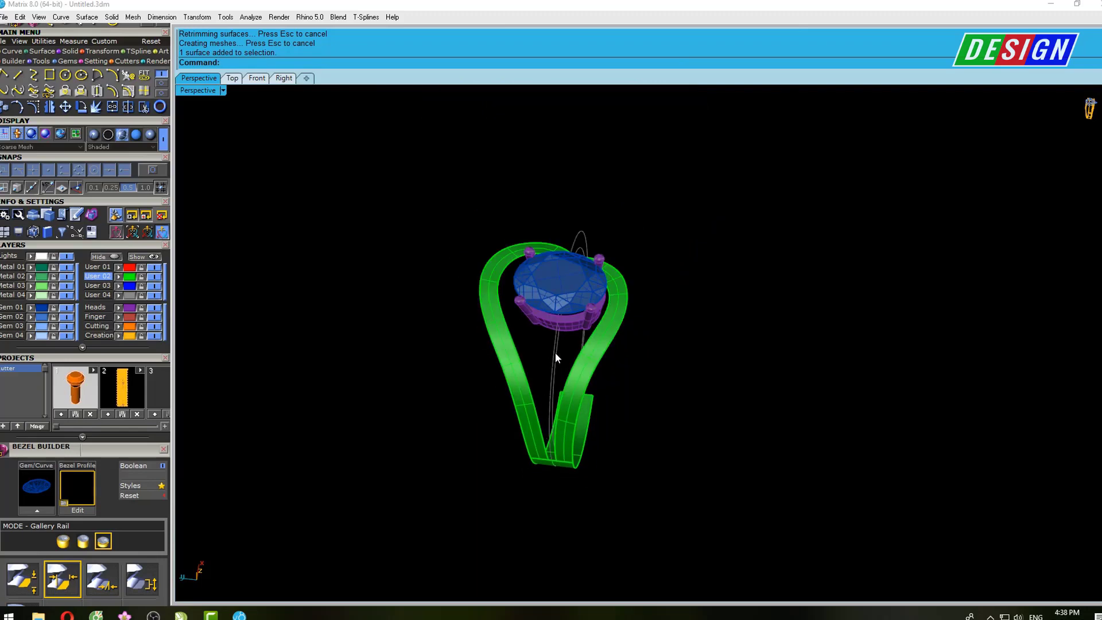
pyautogui.moveTo(556, 353)
pyautogui.mouseDown(button='right')
pyautogui.moveTo(676, 367)
pyautogui.moveTo(652, 371)
pyautogui.mouseUp(button='right')
pyautogui.click(674, 453)
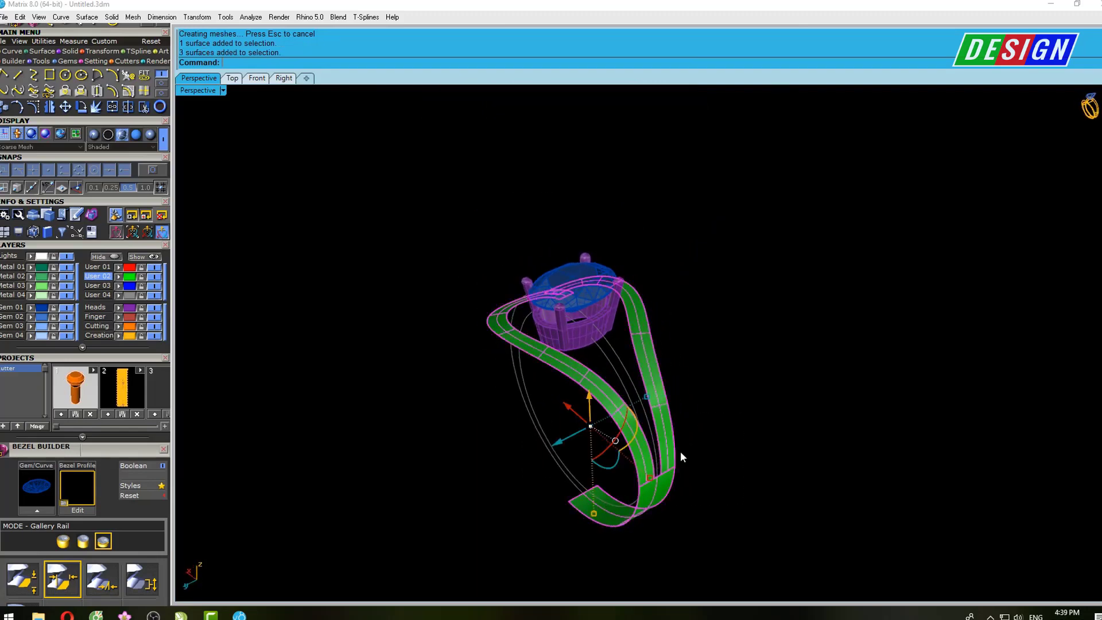
pyautogui.moveTo(680, 451); pyautogui.dragTo(720, 482, button='right')
pyautogui.hotkey('ctrl', 'F1')
pyautogui.scroll(-2, 603, 304)
pyautogui.moveTo(548, 268)
pyautogui.mouseDown(button='right')
pyautogui.moveTo(516, 270)
pyautogui.moveTo(476, 343)
pyautogui.mouseUp(button='right')
# Place a 180° rotated copy of the band surfaces about the origin
pyautogui.write('r')
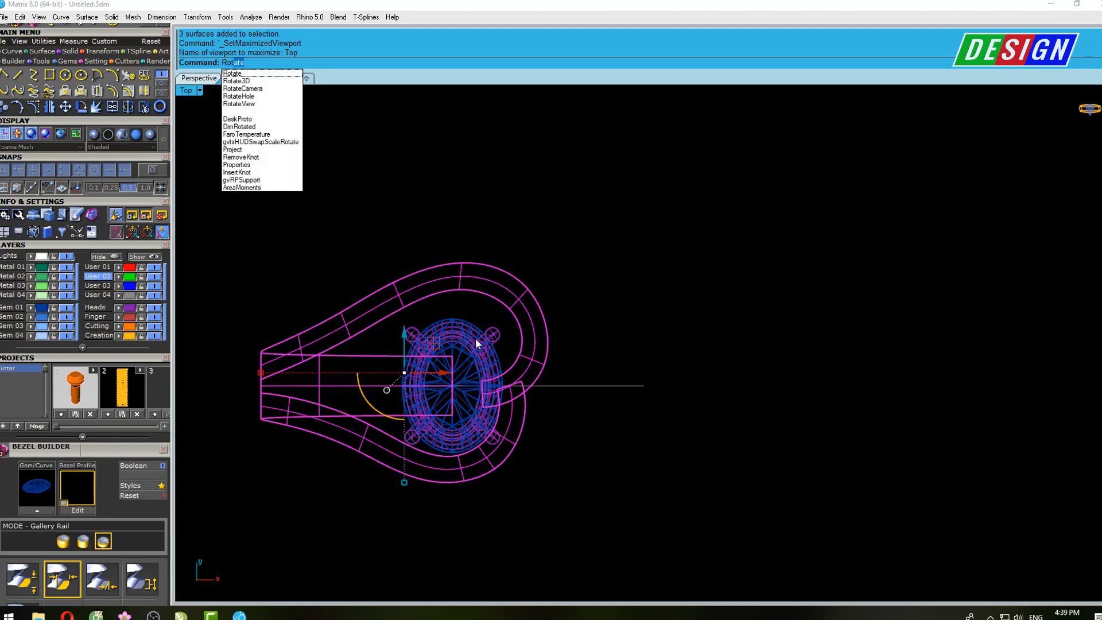
pyautogui.press('Return')
pyautogui.write('0')
pyautogui.press('Return')
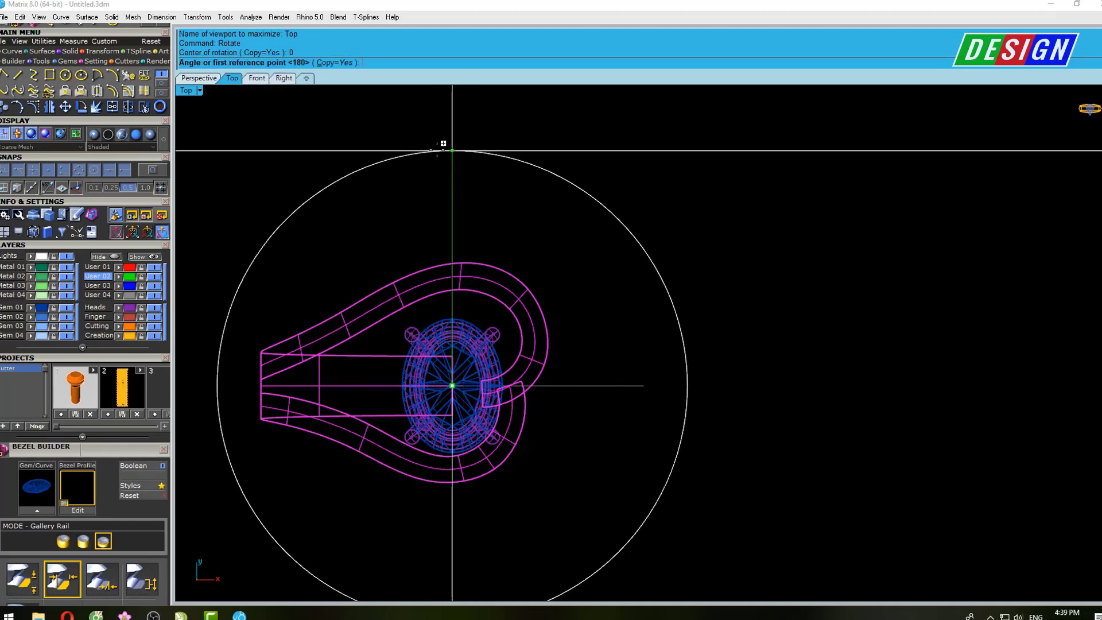
pyautogui.click(452, 150)
pyautogui.click(443, 508)
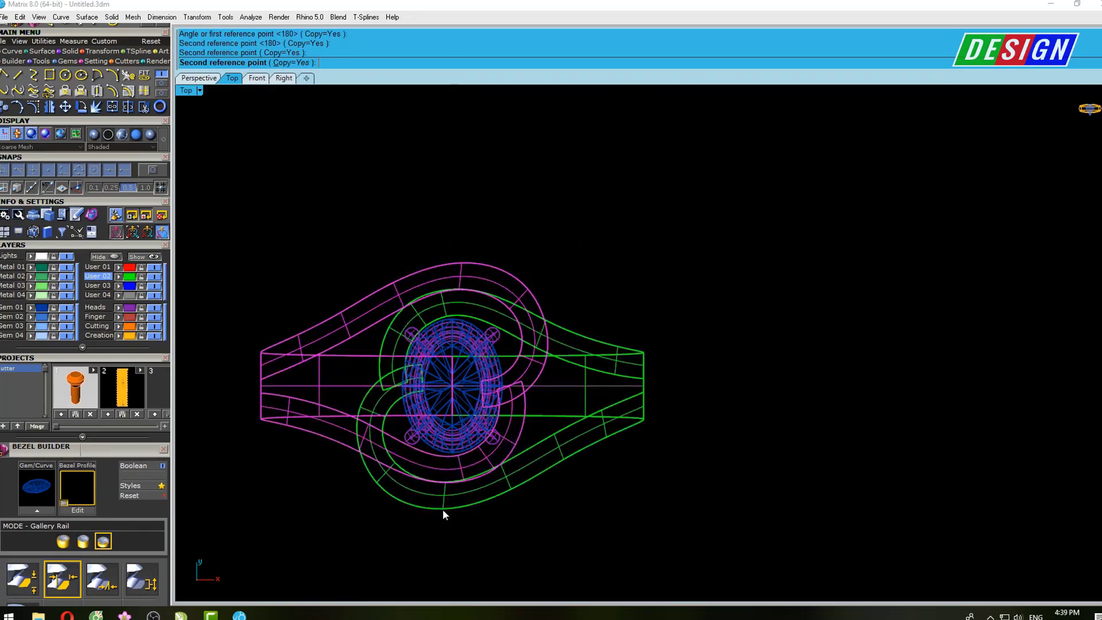
# Show the ring shaded in full perspective, orbited to an edge-on side view
pyautogui.hotkey('ctrl', 'F4')
pyautogui.write('s')
pyautogui.press('Return')
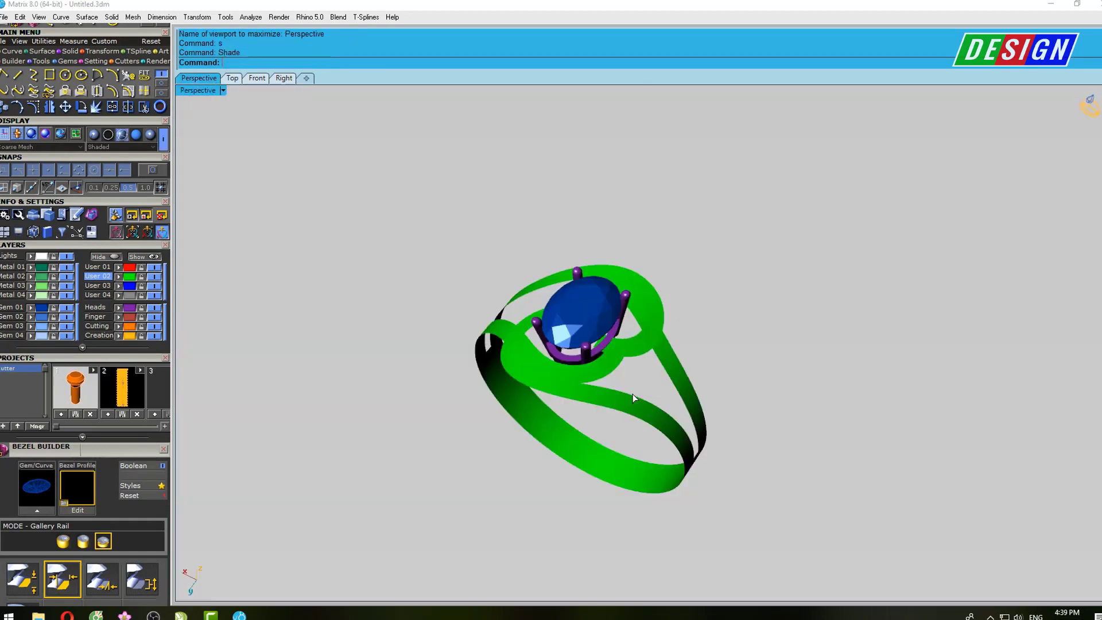
pyautogui.moveTo(632, 364)
pyautogui.mouseDown(button='right')
pyautogui.moveTo(632, 446)
pyautogui.moveTo(778, 285)
pyautogui.moveTo(365, 165)
pyautogui.mouseUp(button='right')
# Shade the top, front and side views in the four-view layout and orbit obliquely
pyautogui.doubleClick(197, 90)
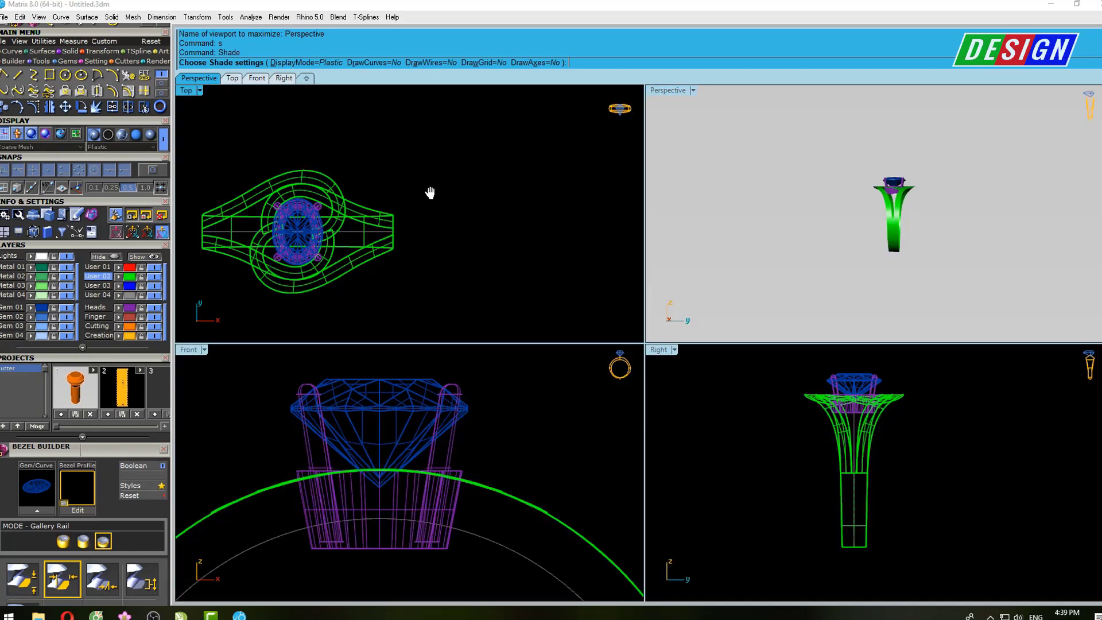
pyautogui.click(428, 189)
pyautogui.click(462, 428)
pyautogui.click(771, 430)
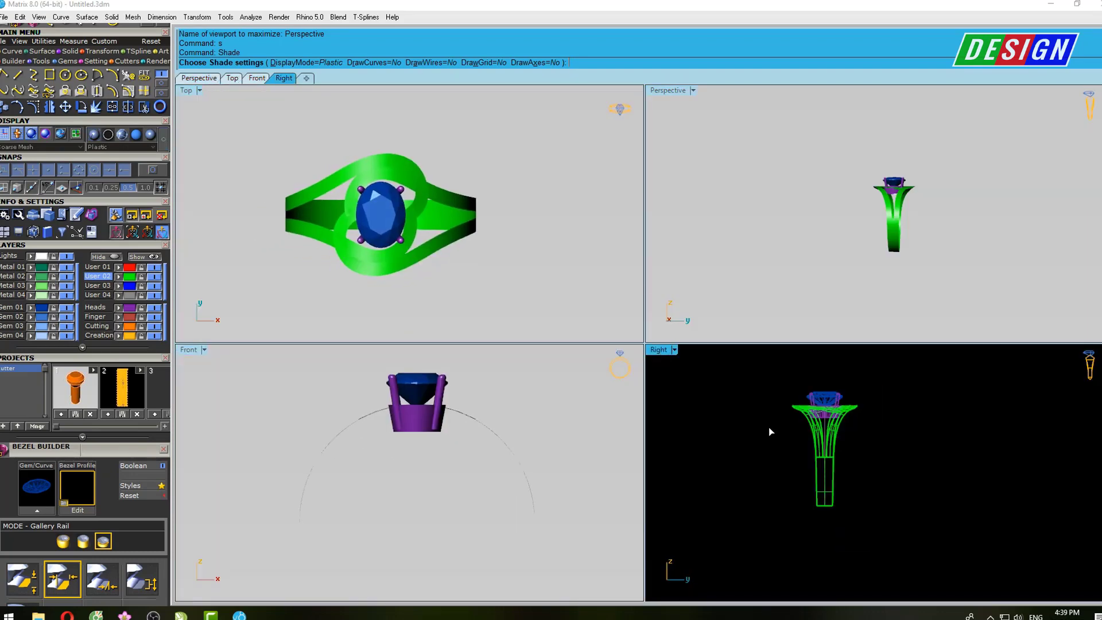
pyautogui.scroll(2, 834, 457)
pyautogui.scroll(2, 836, 455)
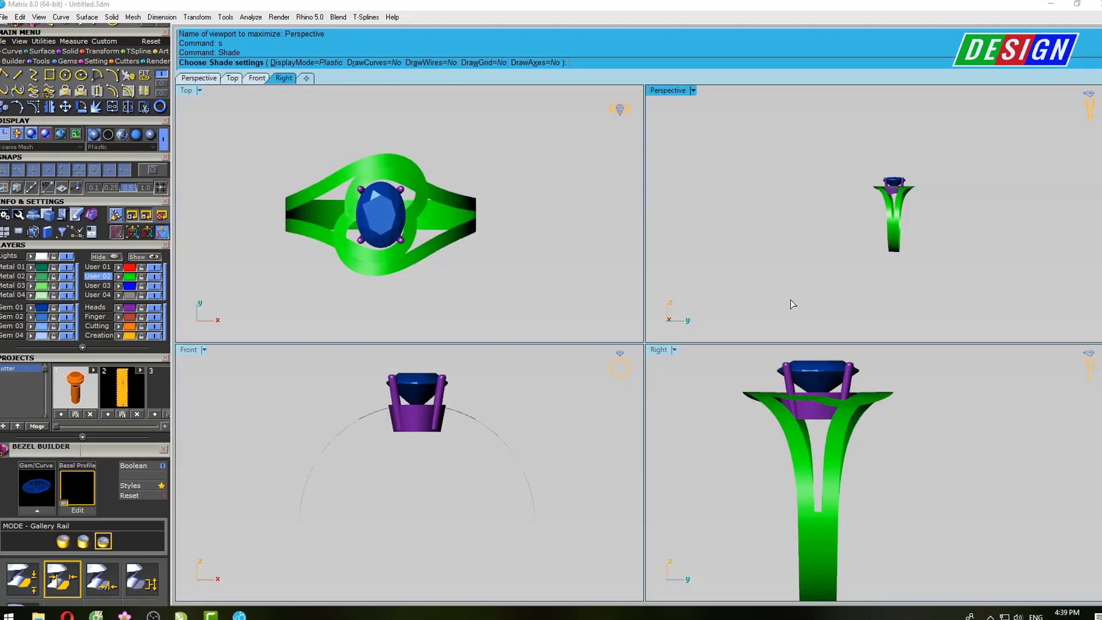
pyautogui.moveTo(818, 223); pyautogui.dragTo(881, 267, button='right')
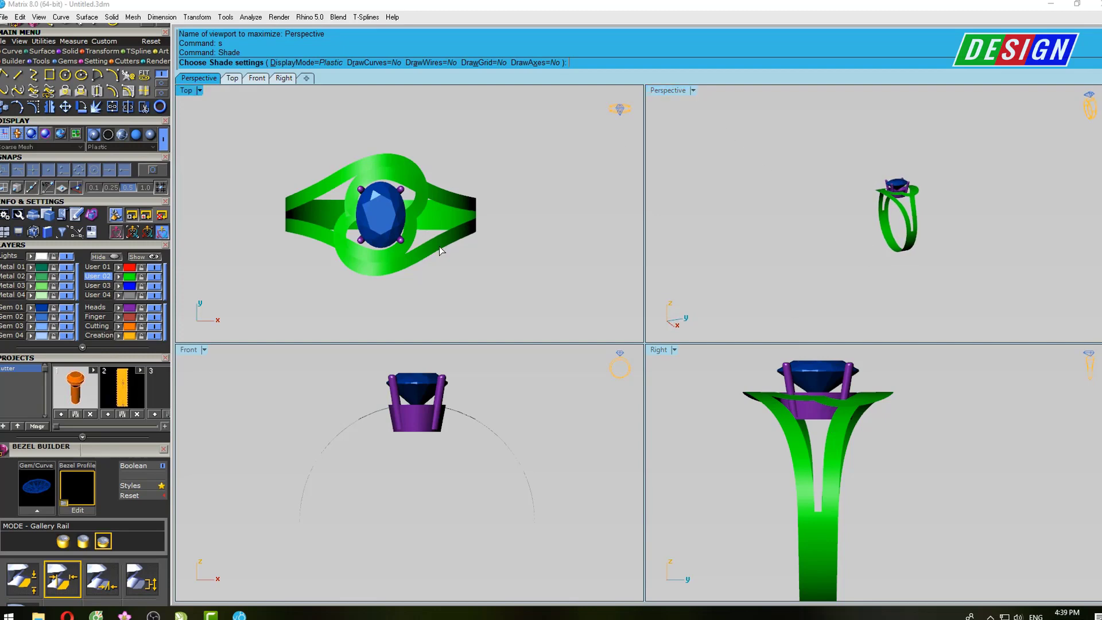
pyautogui.scroll(2, 440, 251)
pyautogui.scroll(2, 535, 163)
# Inspect the translucent shaded ring in full-screen perspective, then select the upper-left band from top view
pyautogui.doubleClick(666, 93)
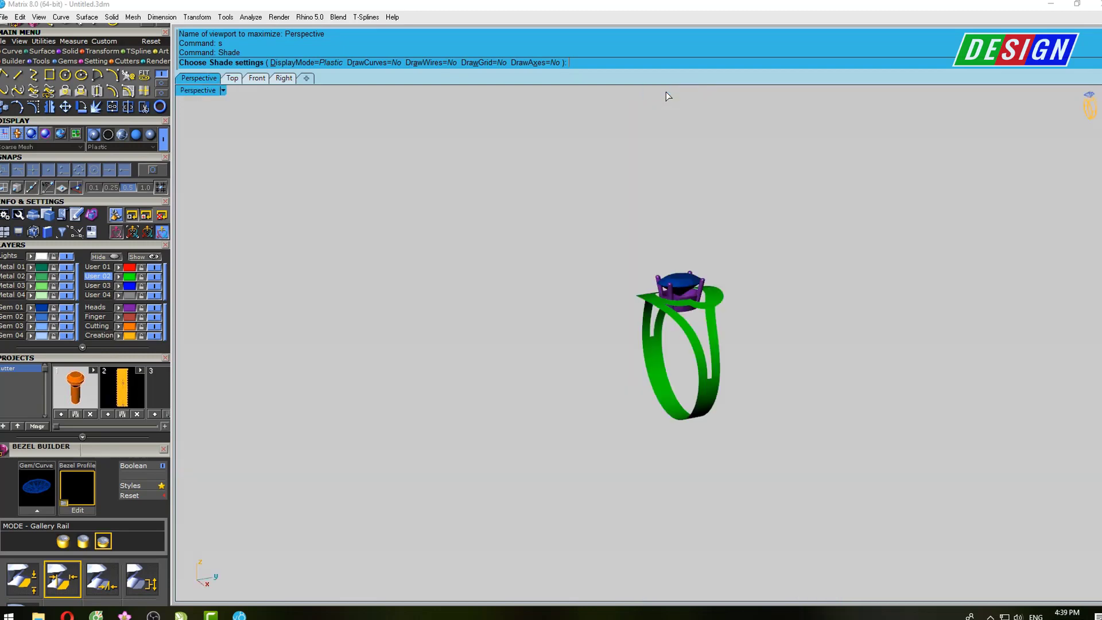
pyautogui.moveTo(758, 351); pyautogui.dragTo(780, 339, button='right')
pyautogui.press('Escape')
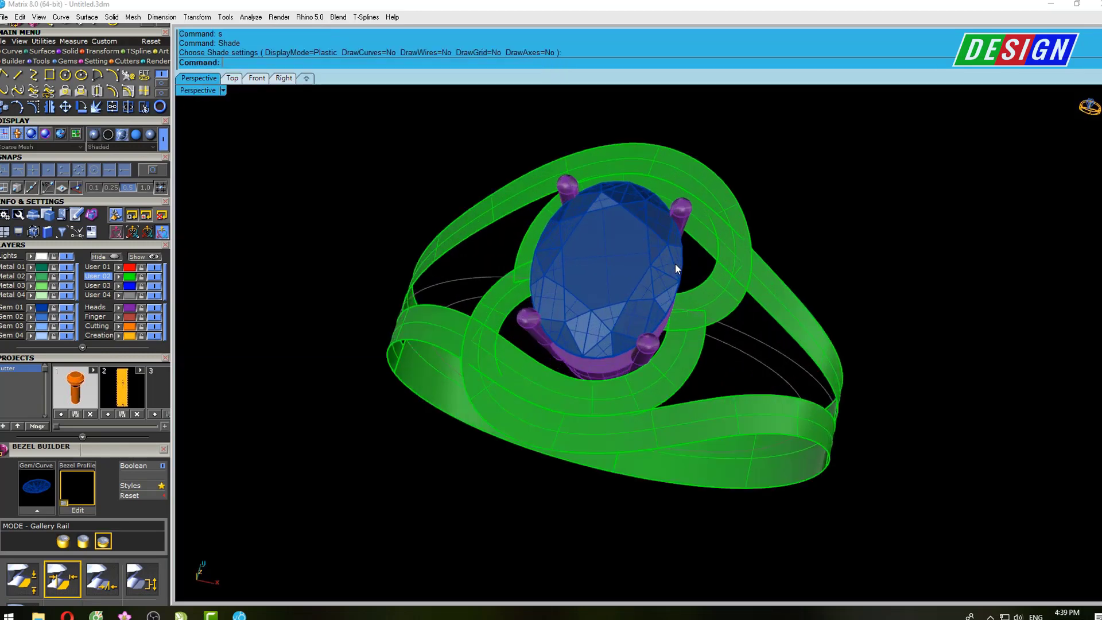
pyautogui.moveTo(677, 264)
pyautogui.mouseDown(button='right')
pyautogui.moveTo(722, 328)
pyautogui.moveTo(703, 295)
pyautogui.moveTo(766, 331)
pyautogui.moveTo(487, 199)
pyautogui.mouseUp(button='right')
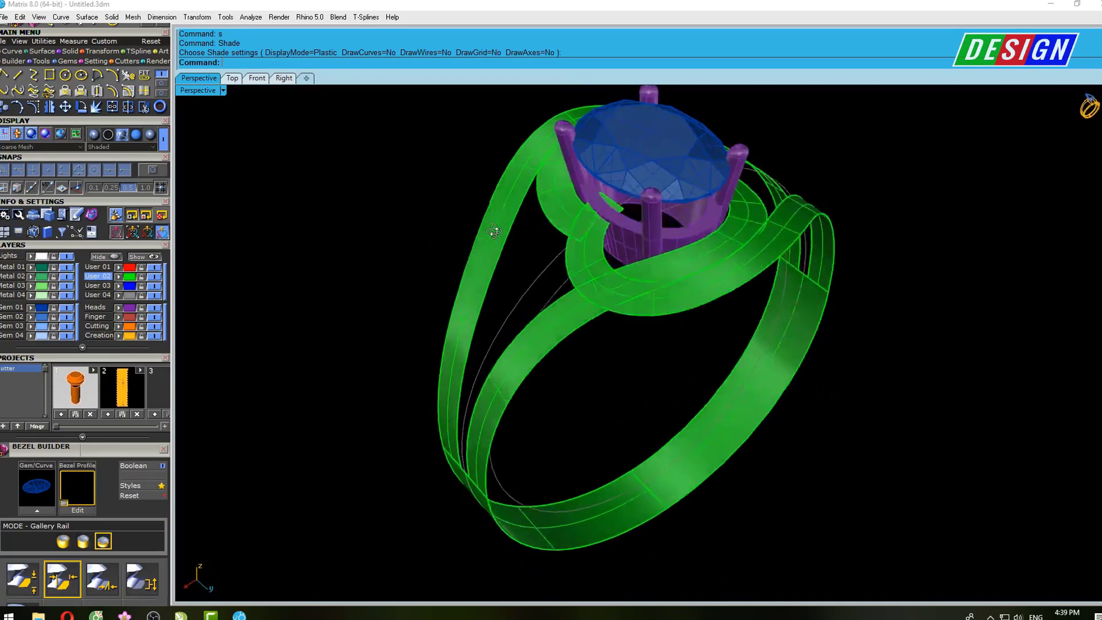
pyautogui.moveTo(486, 200)
pyautogui.mouseDown(button='right')
pyautogui.moveTo(662, 338)
pyautogui.moveTo(652, 270)
pyautogui.moveTo(635, 266)
pyautogui.moveTo(716, 283)
pyautogui.moveTo(738, 406)
pyautogui.moveTo(770, 320)
pyautogui.moveTo(691, 332)
pyautogui.moveTo(585, 319)
pyautogui.moveTo(681, 322)
pyautogui.moveTo(645, 285)
pyautogui.moveTo(709, 344)
pyautogui.moveTo(574, 259)
pyautogui.moveTo(560, 201)
pyautogui.mouseUp(button='right')
pyautogui.hotkey('ctrl', 'F1')
pyautogui.click(538, 198)
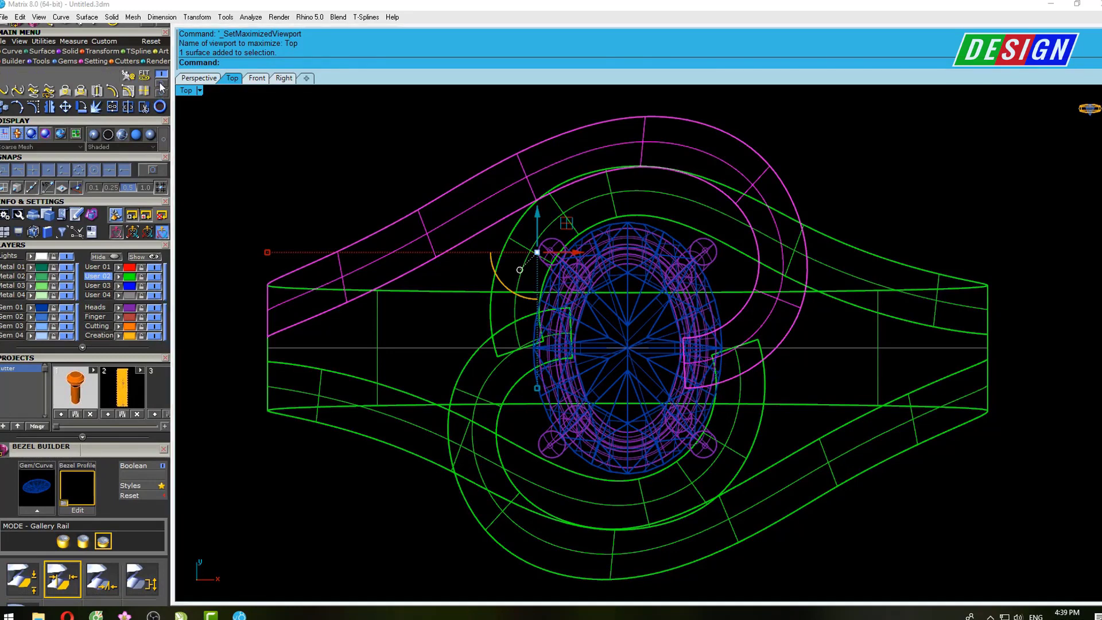
# Duplicate three band edges as curves with DupEdge
pyautogui.rightClick(148, 95)
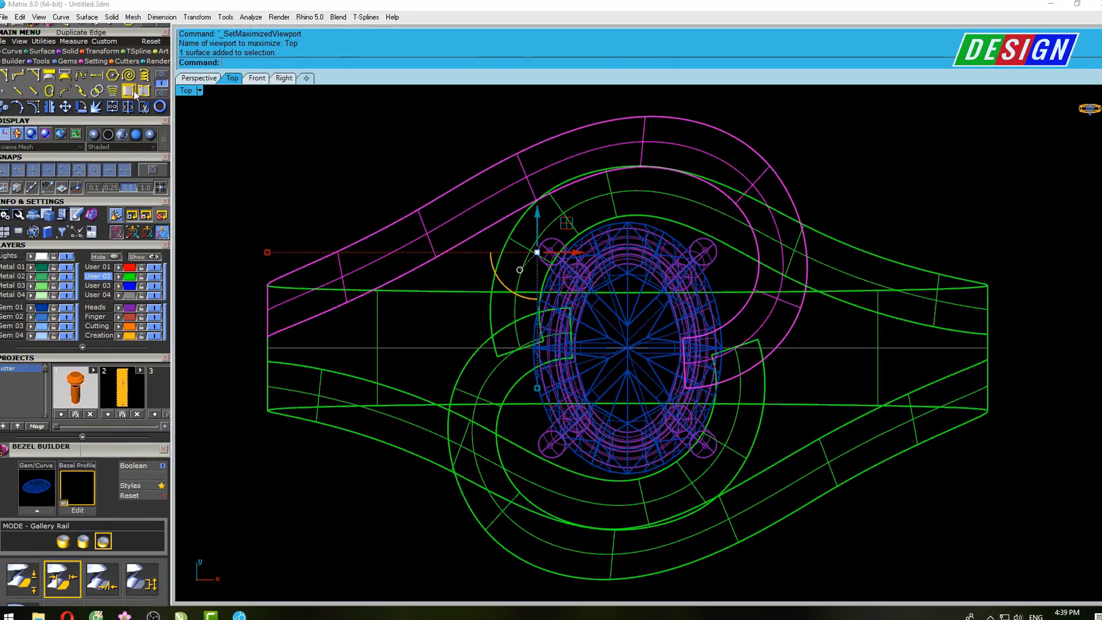
pyautogui.click(411, 264)
pyautogui.click(398, 228)
pyautogui.click(353, 382)
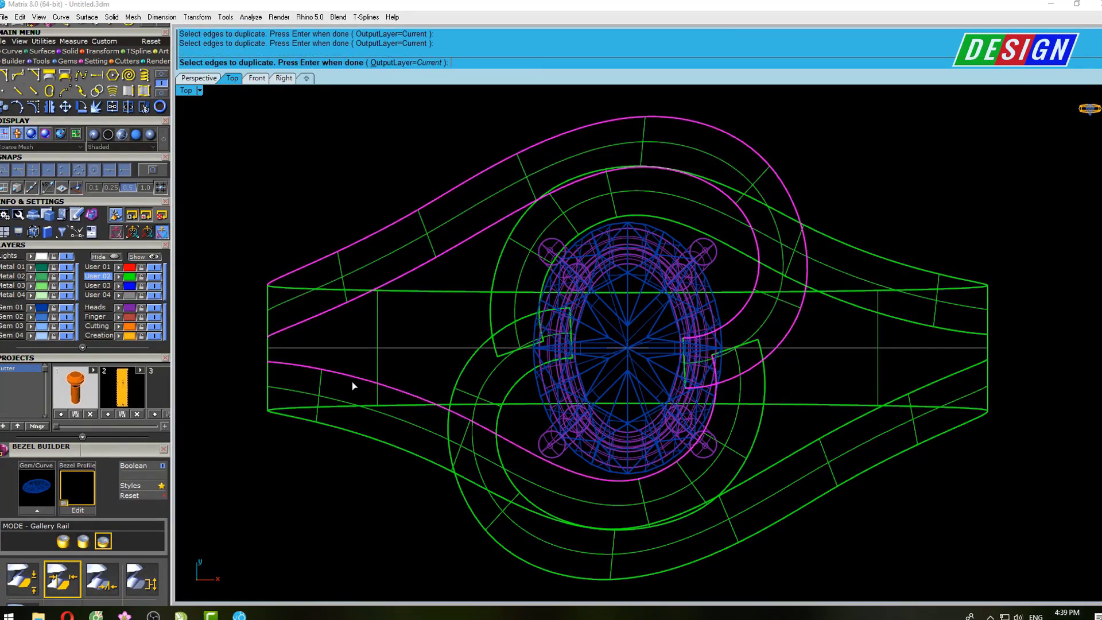
pyautogui.press('Return')
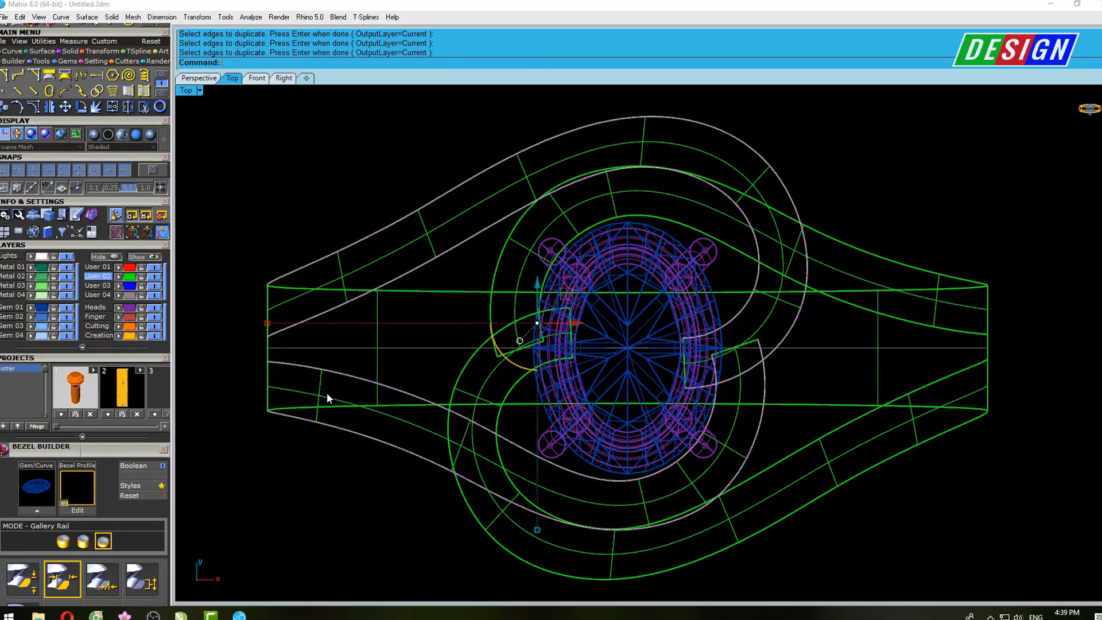
# Delete the two old band surfaces
pyautogui.click(326, 393)
pyautogui.click(403, 242)
pyautogui.write('de')
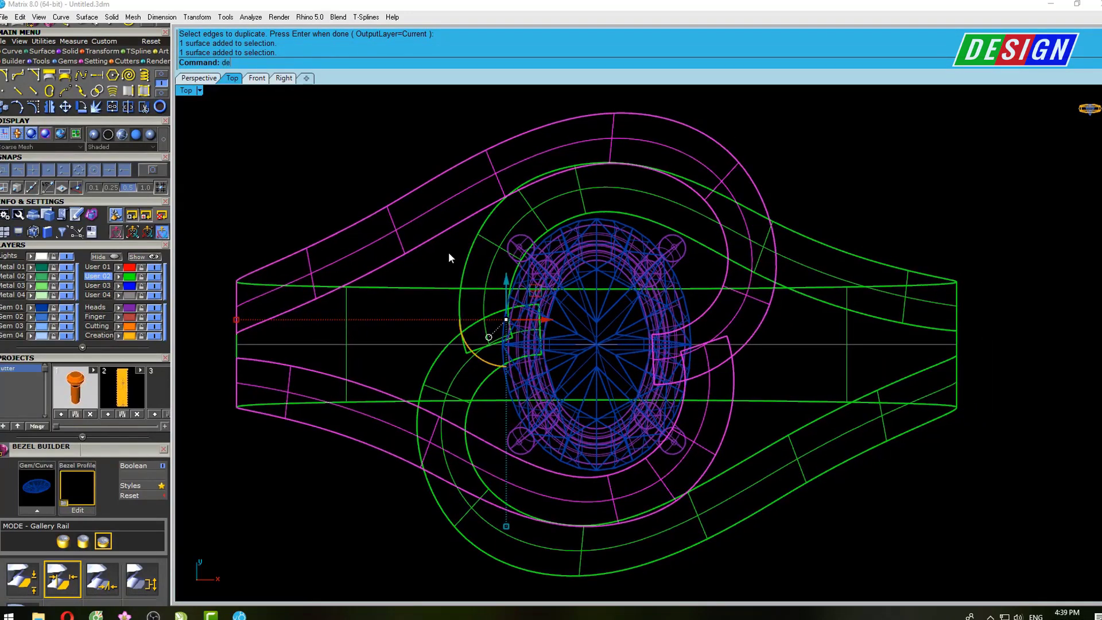
pyautogui.press('Return')
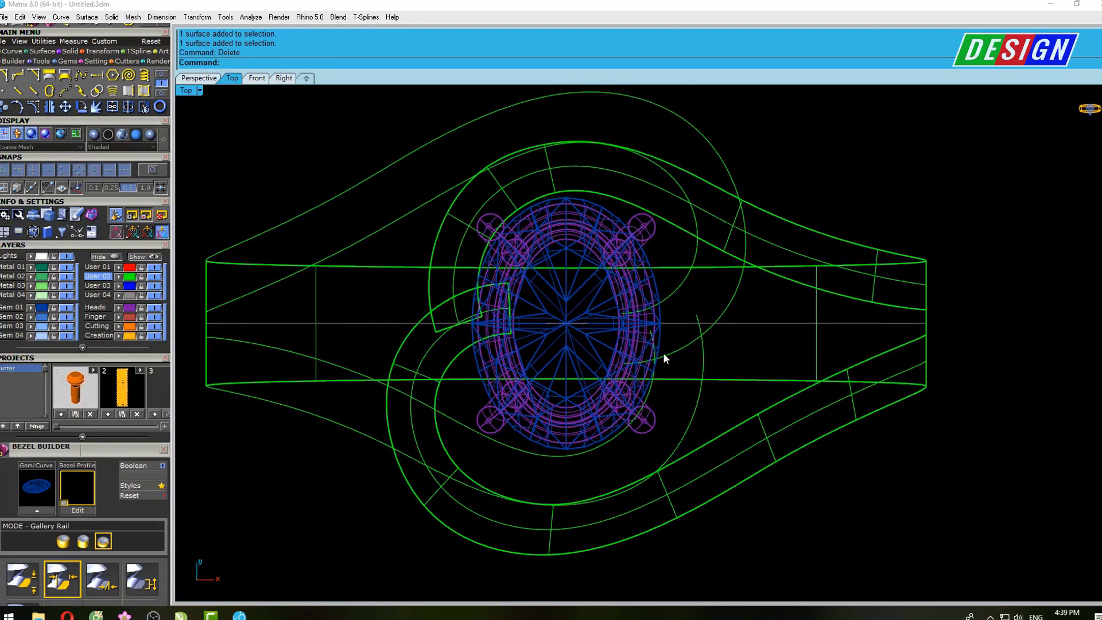
# Loft a new band surface between the duplicated edge curves in perspective
pyautogui.hotkey('ctrl', 'F3')
pyautogui.moveTo(634, 402); pyautogui.dragTo(678, 309, button='right')
pyautogui.scroll(3, 538, 344)
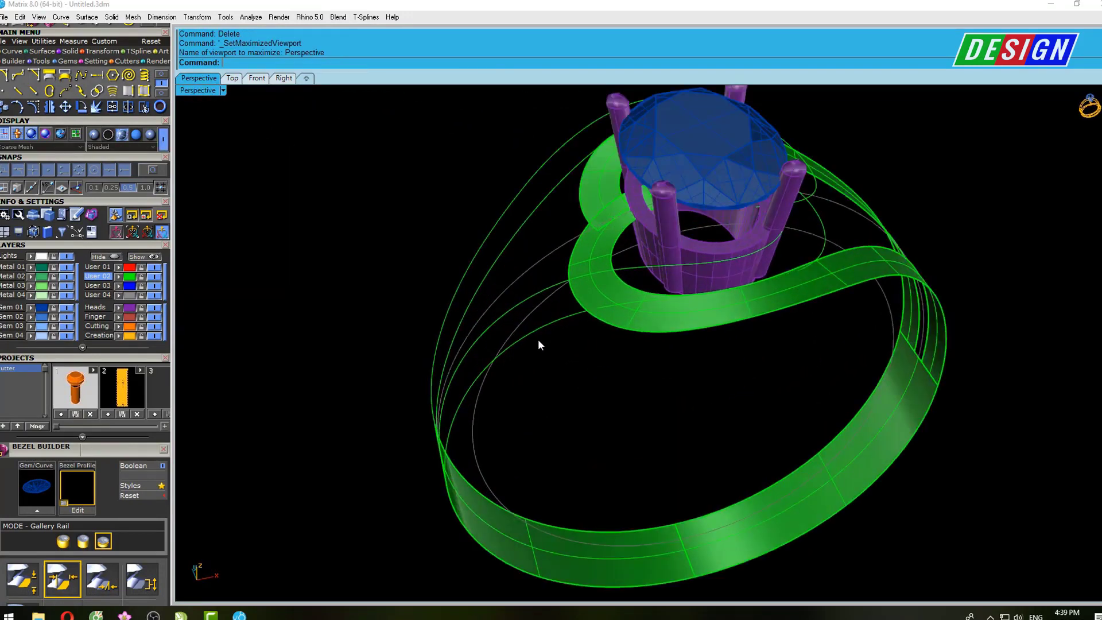
pyautogui.moveTo(538, 340)
pyautogui.mouseDown(button='right')
pyautogui.moveTo(689, 381)
pyautogui.moveTo(616, 330)
pyautogui.mouseUp(button='right')
pyautogui.write('lo')
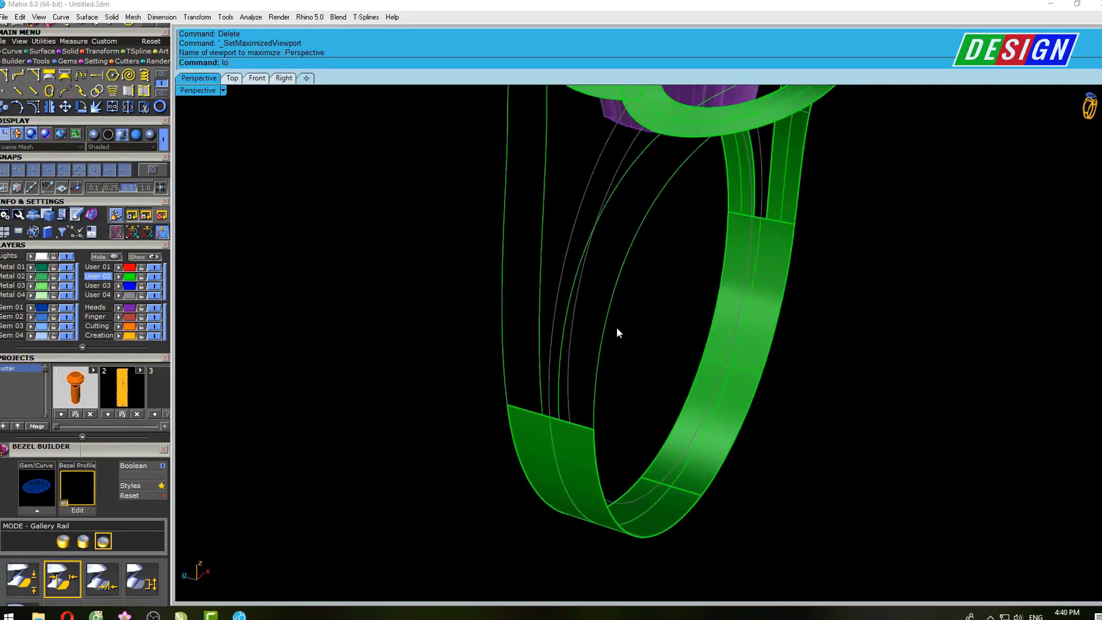
pyautogui.write('ft')
pyautogui.press('Return')
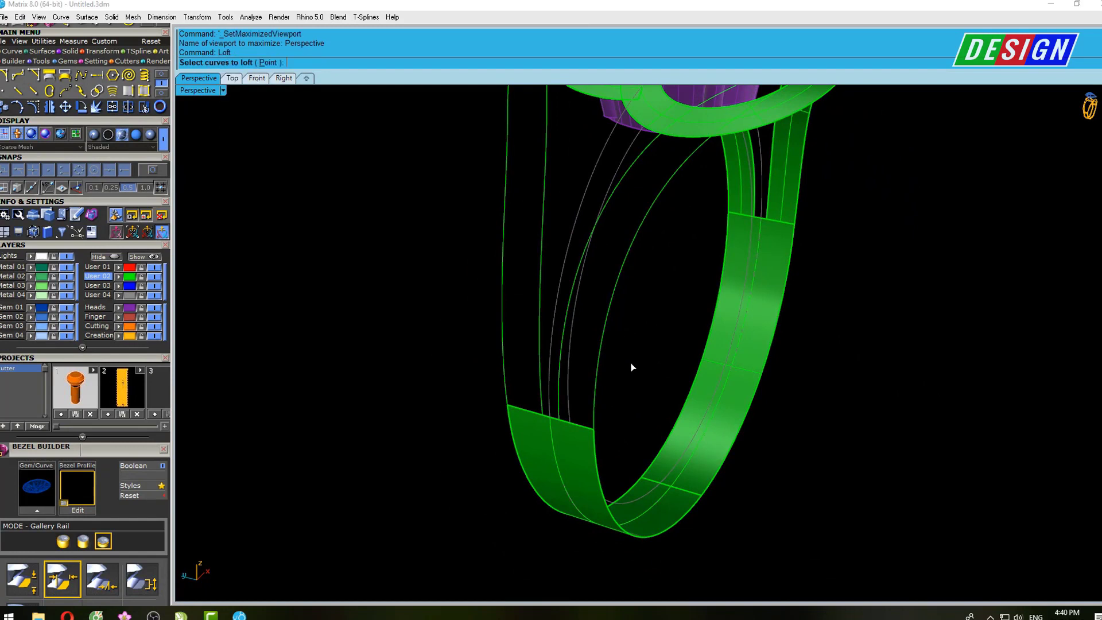
pyautogui.moveTo(625, 359); pyautogui.dragTo(577, 333)
pyautogui.press('Return')
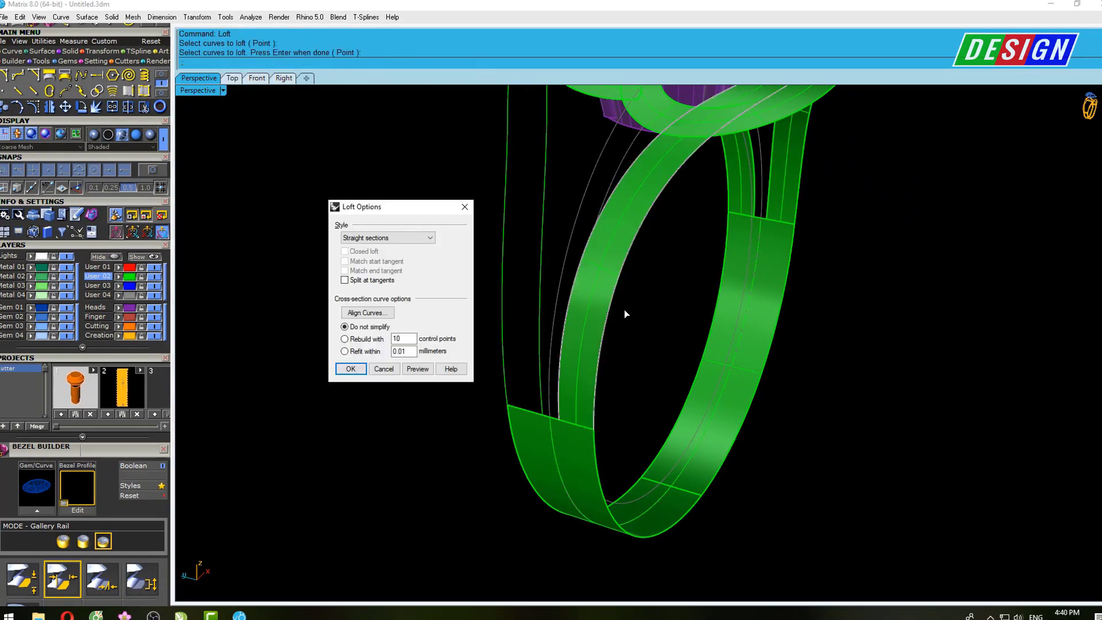
pyautogui.press('Return')
pyautogui.moveTo(549, 289); pyautogui.dragTo(473, 312)
pyautogui.press('Return')
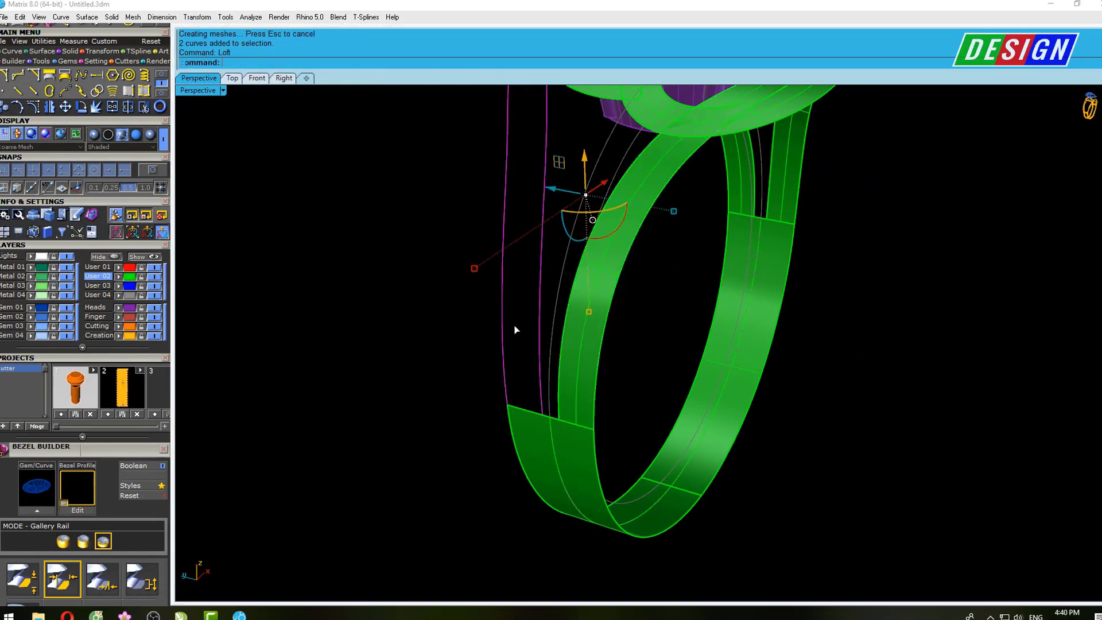
pyautogui.press('Return')
pyautogui.press('Return')
# Delete the unwanted extra loft and select the rebuilt band in top view
pyautogui.scroll(-3, 586, 198)
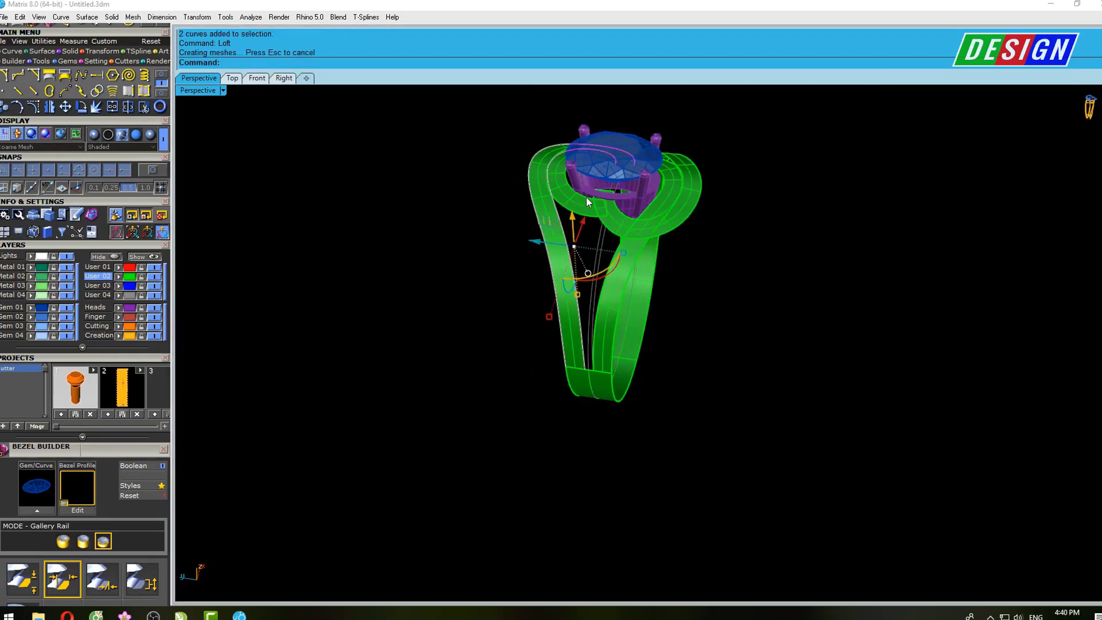
pyautogui.scroll(-2, 565, 299)
pyautogui.scroll(3, 564, 298)
pyautogui.click(553, 276)
pyautogui.write('d')
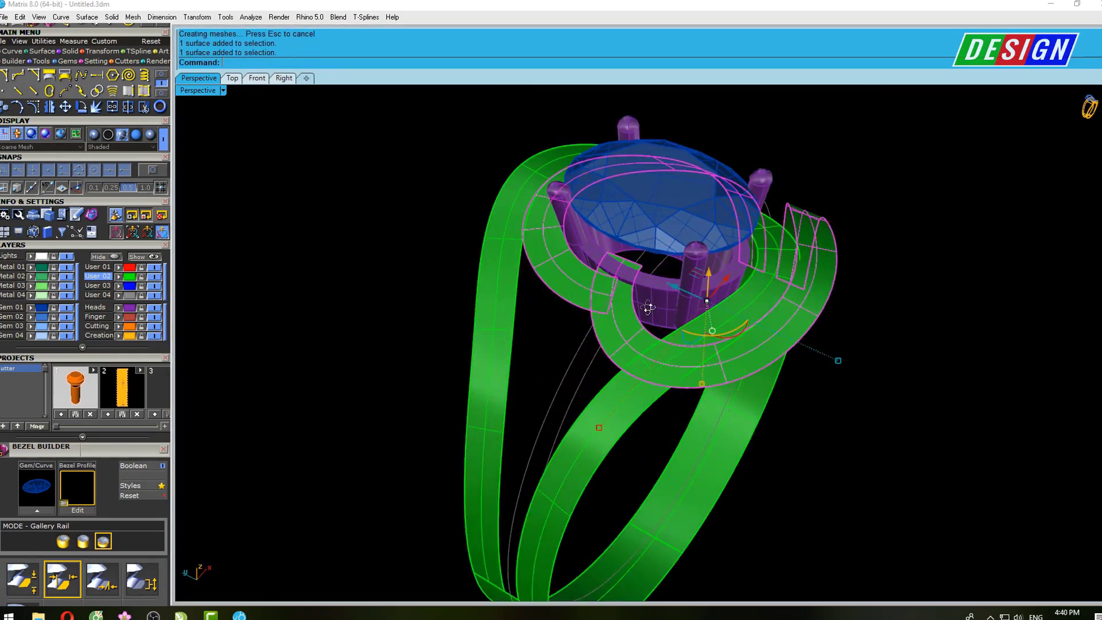
pyautogui.press('Return')
pyautogui.moveTo(624, 310); pyautogui.dragTo(631, 320, button='right')
pyautogui.click(557, 327)
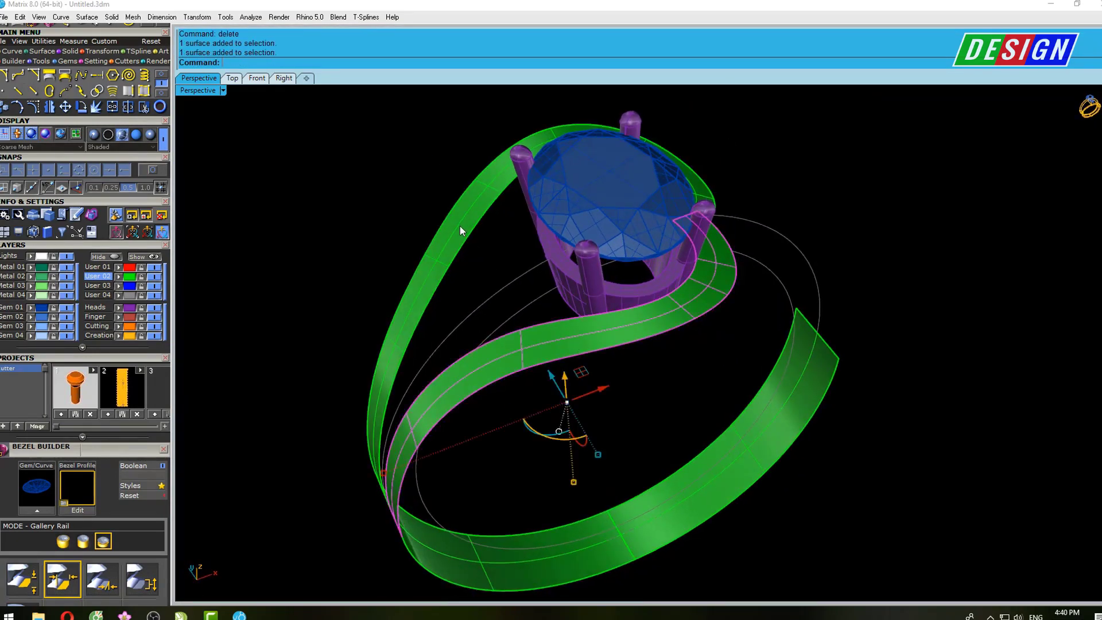
pyautogui.moveTo(459, 225); pyautogui.dragTo(515, 256, button='right')
pyautogui.hotkey('ctrl', 'F1')
pyautogui.scroll(-2, 561, 277)
# Copy the band with a 180° rotation about the origin to the opposite side
pyautogui.scroll(-2, 577, 352)
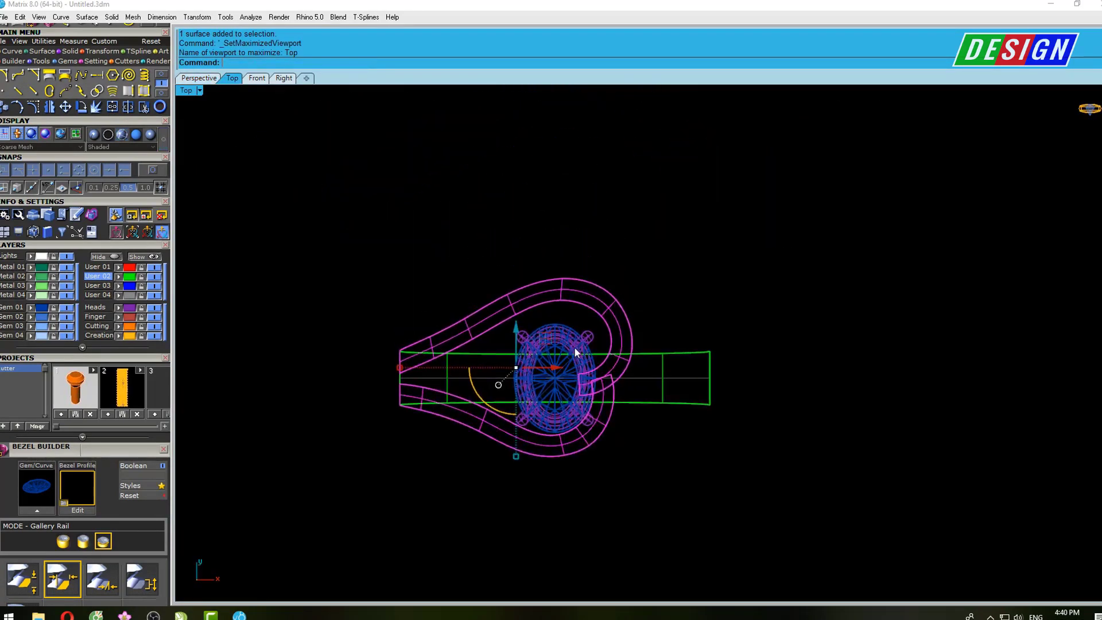
pyautogui.write('Ro')
pyautogui.press('Return')
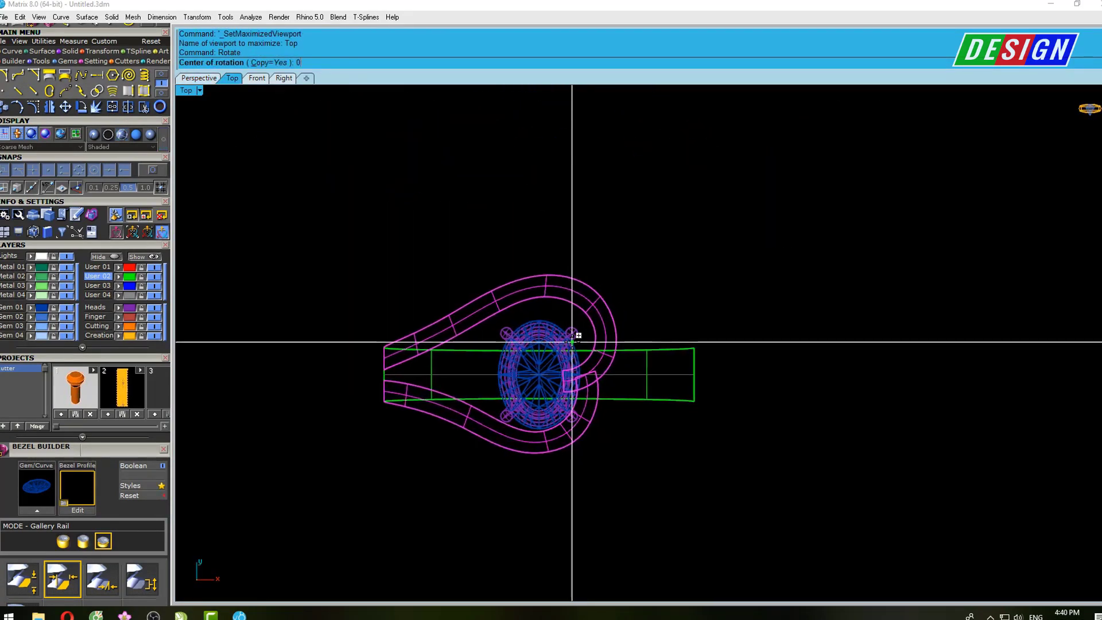
pyautogui.write('0')
pyautogui.press('Return')
pyautogui.click(535, 156)
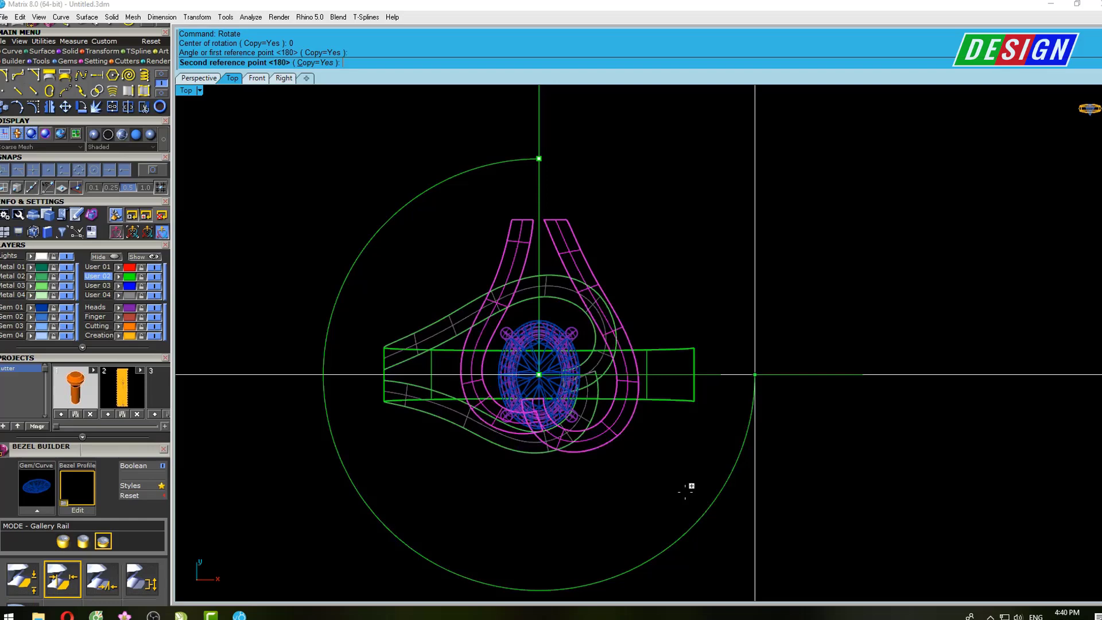
pyautogui.click(572, 518)
pyautogui.press('Return')
# View the ring in full-screen shaded perspective, orbited to a top-down tilt
pyautogui.moveTo(660, 339); pyautogui.dragTo(639, 303, button='right')
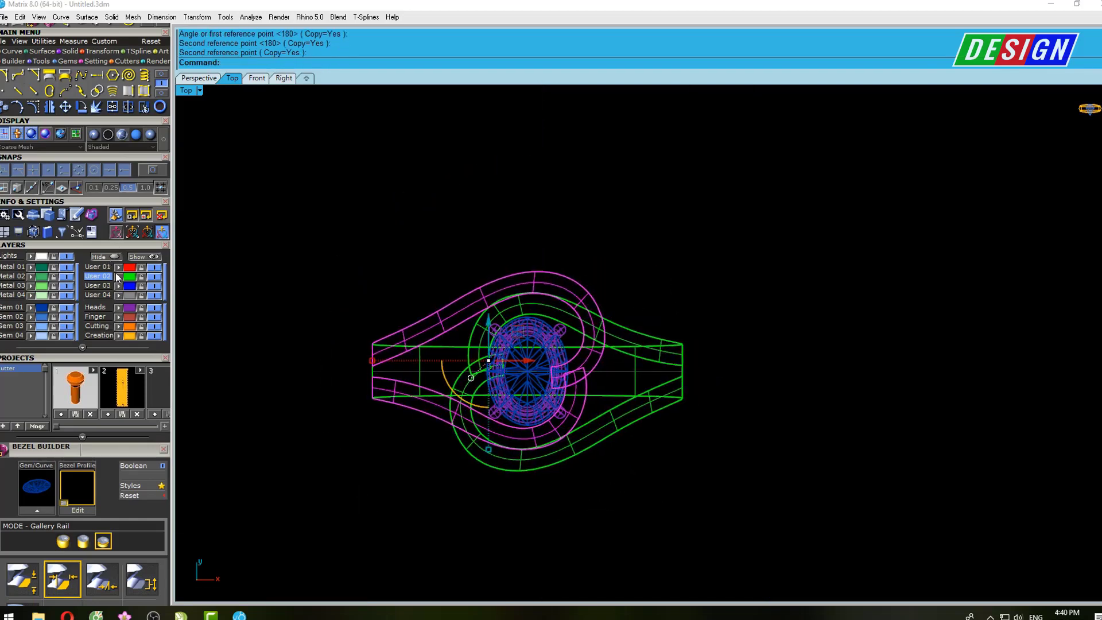
pyautogui.moveTo(659, 266); pyautogui.dragTo(642, 270, button='right')
pyautogui.hotkey('ctrl', 'F4')
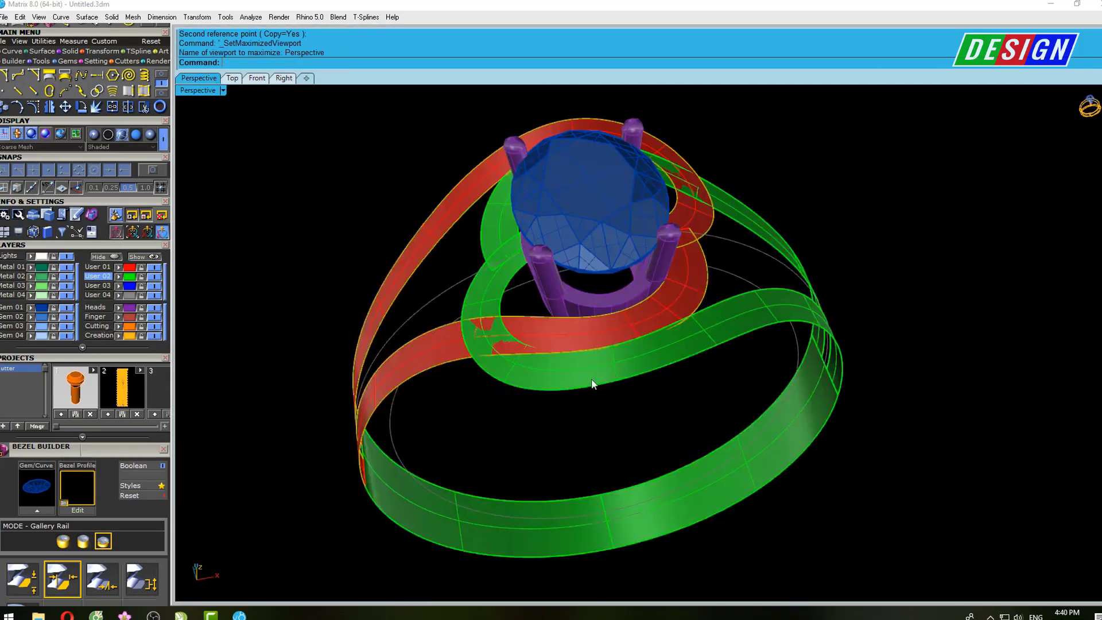
pyautogui.moveTo(591, 377)
pyautogui.mouseDown(button='right')
pyautogui.moveTo(627, 320)
pyautogui.moveTo(476, 442)
pyautogui.moveTo(399, 320)
pyautogui.mouseUp(button='right')
pyautogui.scroll(-3, 527, 315)
pyautogui.moveTo(526, 315); pyautogui.dragTo(557, 332, button='right')
# Use ShowSelected (ss) to display only the Jeulia reference photo
pyautogui.write('ss')
pyautogui.press('Return')
pyautogui.write('ss')
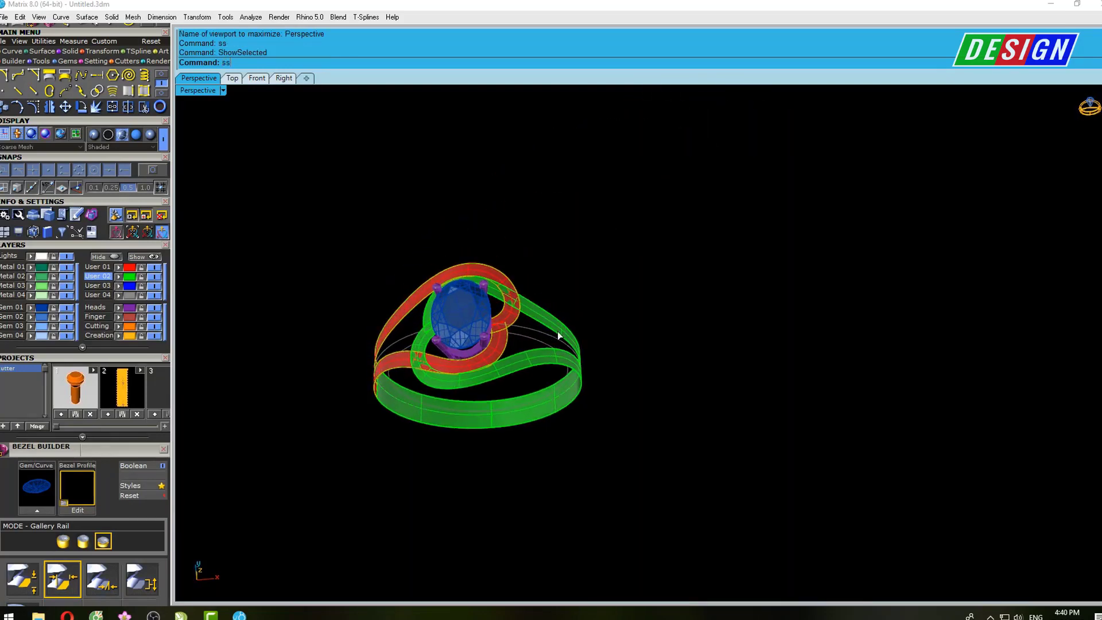
pyautogui.press('Return')
pyautogui.scroll(1, 453, 402)
pyautogui.scroll(1, 453, 402)
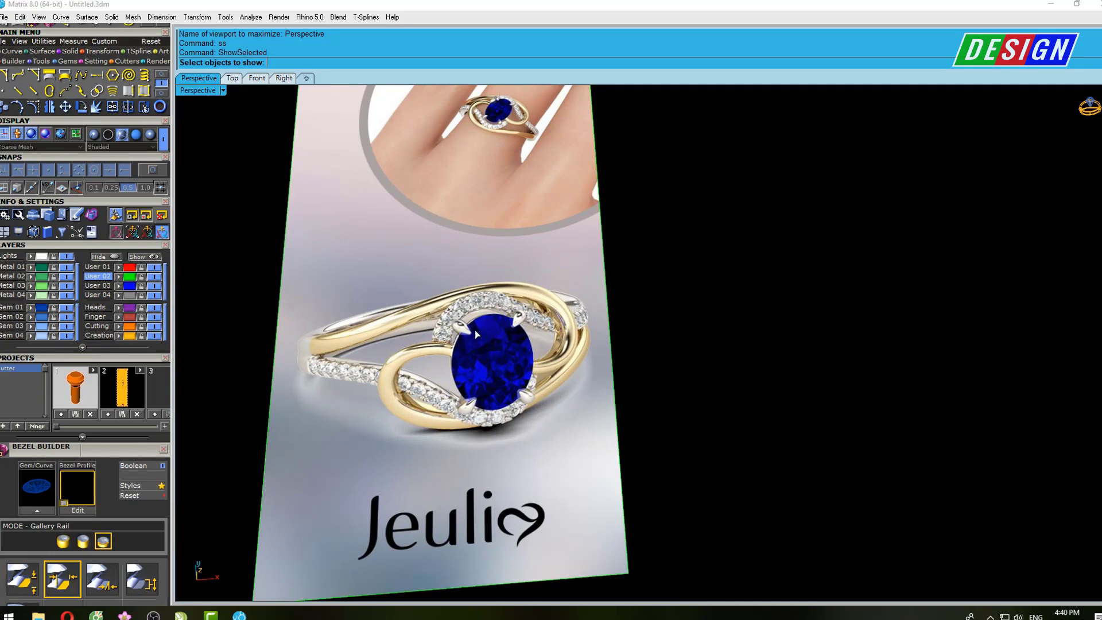
# Toggle the reference ring photo (ss) on and off to compare it with the model
pyautogui.press('Return')
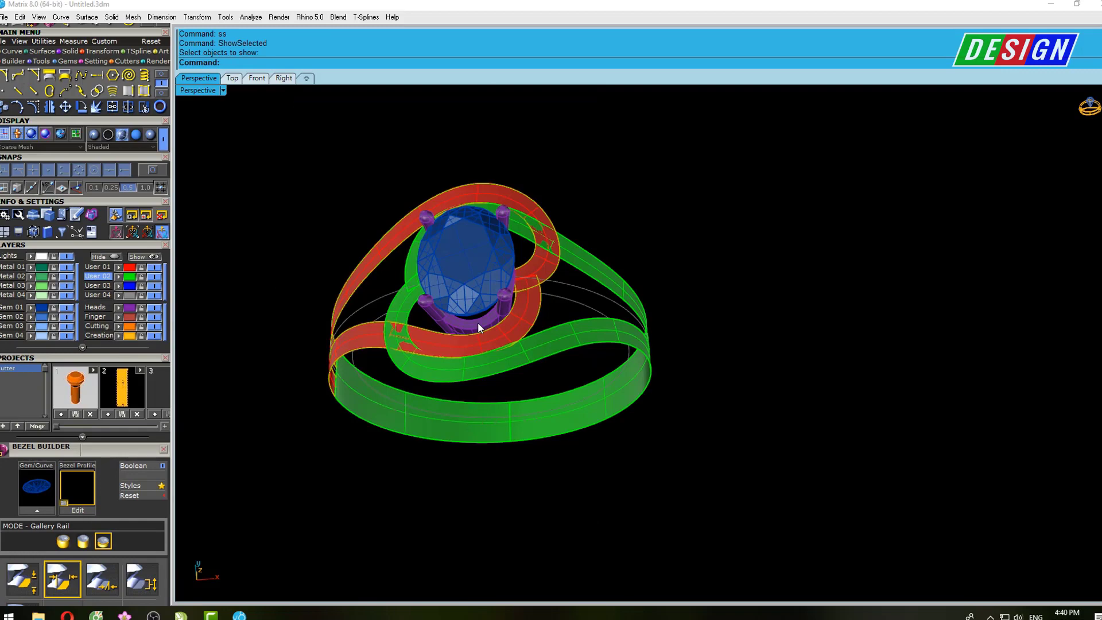
pyautogui.write('ss')
pyautogui.press('Return')
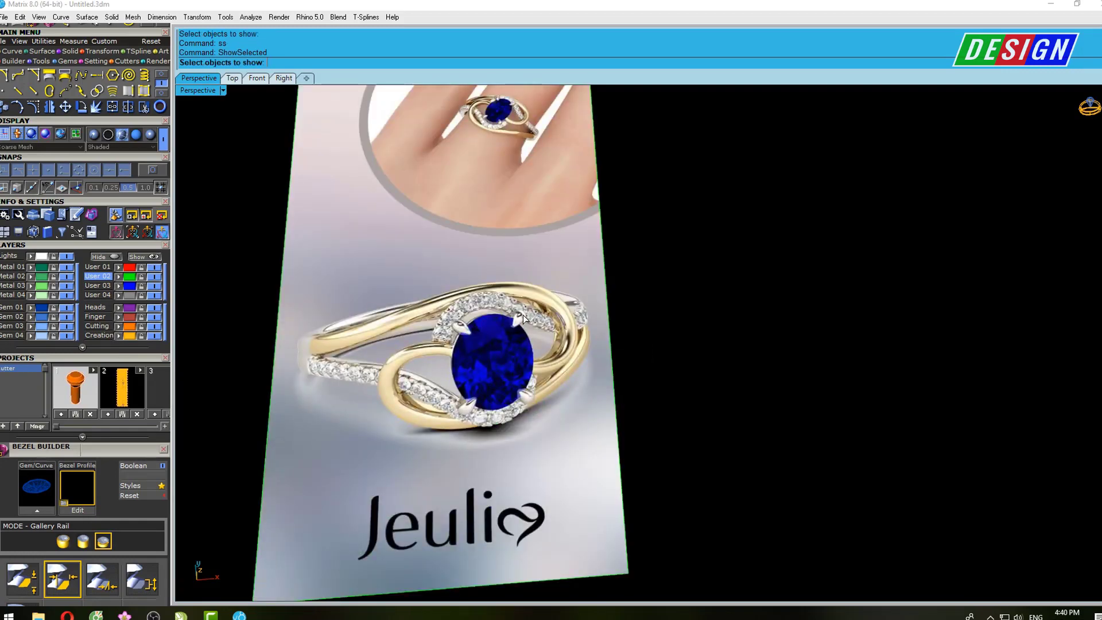
pyautogui.press('Return')
pyautogui.write('ss')
pyautogui.press('Return')
pyautogui.press('Return')
# Orbit around the ring and select both red crossover bands
pyautogui.moveTo(524, 314)
pyautogui.mouseDown(button='right')
pyautogui.moveTo(561, 300)
pyautogui.moveTo(577, 315)
pyautogui.moveTo(572, 338)
pyautogui.moveTo(532, 371)
pyautogui.moveTo(593, 304)
pyautogui.mouseUp(button='right')
pyautogui.scroll(3, 532, 371)
pyautogui.scroll(-2, 593, 304)
pyautogui.click(517, 190)
pyautogui.moveTo(517, 190)
pyautogui.mouseDown(button='right')
pyautogui.moveTo(619, 269)
pyautogui.moveTo(491, 303)
pyautogui.mouseUp(button='right')
pyautogui.scroll(-2, 618, 269)
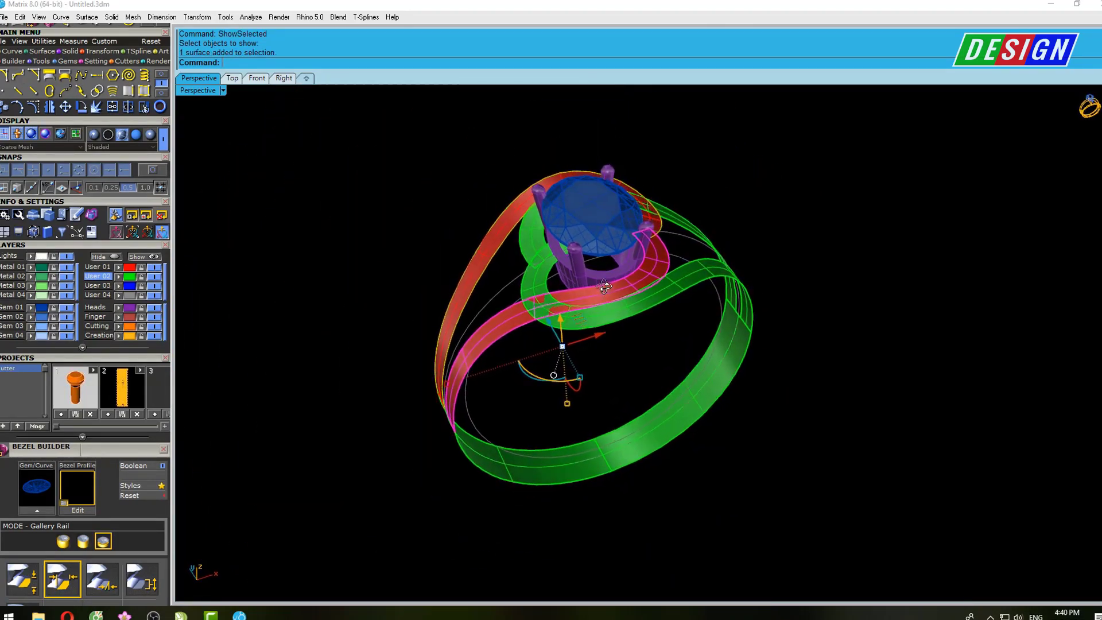
pyautogui.click(473, 284)
pyautogui.moveTo(608, 318); pyautogui.dragTo(556, 330, button='right')
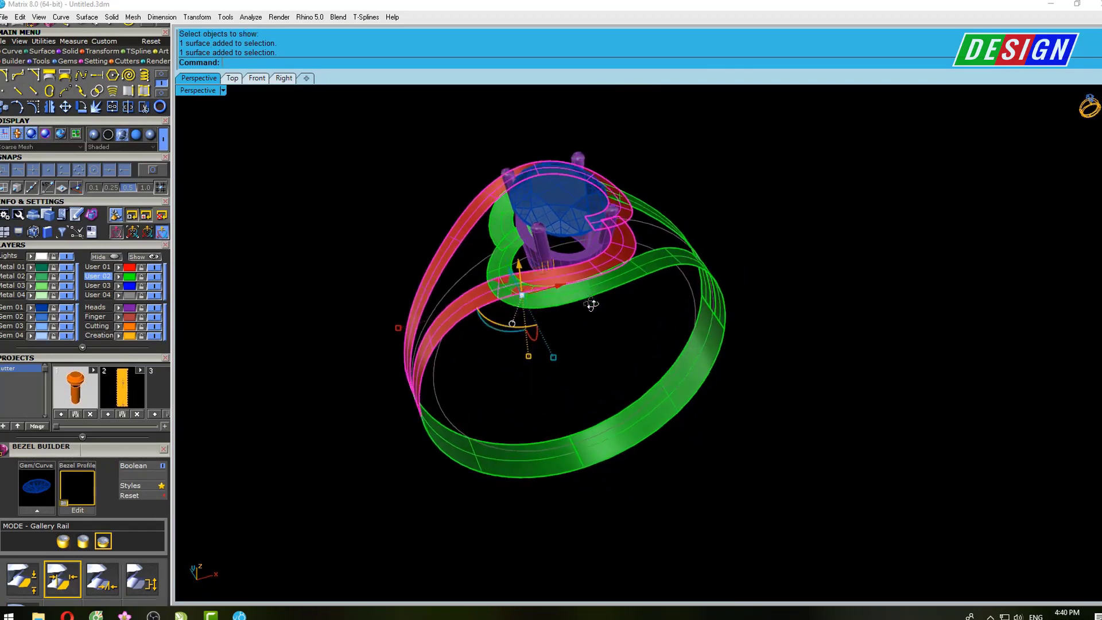
pyautogui.scroll(-3, 556, 332)
# Select everything, deselect the red bands and their curves, and lock the rest
pyautogui.hotkey('ctrl', 'a')
pyautogui.scroll(5, 510, 331)
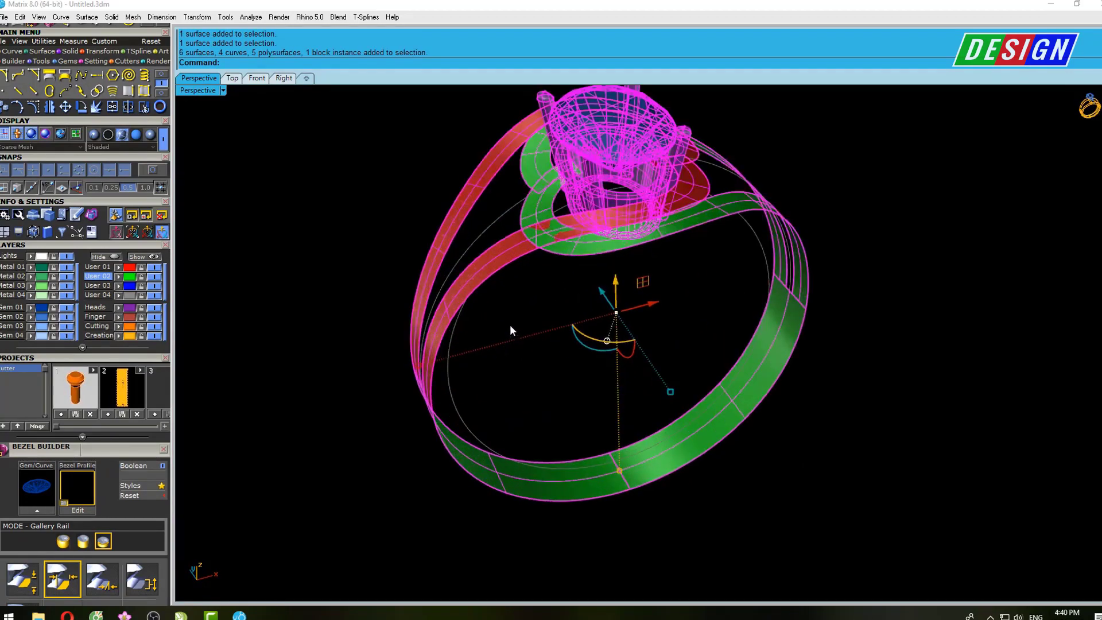
pyautogui.keyDown('ctrl'); pyautogui.moveTo(406, 290); pyautogui.dragTo(409, 291); pyautogui.keyUp('ctrl')
pyautogui.moveTo(480, 294)
pyautogui.mouseDown(button='right')
pyautogui.moveTo(535, 369)
pyautogui.moveTo(532, 353)
pyautogui.mouseUp(button='right')
pyautogui.write('ck')
pyautogui.press('Return')
# Pick the four construction curves lying on the red band and delete them
pyautogui.click(487, 398)
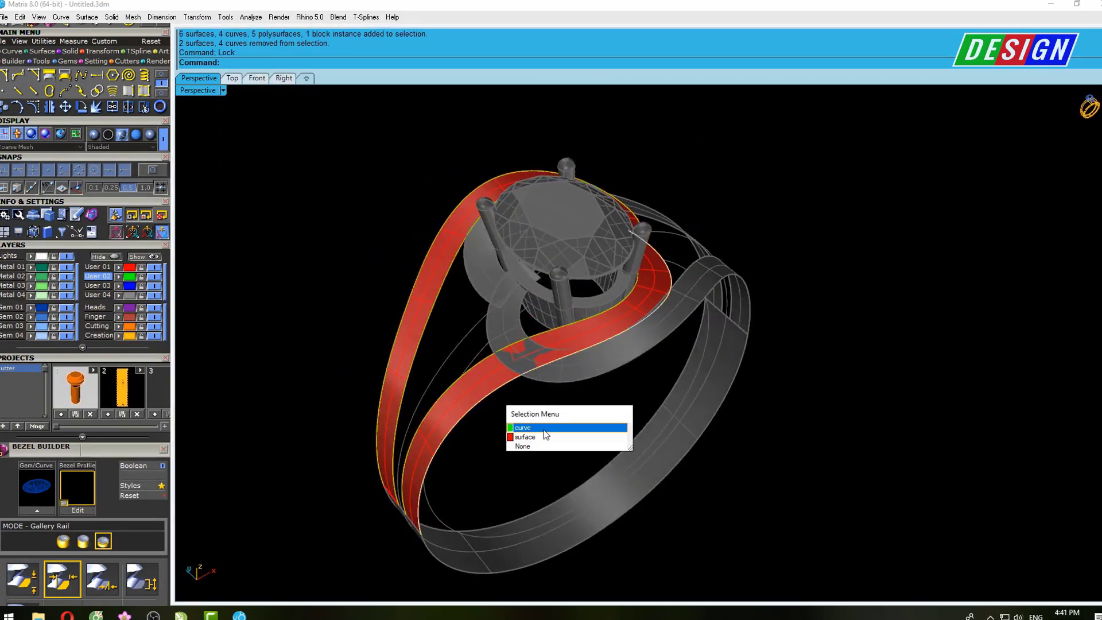
pyautogui.click(543, 428)
pyautogui.click(470, 367)
pyautogui.click(514, 401)
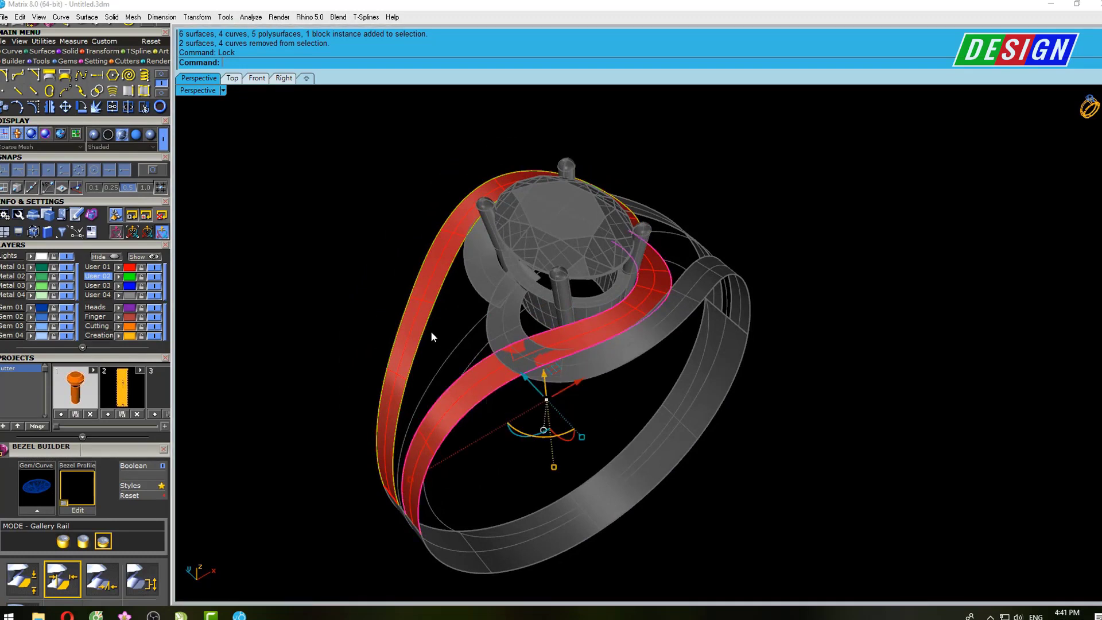
pyautogui.click(430, 331)
pyautogui.click(457, 357)
pyautogui.click(402, 317)
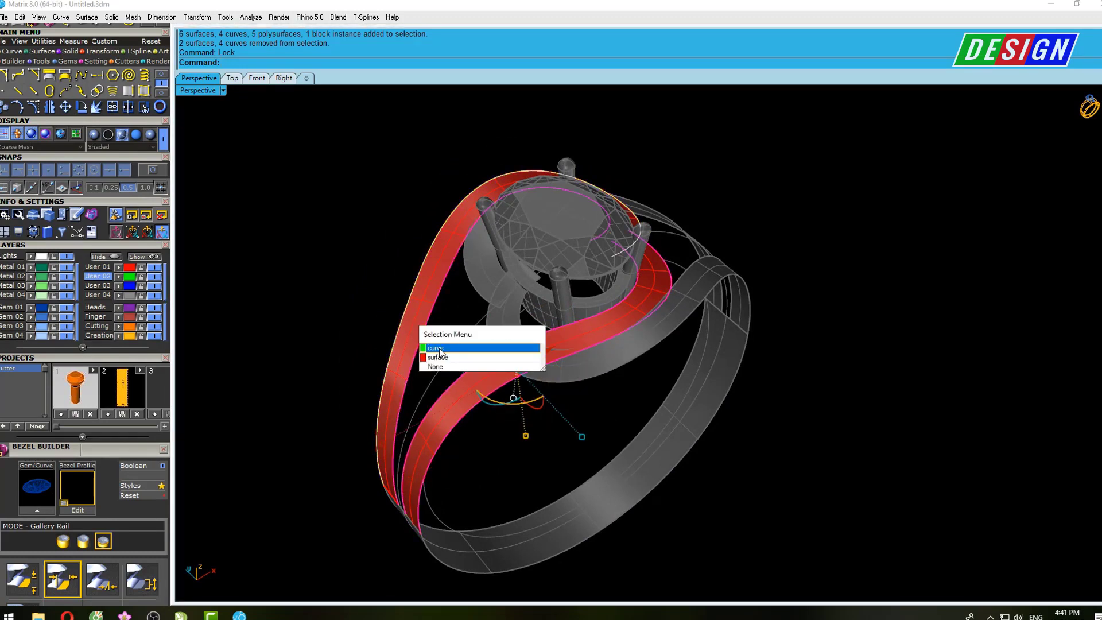
pyautogui.click(442, 347)
pyautogui.moveTo(491, 315)
pyautogui.mouseDown(button='right')
pyautogui.moveTo(463, 311)
pyautogui.moveTo(498, 340)
pyautogui.moveTo(556, 329)
pyautogui.moveTo(470, 322)
pyautogui.mouseUp(button='right')
pyautogui.write('Delete')
pyautogui.press('Return')
# Turn on the red band's control points and move two of them to reshape it
pyautogui.click(512, 315)
pyautogui.press('F10')
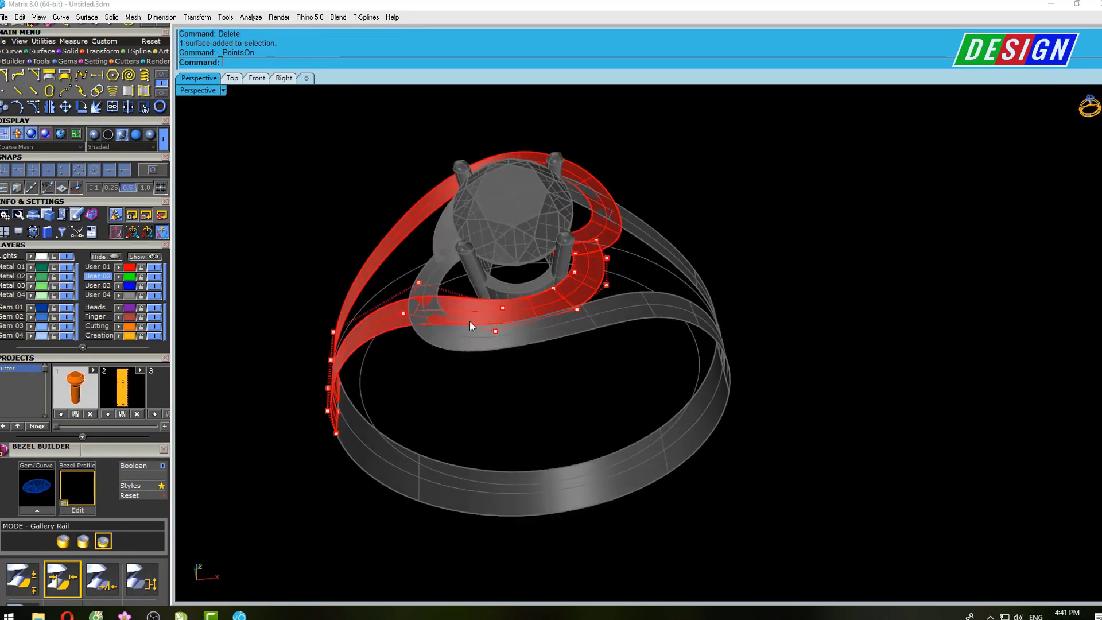
pyautogui.scroll(5, 566, 314)
pyautogui.moveTo(555, 257); pyautogui.dragTo(528, 354, button='right')
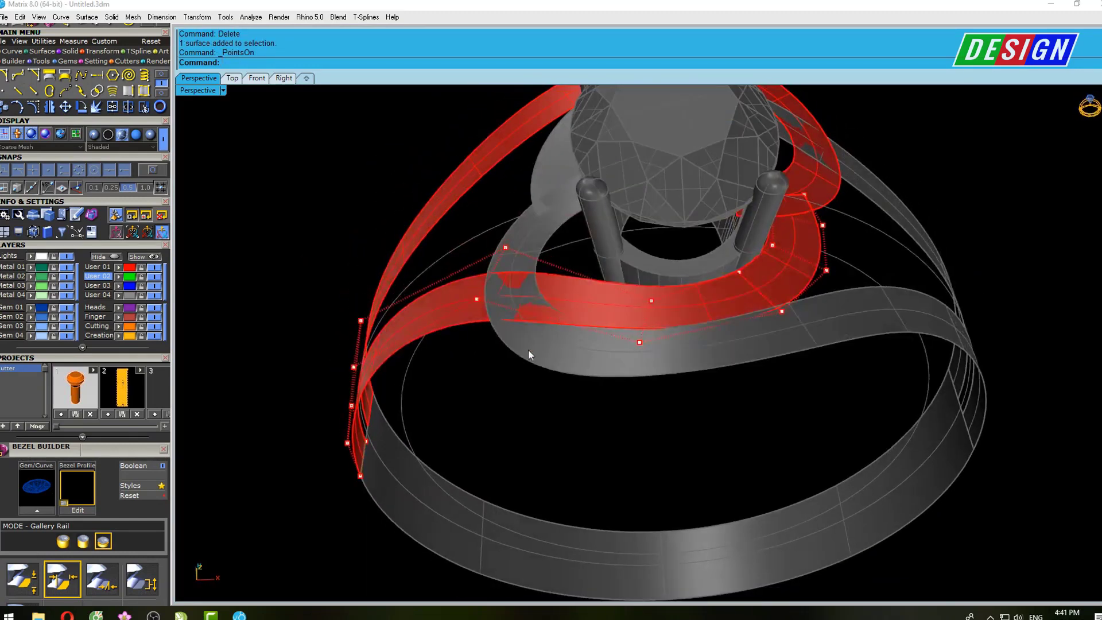
pyautogui.moveTo(456, 309); pyautogui.dragTo(497, 382)
pyautogui.moveTo(518, 276); pyautogui.dragTo(443, 177, button='right')
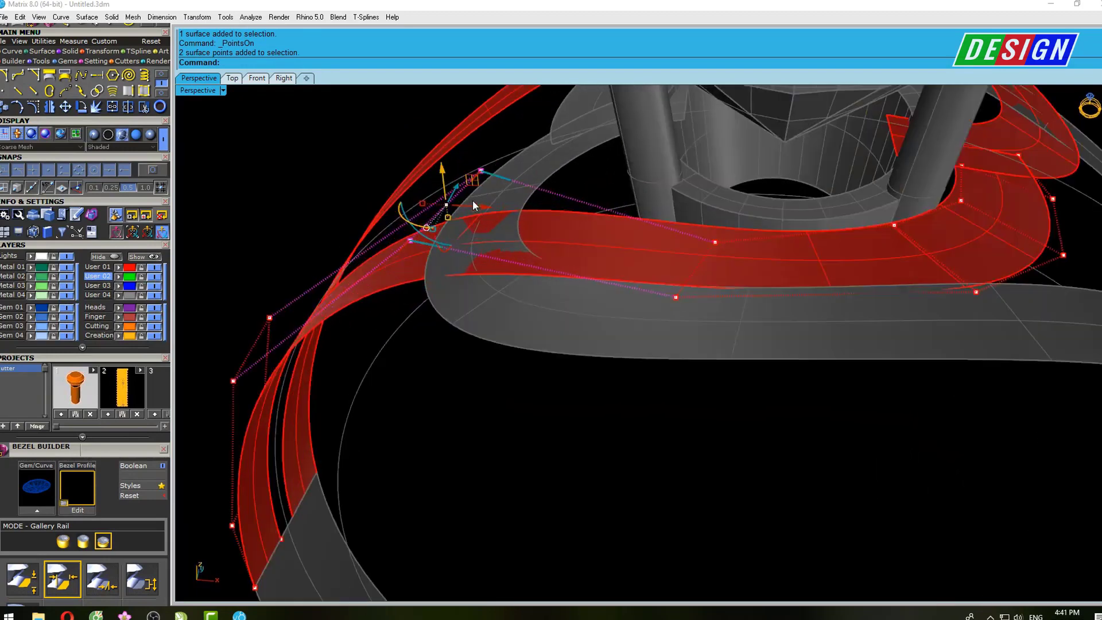
pyautogui.moveTo(445, 177); pyautogui.dragTo(443, 172)
# Move control point pairs near the bezel, then show the reference photo again
pyautogui.scroll(-3, 641, 235)
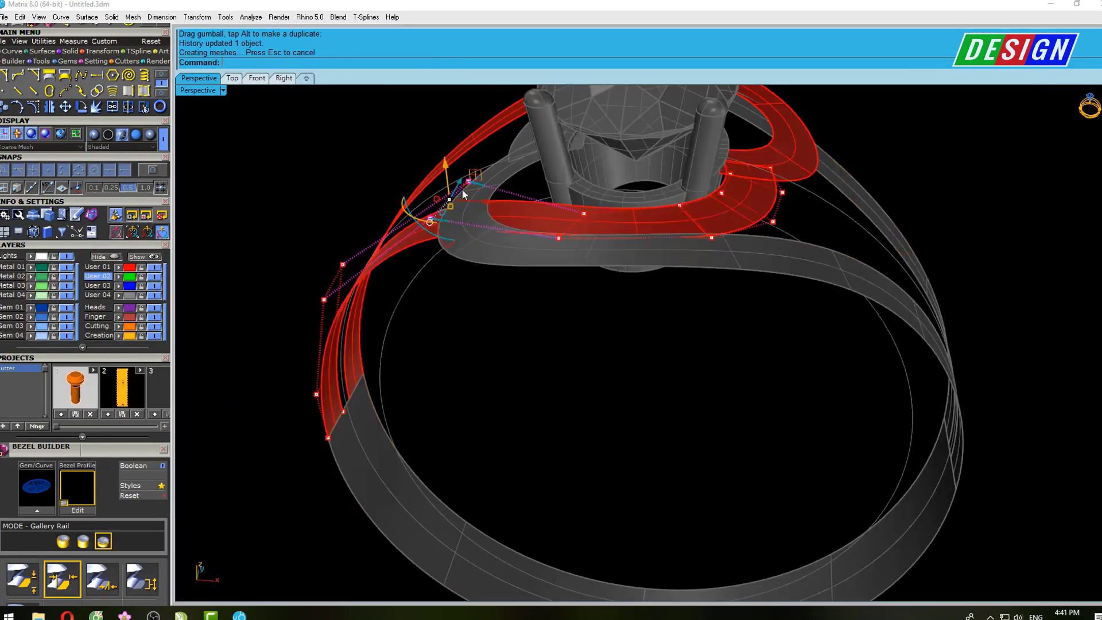
pyautogui.moveTo(642, 235)
pyautogui.mouseDown(button='right')
pyautogui.moveTo(540, 251)
pyautogui.moveTo(629, 346)
pyautogui.mouseUp(button='right')
pyautogui.moveTo(663, 377); pyautogui.dragTo(807, 195)
pyautogui.moveTo(752, 218); pyautogui.dragTo(760, 216)
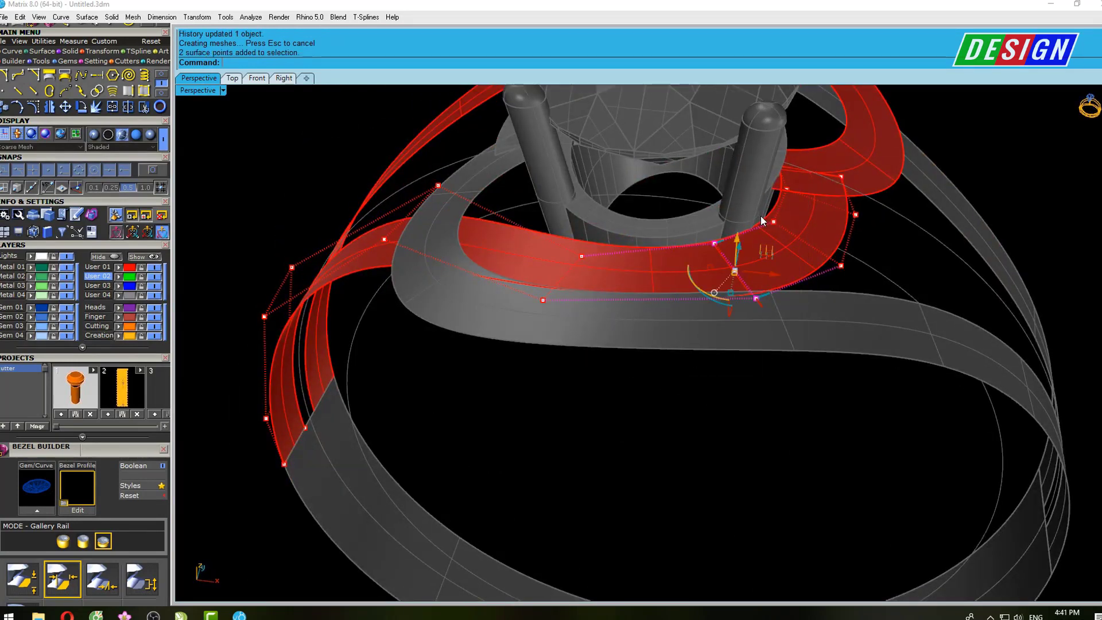
pyautogui.moveTo(760, 215); pyautogui.dragTo(568, 169, button='right')
pyautogui.moveTo(562, 157); pyautogui.dragTo(562, 172)
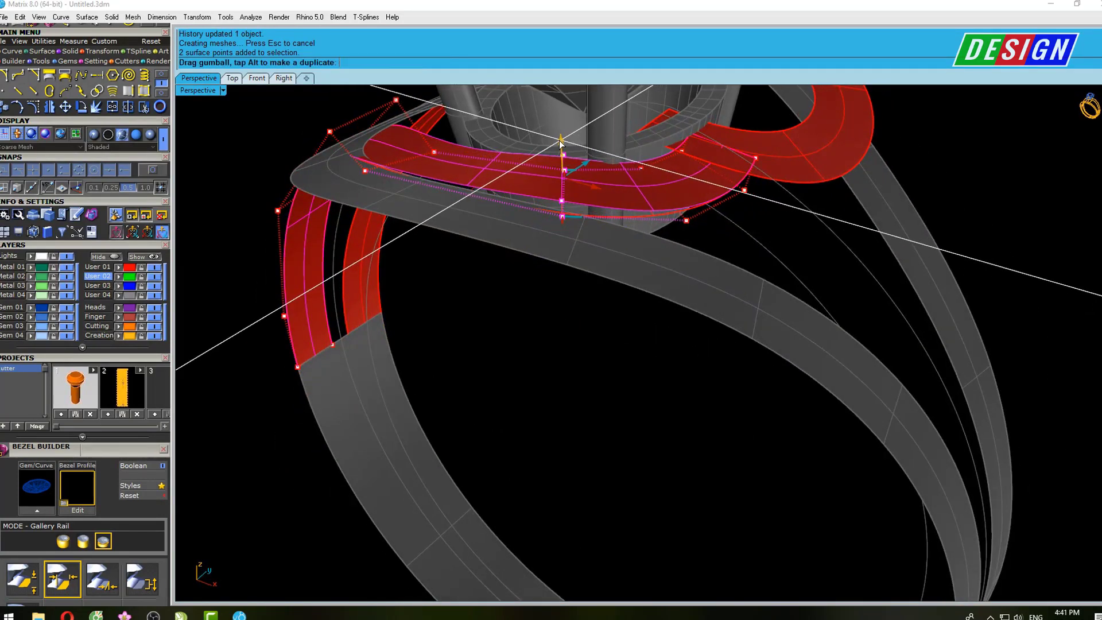
pyautogui.moveTo(563, 172); pyautogui.dragTo(593, 186, button='right')
pyautogui.moveTo(504, 334)
pyautogui.mouseDown()
pyautogui.moveTo(535, 189)
pyautogui.moveTo(563, 221)
pyautogui.mouseUp()
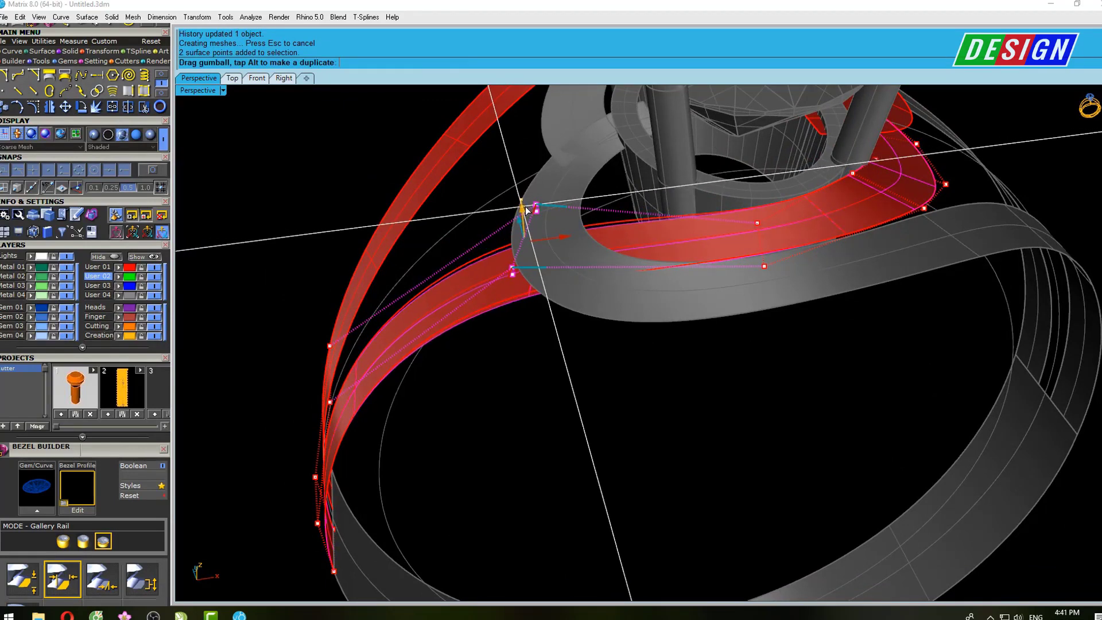
pyautogui.moveTo(563, 221)
pyautogui.mouseDown(button='right')
pyautogui.moveTo(839, 243)
pyautogui.moveTo(569, 173)
pyautogui.moveTo(677, 267)
pyautogui.moveTo(650, 278)
pyautogui.mouseUp(button='right')
pyautogui.write('ss')
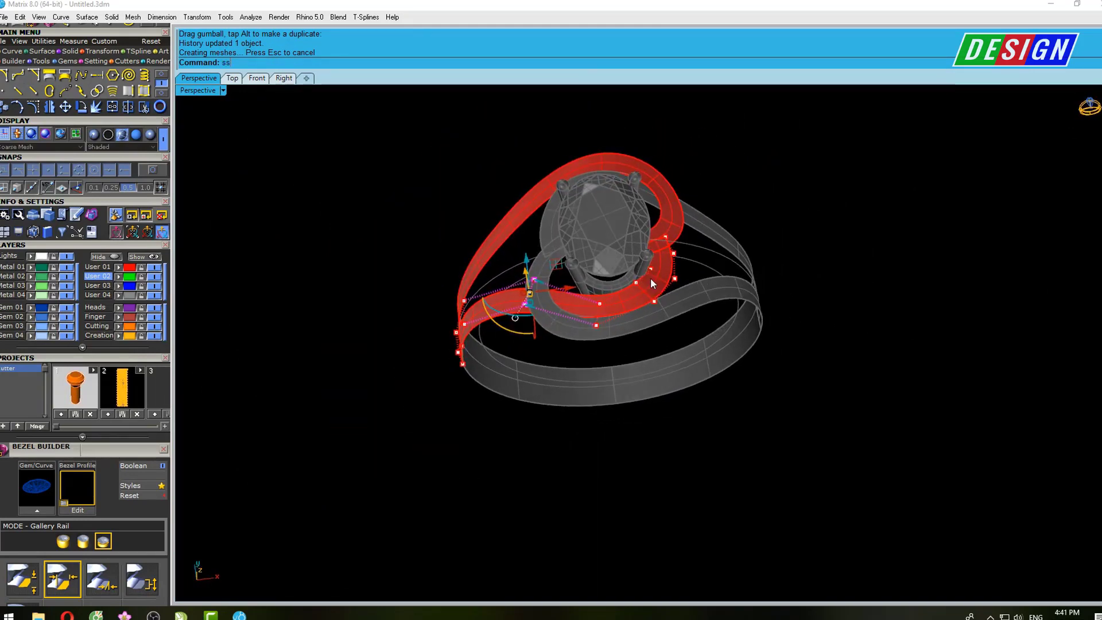
pyautogui.press('Return')
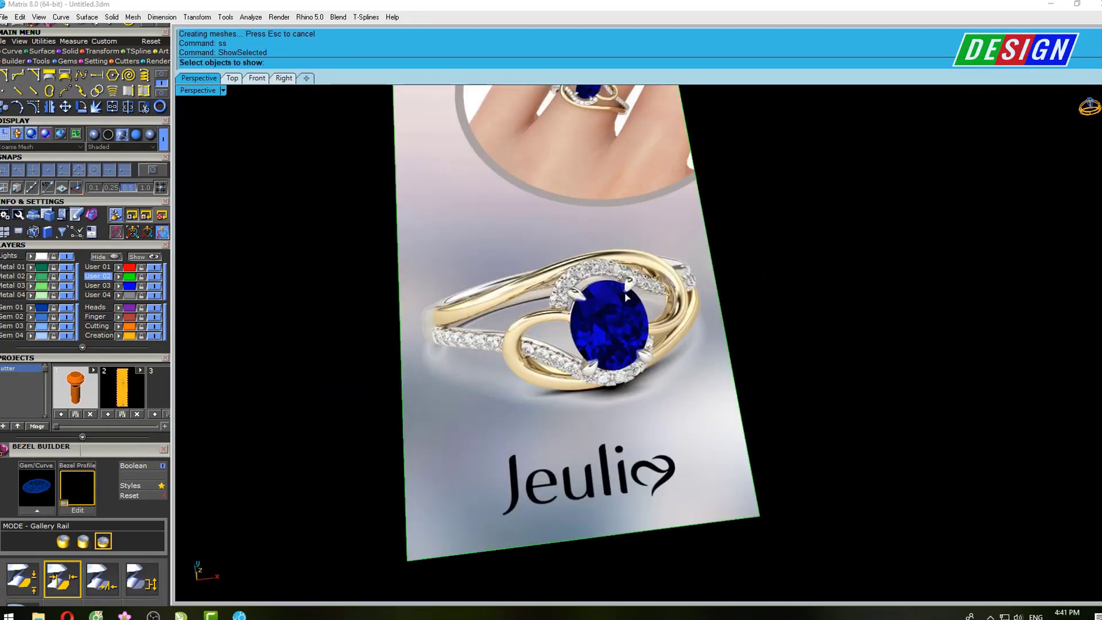
# Lower two control points where the bands cross so the band dips under the bezel
pyautogui.press('Return')
pyautogui.moveTo(749, 284); pyautogui.dragTo(700, 235, button='right')
pyautogui.scroll(5, 656, 223)
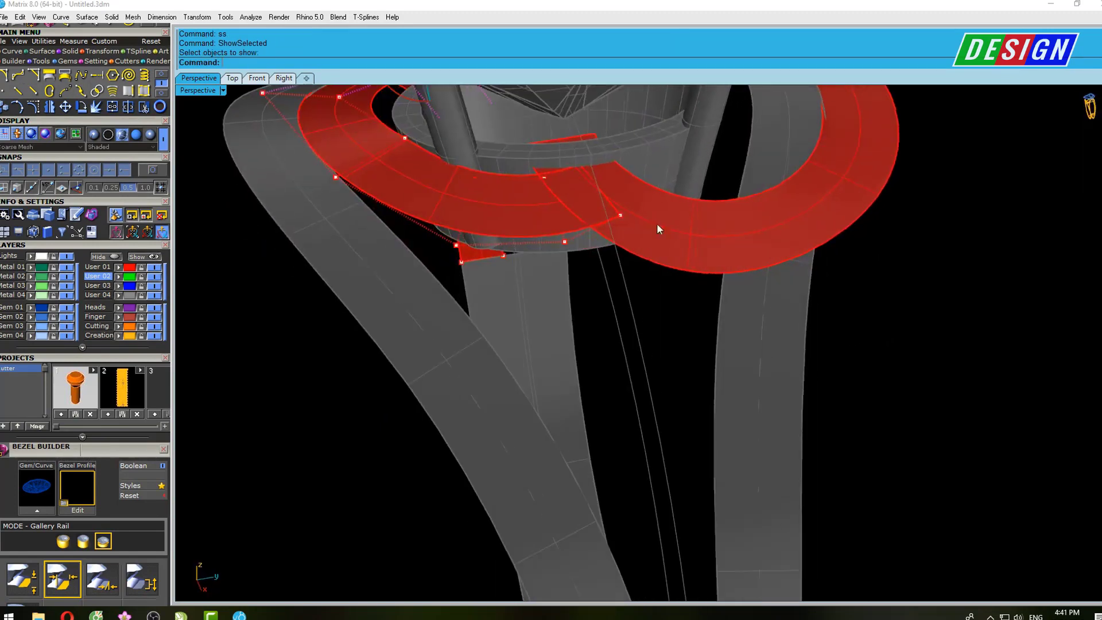
pyautogui.scroll(3, 657, 228)
pyautogui.scroll(2, 603, 236)
pyautogui.click(654, 191)
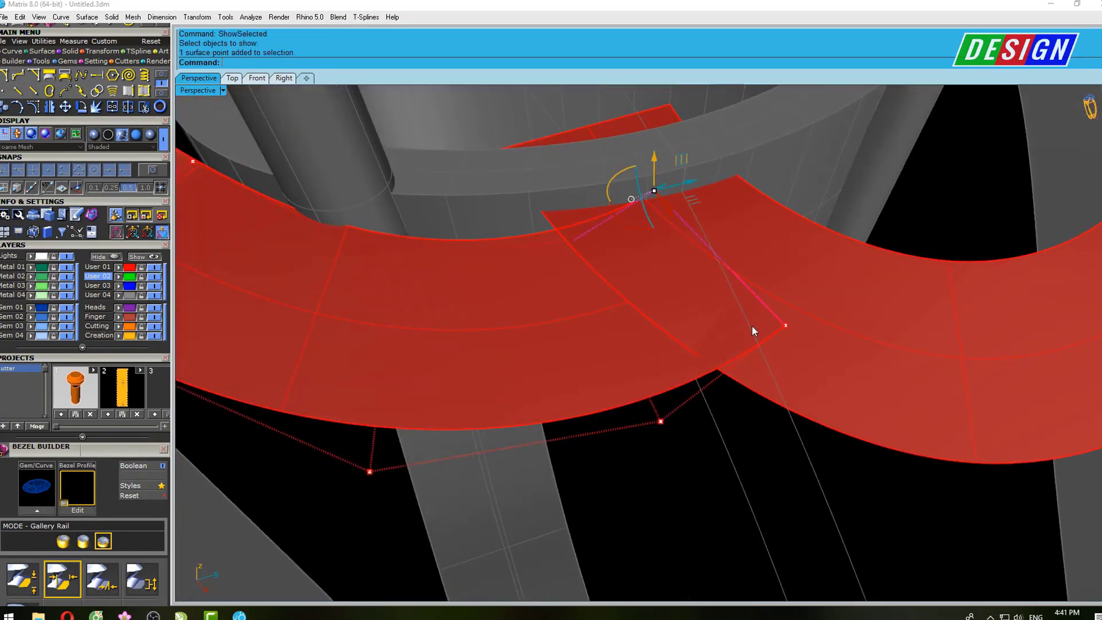
pyautogui.keyDown('shift'); pyautogui.click(784, 328); pyautogui.keyUp('shift')
pyautogui.moveTo(784, 328)
pyautogui.mouseDown(button='right')
pyautogui.moveTo(766, 127)
pyautogui.moveTo(741, 201)
pyautogui.mouseUp(button='right')
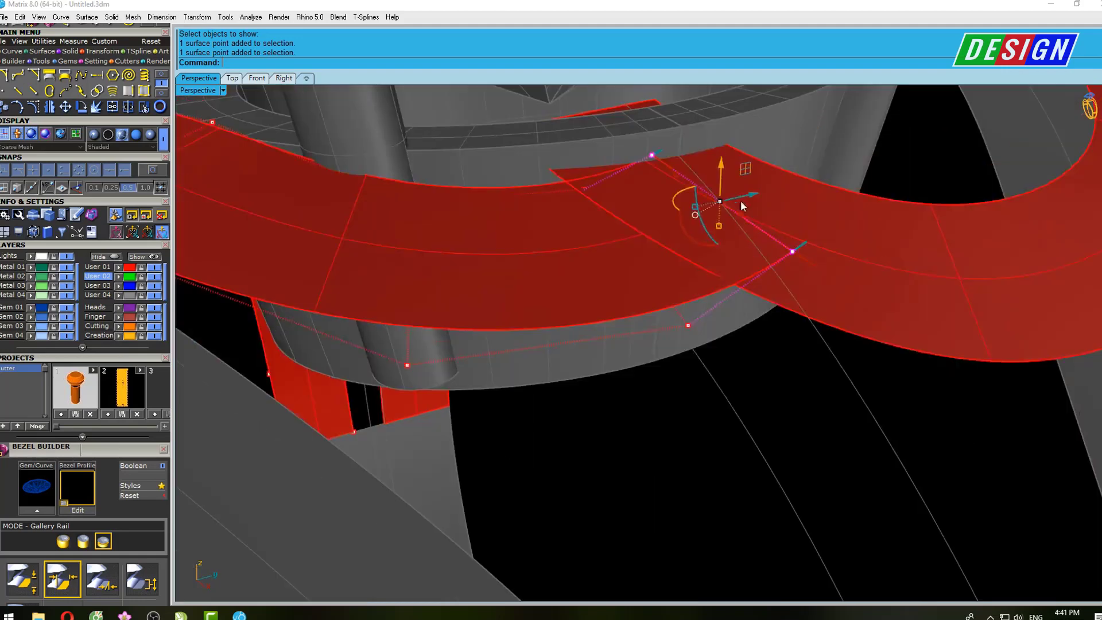
pyautogui.moveTo(723, 163); pyautogui.dragTo(724, 188)
# Check the band's shape in maximized Front and Right viewports
pyautogui.scroll(-5, 725, 187)
pyautogui.moveTo(724, 187); pyautogui.dragTo(743, 219, button='right')
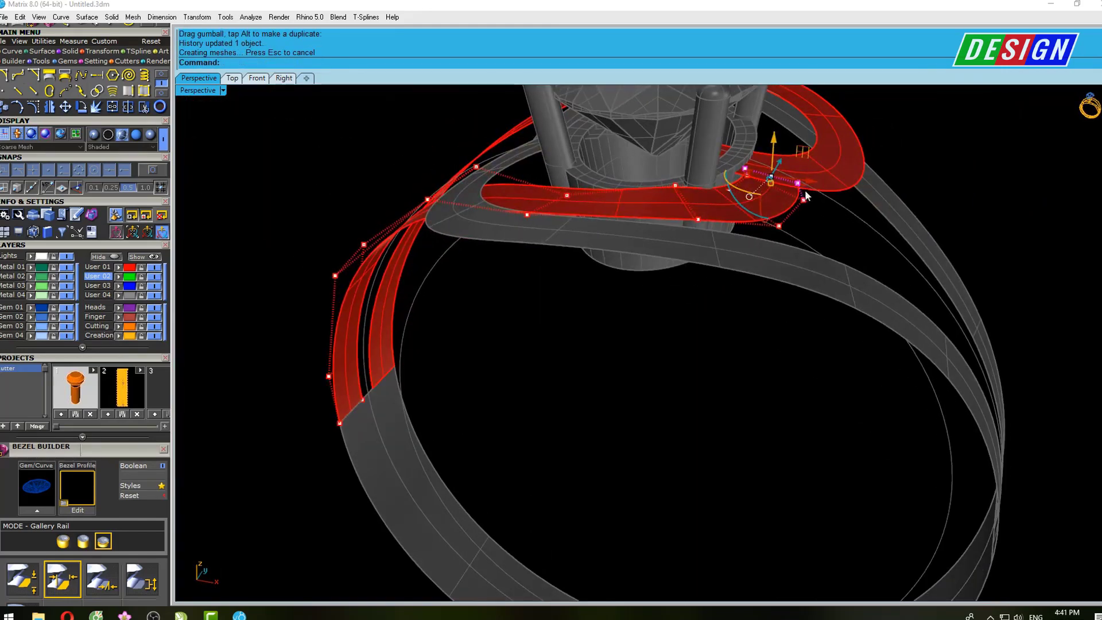
pyautogui.hotkey('ctrl', 'F2')
pyautogui.scroll(5, 660, 208)
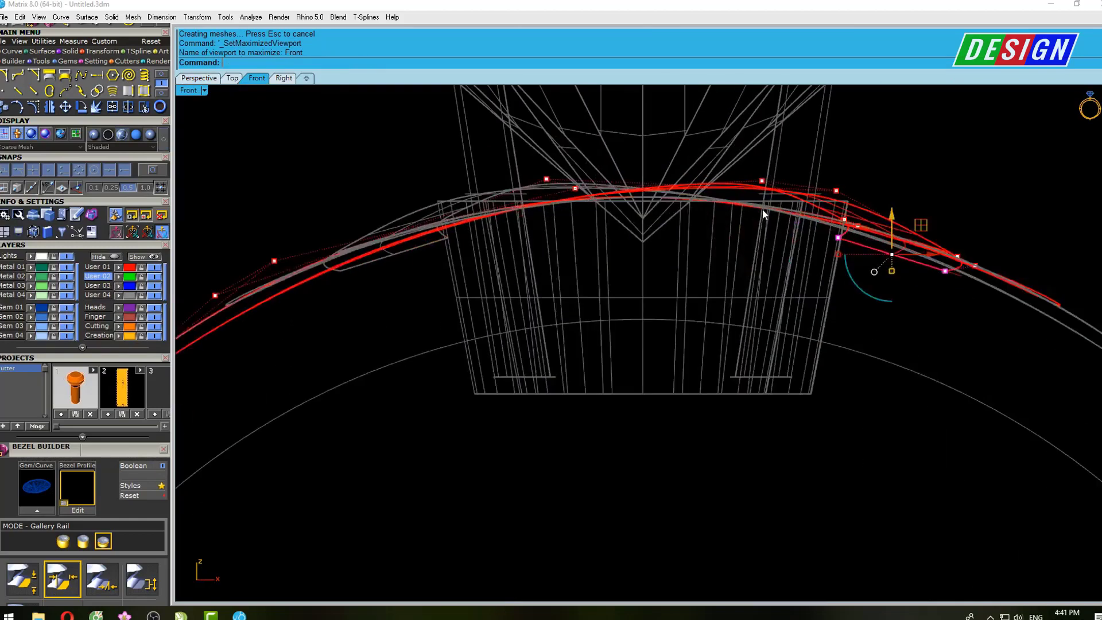
pyautogui.moveTo(719, 197); pyautogui.dragTo(654, 189, button='right')
pyautogui.moveTo(812, 206); pyautogui.dragTo(760, 198, button='right')
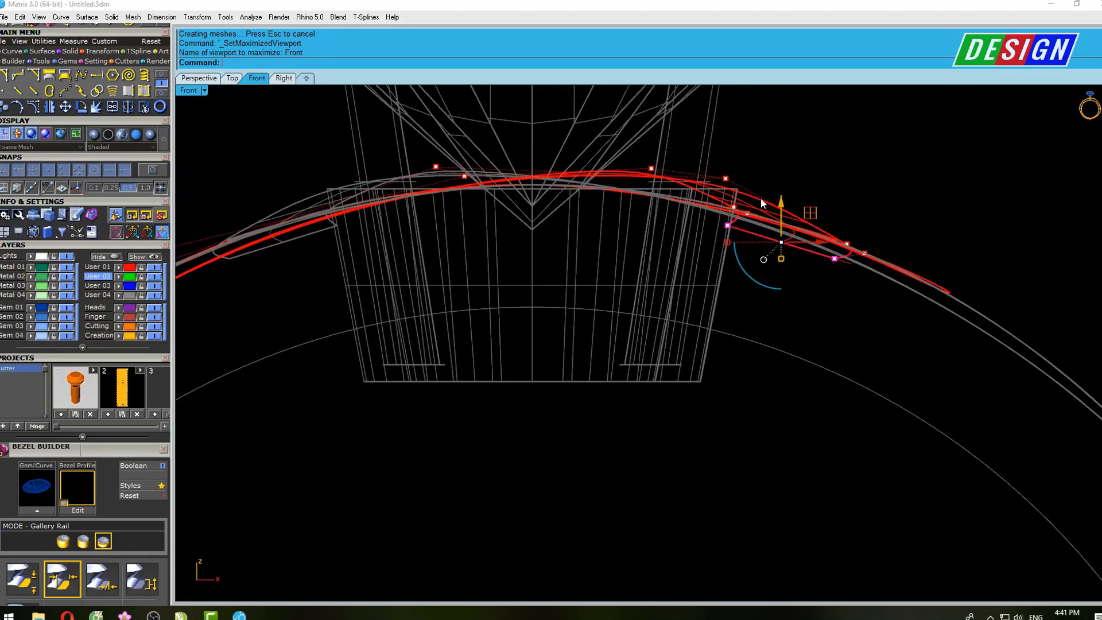
pyautogui.hotkey('ctrl', 'F3')
pyautogui.scroll(2, 497, 214)
pyautogui.scroll(1, 543, 215)
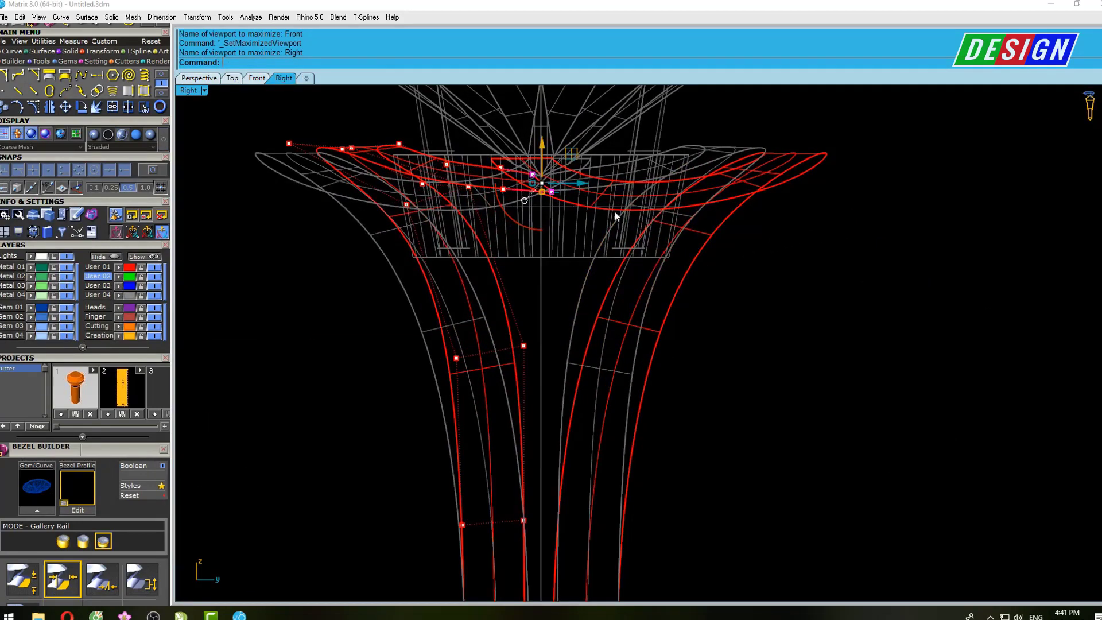
pyautogui.hotkey('ctrl', 'F4')
# Select two more band control points and drag them to reshape the band
pyautogui.moveTo(660, 226)
pyautogui.mouseDown(button='right')
pyautogui.moveTo(697, 240)
pyautogui.moveTo(643, 258)
pyautogui.moveTo(701, 328)
pyautogui.mouseUp(button='right')
pyautogui.scroll(3, 593, 273)
pyautogui.moveTo(663, 268); pyautogui.dragTo(690, 199)
pyautogui.scroll(2, 683, 190)
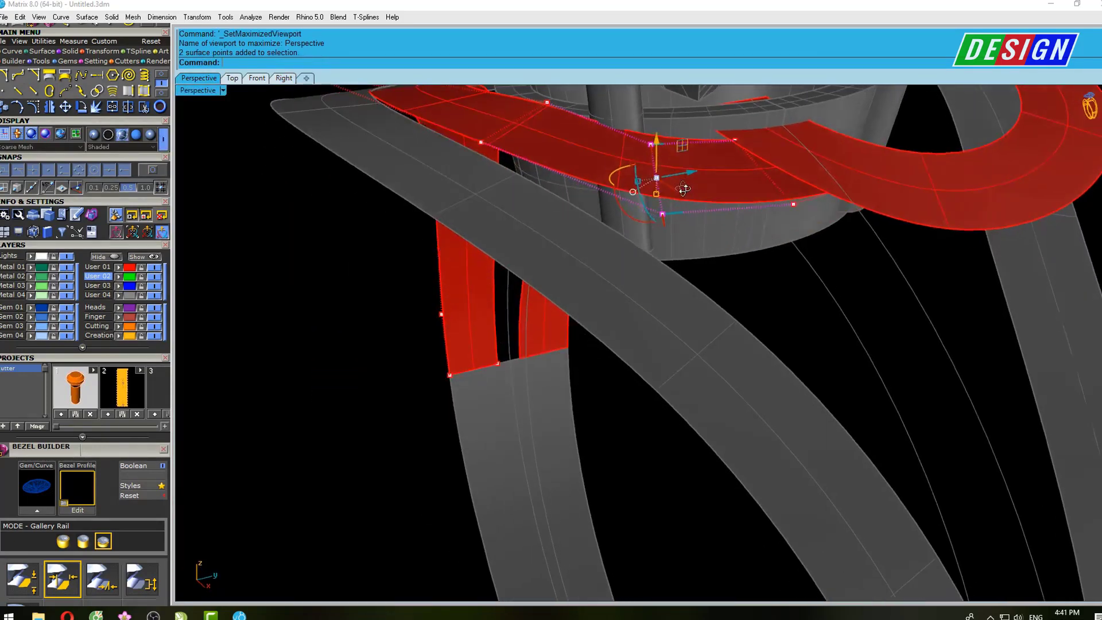
pyautogui.moveTo(683, 190)
pyautogui.mouseDown(button='right')
pyautogui.moveTo(697, 234)
pyautogui.moveTo(690, 195)
pyautogui.mouseUp(button='right')
pyautogui.moveTo(662, 170); pyautogui.dragTo(657, 160)
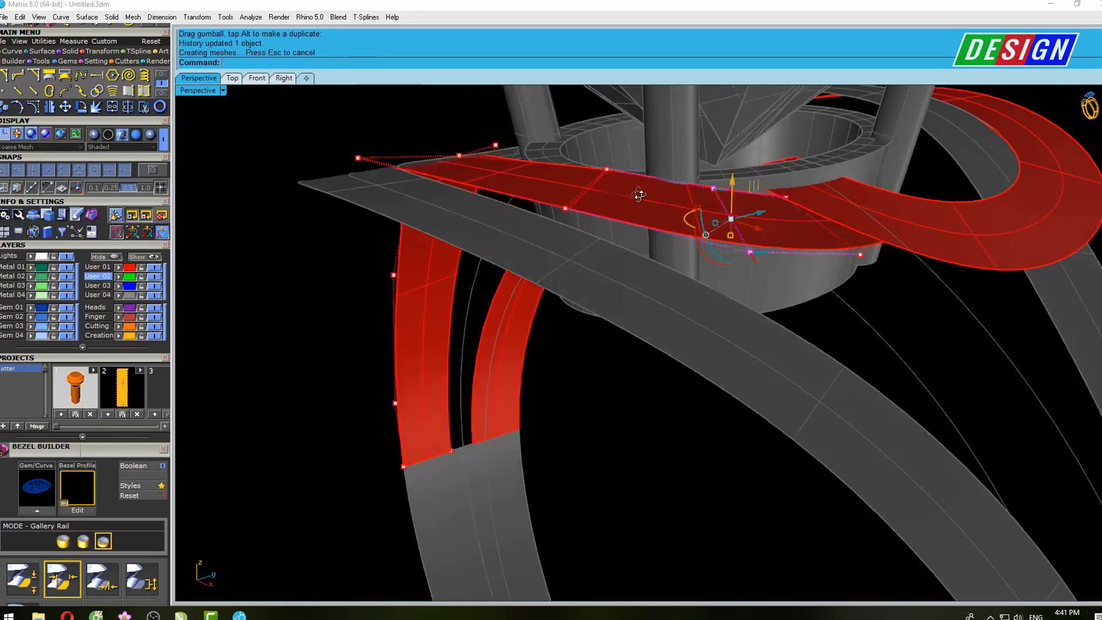
pyautogui.moveTo(658, 172)
pyautogui.mouseDown(button='right')
pyautogui.moveTo(652, 343)
pyautogui.moveTo(679, 295)
pyautogui.moveTo(579, 325)
pyautogui.moveTo(574, 380)
pyautogui.mouseUp(button='right')
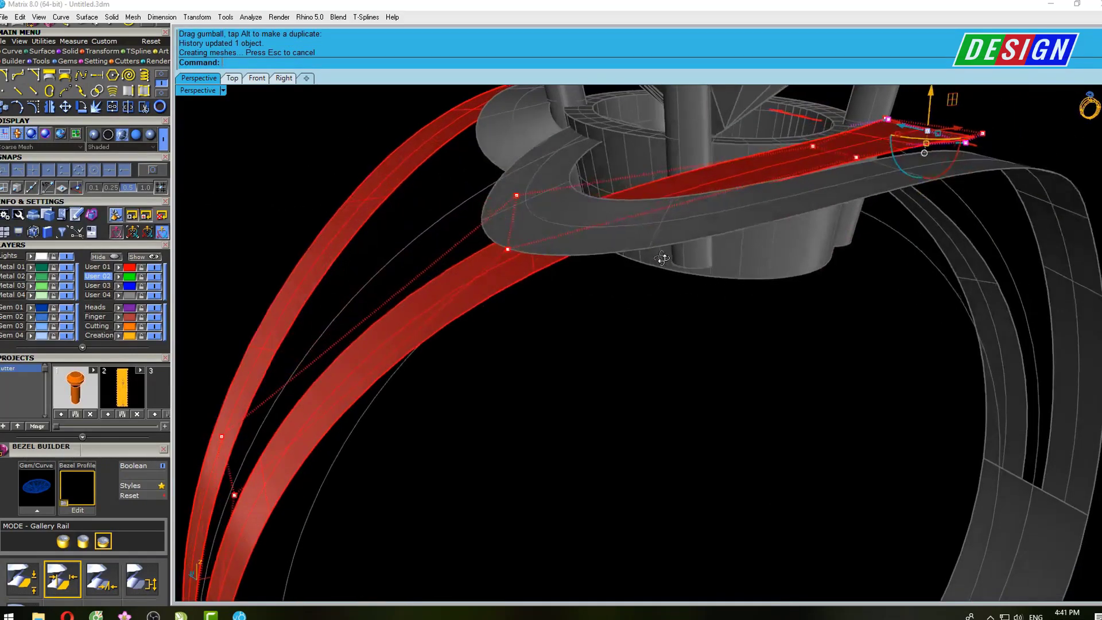
pyautogui.moveTo(573, 380)
pyautogui.mouseDown()
pyautogui.moveTo(470, 189)
pyautogui.moveTo(554, 209)
pyautogui.mouseUp()
# Select the band's two leftmost control points in the maximized Front view
pyautogui.hotkey('ctrl', 'F2')
pyautogui.scroll(-5, 653, 222)
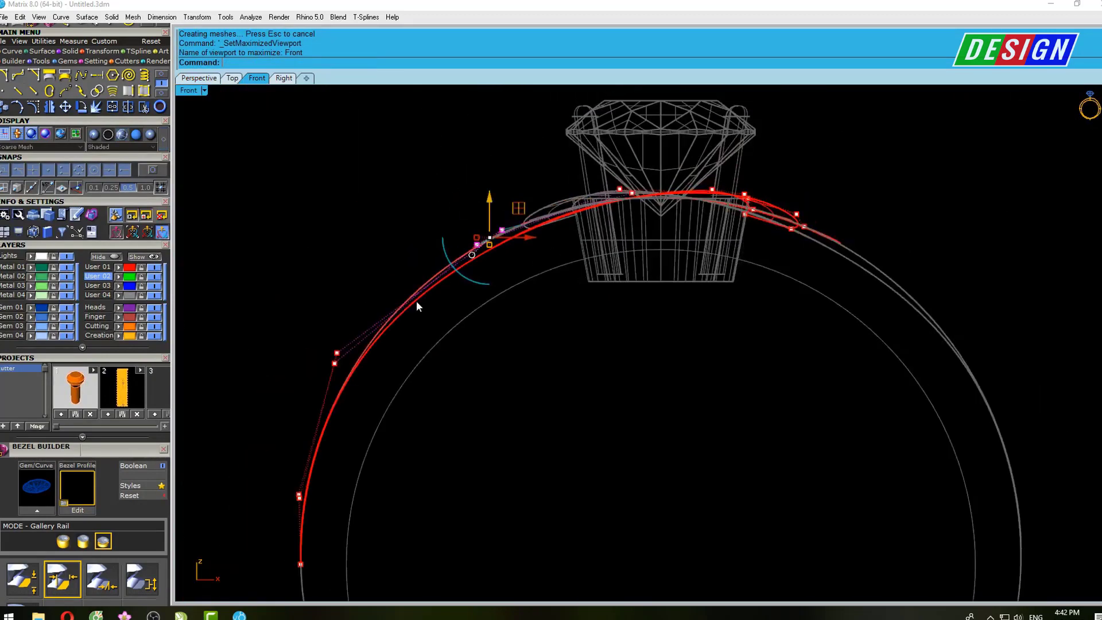
pyautogui.scroll(2, 415, 301)
pyautogui.scroll(1, 419, 300)
pyautogui.scroll(1, 686, 219)
pyautogui.scroll(1, 742, 147)
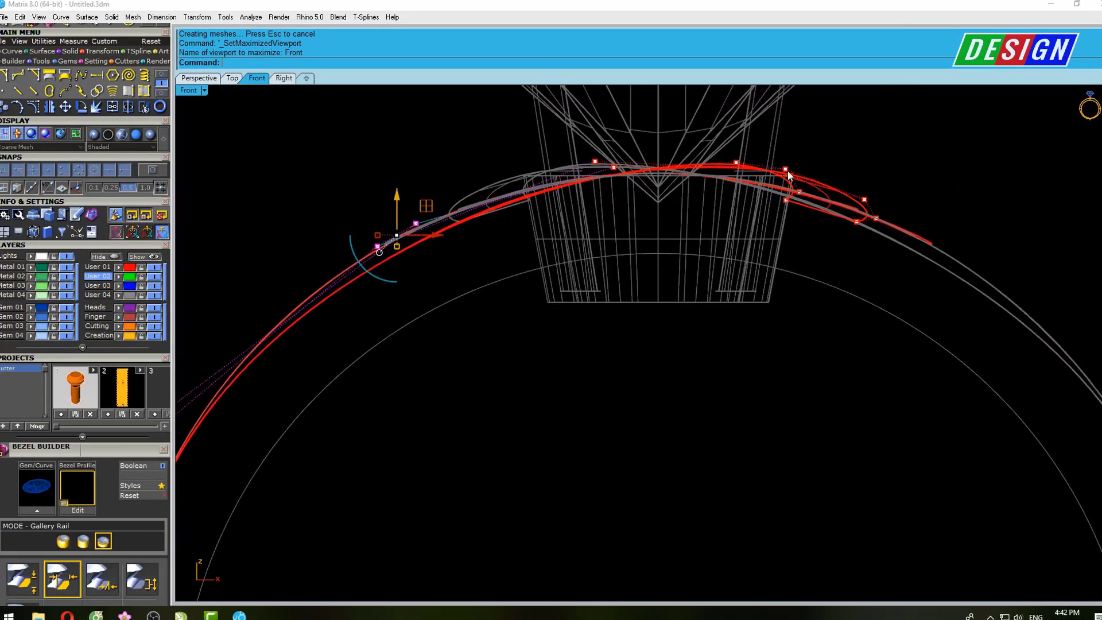
pyautogui.scroll(2, 801, 167)
pyautogui.moveTo(913, 230)
pyautogui.mouseDown(button='right')
pyautogui.moveTo(855, 232)
pyautogui.moveTo(922, 233)
pyautogui.mouseUp(button='right')
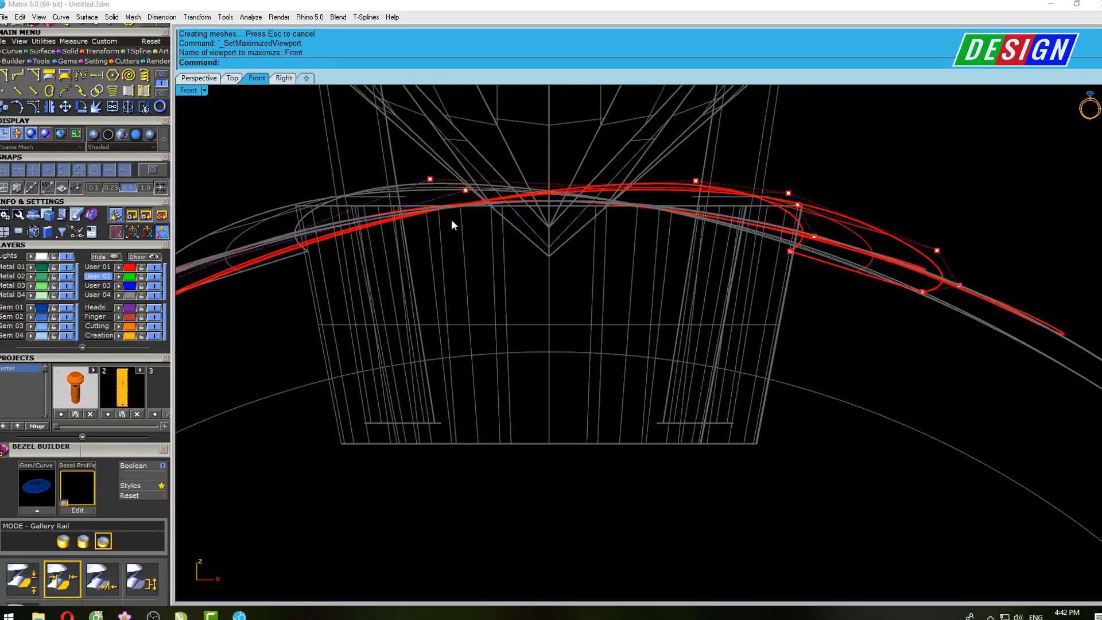
pyautogui.moveTo(423, 154); pyautogui.dragTo(472, 198)
# Lift the selected points upward against the bezel in Perspective
pyautogui.hotkey('ctrl', 'F4')
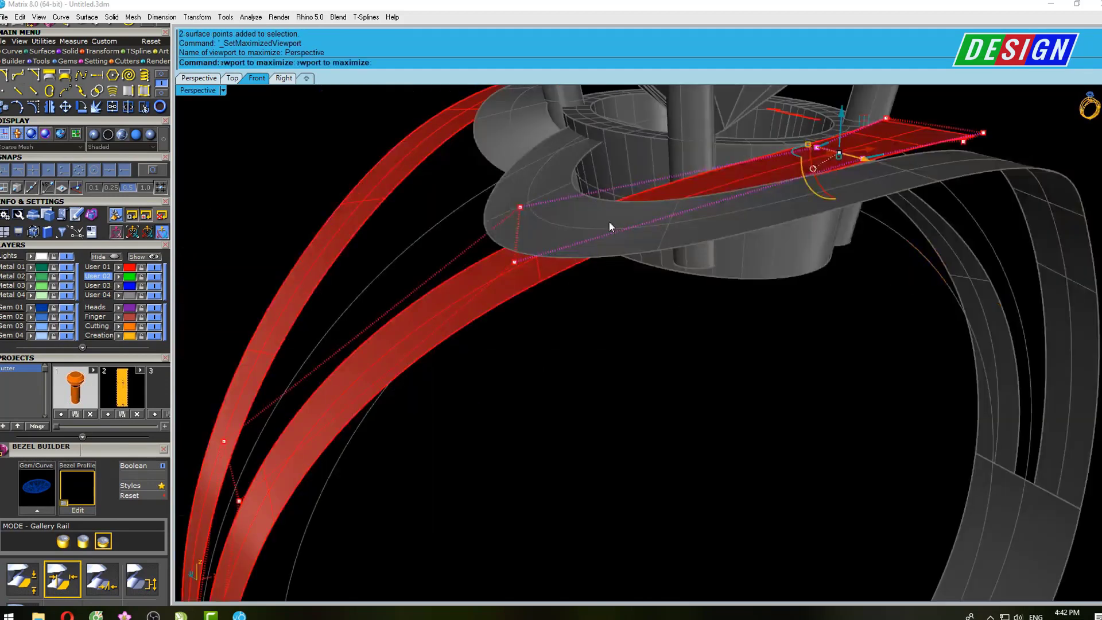
pyautogui.moveTo(608, 222); pyautogui.dragTo(553, 193, button='right')
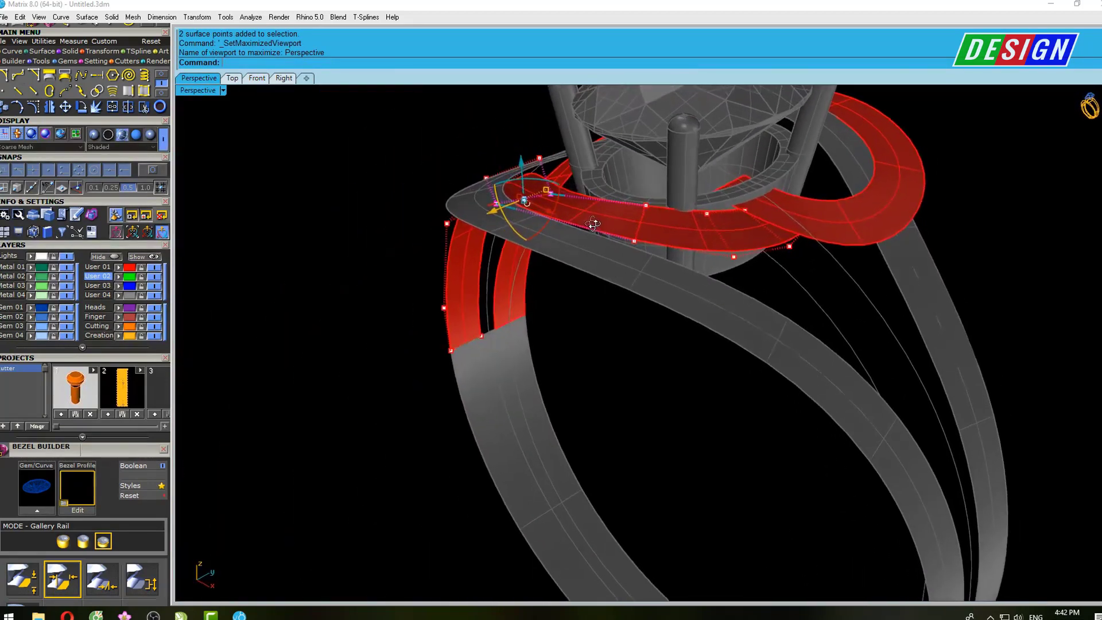
pyautogui.moveTo(527, 171); pyautogui.dragTo(528, 169)
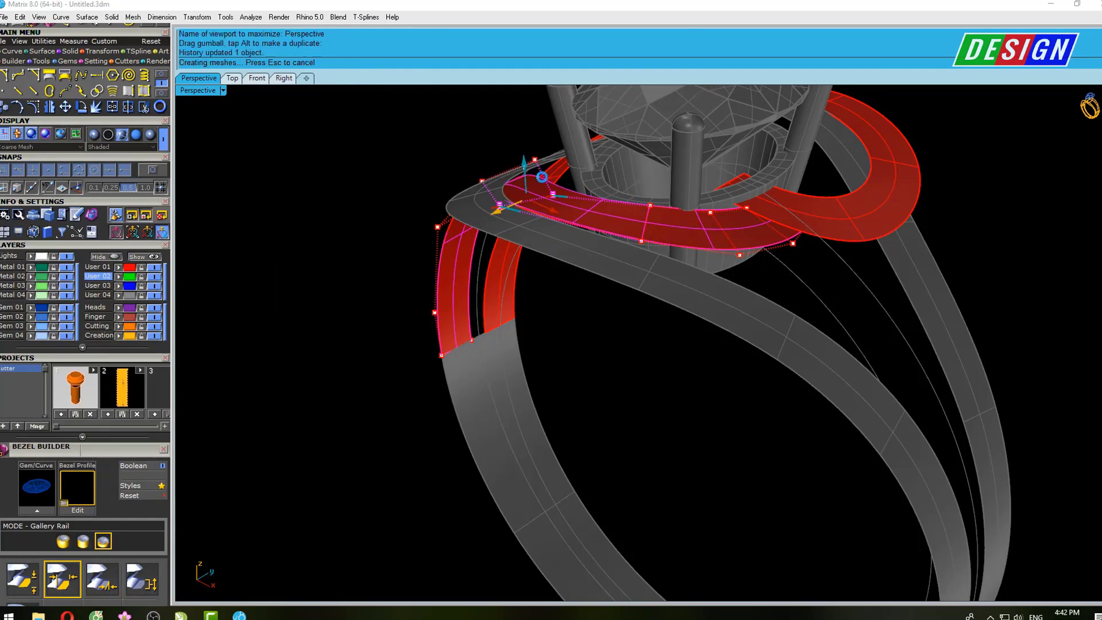
pyautogui.moveTo(528, 172); pyautogui.dragTo(731, 252, button='right')
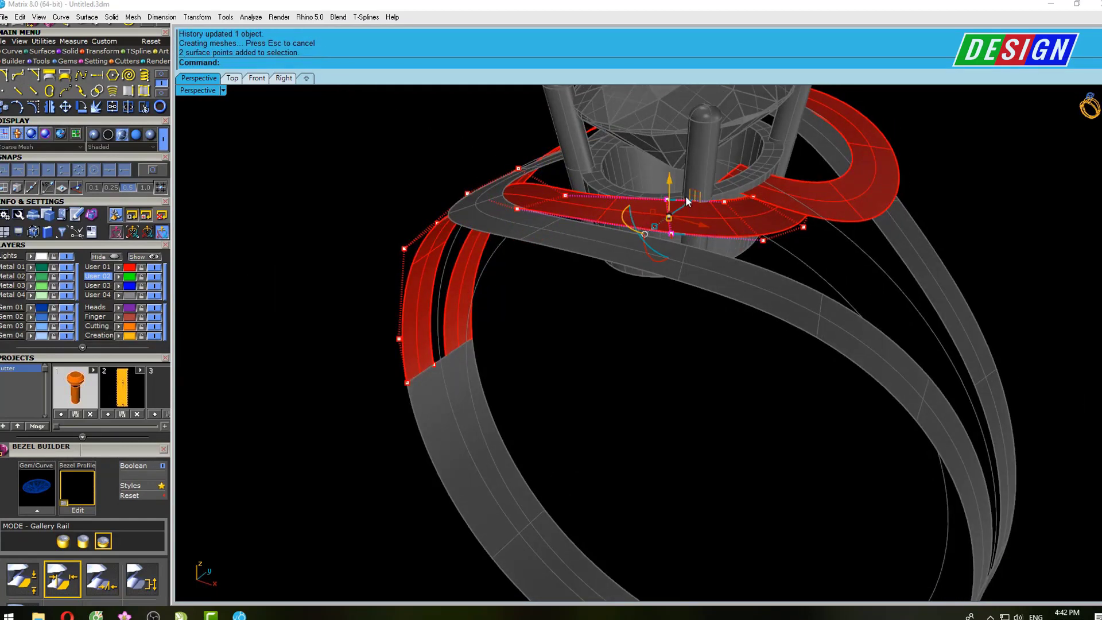
# Raise and fine-tune a control point's height in the Front view
pyautogui.hotkey('ctrl', 'F2')
pyautogui.scroll(3, 694, 185)
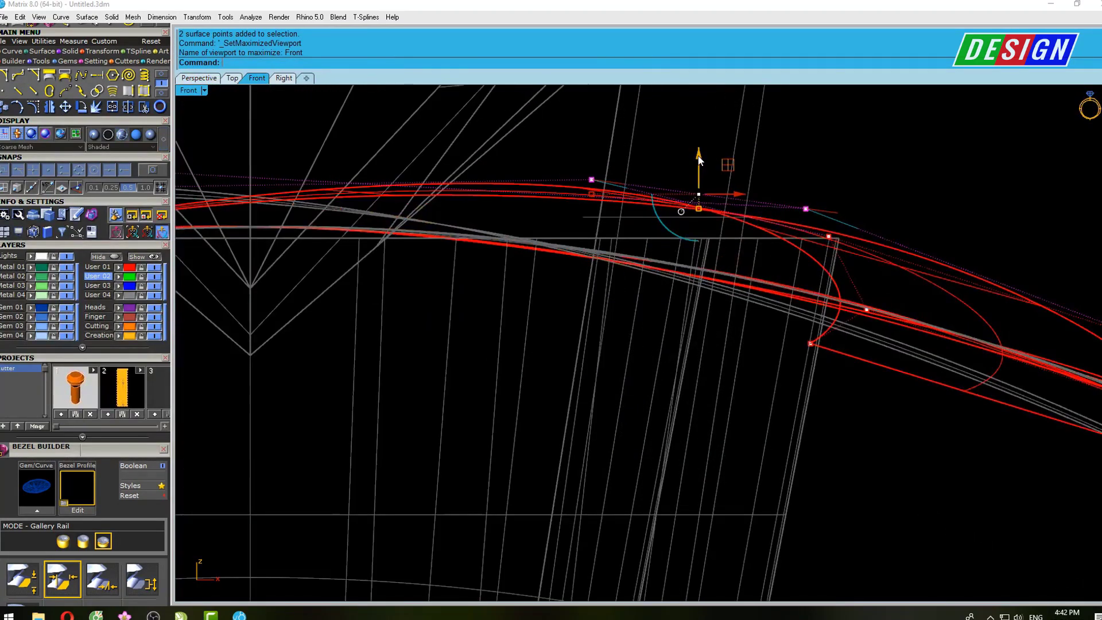
pyautogui.moveTo(699, 161); pyautogui.dragTo(700, 101)
pyautogui.scroll(-2, 676, 157)
pyautogui.moveTo(677, 156)
pyautogui.mouseDown(button='right')
pyautogui.moveTo(715, 158)
pyautogui.moveTo(677, 164)
pyautogui.mouseUp(button='right')
pyautogui.hotkey('ctrl', 'F4')
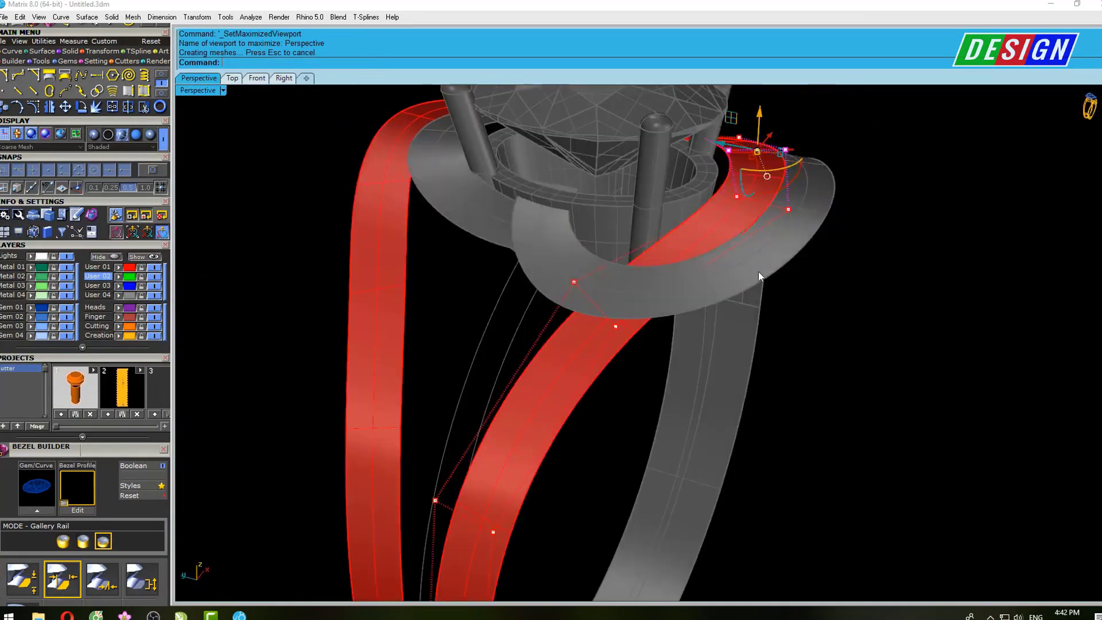
pyautogui.moveTo(759, 277)
pyautogui.mouseDown(button='right')
pyautogui.moveTo(808, 226)
pyautogui.moveTo(886, 241)
pyautogui.moveTo(733, 247)
pyautogui.moveTo(819, 270)
pyautogui.moveTo(681, 358)
pyautogui.moveTo(666, 334)
pyautogui.mouseUp(button='right')
# Show the other red band's control points and shift a selected pair
pyautogui.click(710, 346)
pyautogui.press('F10')
pyautogui.moveTo(551, 314); pyautogui.dragTo(620, 398)
pyautogui.moveTo(620, 398)
pyautogui.mouseDown(button='right')
pyautogui.moveTo(637, 304)
pyautogui.moveTo(457, 302)
pyautogui.moveTo(525, 251)
pyautogui.moveTo(518, 200)
pyautogui.moveTo(528, 190)
pyautogui.moveTo(574, 218)
pyautogui.moveTo(711, 230)
pyautogui.moveTo(728, 337)
pyautogui.moveTo(713, 282)
pyautogui.moveTo(750, 278)
pyautogui.moveTo(755, 300)
pyautogui.moveTo(630, 277)
pyautogui.moveTo(499, 327)
pyautogui.mouseUp(button='right')
pyautogui.scroll(3, 519, 175)
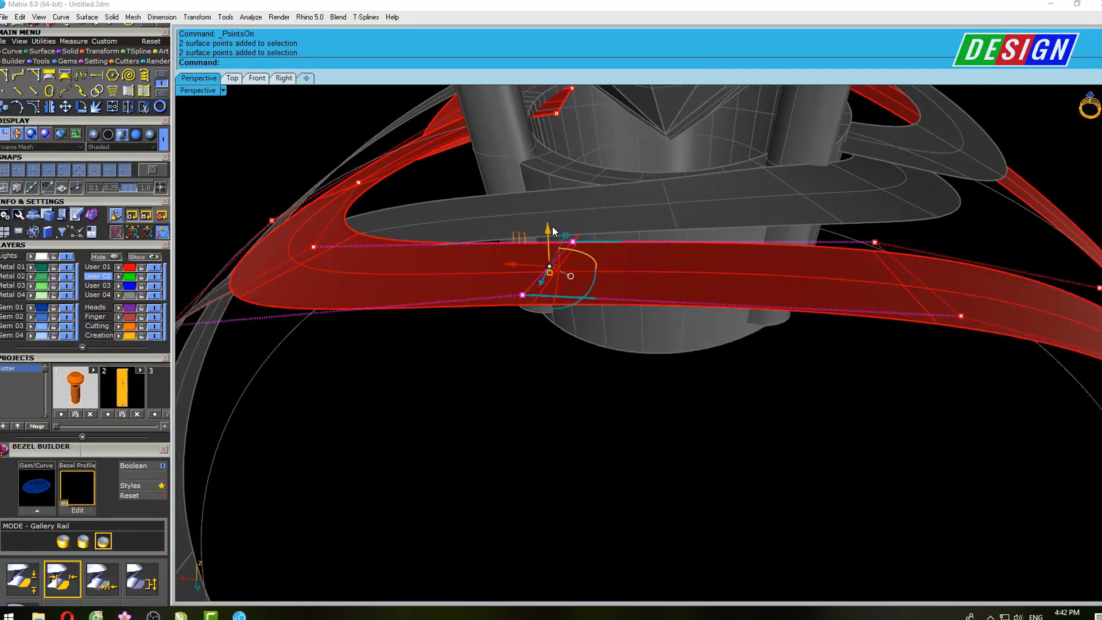
pyautogui.moveTo(550, 226)
pyautogui.mouseDown()
pyautogui.moveTo(543, 194)
pyautogui.moveTo(547, 209)
pyautogui.mouseUp()
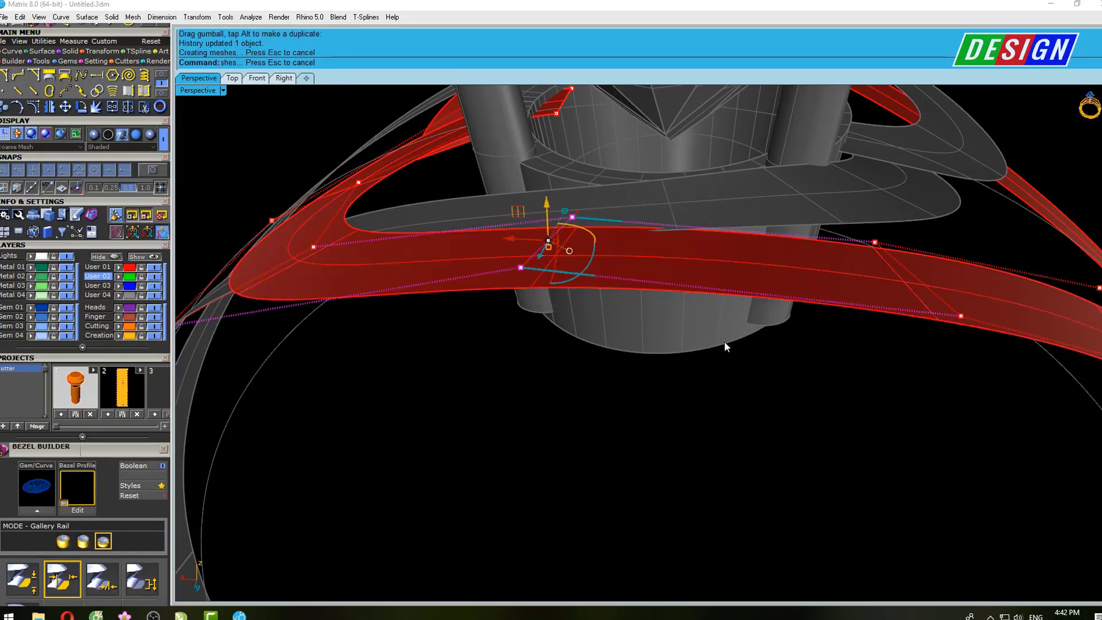
# Select two more band points and lift them in the Front view
pyautogui.moveTo(931, 266); pyautogui.dragTo(917, 228)
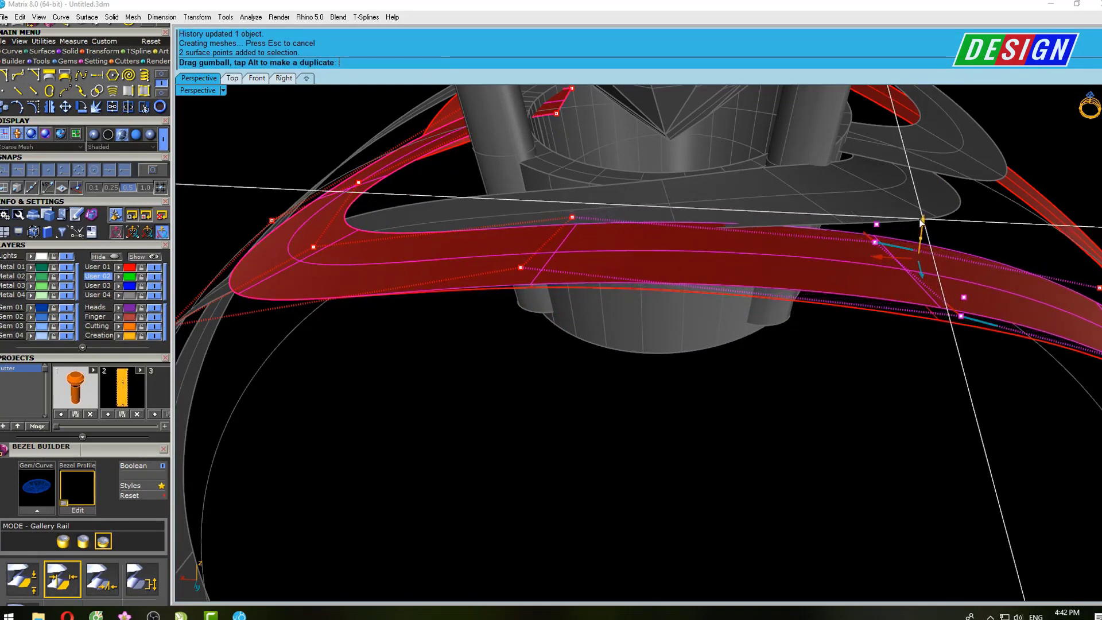
pyautogui.hotkey('ctrl', 'F2')
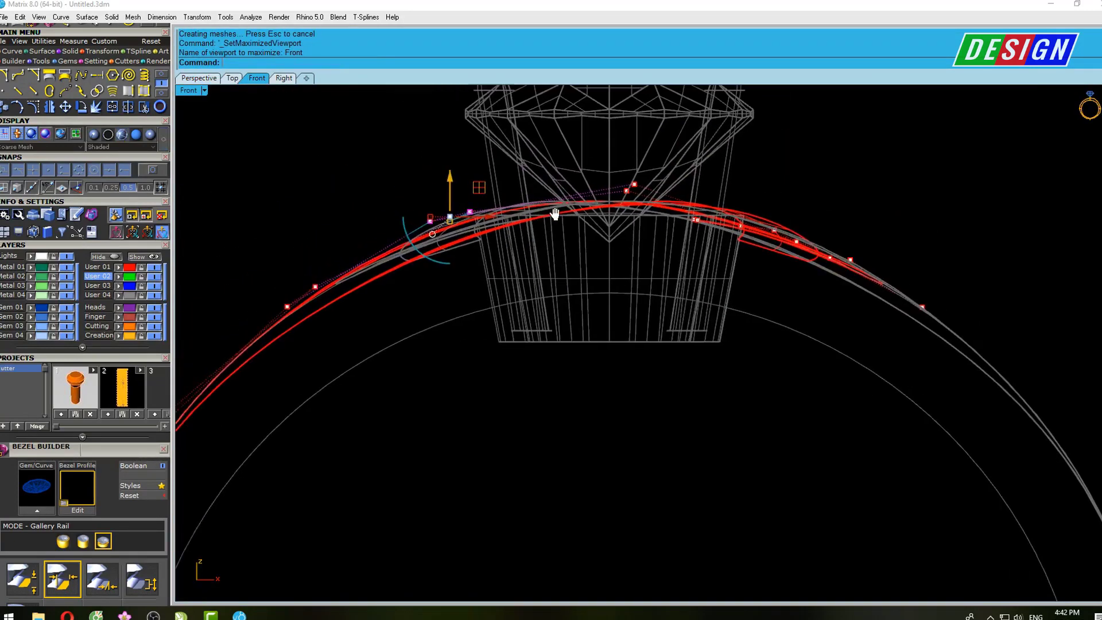
pyautogui.moveTo(467, 187); pyautogui.dragTo(468, 166)
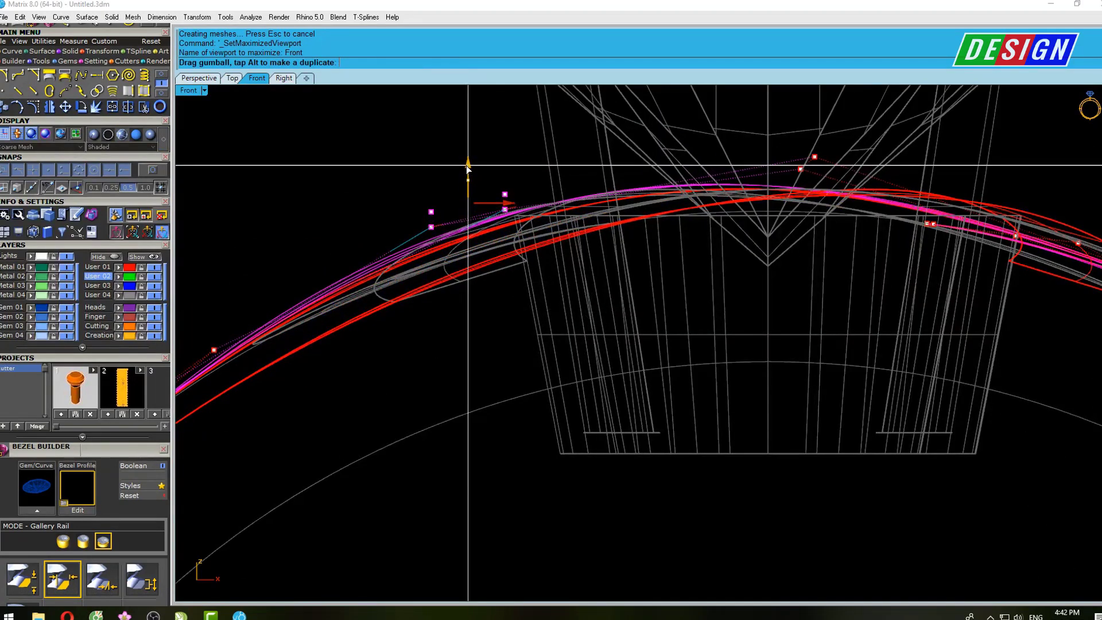
pyautogui.scroll(-3, 521, 179)
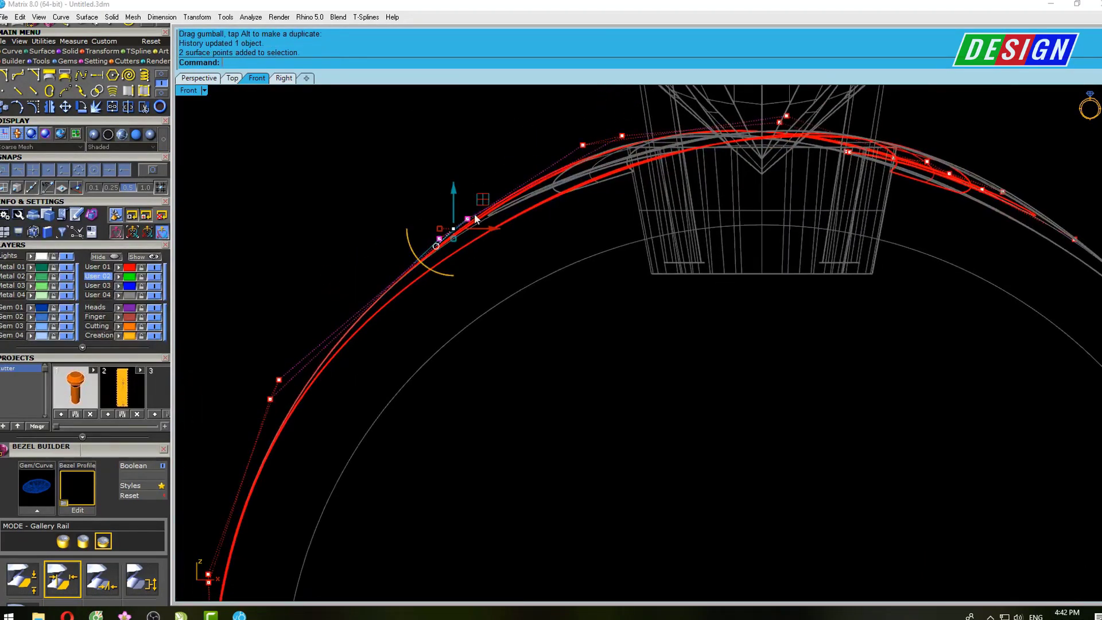
pyautogui.moveTo(454, 186); pyautogui.dragTo(452, 165)
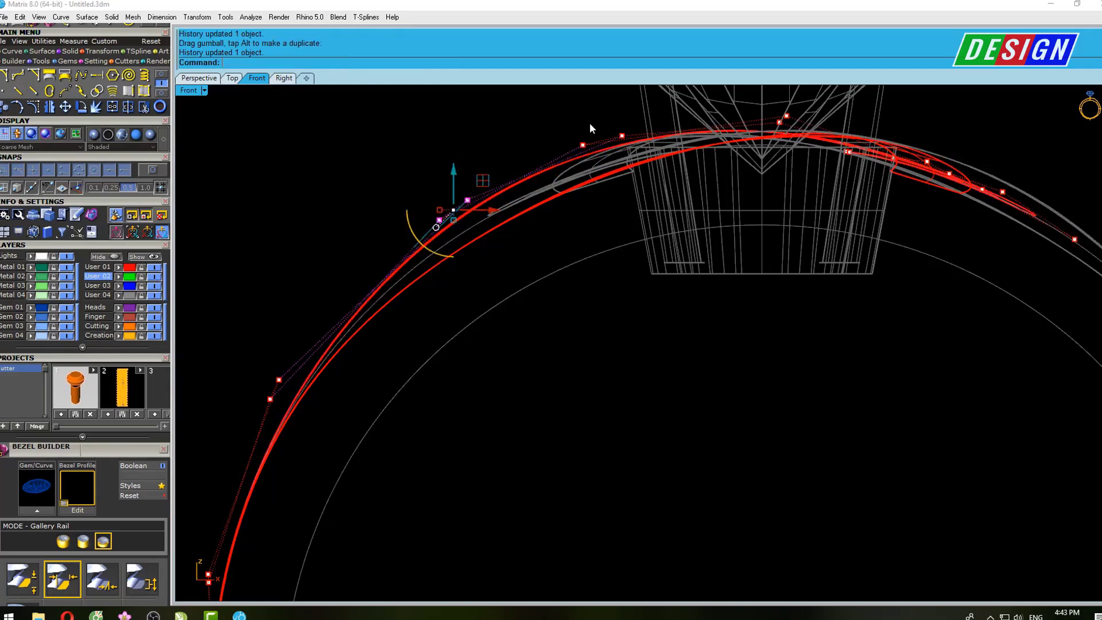
pyautogui.moveTo(634, 154); pyautogui.dragTo(616, 215, button='right')
pyautogui.moveTo(585, 174); pyautogui.dragTo(584, 157)
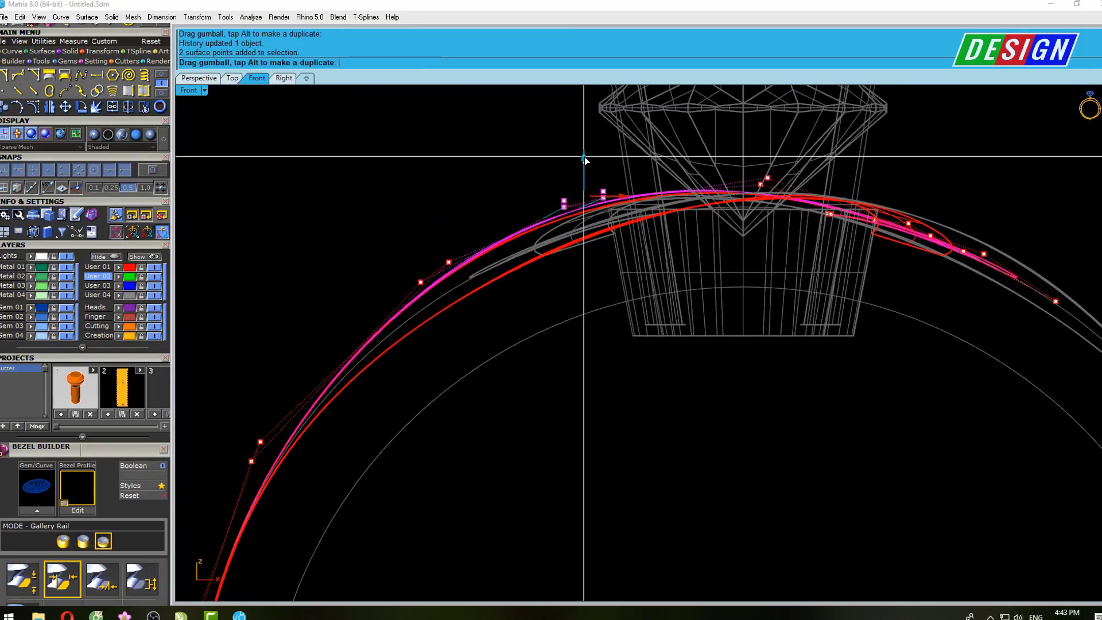
pyautogui.scroll(-2, 749, 215)
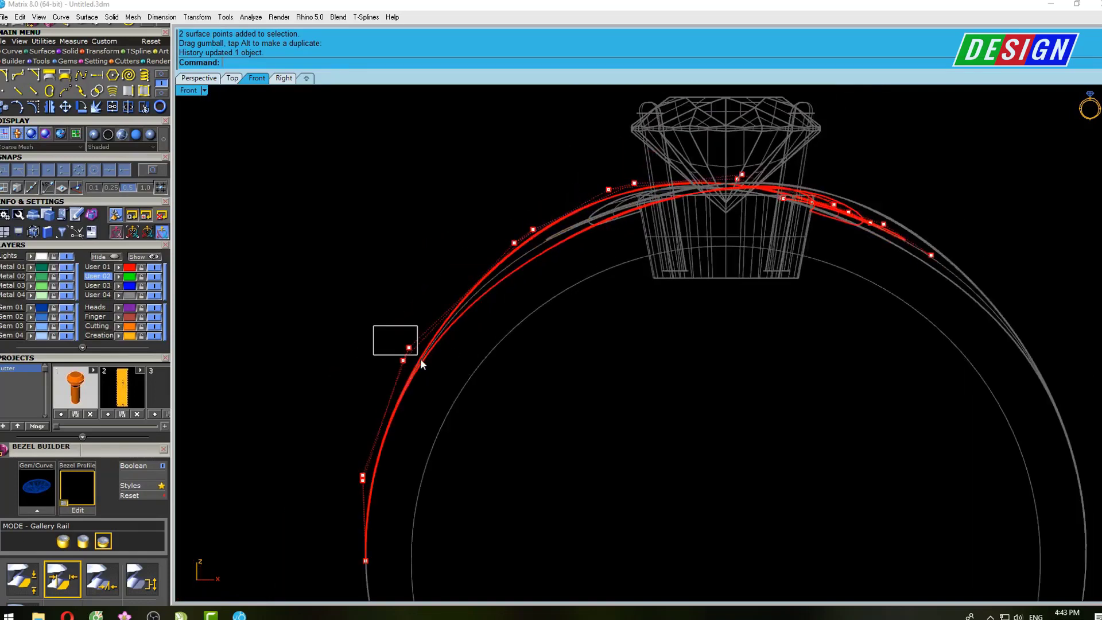
# Raise two lower band points, then check the band in Perspective
pyautogui.moveTo(373, 326); pyautogui.dragTo(420, 358)
pyautogui.scroll(3, 413, 344)
pyautogui.moveTo(400, 308); pyautogui.dragTo(399, 286)
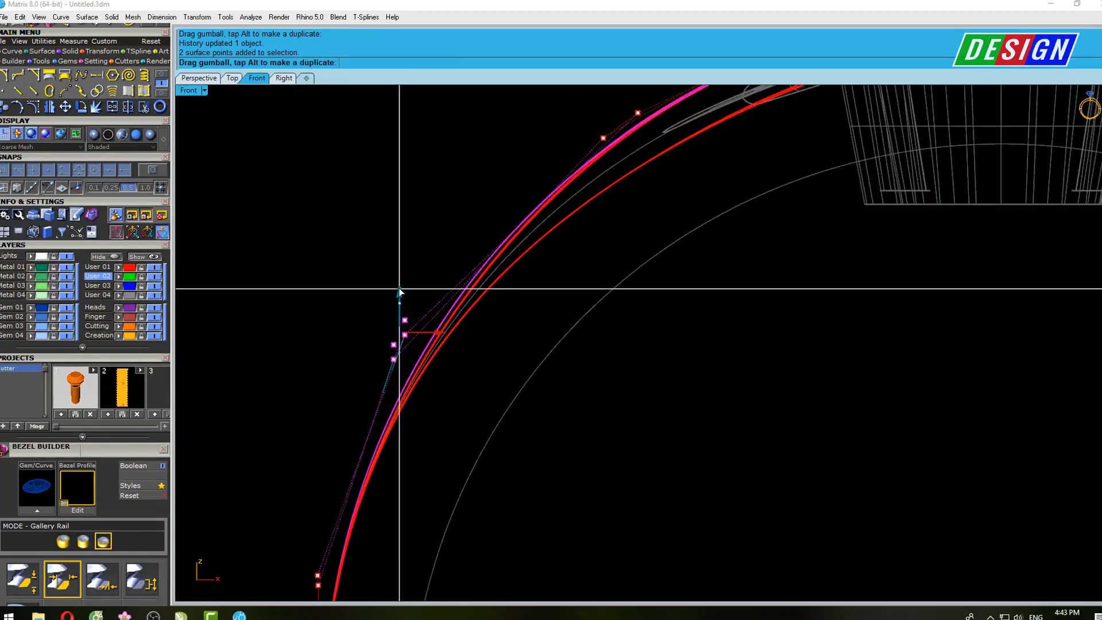
pyautogui.scroll(-3, 398, 285)
pyautogui.scroll(3, 462, 189)
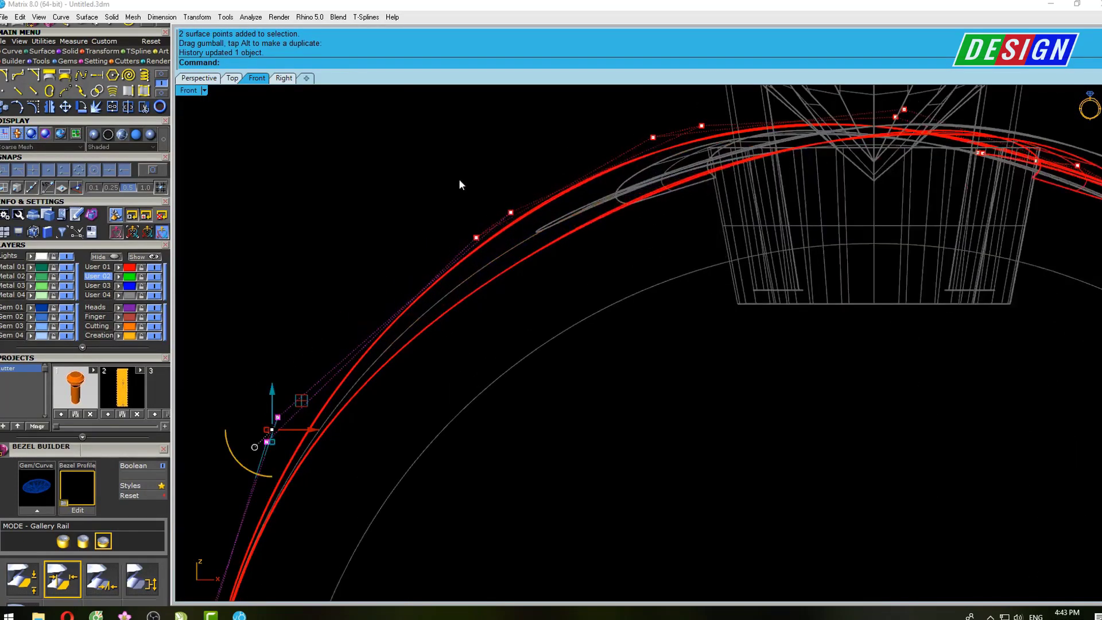
pyautogui.moveTo(494, 178); pyautogui.dragTo(498, 176)
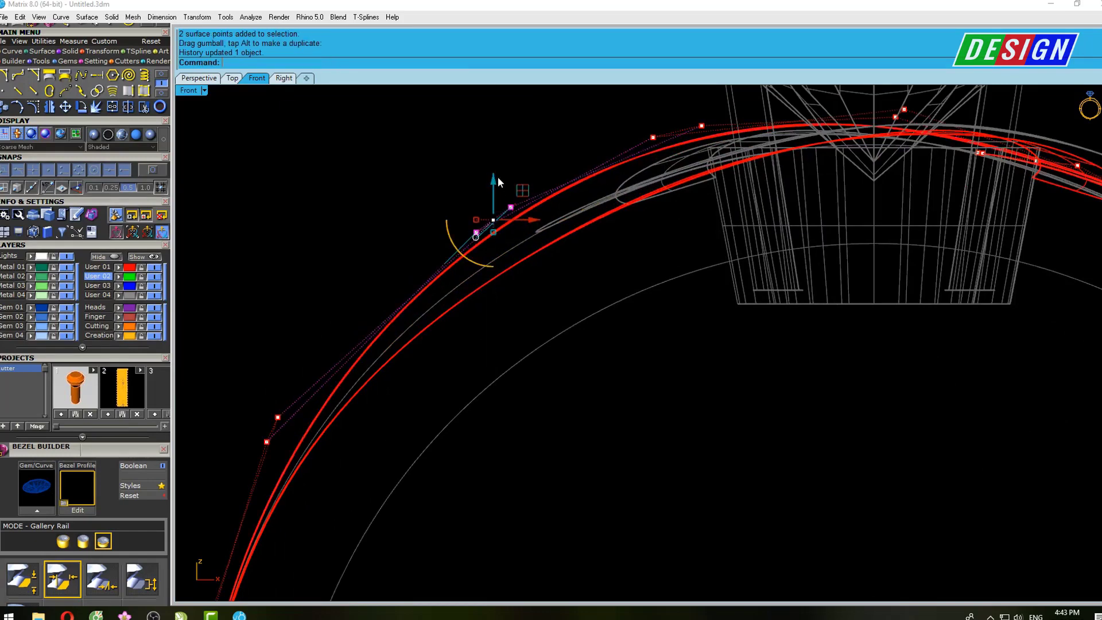
pyautogui.hotkey('ctrl', 'Tab')
pyautogui.moveTo(624, 246)
pyautogui.mouseDown(button='right')
pyautogui.moveTo(549, 238)
pyautogui.moveTo(551, 290)
pyautogui.moveTo(595, 264)
pyautogui.moveTo(660, 315)
pyautogui.moveTo(779, 273)
pyautogui.moveTo(890, 266)
pyautogui.moveTo(945, 248)
pyautogui.moveTo(783, 290)
pyautogui.moveTo(659, 276)
pyautogui.moveTo(662, 250)
pyautogui.mouseUp(button='right')
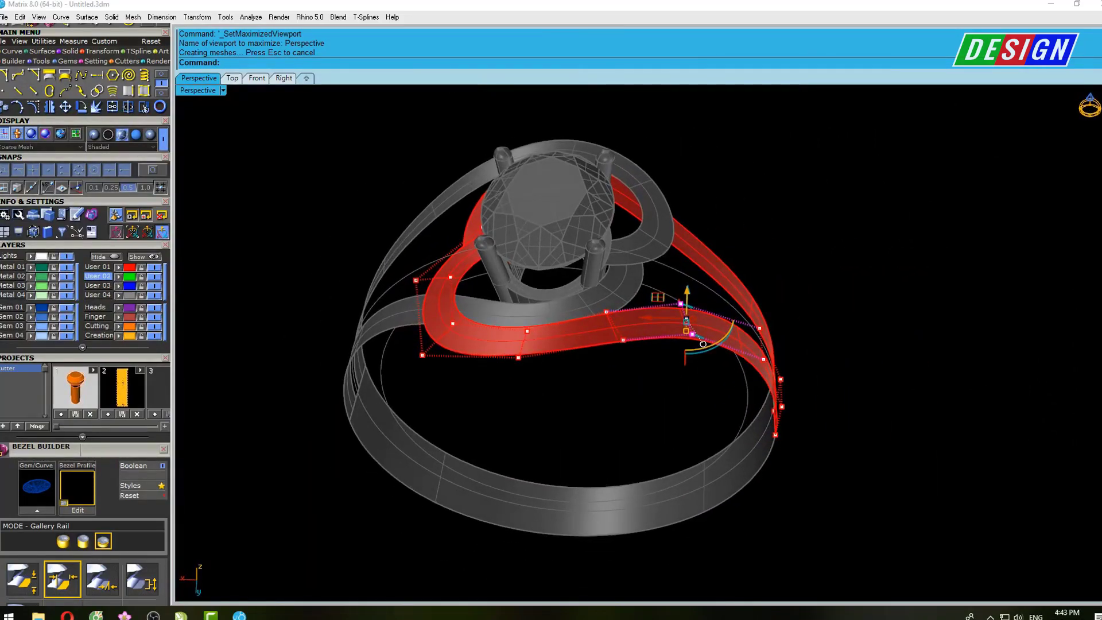
pyautogui.write('ss')
pyautogui.press('Return')
pyautogui.moveTo(624, 253)
pyautogui.mouseDown(button='right')
pyautogui.moveTo(637, 438)
pyautogui.moveTo(640, 267)
pyautogui.moveTo(603, 385)
pyautogui.moveTo(644, 320)
pyautogui.mouseUp(button='right')
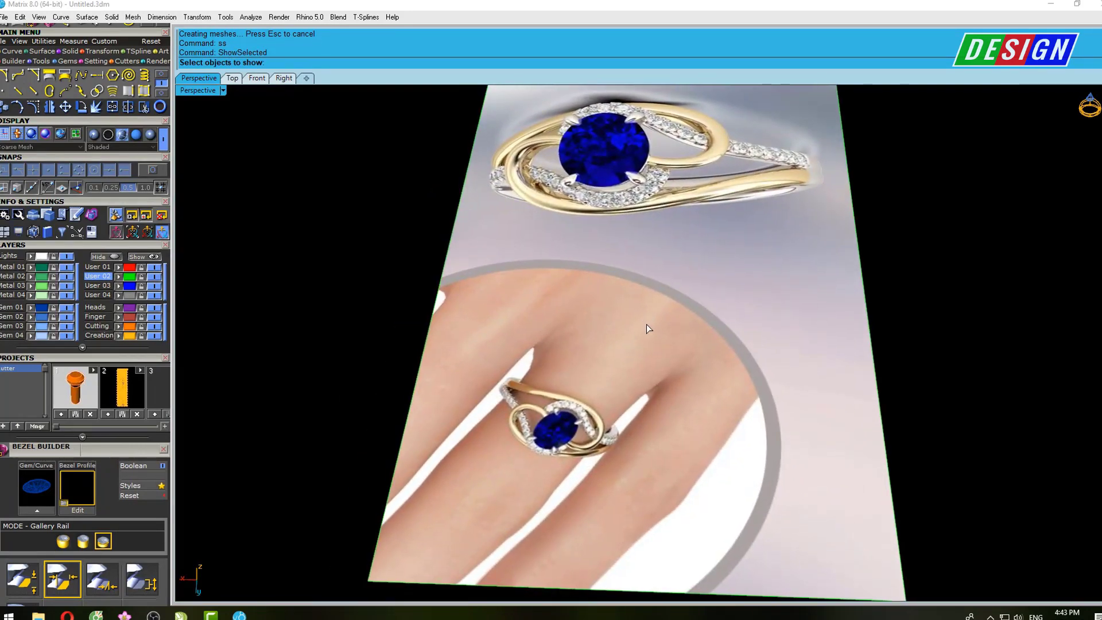
pyautogui.moveTo(667, 363)
pyautogui.mouseDown(button='right')
pyautogui.moveTo(681, 249)
pyautogui.moveTo(664, 315)
pyautogui.mouseUp(button='right')
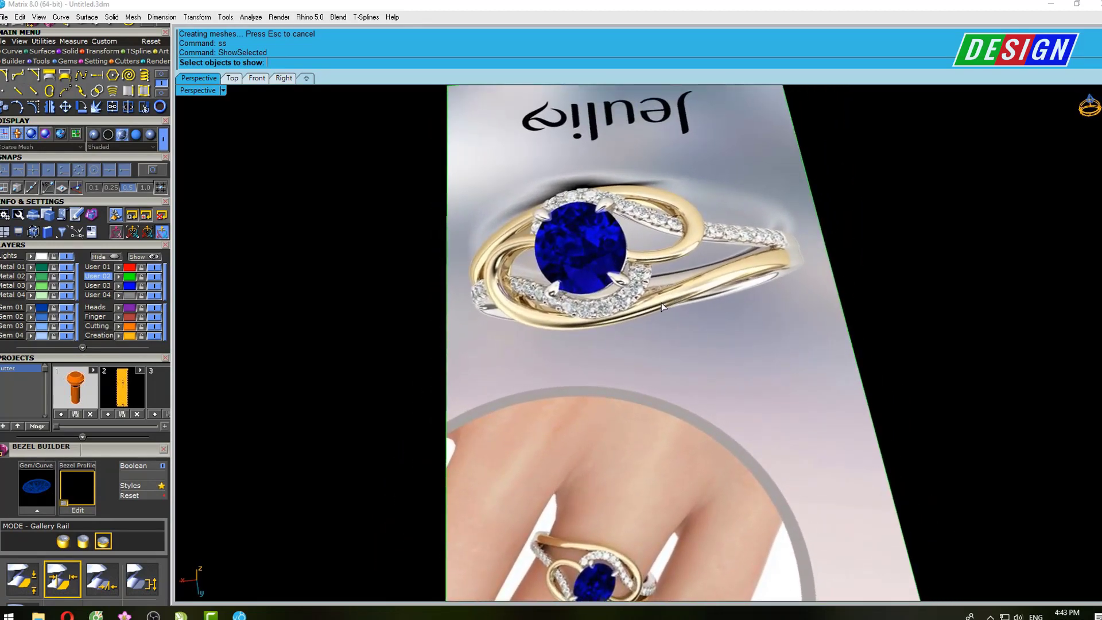
pyautogui.click(662, 300)
pyautogui.press('Return')
pyautogui.moveTo(646, 253)
pyautogui.mouseDown(button='right')
pyautogui.moveTo(652, 189)
pyautogui.moveTo(669, 253)
pyautogui.moveTo(599, 224)
pyautogui.moveTo(452, 204)
pyautogui.moveTo(507, 230)
pyautogui.moveTo(680, 227)
pyautogui.mouseUp(button='right')
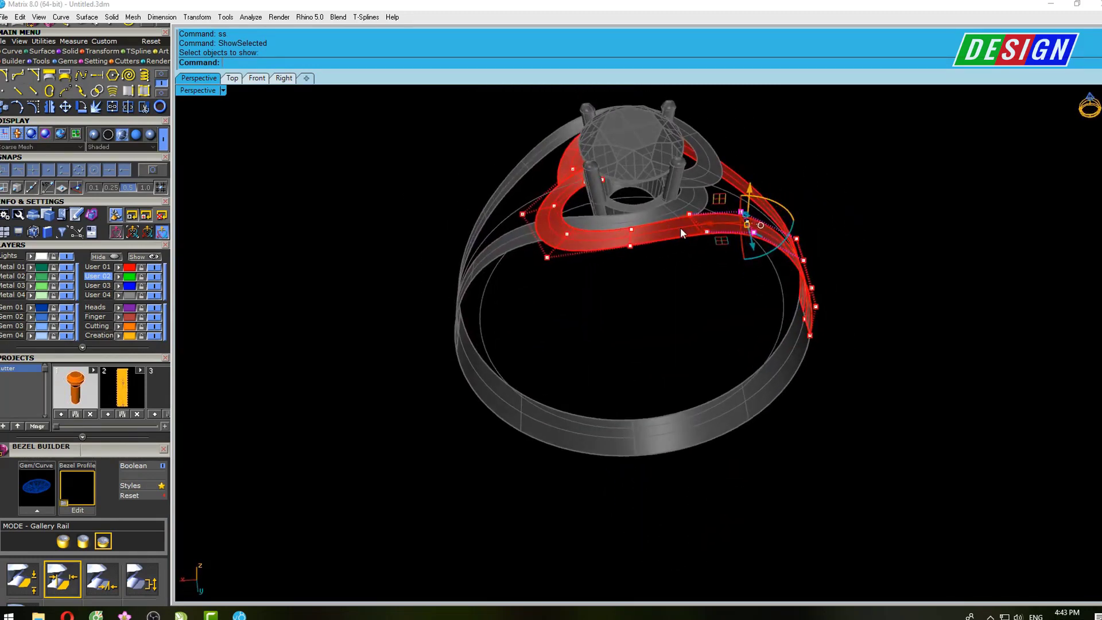
# Undo the last two point moves on the red band
pyautogui.scroll(2, 681, 225)
pyautogui.scroll(2, 688, 252)
pyautogui.hotkey('ctrl', 'z')
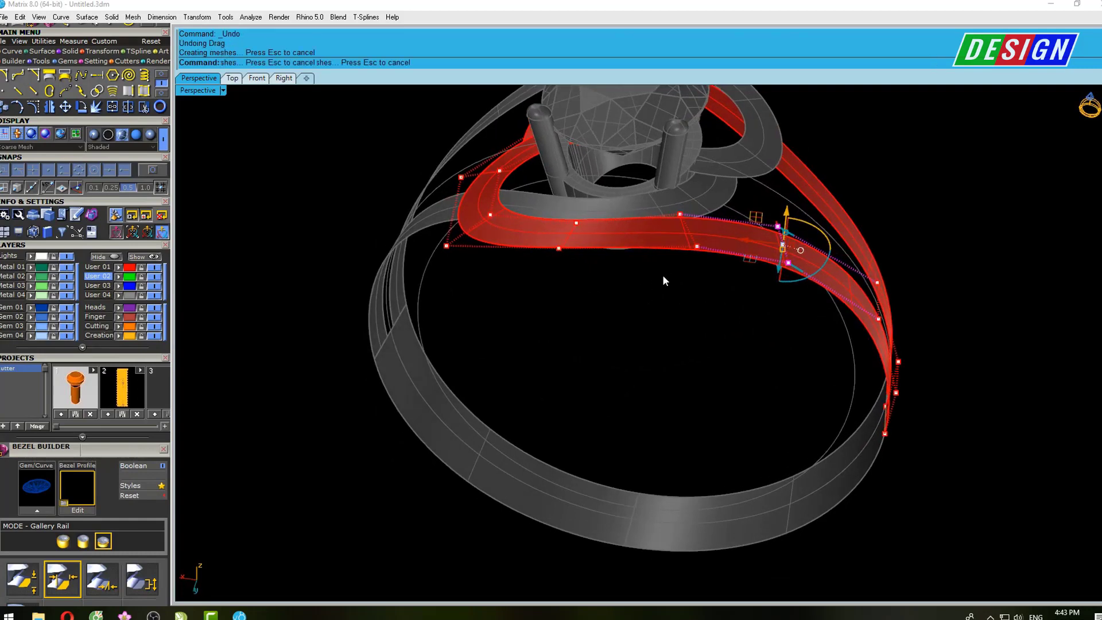
pyautogui.hotkey('ctrl', 'z')
pyautogui.hotkey('ctrl', 'z')
pyautogui.hotkey('ctrl', 'z')
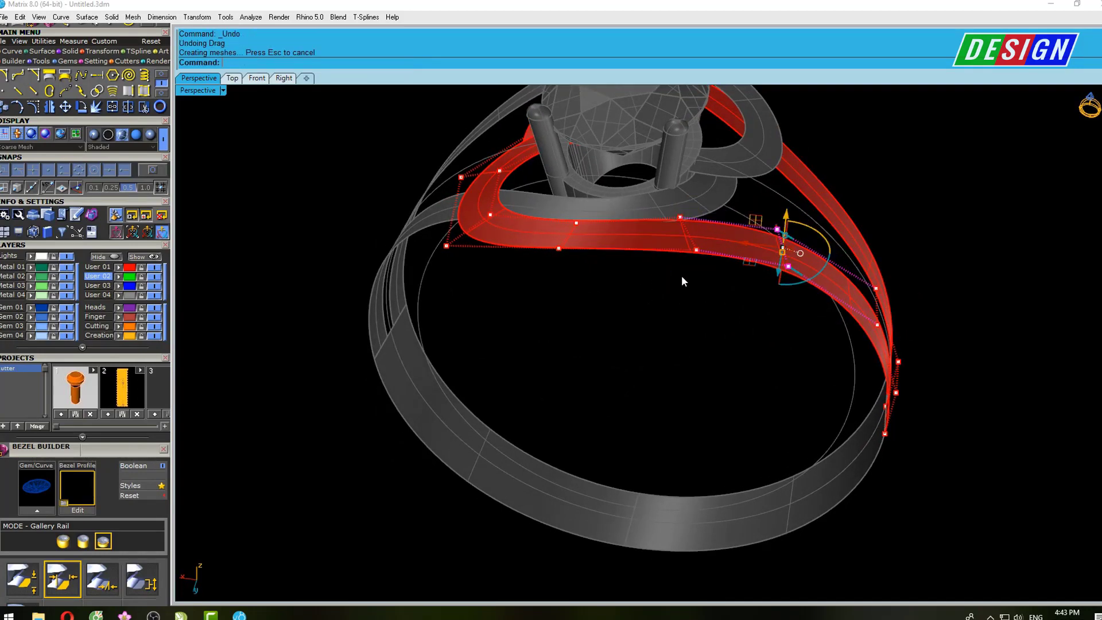
pyautogui.moveTo(681, 277)
pyautogui.mouseDown(button='right')
pyautogui.moveTo(711, 253)
pyautogui.moveTo(687, 244)
pyautogui.moveTo(713, 170)
pyautogui.moveTo(694, 258)
pyautogui.mouseUp(button='right')
pyautogui.scroll(3, 694, 261)
# Lower the selected band points slightly in Front view, then select the second red band
pyautogui.hotkey('ctrl', 'F2')
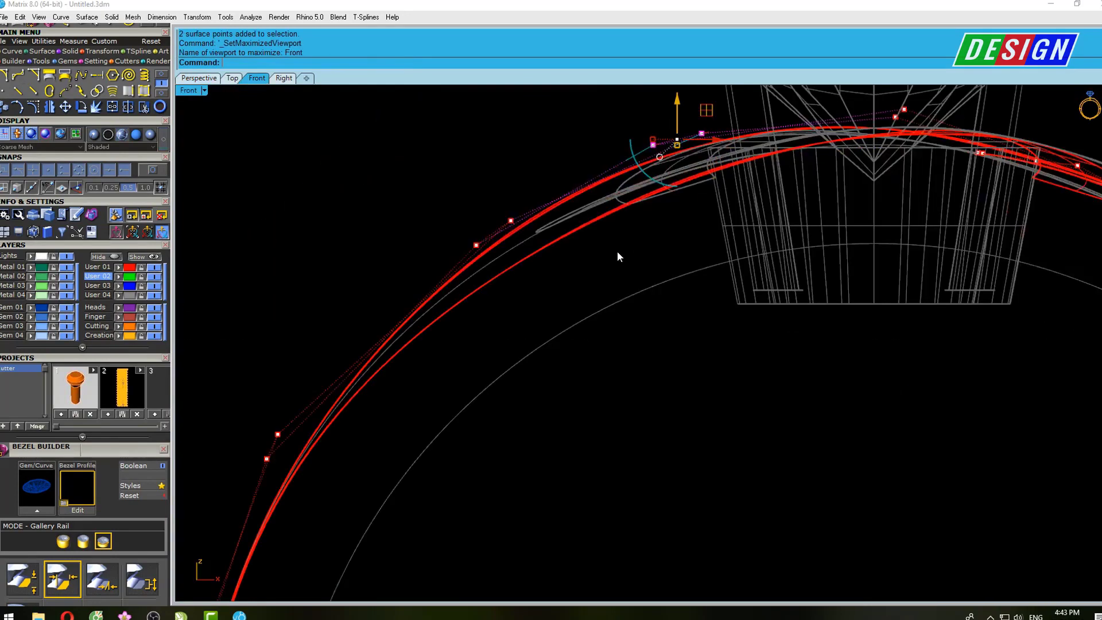
pyautogui.scroll(-5, 617, 256)
pyautogui.scroll(5, 649, 160)
pyautogui.moveTo(647, 133); pyautogui.dragTo(647, 146)
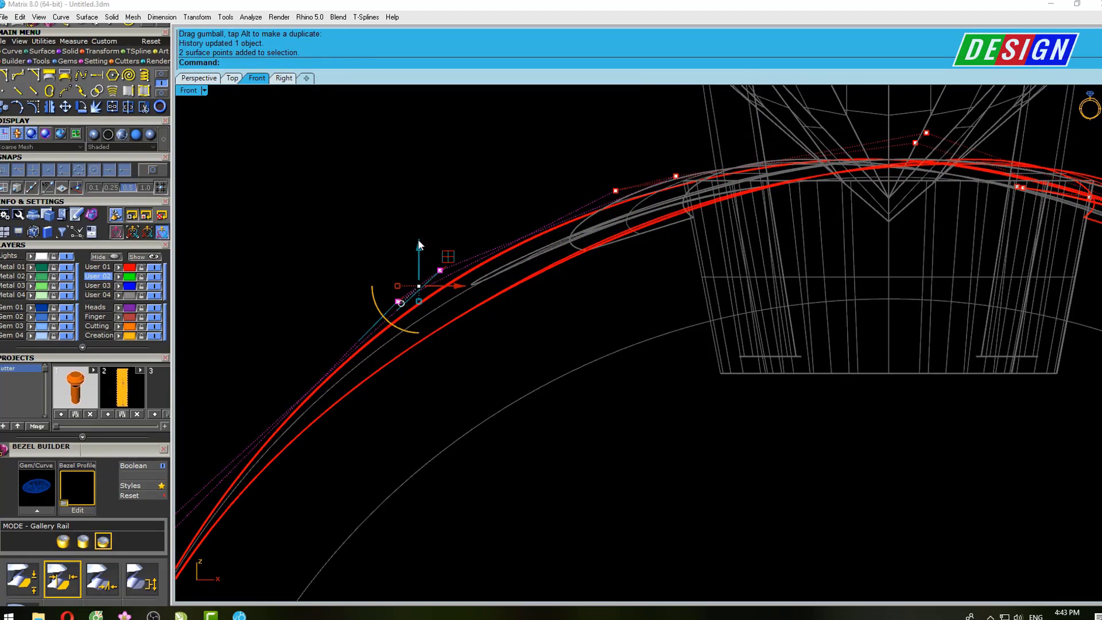
pyautogui.moveTo(418, 239); pyautogui.dragTo(418, 246)
pyautogui.hotkey('ctrl', 'F4')
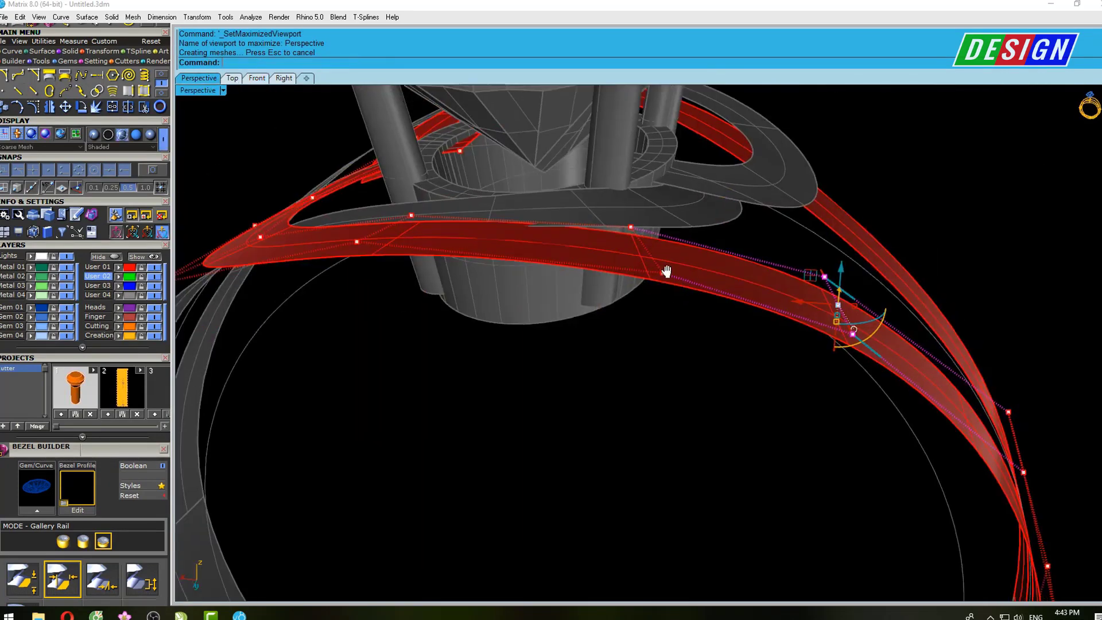
pyautogui.moveTo(644, 312)
pyautogui.mouseDown(button='right')
pyautogui.moveTo(512, 269)
pyautogui.moveTo(725, 294)
pyautogui.mouseUp(button='right')
pyautogui.click(818, 291)
# Raise the second band's control points near the bezel so it follows the setting
pyautogui.moveTo(819, 292); pyautogui.dragTo(707, 312, button='right')
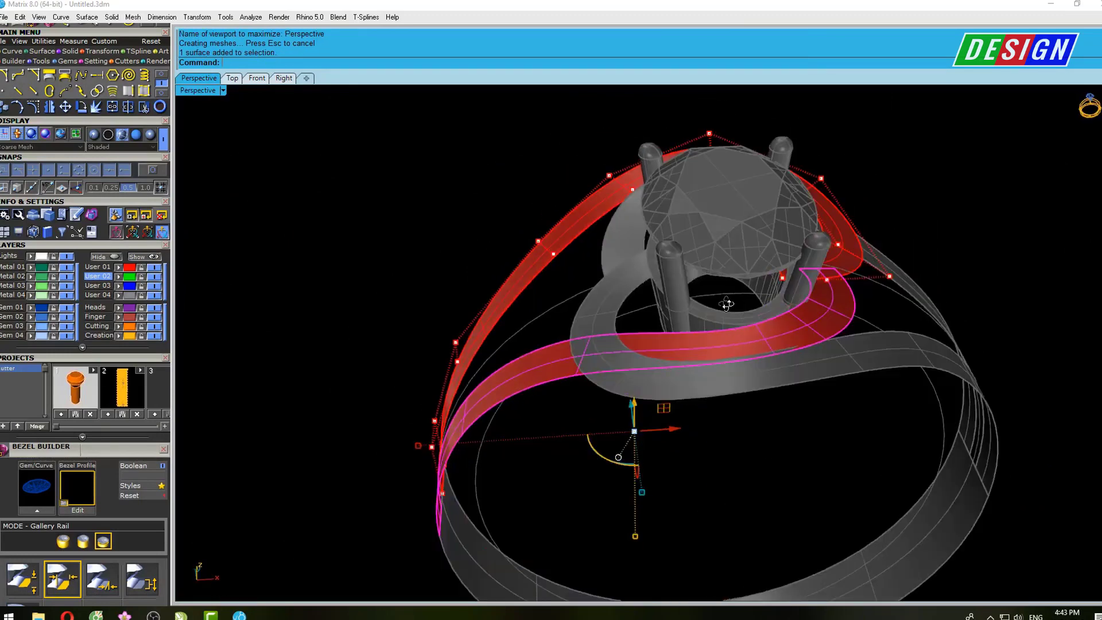
pyautogui.press('F10')
pyautogui.click(657, 366)
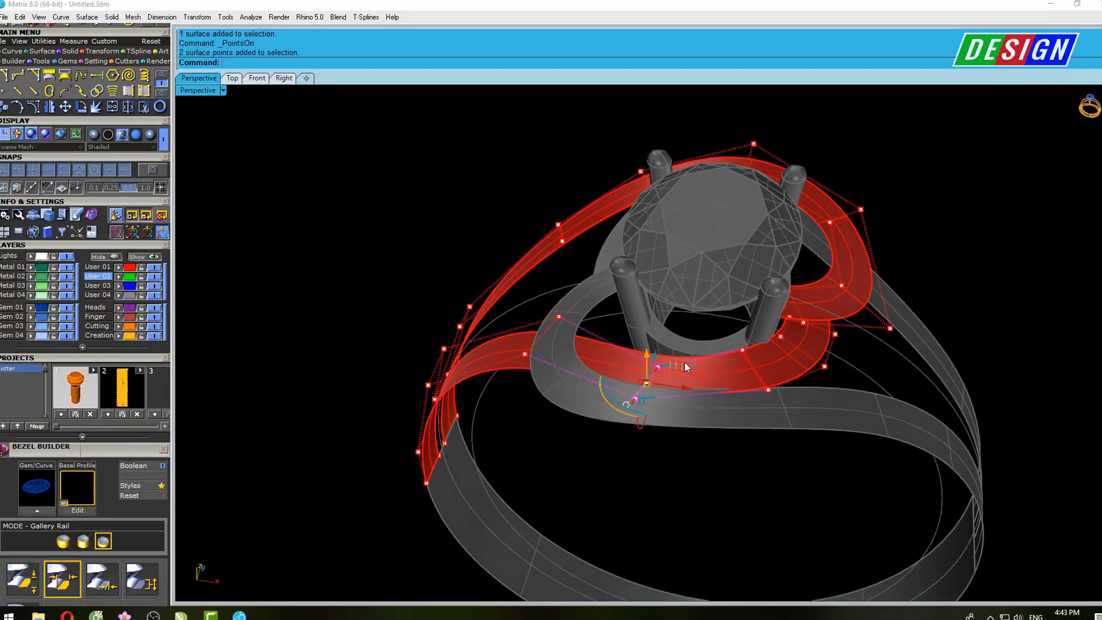
pyautogui.moveTo(684, 361); pyautogui.dragTo(651, 266, button='right')
pyautogui.moveTo(655, 255); pyautogui.dragTo(656, 232)
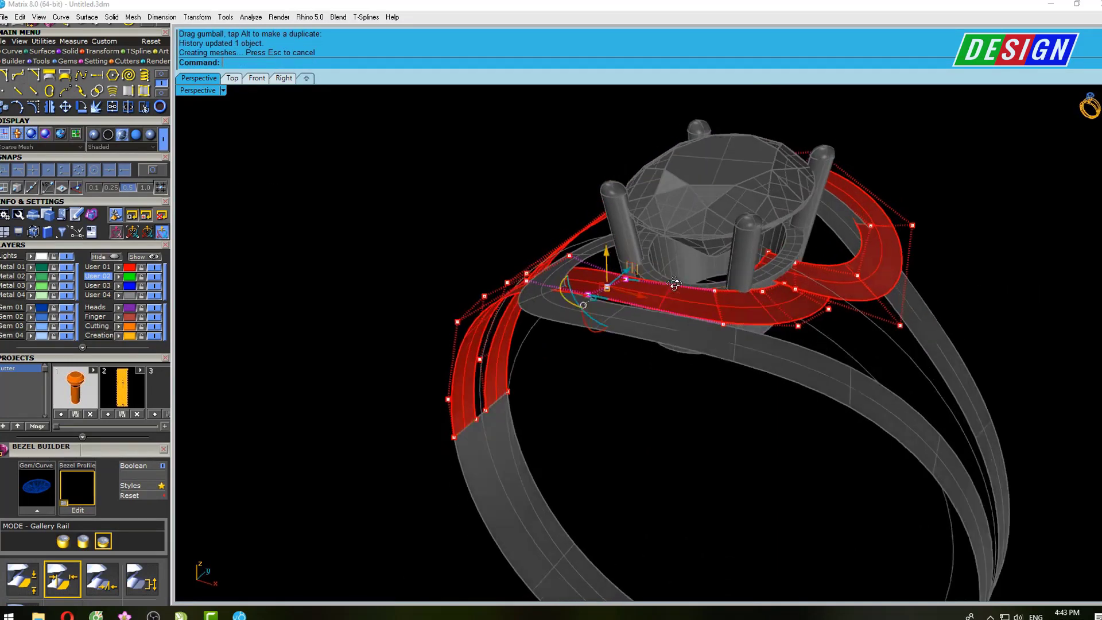
pyautogui.moveTo(656, 233)
pyautogui.mouseDown(button='right')
pyautogui.moveTo(605, 336)
pyautogui.moveTo(640, 354)
pyautogui.mouseUp(button='right')
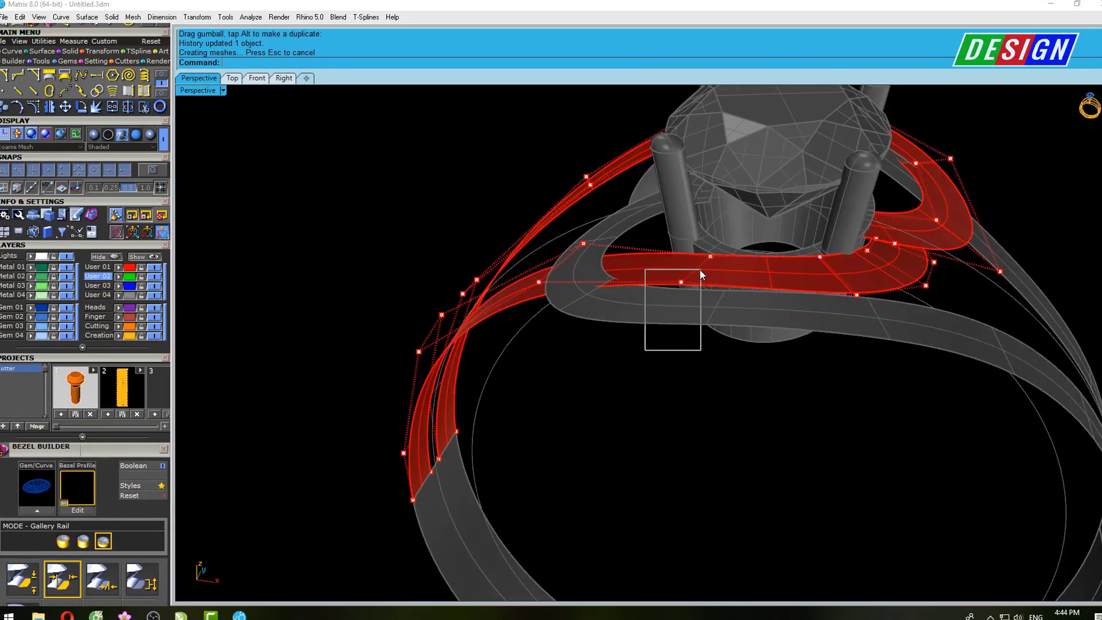
pyautogui.scroll(3, 680, 253)
pyautogui.moveTo(701, 270); pyautogui.dragTo(676, 259)
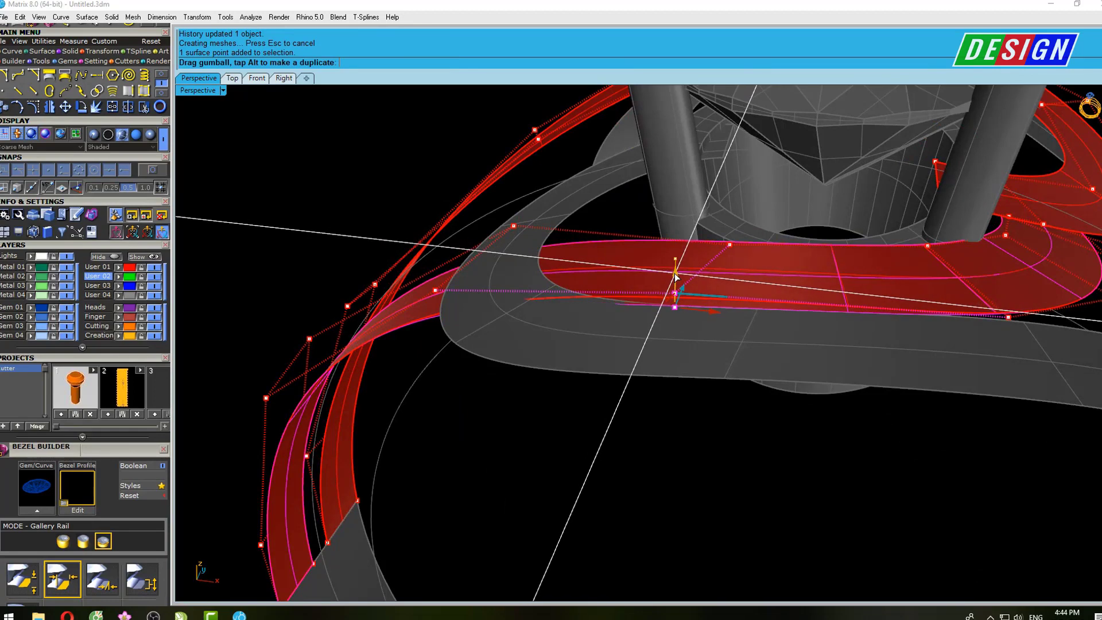
pyautogui.scroll(-5, 765, 289)
pyautogui.moveTo(764, 289)
pyautogui.mouseDown(button='right')
pyautogui.moveTo(714, 313)
pyautogui.moveTo(725, 327)
pyautogui.moveTo(710, 288)
pyautogui.mouseUp(button='right')
pyautogui.hotkey('ctrl', 'F2')
pyautogui.hotkey('ctrl', 'F4')
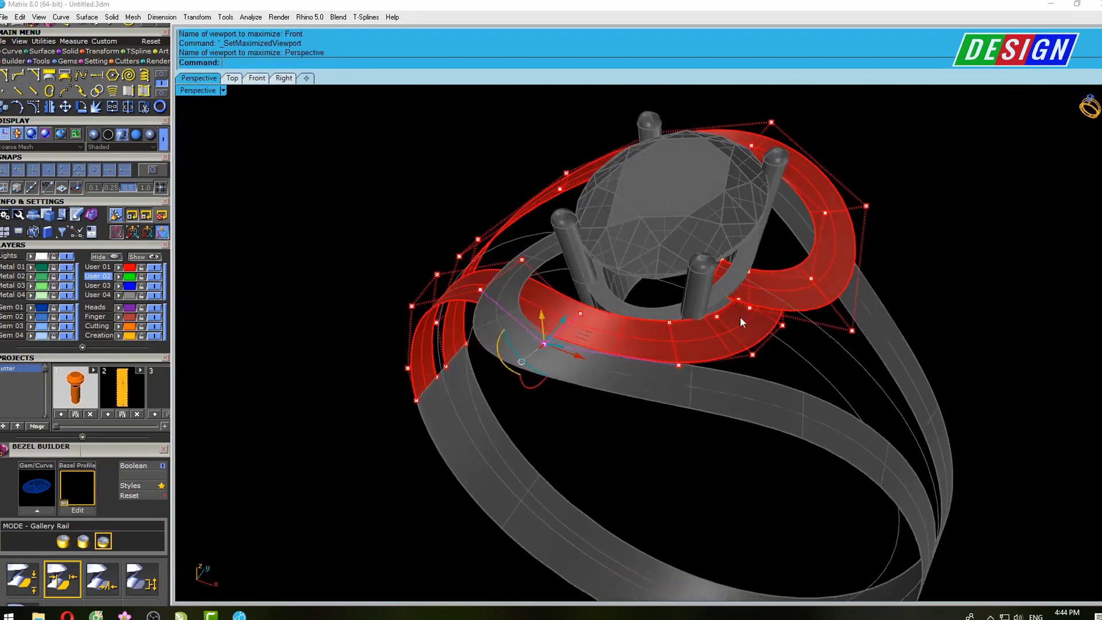
# Select the red band, show its control points, and frame where it meets the bezel
pyautogui.click(637, 353)
pyautogui.moveTo(655, 334); pyautogui.dragTo(688, 333, button='right')
pyautogui.press('F10')
pyautogui.scroll(5, 694, 372)
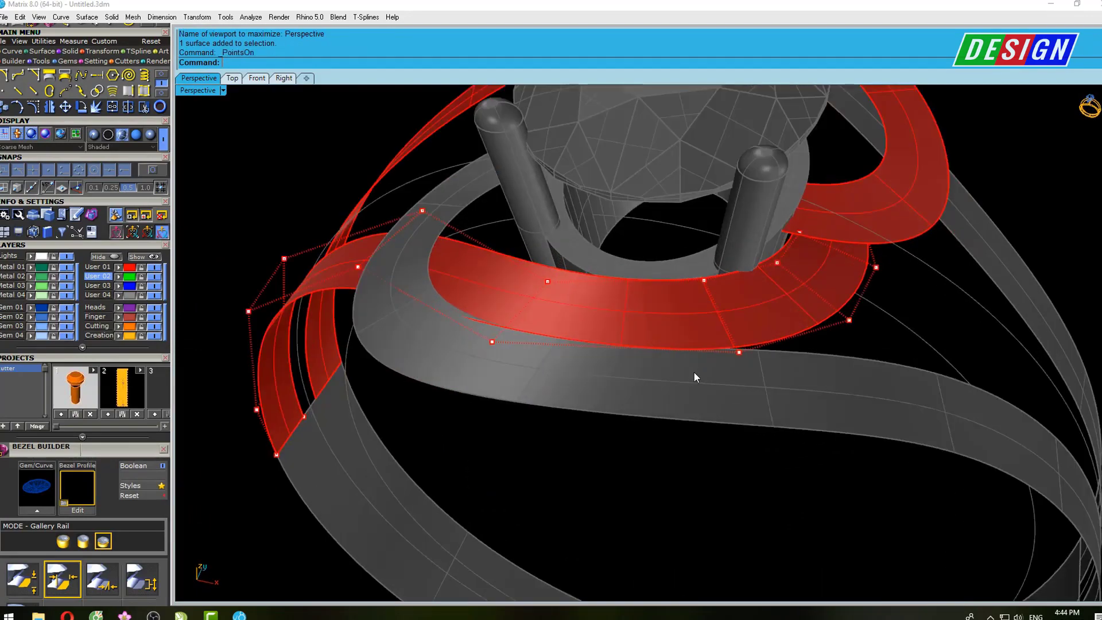
pyautogui.moveTo(694, 372)
pyautogui.mouseDown(button='right')
pyautogui.moveTo(770, 386)
pyautogui.moveTo(829, 261)
pyautogui.moveTo(618, 283)
pyautogui.mouseUp(button='right')
pyautogui.hotkey('ctrl', 'F2')
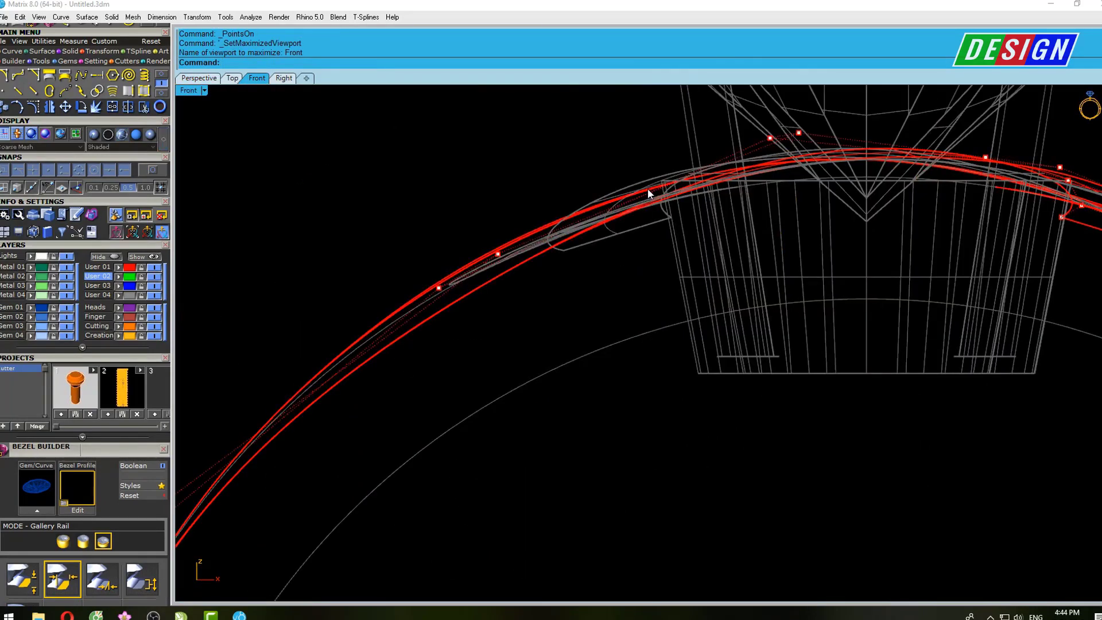
pyautogui.scroll(-3, 653, 265)
pyautogui.scroll(-3, 714, 236)
pyautogui.scroll(-3, 715, 235)
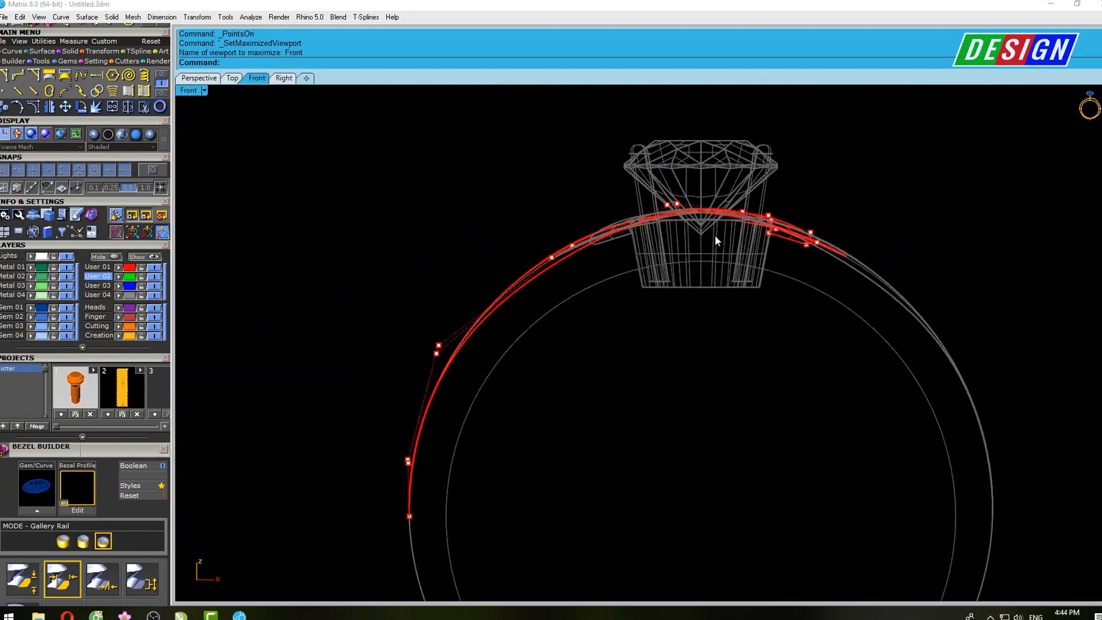
pyautogui.hotkey('ctrl', 'F4')
pyautogui.moveTo(709, 325)
pyautogui.mouseDown(button='right')
pyautogui.moveTo(718, 275)
pyautogui.moveTo(633, 244)
pyautogui.moveTo(576, 350)
pyautogui.mouseUp(button='right')
pyautogui.scroll(3, 697, 250)
# Lift the two red-band points beside the bezel in Front view to tighten its arc
pyautogui.moveTo(657, 239); pyautogui.dragTo(656, 240)
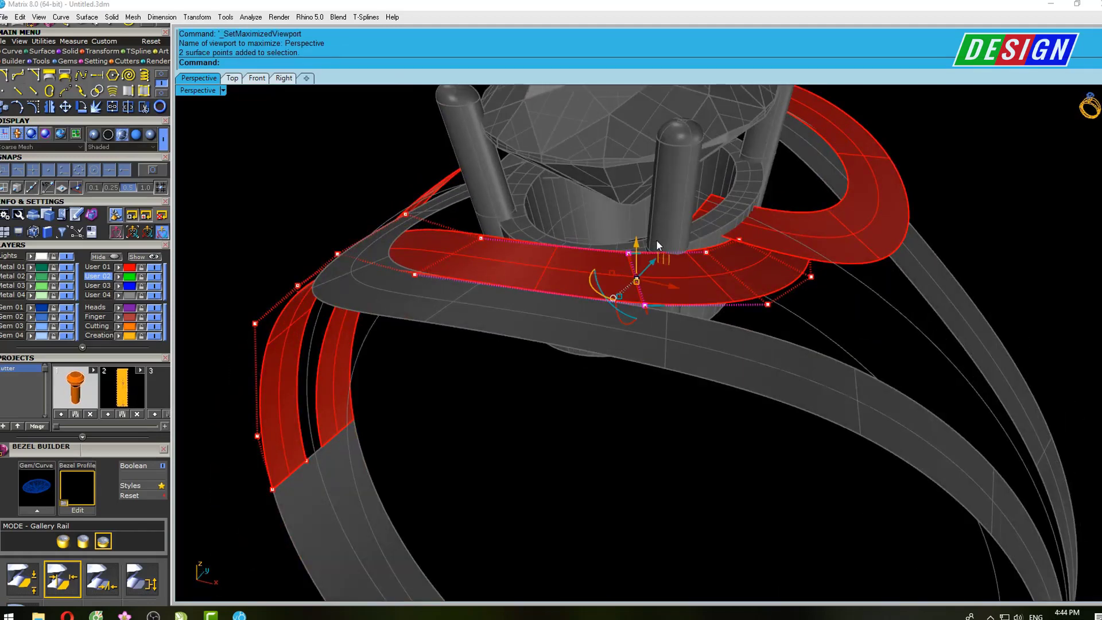
pyautogui.hotkey('ctrl', 'F2')
pyautogui.scroll(5, 678, 228)
pyautogui.scroll(4, 679, 233)
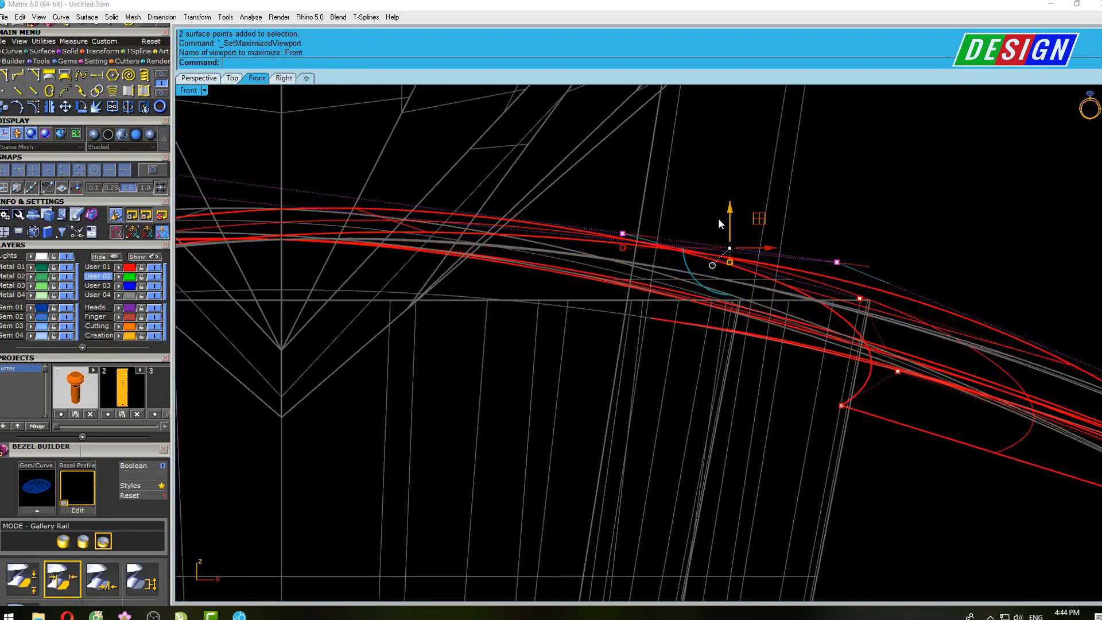
pyautogui.moveTo(728, 214); pyautogui.dragTo(731, 190)
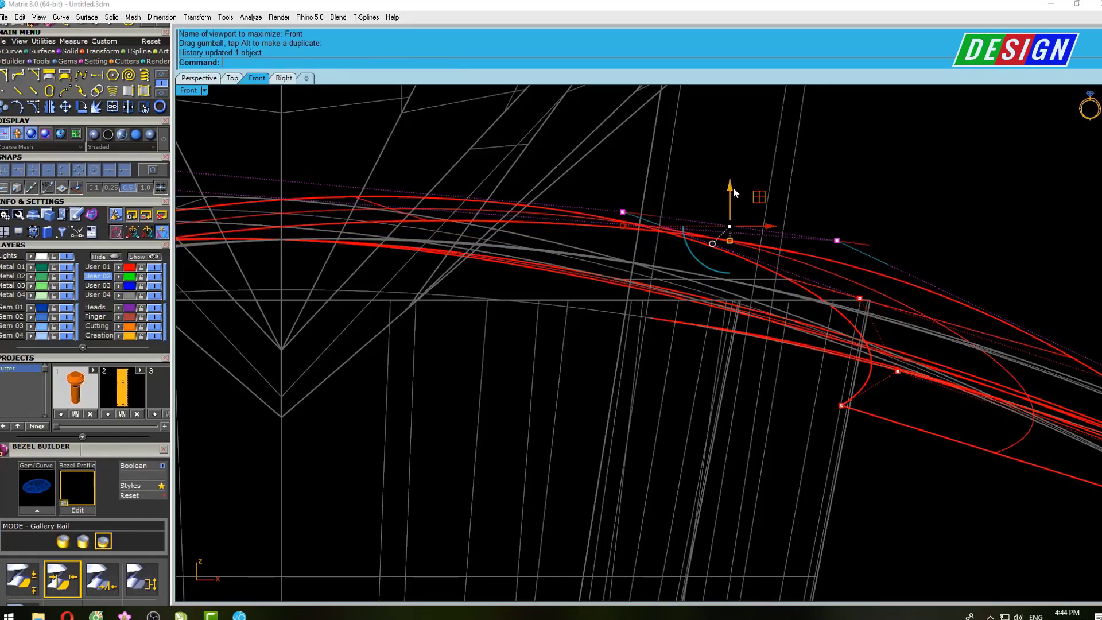
pyautogui.scroll(-1, 723, 185)
pyautogui.scroll(-1, 718, 182)
pyautogui.scroll(-3, 716, 183)
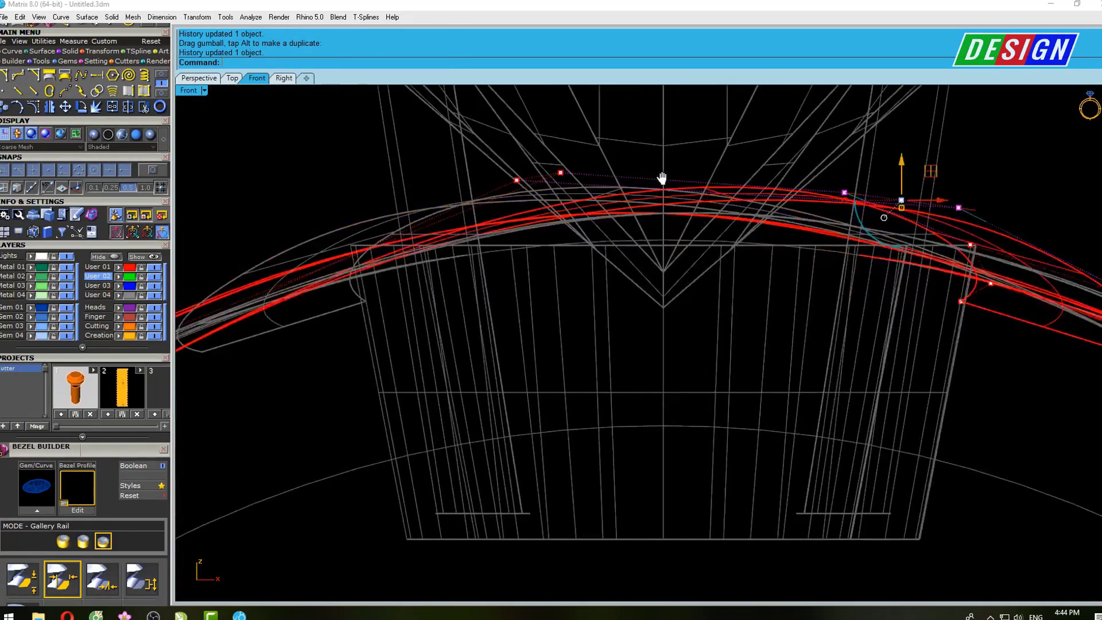
pyautogui.scroll(-3, 660, 192)
pyautogui.scroll(-1, 596, 201)
pyautogui.moveTo(625, 207); pyautogui.dragTo(602, 206, button='right')
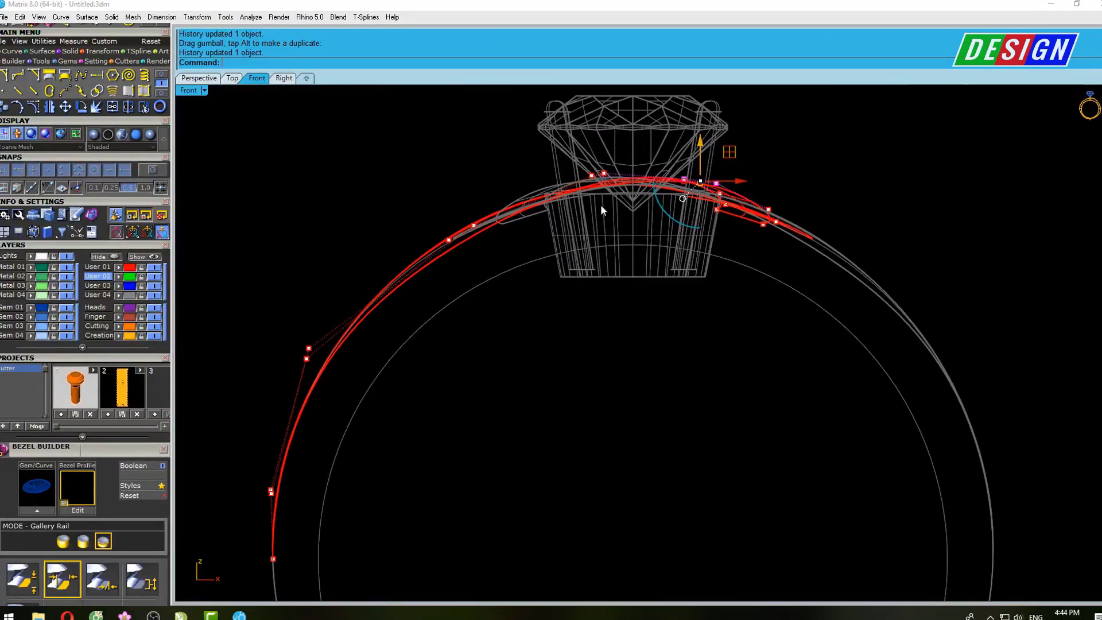
pyautogui.hotkey('ctrl', 'F4')
pyautogui.moveTo(669, 254)
pyautogui.mouseDown(button='right')
pyautogui.moveTo(633, 299)
pyautogui.moveTo(581, 288)
pyautogui.moveTo(587, 322)
pyautogui.mouseUp(button='right')
# In Top view, push two upper red band points outward to widen the band
pyautogui.hotkey('ctrl', 'F1')
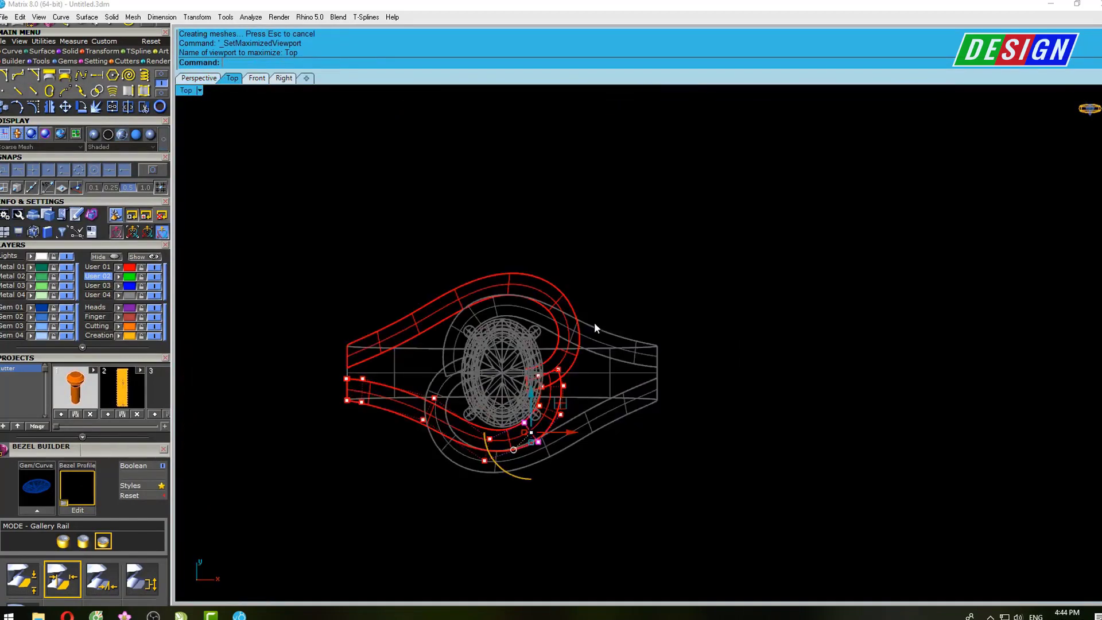
pyautogui.scroll(3, 557, 278)
pyautogui.click(606, 288)
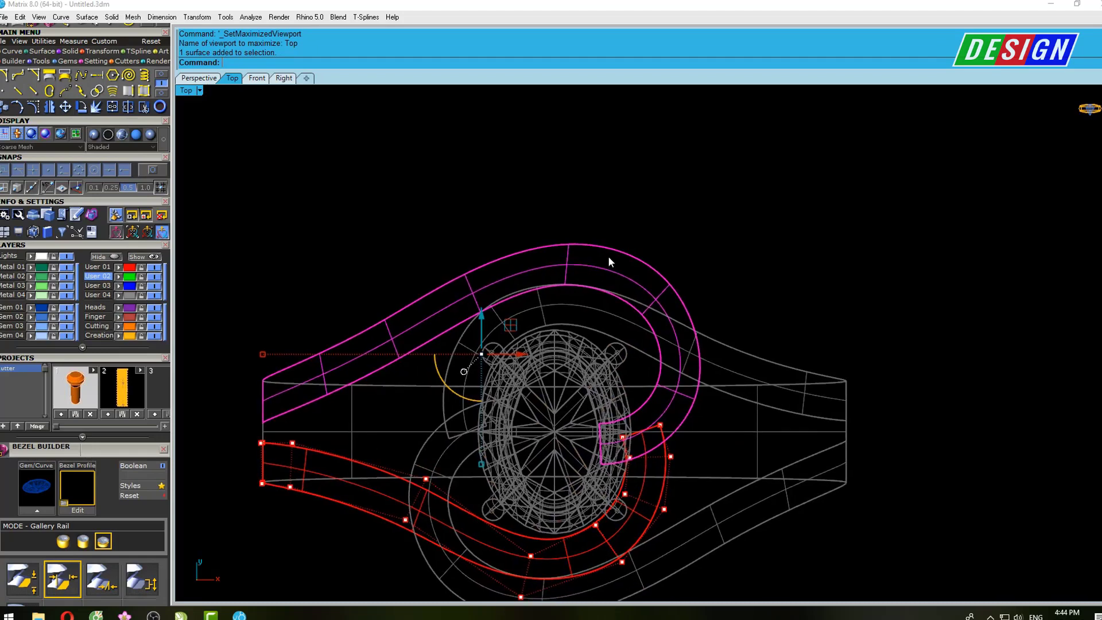
pyautogui.press('F10')
pyautogui.moveTo(441, 221); pyautogui.dragTo(496, 339)
pyautogui.scroll(3, 480, 279)
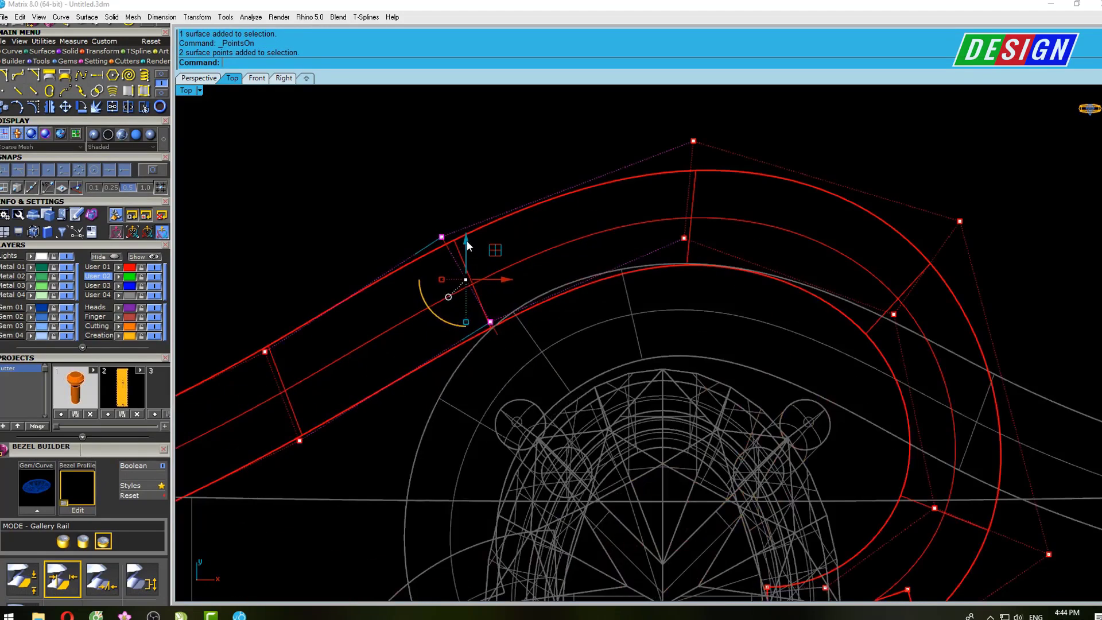
pyautogui.moveTo(467, 240); pyautogui.dragTo(467, 223)
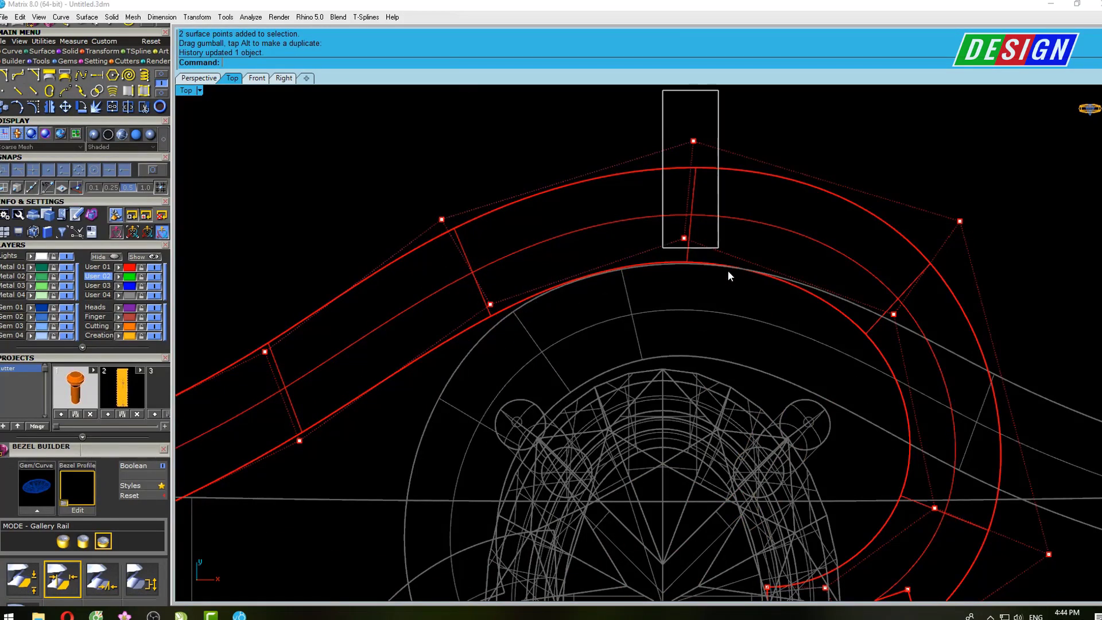
# Move the loop's top, right-side and topmost points outward to enlarge and round the loop
pyautogui.moveTo(662, 90); pyautogui.dragTo(728, 275)
pyautogui.moveTo(728, 275); pyautogui.dragTo(683, 315, button='right')
pyautogui.moveTo(650, 222); pyautogui.dragTo(649, 203)
pyautogui.scroll(-2, 635, 236)
pyautogui.scroll(-2, 680, 247)
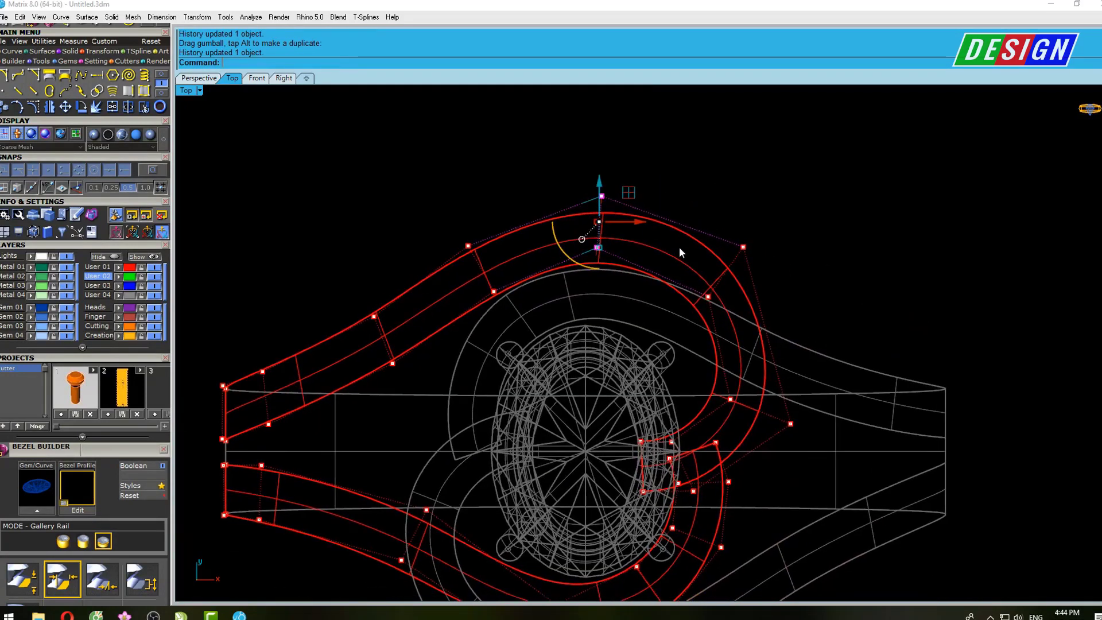
pyautogui.moveTo(728, 232); pyautogui.dragTo(728, 223)
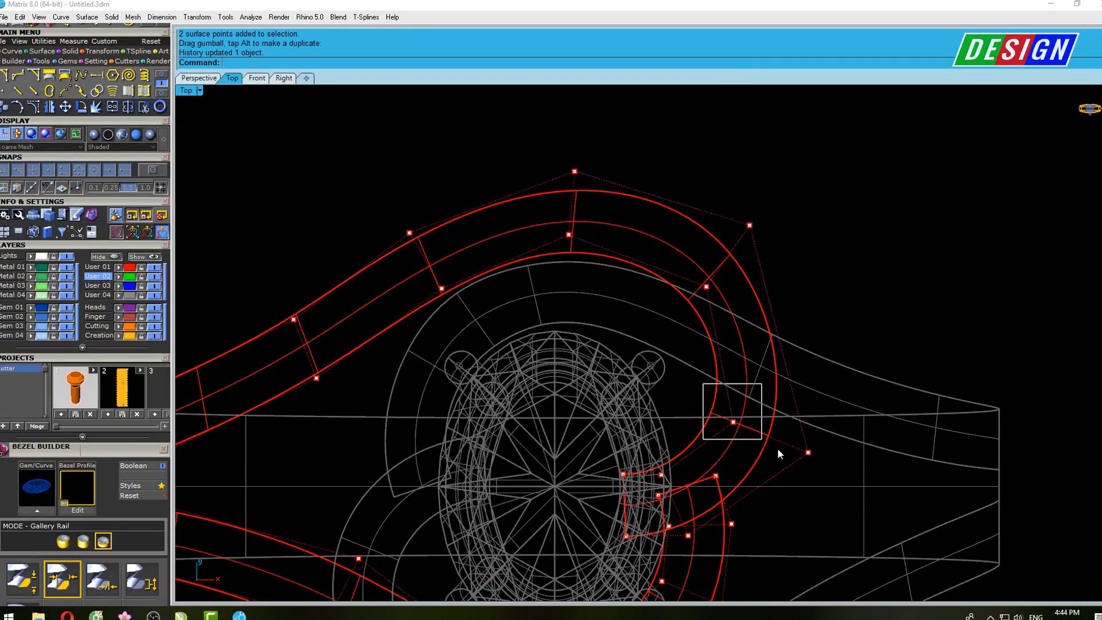
pyautogui.moveTo(825, 460); pyautogui.dragTo(829, 456)
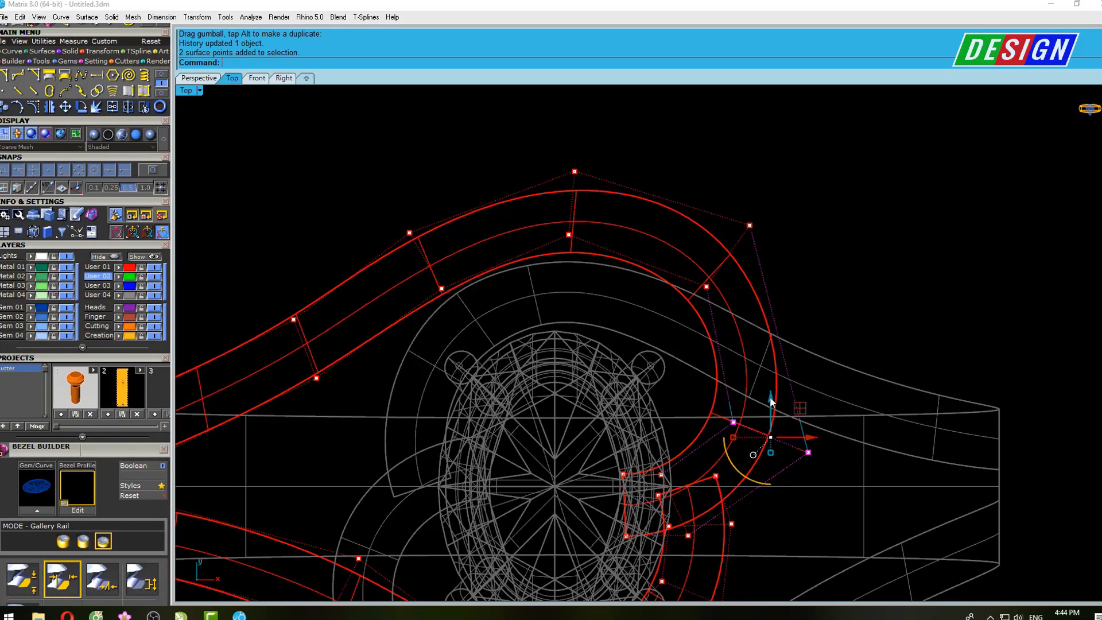
pyautogui.moveTo(771, 401); pyautogui.dragTo(771, 390)
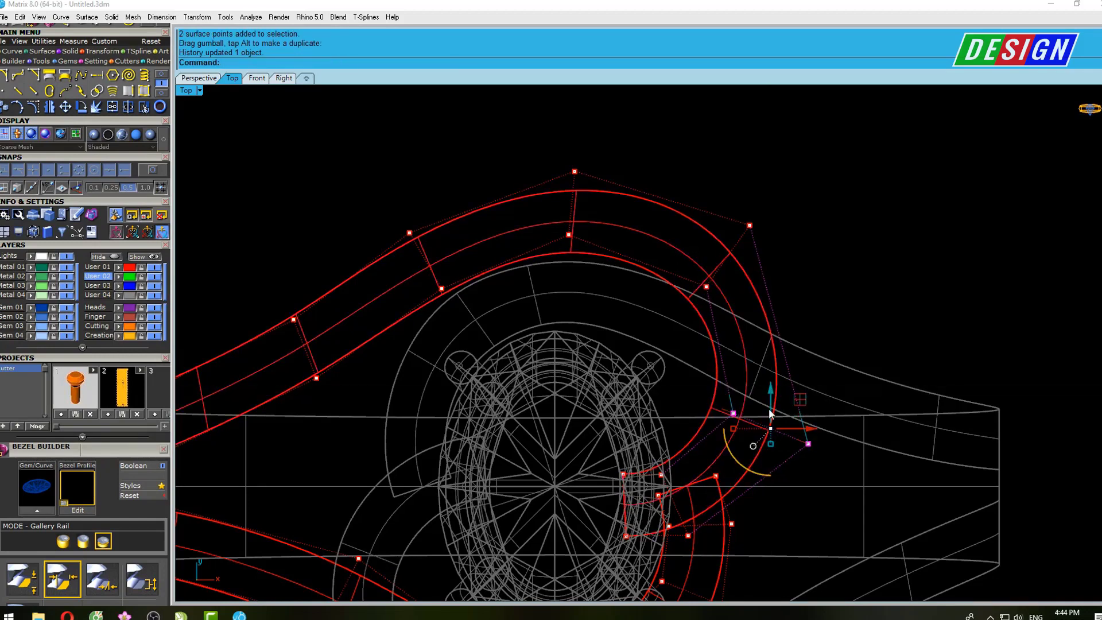
pyautogui.moveTo(503, 229); pyautogui.dragTo(623, 226, button='right')
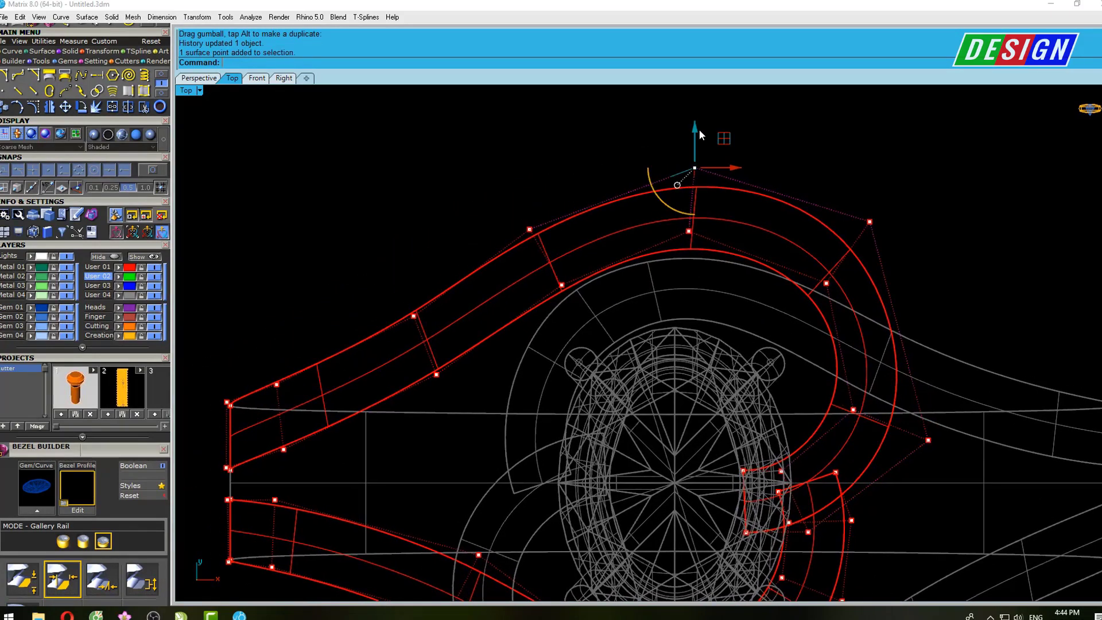
pyautogui.moveTo(691, 122); pyautogui.dragTo(693, 119)
# Preview the reshaped ring with Shade, then return to wireframe editing
pyautogui.scroll(-3, 693, 122)
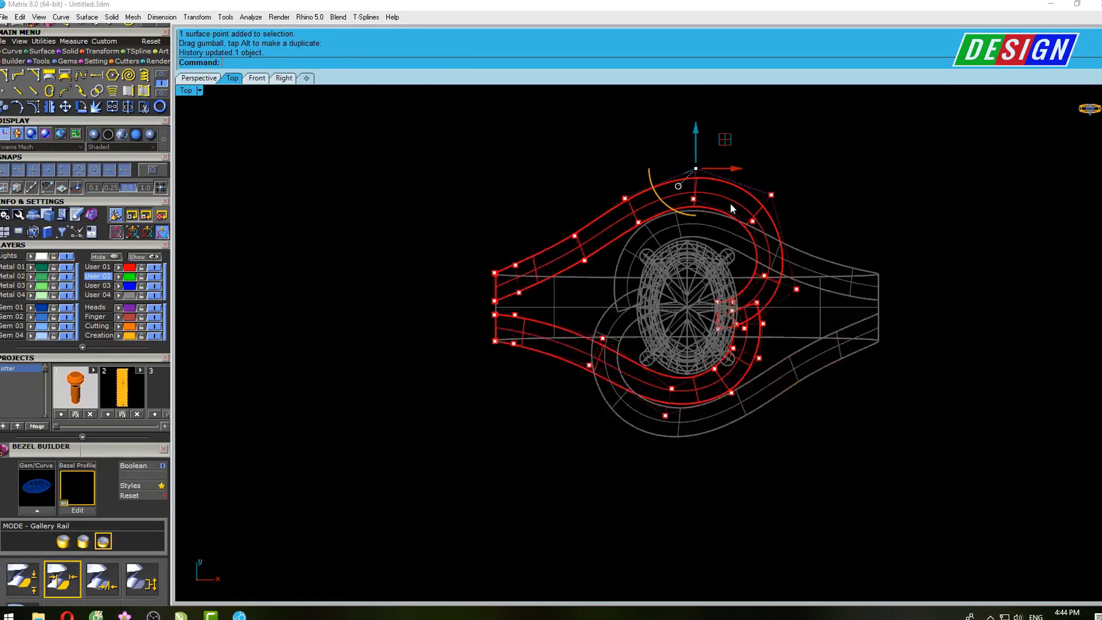
pyautogui.write('s')
pyautogui.press('Return')
pyautogui.scroll(2, 725, 226)
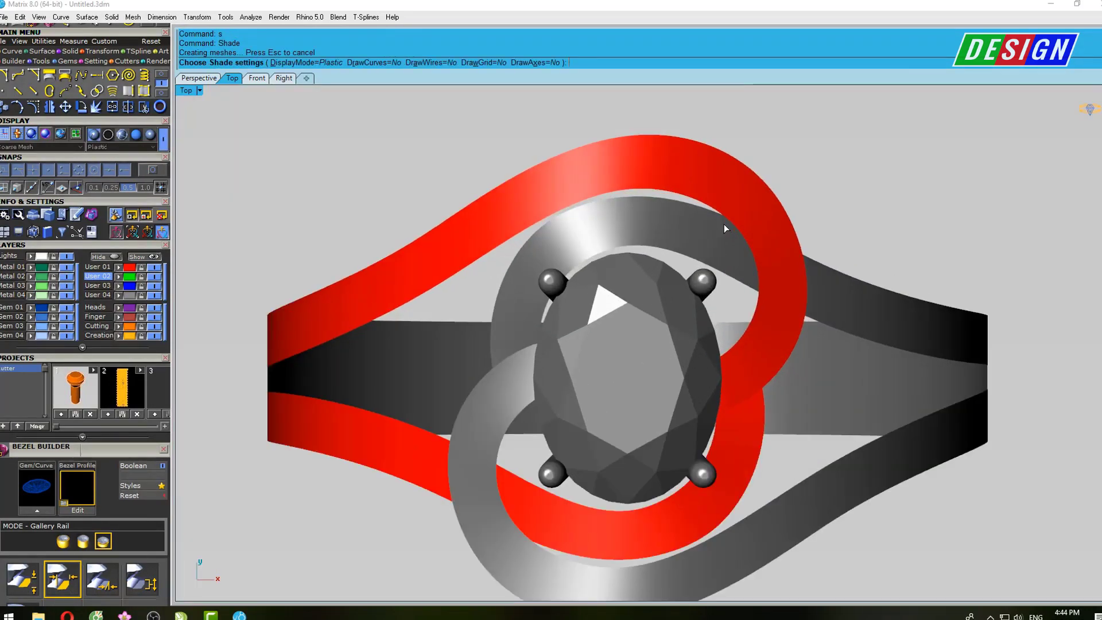
pyautogui.moveTo(749, 225)
pyautogui.mouseDown(button='right')
pyautogui.moveTo(647, 227)
pyautogui.moveTo(714, 196)
pyautogui.mouseUp(button='right')
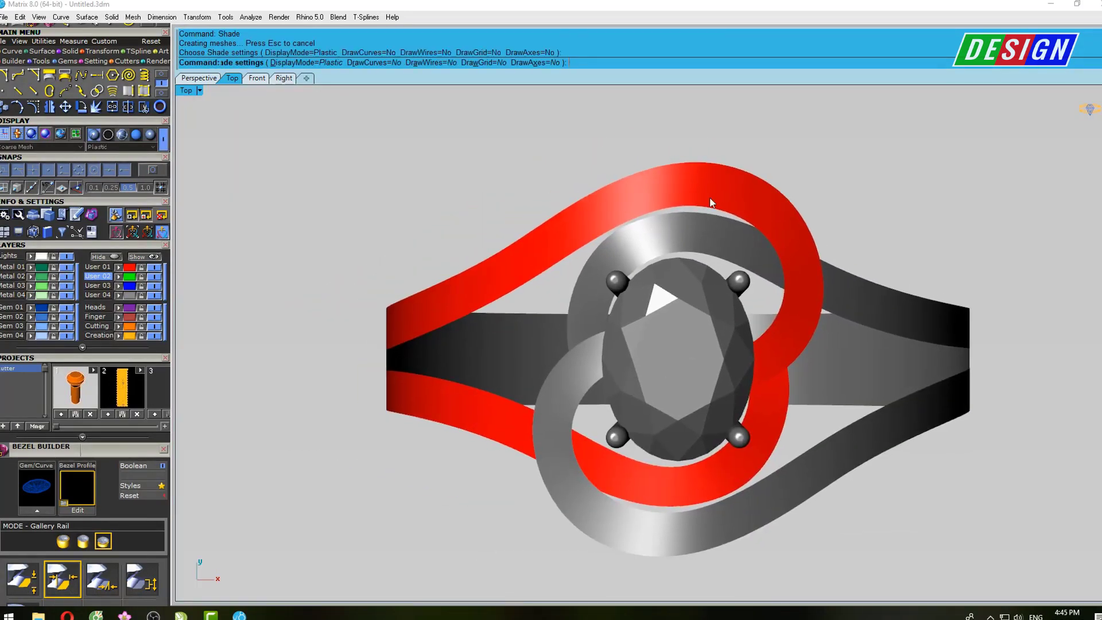
pyautogui.press('Escape')
pyautogui.scroll(3, 610, 190)
pyautogui.scroll(3, 585, 235)
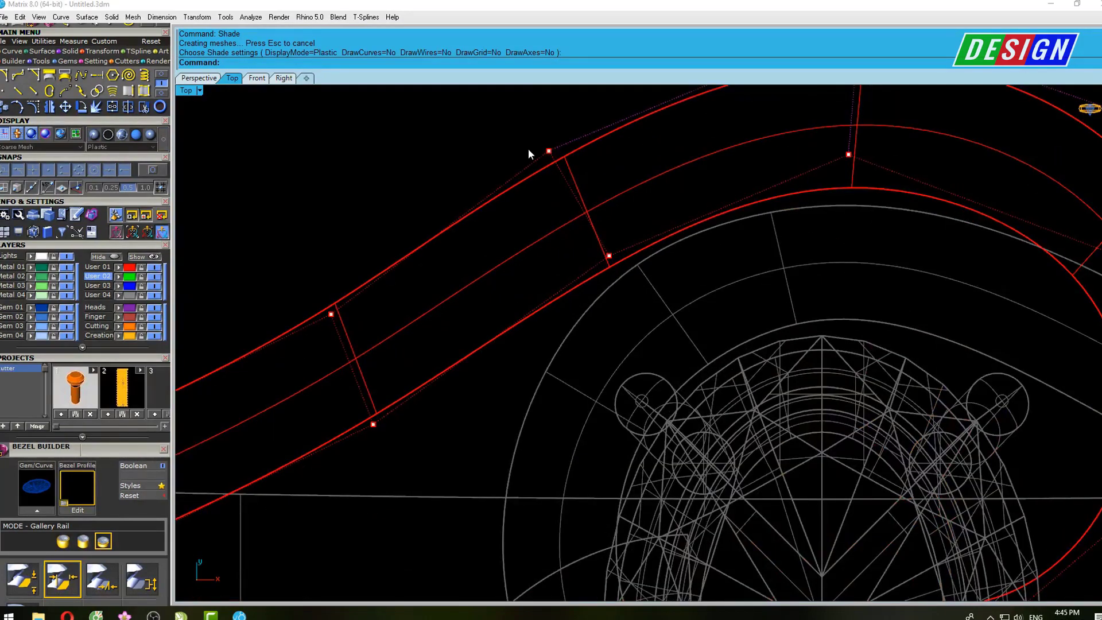
# Nudge two points on the band's left arm to smooth it, checking with Shade
pyautogui.click(545, 152)
pyautogui.scroll(-2, 588, 207)
pyautogui.scroll(-3, 596, 227)
pyautogui.moveTo(464, 239); pyautogui.dragTo(526, 344)
pyautogui.scroll(4, 495, 288)
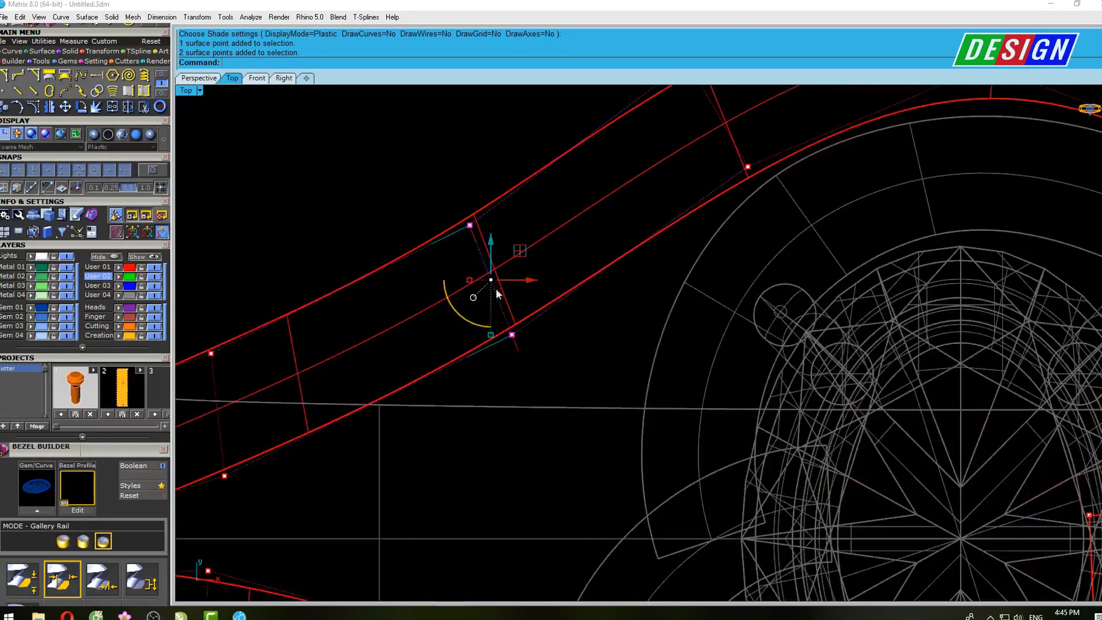
pyautogui.moveTo(491, 239); pyautogui.dragTo(492, 239)
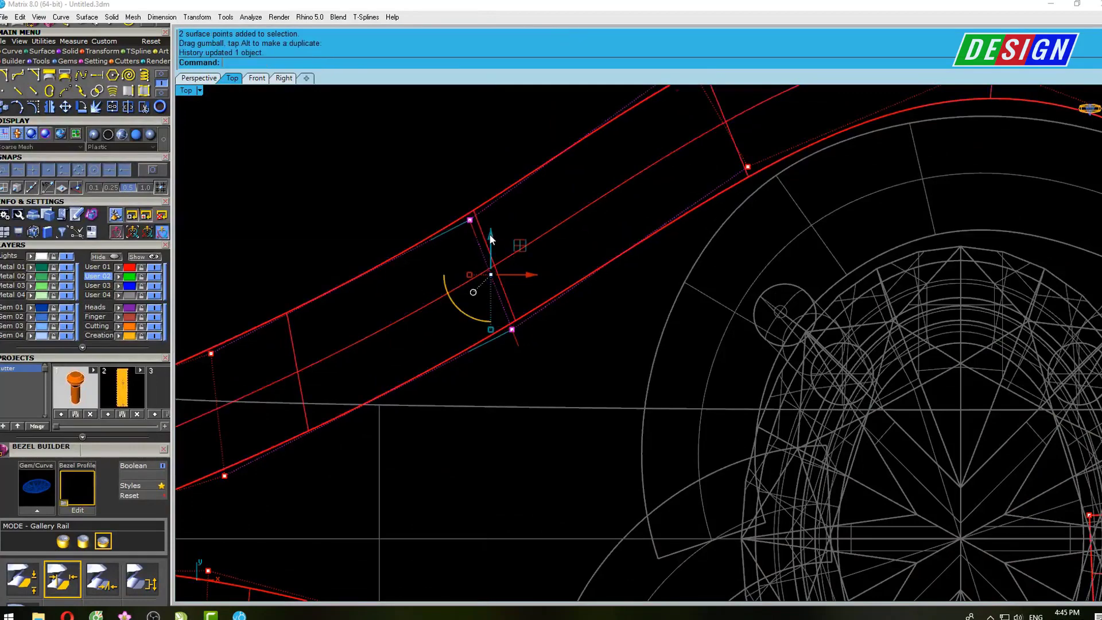
pyautogui.scroll(-3, 492, 239)
pyautogui.write('s')
pyautogui.press('Return')
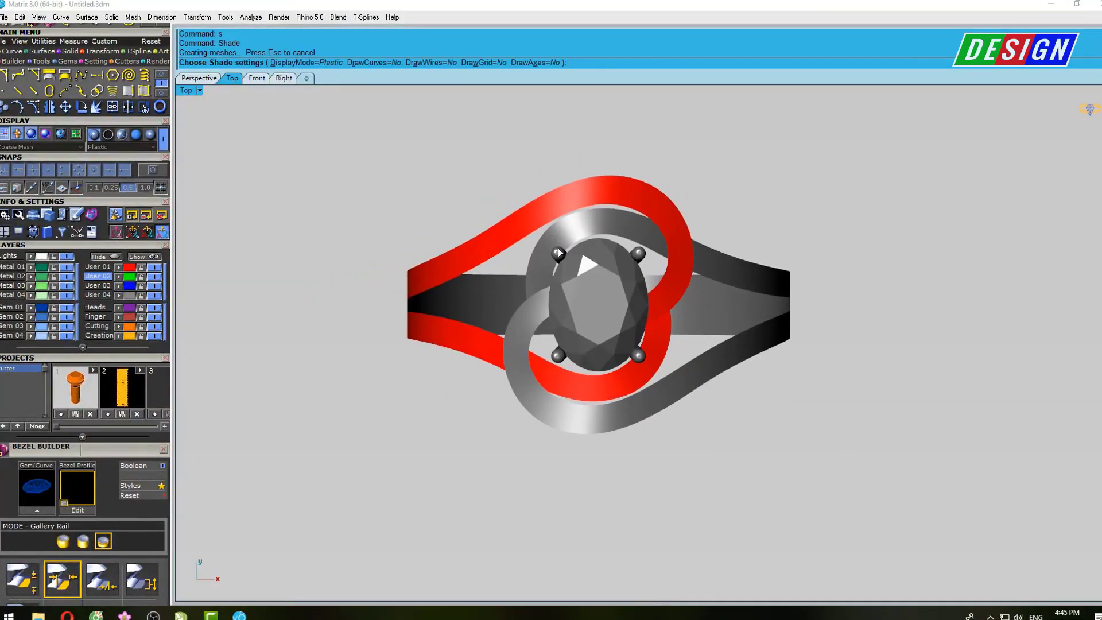
pyautogui.scroll(-2, 630, 245)
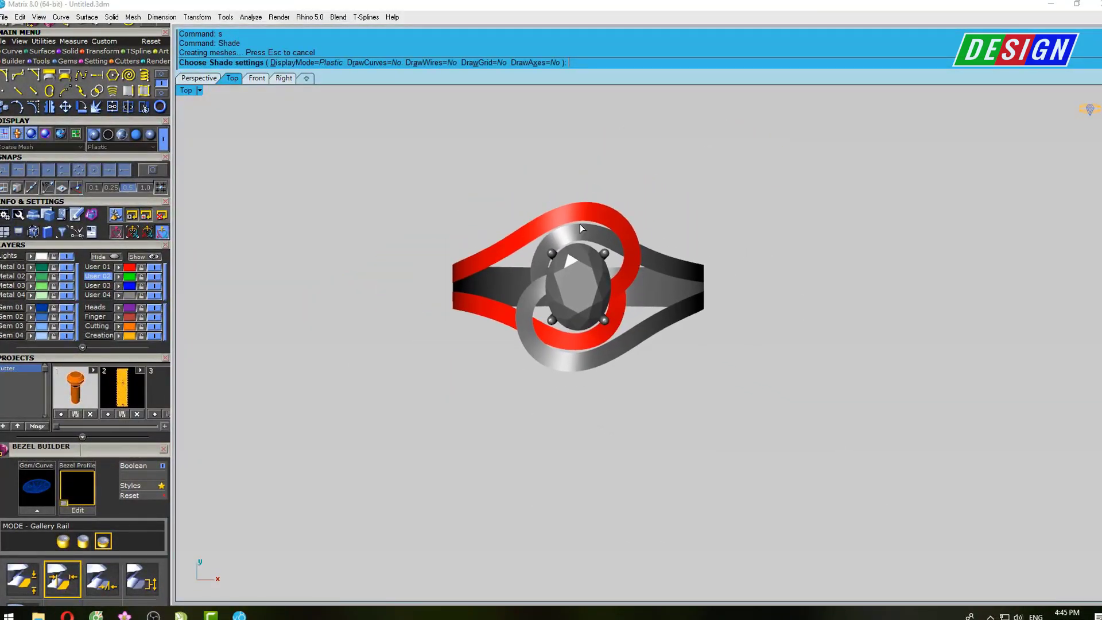
pyautogui.scroll(3, 579, 223)
pyautogui.press('Escape')
# Move two more left-arm points up slightly for a smoother curve
pyautogui.moveTo(538, 300); pyautogui.dragTo(537, 299)
pyautogui.scroll(3, 502, 202)
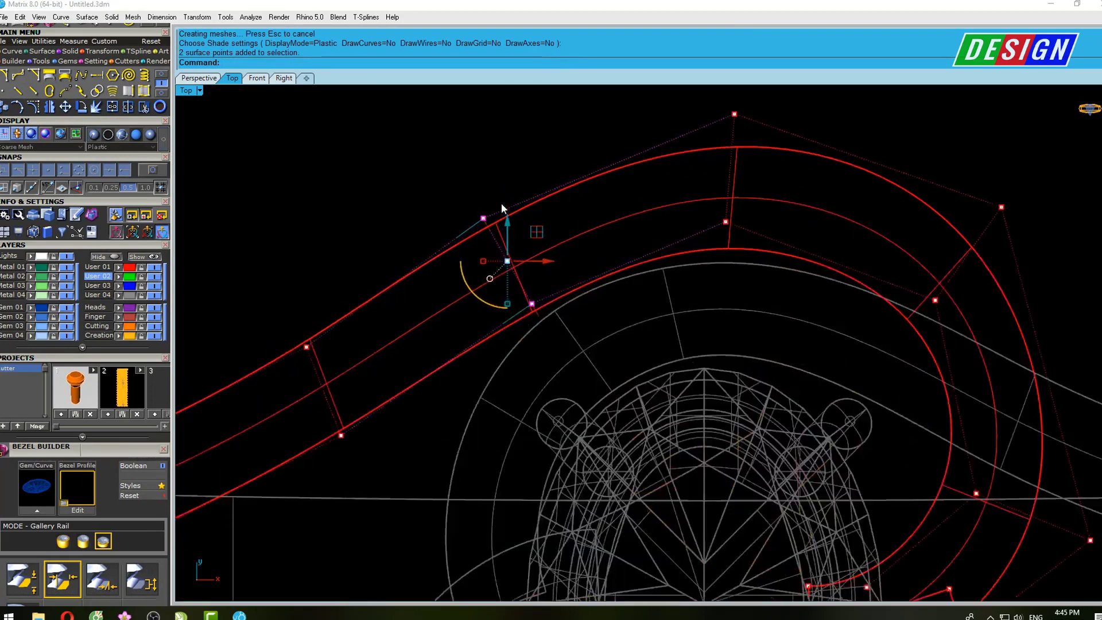
pyautogui.moveTo(505, 218); pyautogui.dragTo(505, 212)
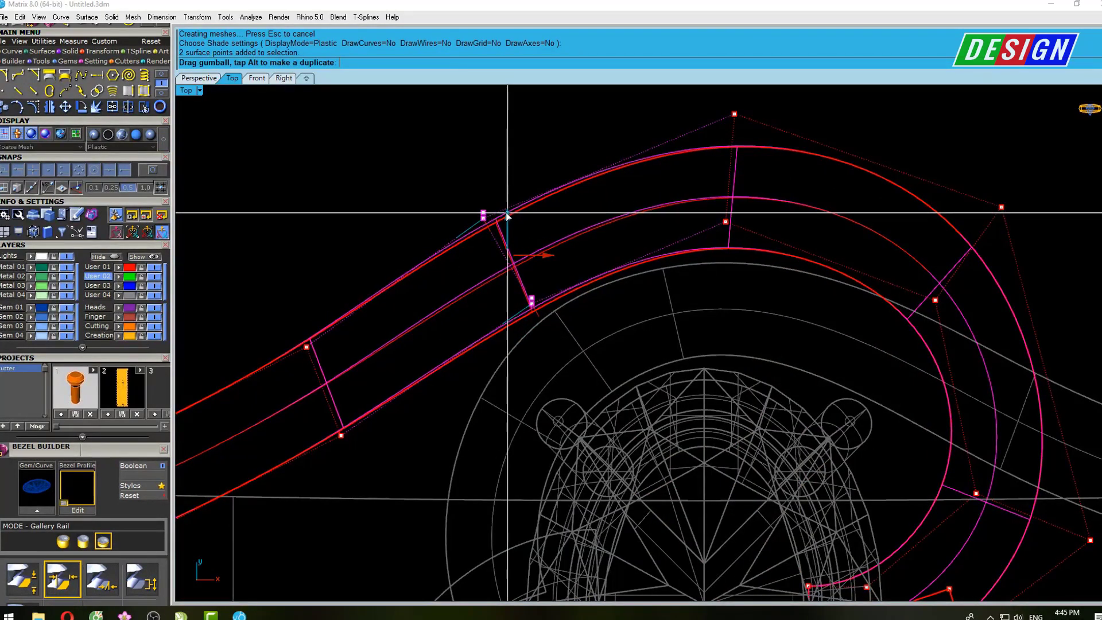
pyautogui.scroll(-5, 506, 211)
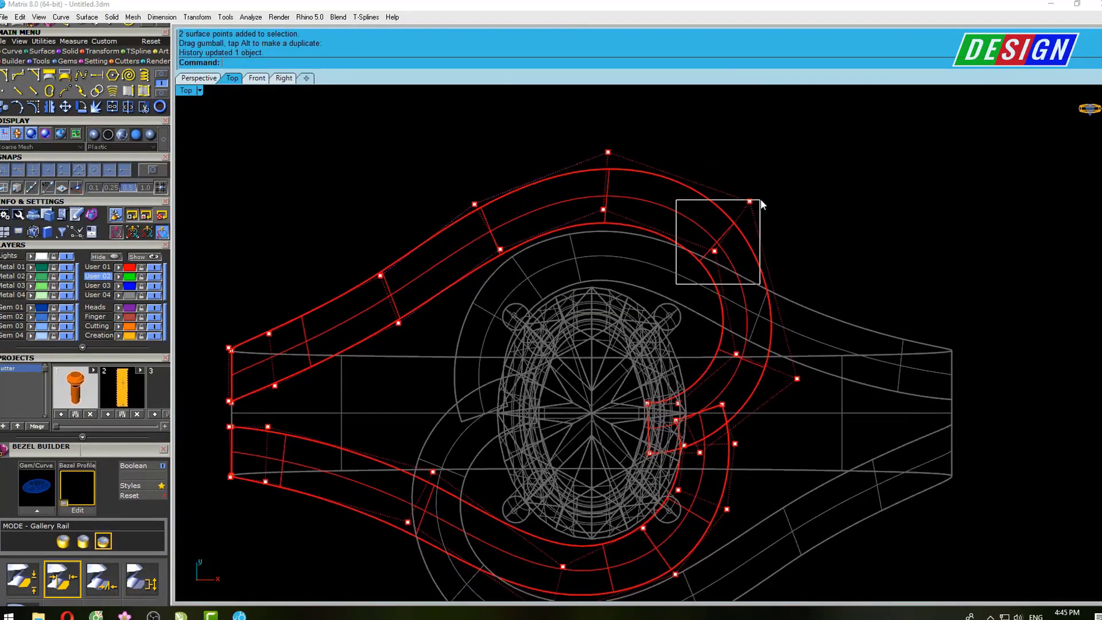
pyautogui.scroll(2, 683, 207)
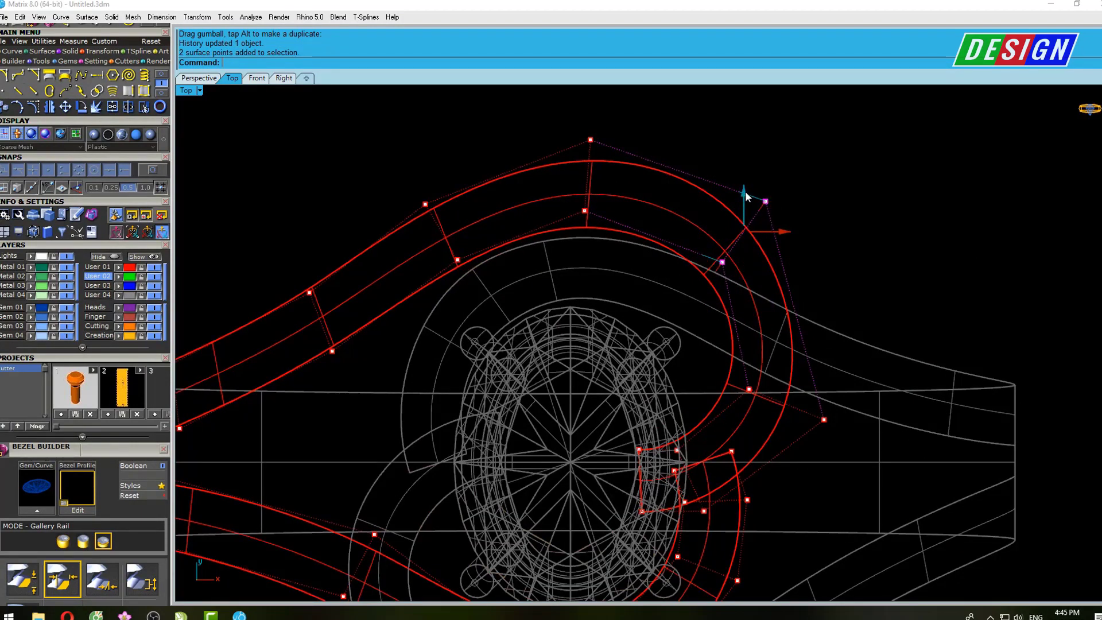
# Nudge the band's right-hand bend points to tighten its loop around the bezel
pyautogui.moveTo(744, 195); pyautogui.dragTo(744, 198)
pyautogui.moveTo(787, 234); pyautogui.dragTo(793, 234)
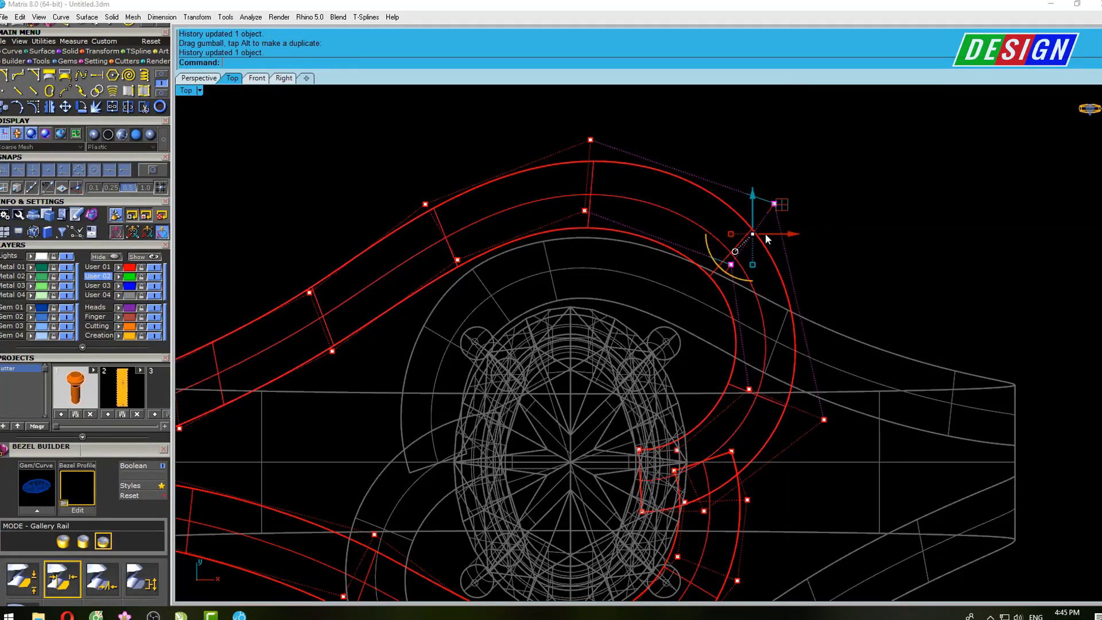
pyautogui.scroll(-2, 733, 242)
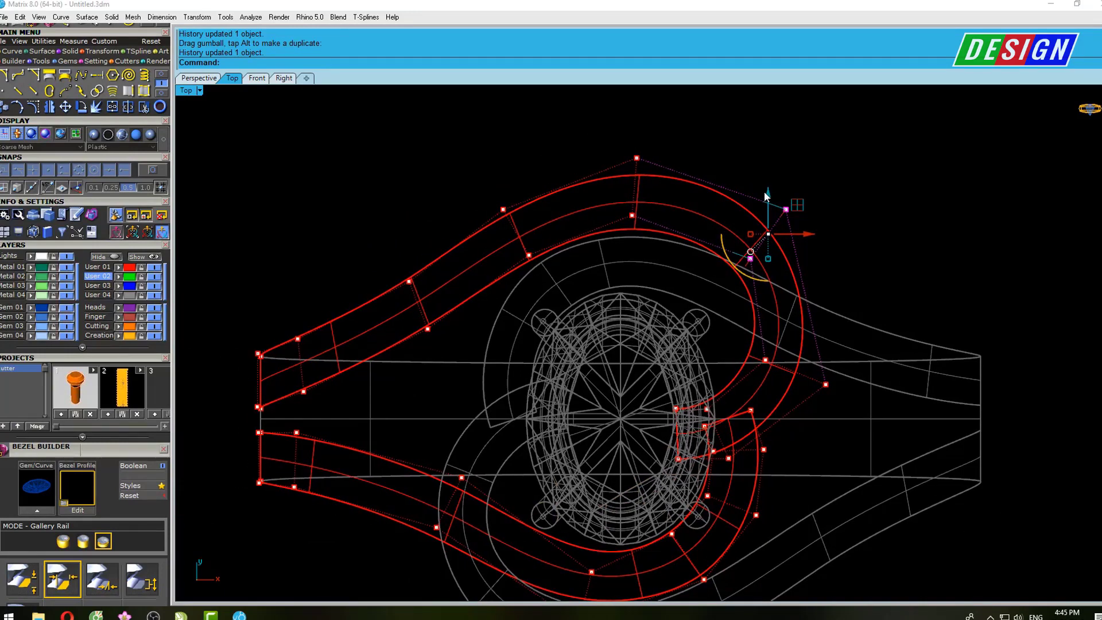
pyautogui.moveTo(766, 197); pyautogui.dragTo(763, 189)
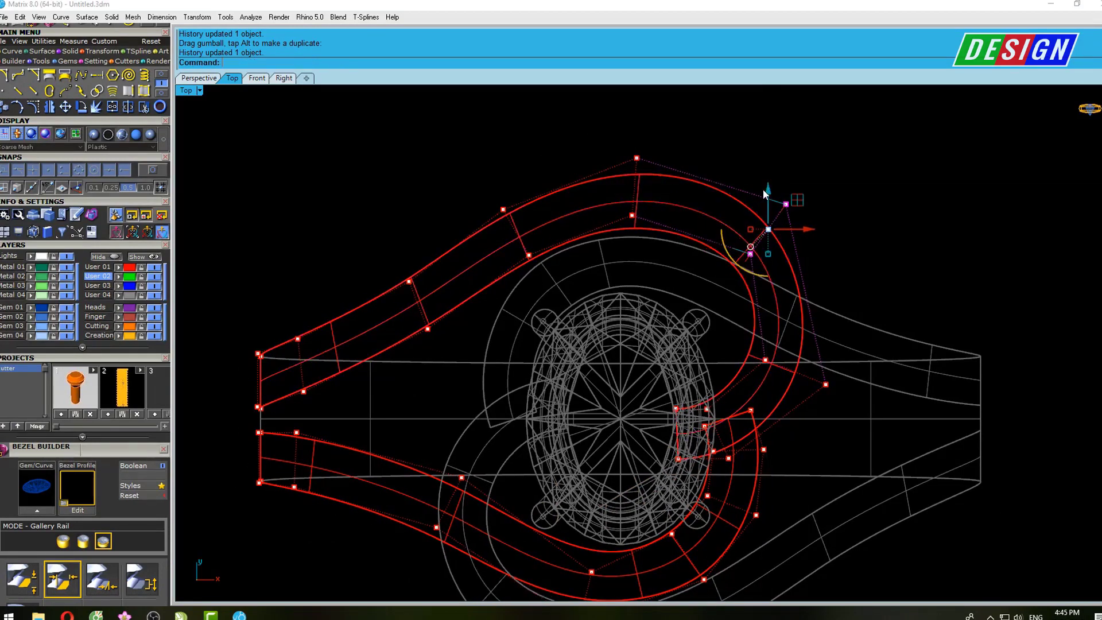
pyautogui.moveTo(763, 188); pyautogui.dragTo(780, 190, button='right')
pyautogui.scroll(-3, 717, 247)
# Check with Shade, nudge one point down, and view the shaded ring maximized in Perspective
pyautogui.write('s')
pyautogui.press('Return')
pyautogui.scroll(3, 716, 247)
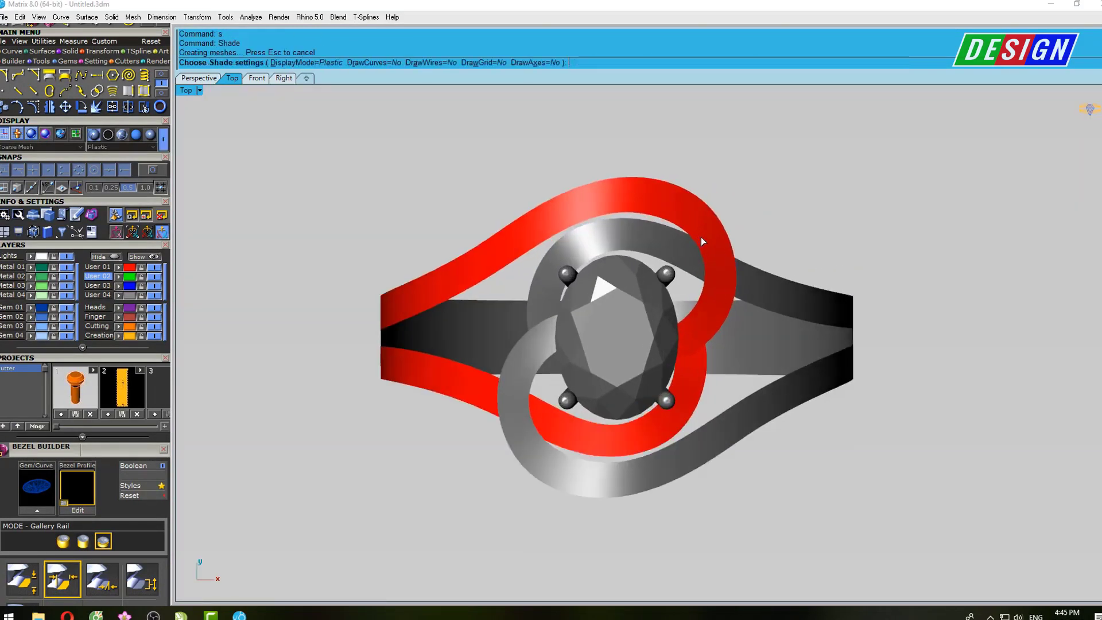
pyautogui.press('Escape')
pyautogui.moveTo(716, 170); pyautogui.dragTo(714, 178)
pyautogui.press('Return')
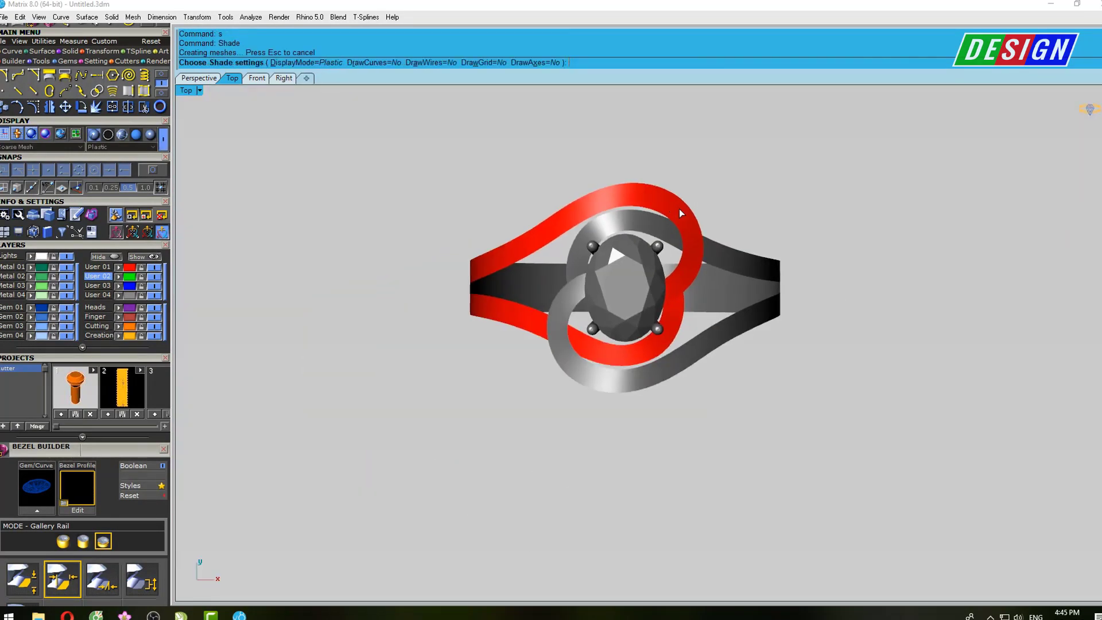
pyautogui.hotkey('ctrl', 'Tab')
pyautogui.moveTo(663, 302)
pyautogui.mouseDown(button='right')
pyautogui.moveTo(824, 229)
pyautogui.moveTo(895, 261)
pyautogui.moveTo(612, 298)
pyautogui.mouseUp(button='right')
# Unlock the ring's inner finger-size circle with UnlockSelected
pyautogui.click(714, 306)
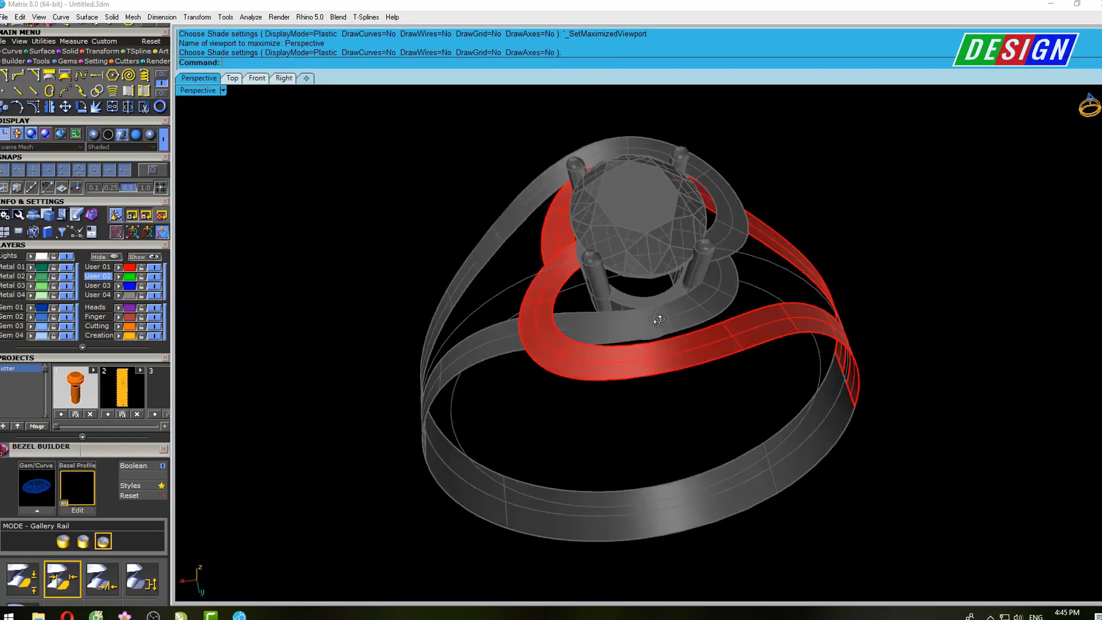
pyautogui.moveTo(714, 306)
pyautogui.mouseDown(button='right')
pyautogui.moveTo(611, 354)
pyautogui.moveTo(625, 301)
pyautogui.moveTo(698, 245)
pyautogui.moveTo(645, 335)
pyautogui.mouseUp(button='right')
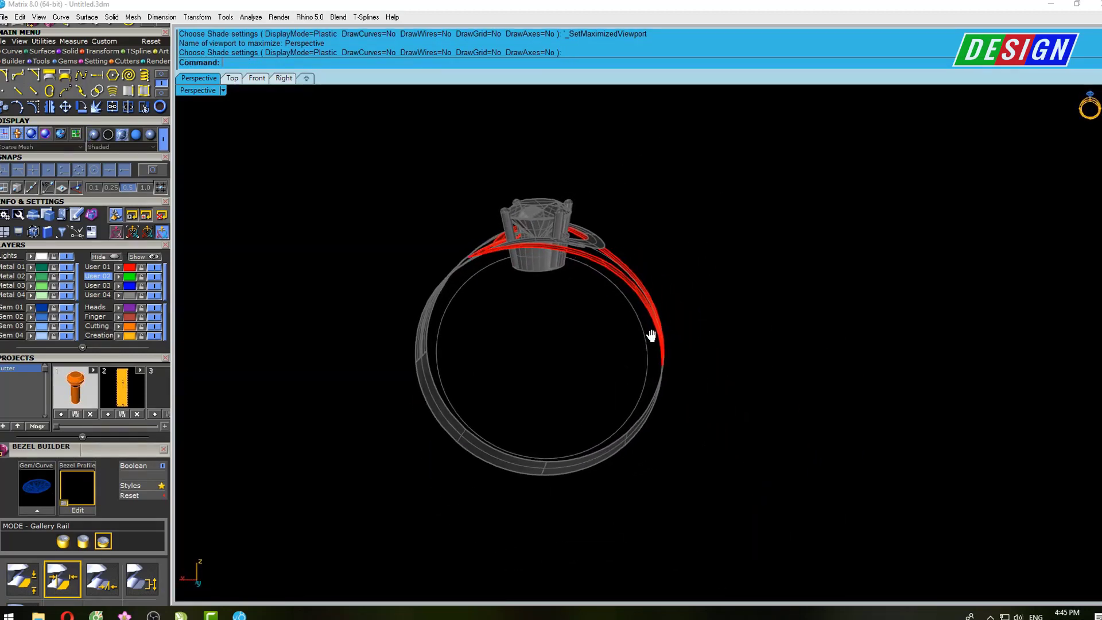
pyautogui.write('unl')
pyautogui.press('Return')
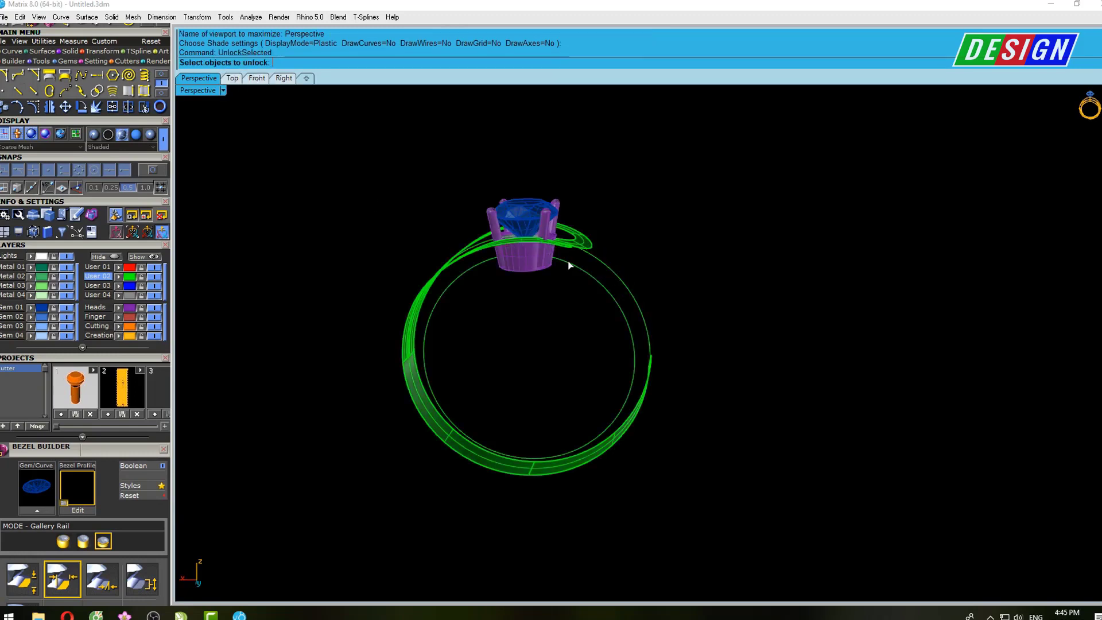
pyautogui.click(585, 269)
pyautogui.press('Return')
# Extrude the circle both sides by 25.975 into a solid cylinder
pyautogui.moveTo(584, 273); pyautogui.dragTo(536, 285, button='right')
pyautogui.write('Extru')
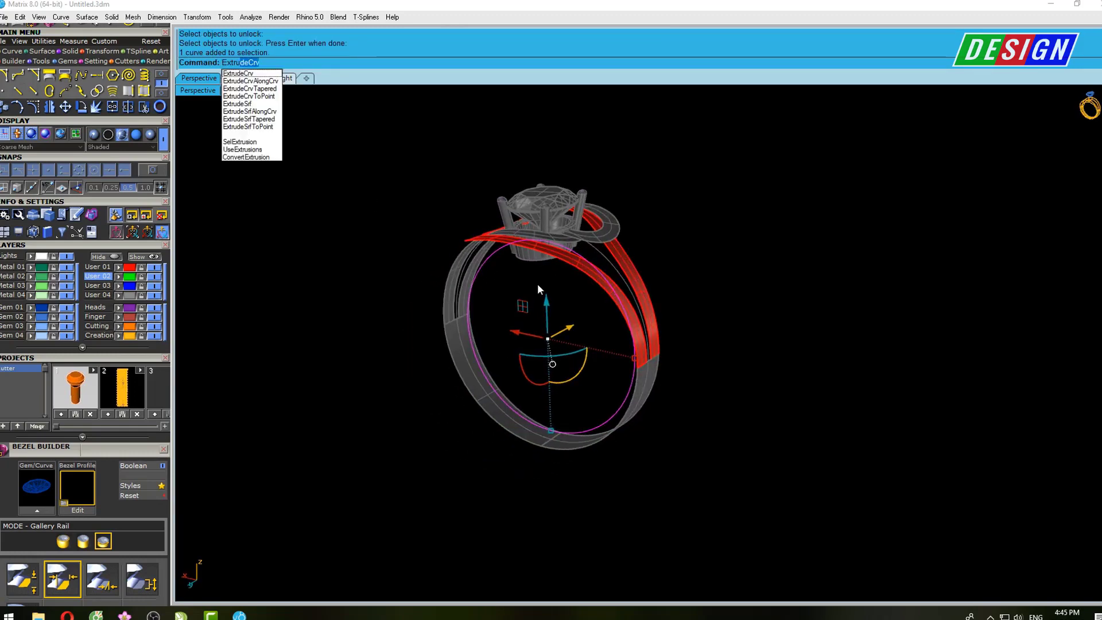
pyautogui.press('Return')
pyautogui.press('Return')
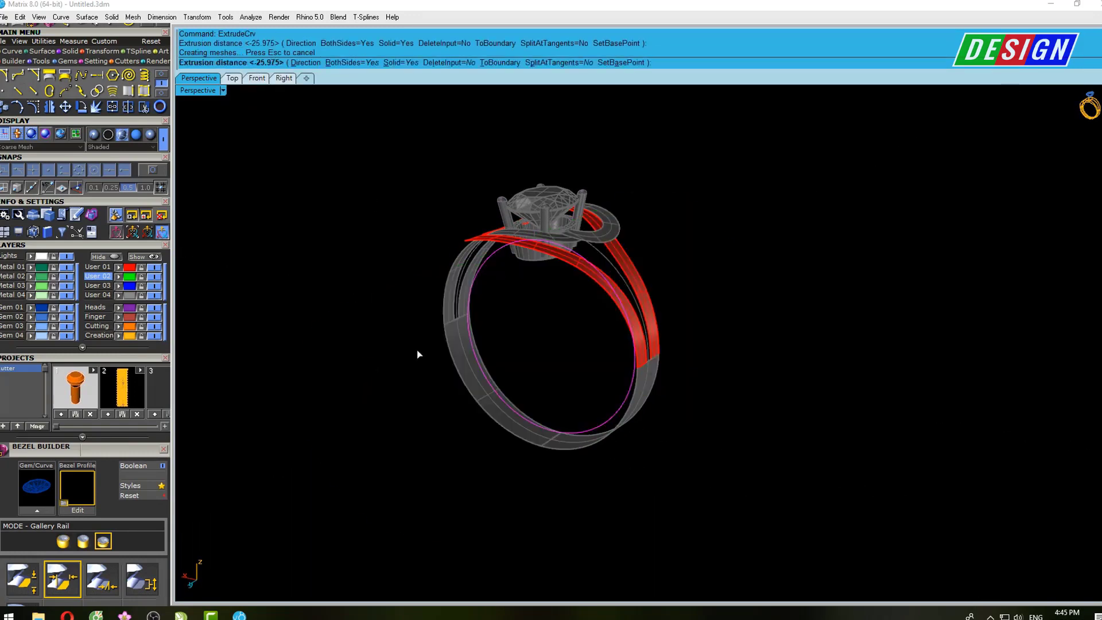
pyautogui.scroll(3, 566, 260)
pyautogui.scroll(3, 566, 261)
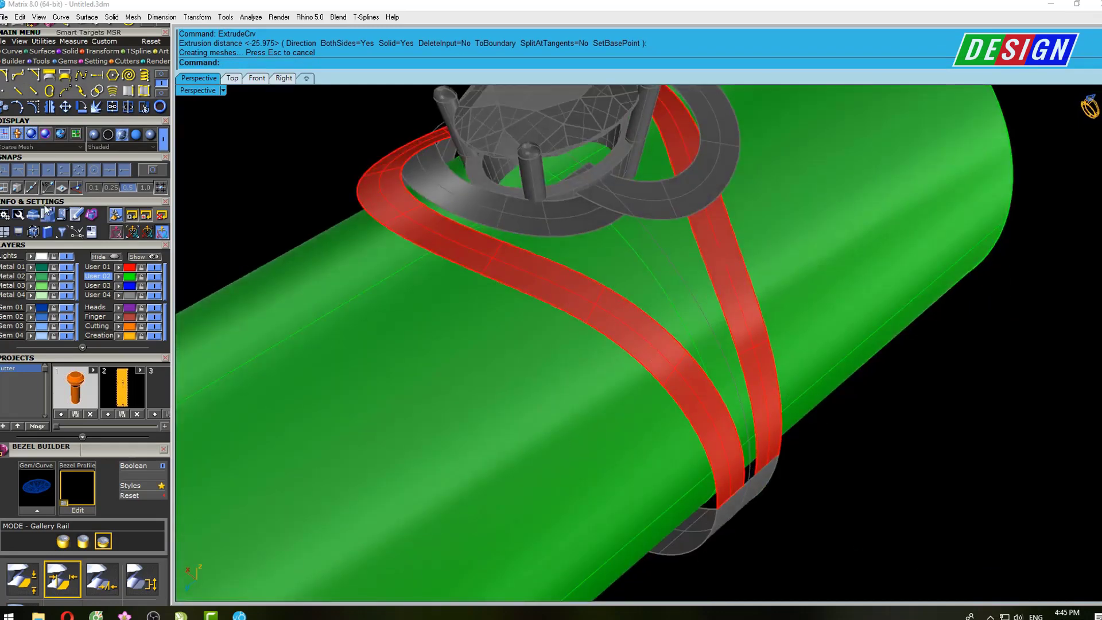
# Duplicate the edges of the left and right red bands with DupEdge
pyautogui.click(131, 91)
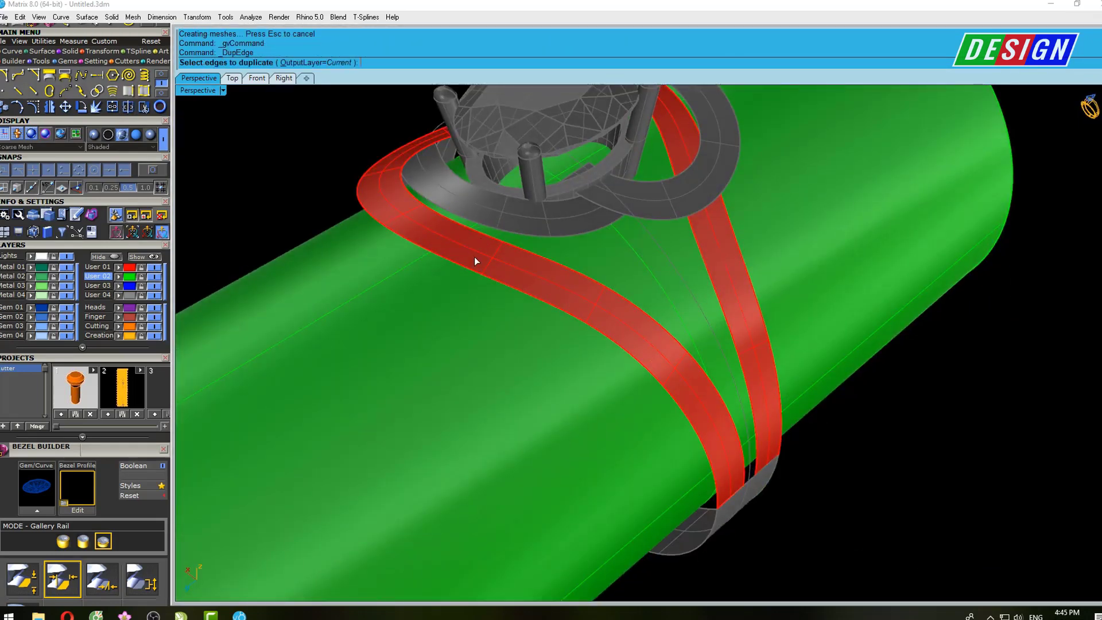
pyautogui.click(468, 271)
pyautogui.moveTo(612, 293); pyautogui.dragTo(587, 276, button='right')
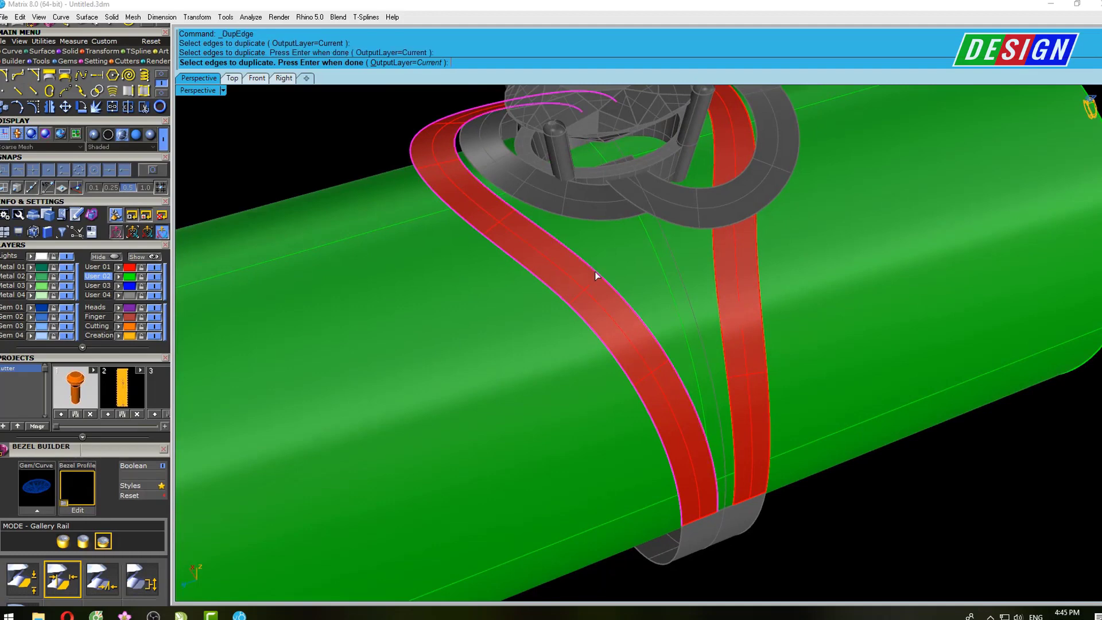
pyautogui.click(716, 303)
pyautogui.click(755, 299)
pyautogui.scroll(-5, 726, 301)
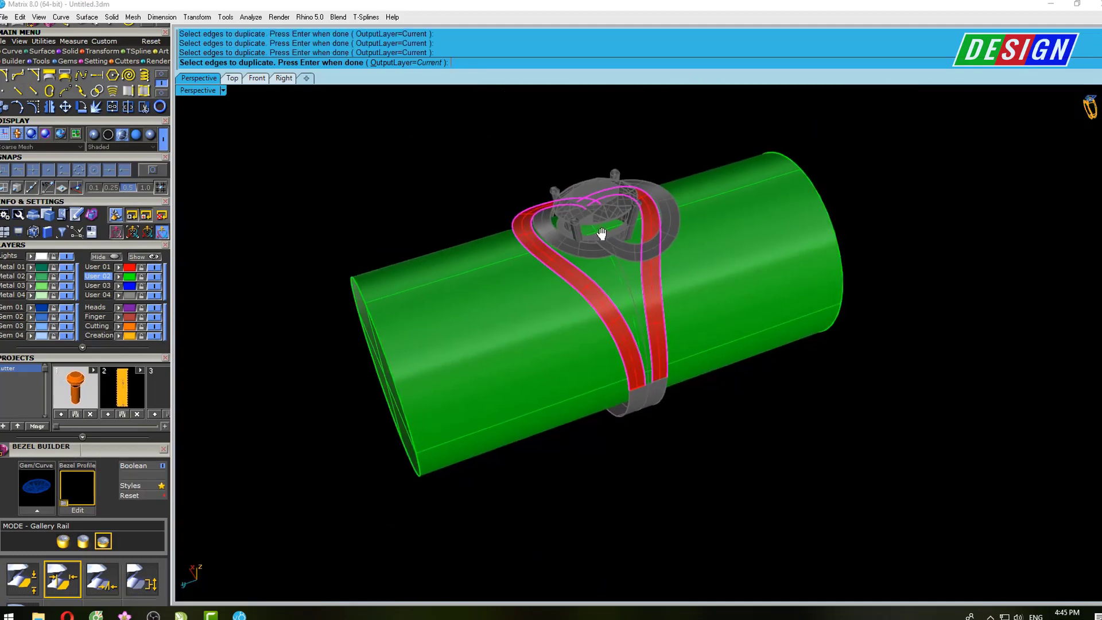
pyautogui.moveTo(726, 301)
pyautogui.mouseDown(button='right')
pyautogui.moveTo(654, 190)
pyautogui.moveTo(793, 180)
pyautogui.moveTo(657, 209)
pyautogui.moveTo(574, 201)
pyautogui.moveTo(584, 181)
pyautogui.mouseUp(button='right')
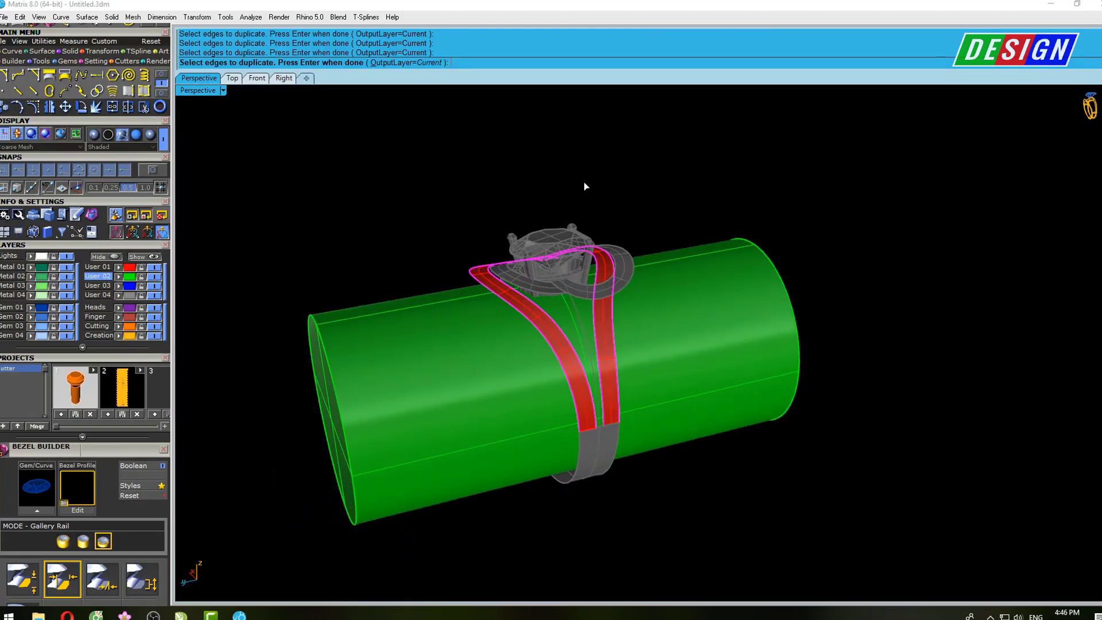
pyautogui.press('Return')
# Pull the duplicated edge curves onto the green cylinder
pyautogui.moveTo(552, 249); pyautogui.dragTo(344, 258, button='right')
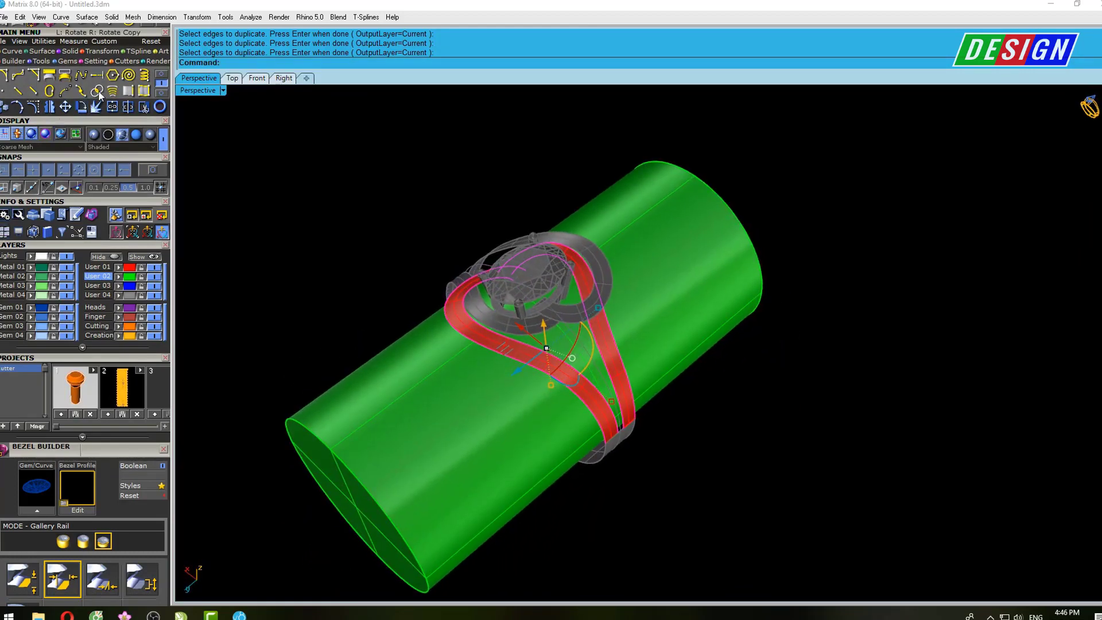
pyautogui.click(162, 75)
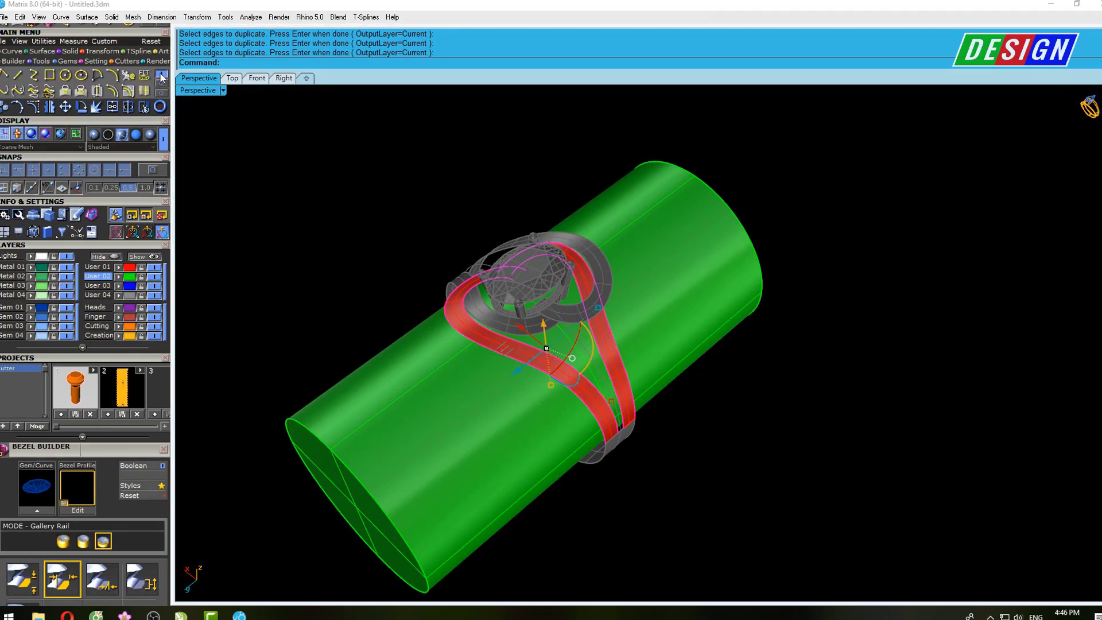
pyautogui.click(81, 90)
pyautogui.click(469, 387)
pyautogui.press('Return')
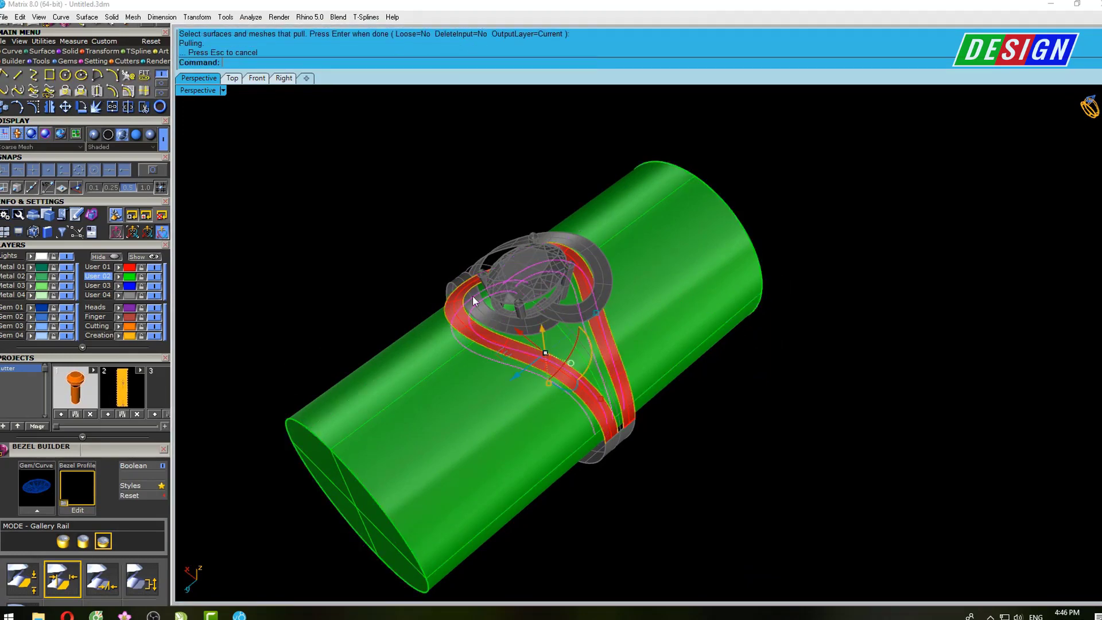
# Delete the green cylinder
pyautogui.moveTo(473, 295); pyautogui.dragTo(624, 185, button='right')
pyautogui.click(665, 315)
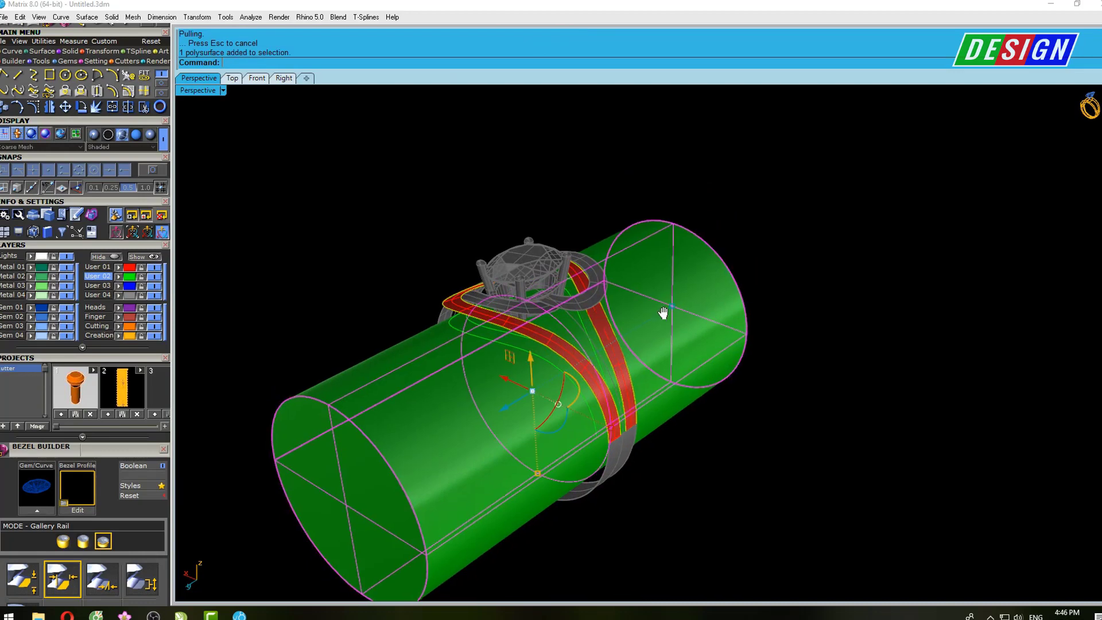
pyautogui.moveTo(663, 313)
pyautogui.keyDown('shift'); pyautogui.mouseDown(button='right')
pyautogui.moveTo(651, 299)
pyautogui.moveTo(610, 312)
pyautogui.moveTo(639, 248)
pyautogui.moveTo(621, 353)
pyautogui.mouseUp(button='right'); pyautogui.keyUp('shift')
pyautogui.write('lete')
pyautogui.press('Return')
pyautogui.hotkey('ctrl', 'F2')
pyautogui.scroll(-1, 539, 267)
pyautogui.scroll(-3, 537, 275)
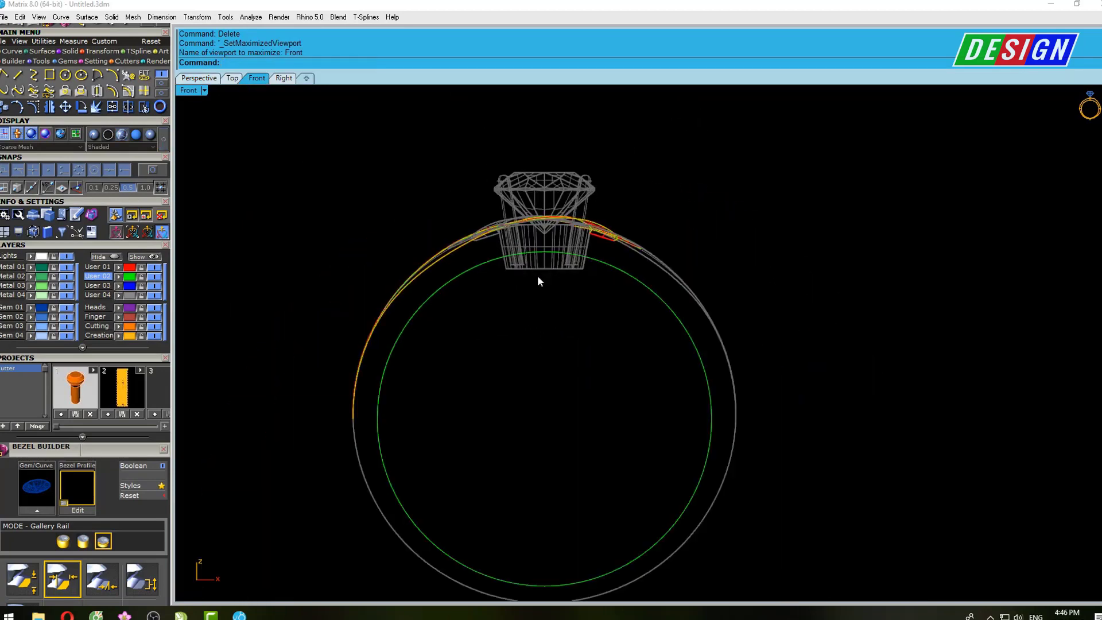
pyautogui.moveTo(537, 274)
pyautogui.mouseDown(button='right')
pyautogui.moveTo(584, 262)
pyautogui.moveTo(570, 266)
pyautogui.mouseUp(button='right')
pyautogui.hotkey('ctrl', 'F4')
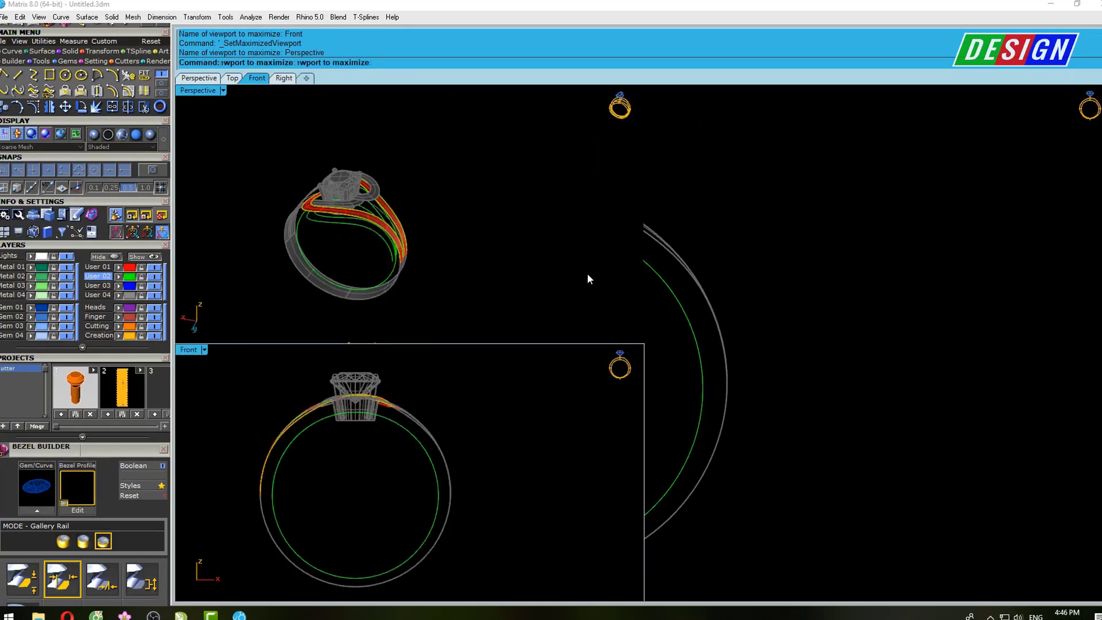
pyautogui.moveTo(591, 420)
pyautogui.mouseDown(button='right')
pyautogui.moveTo(576, 389)
pyautogui.moveTo(505, 359)
pyautogui.moveTo(520, 410)
pyautogui.mouseUp(button='right')
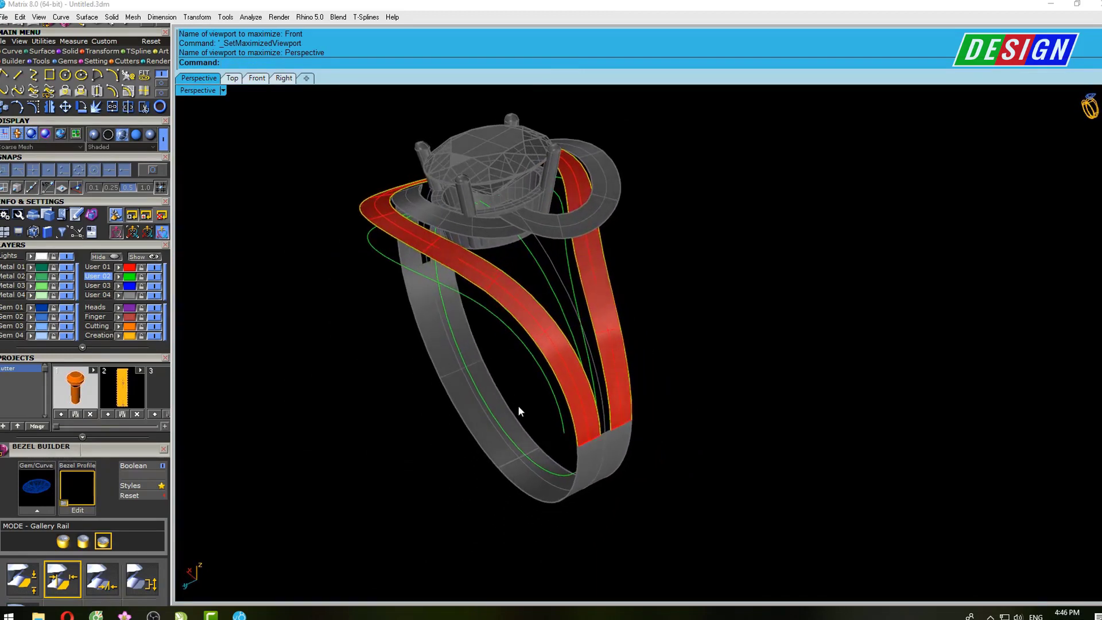
pyautogui.click(523, 331)
pyautogui.click(555, 371)
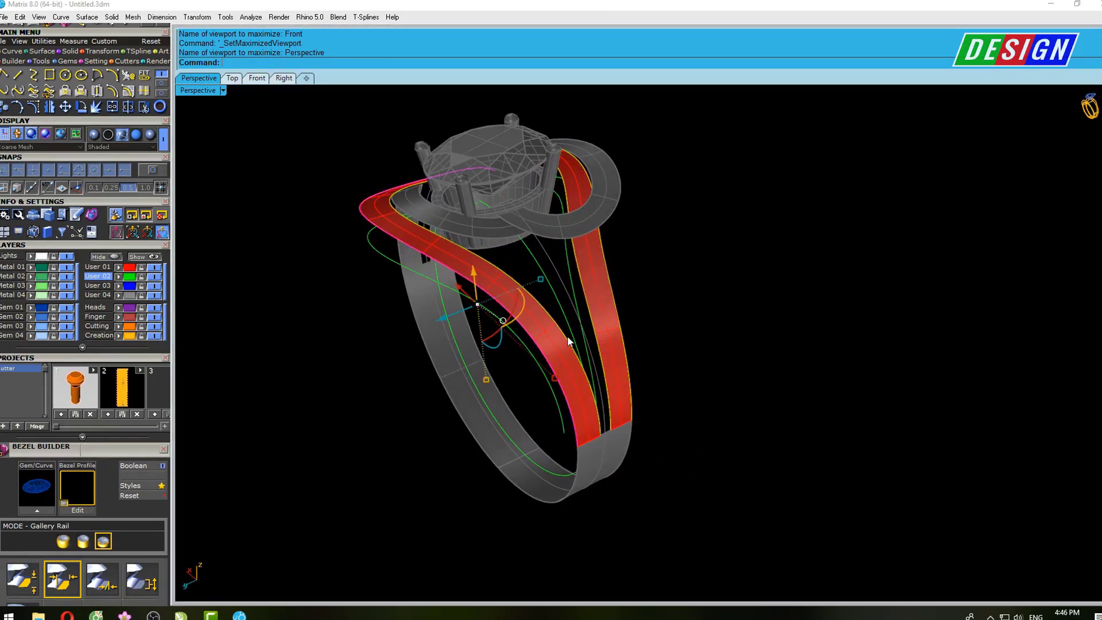
pyautogui.moveTo(567, 341); pyautogui.dragTo(645, 404, button='right')
pyautogui.press('Escape')
pyautogui.scroll(5, 550, 351)
pyautogui.click(551, 352)
pyautogui.scroll(-5, 570, 346)
pyautogui.scroll(5, 645, 405)
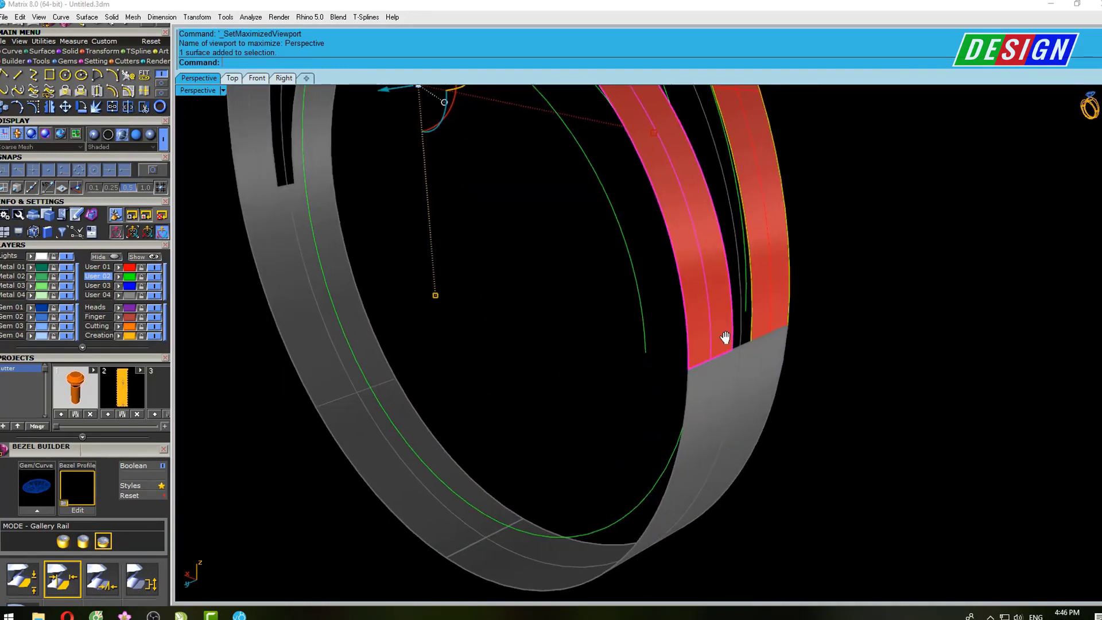
# Draw a short line from the green curve's intersection to the red band's corner and measure its length
pyautogui.moveTo(725, 339); pyautogui.dragTo(667, 358, button='right')
pyautogui.write('le')
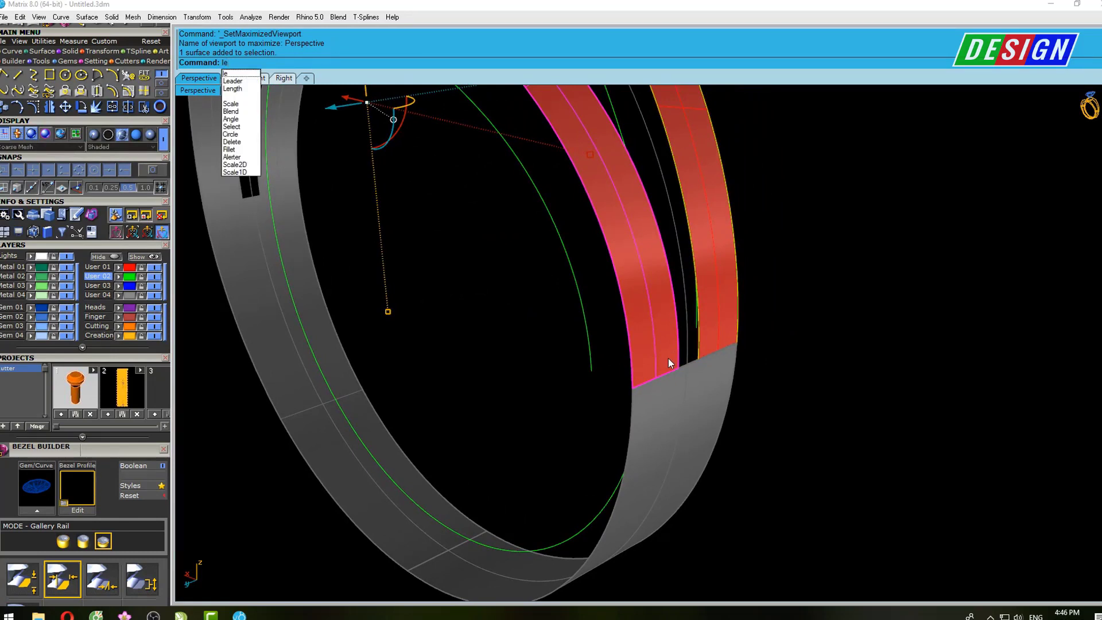
pyautogui.click(244, 89)
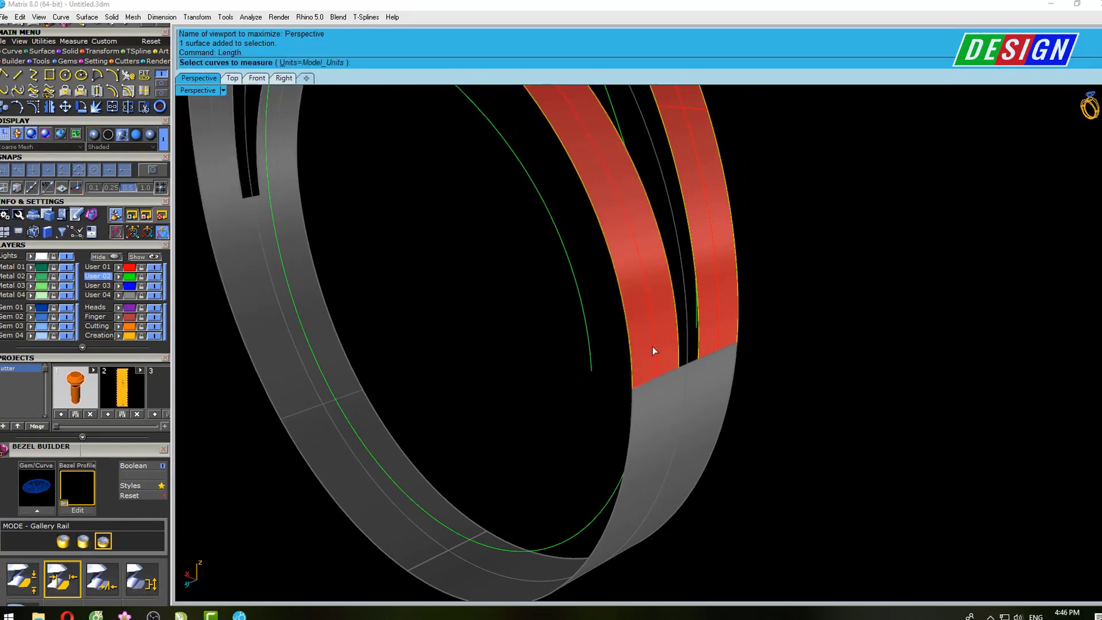
pyautogui.click(17, 75)
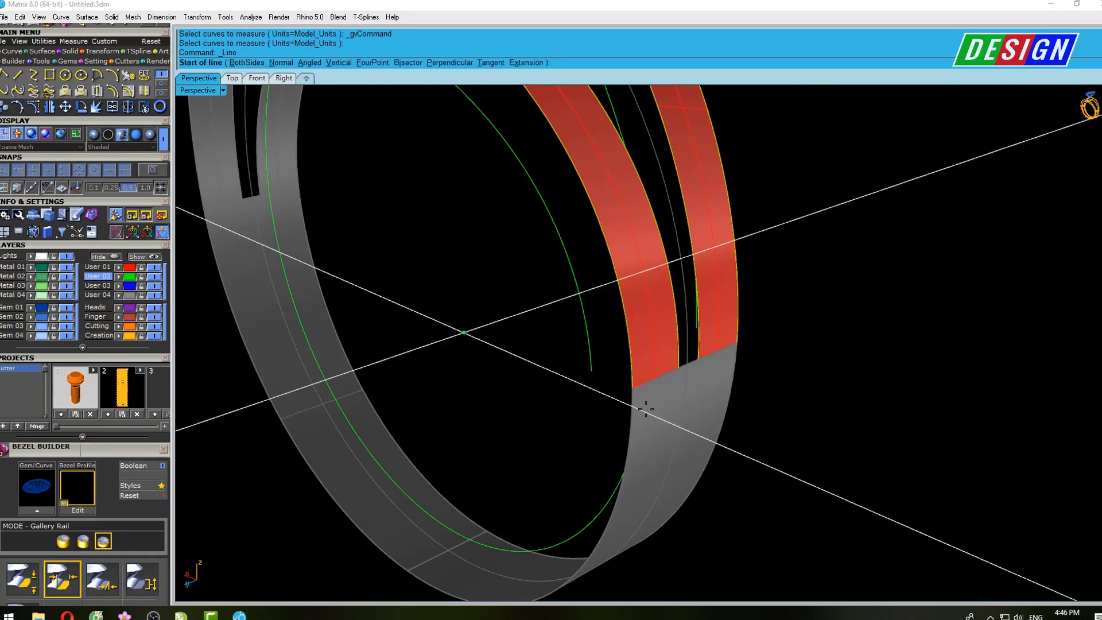
pyautogui.click(610, 406)
pyautogui.click(632, 389)
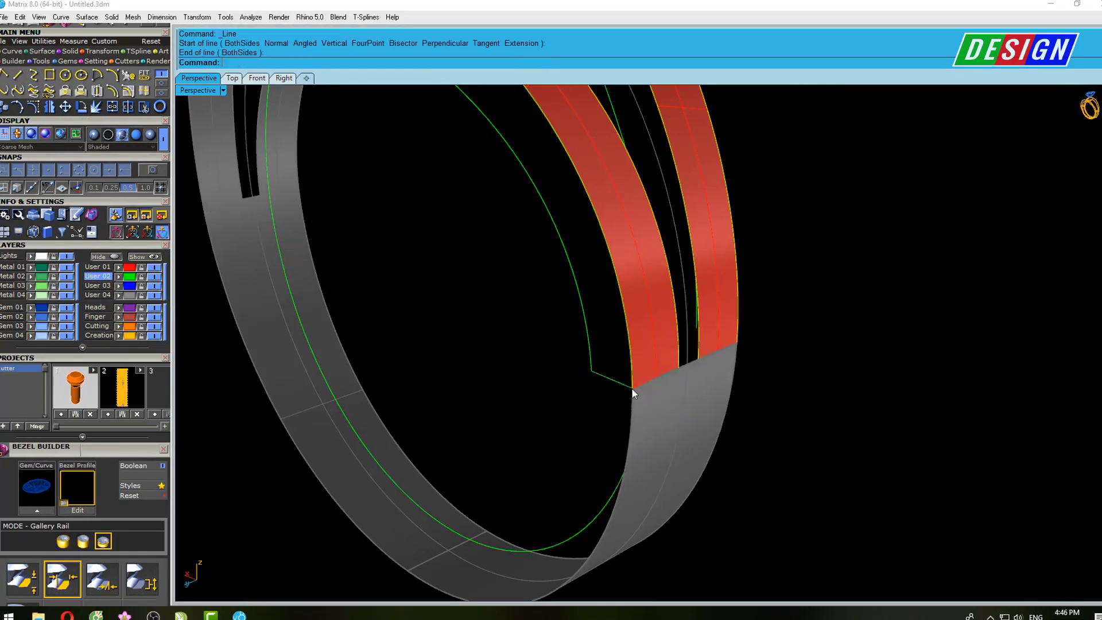
pyautogui.click(614, 383)
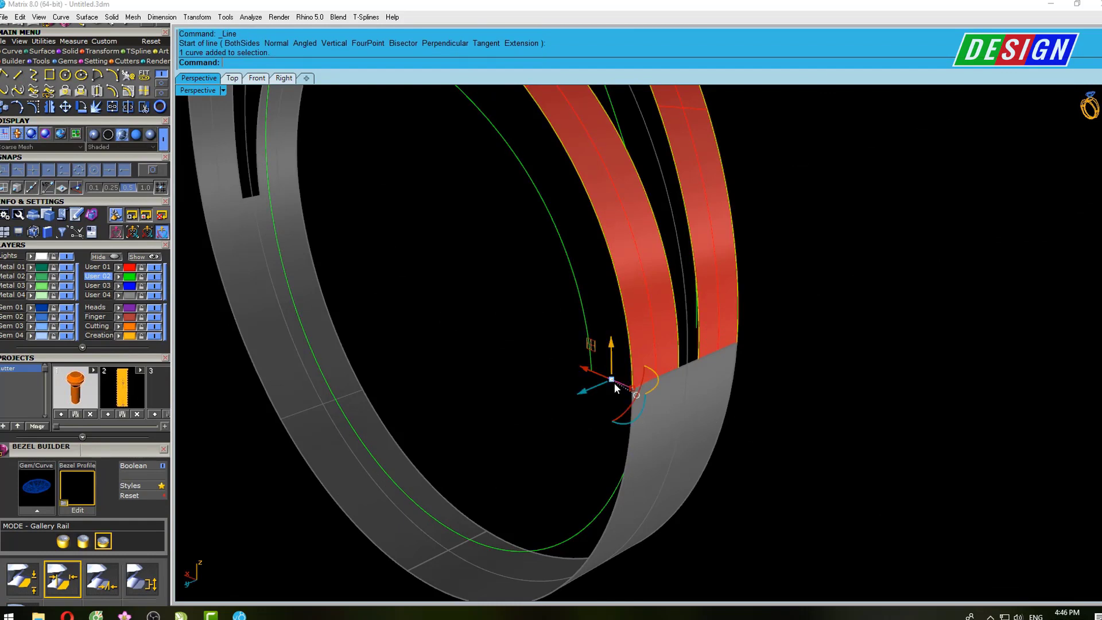
pyautogui.write('length')
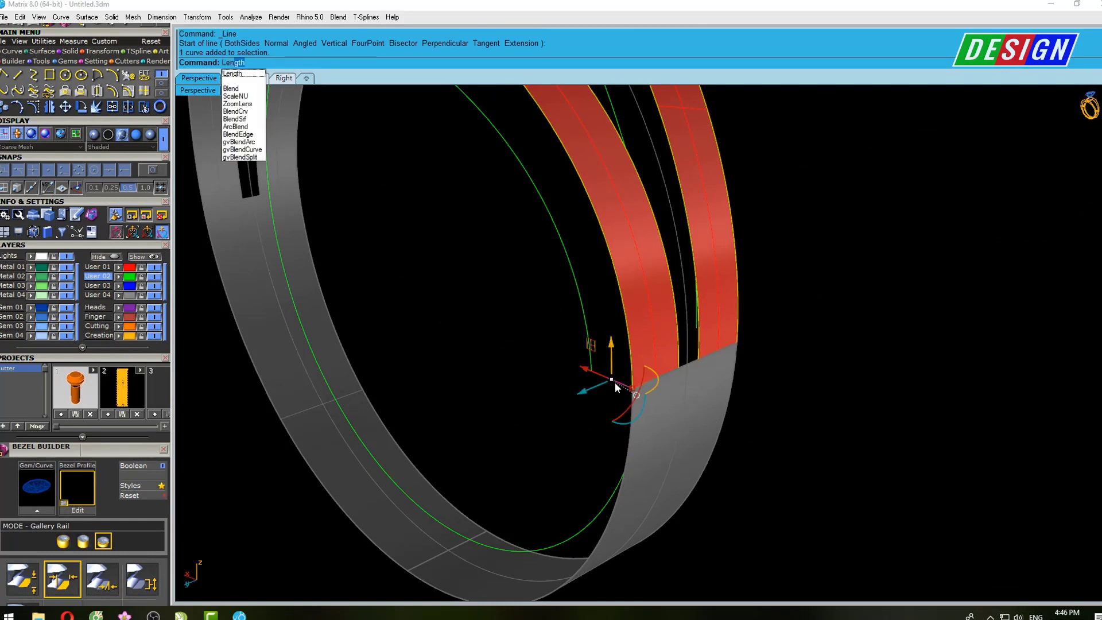
pyautogui.press('Return')
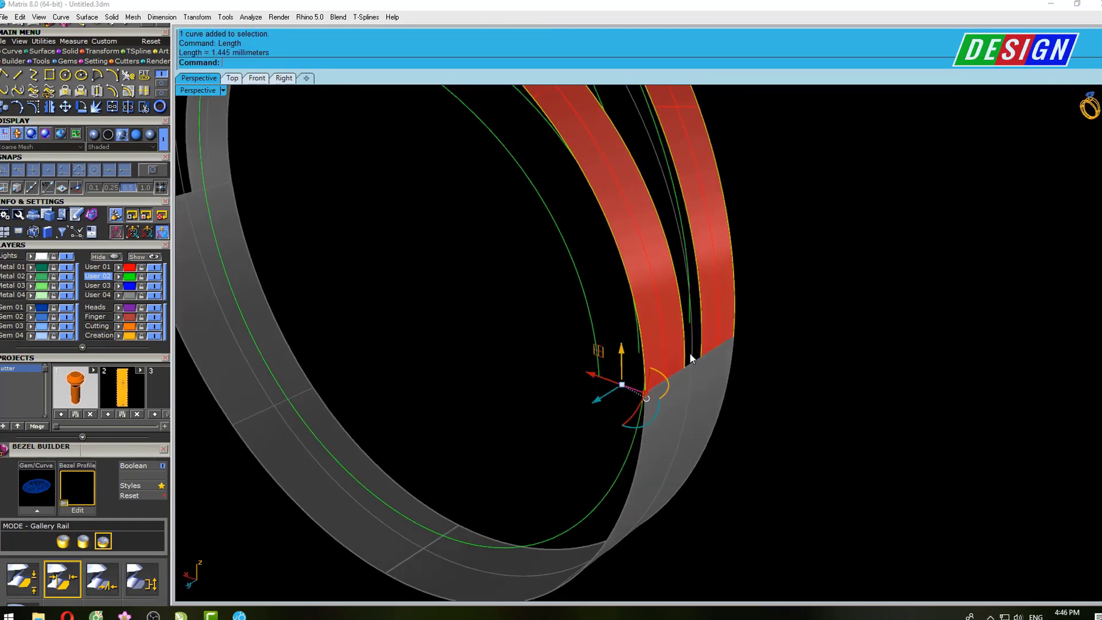
pyautogui.press('Escape')
# Offset both red band surfaces 1.4 mm with OffsetSrf, Loose=Yes and Solid=Yes
pyautogui.click(639, 240)
pyautogui.scroll(-3, 640, 240)
pyautogui.moveTo(647, 253)
pyautogui.mouseDown(button='right')
pyautogui.moveTo(679, 311)
pyautogui.moveTo(728, 332)
pyautogui.mouseUp(button='right')
pyautogui.keyDown('shift'); pyautogui.click(713, 279); pyautogui.keyUp('shift')
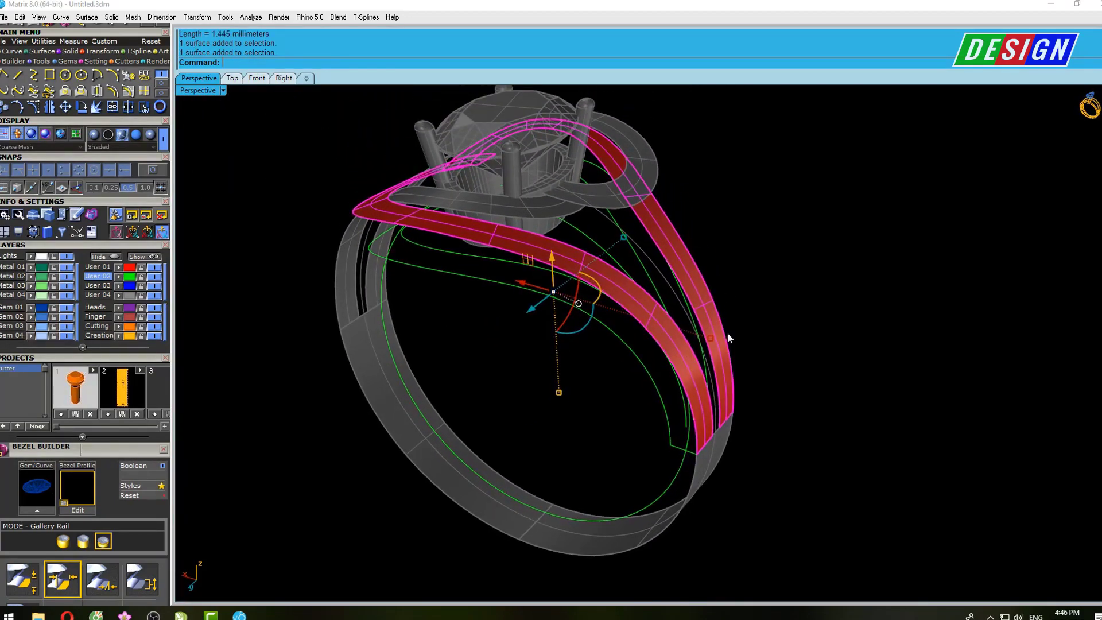
pyautogui.write('Offsetsrf')
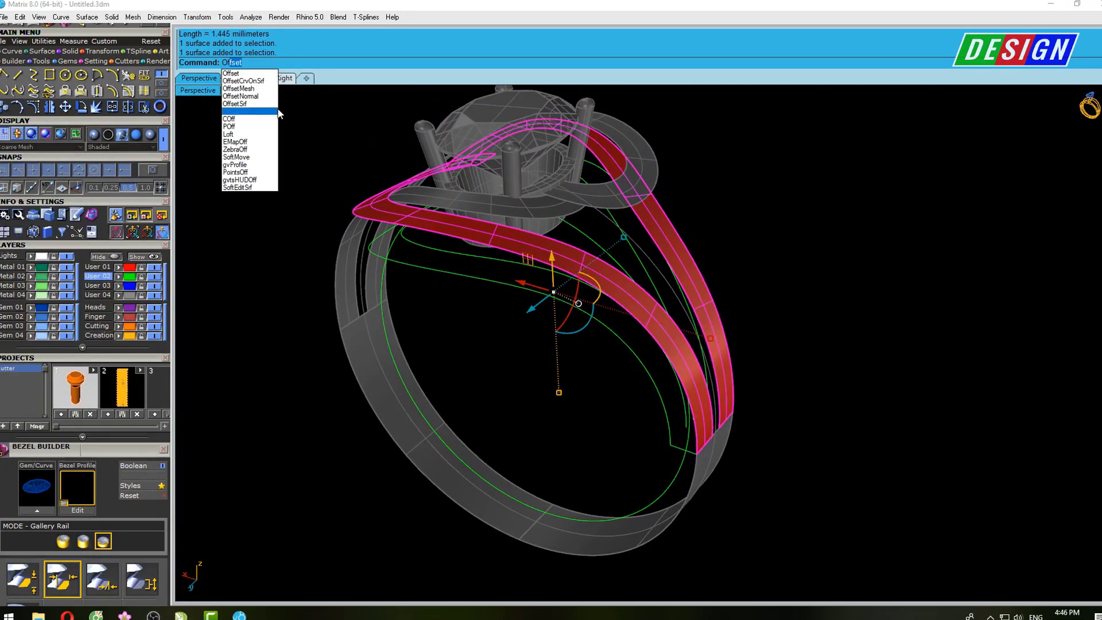
pyautogui.press('Return')
pyautogui.moveTo(714, 316); pyautogui.dragTo(725, 306, button='right')
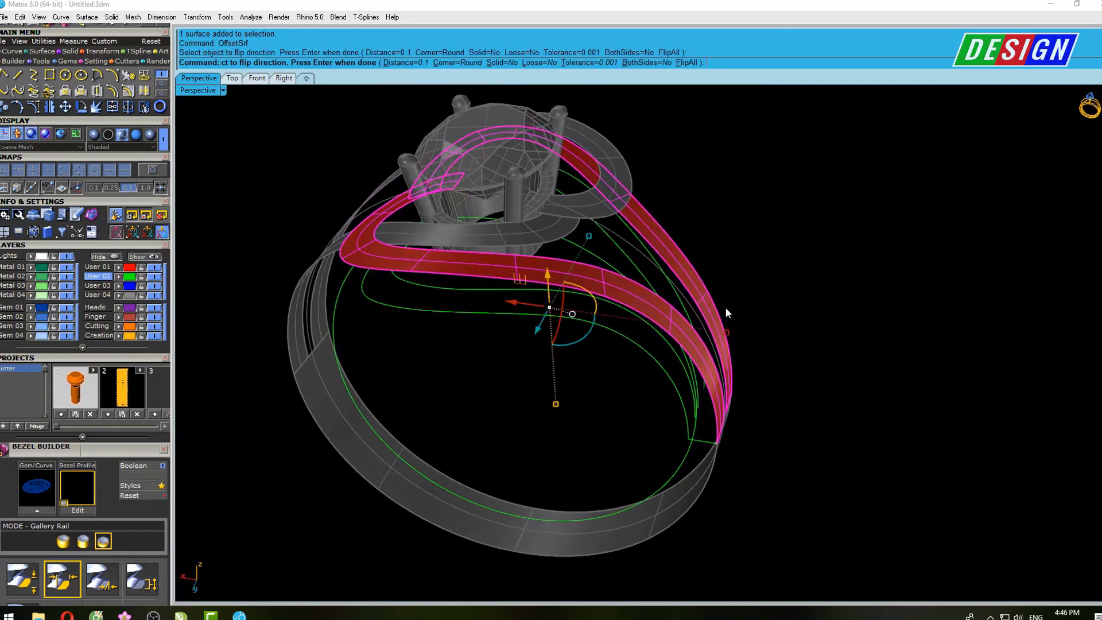
pyautogui.press('Return')
pyautogui.press('Return')
pyautogui.moveTo(644, 311); pyautogui.dragTo(492, 81, button='right')
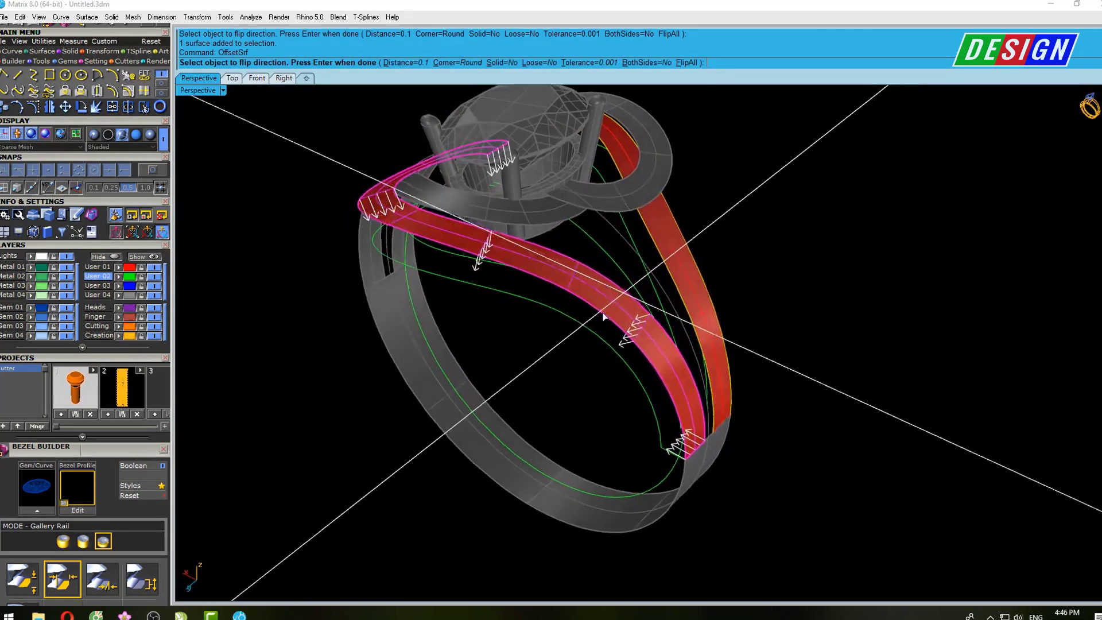
pyautogui.click(540, 62)
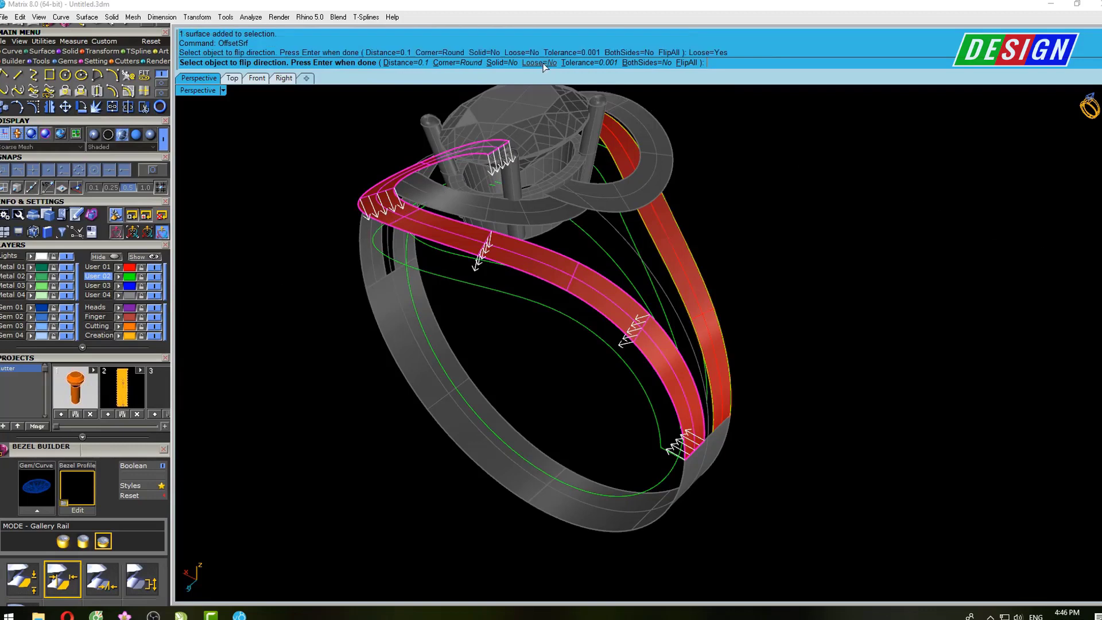
pyautogui.click(503, 62)
pyautogui.write('1.4')
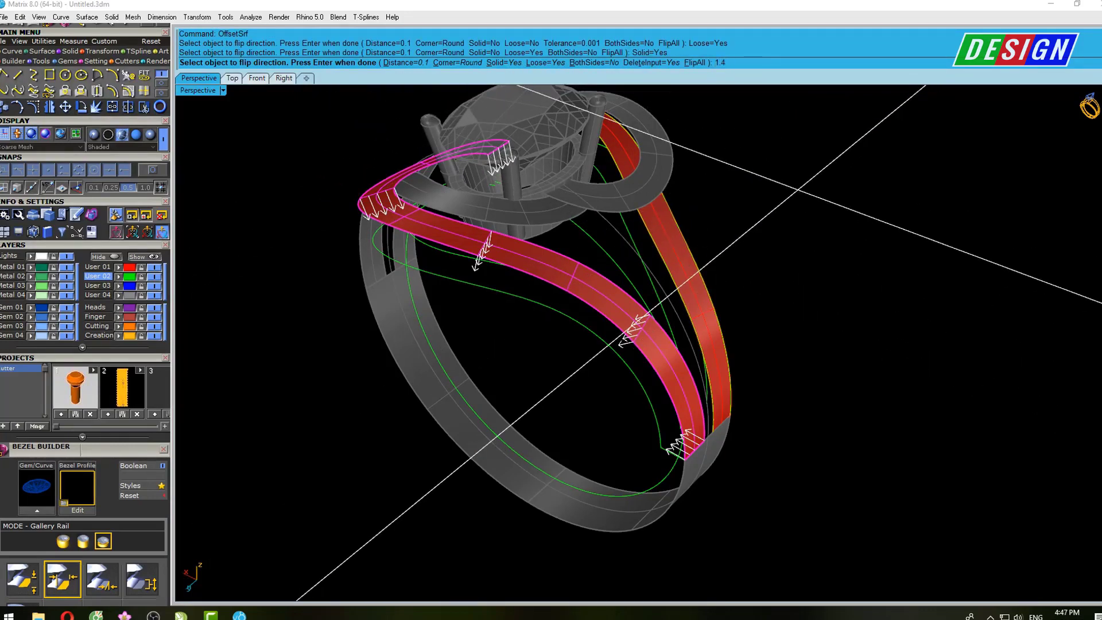
pyautogui.press('Return')
# Offset the right band as a 1.45 mm solid, flipped inward with FlipAll
pyautogui.click(705, 297)
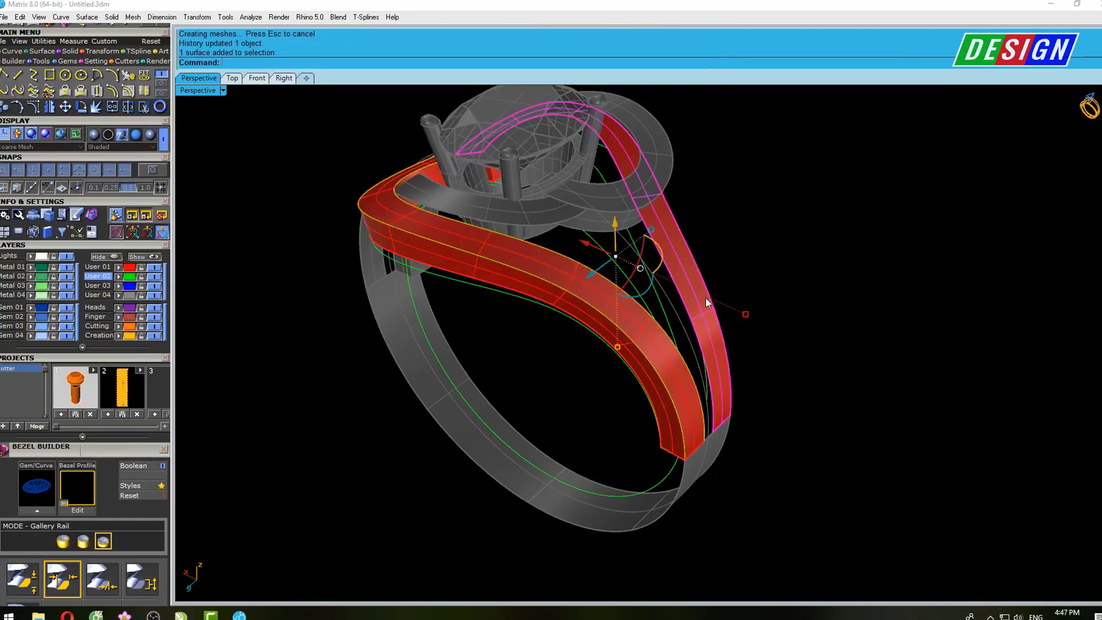
pyautogui.press('Return')
pyautogui.moveTo(704, 298); pyautogui.dragTo(643, 205, button='right')
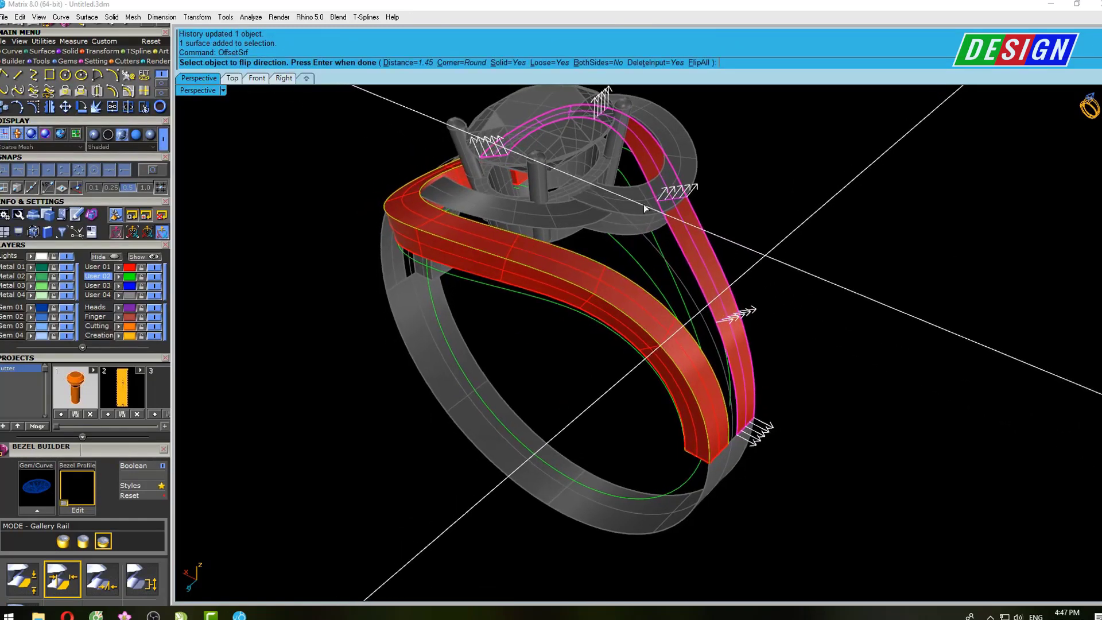
pyautogui.click(706, 67)
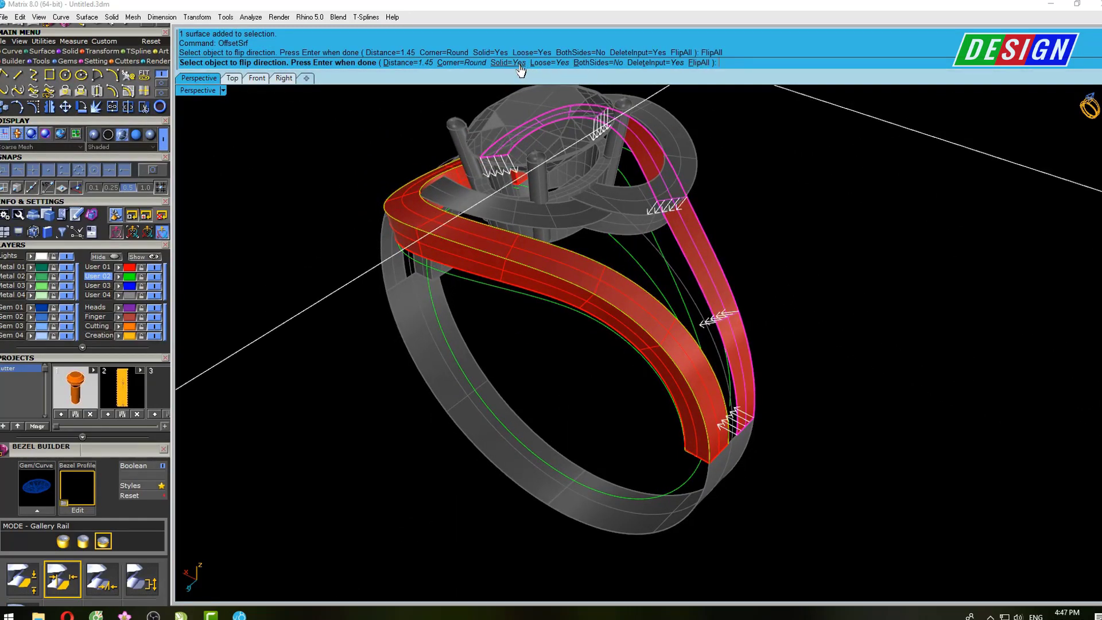
pyautogui.press('Return')
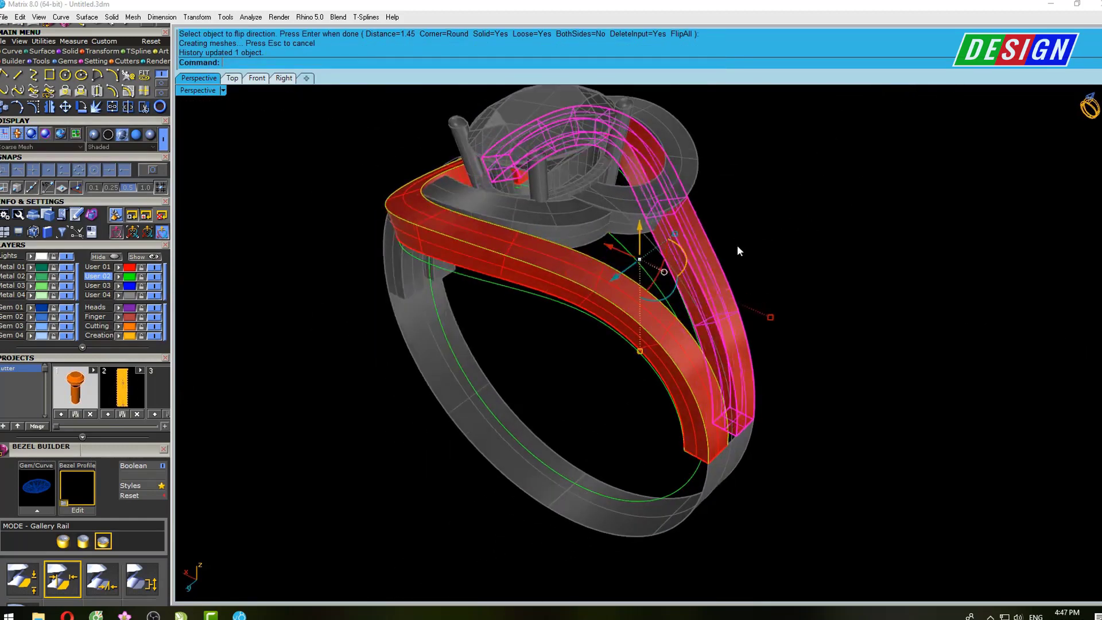
pyautogui.moveTo(737, 244)
pyautogui.mouseDown(button='right')
pyautogui.moveTo(622, 336)
pyautogui.moveTo(615, 291)
pyautogui.moveTo(701, 275)
pyautogui.moveTo(706, 221)
pyautogui.moveTo(640, 221)
pyautogui.moveTo(645, 253)
pyautogui.moveTo(721, 300)
pyautogui.moveTo(658, 297)
pyautogui.mouseUp(button='right')
pyautogui.write('Un')
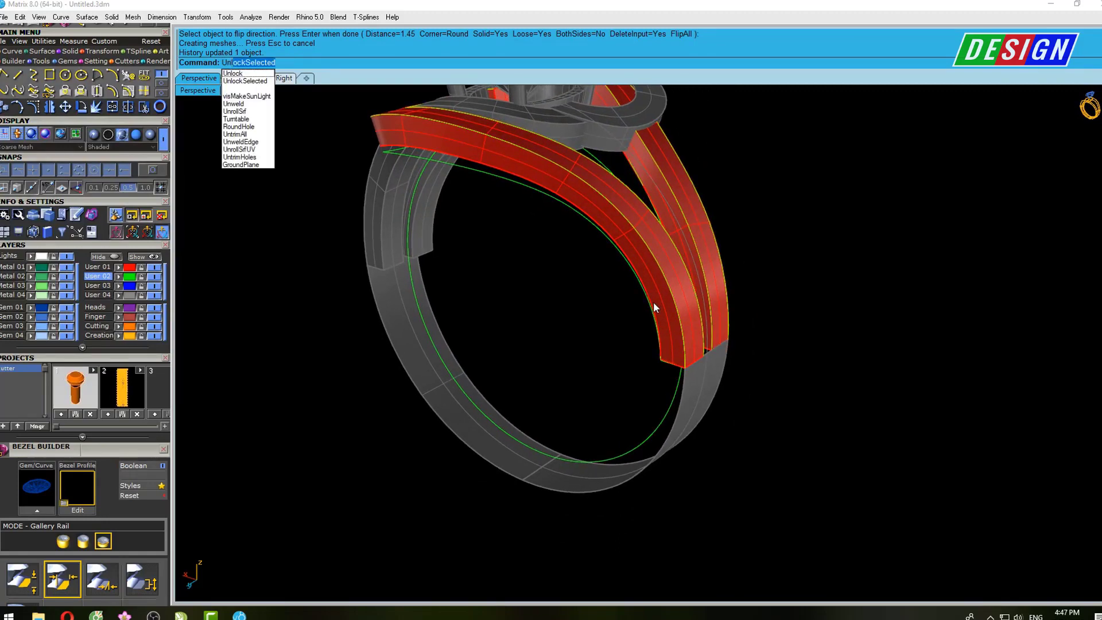
# Unlock the lower shank piece and extrude its inner curve into a temporary cylinder
pyautogui.press('Return')
pyautogui.click(699, 384)
pyautogui.moveTo(693, 380); pyautogui.dragTo(584, 366, button='right')
pyautogui.click(640, 382)
pyautogui.scroll(-5, 640, 380)
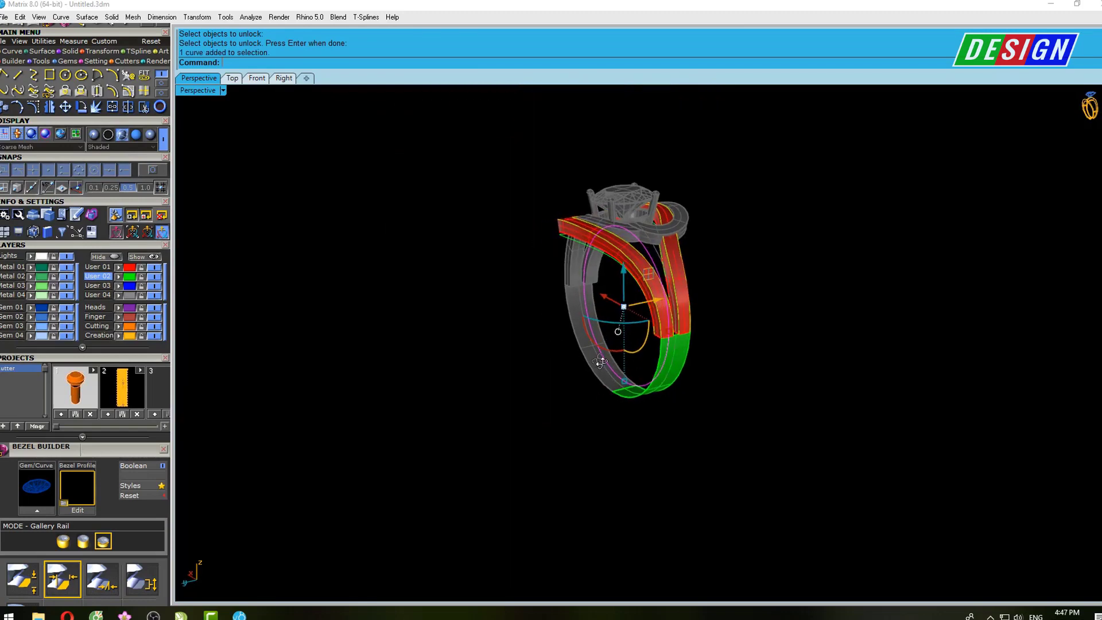
pyautogui.write('ex')
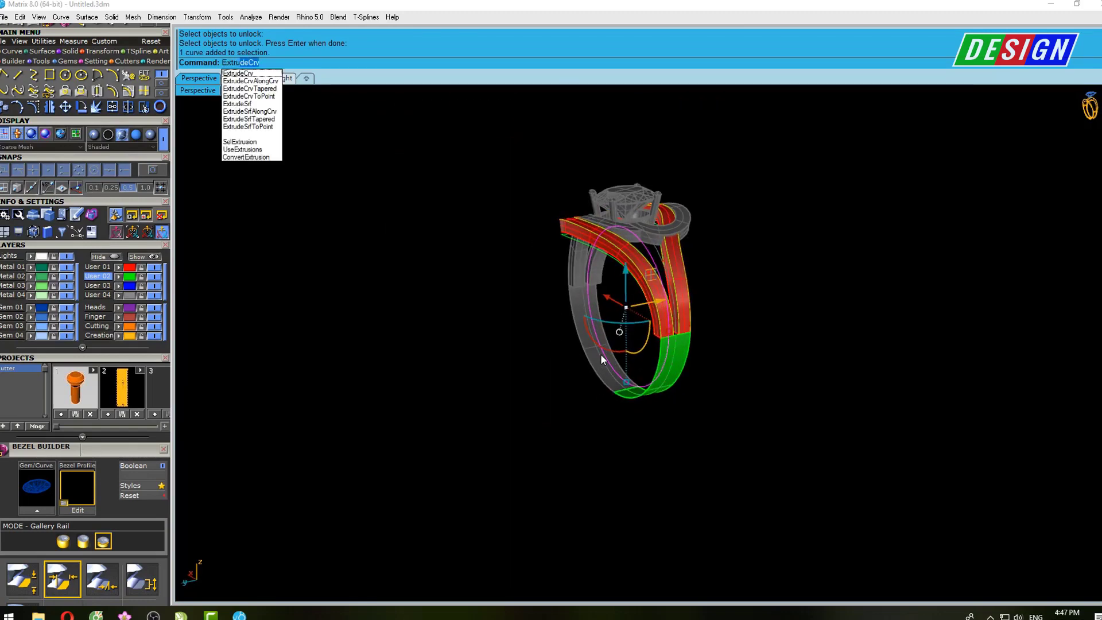
pyautogui.press('Return')
pyautogui.press('Escape')
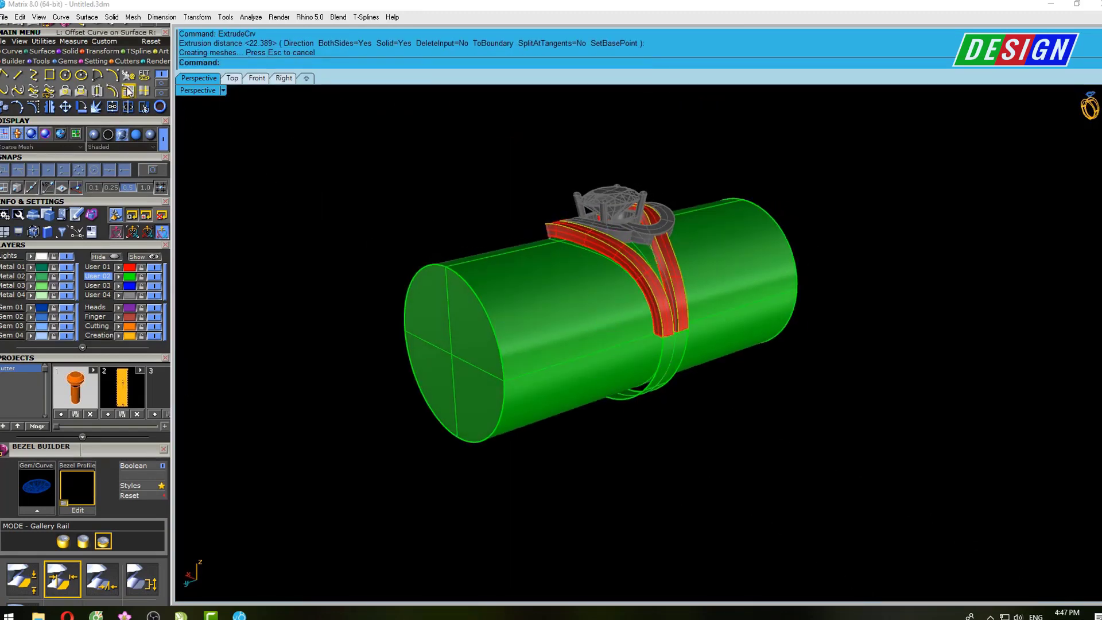
# Duplicate the cylinder's two edges and pull the curves onto its surface
pyautogui.click(135, 90)
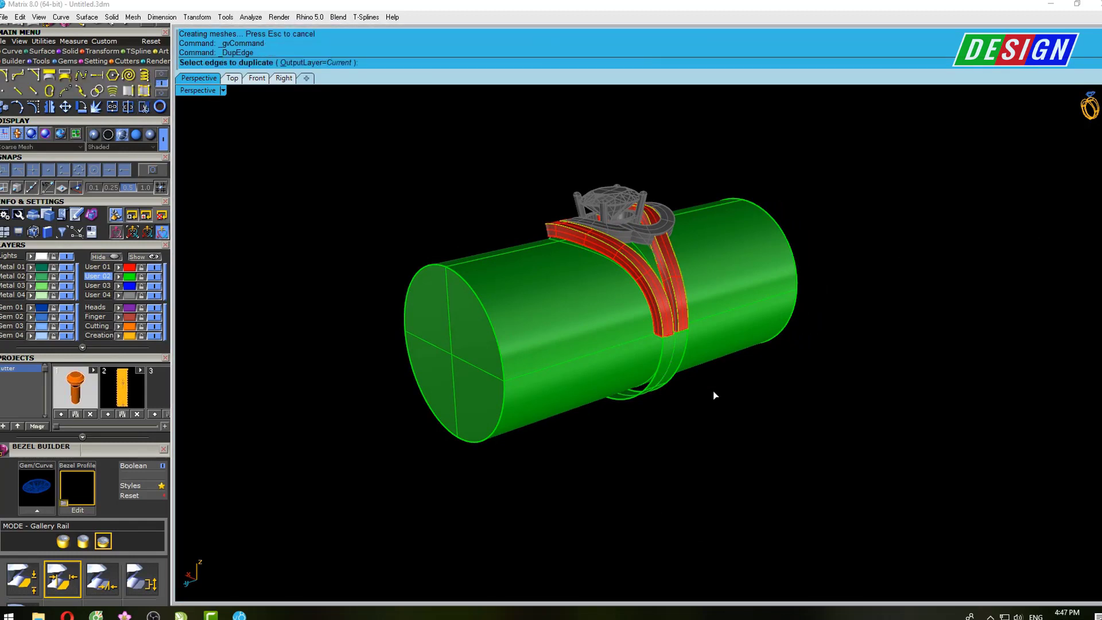
pyautogui.click(663, 359)
pyautogui.click(684, 347)
pyautogui.press('Return')
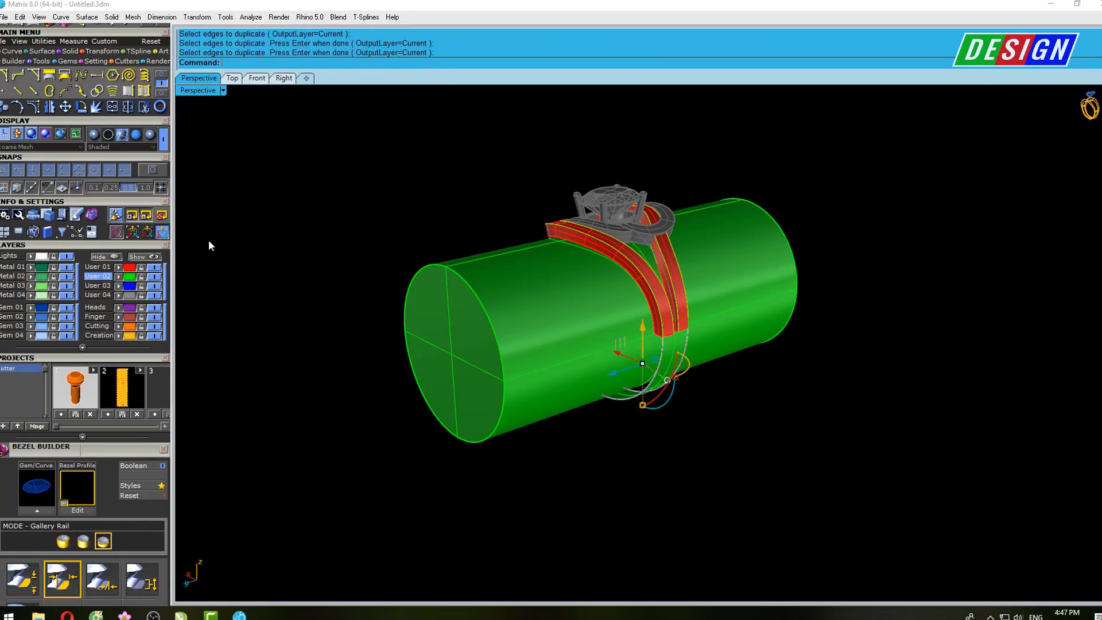
pyautogui.scroll(1, 209, 245)
pyautogui.click(160, 79)
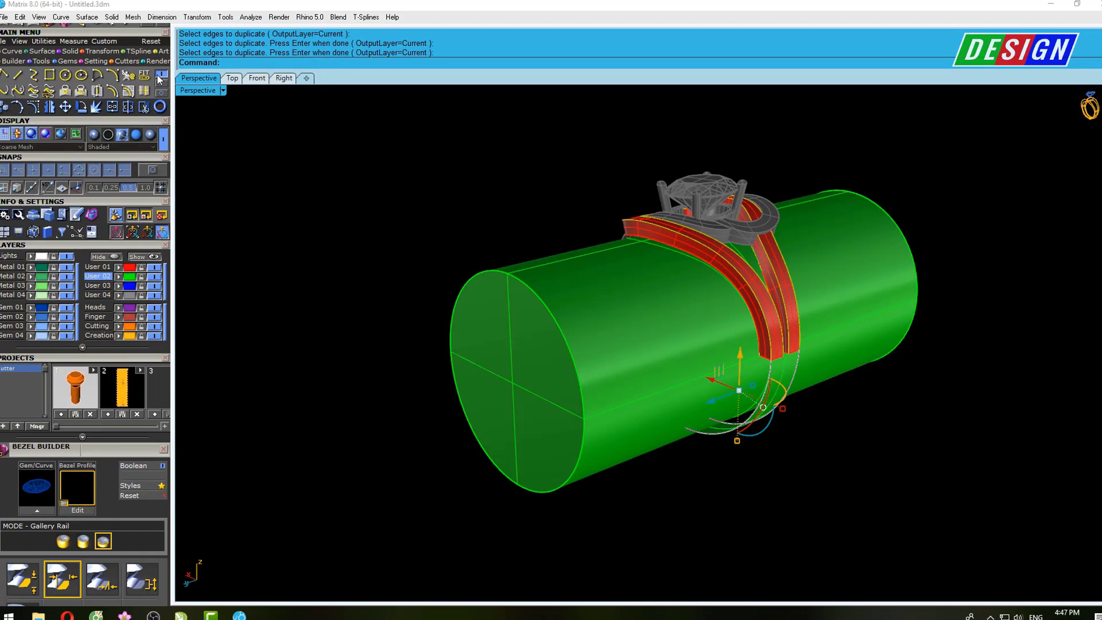
pyautogui.click(80, 93)
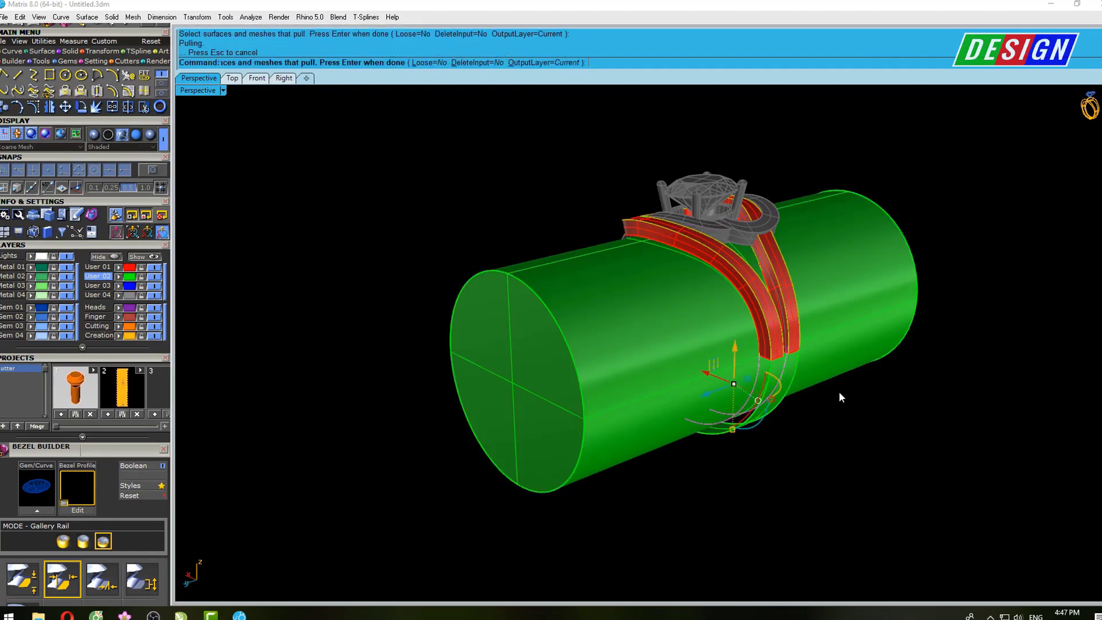
# Rebuild the pulled curves, then select the temporary cylinder
pyautogui.keyDown('shift'); pyautogui.moveTo(839, 391); pyautogui.dragTo(735, 401, button='right'); pyautogui.keyUp('shift')
pyautogui.write('re')
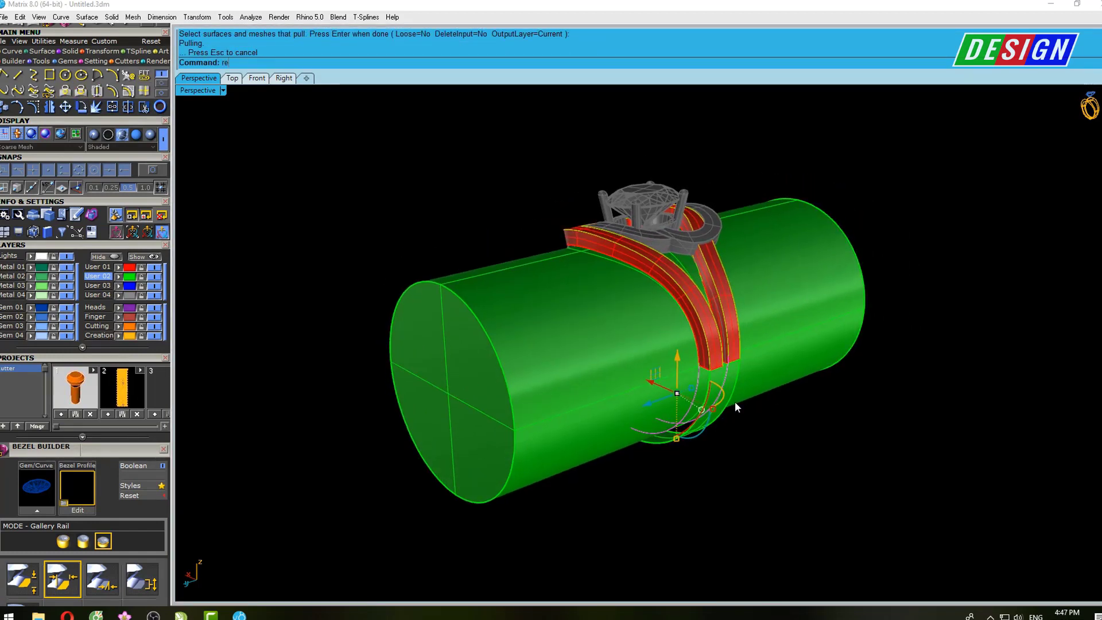
pyautogui.write('build')
pyautogui.press('Return')
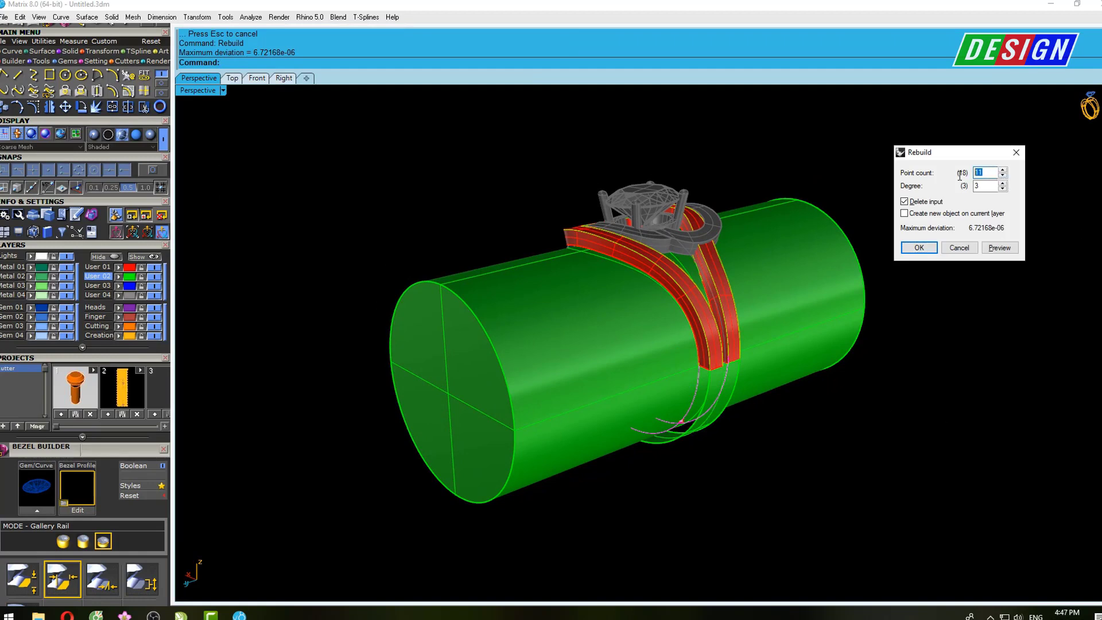
pyautogui.click(918, 247)
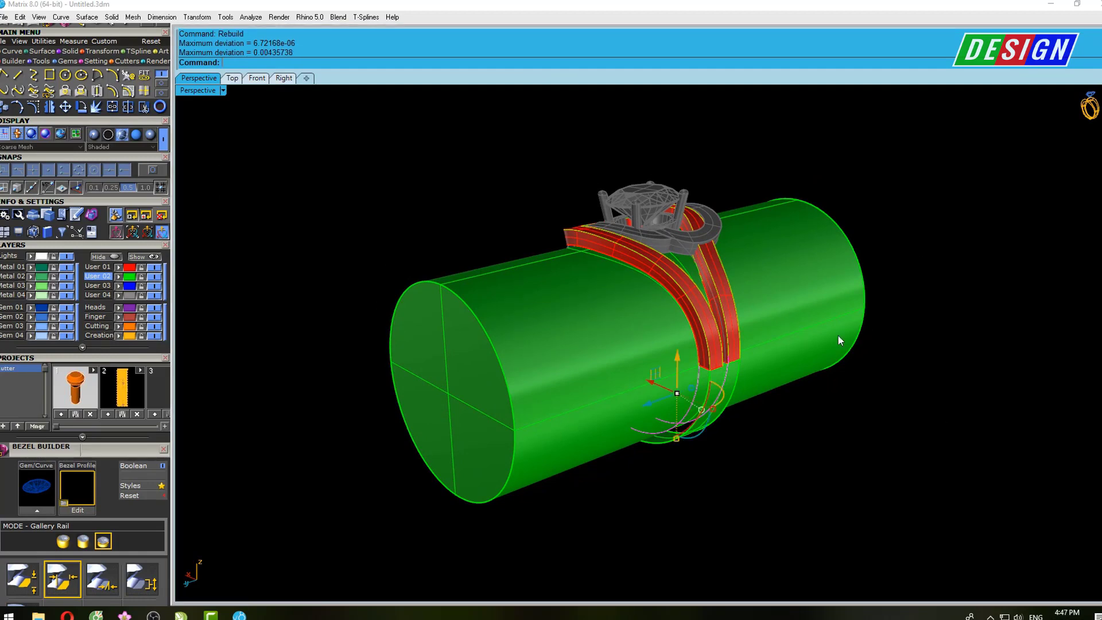
pyautogui.click(811, 285)
pyautogui.moveTo(810, 285); pyautogui.dragTo(829, 303, button='right')
# Delete the temporary cylinder and loft the first band end to its shank curve
pyautogui.press('Delete')
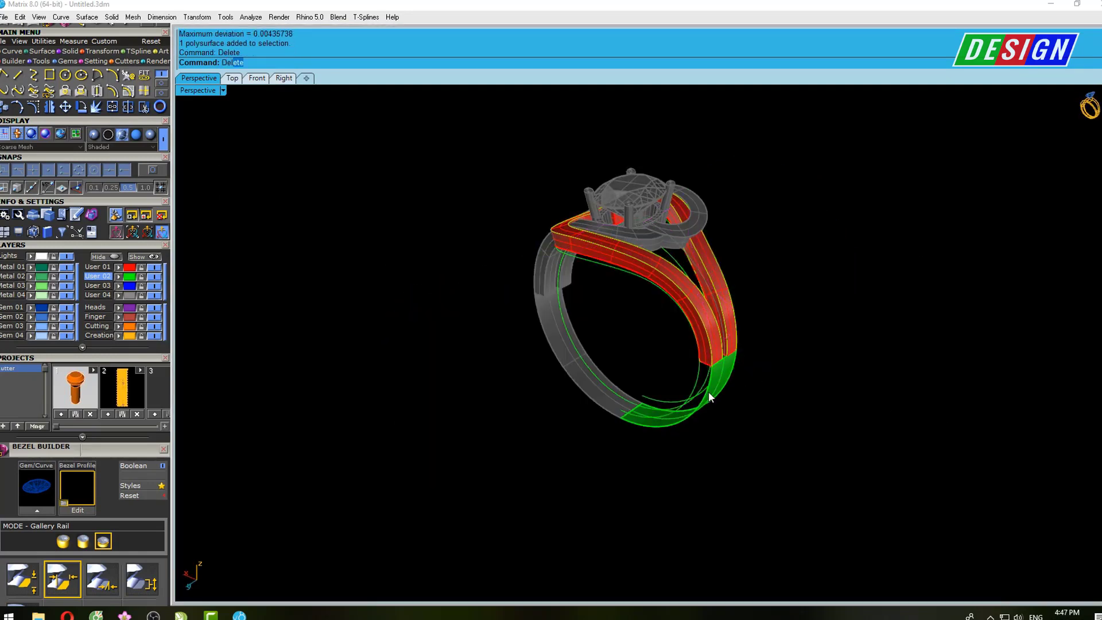
pyautogui.scroll(3, 708, 391)
pyautogui.write('lo')
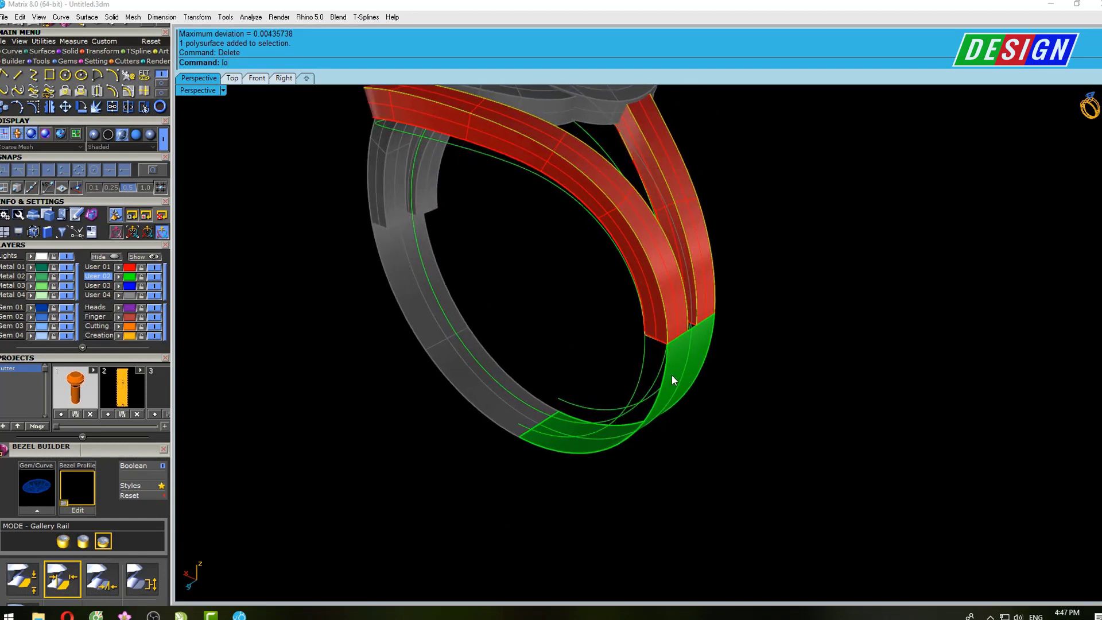
pyautogui.write('ft')
pyautogui.press('Return')
pyautogui.click(666, 372)
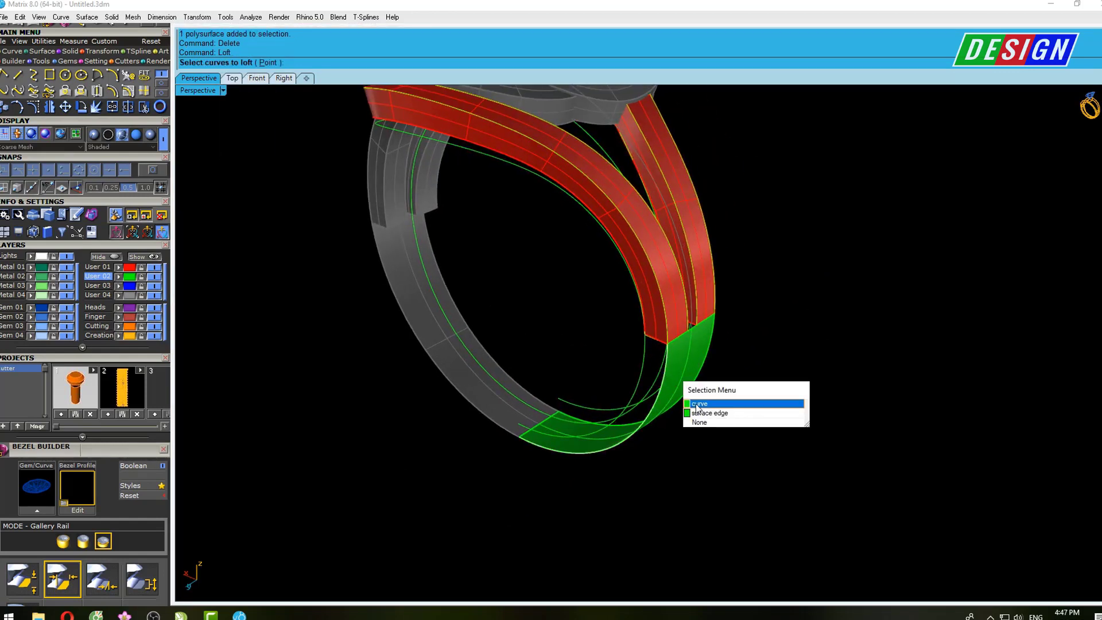
pyautogui.click(698, 404)
pyautogui.click(645, 366)
pyautogui.press('Return')
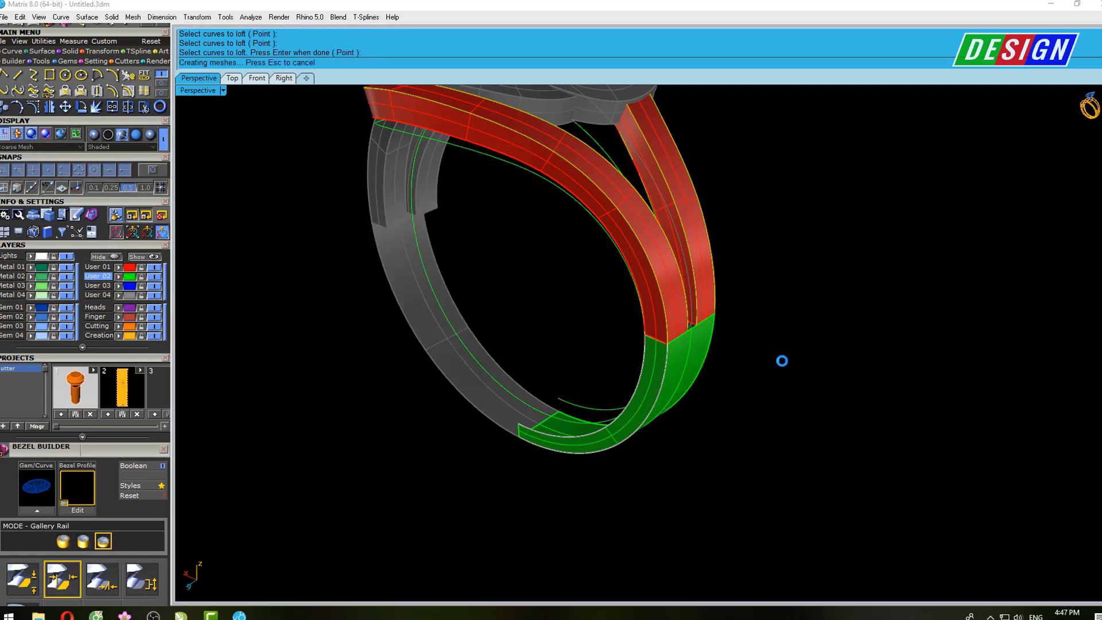
# Loft the second band end to the shank with straight sections
pyautogui.moveTo(781, 360); pyautogui.dragTo(603, 363, button='right')
pyautogui.scroll(3, 600, 362)
pyautogui.press('Return')
pyautogui.click(601, 360)
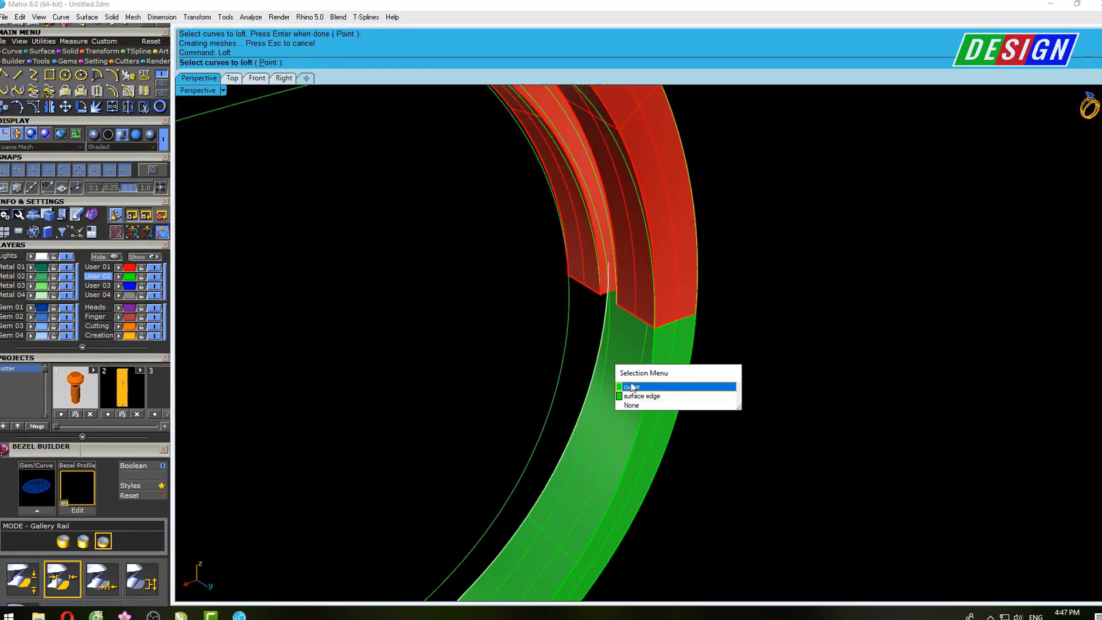
pyautogui.click(632, 387)
pyautogui.click(569, 349)
pyautogui.press('Return')
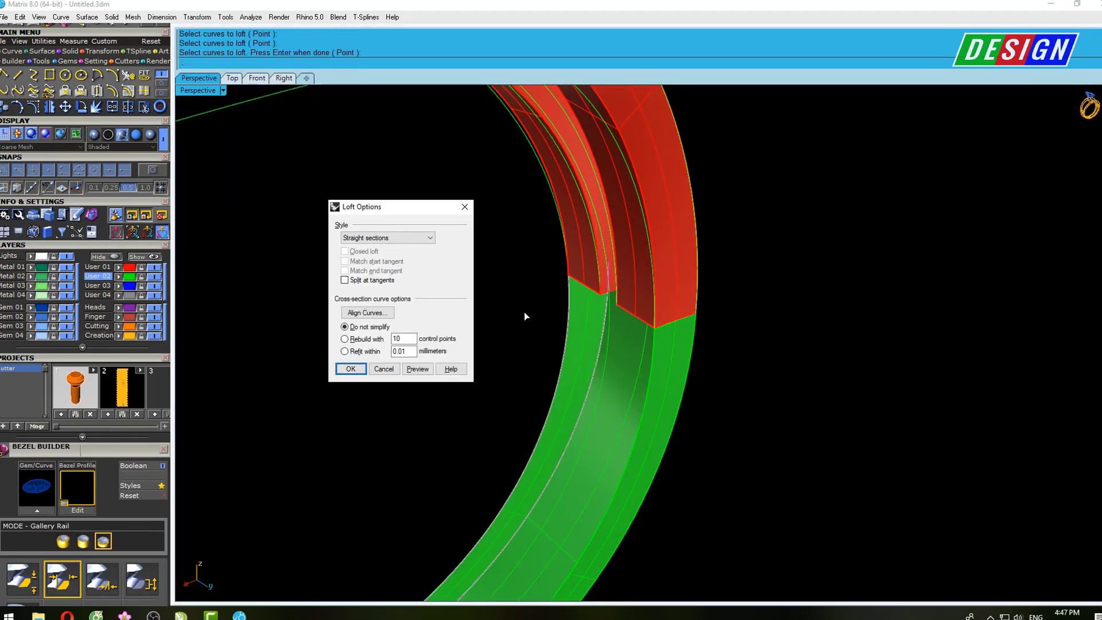
pyautogui.press('Return')
# Loft the third band-end and shank curve pair with straight sections
pyautogui.press('Return')
pyautogui.click(566, 342)
pyautogui.click(639, 380)
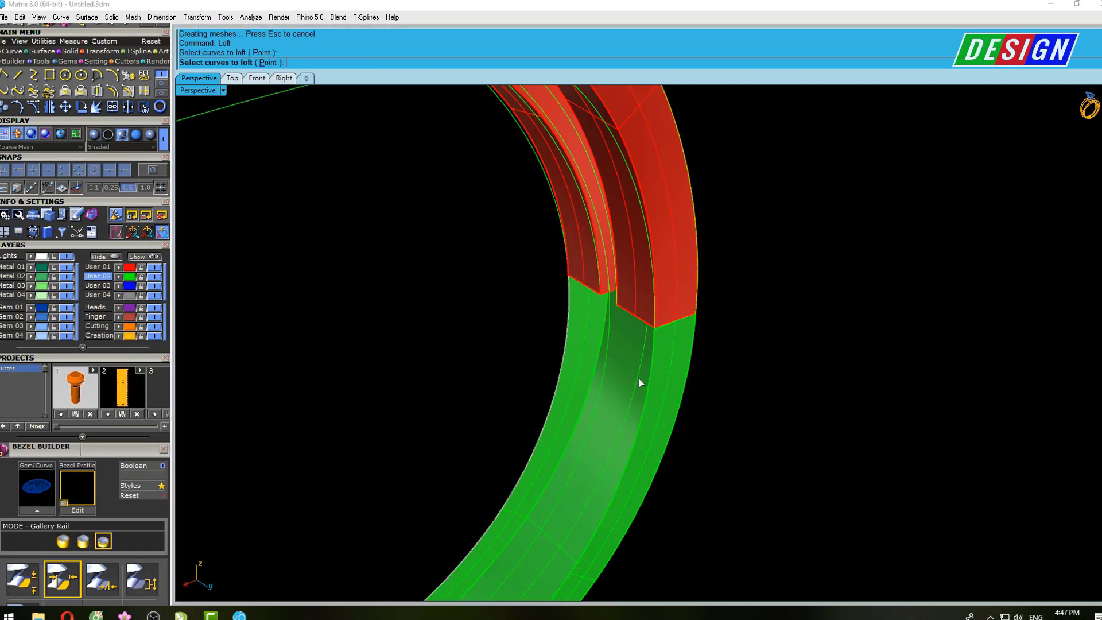
pyautogui.click(650, 375)
pyautogui.click(686, 407)
pyautogui.press('Return')
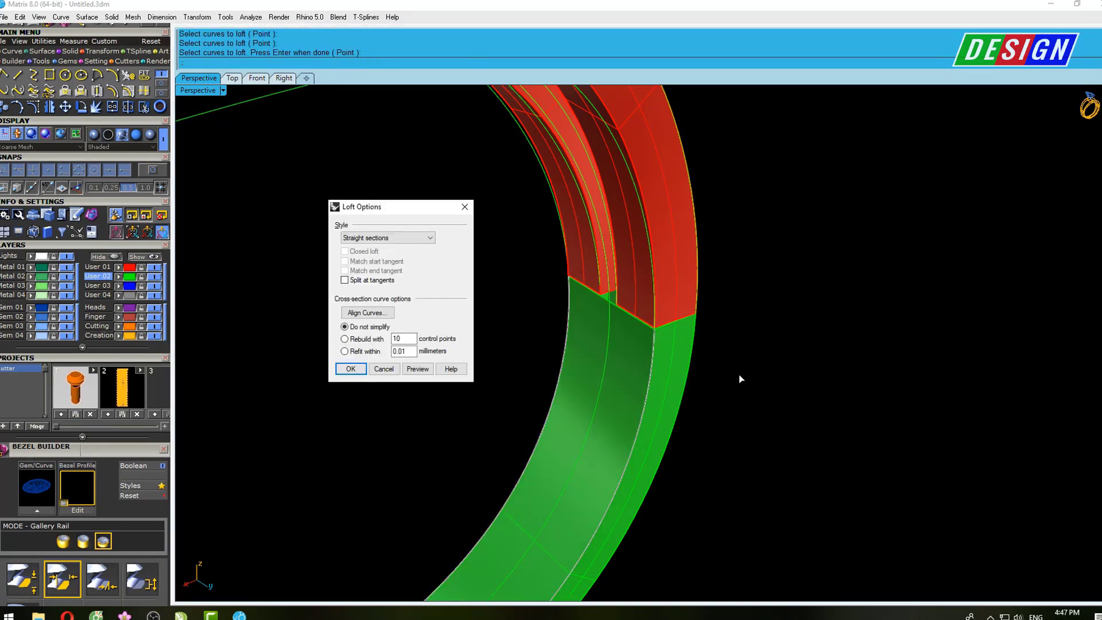
pyautogui.press('Return')
pyautogui.scroll(-5, 746, 367)
# Lock the leftover guide curve out of the way
pyautogui.moveTo(774, 353)
pyautogui.mouseDown(button='right')
pyautogui.moveTo(711, 339)
pyautogui.moveTo(488, 379)
pyautogui.mouseUp(button='right')
pyautogui.click(488, 379)
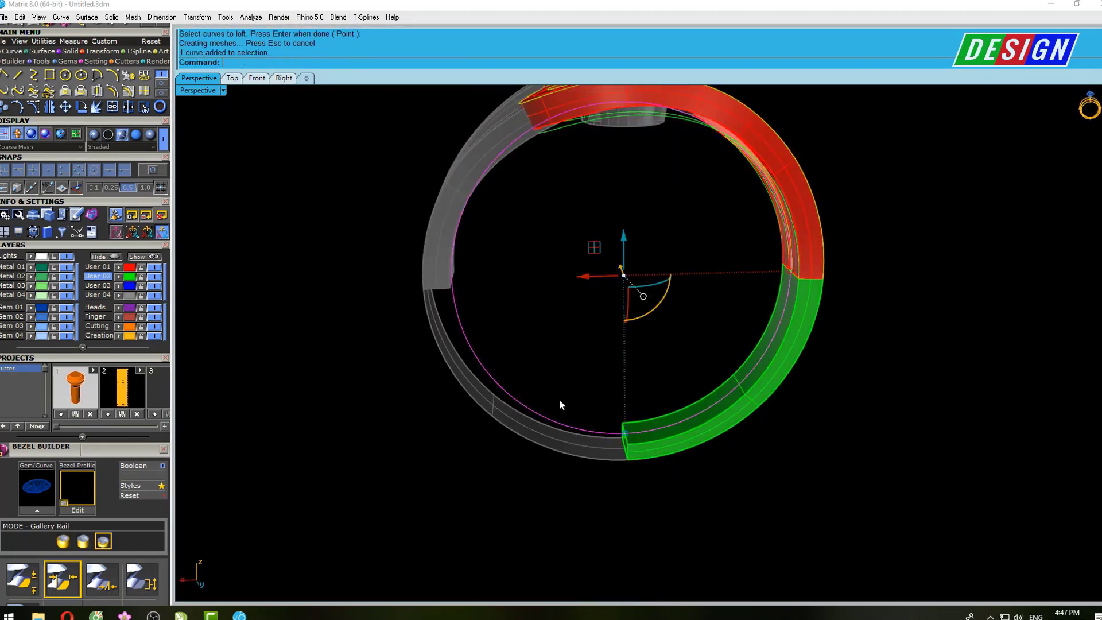
pyautogui.moveTo(560, 404)
pyautogui.keyDown('shift'); pyautogui.mouseDown(button='right')
pyautogui.moveTo(517, 407)
pyautogui.moveTo(665, 455)
pyautogui.moveTo(652, 291)
pyautogui.moveTo(630, 423)
pyautogui.mouseUp(button='right'); pyautogui.keyUp('shift')
pyautogui.write('ock')
pyautogui.press('Return')
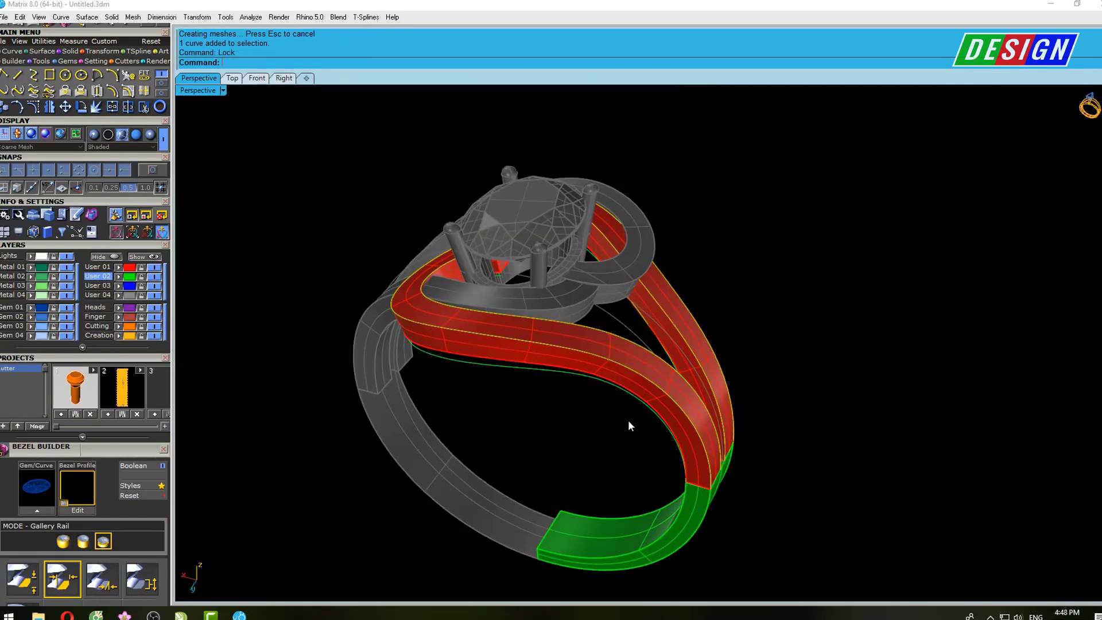
# Select all 13 leftover curves with SelCrv and delete them
pyautogui.scroll(-3, 629, 425)
pyautogui.write('SelC')
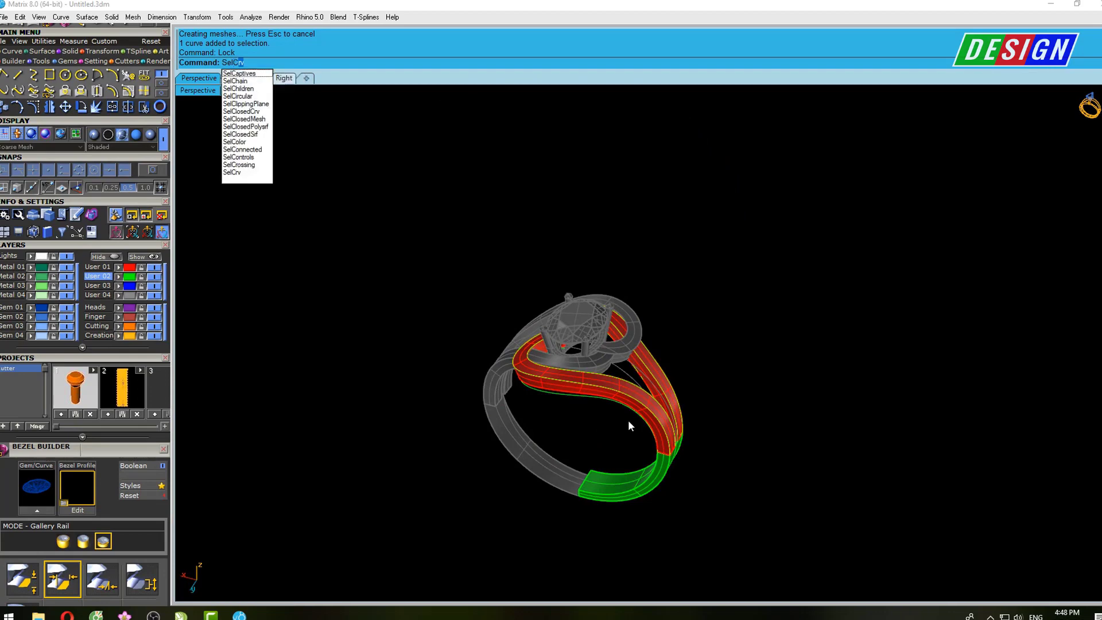
pyautogui.press('Return')
pyautogui.moveTo(736, 451)
pyautogui.mouseDown(button='right')
pyautogui.moveTo(690, 418)
pyautogui.moveTo(635, 466)
pyautogui.mouseUp(button='right')
pyautogui.write('lete')
pyautogui.press('Return')
# Show the green shank's control points and set the junction points to one Z height
pyautogui.scroll(2, 635, 466)
pyautogui.moveTo(664, 465); pyautogui.dragTo(539, 395)
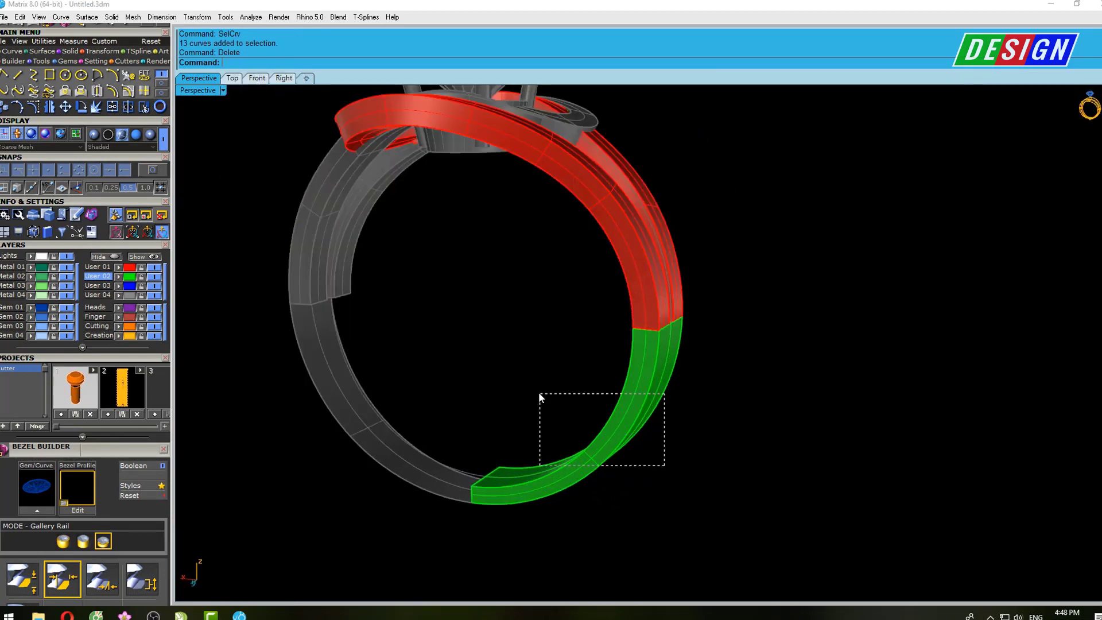
pyautogui.moveTo(539, 394); pyautogui.dragTo(634, 429, button='right')
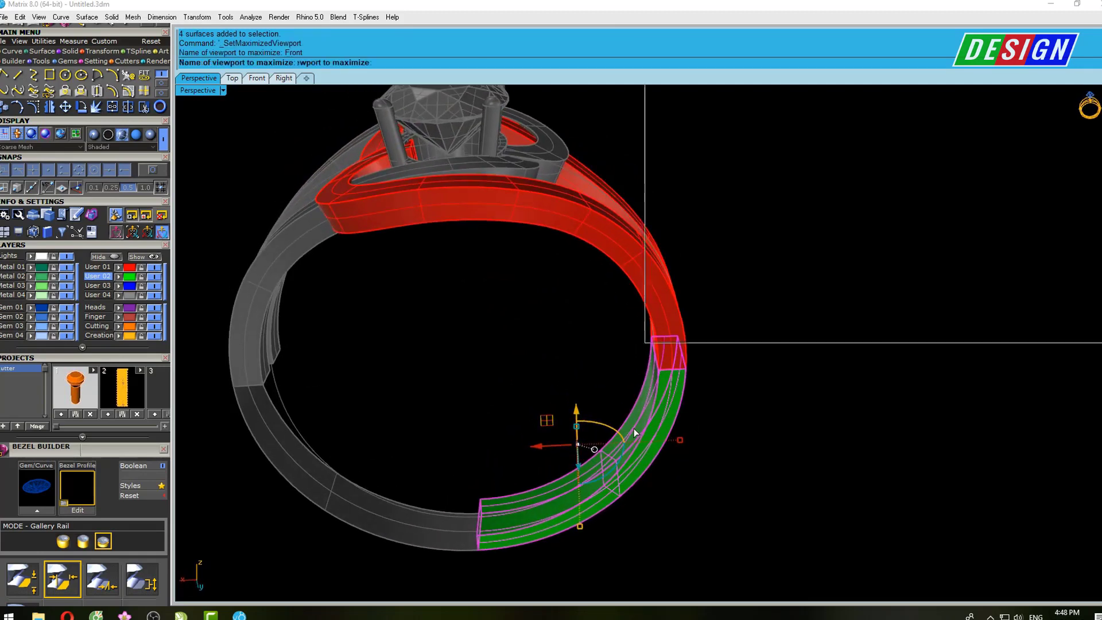
pyautogui.press('F10')
pyautogui.scroll(3, 408, 293)
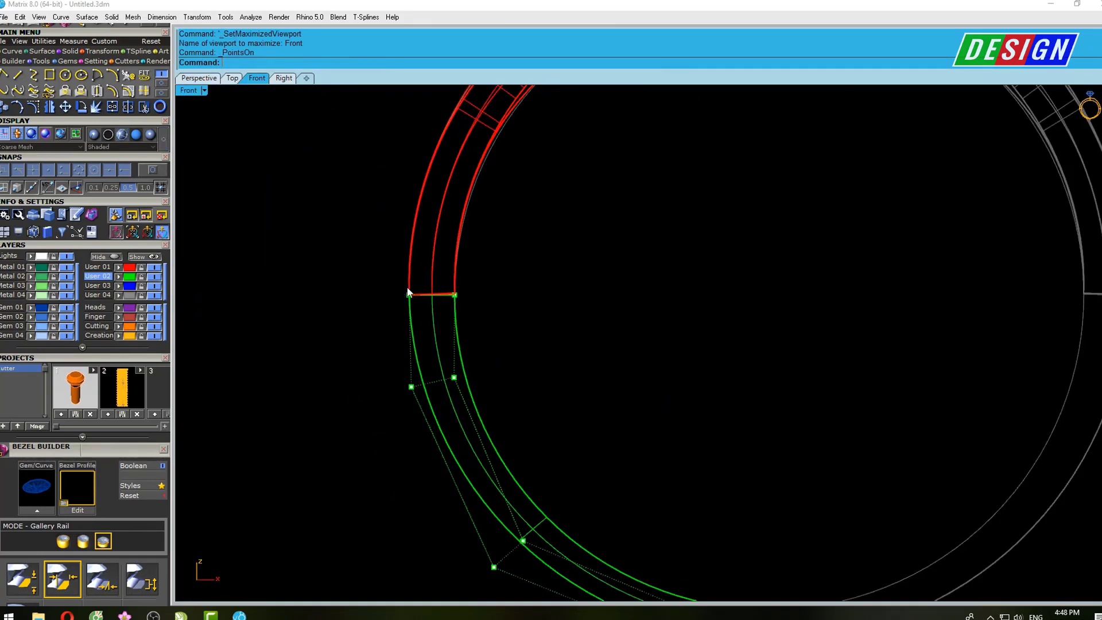
pyautogui.moveTo(521, 252); pyautogui.dragTo(373, 313)
pyautogui.moveTo(503, 300); pyautogui.dragTo(451, 297, button='right')
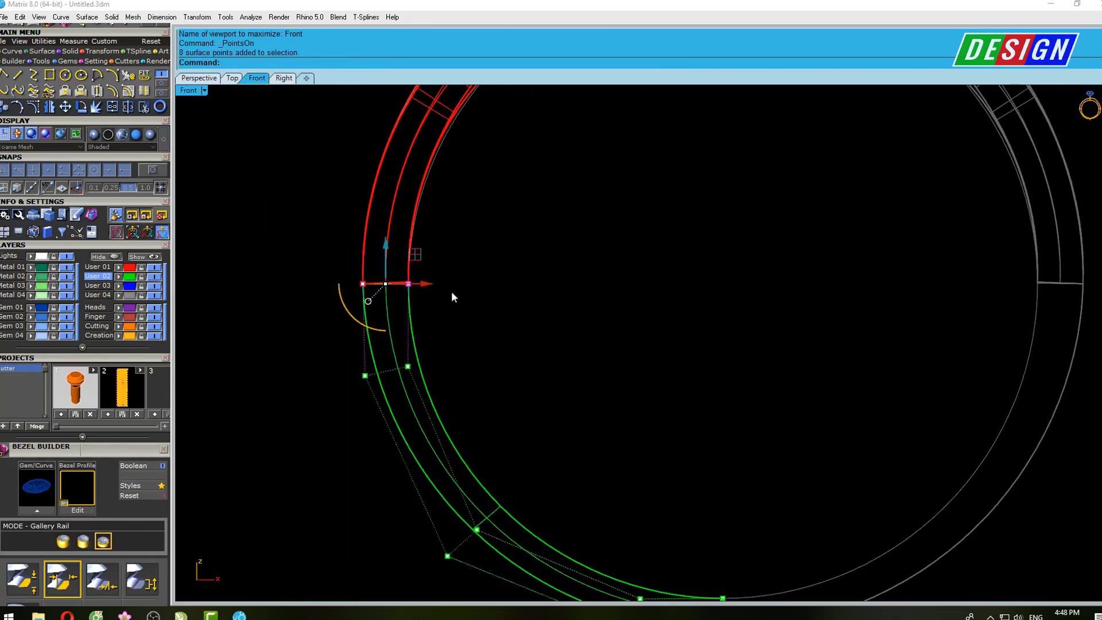
pyautogui.write('setMaximizedViewport')
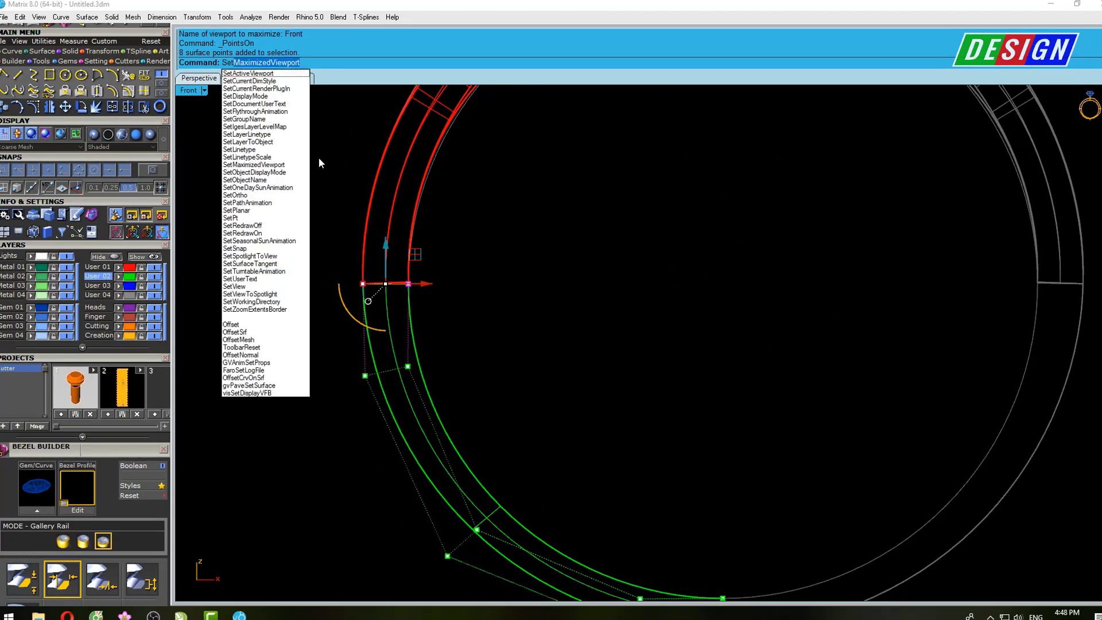
pyautogui.click(243, 218)
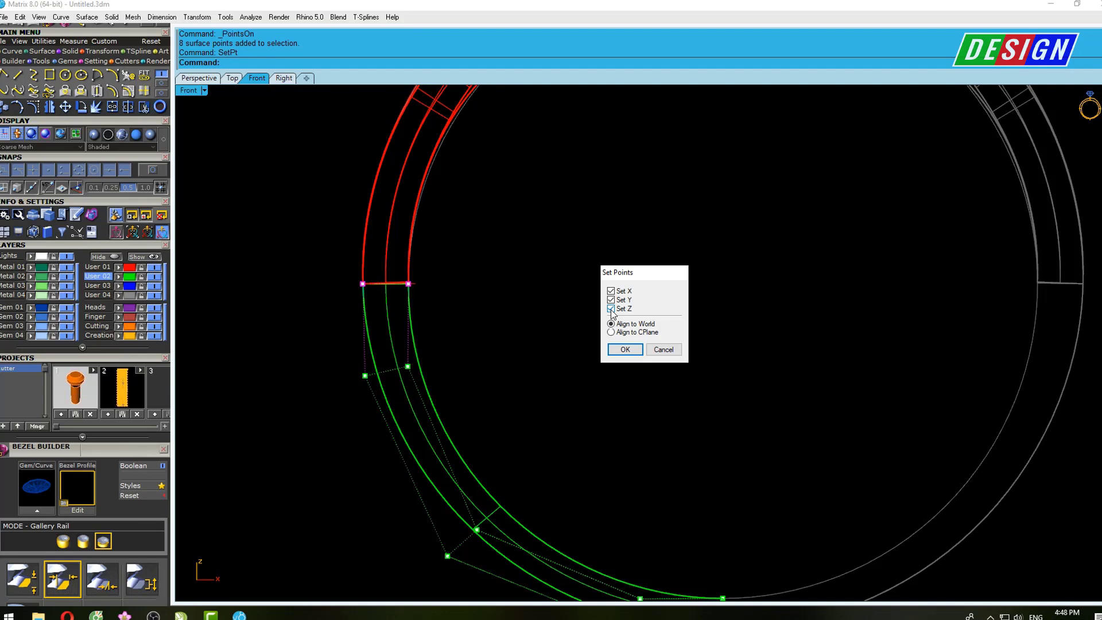
pyautogui.click(626, 350)
pyautogui.moveTo(569, 300); pyautogui.dragTo(559, 281, button='right')
pyautogui.click(559, 281)
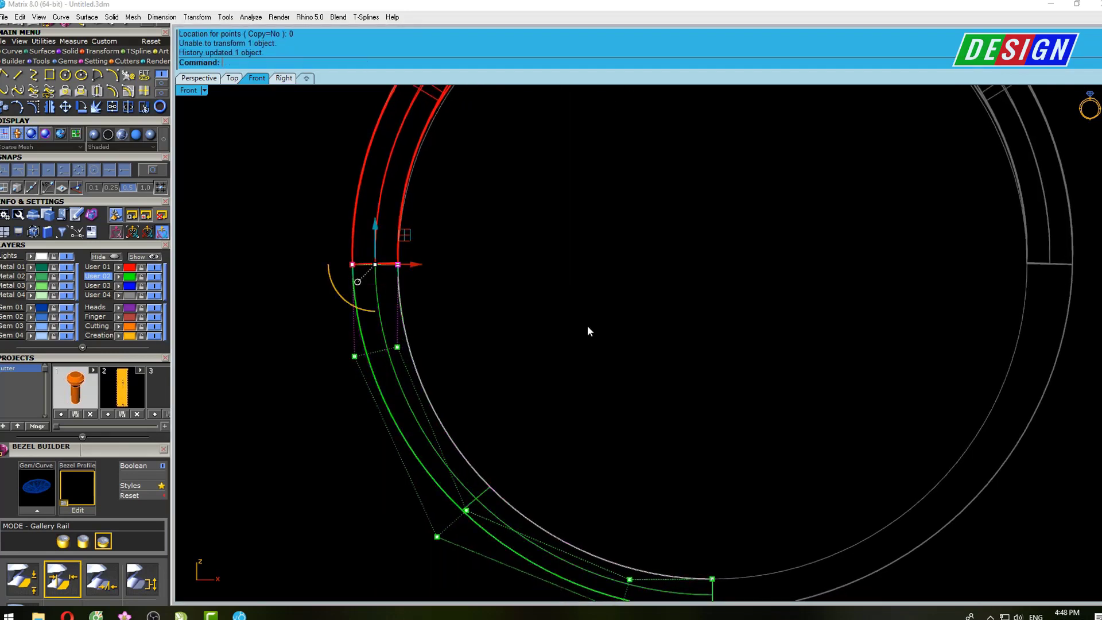
# Set the shank's bottom control points to Z 0
pyautogui.scroll(-3, 597, 322)
pyautogui.moveTo(620, 365); pyautogui.dragTo(655, 471)
pyautogui.rightClick(650, 298)
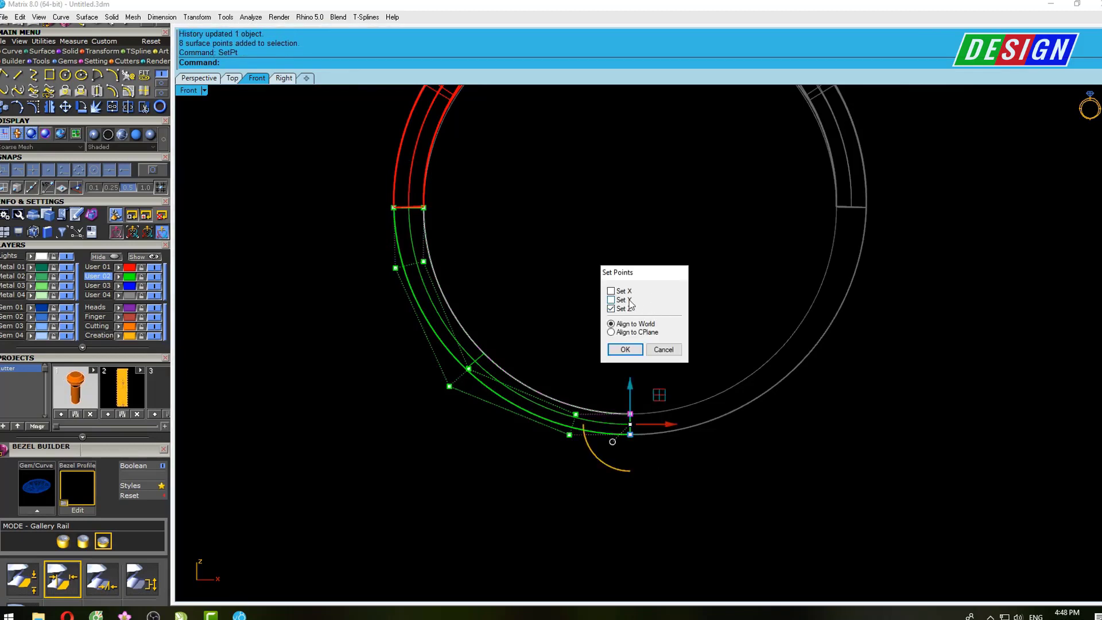
pyautogui.click(625, 349)
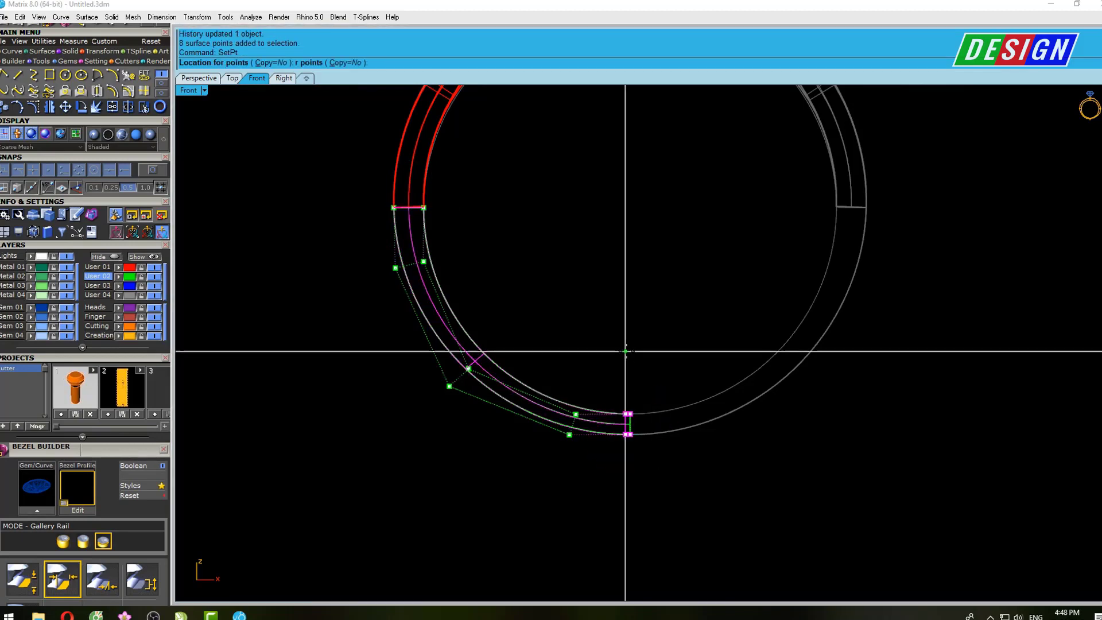
pyautogui.moveTo(601, 342); pyautogui.dragTo(556, 340, button='right')
pyautogui.write('0')
pyautogui.press('Return')
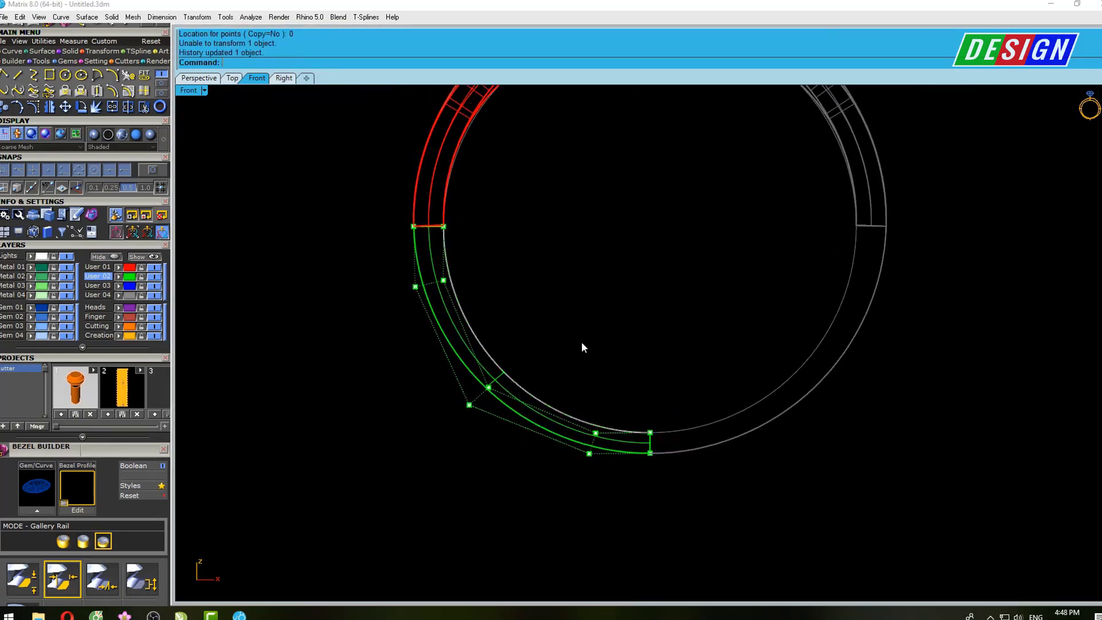
# Reselect the green shank surfaces and return to the perspective view
pyautogui.moveTo(535, 321); pyautogui.dragTo(444, 386)
pyautogui.rightClick(498, 323)
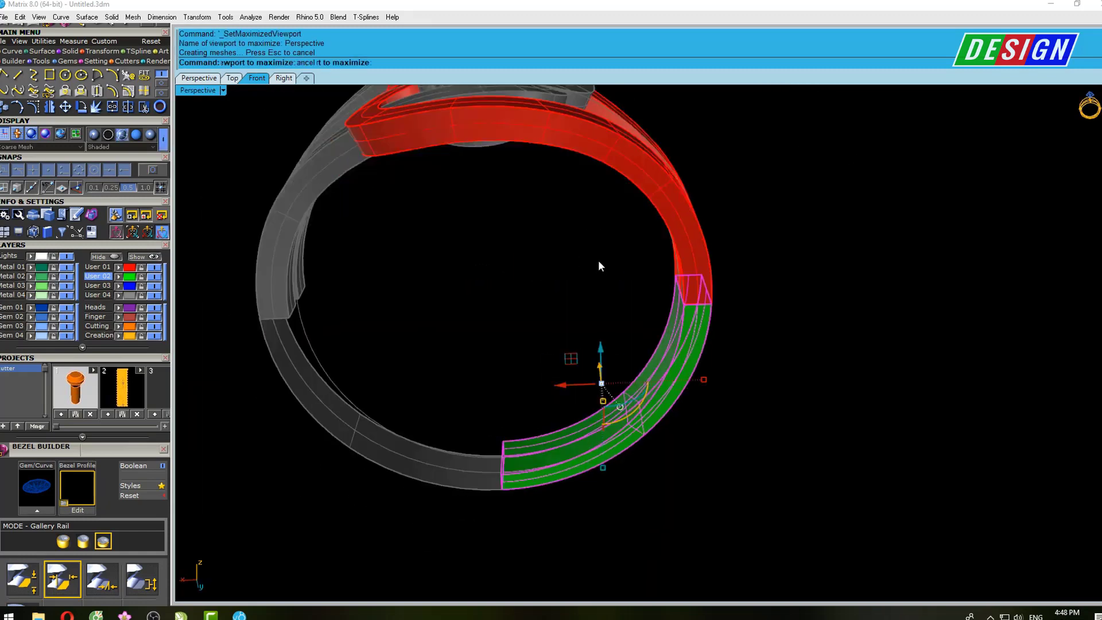
pyautogui.moveTo(598, 260)
pyautogui.mouseDown(button='right')
pyautogui.moveTo(714, 322)
pyautogui.moveTo(642, 346)
pyautogui.moveTo(649, 364)
pyautogui.moveTo(630, 347)
pyautogui.moveTo(675, 335)
pyautogui.mouseUp(button='right')
pyautogui.write('g')
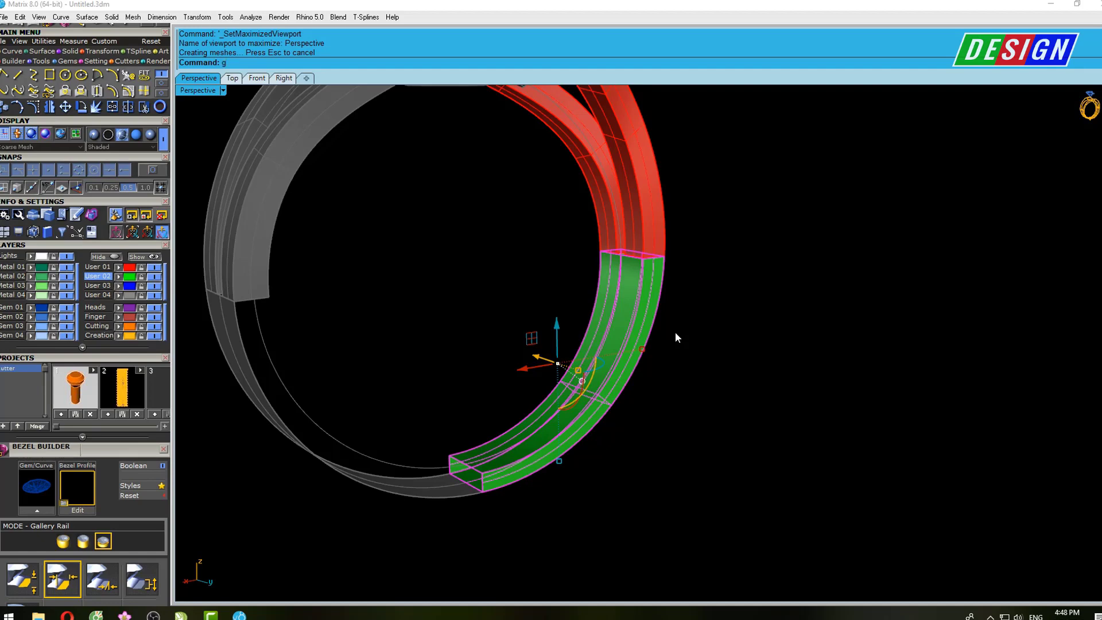
# Group the four green shank surfaces and lock the grouped piece
pyautogui.write('r')
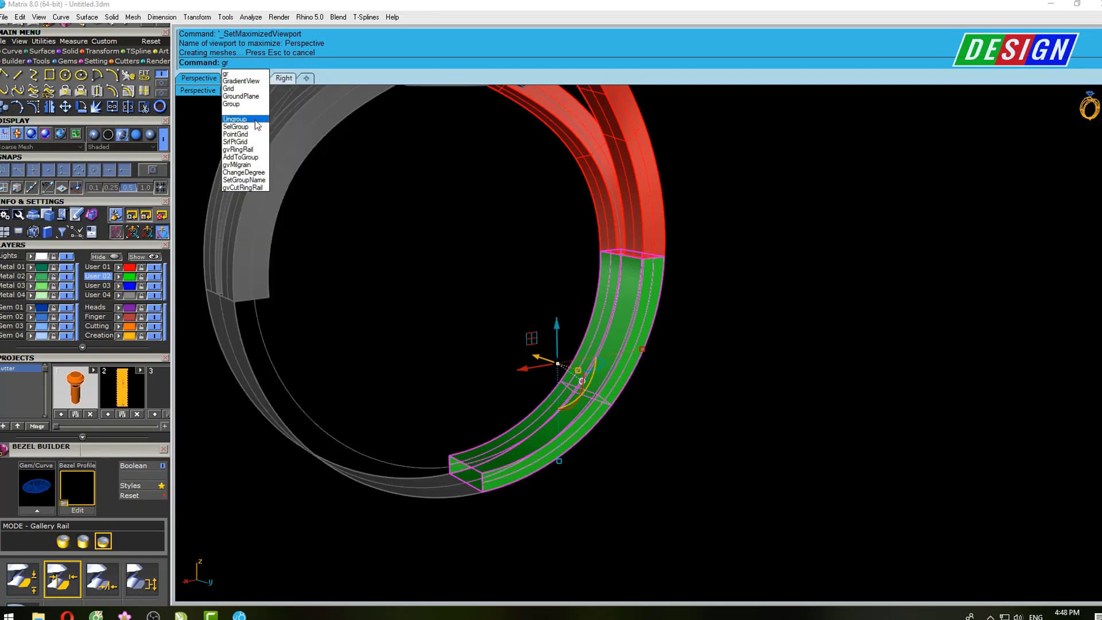
pyautogui.write('oup')
pyautogui.press('Return')
pyautogui.moveTo(675, 336)
pyautogui.mouseDown(button='right')
pyautogui.moveTo(749, 317)
pyautogui.moveTo(681, 316)
pyautogui.moveTo(583, 287)
pyautogui.moveTo(607, 353)
pyautogui.moveTo(602, 317)
pyautogui.mouseUp(button='right')
pyautogui.click(579, 300)
pyautogui.write('ock')
pyautogui.press('Return')
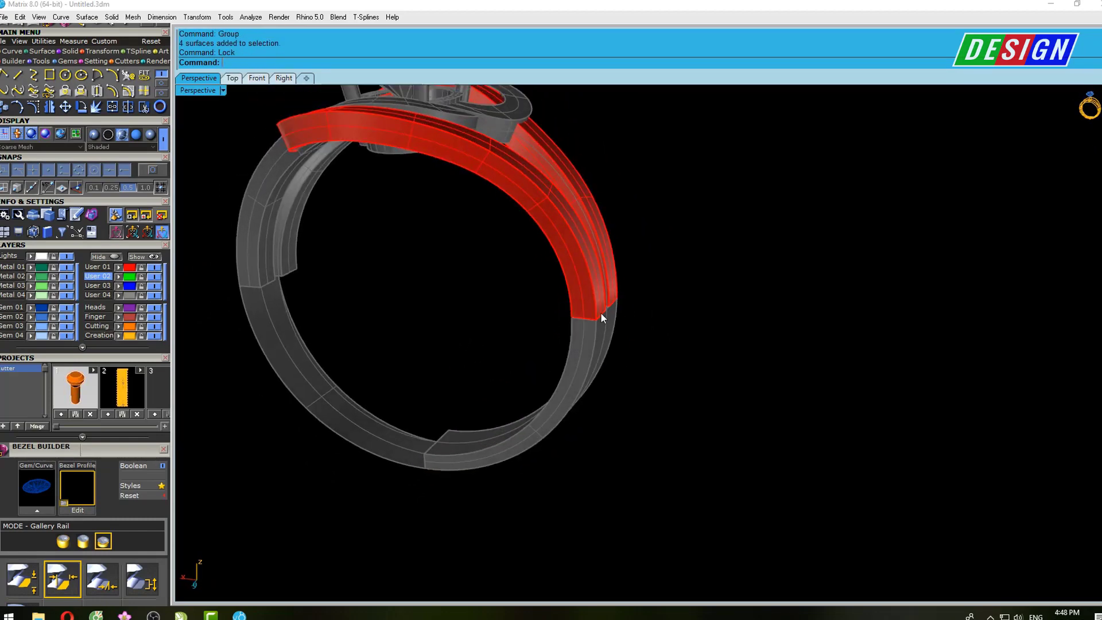
# Explode one red crossover band into its six separate surfaces
pyautogui.scroll(3, 600, 318)
pyautogui.click(545, 304)
pyautogui.scroll(-5, 566, 283)
pyautogui.moveTo(566, 283); pyautogui.dragTo(572, 304, button='right')
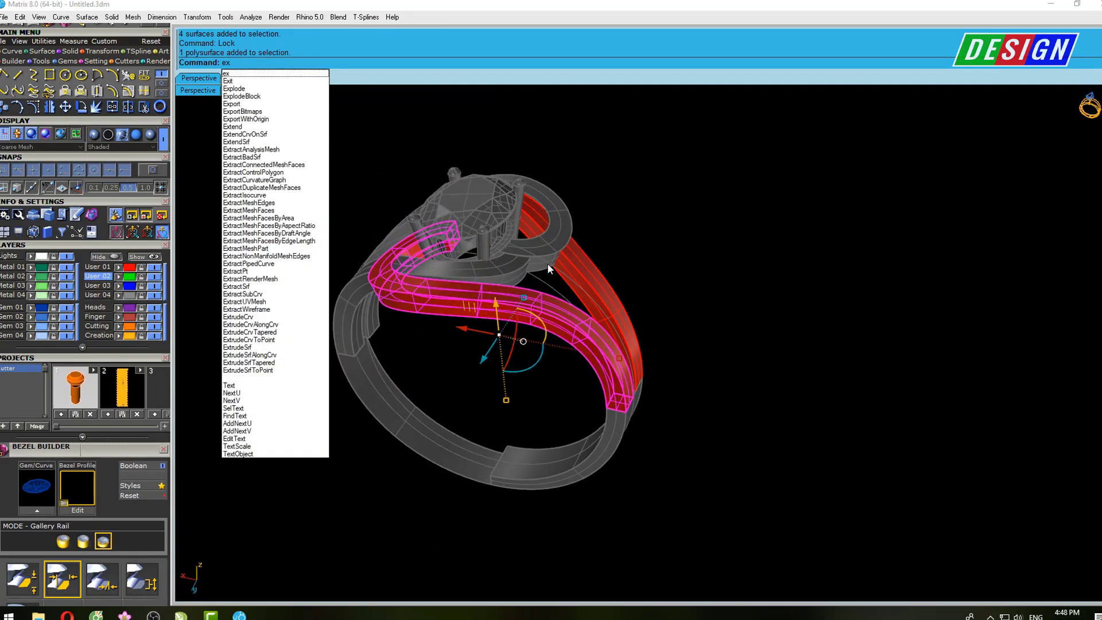
pyautogui.click(248, 93)
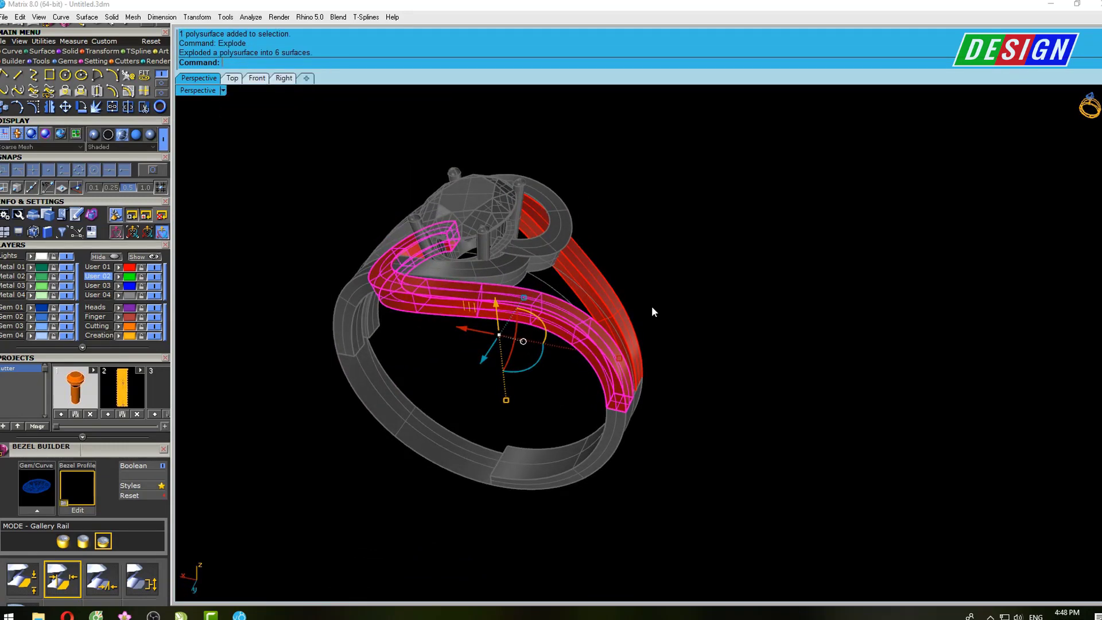
pyautogui.moveTo(652, 306); pyautogui.dragTo(571, 273, button='right')
pyautogui.scroll(4, 572, 273)
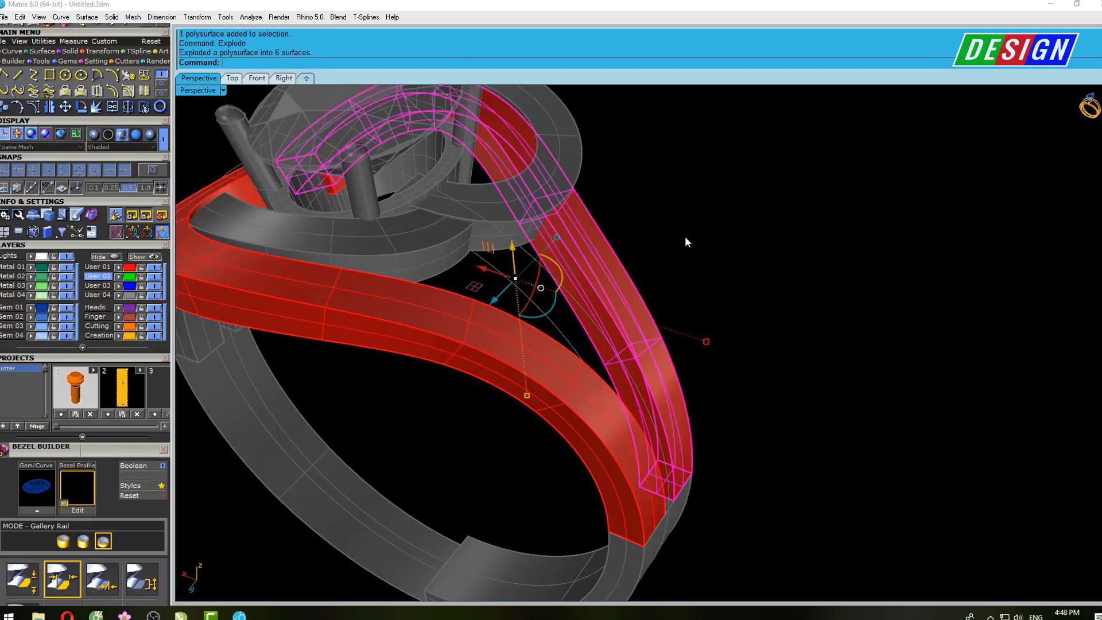
pyautogui.click(683, 258)
pyautogui.moveTo(681, 280); pyautogui.dragTo(517, 285, button='right')
pyautogui.keyDown('shift'); pyautogui.moveTo(433, 365); pyautogui.dragTo(589, 330, button='right'); pyautogui.keyUp('shift')
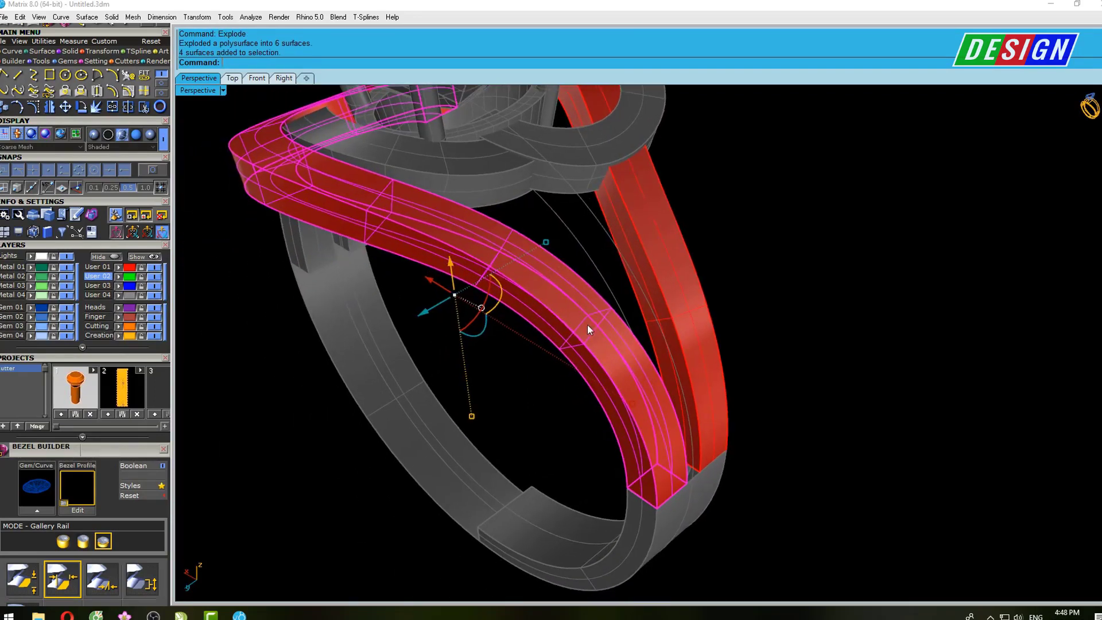
# Show the band's control points and move its lower corner point down onto the shank edge
pyautogui.press('F10')
pyautogui.moveTo(663, 398); pyautogui.dragTo(684, 426, button='right')
pyautogui.scroll(5, 602, 392)
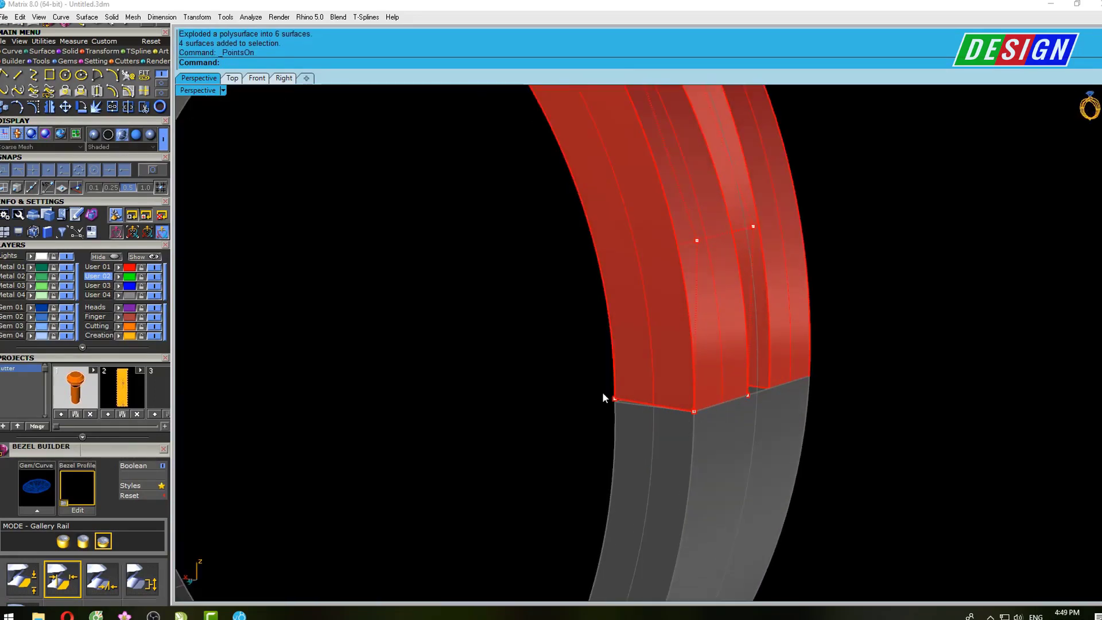
pyautogui.moveTo(581, 380); pyautogui.dragTo(623, 420)
pyautogui.scroll(3, 625, 410)
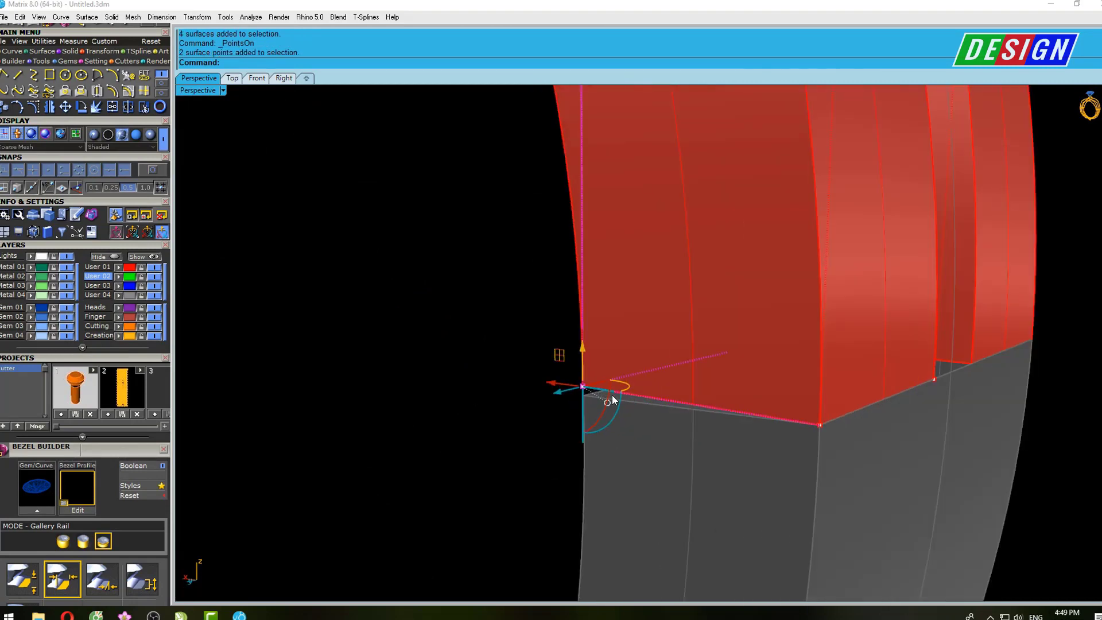
pyautogui.write('Move')
pyautogui.press('Return')
pyautogui.scroll(3, 583, 386)
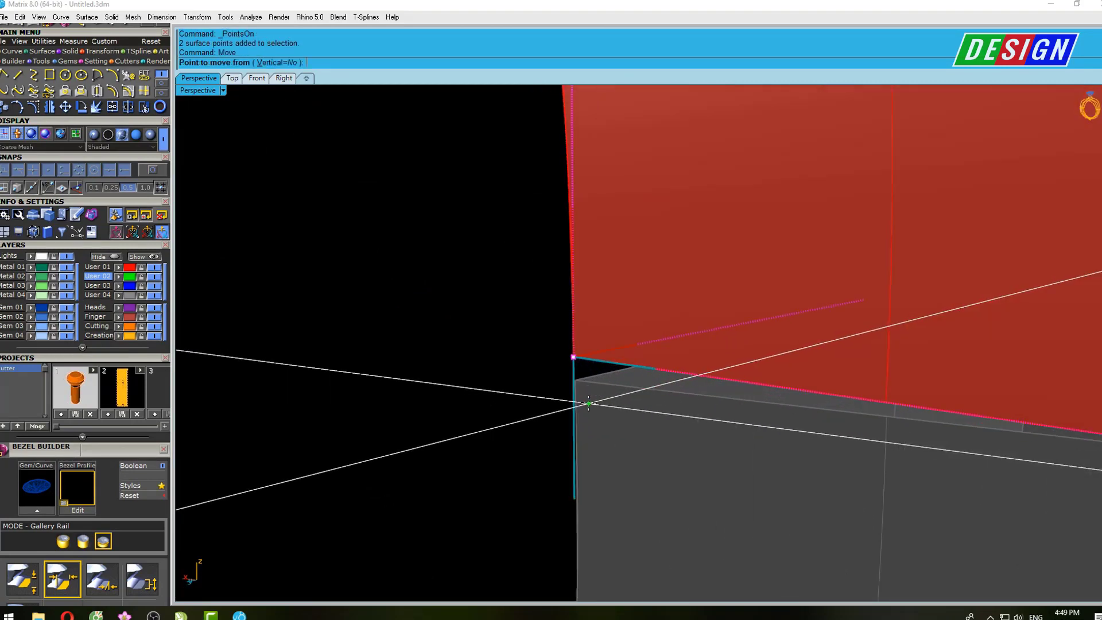
pyautogui.click(570, 343)
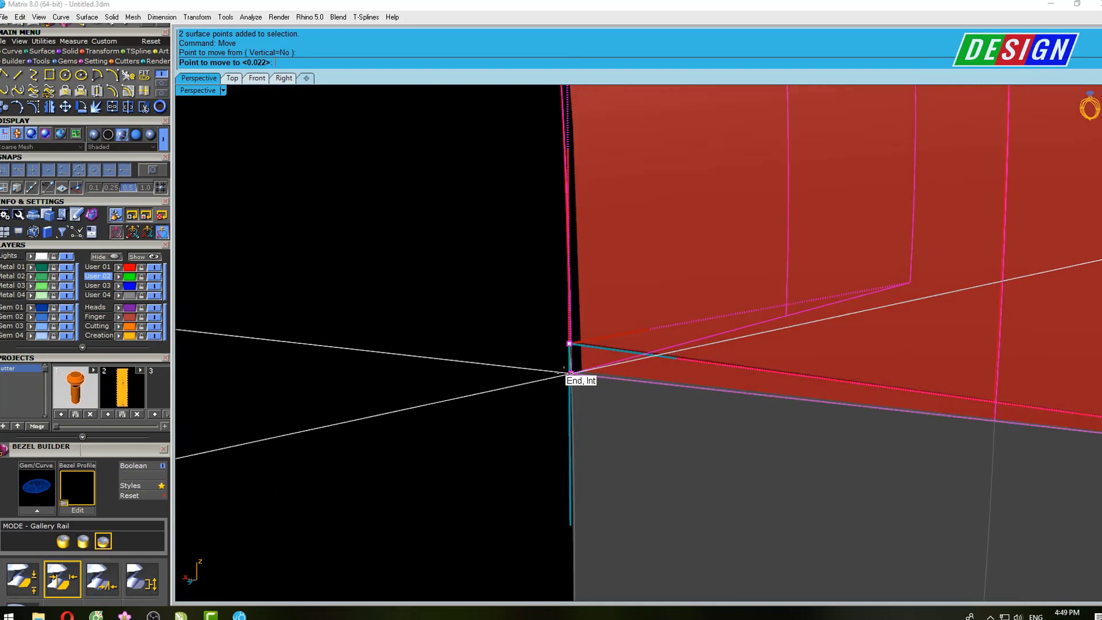
pyautogui.click(568, 375)
pyautogui.scroll(-3, 568, 374)
# Move the band's other two corner points onto the grey shank's top edge
pyautogui.moveTo(650, 309)
pyautogui.mouseDown(button='right')
pyautogui.moveTo(623, 309)
pyautogui.moveTo(832, 370)
pyautogui.moveTo(476, 346)
pyautogui.mouseUp(button='right')
pyautogui.scroll(5, 471, 339)
pyautogui.click(464, 332)
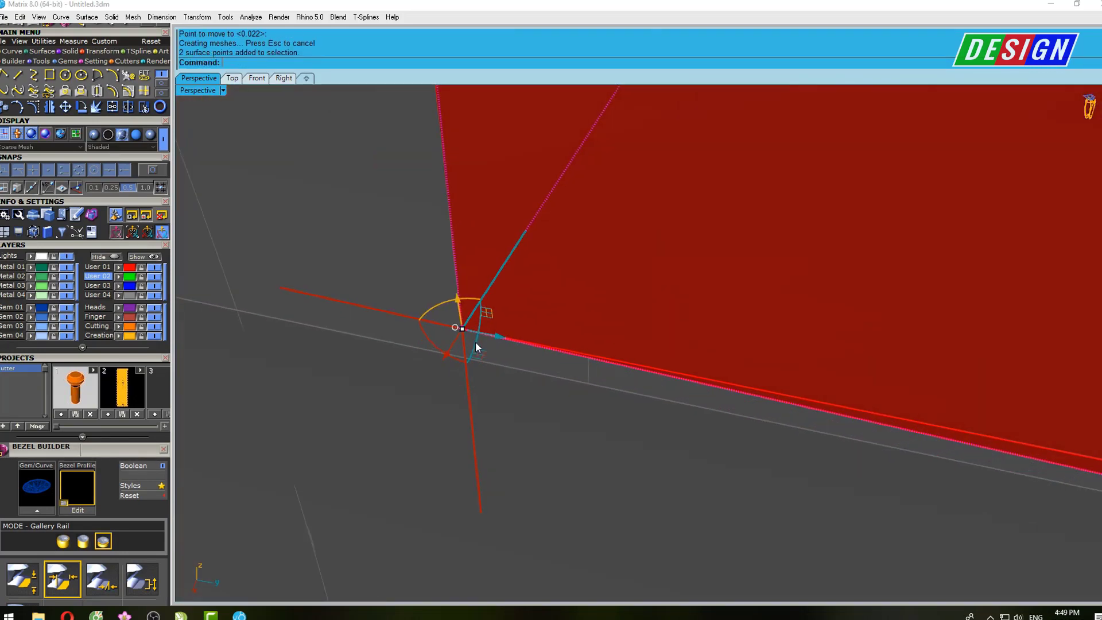
pyautogui.click(461, 326)
pyautogui.click(466, 328)
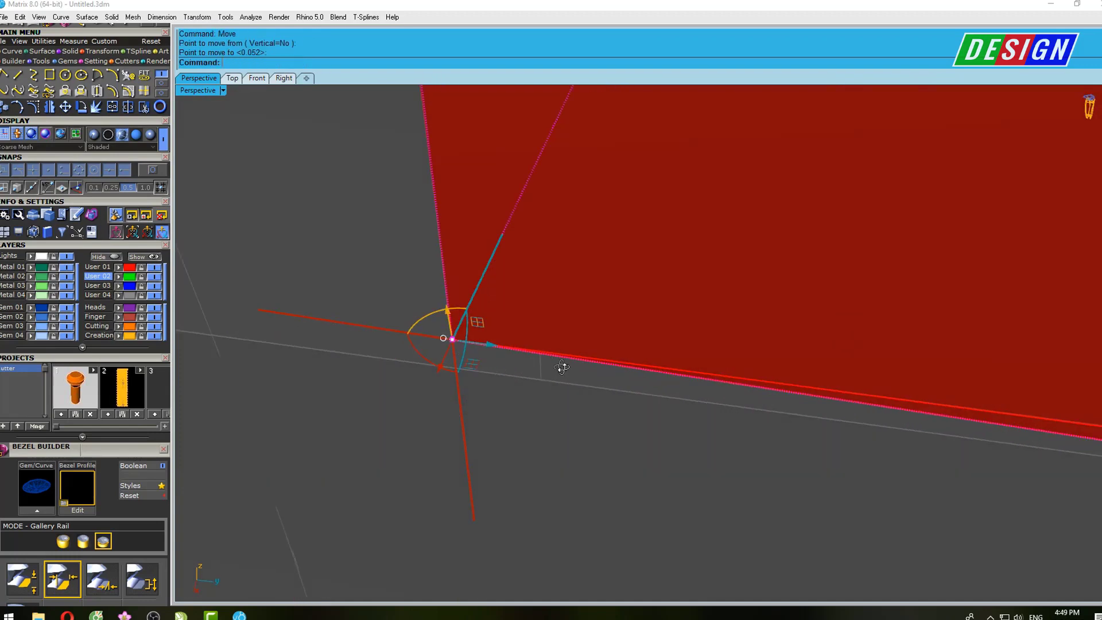
pyautogui.scroll(3, 423, 421)
pyautogui.moveTo(424, 425)
pyautogui.mouseDown(button='right')
pyautogui.moveTo(512, 406)
pyautogui.moveTo(598, 309)
pyautogui.moveTo(519, 356)
pyautogui.mouseUp(button='right')
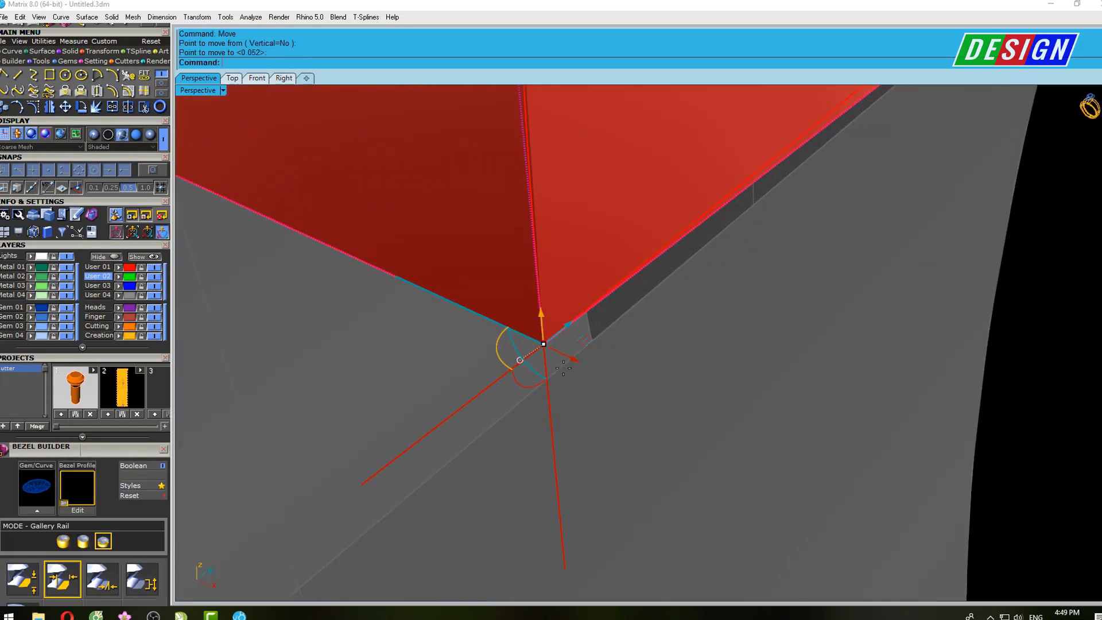
pyautogui.press('Return')
pyautogui.click(542, 341)
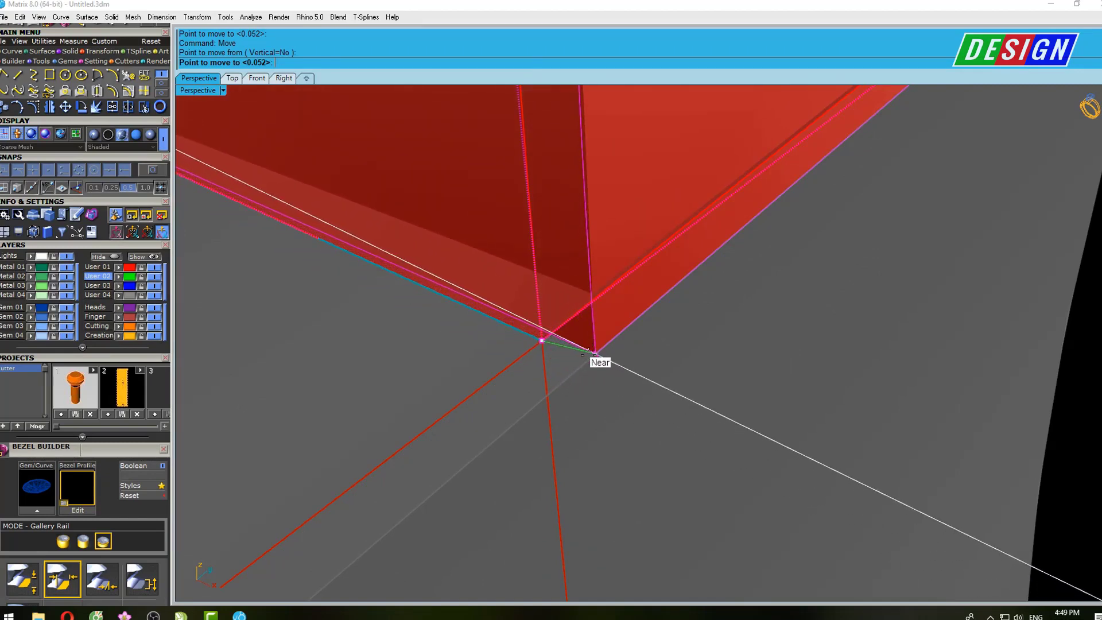
pyautogui.click(540, 398)
pyautogui.scroll(-5, 540, 398)
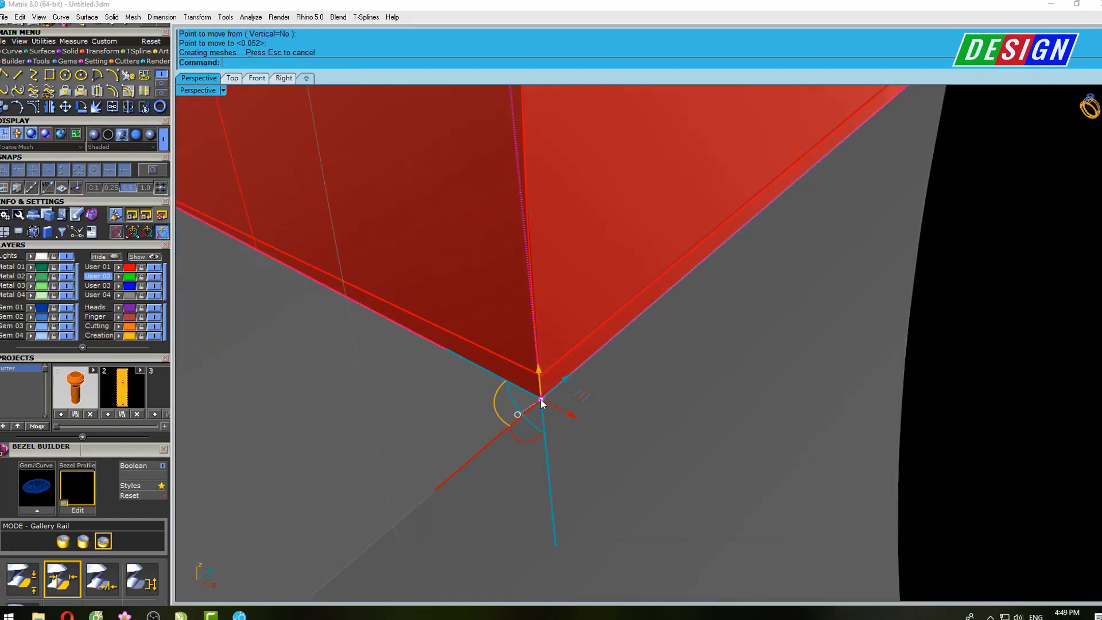
pyautogui.moveTo(578, 394)
pyautogui.mouseDown(button='right')
pyautogui.moveTo(590, 391)
pyautogui.moveTo(526, 346)
pyautogui.moveTo(607, 219)
pyautogui.mouseUp(button='right')
# Select the two points at the band's base and Move them onto the shank edge
pyautogui.press('F10')
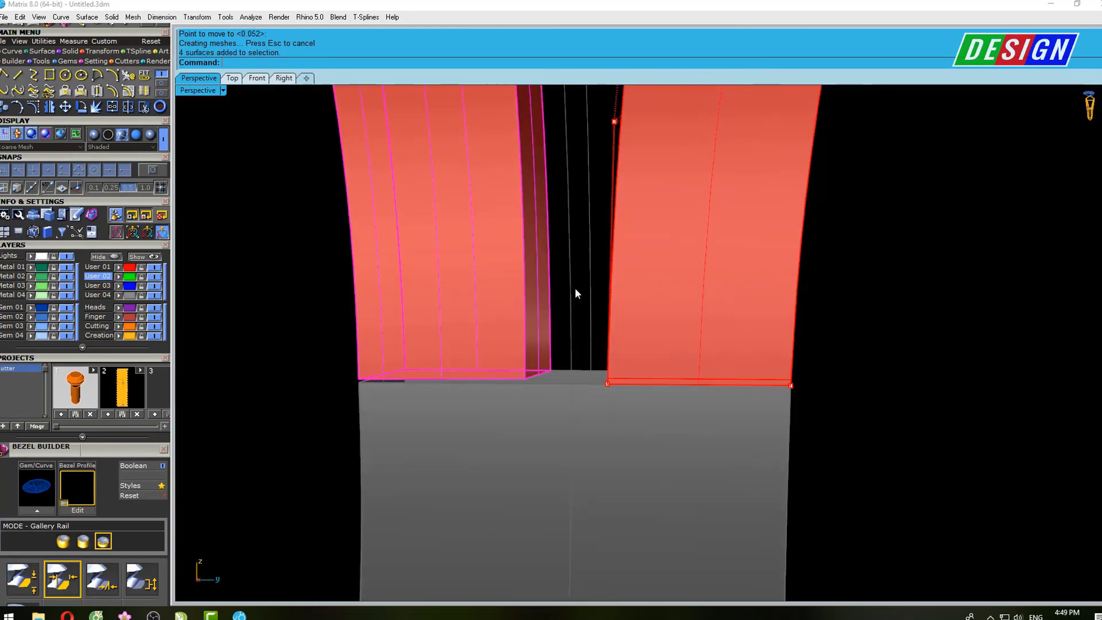
pyautogui.moveTo(574, 288); pyautogui.dragTo(583, 320, button='right')
pyautogui.scroll(3, 583, 320)
pyautogui.moveTo(458, 440); pyautogui.dragTo(534, 375)
pyautogui.moveTo(533, 376)
pyautogui.mouseDown(button='right')
pyautogui.moveTo(562, 338)
pyautogui.moveTo(546, 342)
pyautogui.mouseUp(button='right')
pyautogui.write('Move')
pyautogui.press('Return')
pyautogui.scroll(2, 534, 353)
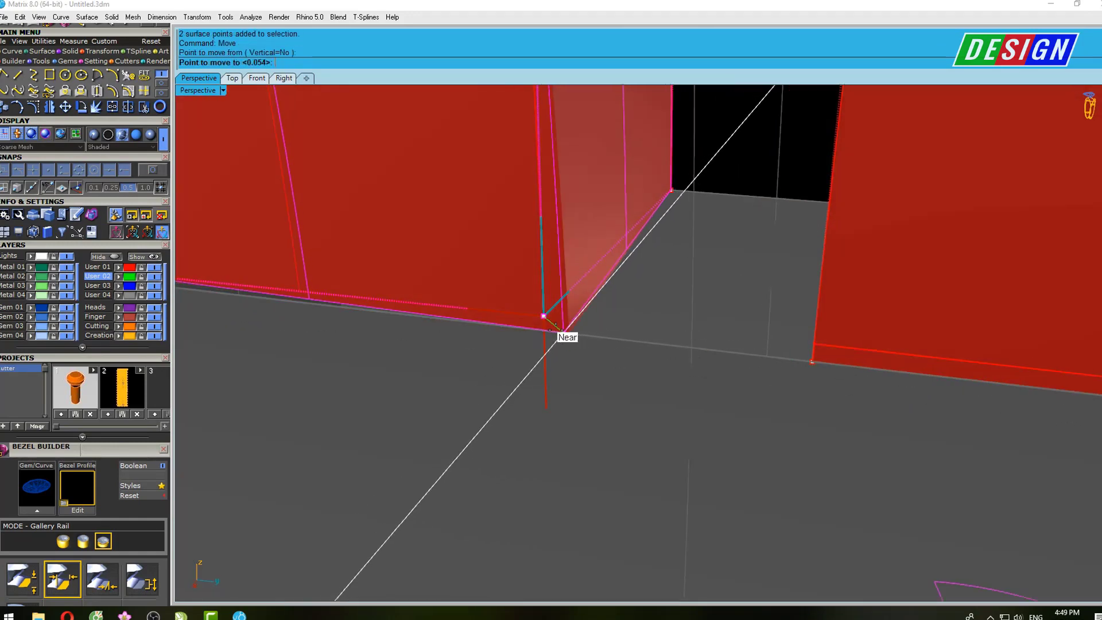
pyautogui.click(550, 334)
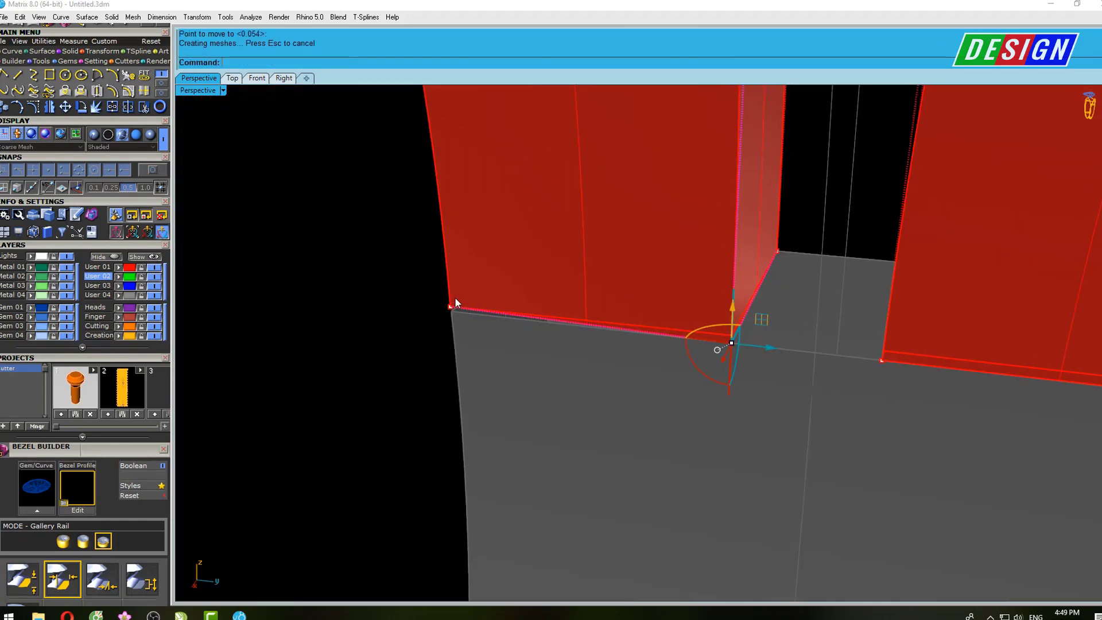
pyautogui.scroll(2, 462, 319)
pyautogui.rightClick(460, 320)
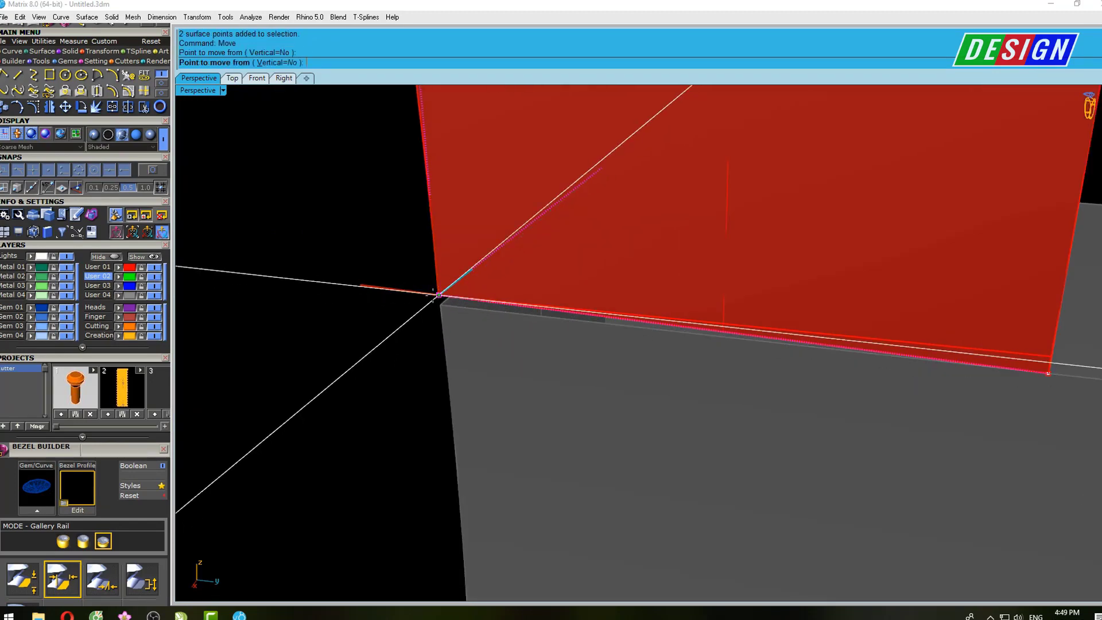
pyautogui.scroll(-3, 444, 308)
pyautogui.scroll(-2, 444, 309)
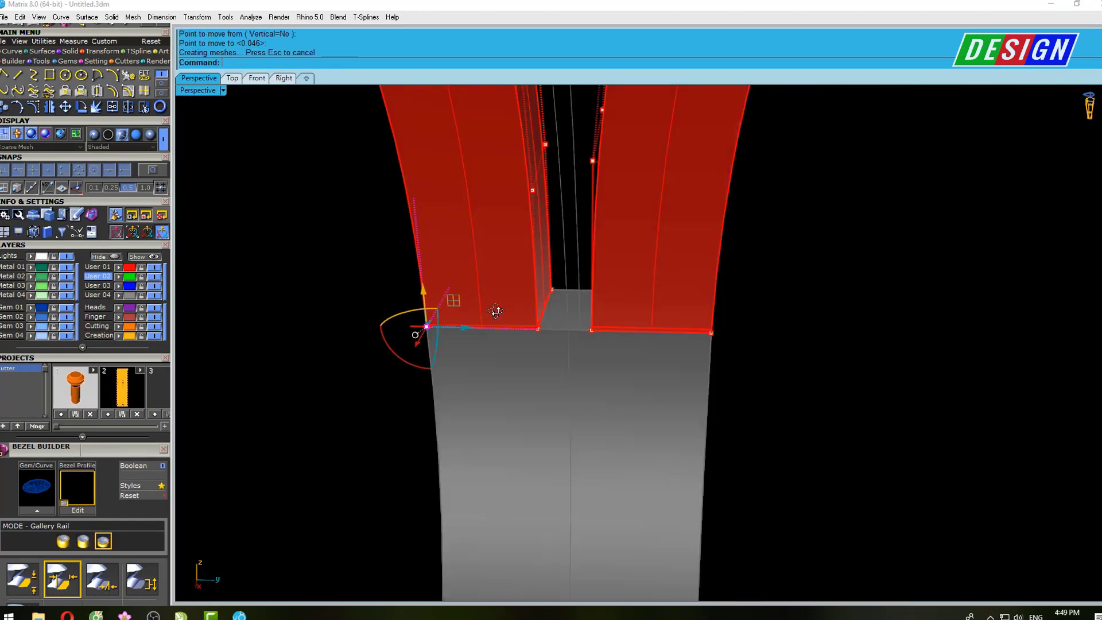
# Orbit around the ring to check that the red panels meet the shank flush
pyautogui.moveTo(445, 309); pyautogui.dragTo(790, 491, button='right')
pyautogui.scroll(2, 777, 514)
pyautogui.scroll(-3, 776, 515)
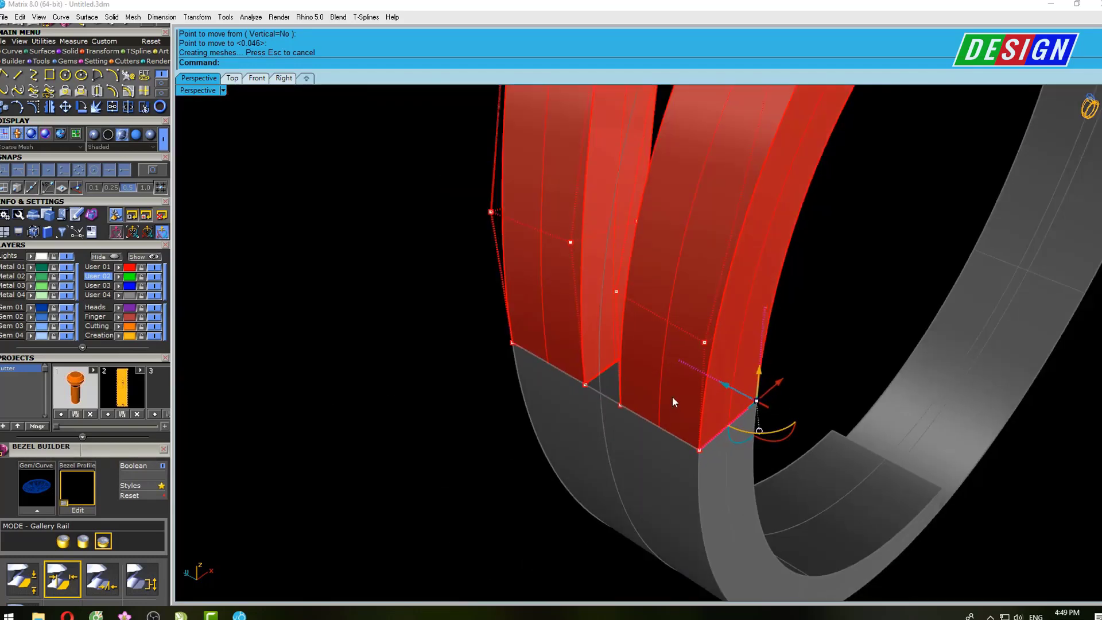
pyautogui.moveTo(672, 397); pyautogui.dragTo(611, 377, button='right')
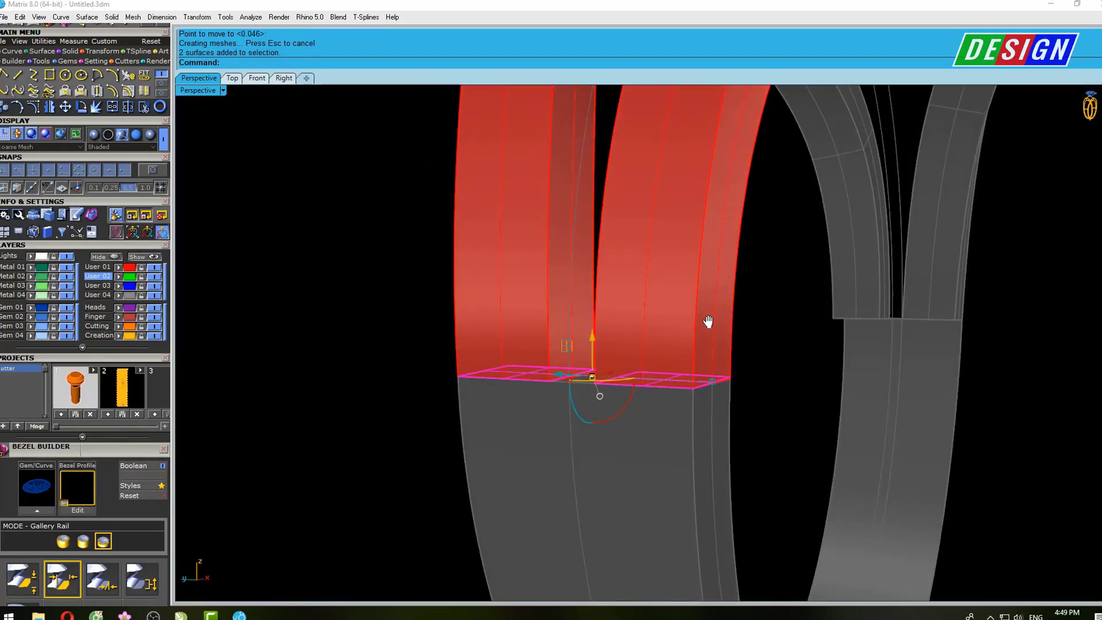
pyautogui.moveTo(708, 322)
pyautogui.mouseDown(button='right')
pyautogui.moveTo(677, 383)
pyautogui.moveTo(713, 222)
pyautogui.mouseUp(button='right')
pyautogui.scroll(-3, 628, 384)
pyautogui.moveTo(629, 342); pyautogui.dragTo(680, 367, button='right')
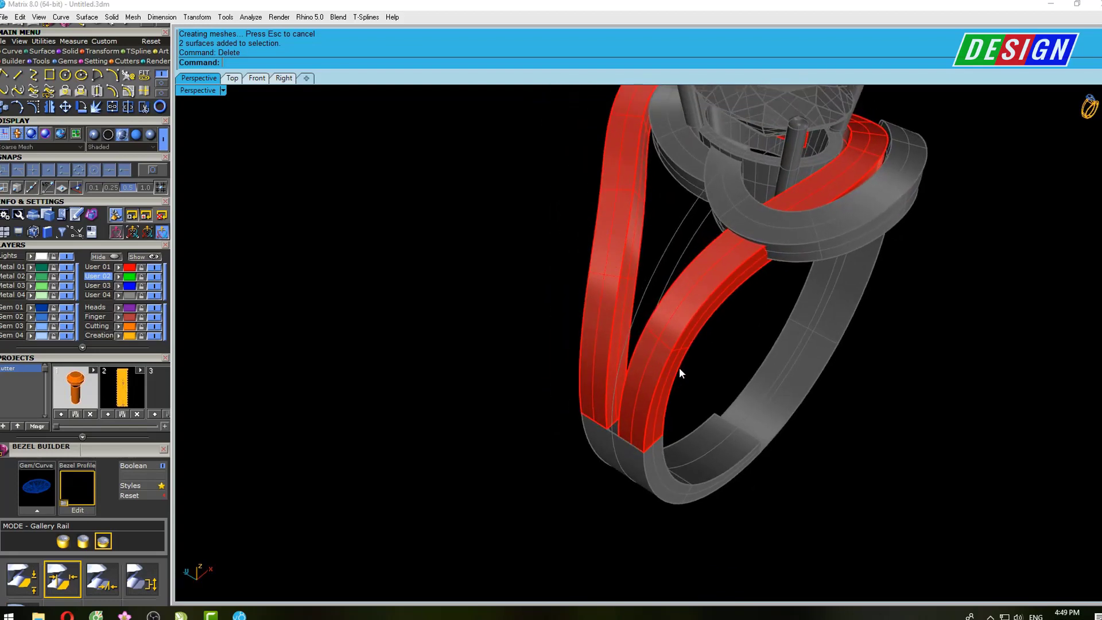
# In a maximized Top view, select the four red band surfaces and show their control points
pyautogui.hotkey('ctrl', 'F1')
pyautogui.write('s')
pyautogui.press('Return')
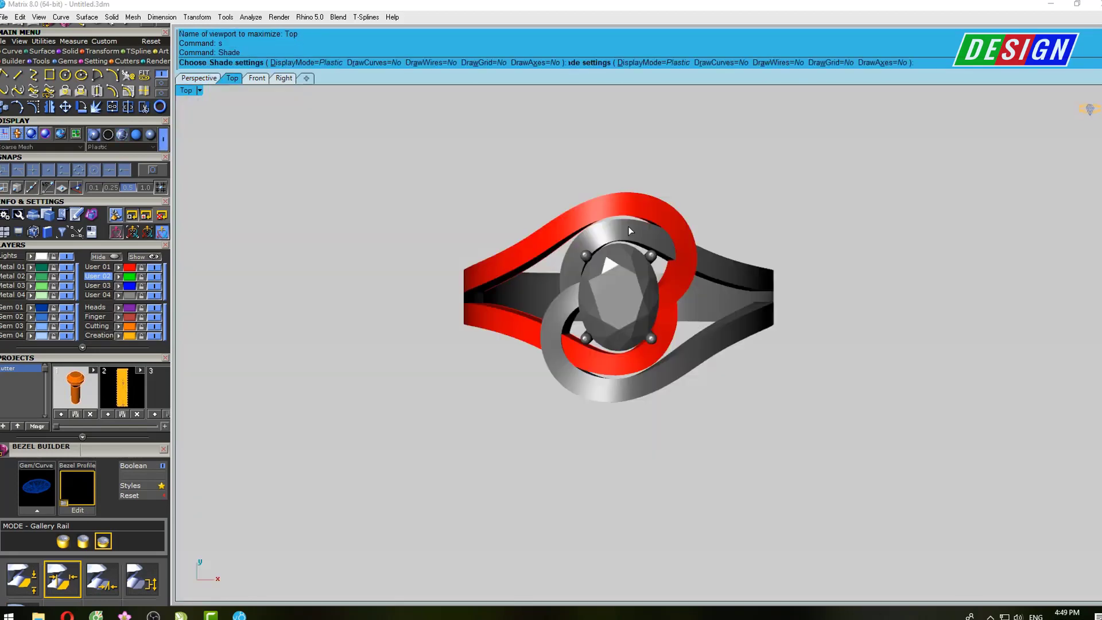
pyautogui.press('Escape')
pyautogui.click(677, 264)
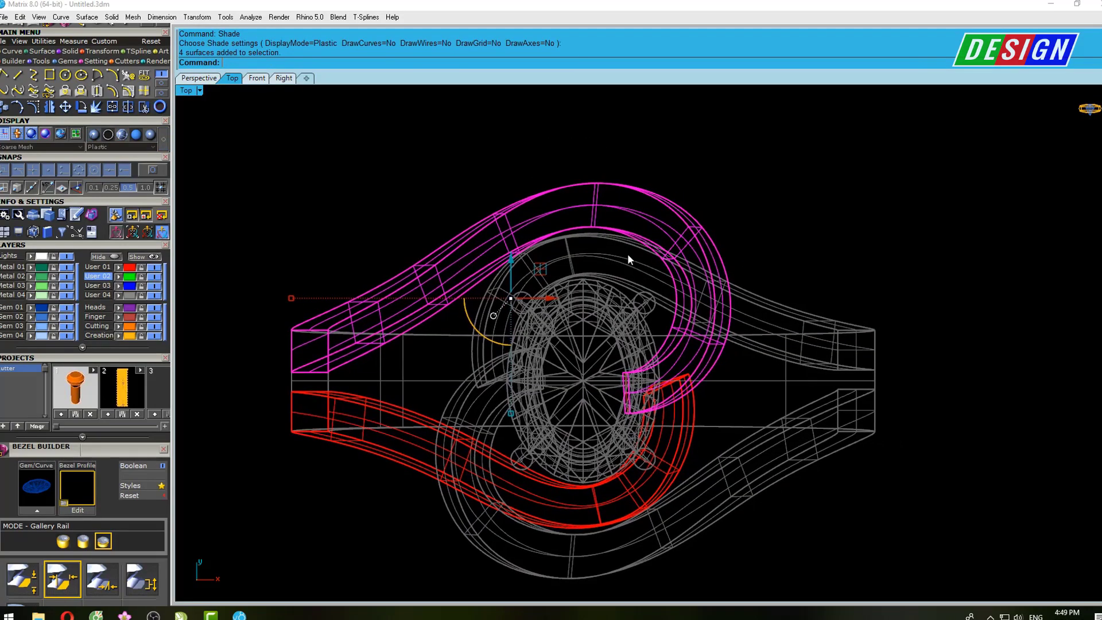
pyautogui.press('F10')
pyautogui.write('s')
pyautogui.press('Return')
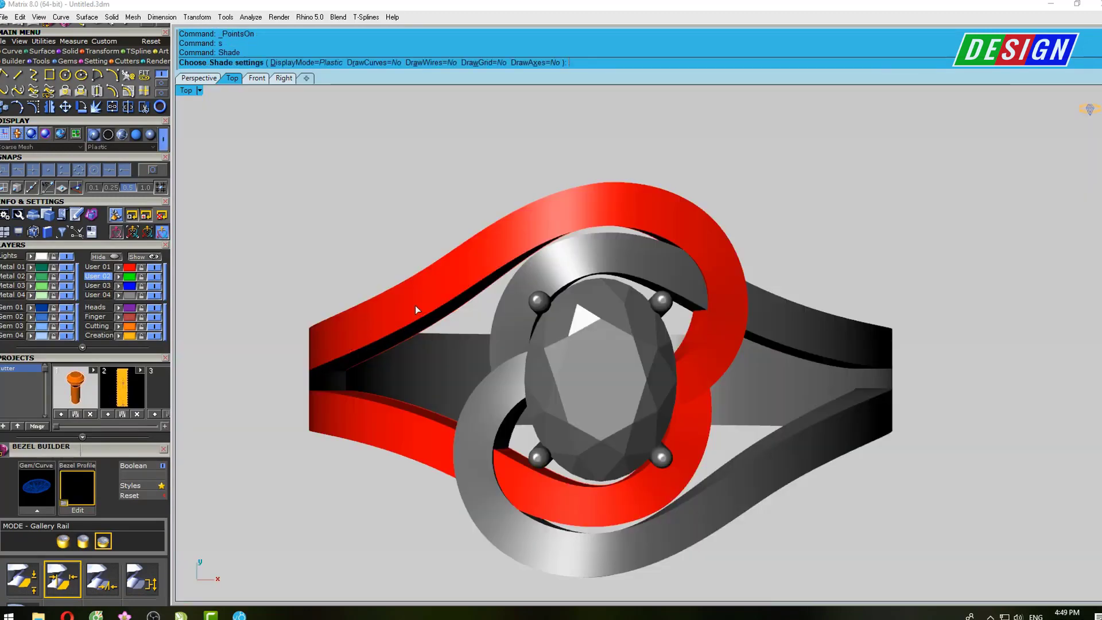
pyautogui.press('Escape')
# Select two control points on the upper band and nudge them slightly down
pyautogui.scroll(3, 506, 287)
pyautogui.scroll(2, 546, 299)
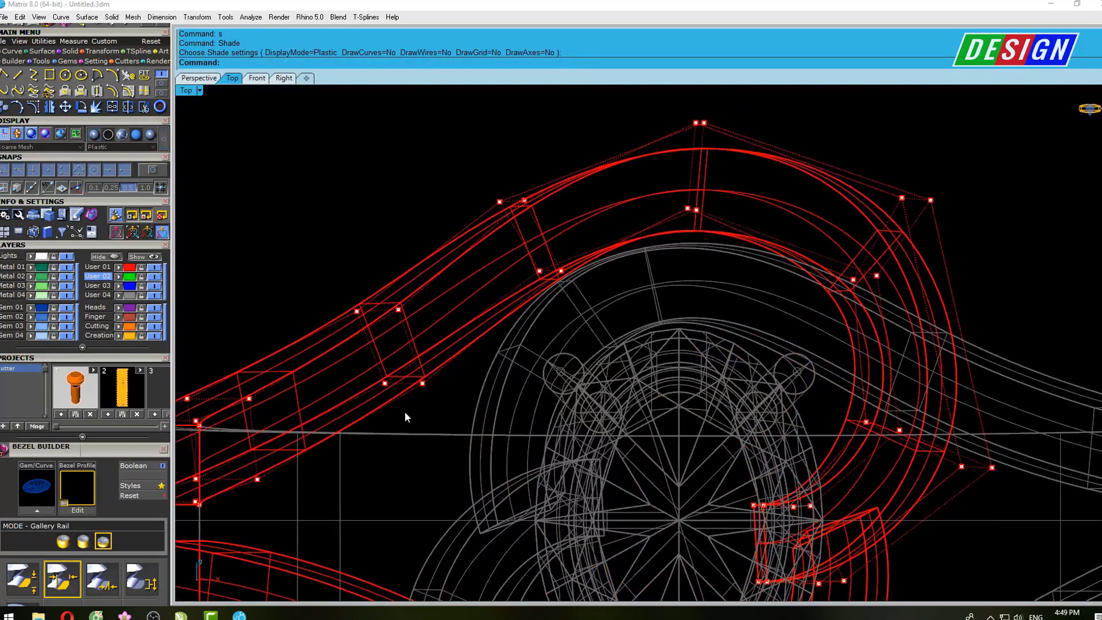
pyautogui.moveTo(404, 414); pyautogui.dragTo(446, 370, button='right')
pyautogui.press('Return')
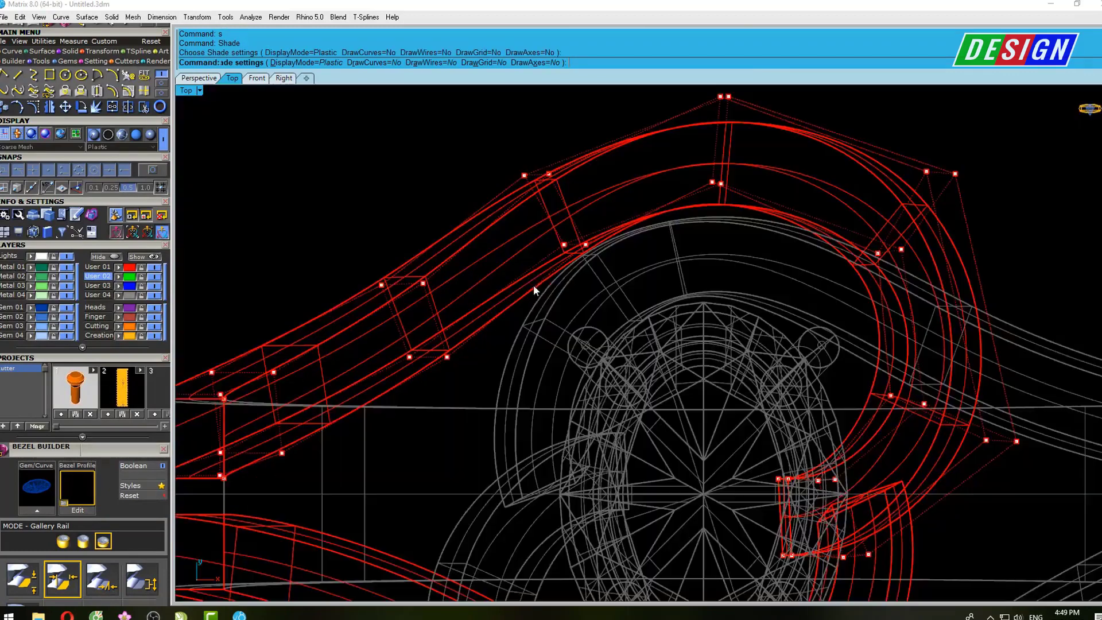
pyautogui.moveTo(569, 218); pyautogui.dragTo(508, 267, button='right')
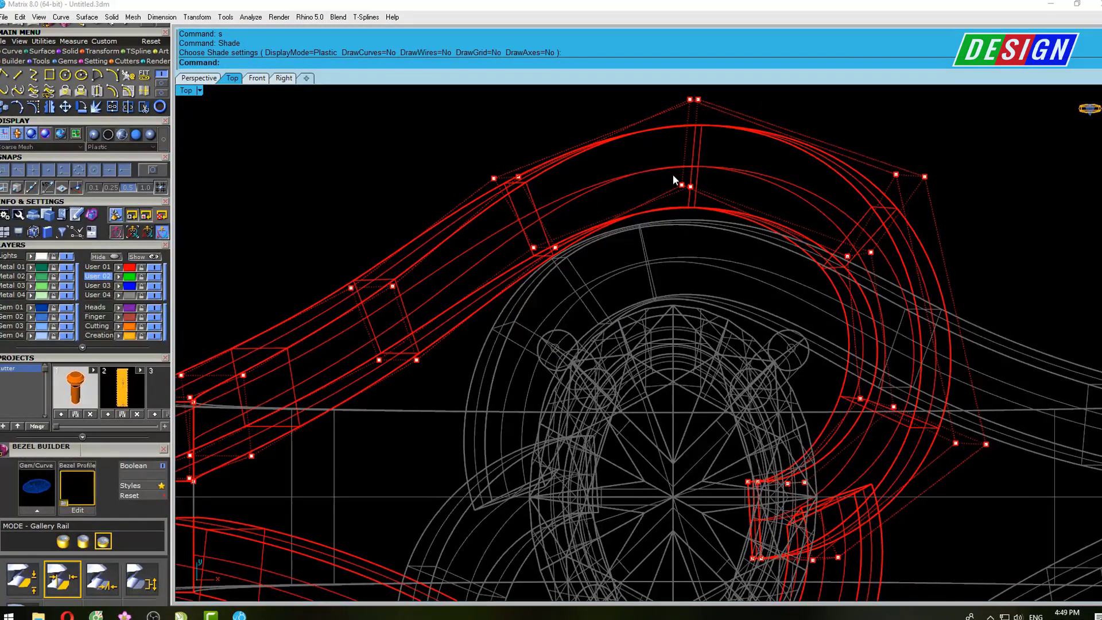
pyautogui.moveTo(477, 190); pyautogui.dragTo(497, 241)
pyautogui.scroll(2, 524, 283)
pyautogui.scroll(2, 523, 282)
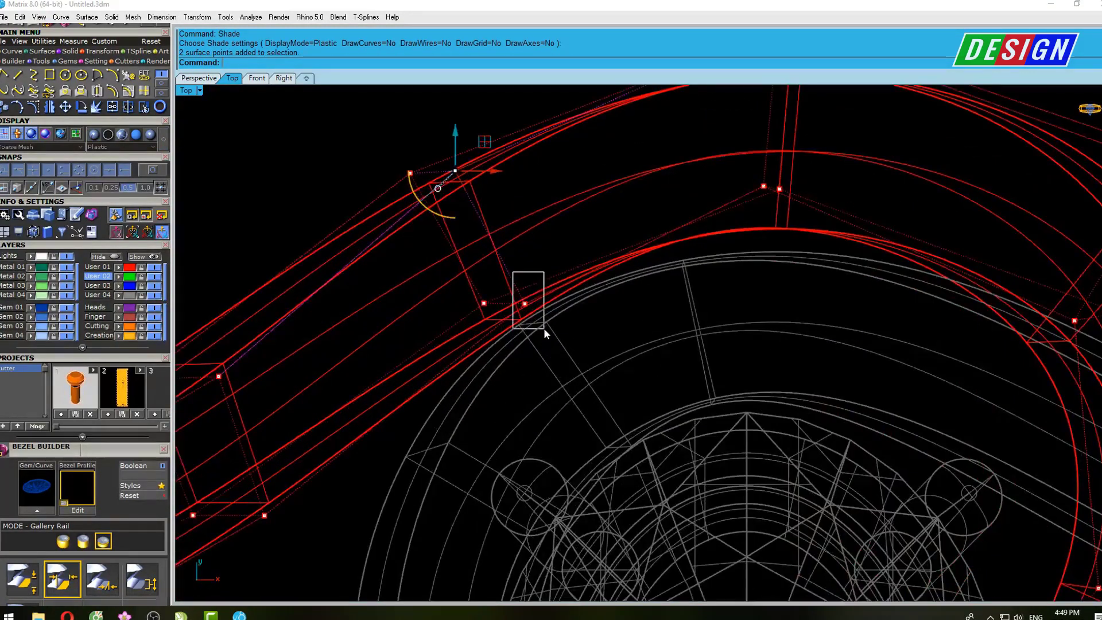
pyautogui.moveTo(491, 196); pyautogui.dragTo(493, 201)
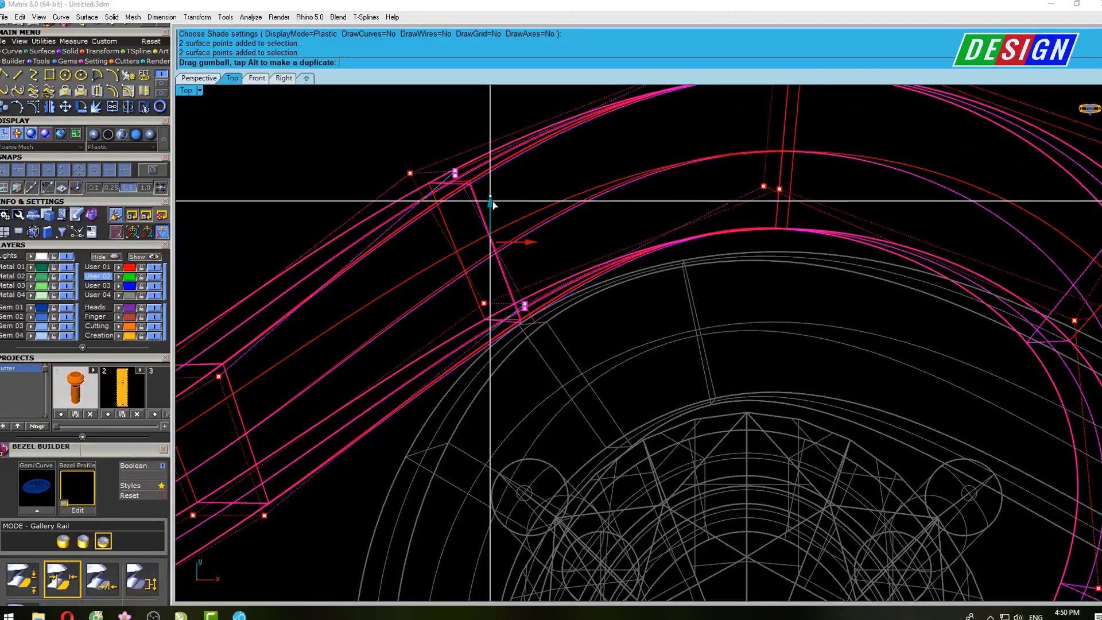
# Select the two points at the upper band's peak and move them to reshape the arc
pyautogui.moveTo(768, 263); pyautogui.dragTo(711, 373, button='right')
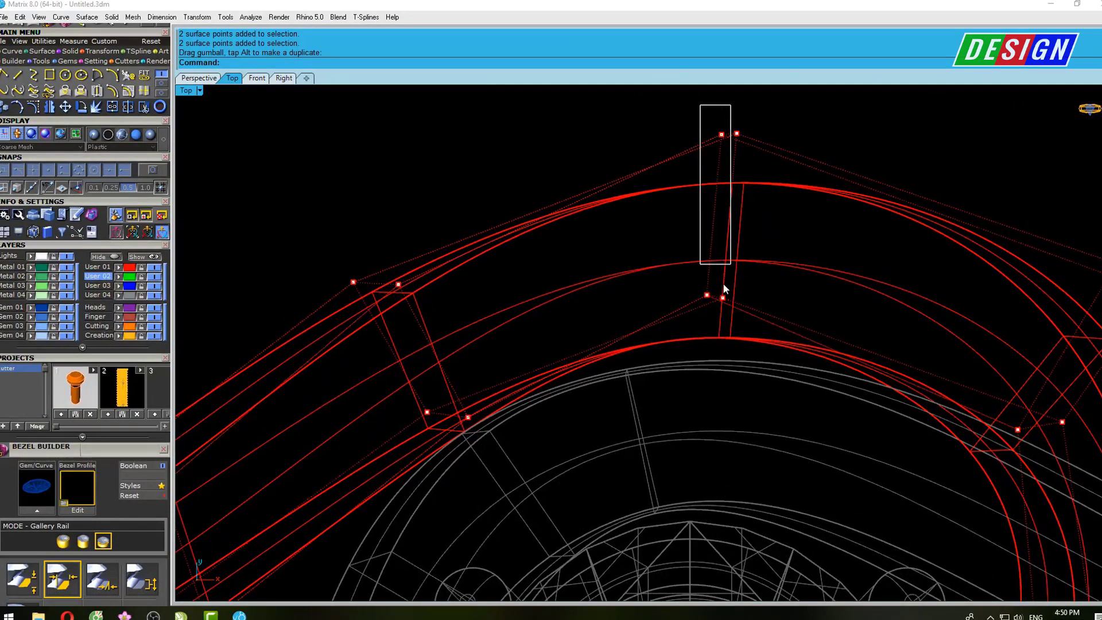
pyautogui.moveTo(719, 300); pyautogui.dragTo(729, 261)
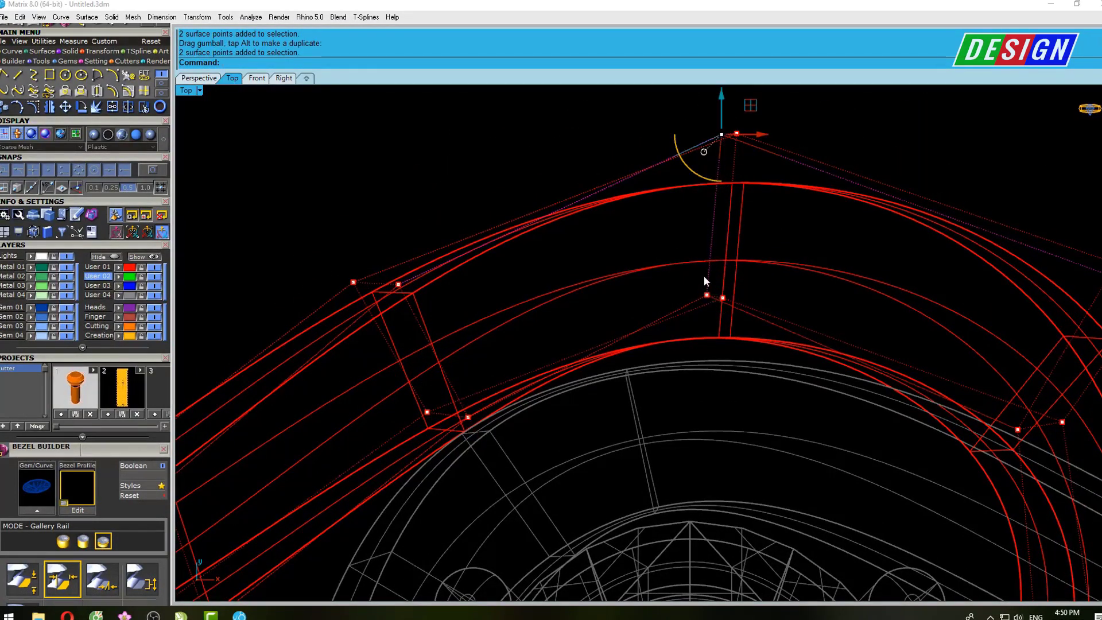
pyautogui.scroll(3, 690, 267)
pyautogui.scroll(-3, 690, 266)
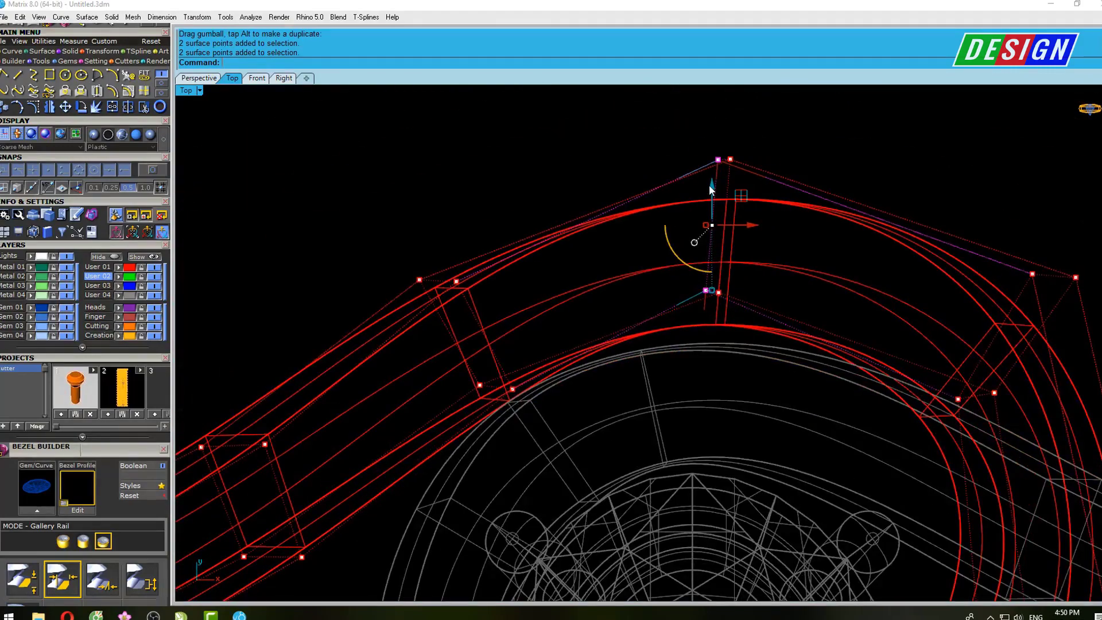
pyautogui.moveTo(710, 189); pyautogui.dragTo(712, 197)
pyautogui.scroll(-3, 706, 255)
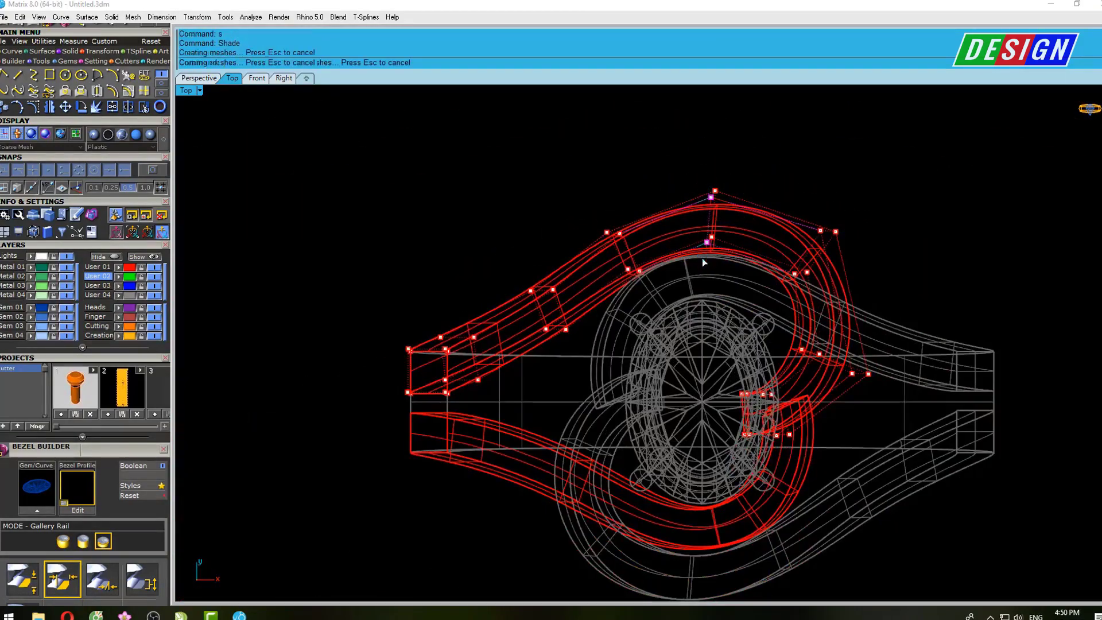
pyautogui.scroll(-1, 573, 316)
pyautogui.scroll(-1, 613, 285)
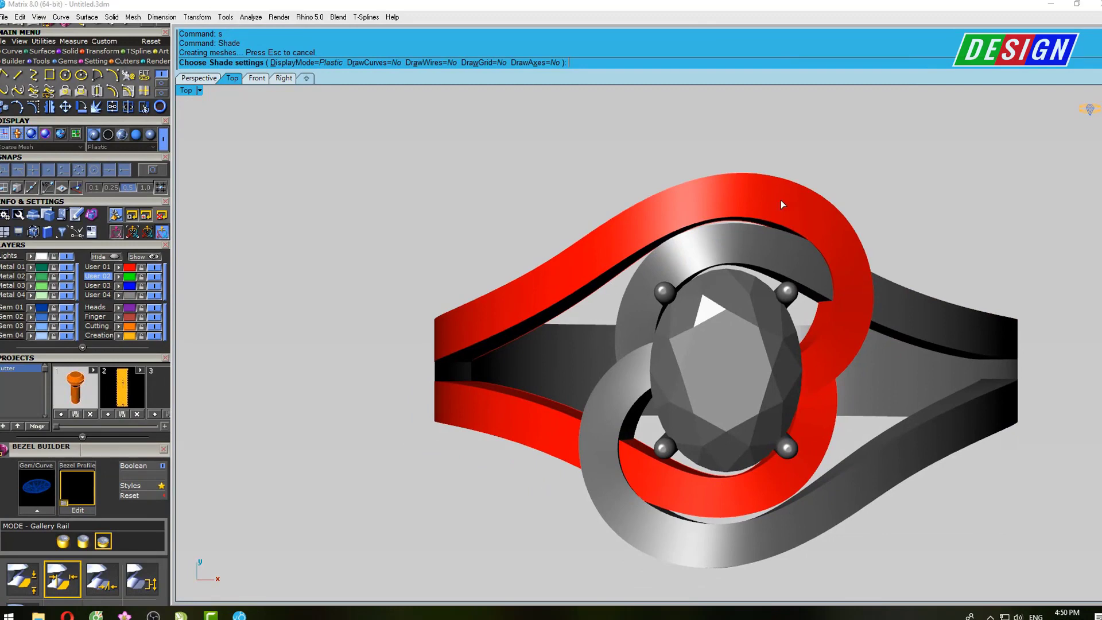
pyautogui.scroll(3, 780, 199)
pyautogui.press('Escape')
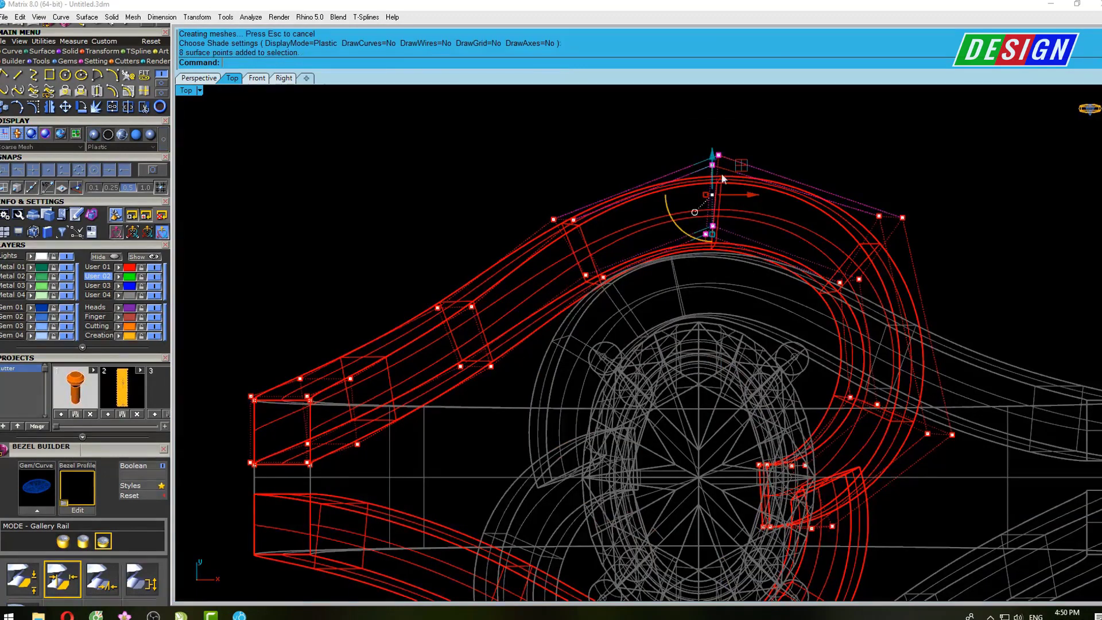
# Raise the peak points, shade to check, then shift points to smooth the arc
pyautogui.scroll(1, 722, 179)
pyautogui.moveTo(709, 174); pyautogui.dragTo(709, 170)
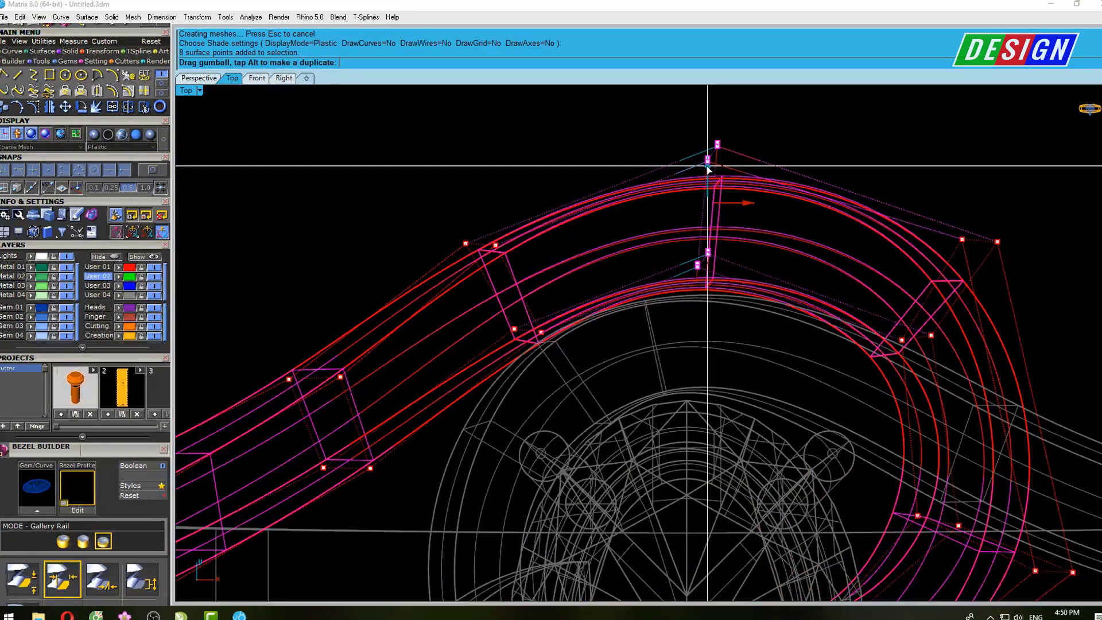
pyautogui.write('s')
pyautogui.press('Return')
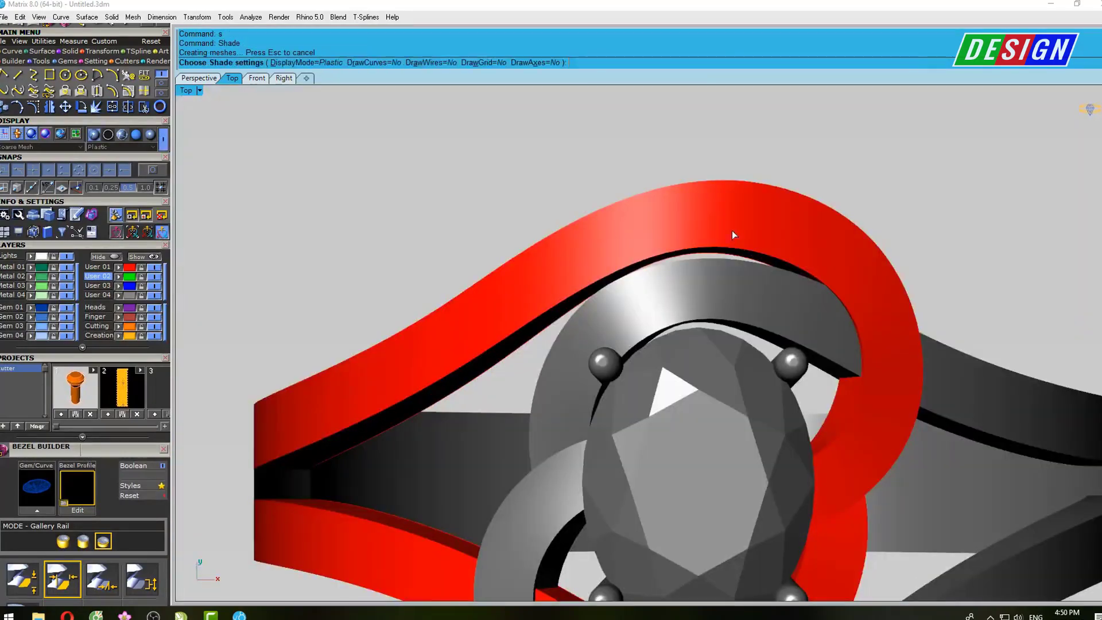
pyautogui.click(731, 246)
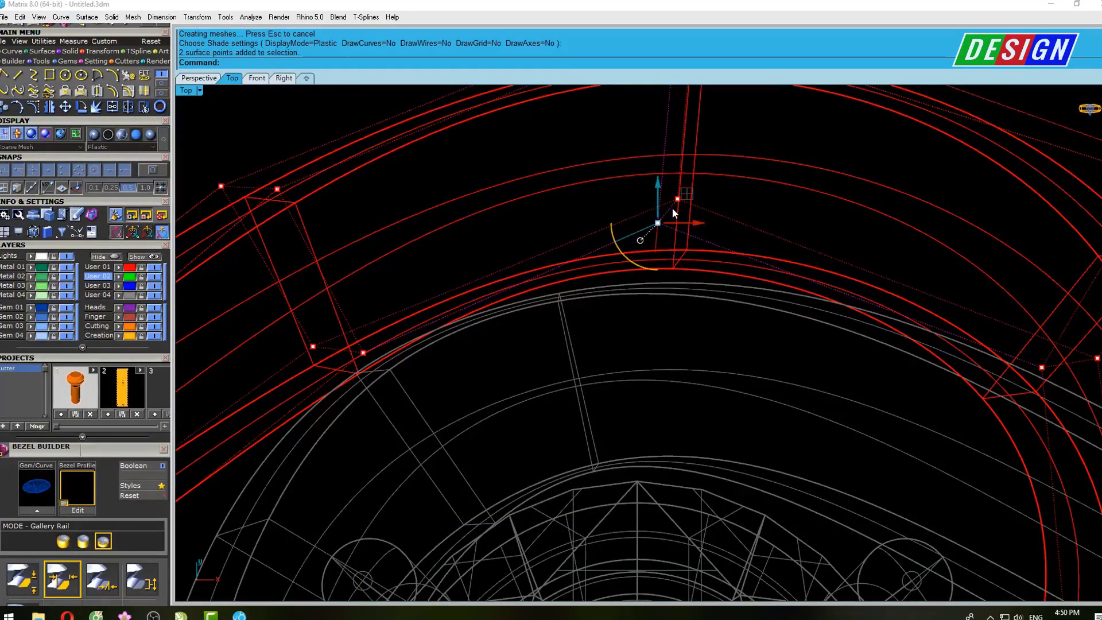
pyautogui.scroll(-5, 680, 203)
pyautogui.scroll(5, 666, 184)
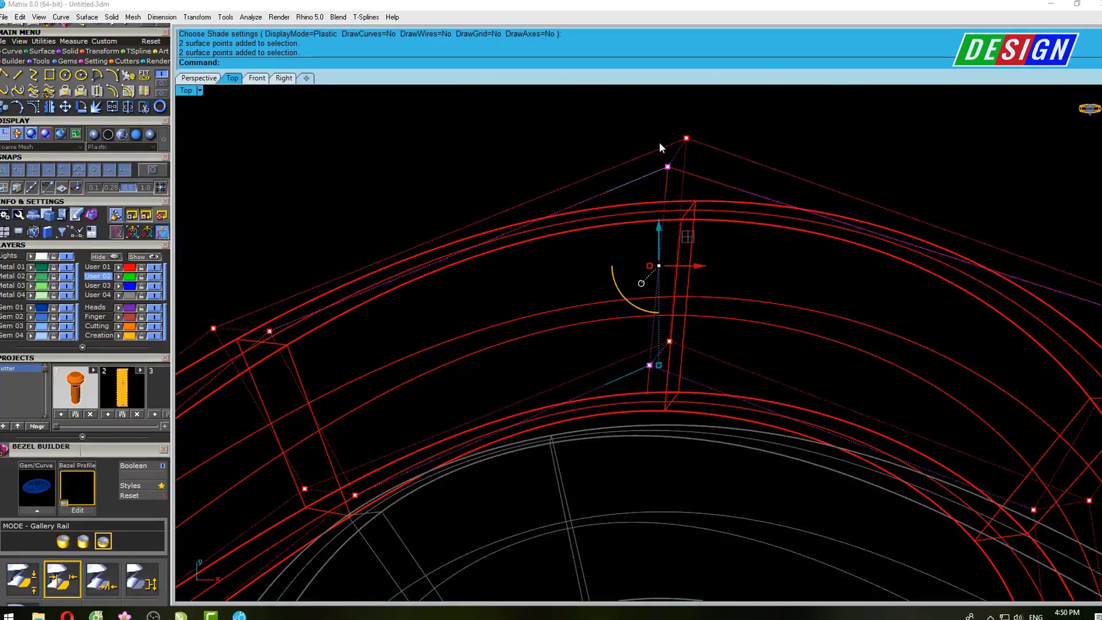
pyautogui.moveTo(658, 236); pyautogui.dragTo(659, 233)
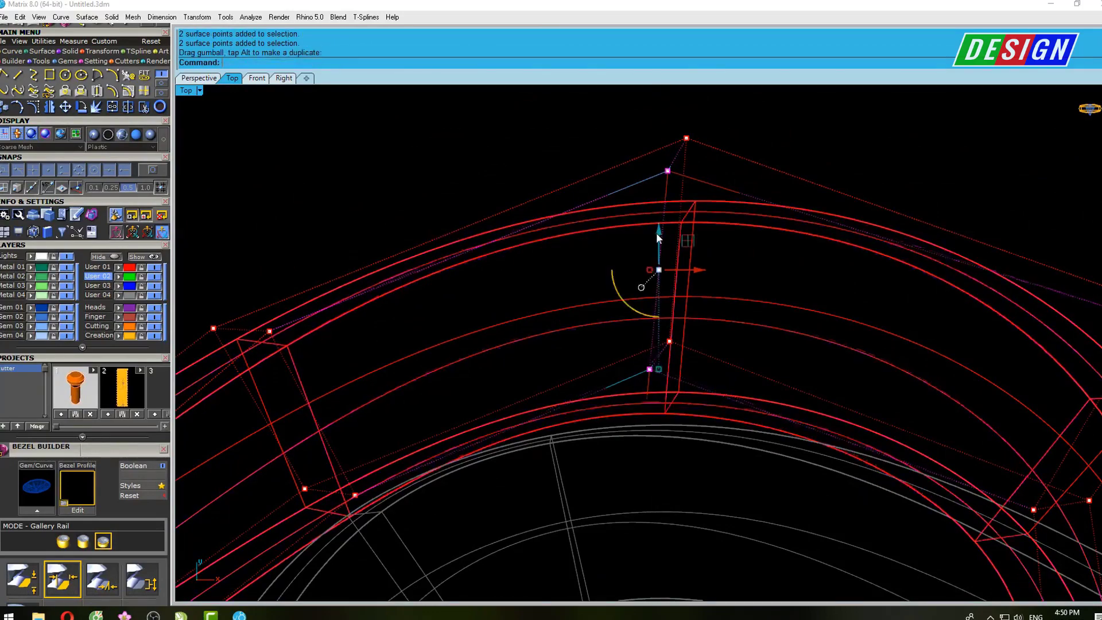
pyautogui.scroll(-5, 657, 235)
pyautogui.scroll(3, 610, 312)
pyautogui.rightClick(561, 254)
pyautogui.scroll(-3, 560, 270)
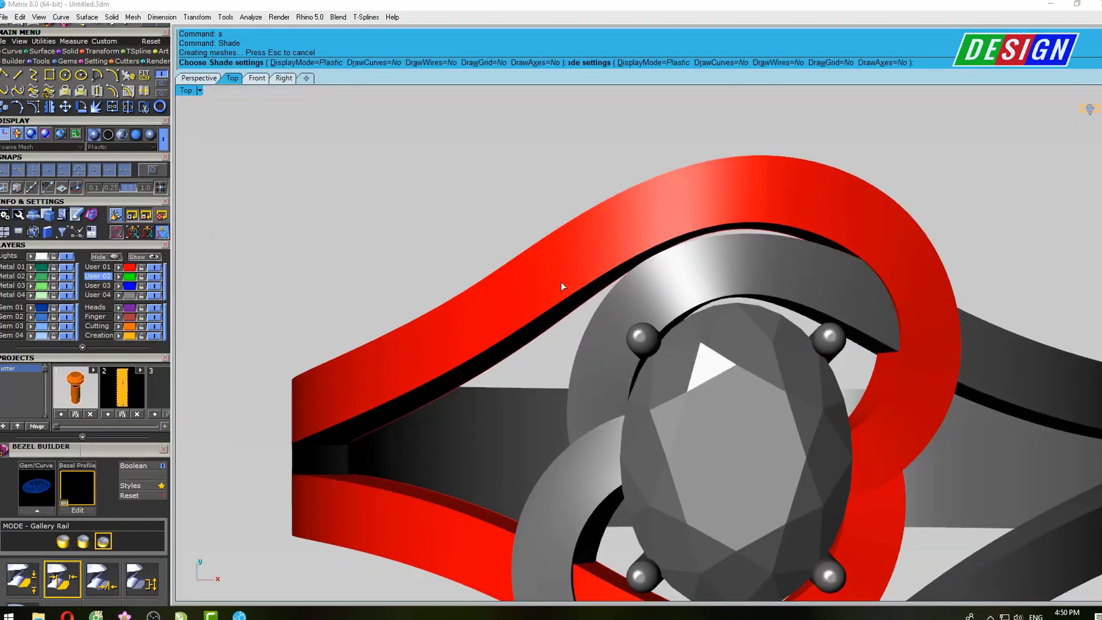
pyautogui.click(597, 258)
# Adjust the points on the band's left slope and preview the ring shaded
pyautogui.scroll(2, 597, 259)
pyautogui.scroll(3, 632, 232)
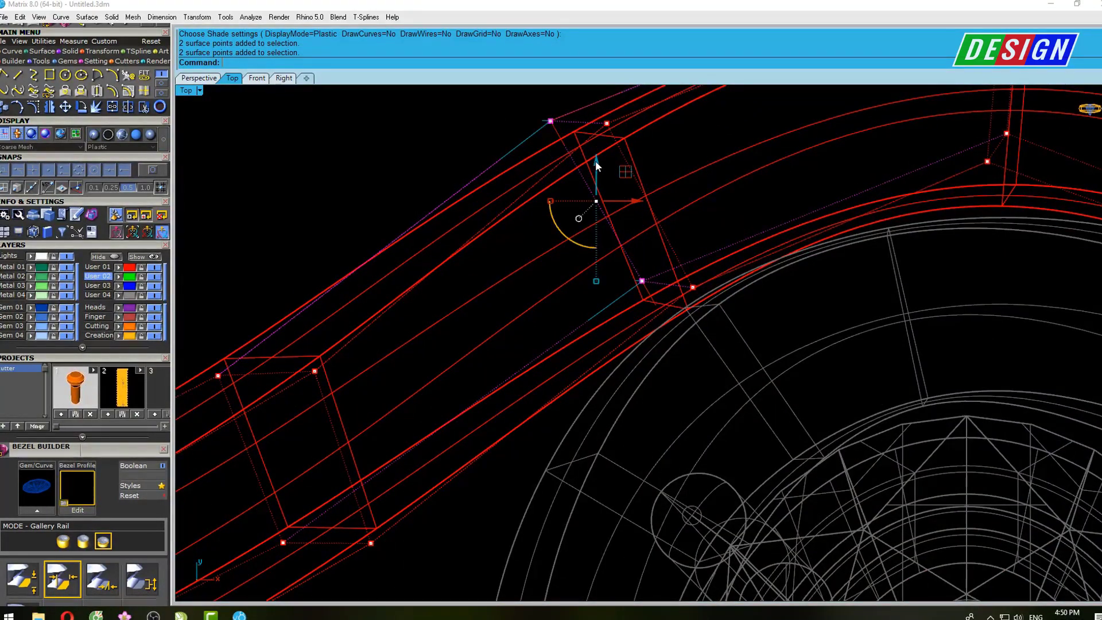
pyautogui.moveTo(595, 172); pyautogui.dragTo(595, 164)
pyautogui.scroll(-4, 595, 165)
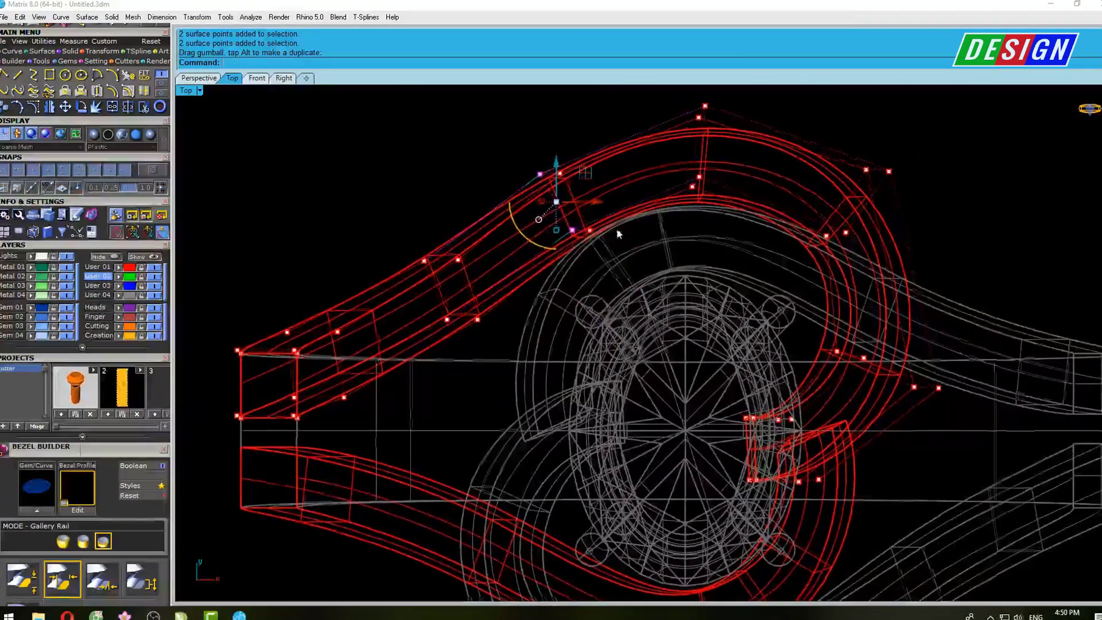
pyautogui.write('s')
pyautogui.press('Return')
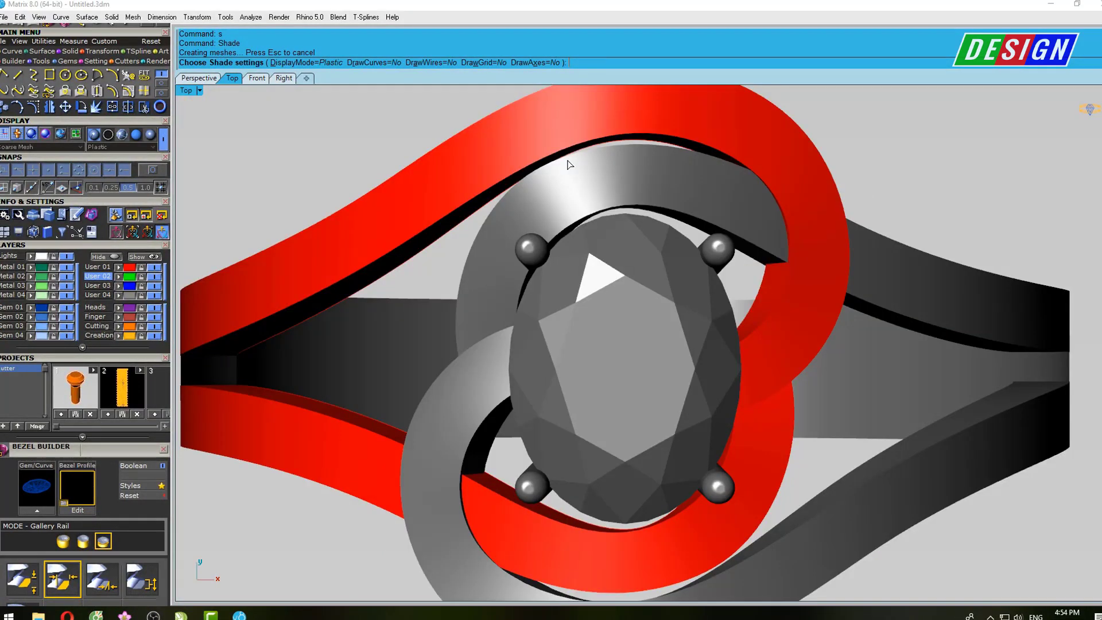
pyautogui.scroll(-3, 567, 165)
pyautogui.scroll(-2, 660, 219)
pyautogui.moveTo(660, 218)
pyautogui.mouseDown(button='right')
pyautogui.moveTo(643, 221)
pyautogui.moveTo(553, 166)
pyautogui.mouseUp(button='right')
pyautogui.hotkey('ctrl', 'F3')
# Raise the four selected red-band points near the bezel and preview the ring shaded
pyautogui.scroll(5, 603, 242)
pyautogui.scroll(3, 683, 313)
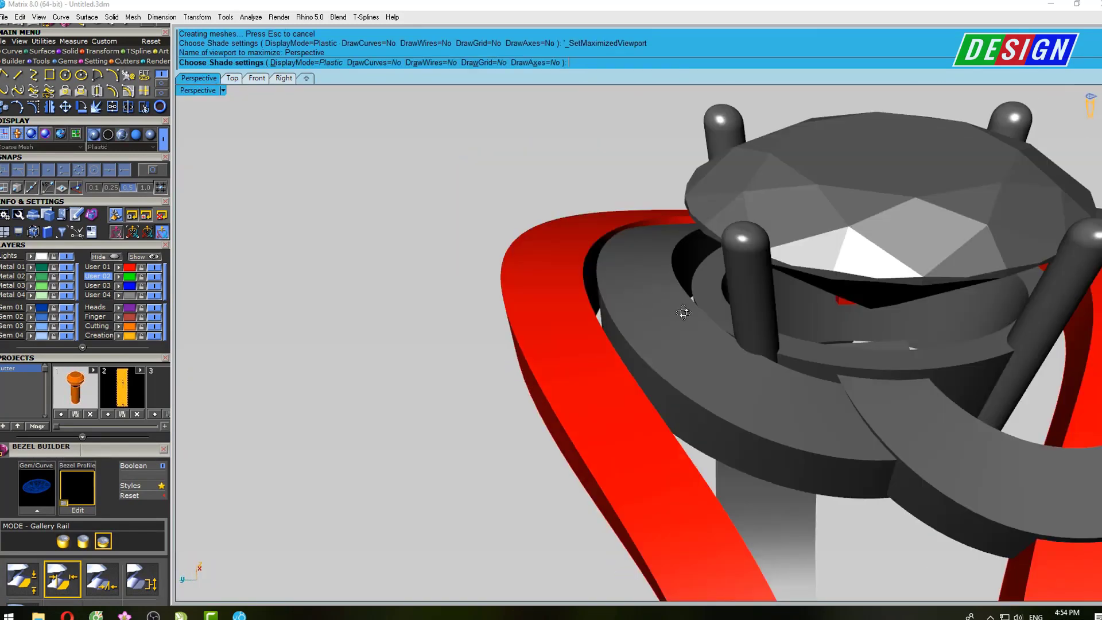
pyautogui.moveTo(683, 313)
pyautogui.mouseDown(button='right')
pyautogui.moveTo(562, 352)
pyautogui.moveTo(626, 320)
pyautogui.moveTo(586, 287)
pyautogui.moveTo(612, 299)
pyautogui.moveTo(579, 237)
pyautogui.moveTo(611, 278)
pyautogui.moveTo(539, 329)
pyautogui.mouseUp(button='right')
pyautogui.press('Escape')
pyautogui.scroll(3, 563, 263)
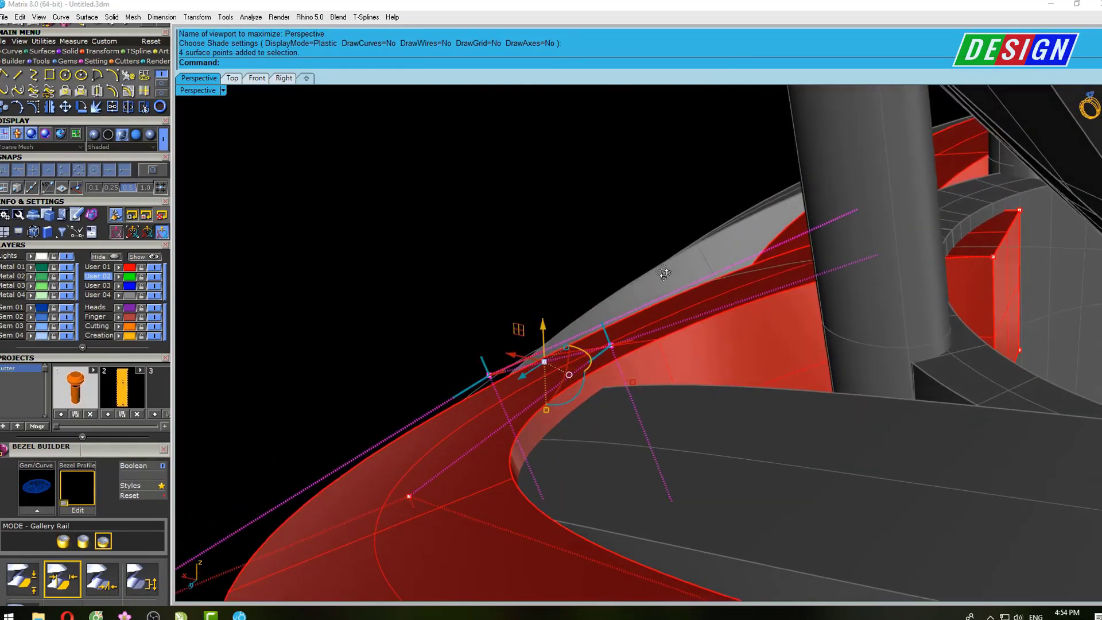
pyautogui.moveTo(541, 327); pyautogui.dragTo(531, 298)
pyautogui.scroll(-3, 532, 298)
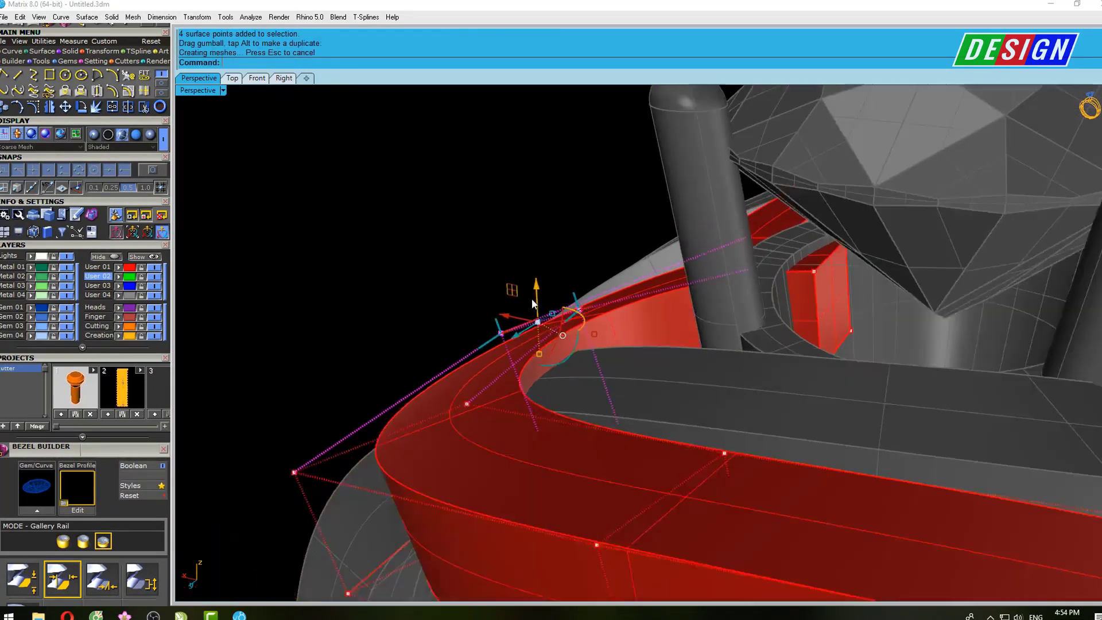
pyautogui.scroll(-3, 531, 298)
pyautogui.moveTo(531, 298)
pyautogui.mouseDown(button='right')
pyautogui.moveTo(620, 343)
pyautogui.moveTo(560, 359)
pyautogui.moveTo(580, 292)
pyautogui.moveTo(514, 305)
pyautogui.moveTo(521, 322)
pyautogui.mouseUp(button='right')
pyautogui.write('s')
pyautogui.press('Return')
# Zoom in on the shaded ring to inspect the raised band edge
pyautogui.scroll(5, 555, 356)
pyautogui.scroll(2, 522, 322)
pyautogui.scroll(2, 539, 323)
pyautogui.scroll(2, 579, 270)
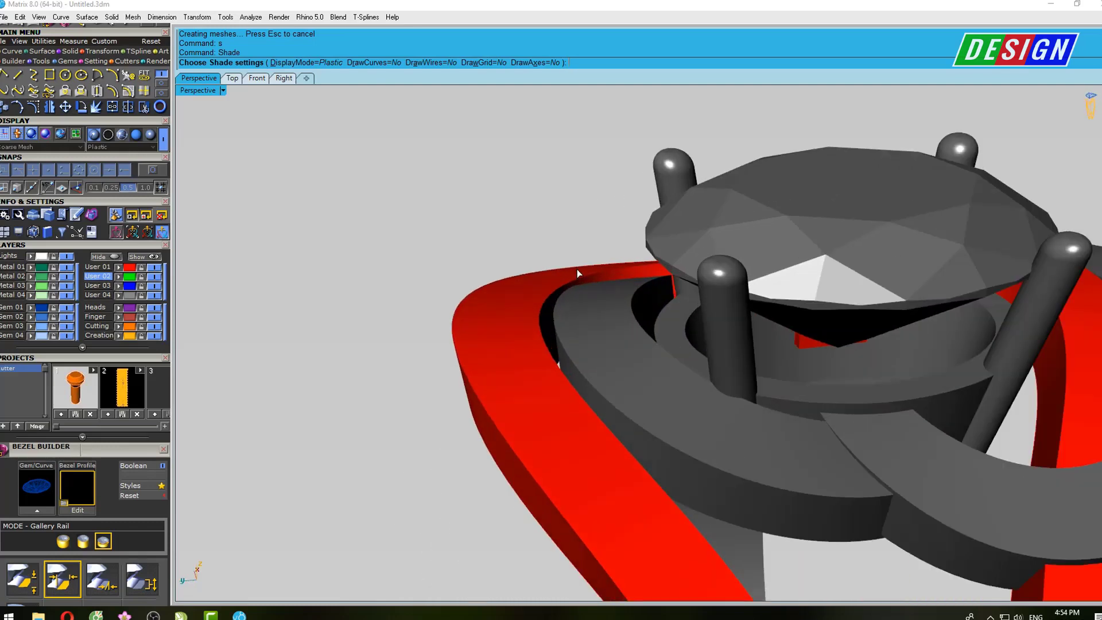
pyautogui.scroll(2, 586, 287)
pyautogui.press('Escape')
pyautogui.scroll(1, 602, 307)
# Select the band's control points near the bezel, shade the ring, and view it from Front
pyautogui.moveTo(617, 316); pyautogui.dragTo(689, 308, button='right')
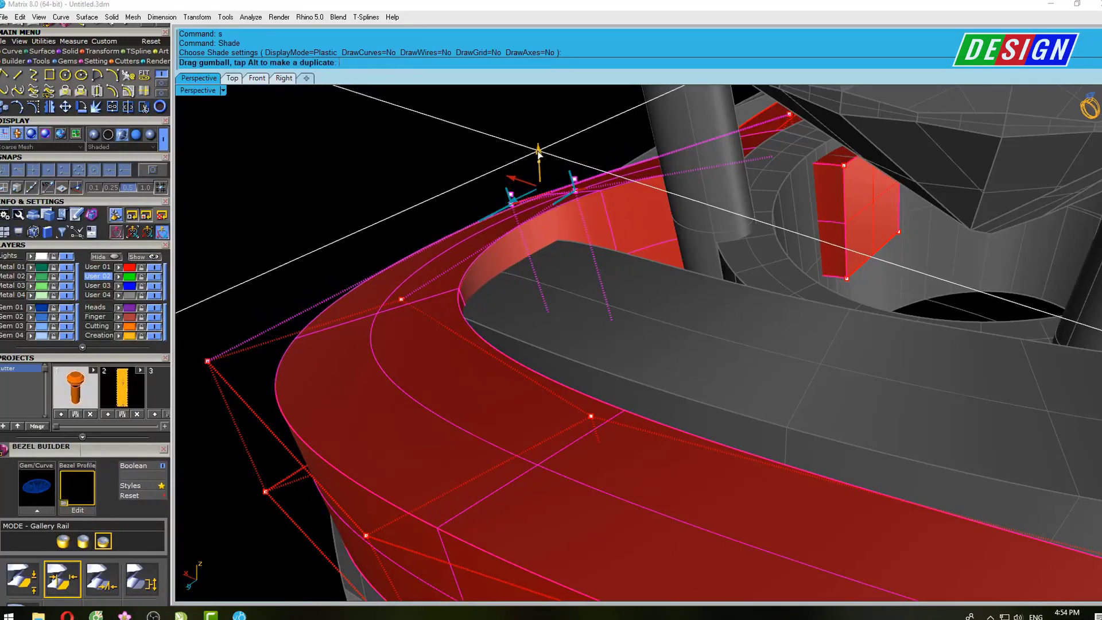
pyautogui.moveTo(689, 308); pyautogui.dragTo(499, 201, button='right')
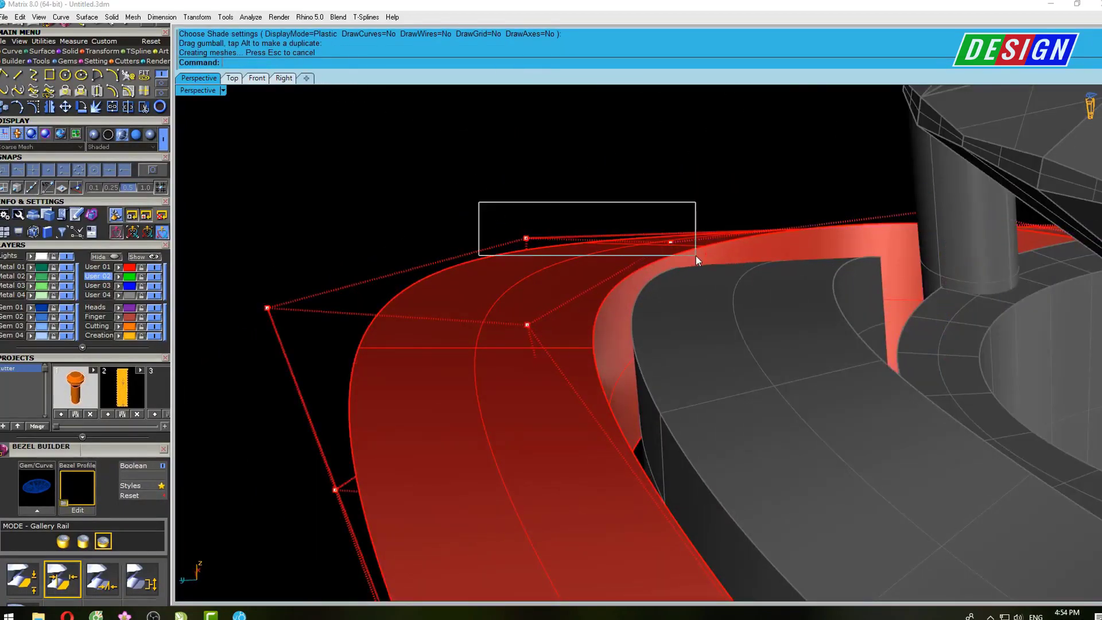
pyautogui.moveTo(696, 256); pyautogui.dragTo(697, 254)
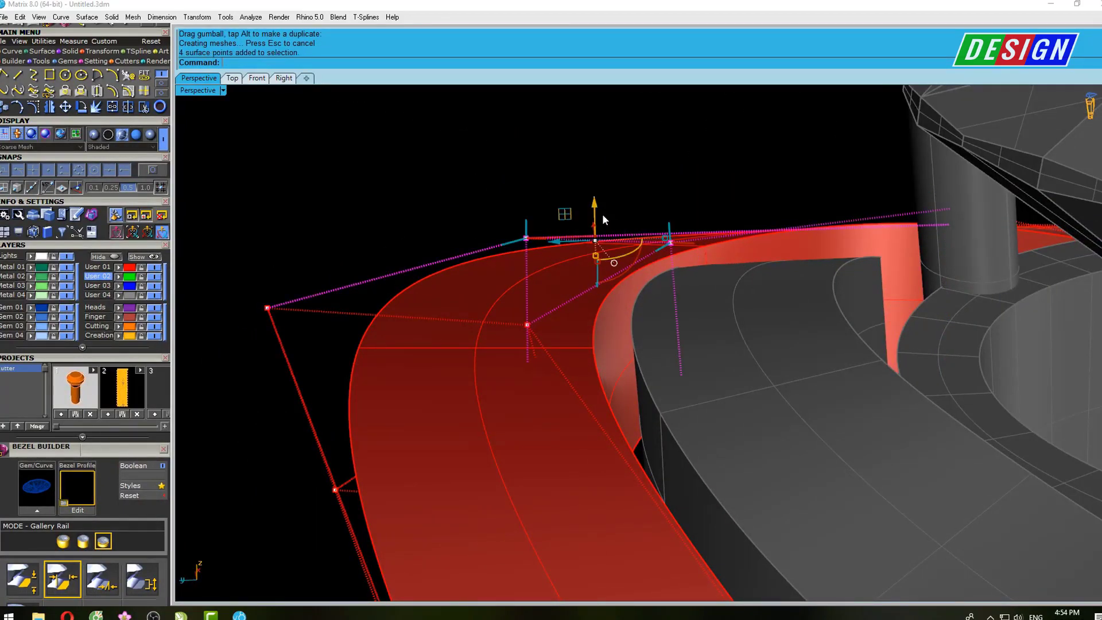
pyautogui.write('s')
pyautogui.press('Return')
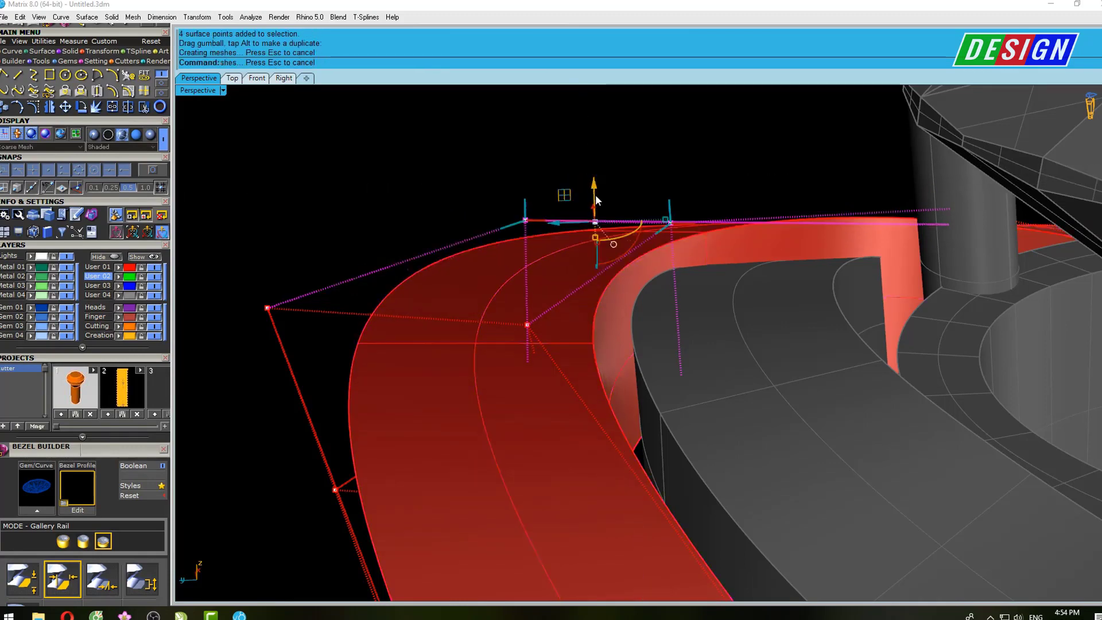
pyautogui.moveTo(594, 194)
pyautogui.mouseDown(button='right')
pyautogui.moveTo(681, 242)
pyautogui.moveTo(803, 199)
pyautogui.moveTo(767, 230)
pyautogui.mouseUp(button='right')
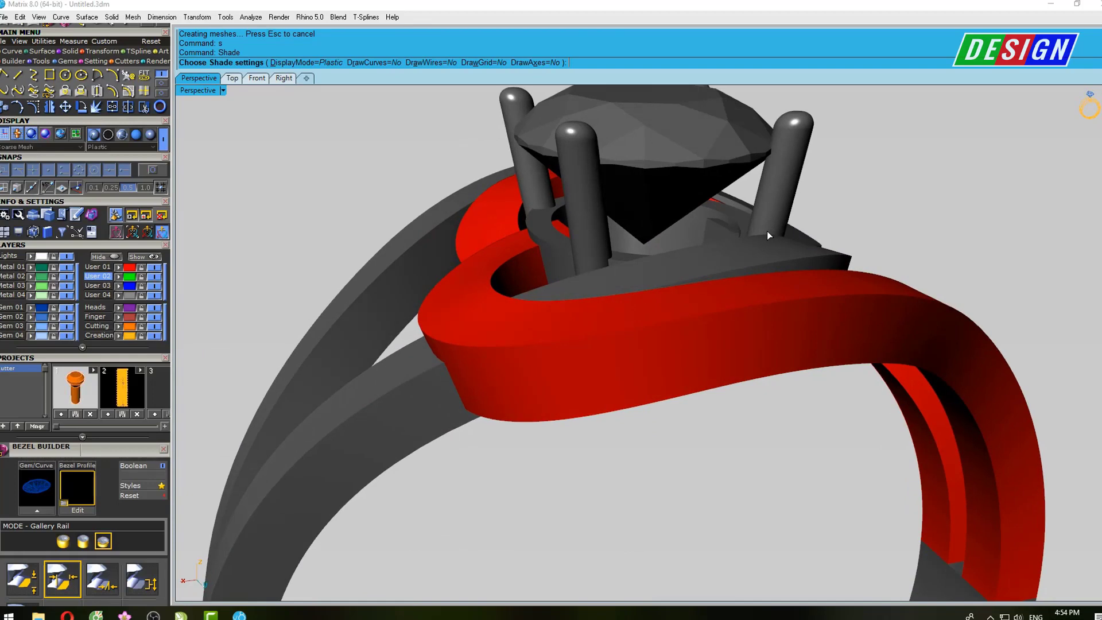
pyautogui.hotkey('ctrl', 'F2')
# Scale the selected band-end control points so the band follows the shank curve under the bezel
pyautogui.scroll(3, 638, 169)
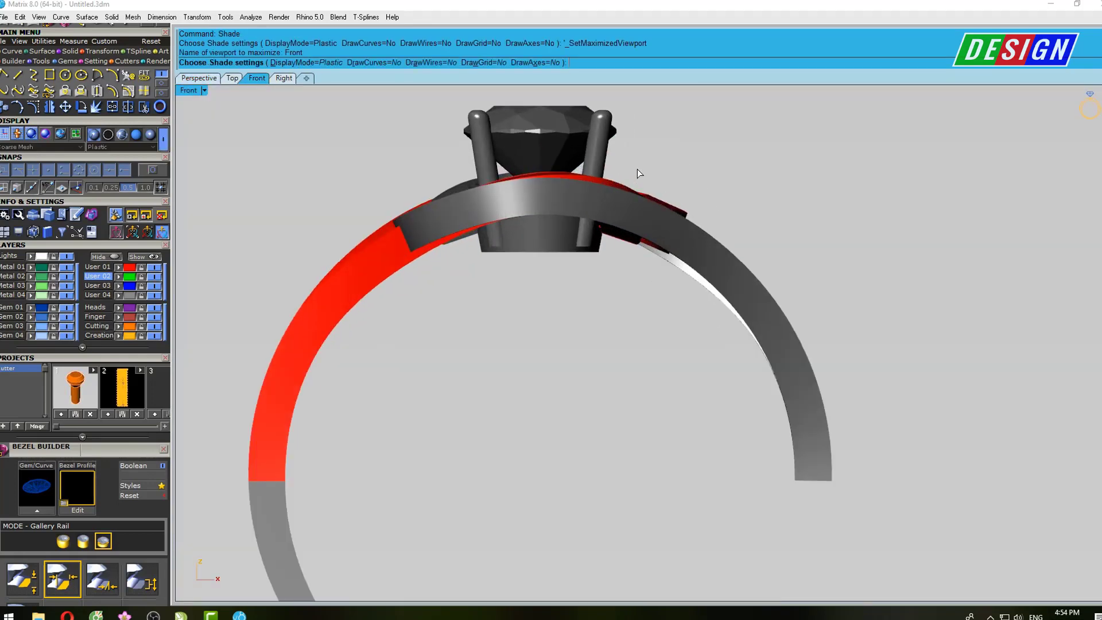
pyautogui.press('Return')
pyautogui.scroll(3, 635, 197)
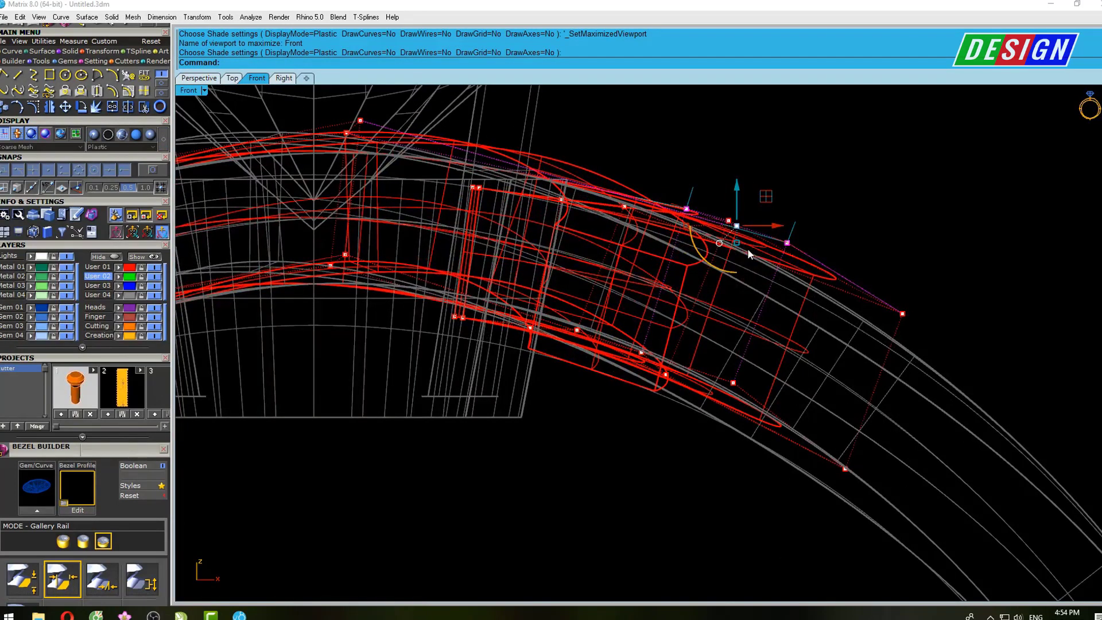
pyautogui.moveTo(766, 197); pyautogui.dragTo(766, 194)
# Check the reshaped band in plastic shading, orbiting it in Perspective view
pyautogui.scroll(-3, 766, 194)
pyautogui.write('s')
pyautogui.press('Return')
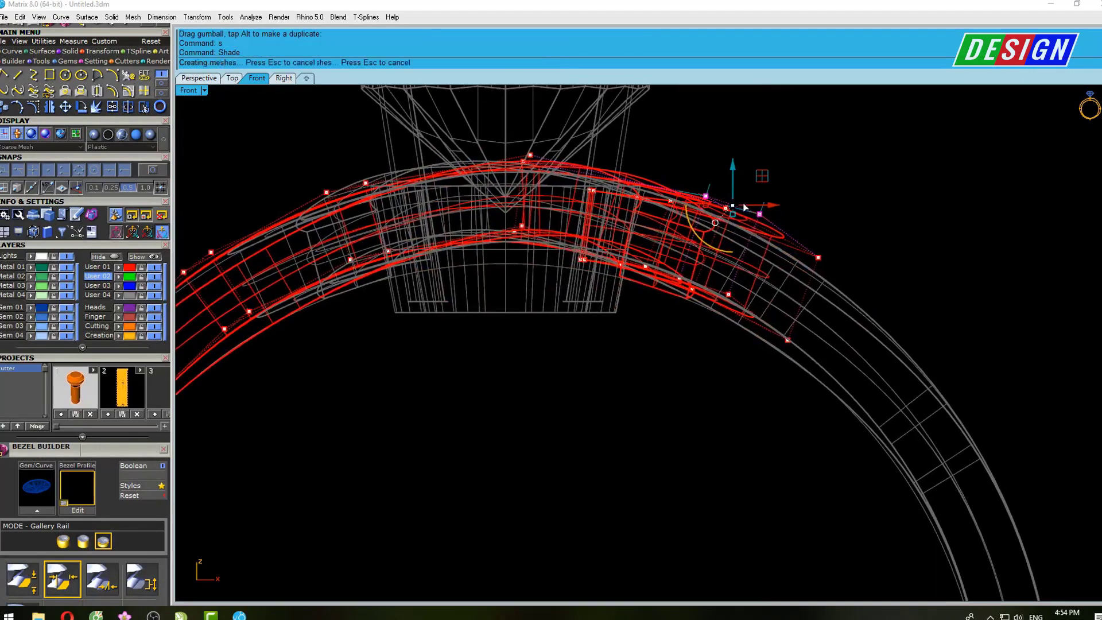
pyautogui.hotkey('ctrl', 'F4')
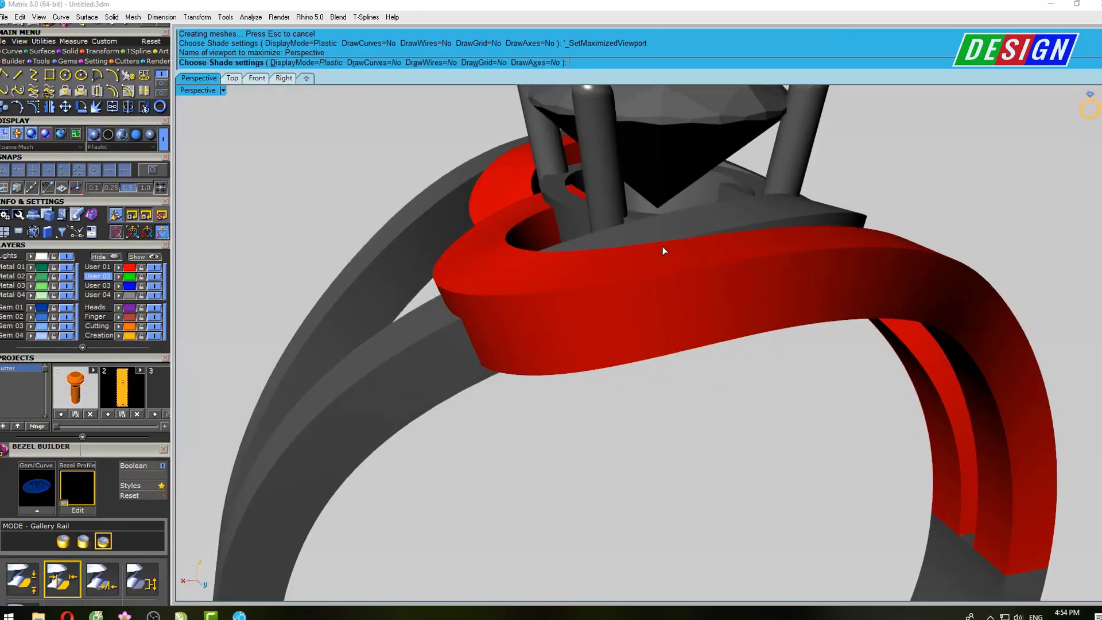
pyautogui.moveTo(662, 246)
pyautogui.mouseDown(button='right')
pyautogui.moveTo(561, 259)
pyautogui.moveTo(673, 277)
pyautogui.moveTo(564, 246)
pyautogui.mouseUp(button='right')
pyautogui.press('Escape')
pyautogui.scroll(3, 564, 246)
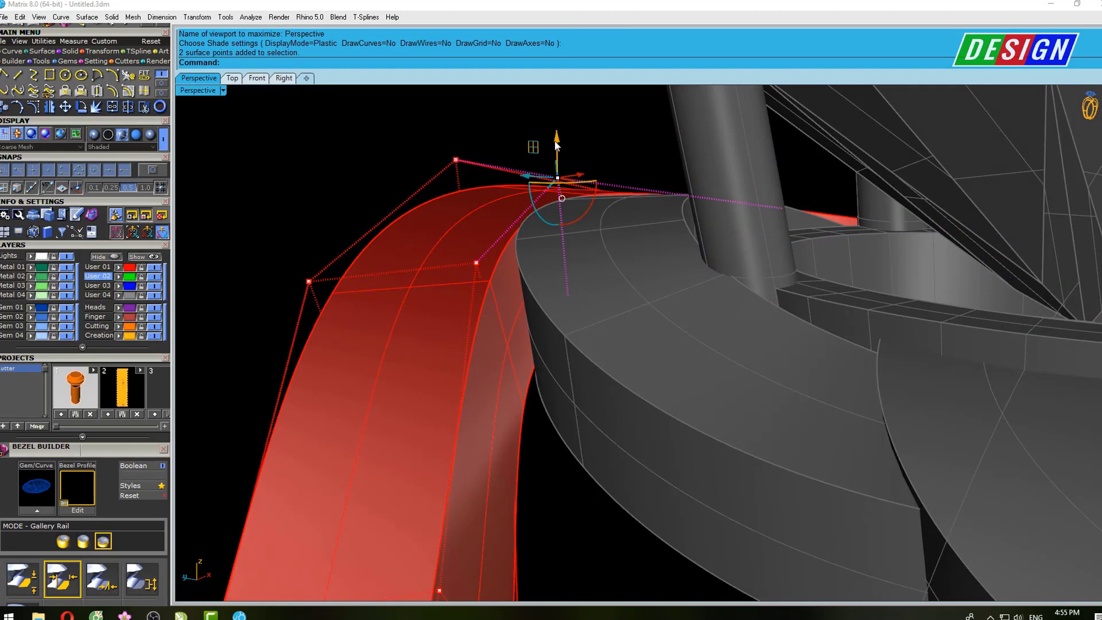
pyautogui.moveTo(554, 127)
pyautogui.mouseDown(button='right')
pyautogui.moveTo(777, 259)
pyautogui.moveTo(696, 230)
pyautogui.moveTo(789, 228)
pyautogui.moveTo(927, 286)
pyautogui.moveTo(804, 336)
pyautogui.moveTo(753, 289)
pyautogui.moveTo(611, 259)
pyautogui.mouseUp(button='right')
# Shade the ring again from Front view and orbit around the stone head in Perspective
pyautogui.hotkey('ctrl', 'F2')
pyautogui.scroll(3, 499, 231)
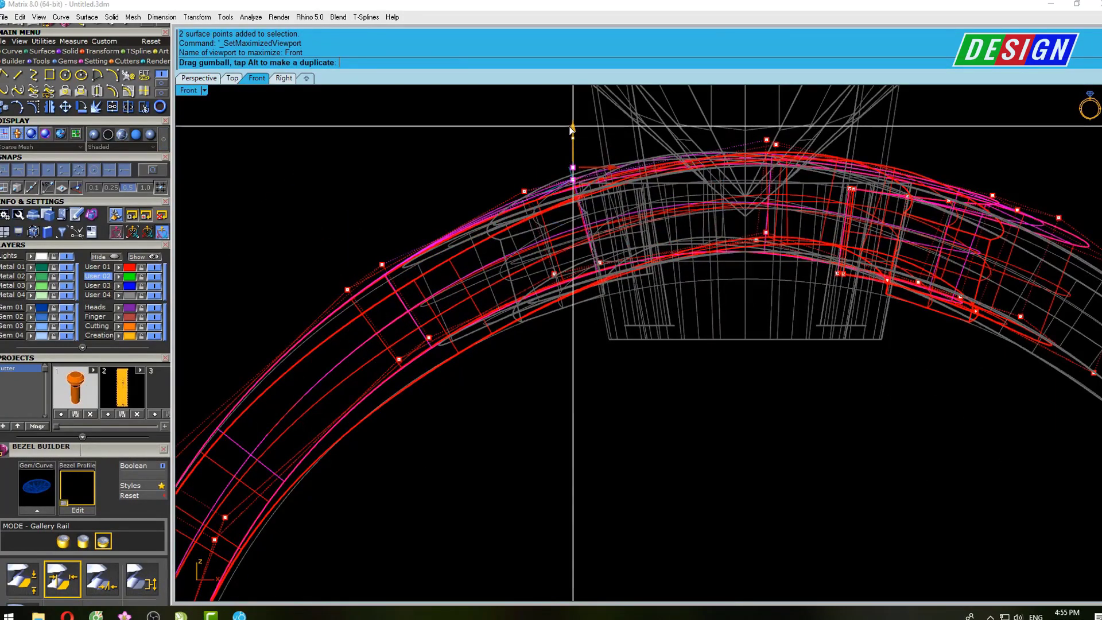
pyautogui.write('s')
pyautogui.press('Return')
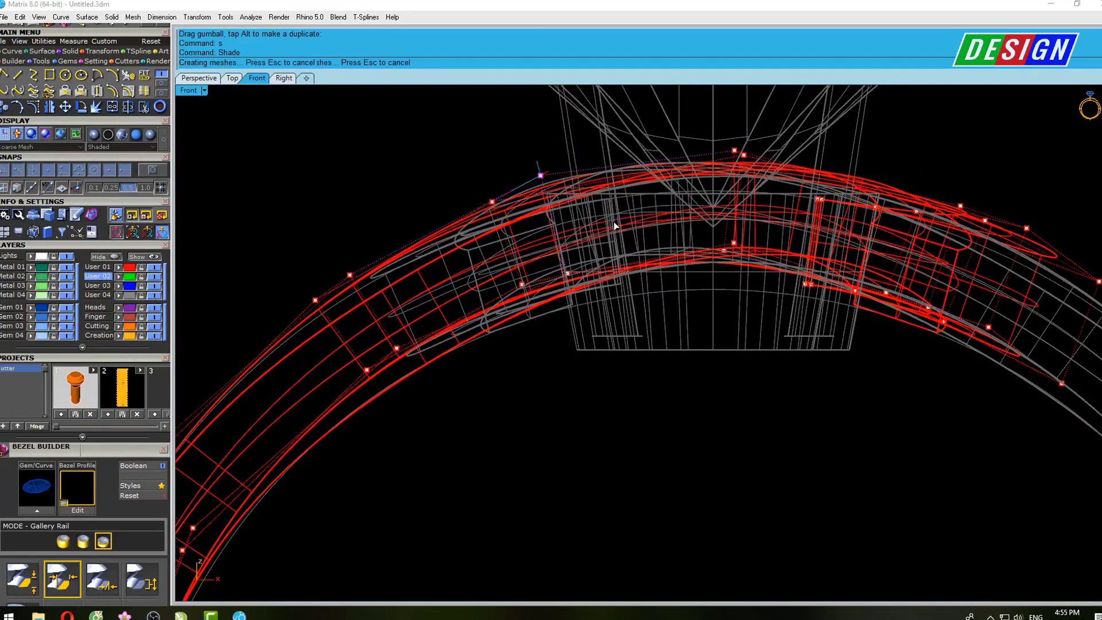
pyautogui.hotkey('ctrl', 'F4')
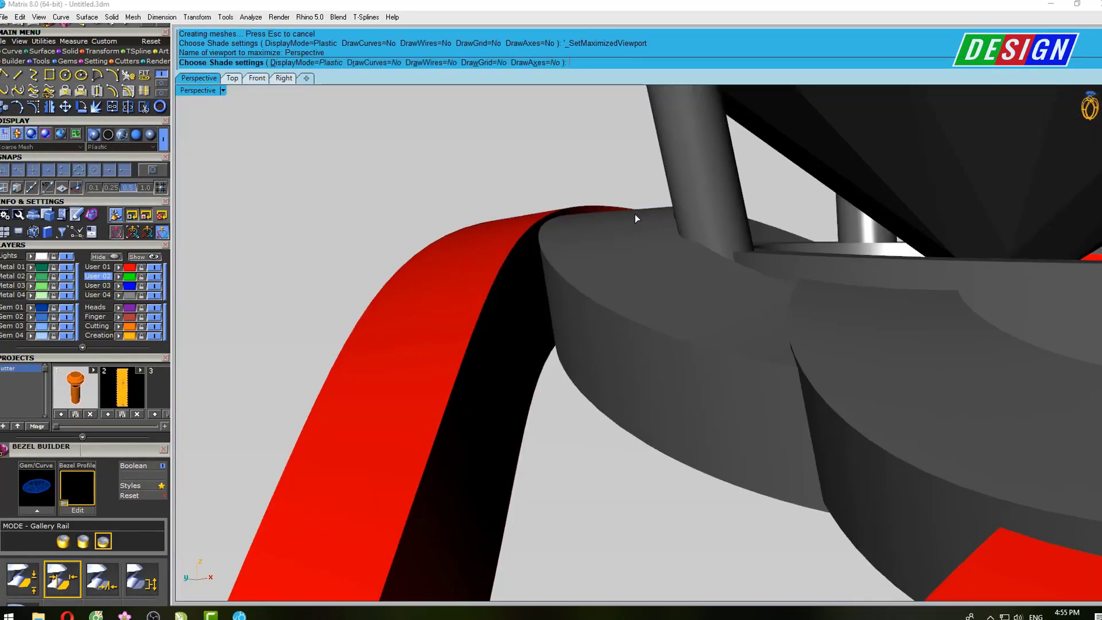
pyautogui.moveTo(635, 215)
pyautogui.mouseDown(button='right')
pyautogui.moveTo(652, 259)
pyautogui.moveTo(645, 289)
pyautogui.moveTo(590, 222)
pyautogui.moveTo(608, 207)
pyautogui.moveTo(684, 234)
pyautogui.moveTo(721, 265)
pyautogui.moveTo(792, 285)
pyautogui.moveTo(861, 256)
pyautogui.moveTo(740, 233)
pyautogui.moveTo(709, 178)
pyautogui.moveTo(690, 198)
pyautogui.mouseUp(button='right')
pyautogui.press('Escape')
# Shade the whole ring from Front view and orbit in Perspective to inspect the bezel
pyautogui.hotkey('ctrl', 'F2')
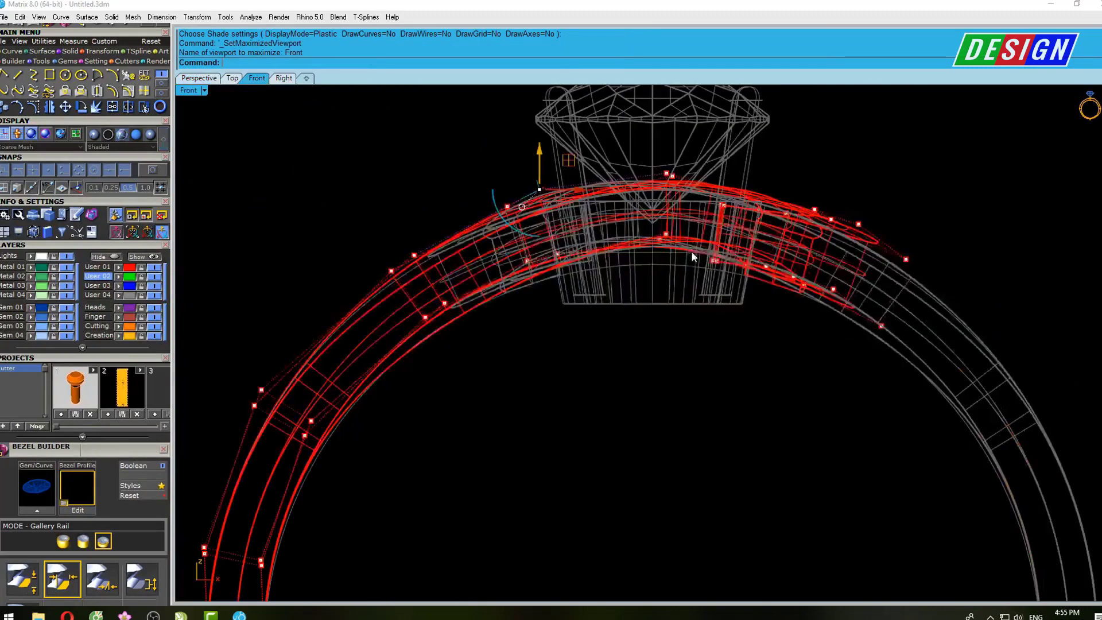
pyautogui.write('s')
pyautogui.press('Return')
pyautogui.scroll(-3, 666, 195)
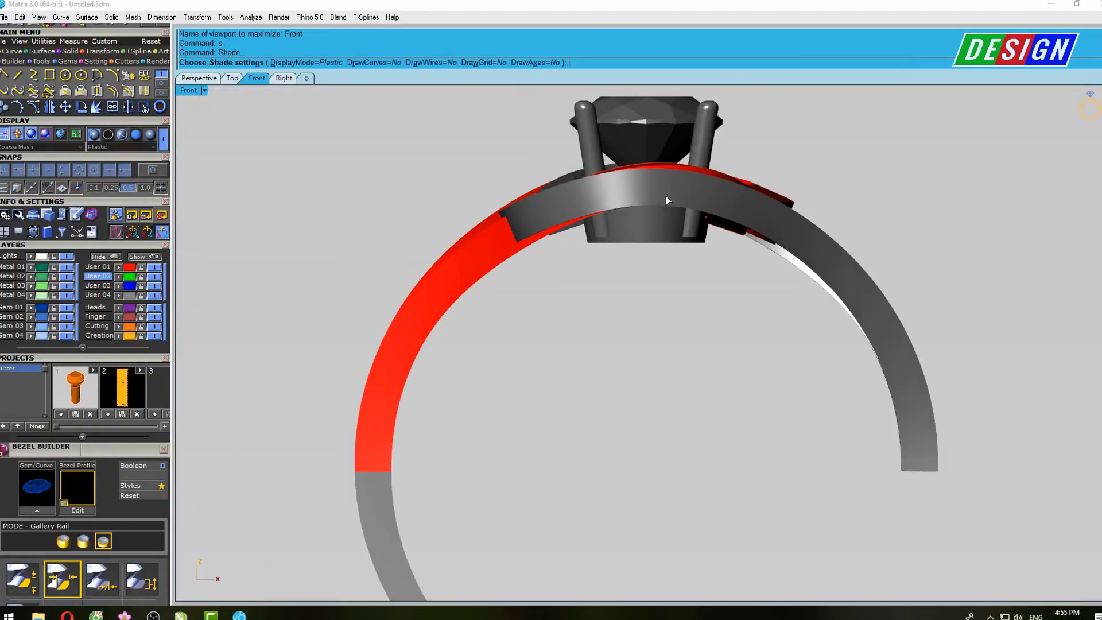
pyautogui.hotkey('ctrl', 'F4')
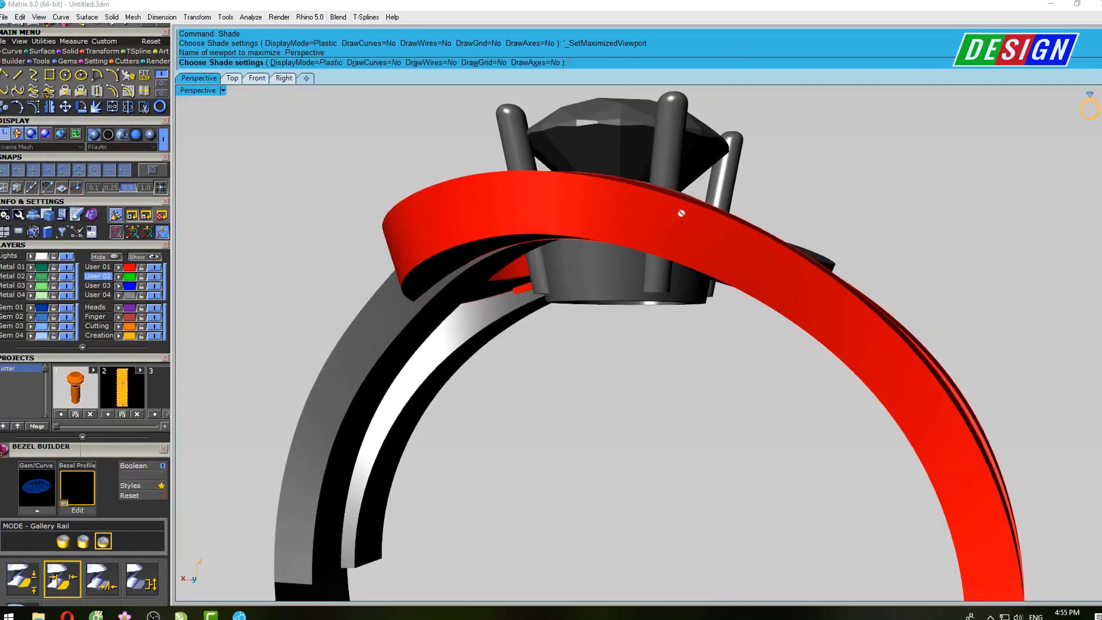
pyautogui.moveTo(689, 195)
pyautogui.mouseDown(button='right')
pyautogui.moveTo(563, 261)
pyautogui.moveTo(708, 304)
pyautogui.mouseUp(button='right')
# Select the red crossover band surfaces and turn on their control points
pyautogui.scroll(3, 562, 261)
pyautogui.press('Return')
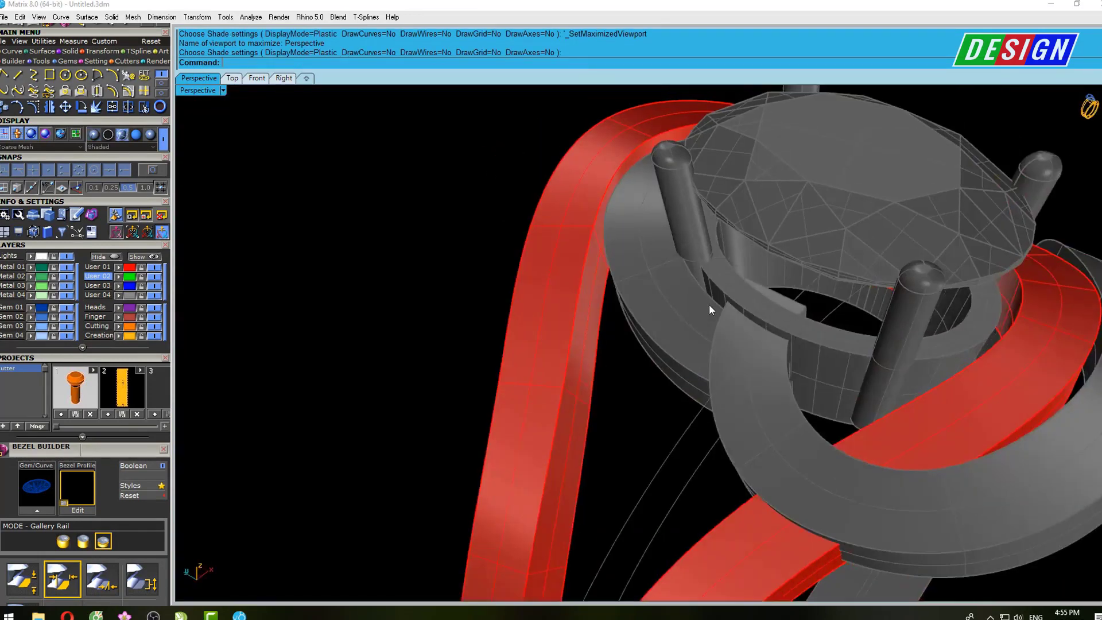
pyautogui.scroll(-4, 708, 304)
pyautogui.scroll(3, 677, 353)
pyautogui.click(625, 274)
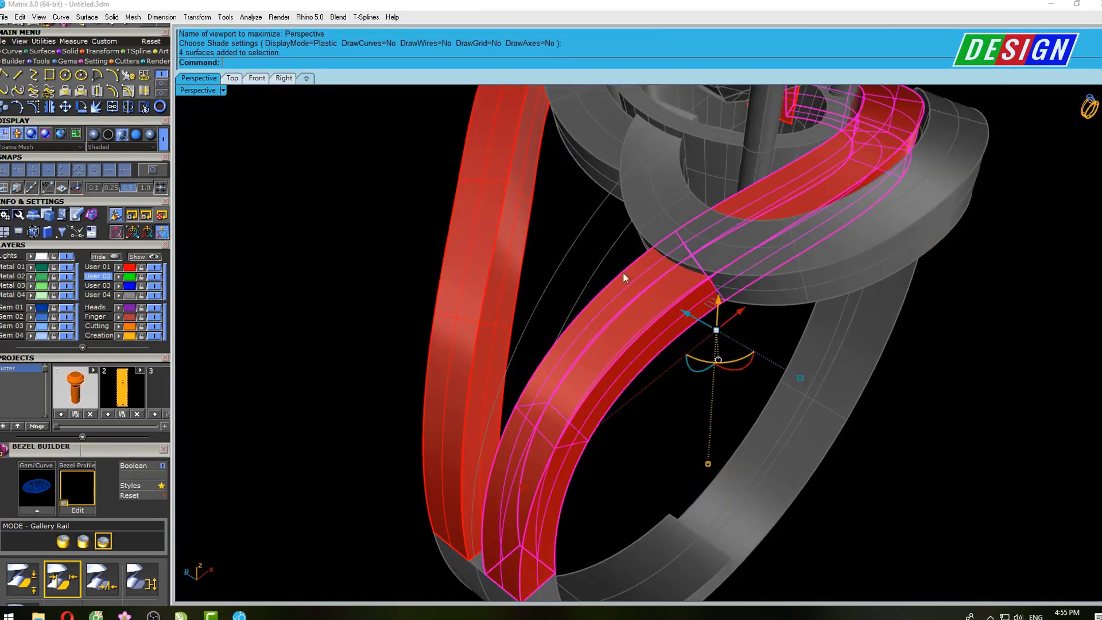
pyautogui.moveTo(626, 273)
pyautogui.mouseDown(button='right')
pyautogui.moveTo(752, 302)
pyautogui.moveTo(597, 263)
pyautogui.moveTo(615, 195)
pyautogui.mouseUp(button='right')
pyautogui.scroll(2, 809, 290)
pyautogui.press('F10')
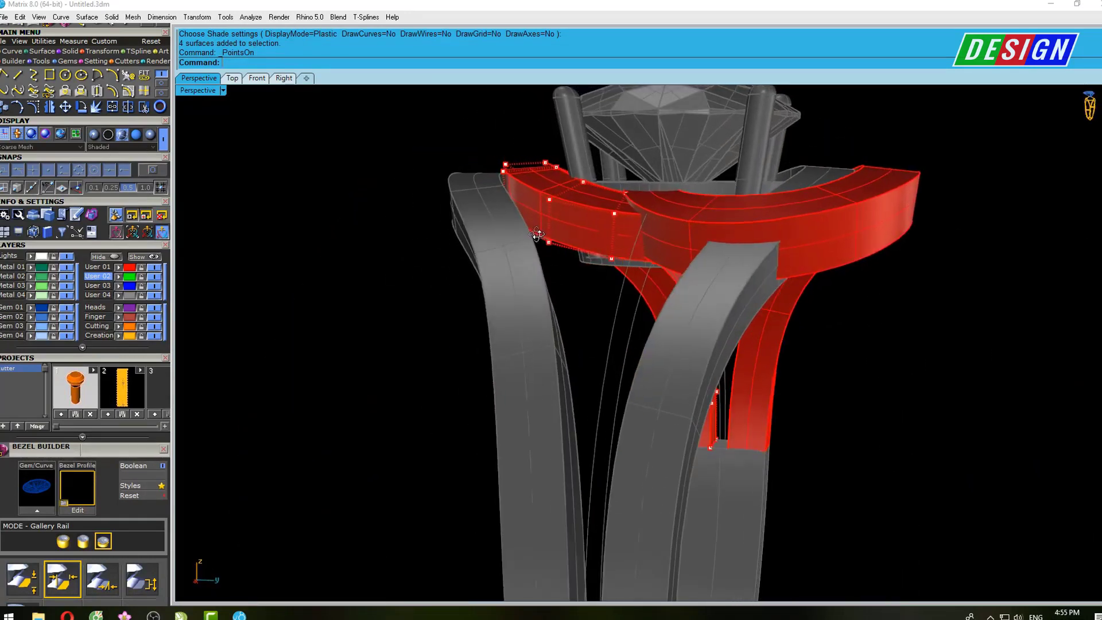
# Window-select two control points where the bands overlap beside the front prong
pyautogui.scroll(2, 614, 195)
pyautogui.scroll(3, 614, 195)
pyautogui.scroll(-3, 666, 217)
pyautogui.moveTo(713, 283); pyautogui.dragTo(733, 271, button='right')
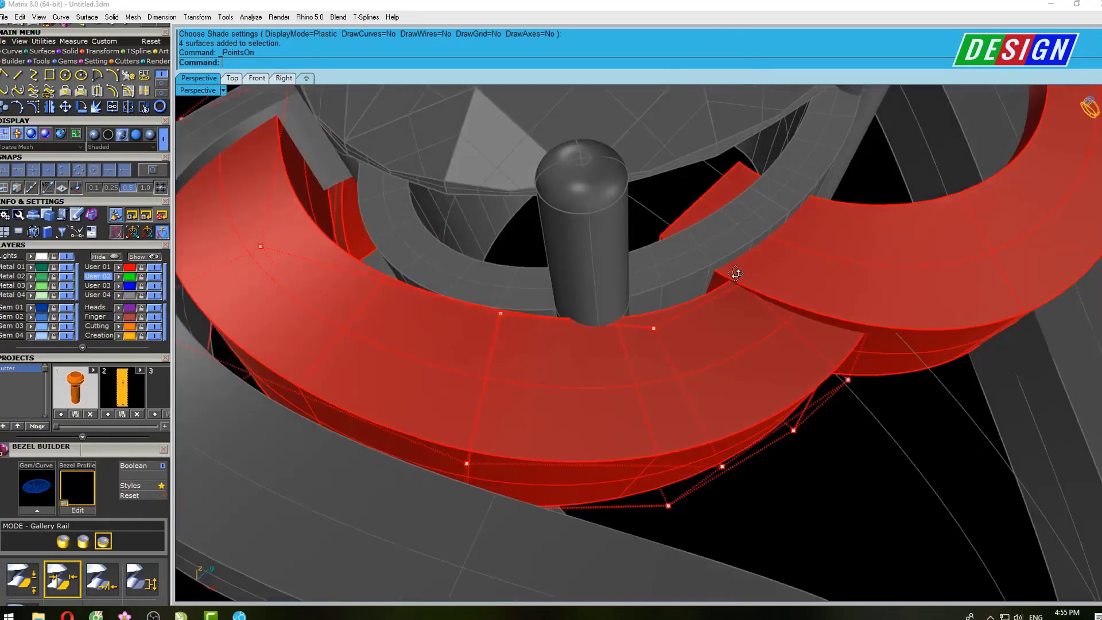
pyautogui.scroll(2, 700, 175)
pyautogui.moveTo(704, 162); pyautogui.dragTo(817, 253)
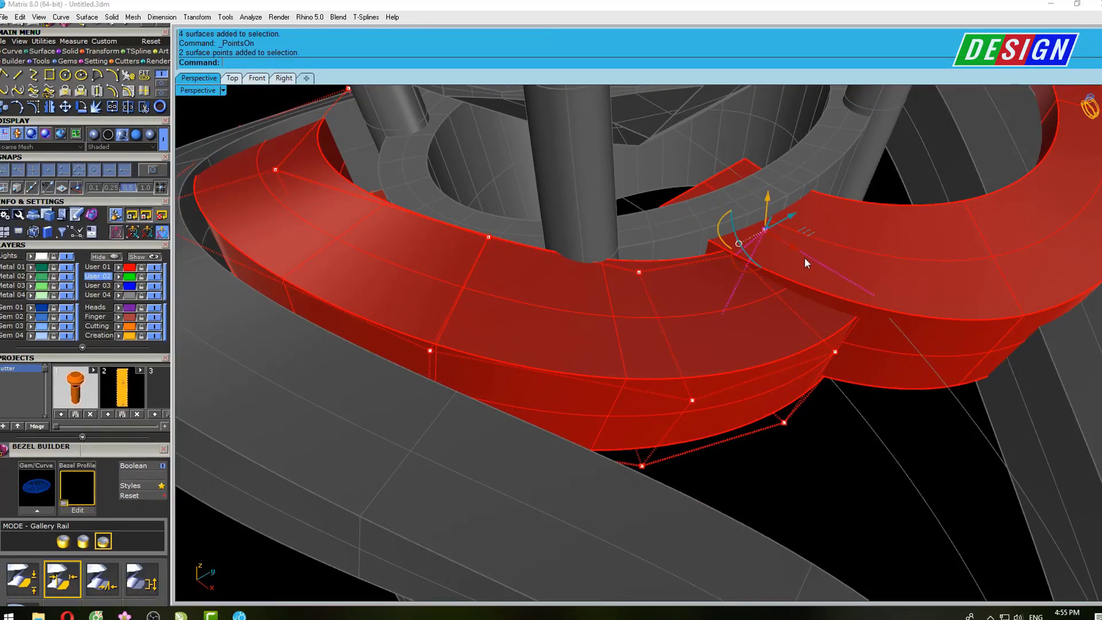
pyautogui.moveTo(804, 257); pyautogui.dragTo(714, 223, button='right')
pyautogui.scroll(2, 714, 215)
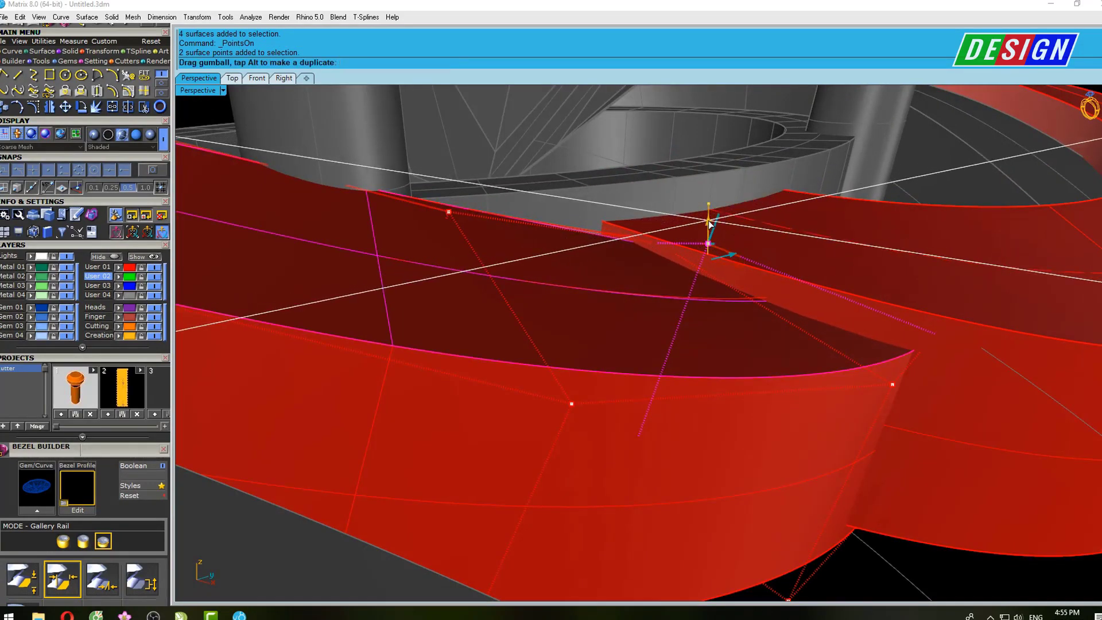
pyautogui.moveTo(703, 281); pyautogui.dragTo(666, 290, button='right')
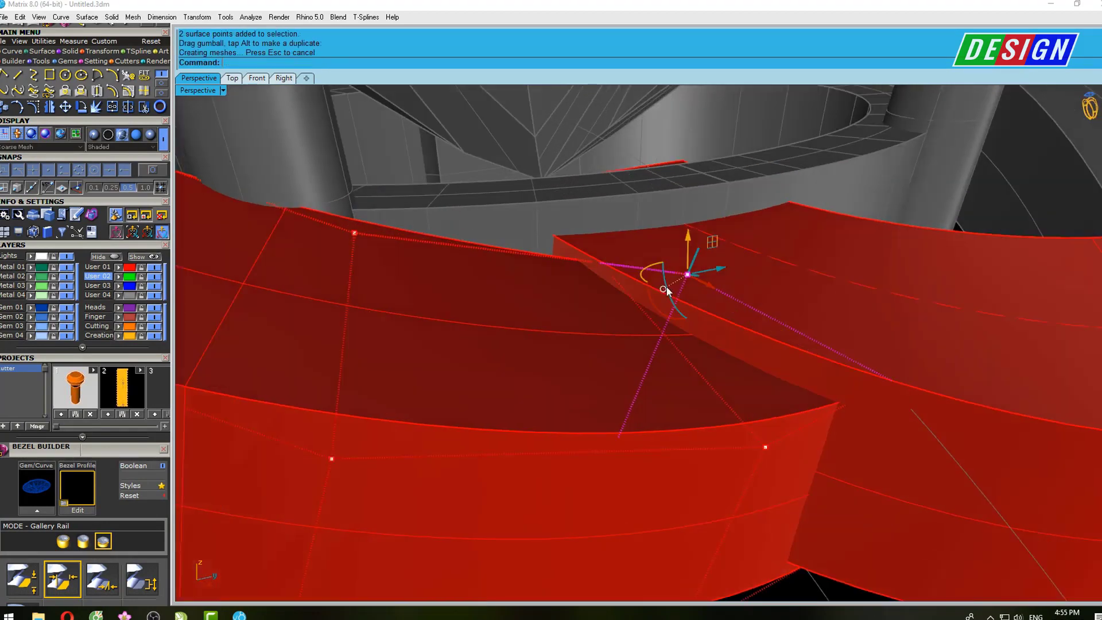
# Move a band surface, orbit the band junction, then clear the selection
pyautogui.moveTo(545, 212); pyautogui.dragTo(554, 163, button='right')
pyautogui.moveTo(554, 163); pyautogui.dragTo(614, 290)
pyautogui.moveTo(618, 277); pyautogui.dragTo(587, 279, button='right')
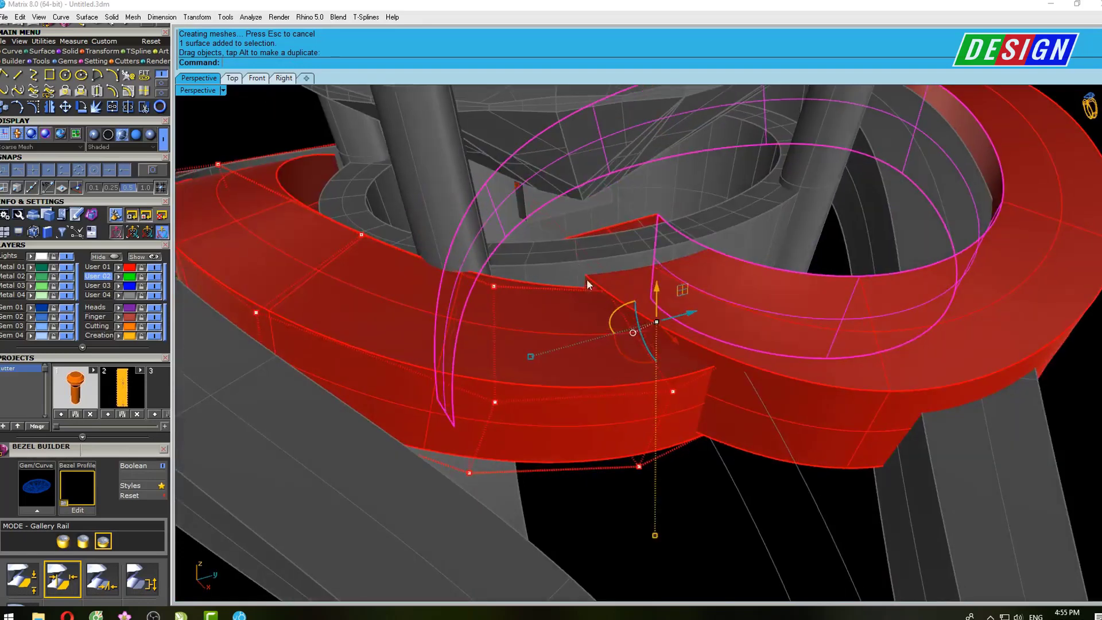
pyautogui.moveTo(552, 236)
pyautogui.mouseDown(button='right')
pyautogui.moveTo(529, 233)
pyautogui.moveTo(615, 303)
pyautogui.moveTo(604, 308)
pyautogui.moveTo(731, 309)
pyautogui.moveTo(695, 329)
pyautogui.mouseUp(button='right')
pyautogui.press('Escape')
pyautogui.scroll(-5, 797, 280)
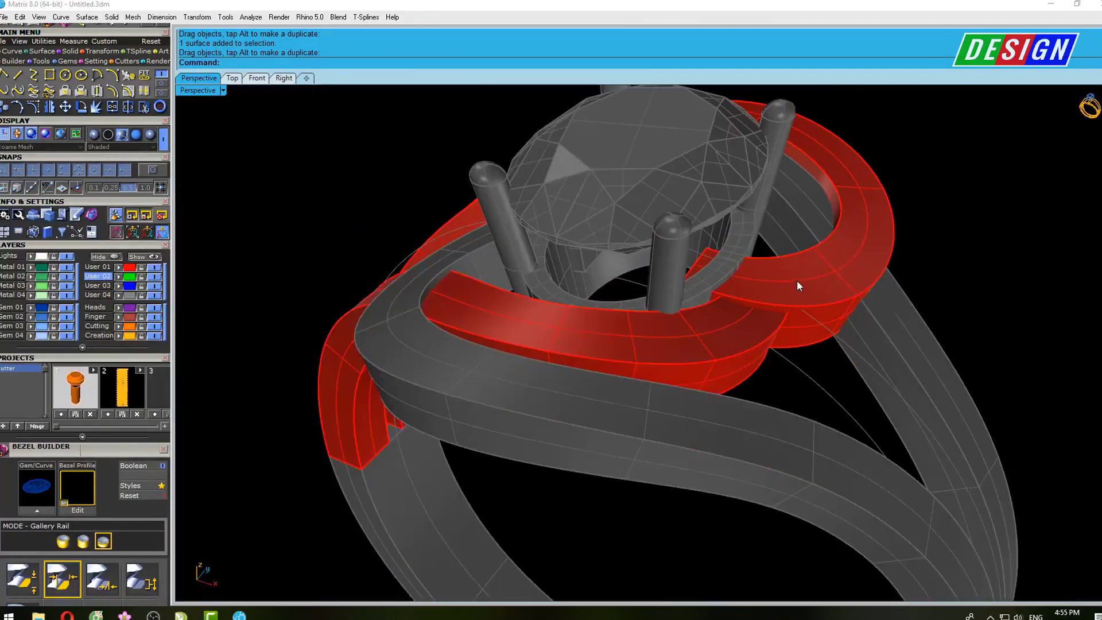
pyautogui.moveTo(796, 280); pyautogui.dragTo(753, 337, button='right')
pyautogui.scroll(5, 754, 337)
pyautogui.scroll(-2, 744, 394)
# Show control points on the four crossover band surfaces and select two at the overlap
pyautogui.moveTo(741, 369); pyautogui.dragTo(356, 594)
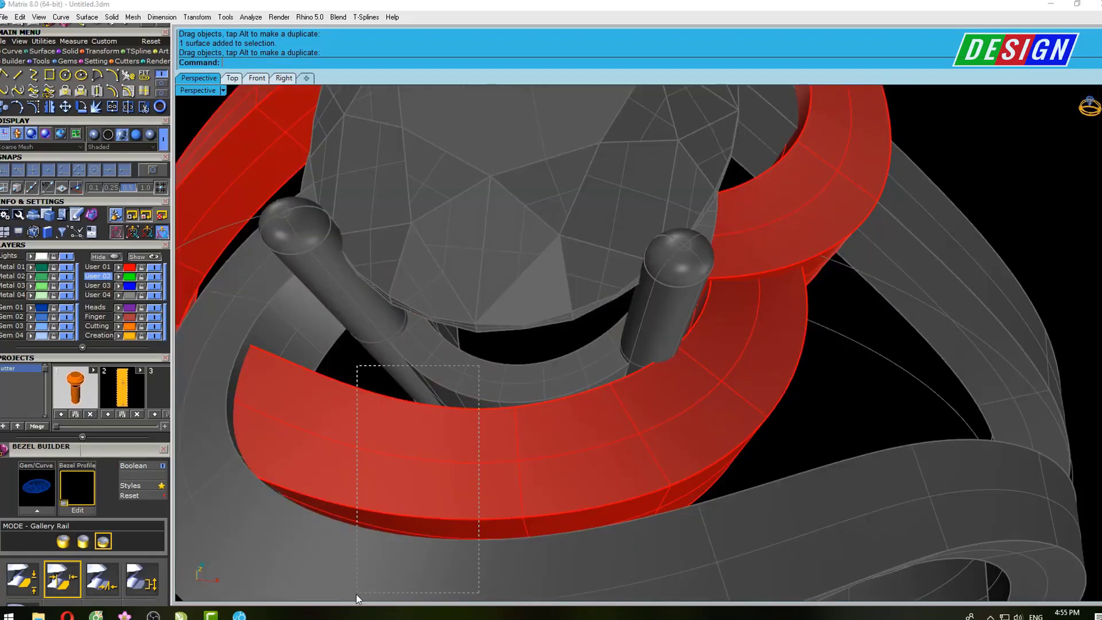
pyautogui.press('F10')
pyautogui.moveTo(501, 466)
pyautogui.mouseDown(button='right')
pyautogui.moveTo(681, 277)
pyautogui.moveTo(670, 333)
pyautogui.moveTo(649, 233)
pyautogui.mouseUp(button='right')
pyautogui.moveTo(648, 233); pyautogui.dragTo(705, 319)
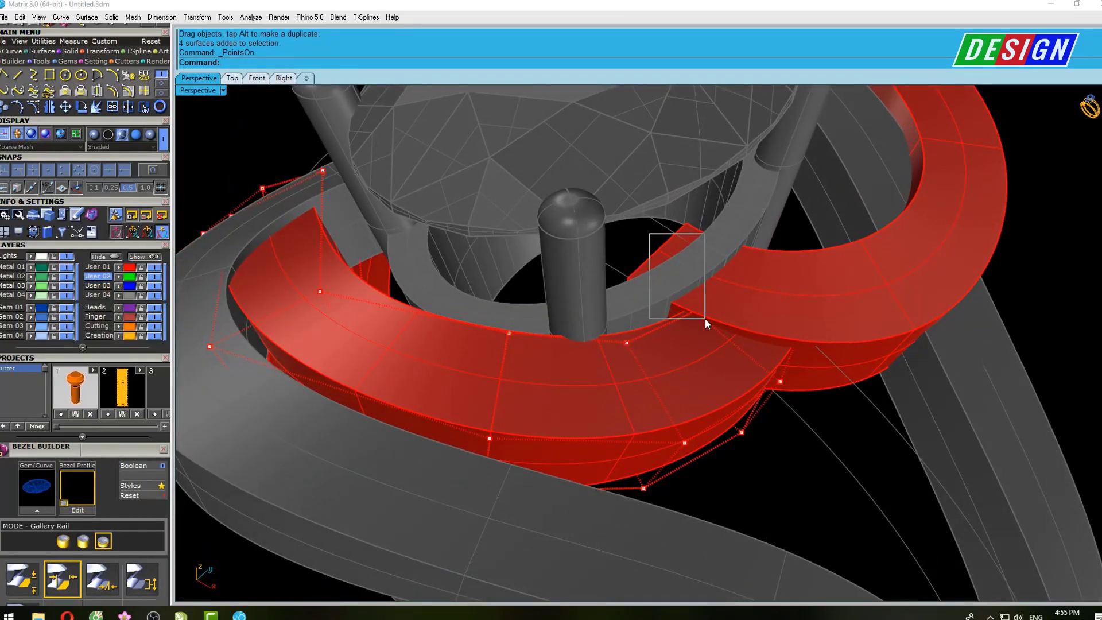
pyautogui.scroll(3, 712, 309)
pyautogui.moveTo(712, 308); pyautogui.dragTo(684, 244, button='right')
pyautogui.scroll(2, 637, 184)
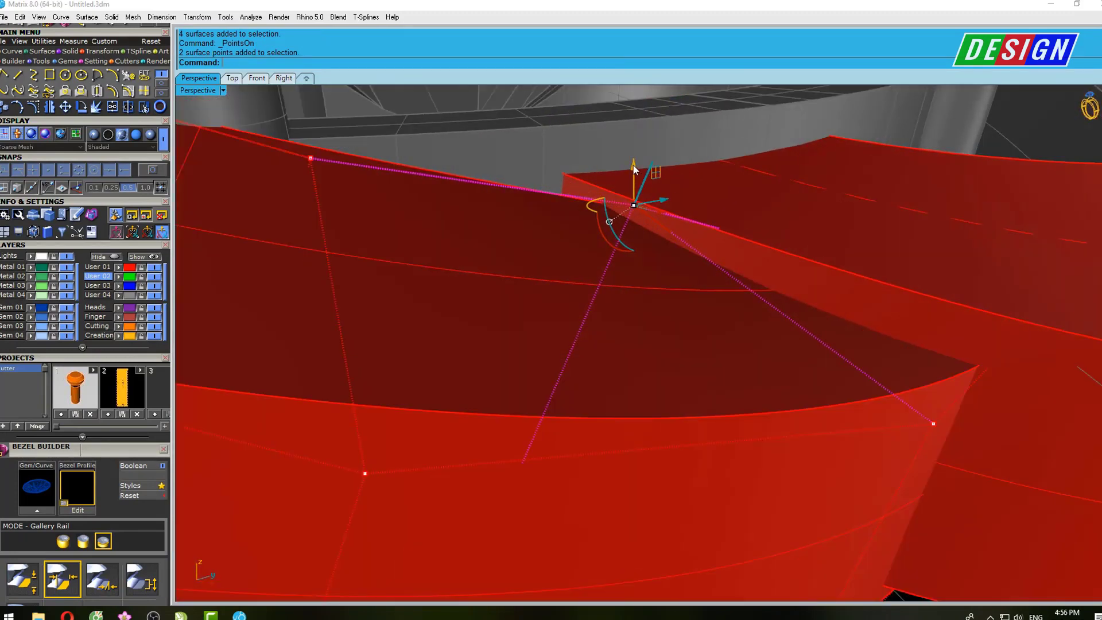
# Drag the two overlap points along Z to reshape the band's top edge
pyautogui.moveTo(634, 172); pyautogui.dragTo(635, 183)
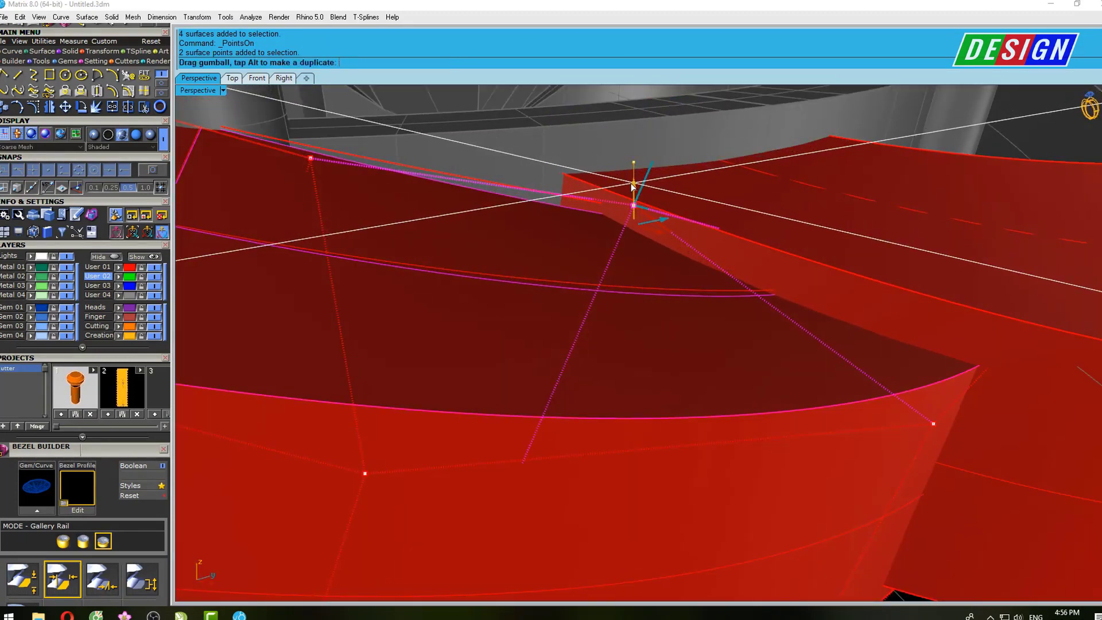
pyautogui.scroll(-2, 636, 184)
pyautogui.scroll(-3, 635, 184)
pyautogui.moveTo(636, 184)
pyautogui.mouseDown(button='right')
pyautogui.moveTo(608, 218)
pyautogui.moveTo(563, 241)
pyautogui.moveTo(555, 235)
pyautogui.moveTo(573, 210)
pyautogui.mouseUp(button='right')
pyautogui.scroll(3, 546, 247)
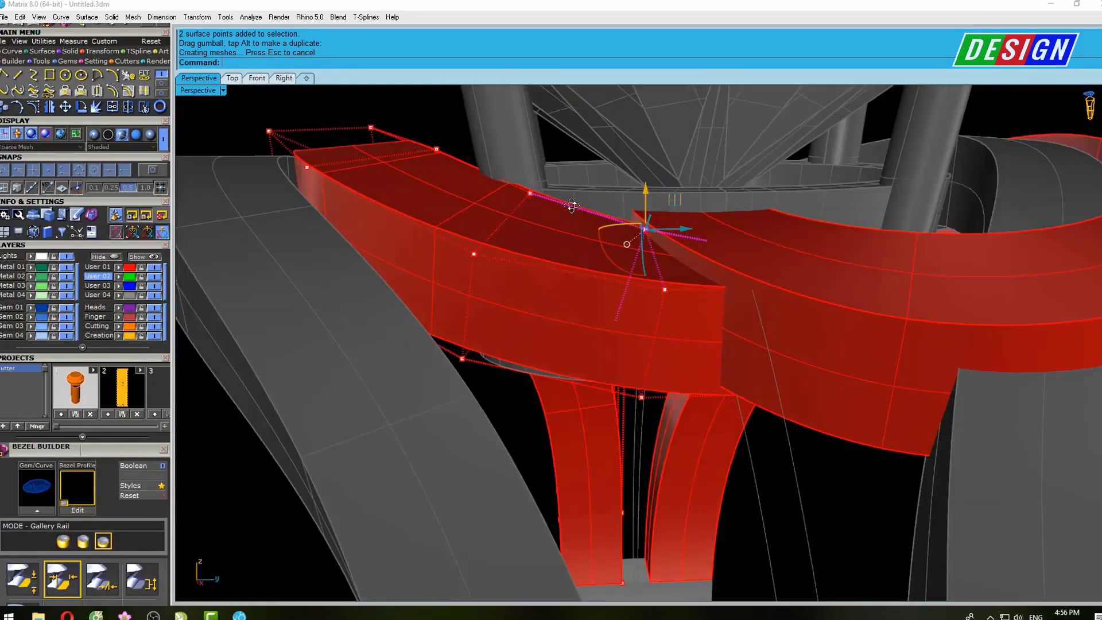
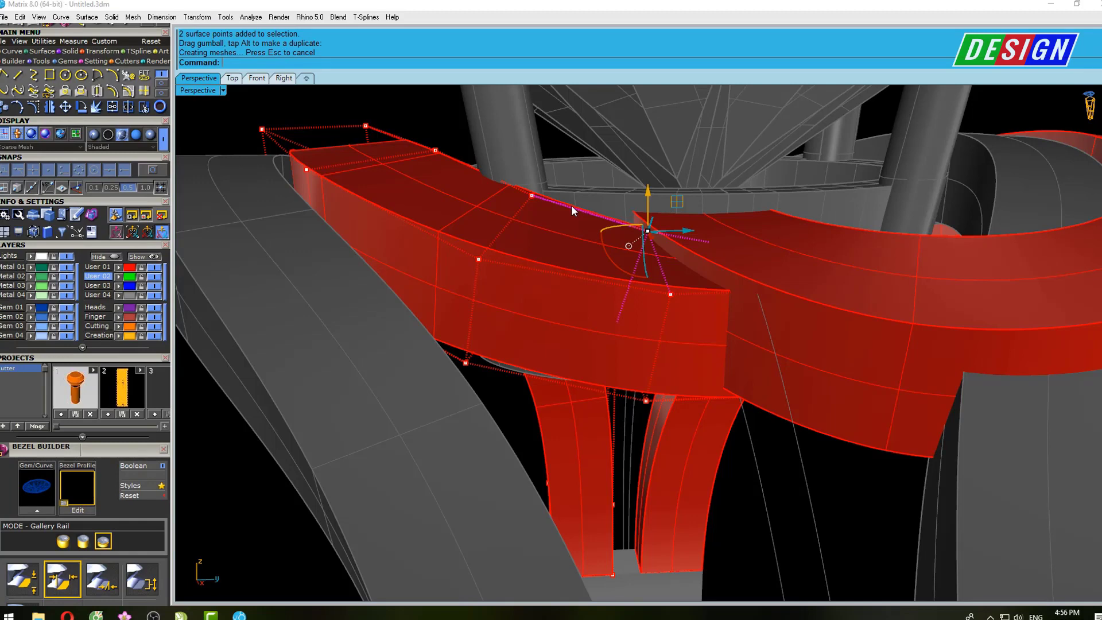
# Orbit closer to the red band and check it in plastic Shade preview
pyautogui.moveTo(571, 205)
pyautogui.mouseDown(button='right')
pyautogui.moveTo(632, 242)
pyautogui.moveTo(785, 266)
pyautogui.moveTo(679, 279)
pyautogui.moveTo(565, 269)
pyautogui.moveTo(795, 276)
pyautogui.moveTo(634, 287)
pyautogui.mouseUp(button='right')
pyautogui.write('s')
pyautogui.press('Return')
pyautogui.press('Escape')
# Select two control points on the red band and drag them to reshape it
pyautogui.scroll(5, 643, 315)
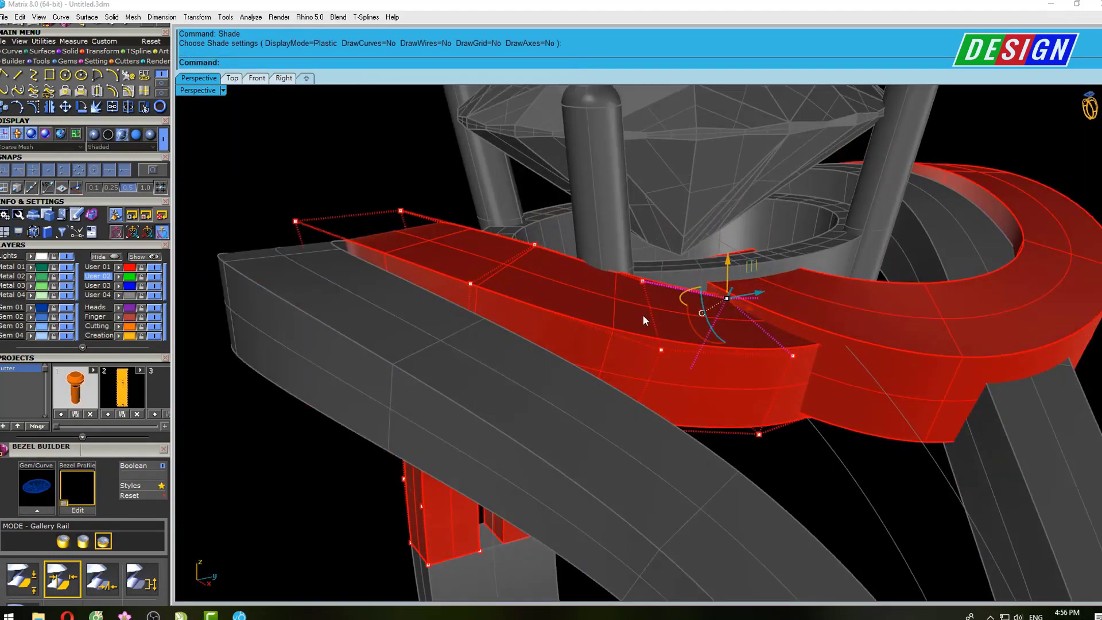
pyautogui.scroll(-3, 643, 315)
pyautogui.scroll(6, 684, 465)
pyautogui.moveTo(685, 459); pyautogui.dragTo(736, 402)
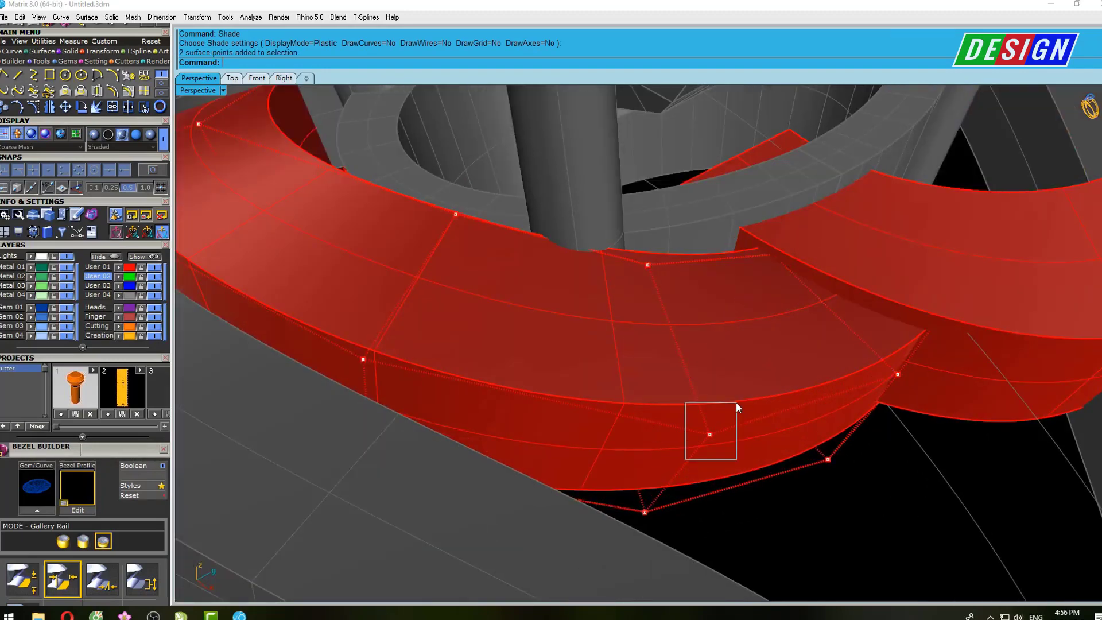
pyautogui.moveTo(735, 401); pyautogui.dragTo(770, 294, button='right')
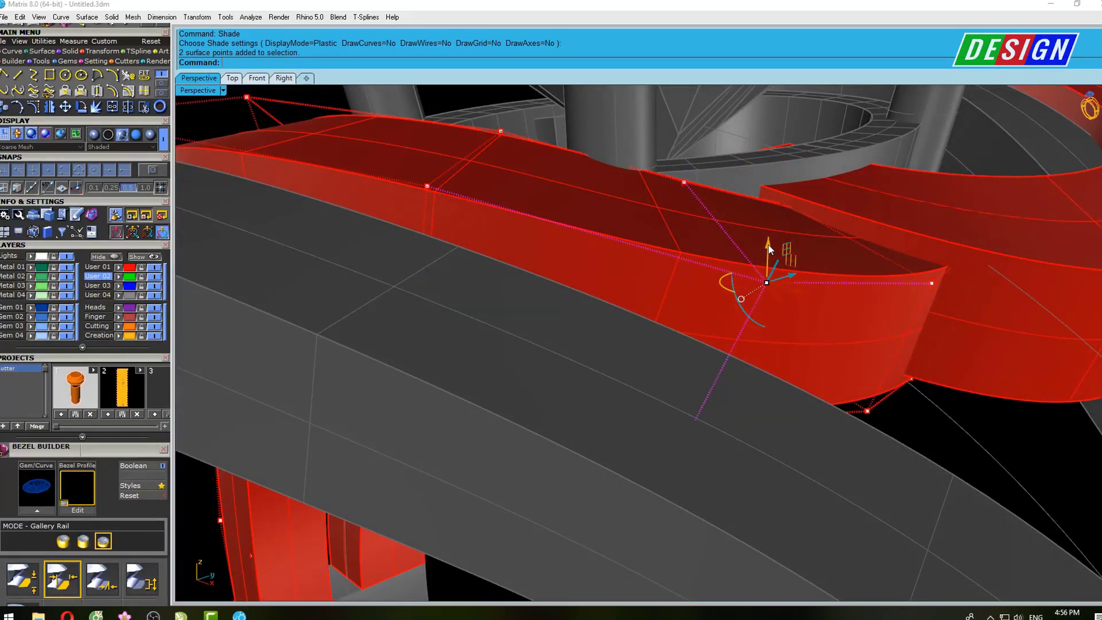
pyautogui.moveTo(769, 248); pyautogui.dragTo(768, 195)
# Adjust the band's end so it curves smoothly beneath the gem head
pyautogui.scroll(-2, 794, 240)
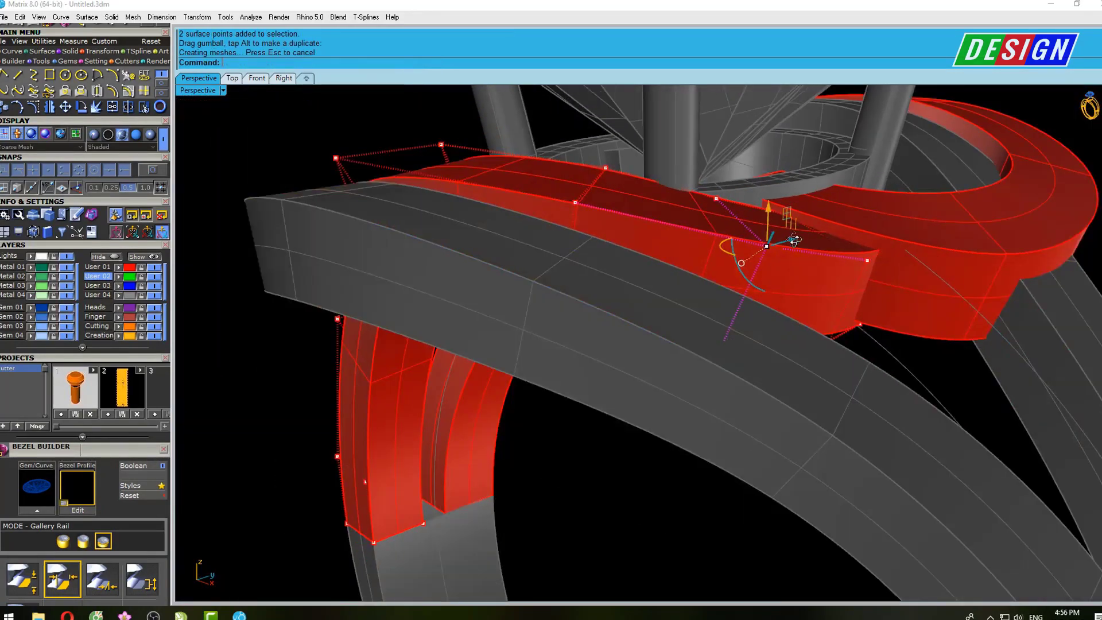
pyautogui.moveTo(794, 240); pyautogui.dragTo(704, 271, button='right')
pyautogui.scroll(3, 718, 233)
pyautogui.moveTo(718, 233)
pyautogui.mouseDown()
pyautogui.moveTo(743, 265)
pyautogui.moveTo(717, 277)
pyautogui.moveTo(750, 242)
pyautogui.mouseUp()
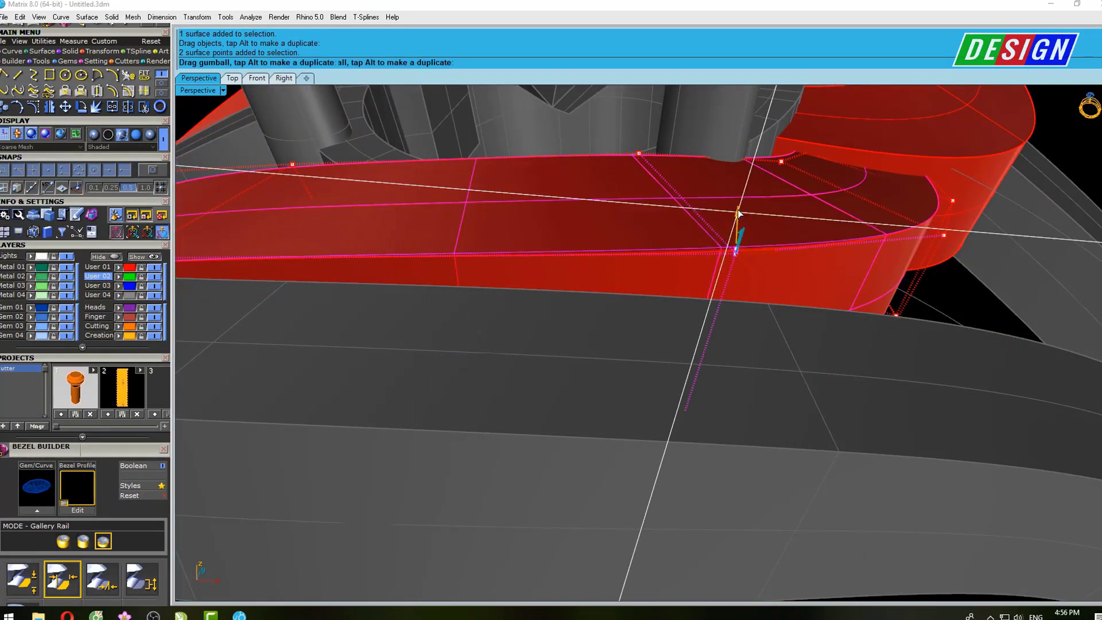
pyautogui.scroll(-1, 739, 213)
pyautogui.scroll(-3, 734, 217)
pyautogui.scroll(-2, 747, 212)
# Shade-preview the ring and inspect the head in the full-size Front view
pyautogui.write('s')
pyautogui.press('Return')
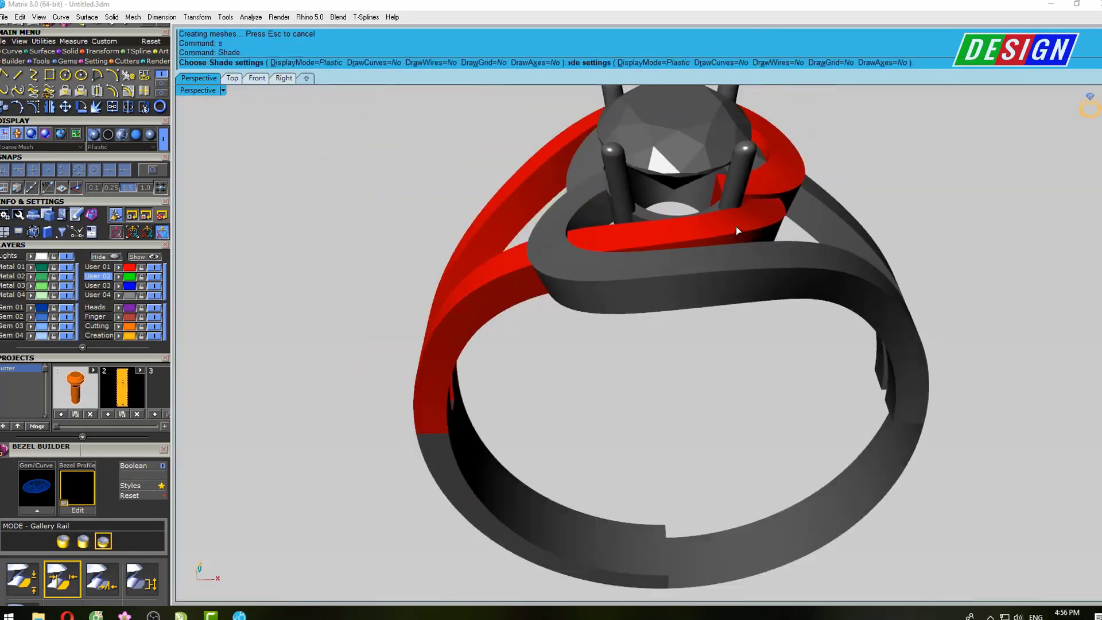
pyautogui.moveTo(736, 226)
pyautogui.mouseDown(button='right')
pyautogui.moveTo(812, 189)
pyautogui.moveTo(794, 209)
pyautogui.mouseUp(button='right')
pyautogui.hotkey('ctrl', 'F2')
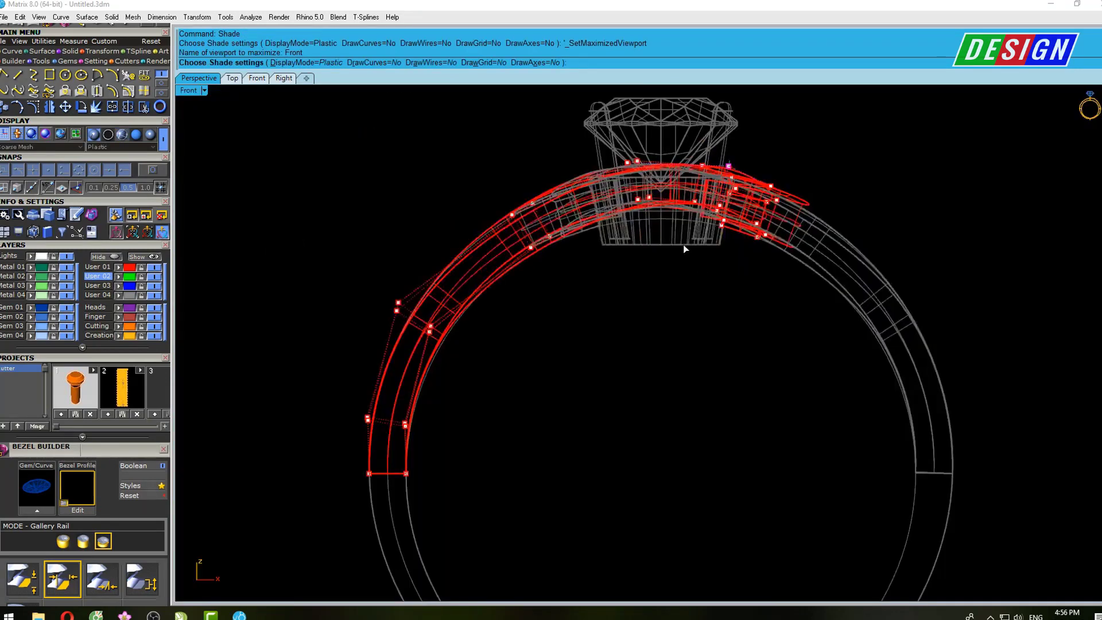
pyautogui.scroll(5, 646, 173)
pyautogui.scroll(1, 697, 204)
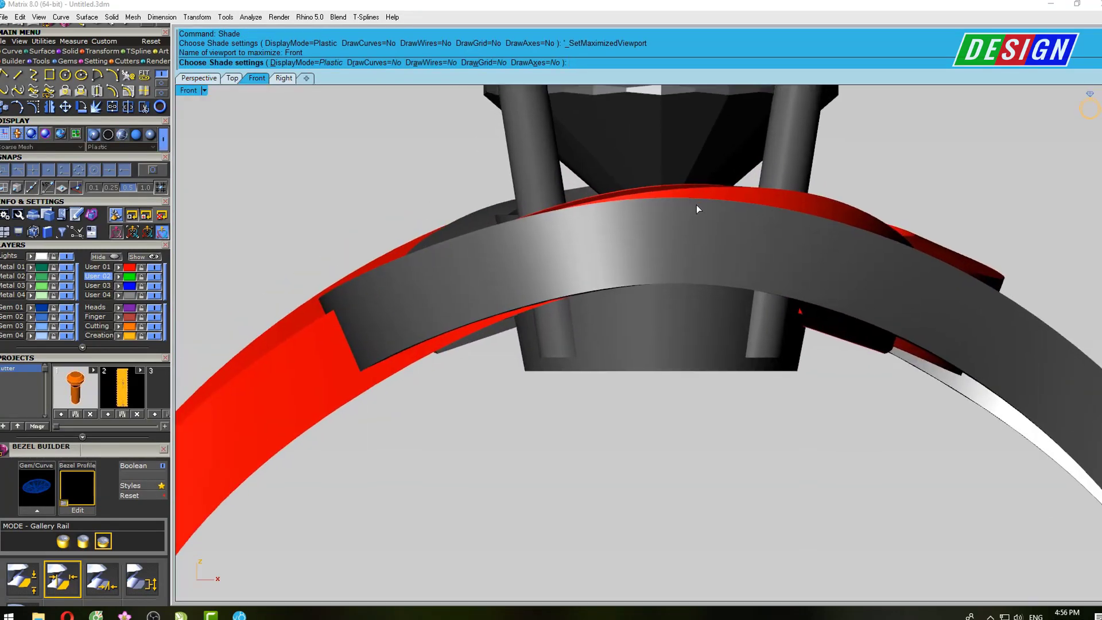
pyautogui.scroll(-4, 818, 233)
pyautogui.moveTo(818, 233); pyautogui.dragTo(784, 233, button='right')
pyautogui.scroll(2, 781, 239)
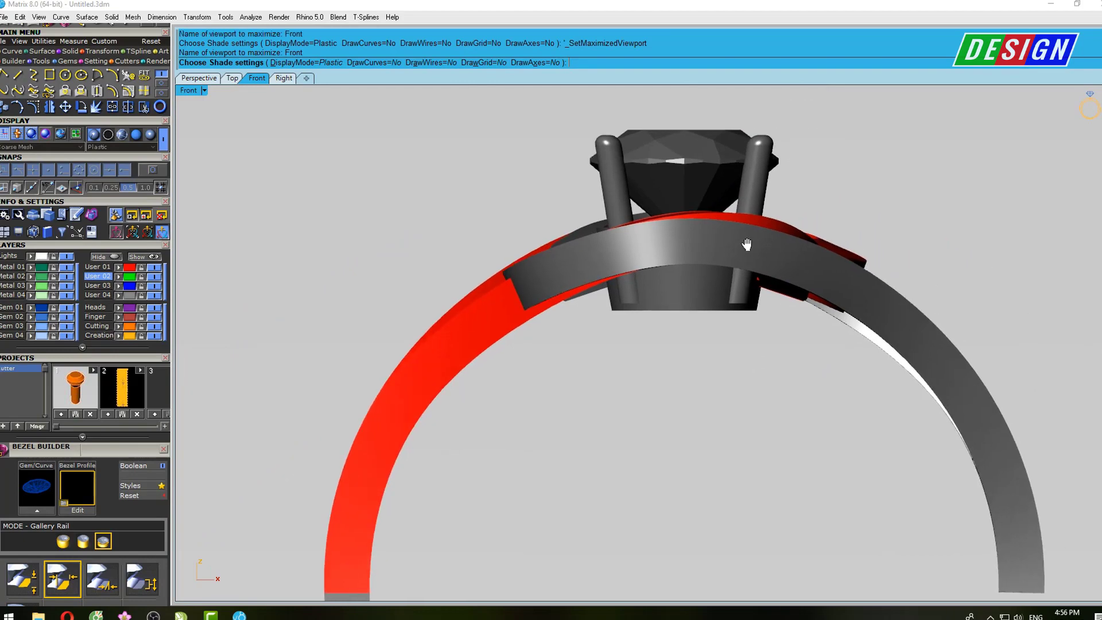
# In the maximized Right view, select the control point at the band's upper end
pyautogui.hotkey('ctrl', 'F4')
pyautogui.scroll(1, 524, 246)
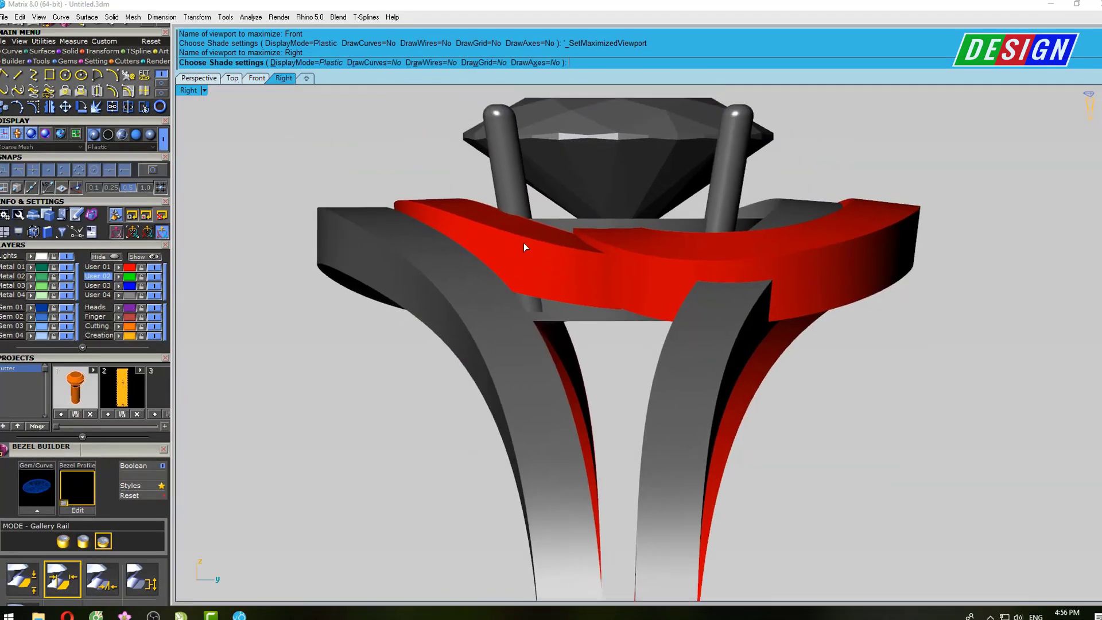
pyautogui.scroll(2, 464, 195)
pyautogui.press('Return')
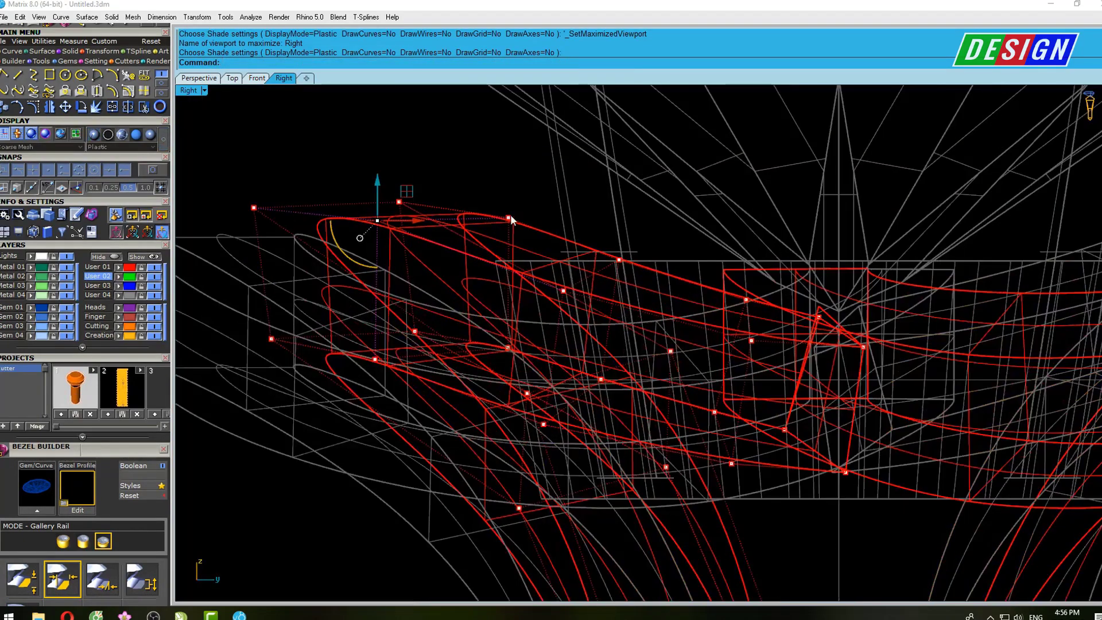
pyautogui.click(510, 219)
pyautogui.scroll(2, 517, 221)
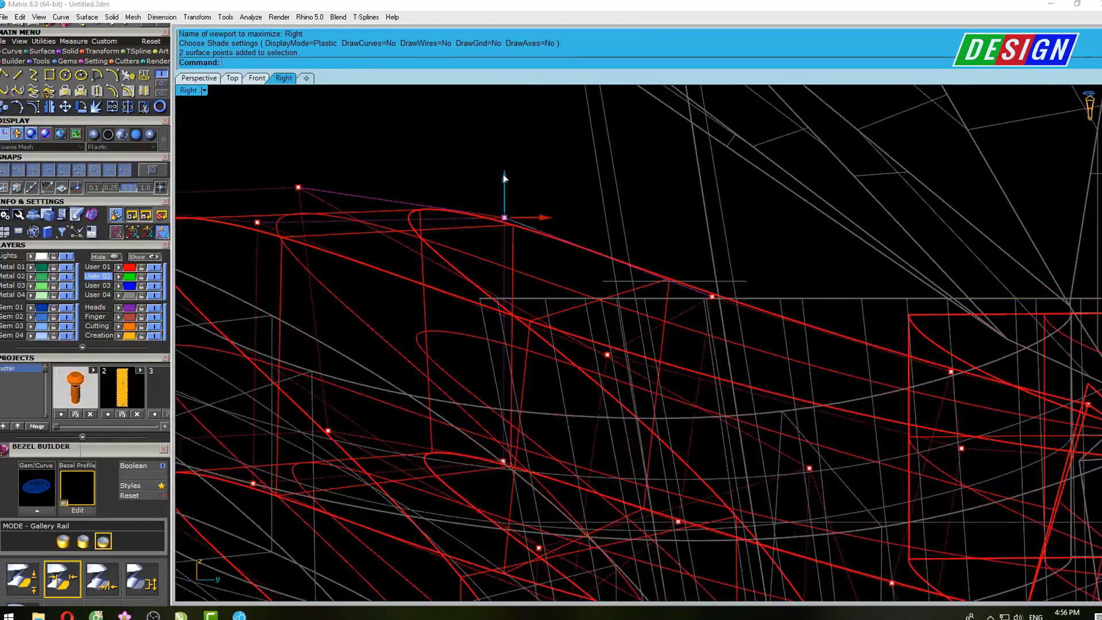
# Shade-preview the Right view to check the red band's end position
pyautogui.write('s')
pyautogui.press('Return')
pyautogui.scroll(-3, 604, 225)
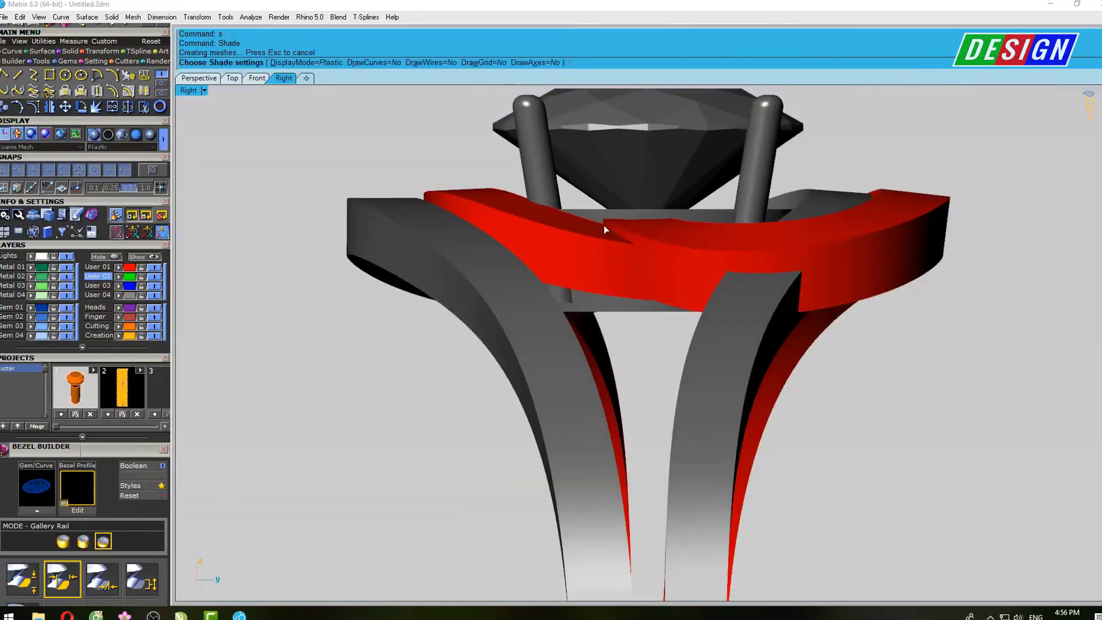
pyautogui.moveTo(604, 225); pyautogui.dragTo(573, 229, button='right')
pyautogui.moveTo(832, 233); pyautogui.dragTo(775, 226, button='right')
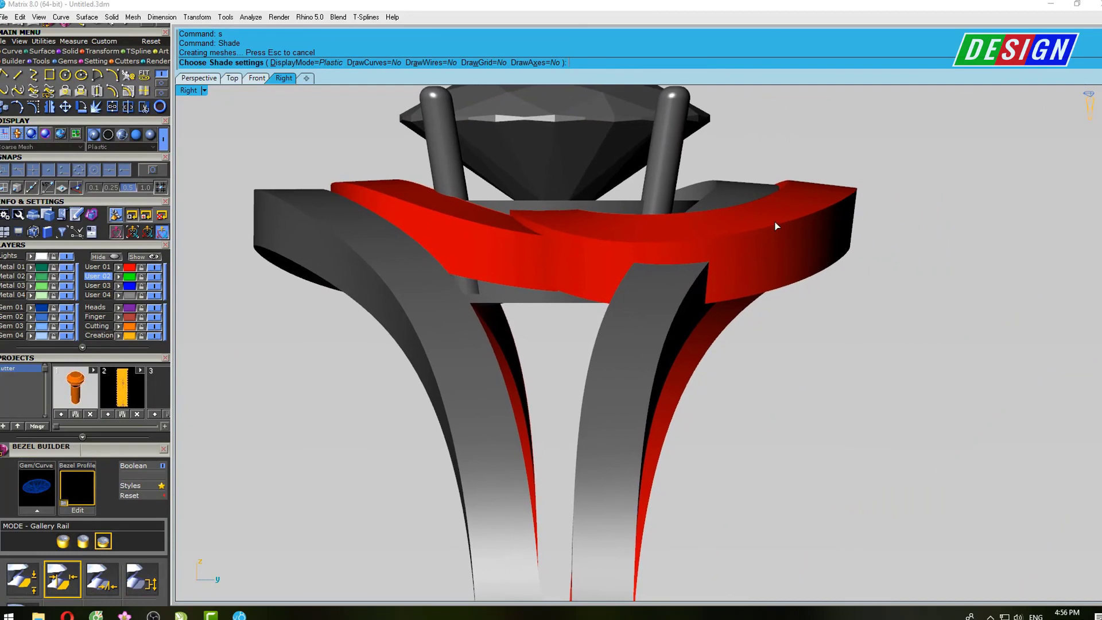
pyautogui.press('Escape')
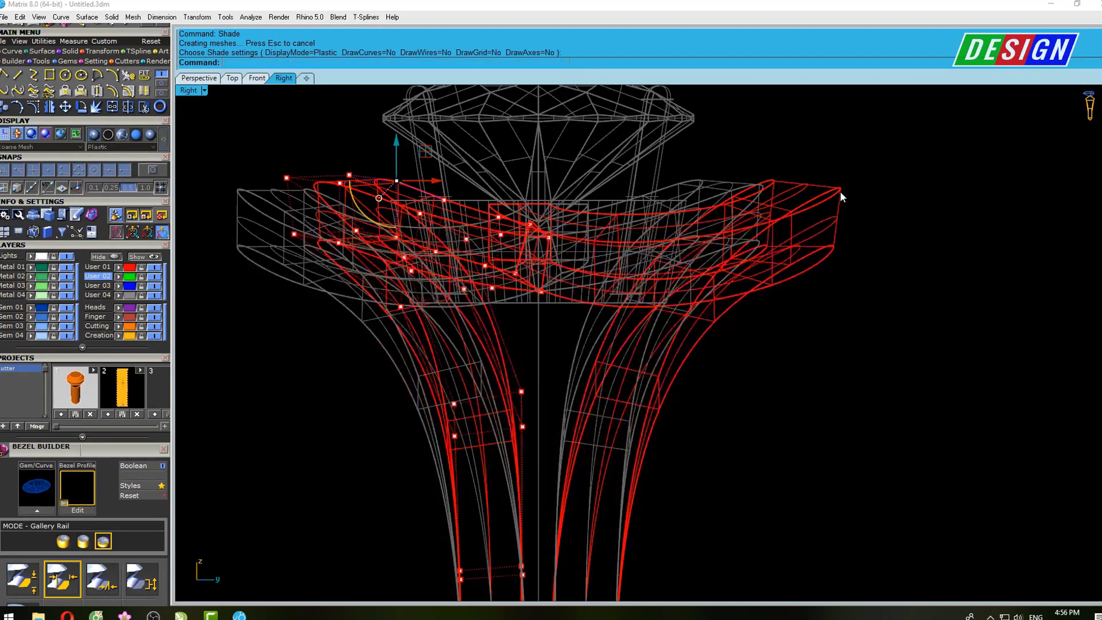
pyautogui.scroll(3, 839, 190)
pyautogui.scroll(2, 842, 188)
pyautogui.scroll(-3, 839, 190)
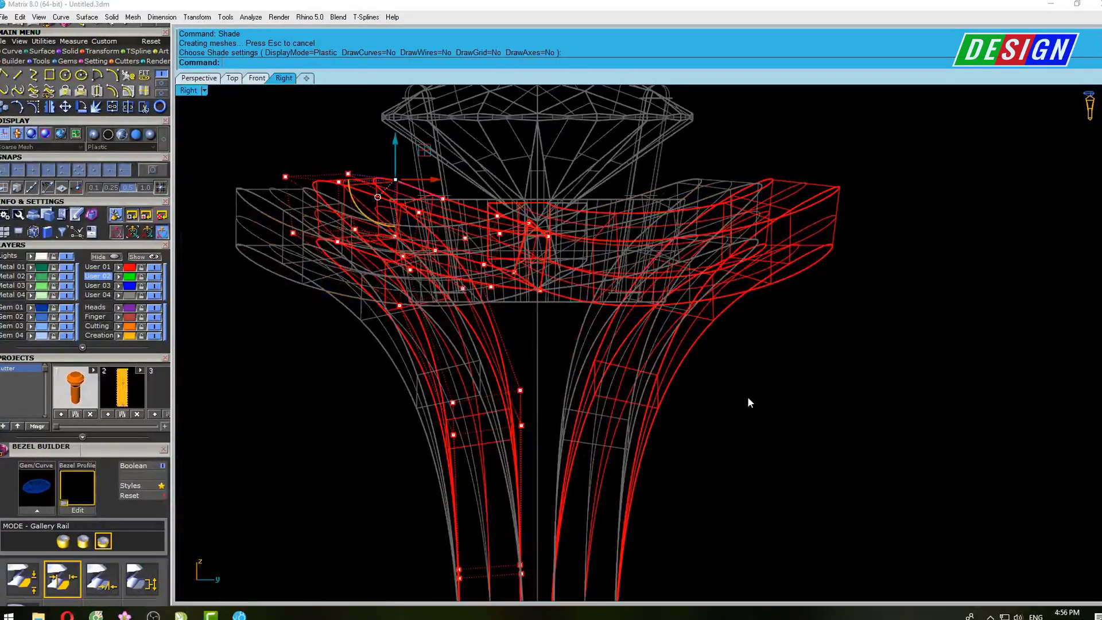
# Show control points on the right-side band surfaces and select two upper corner points
pyautogui.click(624, 409)
pyautogui.press('F10')
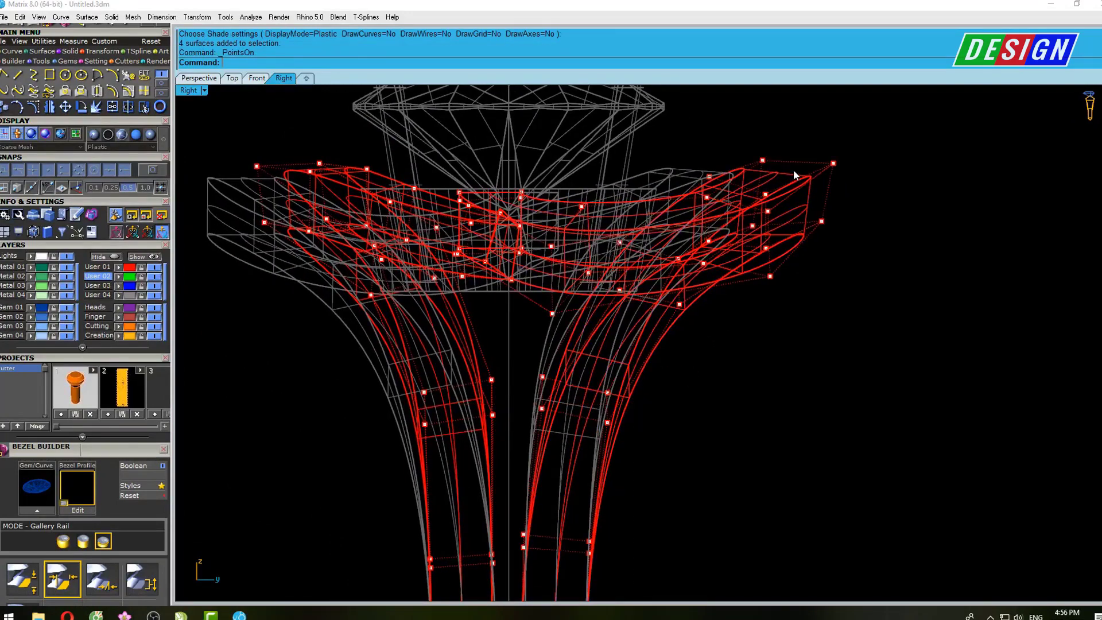
pyautogui.scroll(3, 793, 172)
pyautogui.moveTo(742, 211); pyautogui.dragTo(741, 212)
pyautogui.hotkey('ctrl', 'F4')
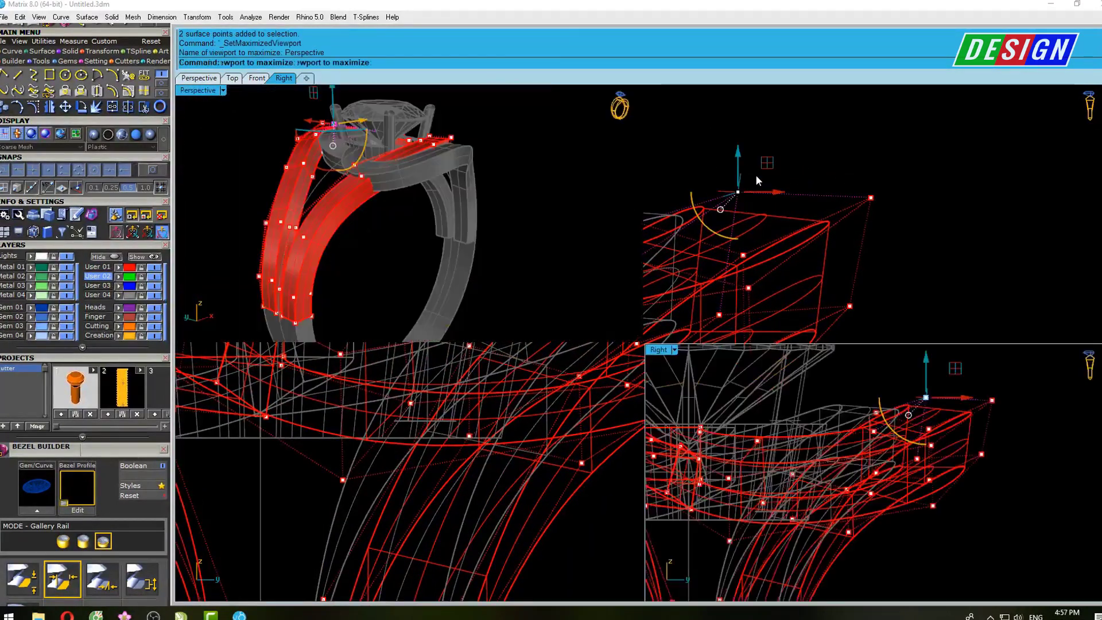
pyautogui.moveTo(426, 211)
pyautogui.mouseDown(button='right')
pyautogui.moveTo(561, 186)
pyautogui.moveTo(567, 199)
pyautogui.mouseUp(button='right')
# In the Right view, raise the band's two corner points level with the shank
pyautogui.hotkey('ctrl', 'F2')
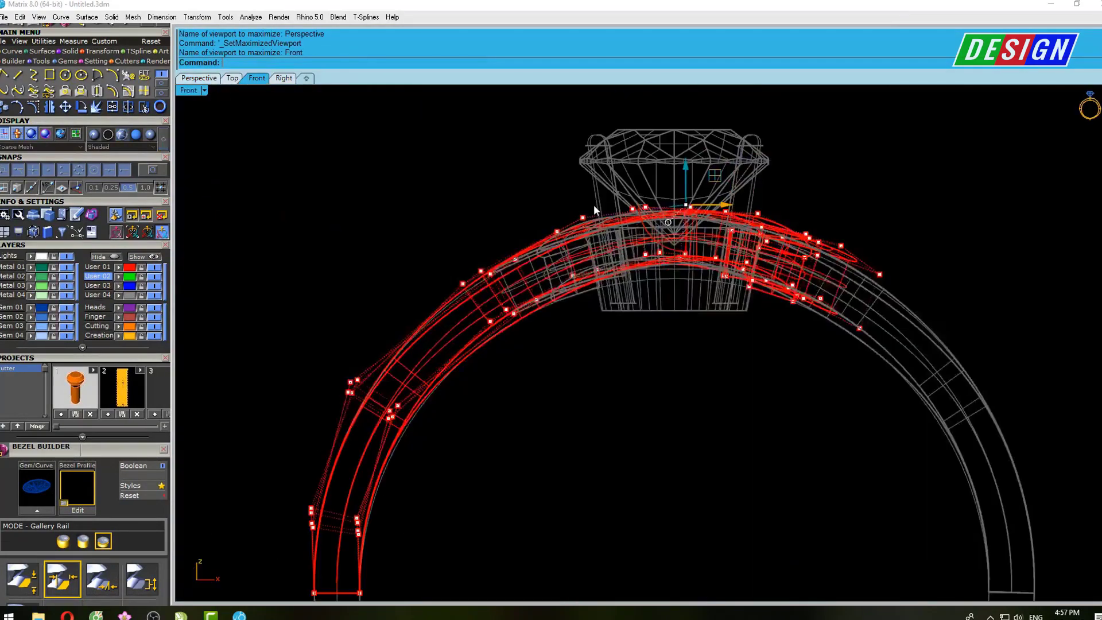
pyautogui.hotkey('ctrl', 'F3')
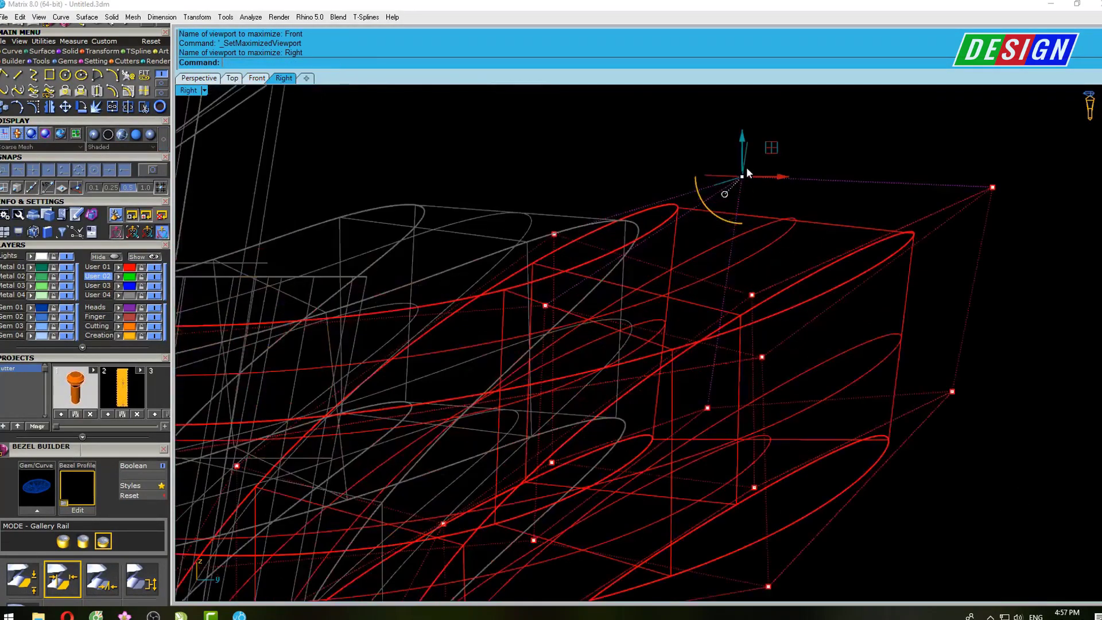
pyautogui.moveTo(742, 139); pyautogui.dragTo(744, 137)
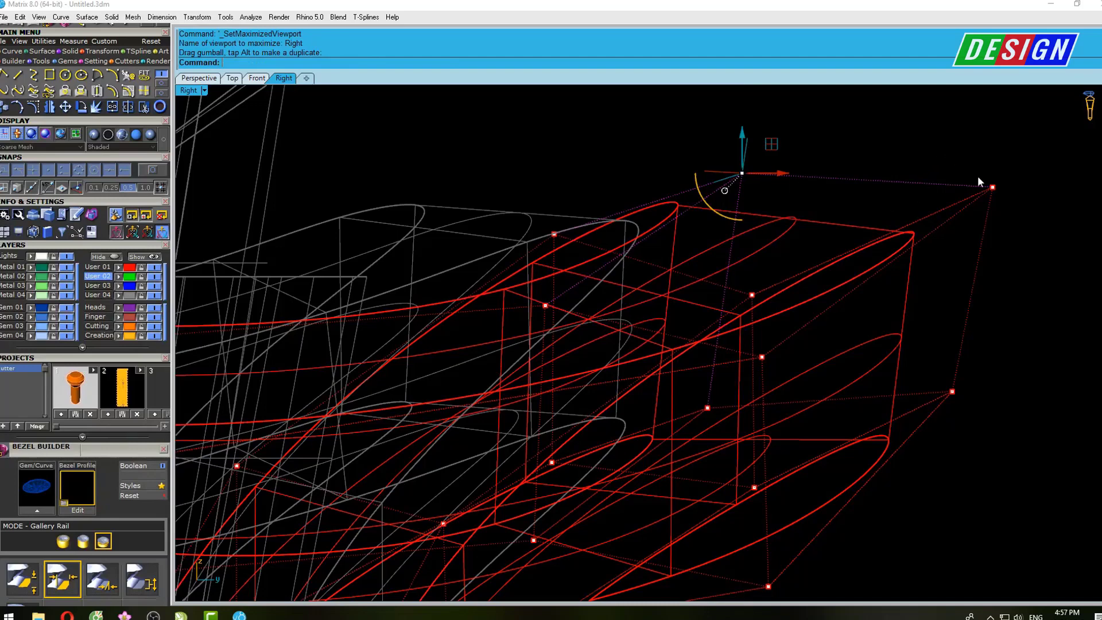
pyautogui.click(992, 187)
pyautogui.moveTo(993, 146)
pyautogui.mouseDown()
pyautogui.moveTo(995, 162)
pyautogui.moveTo(972, 170)
pyautogui.mouseUp()
# Shade-preview the reshaped ring in perspective, then select the four red band surfaces
pyautogui.write('s')
pyautogui.press('Return')
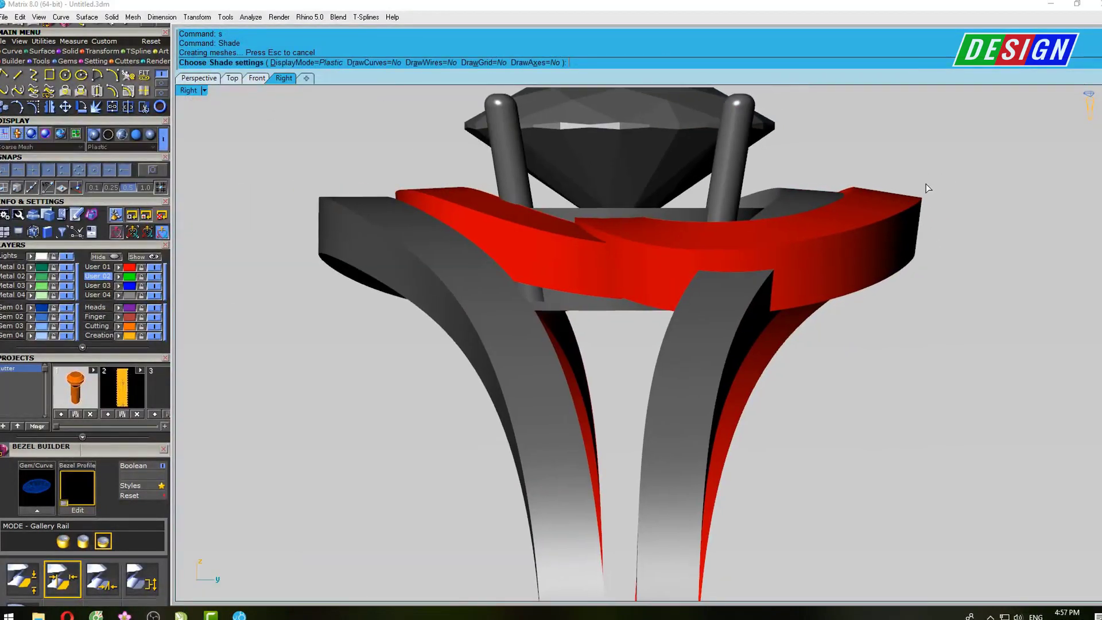
pyautogui.hotkey('ctrl', 'F4')
pyautogui.moveTo(783, 276)
pyautogui.mouseDown(button='right')
pyautogui.moveTo(465, 288)
pyautogui.moveTo(502, 303)
pyautogui.mouseUp(button='right')
pyautogui.scroll(-5, 573, 244)
pyautogui.moveTo(573, 243)
pyautogui.mouseDown(button='right')
pyautogui.moveTo(744, 200)
pyautogui.moveTo(667, 246)
pyautogui.mouseUp(button='right')
pyautogui.press('Escape')
pyautogui.moveTo(721, 199)
pyautogui.mouseDown(button='right')
pyautogui.moveTo(589, 282)
pyautogui.moveTo(643, 322)
pyautogui.mouseUp(button='right')
pyautogui.click(653, 366)
pyautogui.moveTo(653, 366)
pyautogui.mouseDown(button='right')
pyautogui.moveTo(625, 355)
pyautogui.moveTo(635, 307)
pyautogui.mouseUp(button='right')
# In the Front view, show the band's control points and trial-select four left-side points
pyautogui.hotkey('ctrl', 'F2')
pyautogui.press('F10')
pyautogui.scroll(5, 357, 378)
pyautogui.scroll(2, 456, 291)
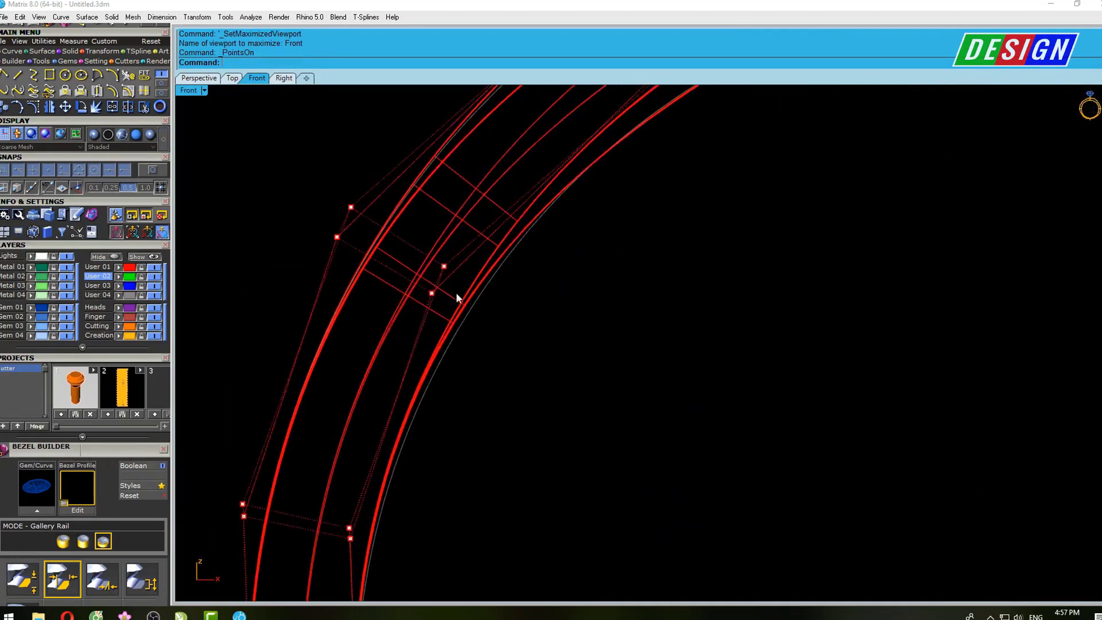
pyautogui.moveTo(367, 321)
pyautogui.mouseDown()
pyautogui.moveTo(459, 261)
pyautogui.moveTo(480, 268)
pyautogui.mouseUp()
pyautogui.scroll(2, 457, 253)
pyautogui.scroll(-3, 480, 268)
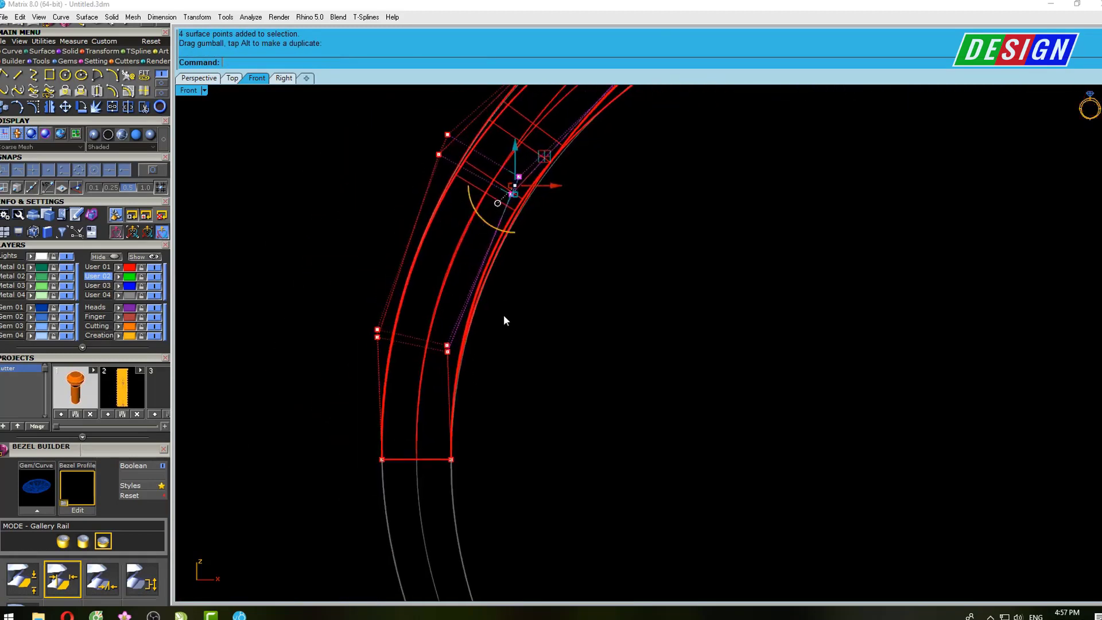
pyautogui.scroll(-2, 504, 315)
pyautogui.press('Escape')
# Select the band's right-hand control points and shift them slightly to the right
pyautogui.moveTo(439, 339); pyautogui.dragTo(470, 385)
pyautogui.scroll(3, 469, 385)
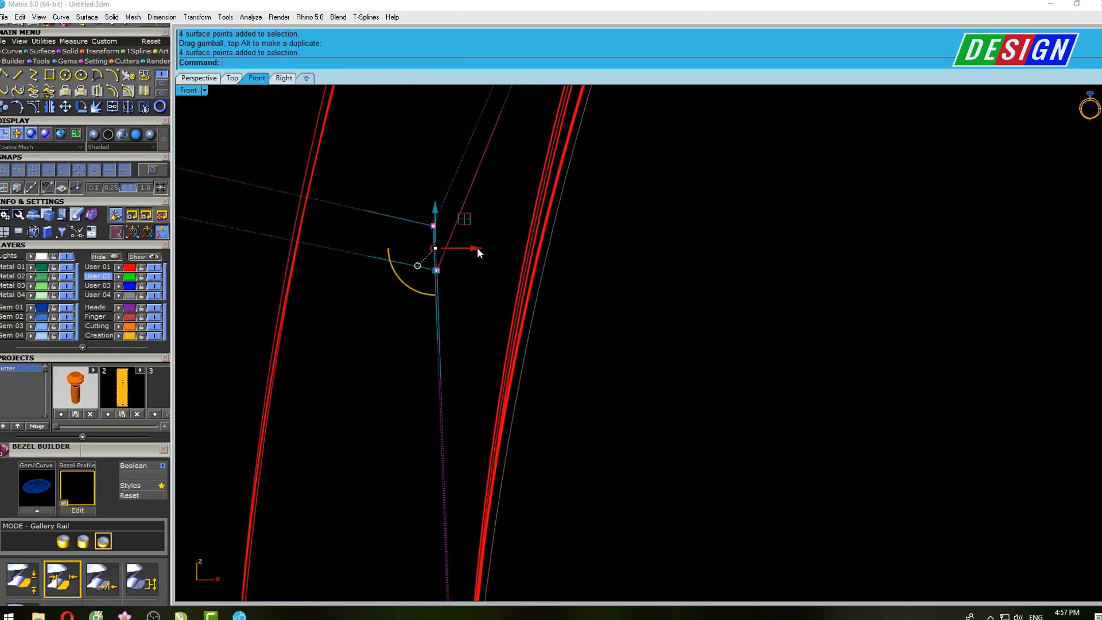
pyautogui.moveTo(477, 250); pyautogui.dragTo(488, 260)
pyautogui.scroll(-2, 488, 260)
pyautogui.scroll(-1, 467, 356)
pyautogui.scroll(-2, 687, 170)
pyautogui.scroll(-1, 527, 236)
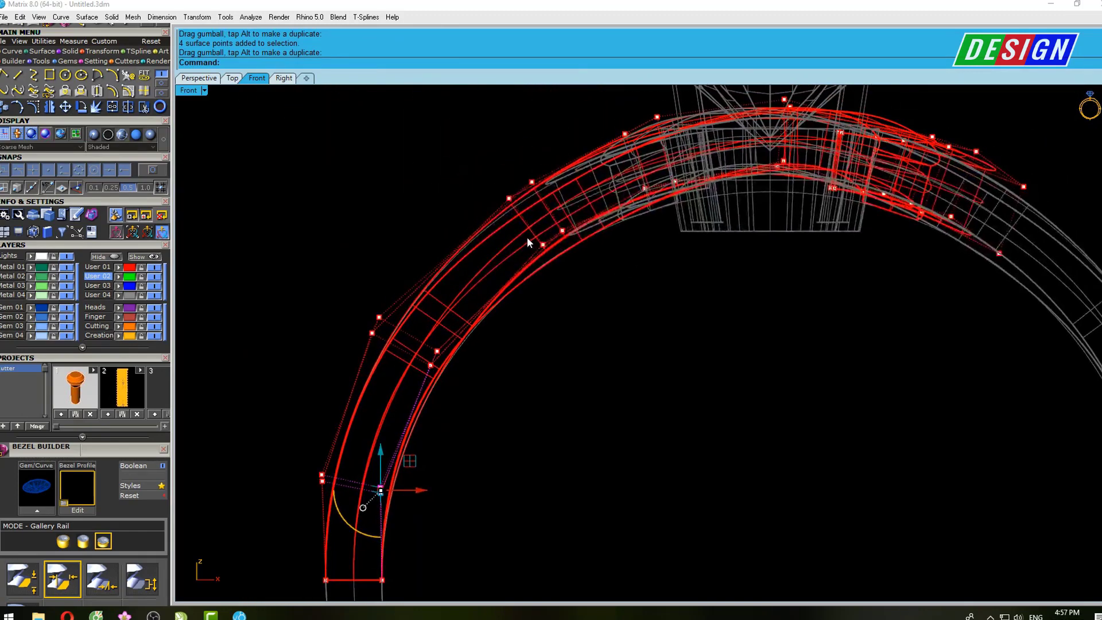
pyautogui.scroll(2, 527, 237)
# Select further groups of four band points toward the top of the ring
pyautogui.moveTo(549, 359)
pyautogui.mouseDown()
pyautogui.moveTo(636, 196)
pyautogui.moveTo(625, 222)
pyautogui.mouseUp()
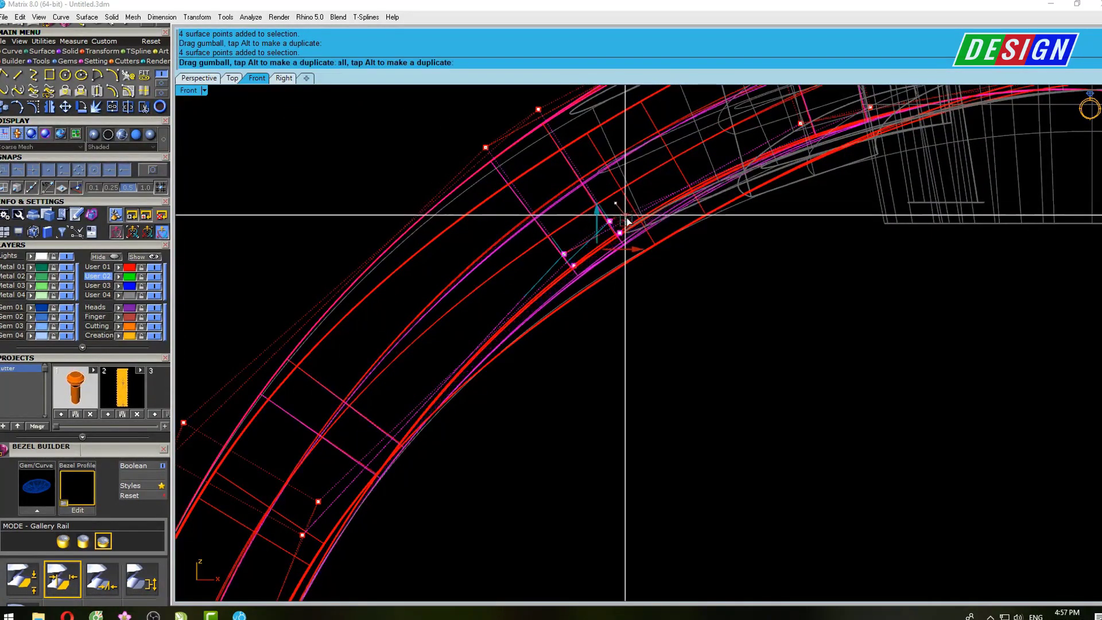
pyautogui.scroll(-2, 625, 222)
pyautogui.moveTo(626, 222)
pyautogui.mouseDown(button='right')
pyautogui.moveTo(720, 193)
pyautogui.moveTo(678, 206)
pyautogui.mouseUp(button='right')
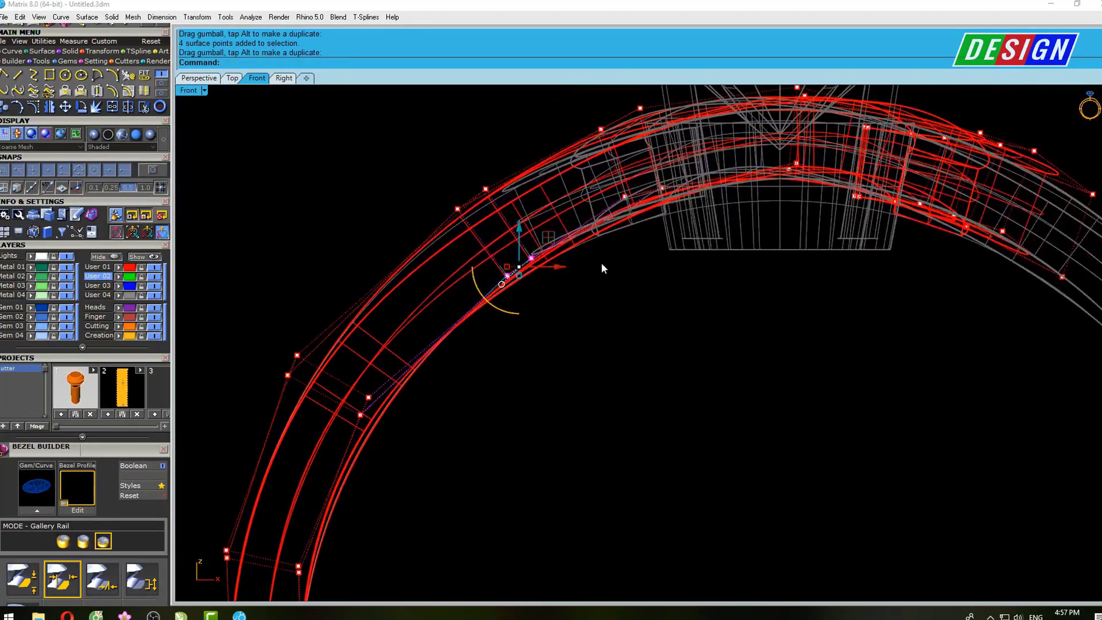
pyautogui.moveTo(601, 263)
pyautogui.mouseDown()
pyautogui.moveTo(680, 163)
pyautogui.moveTo(652, 190)
pyautogui.mouseUp()
pyautogui.scroll(2, 681, 163)
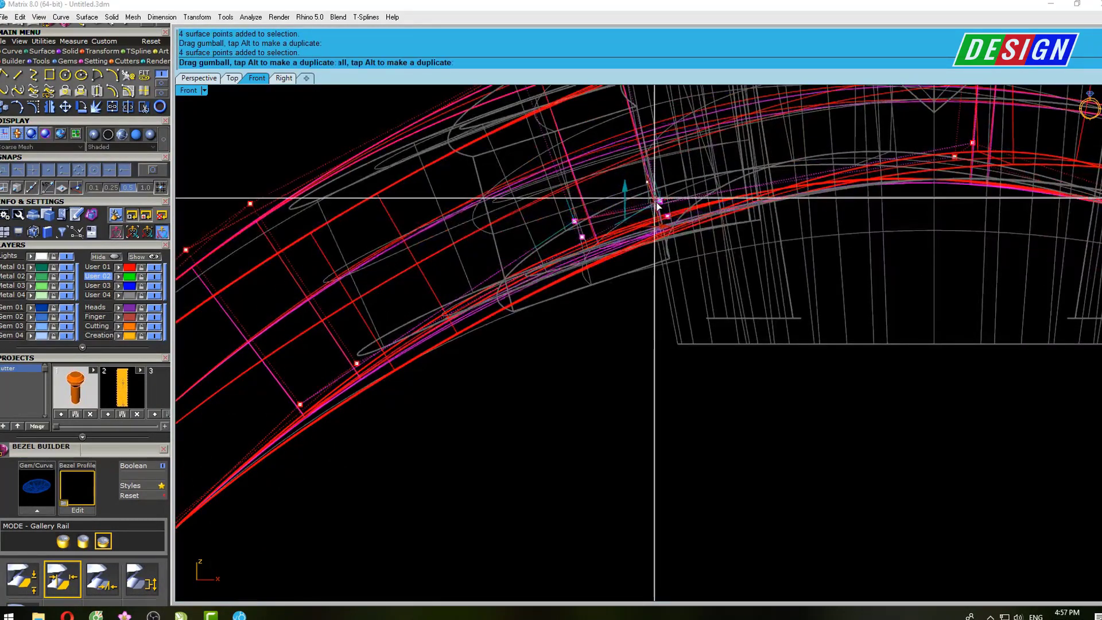
pyautogui.scroll(-2, 689, 201)
pyautogui.scroll(1, 739, 217)
pyautogui.moveTo(739, 217); pyautogui.dragTo(685, 223, button='right')
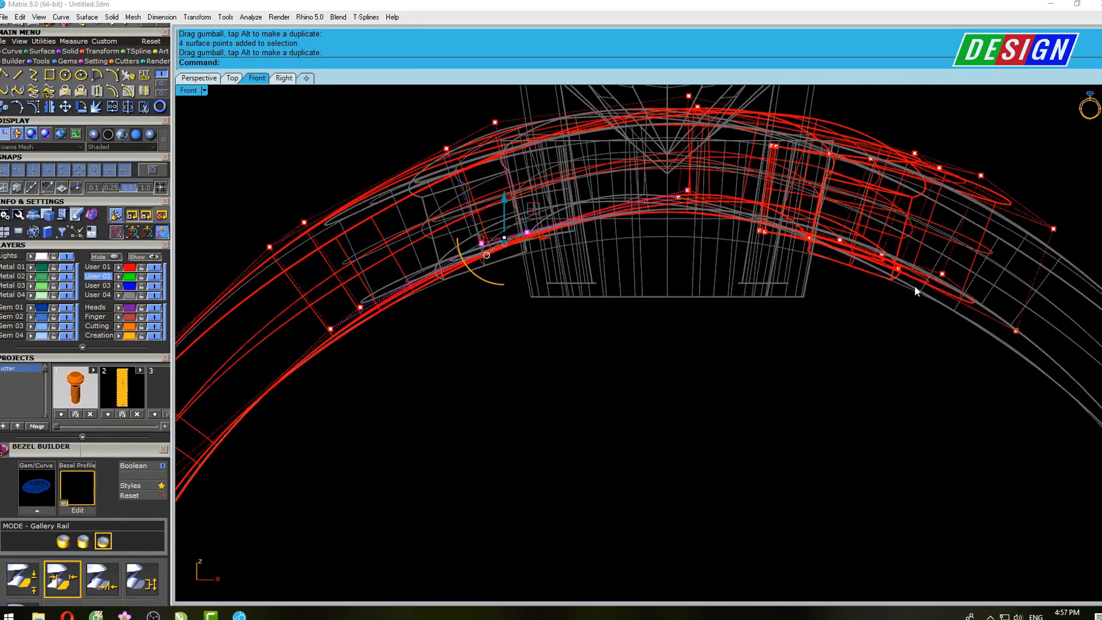
# Lower the band's right-end points and pull one more point down toward the shank
pyautogui.moveTo(956, 370); pyautogui.dragTo(1025, 319)
pyautogui.scroll(3, 909, 315)
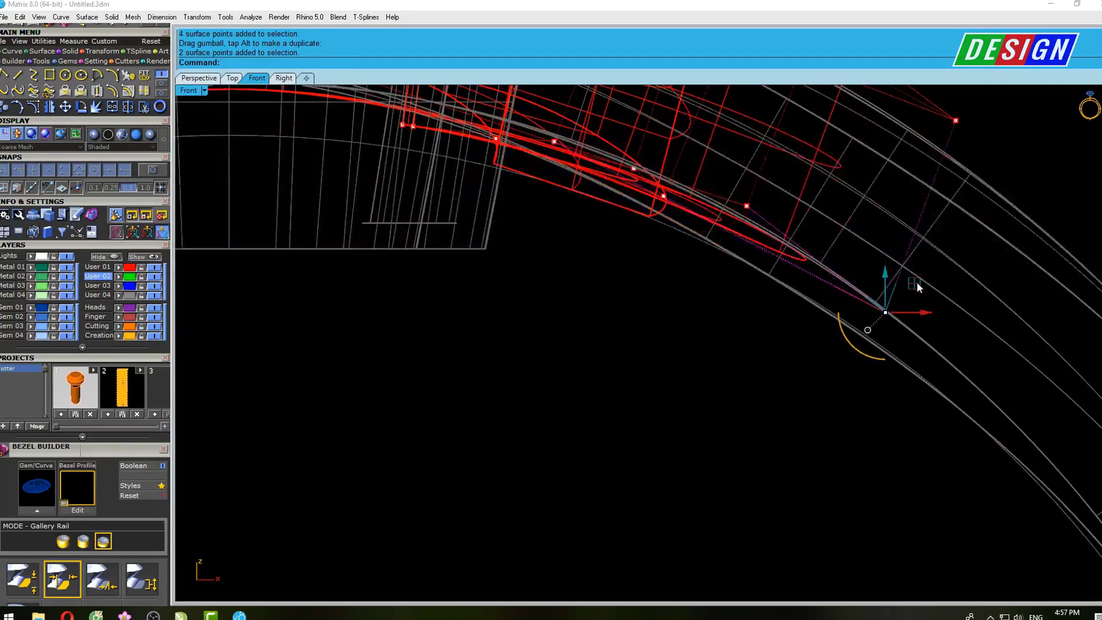
pyautogui.moveTo(896, 287); pyautogui.dragTo(873, 307)
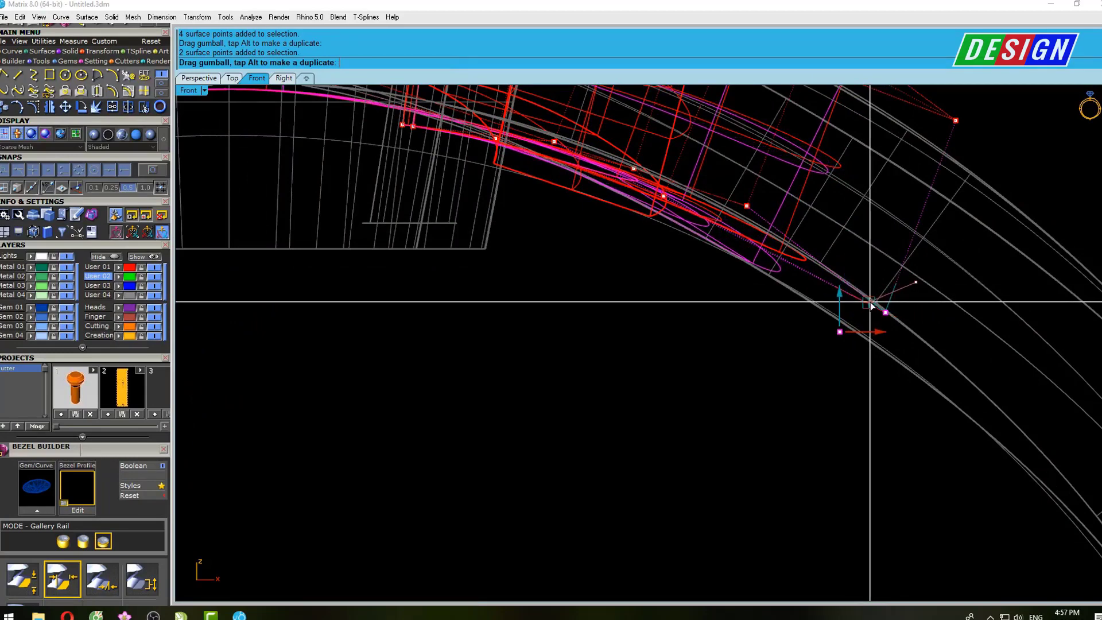
pyautogui.moveTo(732, 226); pyautogui.dragTo(779, 217, button='right')
pyautogui.press('Escape')
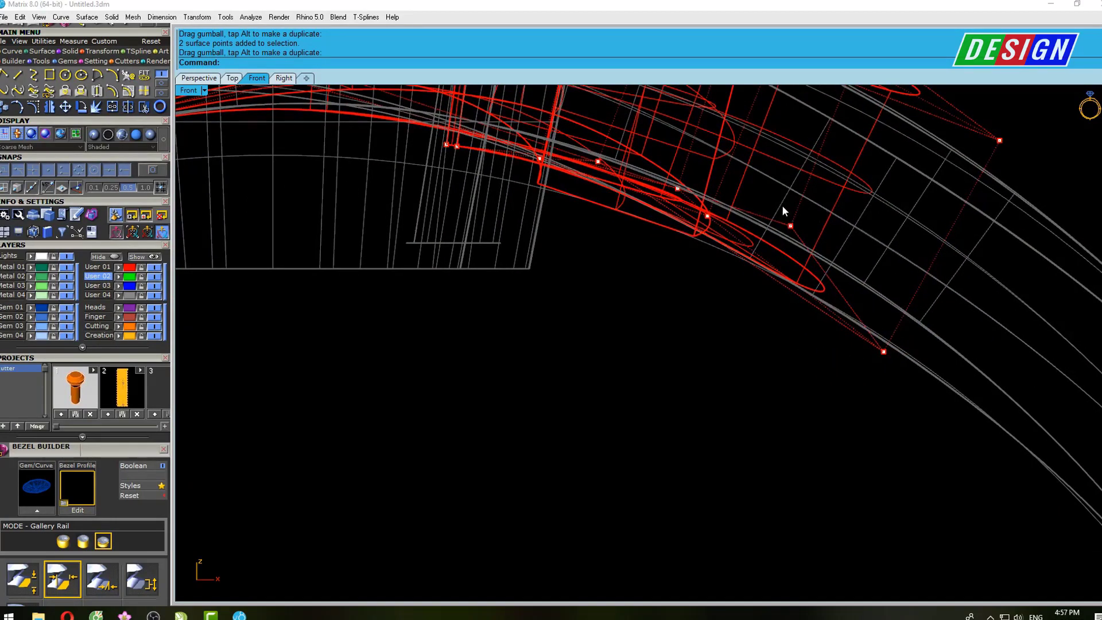
pyautogui.click(791, 226)
pyautogui.moveTo(821, 201); pyautogui.dragTo(802, 214)
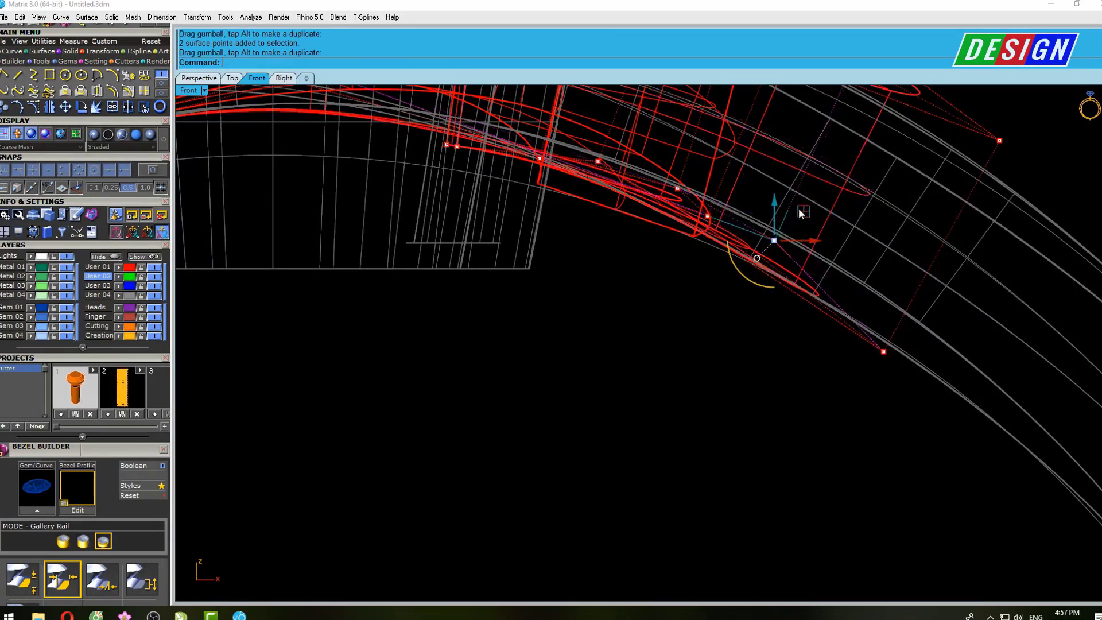
pyautogui.scroll(-3, 802, 213)
pyautogui.moveTo(801, 214); pyautogui.dragTo(706, 233, button='right')
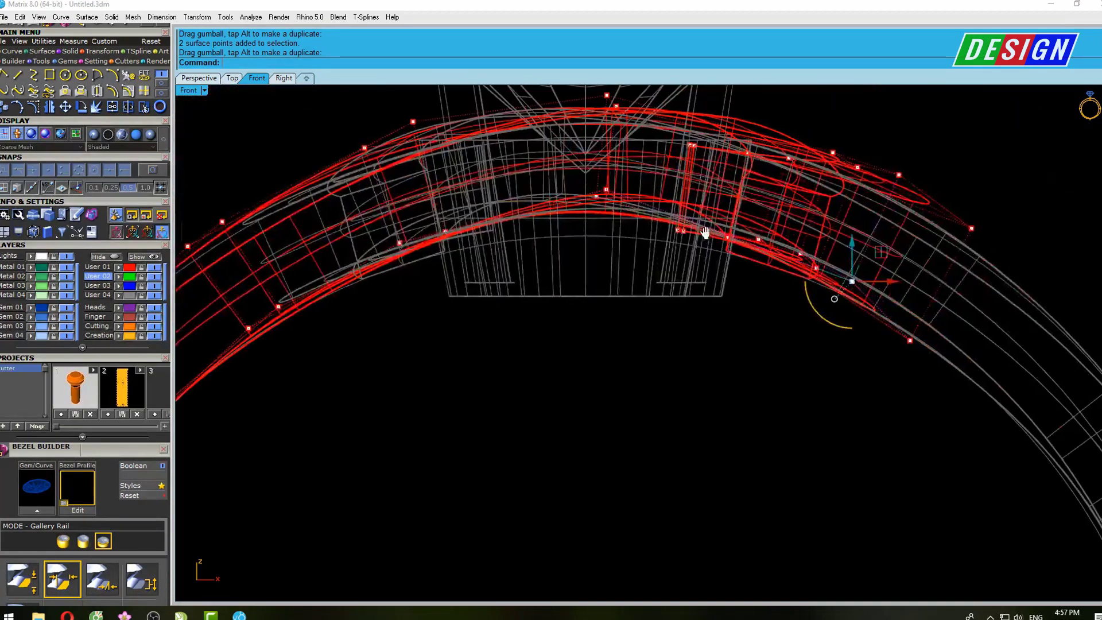
# Select four points at the band's top centre and four on its left side
pyautogui.scroll(3, 637, 214)
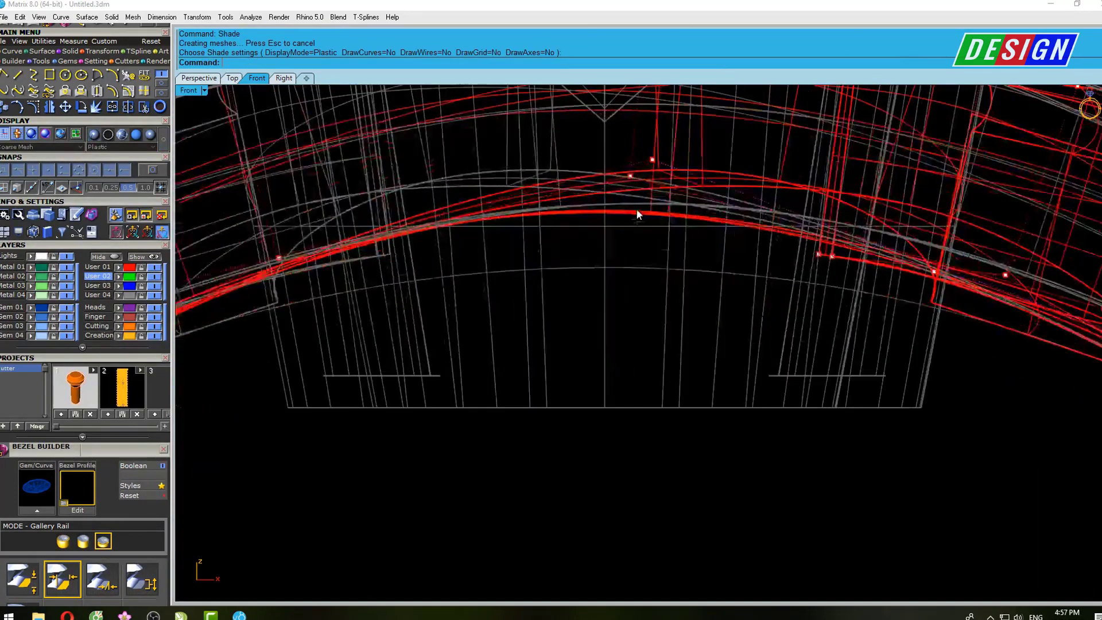
pyautogui.moveTo(590, 264)
pyautogui.mouseDown()
pyautogui.moveTo(683, 164)
pyautogui.moveTo(642, 175)
pyautogui.moveTo(639, 195)
pyautogui.mouseUp()
pyautogui.scroll(-3, 639, 195)
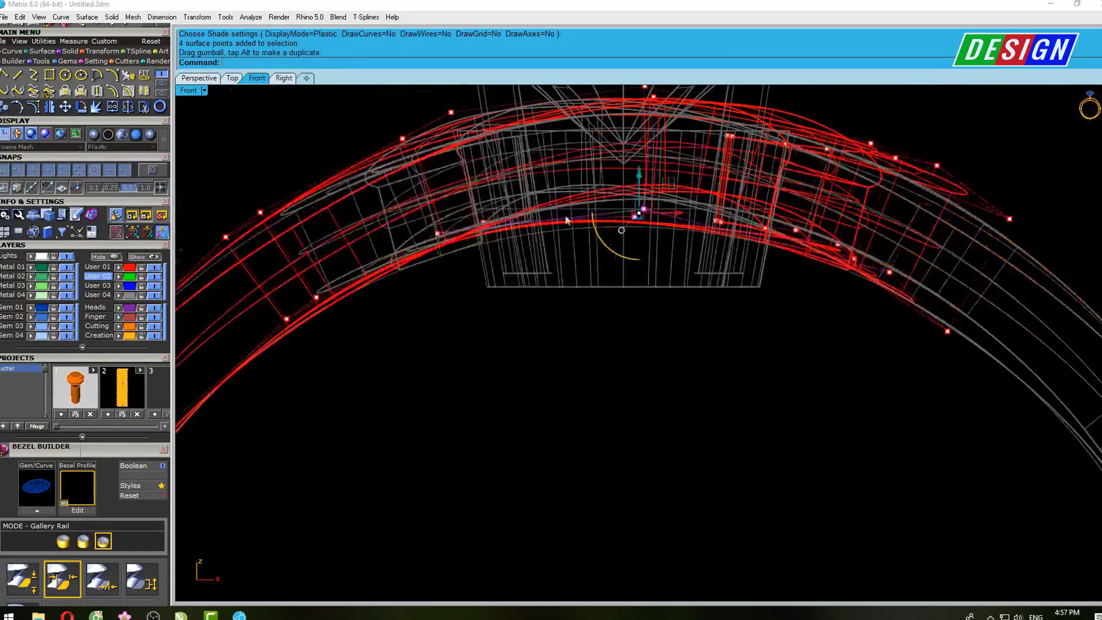
pyautogui.scroll(2, 566, 219)
pyautogui.scroll(2, 551, 247)
pyautogui.moveTo(515, 290)
pyautogui.mouseDown()
pyautogui.moveTo(673, 137)
pyautogui.moveTo(639, 171)
pyautogui.mouseUp()
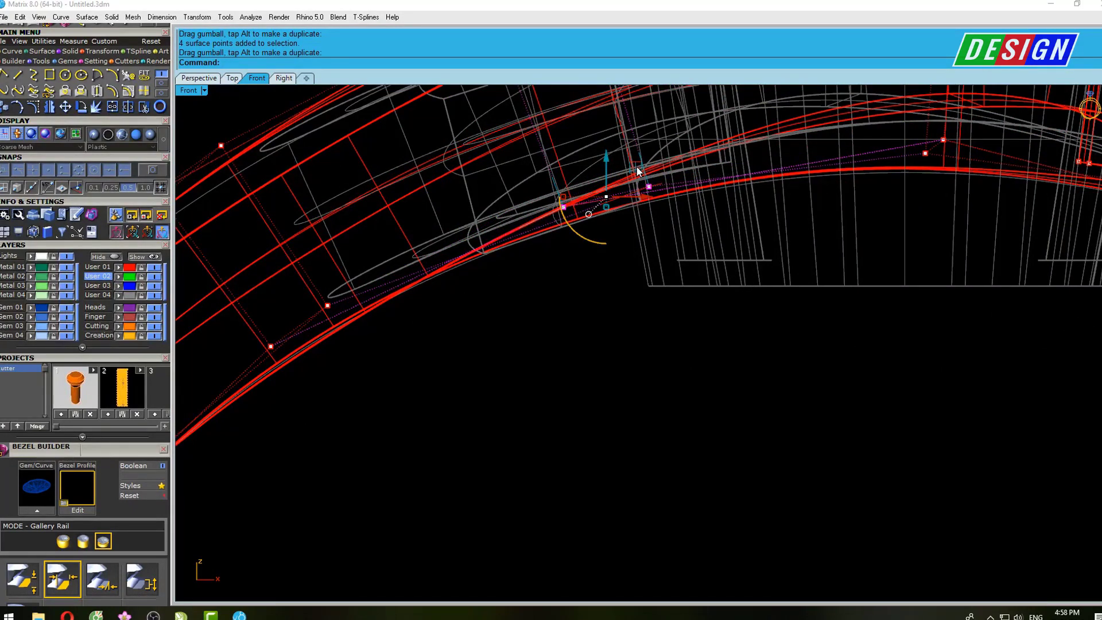
# Drag the selected points so the band follows the shank arch
pyautogui.moveTo(652, 172); pyautogui.dragTo(646, 184, button='right')
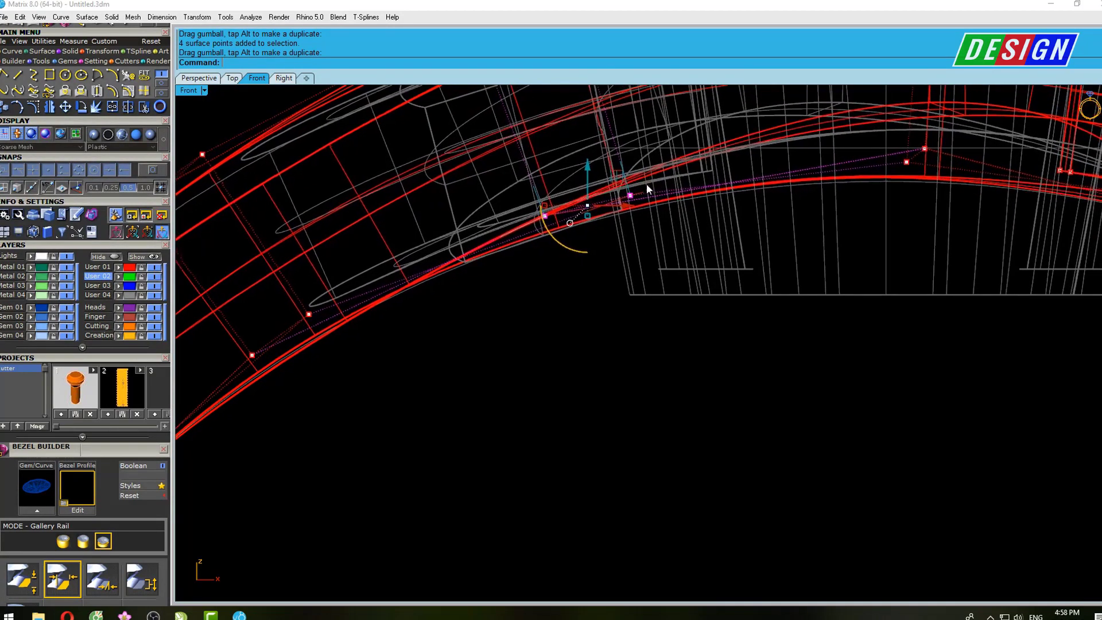
pyautogui.scroll(1, 620, 199)
pyautogui.scroll(1, 632, 230)
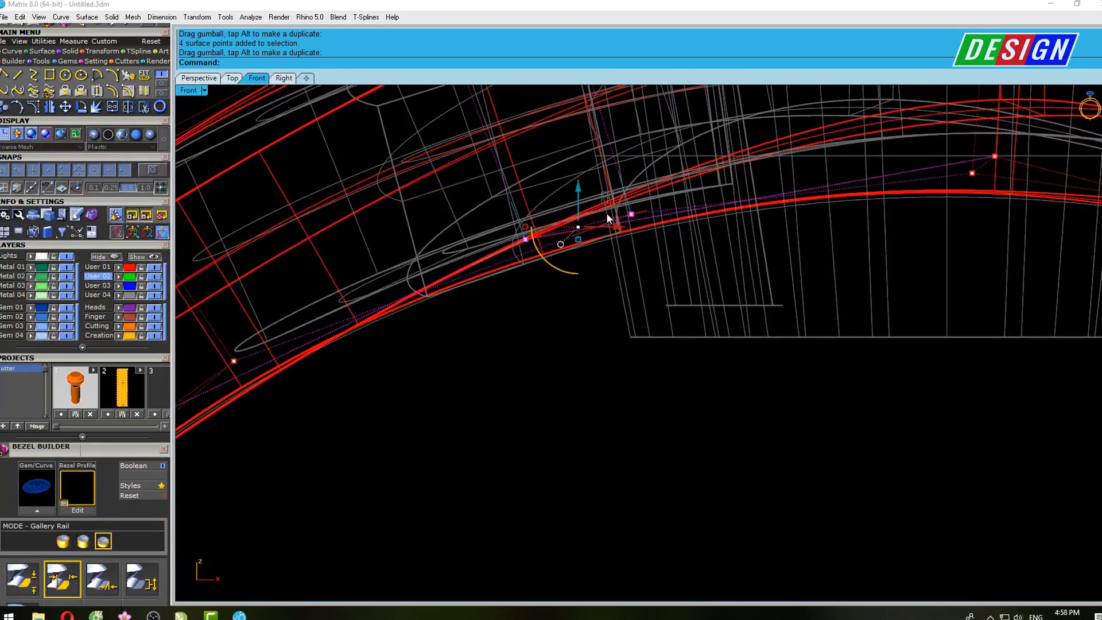
pyautogui.scroll(1, 626, 221)
pyautogui.moveTo(622, 208); pyautogui.dragTo(622, 210)
pyautogui.scroll(-3, 621, 210)
pyautogui.scroll(3, 447, 304)
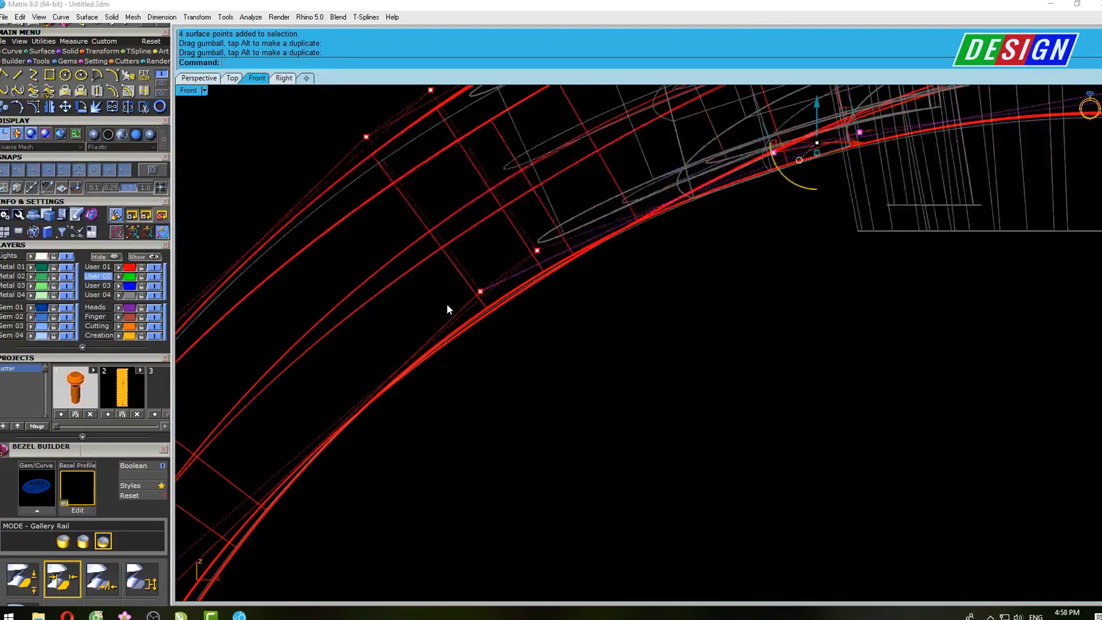
pyautogui.scroll(3, 560, 236)
pyautogui.moveTo(503, 267); pyautogui.dragTo(505, 268)
pyautogui.scroll(-3, 505, 267)
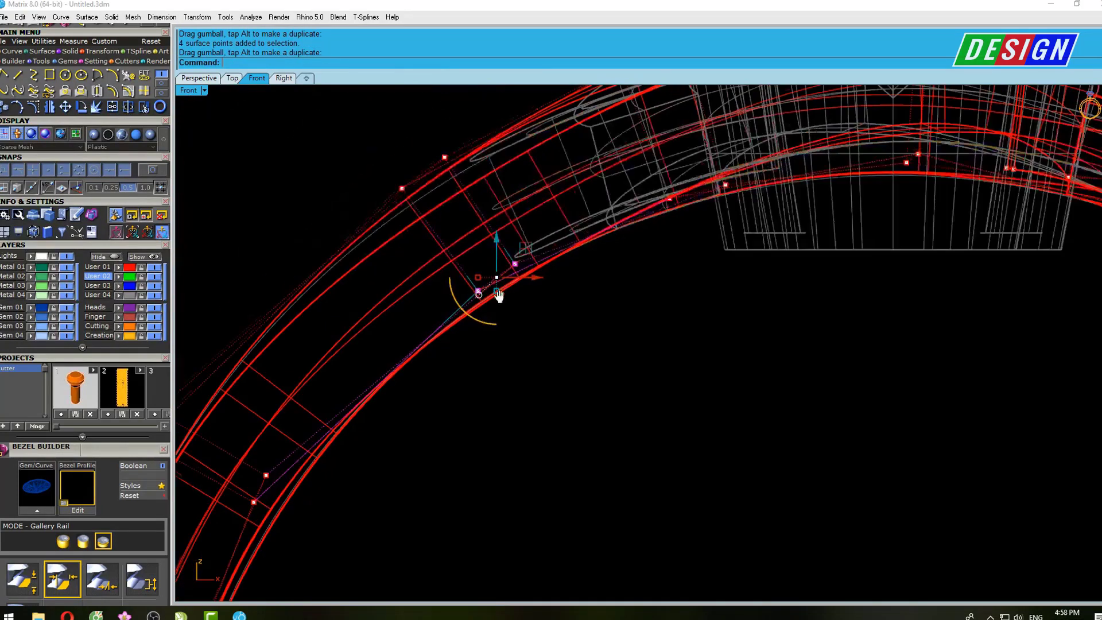
pyautogui.scroll(2, 412, 366)
# Select the next four points further down the band's left side
pyautogui.moveTo(415, 353)
pyautogui.mouseDown()
pyautogui.moveTo(467, 287)
pyautogui.moveTo(457, 270)
pyautogui.mouseUp()
pyautogui.scroll(3, 460, 322)
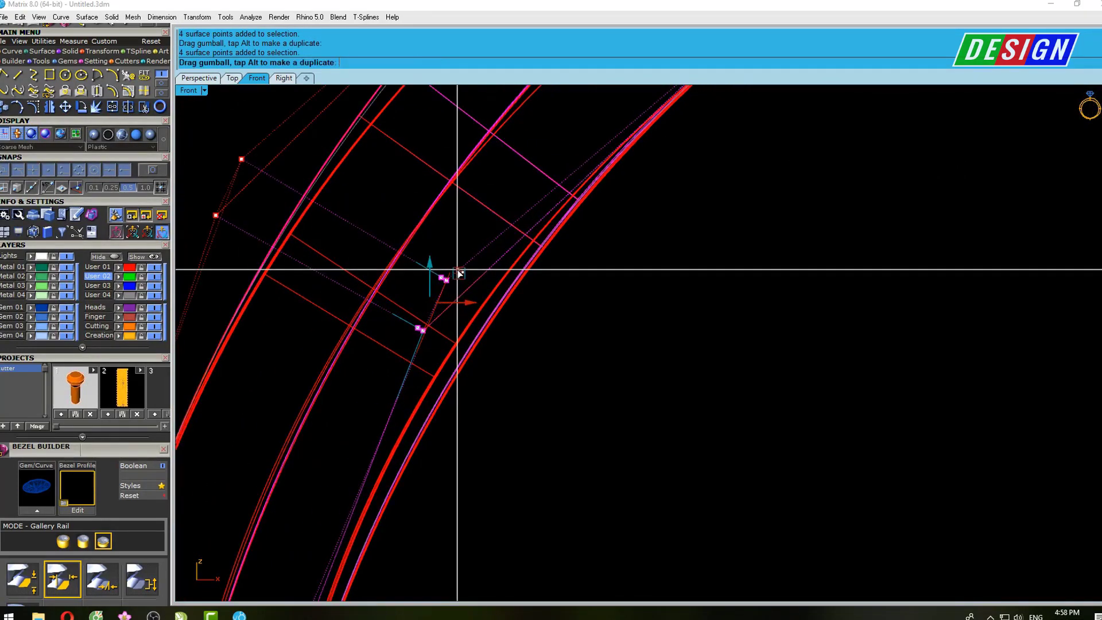
pyautogui.scroll(-3, 456, 299)
pyautogui.scroll(5, 352, 470)
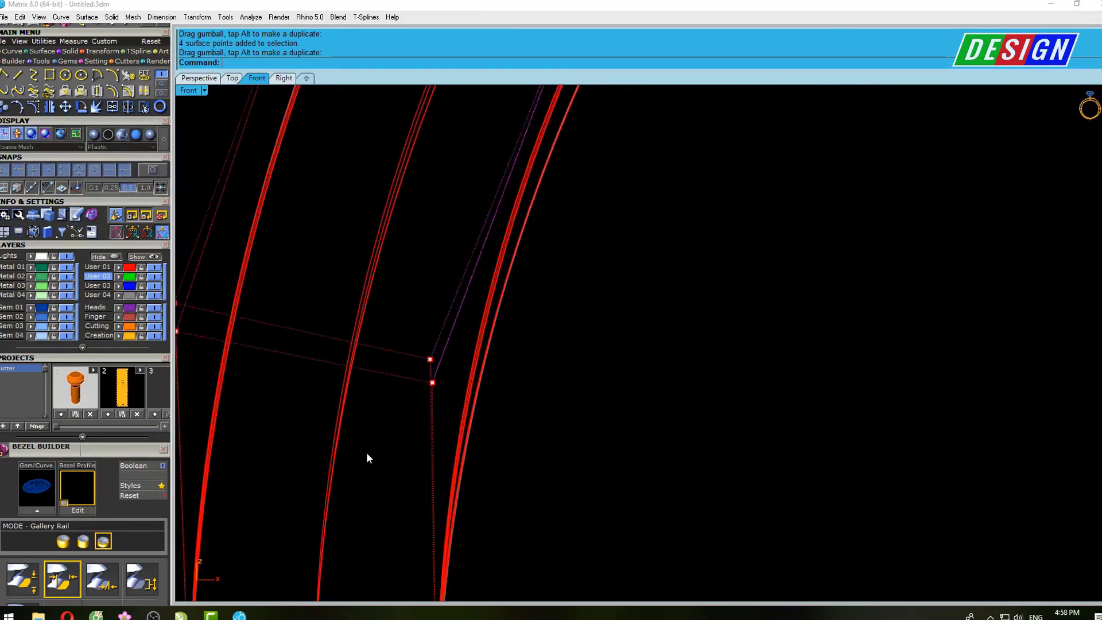
pyautogui.scroll(-6, 369, 448)
pyautogui.moveTo(369, 447)
pyautogui.mouseDown(button='right')
pyautogui.moveTo(591, 332)
pyautogui.moveTo(804, 257)
pyautogui.mouseUp(button='right')
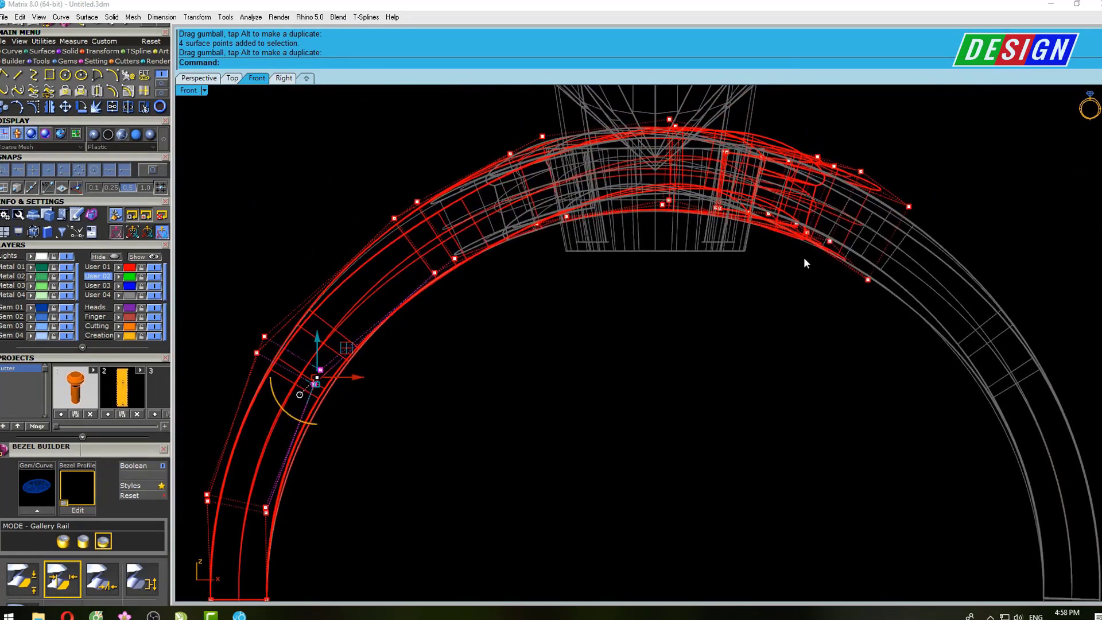
pyautogui.scroll(4, 826, 254)
pyautogui.scroll(-3, 826, 254)
# Shade-preview the centred Top view, showing the band looping around the oval gem
pyautogui.hotkey('ctrl', 'shift', 'Tab')
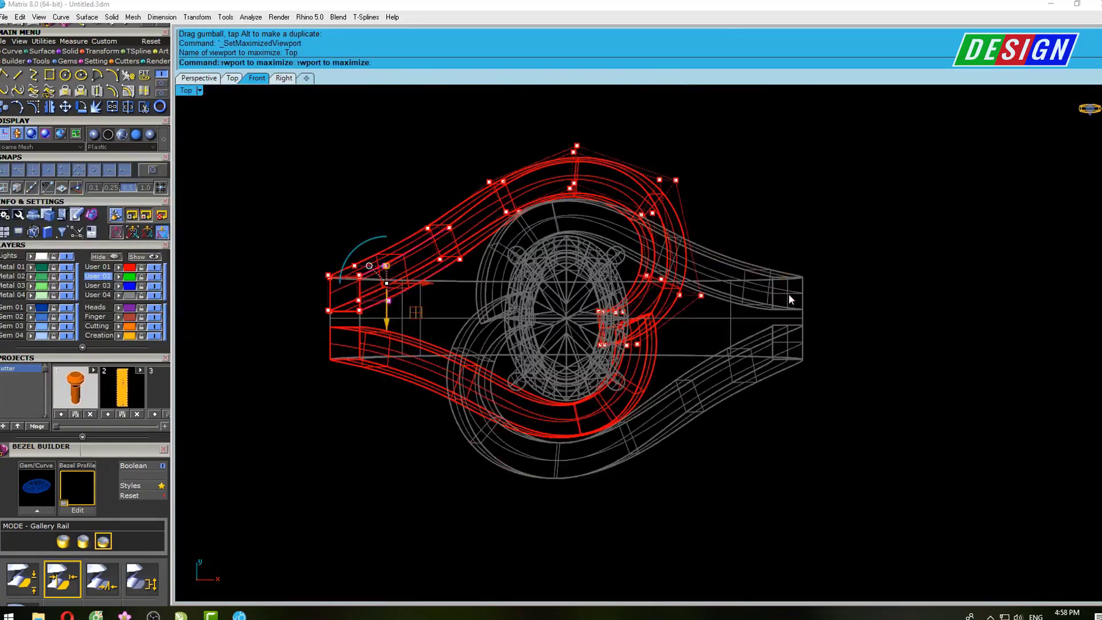
pyautogui.moveTo(731, 236); pyautogui.dragTo(614, 230, button='right')
pyautogui.write('s')
pyautogui.press('Return')
# In Top view, drag two points on the red loop's top arc slightly outward
pyautogui.scroll(2, 637, 195)
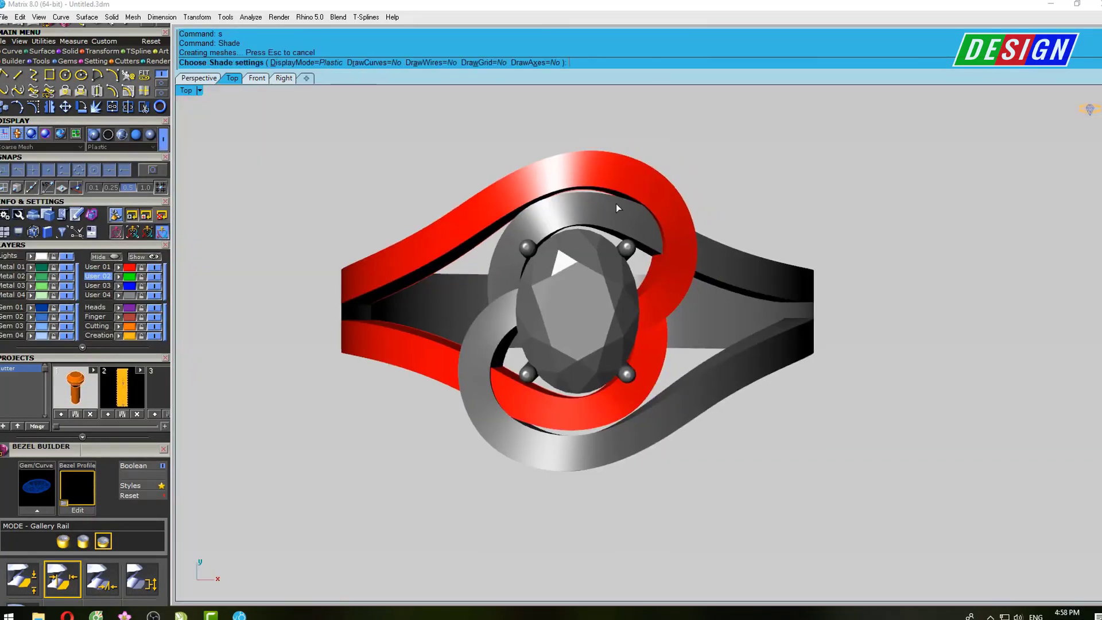
pyautogui.scroll(2, 655, 164)
pyautogui.press('Escape')
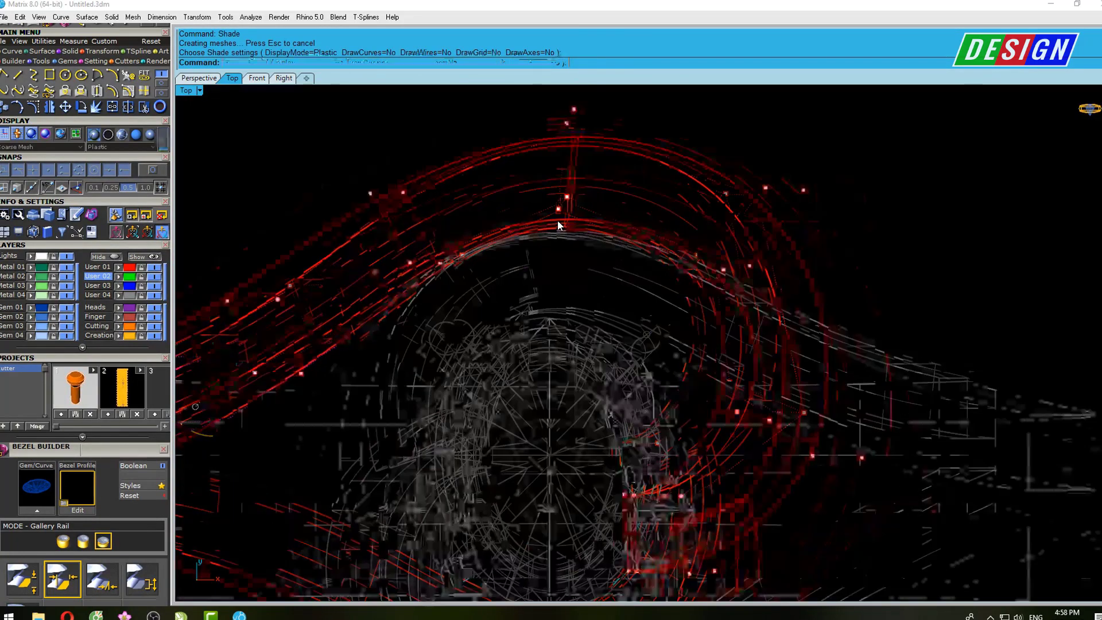
pyautogui.scroll(3, 545, 178)
pyautogui.moveTo(536, 178)
pyautogui.mouseDown()
pyautogui.moveTo(565, 205)
pyautogui.moveTo(561, 177)
pyautogui.mouseUp()
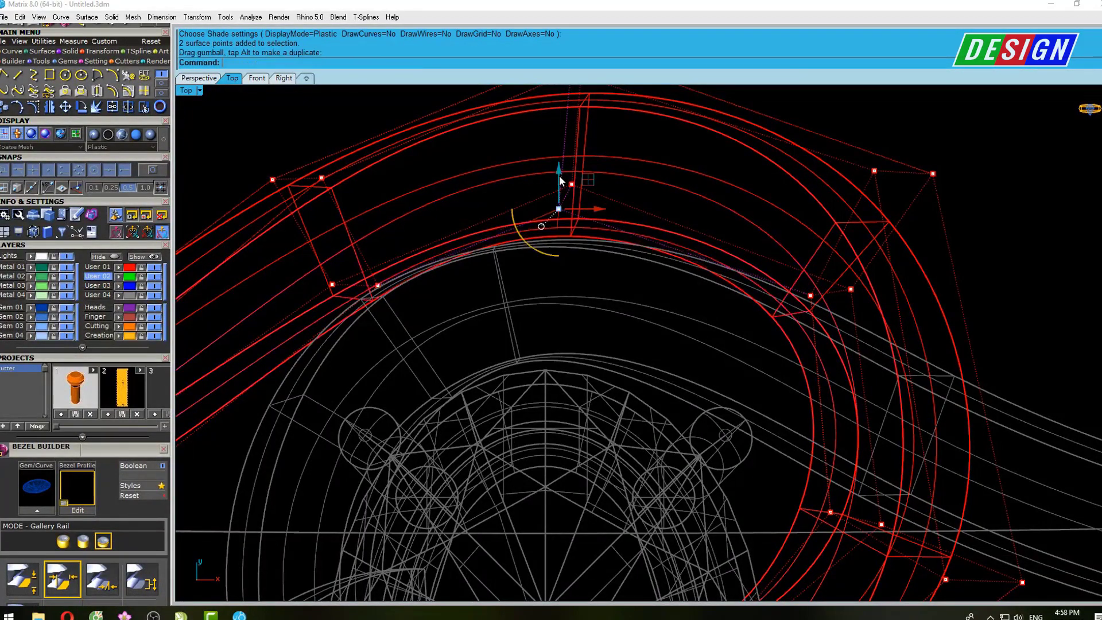
# Shade the ring and check the changed arc from the right and perspective views
pyautogui.scroll(-5, 583, 184)
pyautogui.write('s')
pyautogui.press('Return')
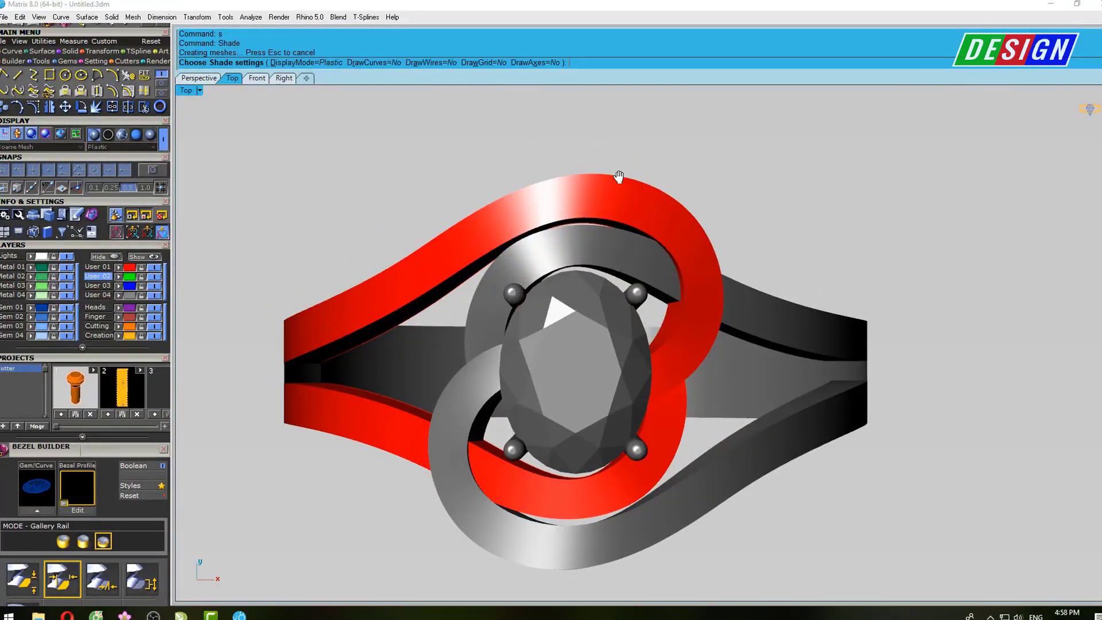
pyautogui.hotkey('ctrl', 'F3')
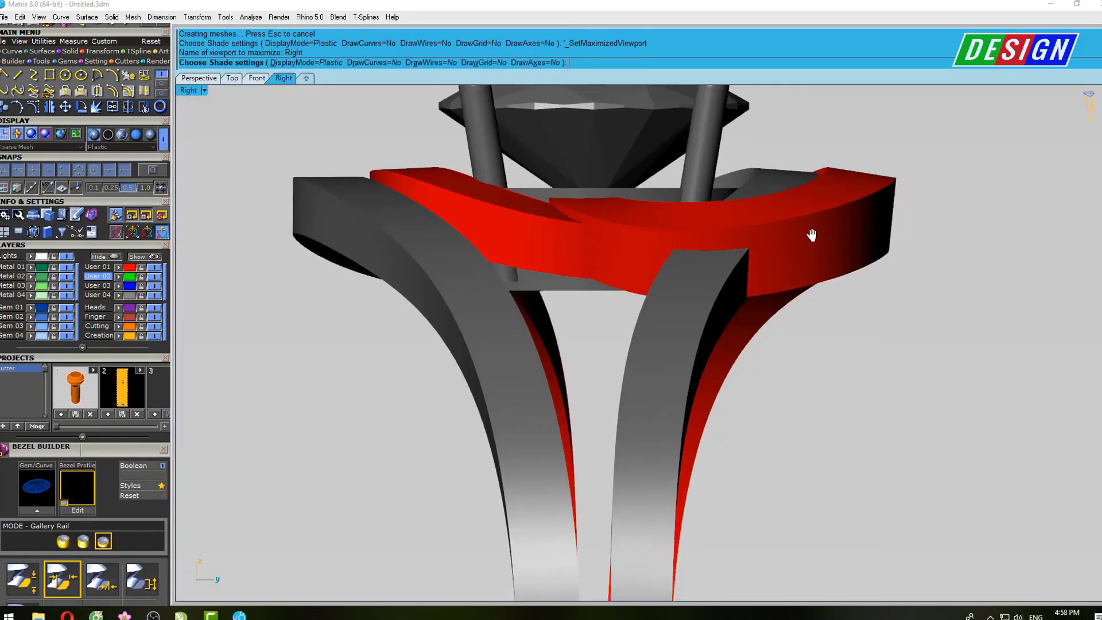
pyautogui.scroll(-4, 809, 235)
pyautogui.hotkey('ctrl', 'F1')
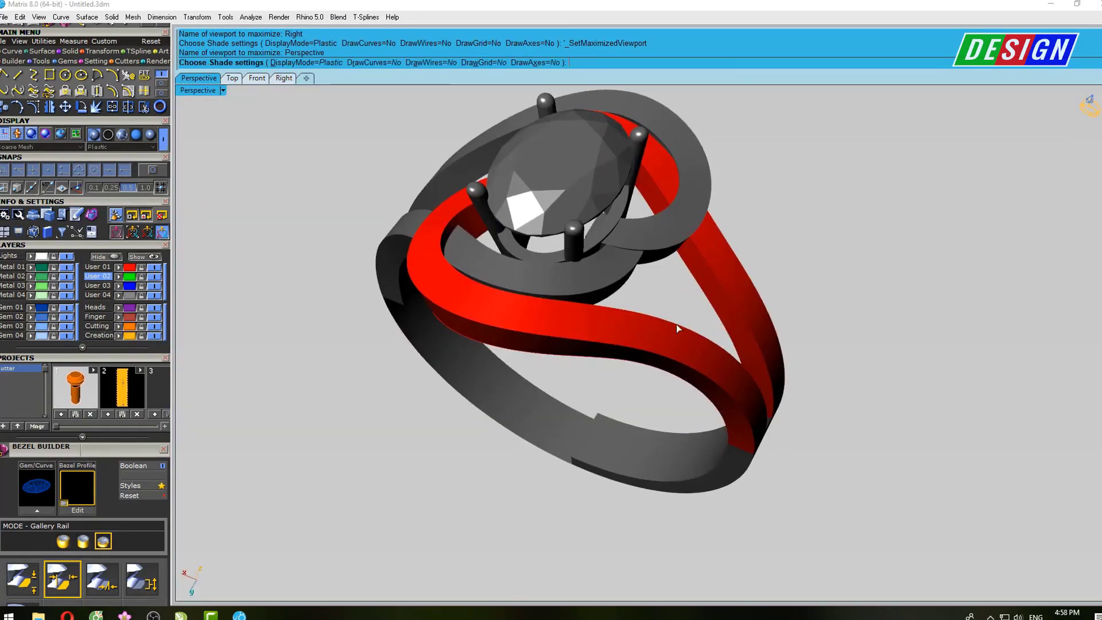
pyautogui.moveTo(676, 325)
pyautogui.mouseDown(button='right')
pyautogui.moveTo(666, 128)
pyautogui.moveTo(671, 318)
pyautogui.mouseUp(button='right')
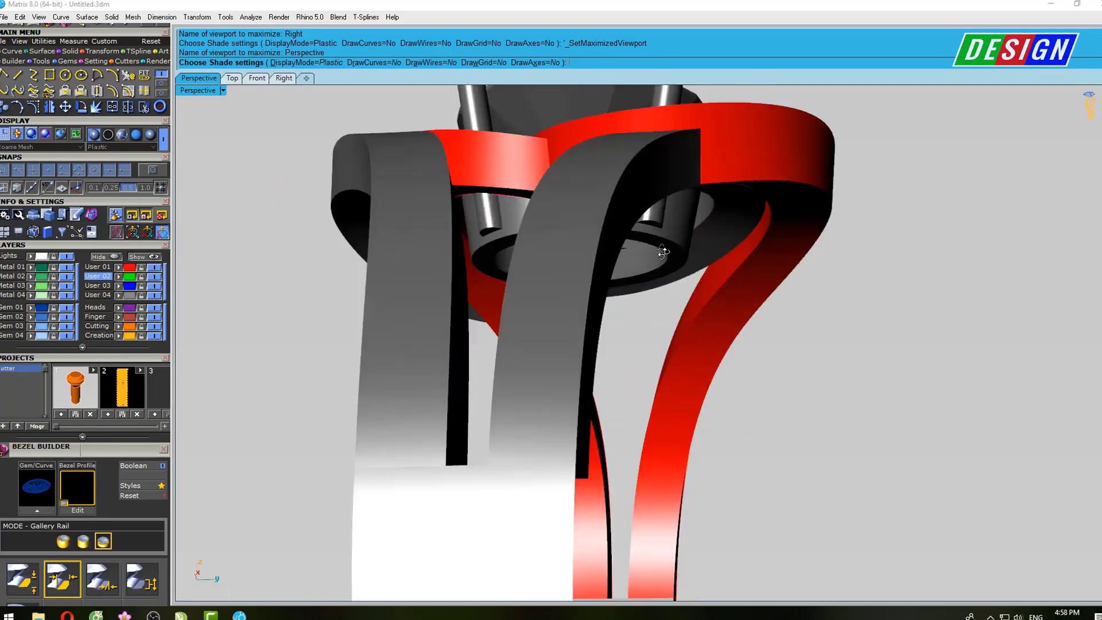
pyautogui.press('Return')
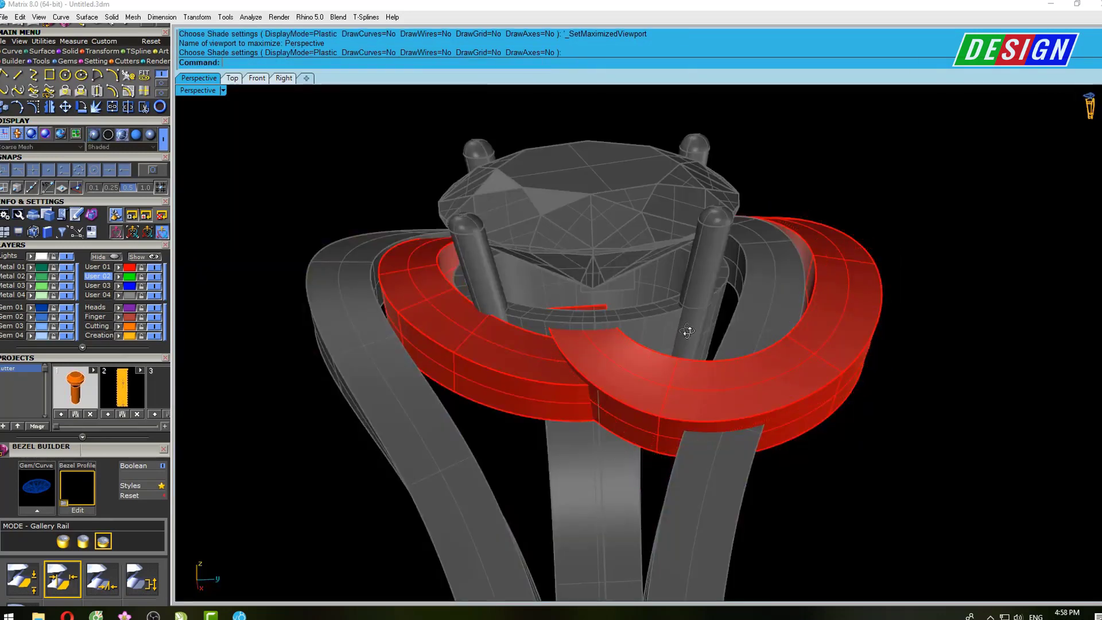
pyautogui.moveTo(671, 318); pyautogui.dragTo(786, 404, button='right')
pyautogui.moveTo(555, 381); pyautogui.dragTo(695, 332, button='right')
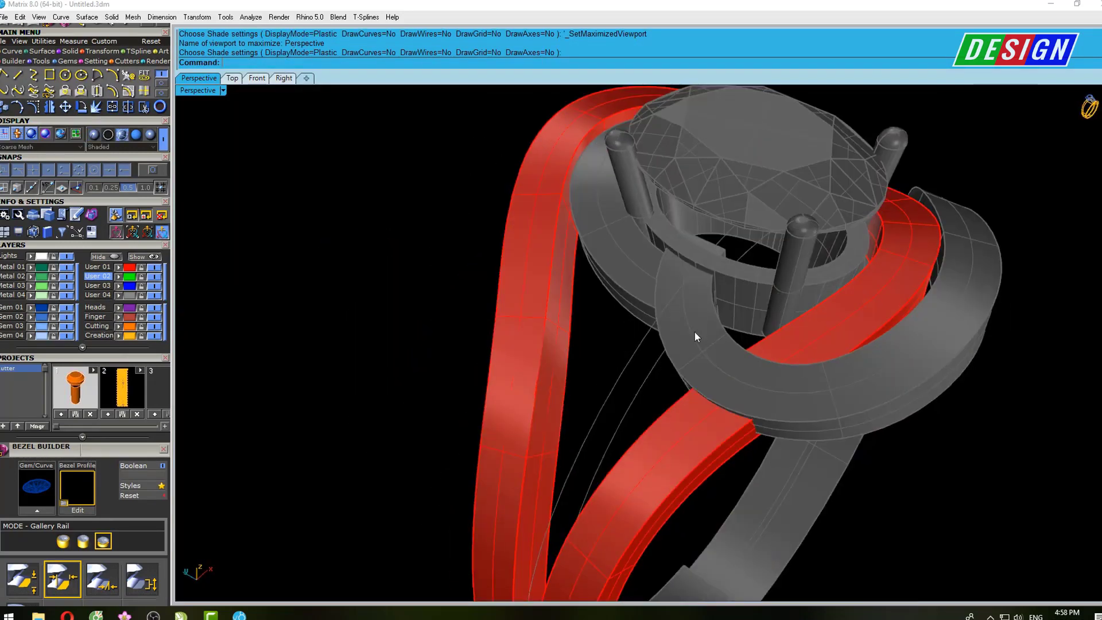
# Select the red band surfaces and show their control points in the Front view
pyautogui.moveTo(643, 376); pyautogui.dragTo(608, 561)
pyautogui.keyDown('shift'); pyautogui.moveTo(690, 473); pyautogui.dragTo(645, 443, button='right'); pyautogui.keyUp('shift')
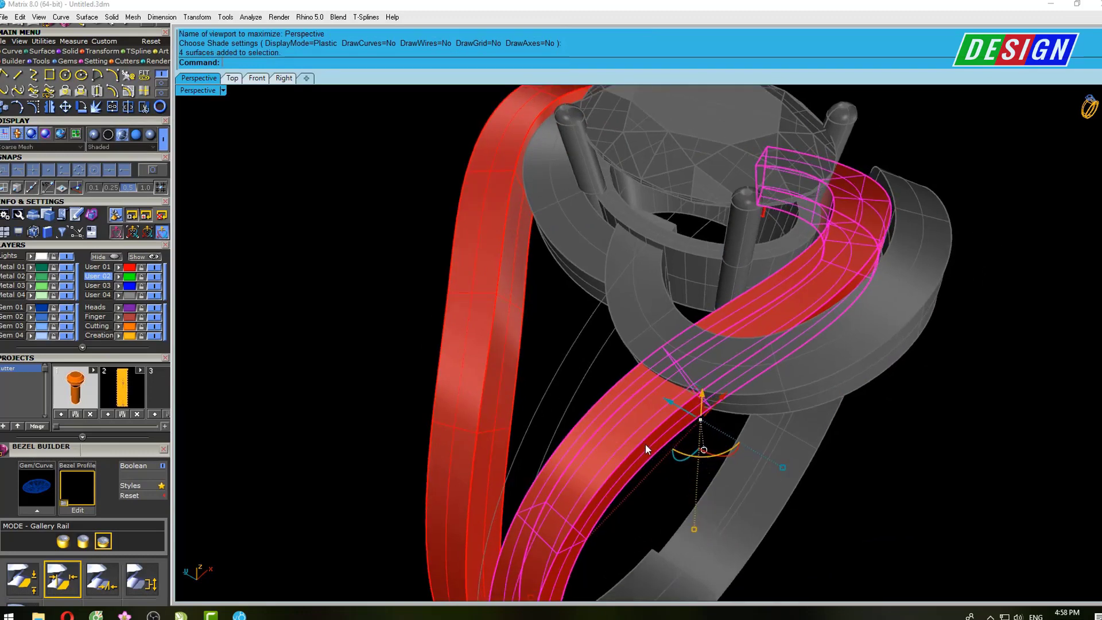
pyautogui.hotkey('ctrl', 'F2')
pyautogui.press('F10')
# Move the four overlapping control points at the red band's left end to reshape it
pyautogui.scroll(-5, 512, 298)
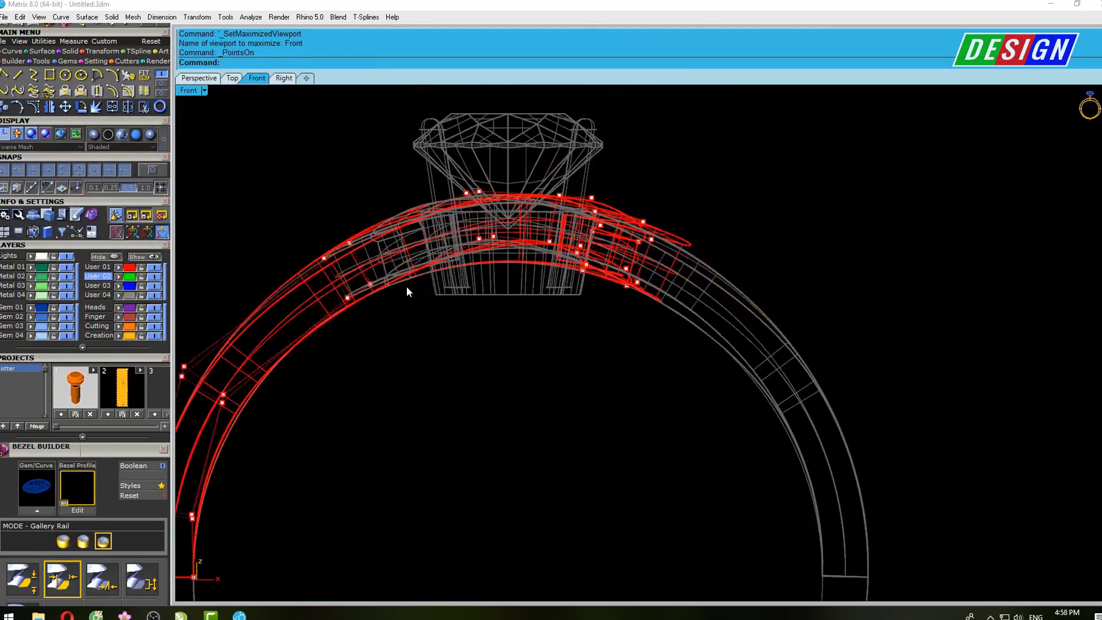
pyautogui.scroll(1, 469, 293)
pyautogui.scroll(2, 335, 432)
pyautogui.scroll(3, 396, 369)
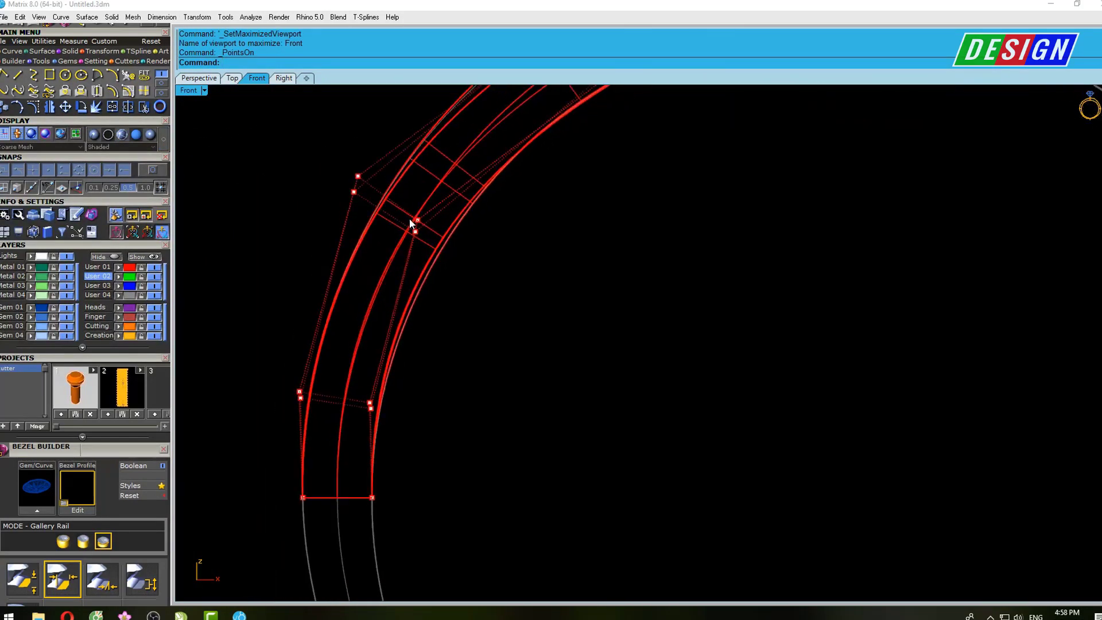
pyautogui.moveTo(406, 214); pyautogui.dragTo(426, 239)
pyautogui.scroll(3, 426, 240)
pyautogui.moveTo(428, 175); pyautogui.dragTo(442, 180)
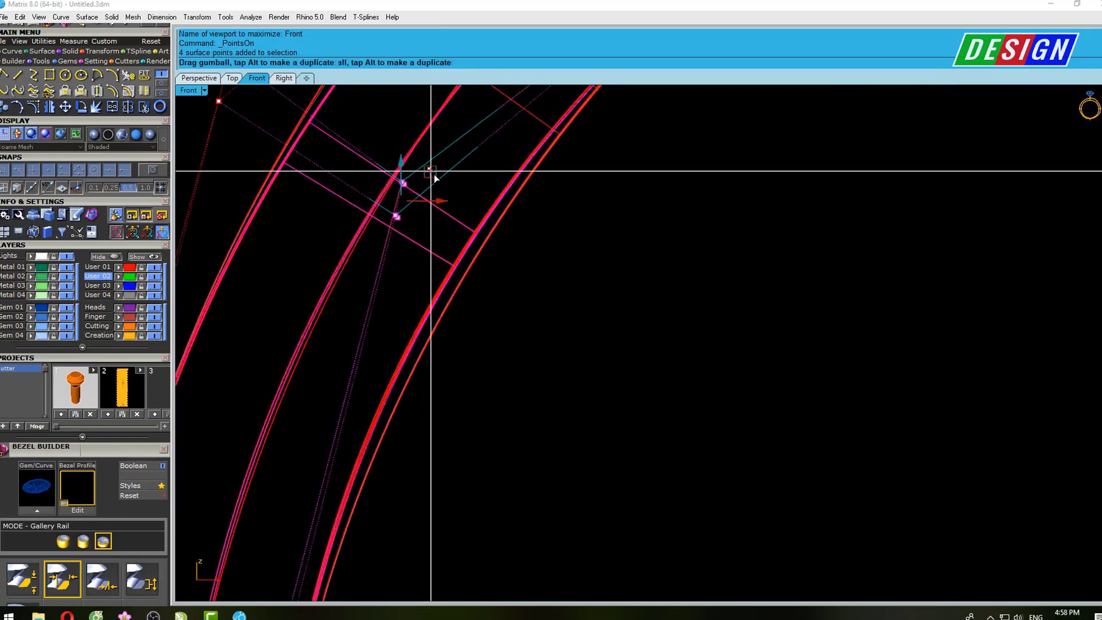
# Shift four edge points of the red band sideways and move four more to reshape its curve
pyautogui.scroll(-3, 442, 230)
pyautogui.scroll(-2, 463, 309)
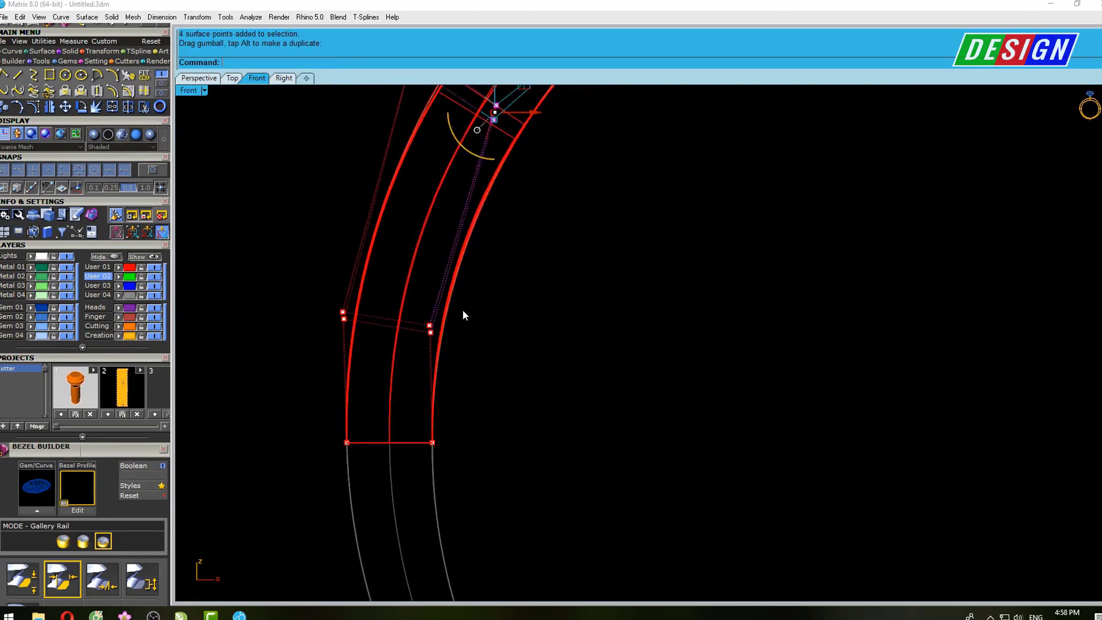
pyautogui.scroll(2, 423, 268)
pyautogui.moveTo(424, 267)
pyautogui.mouseDown()
pyautogui.moveTo(457, 309)
pyautogui.moveTo(468, 297)
pyautogui.mouseUp()
pyautogui.scroll(3, 463, 291)
pyautogui.scroll(-3, 468, 298)
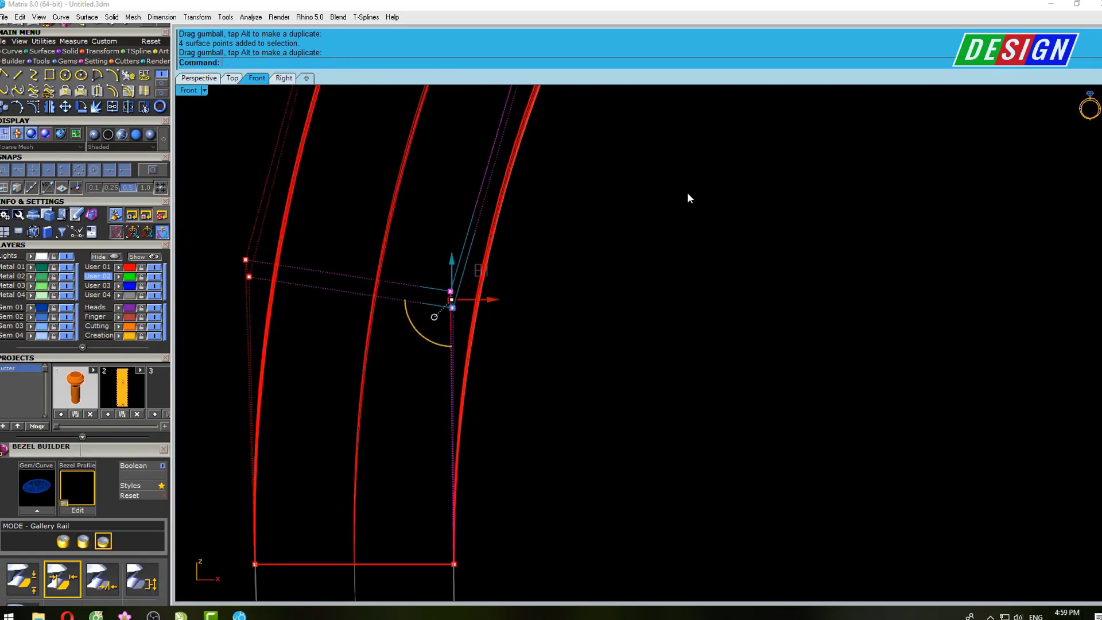
pyautogui.scroll(-2, 618, 187)
pyautogui.scroll(-2, 619, 187)
pyautogui.scroll(2, 677, 212)
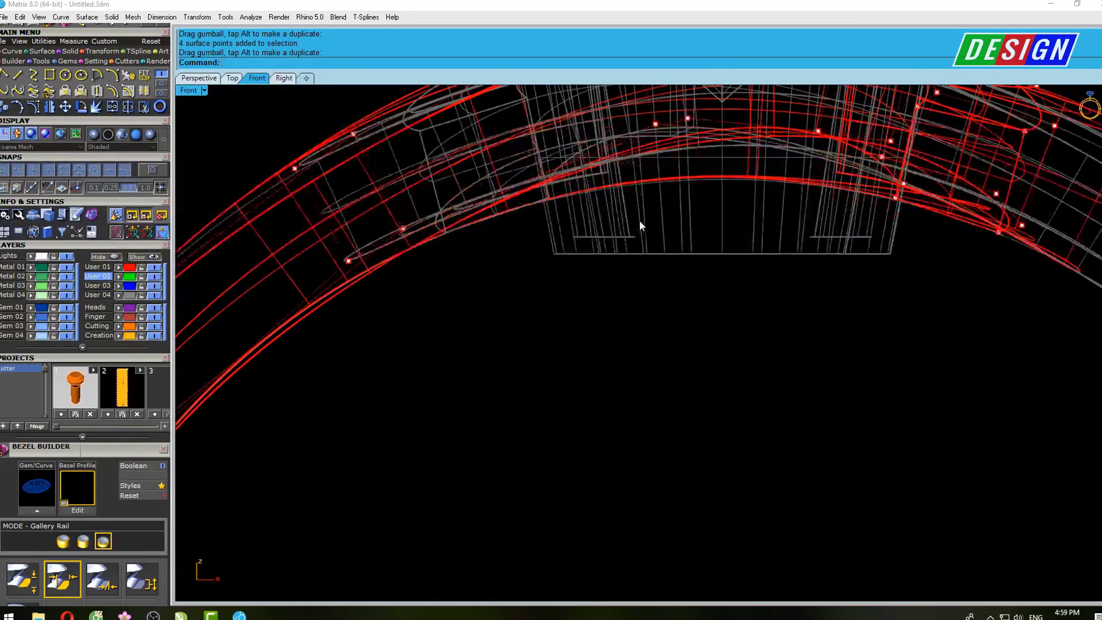
pyautogui.scroll(2, 639, 220)
pyautogui.scroll(2, 688, 133)
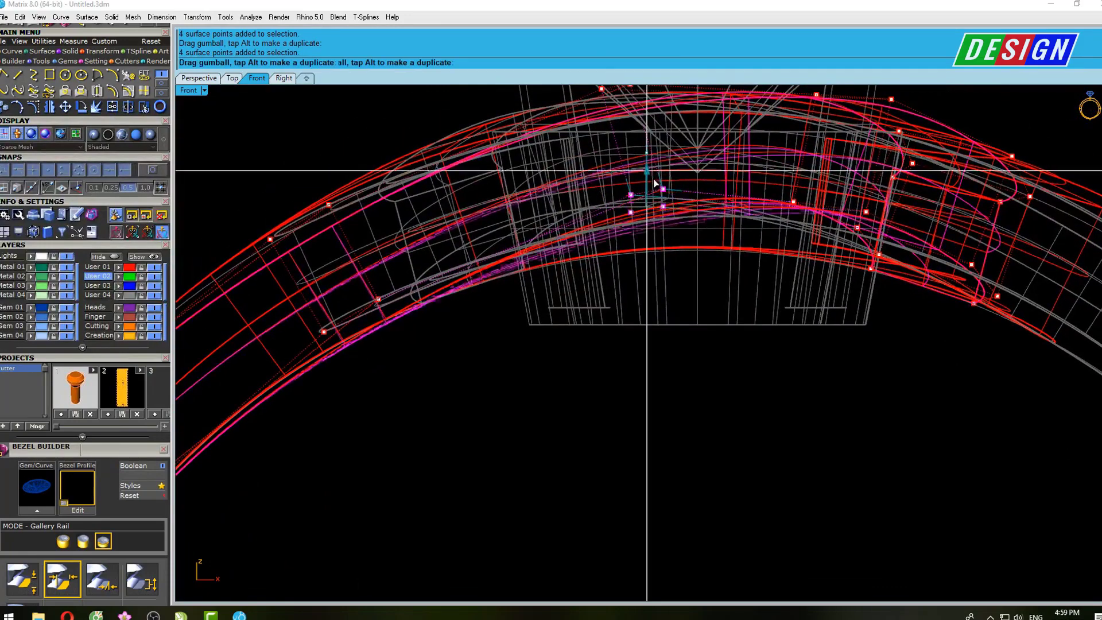
pyautogui.moveTo(649, 155); pyautogui.dragTo(652, 183)
pyautogui.moveTo(650, 174); pyautogui.dragTo(649, 172)
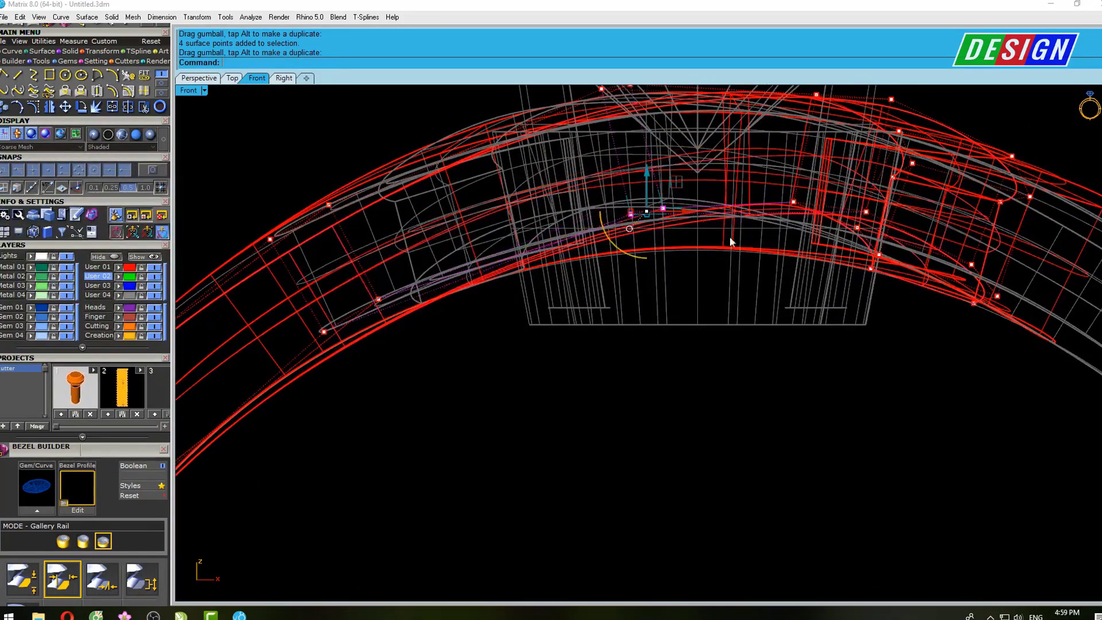
# Inspect the reshaped bands around the bezel from the side and perspective views
pyautogui.scroll(1, 729, 236)
pyautogui.scroll(1, 657, 216)
pyautogui.moveTo(658, 216); pyautogui.dragTo(675, 224, button='right')
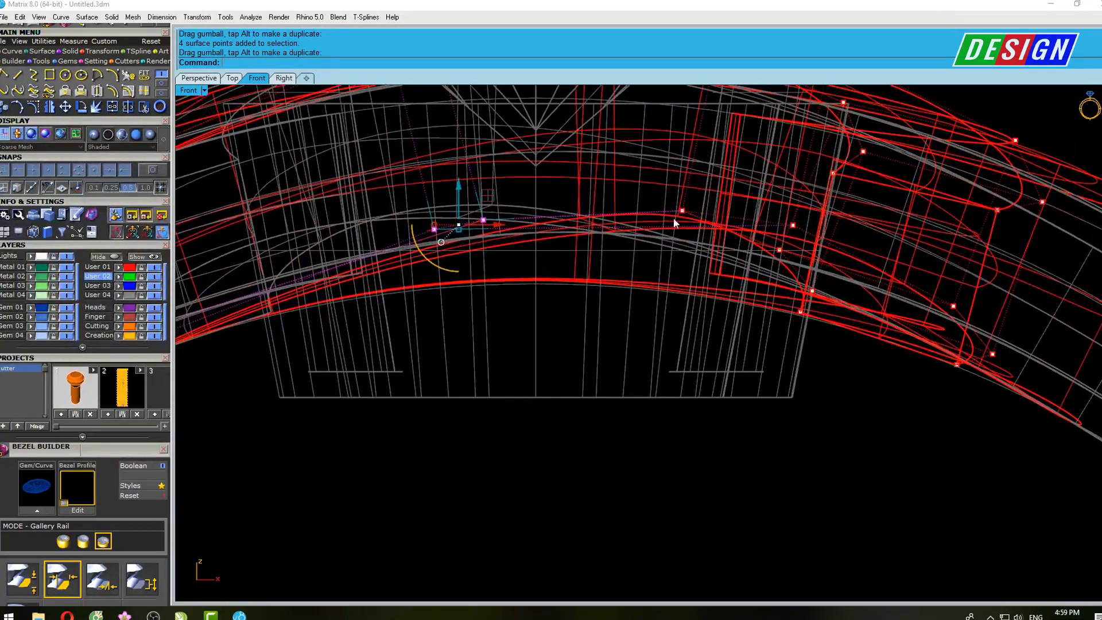
pyautogui.moveTo(808, 240); pyautogui.dragTo(778, 253, button='right')
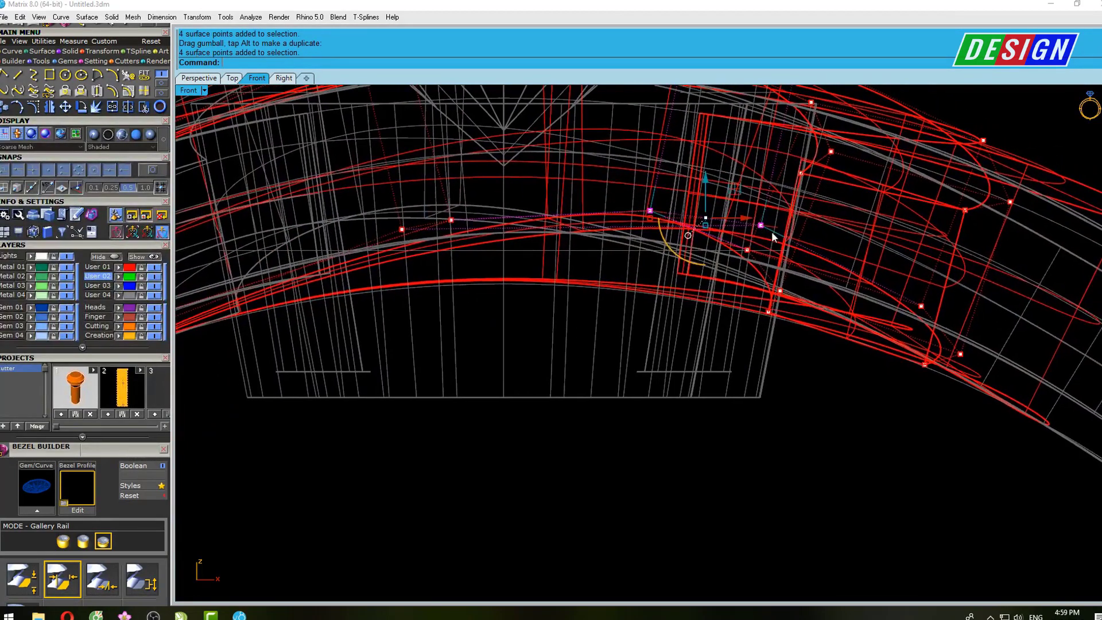
pyautogui.hotkey('ctrl', 'F3')
pyautogui.hotkey('ctrl', 'F4')
pyautogui.moveTo(693, 292)
pyautogui.mouseDown(button='right')
pyautogui.moveTo(812, 369)
pyautogui.moveTo(733, 172)
pyautogui.moveTo(722, 225)
pyautogui.moveTo(634, 299)
pyautogui.moveTo(570, 393)
pyautogui.moveTo(574, 385)
pyautogui.mouseUp(button='right')
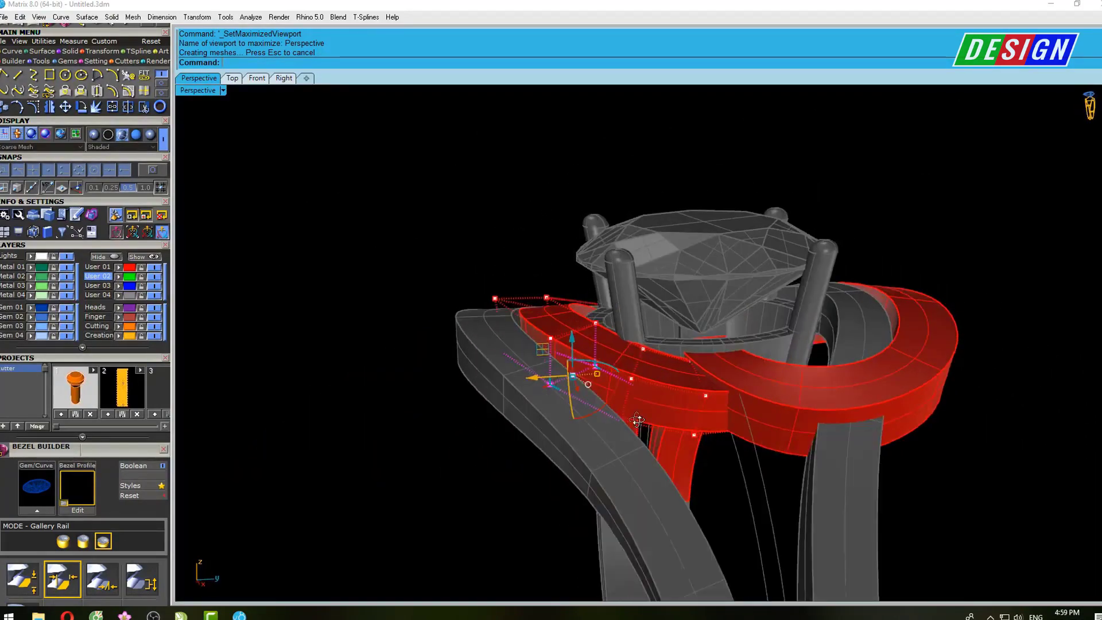
# Back in Front view, lower the selected band points down and left in several small moves
pyautogui.hotkey('ctrl', 'F2')
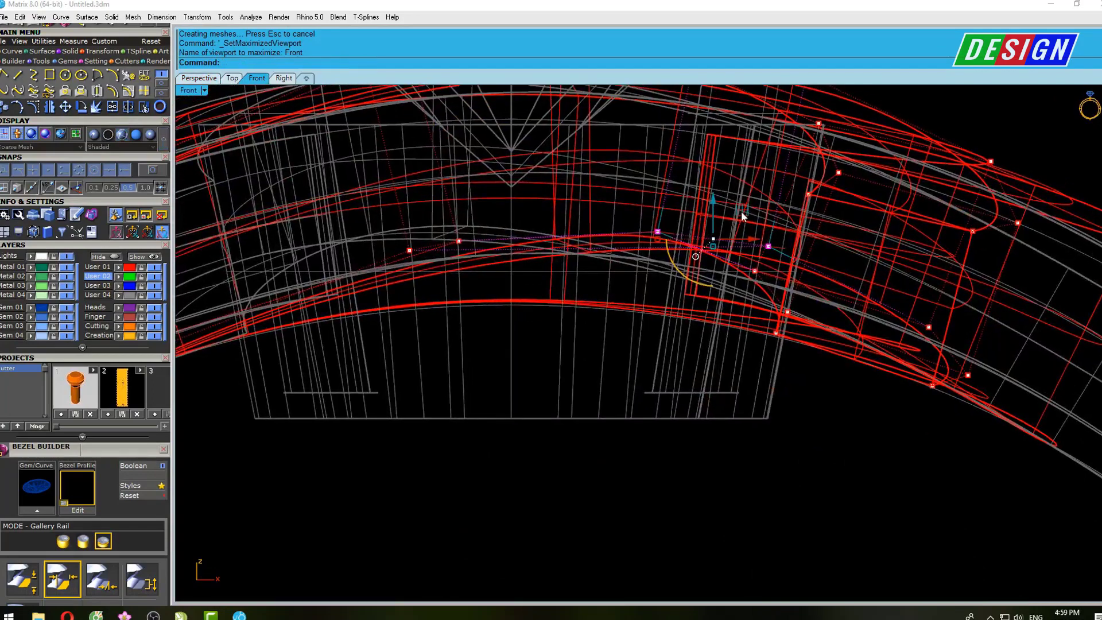
pyautogui.moveTo(742, 217); pyautogui.dragTo(729, 254)
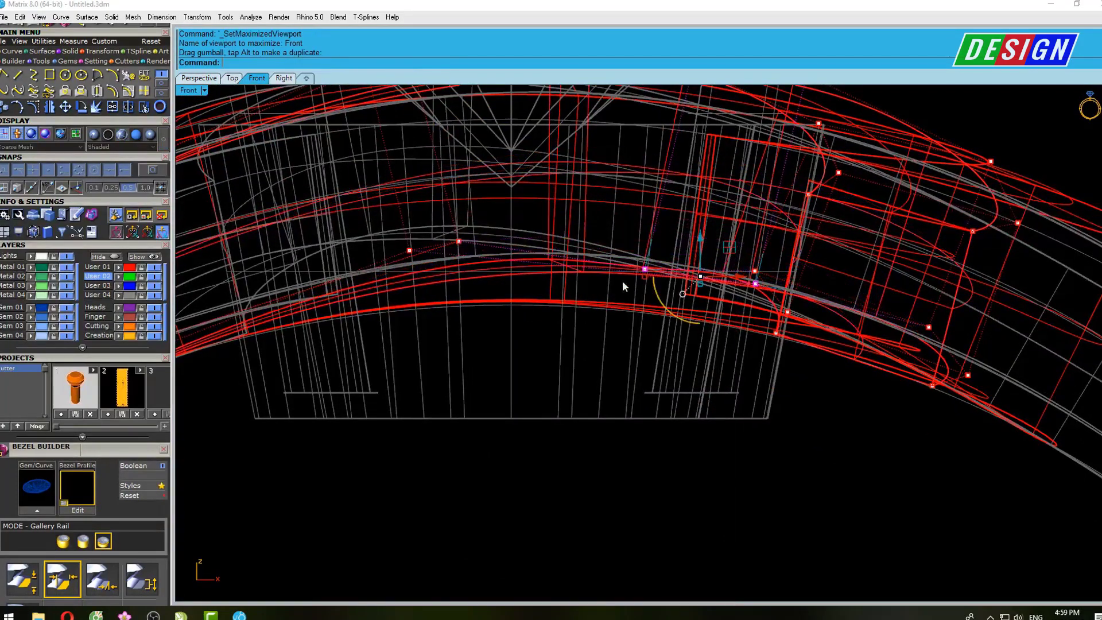
pyautogui.moveTo(624, 283); pyautogui.dragTo(643, 251, button='right')
pyautogui.moveTo(560, 207); pyautogui.dragTo(560, 224)
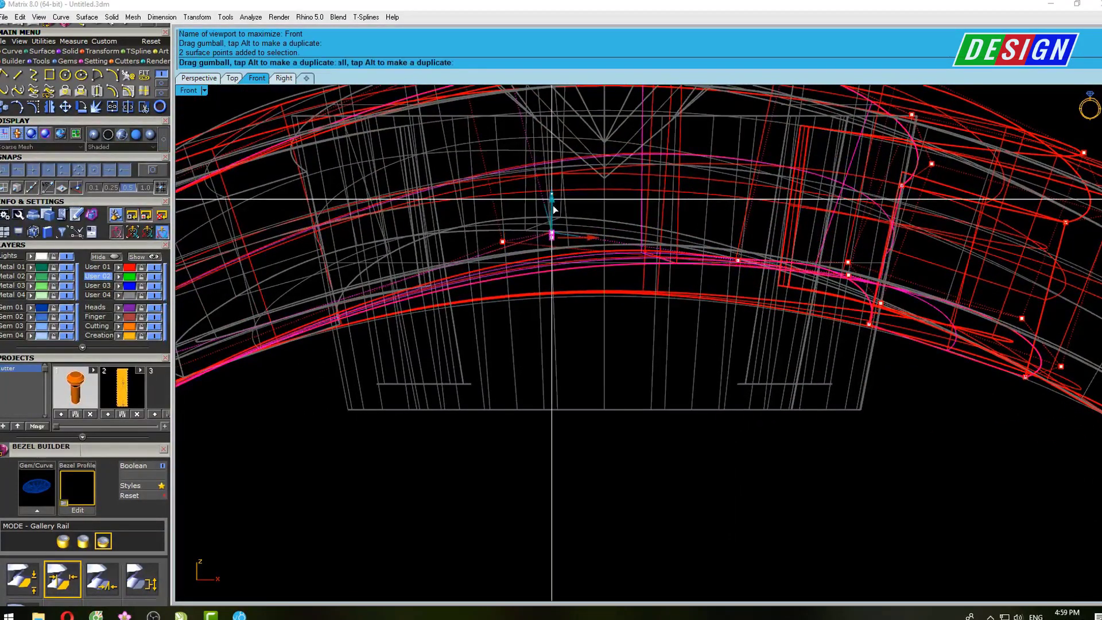
pyautogui.moveTo(925, 311)
pyautogui.mouseDown(button='right')
pyautogui.moveTo(775, 293)
pyautogui.moveTo(741, 270)
pyautogui.mouseUp(button='right')
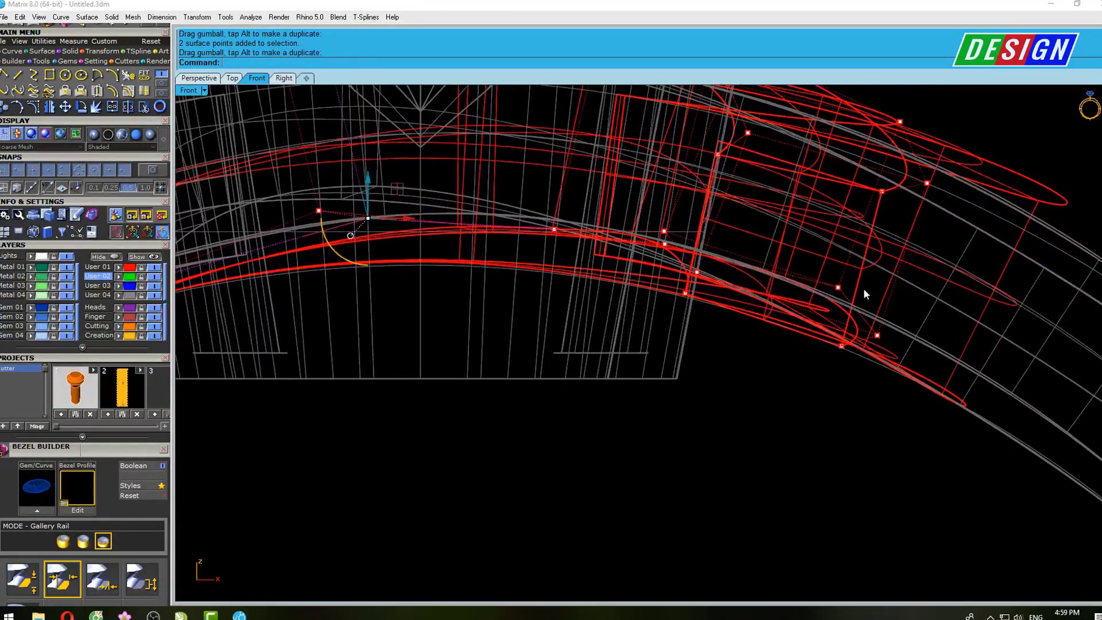
pyautogui.moveTo(863, 288); pyautogui.dragTo(823, 273, button='right')
pyautogui.moveTo(834, 264); pyautogui.dragTo(834, 282)
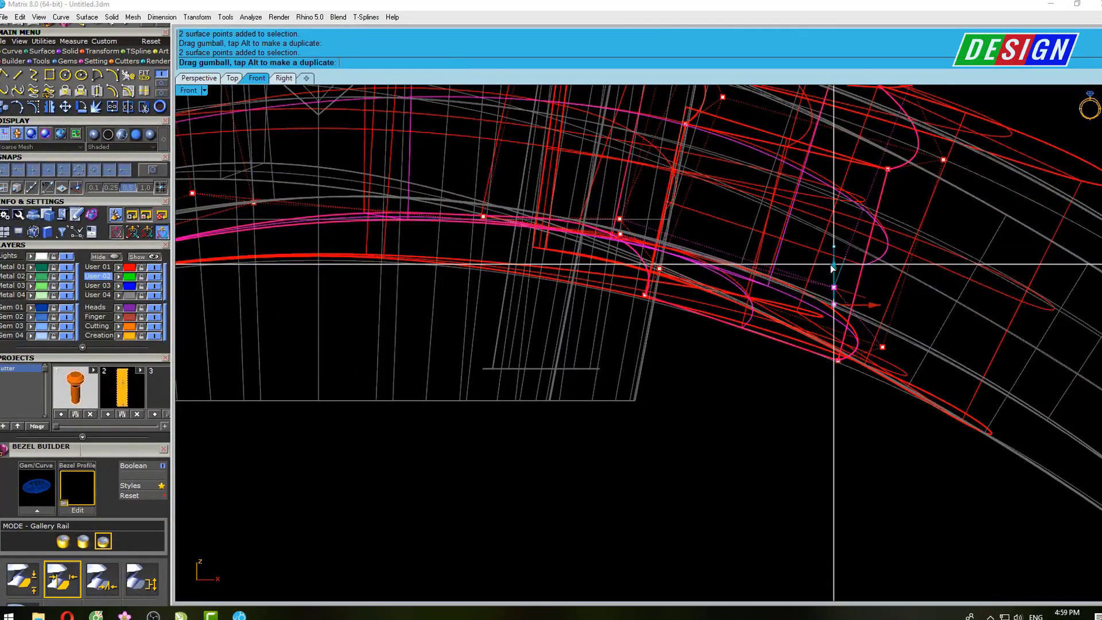
pyautogui.moveTo(625, 210); pyautogui.dragTo(661, 237, button='right')
pyautogui.moveTo(660, 246); pyautogui.dragTo(655, 243)
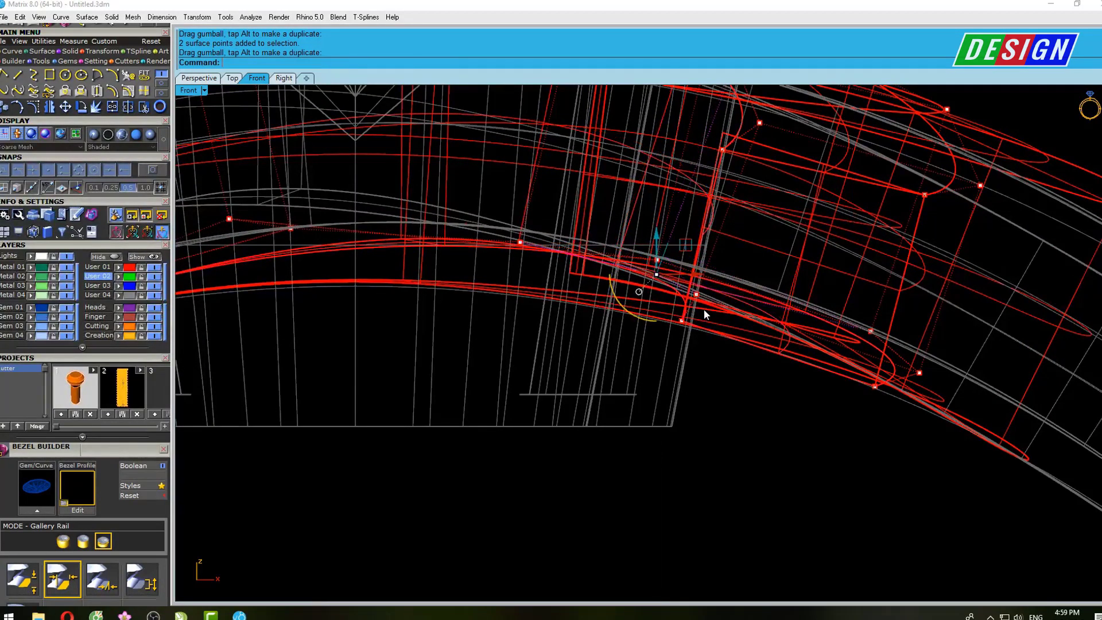
pyautogui.scroll(3, 704, 309)
pyautogui.moveTo(713, 273); pyautogui.dragTo(683, 273, button='right')
# In the Right view, nudge the selected red band points slightly down along the vertical axis
pyautogui.hotkey('ctrl', 'F3')
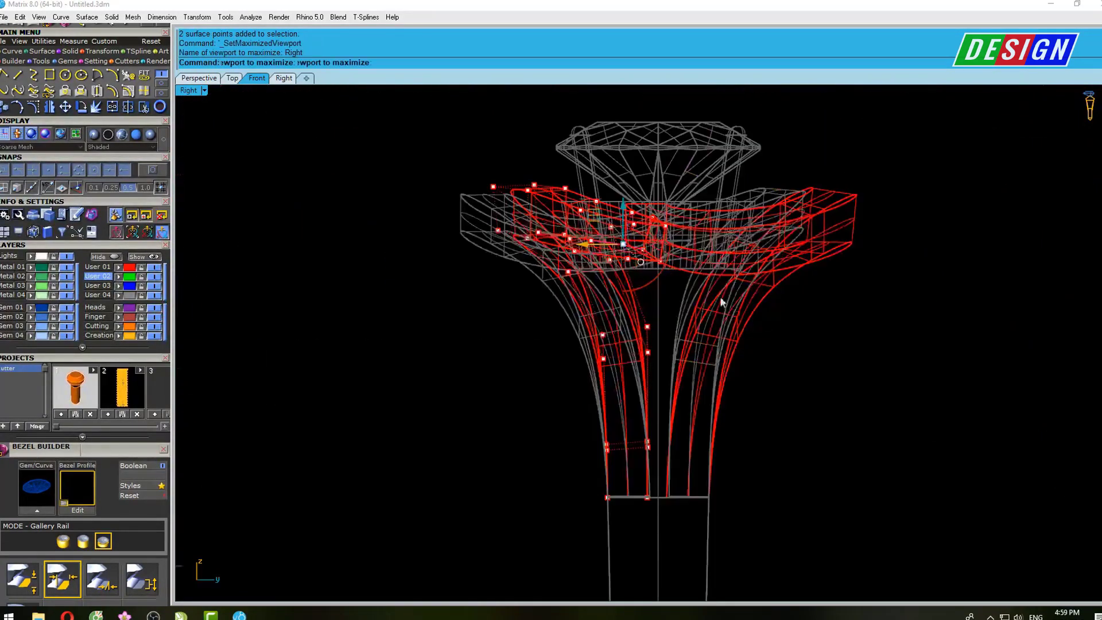
pyautogui.scroll(5, 619, 253)
pyautogui.scroll(3, 637, 220)
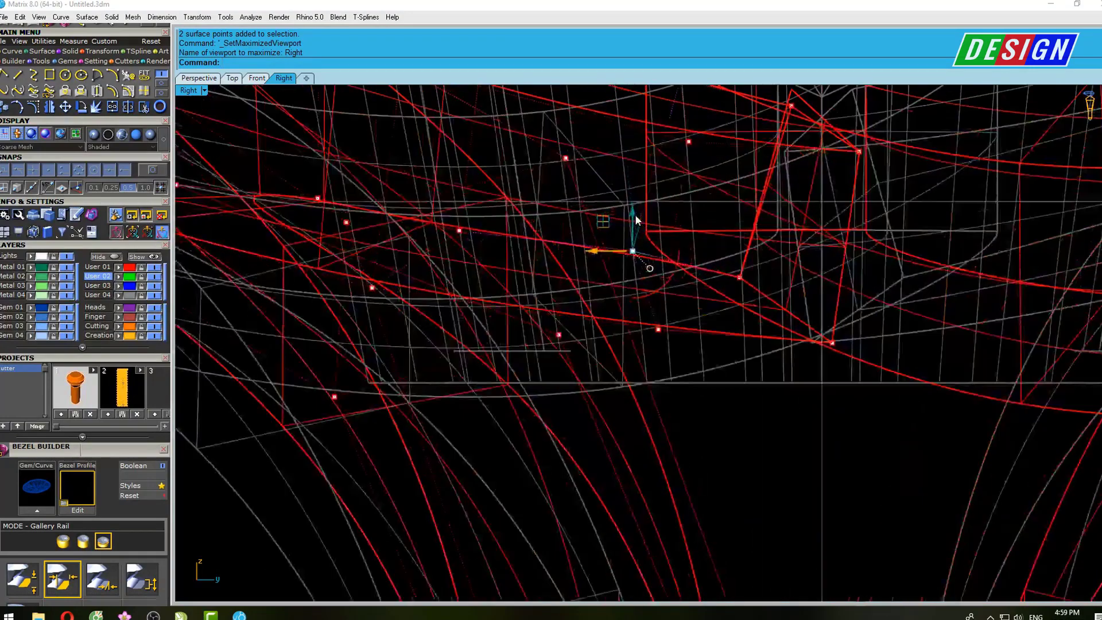
pyautogui.moveTo(632, 219); pyautogui.dragTo(632, 225)
pyautogui.moveTo(660, 293); pyautogui.dragTo(659, 295)
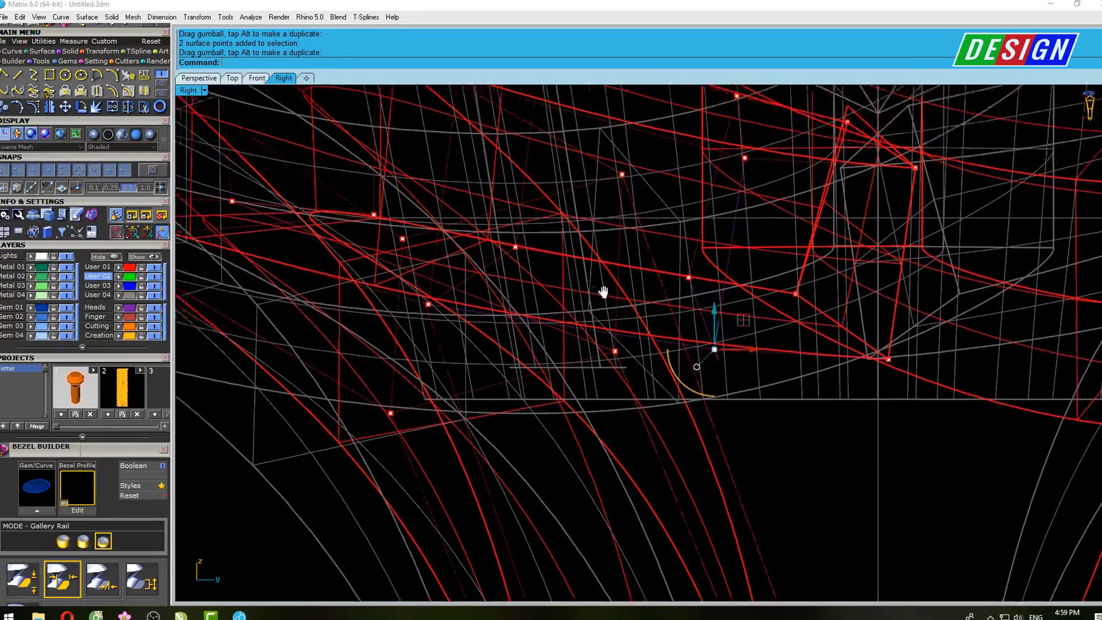
pyautogui.press('Left')
pyautogui.press('Up')
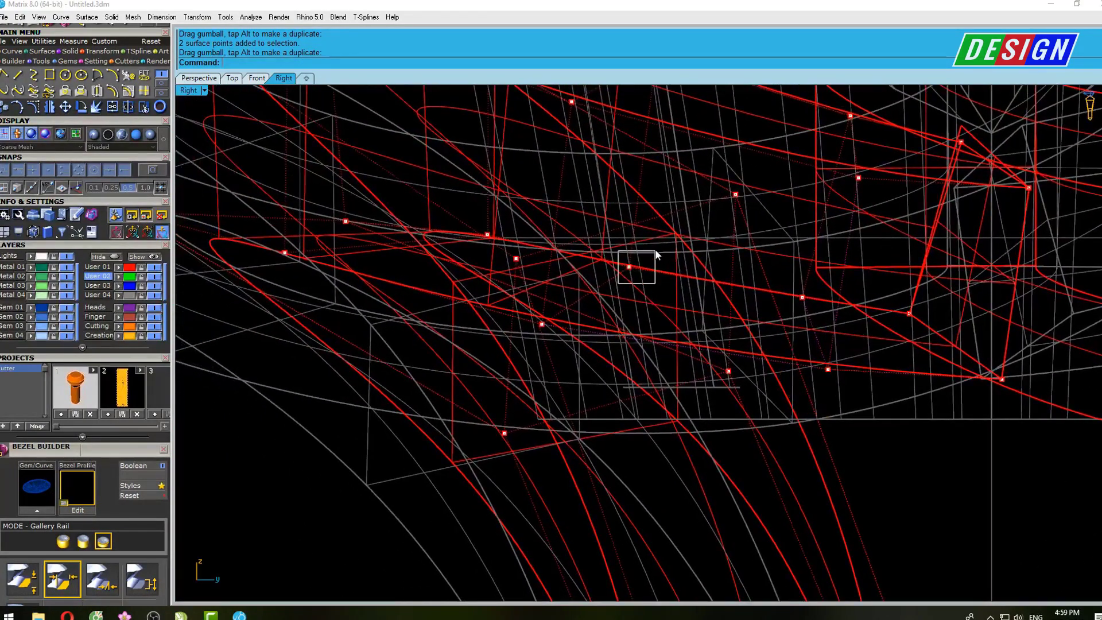
pyautogui.moveTo(629, 224); pyautogui.dragTo(630, 228)
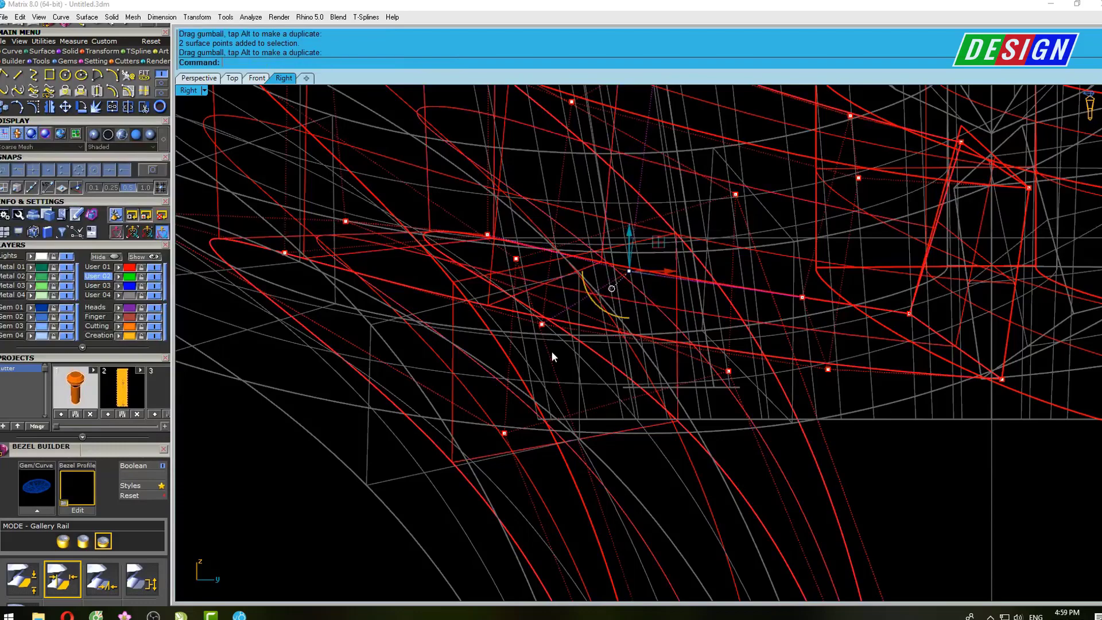
pyautogui.scroll(-10, 553, 335)
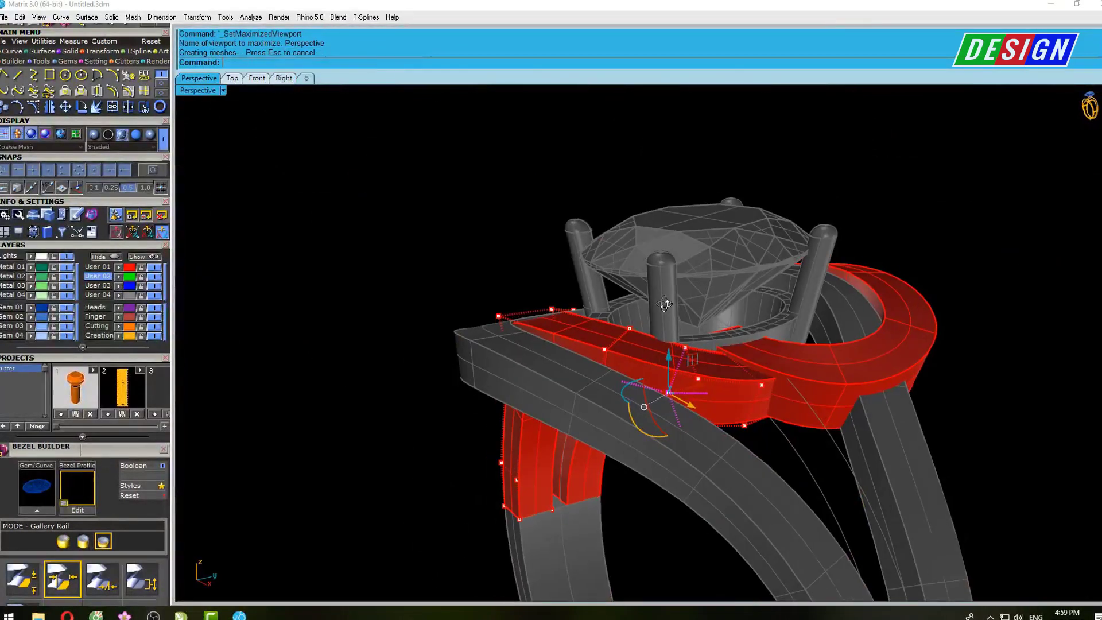
# Check the shaded ring from several orbit angles, ending with a view from directly above
pyautogui.write('s')
pyautogui.press('Return')
pyautogui.moveTo(655, 310)
pyautogui.mouseDown(button='right')
pyautogui.moveTo(853, 388)
pyautogui.moveTo(725, 335)
pyautogui.mouseUp(button='right')
pyautogui.press('Return')
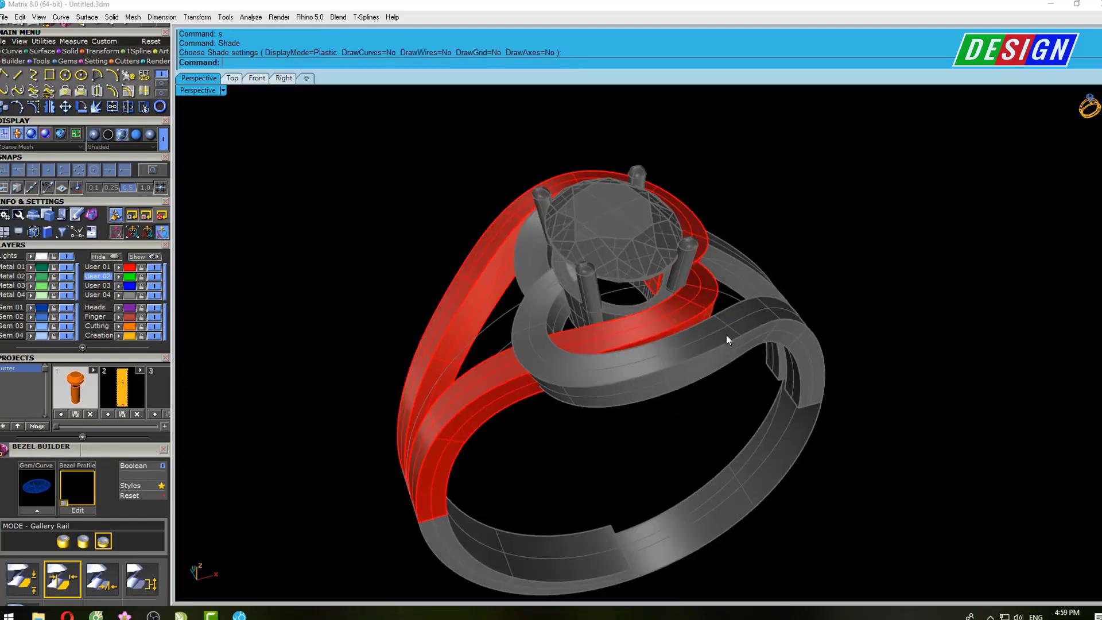
pyautogui.scroll(5, 634, 336)
pyautogui.write('s')
pyautogui.press('Return')
pyautogui.moveTo(652, 300)
pyautogui.mouseDown(button='right')
pyautogui.moveTo(686, 325)
pyautogui.moveTo(827, 267)
pyautogui.moveTo(757, 329)
pyautogui.mouseUp(button='right')
pyautogui.click(232, 78)
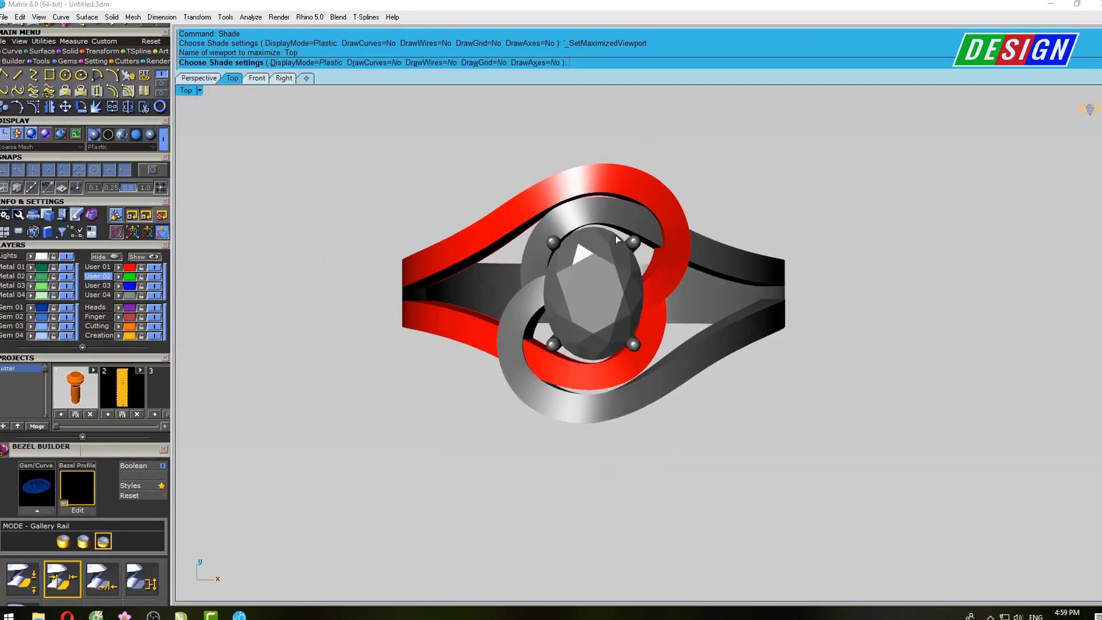
# In Top view, select the upper red band, show its points and shift them slightly left
pyautogui.moveTo(636, 246); pyautogui.dragTo(607, 194, button='right')
pyautogui.scroll(2, 597, 194)
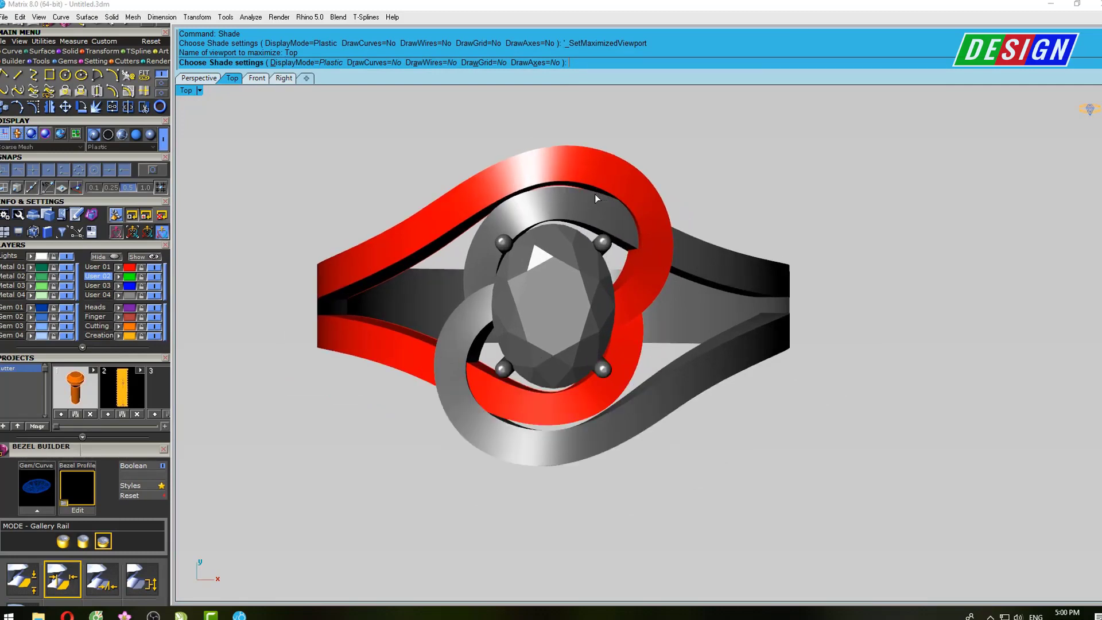
pyautogui.moveTo(611, 192); pyautogui.dragTo(602, 216, button='right')
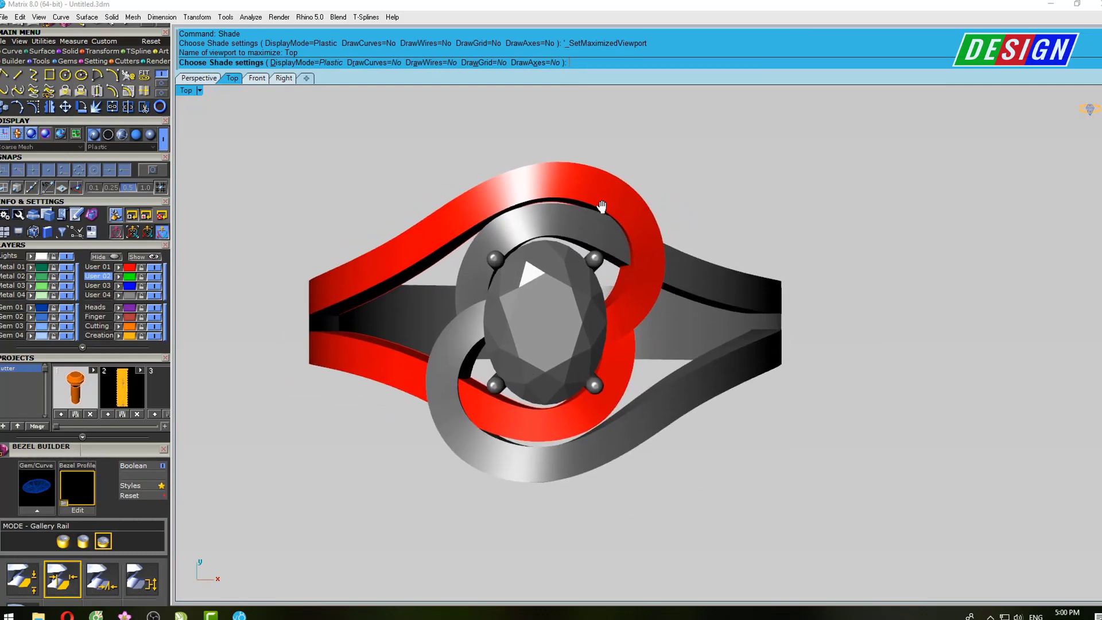
pyautogui.press('Return')
pyautogui.scroll(2, 552, 169)
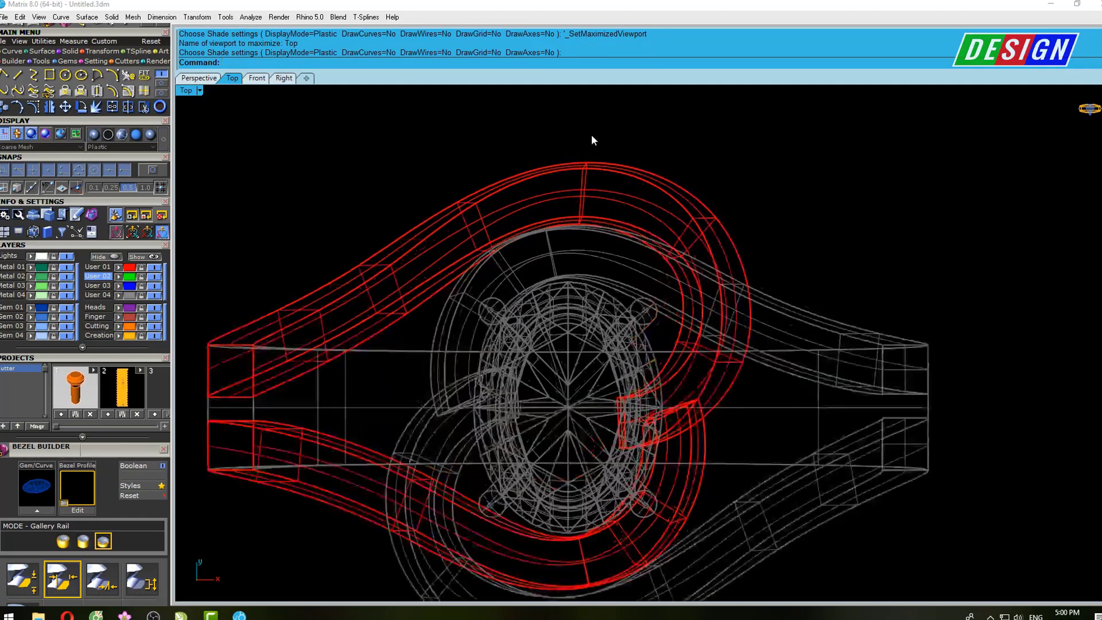
pyautogui.click(571, 236)
pyautogui.scroll(1, 621, 243)
pyautogui.press('F10')
pyautogui.scroll(2, 581, 210)
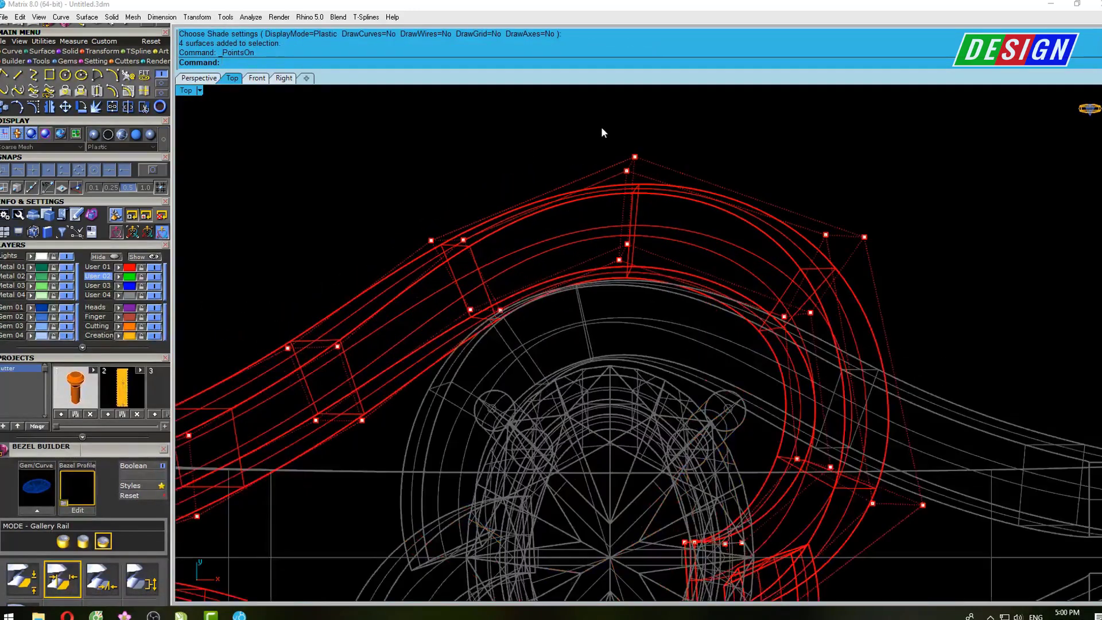
pyautogui.moveTo(665, 212); pyautogui.dragTo(652, 176)
pyautogui.moveTo(628, 256)
pyautogui.mouseDown(button='right')
pyautogui.moveTo(603, 260)
pyautogui.moveTo(601, 218)
pyautogui.mouseUp(button='right')
pyautogui.write('s')
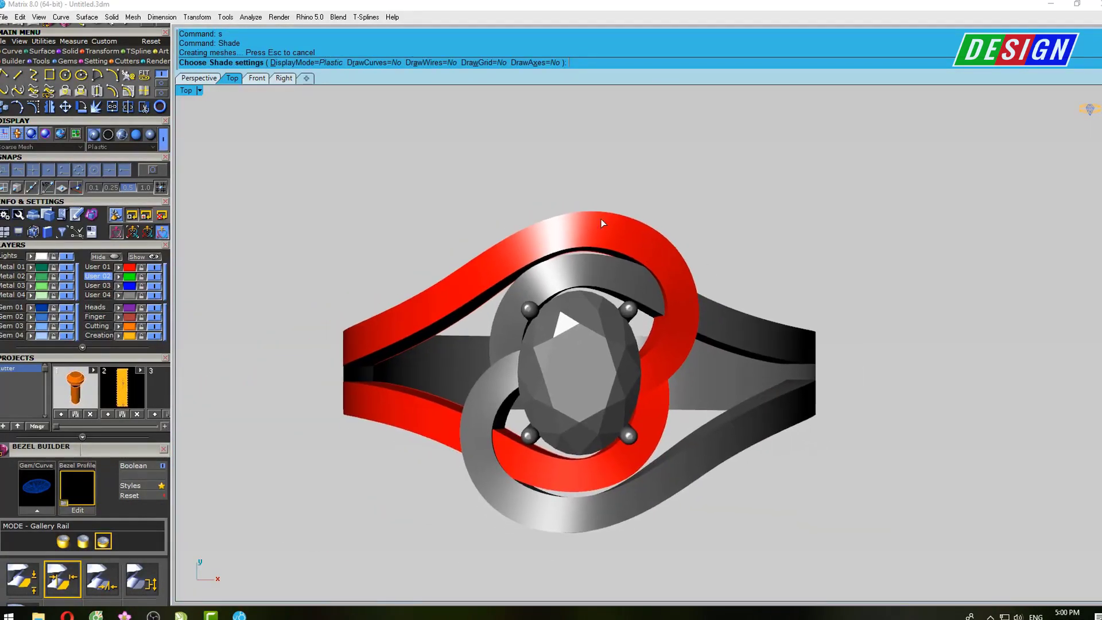
# Shade-check the edit, then select two band control points and frame the shank in side view
pyautogui.press('Escape')
pyautogui.write('s')
pyautogui.press('Return')
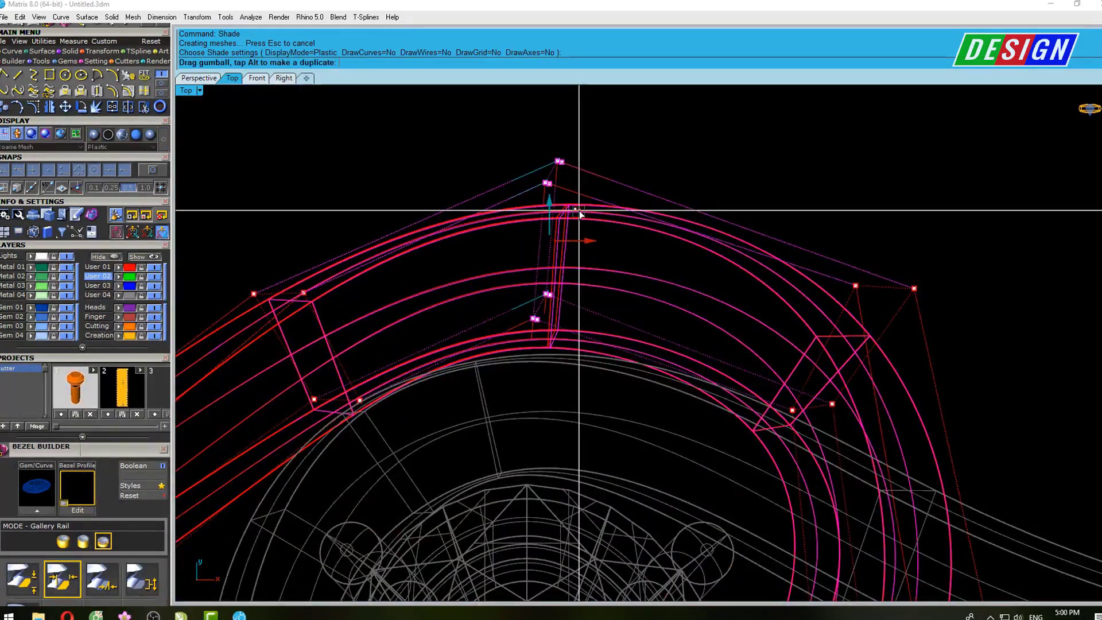
pyautogui.scroll(-5, 580, 212)
pyautogui.scroll(-3, 617, 189)
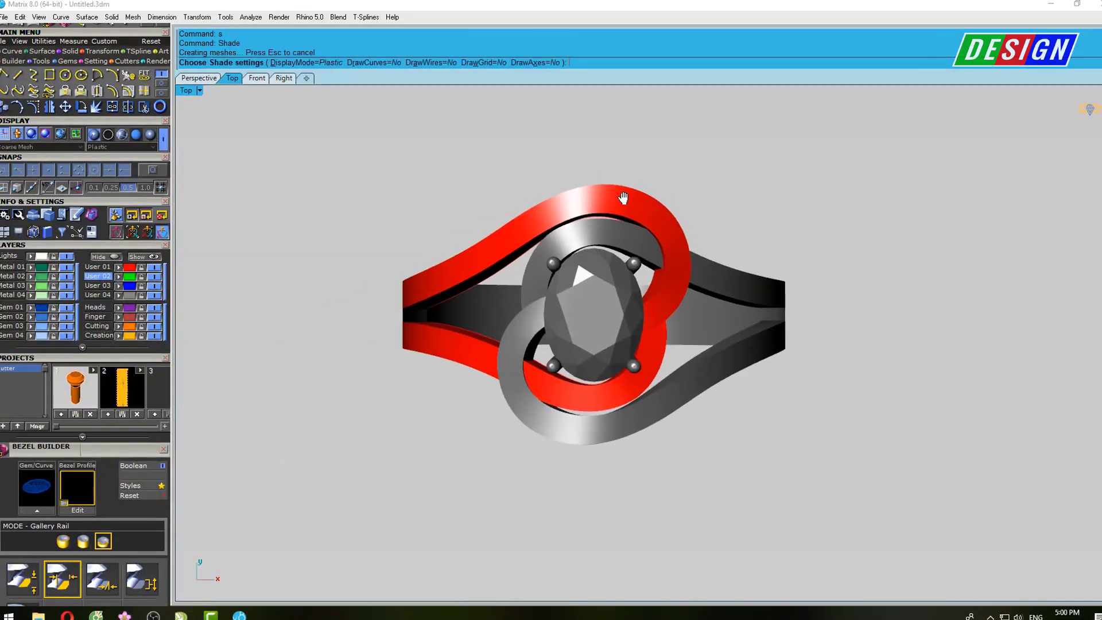
pyautogui.scroll(3, 520, 274)
pyautogui.scroll(5, 531, 278)
pyautogui.press('Escape')
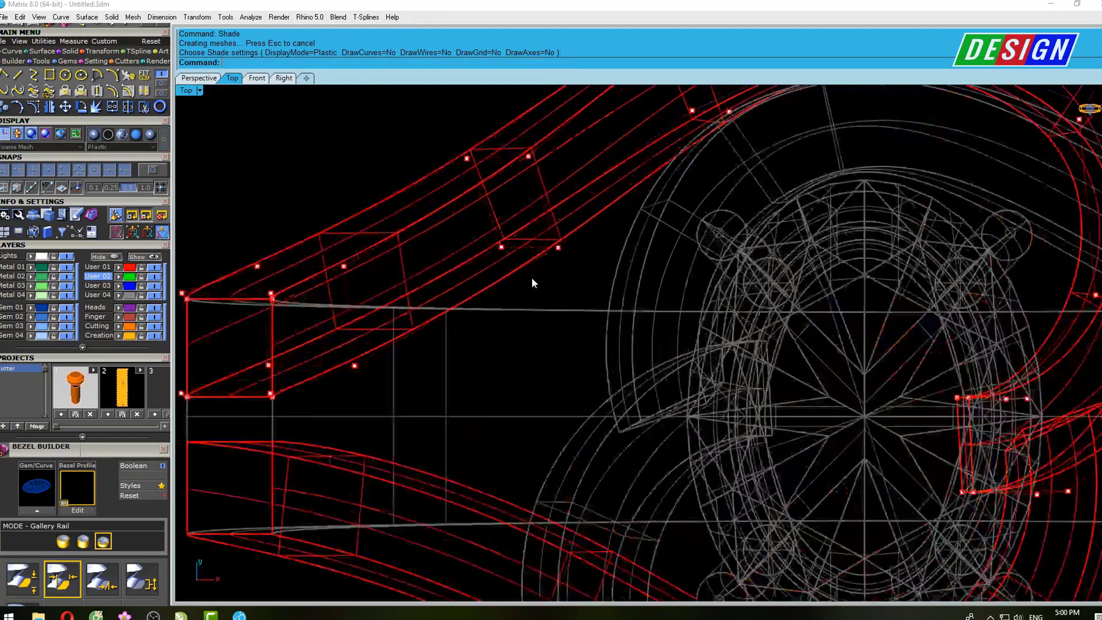
pyautogui.moveTo(531, 277)
pyautogui.mouseDown()
pyautogui.moveTo(570, 228)
pyautogui.moveTo(558, 207)
pyautogui.mouseUp()
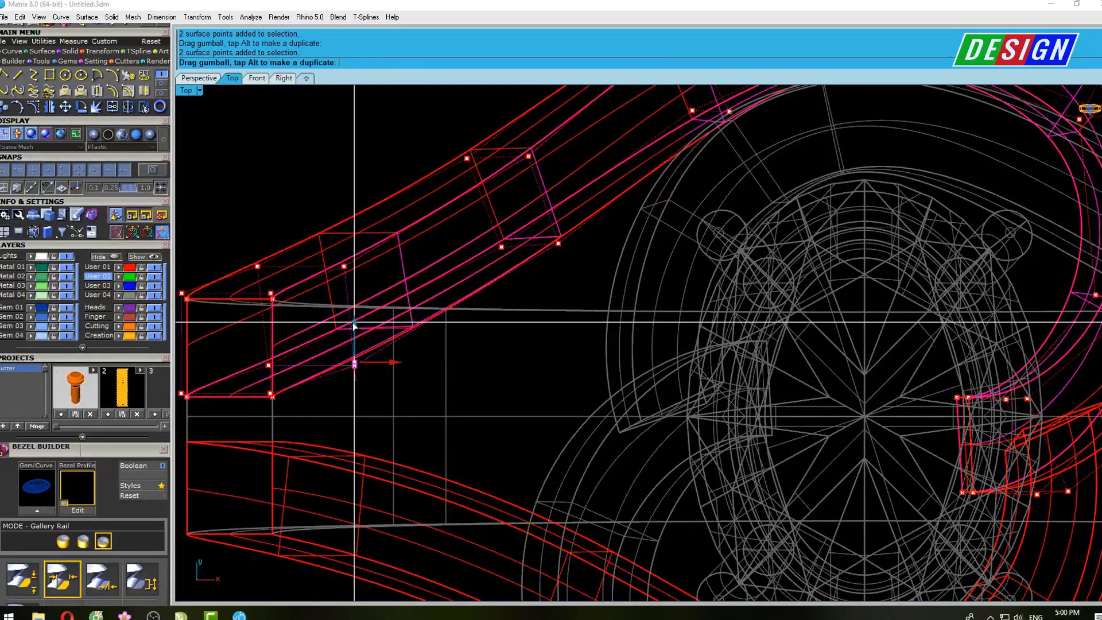
pyautogui.hotkey('ctrl', 'F3')
pyautogui.write('s')
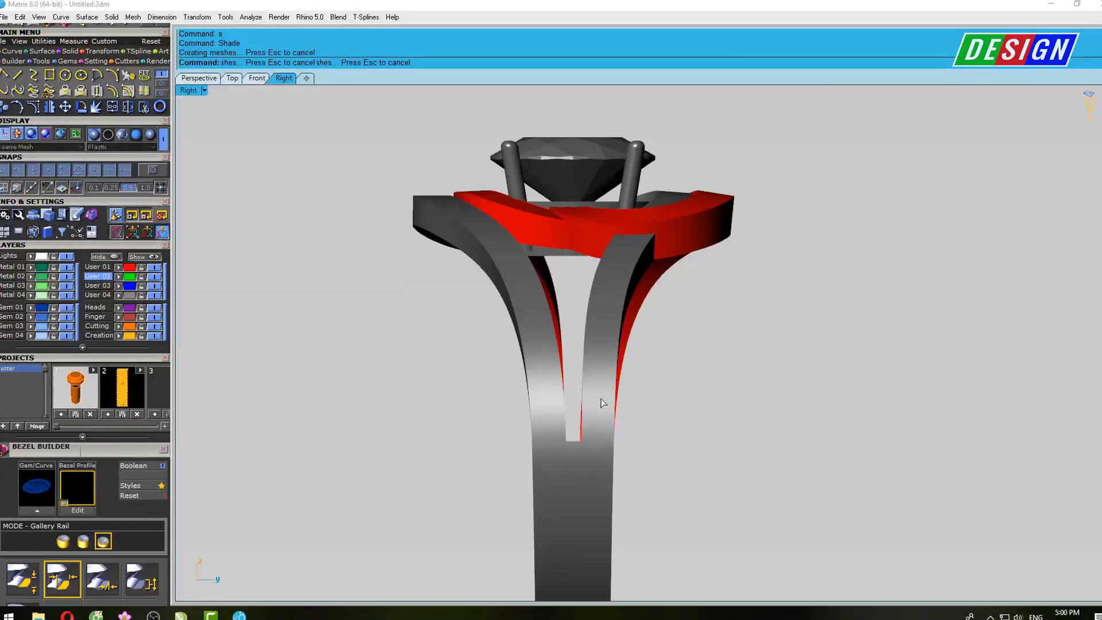
pyautogui.scroll(5, 597, 423)
pyautogui.moveTo(603, 428); pyautogui.dragTo(620, 396, button='right')
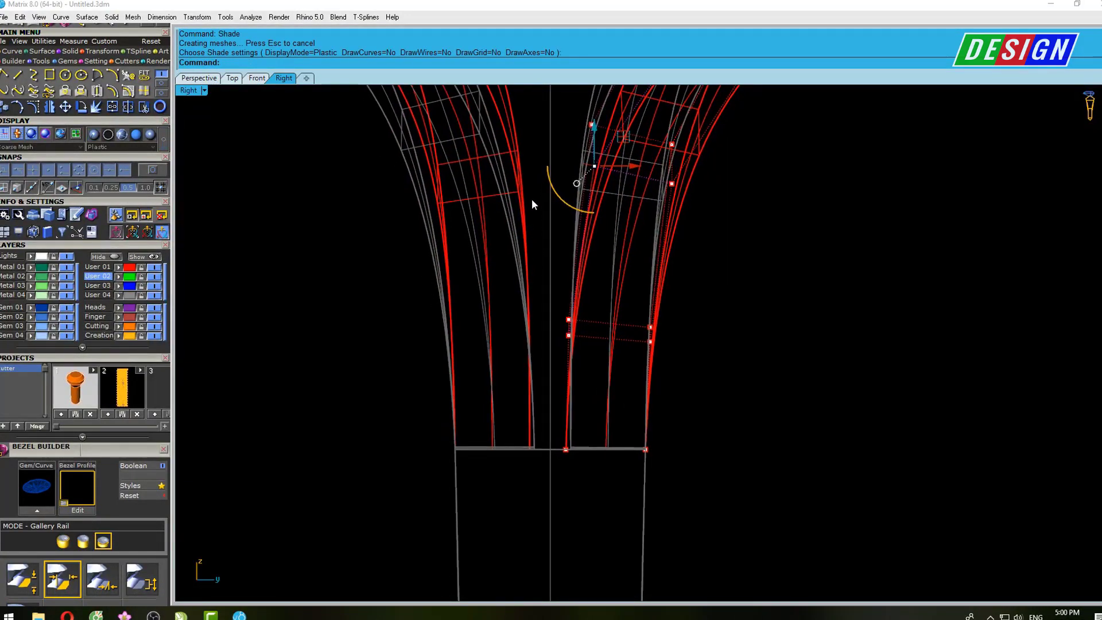
# Select the four lower band surfaces, show their points, and shift the bottom point right
pyautogui.scroll(-3, 545, 201)
pyautogui.write('s')
pyautogui.press('Return')
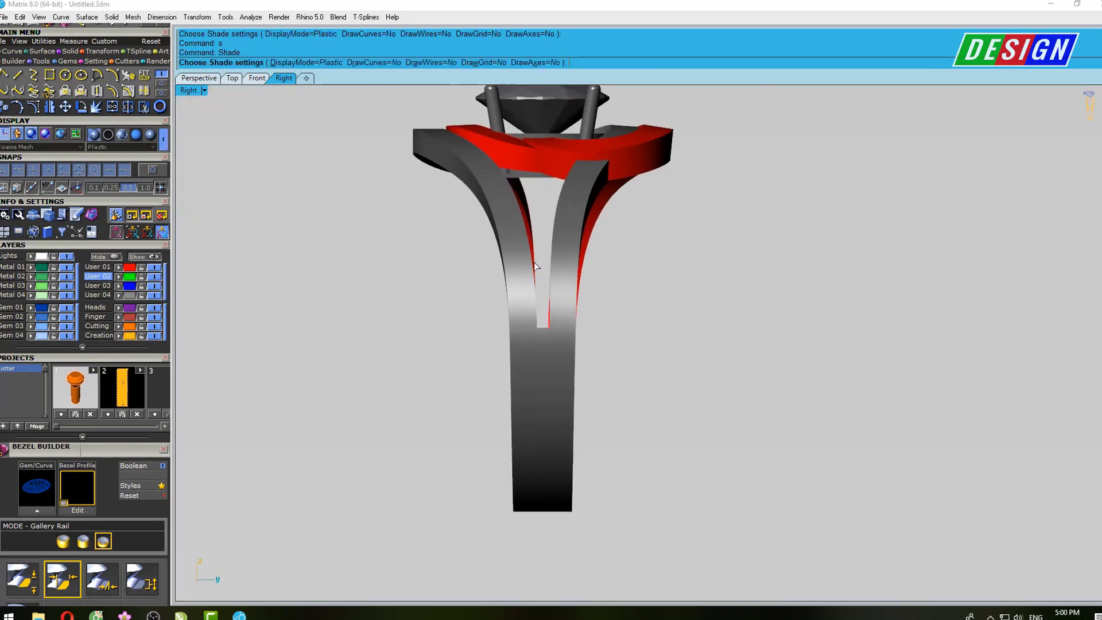
pyautogui.scroll(4, 534, 262)
pyautogui.scroll(2, 544, 378)
pyautogui.moveTo(551, 303); pyautogui.dragTo(340, 364)
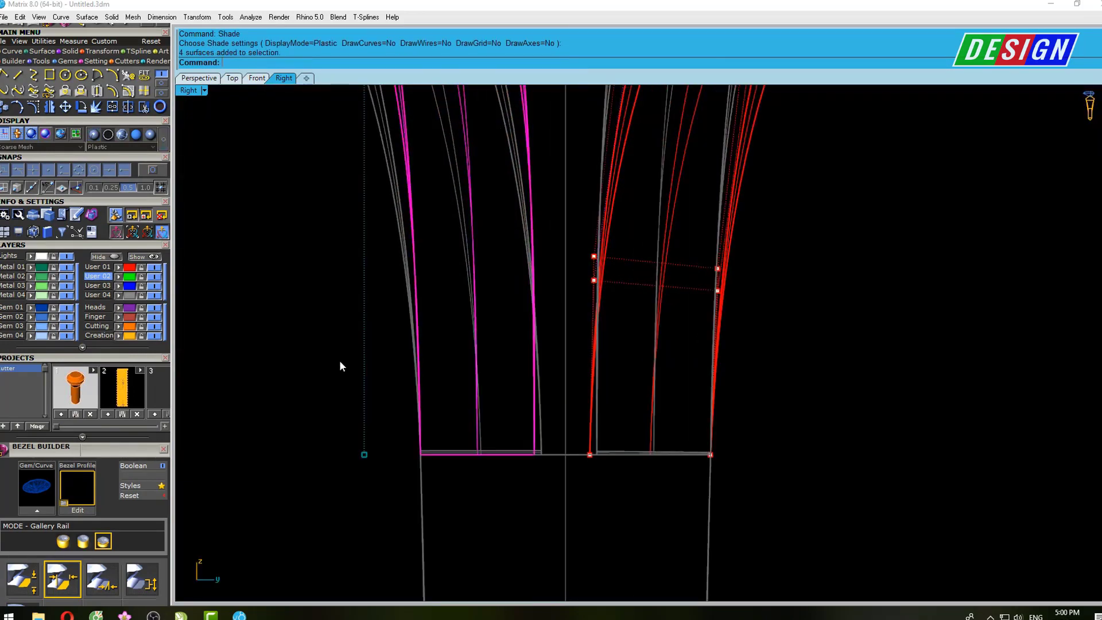
pyautogui.scroll(1, 475, 372)
pyautogui.press('F10')
pyautogui.scroll(3, 497, 428)
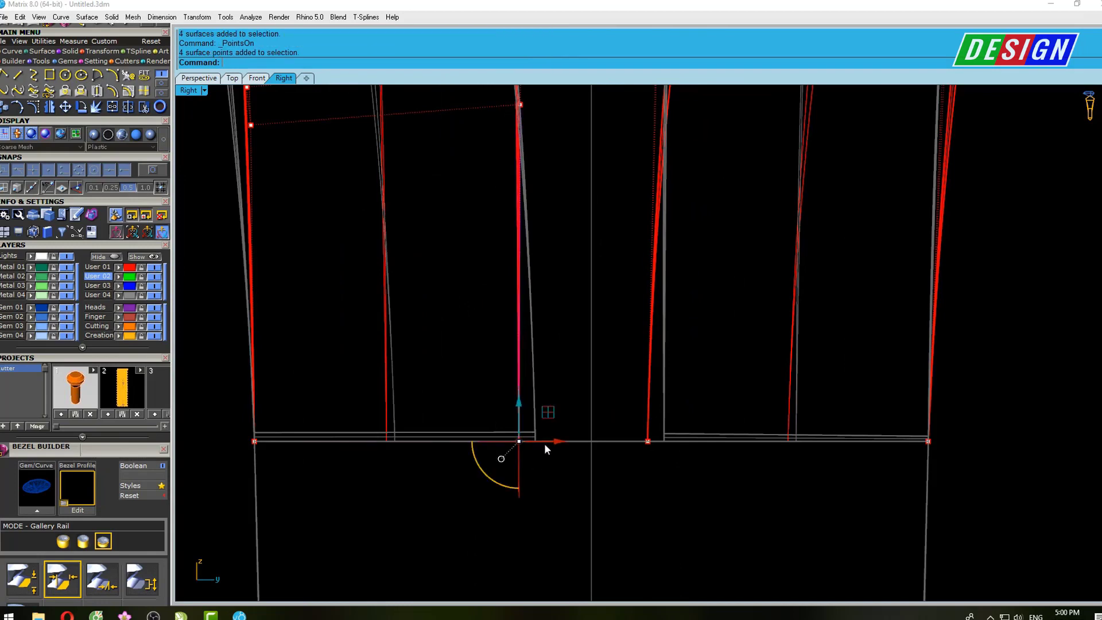
pyautogui.moveTo(553, 444); pyautogui.dragTo(570, 443)
# Move control points at the base and midway up the left band leftward to hug the shank
pyautogui.scroll(-2, 557, 425)
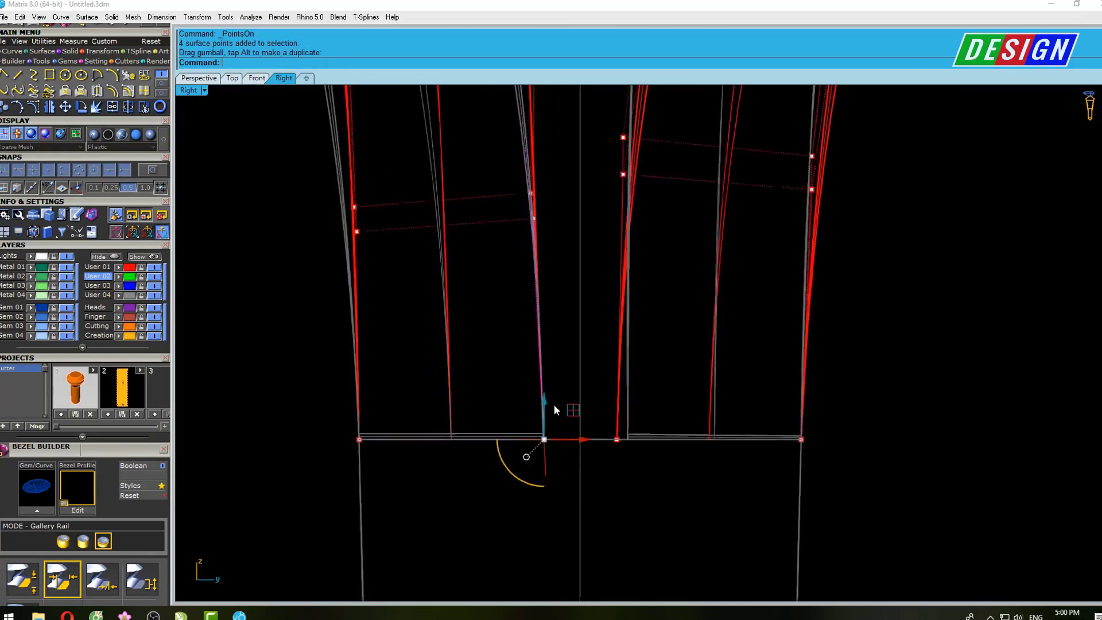
pyautogui.scroll(-2, 557, 367)
pyautogui.scroll(1, 548, 362)
pyautogui.scroll(2, 538, 397)
pyautogui.moveTo(542, 379)
pyautogui.mouseDown()
pyautogui.moveTo(578, 305)
pyautogui.moveTo(608, 337)
pyautogui.moveTo(597, 336)
pyautogui.mouseUp()
pyautogui.scroll(-4, 596, 336)
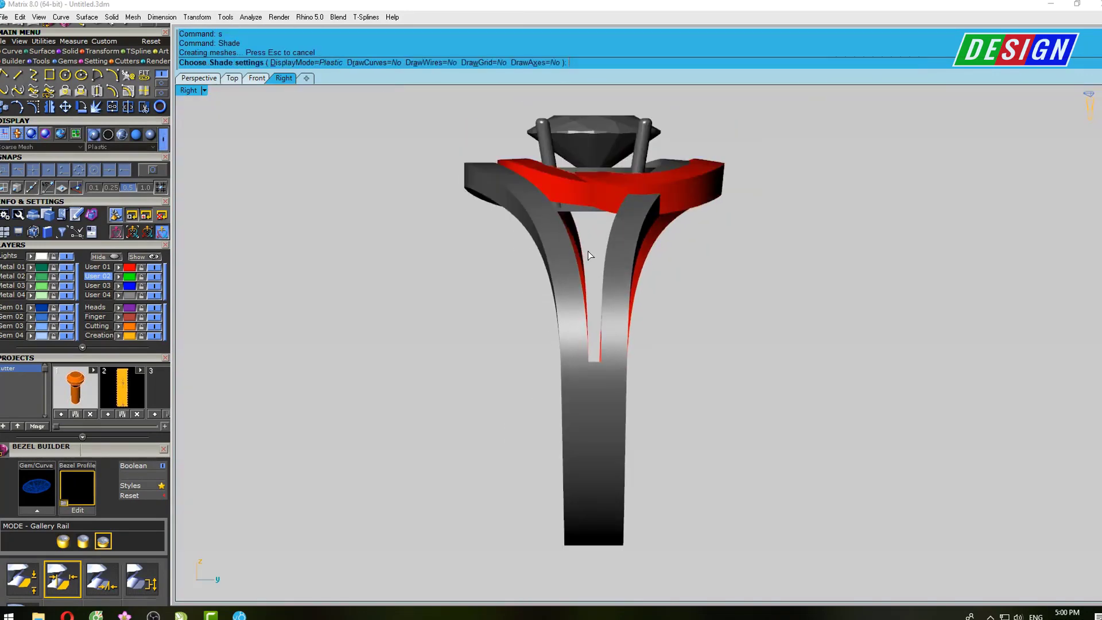
pyautogui.moveTo(588, 250); pyautogui.dragTo(584, 304, button='right')
pyautogui.press('Escape')
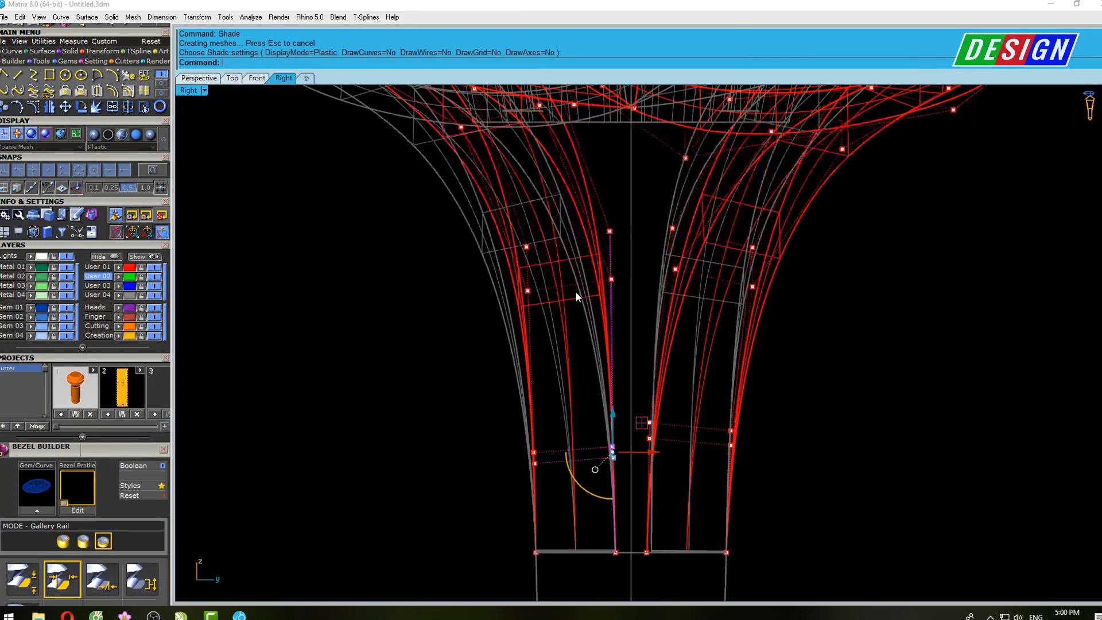
pyautogui.moveTo(582, 259); pyautogui.dragTo(628, 220)
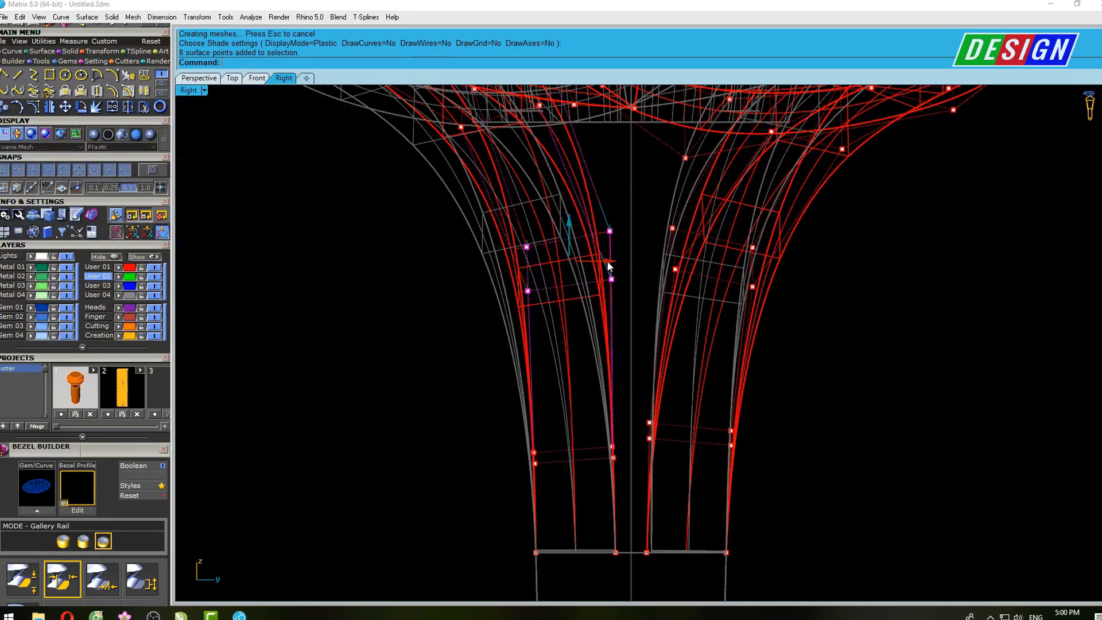
pyautogui.moveTo(608, 261); pyautogui.dragTo(604, 264)
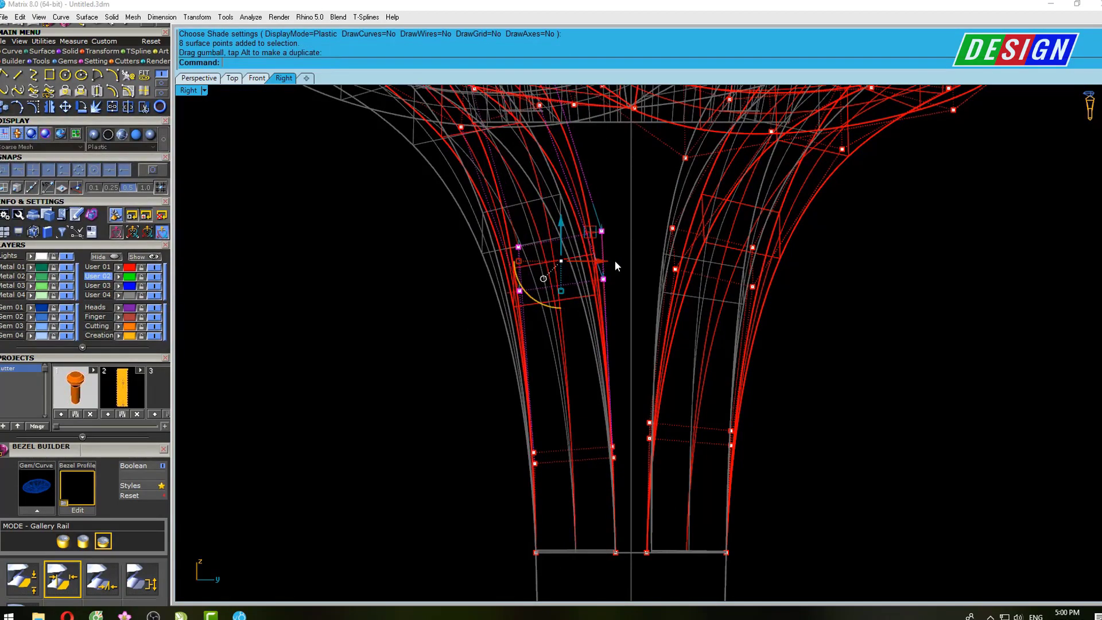
pyautogui.moveTo(615, 261); pyautogui.dragTo(598, 294, button='right')
pyautogui.hotkey('ctrl', 'F1')
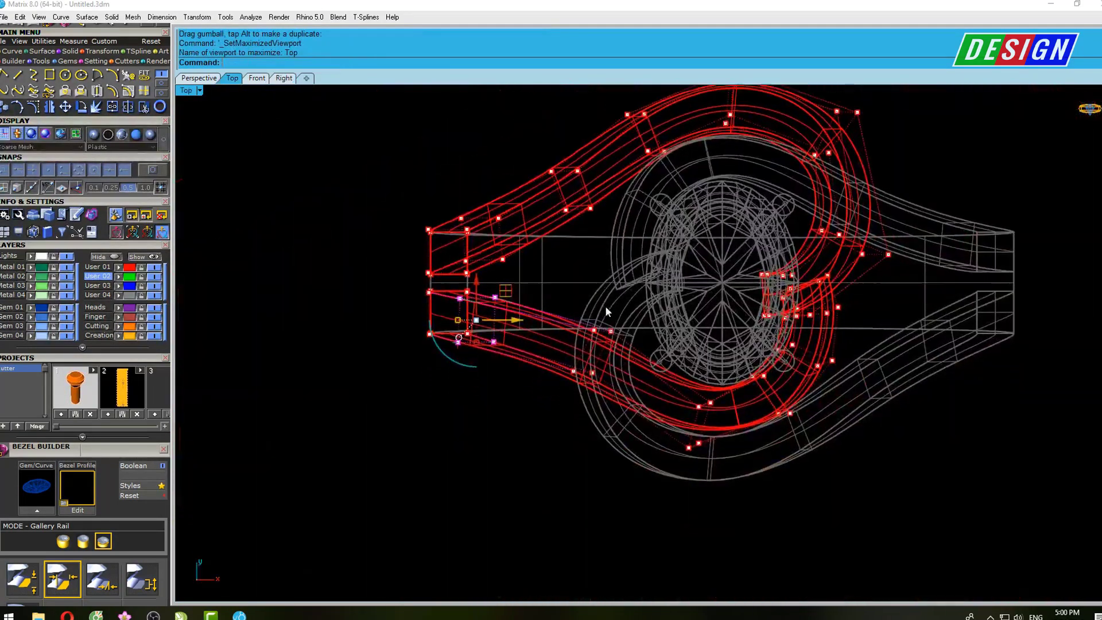
pyautogui.write('s')
# Adjust the band points curving past the gem head in Top view and shade to check
pyautogui.scroll(4, 588, 386)
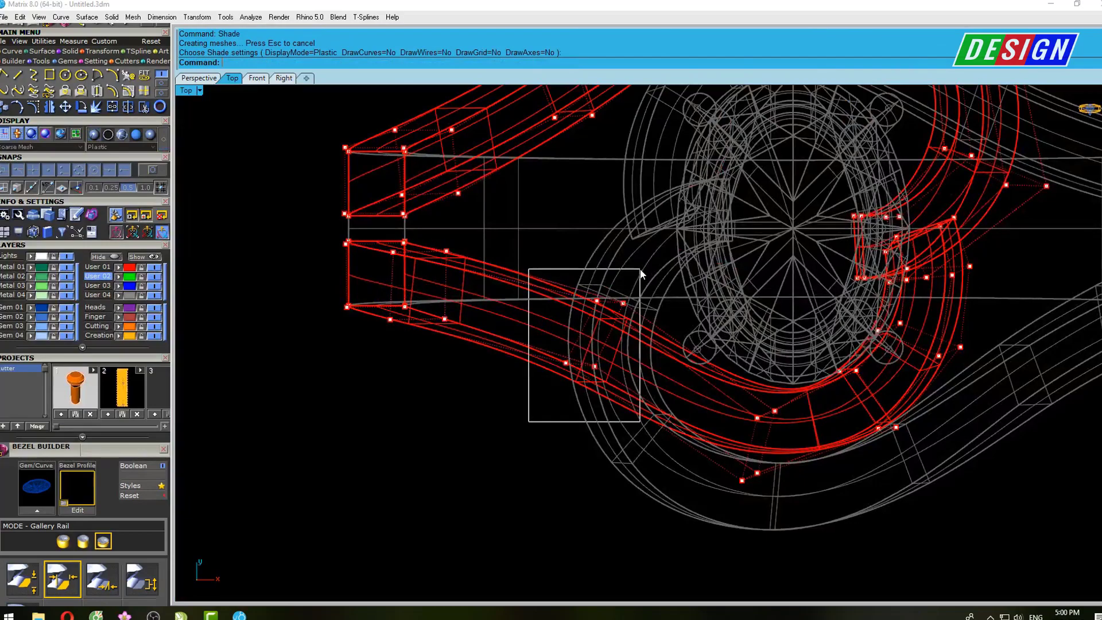
pyautogui.moveTo(642, 274); pyautogui.dragTo(642, 275)
pyautogui.scroll(5, 597, 333)
pyautogui.click(588, 296)
pyautogui.scroll(-3, 588, 296)
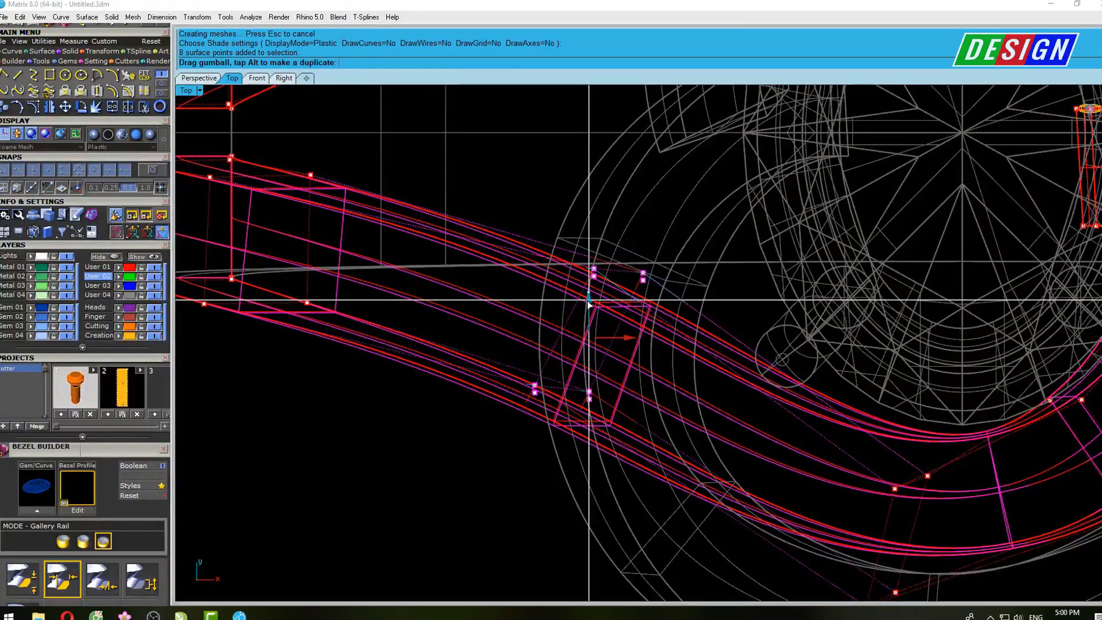
pyautogui.write('s')
pyautogui.press('Return')
pyautogui.scroll(-5, 587, 301)
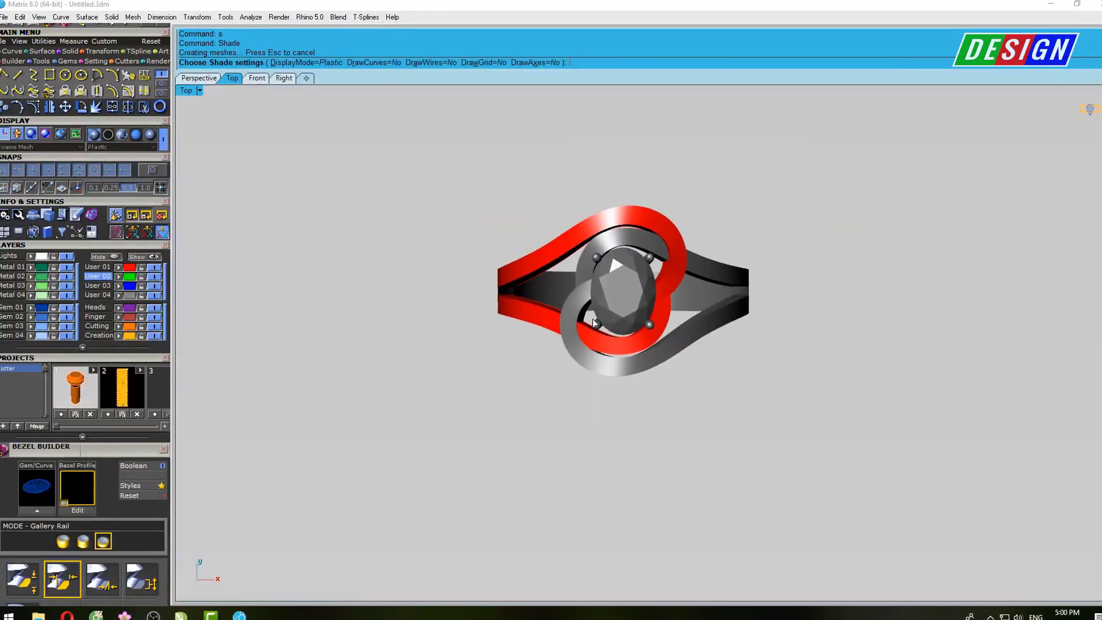
# Review the shaded ring in side and perspective views, orbiting to look from above
pyautogui.hotkey('ctrl', 'Tab')
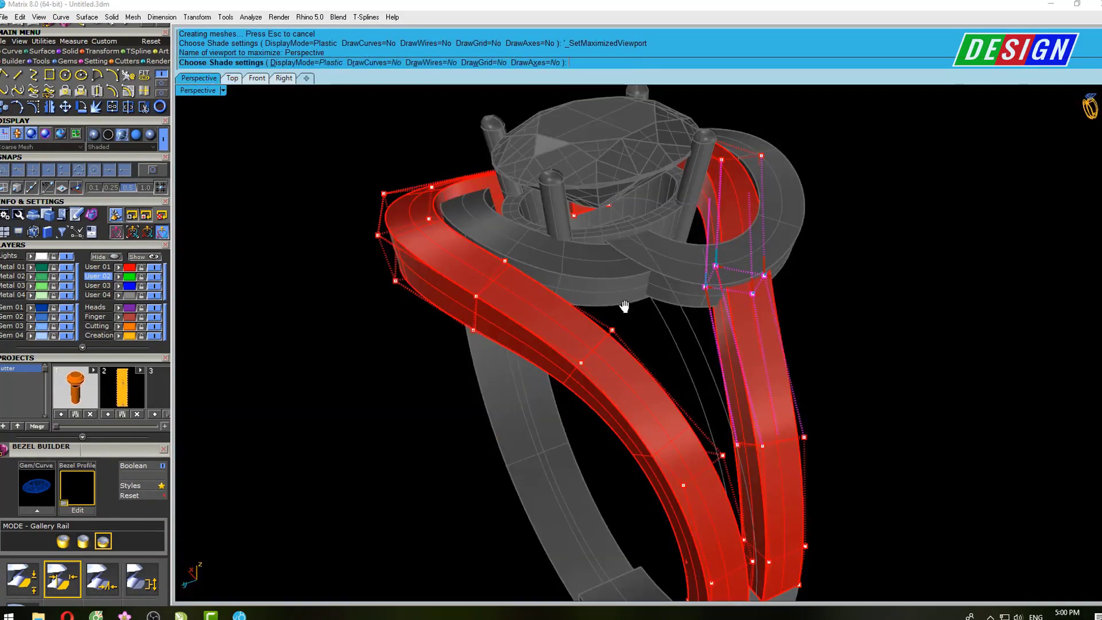
pyautogui.hotkey('ctrl', 'Tab')
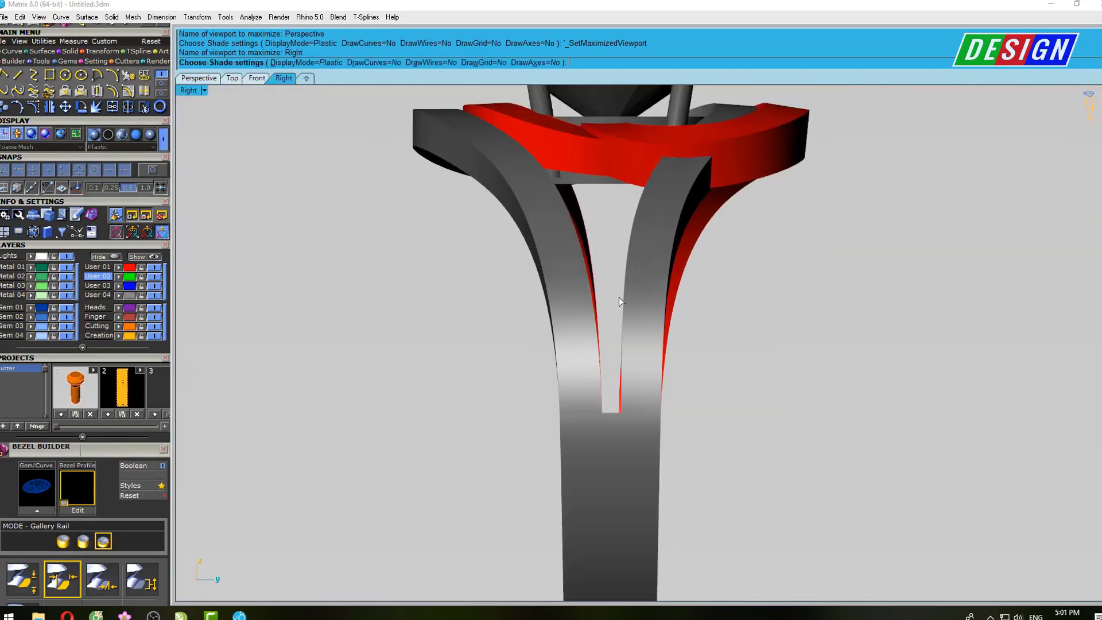
pyautogui.moveTo(694, 298); pyautogui.dragTo(691, 324, button='right')
pyautogui.press('Escape')
pyautogui.scroll(1, 628, 415)
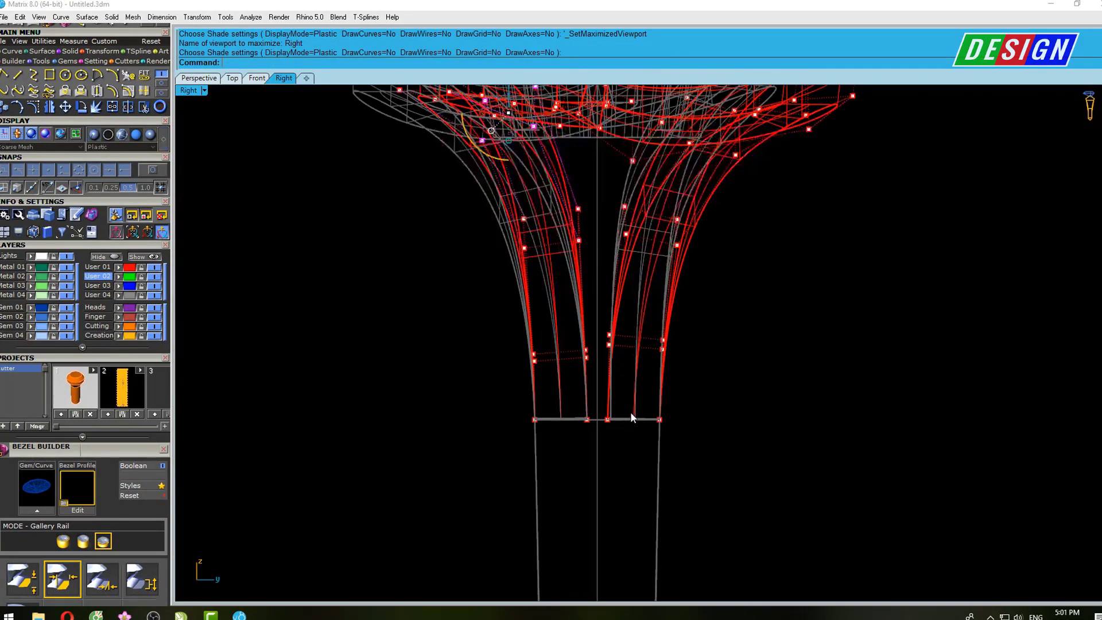
pyautogui.scroll(1, 630, 412)
pyautogui.rightClick(701, 271)
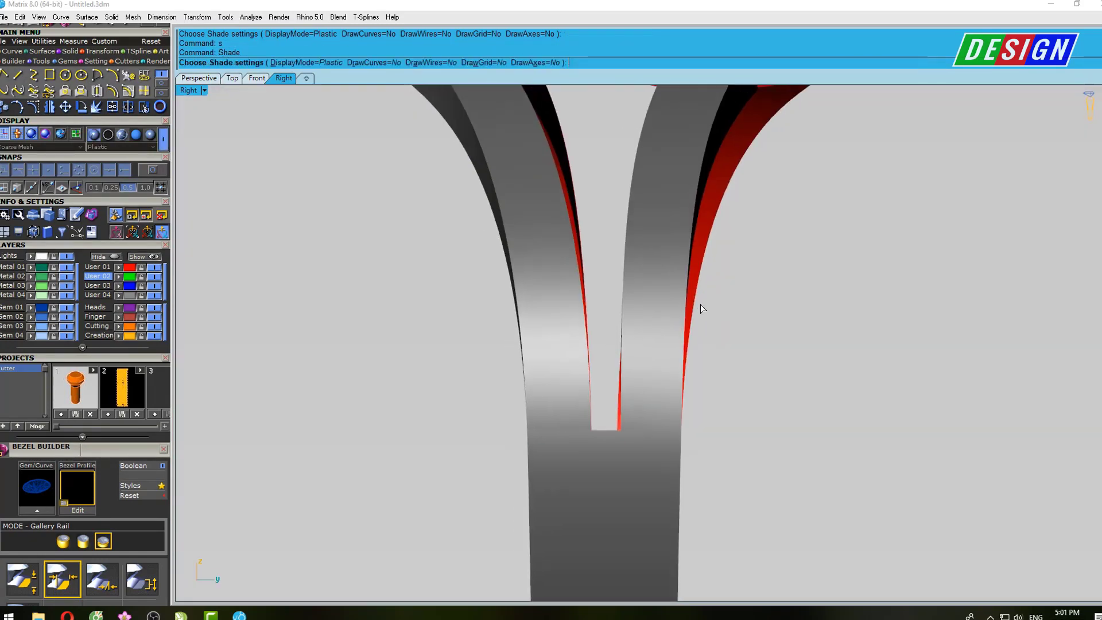
pyautogui.press('Escape')
pyautogui.scroll(-3, 700, 304)
pyautogui.hotkey('ctrl', 'Tab')
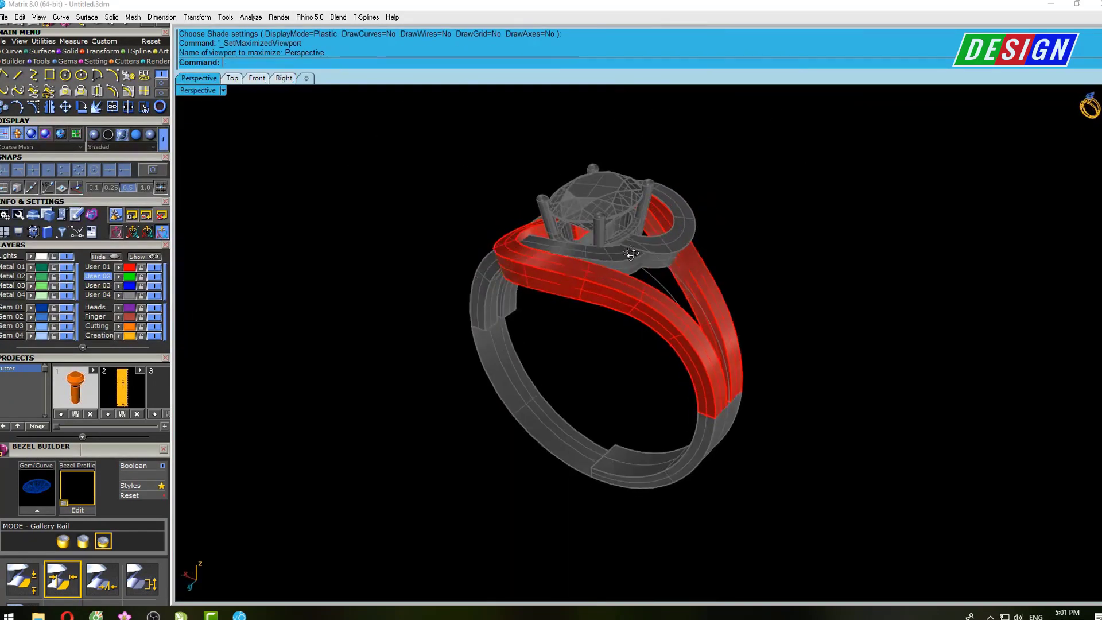
pyautogui.moveTo(734, 284)
pyautogui.mouseDown(button='right')
pyautogui.moveTo(570, 356)
pyautogui.moveTo(628, 294)
pyautogui.moveTo(611, 290)
pyautogui.mouseUp(button='right')
pyautogui.write('u')
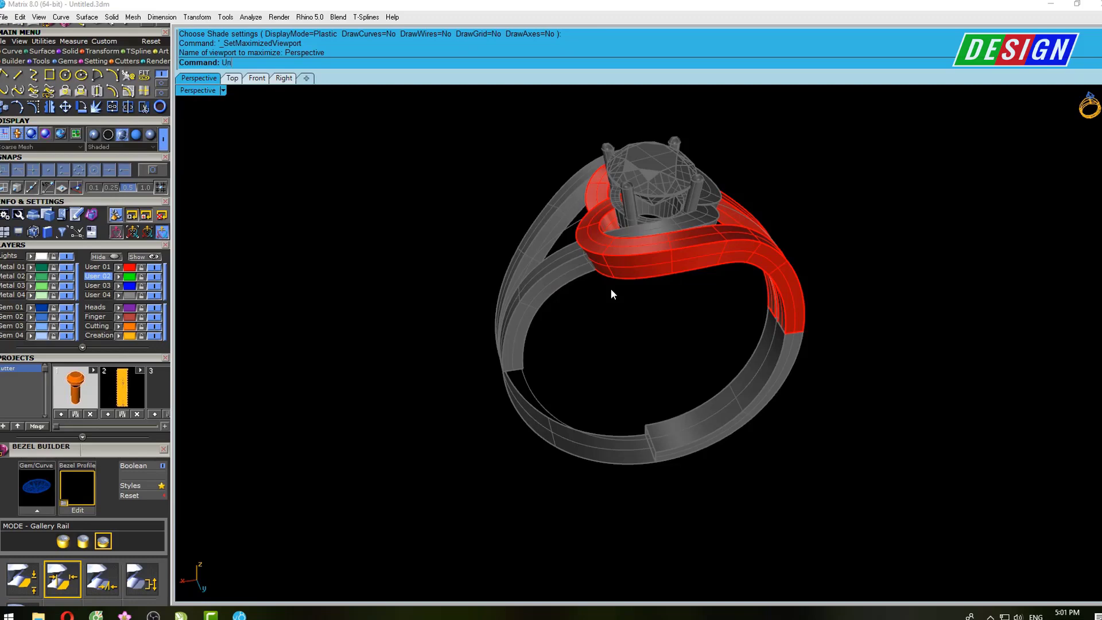
pyautogui.write('lockSelected')
pyautogui.press('Return')
pyautogui.scroll(3, 585, 301)
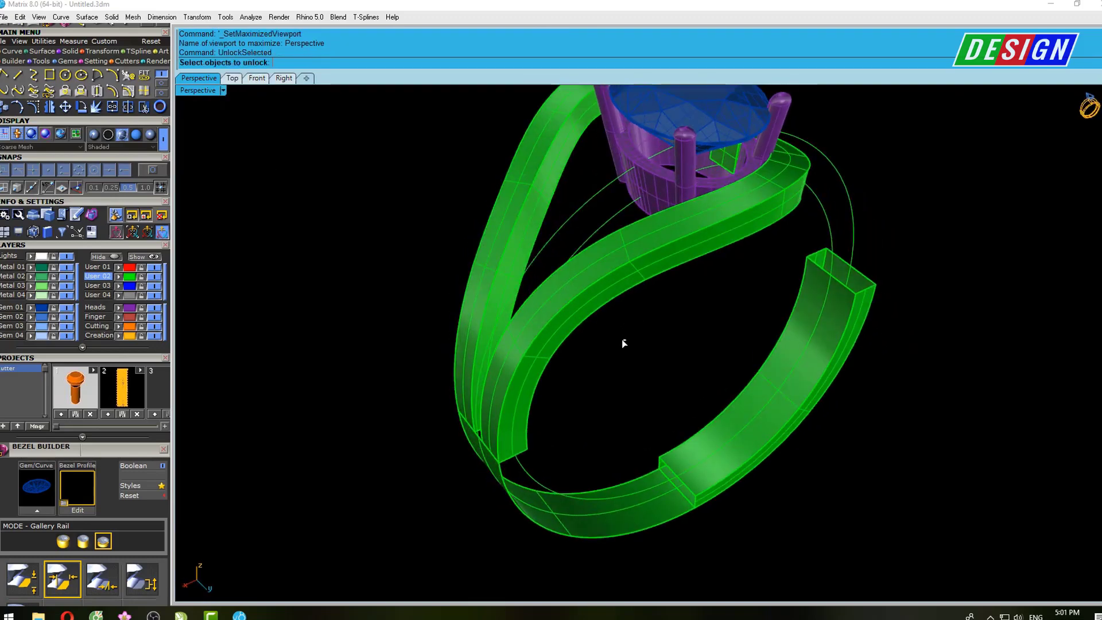
pyautogui.moveTo(591, 243); pyautogui.dragTo(591, 245)
pyautogui.press('Return')
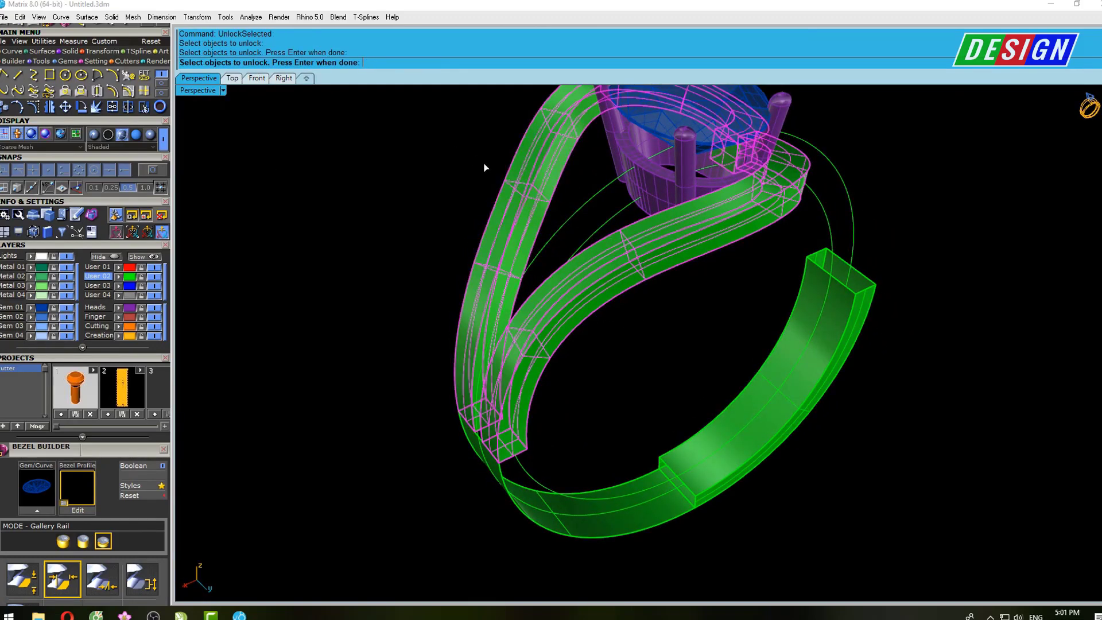
pyautogui.moveTo(584, 388); pyautogui.dragTo(438, 332)
pyautogui.moveTo(438, 332); pyautogui.dragTo(494, 356, button='right')
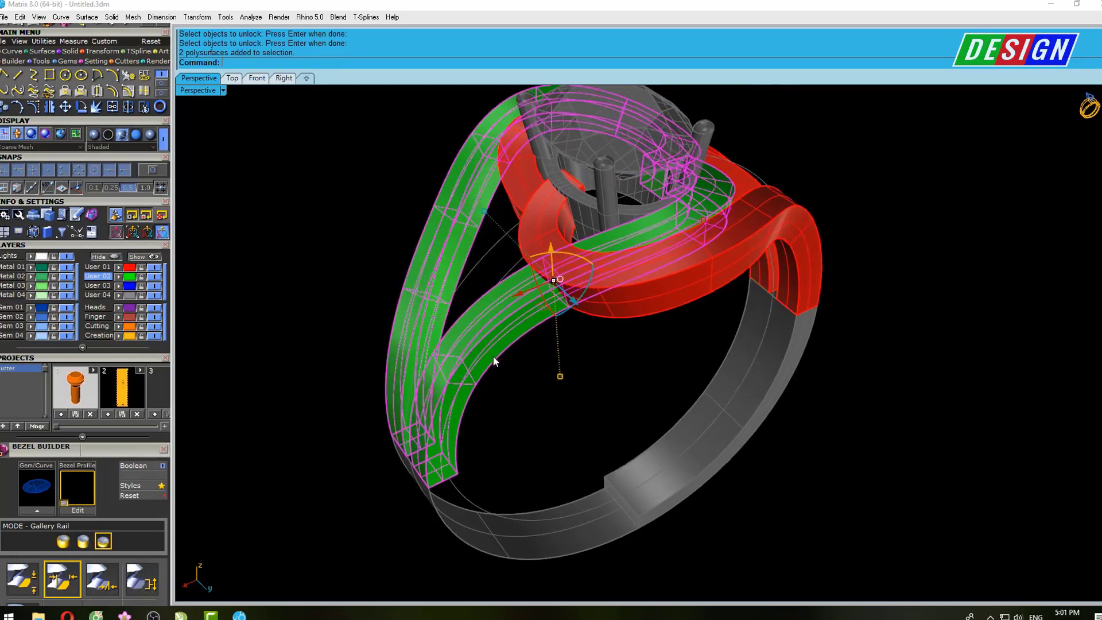
pyautogui.write('delete')
pyautogui.press('Return')
pyautogui.moveTo(503, 401); pyautogui.dragTo(522, 355, button='right')
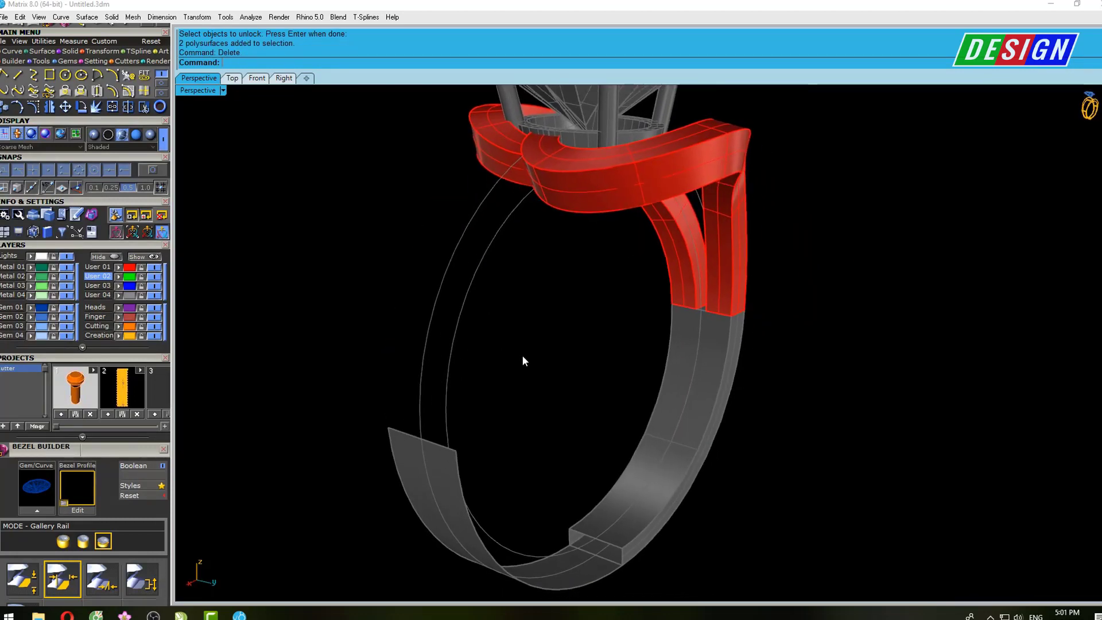
pyautogui.write('unlockselected')
pyautogui.press('Return')
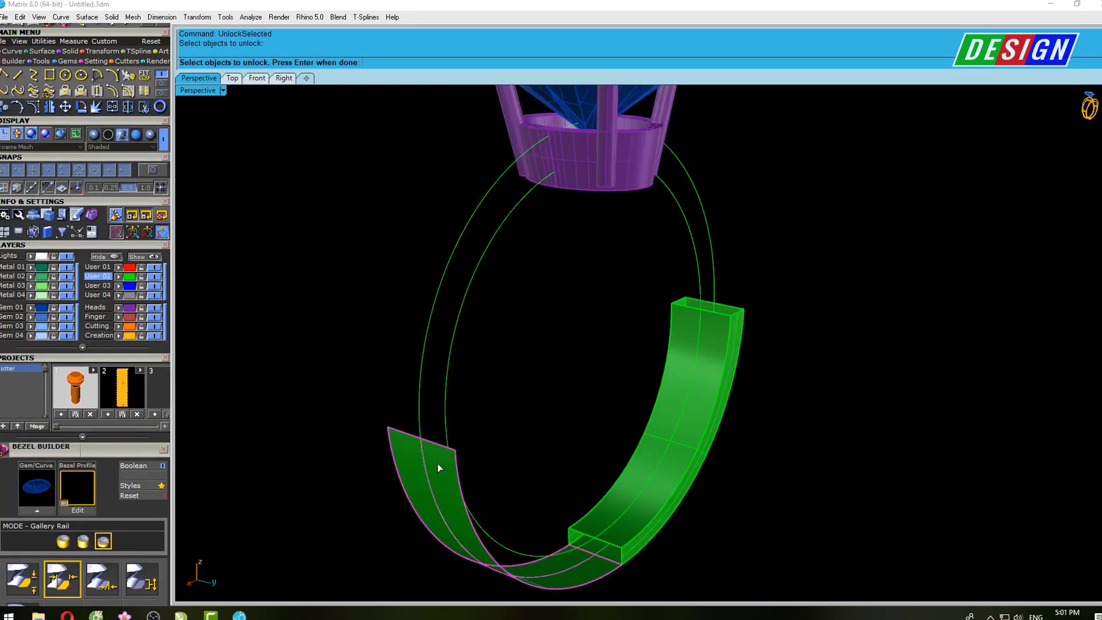
pyautogui.click(724, 374)
pyautogui.press('Return')
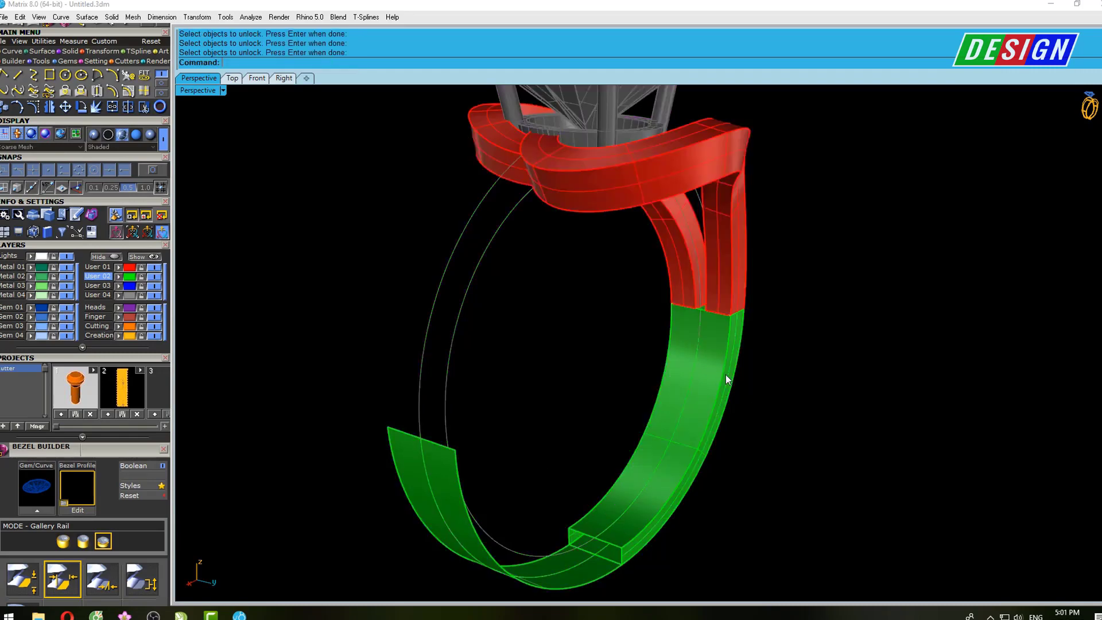
pyautogui.write('d: De')
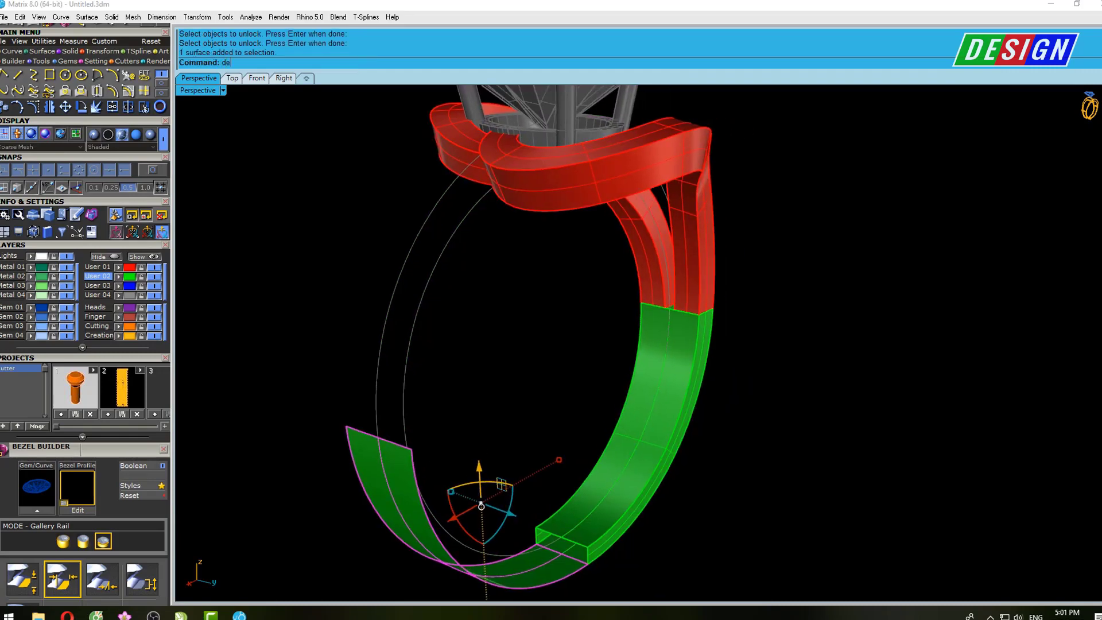
pyautogui.write('lete')
pyautogui.press('Return')
pyautogui.moveTo(610, 439)
pyautogui.mouseDown(button='right')
pyautogui.moveTo(771, 284)
pyautogui.moveTo(780, 288)
pyautogui.mouseUp(button='right')
pyautogui.write('s')
pyautogui.press('Return')
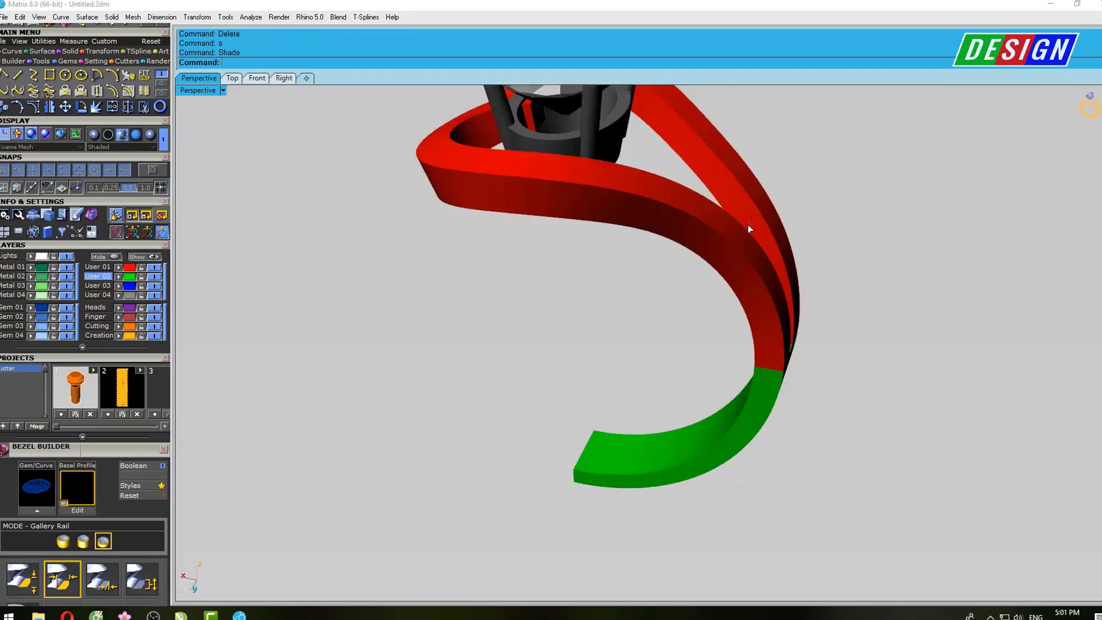
pyautogui.moveTo(748, 225)
pyautogui.mouseDown(button='right')
pyautogui.moveTo(628, 229)
pyautogui.moveTo(510, 300)
pyautogui.moveTo(605, 356)
pyautogui.moveTo(656, 442)
pyautogui.moveTo(666, 417)
pyautogui.moveTo(632, 288)
pyautogui.moveTo(652, 241)
pyautogui.moveTo(645, 217)
pyautogui.moveTo(732, 325)
pyautogui.moveTo(878, 281)
pyautogui.mouseUp(button='right')
pyautogui.press('Return')
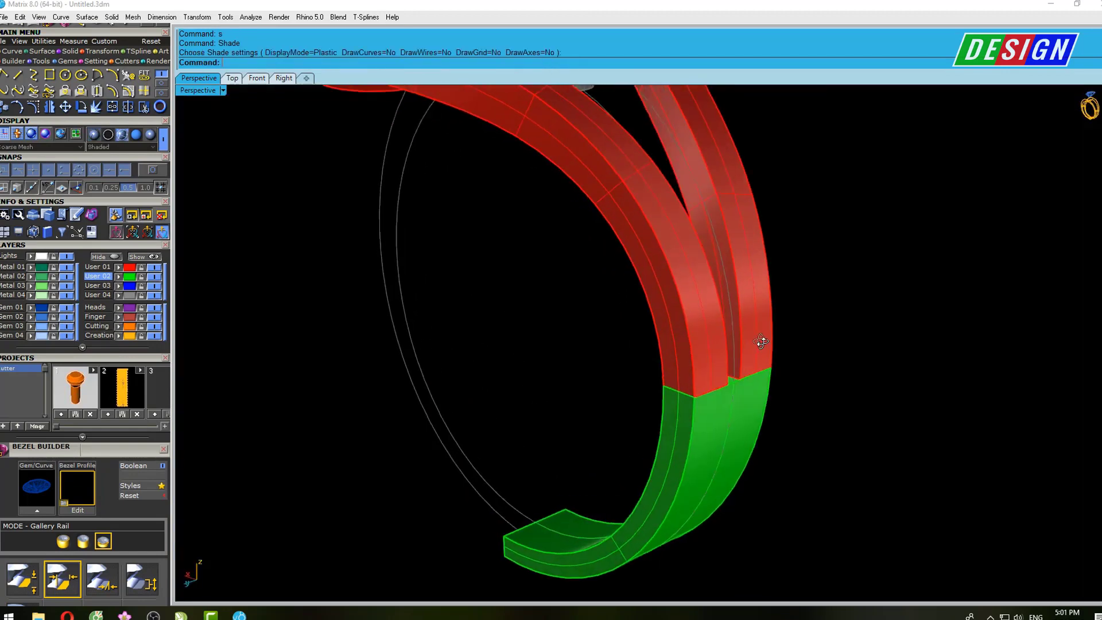
pyautogui.moveTo(878, 281); pyautogui.dragTo(659, 396)
pyautogui.press('Escape')
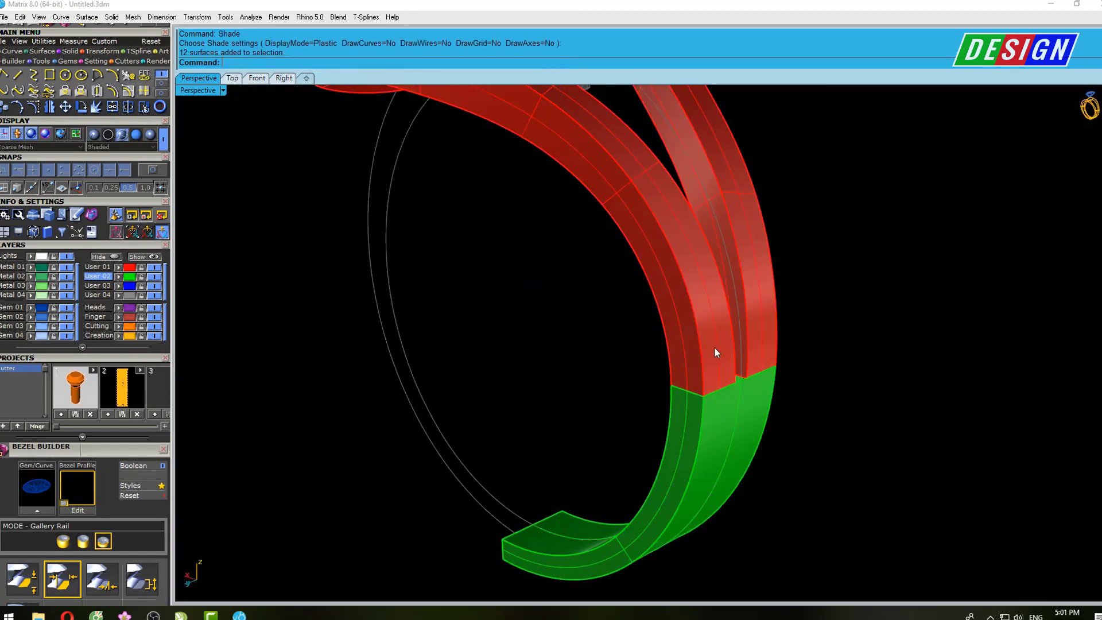
pyautogui.moveTo(715, 352)
pyautogui.mouseDown(button='right')
pyautogui.moveTo(769, 381)
pyautogui.moveTo(777, 400)
pyautogui.moveTo(729, 430)
pyautogui.moveTo(705, 393)
pyautogui.moveTo(726, 366)
pyautogui.moveTo(725, 410)
pyautogui.moveTo(721, 376)
pyautogui.moveTo(630, 504)
pyautogui.moveTo(722, 533)
pyautogui.mouseUp(button='right')
pyautogui.write('s')
pyautogui.press('Return')
pyautogui.press('Return')
# Duplicate the green shank end's bottom edge and rebuild the copy to 5 points
pyautogui.scroll(2, 664, 417)
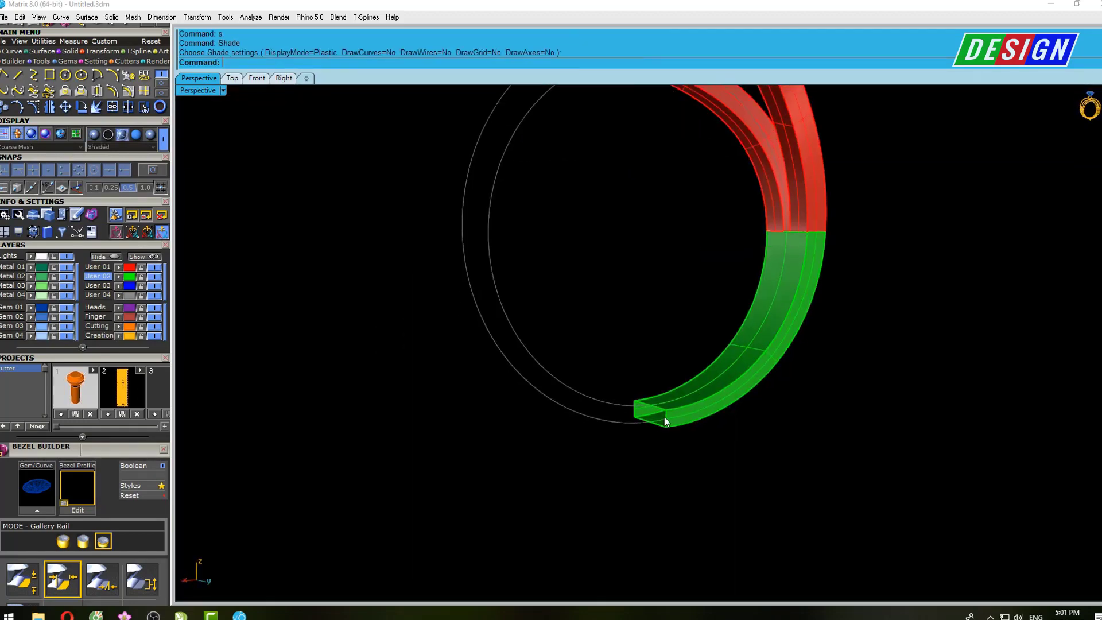
pyautogui.scroll(3, 664, 416)
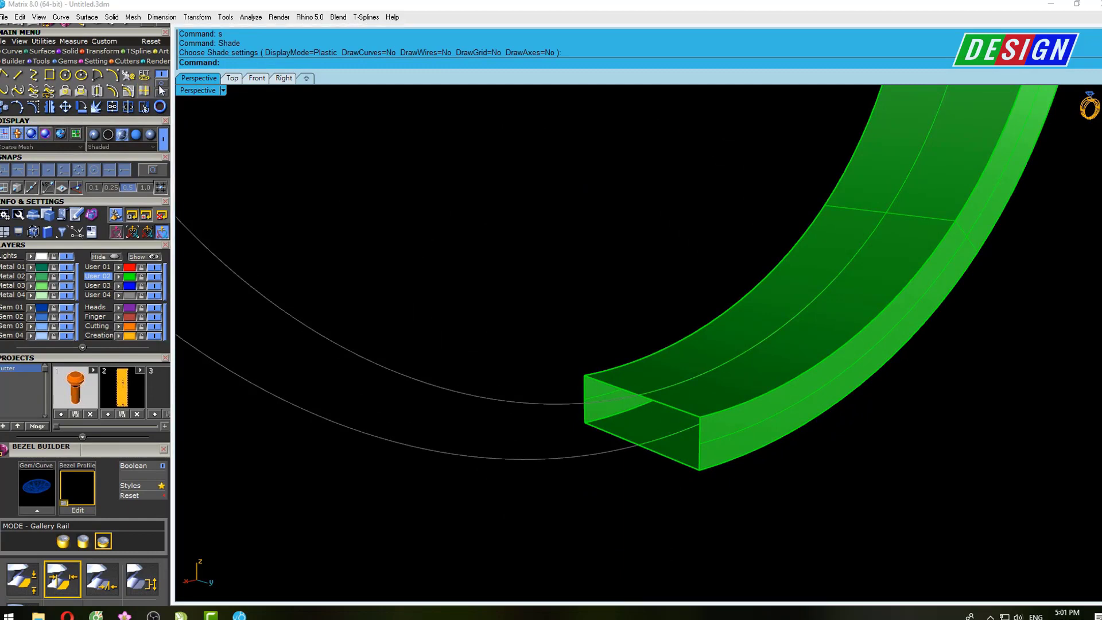
pyautogui.click(129, 92)
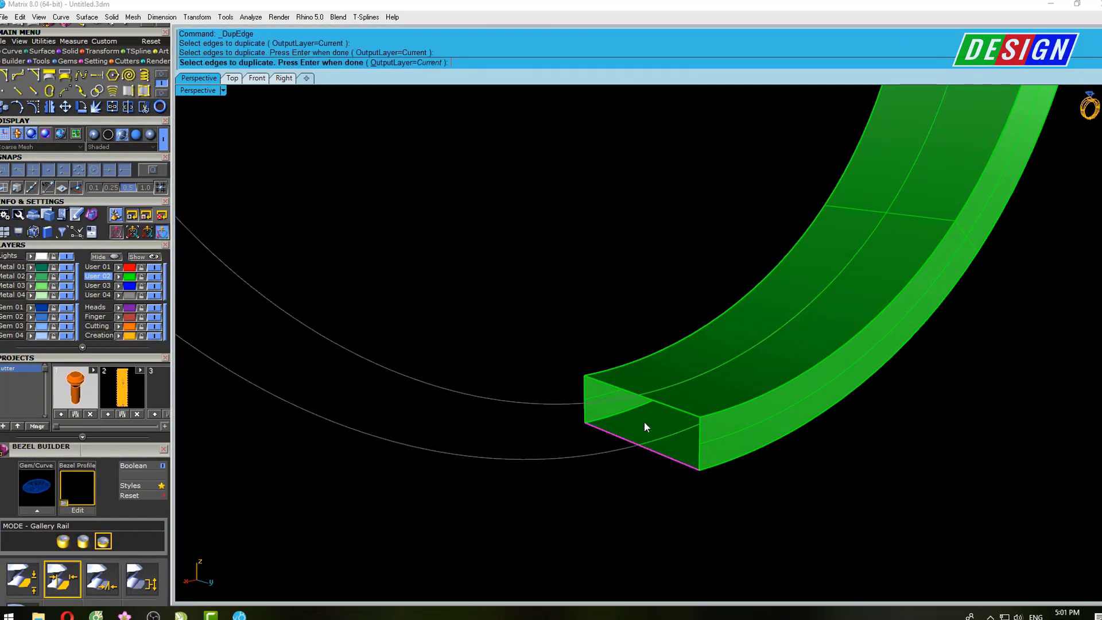
pyautogui.rightClick(644, 427)
pyautogui.moveTo(644, 427); pyautogui.dragTo(640, 413, button='right')
pyautogui.write('ebuild')
pyautogui.press('Return')
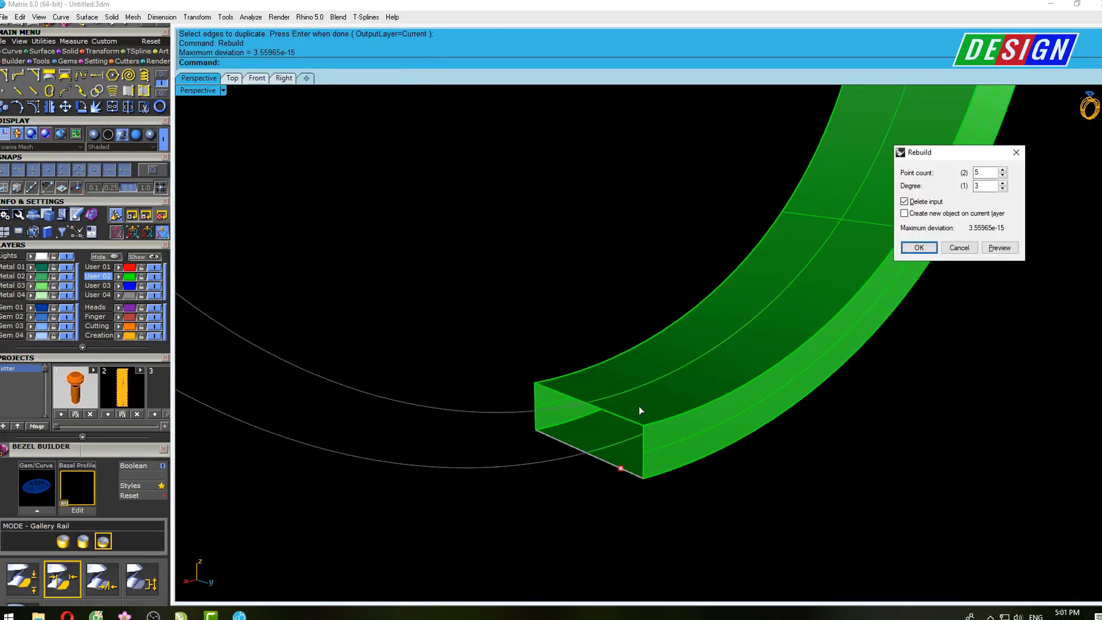
pyautogui.press('Return')
# In Right view, drag the copied curve's middle control points down into a shallow arc
pyautogui.press('F10')
pyautogui.scroll(5, 558, 471)
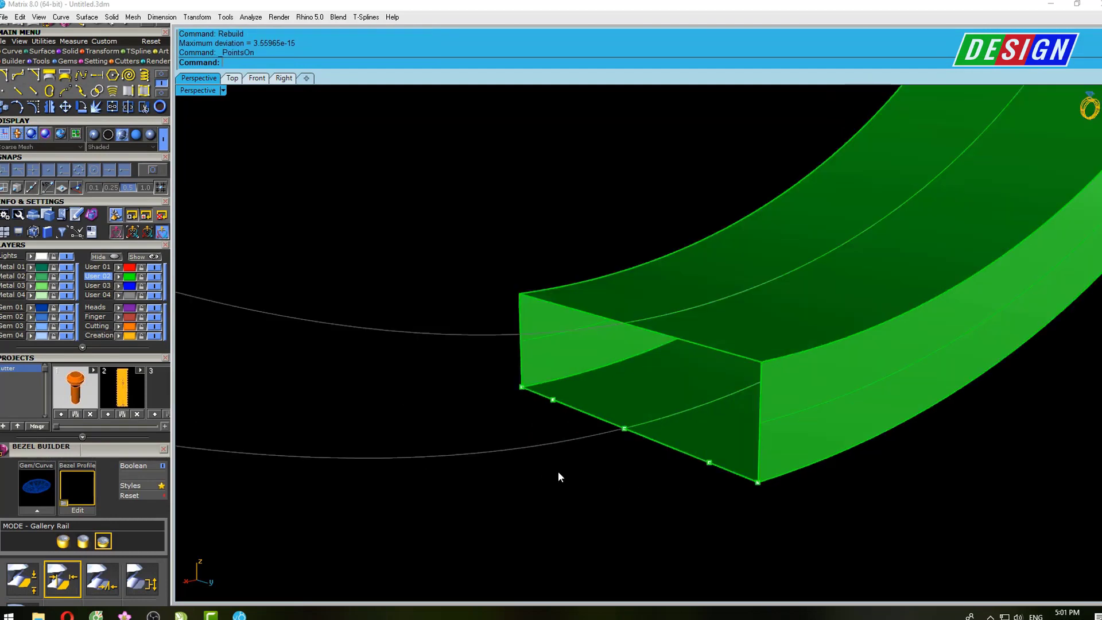
pyautogui.moveTo(672, 409); pyautogui.dragTo(714, 377)
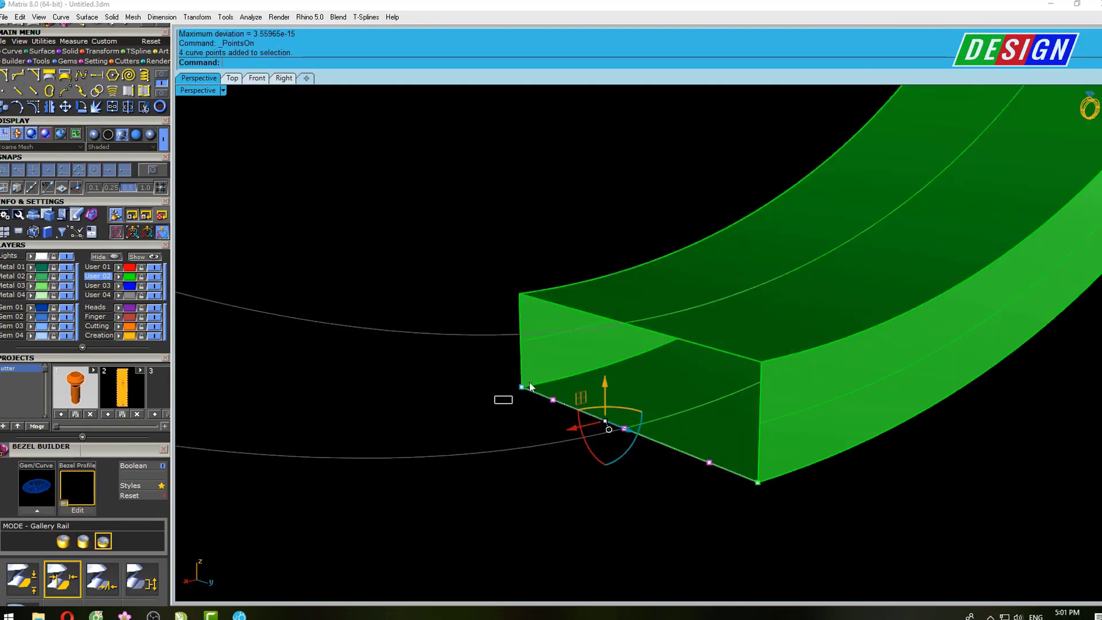
pyautogui.hotkey('ctrl', 'F3')
pyautogui.scroll(3, 609, 413)
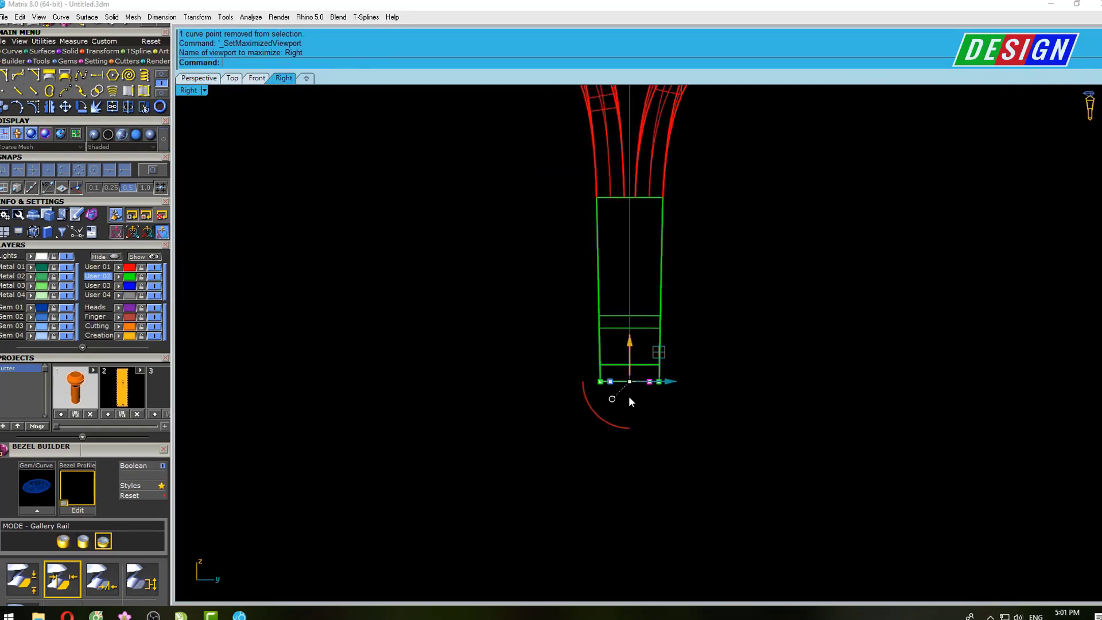
pyautogui.scroll(2, 630, 362)
pyautogui.moveTo(630, 304); pyautogui.dragTo(624, 316)
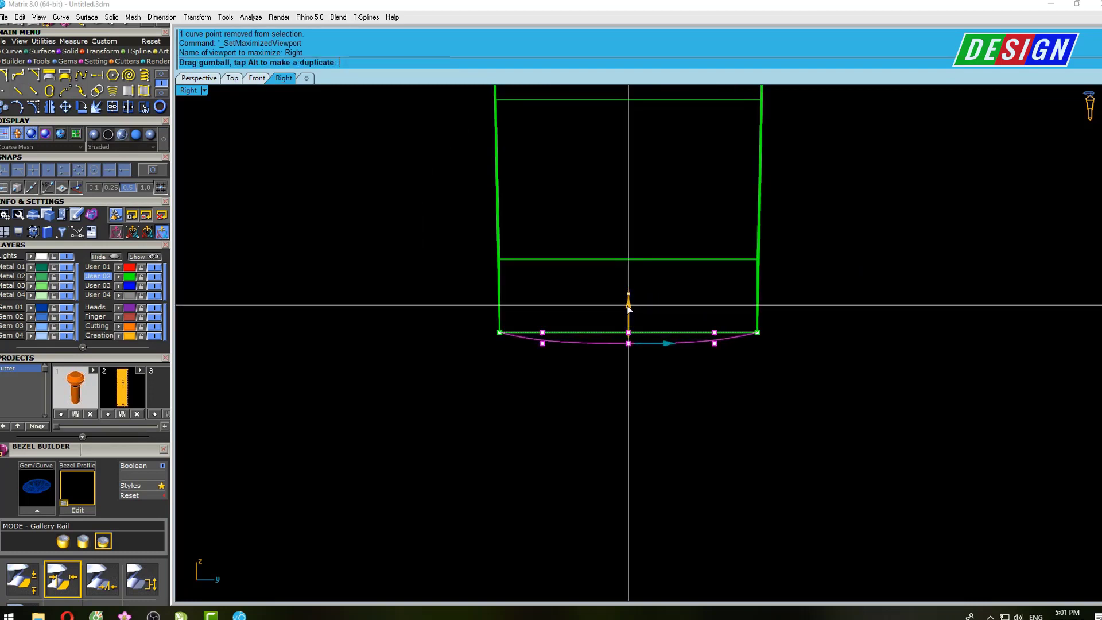
pyautogui.scroll(4, 623, 317)
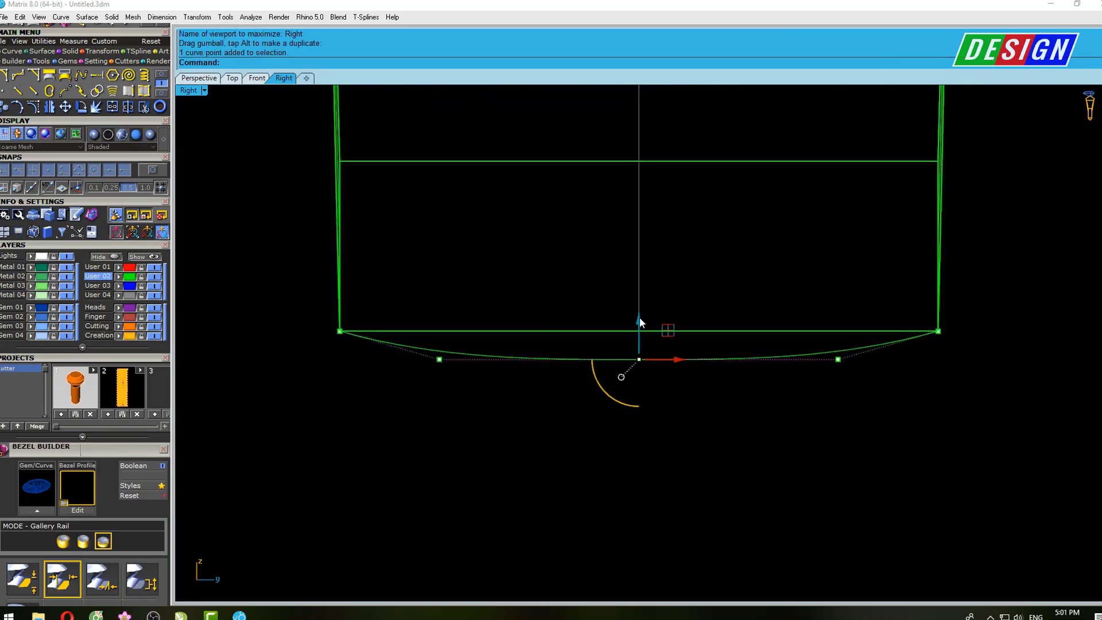
pyautogui.moveTo(641, 323); pyautogui.dragTo(641, 329)
pyautogui.scroll(-4, 646, 336)
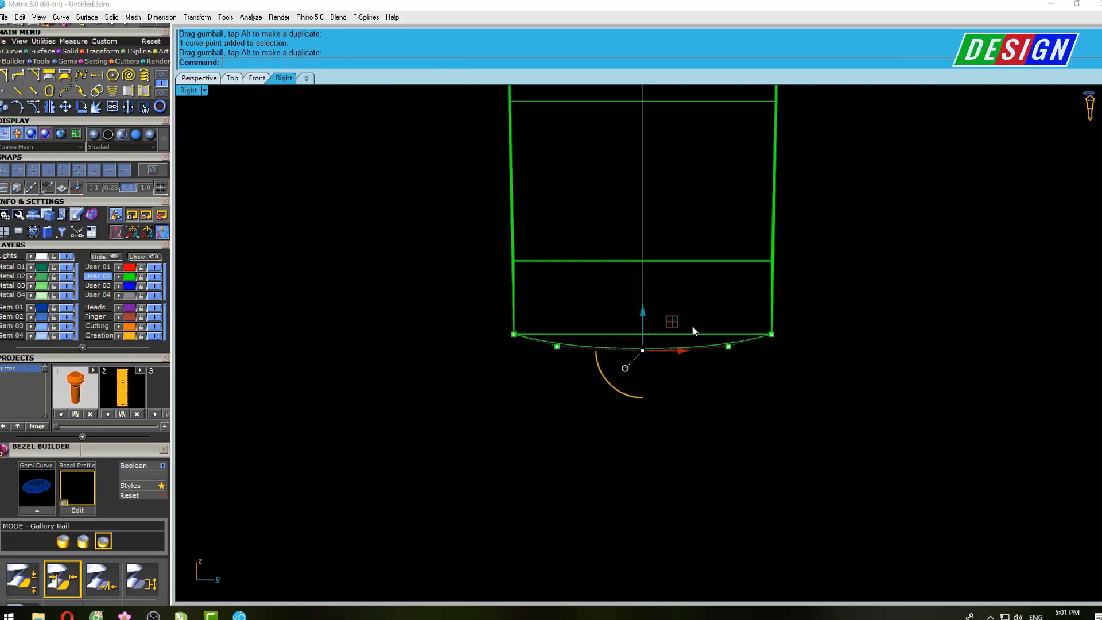
pyautogui.hotkey('ctrl', 'F4')
pyautogui.click(660, 364)
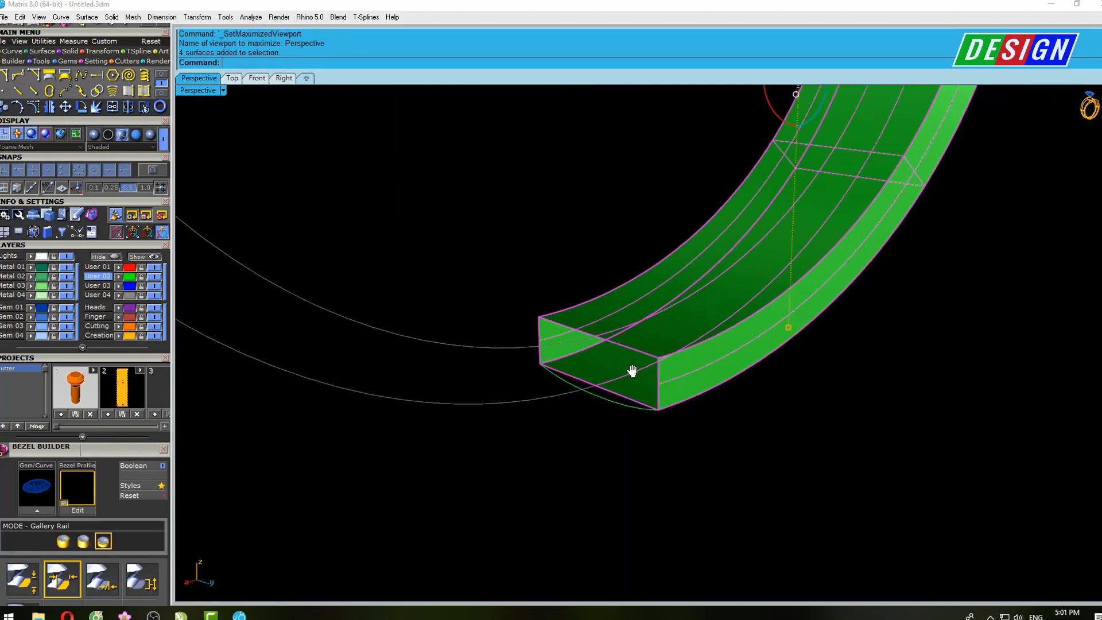
# Ungroup the green shank end band and delete its flat bottom face
pyautogui.keyDown('shift'); pyautogui.moveTo(632, 371); pyautogui.dragTo(630, 376, button='right'); pyautogui.keyUp('shift')
pyautogui.write('u')
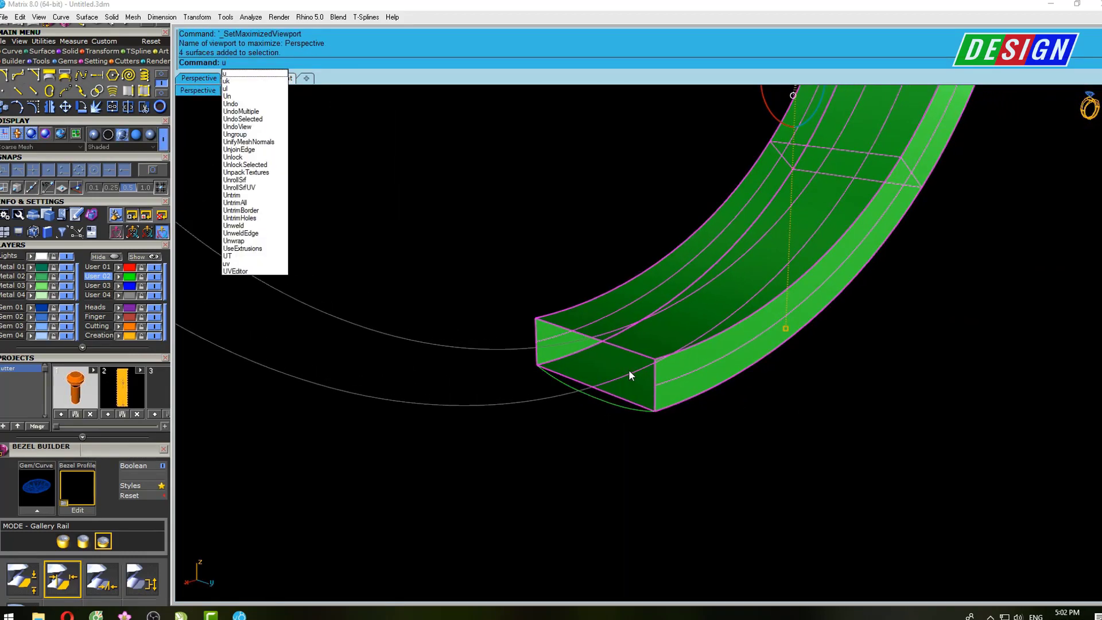
pyautogui.write('n')
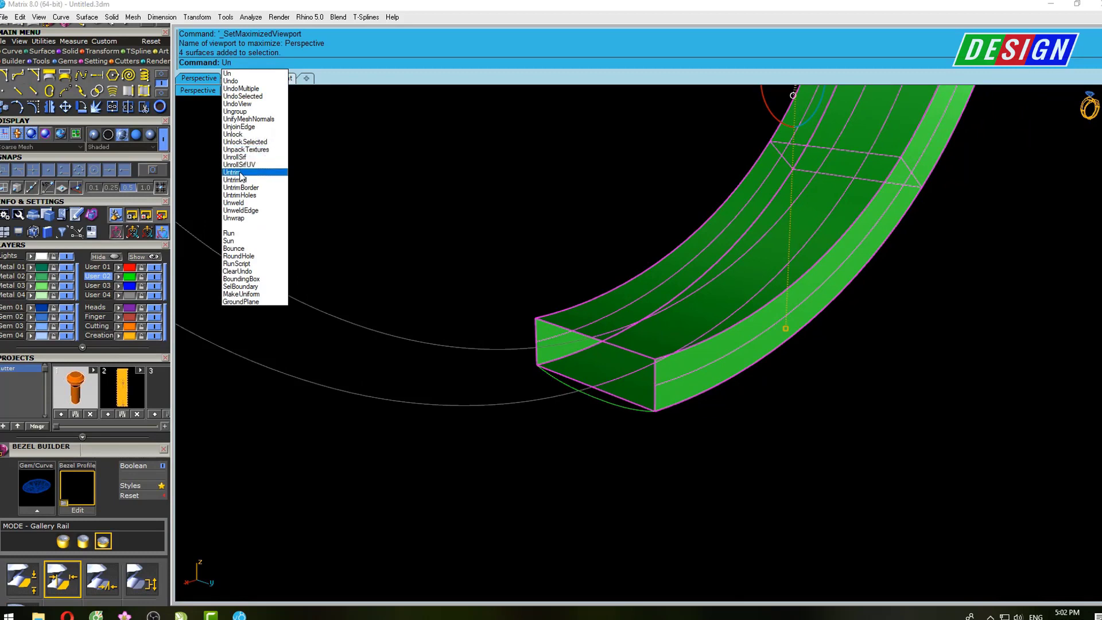
pyautogui.click(249, 113)
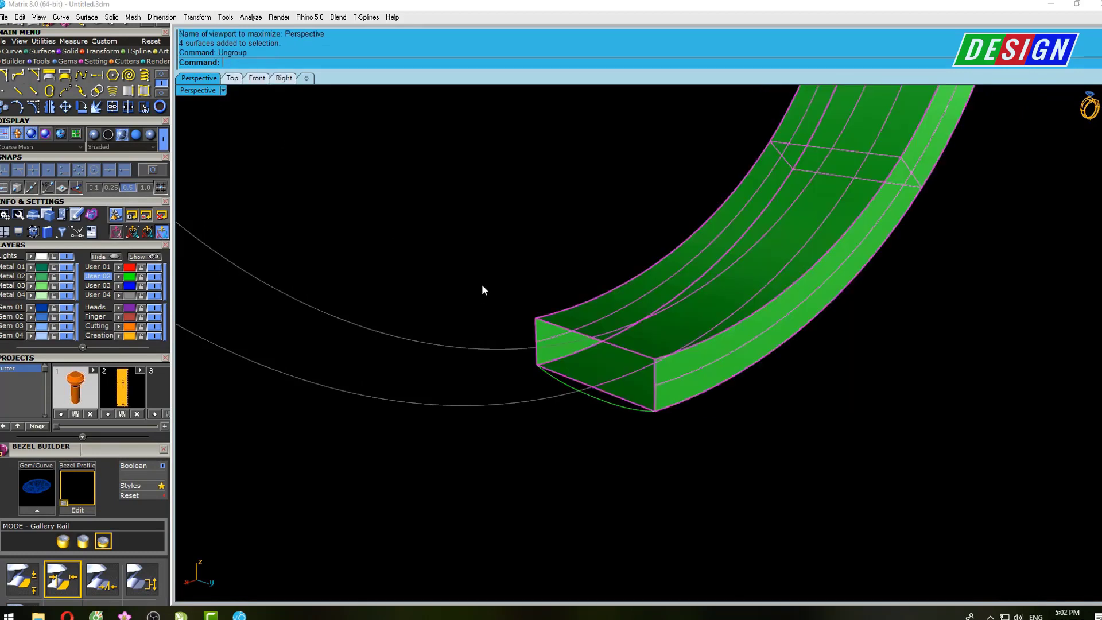
pyautogui.scroll(-1, 553, 442)
pyautogui.scroll(-3, 552, 437)
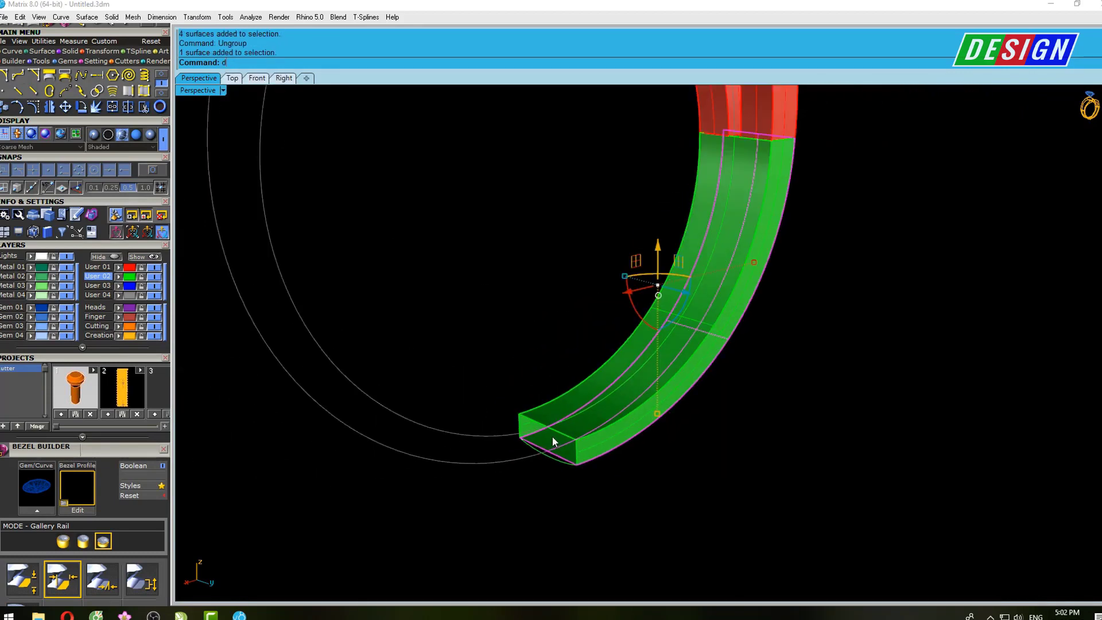
pyautogui.press('Delete')
pyautogui.scroll(2, 558, 466)
pyautogui.scroll(1, 570, 453)
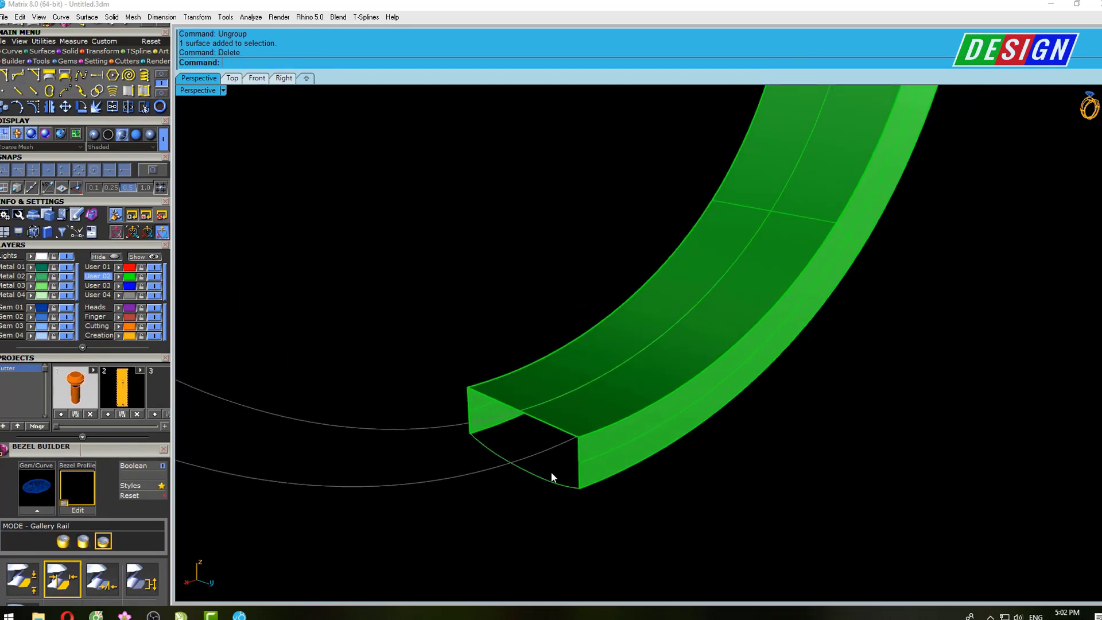
# Sweep2 along the side edges with the bowed curve as the cross-section
pyautogui.write('sweep2')
pyautogui.press('Return')
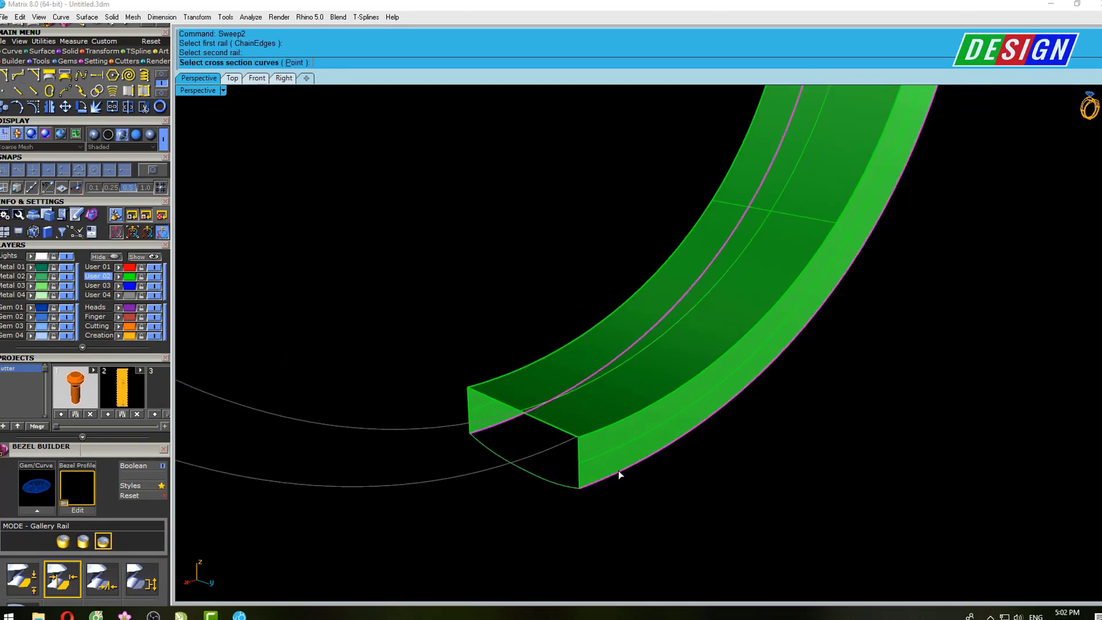
pyautogui.click(561, 485)
pyautogui.press('Return')
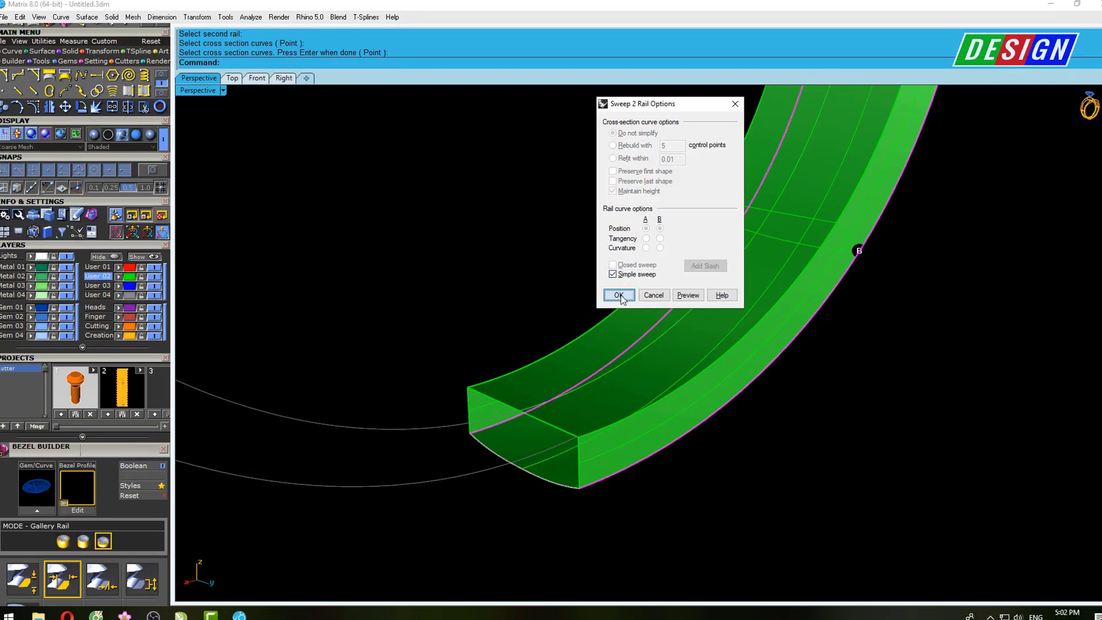
pyautogui.click(620, 297)
pyautogui.scroll(-3, 615, 352)
# Orbit around the shank end to inspect the new curved underside
pyautogui.moveTo(615, 352); pyautogui.dragTo(706, 362, button='right')
pyautogui.scroll(2, 753, 442)
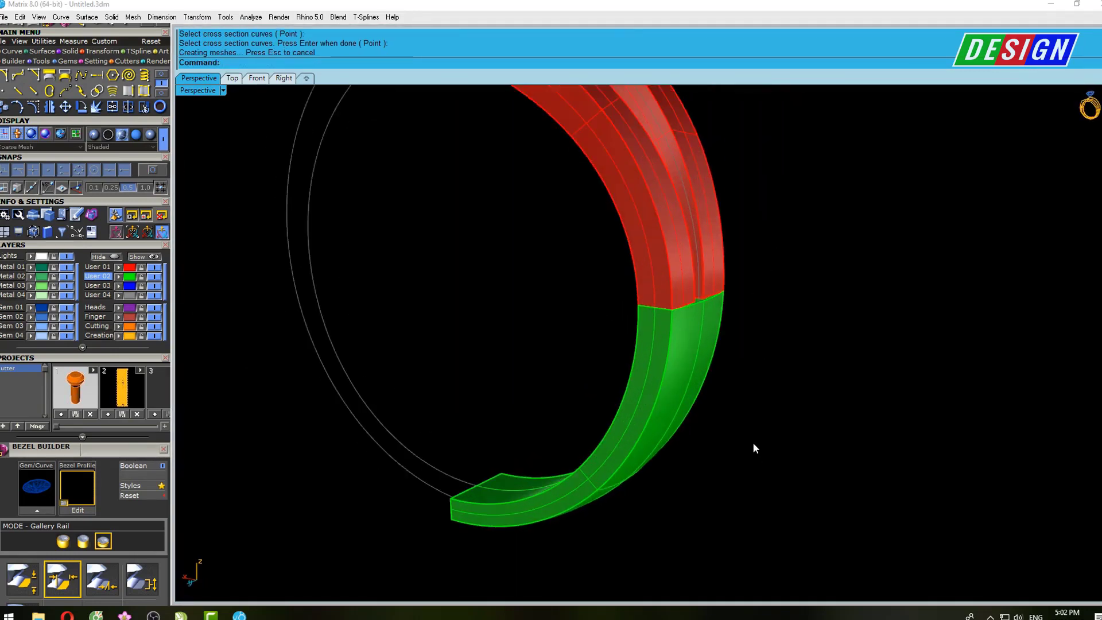
pyautogui.moveTo(752, 442)
pyautogui.mouseDown(button='right')
pyautogui.moveTo(714, 346)
pyautogui.moveTo(645, 364)
pyautogui.mouseUp(button='right')
pyautogui.moveTo(717, 492); pyautogui.dragTo(523, 395)
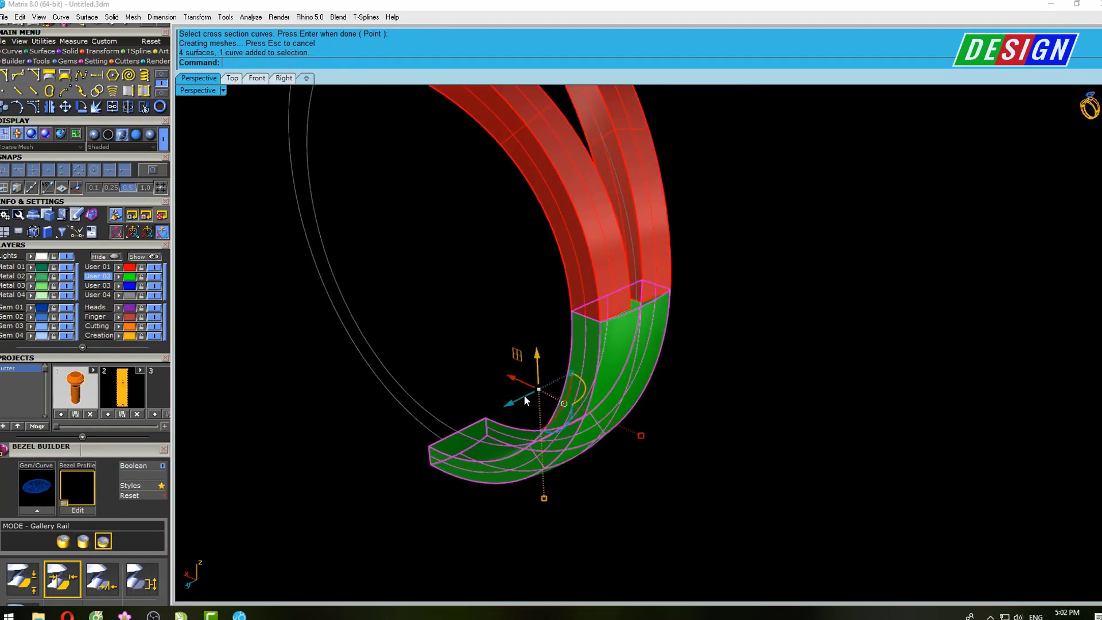
pyautogui.moveTo(523, 394)
pyautogui.mouseDown(button='right')
pyautogui.moveTo(598, 400)
pyautogui.moveTo(629, 351)
pyautogui.moveTo(579, 347)
pyautogui.mouseUp(button='right')
pyautogui.scroll(2, 628, 333)
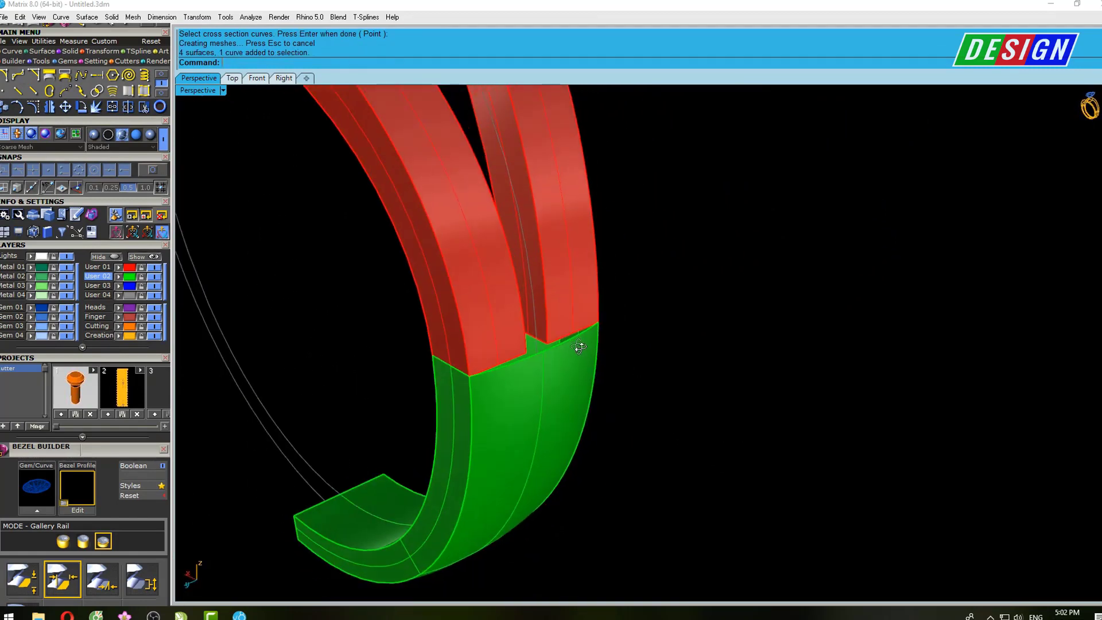
# Select the left red band, turn its points on, and window-select the two bottom corner points
pyautogui.moveTo(567, 295)
pyautogui.mouseDown(button='right')
pyautogui.moveTo(538, 228)
pyautogui.moveTo(505, 192)
pyautogui.moveTo(570, 327)
pyautogui.moveTo(535, 284)
pyautogui.mouseUp(button='right')
pyautogui.click(504, 360)
pyautogui.moveTo(505, 359); pyautogui.dragTo(515, 386, button='right')
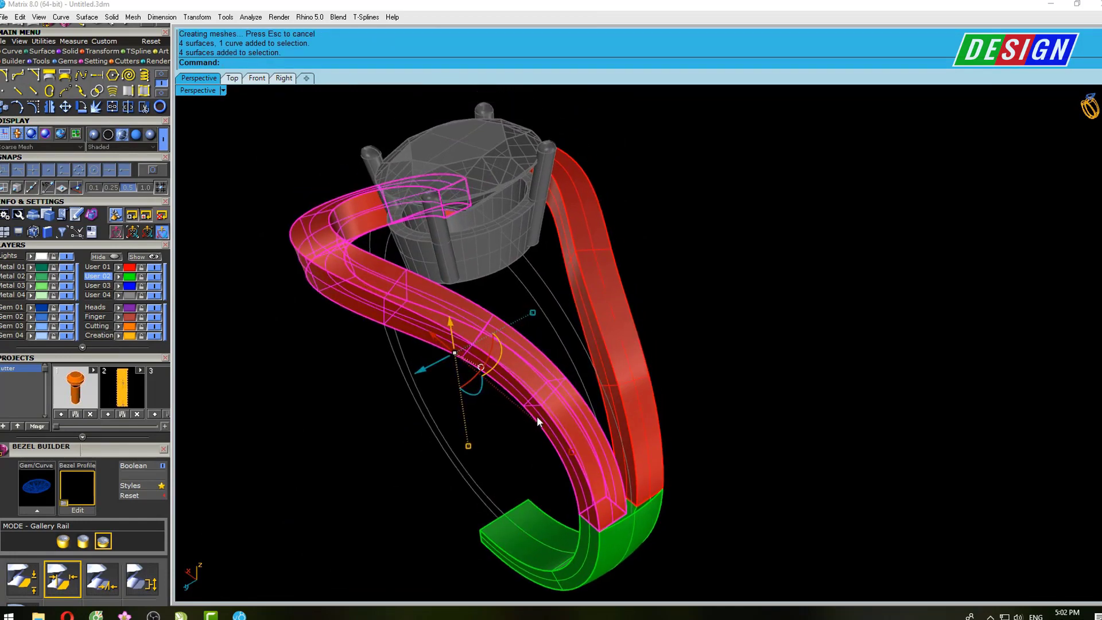
pyautogui.moveTo(537, 422)
pyautogui.mouseDown(button='right')
pyautogui.moveTo(631, 450)
pyautogui.moveTo(595, 399)
pyautogui.moveTo(593, 480)
pyautogui.mouseUp(button='right')
pyautogui.press('F10')
pyautogui.scroll(2, 581, 476)
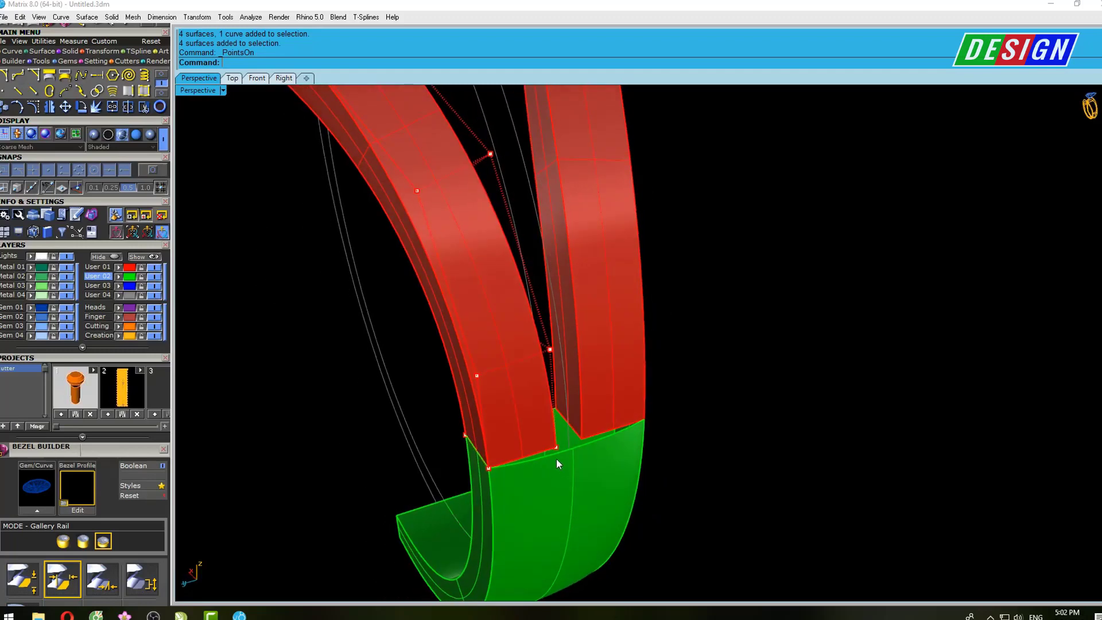
pyautogui.scroll(2, 556, 459)
pyautogui.moveTo(524, 319); pyautogui.dragTo(563, 456)
pyautogui.scroll(1, 564, 456)
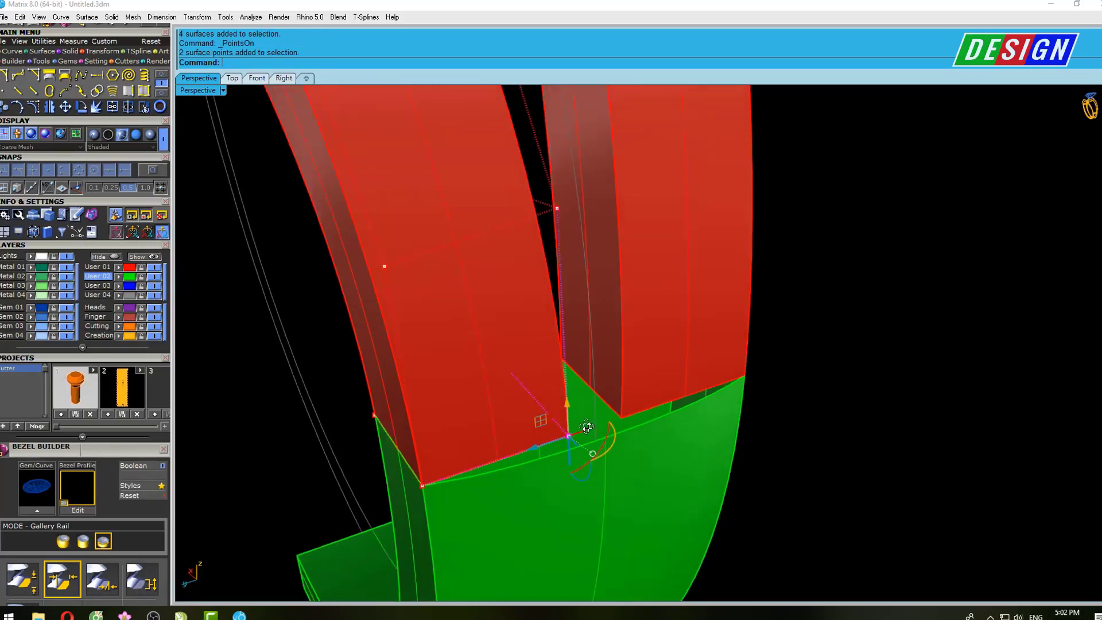
pyautogui.scroll(2, 585, 456)
pyautogui.scroll(2, 607, 456)
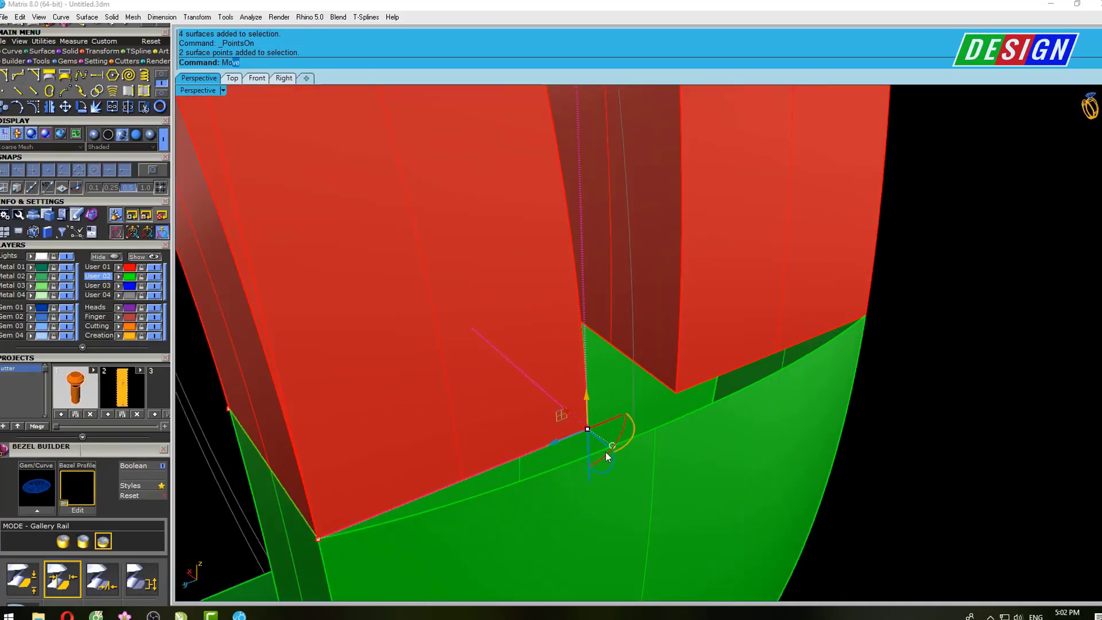
pyautogui.scroll(2, 600, 455)
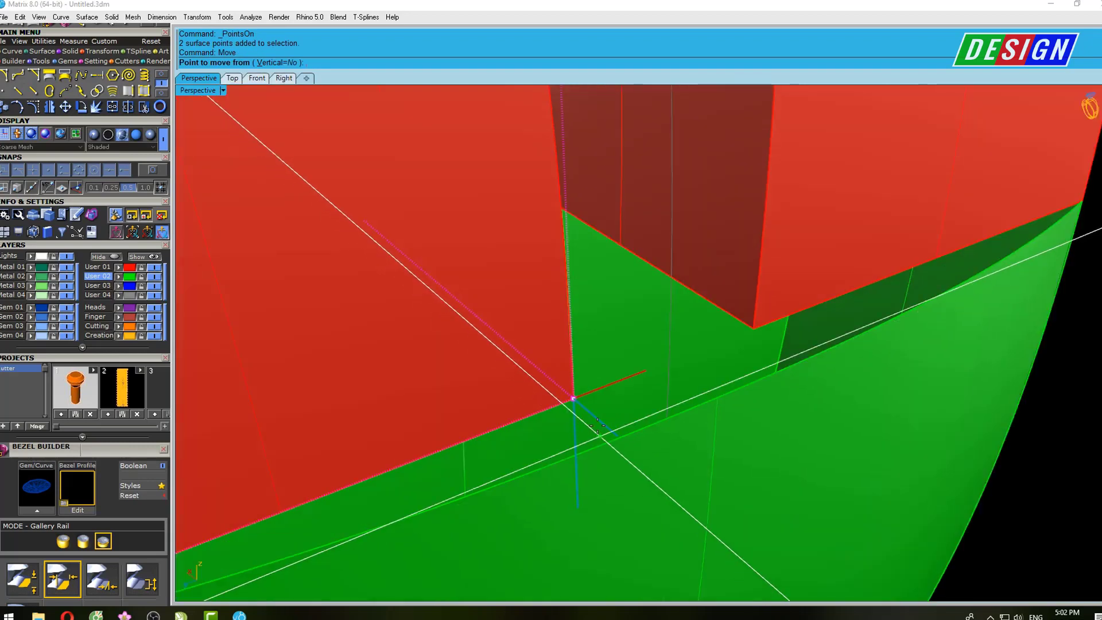
# Move the corner points 0.031 onto the green shank's edge with a Perp snap
pyautogui.click(574, 399)
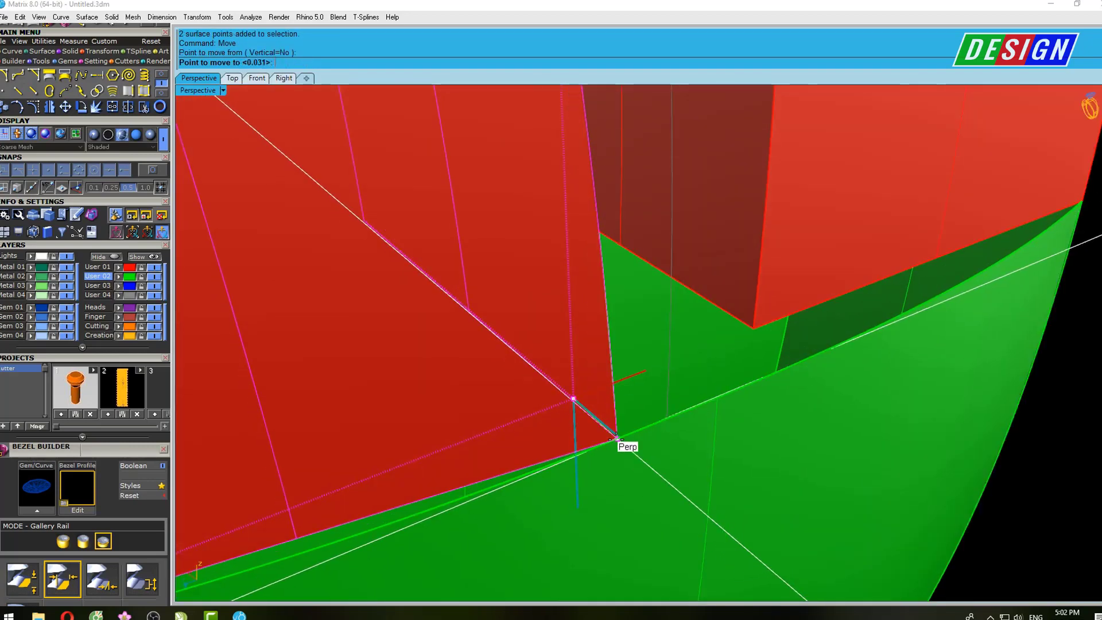
pyautogui.click(616, 441)
pyautogui.scroll(-3, 616, 440)
pyautogui.scroll(-2, 616, 441)
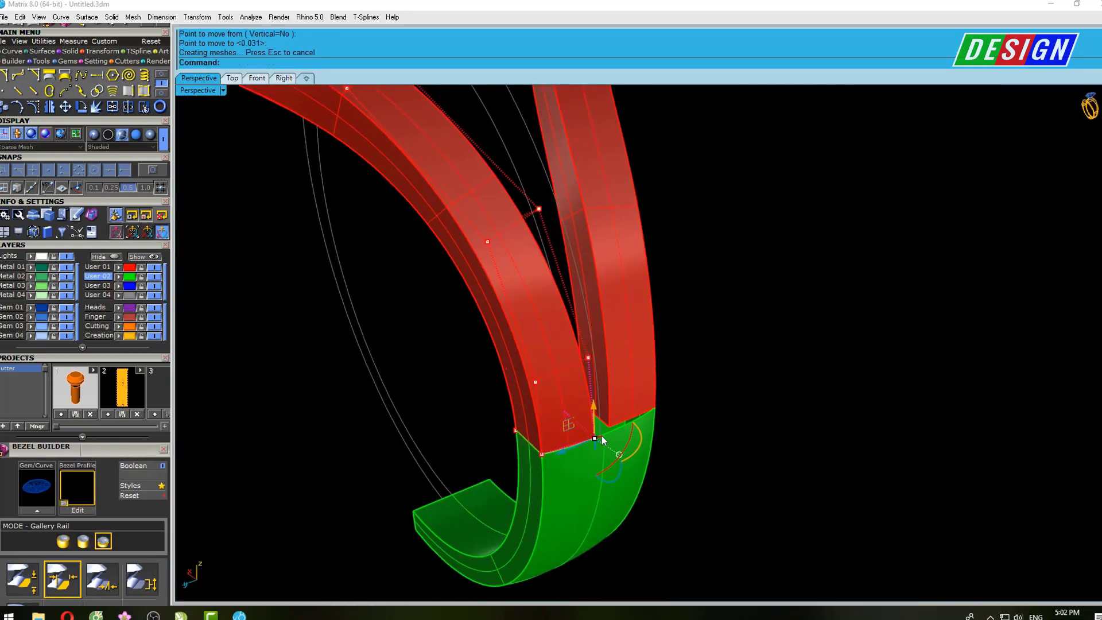
pyautogui.hotkey('ctrl', 'F2')
pyautogui.scroll(-3, 686, 408)
pyautogui.scroll(-3, 483, 313)
# In Front view, shift the red band's selected side points to the left
pyautogui.scroll(-2, 483, 312)
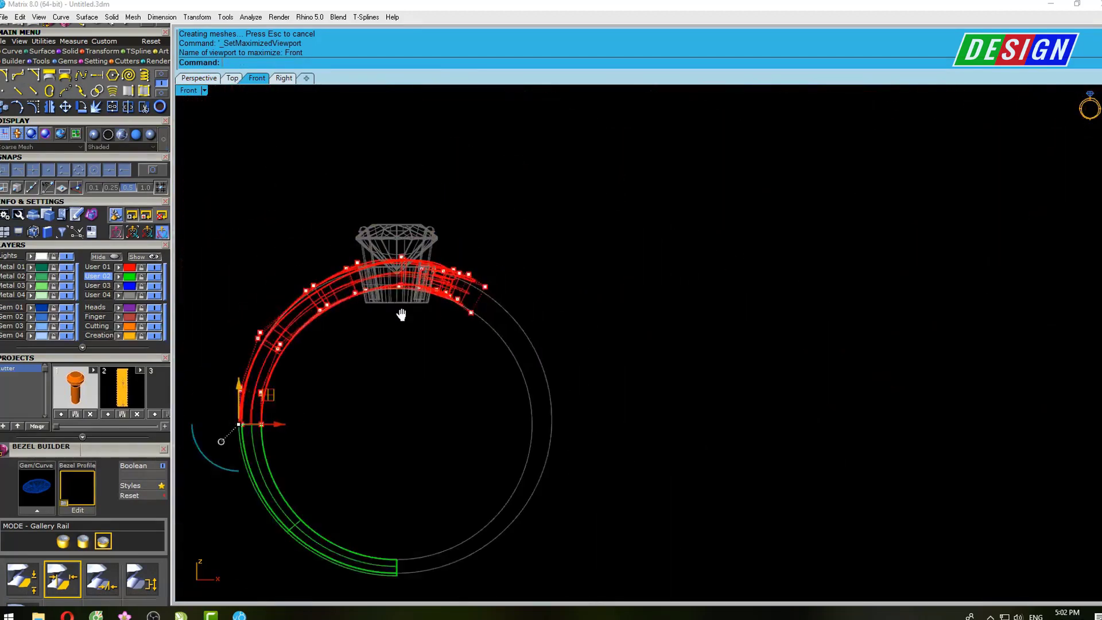
pyautogui.scroll(-1, 402, 315)
pyautogui.scroll(5, 467, 396)
pyautogui.scroll(3, 384, 405)
pyautogui.moveTo(378, 411); pyautogui.dragTo(474, 471, button='right')
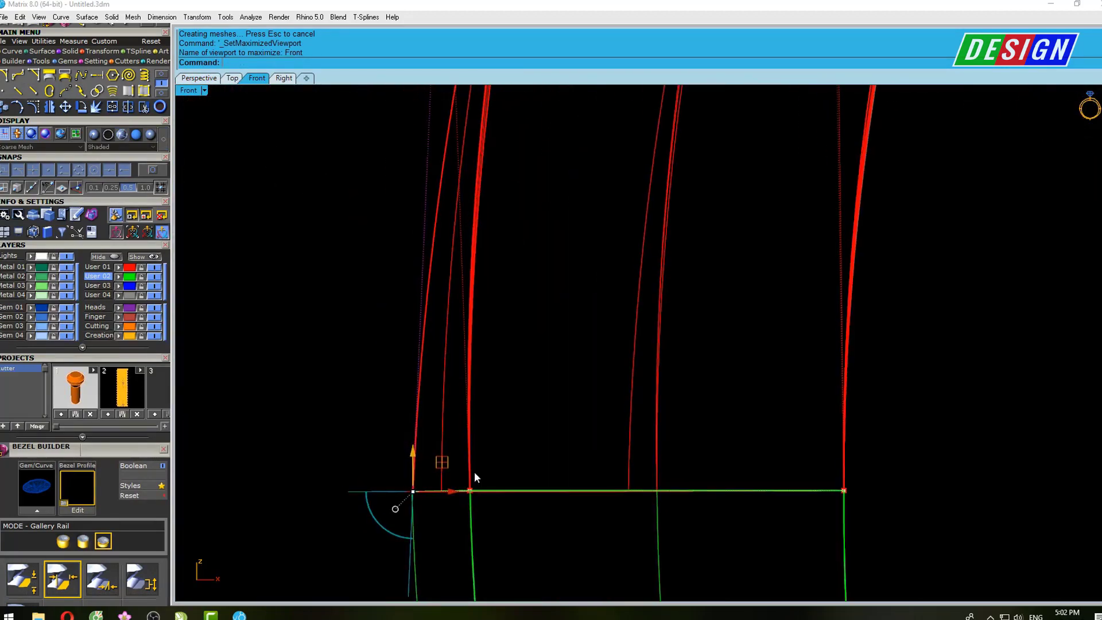
pyautogui.scroll(-3, 474, 471)
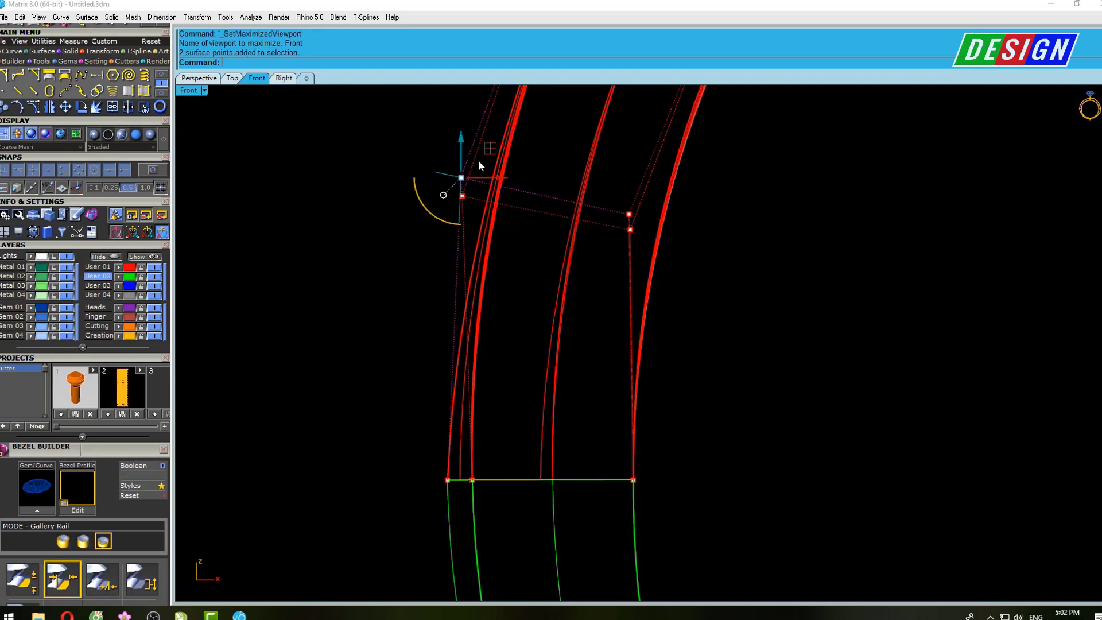
pyautogui.moveTo(501, 178); pyautogui.dragTo(478, 182)
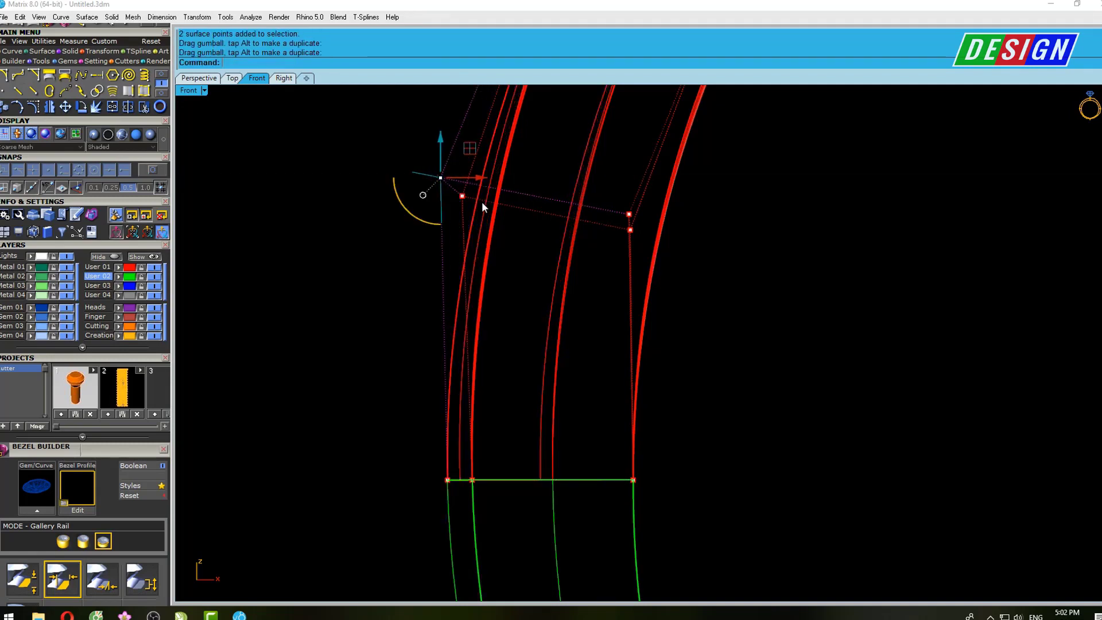
pyautogui.scroll(-4, 481, 202)
pyautogui.moveTo(538, 107); pyautogui.dragTo(526, 253, button='right')
# Nudge the upper band points slightly left and along the arc toward the head
pyautogui.scroll(4, 530, 171)
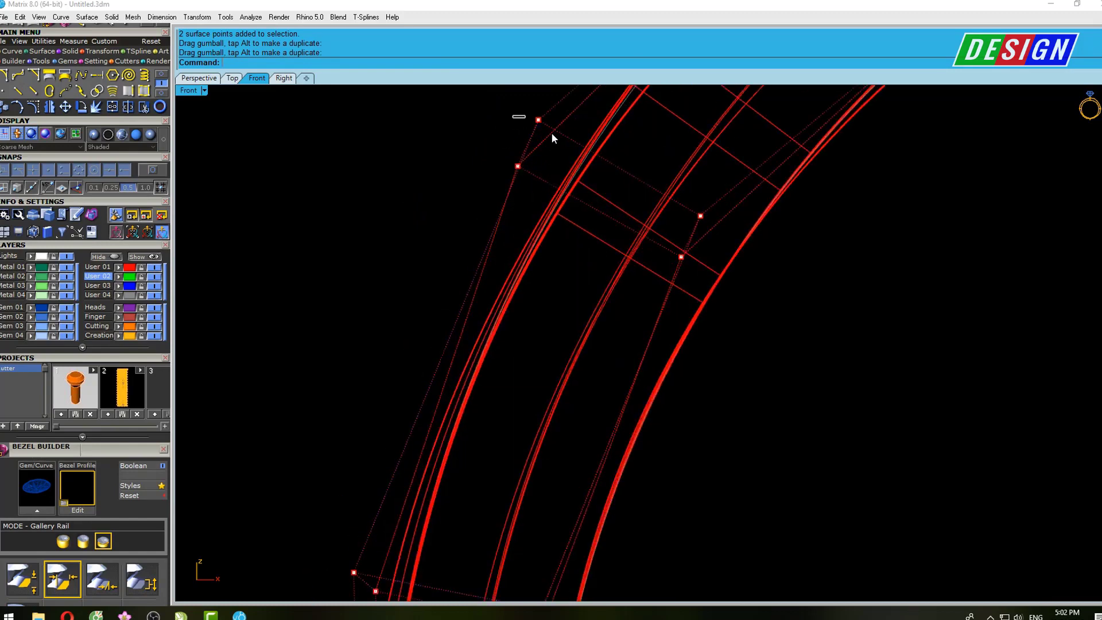
pyautogui.scroll(-3, 560, 137)
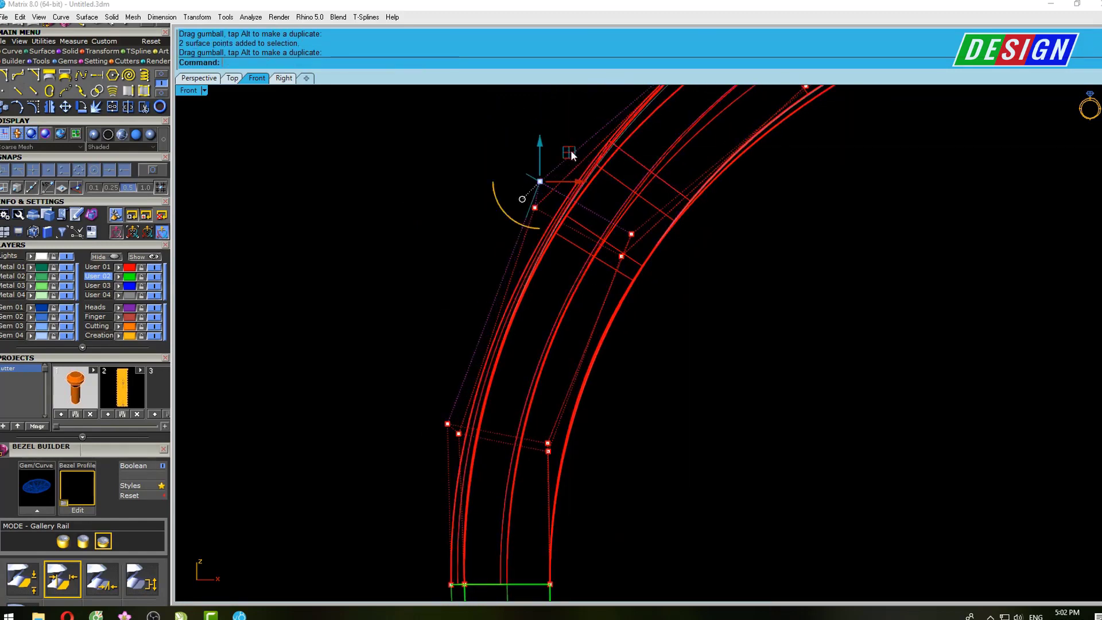
pyautogui.moveTo(570, 150); pyautogui.dragTo(565, 148)
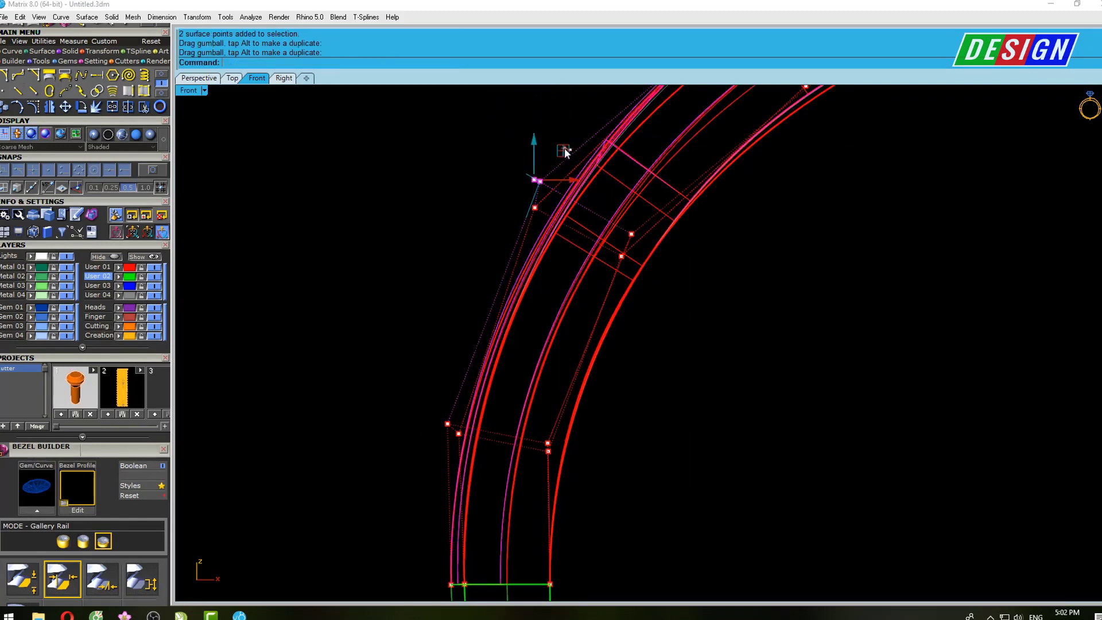
pyautogui.moveTo(565, 150); pyautogui.dragTo(425, 351, button='right')
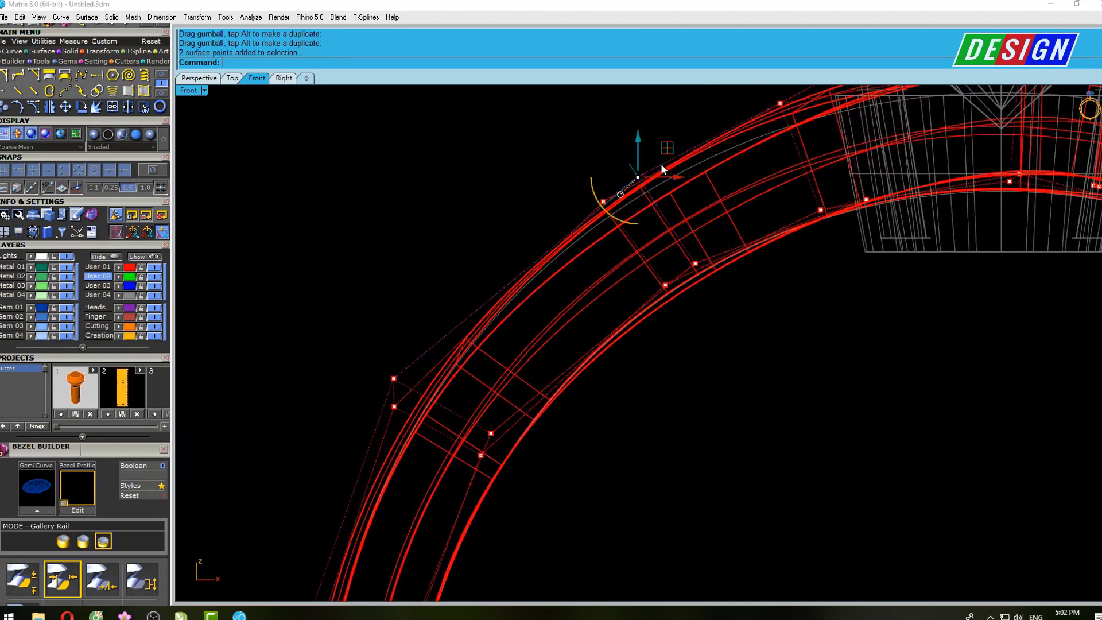
pyautogui.moveTo(667, 151); pyautogui.dragTo(660, 143)
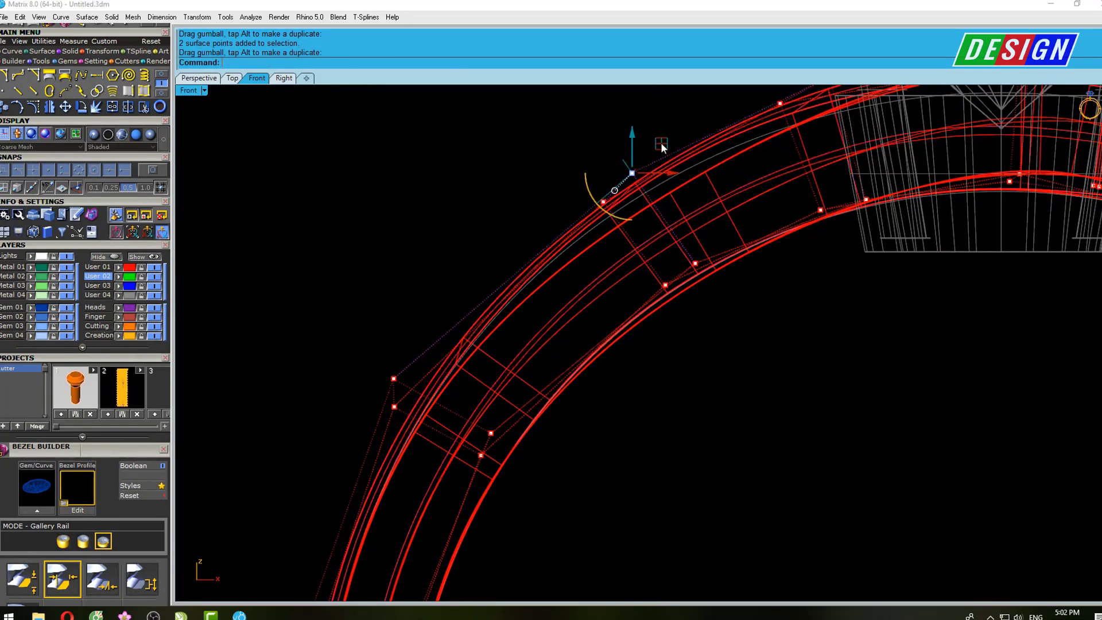
pyautogui.scroll(-2, 658, 182)
pyautogui.scroll(2, 657, 180)
pyautogui.moveTo(654, 148); pyautogui.dragTo(651, 152)
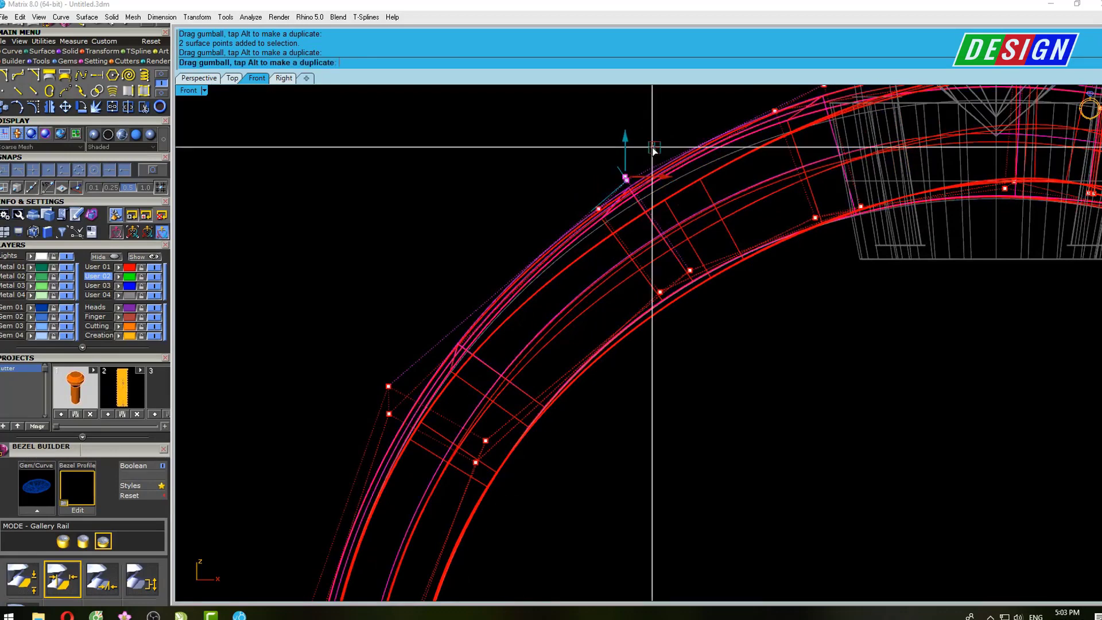
pyautogui.scroll(-3, 655, 189)
# Shade the ring to check the reshaped red band
pyautogui.write('s')
pyautogui.press('Return')
pyautogui.scroll(2, 647, 246)
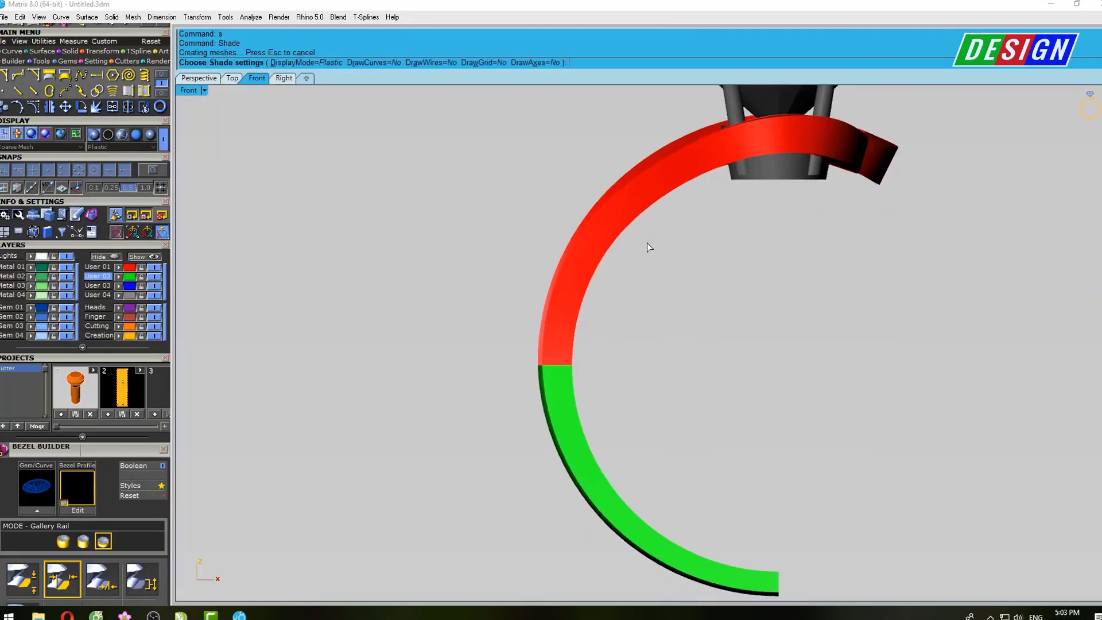
pyautogui.scroll(3, 531, 365)
pyautogui.scroll(3, 551, 363)
pyautogui.scroll(-3, 577, 356)
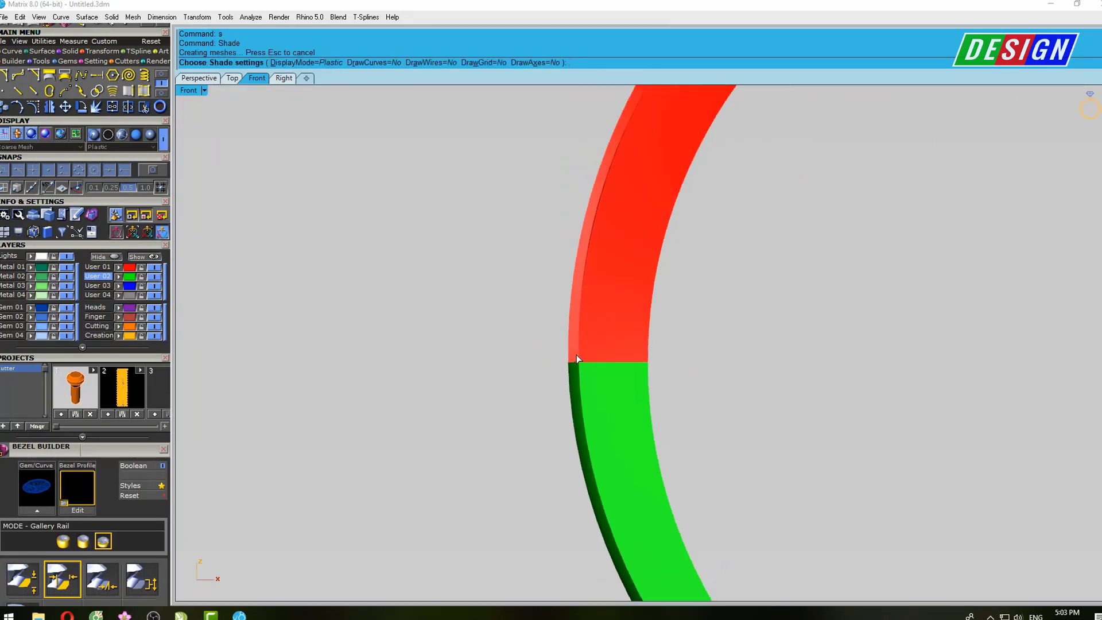
pyautogui.press('Escape')
# Move another set of band control points and shade the result again
pyautogui.scroll(3, 578, 246)
pyautogui.moveTo(520, 182)
pyautogui.mouseDown()
pyautogui.moveTo(569, 219)
pyautogui.moveTo(553, 209)
pyautogui.mouseUp()
pyautogui.scroll(2, 570, 219)
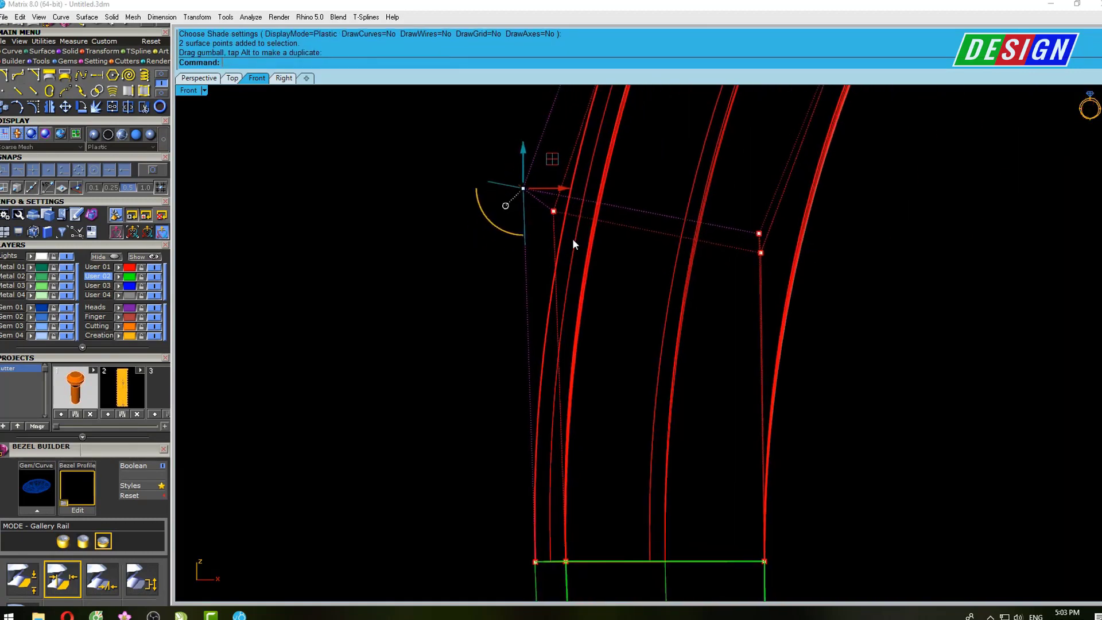
pyautogui.write('s')
pyautogui.press('Return')
# Orbit the perspective view onto the two red arms and shade them for inspection
pyautogui.hotkey('ctrl', 'Tab')
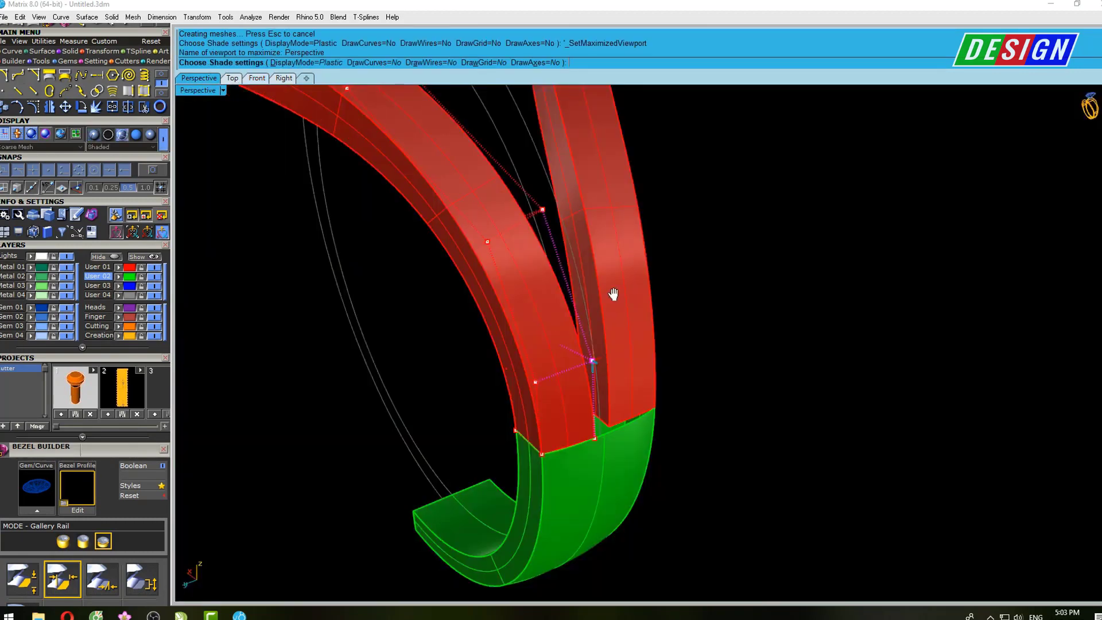
pyautogui.moveTo(603, 298); pyautogui.dragTo(594, 318, button='right')
pyautogui.press('Escape')
pyautogui.scroll(2, 594, 318)
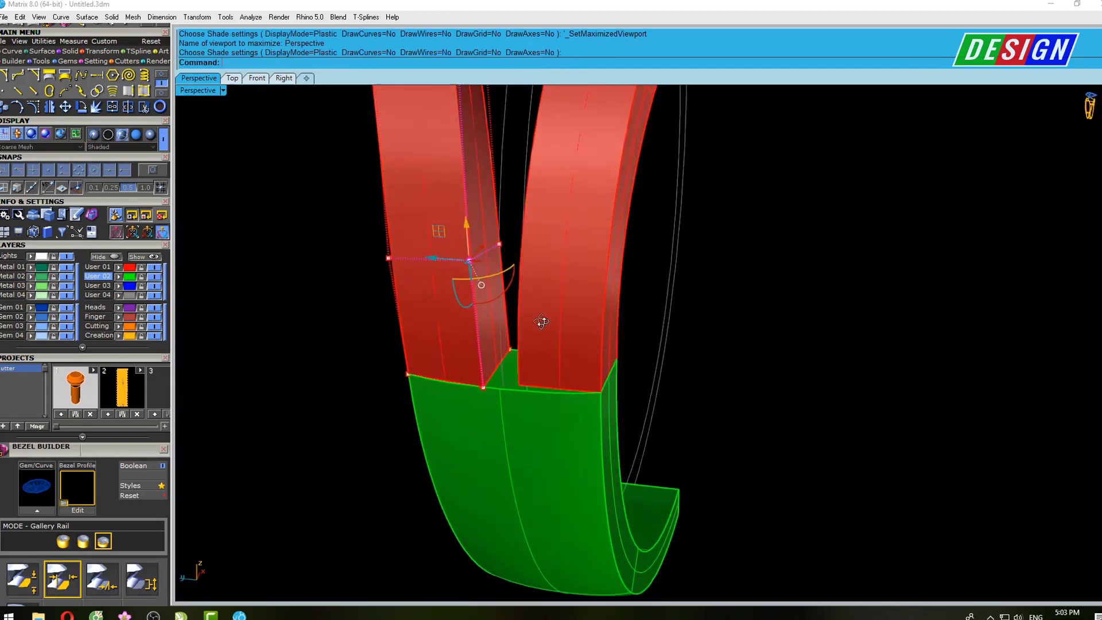
pyautogui.scroll(2, 519, 270)
pyautogui.moveTo(519, 270)
pyautogui.mouseDown(button='right')
pyautogui.moveTo(580, 413)
pyautogui.moveTo(551, 357)
pyautogui.moveTo(818, 171)
pyautogui.mouseUp(button='right')
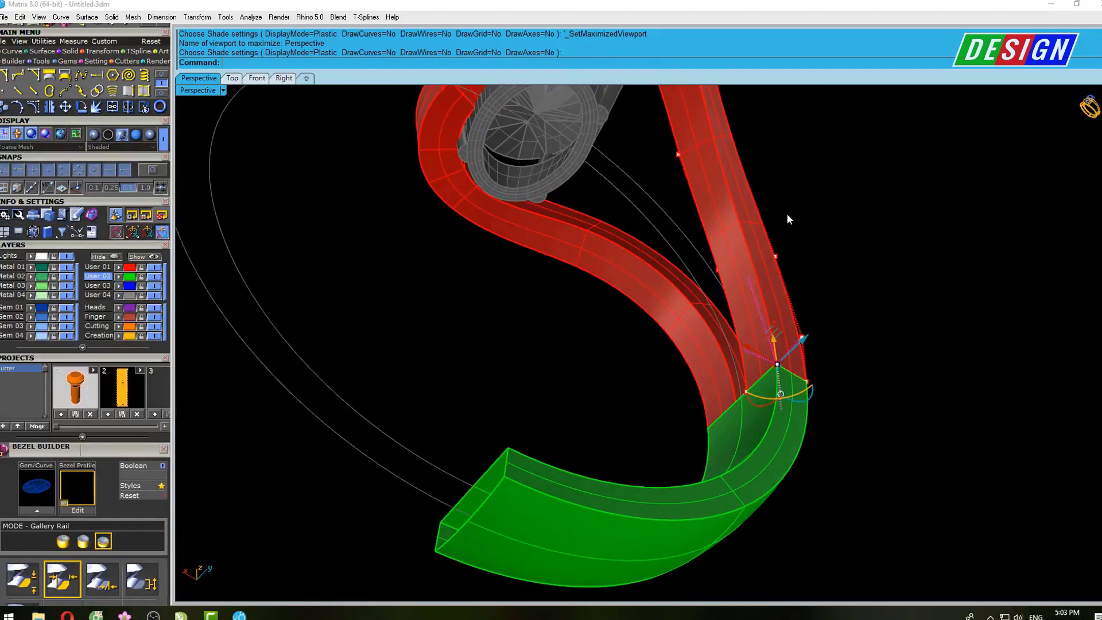
pyautogui.moveTo(787, 219)
pyautogui.mouseDown(button='right')
pyautogui.moveTo(755, 347)
pyautogui.moveTo(774, 277)
pyautogui.mouseUp(button='right')
pyautogui.click(756, 321)
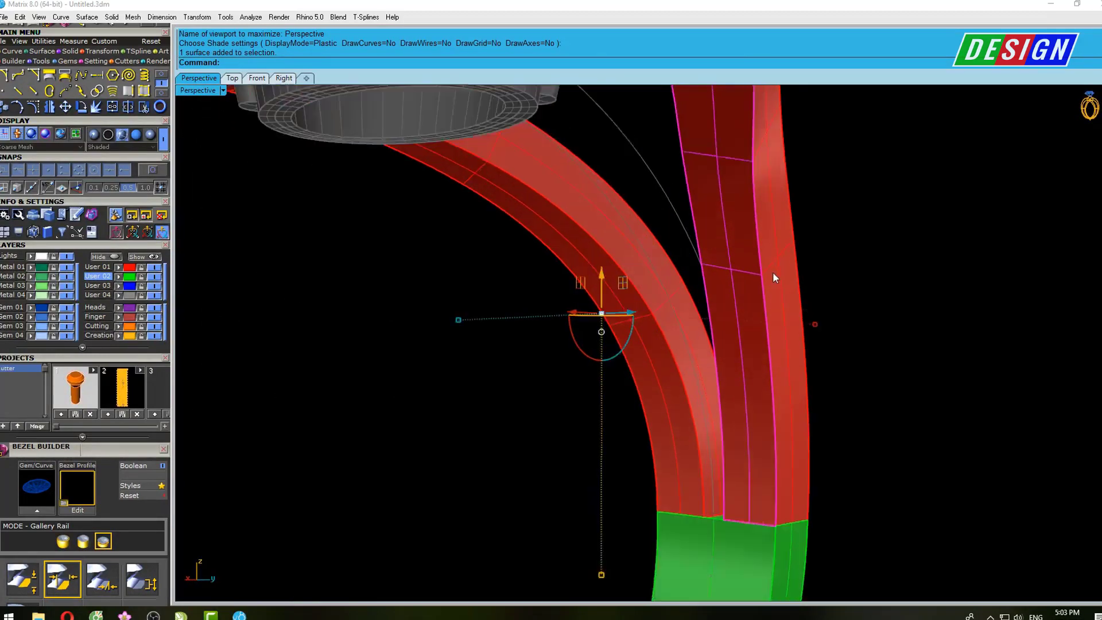
pyautogui.press('Escape')
pyautogui.scroll(3, 768, 271)
pyautogui.scroll(2, 765, 275)
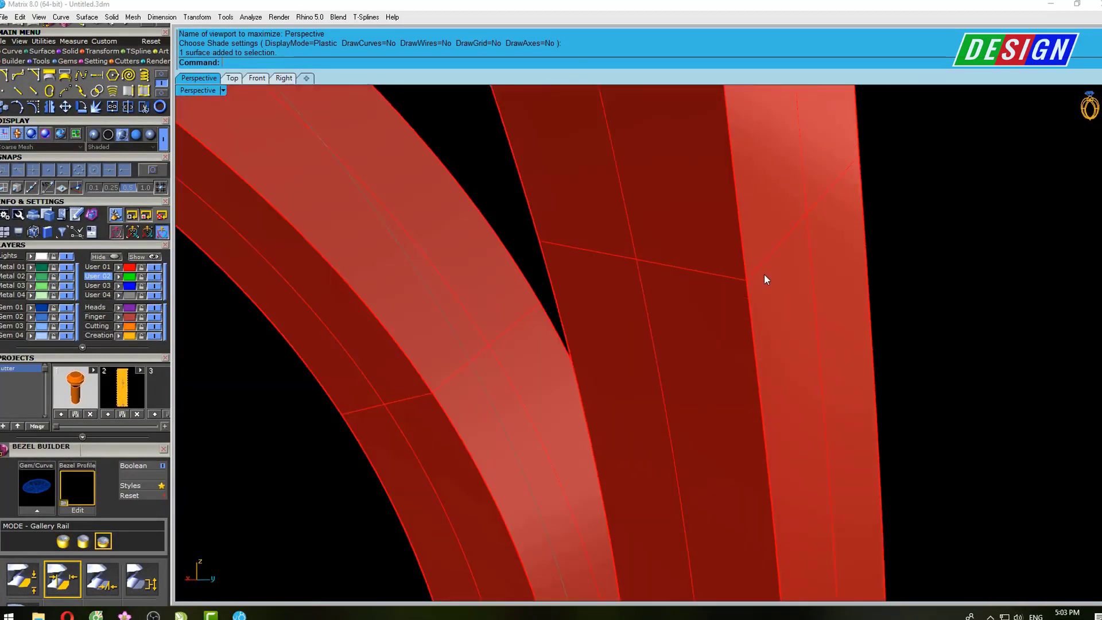
pyautogui.write('s')
pyautogui.press('Return')
pyautogui.moveTo(770, 283)
pyautogui.mouseDown(button='right')
pyautogui.moveTo(590, 322)
pyautogui.moveTo(435, 327)
pyautogui.moveTo(337, 354)
pyautogui.moveTo(342, 416)
pyautogui.moveTo(467, 305)
pyautogui.moveTo(576, 387)
pyautogui.moveTo(624, 347)
pyautogui.moveTo(648, 415)
pyautogui.moveTo(648, 459)
pyautogui.moveTo(605, 507)
pyautogui.moveTo(640, 468)
pyautogui.moveTo(686, 195)
pyautogui.mouseUp(button='right')
pyautogui.press('Return')
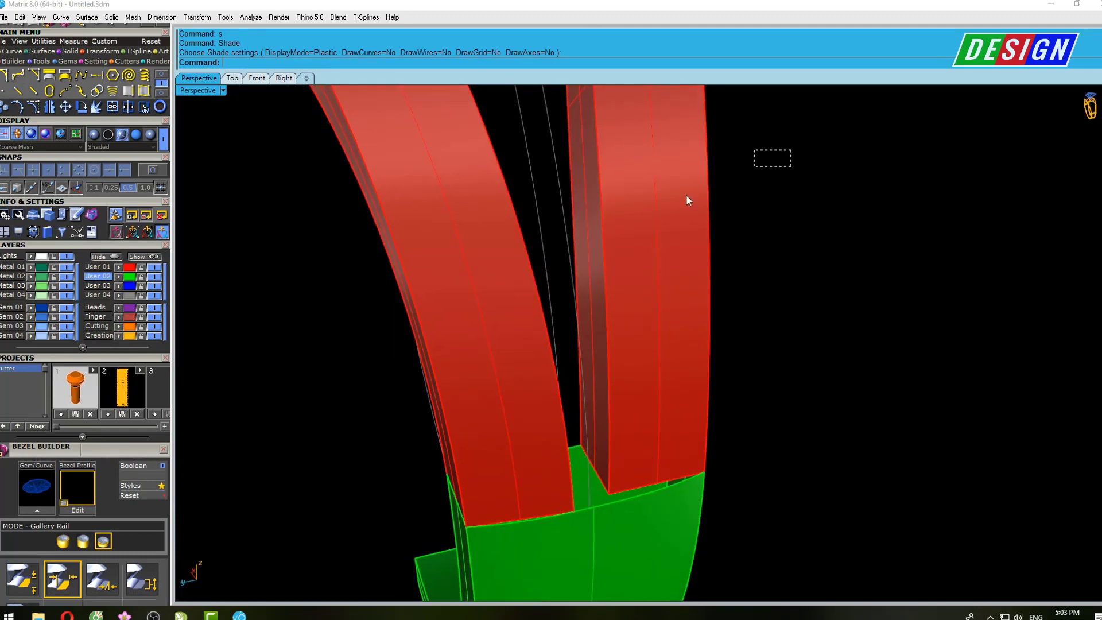
# Select the right red arm, turn its points on, and pick its two bottom corner points
pyautogui.moveTo(686, 195); pyautogui.dragTo(556, 222)
pyautogui.moveTo(555, 222)
pyautogui.mouseDown(button='right')
pyautogui.moveTo(625, 229)
pyautogui.moveTo(672, 328)
pyautogui.moveTo(664, 319)
pyautogui.moveTo(626, 434)
pyautogui.moveTo(616, 374)
pyautogui.moveTo(584, 308)
pyautogui.mouseUp(button='right')
pyautogui.press('F10')
pyautogui.moveTo(584, 308); pyautogui.dragTo(625, 455)
pyautogui.scroll(3, 623, 446)
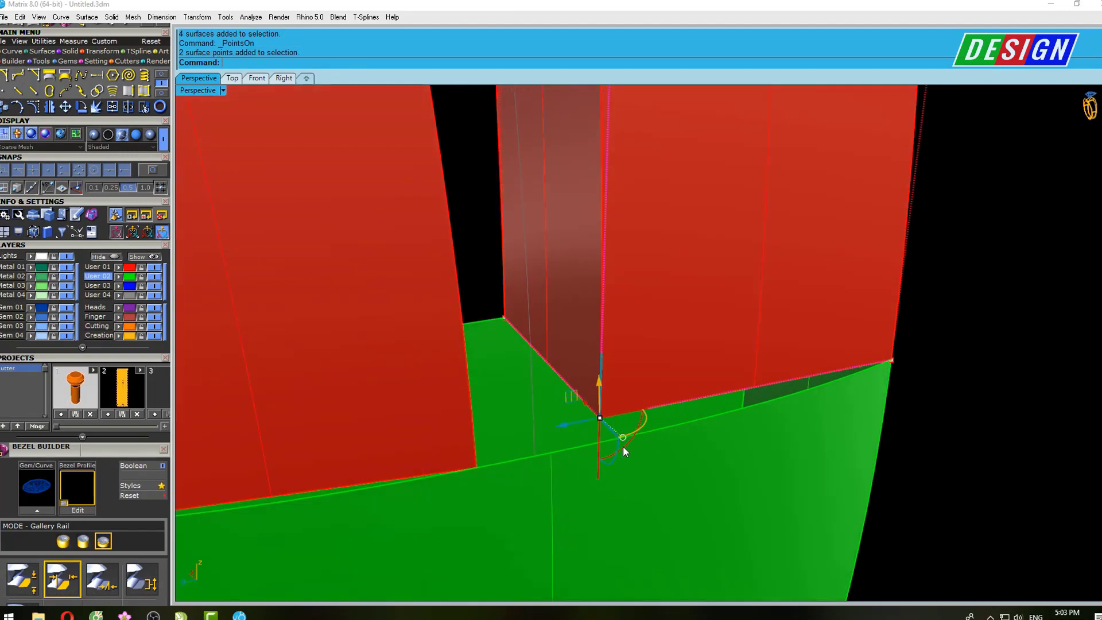
pyautogui.write('Mo')
# Move the corner points 0.221 onto the green shank's edge with a Perp snap
pyautogui.press('Return')
pyautogui.scroll(1, 622, 445)
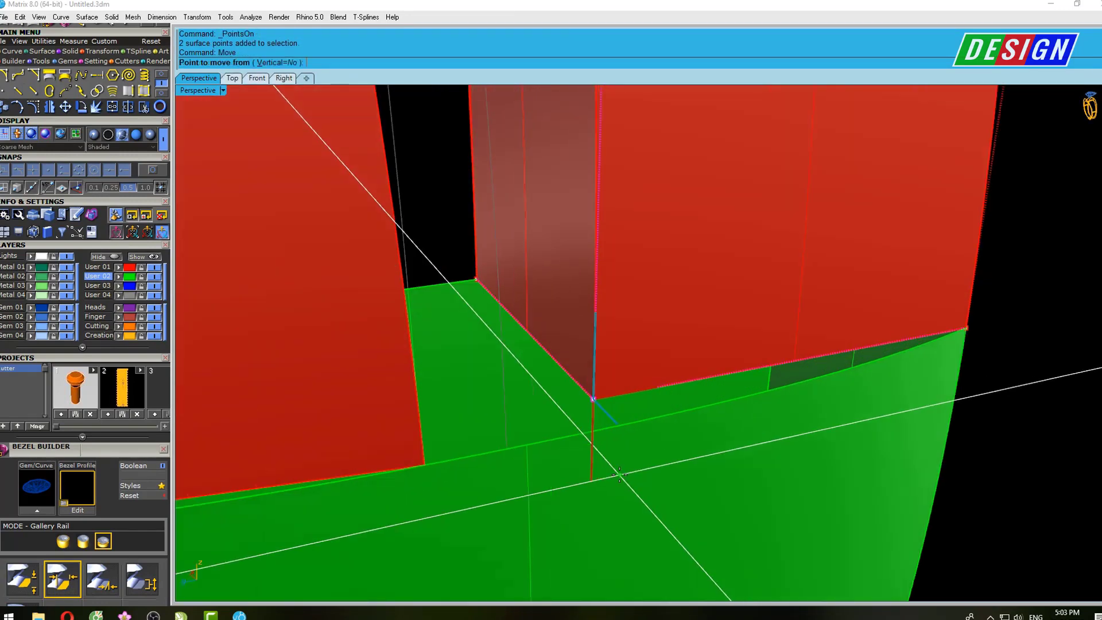
pyautogui.click(593, 399)
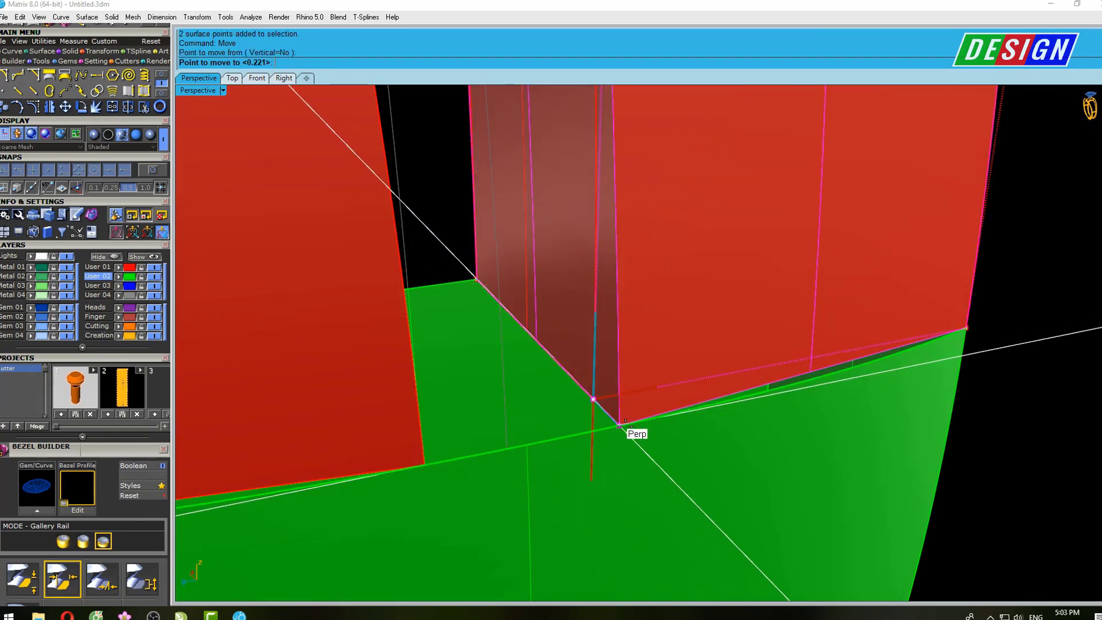
pyautogui.scroll(-5, 648, 396)
pyautogui.scroll(3, 646, 364)
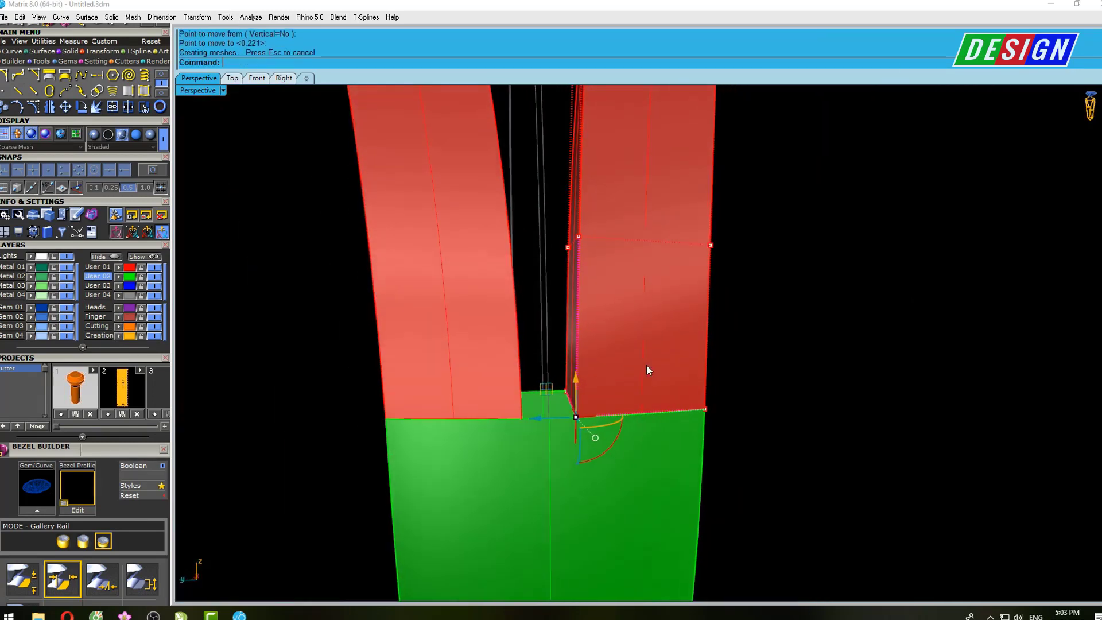
pyautogui.hotkey('ctrl', 'F3')
# Preview the ring shaded in the side view, then return to a clear perspective view
pyautogui.scroll(-2, 608, 354)
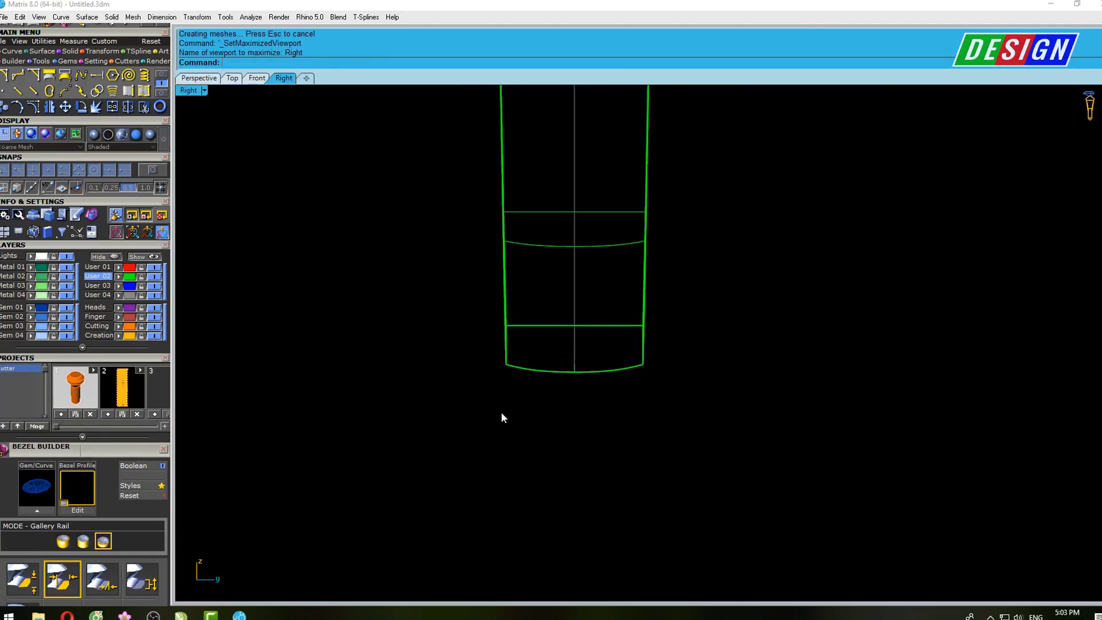
pyautogui.scroll(-4, 501, 411)
pyautogui.write('s')
pyautogui.press('Return')
pyautogui.write('s')
pyautogui.press('Return')
pyautogui.scroll(5, 592, 273)
pyautogui.scroll(1, 591, 273)
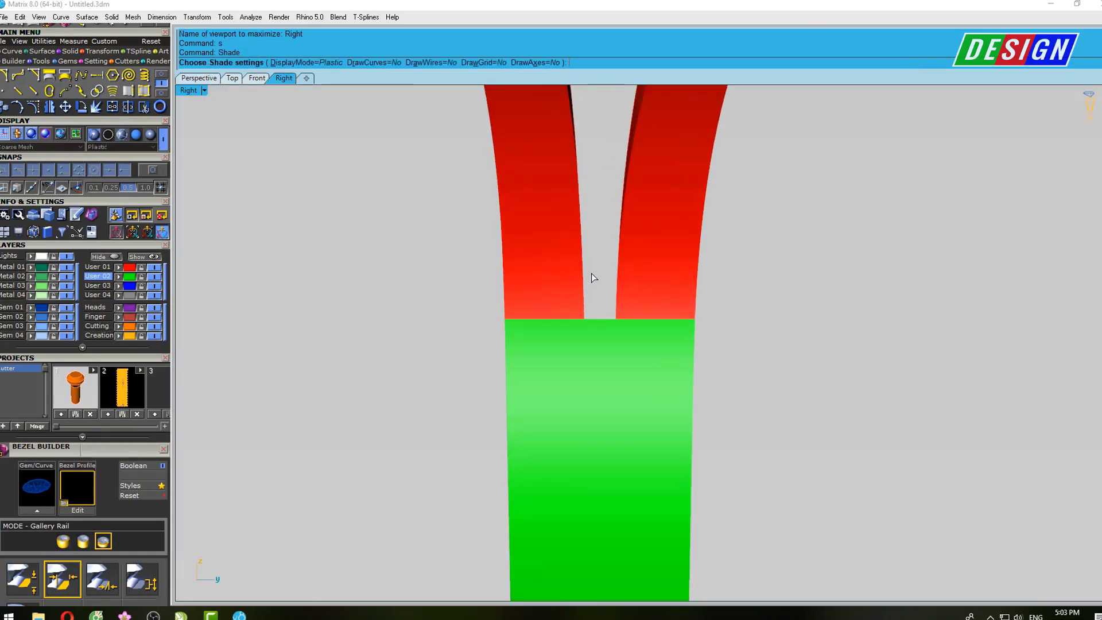
pyautogui.scroll(-4, 591, 273)
pyautogui.scroll(2, 595, 283)
pyautogui.press('Escape')
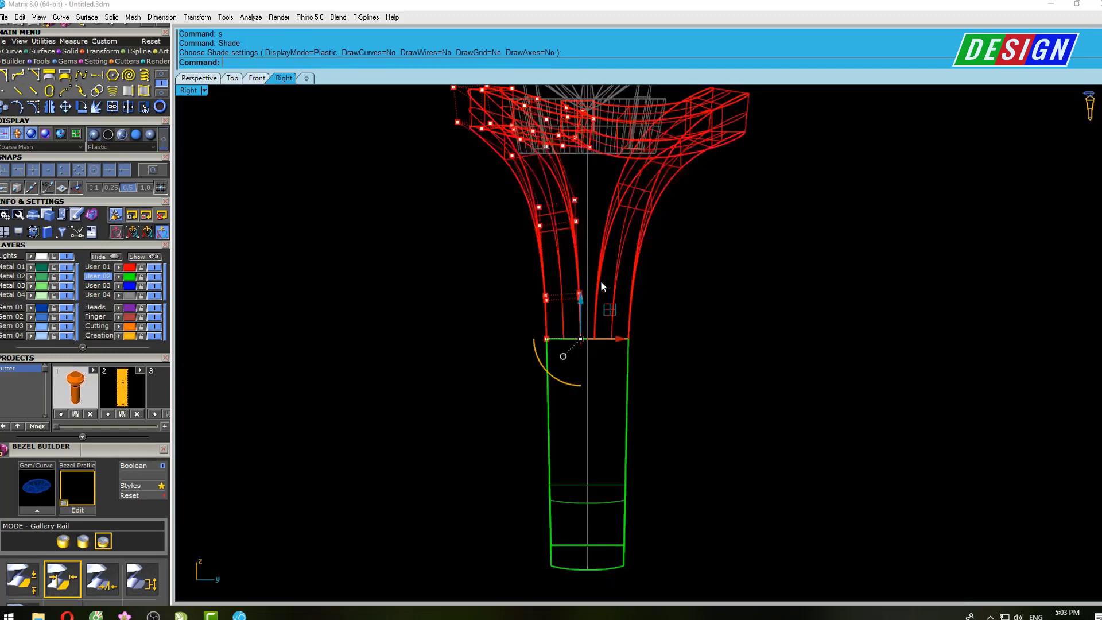
pyautogui.hotkey('ctrl', 'F4')
pyautogui.press('Escape')
# Show the arm's control points, select two, and shift them left in Front view
pyautogui.moveTo(677, 357); pyautogui.dragTo(779, 227, button='right')
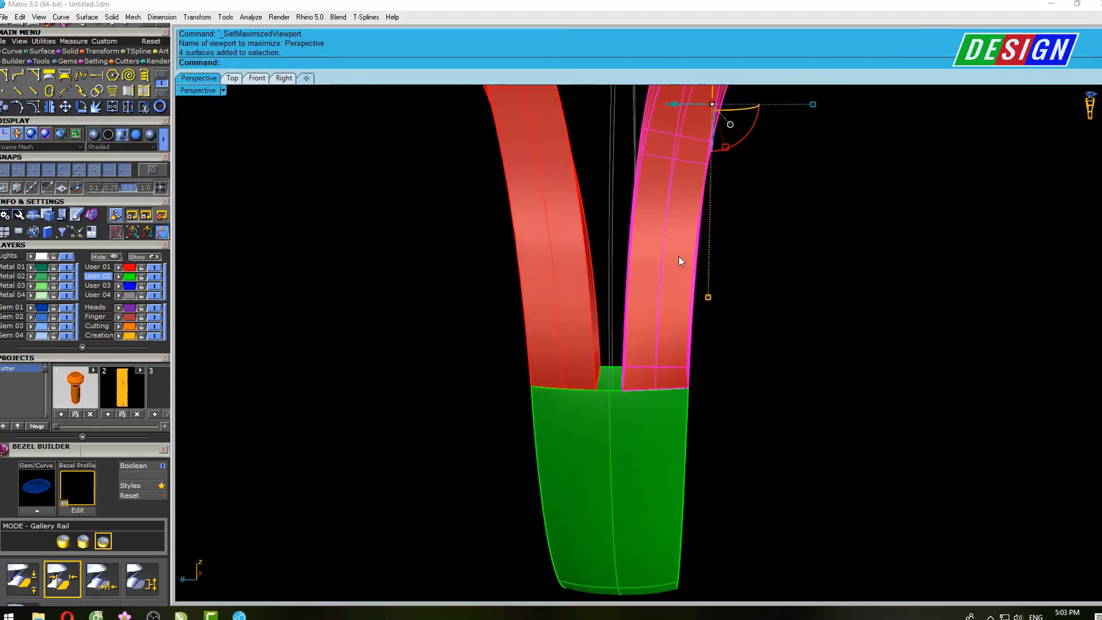
pyautogui.moveTo(678, 256); pyautogui.dragTo(679, 288, button='right')
pyautogui.press('F10')
pyautogui.scroll(2, 667, 359)
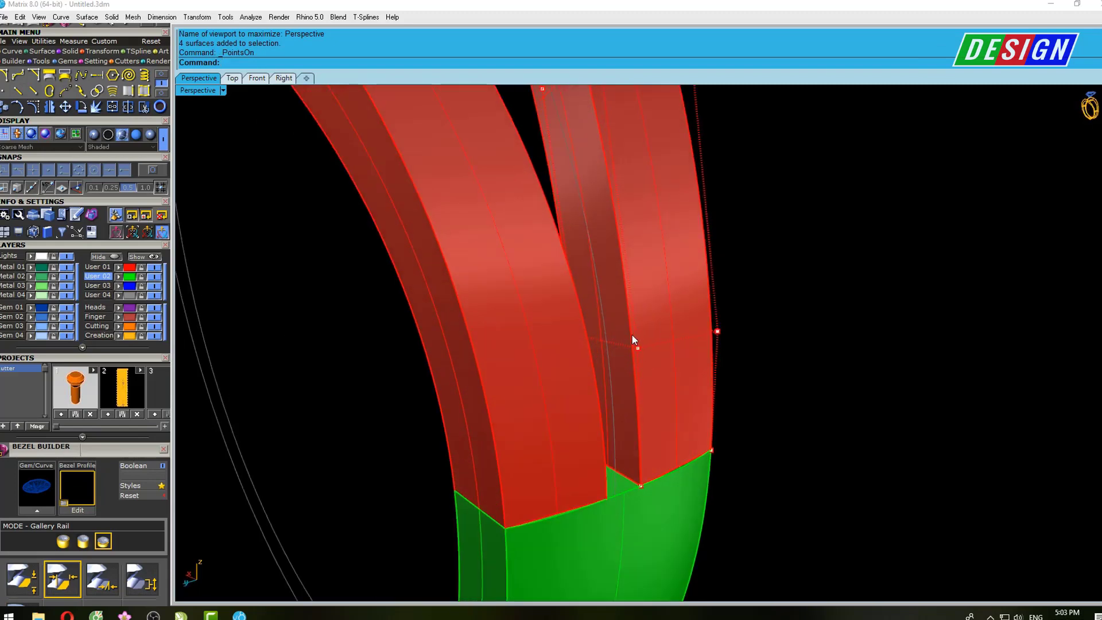
pyautogui.moveTo(632, 336); pyautogui.dragTo(639, 355)
pyautogui.hotkey('ctrl', 'F2')
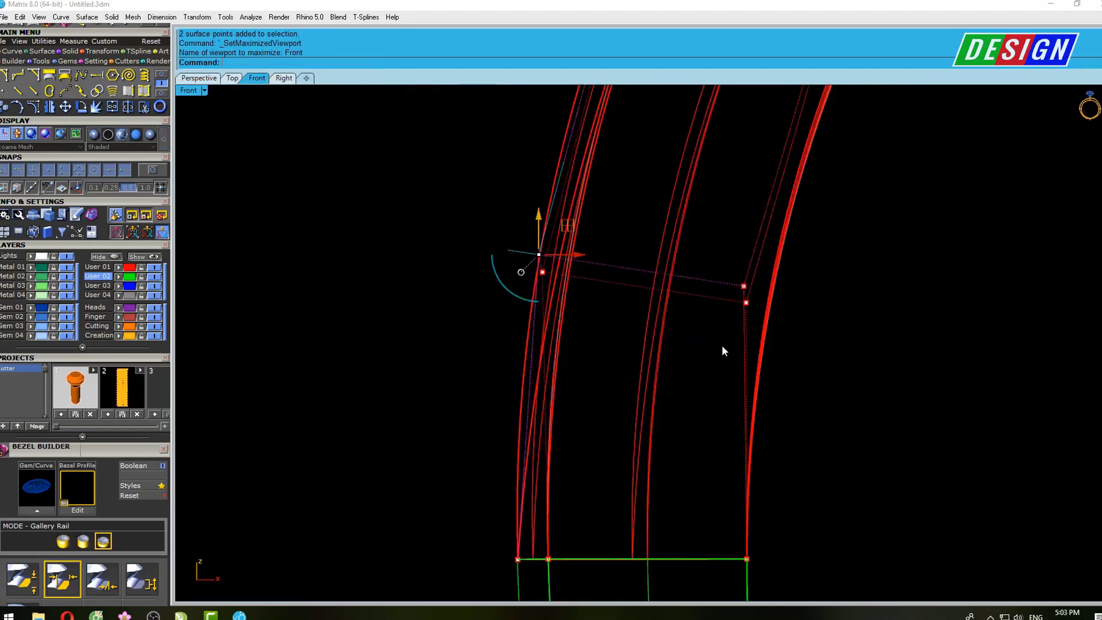
pyautogui.moveTo(581, 256); pyautogui.dragTo(549, 259)
# Select the band's two upper control points and raise them to lift the arc
pyautogui.scroll(-2, 591, 315)
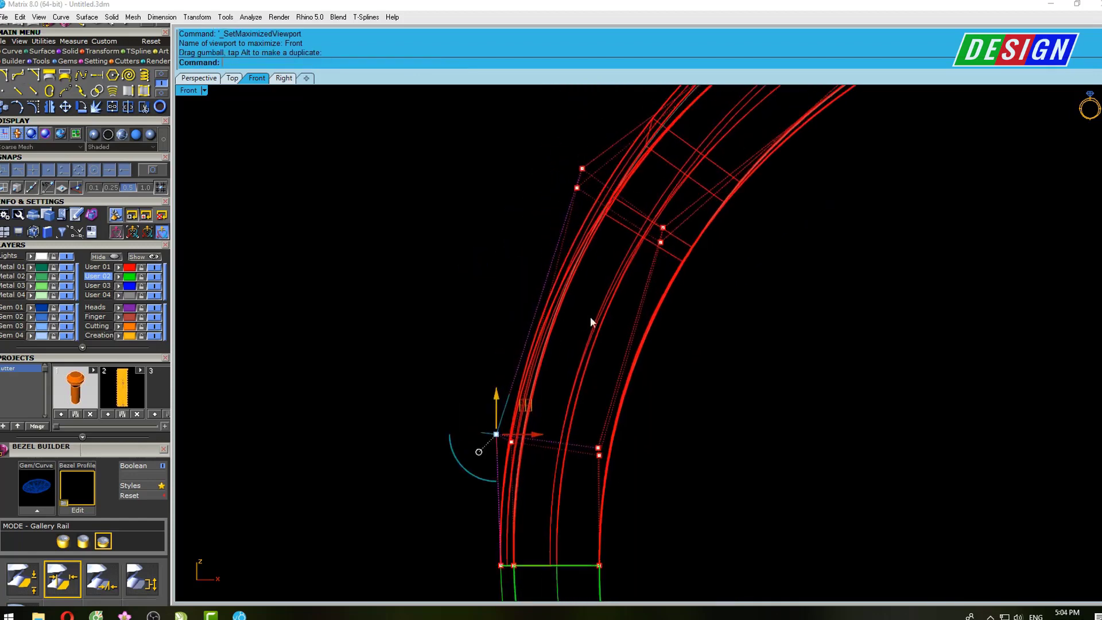
pyautogui.moveTo(562, 157); pyautogui.dragTo(590, 192)
pyautogui.scroll(5, 574, 190)
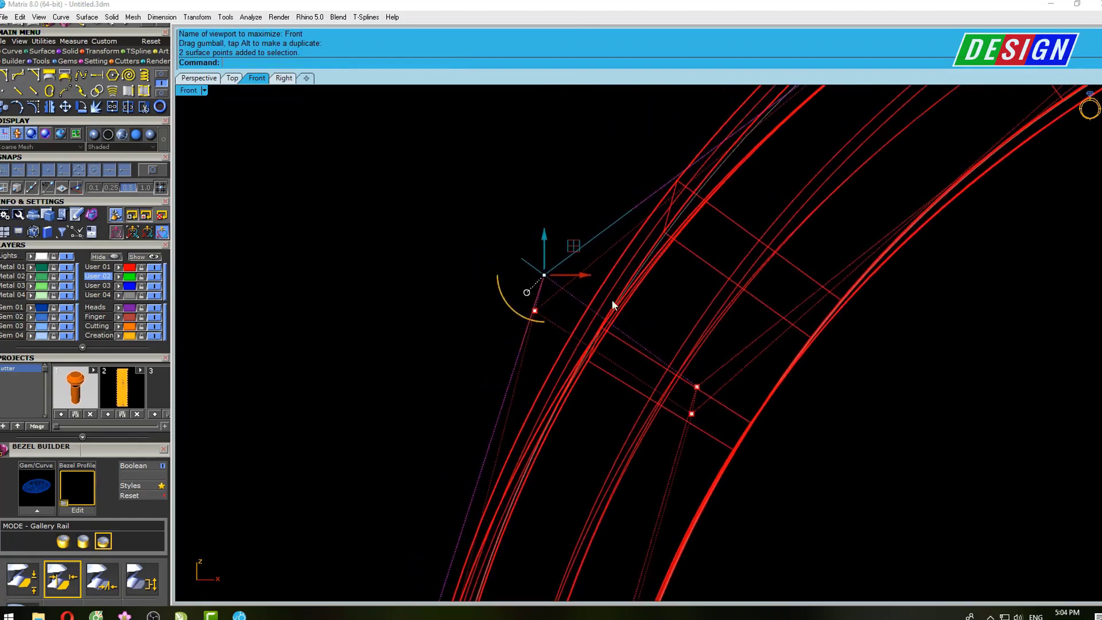
pyautogui.moveTo(594, 252); pyautogui.dragTo(556, 227)
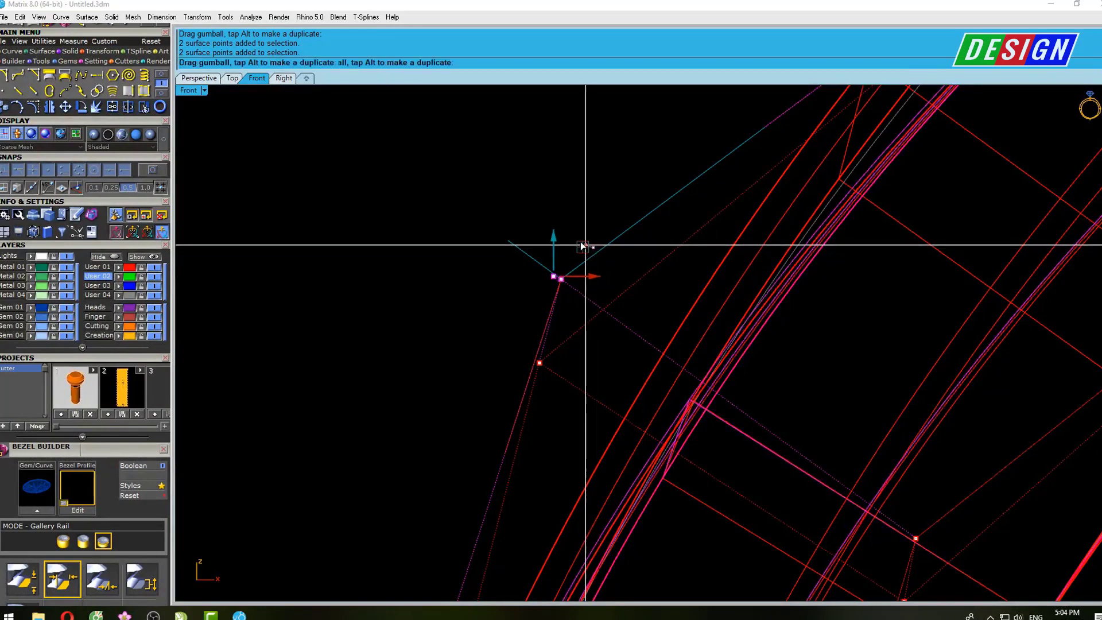
pyautogui.scroll(-3, 554, 224)
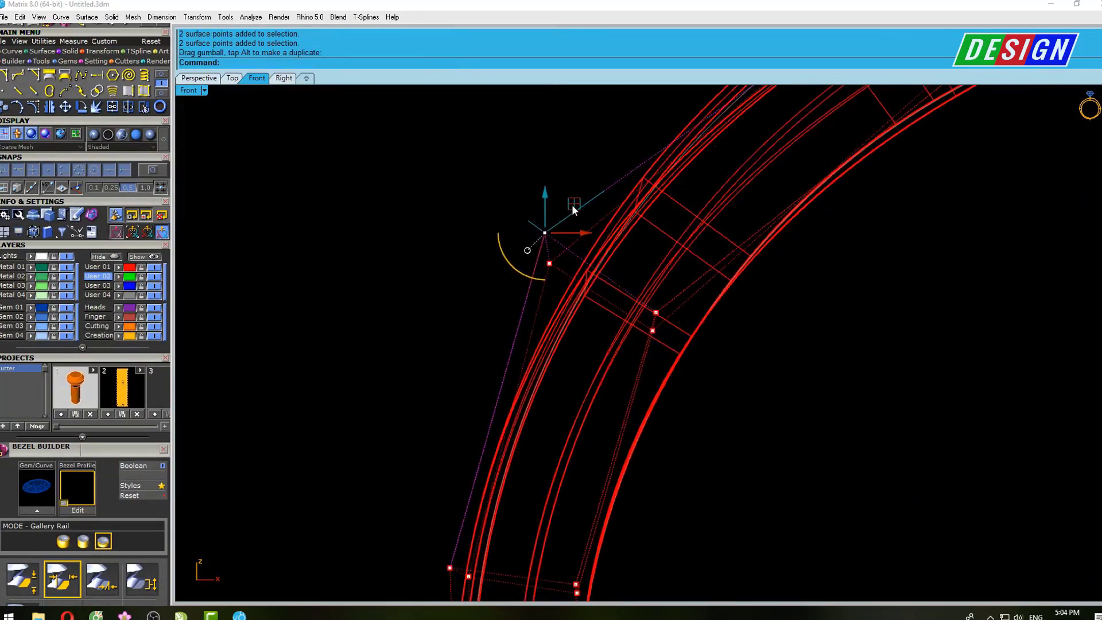
pyautogui.moveTo(752, 171); pyautogui.dragTo(739, 158, button='right')
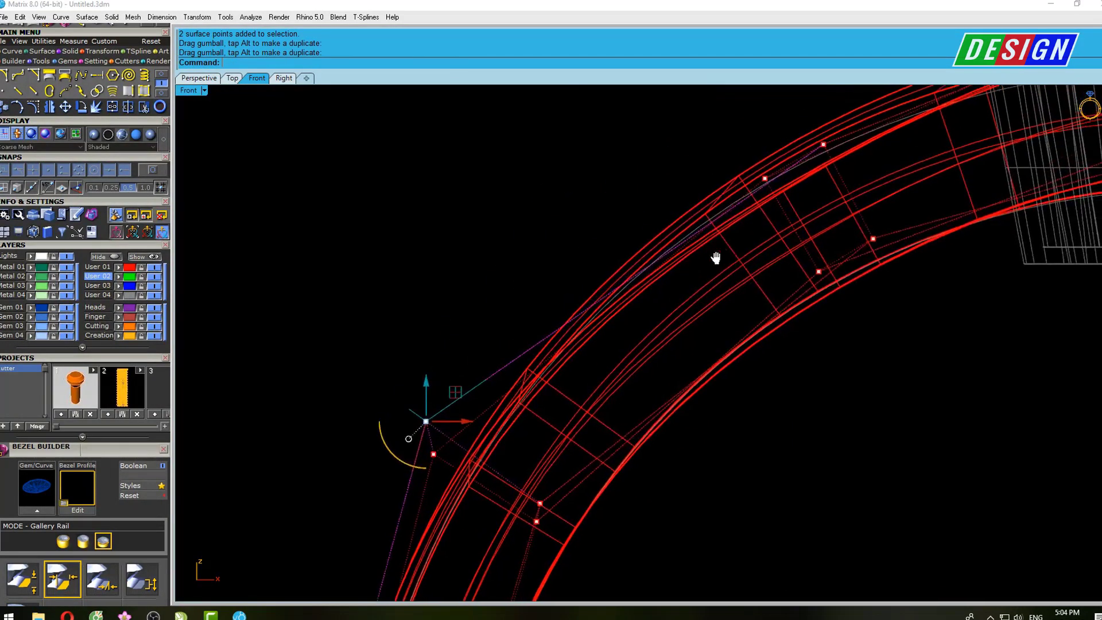
pyautogui.moveTo(799, 192); pyautogui.dragTo(759, 216, button='right')
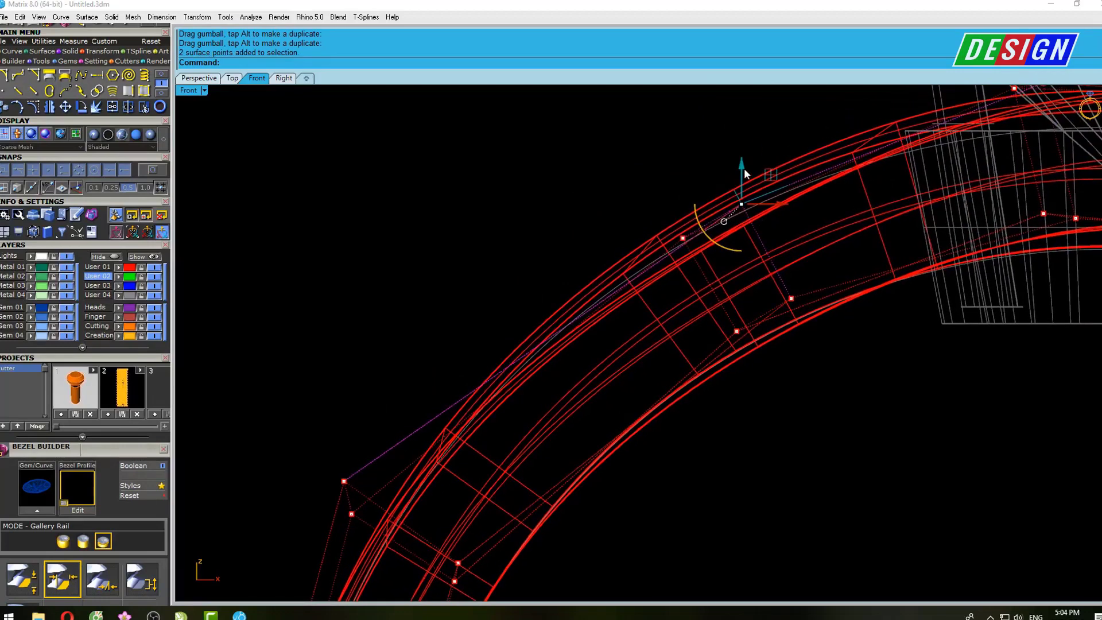
pyautogui.moveTo(744, 169); pyautogui.dragTo(738, 149)
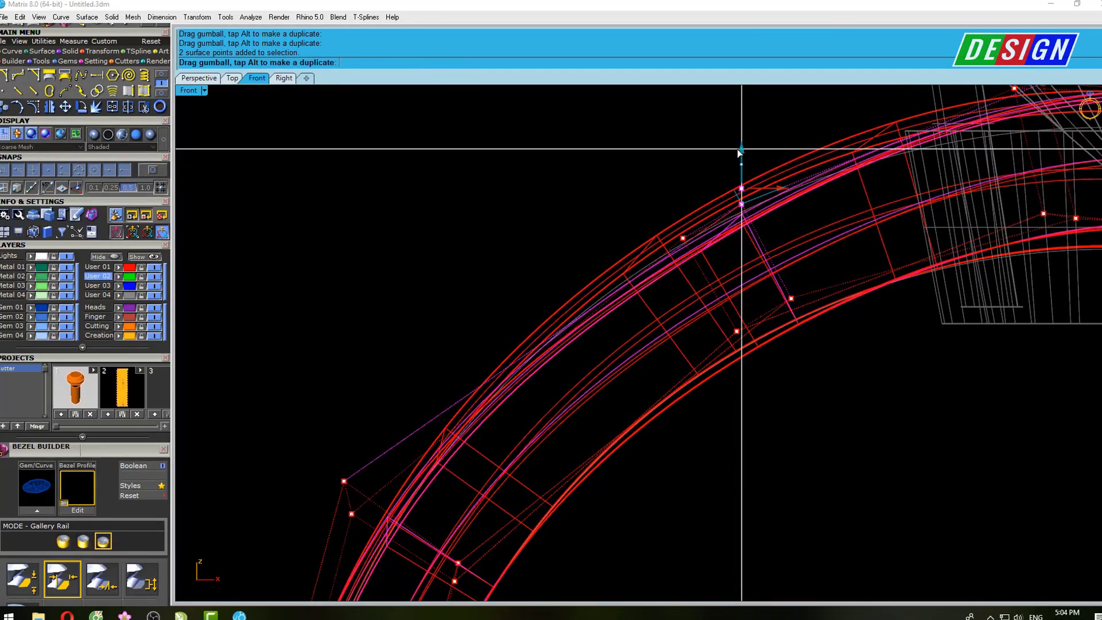
# Check the band shaded, then lift its end points further upward
pyautogui.scroll(-3, 738, 150)
pyautogui.scroll(-2, 793, 215)
pyautogui.write('s')
pyautogui.press('Return')
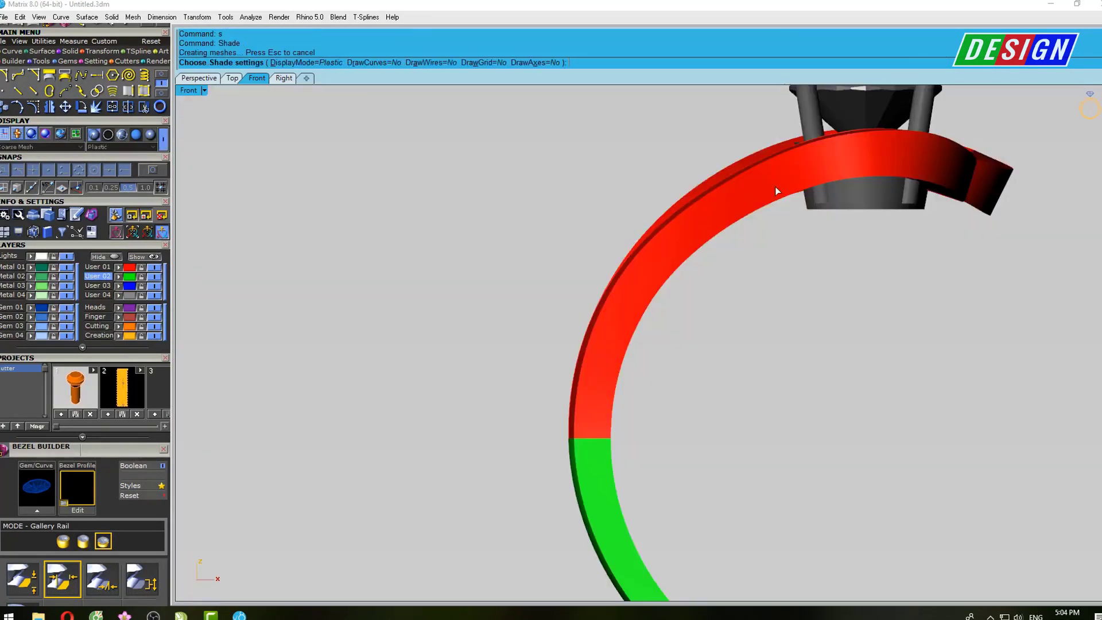
pyautogui.scroll(3, 776, 187)
pyautogui.press('Escape')
pyautogui.moveTo(711, 165); pyautogui.dragTo(711, 154)
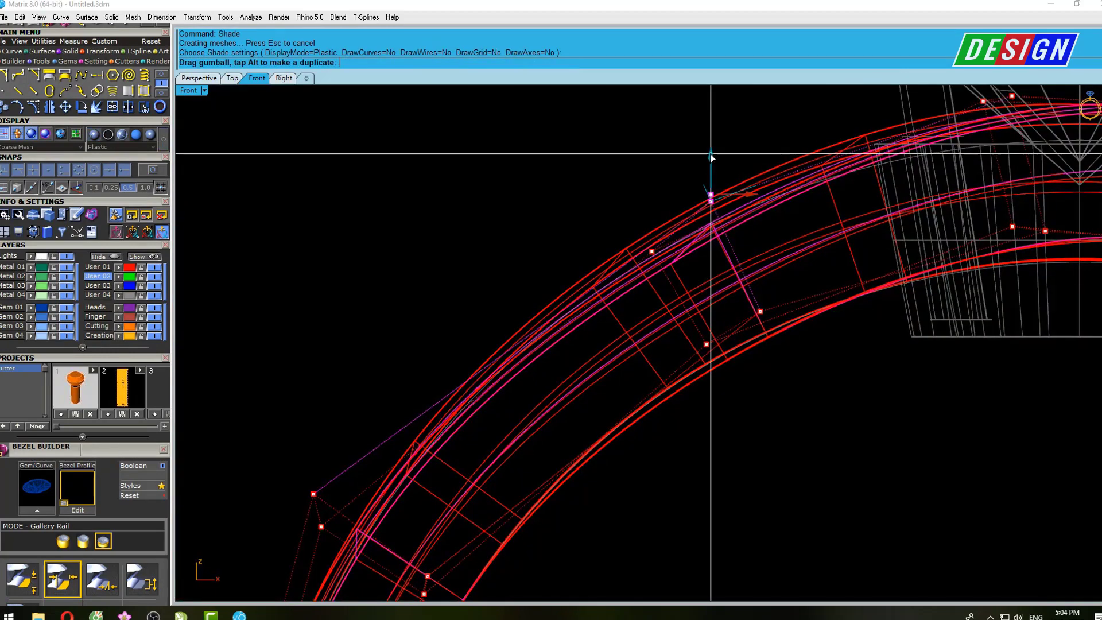
# Recheck the reshaped band shaded and return to the perspective wireframe
pyautogui.write('s')
pyautogui.press('Return')
pyautogui.scroll(-2, 709, 153)
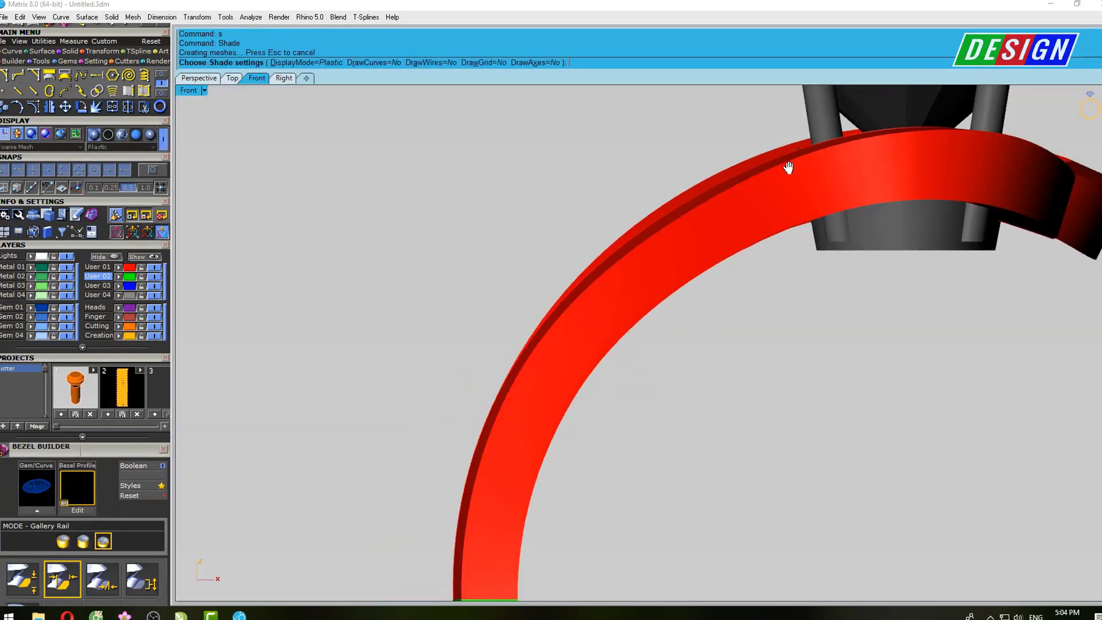
pyautogui.scroll(-1, 746, 166)
pyautogui.scroll(-1, 758, 174)
pyautogui.scroll(-1, 764, 189)
pyautogui.hotkey('ctrl', 'F4')
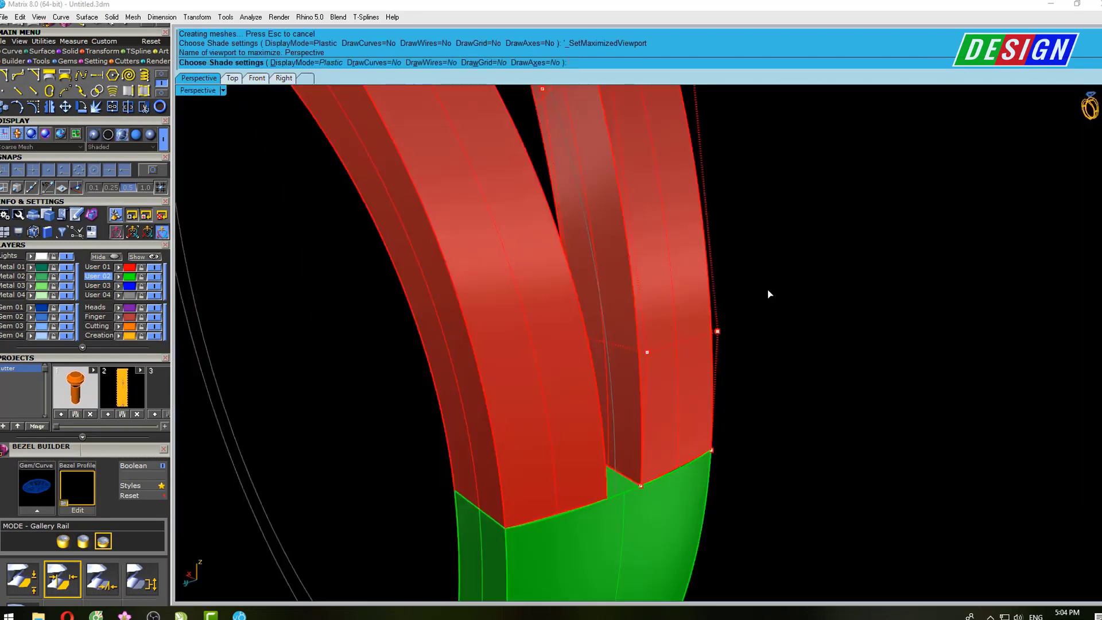
pyautogui.press('Escape')
# Select the right red band's surfaces, including its inner surface, viewed from below
pyautogui.moveTo(746, 212)
pyautogui.mouseDown(button='right')
pyautogui.moveTo(758, 179)
pyautogui.moveTo(807, 281)
pyautogui.mouseUp(button='right')
pyautogui.moveTo(649, 241); pyautogui.dragTo(649, 242)
pyautogui.moveTo(719, 257); pyautogui.dragTo(772, 326, button='right')
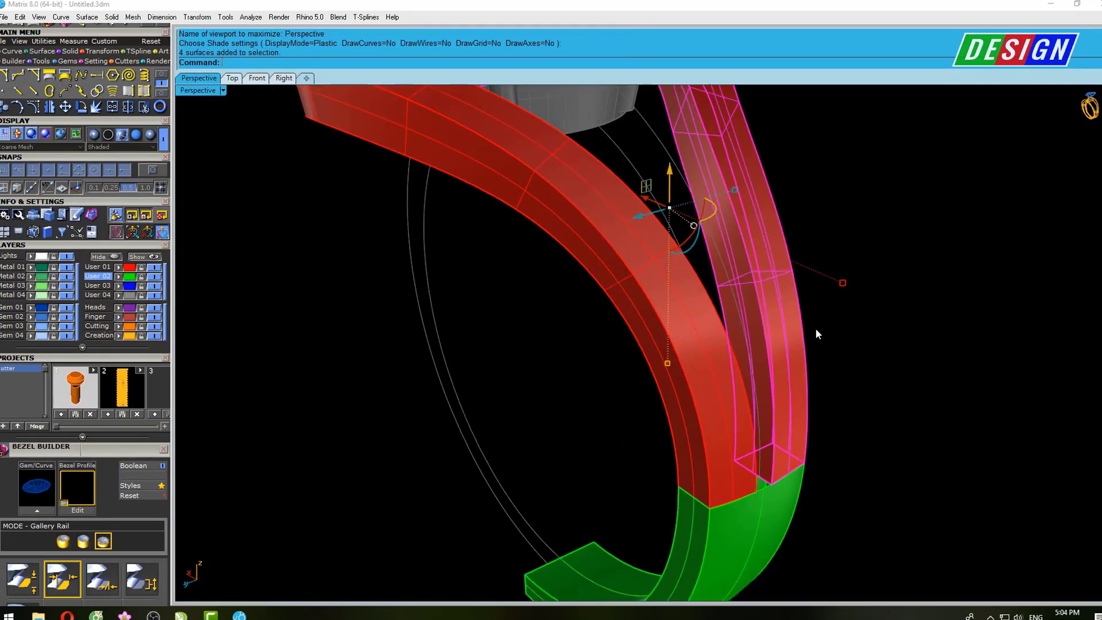
pyautogui.click(792, 377)
pyautogui.moveTo(792, 377)
pyautogui.mouseDown(button='right')
pyautogui.moveTo(627, 315)
pyautogui.moveTo(608, 344)
pyautogui.moveTo(691, 373)
pyautogui.moveTo(792, 383)
pyautogui.moveTo(709, 514)
pyautogui.moveTo(753, 492)
pyautogui.moveTo(755, 408)
pyautogui.mouseUp(button='right')
pyautogui.scroll(1, 745, 405)
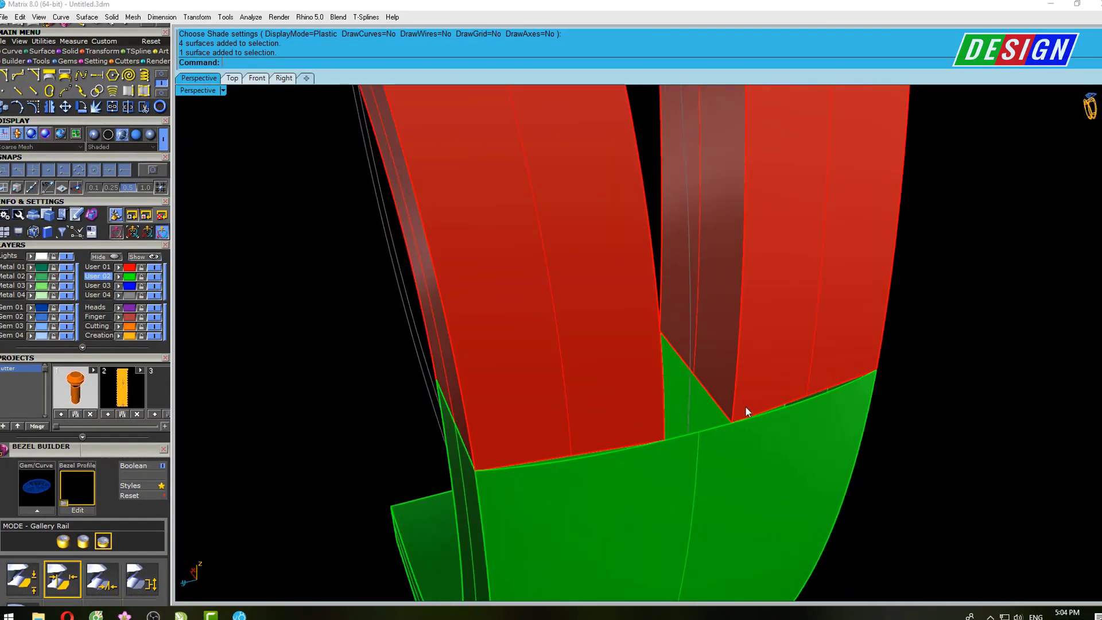
pyautogui.scroll(1, 745, 405)
pyautogui.click(745, 411)
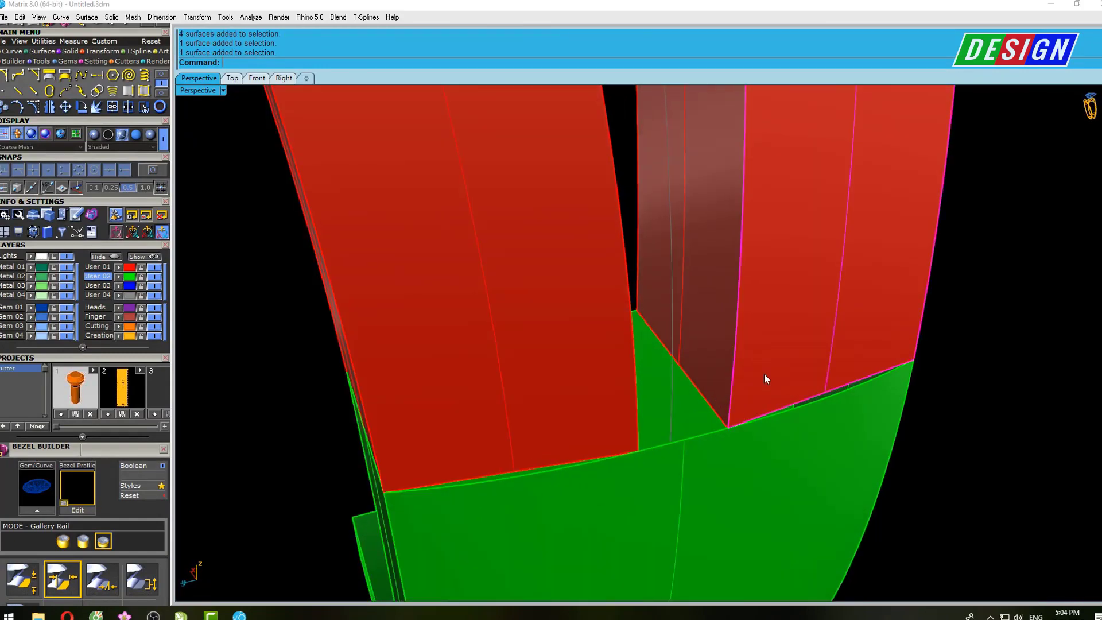
pyautogui.scroll(-2, 764, 374)
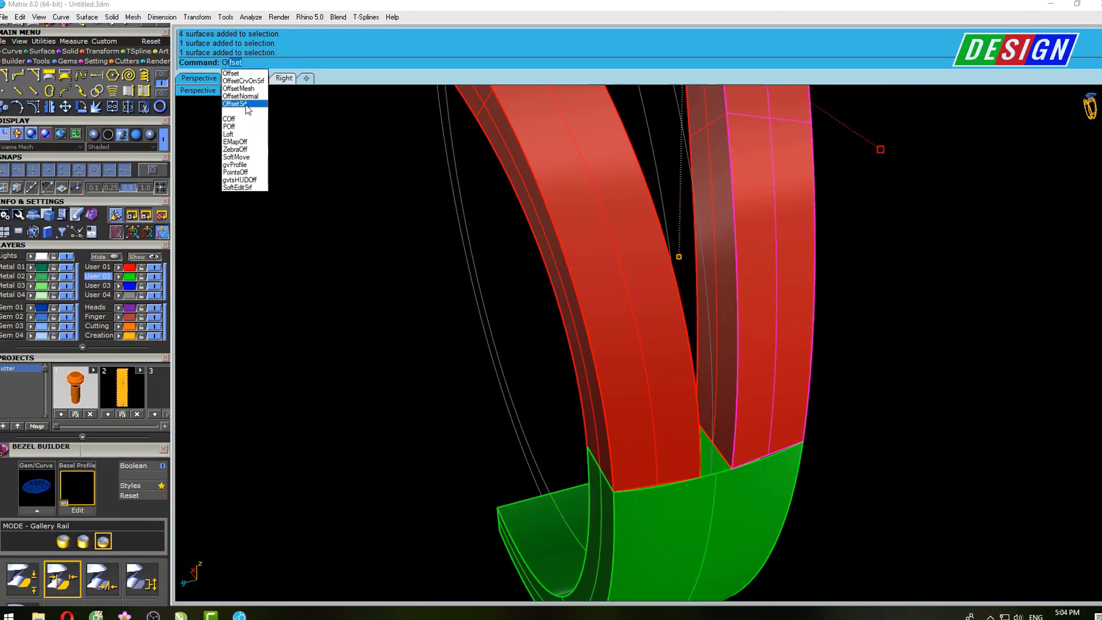
# Offset the selected band surfaces inward by 0.4 as an open surface, not a solid
pyautogui.click(247, 104)
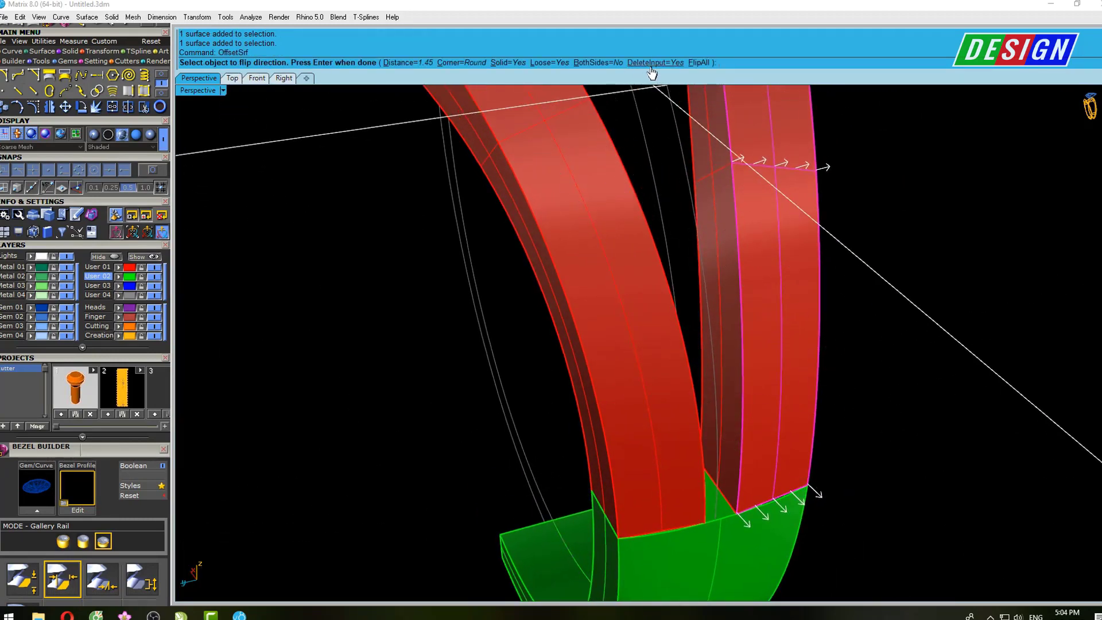
pyautogui.click(695, 63)
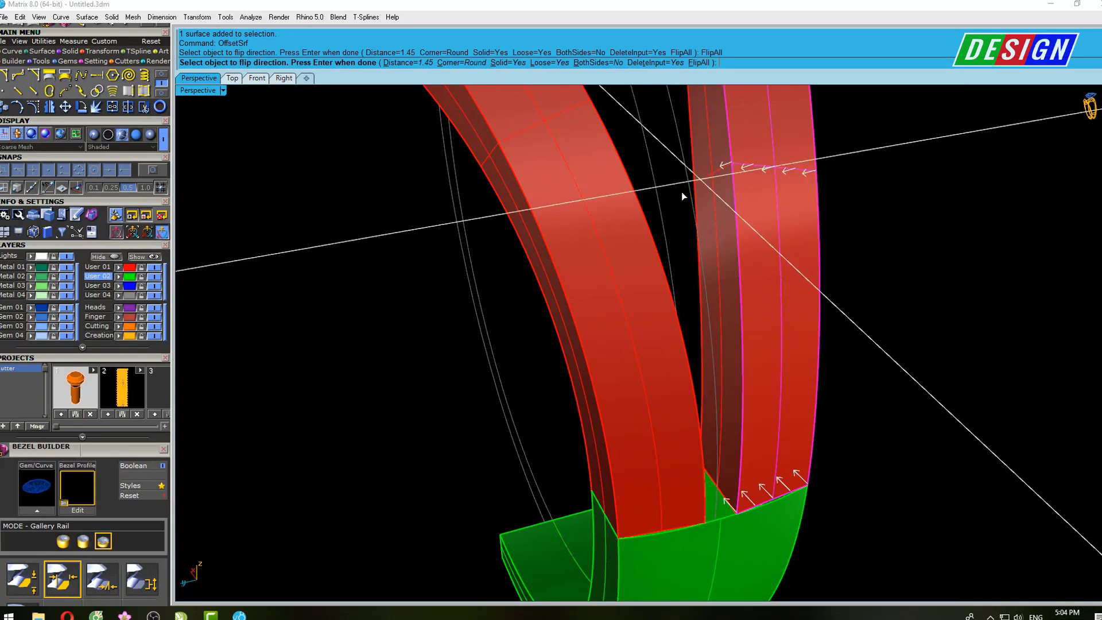
pyautogui.click(509, 65)
pyautogui.moveTo(762, 244); pyautogui.dragTo(796, 281, button='right')
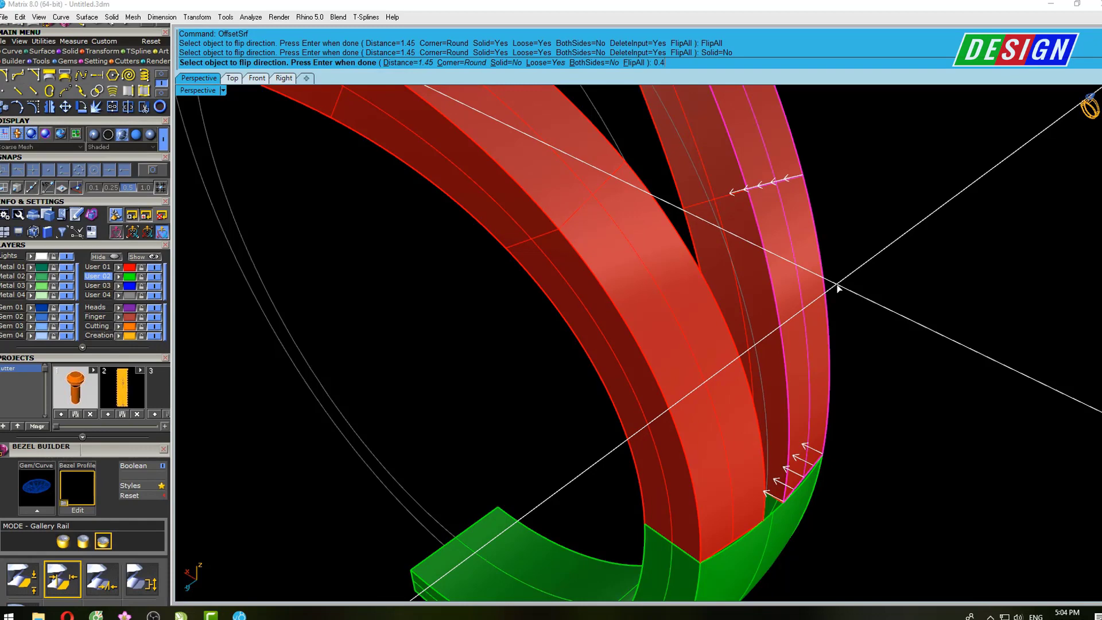
pyautogui.press('Return')
# Select the right band's new offset surface and show it in wireframe
pyautogui.moveTo(835, 284)
pyautogui.mouseDown(button='right')
pyautogui.moveTo(754, 419)
pyautogui.moveTo(729, 435)
pyautogui.moveTo(750, 364)
pyautogui.moveTo(708, 362)
pyautogui.moveTo(628, 323)
pyautogui.moveTo(570, 319)
pyautogui.moveTo(671, 373)
pyautogui.moveTo(751, 337)
pyautogui.moveTo(707, 303)
pyautogui.moveTo(687, 351)
pyautogui.mouseUp(button='right')
pyautogui.click(684, 342)
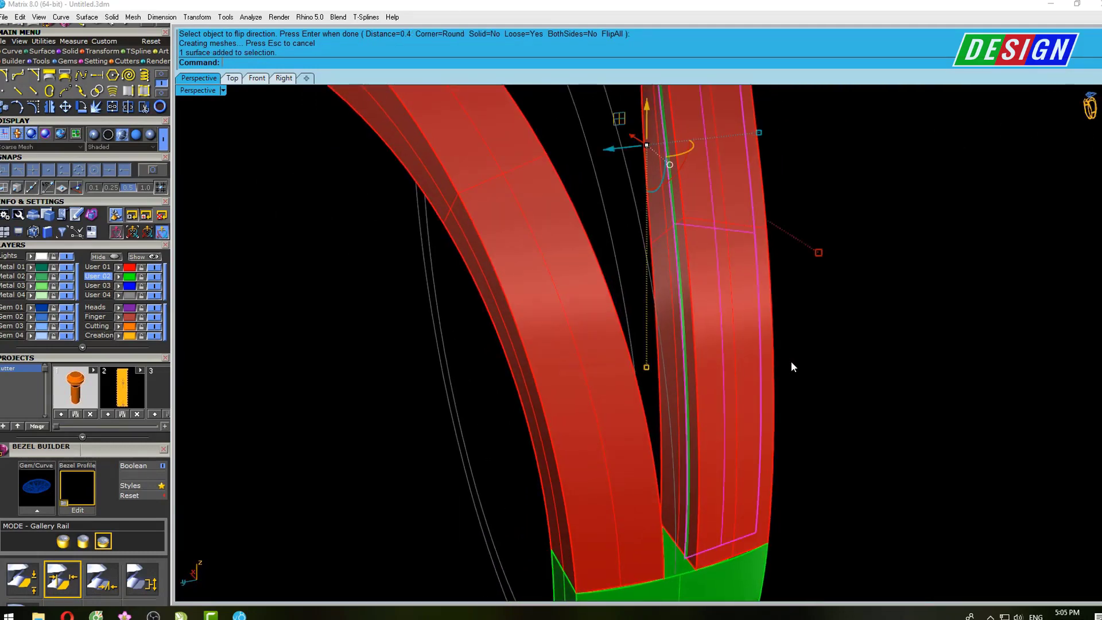
pyautogui.moveTo(791, 361)
pyautogui.mouseDown(button='right')
pyautogui.moveTo(776, 388)
pyautogui.moveTo(754, 395)
pyautogui.mouseUp(button='right')
pyautogui.write('w')
pyautogui.press('Return')
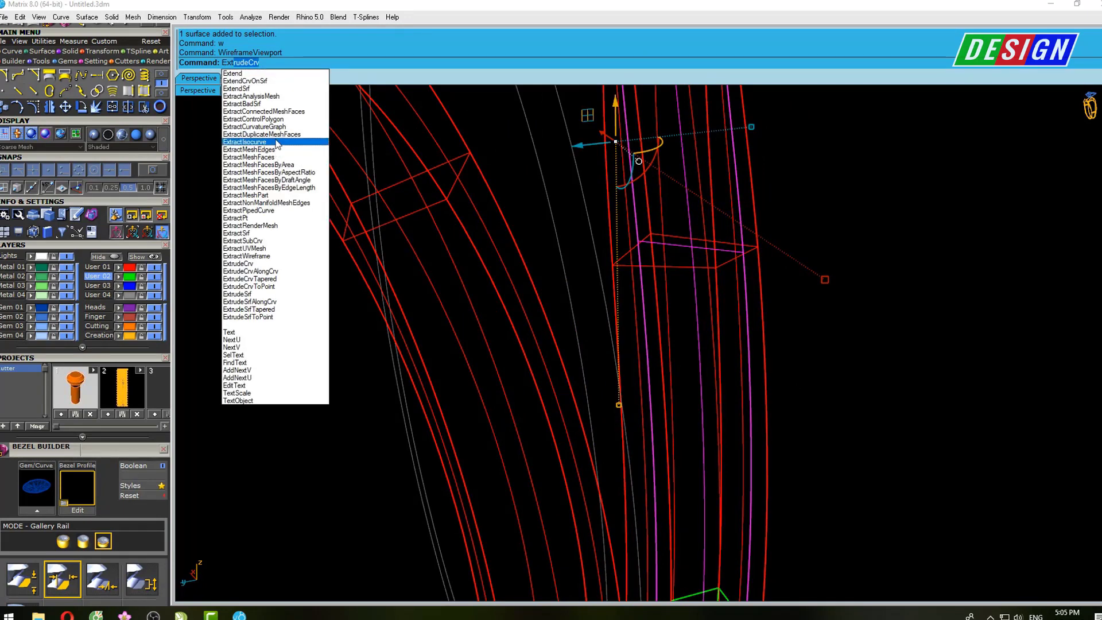
# Extend the offset surface's edge by factor 0.5 and return to shaded display
pyautogui.click(240, 91)
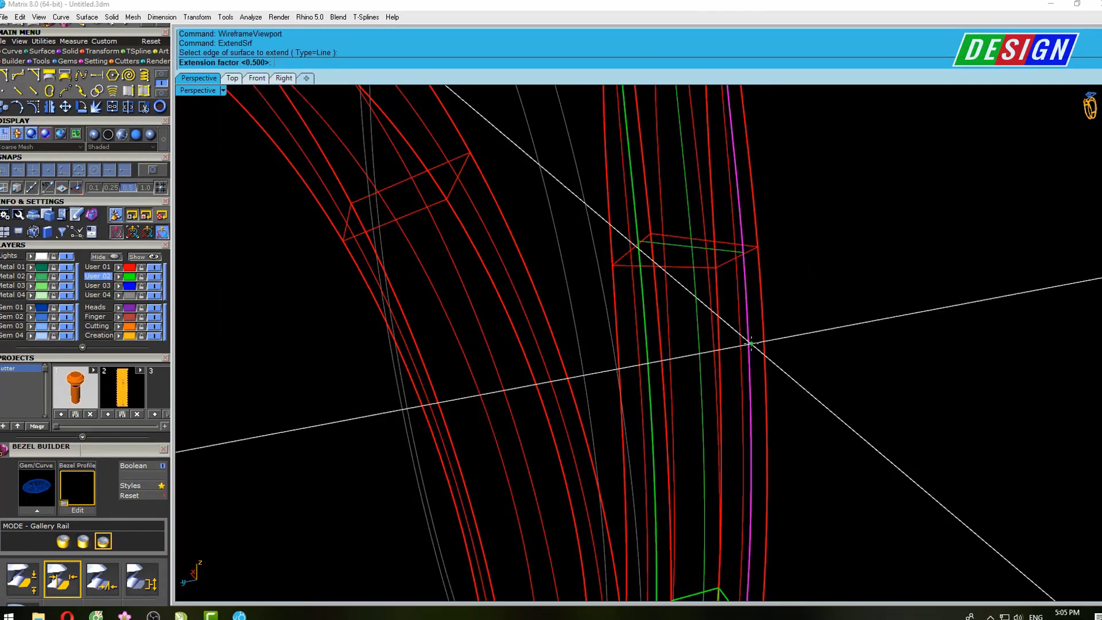
pyautogui.press('Return')
pyautogui.press('Escape')
pyautogui.scroll(-3, 649, 359)
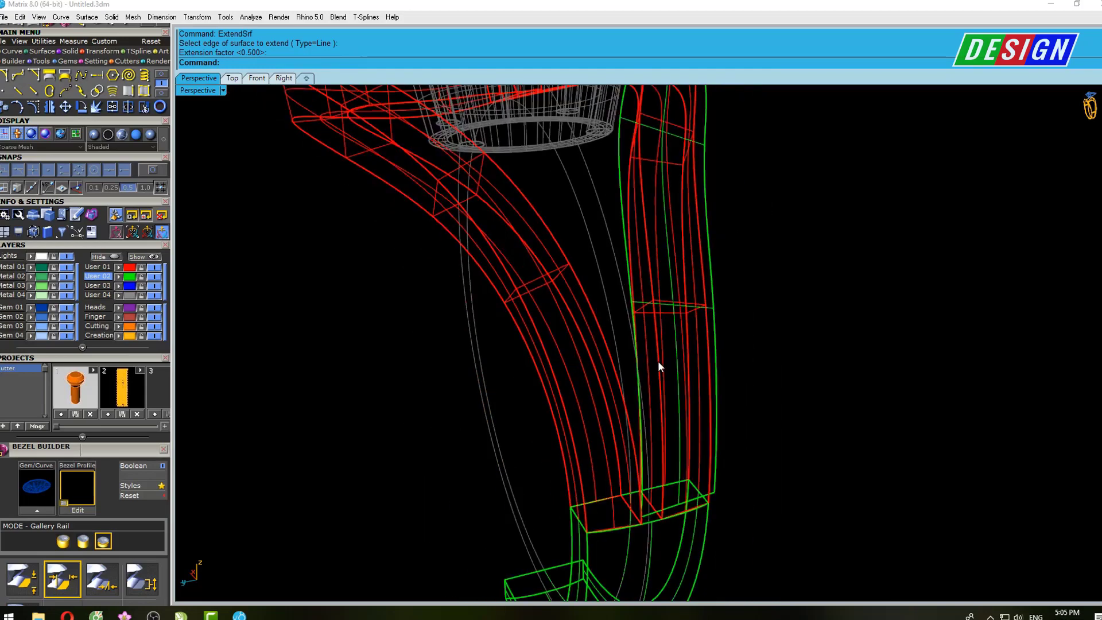
pyautogui.write('se')
pyautogui.press('Return')
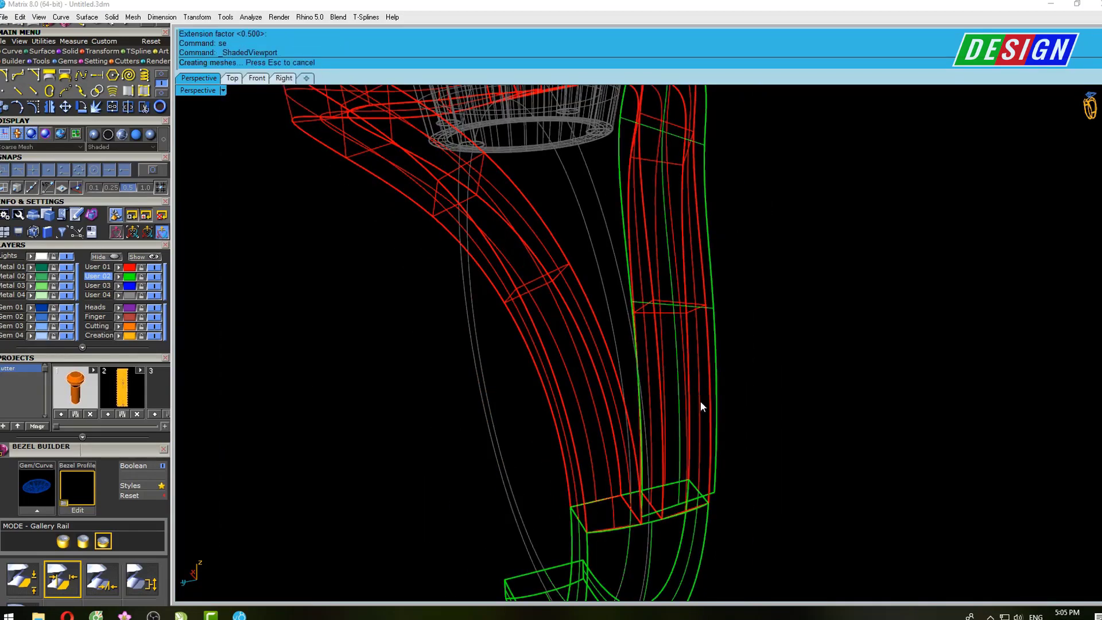
# Orbit around the ring to inspect the new offset strip along the red band
pyautogui.scroll(-5, 733, 412)
pyautogui.moveTo(522, 322); pyautogui.dragTo(480, 312, button='right')
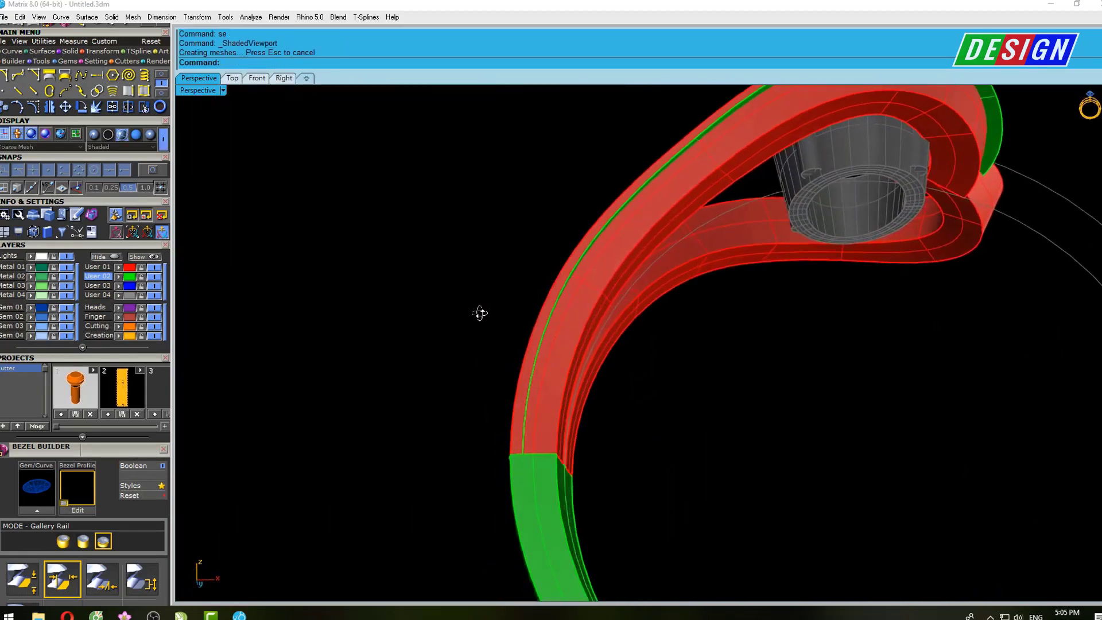
pyautogui.scroll(-3, 480, 312)
pyautogui.moveTo(725, 225)
pyautogui.mouseDown(button='right')
pyautogui.moveTo(714, 266)
pyautogui.moveTo(667, 288)
pyautogui.moveTo(701, 305)
pyautogui.moveTo(655, 370)
pyautogui.moveTo(654, 331)
pyautogui.moveTo(716, 270)
pyautogui.moveTo(738, 229)
pyautogui.moveTo(565, 285)
pyautogui.moveTo(563, 322)
pyautogui.moveTo(449, 313)
pyautogui.moveTo(460, 322)
pyautogui.moveTo(629, 305)
pyautogui.moveTo(577, 406)
pyautogui.moveTo(634, 311)
pyautogui.mouseUp(button='right')
pyautogui.scroll(3, 667, 289)
pyautogui.scroll(2, 729, 327)
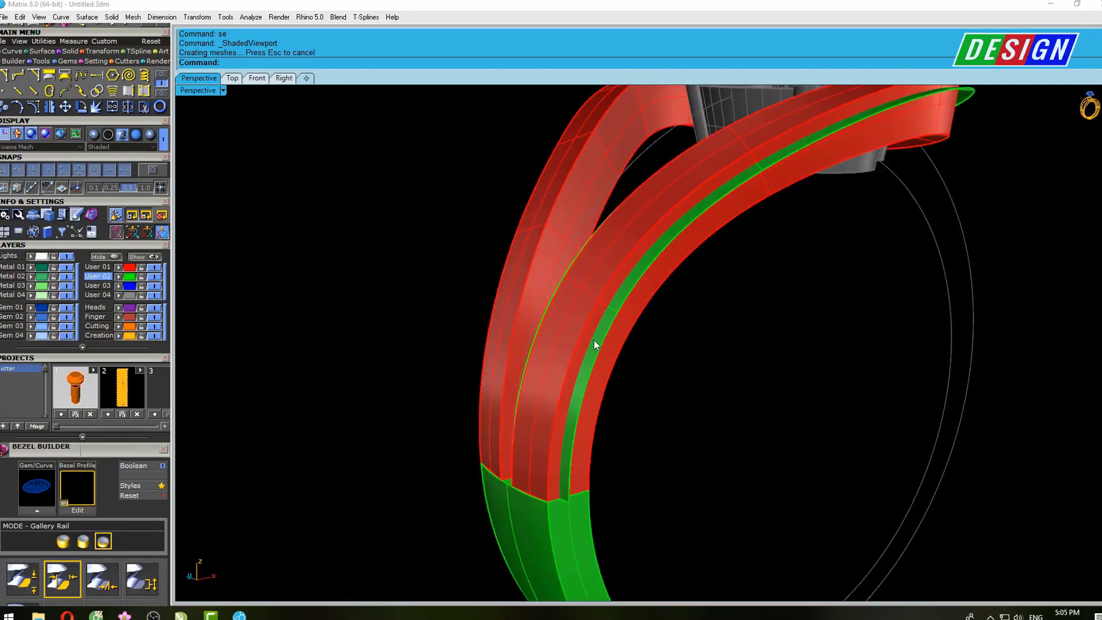
pyautogui.moveTo(594, 345)
pyautogui.mouseDown(button='right')
pyautogui.moveTo(560, 327)
pyautogui.moveTo(610, 362)
pyautogui.moveTo(635, 364)
pyautogui.moveTo(668, 312)
pyautogui.moveTo(668, 355)
pyautogui.moveTo(722, 318)
pyautogui.mouseUp(button='right')
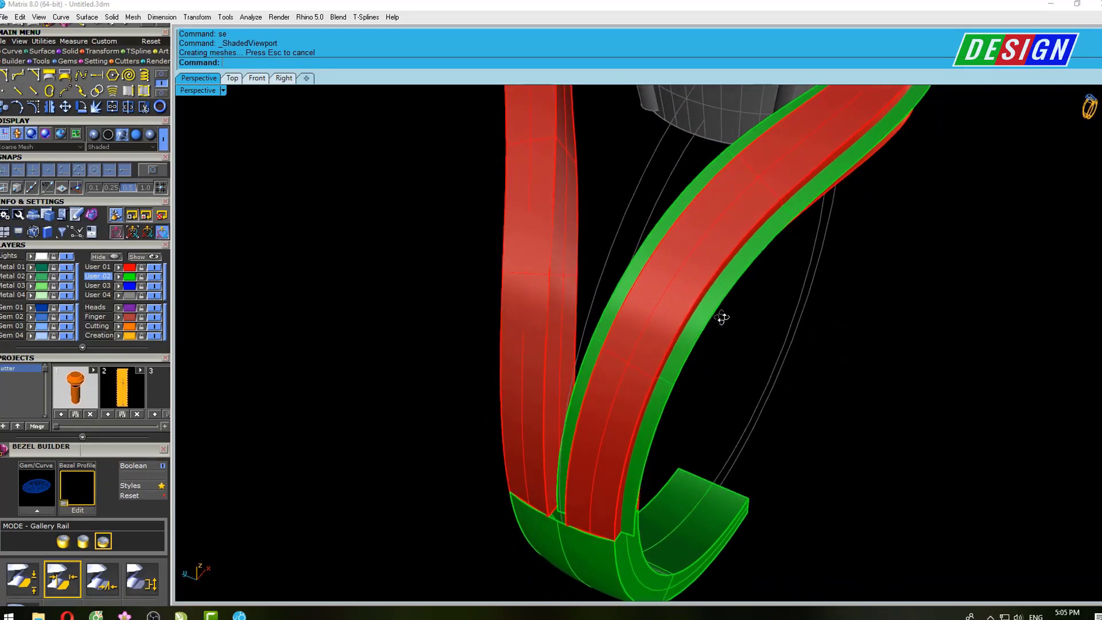
pyautogui.moveTo(734, 302); pyautogui.dragTo(624, 222)
pyautogui.scroll(5, 680, 232)
# Select the red band and display its control points in Front view
pyautogui.keyDown('ctrl'); pyautogui.click(679, 232); pyautogui.keyUp('ctrl')
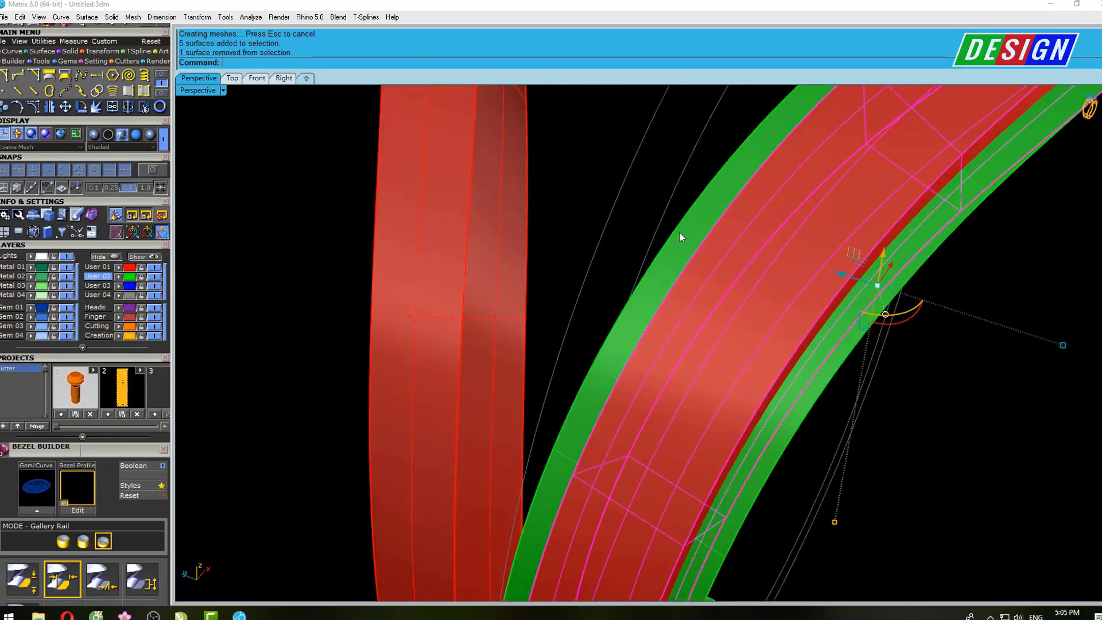
pyautogui.scroll(-4, 680, 232)
pyautogui.hotkey('ctrl', 'F2')
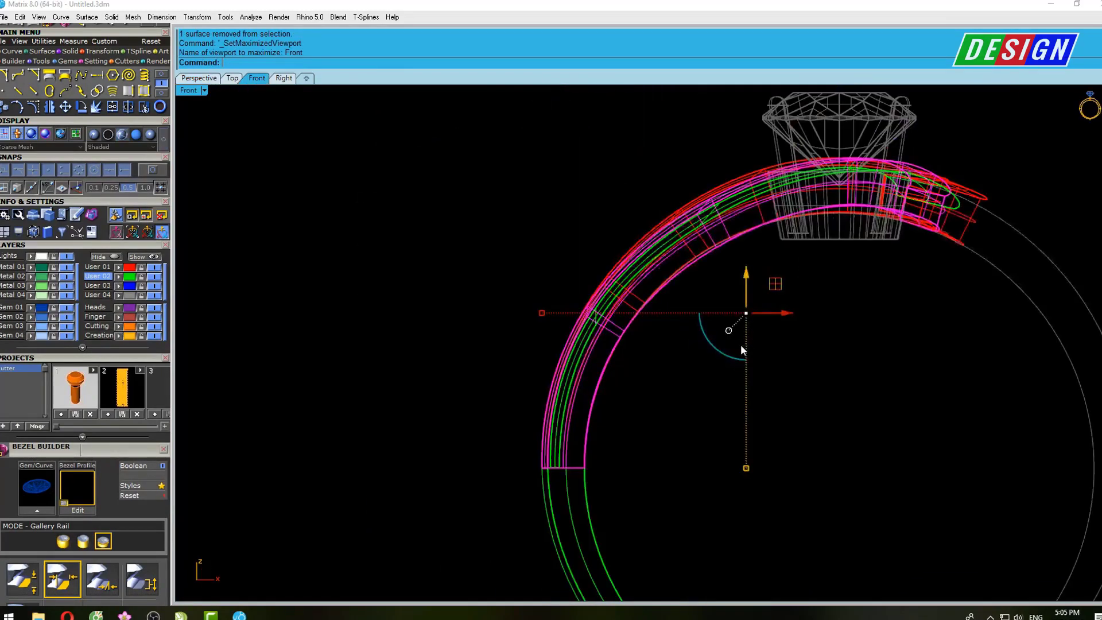
pyautogui.scroll(-1, 592, 401)
pyautogui.scroll(-1, 570, 361)
pyautogui.press('F10')
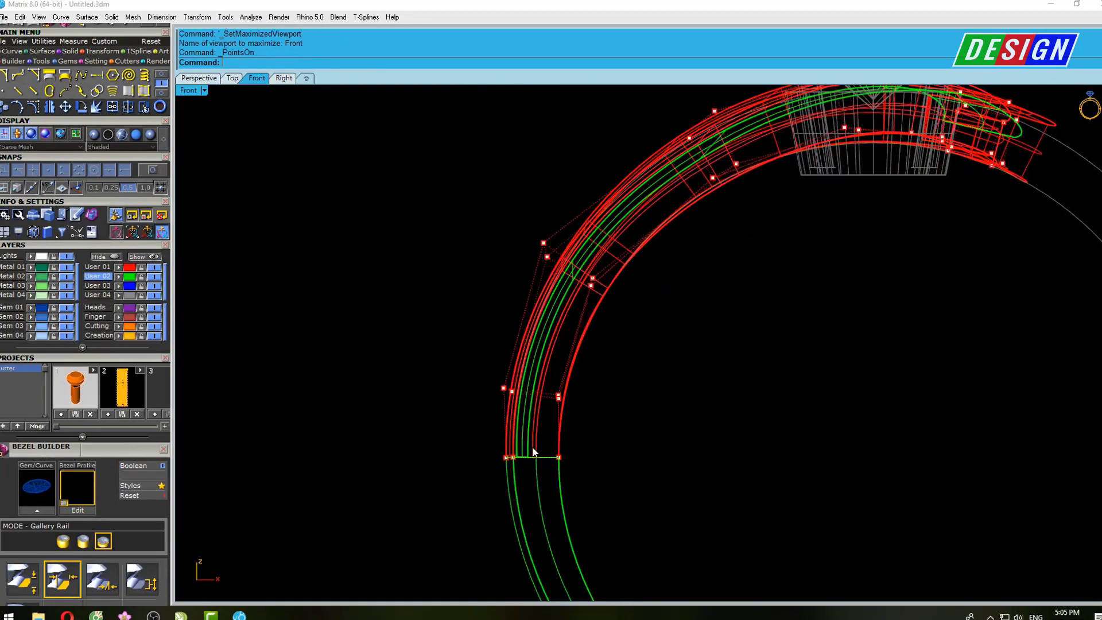
pyautogui.scroll(3, 429, 500)
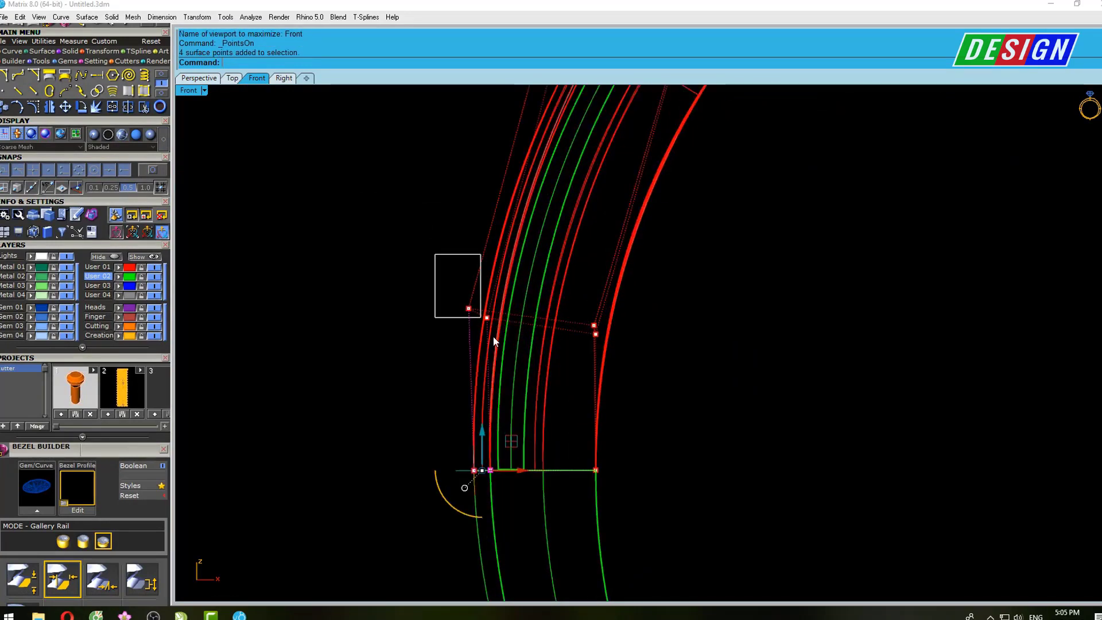
pyautogui.scroll(1, 521, 397)
pyautogui.moveTo(511, 387); pyautogui.dragTo(519, 388)
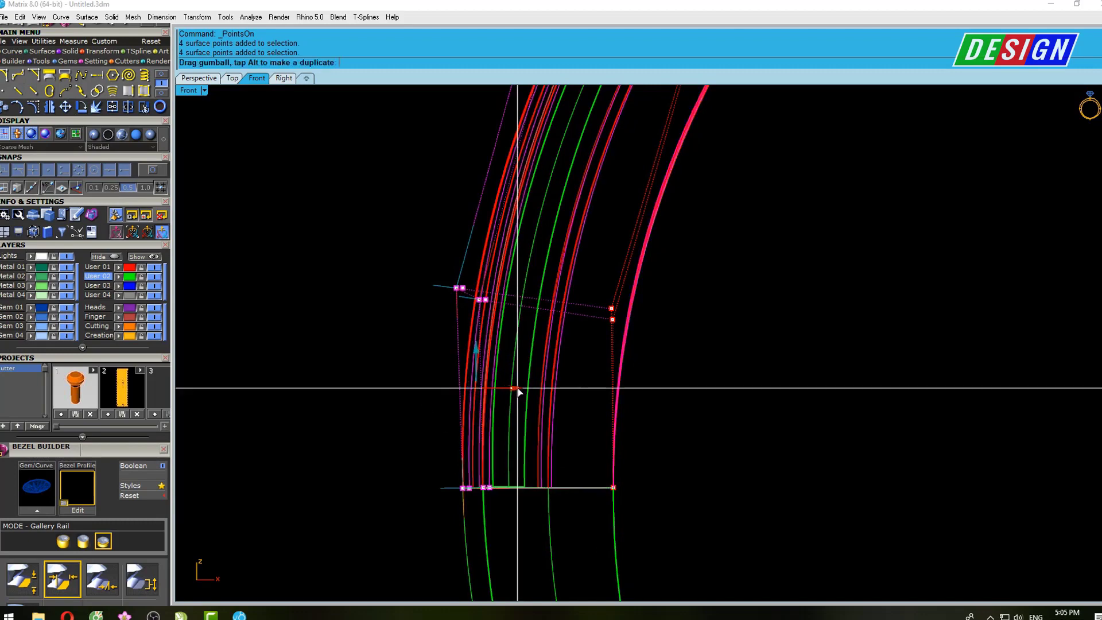
pyautogui.hotkey('ctrl', 'z')
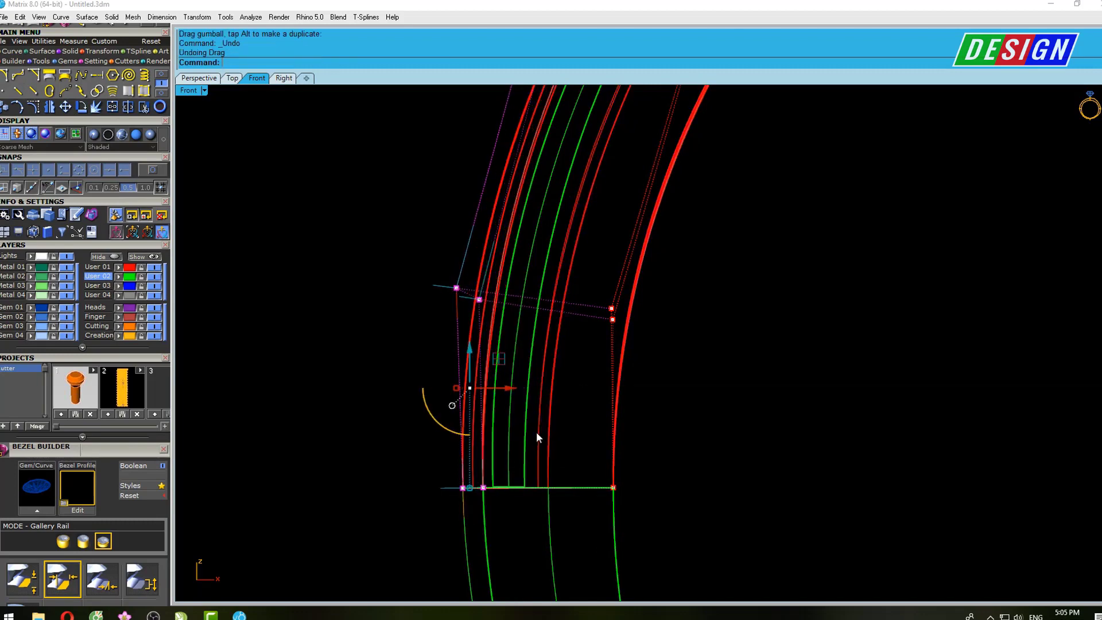
pyautogui.moveTo(536, 431); pyautogui.dragTo(517, 388, button='right')
# Move the selected red curves by 0.221 and drag the end control points outward
pyautogui.press('Return')
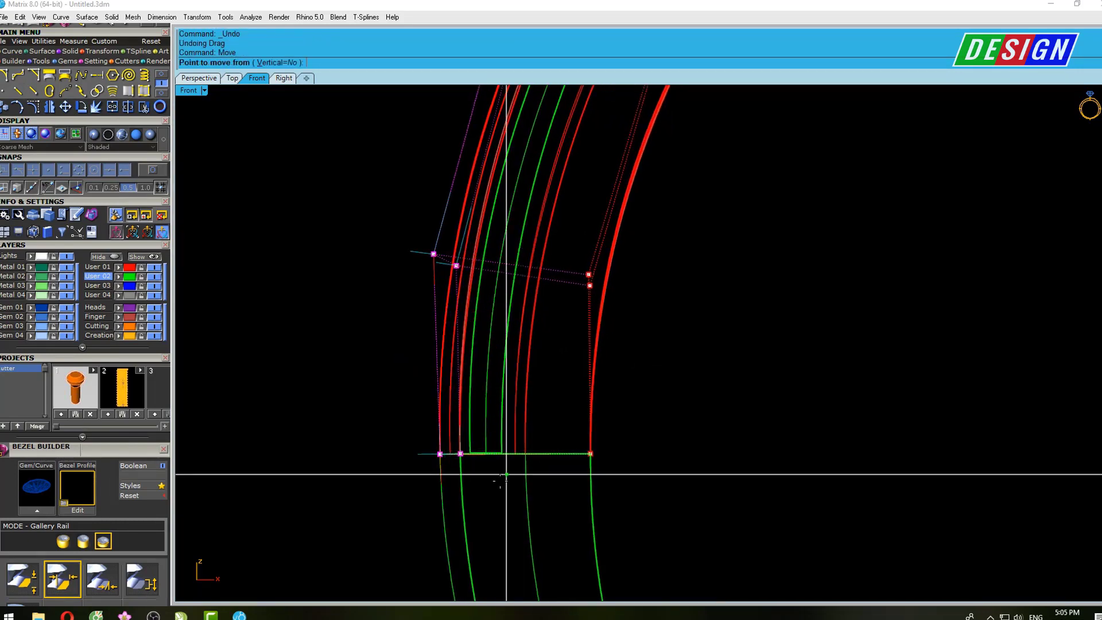
pyautogui.click(404, 460)
pyautogui.write('0.35')
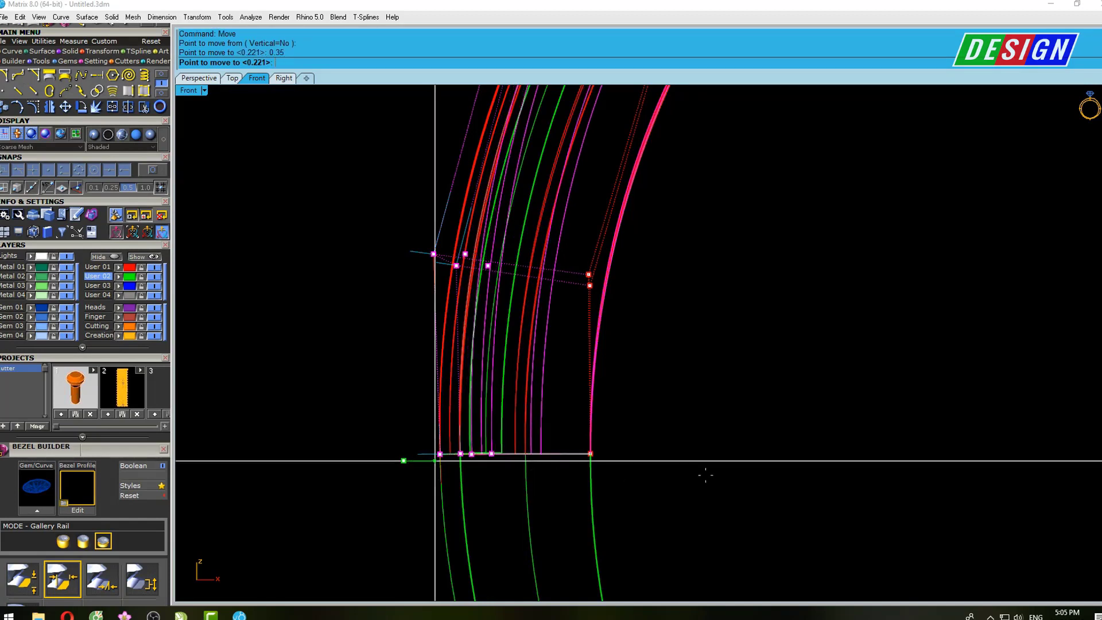
pyautogui.press('Return')
pyautogui.scroll(-5, 612, 317)
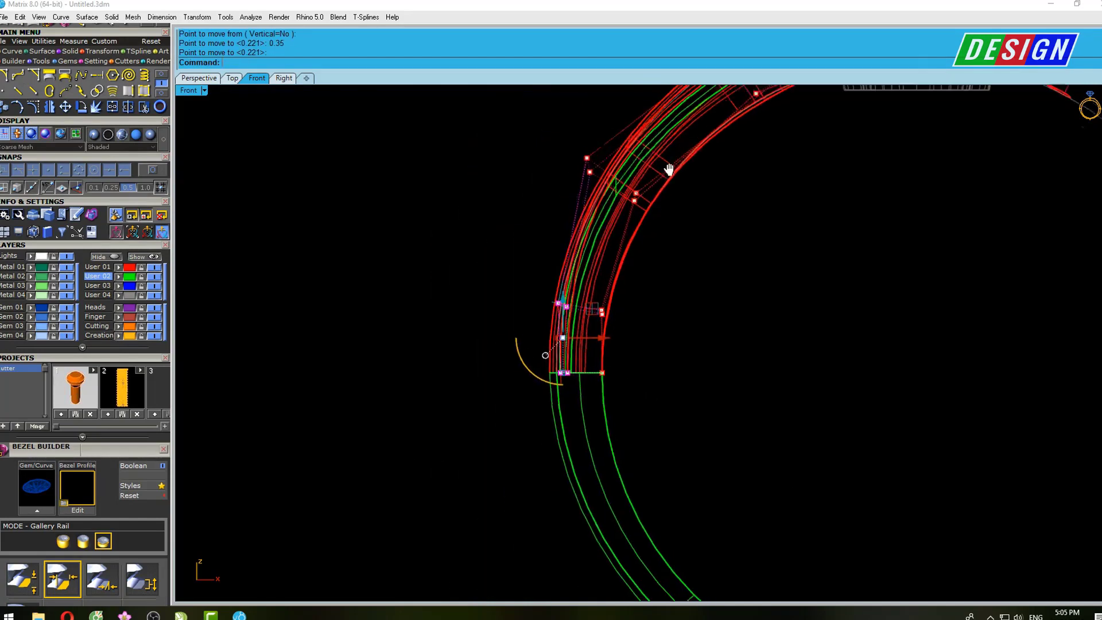
pyautogui.scroll(3, 583, 248)
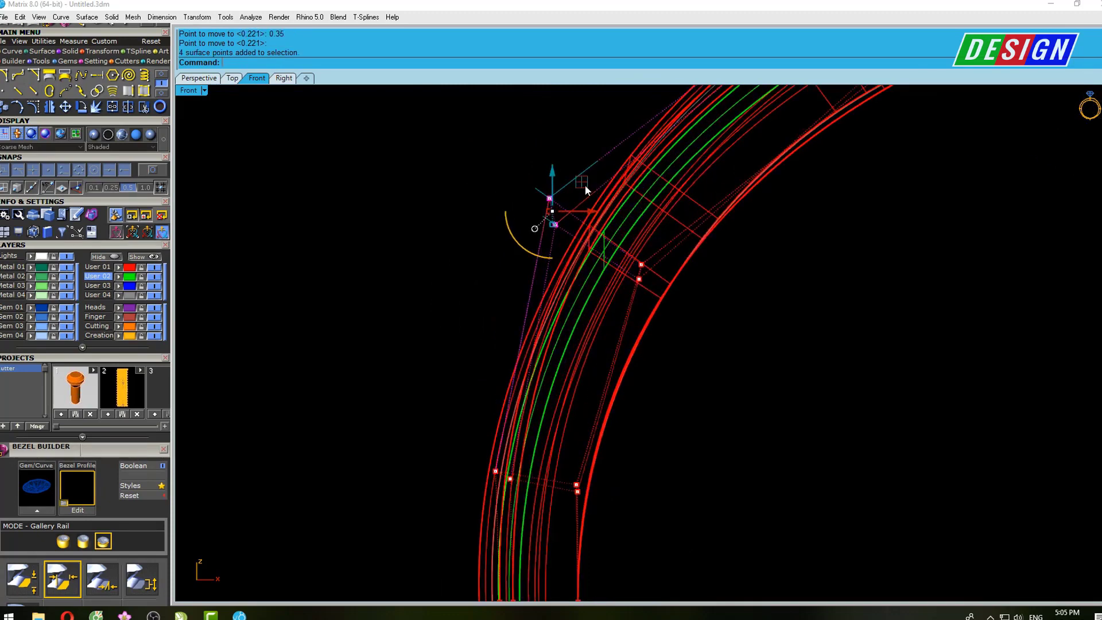
pyautogui.moveTo(585, 189); pyautogui.dragTo(603, 195)
pyautogui.scroll(-3, 688, 229)
# Orbit the full-size perspective view around the ring, then return to Front view
pyautogui.hotkey('ctrl', 'F4')
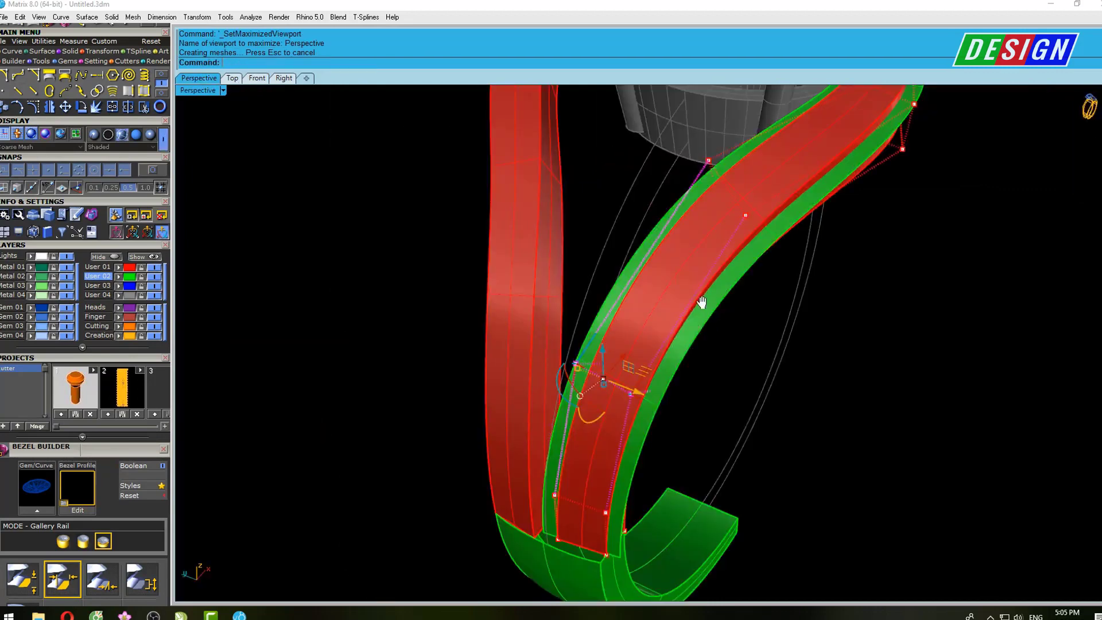
pyautogui.scroll(-5, 701, 303)
pyautogui.scroll(3, 658, 295)
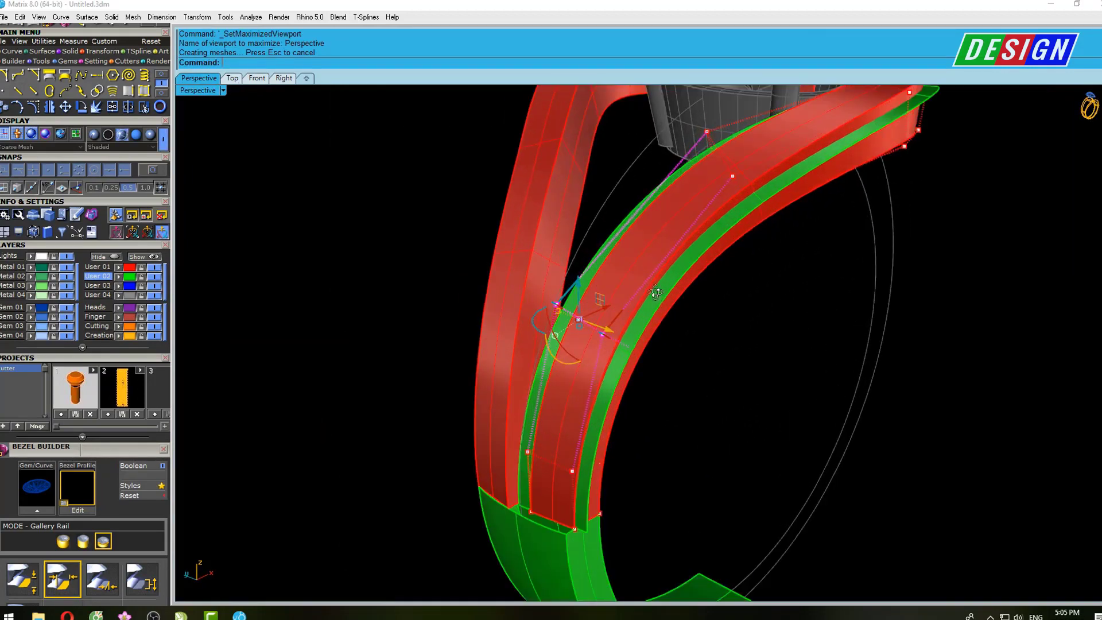
pyautogui.scroll(2, 648, 295)
pyautogui.moveTo(753, 219)
pyautogui.mouseDown(button='right')
pyautogui.moveTo(763, 291)
pyautogui.moveTo(700, 273)
pyautogui.mouseUp(button='right')
pyautogui.hotkey('ctrl', 'F4')
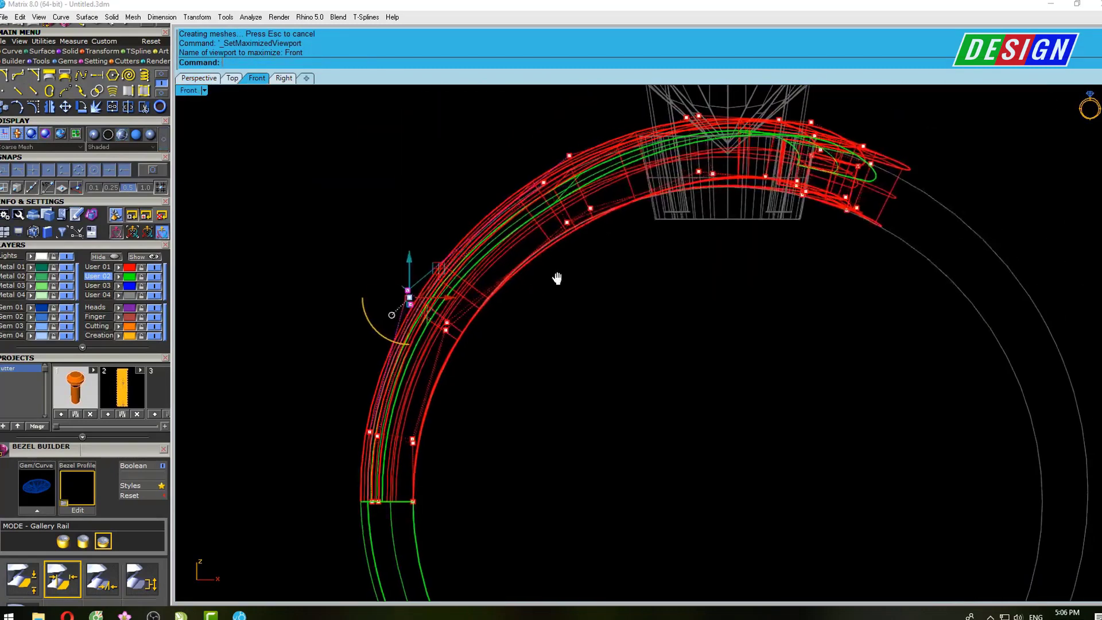
# Select the control points under the gem head and move them to curve beneath it
pyautogui.scroll(3, 571, 171)
pyautogui.moveTo(581, 195); pyautogui.dragTo(571, 154)
pyautogui.scroll(-5, 571, 154)
pyautogui.moveTo(695, 178); pyautogui.dragTo(695, 173)
pyautogui.scroll(3, 686, 164)
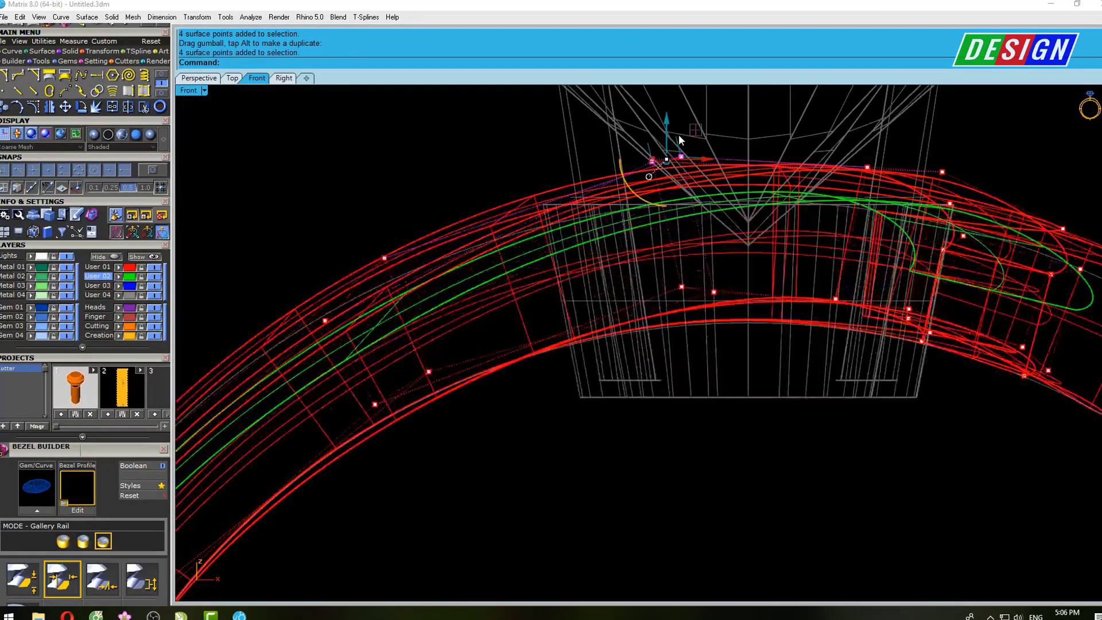
pyautogui.moveTo(667, 125); pyautogui.dragTo(670, 134)
# Preview the reshaped band shaded in the perspective view
pyautogui.hotkey('ctrl', 'F4')
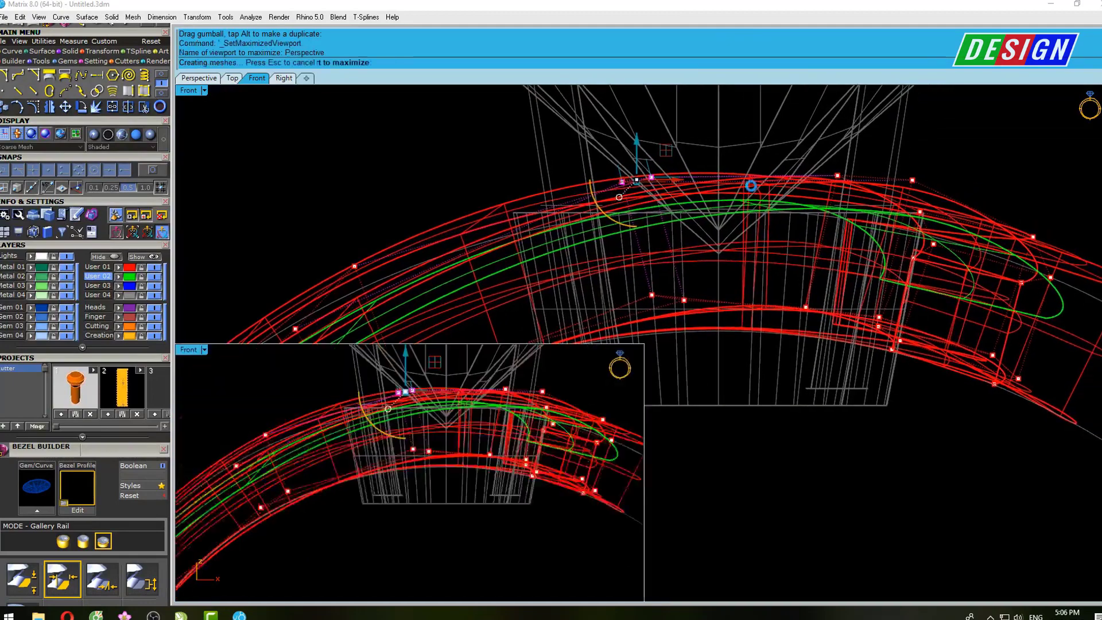
pyautogui.write('s')
pyautogui.press('Return')
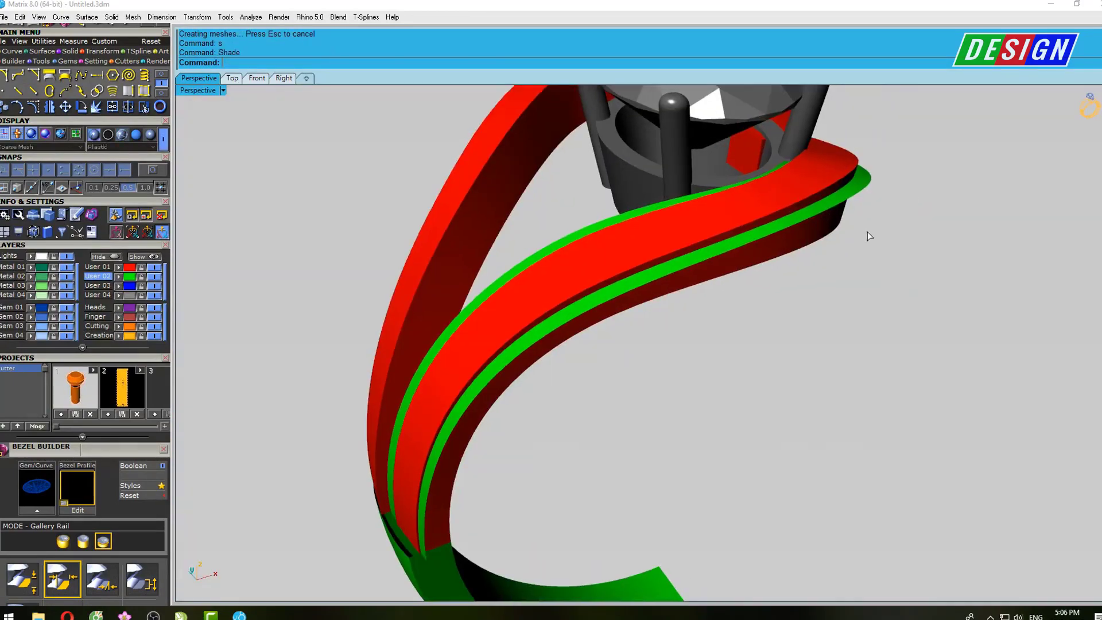
pyautogui.moveTo(867, 232); pyautogui.dragTo(765, 209, button='right')
pyautogui.scroll(5, 756, 220)
pyautogui.press('Escape')
# From below the band, raise the selected control points further
pyautogui.moveTo(741, 246); pyautogui.dragTo(741, 270, button='right')
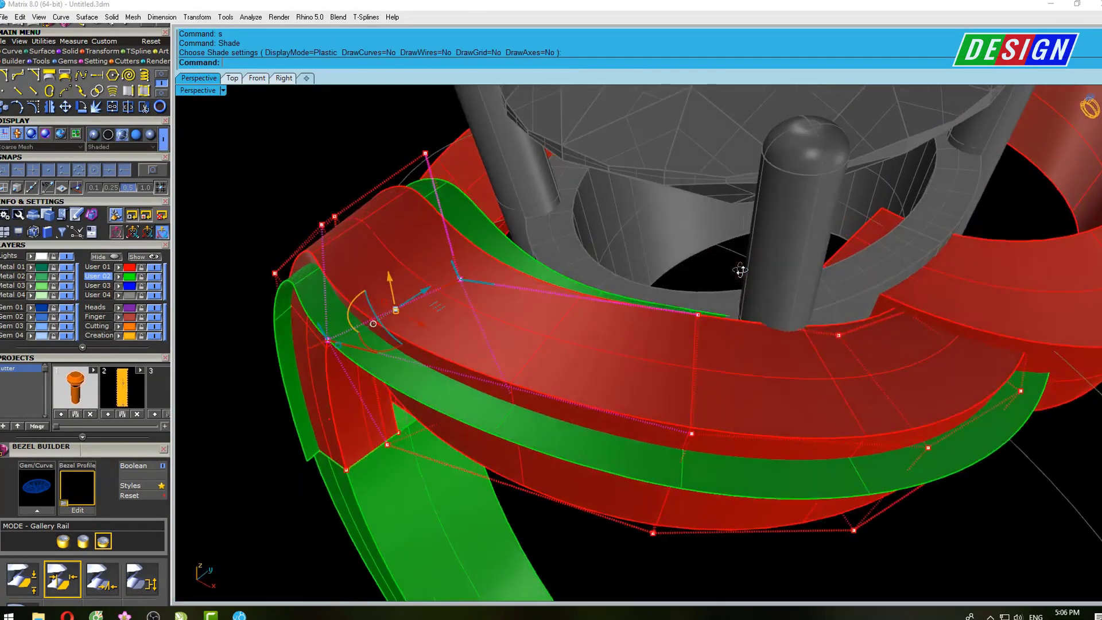
pyautogui.moveTo(738, 373); pyautogui.dragTo(777, 327, button='right')
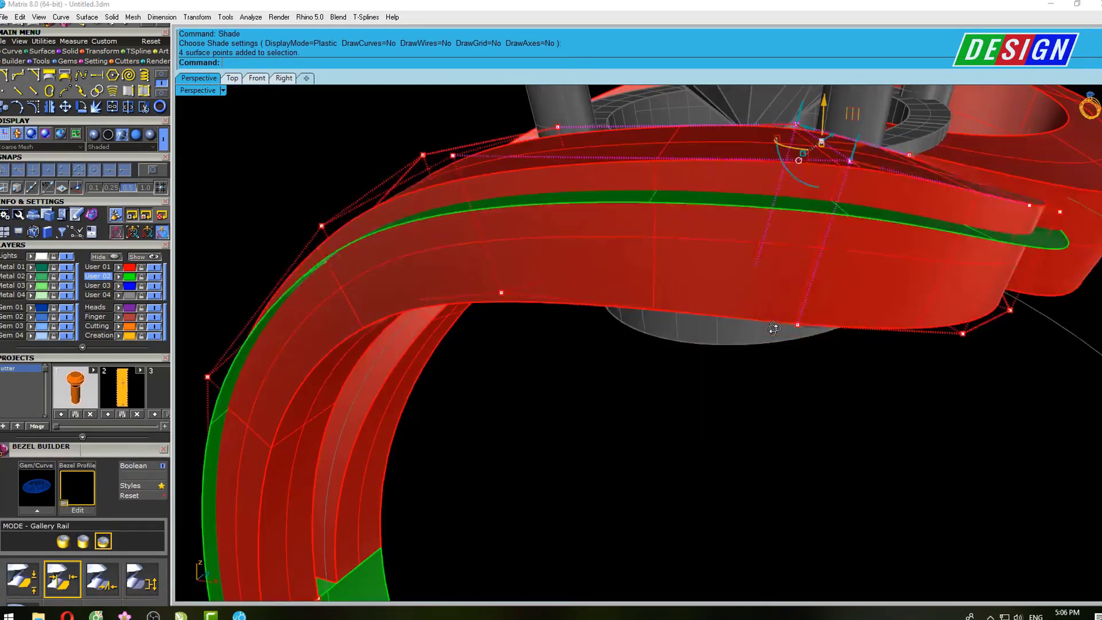
pyautogui.moveTo(856, 243); pyautogui.dragTo(801, 124, button='right')
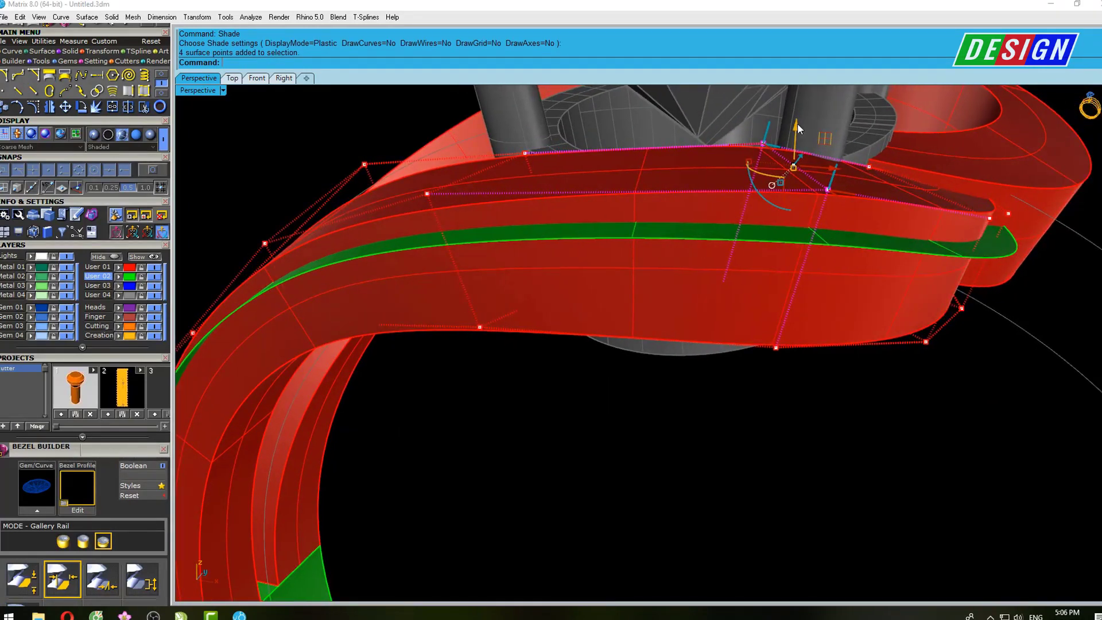
pyautogui.moveTo(801, 125); pyautogui.dragTo(798, 143)
pyautogui.moveTo(798, 143); pyautogui.dragTo(848, 180, button='right')
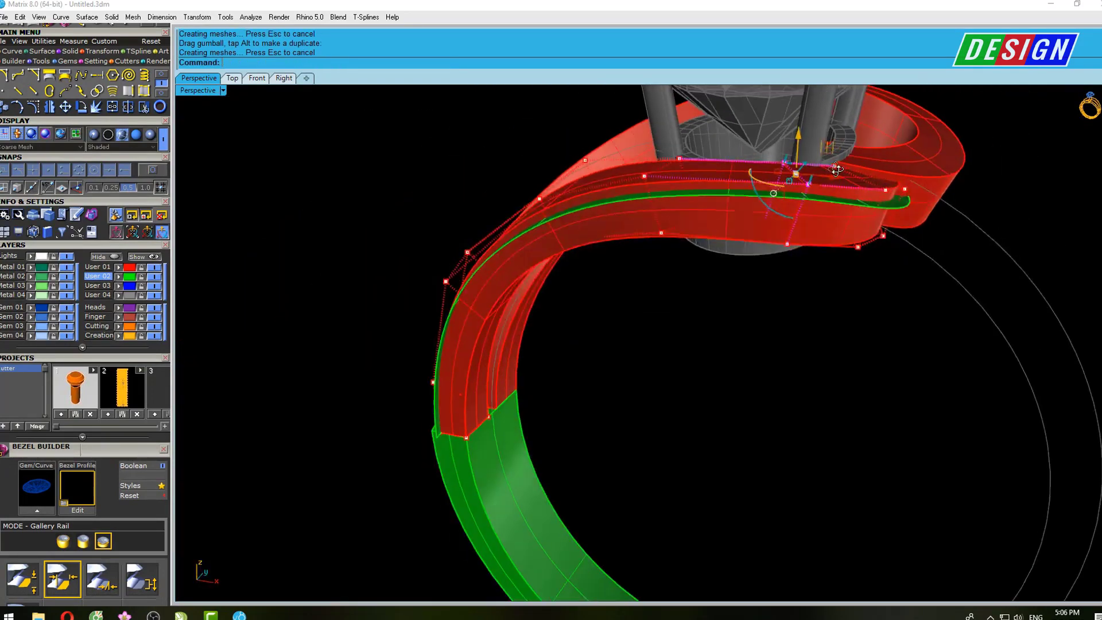
# Check the band shaded again, then select the other ring bands to lock
pyautogui.write('s')
pyautogui.press('Return')
pyautogui.moveTo(894, 208)
pyautogui.mouseDown(button='right')
pyautogui.moveTo(808, 200)
pyautogui.moveTo(834, 264)
pyautogui.mouseUp(button='right')
pyautogui.press('Escape')
pyautogui.moveTo(876, 232)
pyautogui.mouseDown(button='right')
pyautogui.moveTo(902, 231)
pyautogui.moveTo(856, 289)
pyautogui.moveTo(1069, 335)
pyautogui.mouseUp(button='right')
pyautogui.moveTo(1017, 356); pyautogui.dragTo(970, 270)
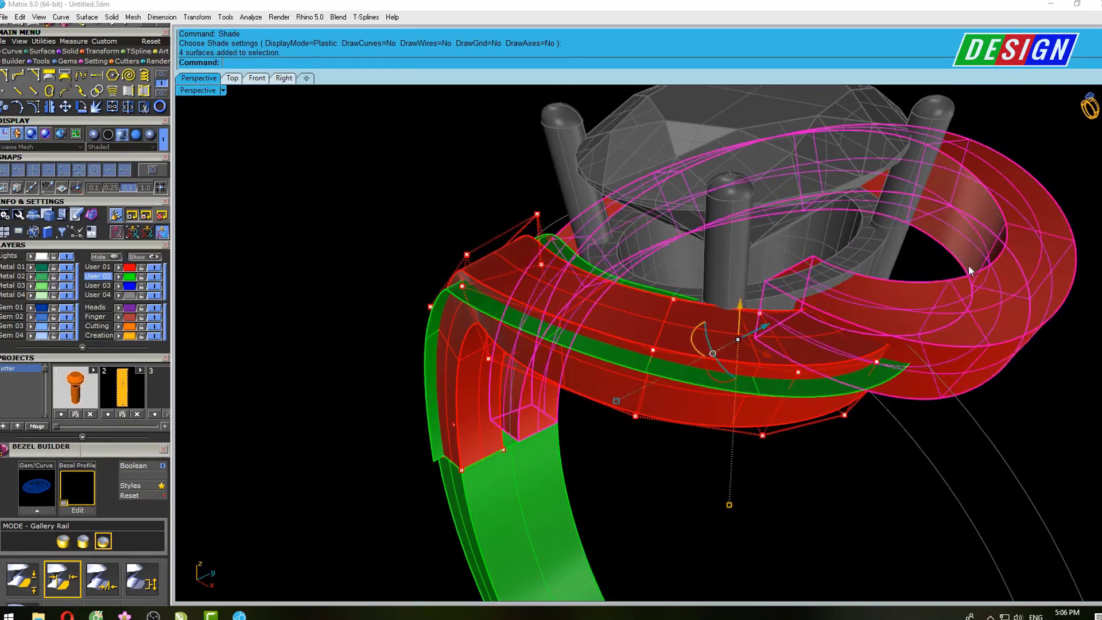
pyautogui.moveTo(970, 270); pyautogui.dragTo(954, 279, button='right')
# Lock the selected bands with CK and drag the red band's four end control points down below the gem head
pyautogui.write('ck')
pyautogui.press('Return')
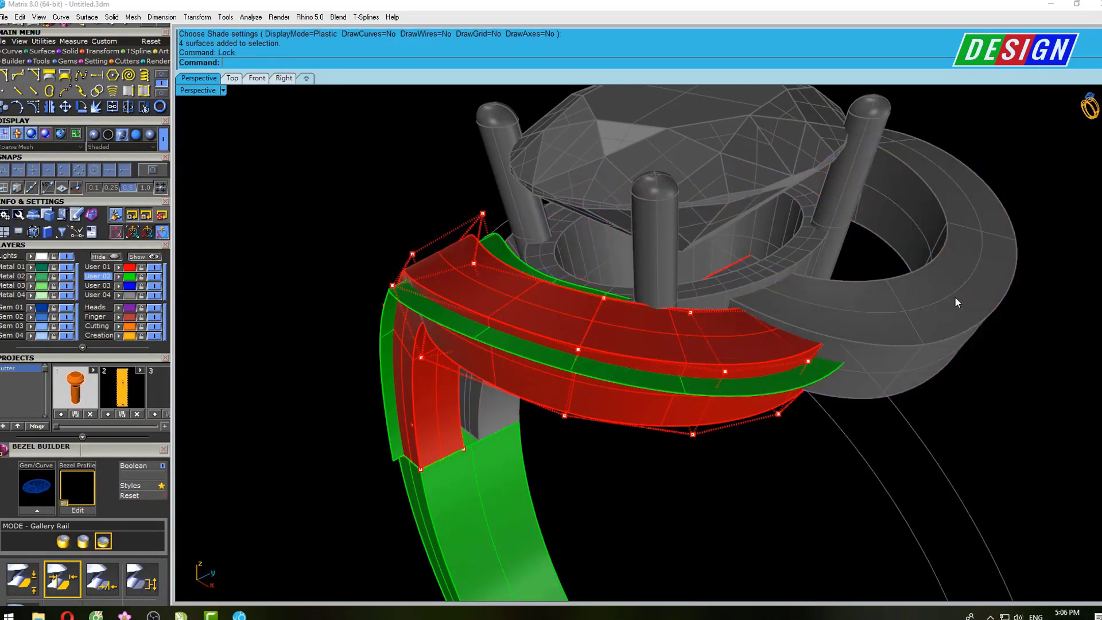
pyautogui.moveTo(746, 241)
pyautogui.mouseDown(button='right')
pyautogui.moveTo(777, 192)
pyautogui.moveTo(781, 241)
pyautogui.moveTo(784, 225)
pyautogui.mouseUp(button='right')
pyautogui.moveTo(784, 222)
pyautogui.mouseDown()
pyautogui.moveTo(887, 325)
pyautogui.moveTo(920, 325)
pyautogui.mouseUp()
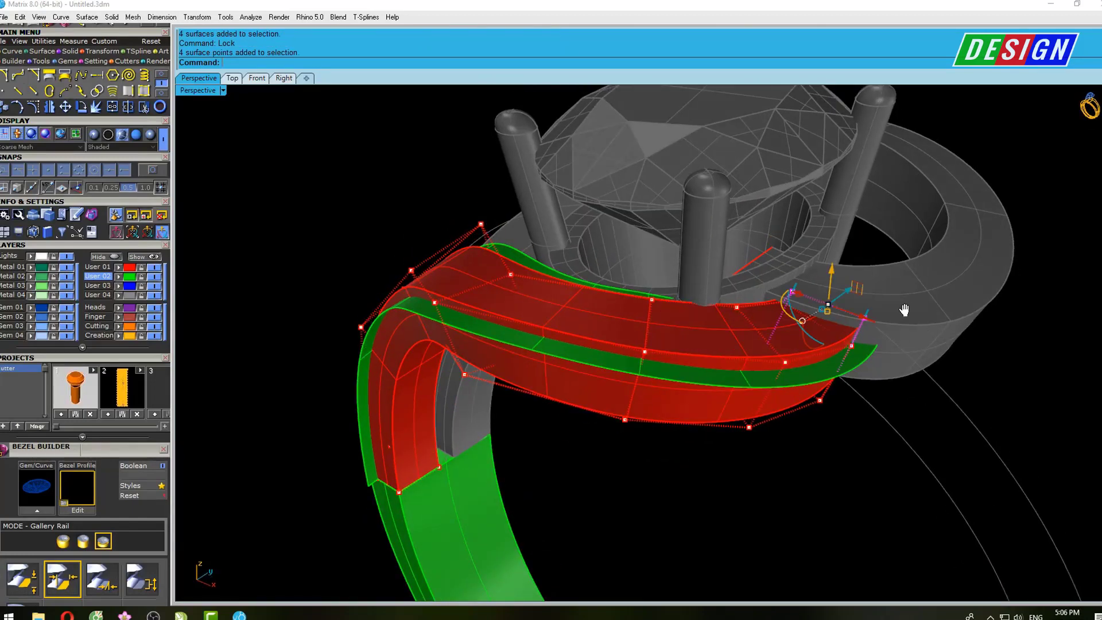
pyautogui.moveTo(903, 307); pyautogui.dragTo(740, 255, button='right')
pyautogui.scroll(1, 746, 254)
pyautogui.scroll(3, 762, 253)
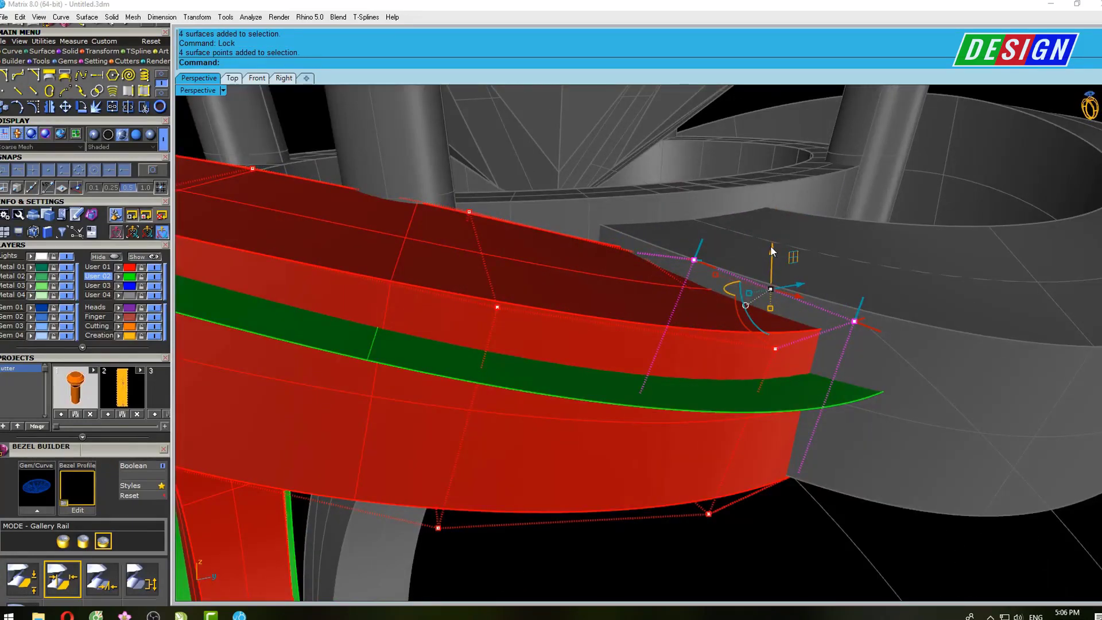
pyautogui.moveTo(772, 251); pyautogui.dragTo(765, 286)
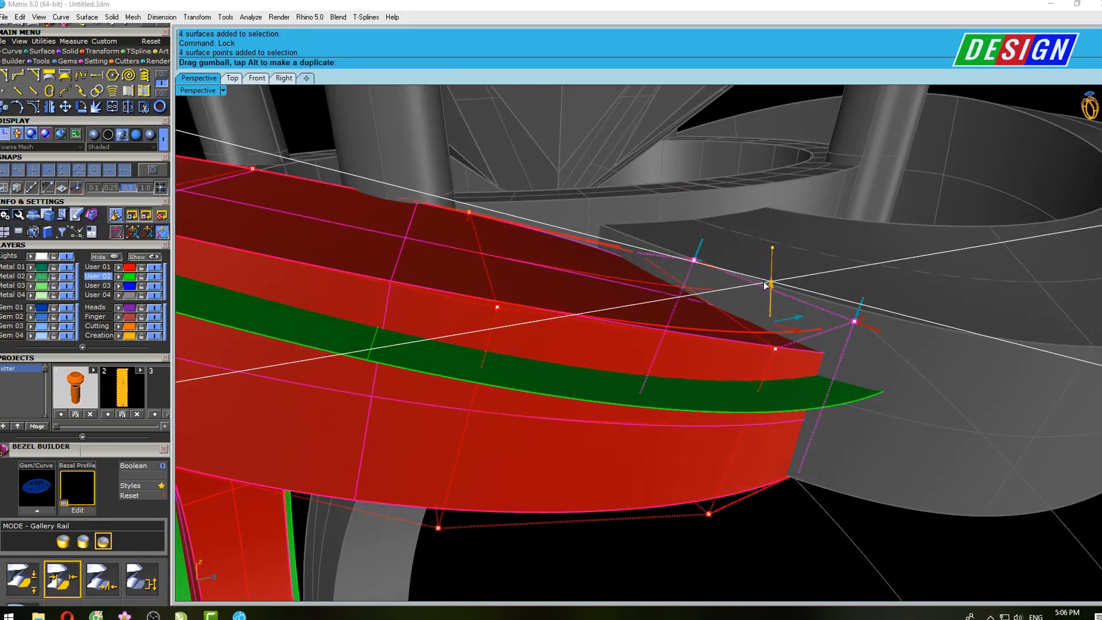
pyautogui.scroll(-3, 802, 298)
# Select the small stray surface beside the prong, then the two control points at the red band's end
pyautogui.moveTo(801, 299)
pyautogui.mouseDown(button='right')
pyautogui.moveTo(492, 332)
pyautogui.moveTo(564, 287)
pyautogui.moveTo(641, 287)
pyautogui.mouseUp(button='right')
pyautogui.moveTo(478, 295); pyautogui.dragTo(487, 333, button='right')
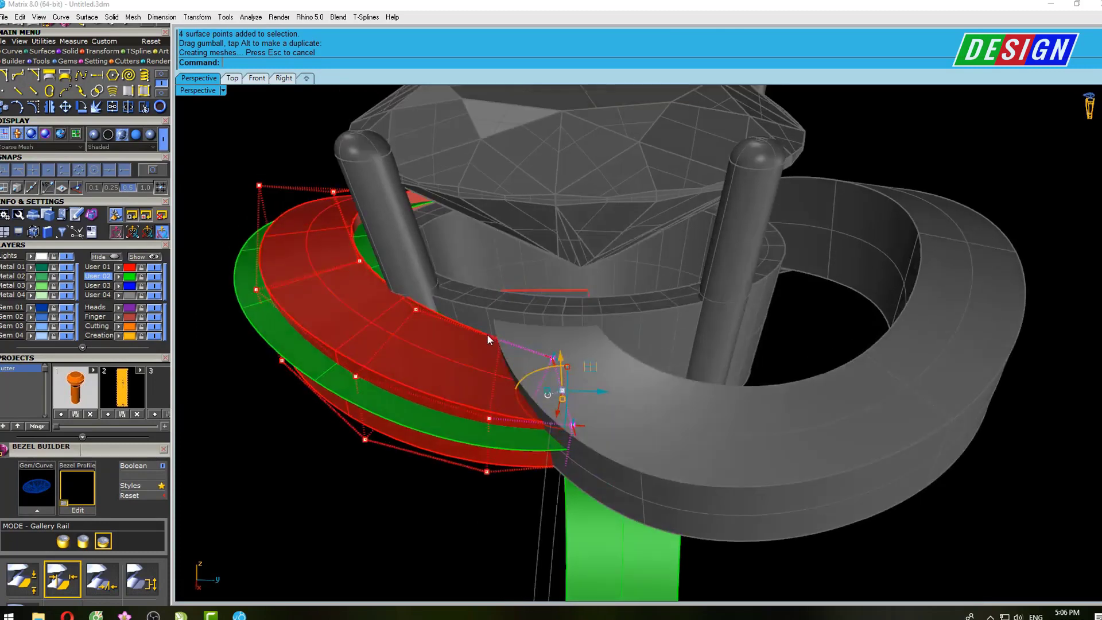
pyautogui.moveTo(486, 333)
pyautogui.mouseDown()
pyautogui.moveTo(498, 352)
pyautogui.moveTo(469, 505)
pyautogui.mouseUp()
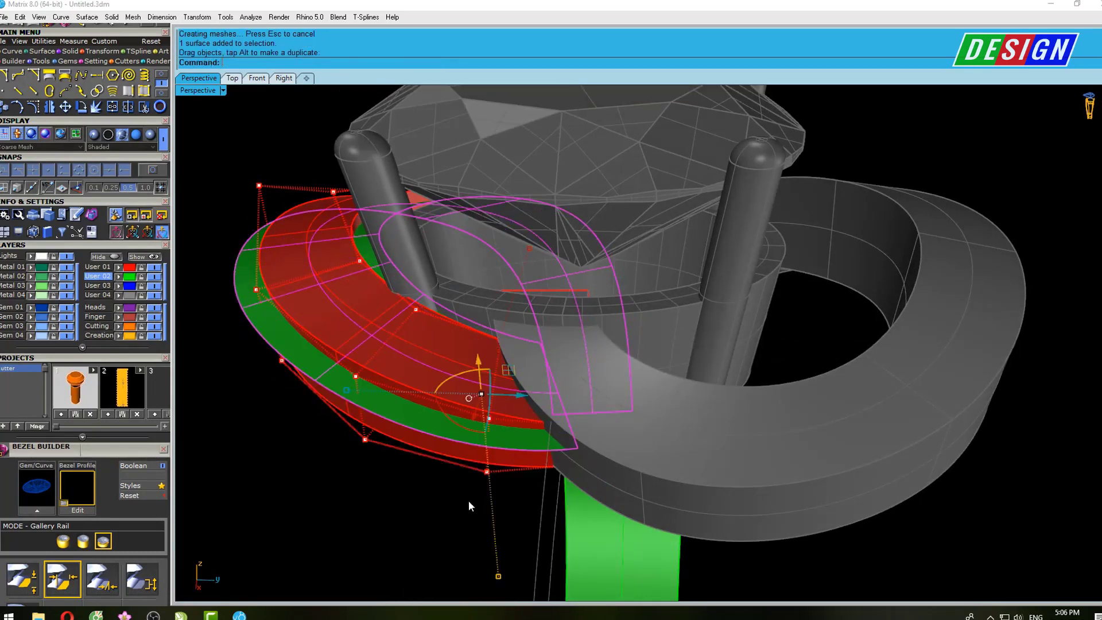
pyautogui.moveTo(459, 474); pyautogui.dragTo(825, 449, button='right')
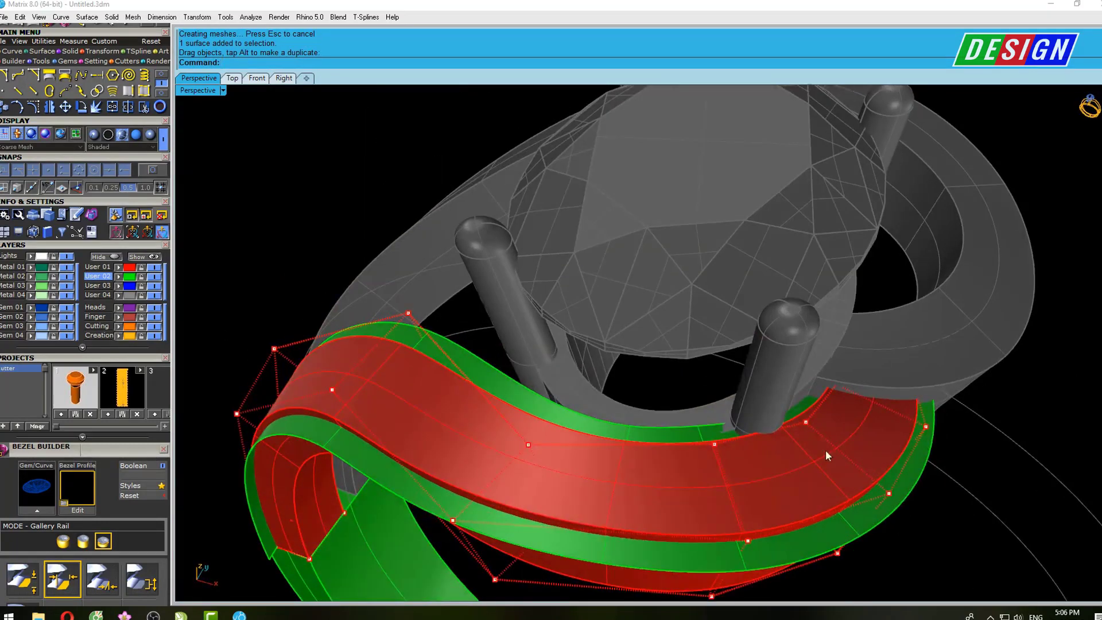
pyautogui.scroll(4, 831, 396)
pyautogui.moveTo(832, 396)
pyautogui.mouseDown(button='right')
pyautogui.moveTo(804, 387)
pyautogui.moveTo(732, 299)
pyautogui.mouseUp(button='right')
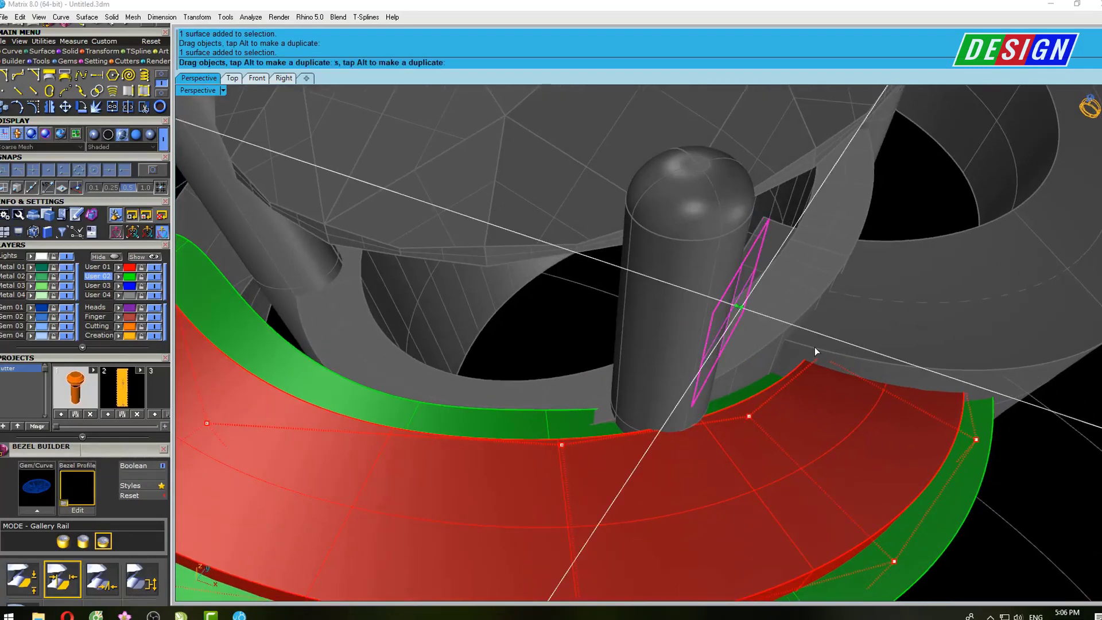
pyautogui.moveTo(814, 347); pyautogui.dragTo(874, 388)
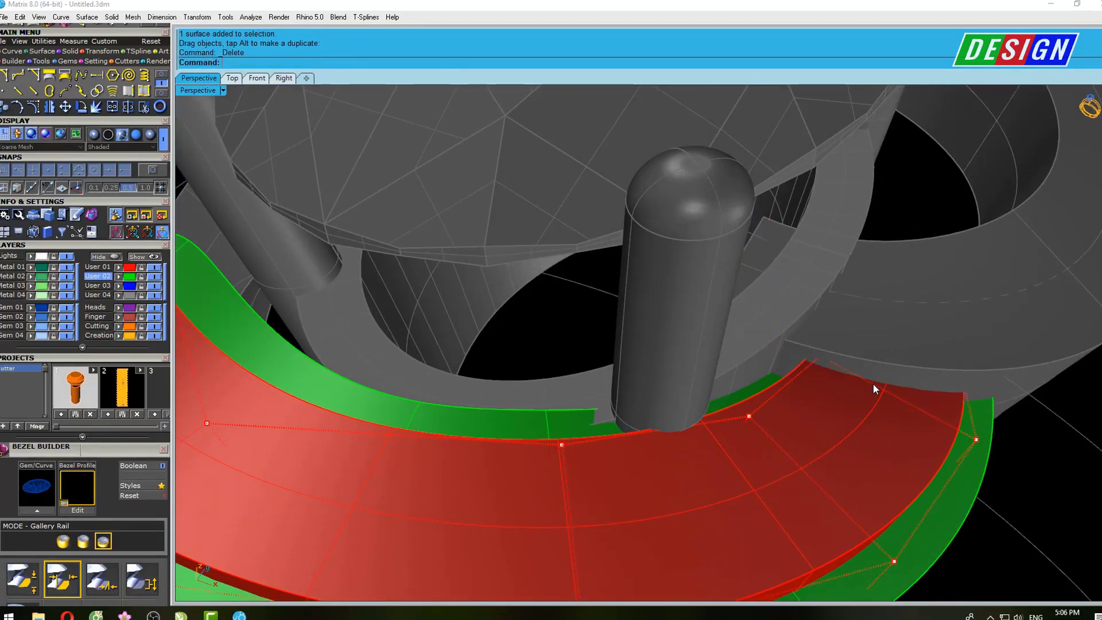
pyautogui.moveTo(839, 379); pyautogui.dragTo(717, 349, button='right')
pyautogui.moveTo(663, 279); pyautogui.dragTo(762, 376)
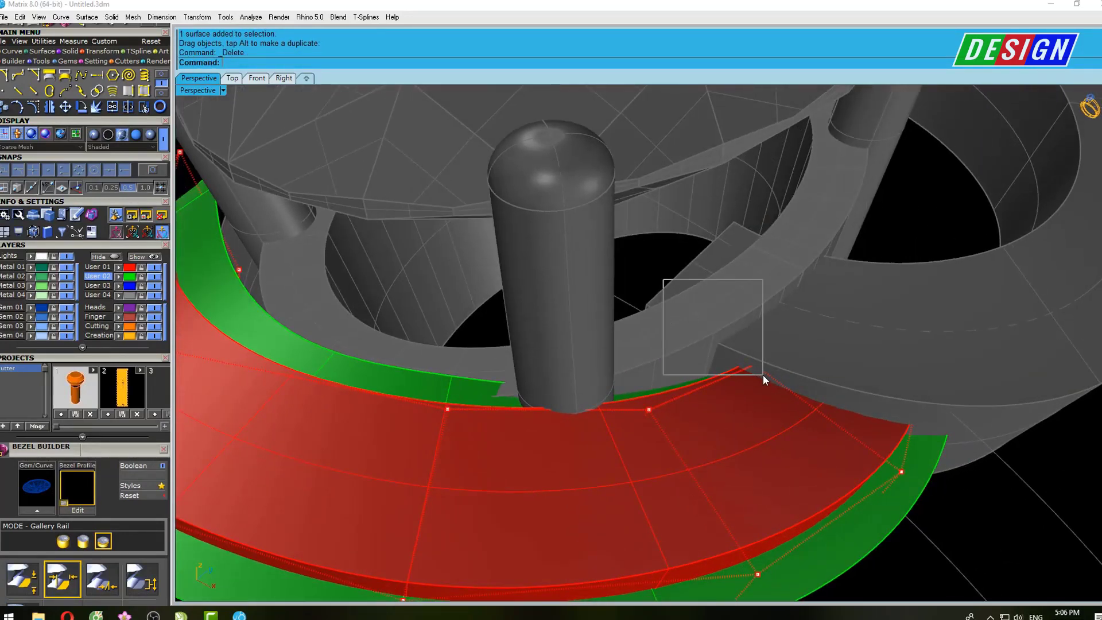
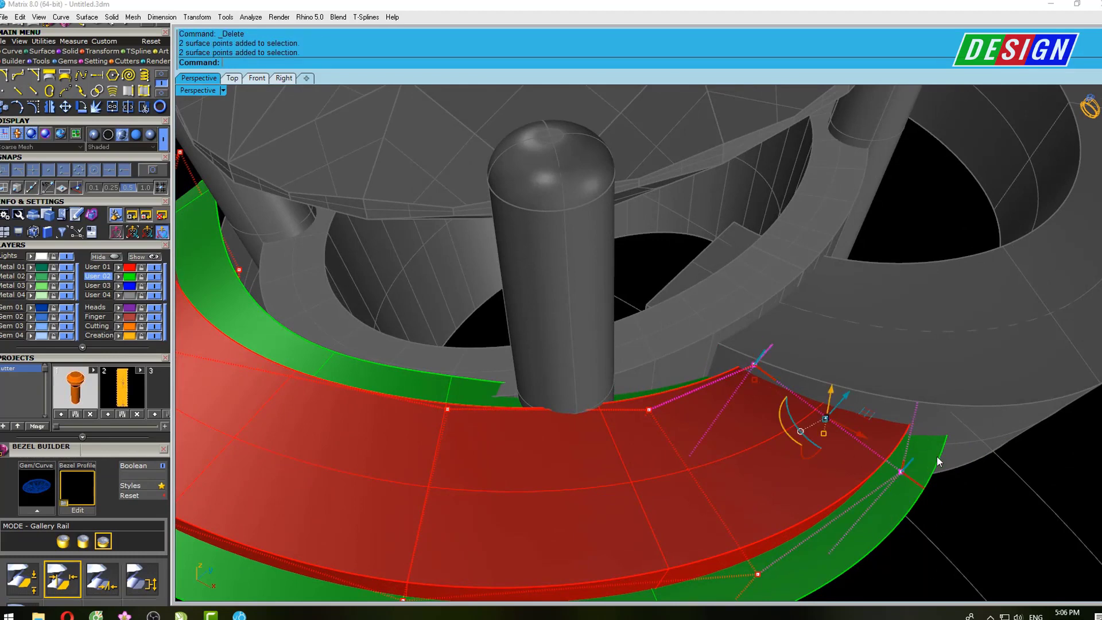
# Lower the red band's tip control points beside the oval head with the gumball Z arrow
pyautogui.moveTo(937, 456); pyautogui.dragTo(865, 344, button='right')
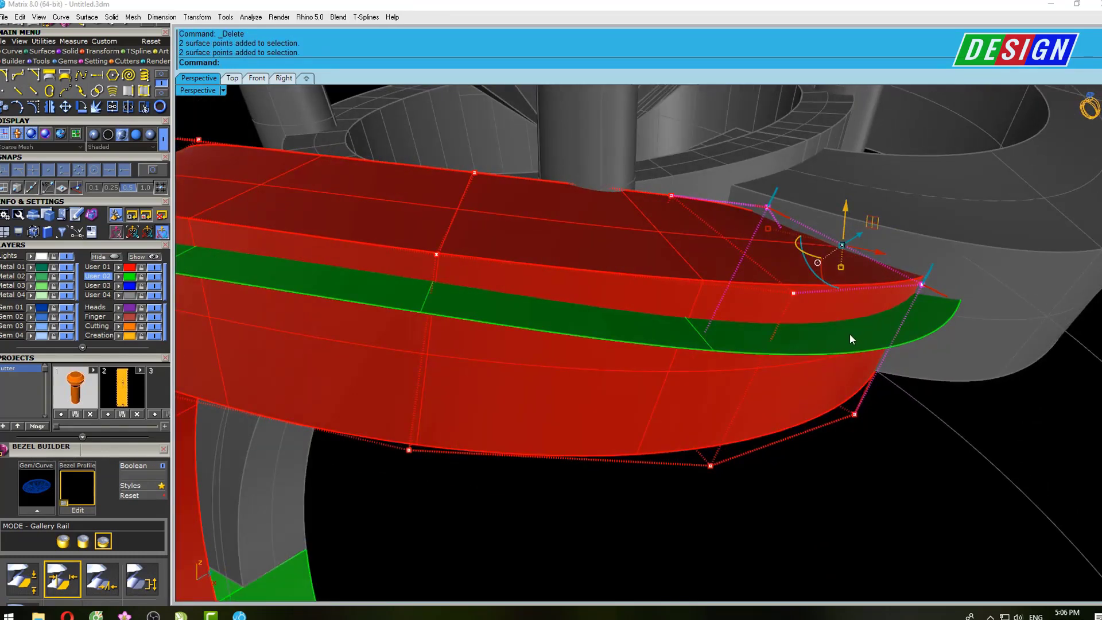
pyautogui.moveTo(845, 214); pyautogui.dragTo(844, 230)
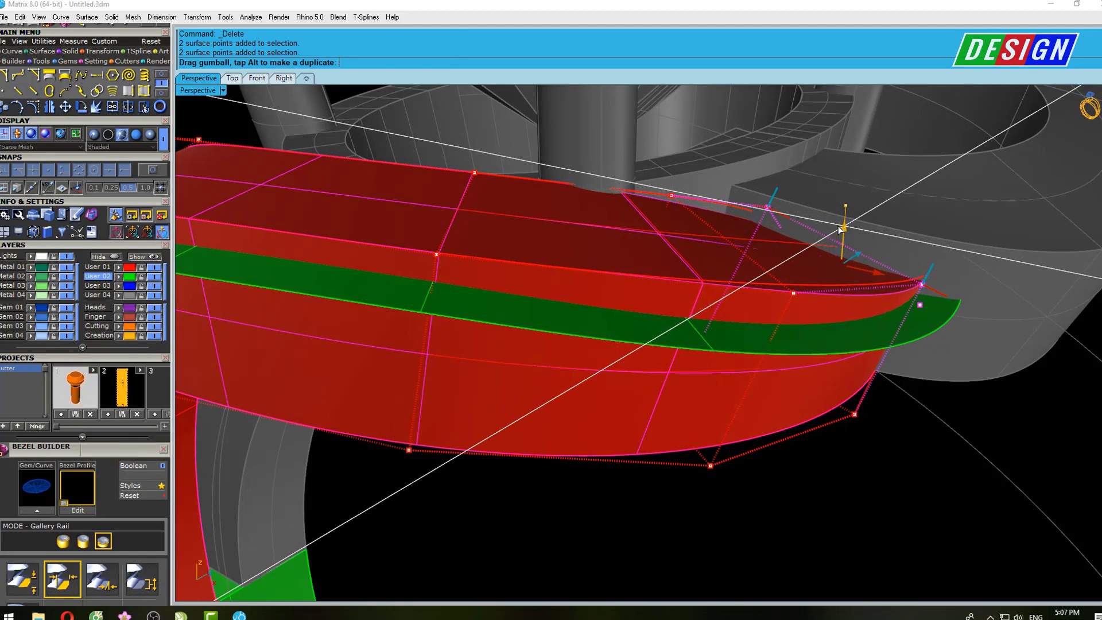
pyautogui.moveTo(843, 230)
pyautogui.mouseDown(button='right')
pyautogui.moveTo(793, 295)
pyautogui.moveTo(711, 265)
pyautogui.mouseUp(button='right')
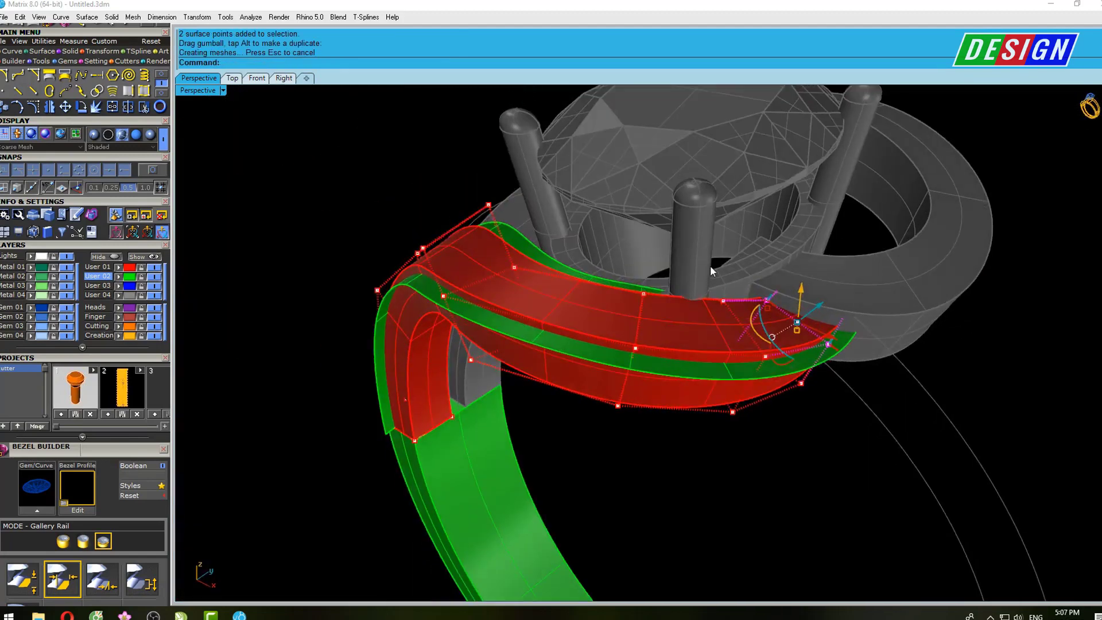
pyautogui.click(708, 264)
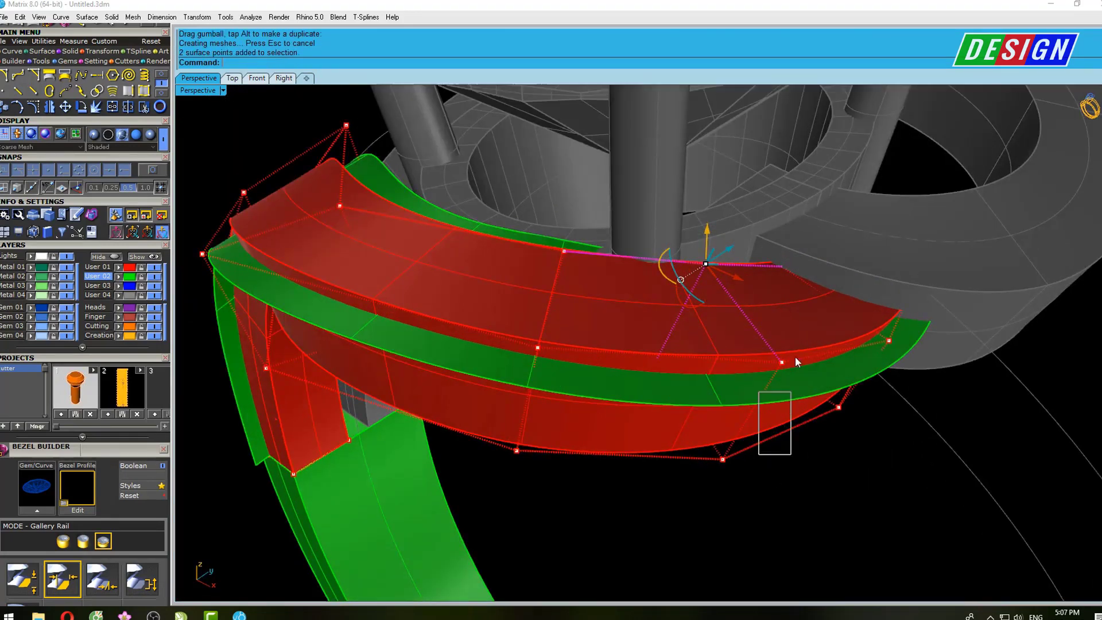
pyautogui.moveTo(804, 366); pyautogui.dragTo(784, 254, button='right')
pyautogui.moveTo(776, 216); pyautogui.dragTo(848, 265)
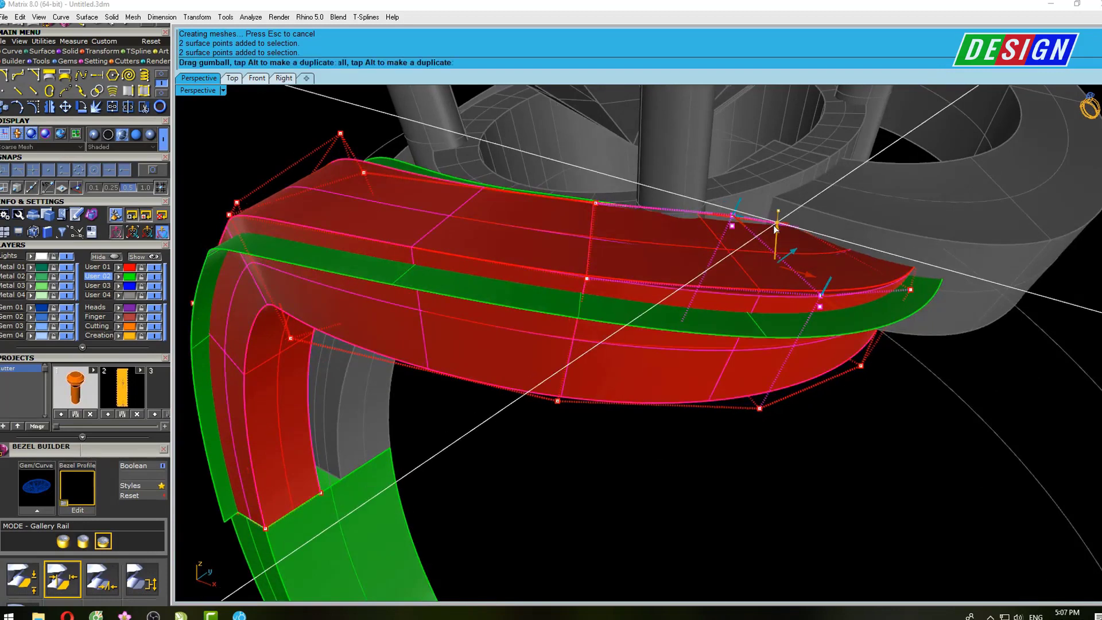
pyautogui.moveTo(848, 265); pyautogui.dragTo(802, 264, button='right')
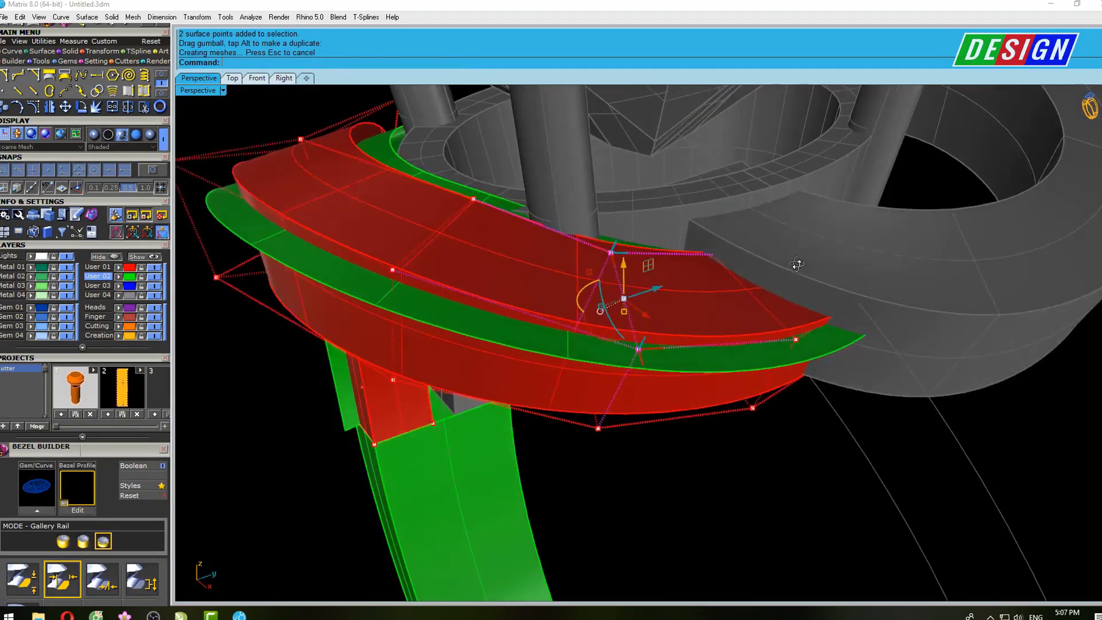
# Check the reshaped red tip in the maximized Right view with a shaded preview
pyautogui.hotkey('ctrl', 'F3')
pyautogui.scroll(3, 642, 246)
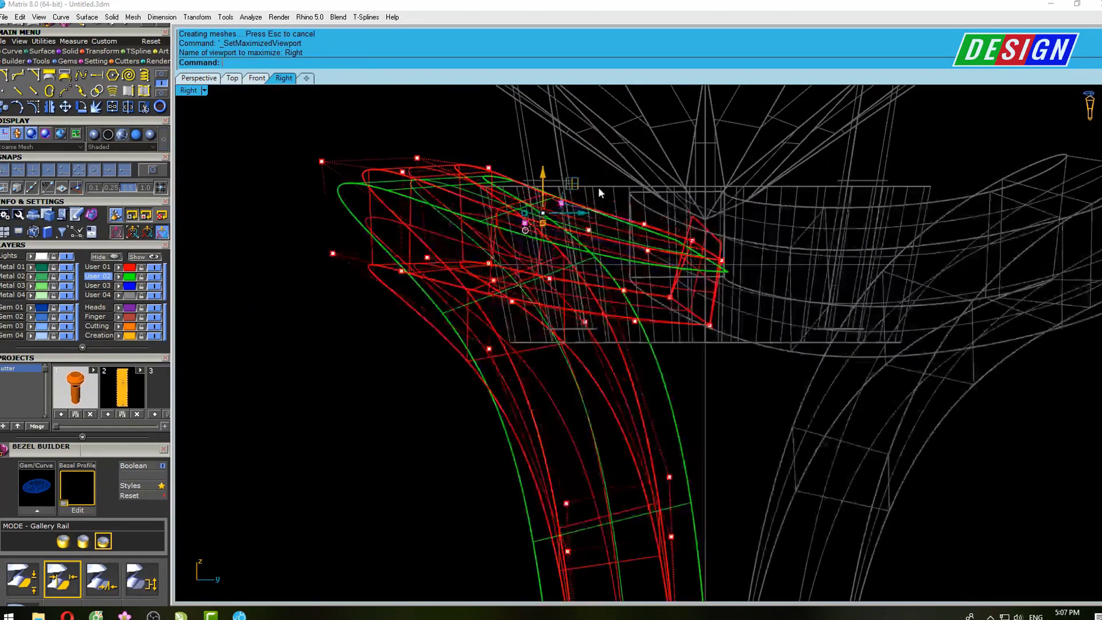
pyautogui.scroll(3, 598, 187)
pyautogui.write('s')
pyautogui.press('Return')
pyautogui.scroll(2, 764, 276)
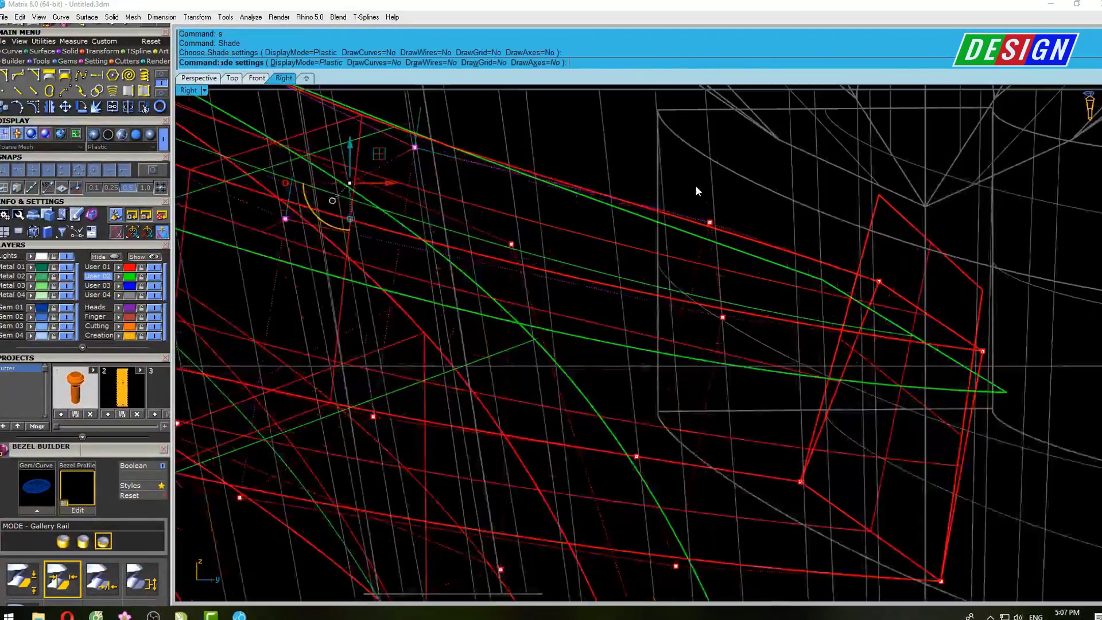
# Nudge the selected tip point further down in the Right view to smooth the curve
pyautogui.moveTo(708, 175); pyautogui.dragTo(718, 213)
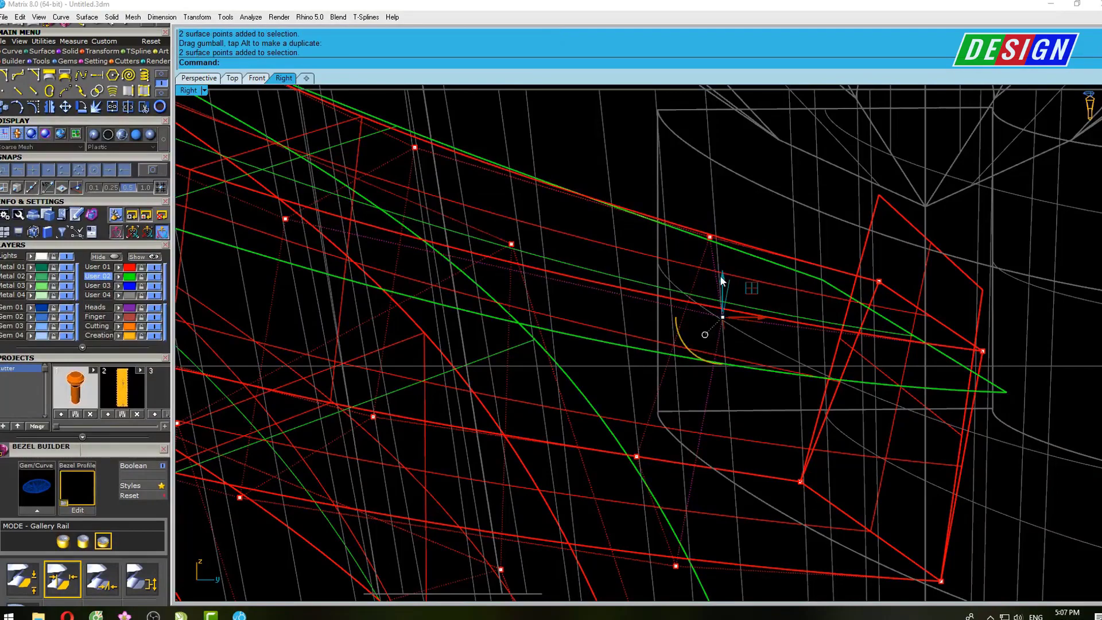
pyautogui.moveTo(723, 281); pyautogui.dragTo(723, 287)
pyautogui.scroll(-2, 722, 287)
pyautogui.scroll(-2, 646, 236)
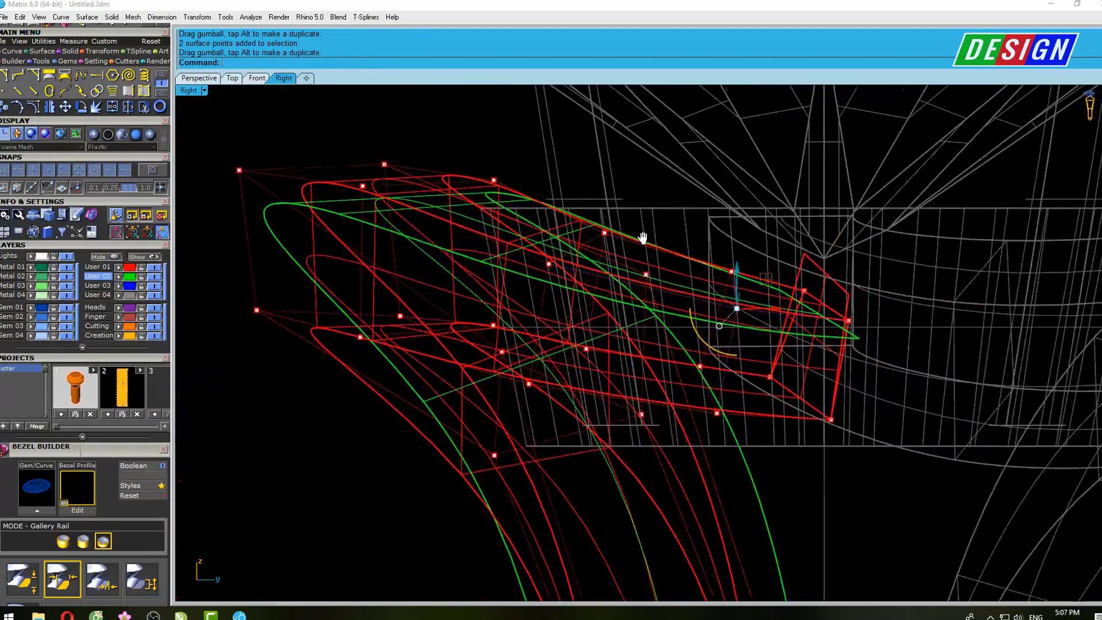
pyautogui.scroll(-1, 569, 248)
pyautogui.hotkey('ctrl', 'F4')
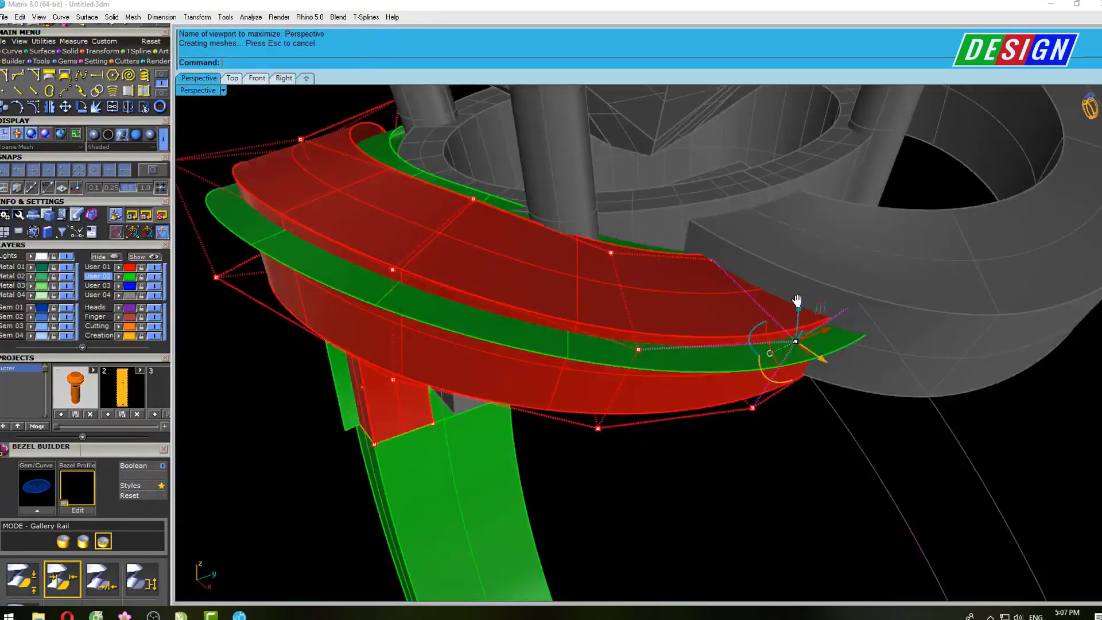
# Move four more red band surface points down in Perspective and shade to check
pyautogui.moveTo(798, 301); pyautogui.dragTo(739, 287, button='right')
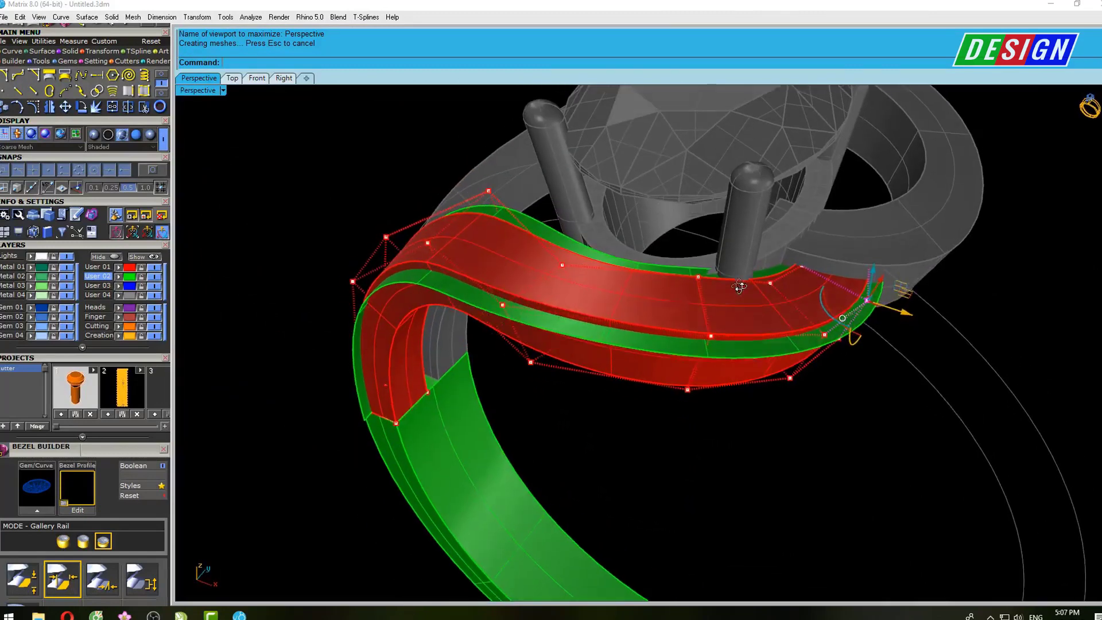
pyautogui.moveTo(654, 227); pyautogui.dragTo(739, 336)
pyautogui.moveTo(738, 336)
pyautogui.mouseDown(button='right')
pyautogui.moveTo(766, 367)
pyautogui.moveTo(694, 189)
pyautogui.mouseUp(button='right')
pyautogui.moveTo(694, 188); pyautogui.dragTo(691, 178)
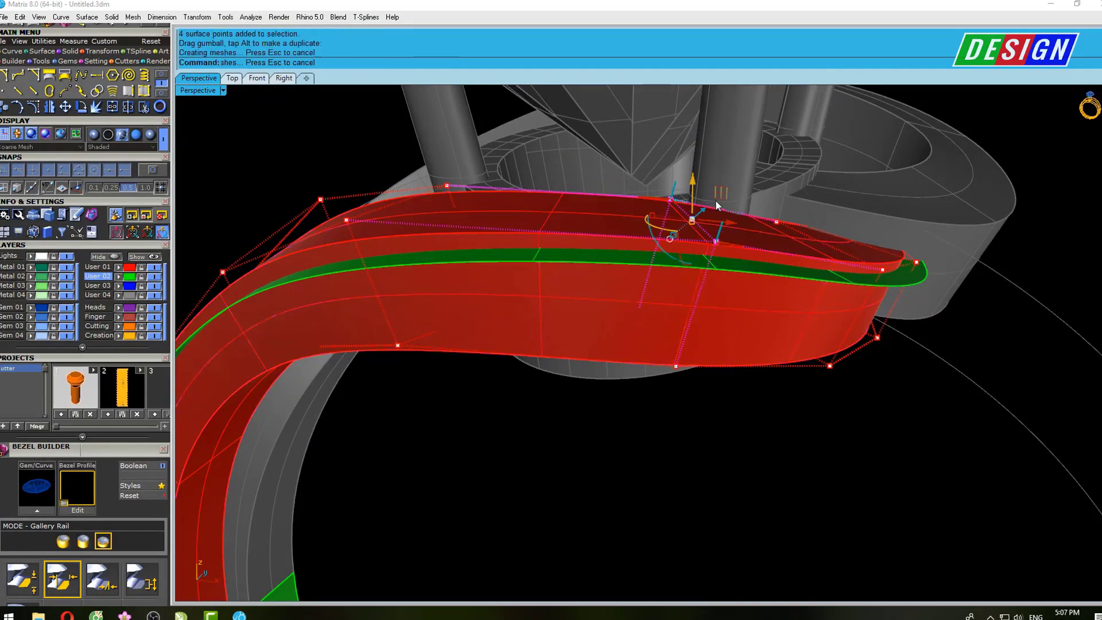
pyautogui.moveTo(692, 177)
pyautogui.mouseDown(button='right')
pyautogui.moveTo(738, 209)
pyautogui.moveTo(729, 248)
pyautogui.mouseUp(button='right')
pyautogui.write('s')
pyautogui.press('Return')
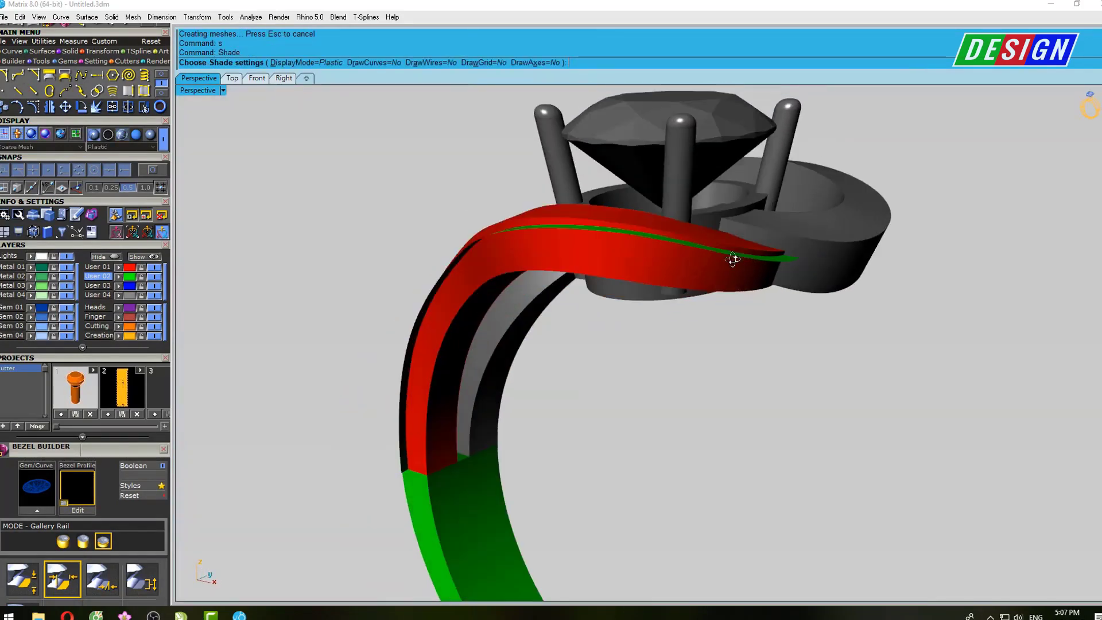
# Inspect the red band around the ring head in a shaded preview
pyautogui.press('Escape')
pyautogui.scroll(5, 612, 191)
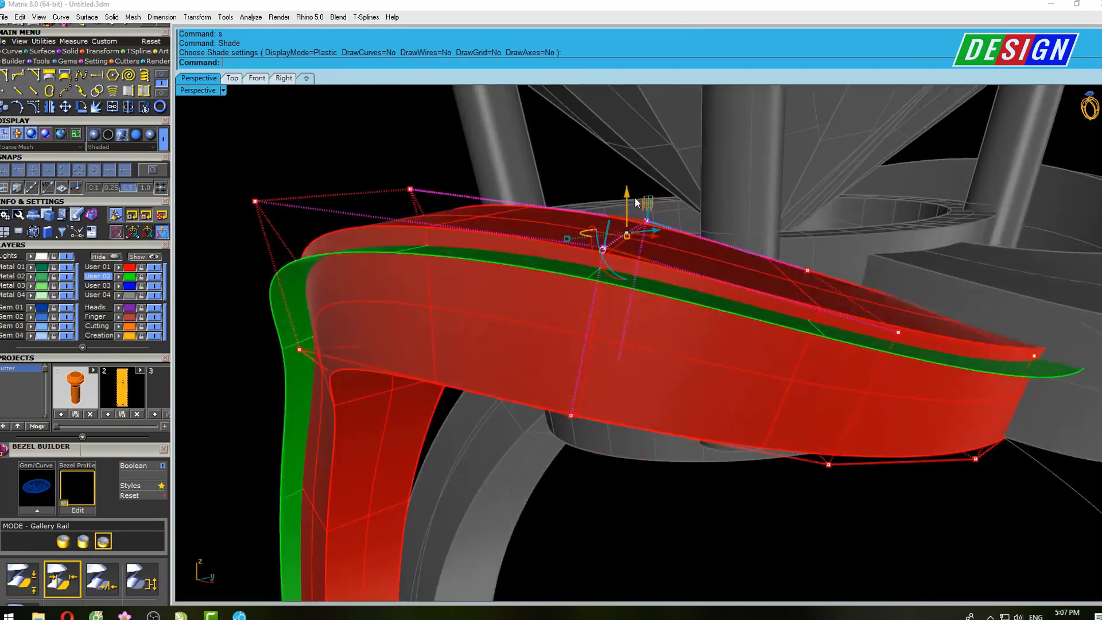
pyautogui.moveTo(625, 196)
pyautogui.mouseDown(button='right')
pyautogui.moveTo(645, 210)
pyautogui.moveTo(913, 216)
pyautogui.moveTo(964, 177)
pyautogui.moveTo(686, 240)
pyautogui.moveTo(740, 279)
pyautogui.mouseUp(button='right')
pyautogui.write('s')
pyautogui.press('Return')
pyautogui.press('Escape')
# Move selected red band points vertically in Perspective to centre it on the green band
pyautogui.scroll(2, 707, 278)
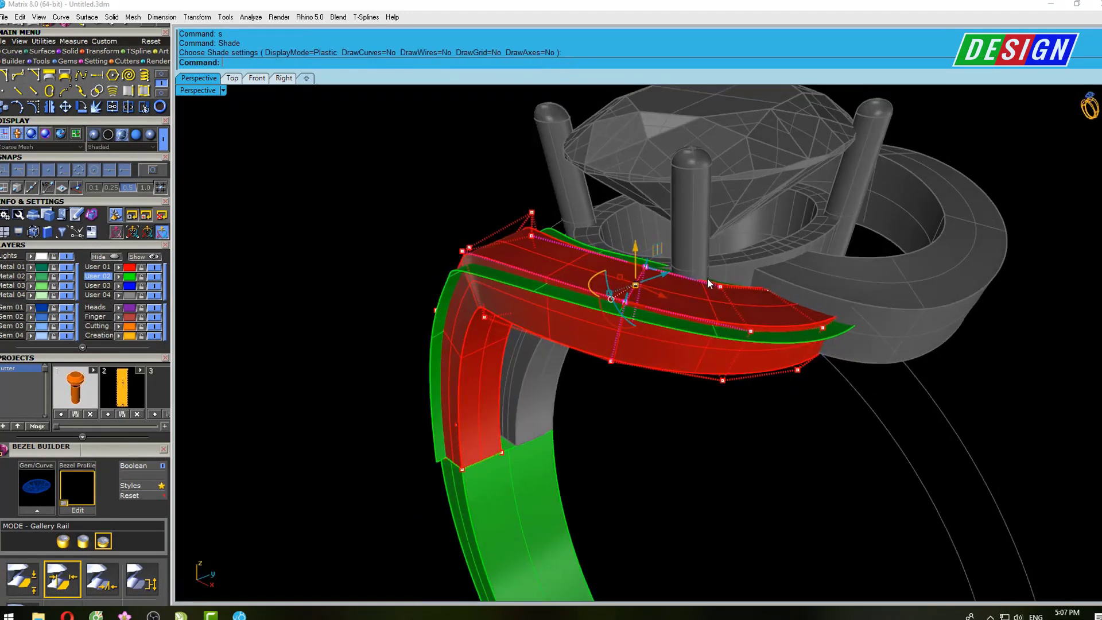
pyautogui.scroll(2, 640, 279)
pyautogui.moveTo(632, 256); pyautogui.dragTo(636, 193, button='right')
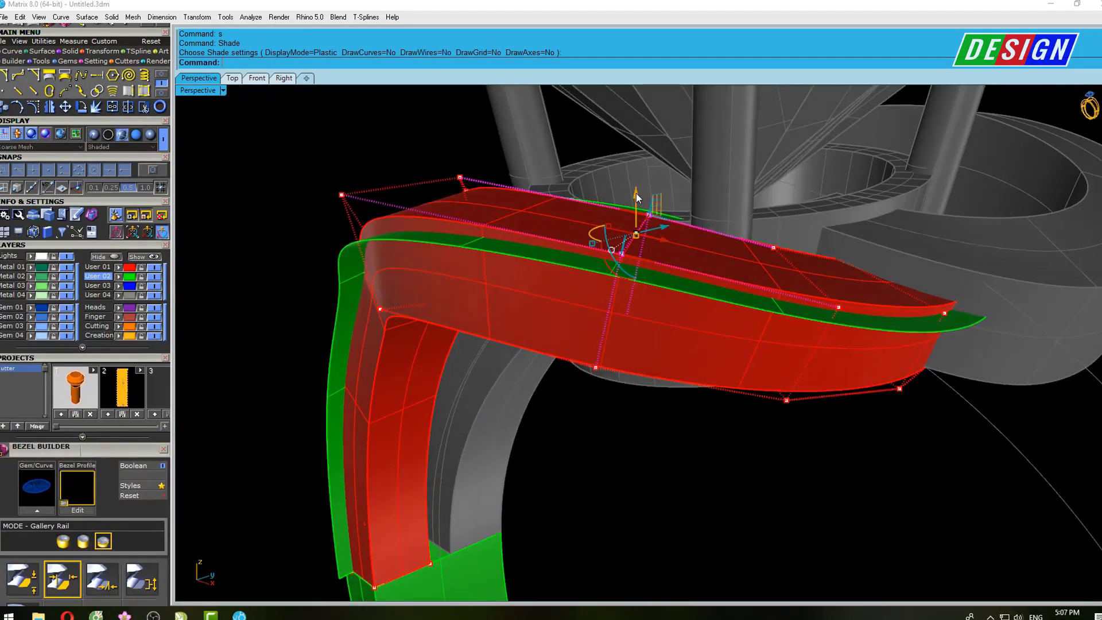
pyautogui.moveTo(636, 194); pyautogui.dragTo(636, 185)
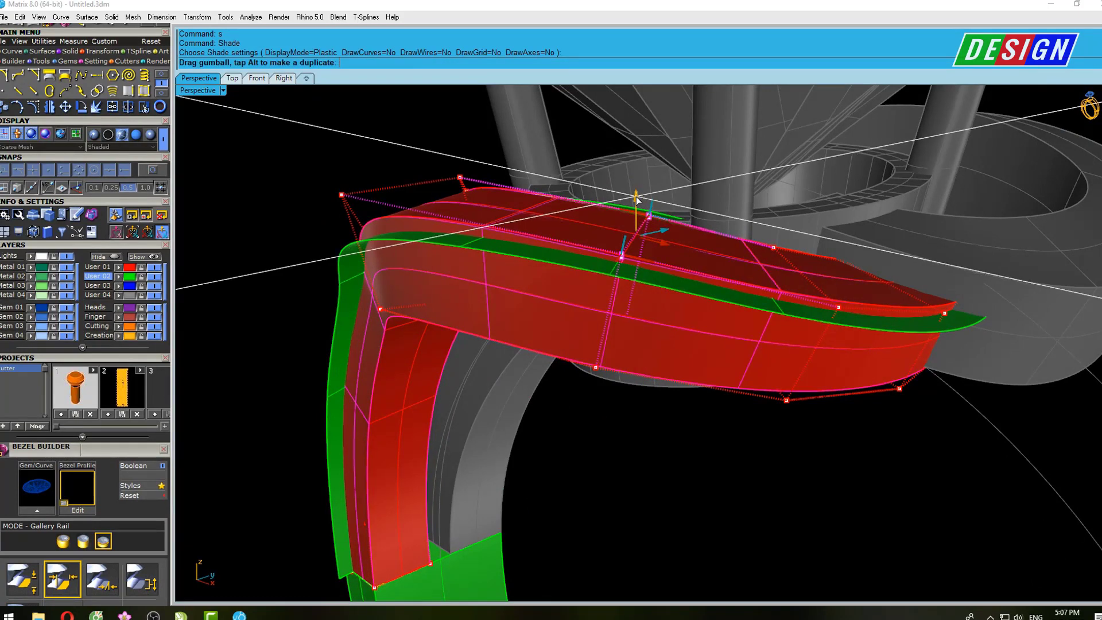
pyautogui.moveTo(636, 185)
pyautogui.mouseDown(button='right')
pyautogui.moveTo(749, 263)
pyautogui.moveTo(612, 236)
pyautogui.mouseUp(button='right')
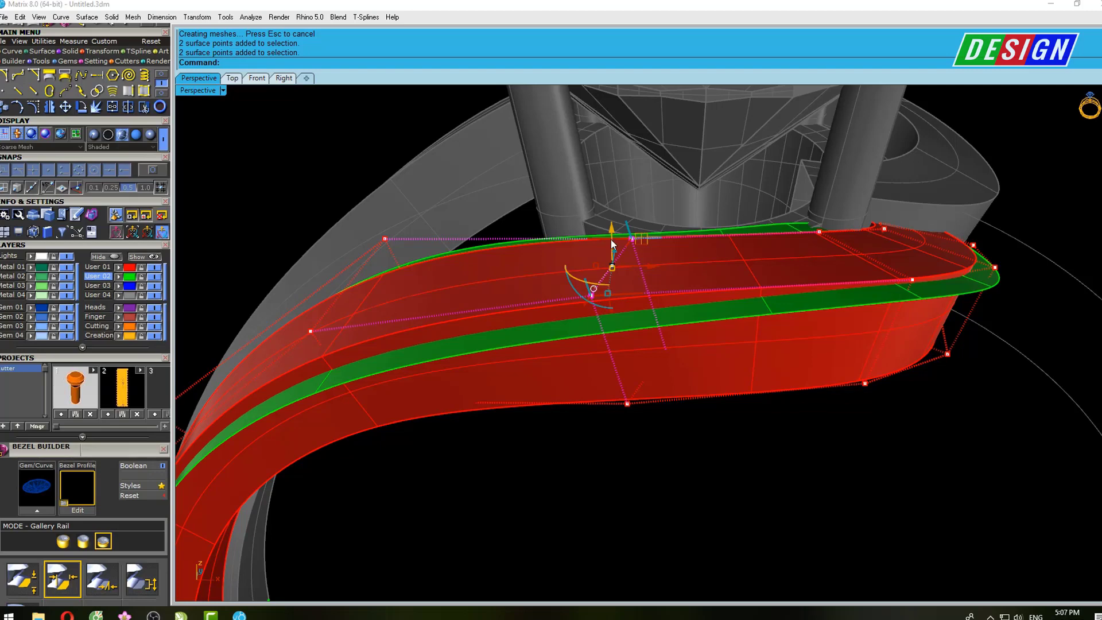
pyautogui.moveTo(612, 236); pyautogui.dragTo(611, 239)
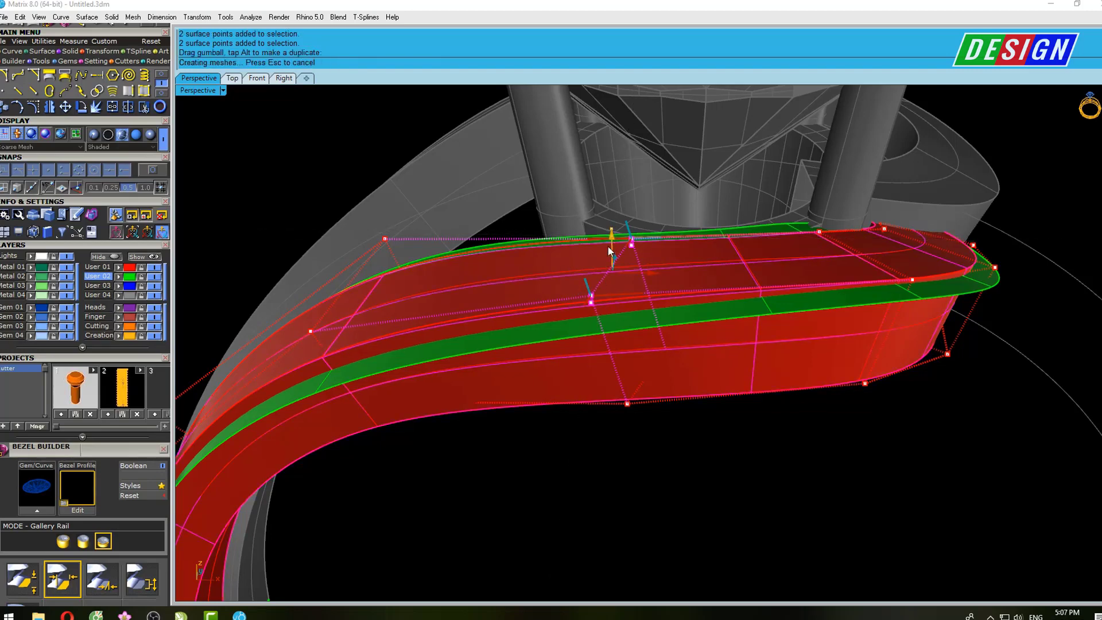
pyautogui.moveTo(610, 251)
pyautogui.mouseDown(button='right')
pyautogui.moveTo(636, 199)
pyautogui.moveTo(664, 181)
pyautogui.mouseUp(button='right')
pyautogui.scroll(3, 663, 181)
pyautogui.scroll(2, 694, 184)
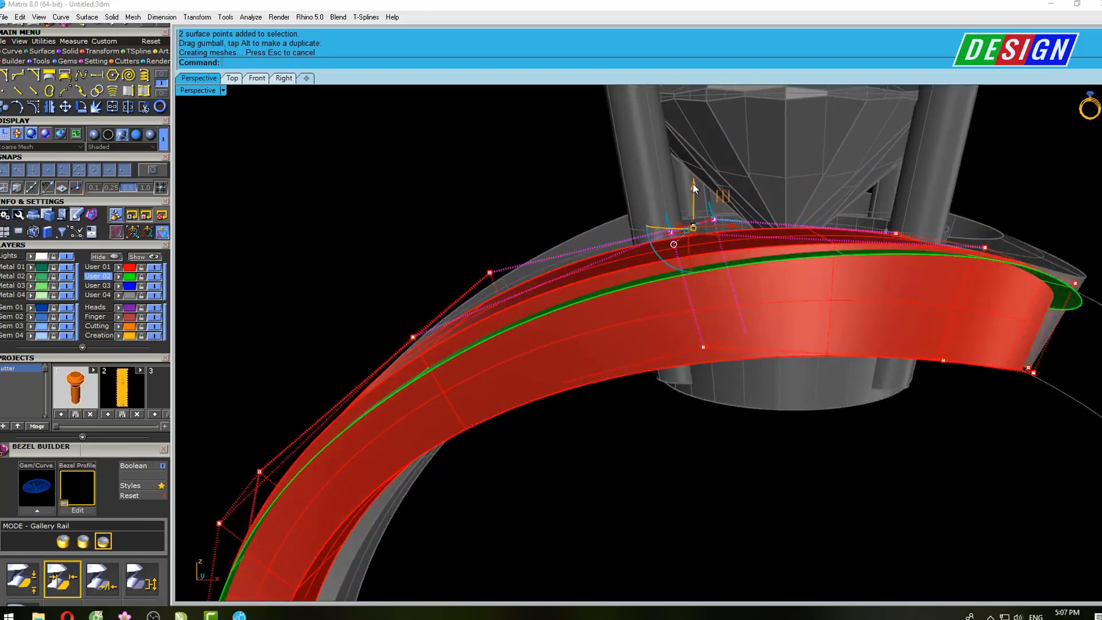
pyautogui.moveTo(693, 184); pyautogui.dragTo(694, 193)
pyautogui.moveTo(694, 193); pyautogui.dragTo(490, 351, button='right')
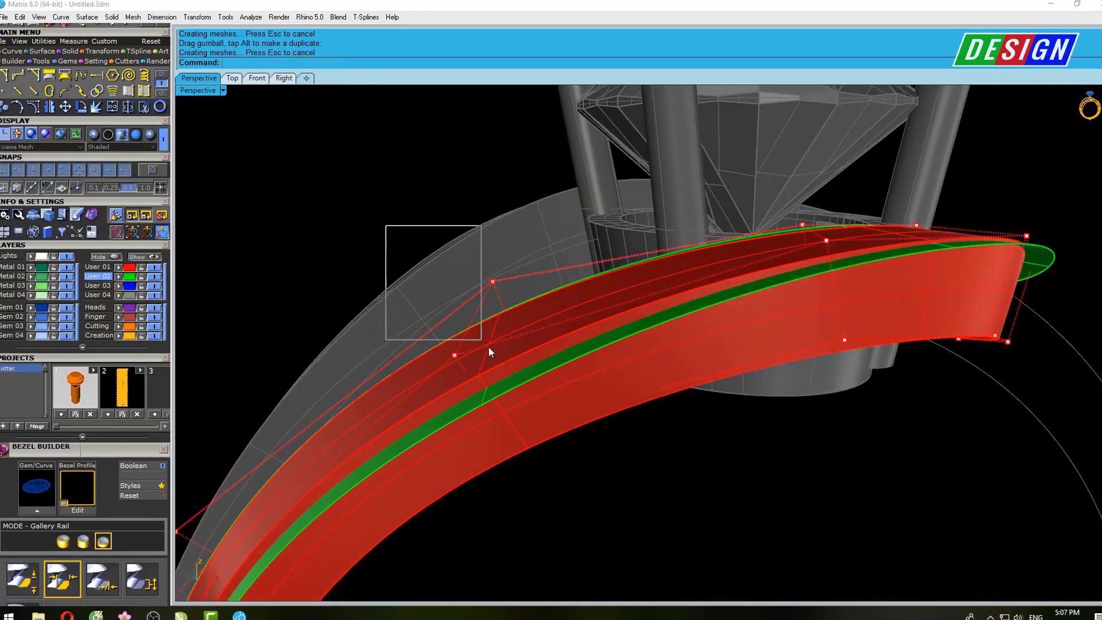
# Fine-tune the points in the maximized Front view, verify with shading, and select the band surface
pyautogui.hotkey('ctrl', 'F2')
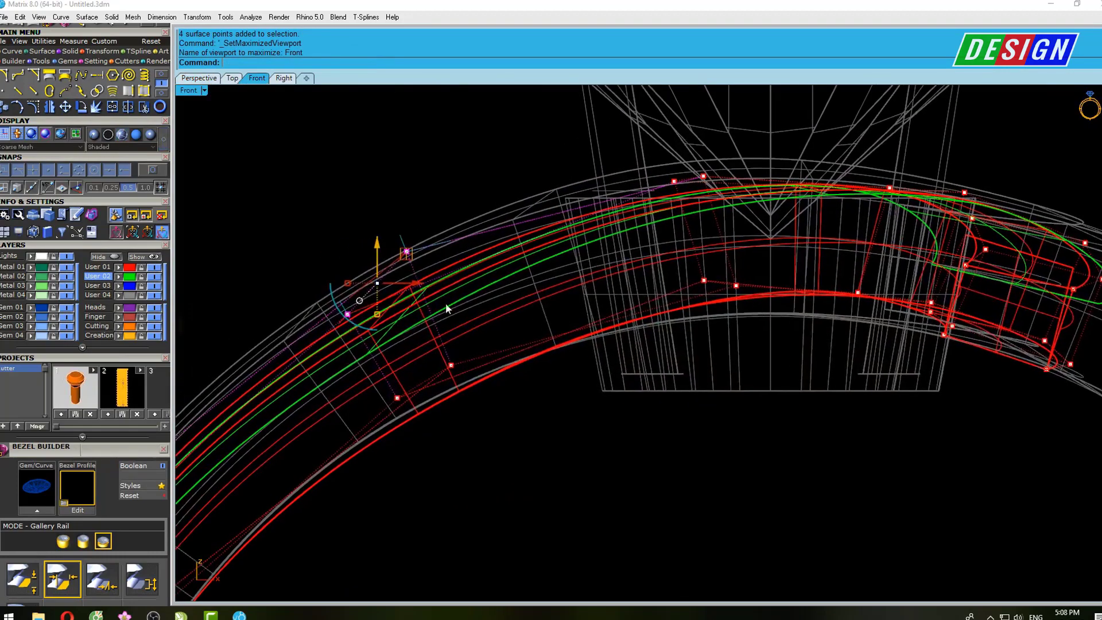
pyautogui.scroll(3, 445, 303)
pyautogui.moveTo(395, 246); pyautogui.dragTo(398, 255)
pyautogui.scroll(-5, 398, 254)
pyautogui.scroll(-3, 398, 254)
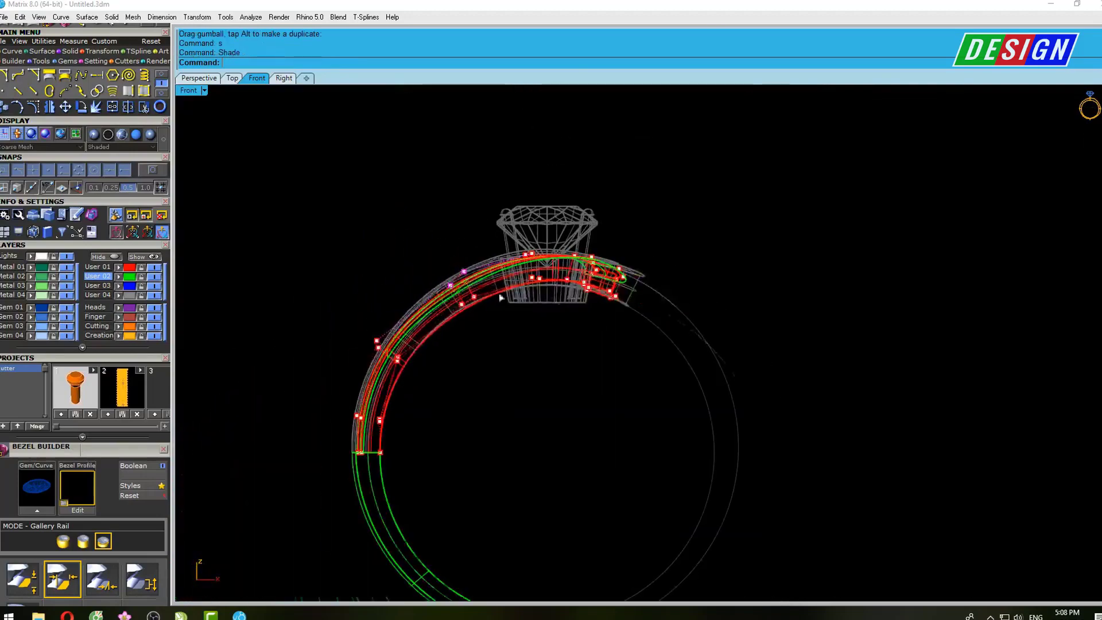
pyautogui.hotkey('ctrl', 'F3')
pyautogui.scroll(5, 584, 315)
pyautogui.scroll(-5, 602, 306)
pyautogui.press('Return')
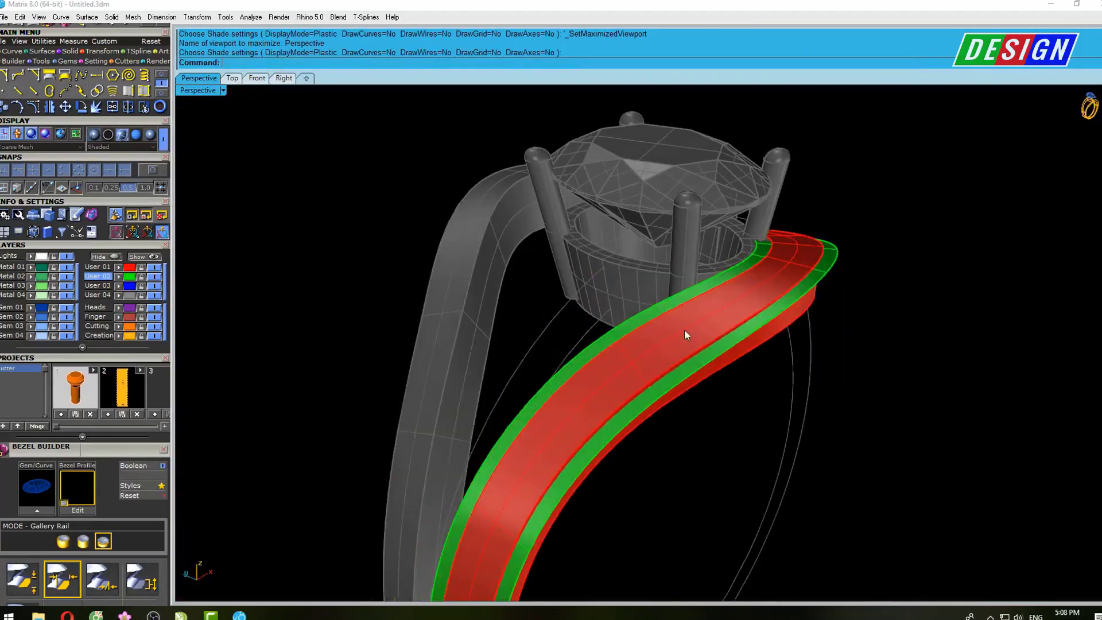
pyautogui.click(593, 346)
# Delete the selected band surface and unlock the left band
pyautogui.moveTo(679, 369)
pyautogui.keyDown('shift'); pyautogui.mouseDown(button='right')
pyautogui.moveTo(648, 346)
pyautogui.moveTo(667, 332)
pyautogui.mouseUp(button='right'); pyautogui.keyUp('shift')
pyautogui.press('Return')
pyautogui.scroll(-5, 633, 364)
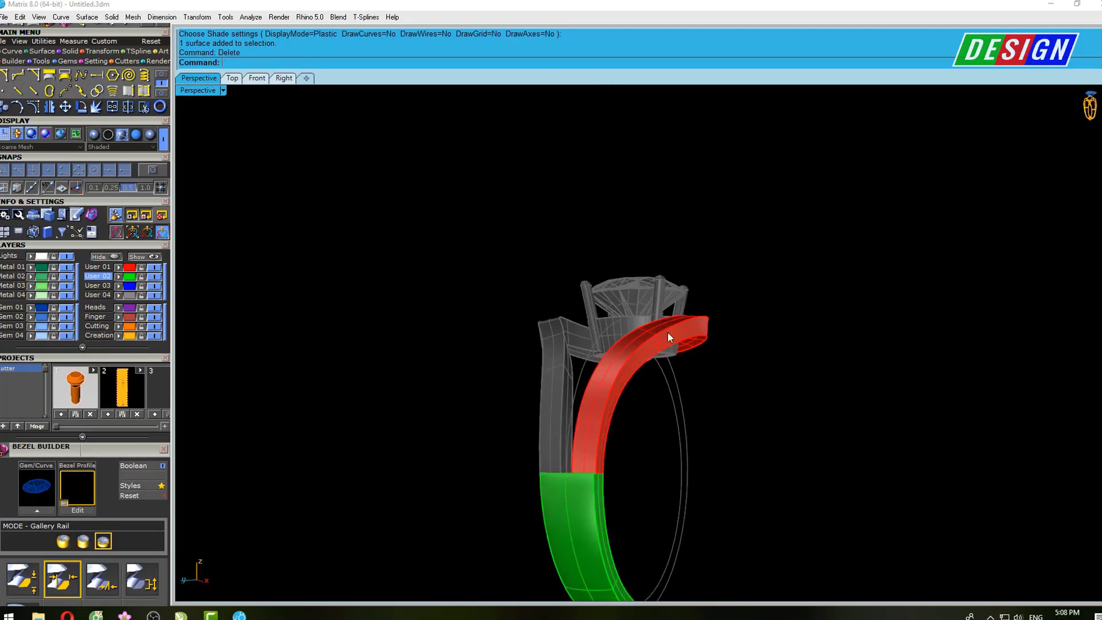
pyautogui.moveTo(624, 405); pyautogui.dragTo(619, 417, button='right')
pyautogui.write('Un')
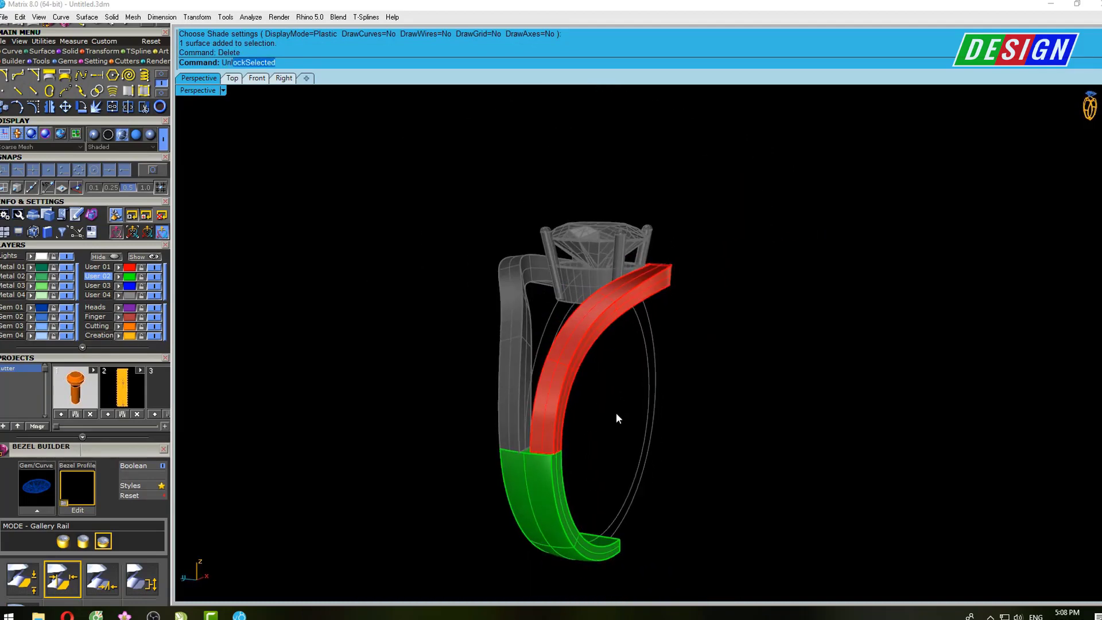
pyautogui.press('Return')
pyautogui.scroll(3, 541, 364)
pyautogui.moveTo(541, 239); pyautogui.dragTo(389, 278)
pyautogui.press('Return')
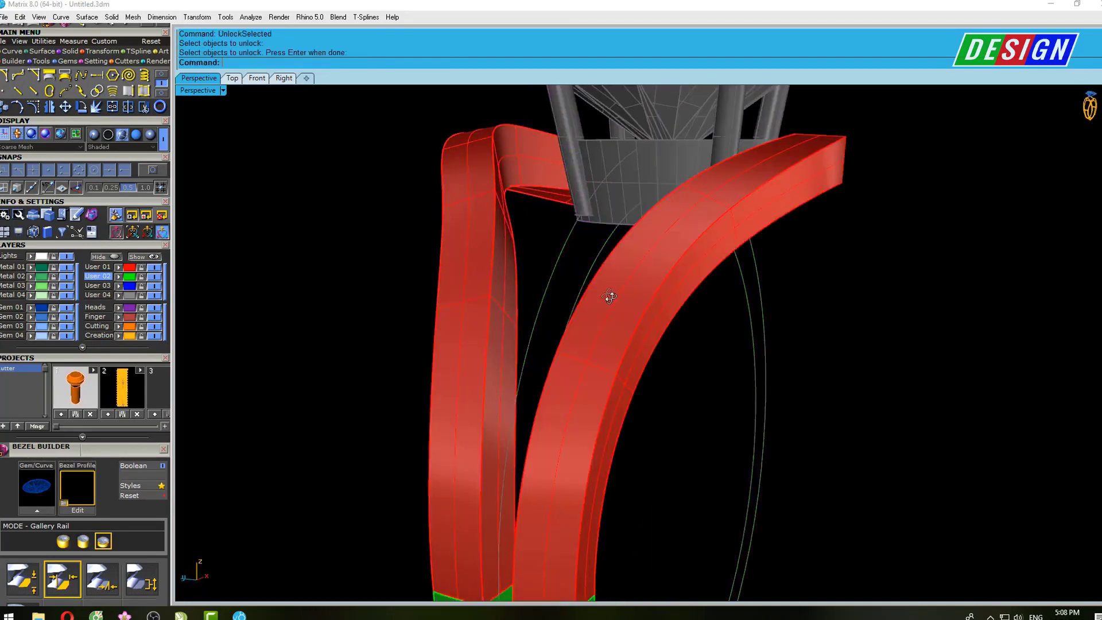
# Inspect the red shank and green band joint in a shaded preview
pyautogui.scroll(-5, 610, 296)
pyautogui.moveTo(611, 370); pyautogui.dragTo(617, 396, button='right')
pyautogui.write('s')
pyautogui.press('Return')
pyautogui.scroll(5, 625, 421)
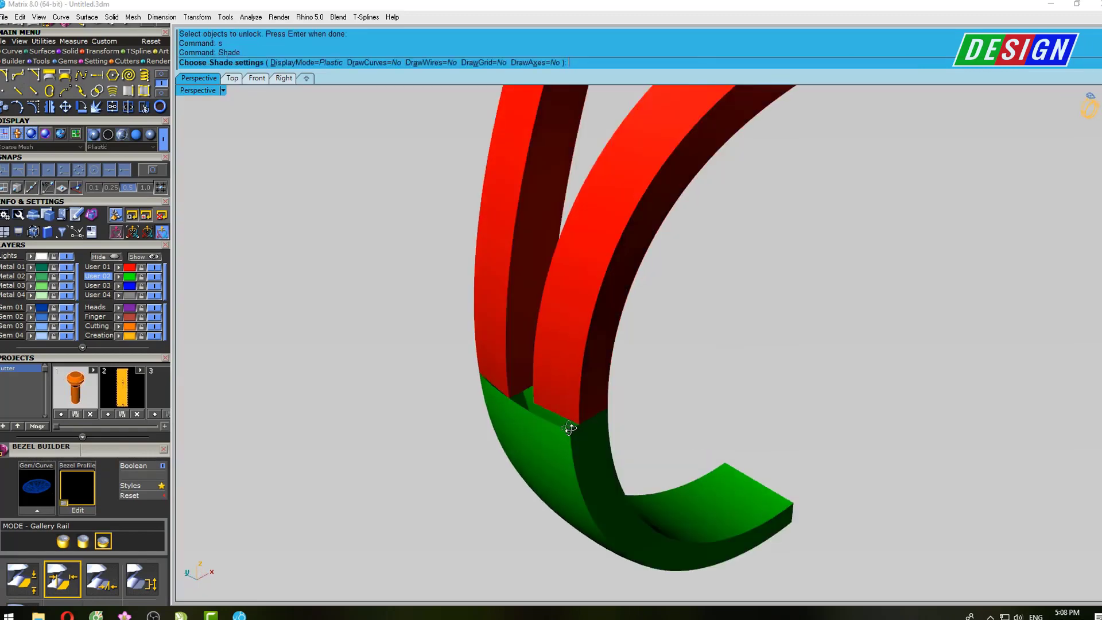
pyautogui.moveTo(570, 429)
pyautogui.mouseDown(button='right')
pyautogui.moveTo(572, 445)
pyautogui.moveTo(615, 436)
pyautogui.moveTo(613, 415)
pyautogui.moveTo(560, 423)
pyautogui.moveTo(637, 332)
pyautogui.moveTo(704, 347)
pyautogui.moveTo(736, 294)
pyautogui.moveTo(790, 337)
pyautogui.mouseUp(button='right')
pyautogui.press('Return')
# Zoom to the lower green band and pick the red shank's vertical edge to duplicate
pyautogui.scroll(5, 693, 433)
pyautogui.moveTo(694, 434); pyautogui.dragTo(706, 369, button='right')
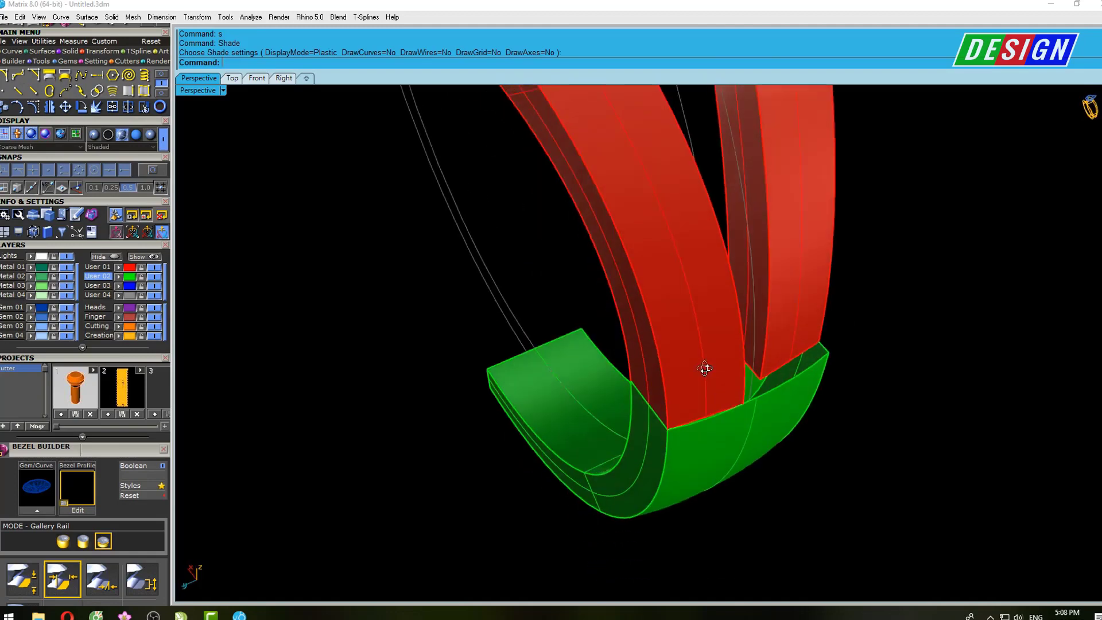
pyautogui.scroll(2, 705, 368)
pyautogui.scroll(3, 745, 412)
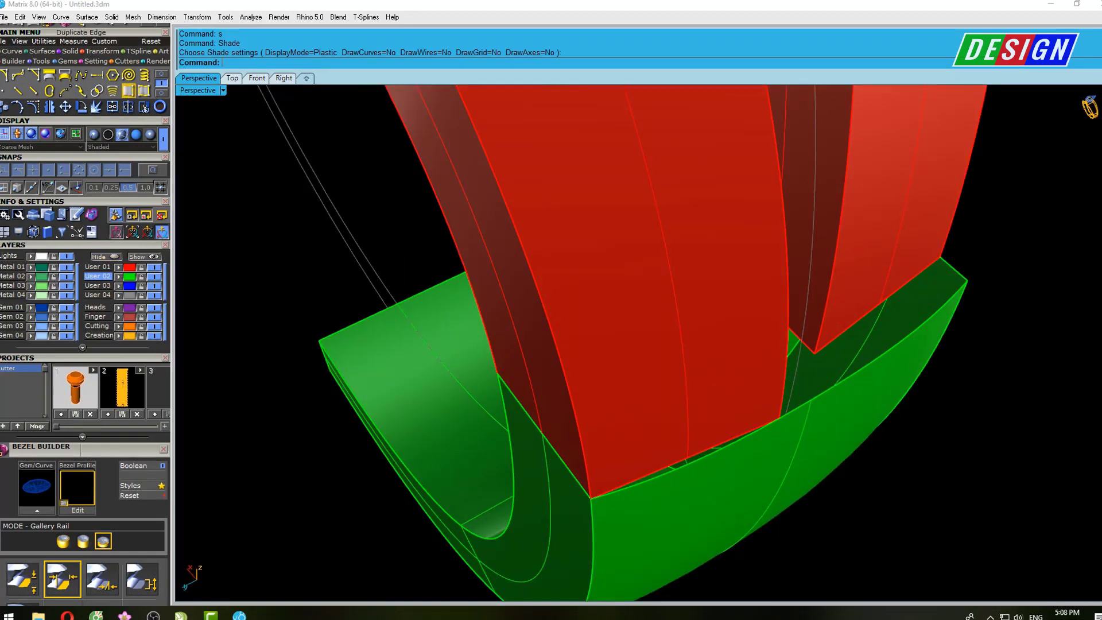
pyautogui.click(785, 230)
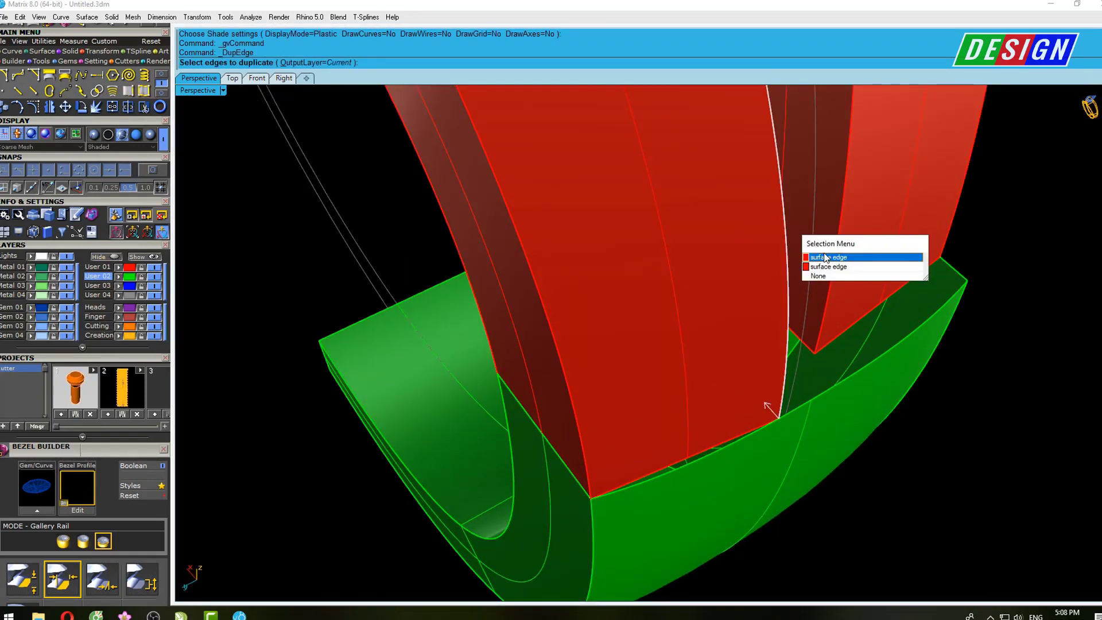
# Duplicate the shank and band-joint edges, trim the curve, and delete the leftover edge
pyautogui.press('Return')
pyautogui.click(728, 446)
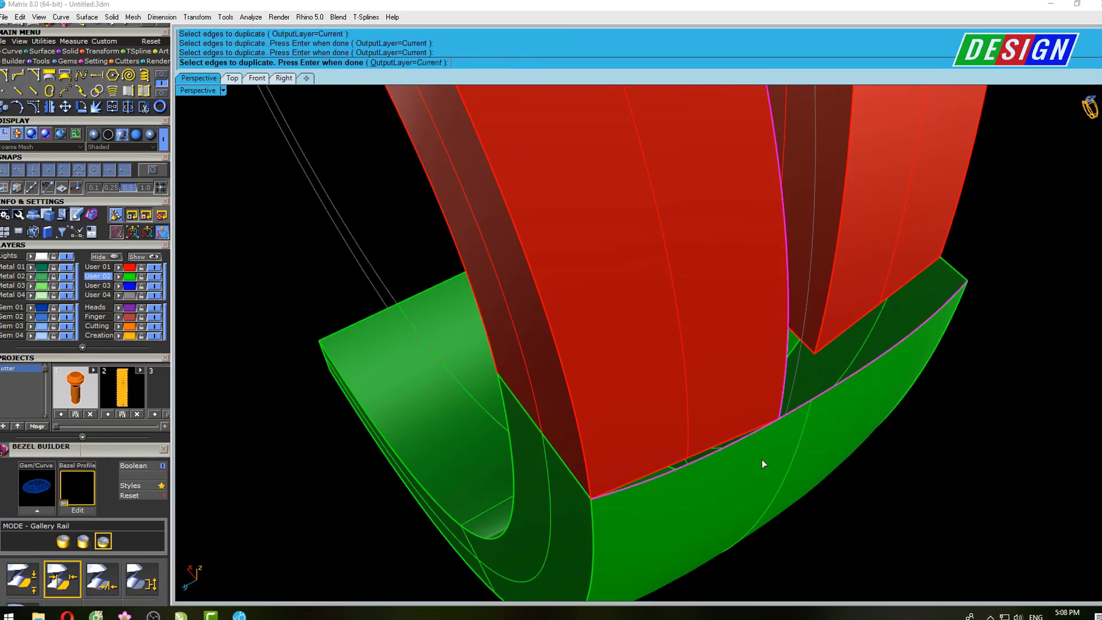
pyautogui.press('Return')
pyautogui.moveTo(762, 459); pyautogui.dragTo(771, 388, button='right')
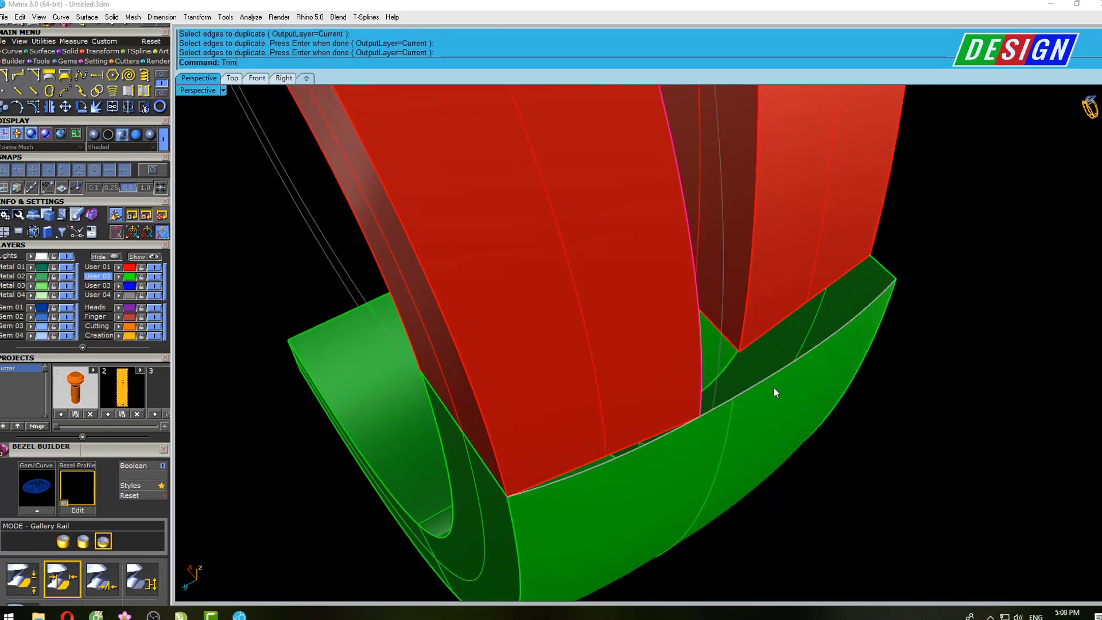
pyautogui.click(739, 395)
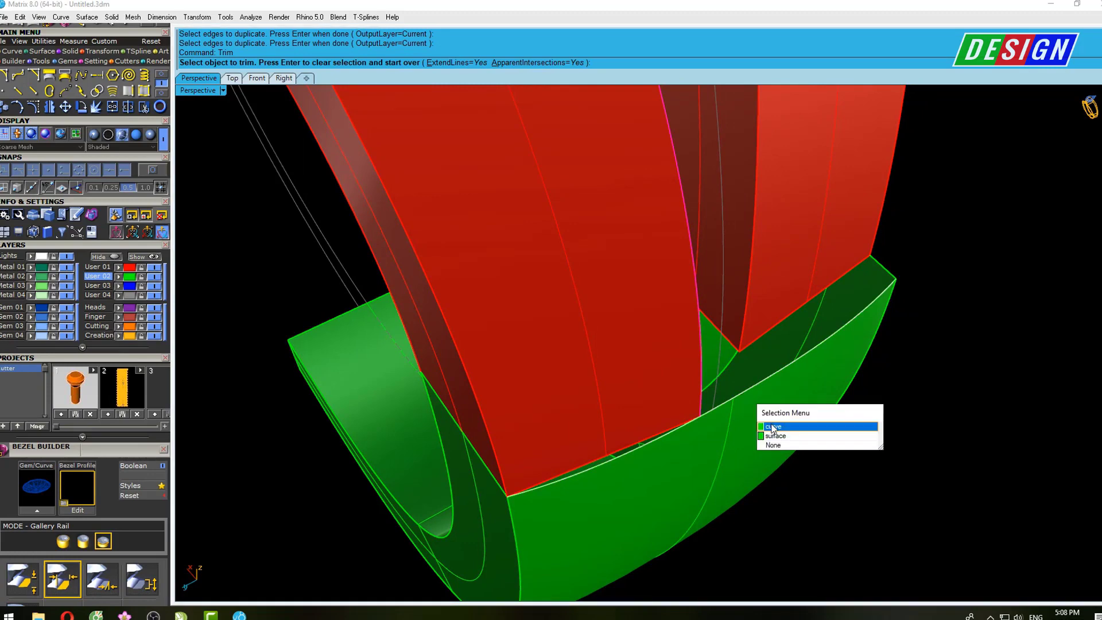
pyautogui.click(774, 429)
pyautogui.moveTo(756, 394)
pyautogui.mouseDown(button='right')
pyautogui.moveTo(769, 390)
pyautogui.moveTo(729, 397)
pyautogui.moveTo(701, 387)
pyautogui.mouseUp(button='right')
pyautogui.click(767, 359)
pyautogui.click(791, 383)
pyautogui.write('de')
pyautogui.press('Return')
# Sweep2 a surface using the two shank edges as rails and the joint curve as cross section
pyautogui.write('s')
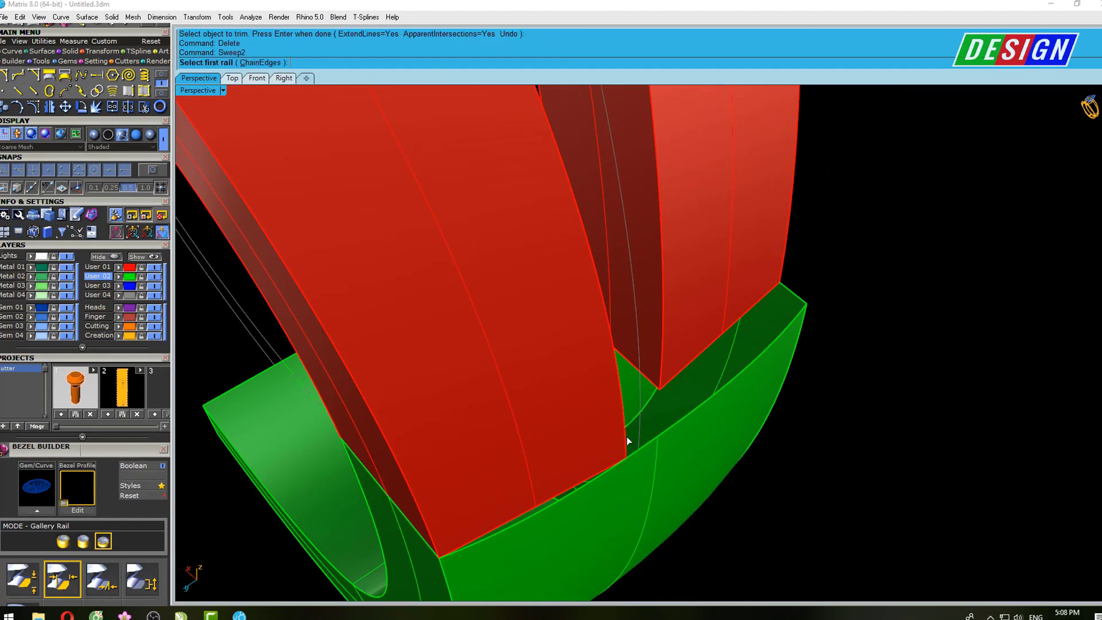
pyautogui.click(627, 438)
pyautogui.click(660, 467)
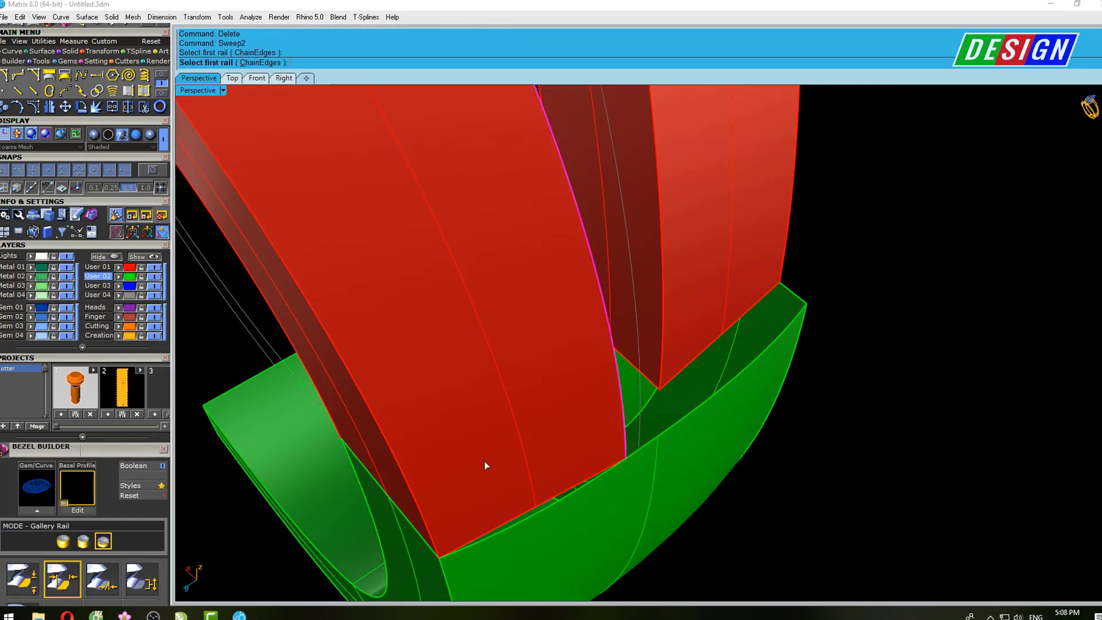
pyautogui.click(394, 459)
pyautogui.click(435, 493)
pyautogui.click(519, 524)
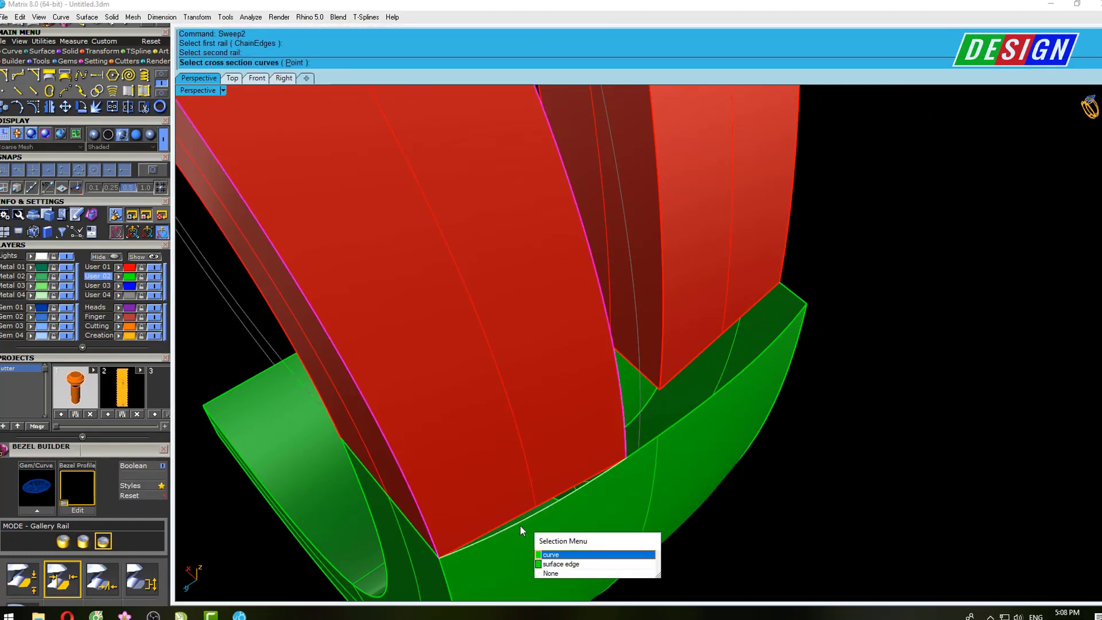
pyautogui.click(558, 554)
pyautogui.moveTo(569, 512)
pyautogui.mouseDown(button='right')
pyautogui.moveTo(714, 376)
pyautogui.moveTo(654, 286)
pyautogui.mouseUp(button='right')
pyautogui.press('Return')
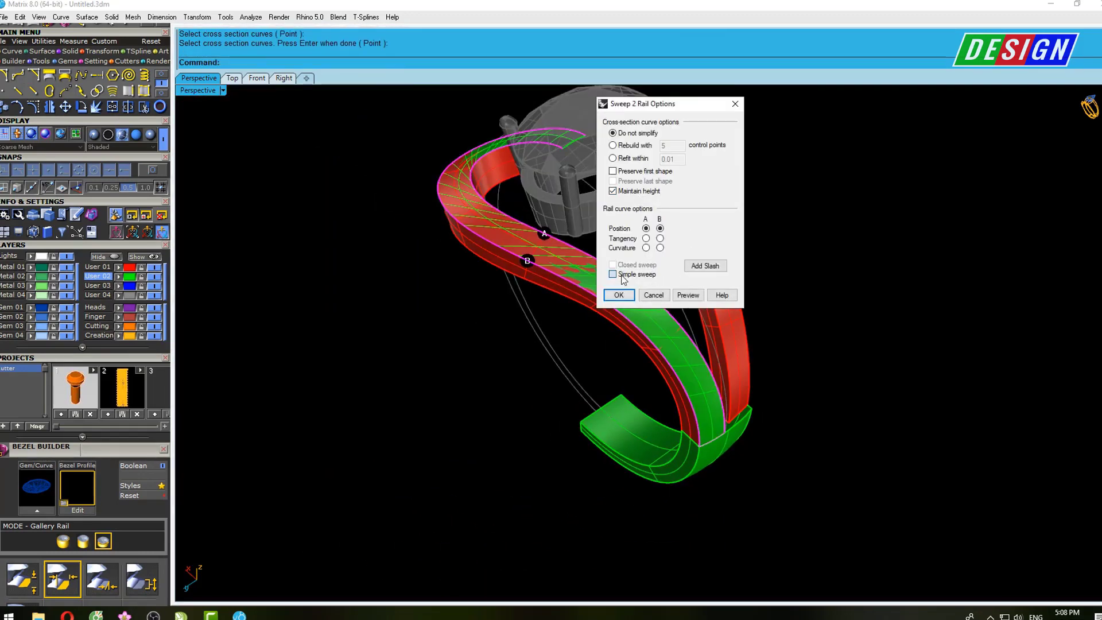
pyautogui.click(619, 302)
# Check the new sweep surface in a shaded preview
pyautogui.moveTo(618, 301)
pyautogui.mouseDown(button='right')
pyautogui.moveTo(533, 207)
pyautogui.moveTo(549, 202)
pyautogui.moveTo(532, 279)
pyautogui.moveTo(673, 212)
pyautogui.moveTo(619, 240)
pyautogui.mouseUp(button='right')
pyautogui.write('s')
pyautogui.press('Return')
pyautogui.scroll(3, 672, 212)
pyautogui.press('Escape')
pyautogui.scroll(5, 665, 230)
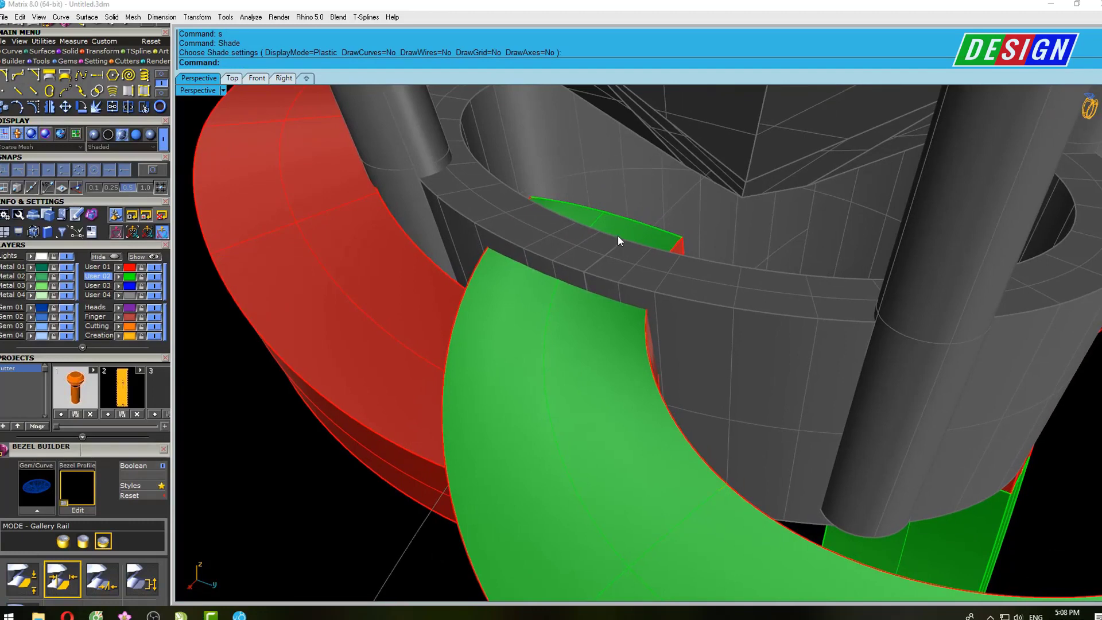
# Duplicate the top edge of the small green sliver beside the head
pyautogui.click(146, 90)
pyautogui.click(587, 207)
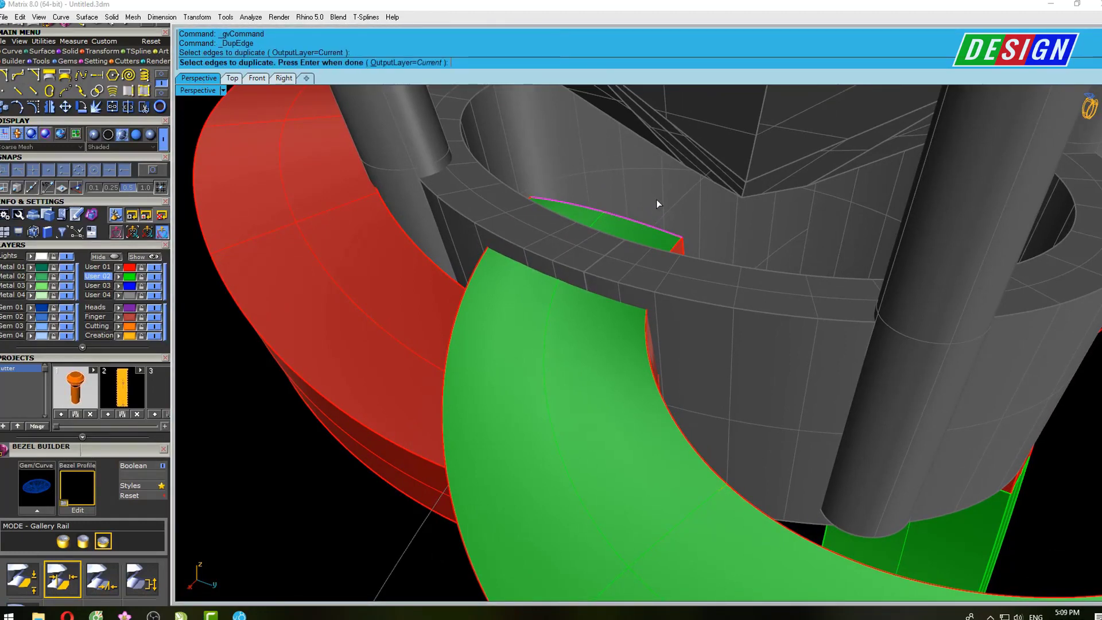
pyautogui.press('Return')
pyautogui.moveTo(658, 203)
pyautogui.mouseDown(button='right')
pyautogui.moveTo(619, 163)
pyautogui.moveTo(599, 181)
pyautogui.mouseUp(button='right')
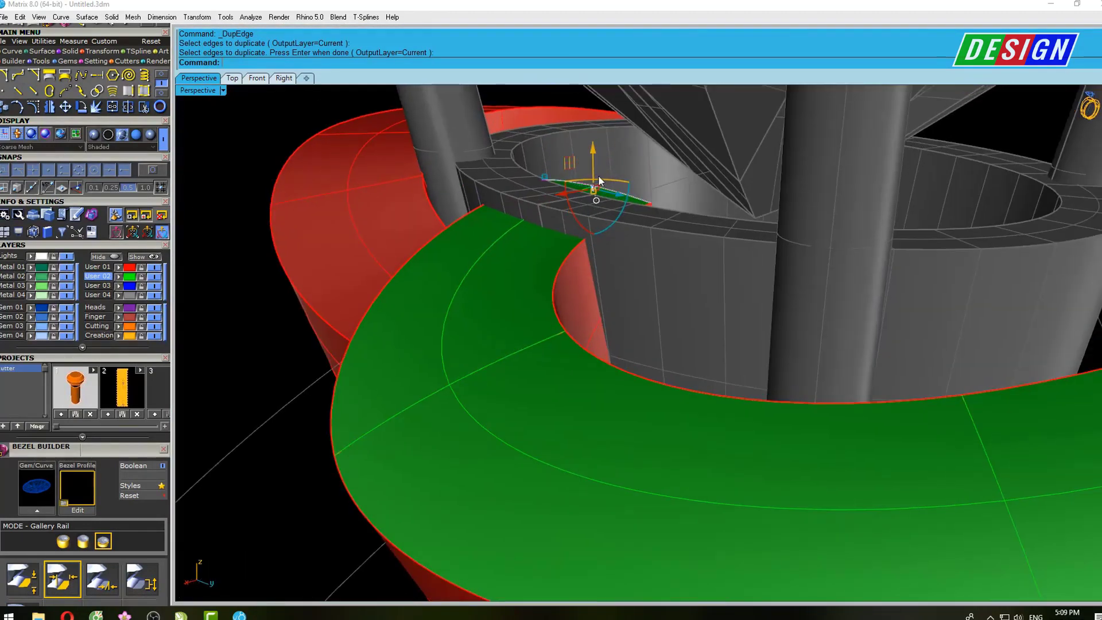
pyautogui.scroll(5, 585, 201)
# Turn on control points and raise the sliver's middle points with the gumball
pyautogui.press('F10')
pyautogui.click(662, 251)
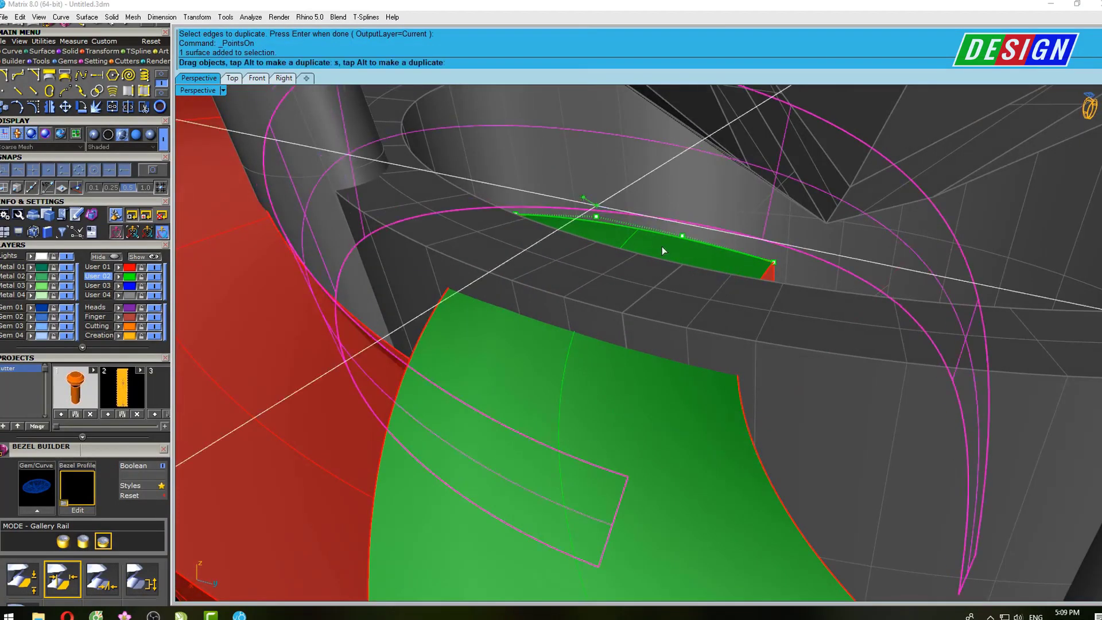
pyautogui.moveTo(662, 246)
pyautogui.mouseDown(button='right')
pyautogui.moveTo(581, 246)
pyautogui.moveTo(610, 264)
pyautogui.mouseUp(button='right')
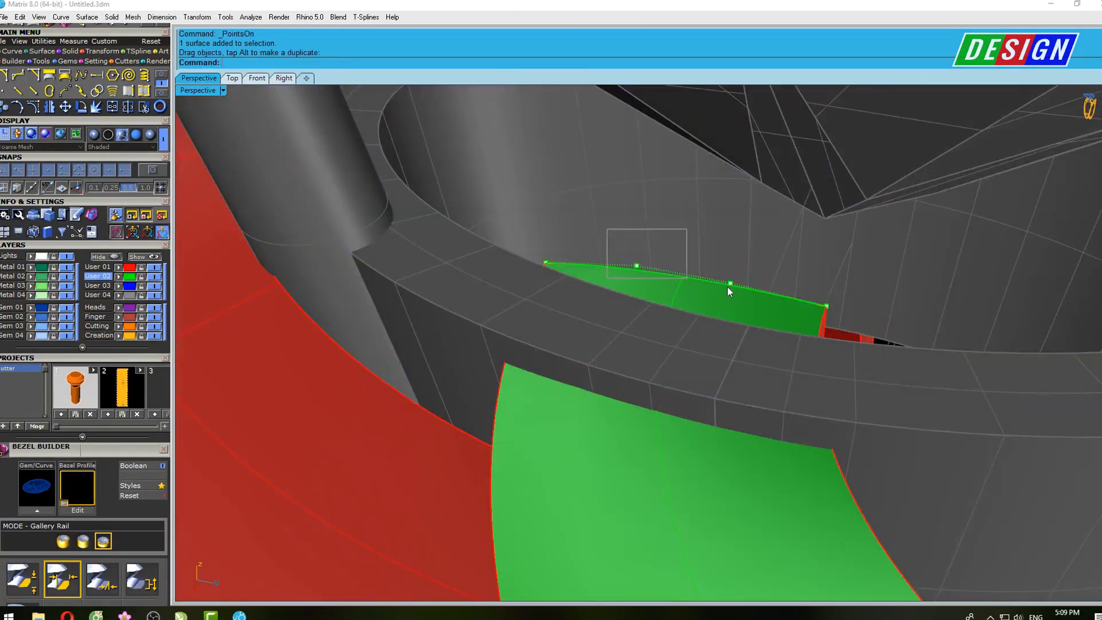
pyautogui.moveTo(763, 281); pyautogui.dragTo(690, 217, button='right')
pyautogui.moveTo(661, 196); pyautogui.dragTo(660, 183)
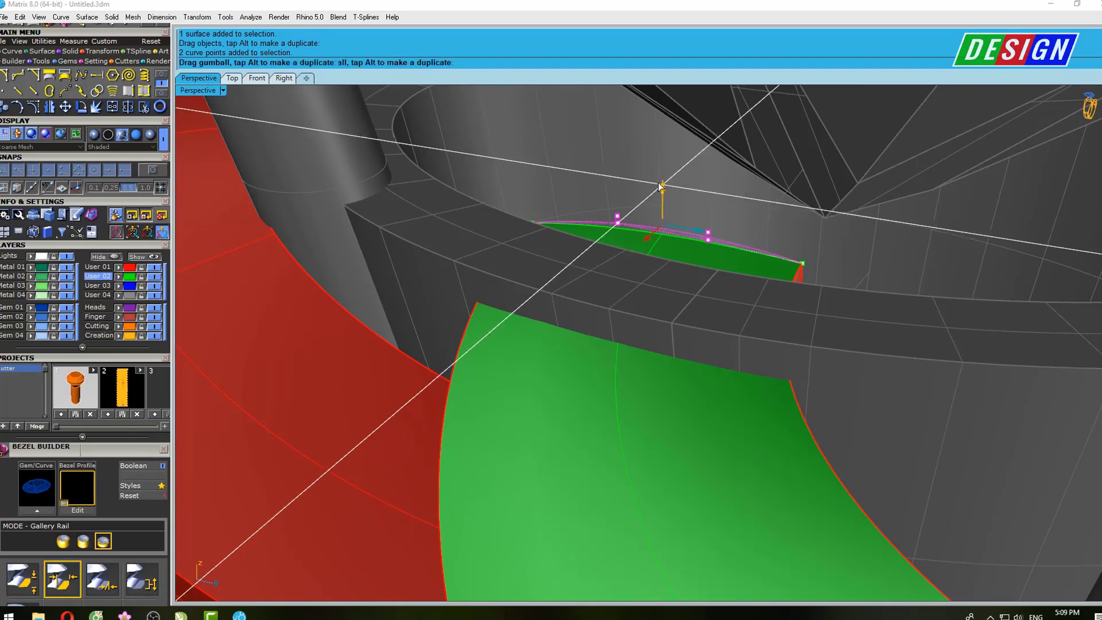
pyautogui.moveTo(660, 183); pyautogui.dragTo(697, 242, button='right')
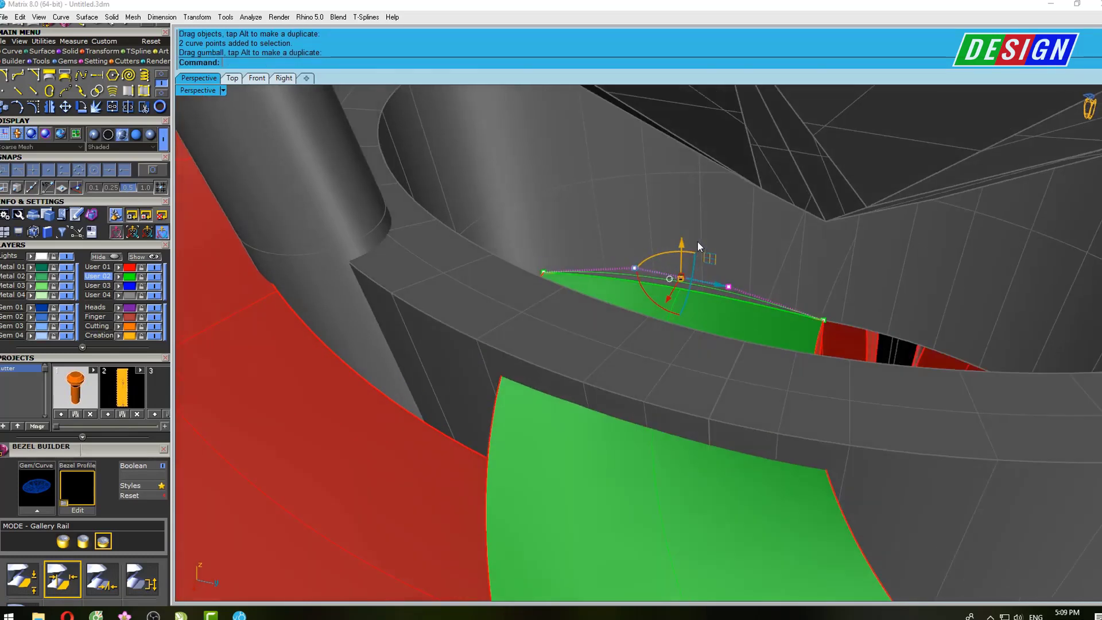
# Verify the arch in the maximized Top view, then inspect the green band back in Perspective
pyautogui.hotkey('ctrl', 'F1')
pyautogui.scroll(10, 615, 306)
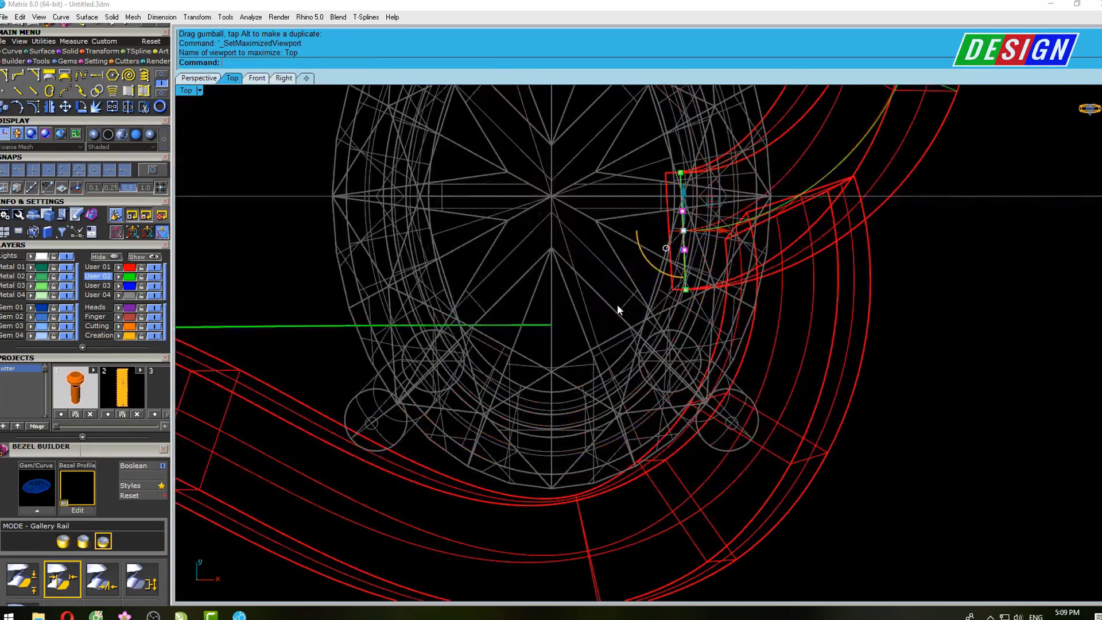
pyautogui.hotkey('ctrl', 'F4')
pyautogui.moveTo(765, 271); pyautogui.dragTo(763, 263, button='right')
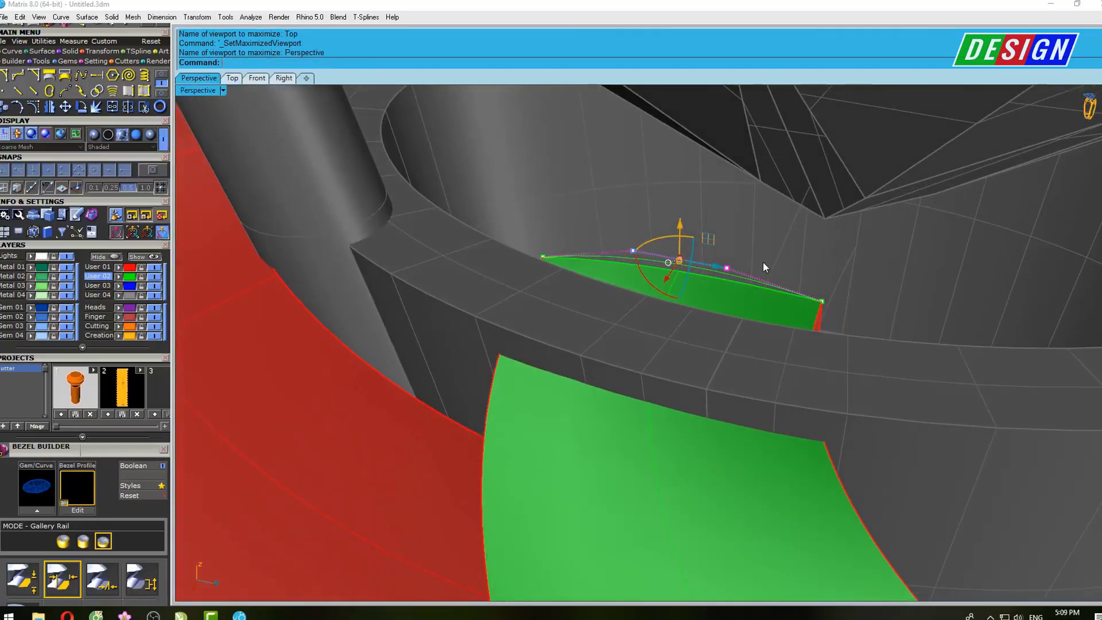
pyautogui.click(708, 284)
pyautogui.click(757, 315)
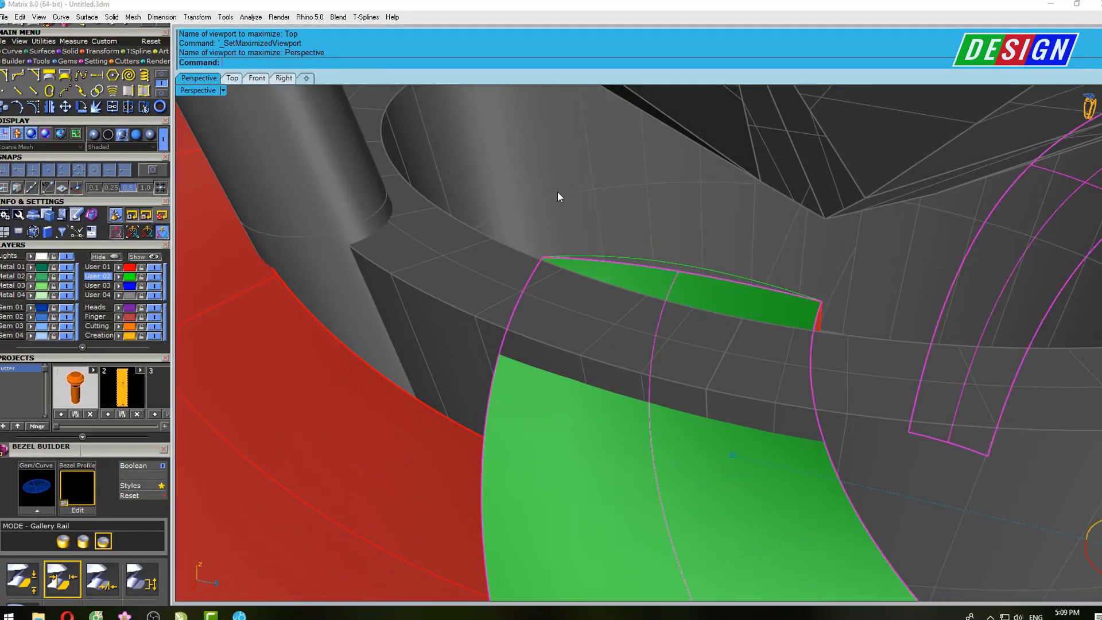
pyautogui.moveTo(559, 197)
pyautogui.mouseDown(button='right')
pyautogui.moveTo(610, 197)
pyautogui.moveTo(728, 246)
pyautogui.moveTo(615, 228)
pyautogui.moveTo(597, 241)
pyautogui.moveTo(602, 313)
pyautogui.moveTo(563, 333)
pyautogui.mouseUp(button='right')
pyautogui.press('Escape')
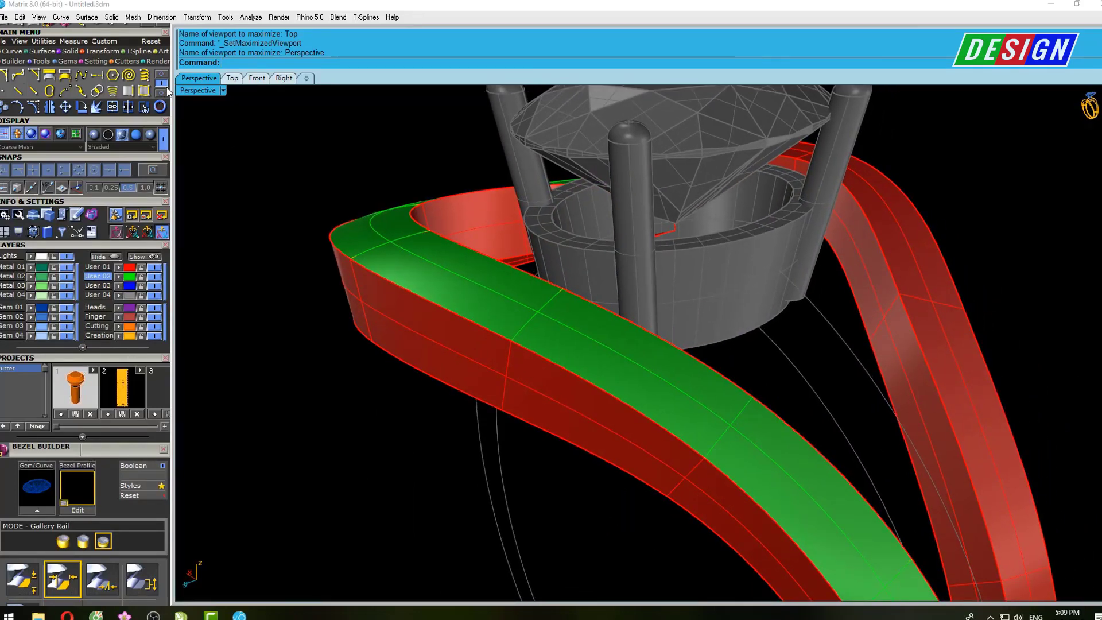
# Extract a crosswise isocurve from the green band surface near the head
pyautogui.click(143, 90)
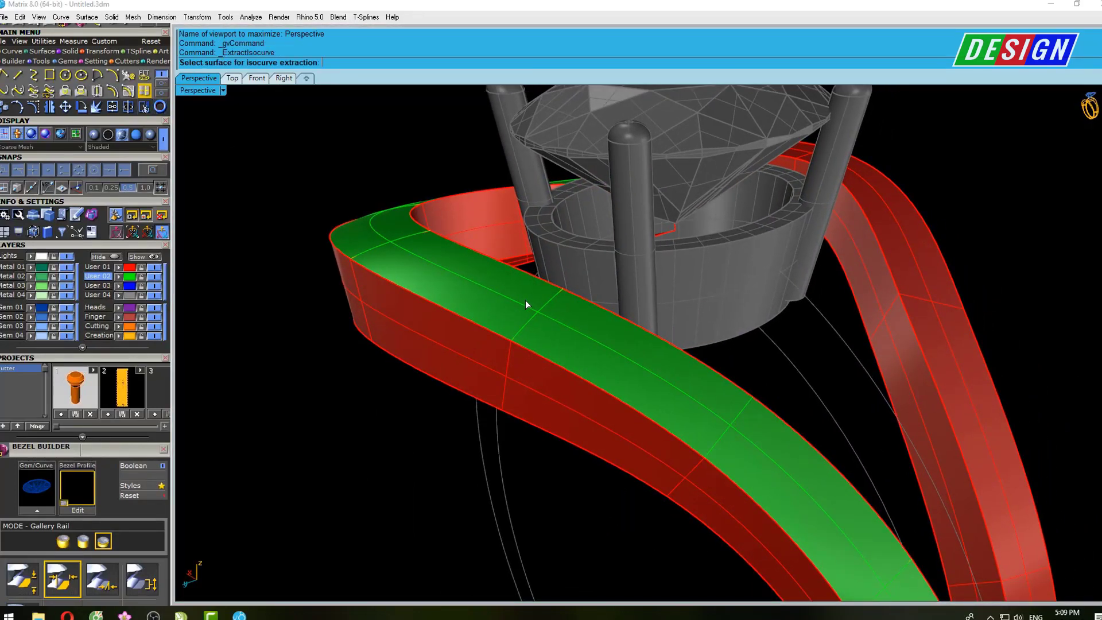
pyautogui.click(540, 316)
pyautogui.click(566, 333)
pyautogui.scroll(2, 566, 327)
pyautogui.scroll(4, 566, 327)
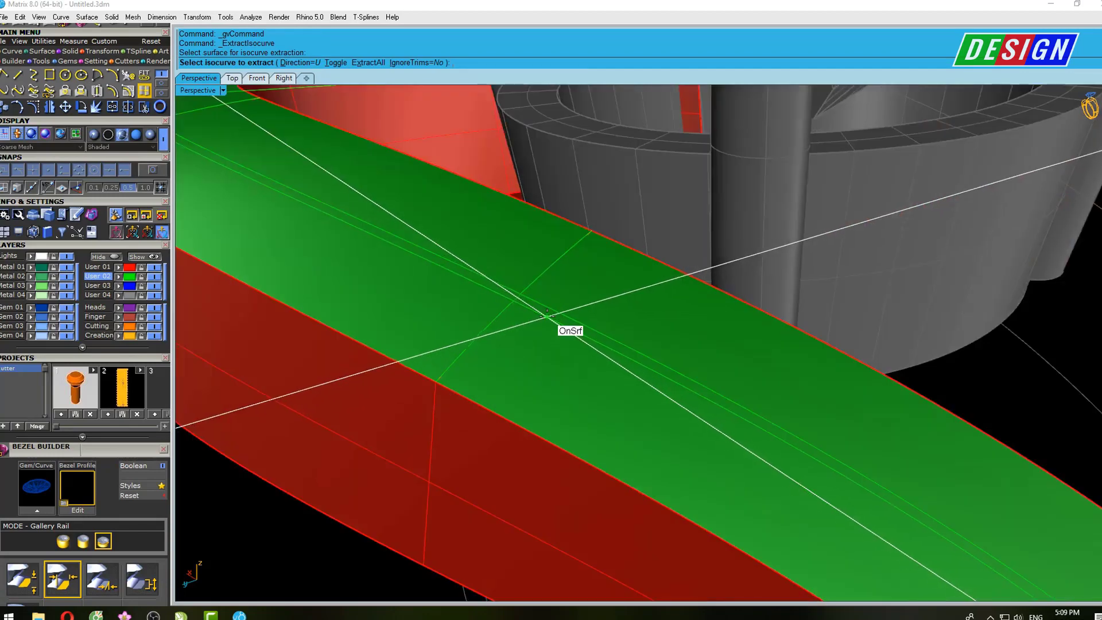
pyautogui.click(337, 65)
pyautogui.moveTo(516, 241); pyautogui.dragTo(562, 256, button='right')
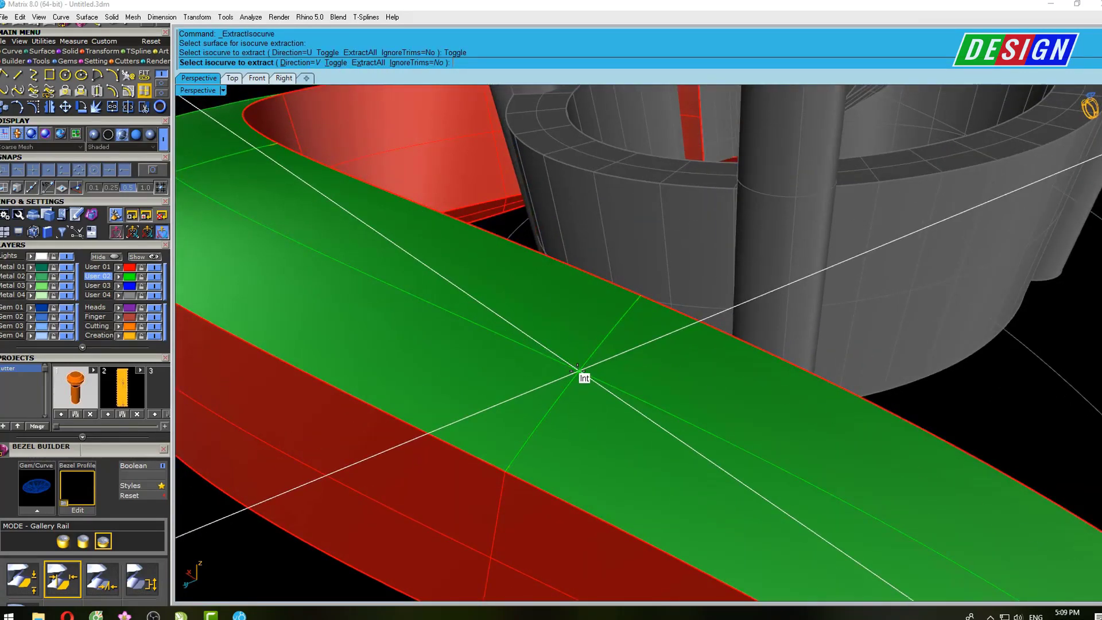
pyautogui.click(577, 370)
pyautogui.press('Return')
pyautogui.scroll(-5, 578, 370)
pyautogui.scroll(2, 583, 361)
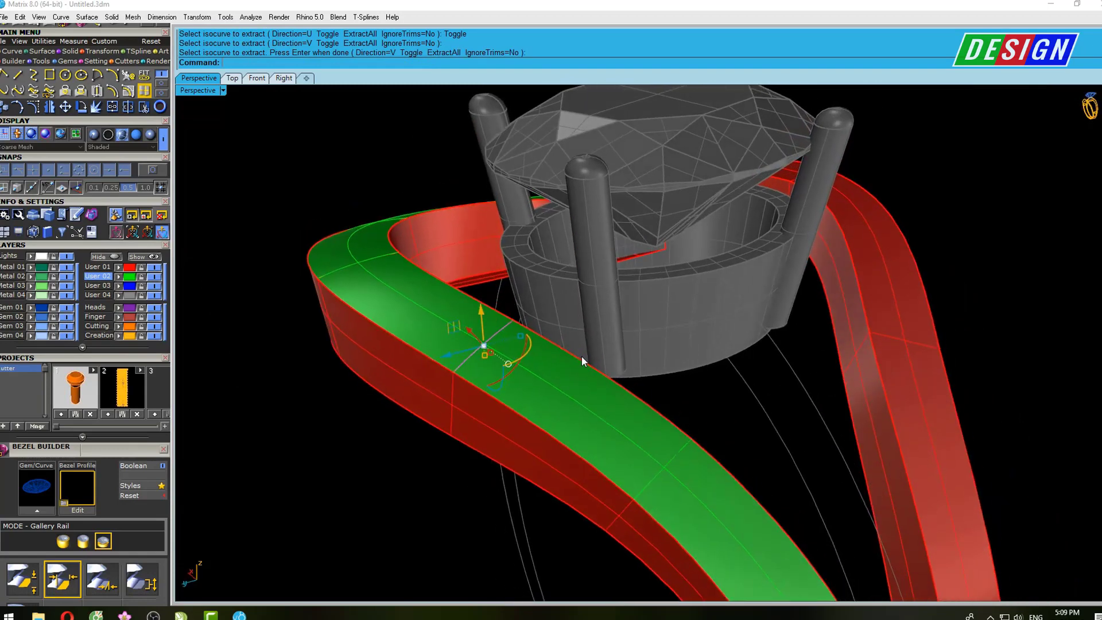
# From a front view, select the extracted curve and display its control points
pyautogui.press('F10')
pyautogui.press('F11')
pyautogui.moveTo(582, 361)
pyautogui.mouseDown(button='right')
pyautogui.moveTo(528, 352)
pyautogui.moveTo(418, 295)
pyautogui.moveTo(439, 267)
pyautogui.mouseUp(button='right')
pyautogui.click(377, 251)
pyautogui.click(405, 284)
pyautogui.press('F10')
pyautogui.scroll(3, 439, 267)
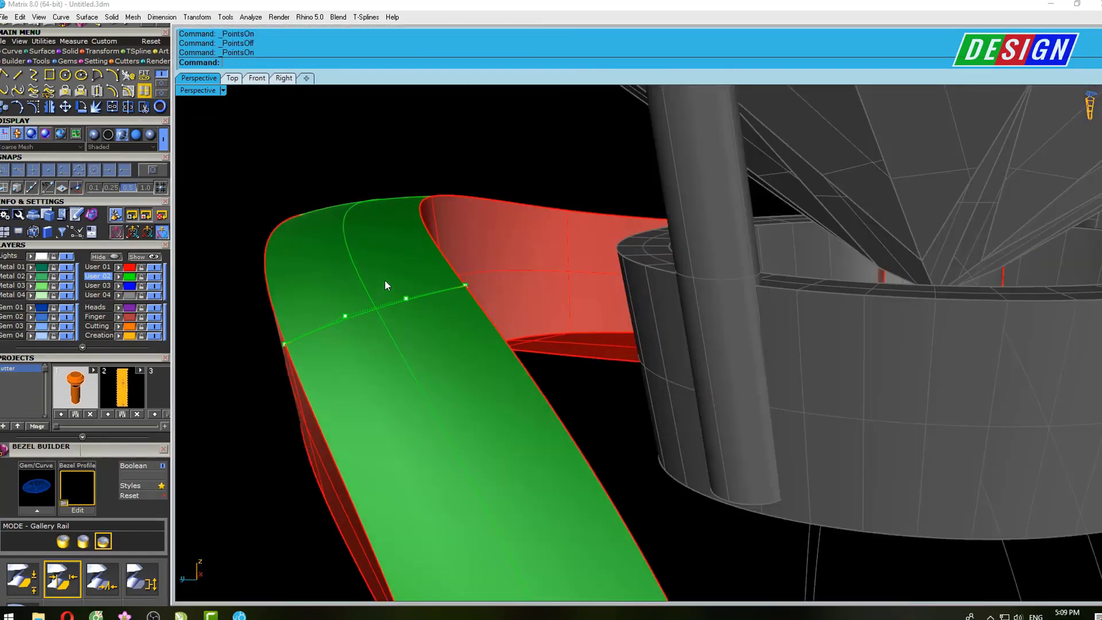
pyautogui.moveTo(377, 287); pyautogui.dragTo(387, 285)
pyautogui.moveTo(387, 284); pyautogui.dragTo(380, 276, button='right')
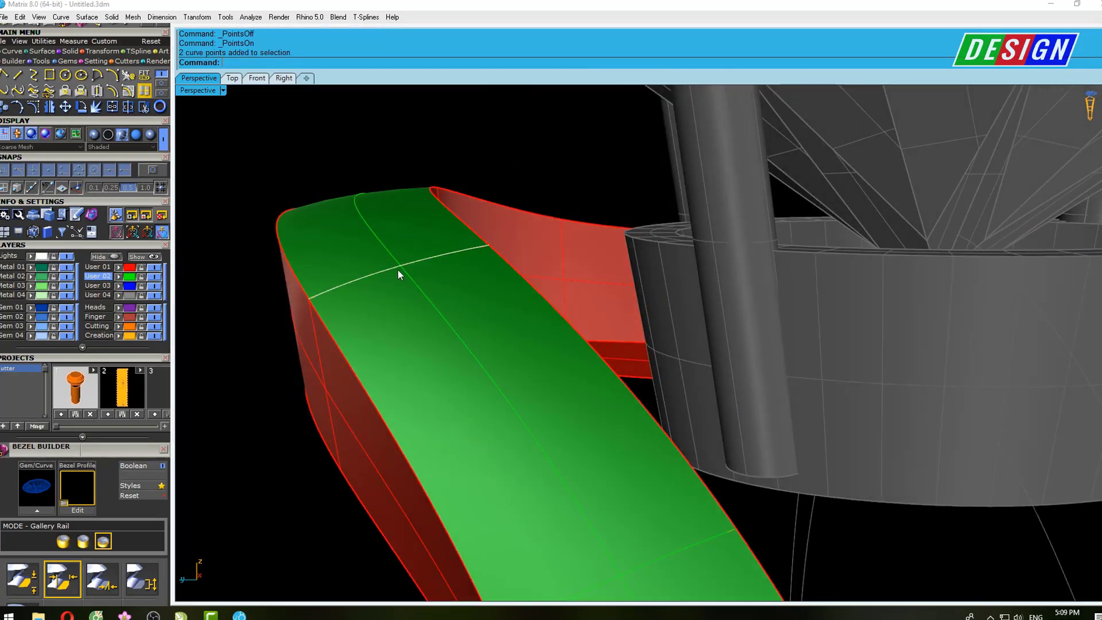
pyautogui.click(395, 269)
pyautogui.click(448, 298)
pyautogui.press('F10')
# Raise the two curve points near the head so the band profile arches upward
pyautogui.moveTo(379, 195); pyautogui.dragTo(353, 167, button='right')
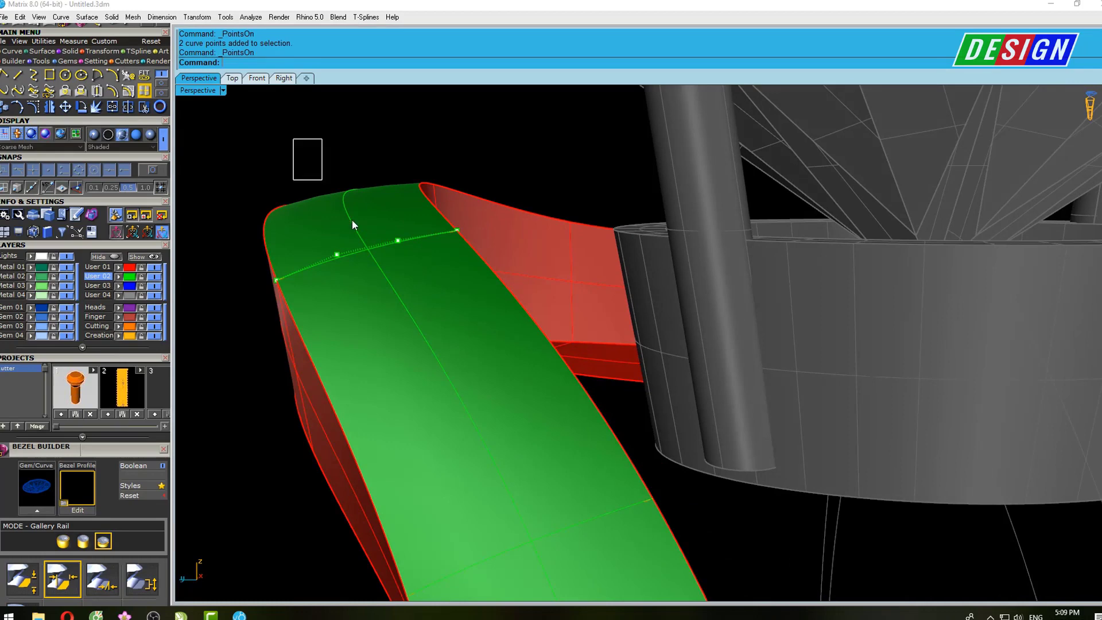
pyautogui.moveTo(405, 271); pyautogui.dragTo(405, 267)
pyautogui.moveTo(404, 268); pyautogui.dragTo(353, 209, button='right')
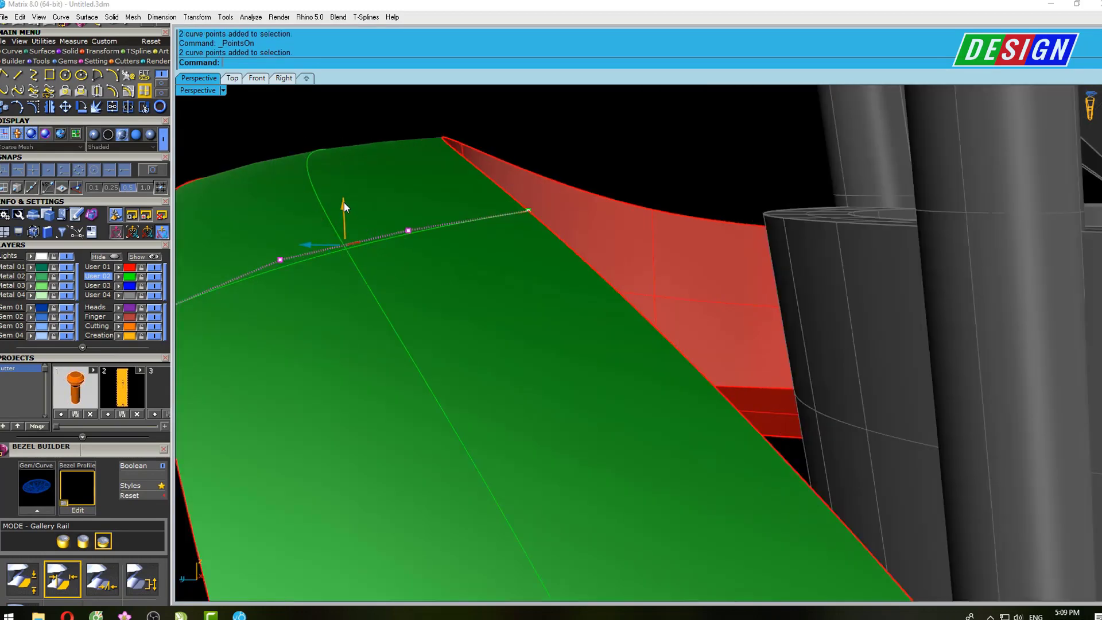
pyautogui.moveTo(344, 202); pyautogui.dragTo(340, 183)
pyautogui.moveTo(344, 195)
pyautogui.mouseDown(button='right')
pyautogui.moveTo(374, 223)
pyautogui.moveTo(390, 221)
pyautogui.moveTo(361, 208)
pyautogui.moveTo(404, 223)
pyautogui.moveTo(484, 296)
pyautogui.mouseUp(button='right')
pyautogui.click(473, 294)
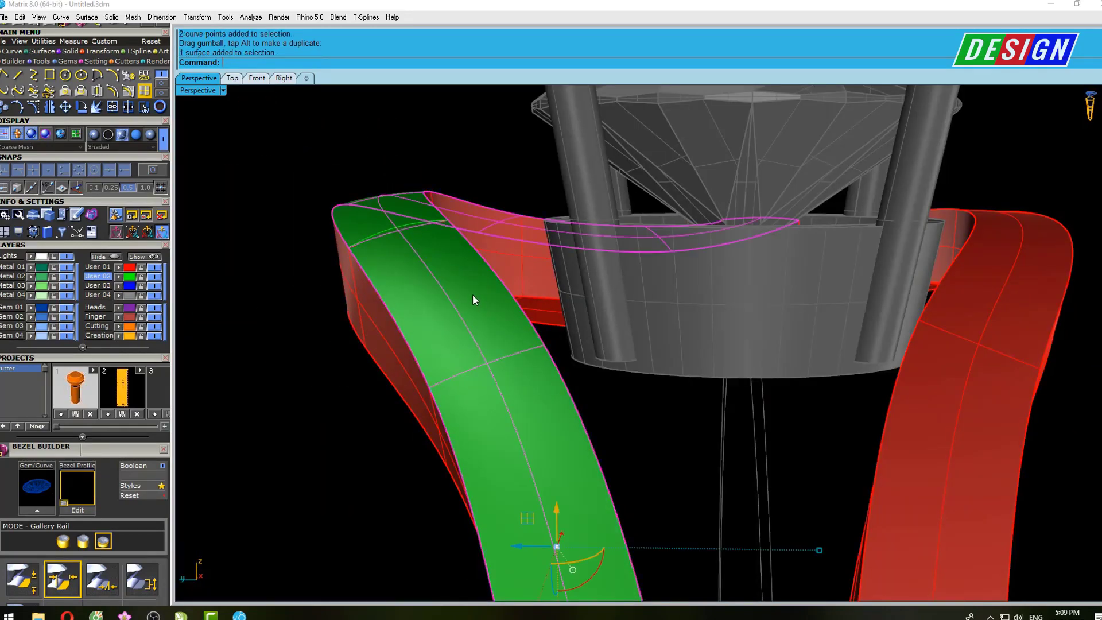
pyautogui.scroll(-3, 506, 235)
pyautogui.moveTo(506, 236)
pyautogui.mouseDown(button='right')
pyautogui.moveTo(562, 321)
pyautogui.moveTo(659, 401)
pyautogui.moveTo(618, 394)
pyautogui.mouseUp(button='right')
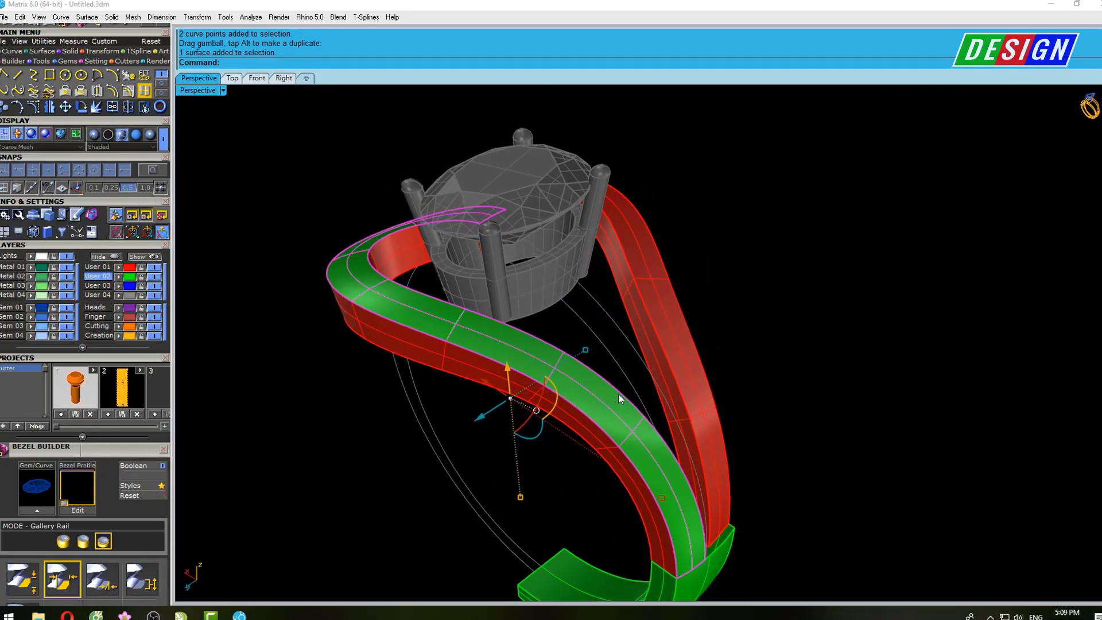
pyautogui.write('Del')
# Delete the old green band and start a Sweep2 along its two rail edges
pyautogui.press('Return')
pyautogui.moveTo(654, 448); pyautogui.dragTo(645, 425, button='right')
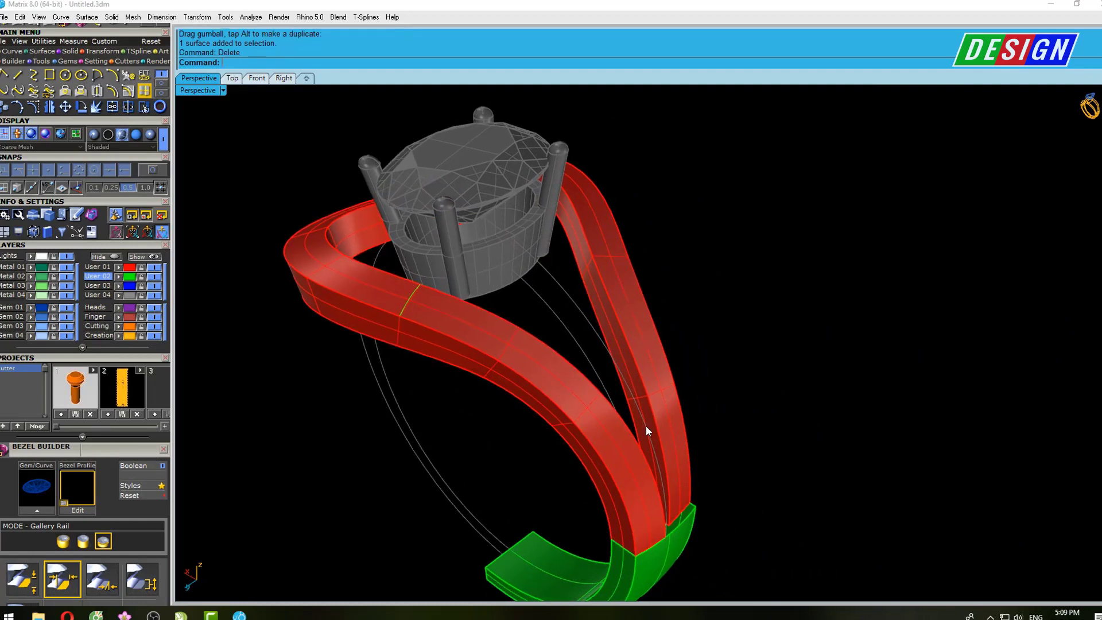
pyautogui.write('sw')
pyautogui.press('Return')
pyautogui.scroll(5, 666, 546)
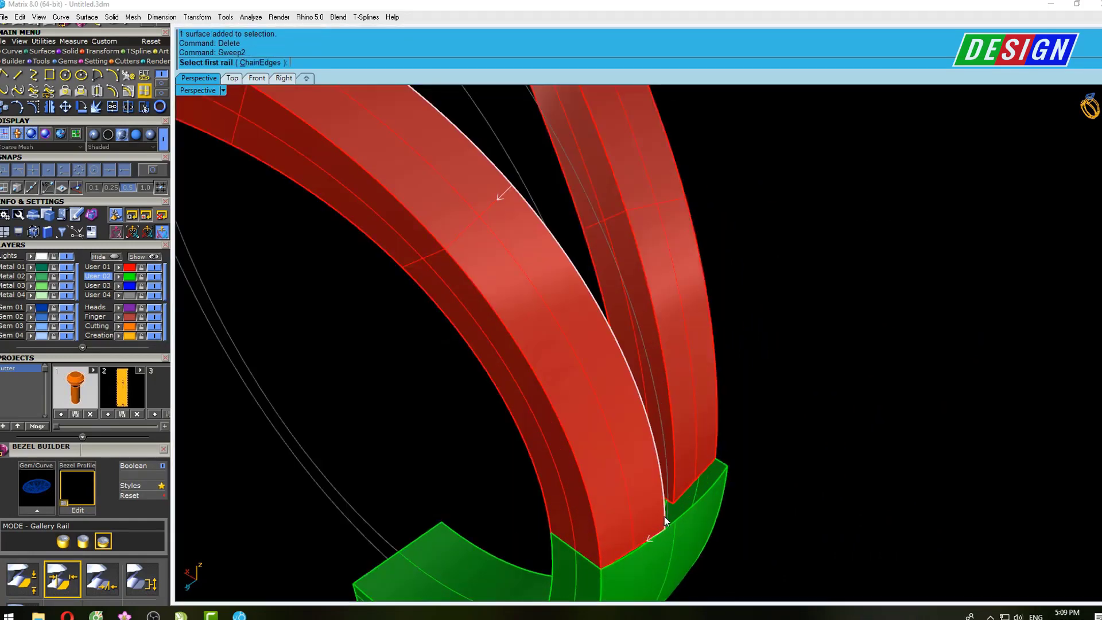
pyautogui.click(702, 550)
pyautogui.click(595, 527)
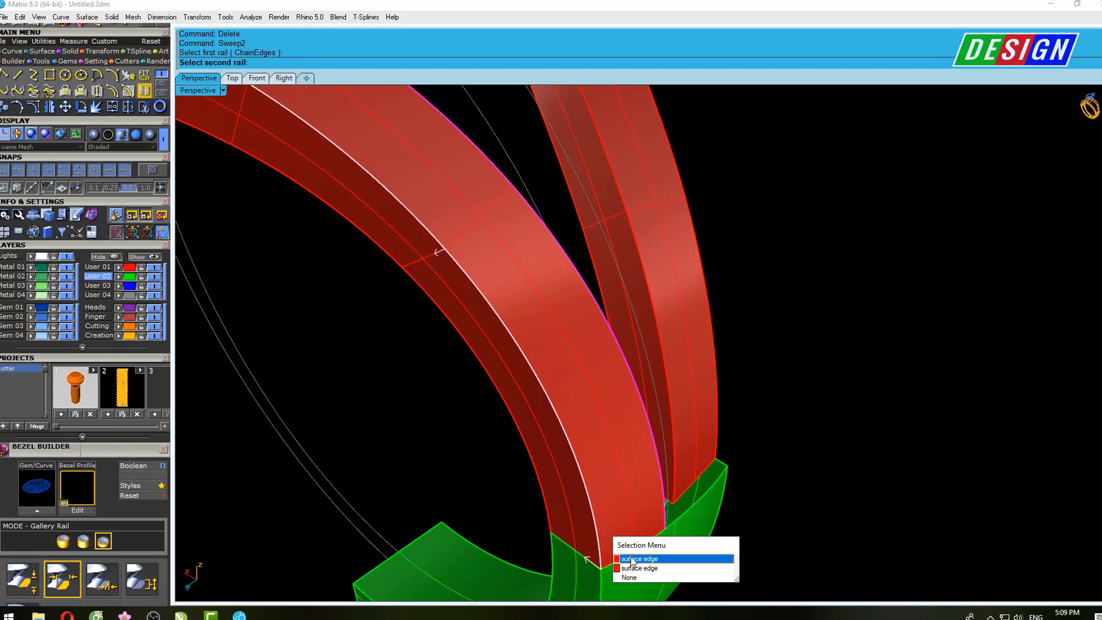
pyautogui.click(628, 556)
# Pick the cross-section profiles, including the arched end profile, and create the sweep
pyautogui.click(663, 578)
pyautogui.scroll(-3, 493, 277)
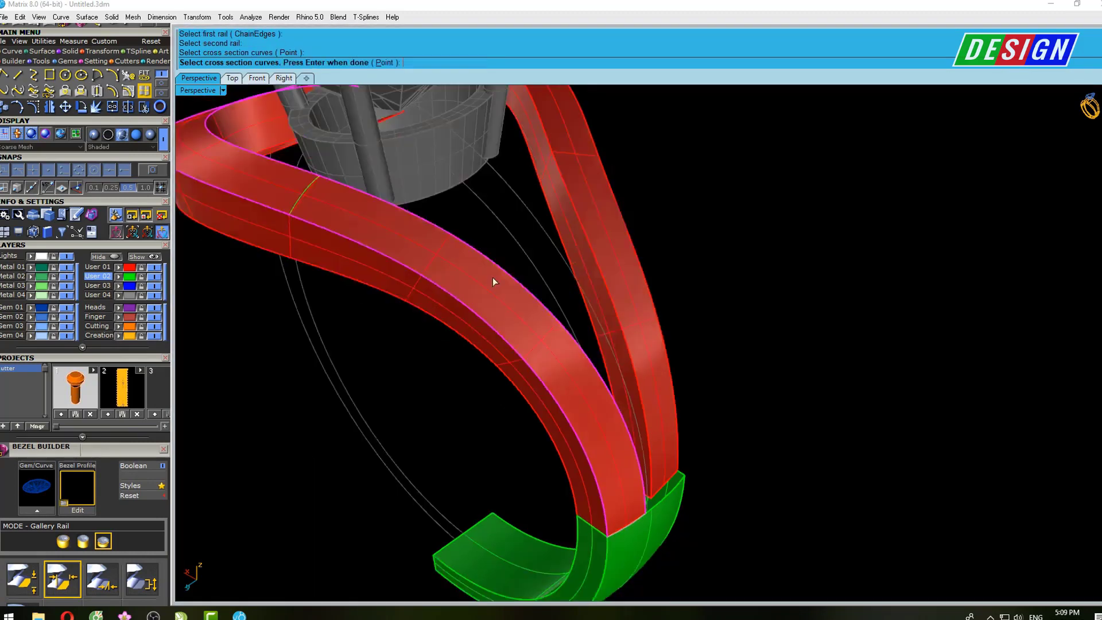
pyautogui.scroll(-2, 504, 339)
pyautogui.scroll(3, 504, 344)
pyautogui.scroll(2, 367, 196)
pyautogui.click(367, 196)
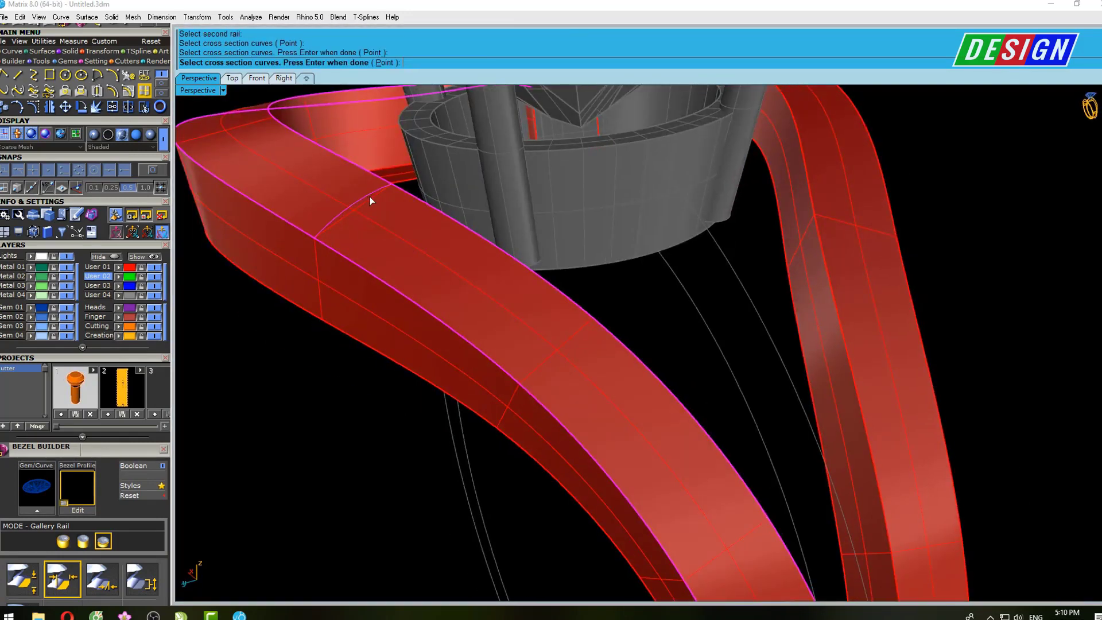
pyautogui.scroll(-2, 572, 302)
pyautogui.moveTo(573, 302); pyautogui.dragTo(753, 212, button='right')
pyautogui.scroll(2, 753, 213)
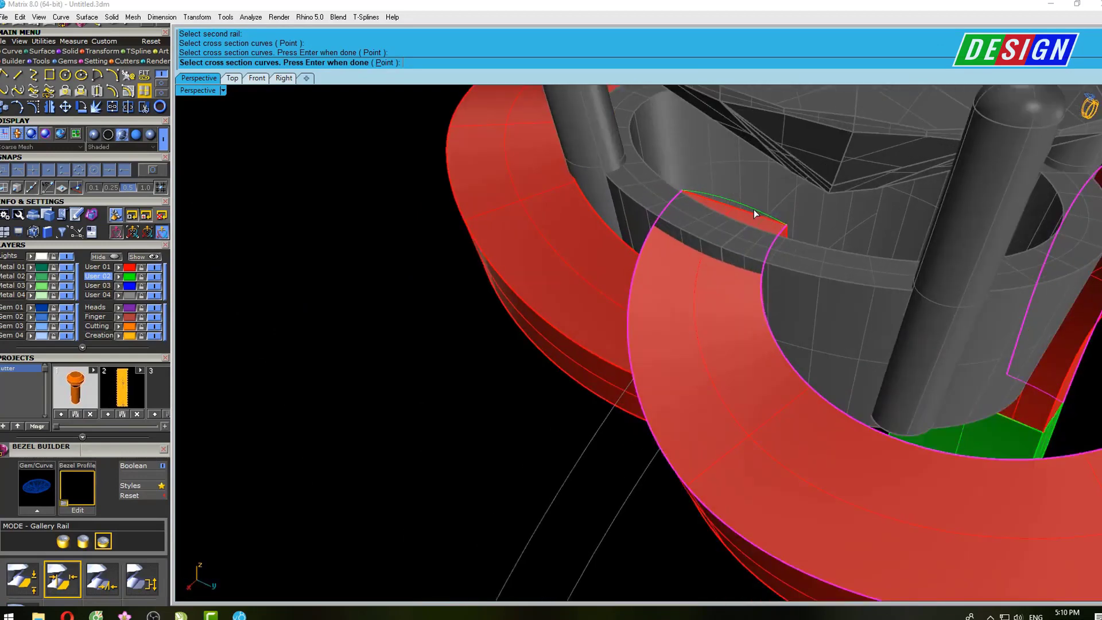
pyautogui.click(753, 209)
pyautogui.scroll(-1, 594, 168)
pyautogui.press('Return')
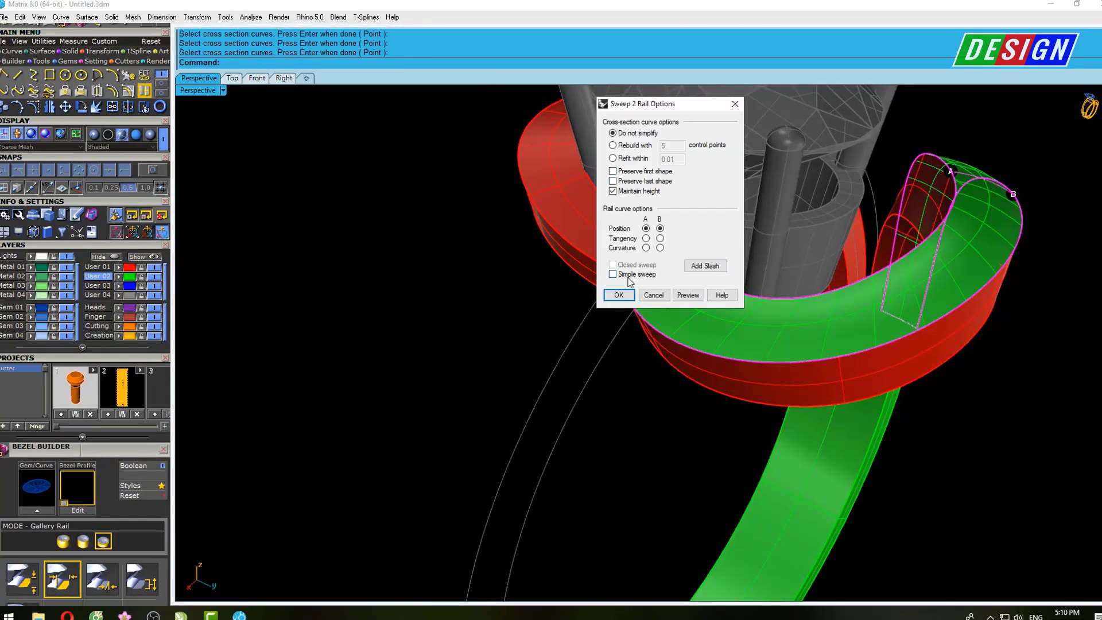
pyautogui.click(618, 295)
pyautogui.scroll(-2, 768, 291)
# Shade the viewport and select the red band surface
pyautogui.scroll(-2, 802, 382)
pyautogui.write('s')
pyautogui.press('Return')
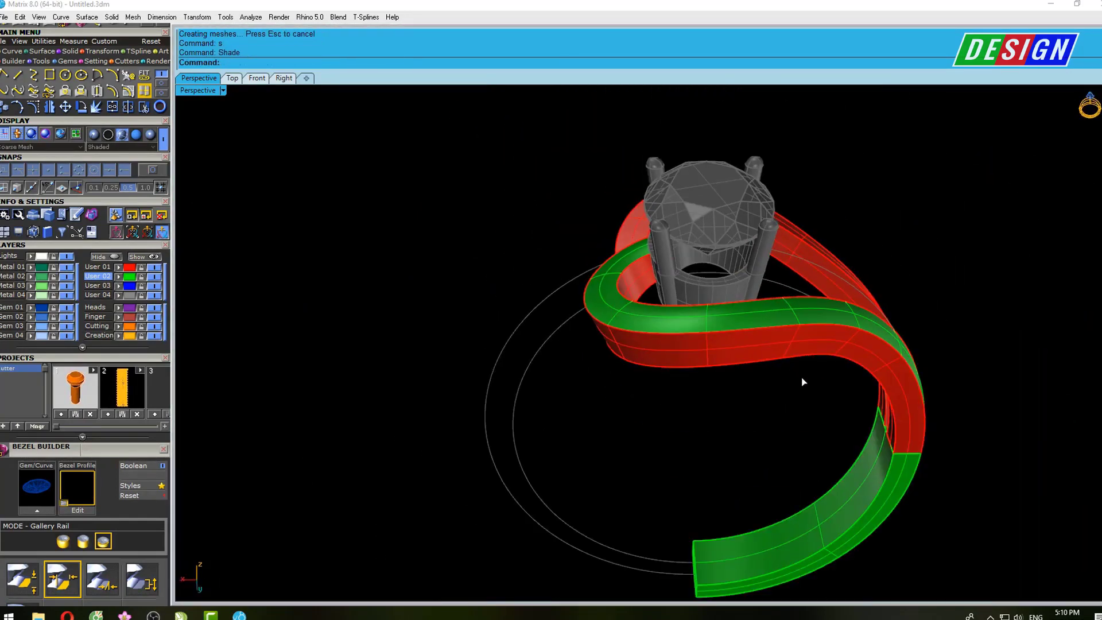
pyautogui.moveTo(762, 349)
pyautogui.mouseDown(button='right')
pyautogui.moveTo(544, 285)
pyautogui.moveTo(573, 352)
pyautogui.moveTo(748, 328)
pyautogui.moveTo(628, 307)
pyautogui.moveTo(675, 295)
pyautogui.mouseUp(button='right')
pyautogui.scroll(3, 661, 273)
pyautogui.click(661, 273)
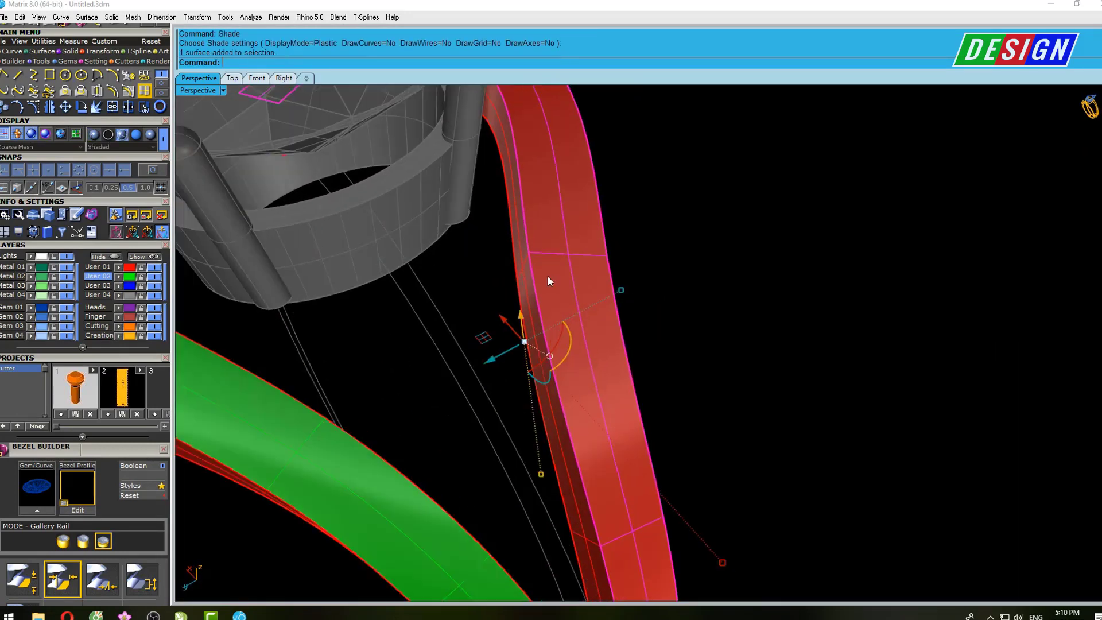
pyautogui.scroll(1, 548, 276)
# Extract a lengthwise centre curve along the red band for the gems
pyautogui.click(148, 88)
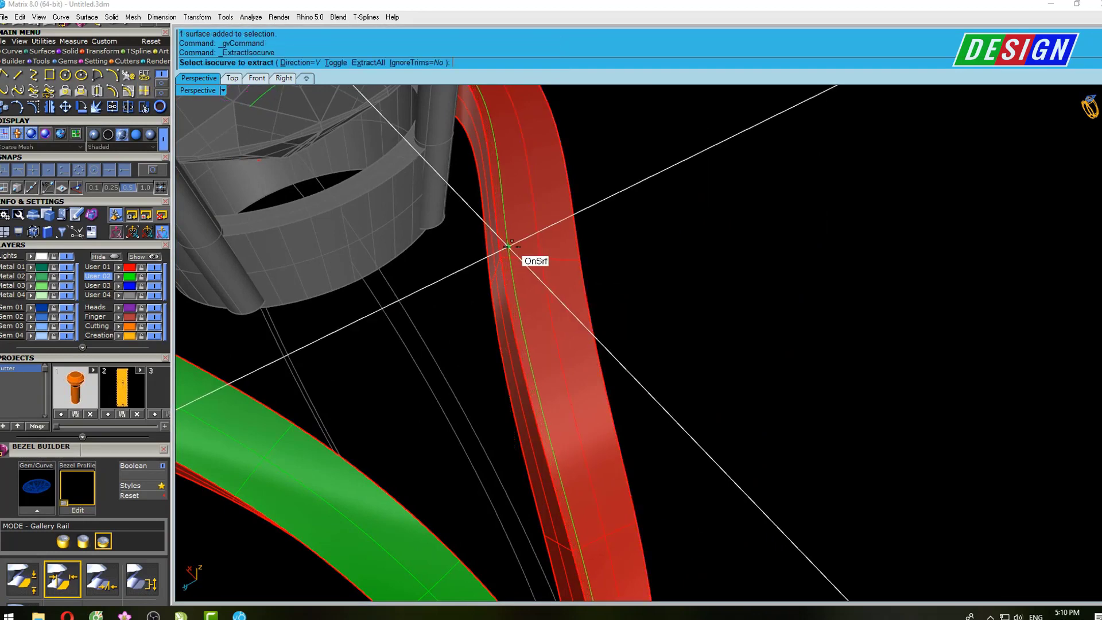
pyautogui.moveTo(533, 256)
pyautogui.mouseDown(button='right')
pyautogui.moveTo(586, 236)
pyautogui.moveTo(599, 271)
pyautogui.moveTo(657, 279)
pyautogui.moveTo(630, 338)
pyautogui.moveTo(555, 284)
pyautogui.mouseUp(button='right')
pyautogui.click(548, 263)
pyautogui.press('Return')
pyautogui.scroll(-5, 566, 239)
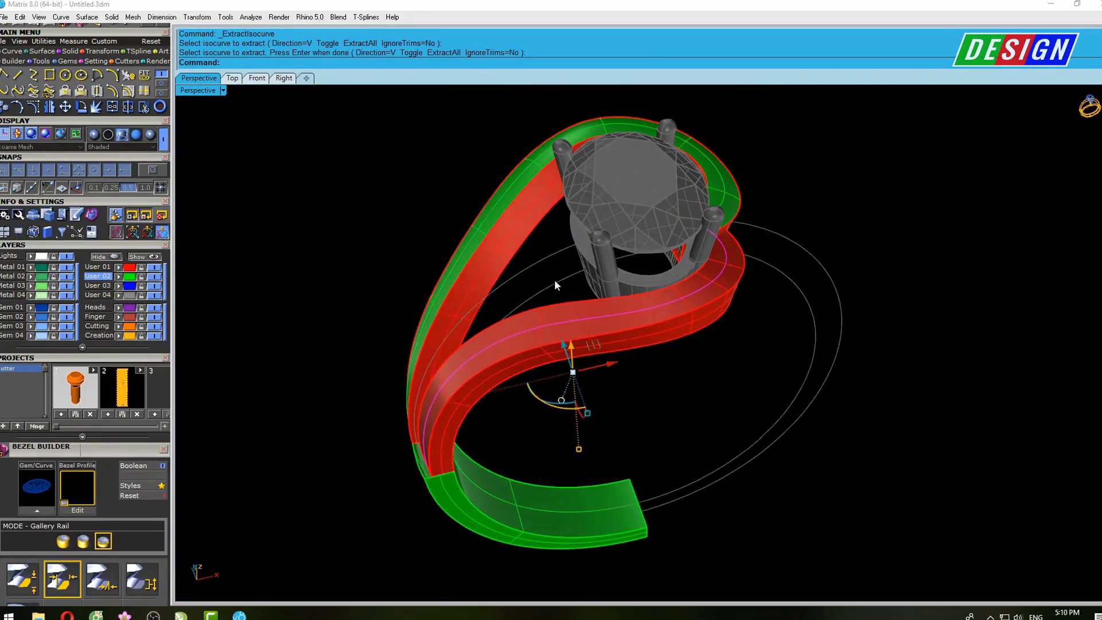
pyautogui.click(68, 60)
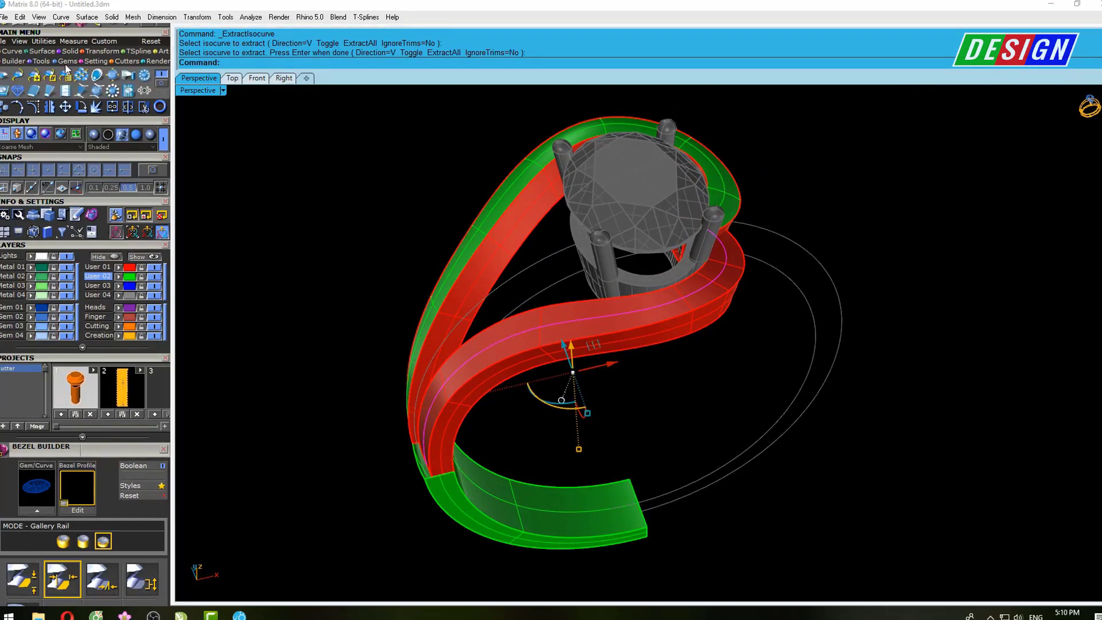
pyautogui.click(26, 76)
# Place round gems on the curve, oriented to the red band, spacing 0.1, start size 1.5
pyautogui.click(64, 513)
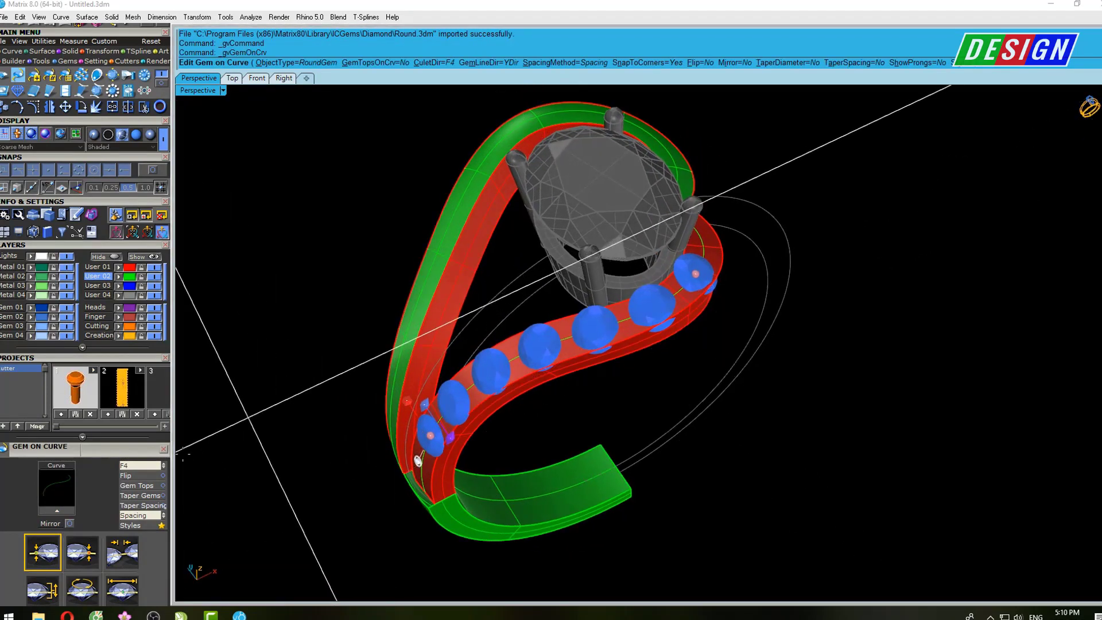
pyautogui.scroll(-1, 143, 466)
pyautogui.scroll(-1, 142, 466)
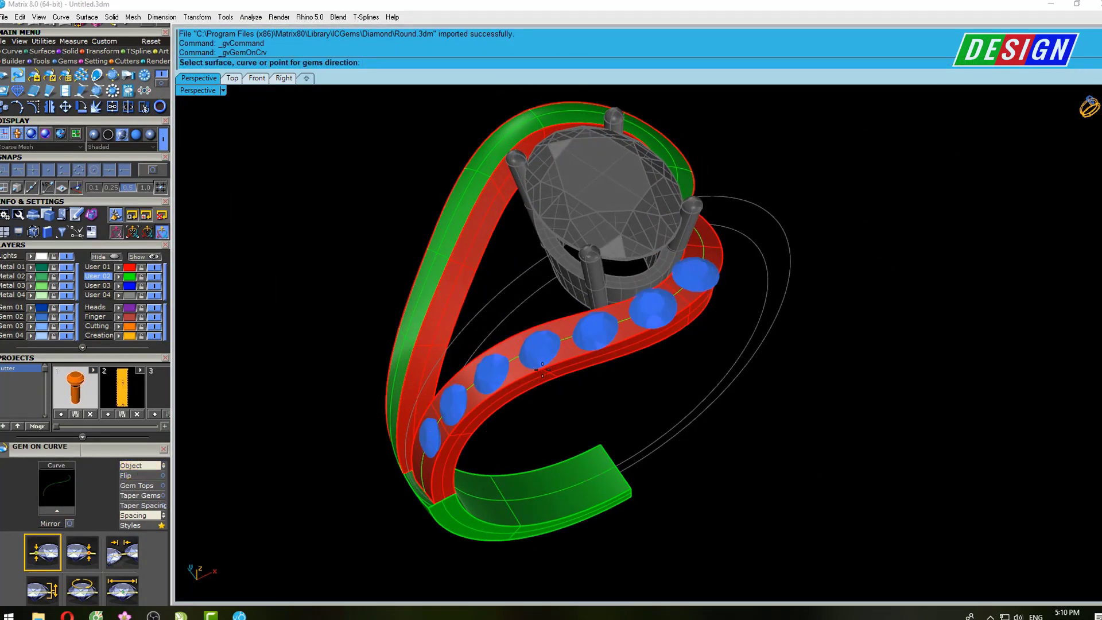
pyautogui.click(565, 351)
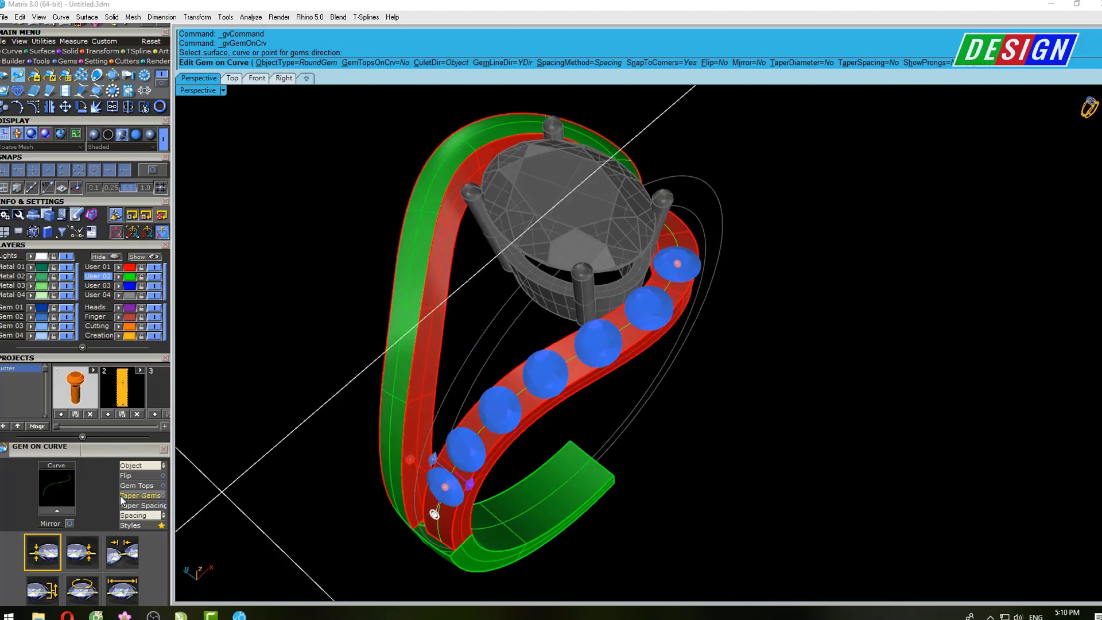
pyautogui.scroll(-3, 114, 450)
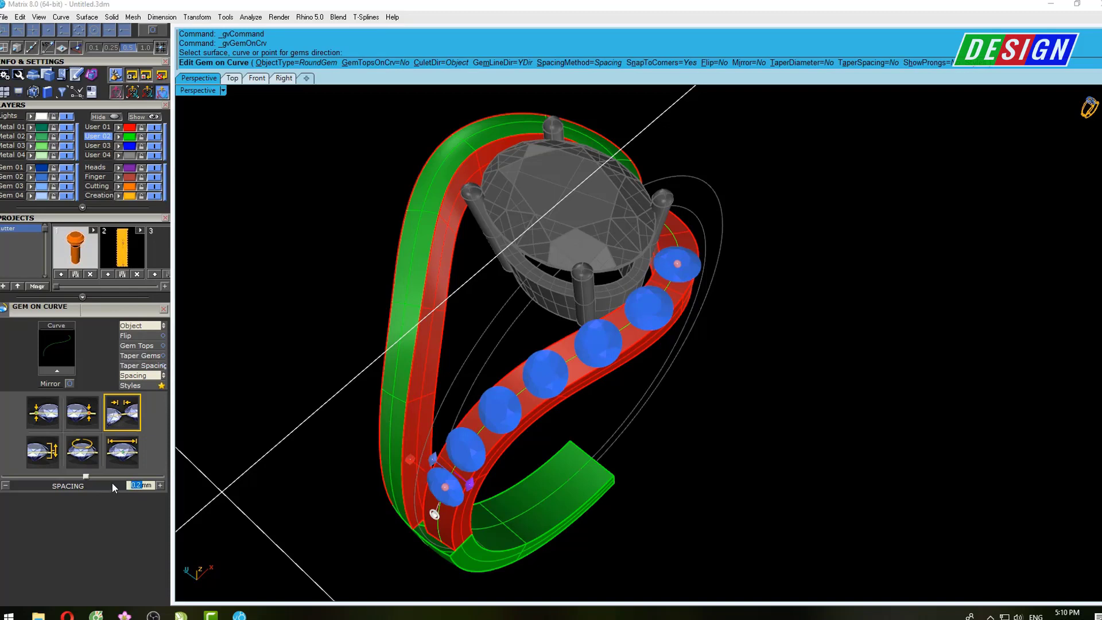
pyautogui.write('0.1')
pyautogui.press('Return')
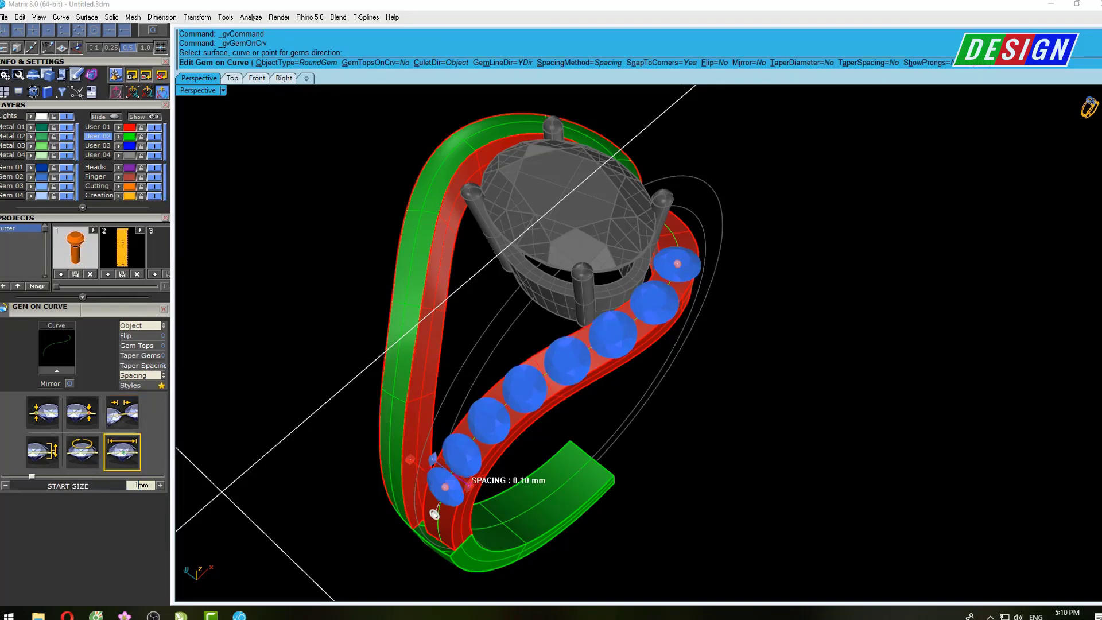
pyautogui.write('1.5')
pyautogui.press('Return')
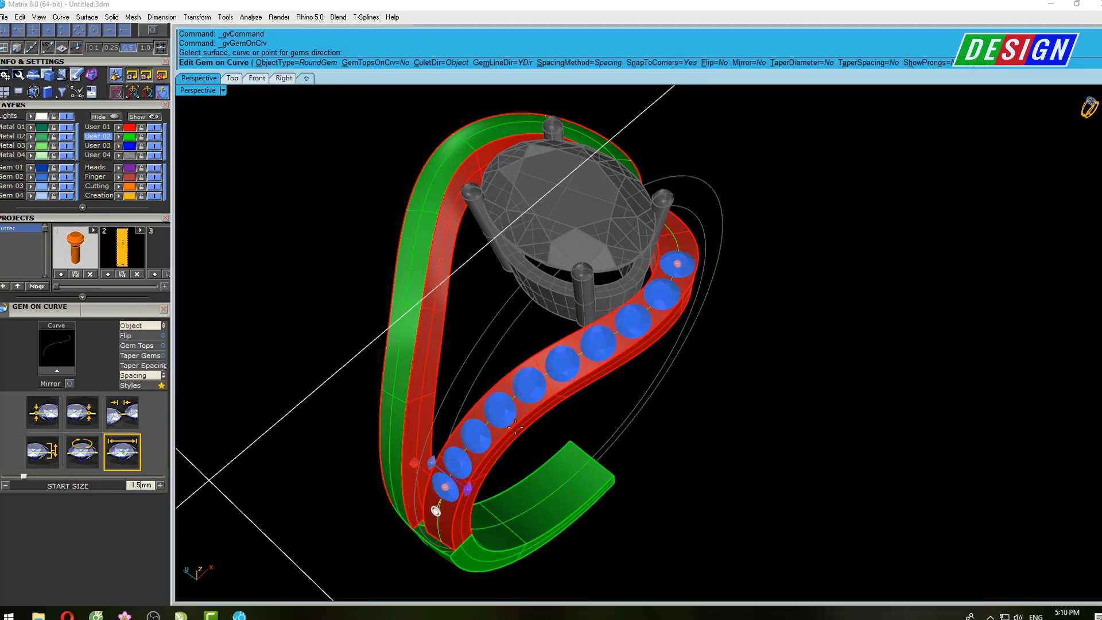
# Extend the gem row's end toward the head and start to 5.2%, then finalise
pyautogui.moveTo(878, 305); pyautogui.dragTo(192, 545, button='right')
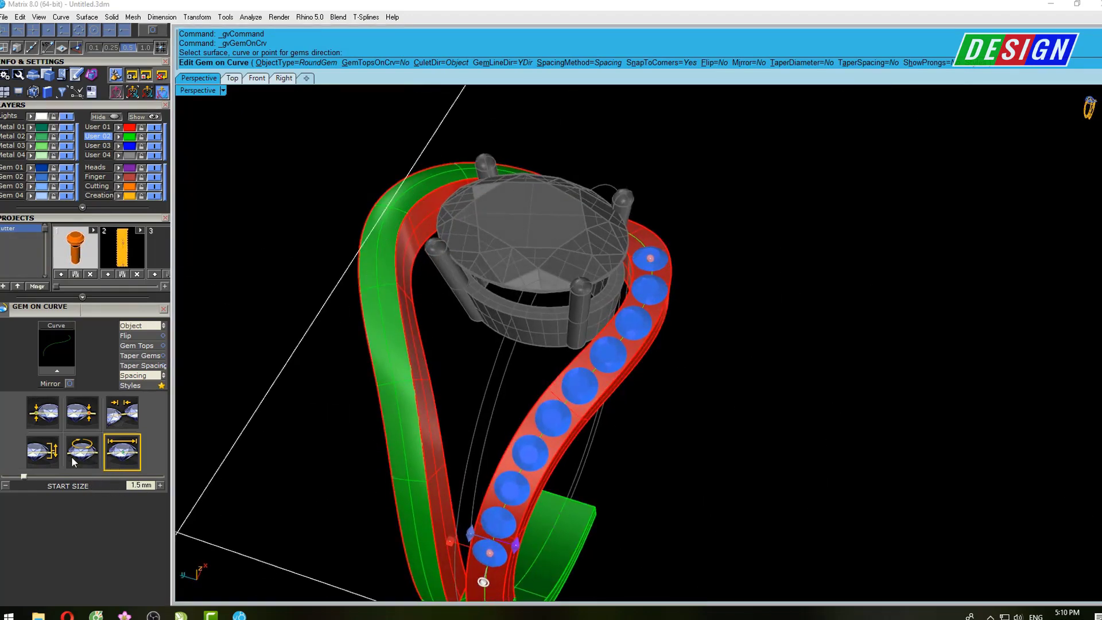
pyautogui.click(48, 450)
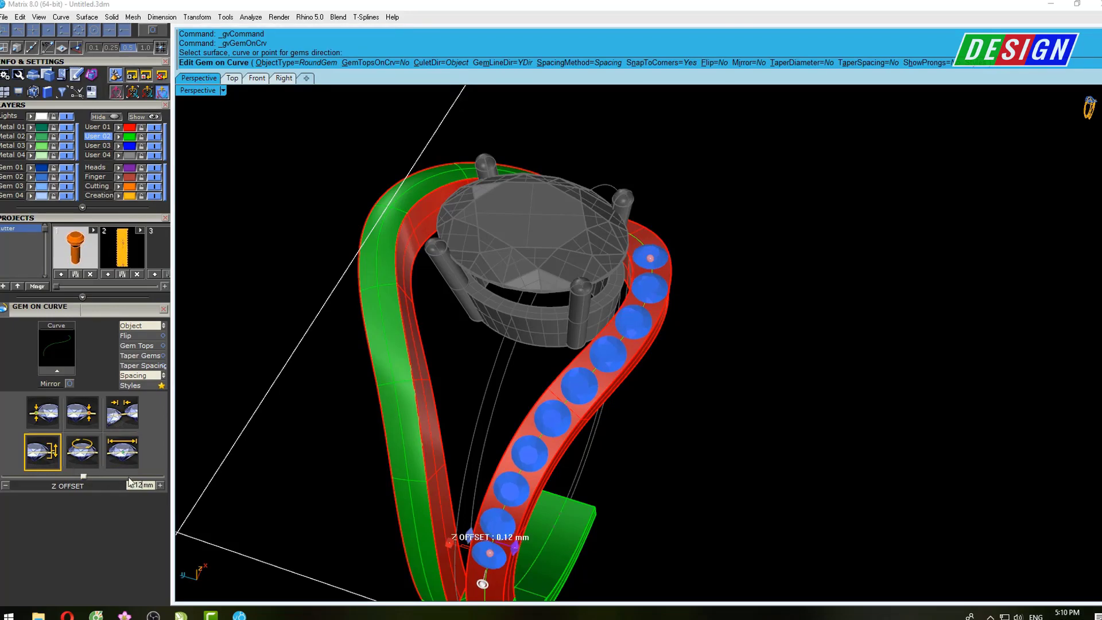
pyautogui.moveTo(691, 285); pyautogui.dragTo(694, 357, button='right')
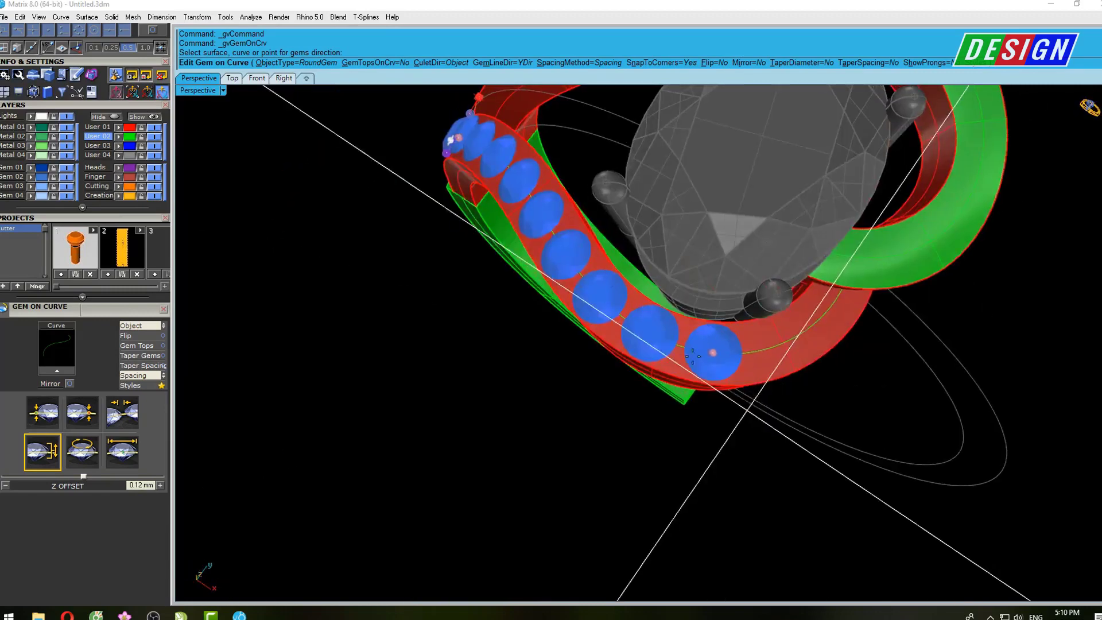
pyautogui.moveTo(692, 355); pyautogui.dragTo(826, 316)
pyautogui.moveTo(824, 318)
pyautogui.mouseDown(button='right')
pyautogui.moveTo(739, 310)
pyautogui.moveTo(707, 456)
pyautogui.mouseUp(button='right')
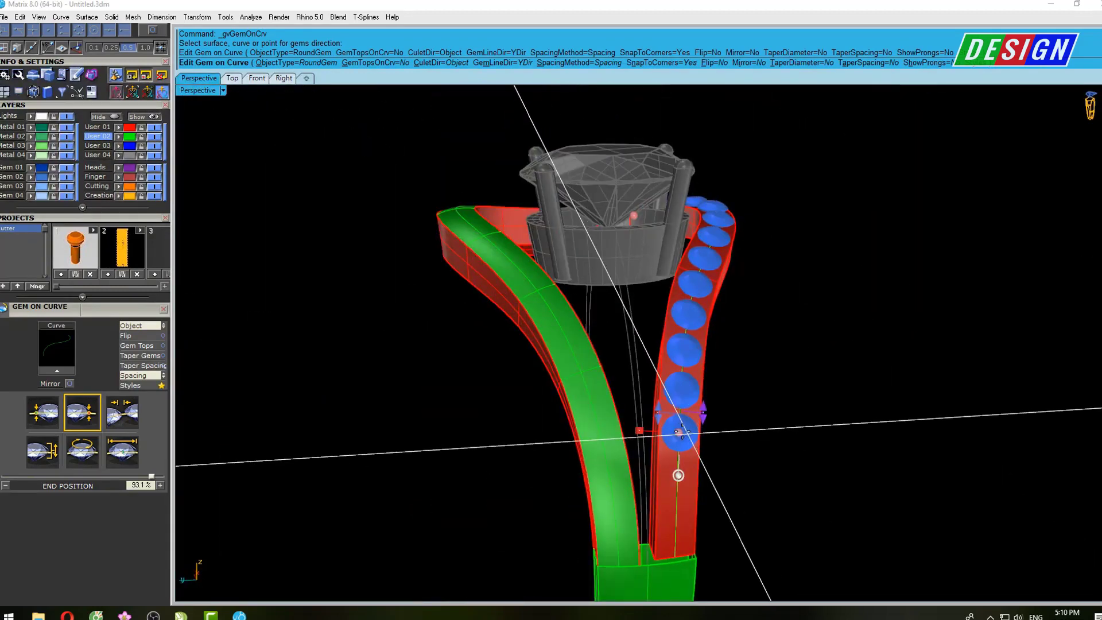
pyautogui.moveTo(707, 456)
pyautogui.mouseDown()
pyautogui.moveTo(678, 511)
pyautogui.moveTo(677, 568)
pyautogui.mouseUp()
pyautogui.moveTo(695, 419); pyautogui.dragTo(724, 432, button='right')
pyautogui.press('Return')
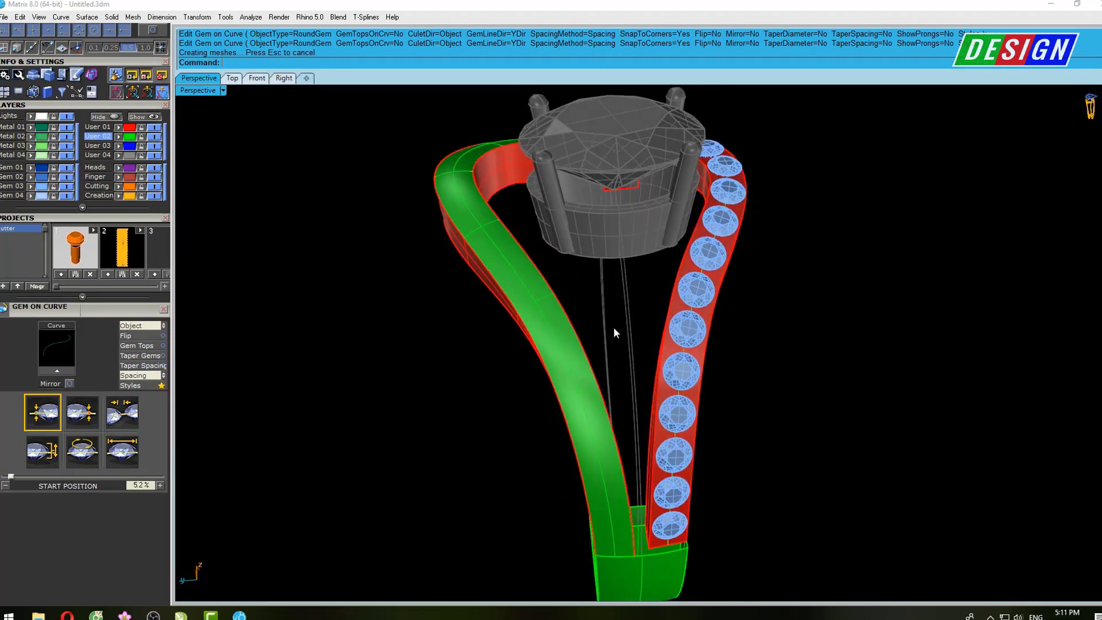
# Try selecting the green band surfaces while orbiting around the ring
pyautogui.moveTo(614, 327); pyautogui.dragTo(454, 367)
pyautogui.moveTo(453, 368)
pyautogui.mouseDown(button='right')
pyautogui.moveTo(625, 355)
pyautogui.moveTo(591, 357)
pyautogui.moveTo(609, 380)
pyautogui.moveTo(429, 281)
pyautogui.moveTo(652, 339)
pyautogui.mouseUp(button='right')
pyautogui.scroll(3, 428, 282)
pyautogui.scroll(3, 462, 293)
pyautogui.press('Escape')
pyautogui.click(606, 498)
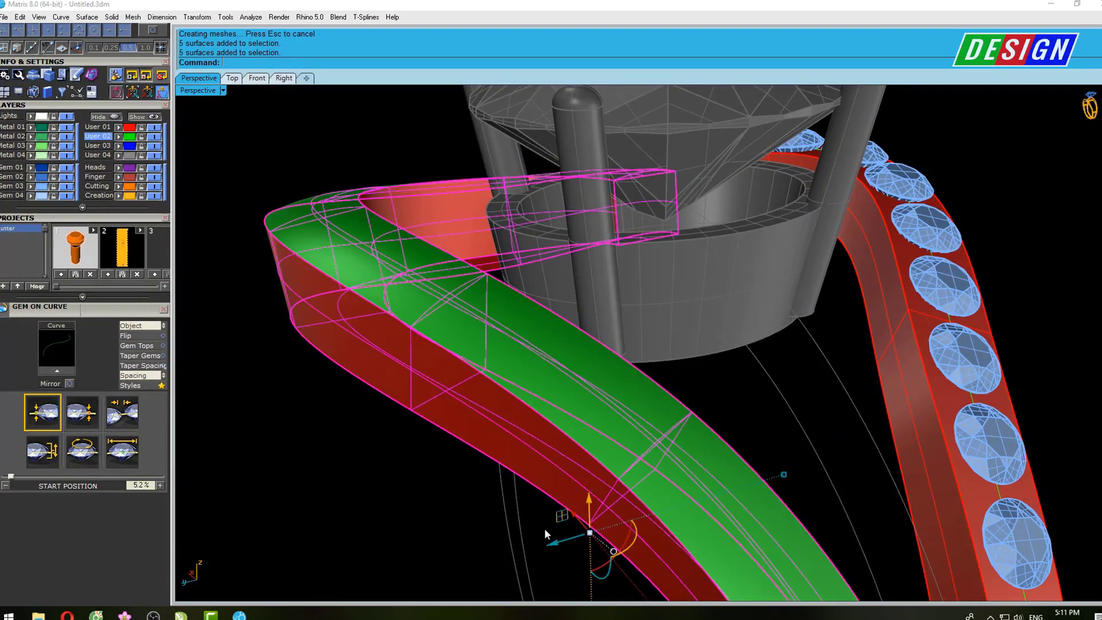
pyautogui.scroll(-3, 544, 529)
pyautogui.moveTo(638, 463)
pyautogui.mouseDown(button='right')
pyautogui.moveTo(588, 347)
pyautogui.moveTo(626, 370)
pyautogui.mouseUp(button='right')
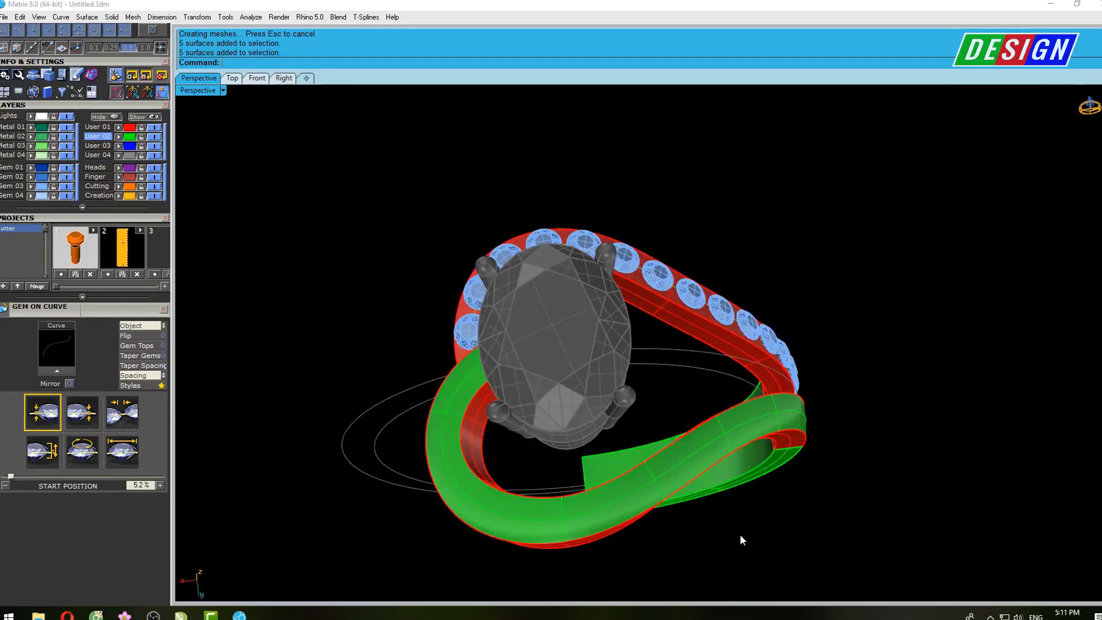
pyautogui.click(743, 423)
pyautogui.moveTo(743, 423)
pyautogui.mouseDown(button='right')
pyautogui.moveTo(557, 410)
pyautogui.moveTo(430, 512)
pyautogui.moveTo(512, 455)
pyautogui.moveTo(502, 311)
pyautogui.mouseUp(button='right')
pyautogui.scroll(3, 550, 245)
pyautogui.moveTo(578, 261)
pyautogui.mouseDown(button='right')
pyautogui.moveTo(635, 369)
pyautogui.moveTo(615, 333)
pyautogui.moveTo(652, 453)
pyautogui.moveTo(674, 398)
pyautogui.mouseUp(button='right')
# Switch to wireframe and delete the leftover box-shaped surface
pyautogui.write('w')
pyautogui.press('Return')
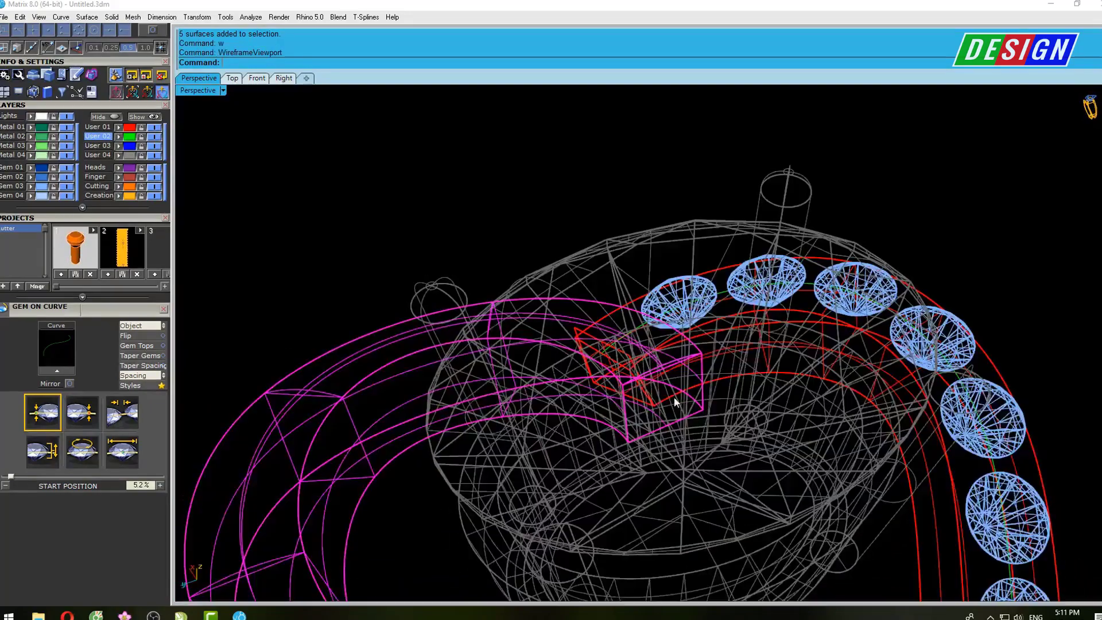
pyautogui.scroll(3, 672, 377)
pyautogui.click(663, 353)
pyautogui.moveTo(662, 353); pyautogui.dragTo(653, 359, button='right')
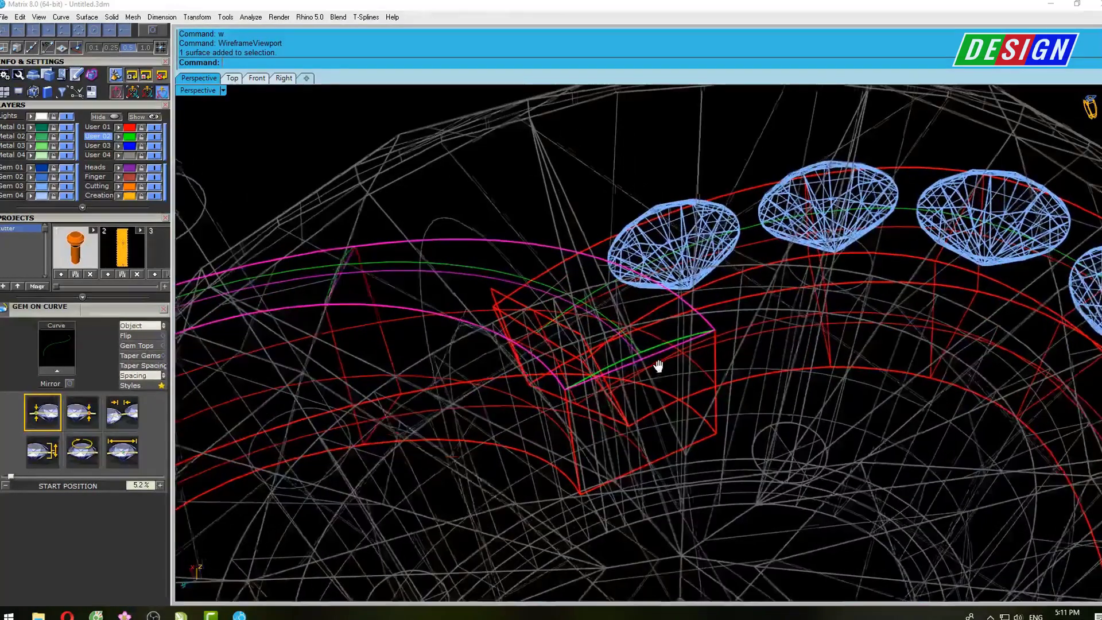
pyautogui.write('d: Delete')
pyautogui.press('Return')
pyautogui.scroll(-5, 654, 359)
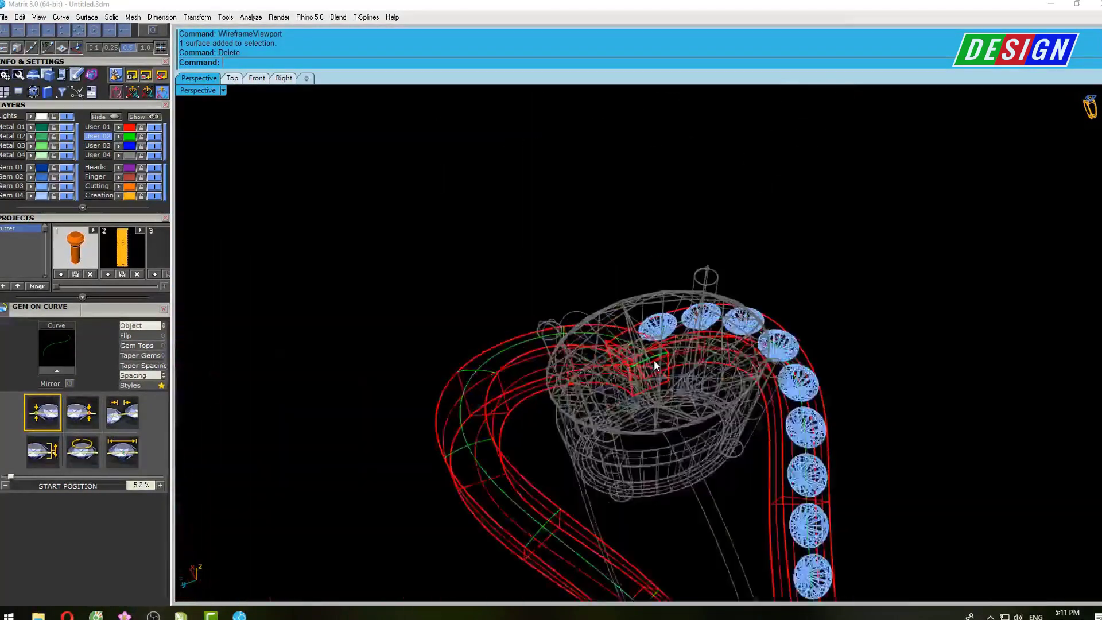
pyautogui.scroll(-1, 653, 360)
# Clear the selection and return to shaded display with the whole ring in view
pyautogui.moveTo(556, 553); pyautogui.dragTo(556, 554)
pyautogui.moveTo(586, 450)
pyautogui.mouseDown(button='right')
pyautogui.moveTo(573, 432)
pyautogui.moveTo(631, 469)
pyautogui.mouseUp(button='right')
pyautogui.press('Escape')
pyautogui.write('se')
pyautogui.press('Return')
pyautogui.scroll(3, 649, 465)
pyautogui.scroll(-2, 667, 465)
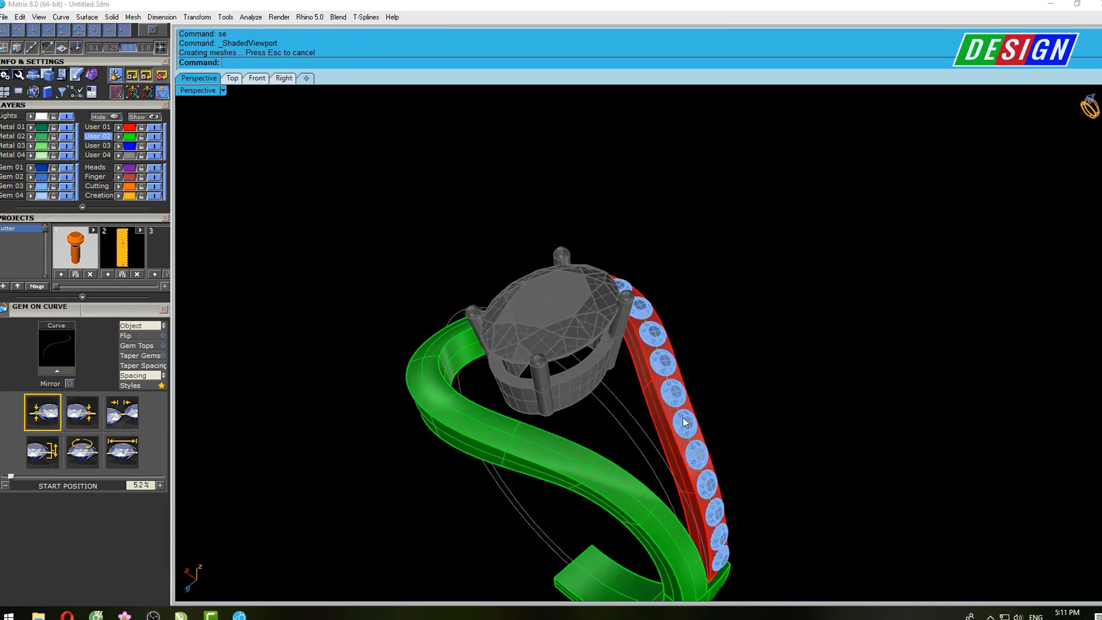
pyautogui.scroll(5, 667, 465)
pyautogui.scroll(-4, 667, 465)
pyautogui.moveTo(680, 580)
pyautogui.keyDown('shift'); pyautogui.mouseDown(button='right')
pyautogui.moveTo(677, 440)
pyautogui.moveTo(761, 476)
pyautogui.mouseUp(button='right'); pyautogui.keyUp('shift')
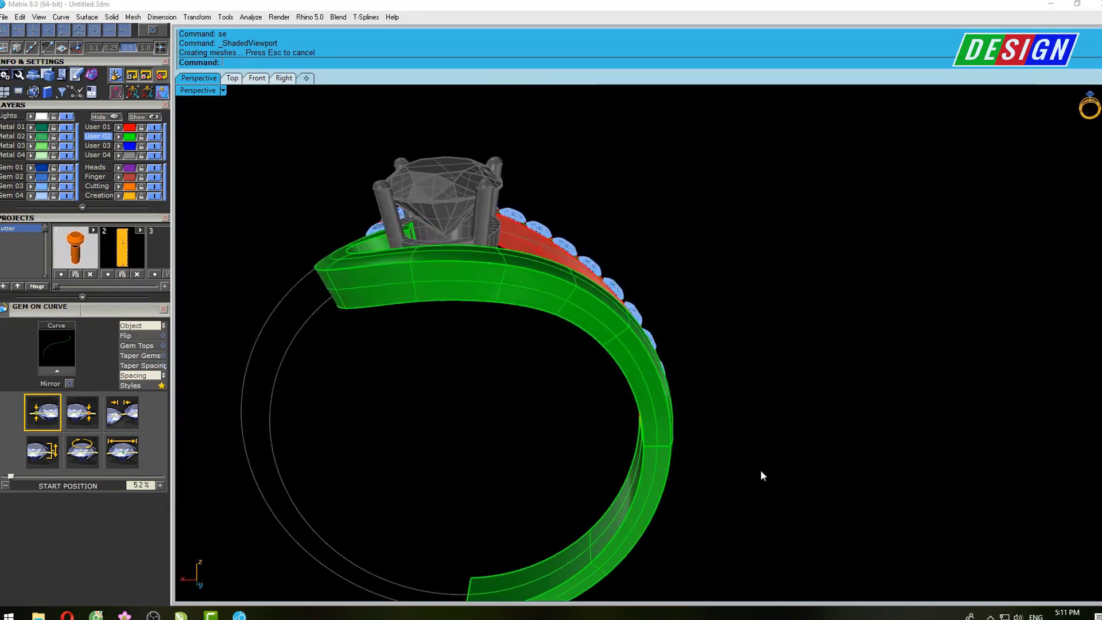
# Window-select the four green band surfaces and join them into one polysurface
pyautogui.moveTo(714, 545); pyautogui.dragTo(538, 489)
pyautogui.scroll(-3, 594, 477)
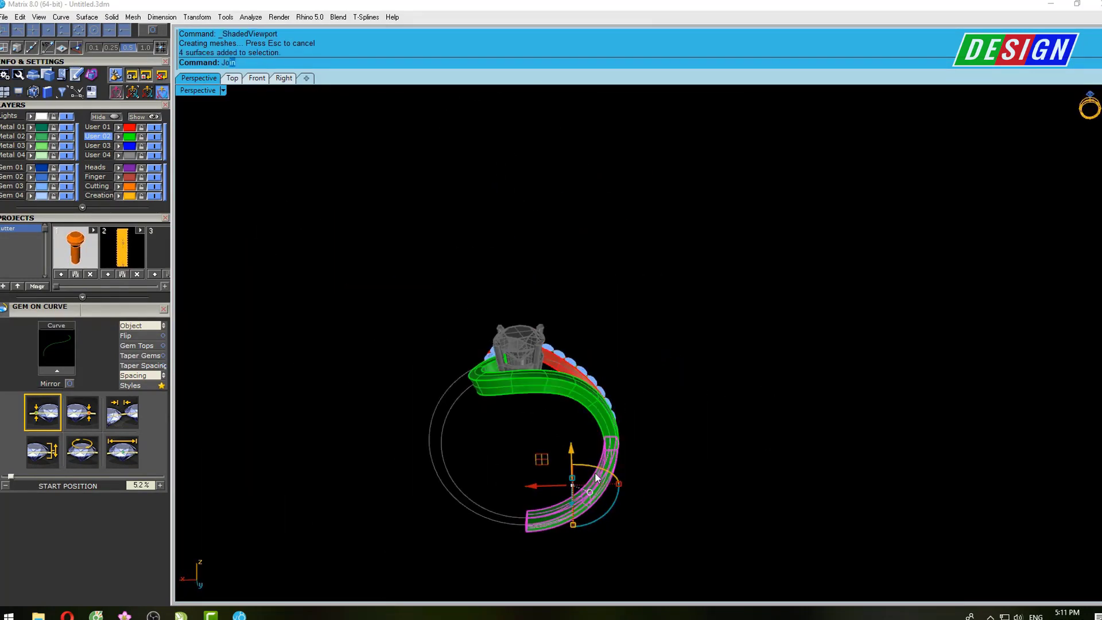
pyautogui.moveTo(619, 483)
pyautogui.mouseDown(button='right')
pyautogui.moveTo(618, 428)
pyautogui.moveTo(696, 421)
pyautogui.moveTo(679, 503)
pyautogui.moveTo(684, 468)
pyautogui.moveTo(712, 447)
pyautogui.mouseUp(button='right')
pyautogui.write('s')
pyautogui.press('Return')
pyautogui.press('Return')
# Rotate a copy of all bands and gems 180° about the origin in the maximized Top view
pyautogui.moveTo(693, 305)
pyautogui.mouseDown(button='right')
pyautogui.moveTo(738, 354)
pyautogui.moveTo(675, 505)
pyautogui.moveTo(683, 462)
pyautogui.mouseUp(button='right')
pyautogui.hotkey('ctrl', 'a')
pyautogui.hotkey('ctrl', 'F1')
pyautogui.scroll(-5, 603, 290)
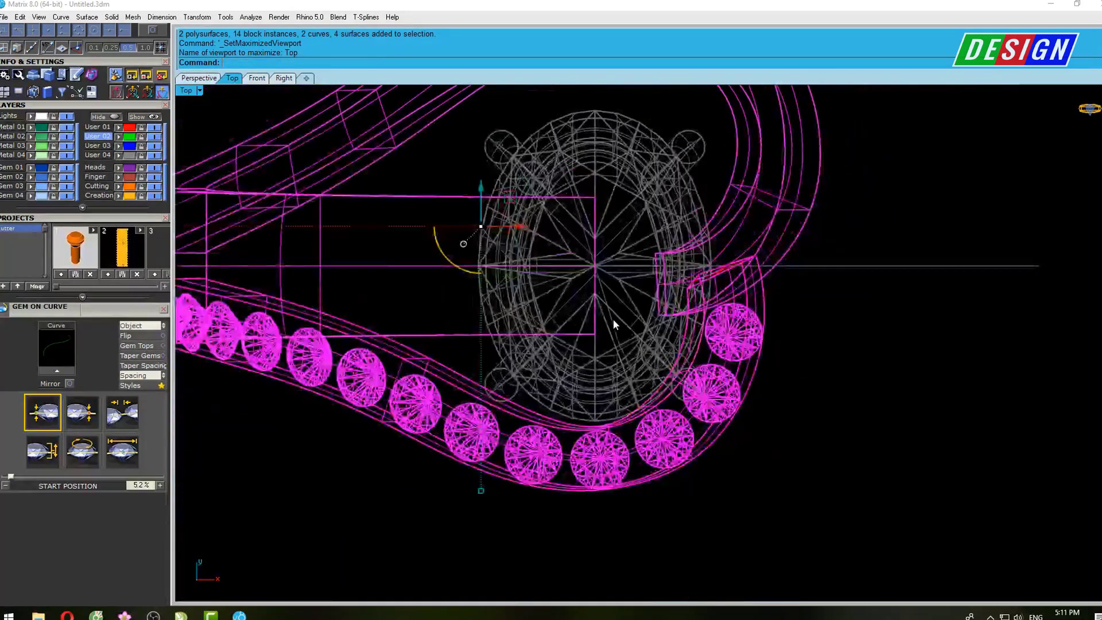
pyautogui.scroll(-5, 613, 319)
pyautogui.scroll(-1, 569, 353)
pyautogui.write('Ro')
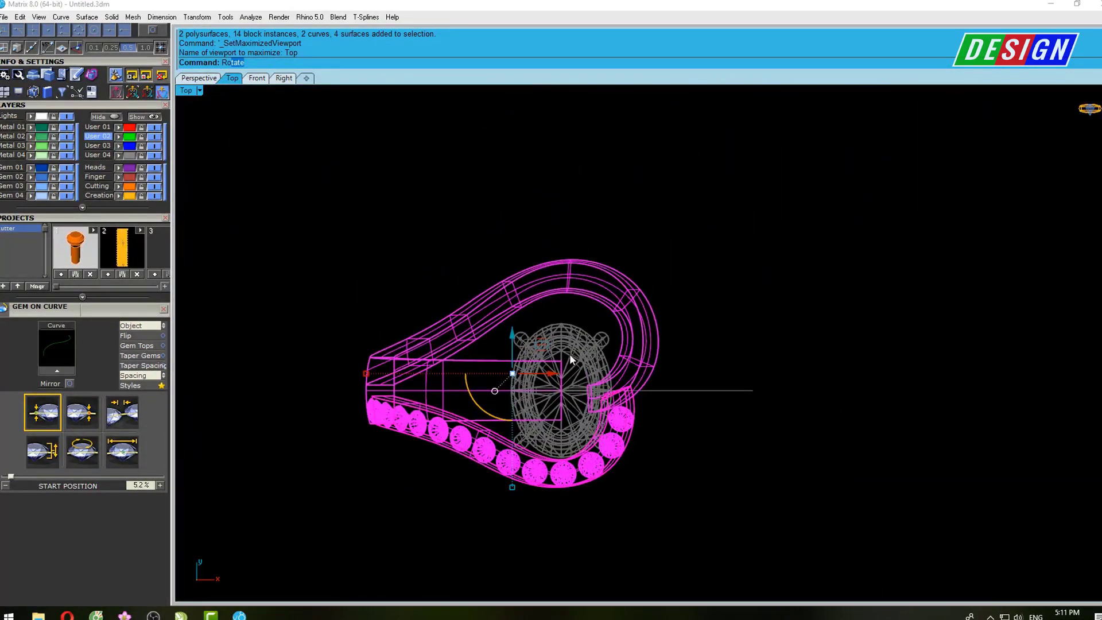
pyautogui.press('Return')
pyautogui.write('0')
pyautogui.press('Return')
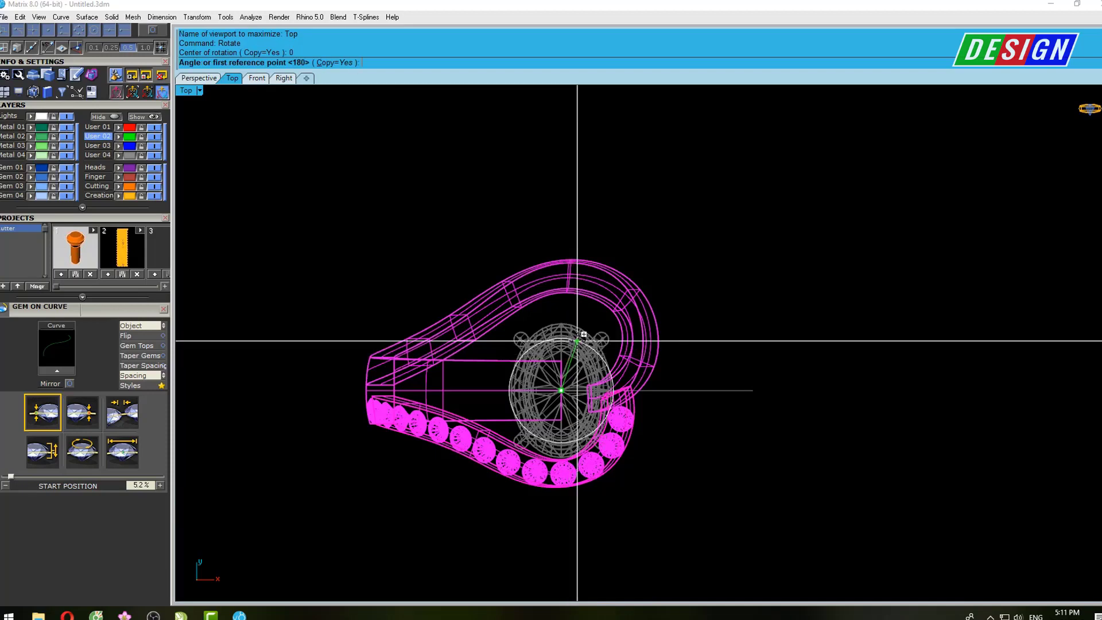
pyautogui.click(561, 185)
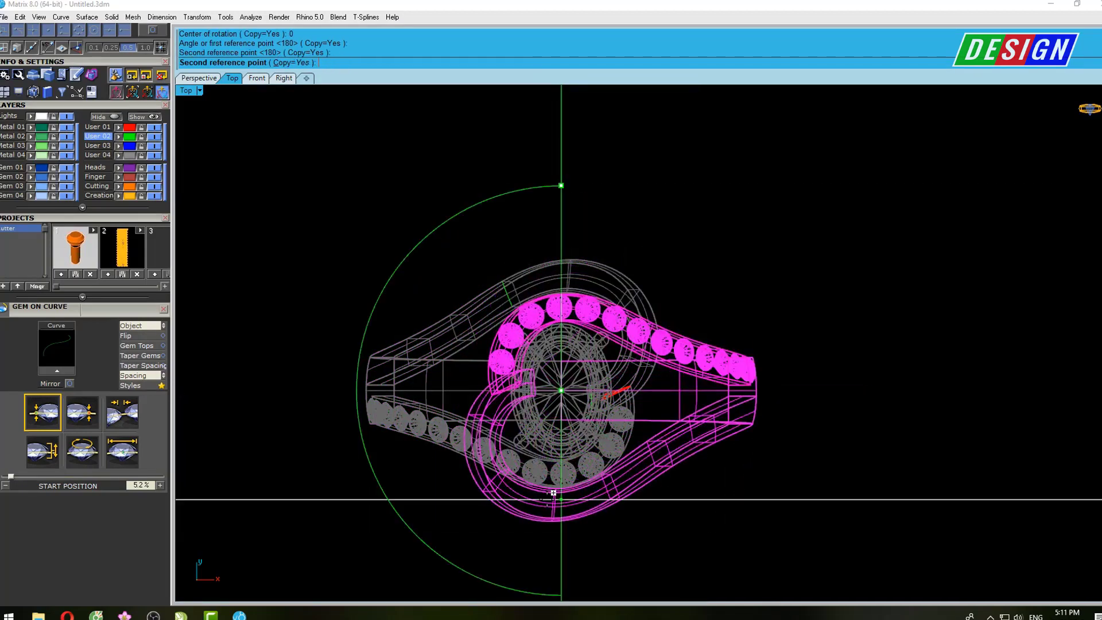
pyautogui.click(550, 496)
# Check the rotated copy in a shaded full-size Perspective view
pyautogui.moveTo(732, 328)
pyautogui.mouseDown(button='right')
pyautogui.moveTo(689, 310)
pyautogui.moveTo(699, 369)
pyautogui.moveTo(711, 236)
pyautogui.mouseUp(button='right')
pyautogui.hotkey('ctrl', 'F4')
pyautogui.write('s')
pyautogui.press('Return')
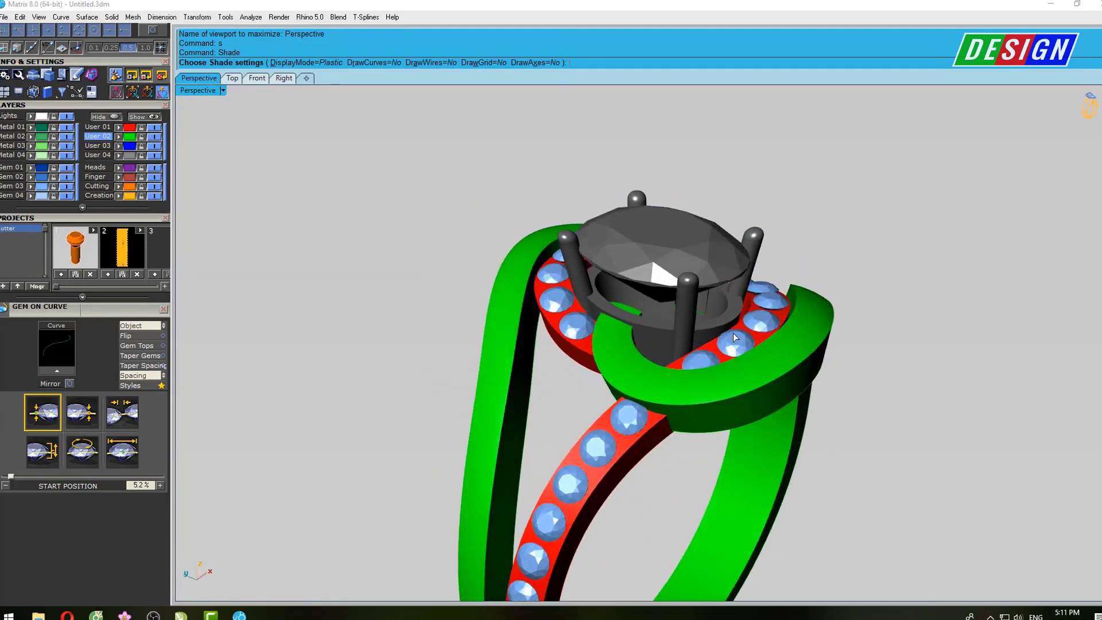
pyautogui.moveTo(712, 236)
pyautogui.mouseDown(button='right')
pyautogui.moveTo(737, 305)
pyautogui.moveTo(728, 297)
pyautogui.mouseUp(button='right')
pyautogui.press('Escape')
# Delete the 14 gems on the copied band and select its red band curve for new gems
pyautogui.click(742, 290)
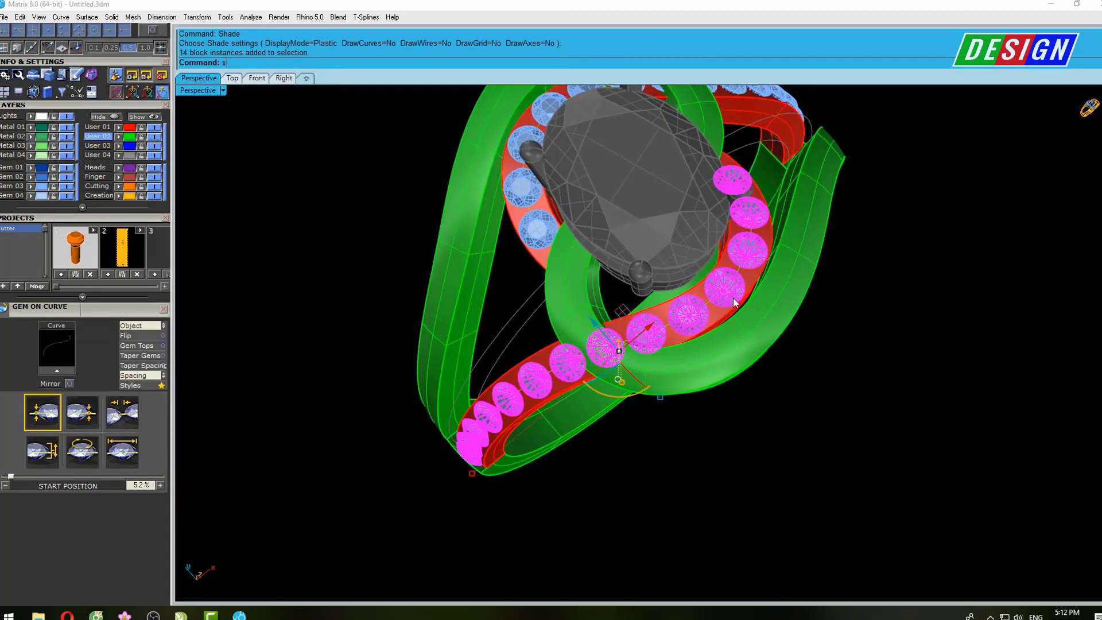
pyautogui.write('s')
pyautogui.press('Return')
pyautogui.press('Escape')
pyautogui.write('d')
pyautogui.press('Return')
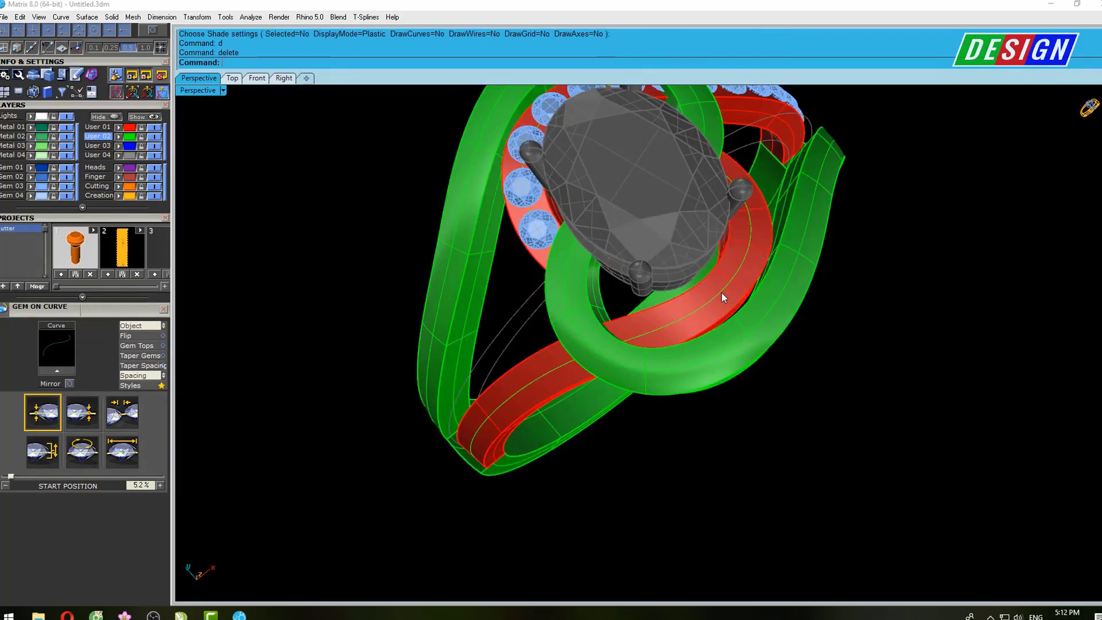
pyautogui.click(729, 310)
pyautogui.click(757, 324)
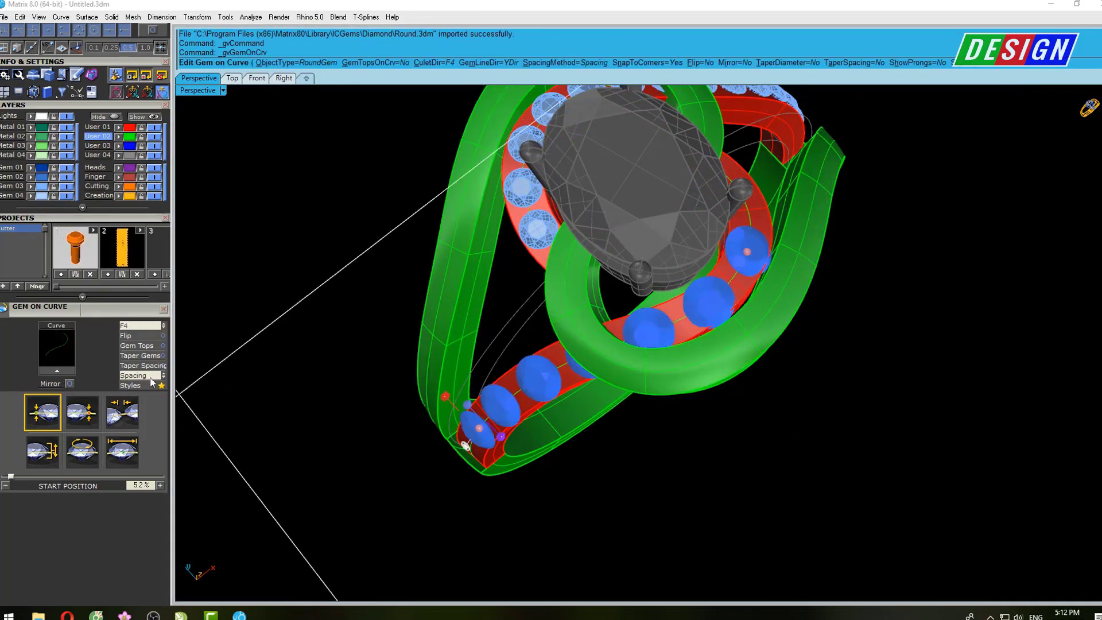
# Aim the gems by a direction object and set their size to 1.5 mm
pyautogui.scroll(-1, 135, 326)
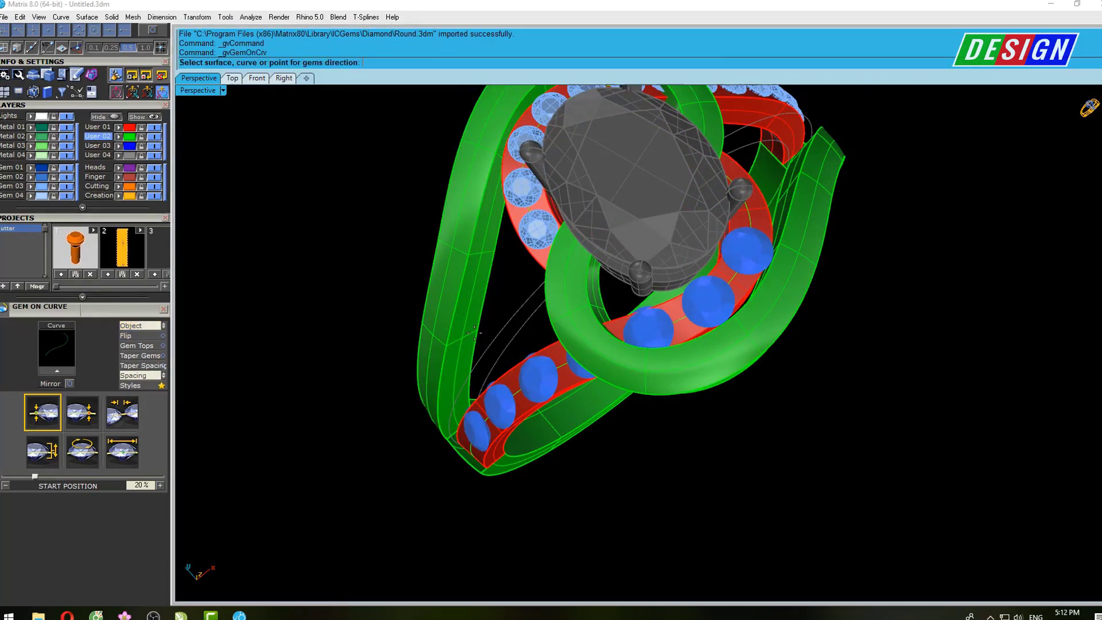
pyautogui.click(684, 327)
pyautogui.click(127, 453)
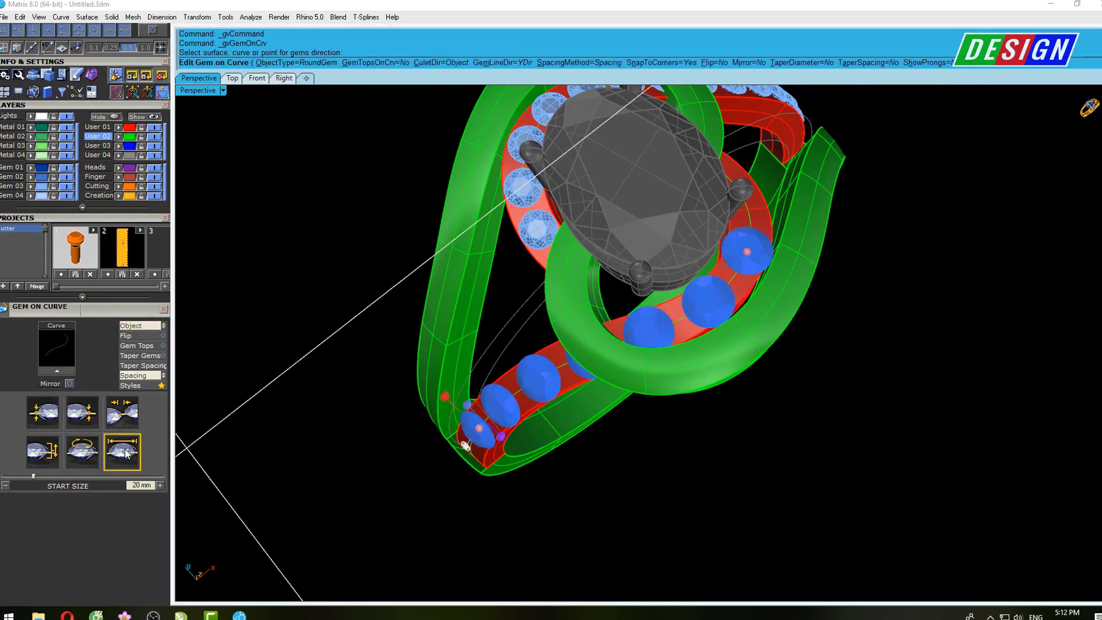
pyautogui.write('1.5')
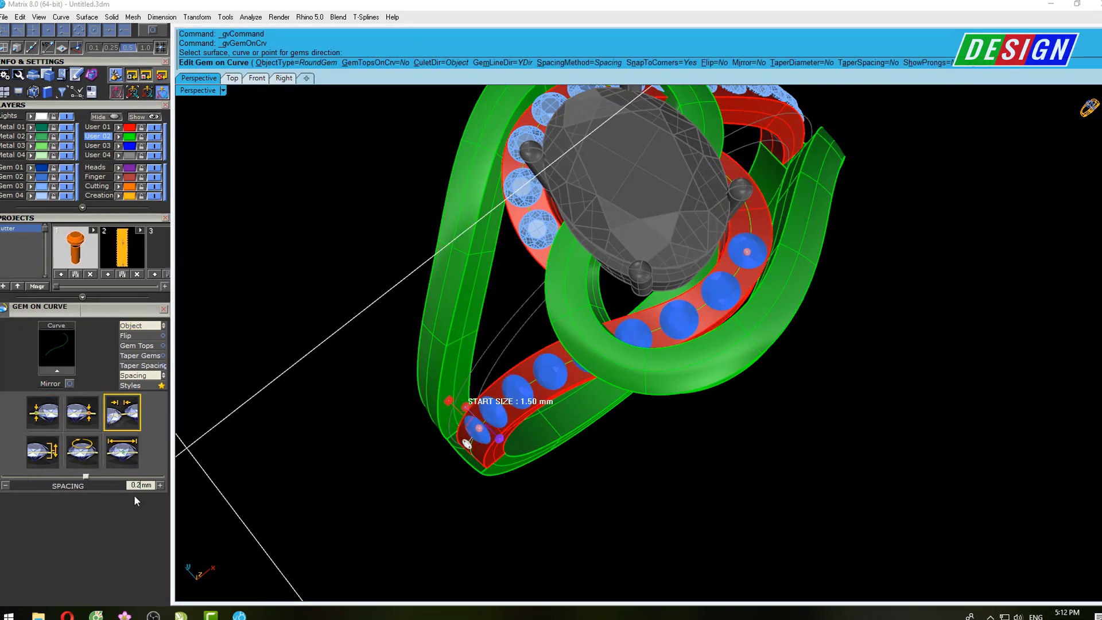
pyautogui.write('0.1')
# Move the gem row's start up the band to 61.5% and place the six gems
pyautogui.moveTo(517, 402); pyautogui.dragTo(660, 398, button='right')
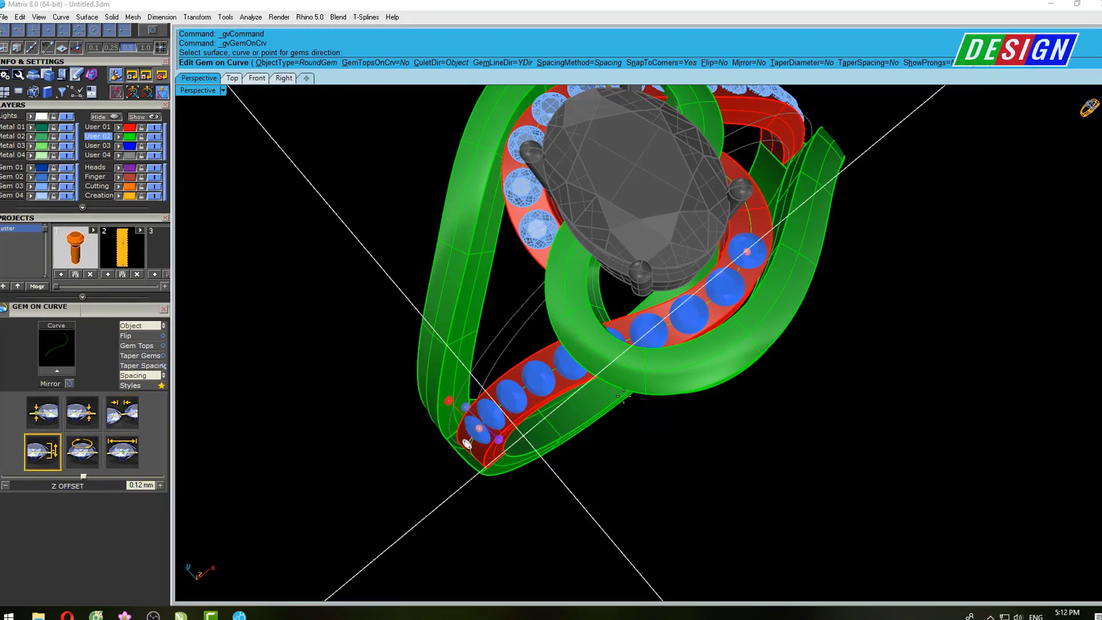
pyautogui.scroll(4, 660, 398)
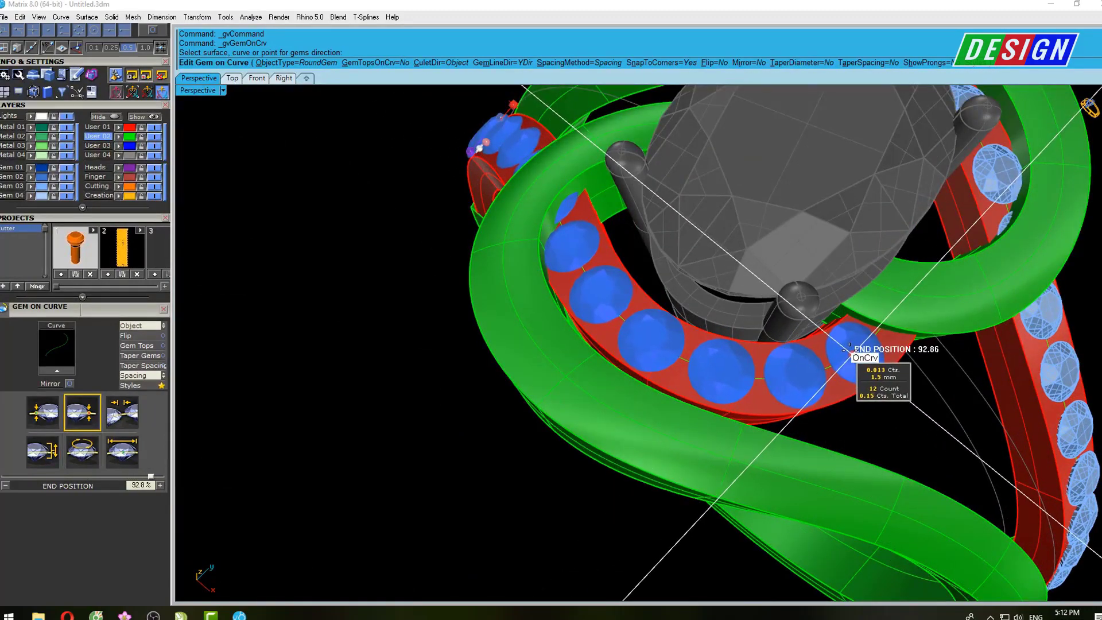
pyautogui.moveTo(849, 347)
pyautogui.mouseDown(button='right')
pyautogui.moveTo(789, 439)
pyautogui.moveTo(467, 420)
pyautogui.mouseUp(button='right')
pyautogui.scroll(-5, 788, 439)
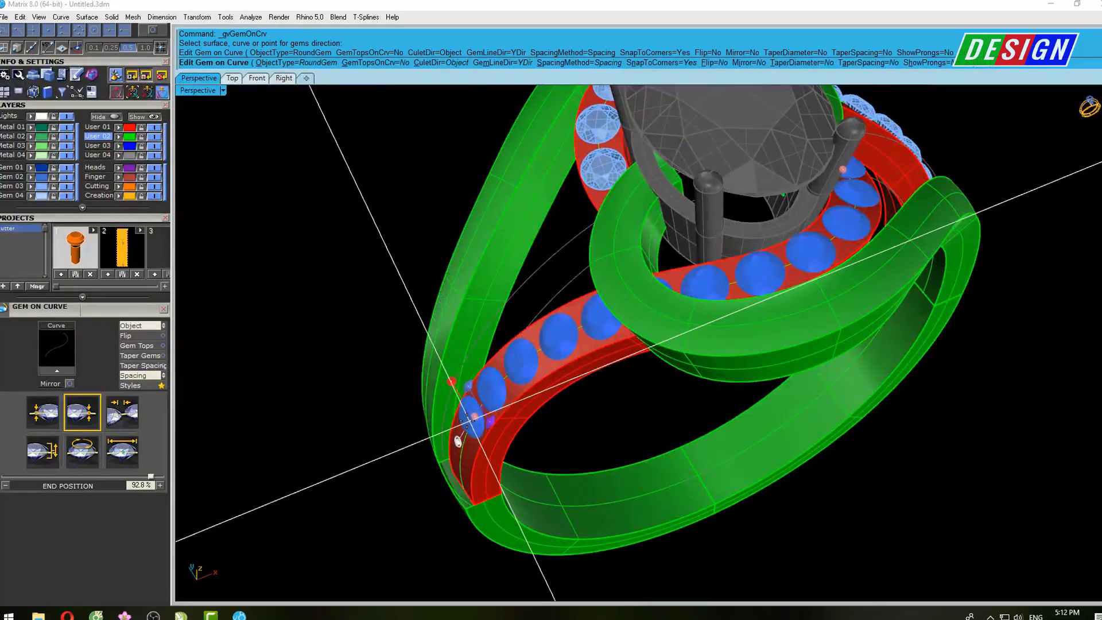
pyautogui.moveTo(460, 439); pyautogui.dragTo(623, 295)
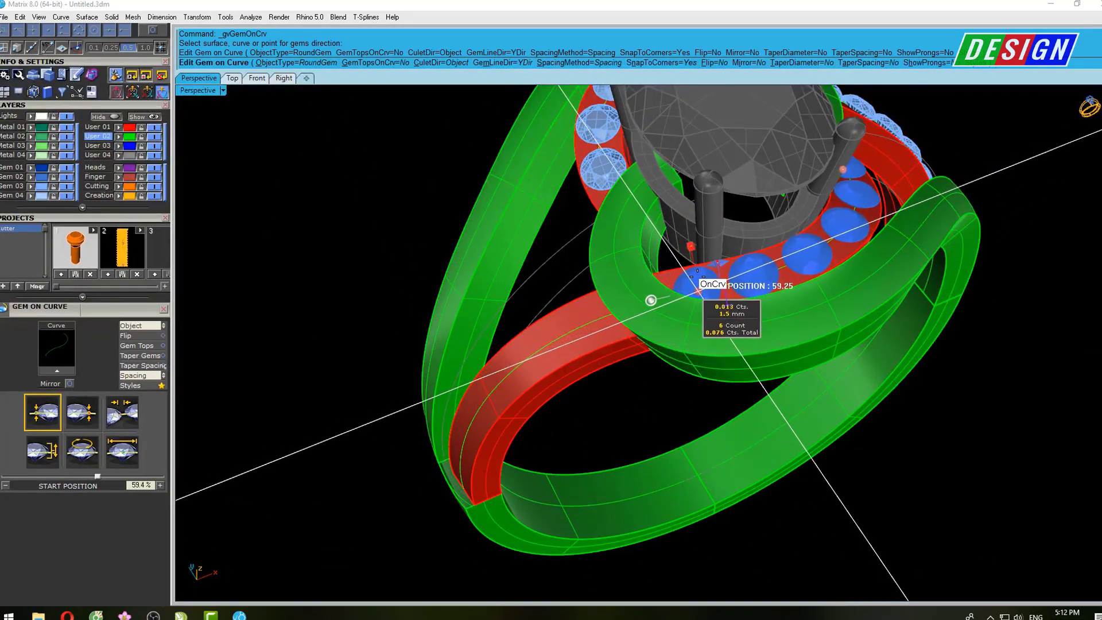
pyautogui.click(677, 279)
pyautogui.scroll(5, 696, 406)
pyautogui.scroll(2, 695, 407)
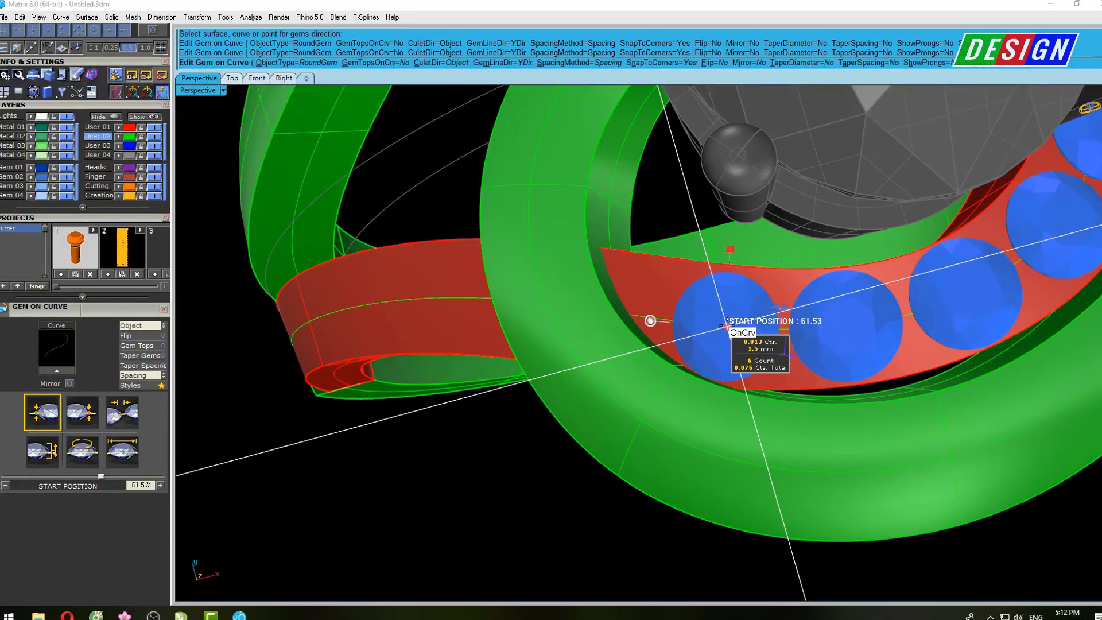
pyautogui.click(726, 325)
pyautogui.scroll(-2, 726, 325)
pyautogui.moveTo(726, 325)
pyautogui.mouseDown(button='right')
pyautogui.moveTo(749, 254)
pyautogui.moveTo(576, 338)
pyautogui.mouseUp(button='right')
pyautogui.press('Return')
# Pick the other red band's curve to lay gems along
pyautogui.click(566, 329)
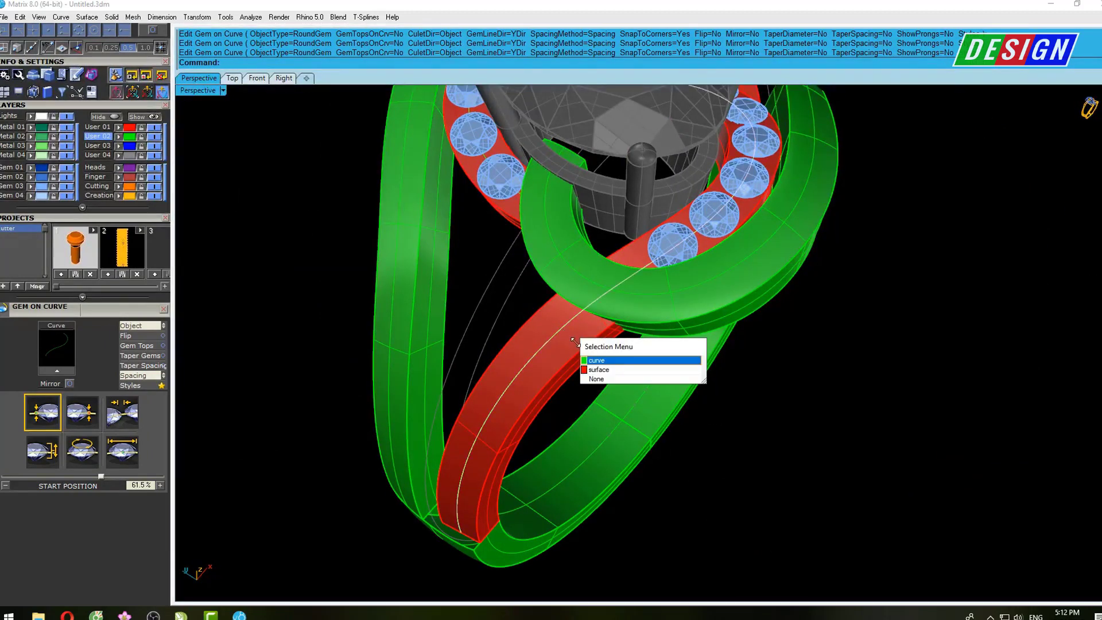
pyautogui.click(595, 359)
pyautogui.click(75, 367)
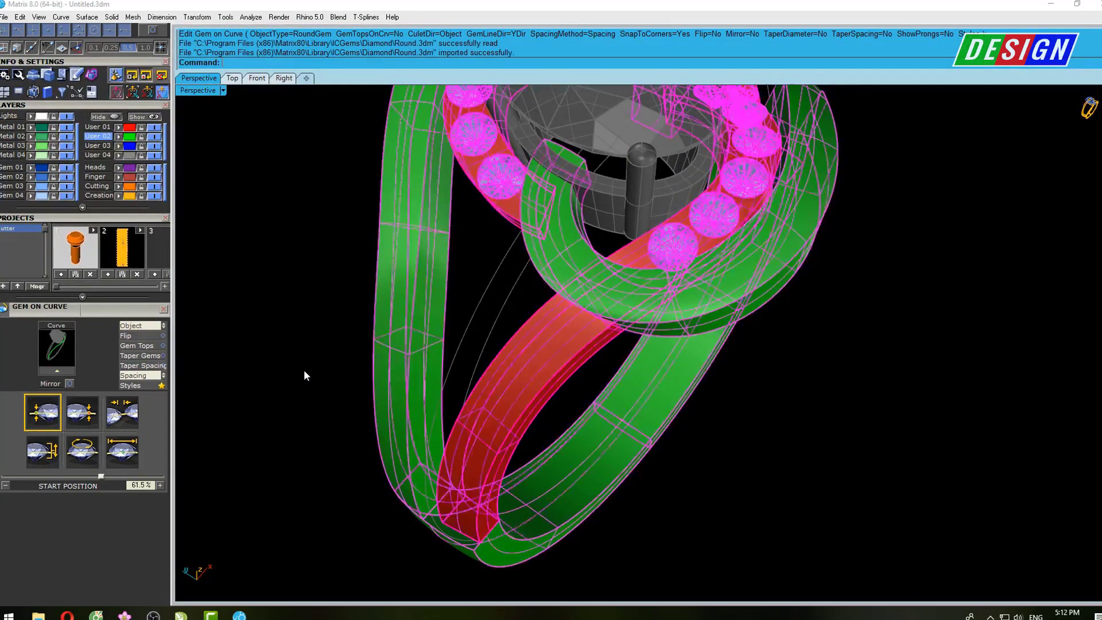
# Aim the 1.5 mm gems by a direction object and end the row at 45%
pyautogui.click(163, 326)
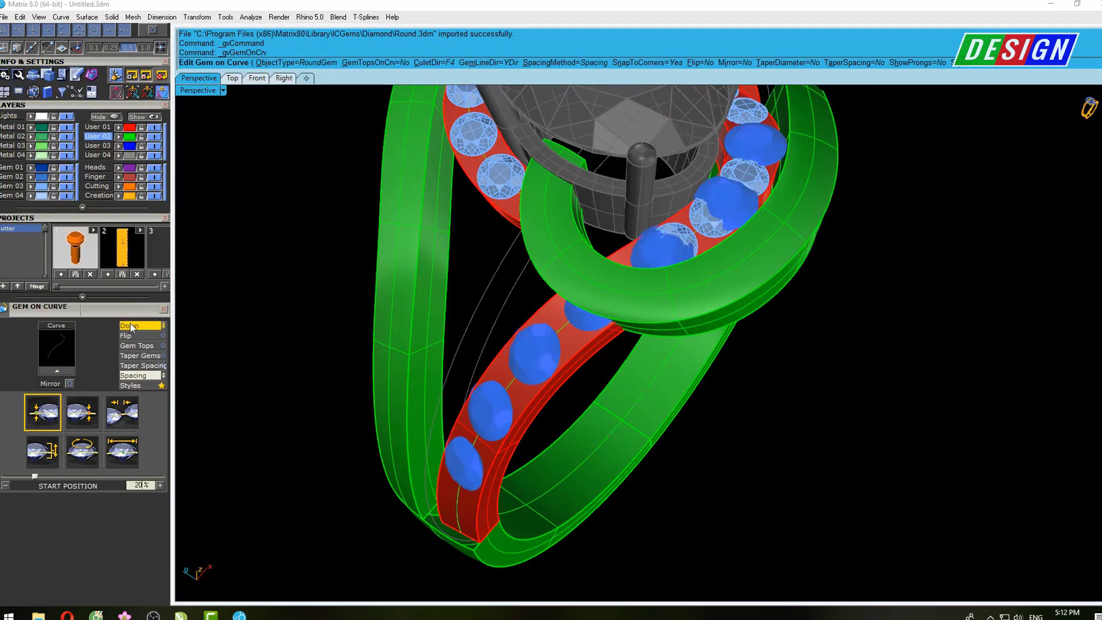
pyautogui.click(577, 339)
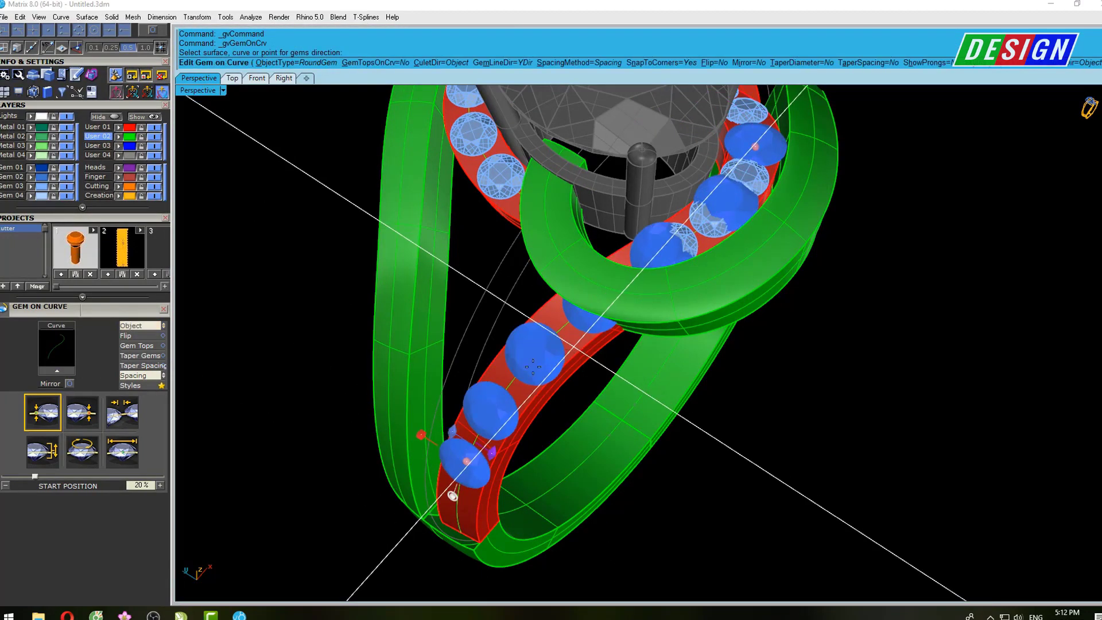
pyautogui.click(121, 415)
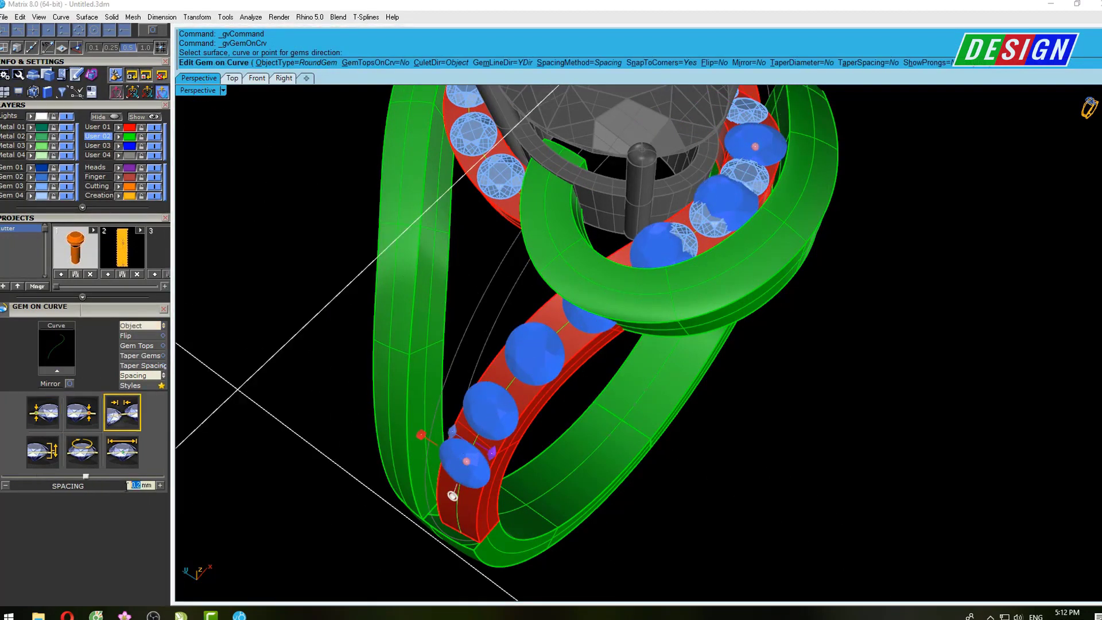
pyautogui.write('.1')
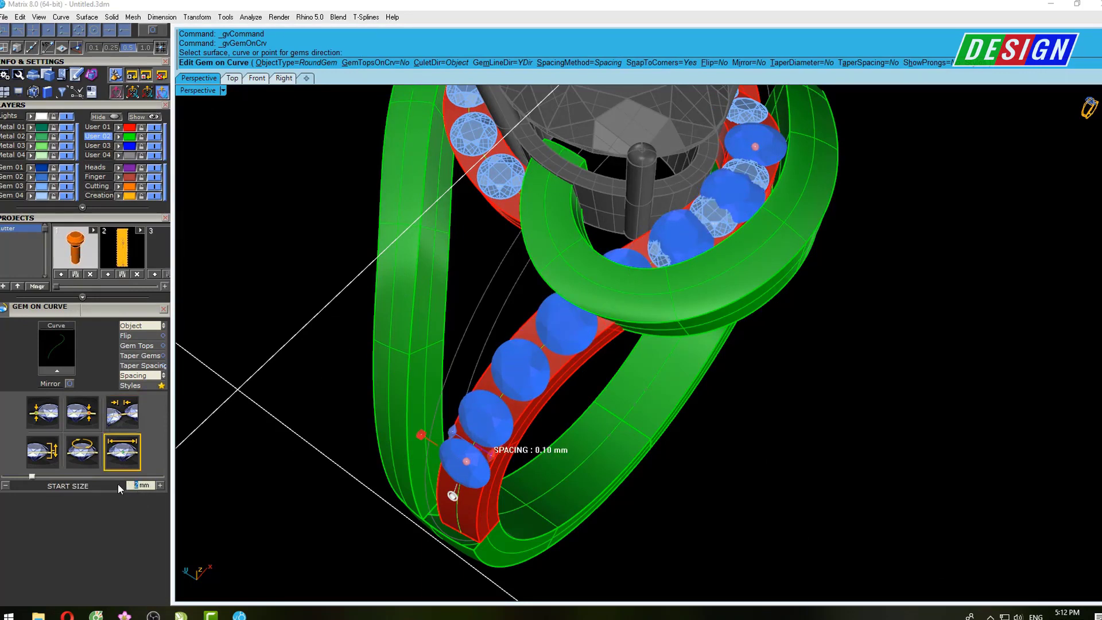
pyautogui.write('.5')
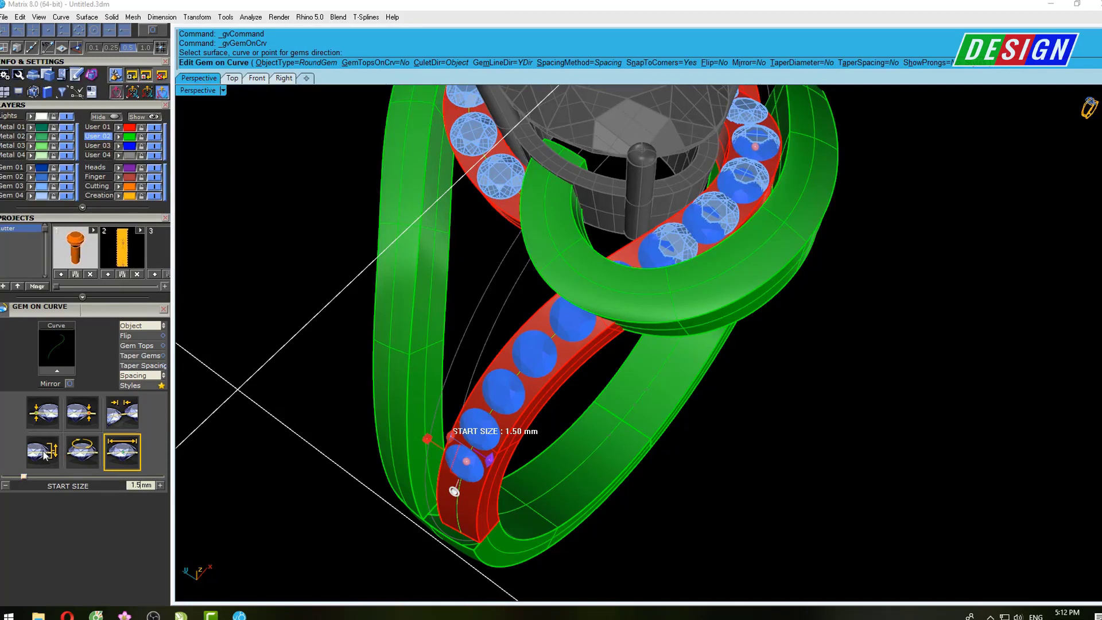
pyautogui.moveTo(516, 345)
pyautogui.mouseDown(button='right')
pyautogui.moveTo(631, 279)
pyautogui.moveTo(622, 295)
pyautogui.mouseUp(button='right')
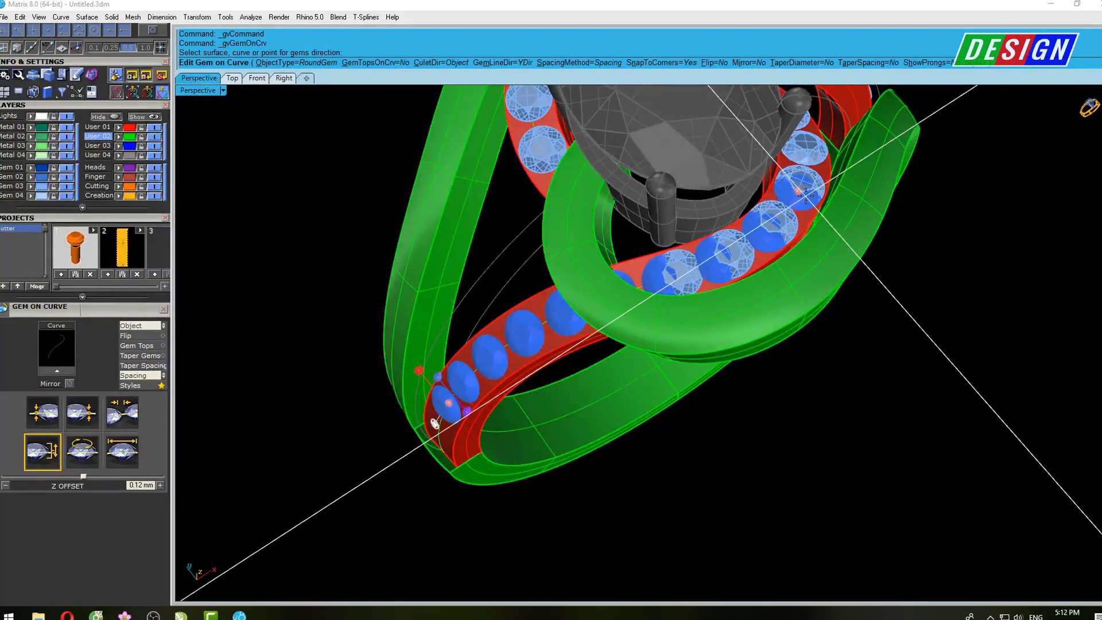
pyautogui.scroll(-3, 622, 295)
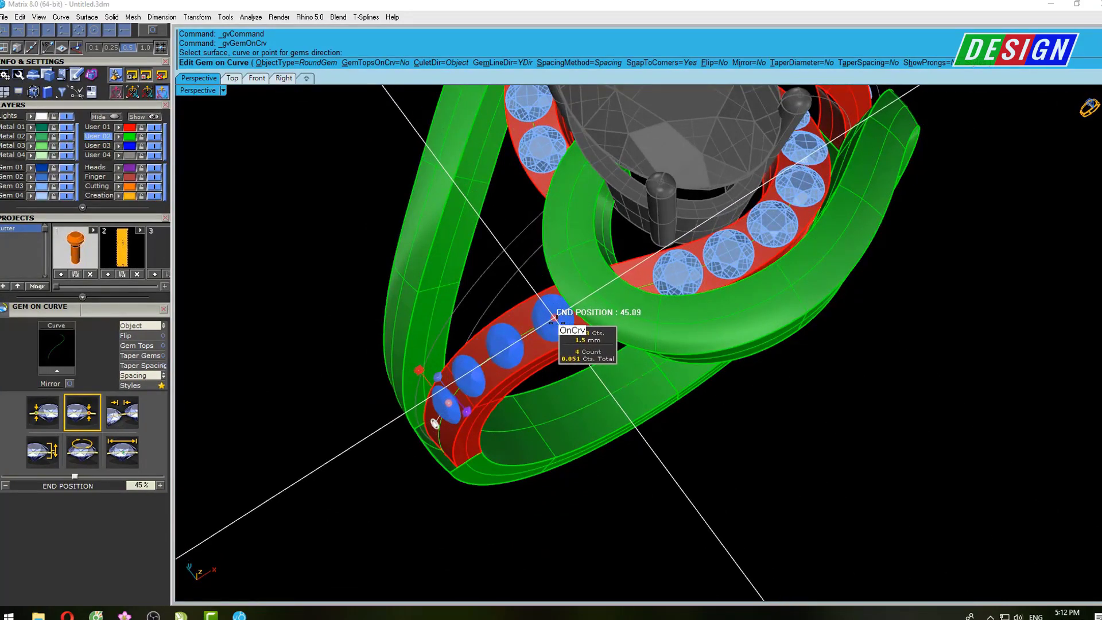
pyautogui.moveTo(622, 296)
pyautogui.mouseDown(button='right')
pyautogui.moveTo(615, 340)
pyautogui.moveTo(622, 324)
pyautogui.mouseUp(button='right')
pyautogui.scroll(3, 611, 332)
pyautogui.scroll(-3, 610, 331)
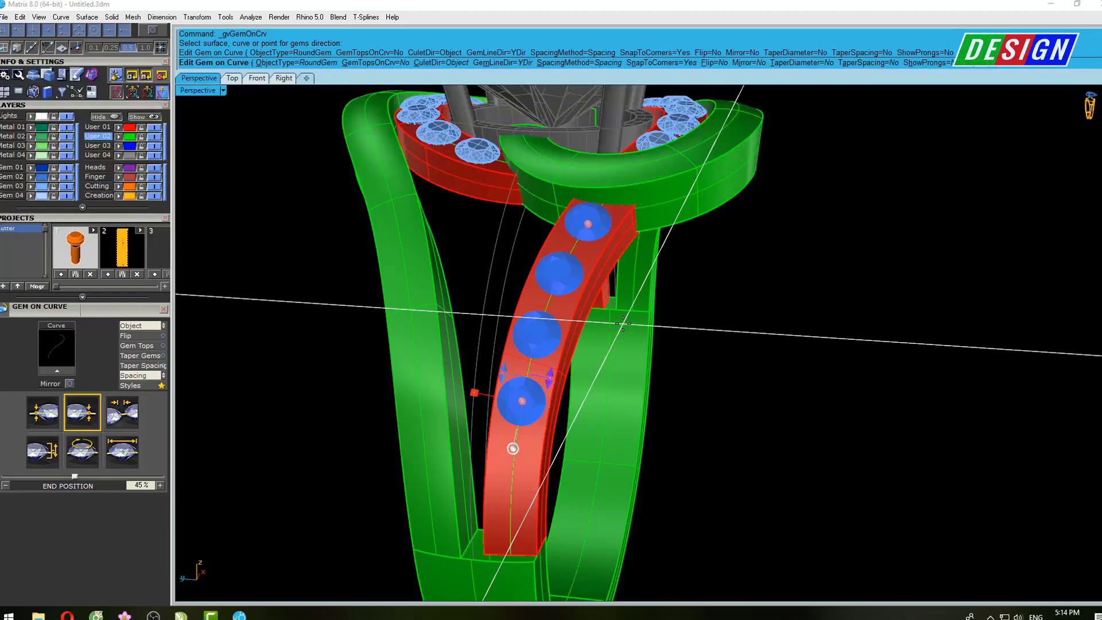
# Shift the row's start down the shank and fine-tune its end near the head in Spacing mode
pyautogui.moveTo(600, 327); pyautogui.dragTo(543, 350, button='right')
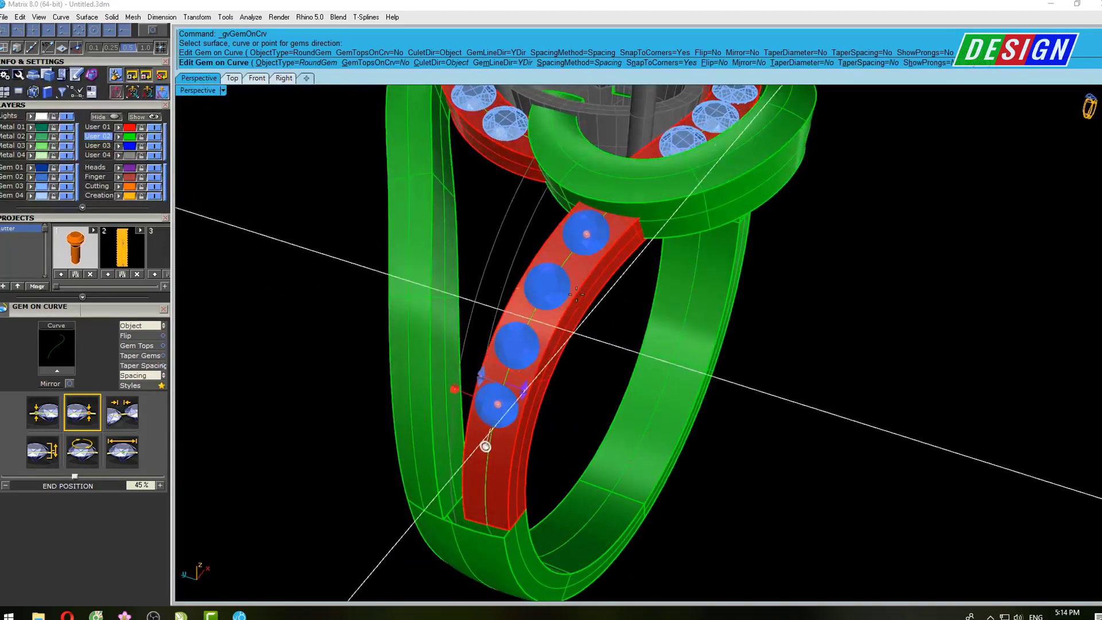
pyautogui.moveTo(485, 446); pyautogui.dragTo(482, 476)
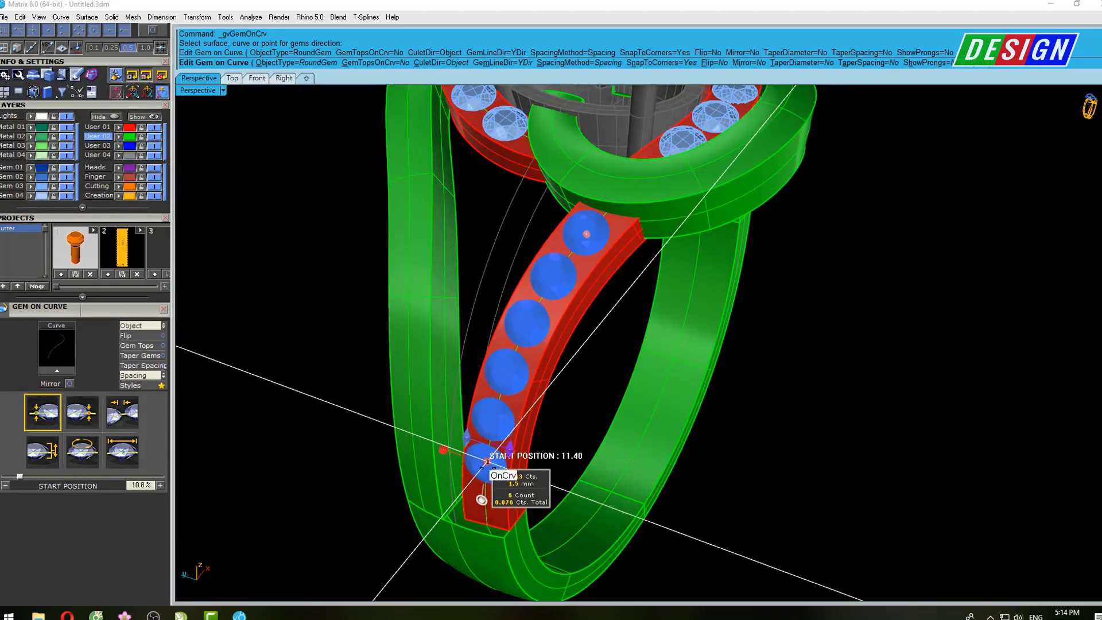
pyautogui.moveTo(482, 477); pyautogui.dragTo(298, 442, button='right')
pyautogui.click(129, 409)
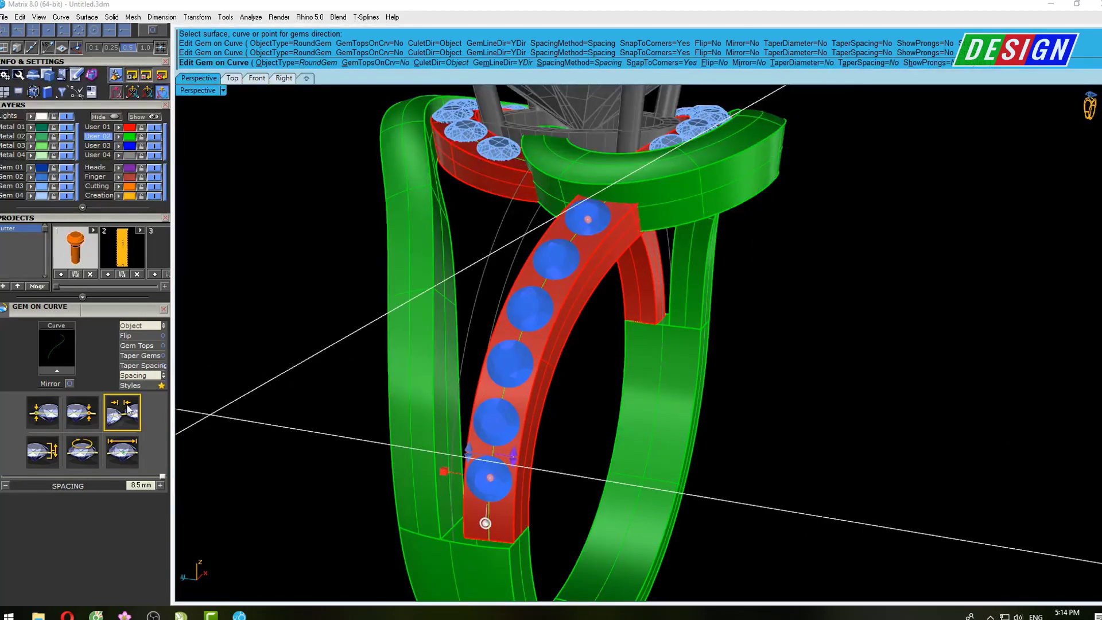
pyautogui.moveTo(402, 344); pyautogui.dragTo(517, 321, button='right')
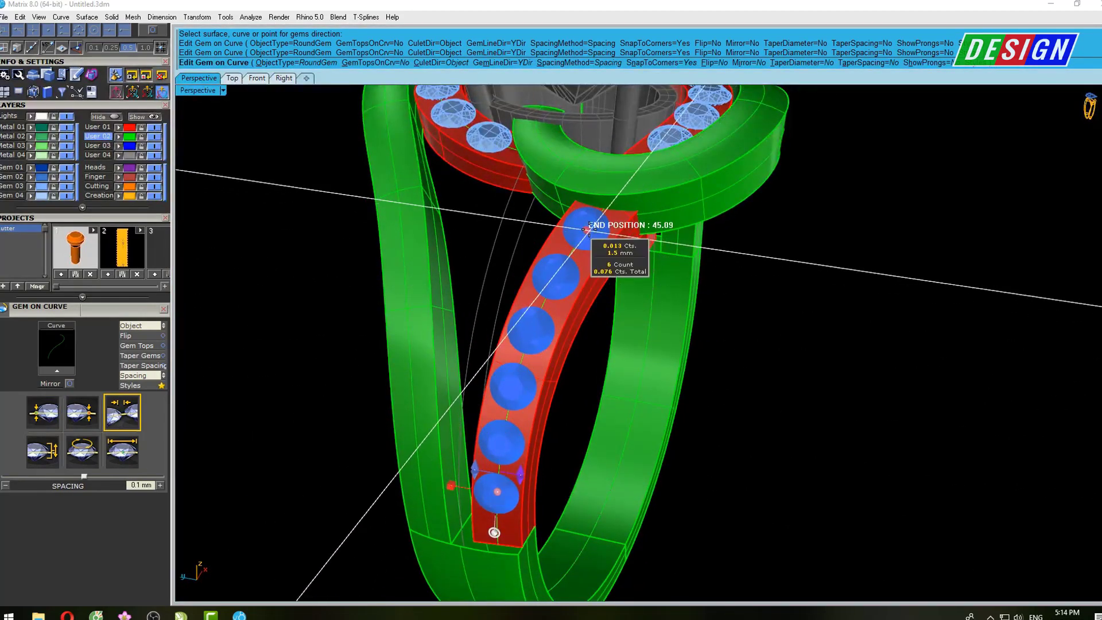
pyautogui.moveTo(590, 227); pyautogui.dragTo(595, 231)
# Extend the row to seven gems, moving the first gem down to 4.9%
pyautogui.scroll(3, 594, 232)
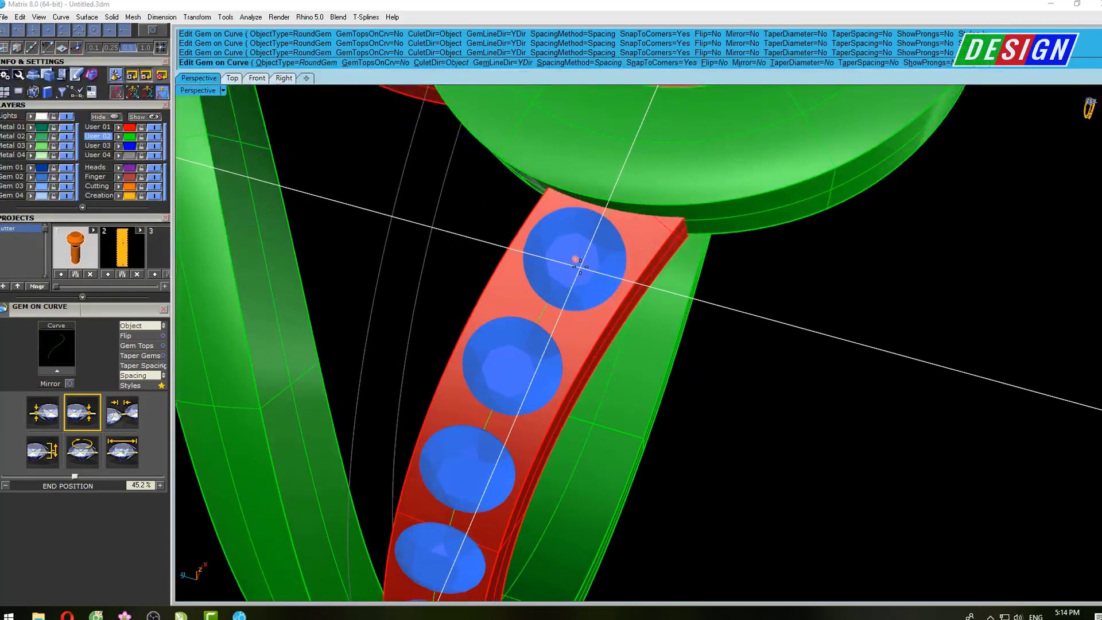
pyautogui.scroll(1, 615, 259)
pyautogui.scroll(-4, 615, 259)
pyautogui.moveTo(574, 344); pyautogui.dragTo(563, 373, button='right')
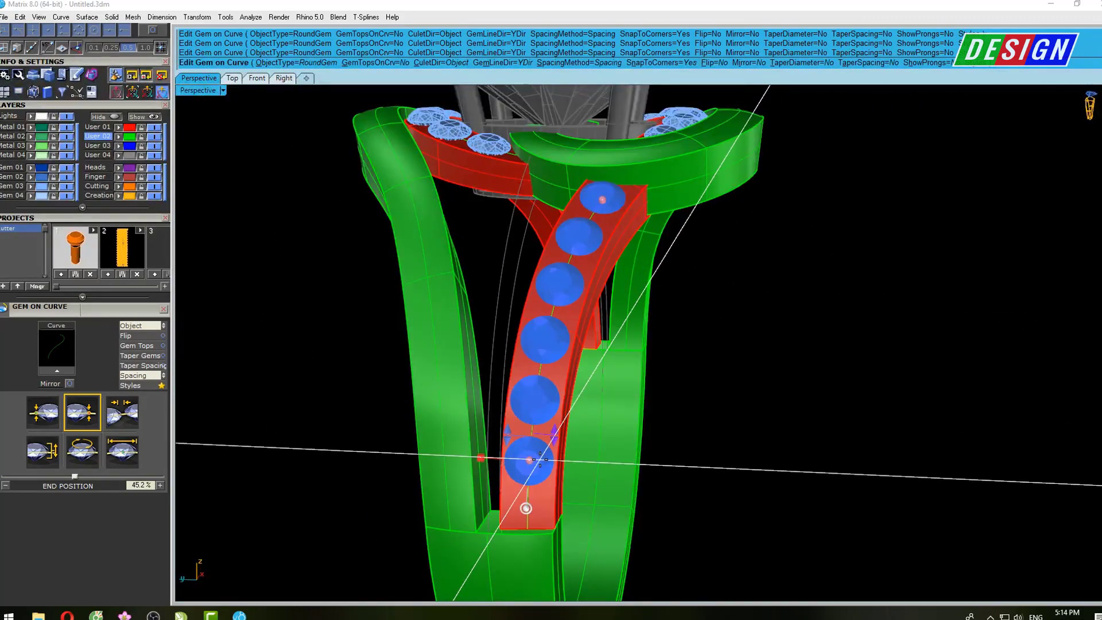
pyautogui.moveTo(529, 459); pyautogui.dragTo(527, 481)
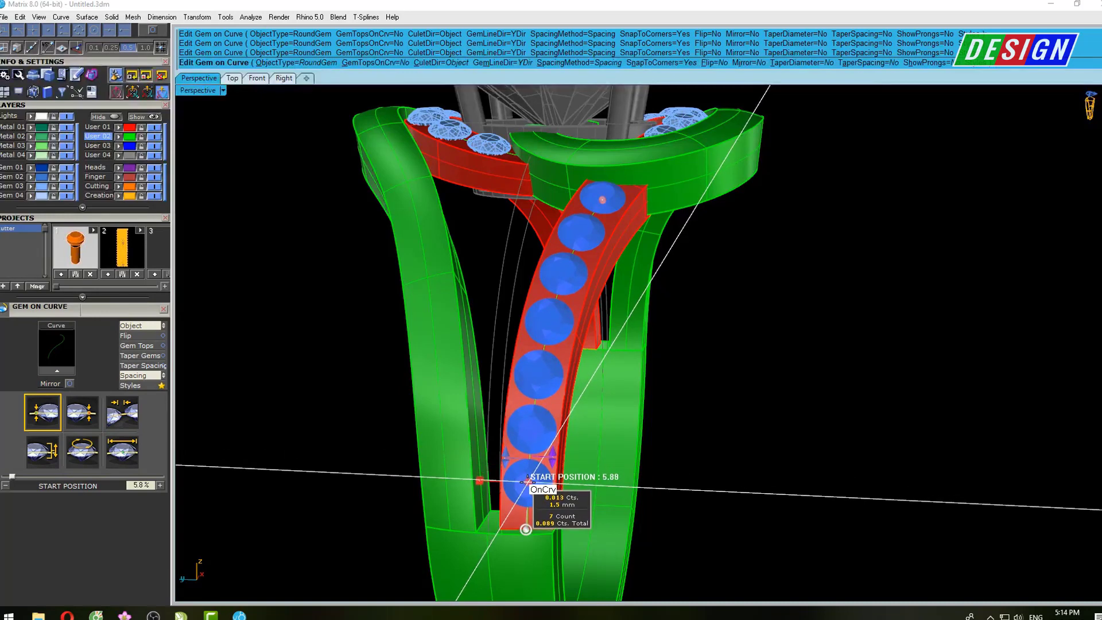
pyautogui.moveTo(528, 481); pyautogui.dragTo(583, 211, button='right')
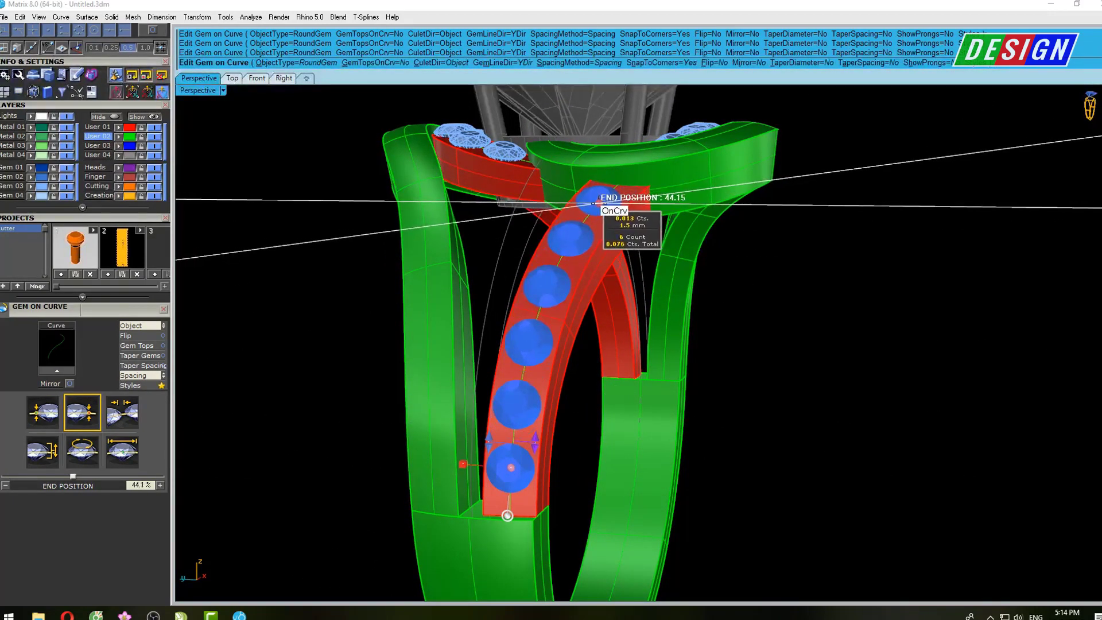
pyautogui.moveTo(601, 197); pyautogui.dragTo(598, 202)
pyautogui.moveTo(512, 469); pyautogui.dragTo(504, 489)
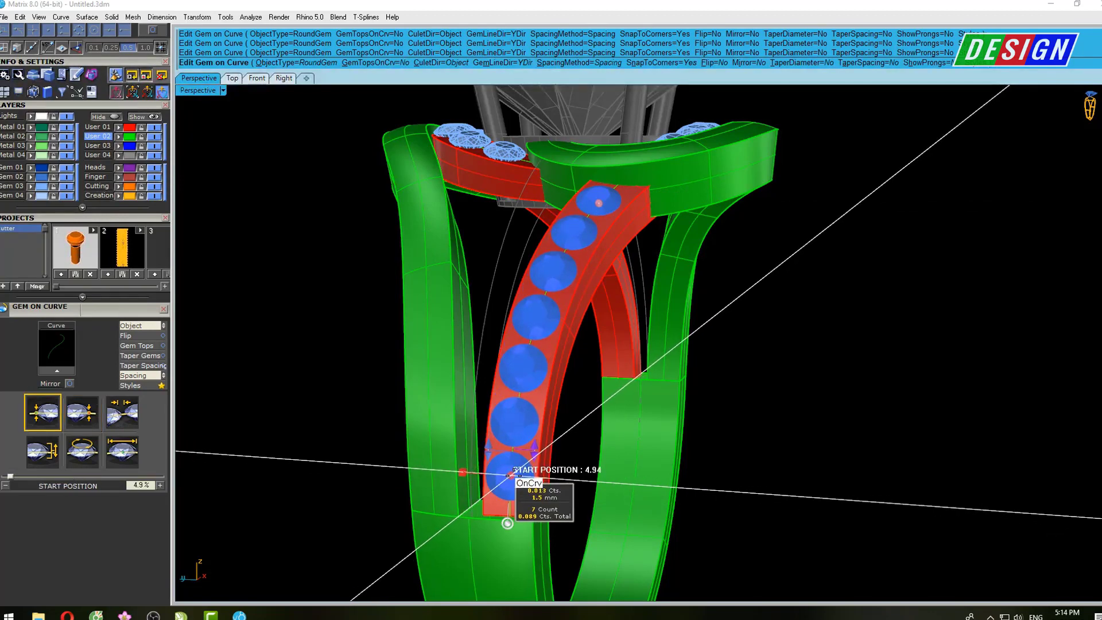
pyautogui.moveTo(682, 278)
pyautogui.mouseDown(button='right')
pyautogui.moveTo(672, 365)
pyautogui.moveTo(686, 227)
pyautogui.moveTo(679, 271)
pyautogui.mouseUp(button='right')
# Finish the shank gem row and check it shaded in the full-size Top view
pyautogui.press('Return')
pyautogui.scroll(-5, 686, 227)
pyautogui.write('s')
pyautogui.press('Return')
pyautogui.hotkey('ctrl', 'F1')
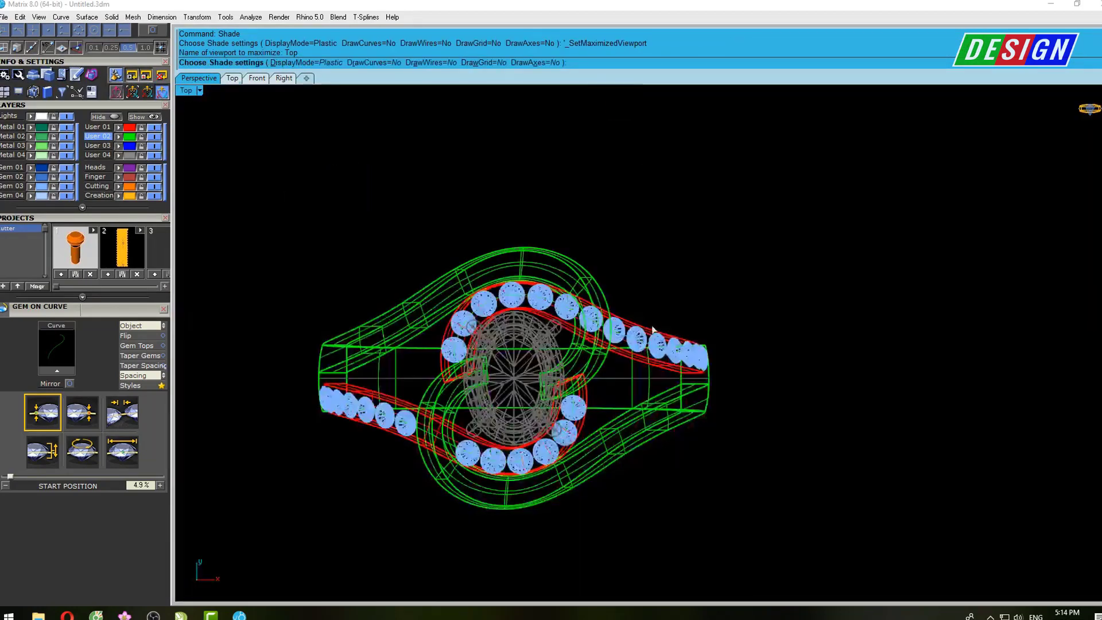
pyautogui.press('Escape')
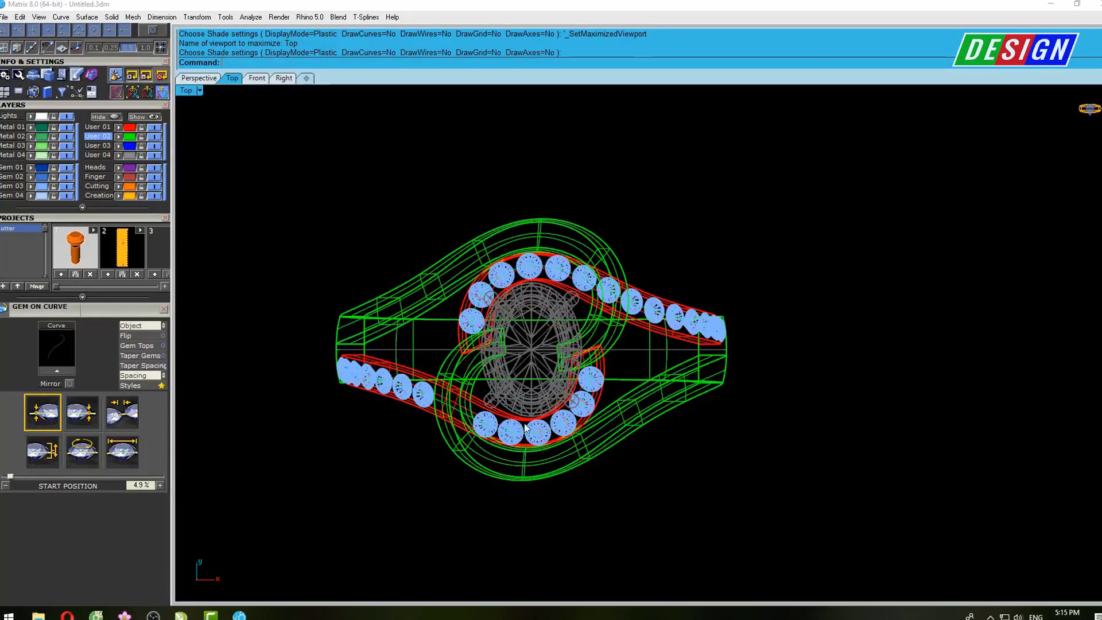
# Delete the 14 gems on the upper red band and shade the Perspective view
pyautogui.click(550, 276)
pyautogui.write('d')
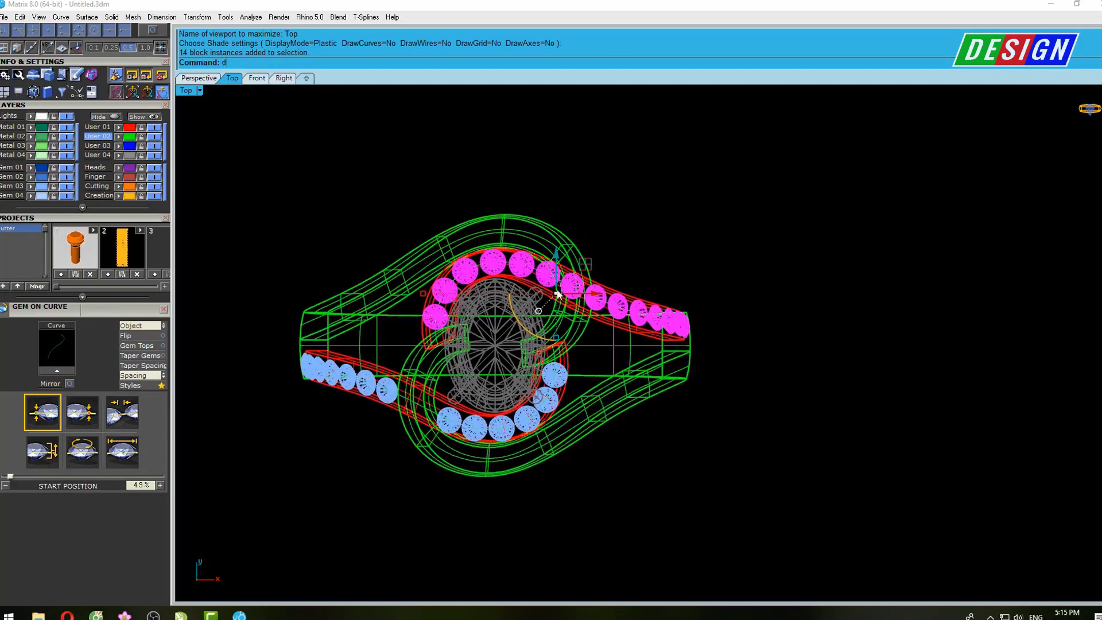
pyautogui.press('Return')
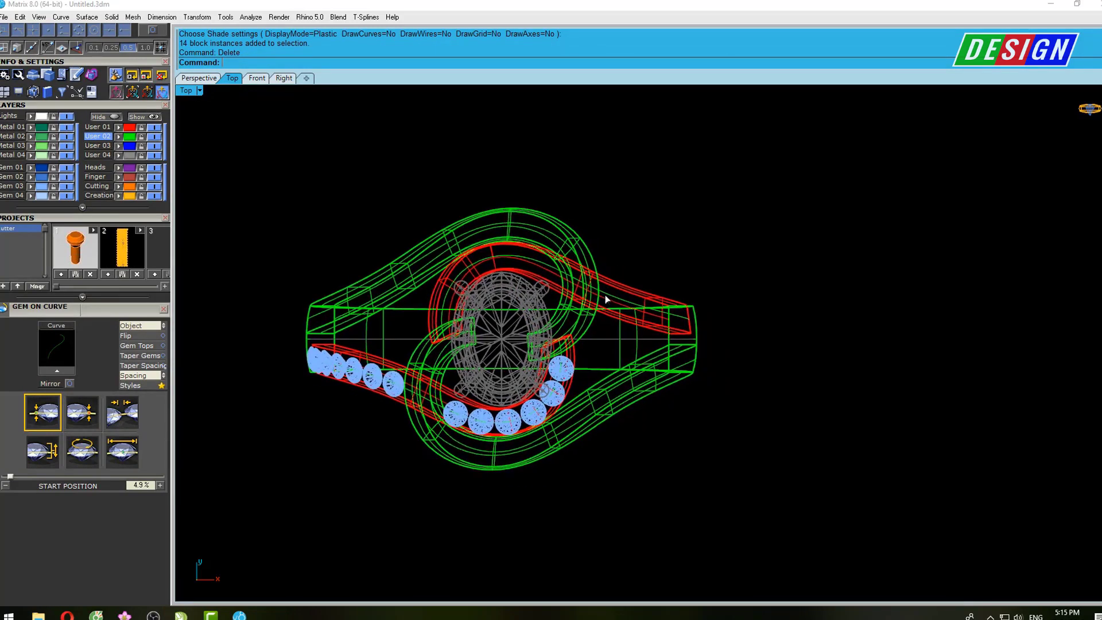
pyautogui.hotkey('ctrl', 'F4')
pyautogui.write('s')
pyautogui.press('Return')
# Select the six gems beside the head and orbit to see the whole ring
pyautogui.moveTo(709, 316)
pyautogui.mouseDown(button='right')
pyautogui.moveTo(698, 309)
pyautogui.moveTo(650, 346)
pyautogui.mouseUp(button='right')
pyautogui.scroll(3, 698, 308)
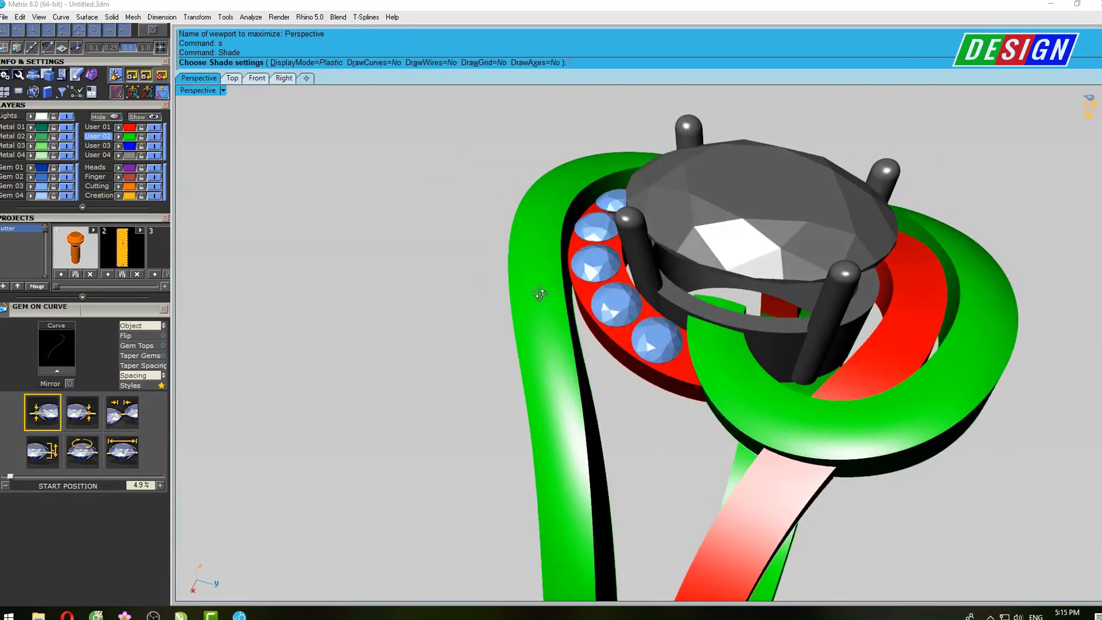
pyautogui.click(649, 344)
pyautogui.scroll(-3, 604, 288)
pyautogui.moveTo(604, 289)
pyautogui.mouseDown(button='right')
pyautogui.moveTo(572, 383)
pyautogui.moveTo(152, 167)
pyautogui.mouseUp(button='right')
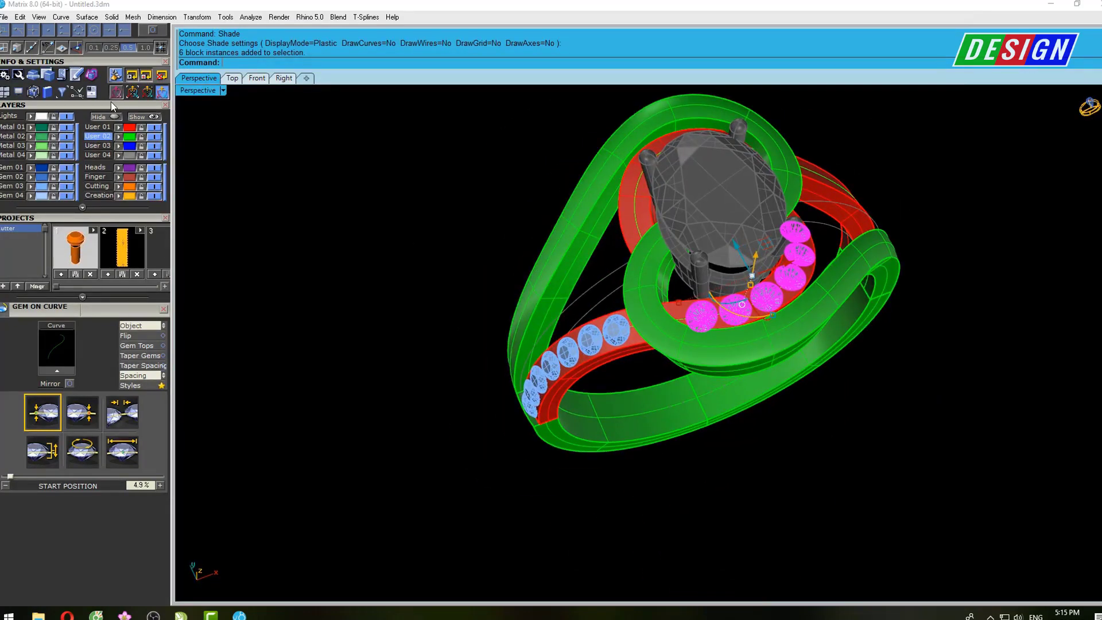
# Start Prong Adder in 2 Shared Prongs mode with 0.47 mm large diameter and 0.35 height
pyautogui.scroll(2, 92, 172)
pyautogui.scroll(3, 79, 256)
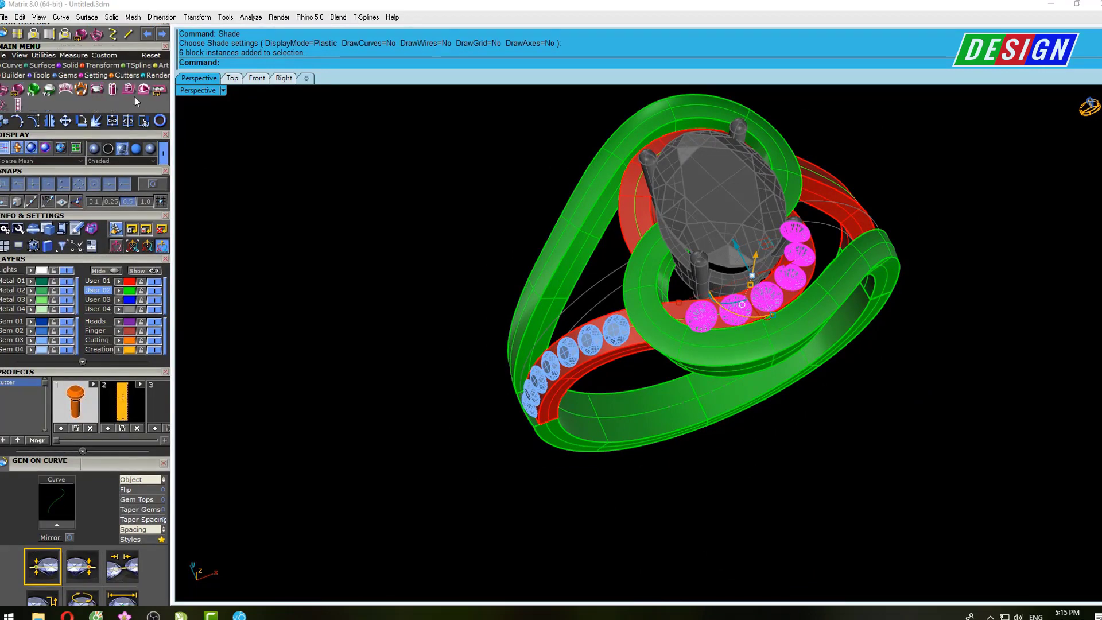
pyautogui.click(99, 91)
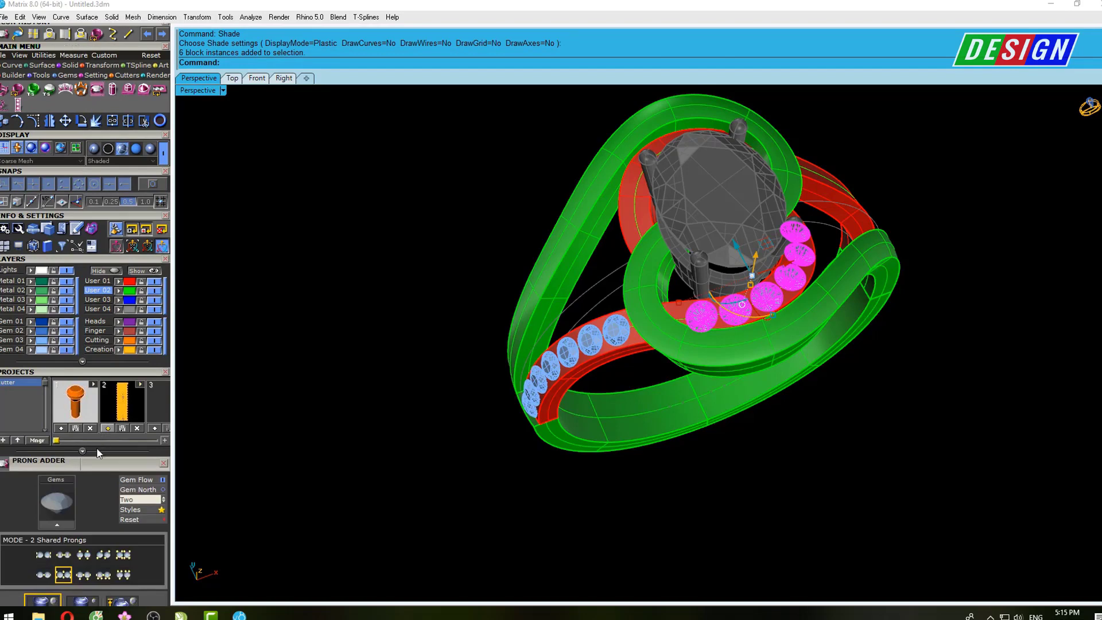
pyautogui.scroll(-3, 112, 463)
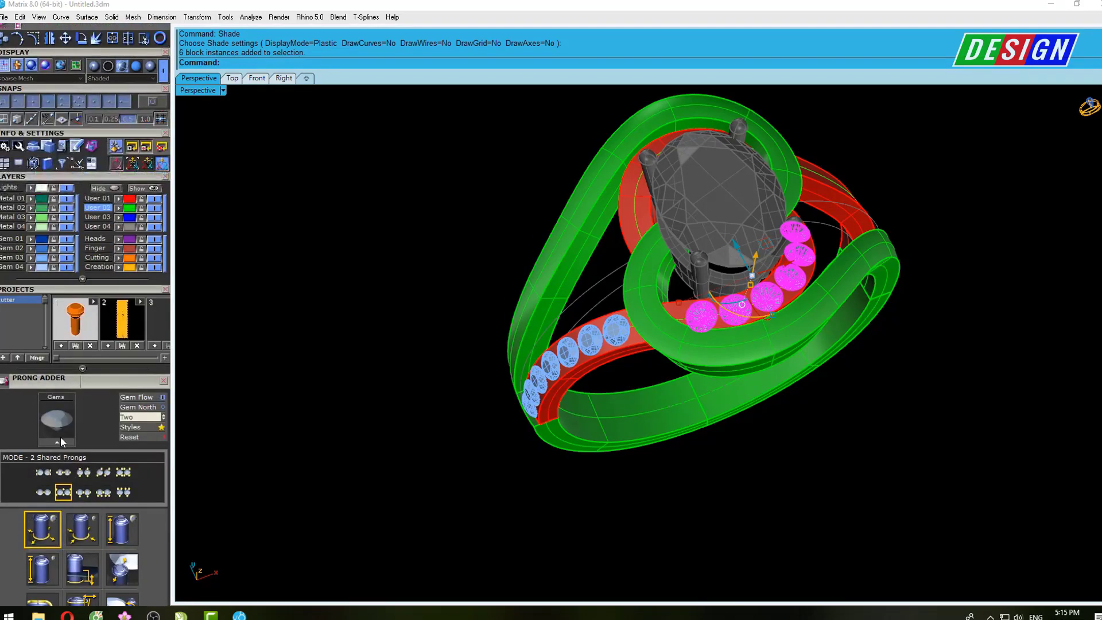
pyautogui.click(58, 440)
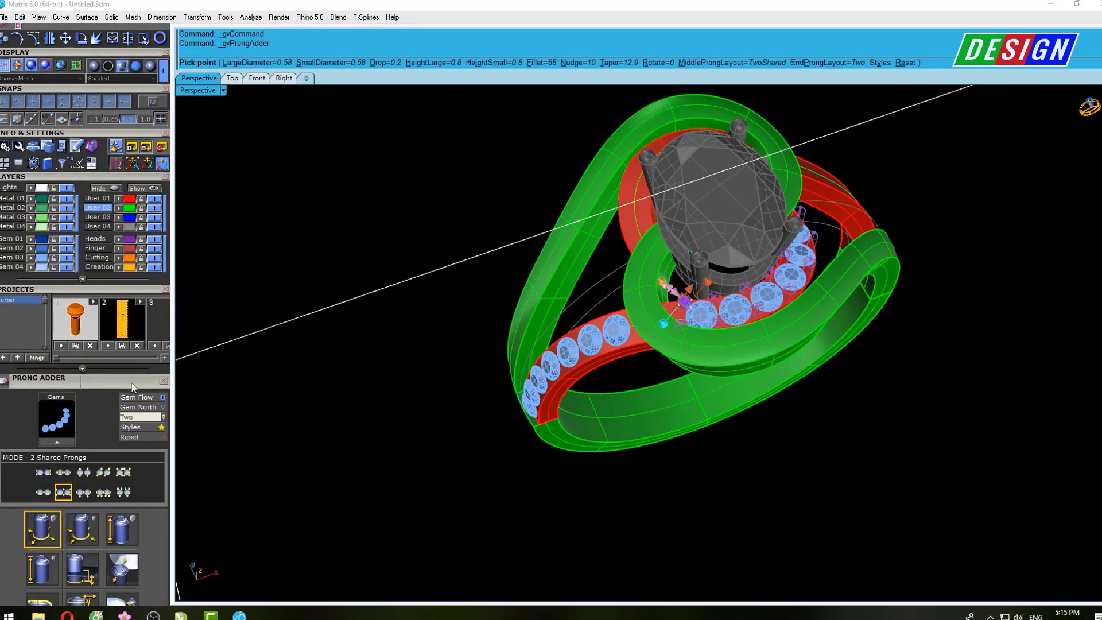
pyautogui.scroll(-5, 131, 387)
pyautogui.write('0.45')
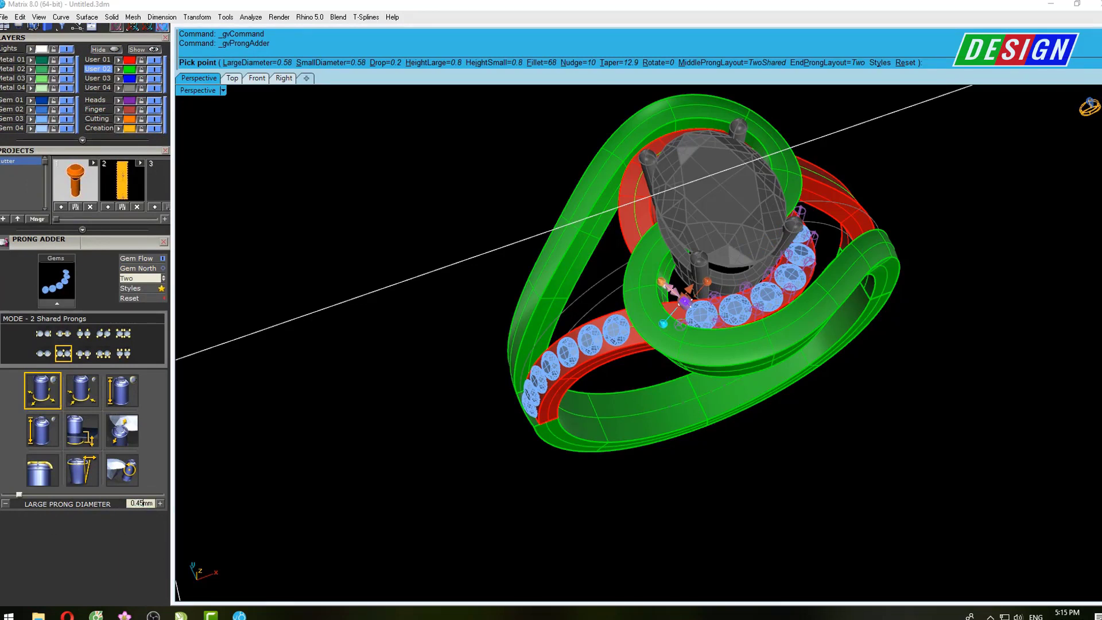
pyautogui.press('Return')
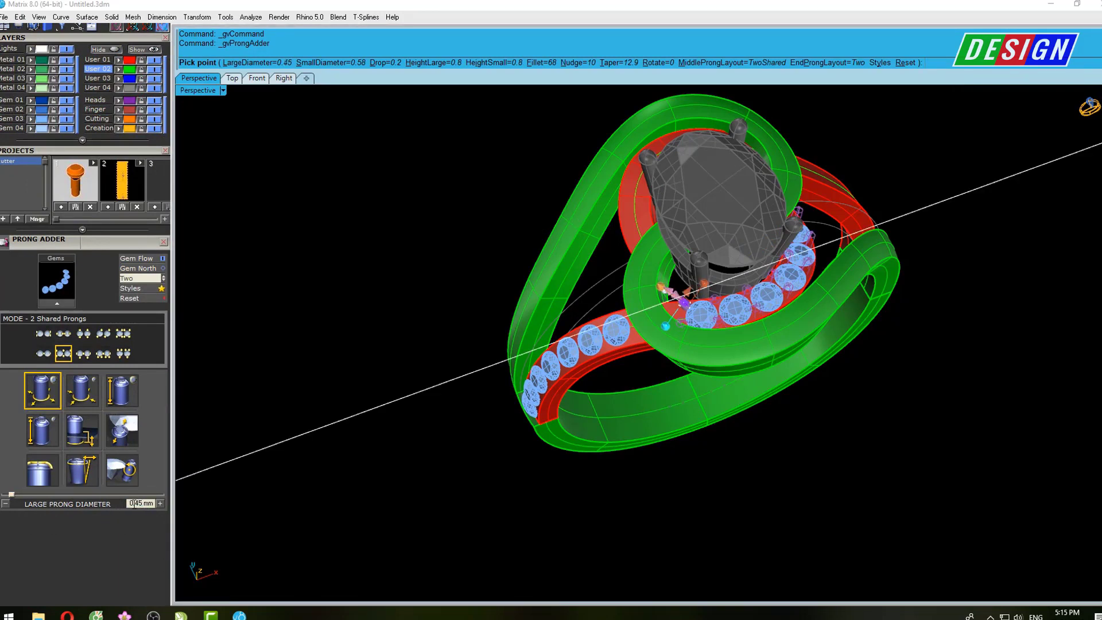
pyautogui.moveTo(144, 505); pyautogui.dragTo(123, 504)
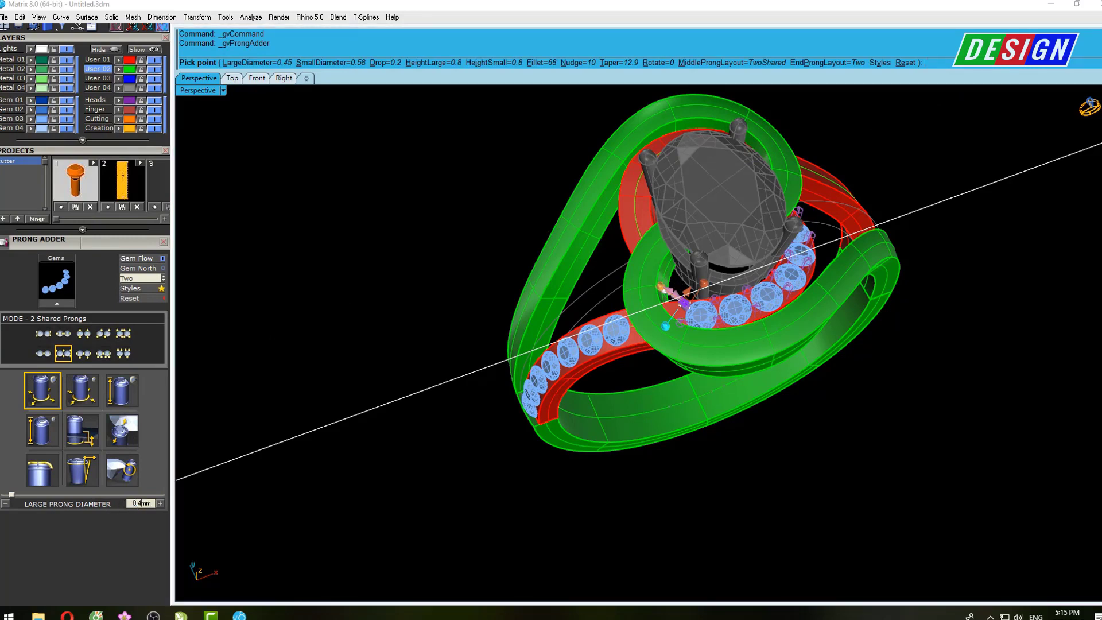
pyautogui.write('0.47')
pyautogui.press('Return')
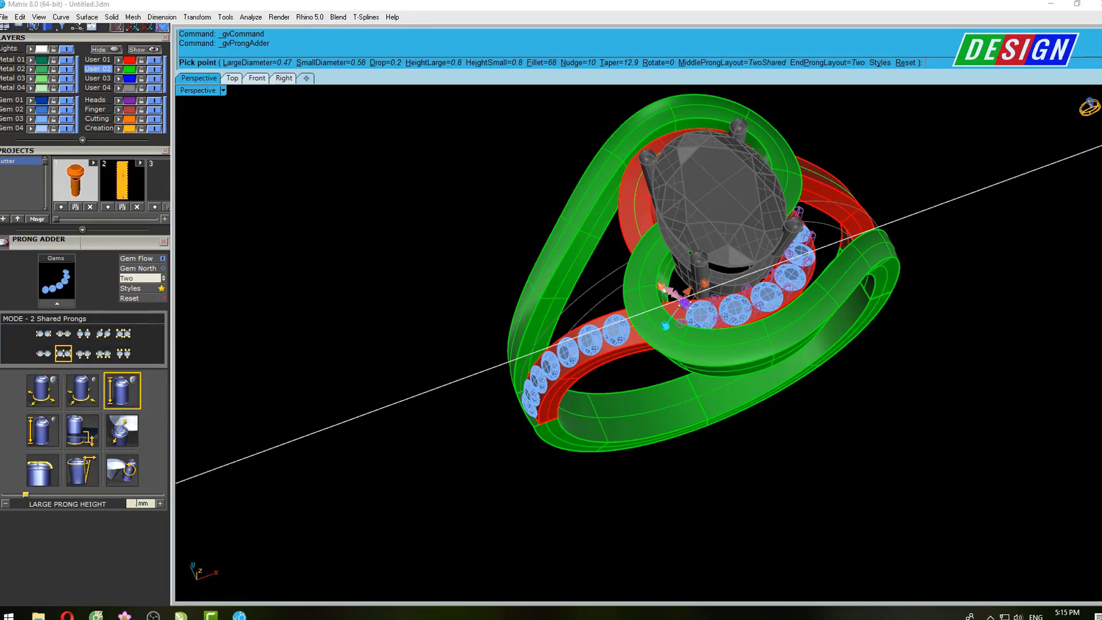
pyautogui.write('.35')
pyautogui.press('Return')
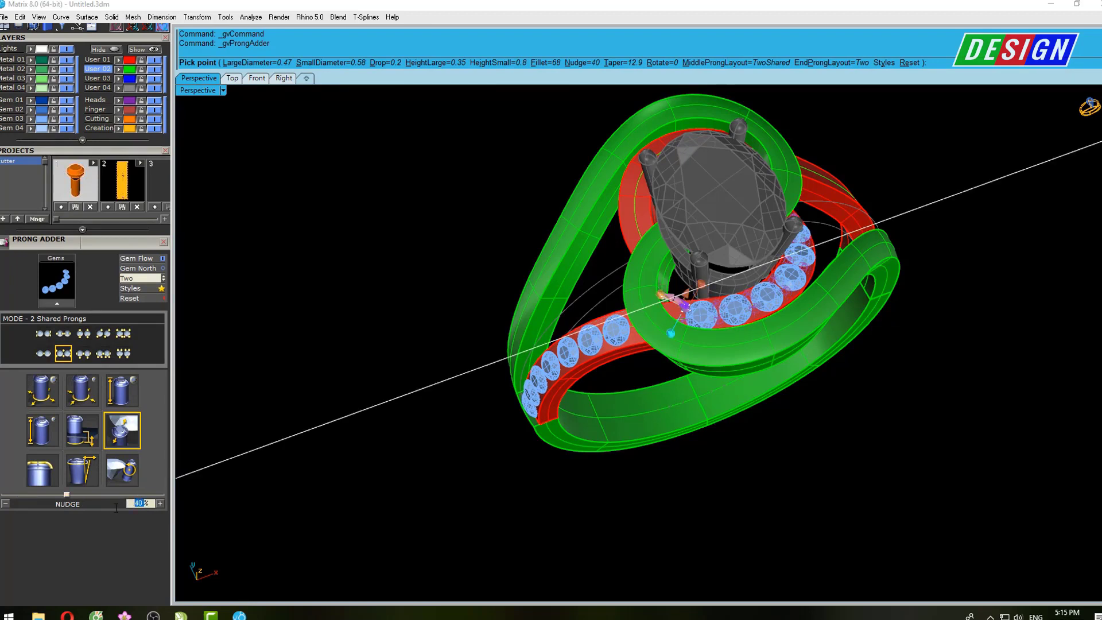
# Set the prong taper to 0 and the prong fillet to 75%
pyautogui.click(82, 472)
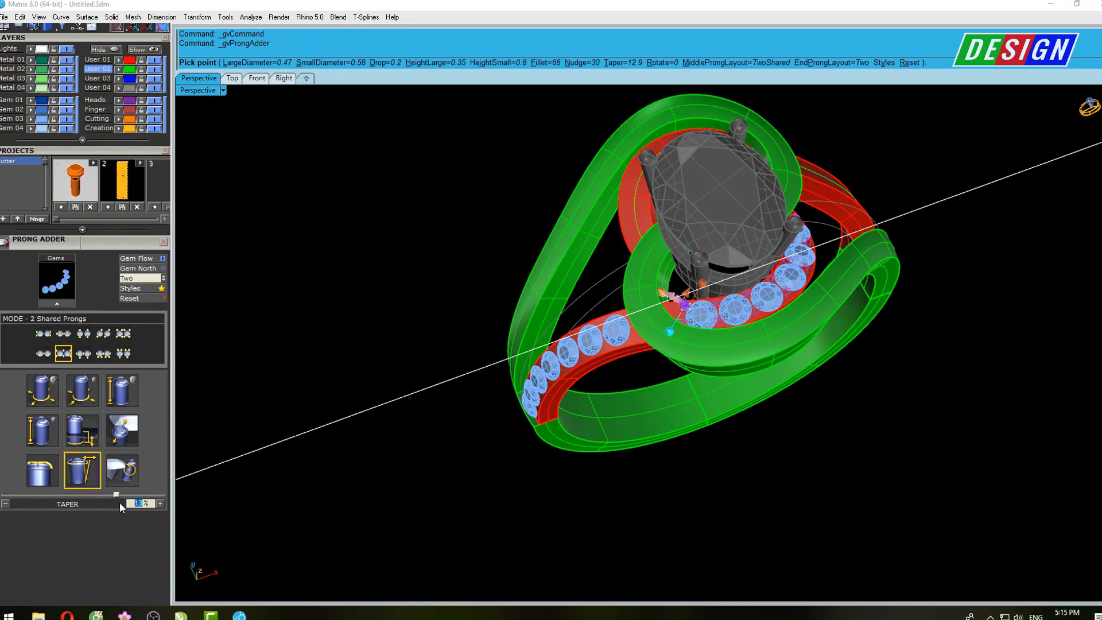
pyautogui.write('0')
pyautogui.press('Return')
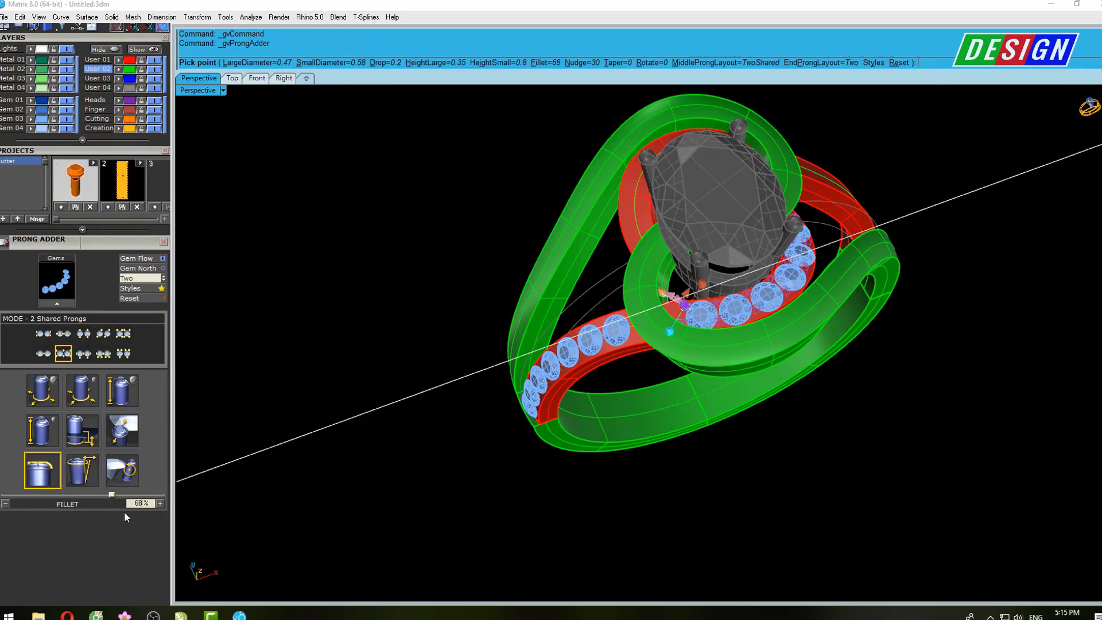
pyautogui.write('75')
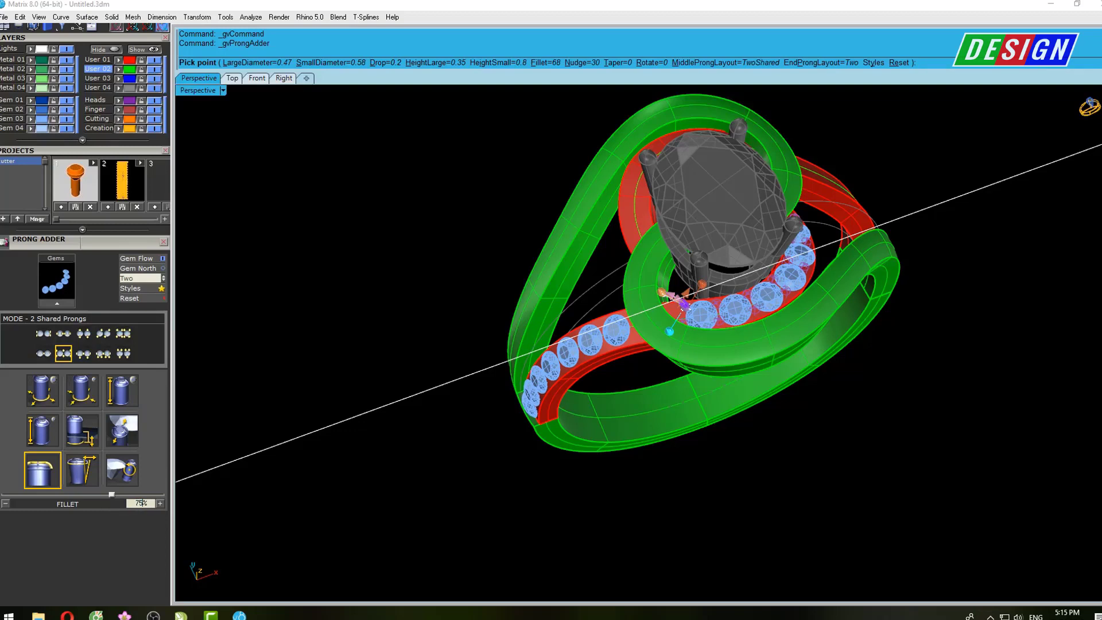
pyautogui.press('Return')
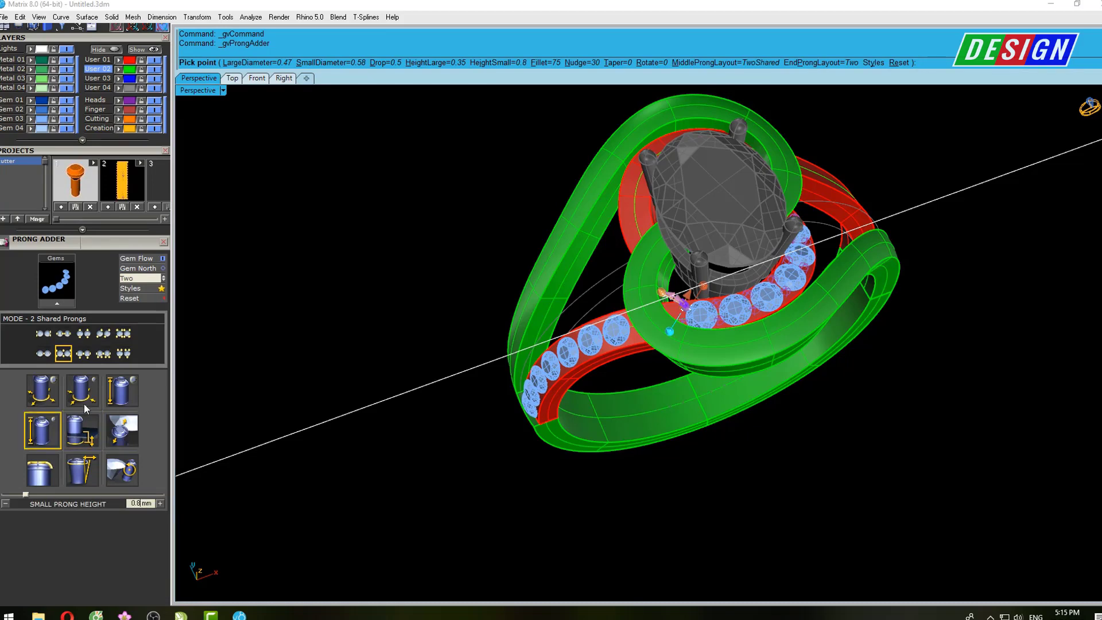
pyautogui.moveTo(689, 345); pyautogui.dragTo(719, 341, button='right')
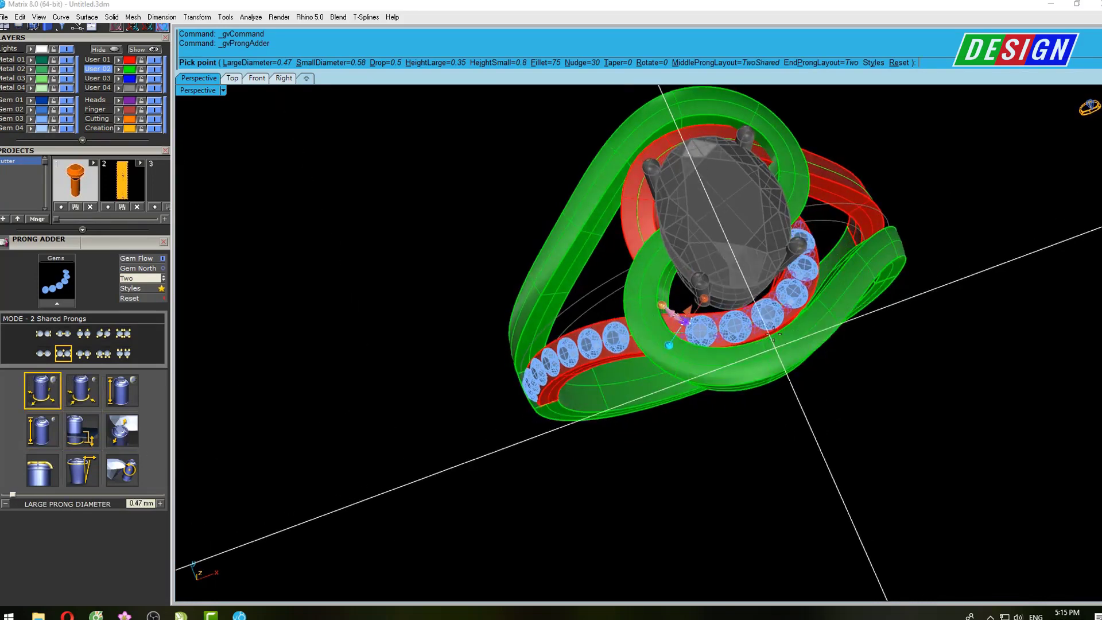
pyautogui.scroll(3, 718, 341)
pyautogui.scroll(3, 719, 341)
pyautogui.scroll(-5, 719, 341)
# Build shared prongs along the lower gem row and check them in a shaded view
pyautogui.press('Return')
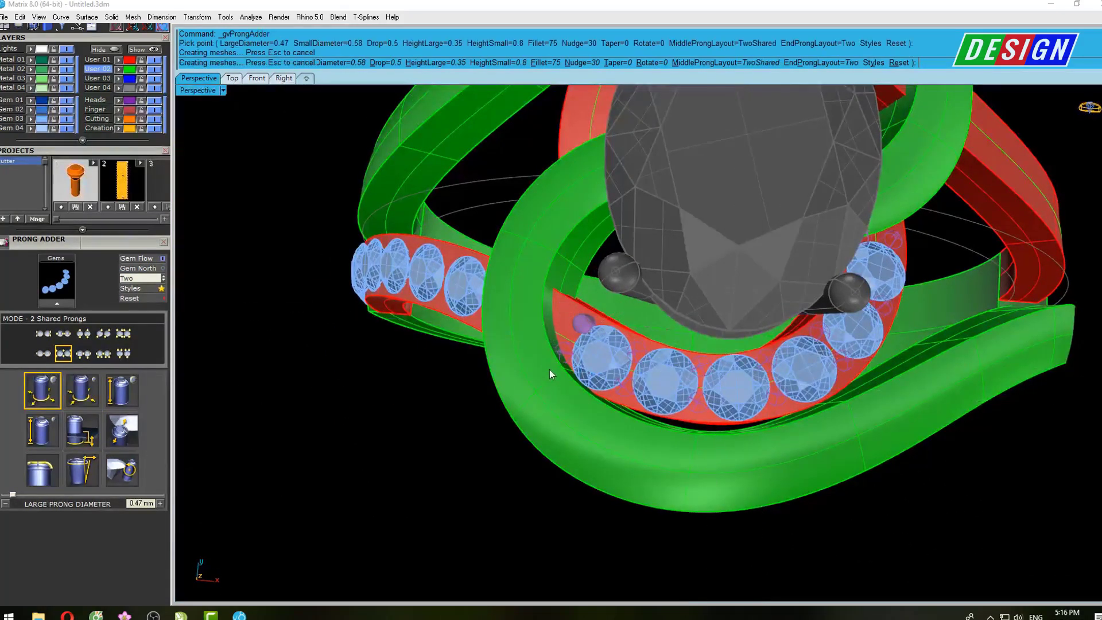
pyautogui.moveTo(551, 374); pyautogui.dragTo(585, 325, button='right')
pyautogui.click(488, 338)
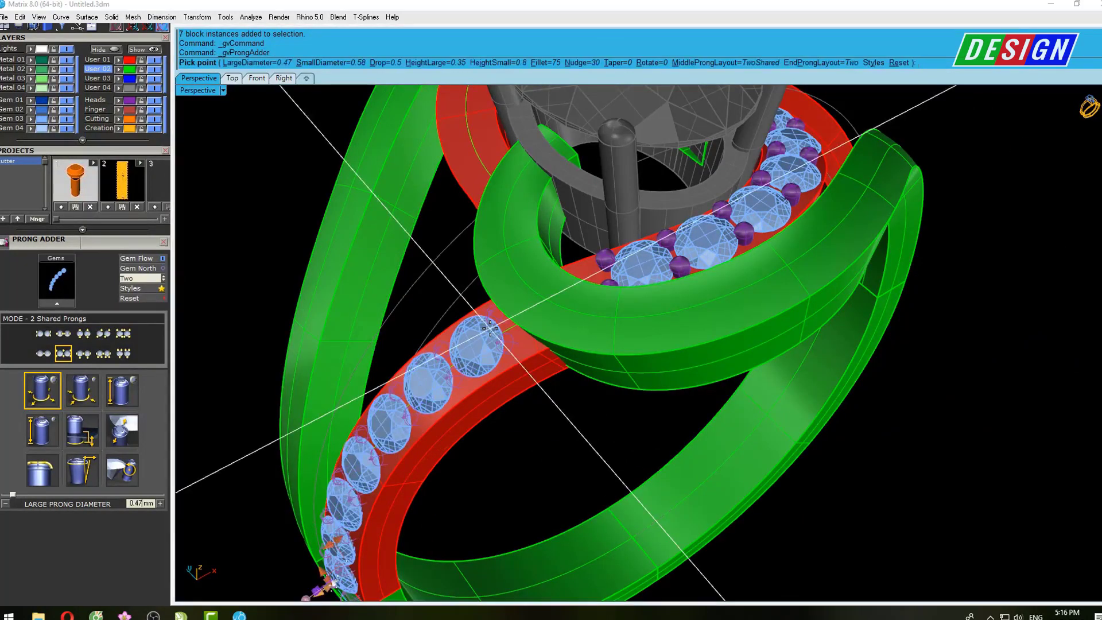
pyautogui.scroll(-3, 507, 325)
pyautogui.moveTo(507, 325)
pyautogui.mouseDown(button='right')
pyautogui.moveTo(562, 351)
pyautogui.moveTo(651, 276)
pyautogui.moveTo(622, 298)
pyautogui.moveTo(641, 263)
pyautogui.moveTo(556, 409)
pyautogui.mouseUp(button='right')
pyautogui.scroll(-3, 562, 351)
pyautogui.write('s')
pyautogui.press('Return')
pyautogui.scroll(3, 640, 263)
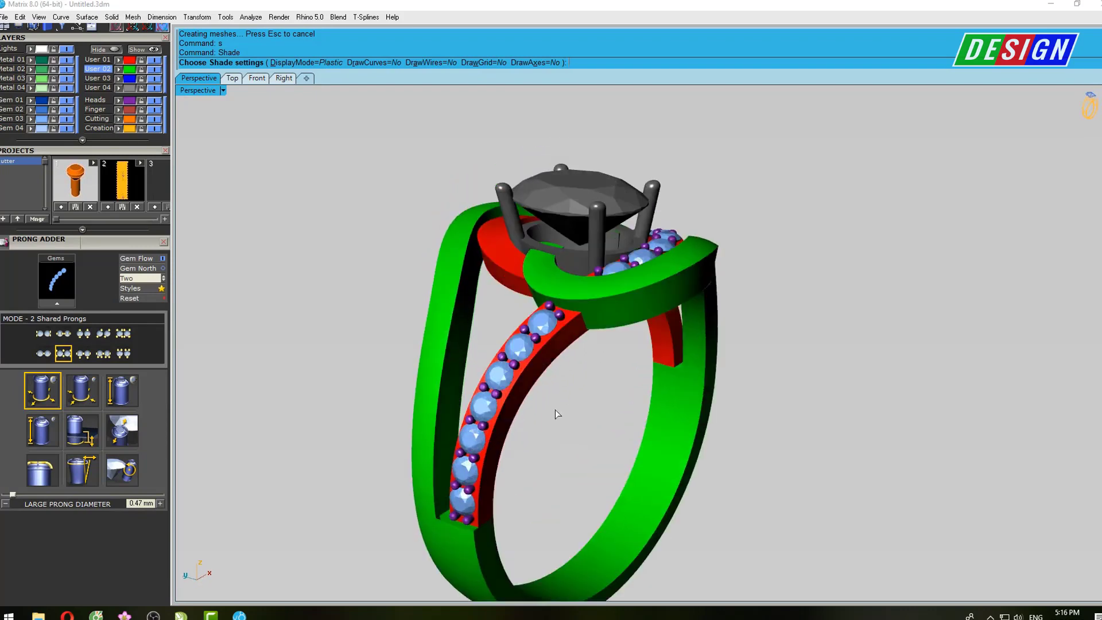
pyautogui.press('Escape')
# Cap the open band polysurface
pyautogui.scroll(5, 480, 550)
pyautogui.click(480, 550)
pyautogui.moveTo(499, 492)
pyautogui.keyDown('shift'); pyautogui.mouseDown(button='right')
pyautogui.moveTo(539, 460)
pyautogui.moveTo(544, 469)
pyautogui.moveTo(481, 530)
pyautogui.moveTo(511, 491)
pyautogui.moveTo(597, 465)
pyautogui.moveTo(556, 488)
pyautogui.moveTo(525, 468)
pyautogui.moveTo(550, 469)
pyautogui.mouseUp(button='right'); pyautogui.keyUp('shift')
pyautogui.write('cap')
pyautogui.press('Return')
pyautogui.scroll(5, 557, 488)
# Build a two-rail sweep over the channel's lower end, using channel and band edges as rails
pyautogui.click(535, 477)
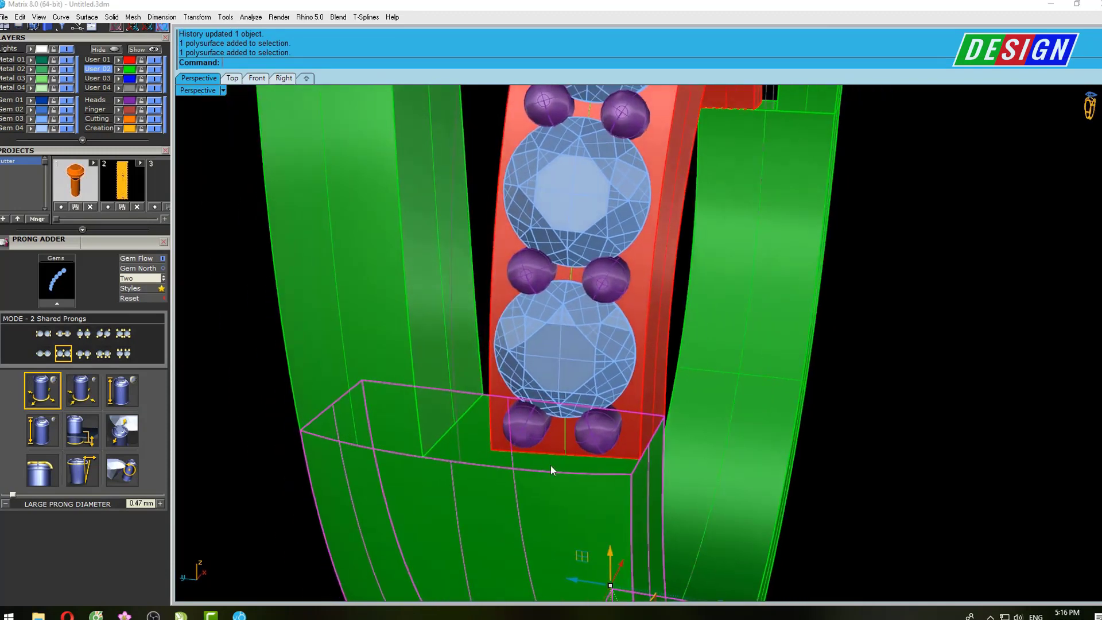
pyautogui.press('Escape')
pyautogui.scroll(2, 481, 403)
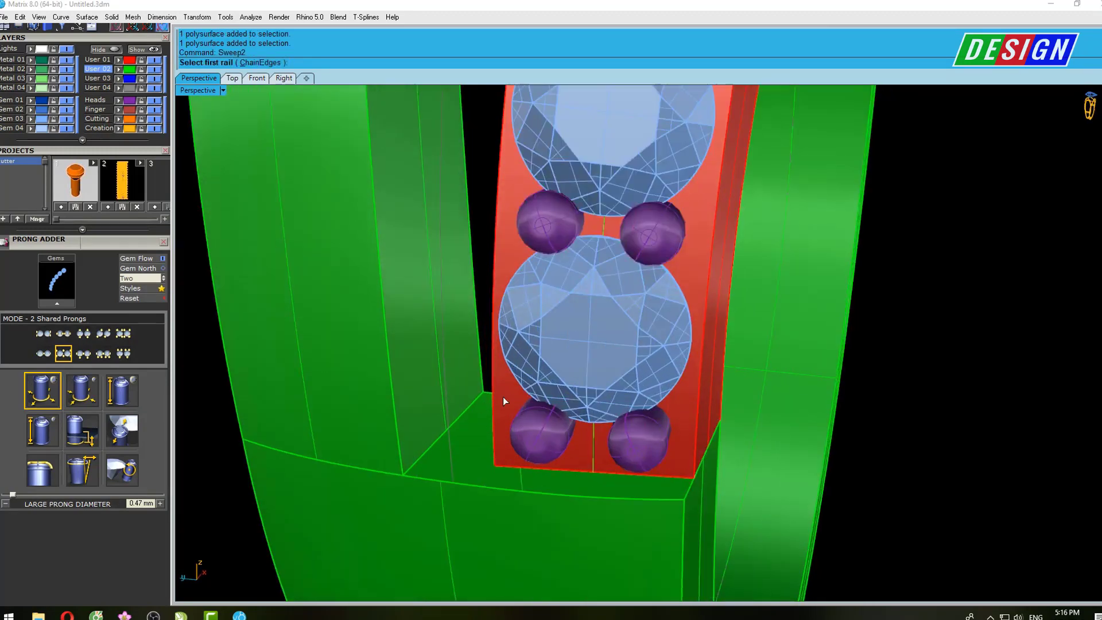
pyautogui.click(491, 396)
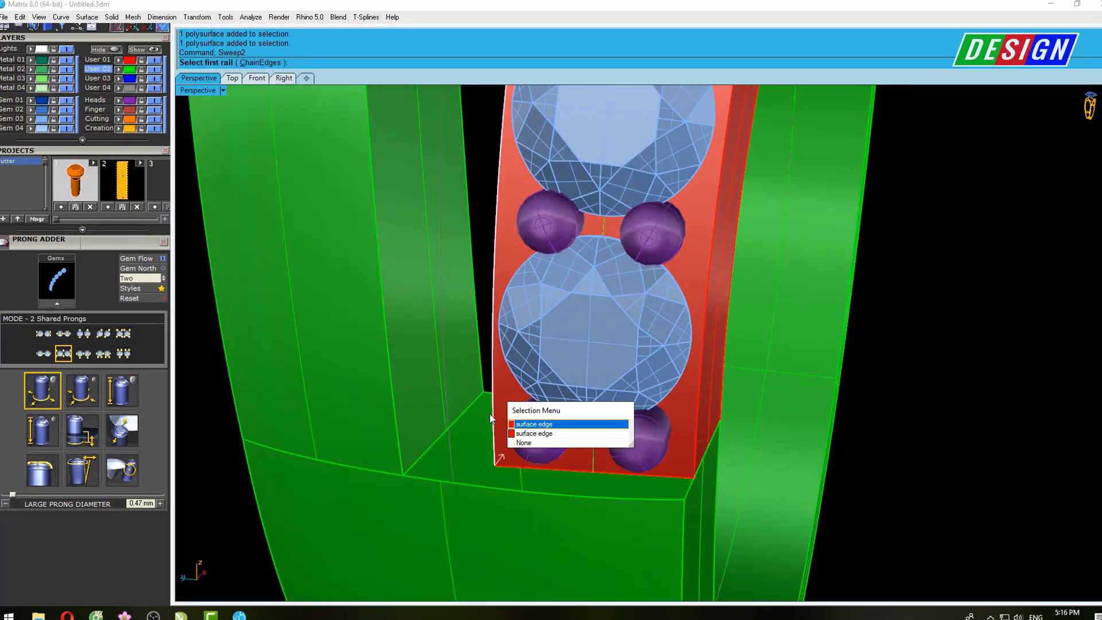
pyautogui.click(532, 442)
pyautogui.moveTo(532, 442)
pyautogui.mouseDown(button='right')
pyautogui.moveTo(652, 450)
pyautogui.moveTo(529, 467)
pyautogui.moveTo(400, 376)
pyautogui.mouseUp(button='right')
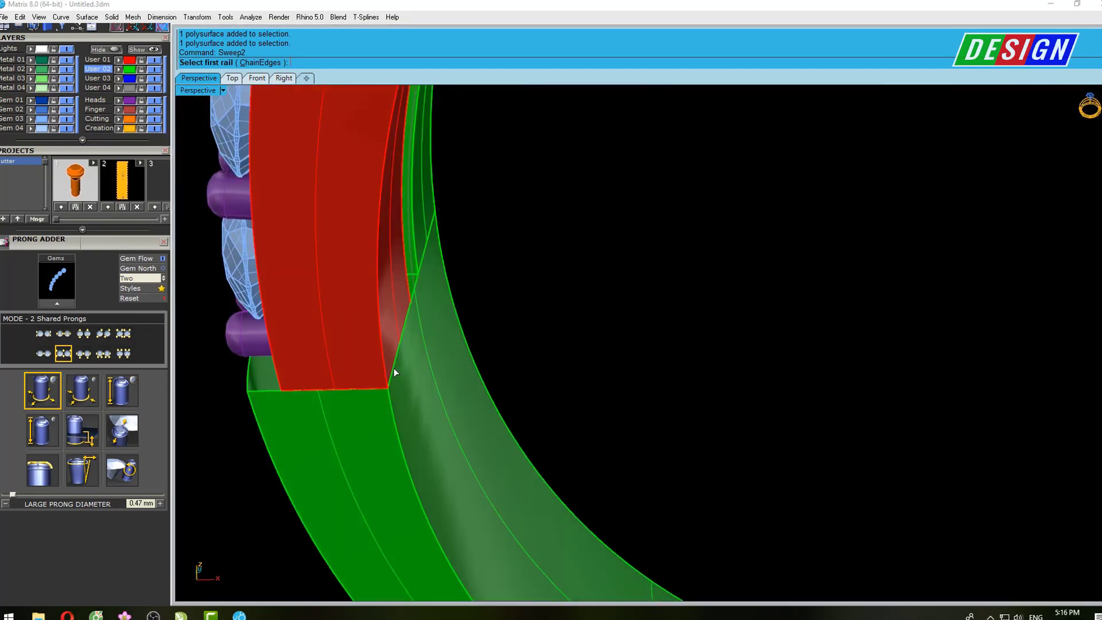
pyautogui.click(394, 367)
pyautogui.click(432, 399)
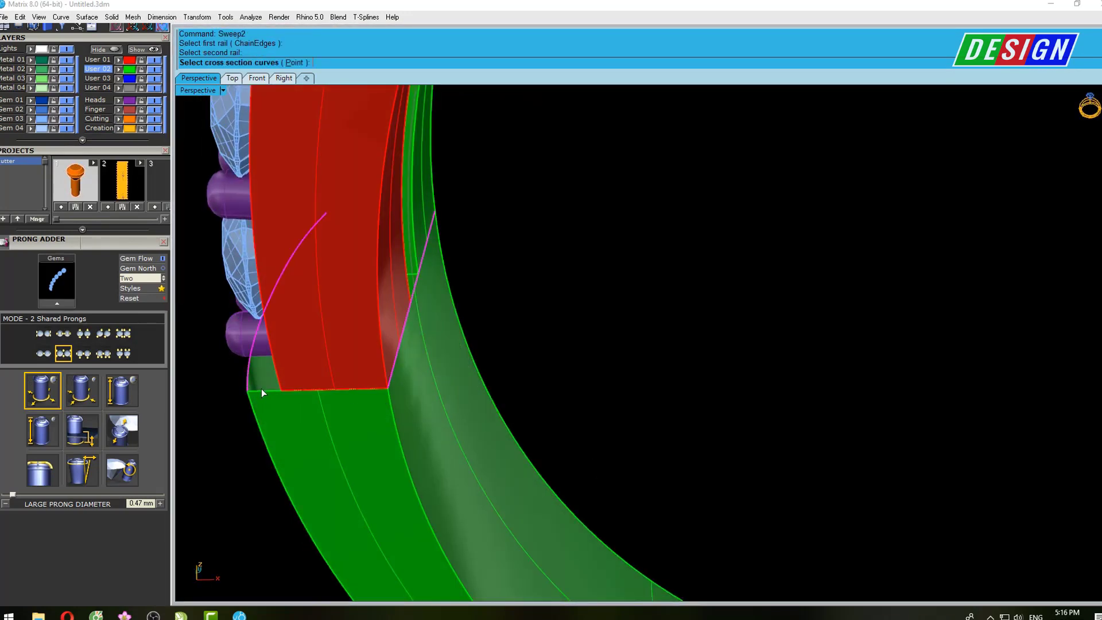
pyautogui.click(263, 392)
pyautogui.moveTo(423, 322)
pyautogui.mouseDown(button='right')
pyautogui.moveTo(329, 366)
pyautogui.moveTo(629, 339)
pyautogui.mouseUp(button='right')
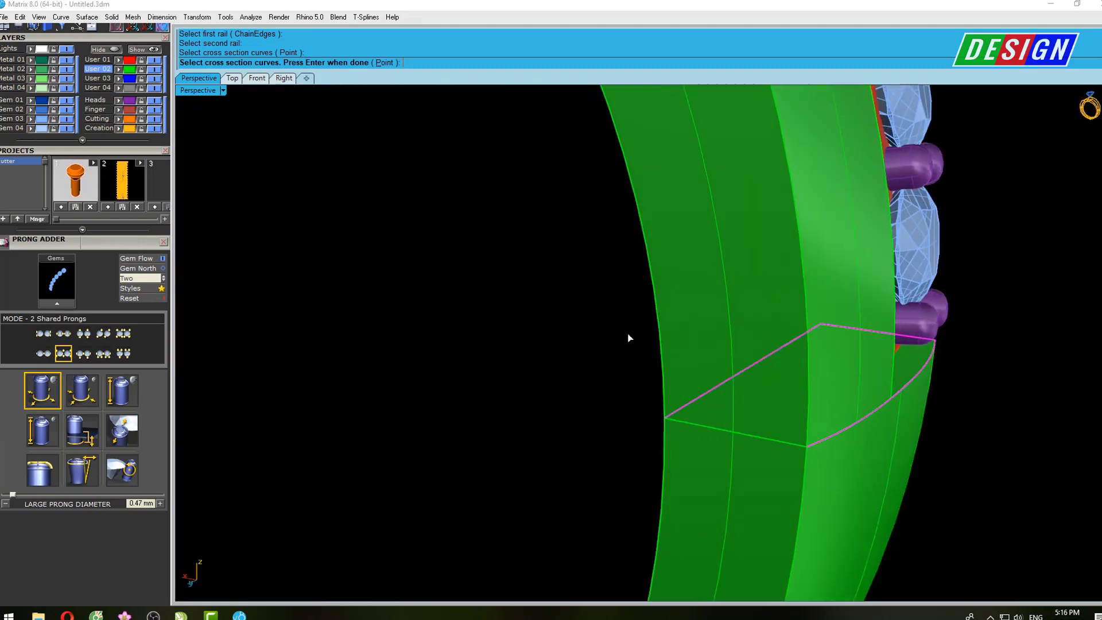
pyautogui.click(770, 439)
pyautogui.click(804, 468)
pyautogui.press('Return')
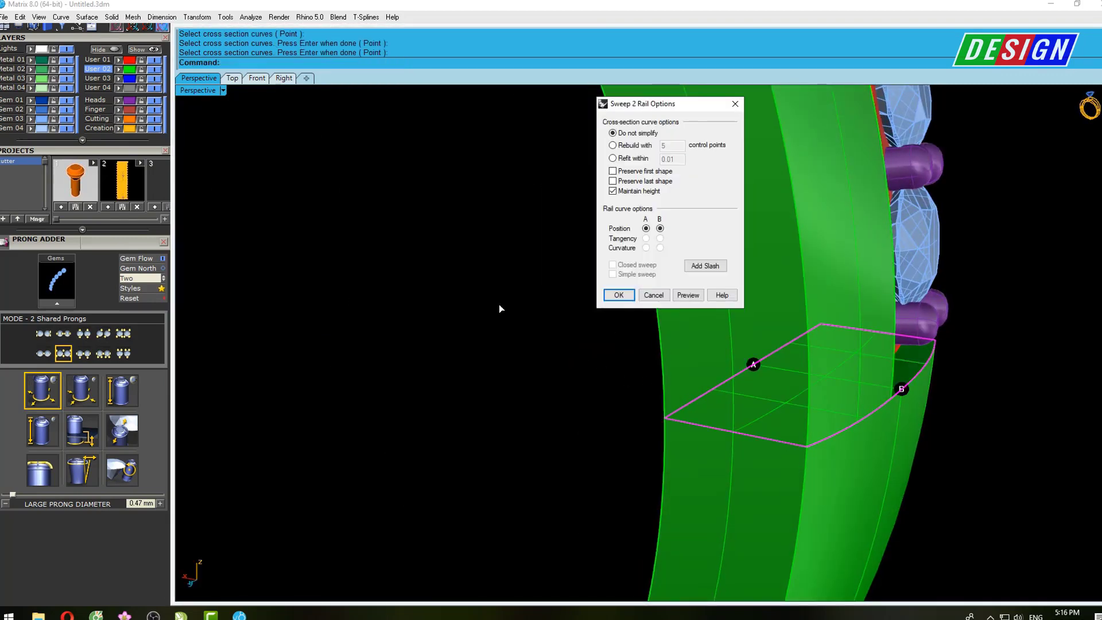
pyautogui.press('Return')
# Join the swept surface to the channel and delete the leftover box piece
pyautogui.moveTo(590, 322)
pyautogui.mouseDown(button='right')
pyautogui.moveTo(693, 369)
pyautogui.moveTo(708, 347)
pyautogui.moveTo(727, 377)
pyautogui.moveTo(408, 363)
pyautogui.moveTo(436, 400)
pyautogui.mouseUp(button='right')
pyautogui.scroll(5, 700, 345)
pyautogui.scroll(-5, 711, 349)
pyautogui.hotkey('ctrl', 'j')
pyautogui.click(381, 365)
pyautogui.write('lete')
pyautogui.press('Return')
# Shade the model to check the capped channel end
pyautogui.moveTo(561, 397)
pyautogui.mouseDown(button='right')
pyautogui.moveTo(669, 287)
pyautogui.moveTo(705, 364)
pyautogui.moveTo(645, 347)
pyautogui.moveTo(673, 307)
pyautogui.mouseUp(button='right')
pyautogui.write('s')
pyautogui.press('Return')
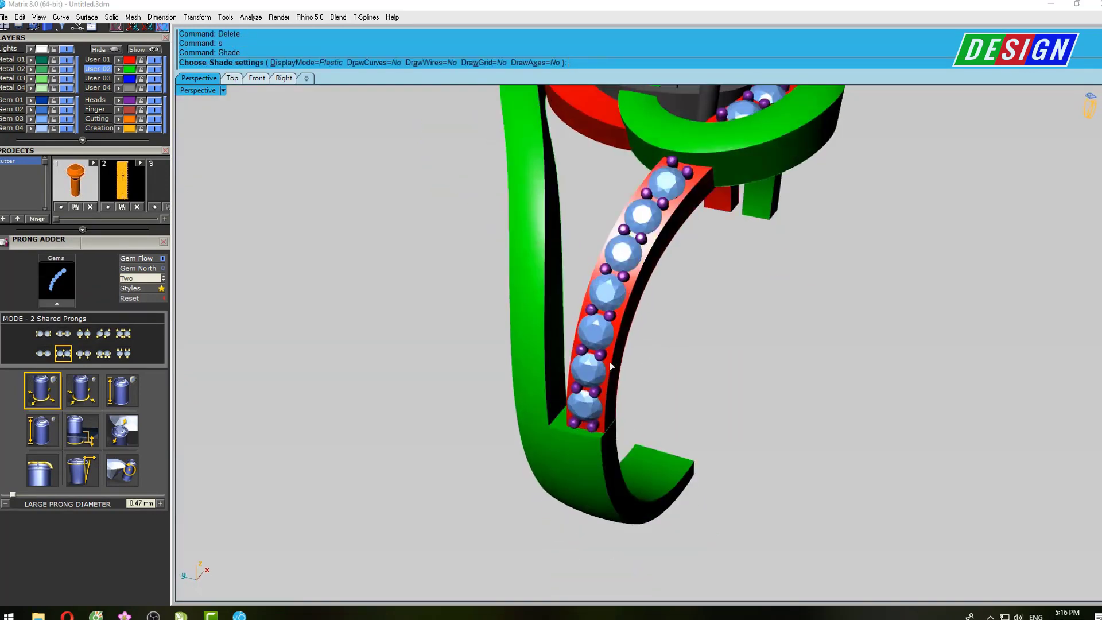
# Join the red pavé rail, gems and prongs into one piece
pyautogui.scroll(3, 673, 307)
pyautogui.press('Return')
pyautogui.click(673, 303)
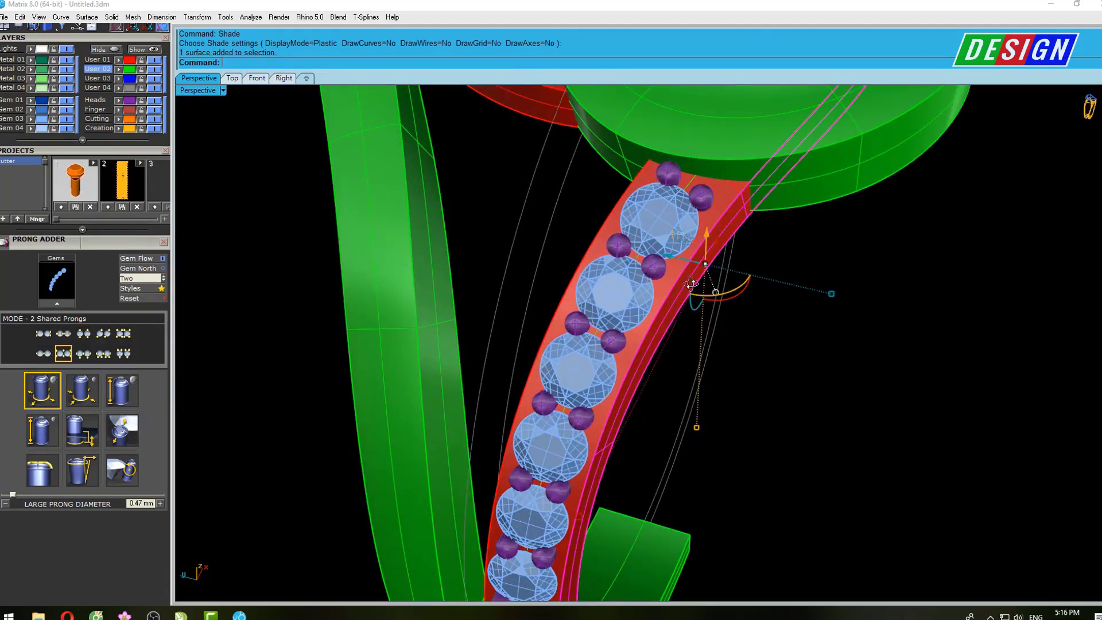
pyautogui.moveTo(674, 301); pyautogui.dragTo(640, 402, button='right')
pyautogui.moveTo(523, 358); pyautogui.dragTo(508, 316)
pyautogui.moveTo(508, 316)
pyautogui.mouseDown(button='right')
pyautogui.moveTo(562, 330)
pyautogui.moveTo(569, 393)
pyautogui.moveTo(666, 406)
pyautogui.moveTo(761, 386)
pyautogui.moveTo(527, 418)
pyautogui.mouseUp(button='right')
pyautogui.write('Join')
pyautogui.press('Return')
pyautogui.scroll(-5, 665, 406)
pyautogui.press('Escape')
# Delete the red surface and red section around the oval head
pyautogui.click(612, 401)
pyautogui.write('d')
pyautogui.press('Return')
pyautogui.scroll(3, 527, 420)
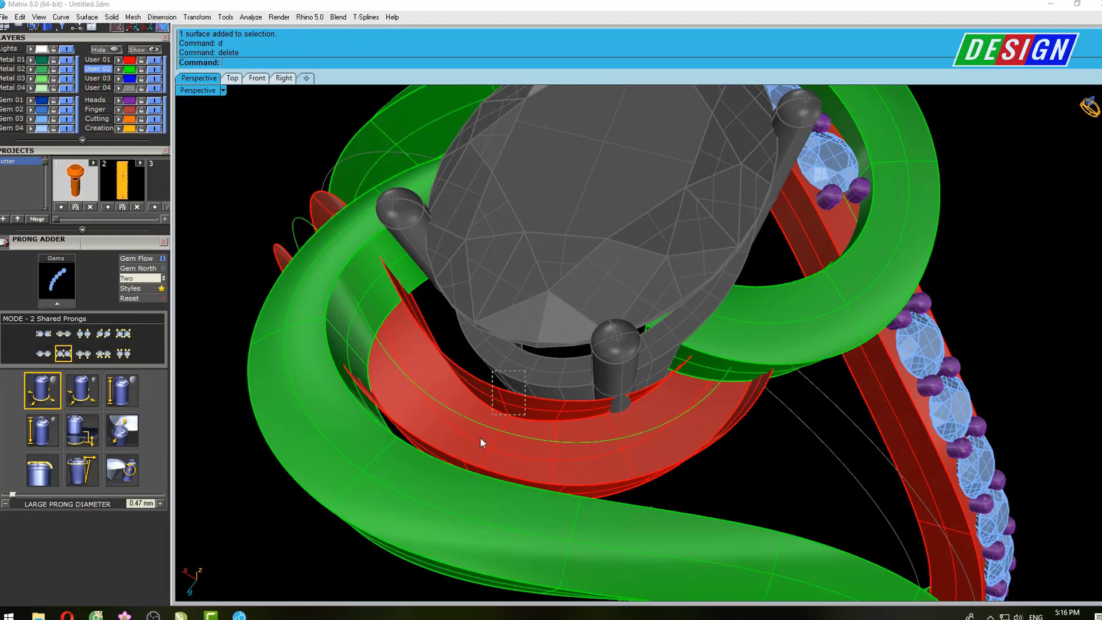
pyautogui.moveTo(525, 370); pyautogui.dragTo(466, 460)
pyautogui.press('Delete')
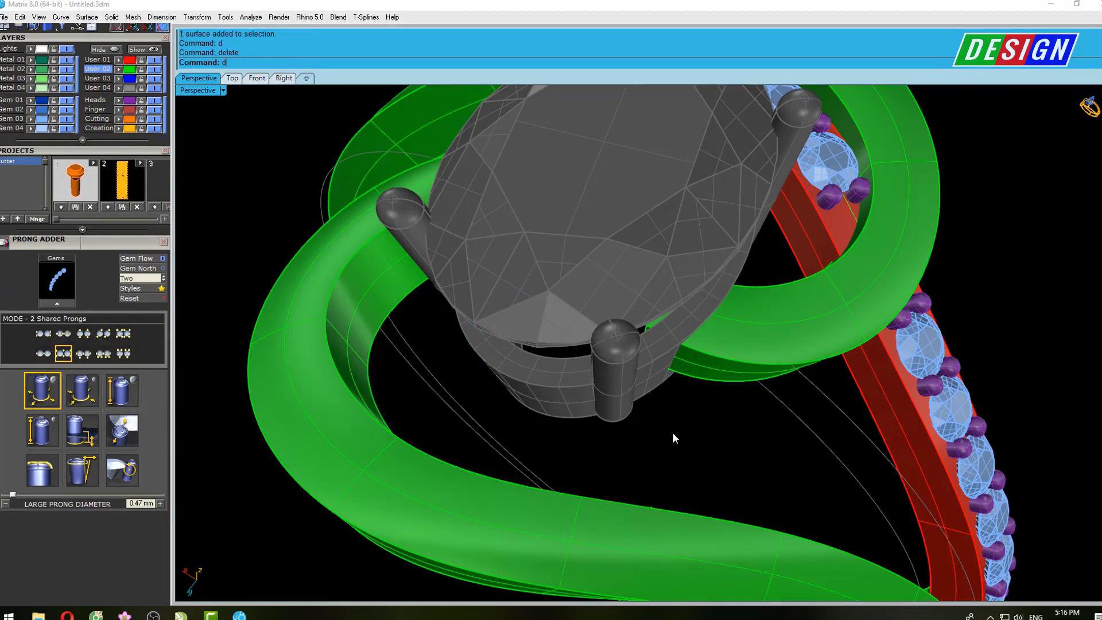
pyautogui.scroll(-4, 672, 433)
# Shade and orbit the ring to check the green bands wrapping the head
pyautogui.moveTo(673, 433)
pyautogui.mouseDown(button='right')
pyautogui.moveTo(786, 291)
pyautogui.moveTo(722, 280)
pyautogui.moveTo(696, 206)
pyautogui.moveTo(777, 318)
pyautogui.moveTo(689, 373)
pyautogui.moveTo(595, 474)
pyautogui.mouseUp(button='right')
pyautogui.write('s')
pyautogui.press('Return')
pyautogui.scroll(5, 788, 294)
pyautogui.scroll(-5, 696, 207)
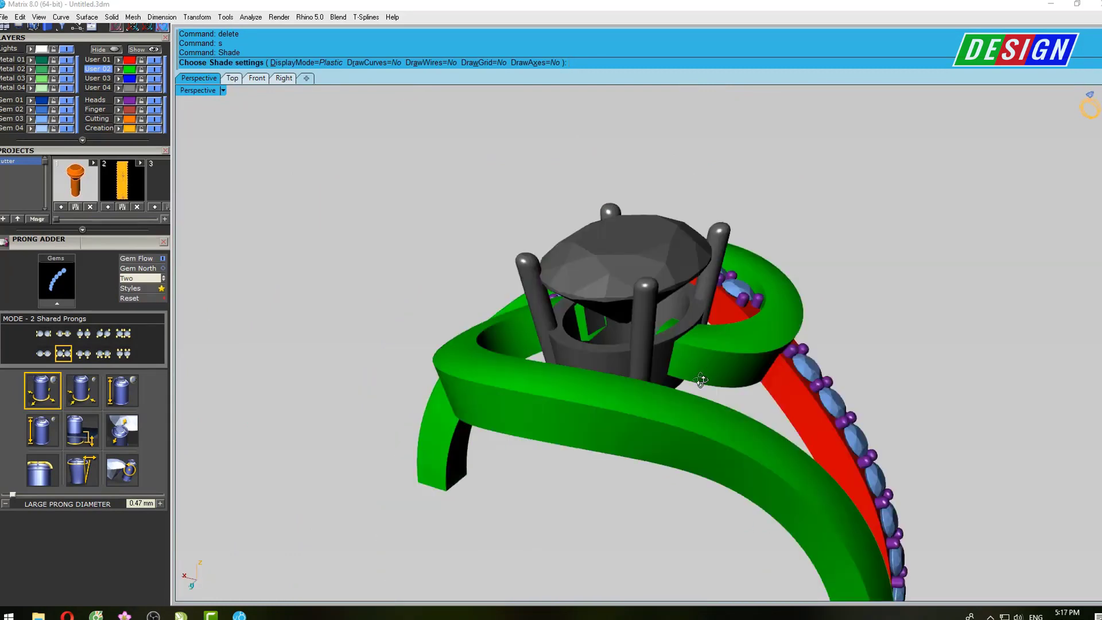
pyautogui.press('Escape')
pyautogui.click(594, 474)
pyautogui.click(719, 377)
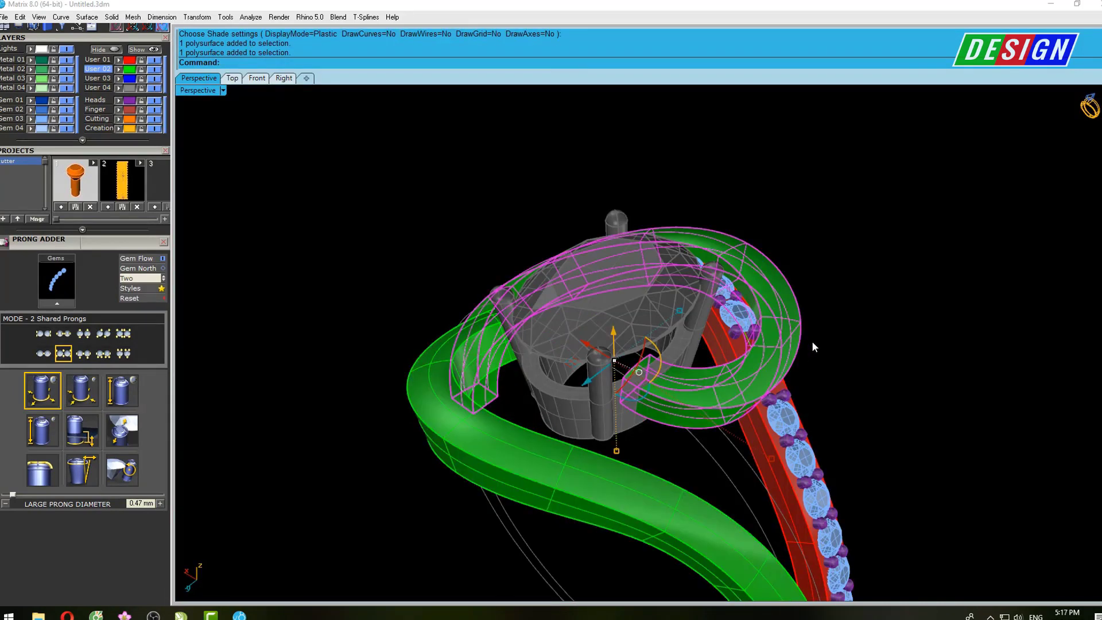
pyautogui.click(842, 319)
pyautogui.moveTo(841, 318)
pyautogui.mouseDown(button='right')
pyautogui.moveTo(847, 419)
pyautogui.moveTo(783, 436)
pyautogui.moveTo(827, 312)
pyautogui.moveTo(826, 389)
pyautogui.moveTo(843, 439)
pyautogui.mouseUp(button='right')
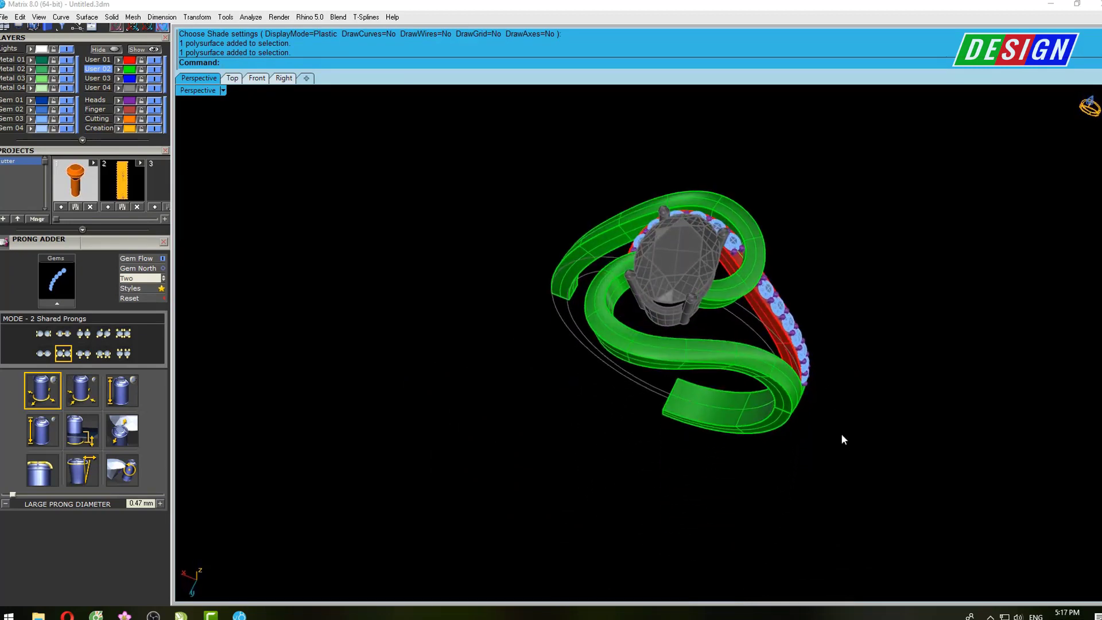
pyautogui.moveTo(792, 313); pyautogui.dragTo(799, 291, button='right')
# Select the gems and the red band in the Top view
pyautogui.scroll(3, 799, 291)
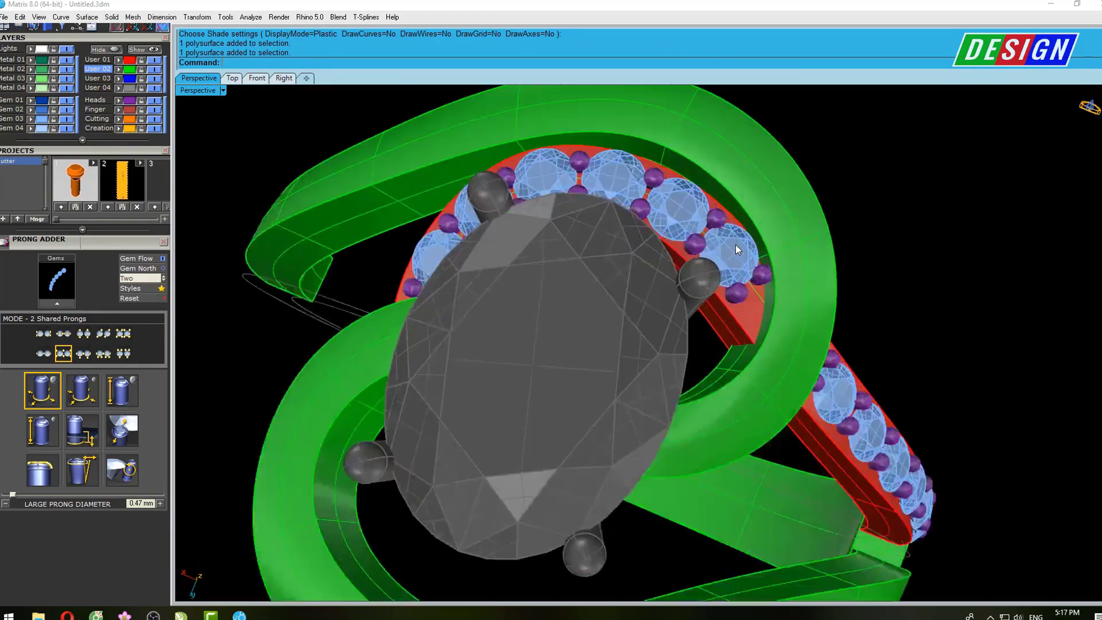
pyautogui.scroll(2, 774, 294)
pyautogui.scroll(2, 773, 284)
pyautogui.hotkey('ctrl', 'F1')
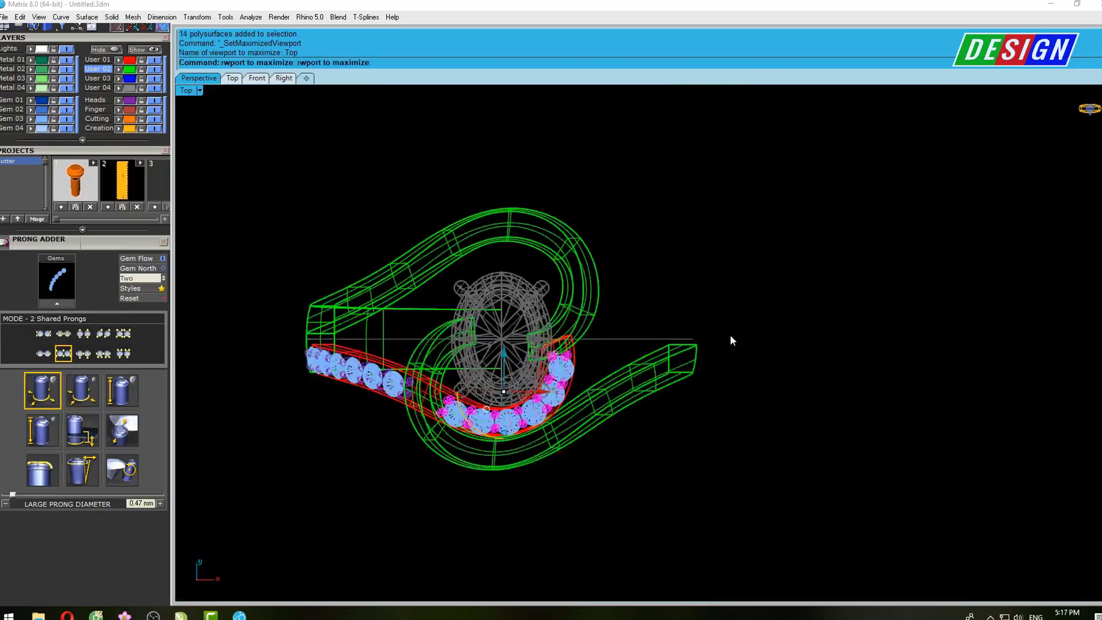
pyautogui.scroll(4, 381, 374)
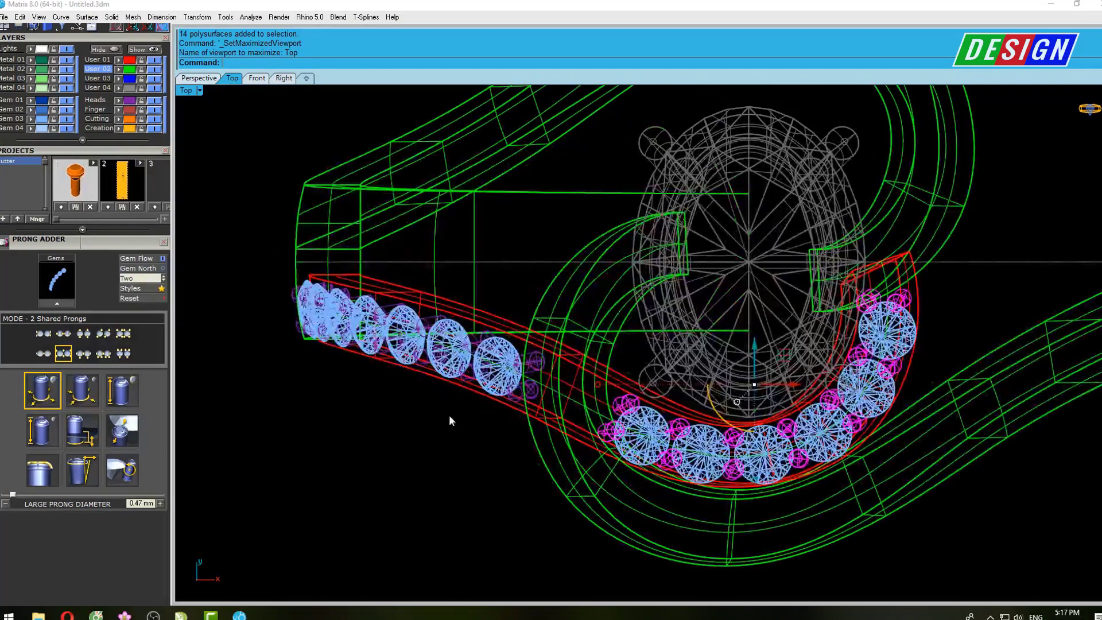
pyautogui.moveTo(455, 417); pyautogui.dragTo(410, 374)
pyautogui.scroll(-5, 456, 393)
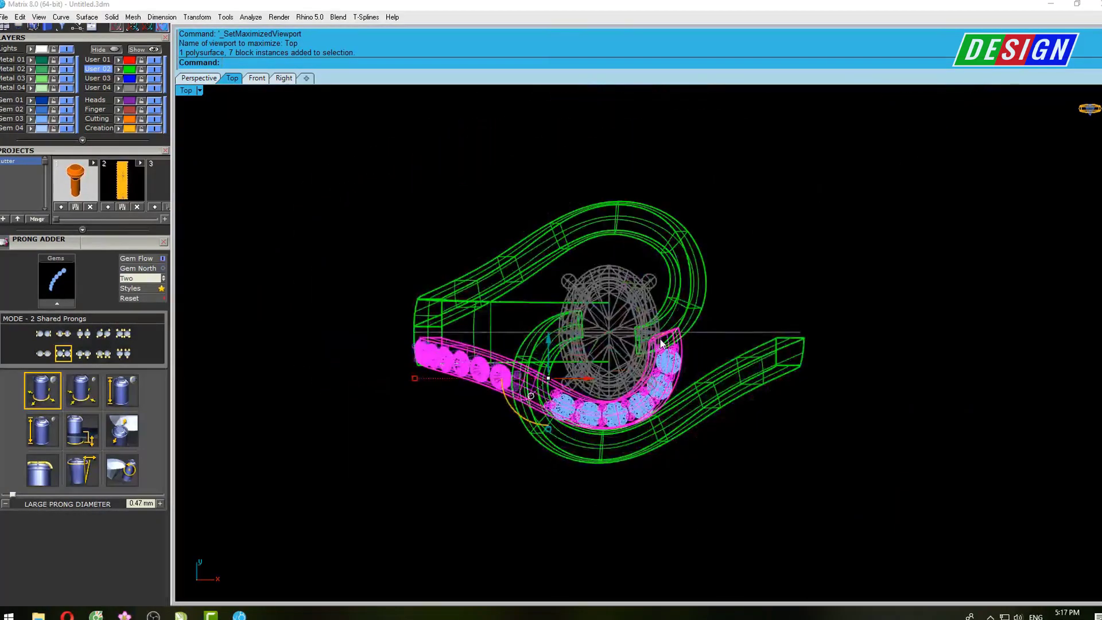
pyautogui.scroll(3, 518, 338)
pyautogui.keyDown('shift'); pyautogui.click(511, 318); pyautogui.keyUp('shift')
pyautogui.scroll(-4, 584, 298)
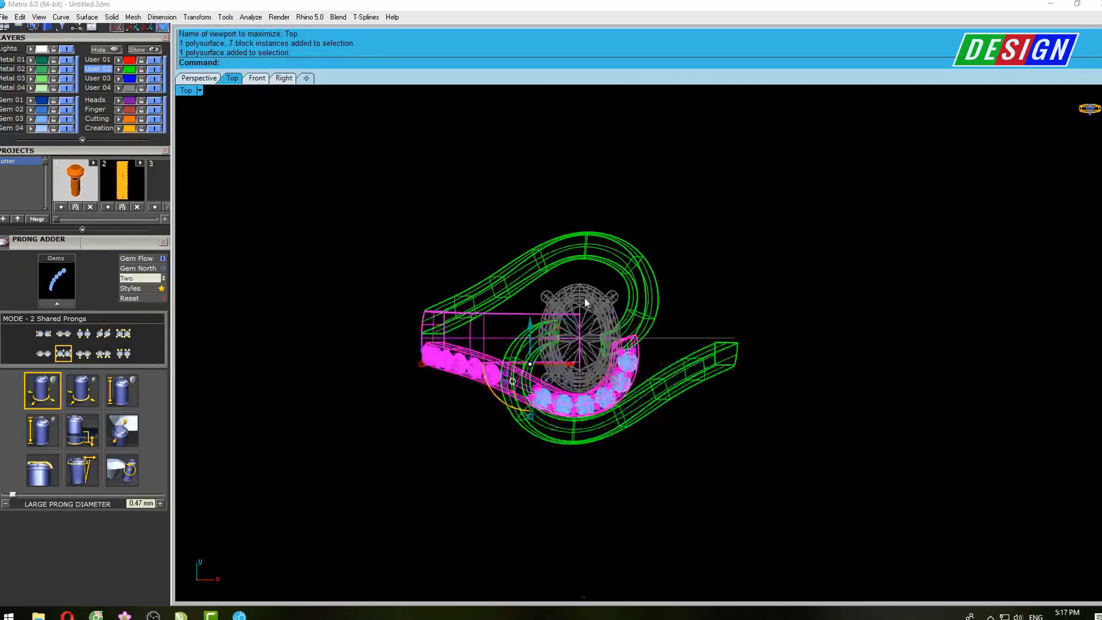
pyautogui.scroll(2, 565, 320)
pyautogui.scroll(2, 566, 313)
# Rotate-copy the selected pavé pieces 180° about the origin
pyautogui.write('r')
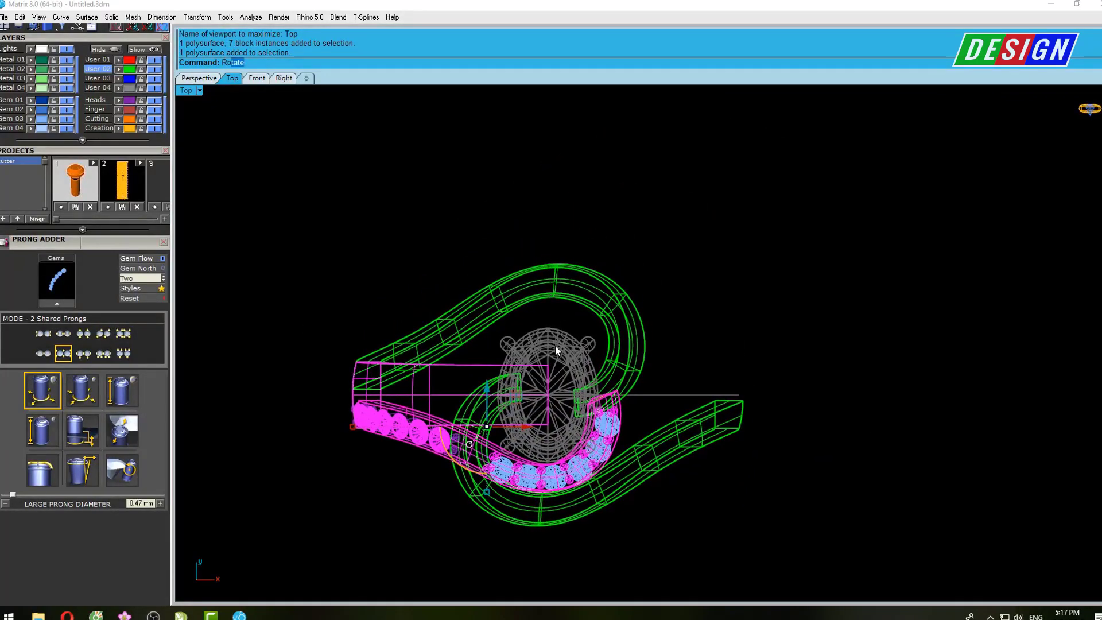
pyautogui.press('Return')
pyautogui.write('0')
pyautogui.press('Return')
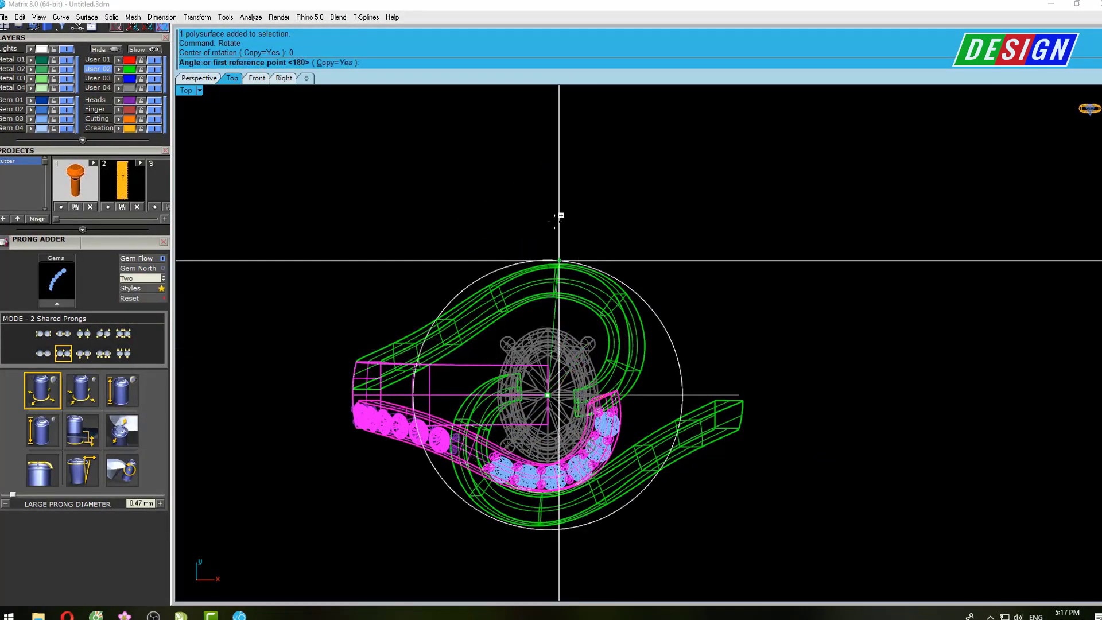
pyautogui.click(548, 157)
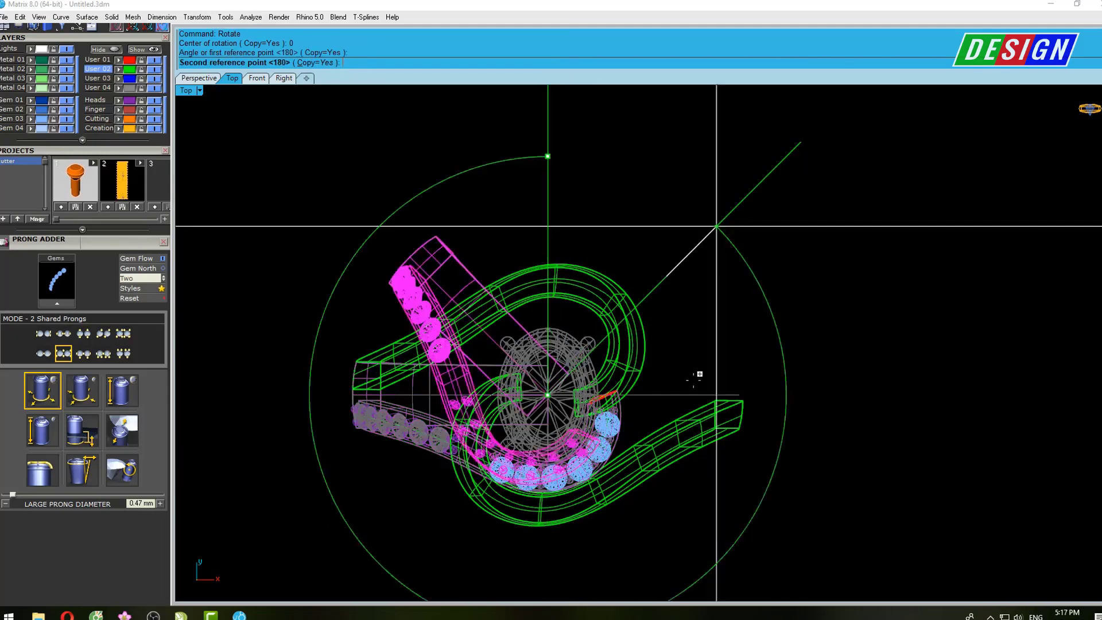
pyautogui.click(546, 508)
# Shade the Perspective view to inspect the rotated pavé copy
pyautogui.hotkey('ctrl', 'F4')
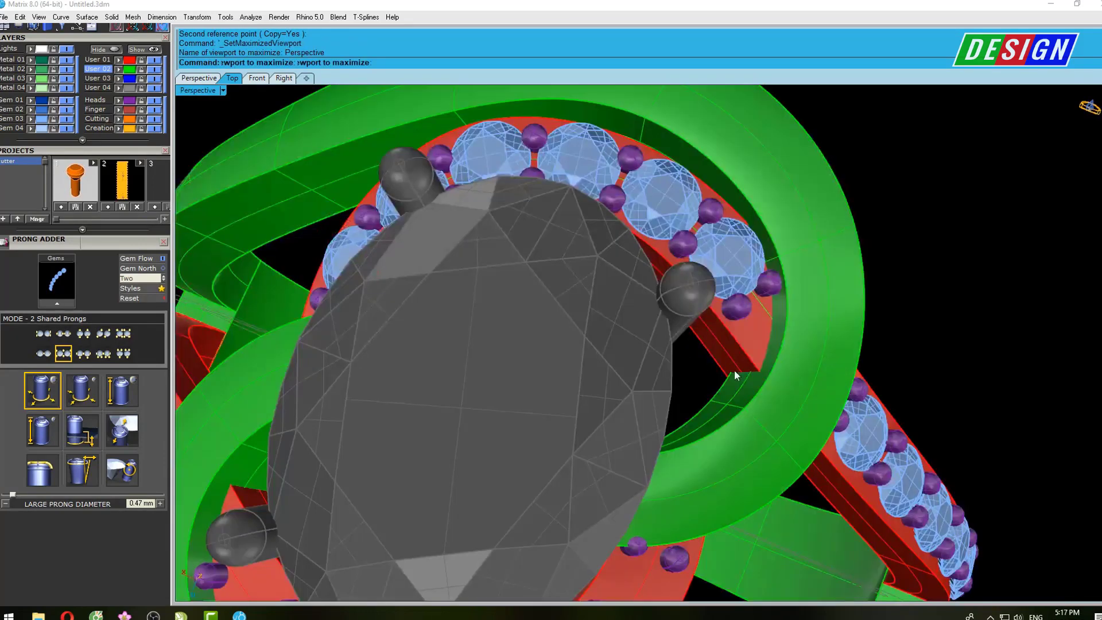
pyautogui.write('s')
pyautogui.press('Return')
pyautogui.scroll(-5, 718, 309)
pyautogui.moveTo(704, 291)
pyautogui.mouseDown(button='right')
pyautogui.moveTo(691, 248)
pyautogui.moveTo(663, 249)
pyautogui.moveTo(730, 260)
pyautogui.mouseUp(button='right')
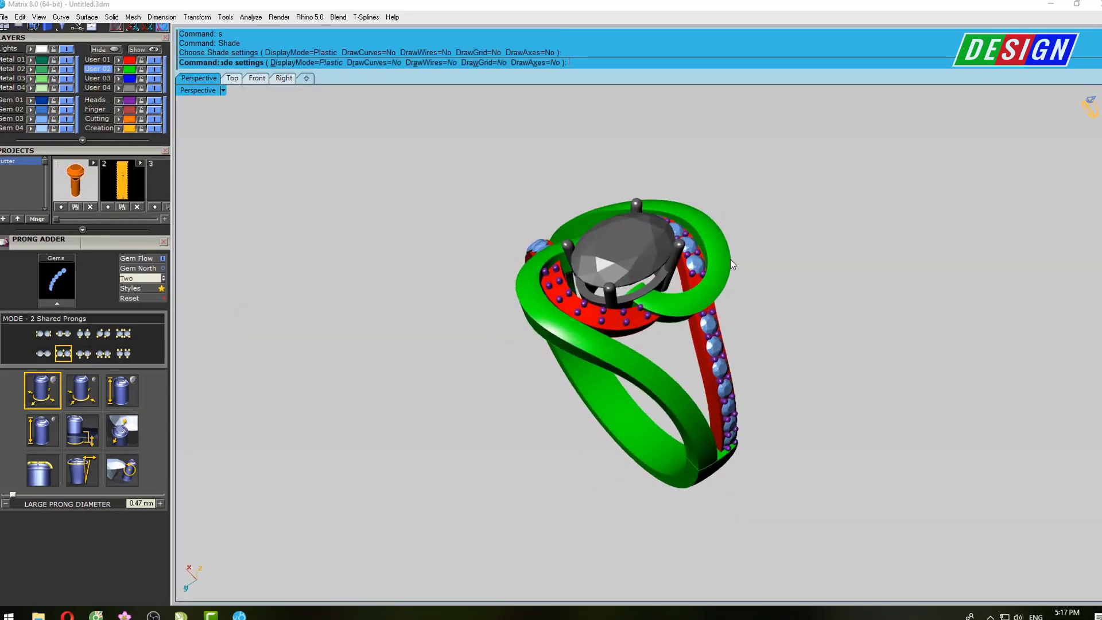
pyautogui.press('Escape')
# Rotate-copy the six lower halo gems 180° about the origin in Top view
pyautogui.moveTo(478, 169); pyautogui.dragTo(686, 281)
pyautogui.hotkey('ctrl', 'F1')
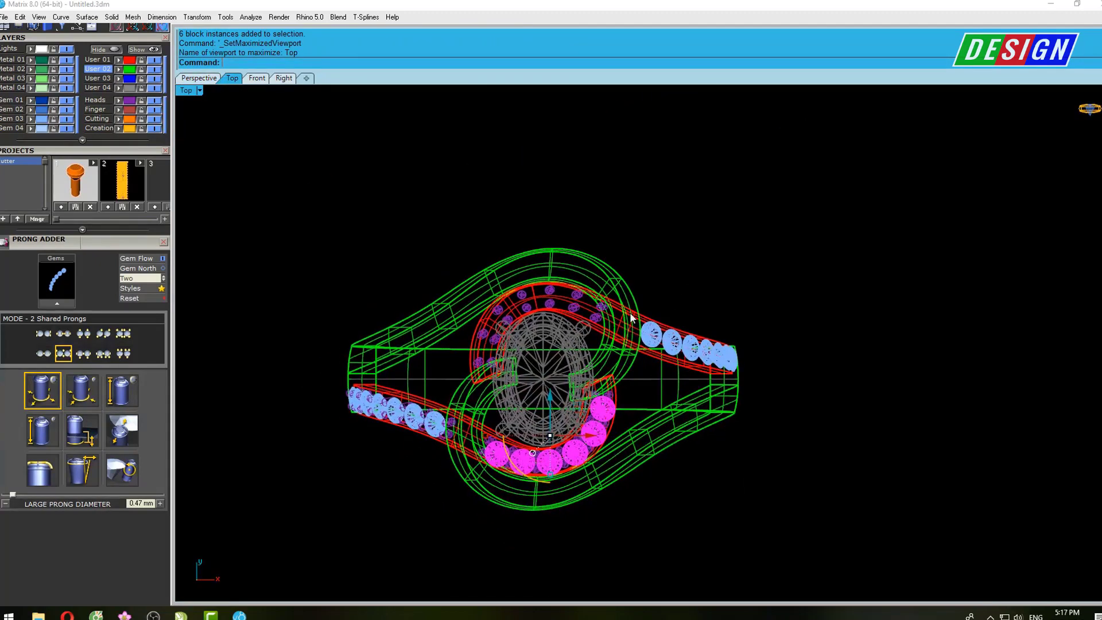
pyautogui.moveTo(631, 317); pyautogui.dragTo(599, 291, button='right')
pyautogui.write('Ro')
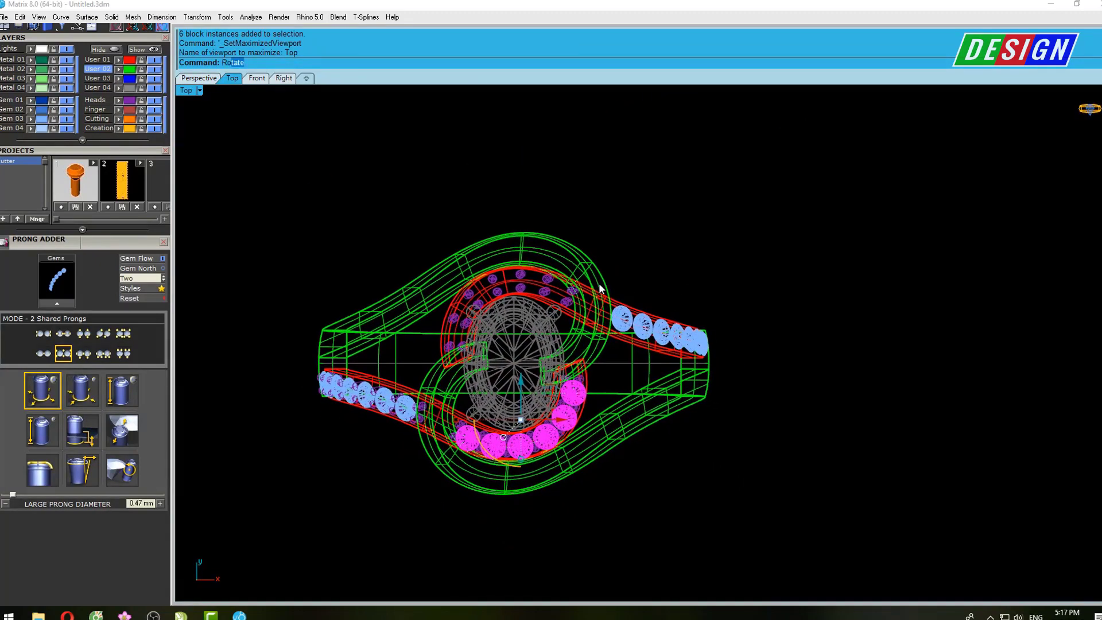
pyautogui.press('Return')
pyautogui.press('Return')
pyautogui.click(533, 126)
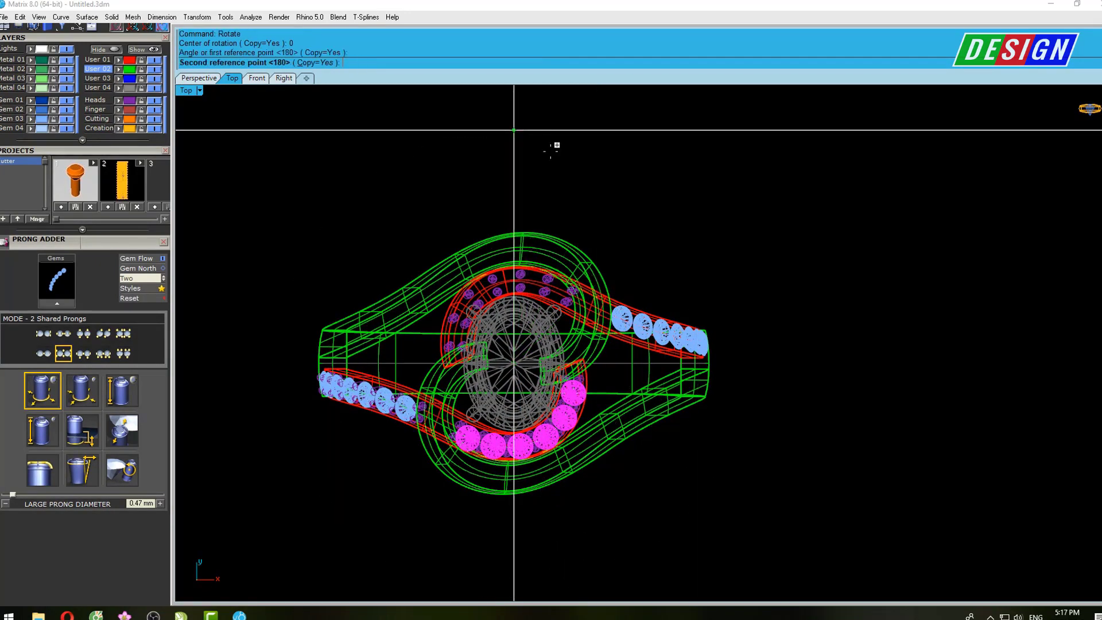
pyautogui.press('Return')
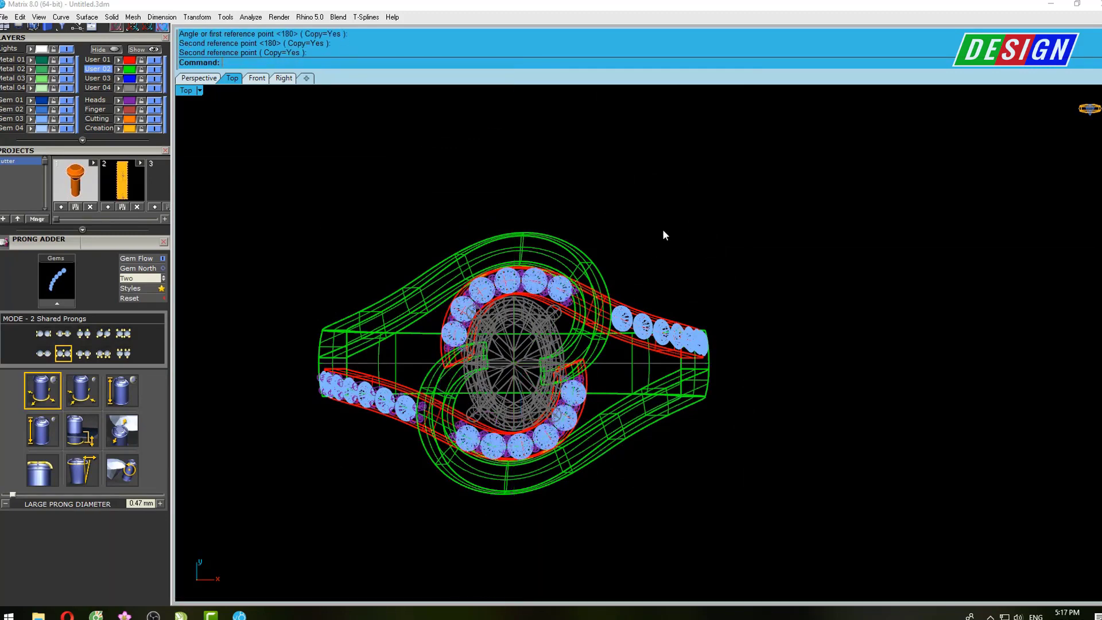
pyautogui.hotkey('ctrl', 'F4')
# Inspect the shaded gems, then unlock the centre stone and head
pyautogui.write('s')
pyautogui.press('Return')
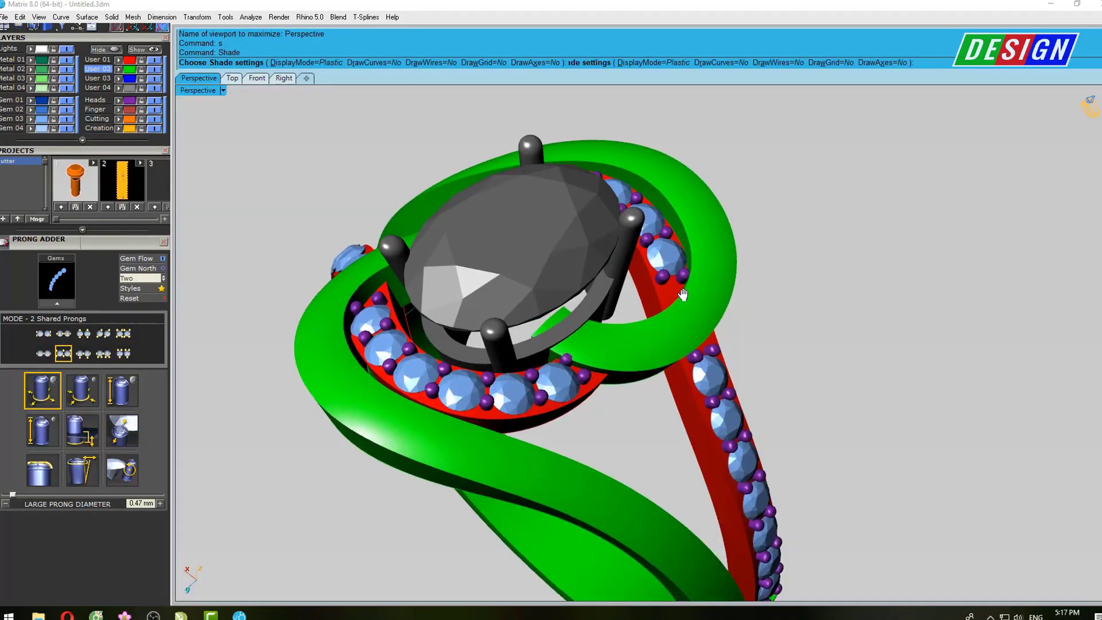
pyautogui.scroll(-5, 683, 327)
pyautogui.moveTo(643, 278)
pyautogui.mouseDown(button='right')
pyautogui.moveTo(678, 287)
pyautogui.moveTo(632, 328)
pyautogui.mouseUp(button='right')
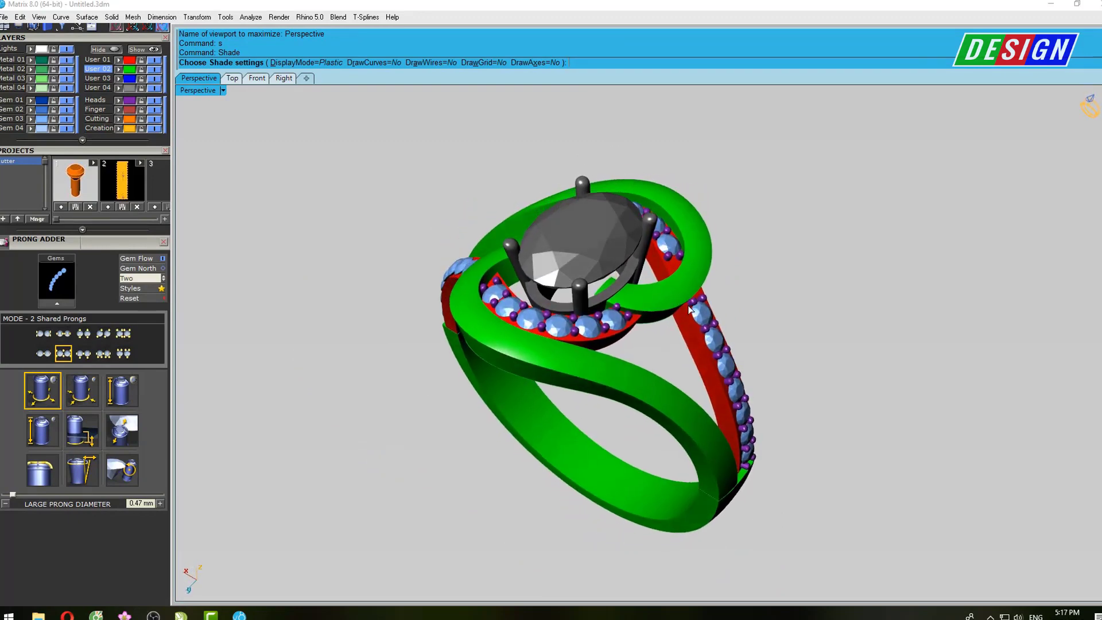
pyautogui.press('Return')
pyautogui.write('Un')
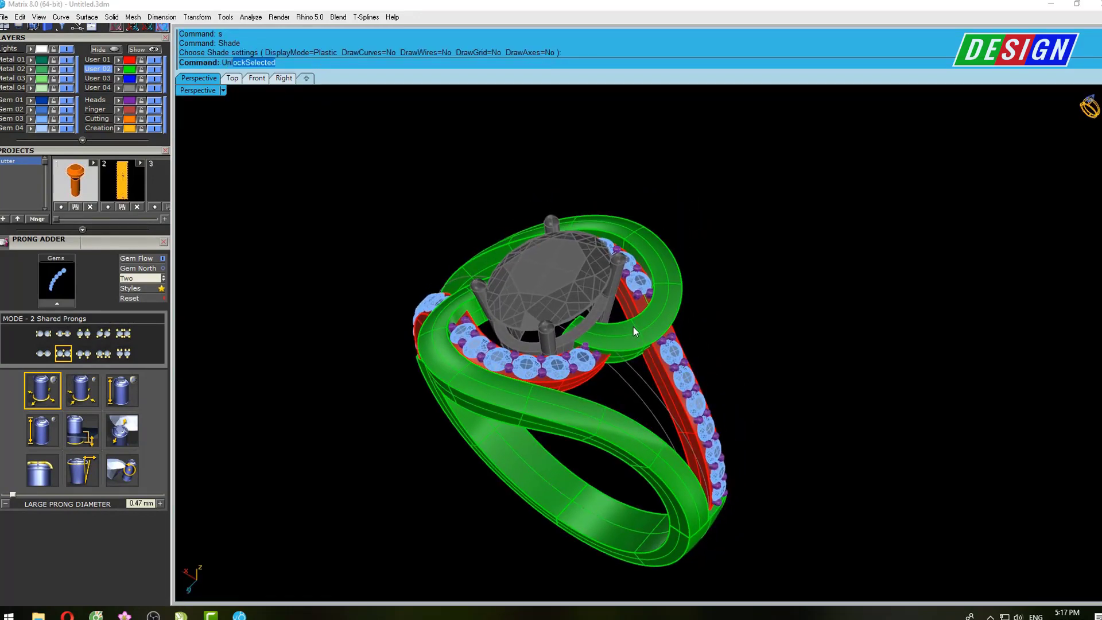
pyautogui.click(241, 74)
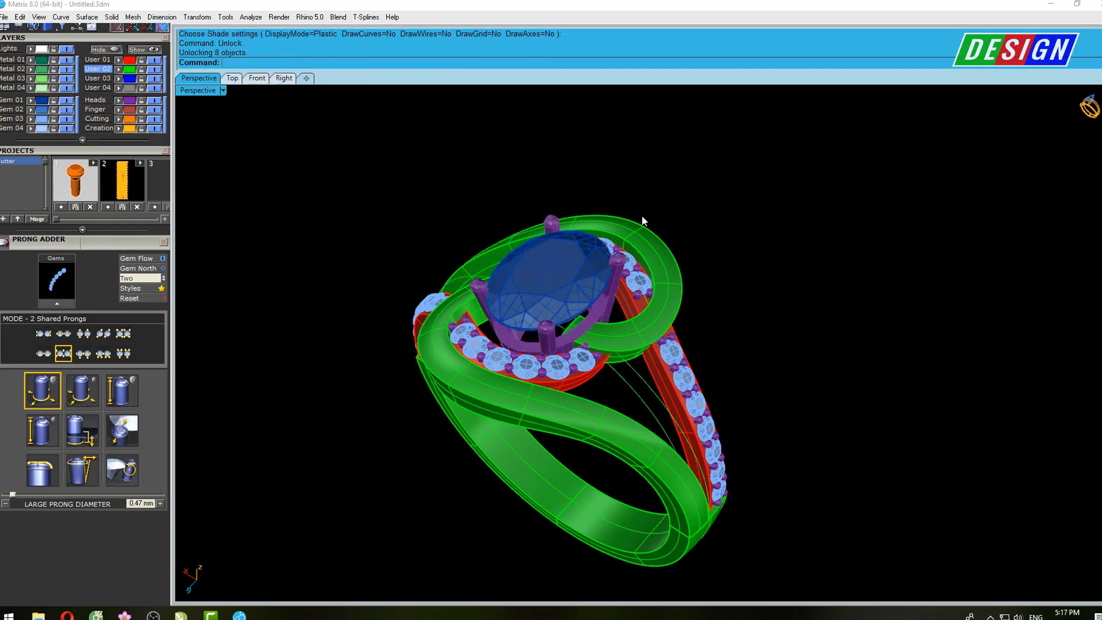
# Hide the two rail curves and check the ring in shaded view
pyautogui.moveTo(682, 356); pyautogui.dragTo(633, 361, button='right')
pyautogui.scroll(5, 633, 362)
pyautogui.click(620, 364)
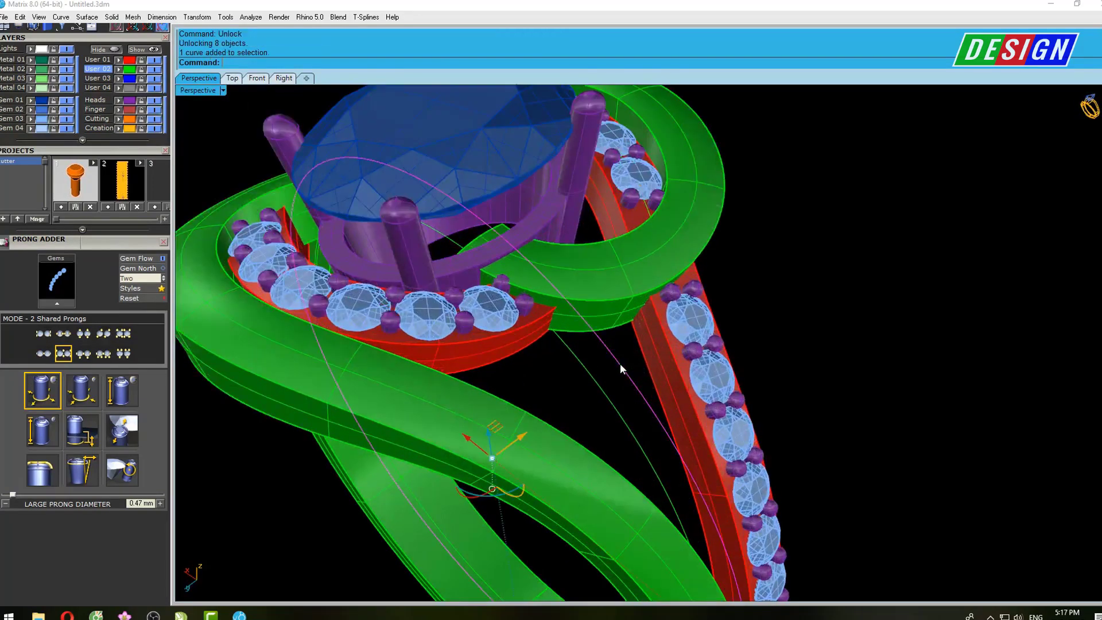
pyautogui.click(590, 374)
pyautogui.scroll(-5, 597, 367)
pyautogui.write('H')
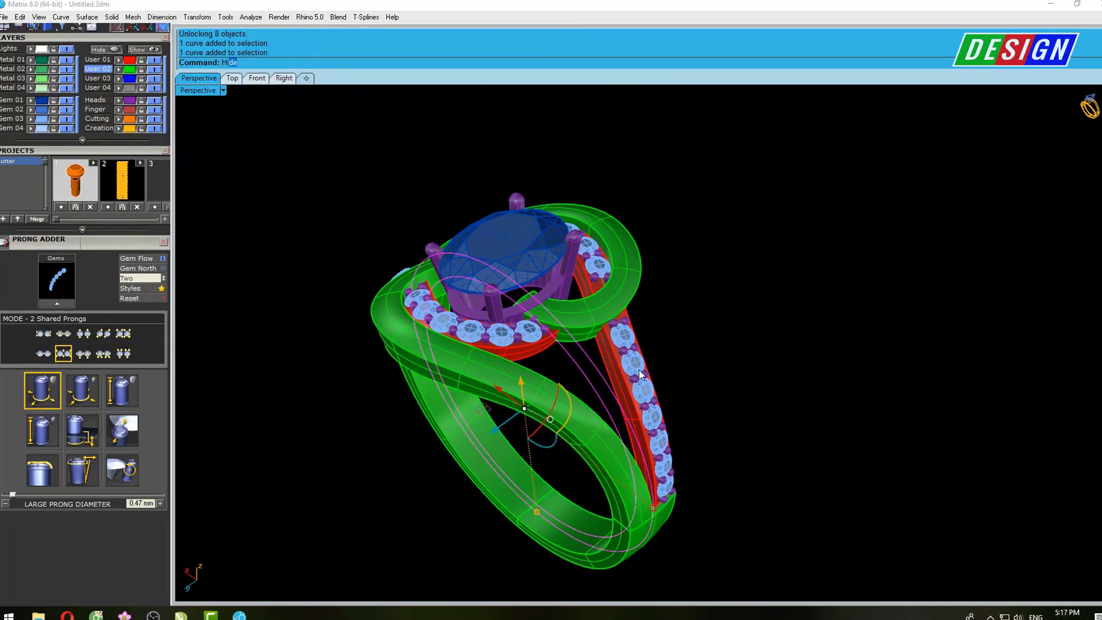
pyautogui.hotkey('ctrl', 'h')
pyautogui.write('s')
pyautogui.press('Return')
pyautogui.moveTo(666, 366)
pyautogui.mouseDown(button='right')
pyautogui.moveTo(670, 381)
pyautogui.moveTo(625, 429)
pyautogui.mouseUp(button='right')
pyautogui.moveTo(724, 378)
pyautogui.mouseDown(button='right')
pyautogui.moveTo(701, 335)
pyautogui.moveTo(660, 319)
pyautogui.moveTo(657, 248)
pyautogui.moveTo(770, 216)
pyautogui.moveTo(800, 276)
pyautogui.moveTo(755, 305)
pyautogui.moveTo(567, 366)
pyautogui.moveTo(551, 276)
pyautogui.mouseUp(button='right')
pyautogui.press('Return')
# Hide the centre stone to reveal the empty head
pyautogui.click(537, 195)
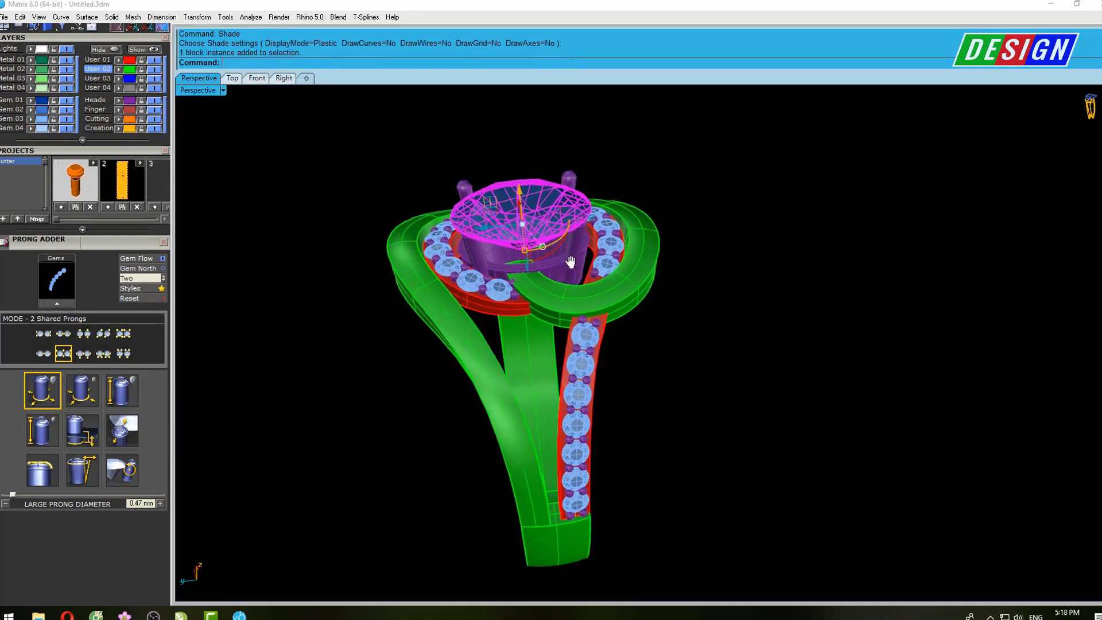
pyautogui.write('h')
pyautogui.moveTo(537, 195)
pyautogui.mouseDown(button='right')
pyautogui.moveTo(564, 267)
pyautogui.moveTo(634, 318)
pyautogui.mouseUp(button='right')
pyautogui.press('Return')
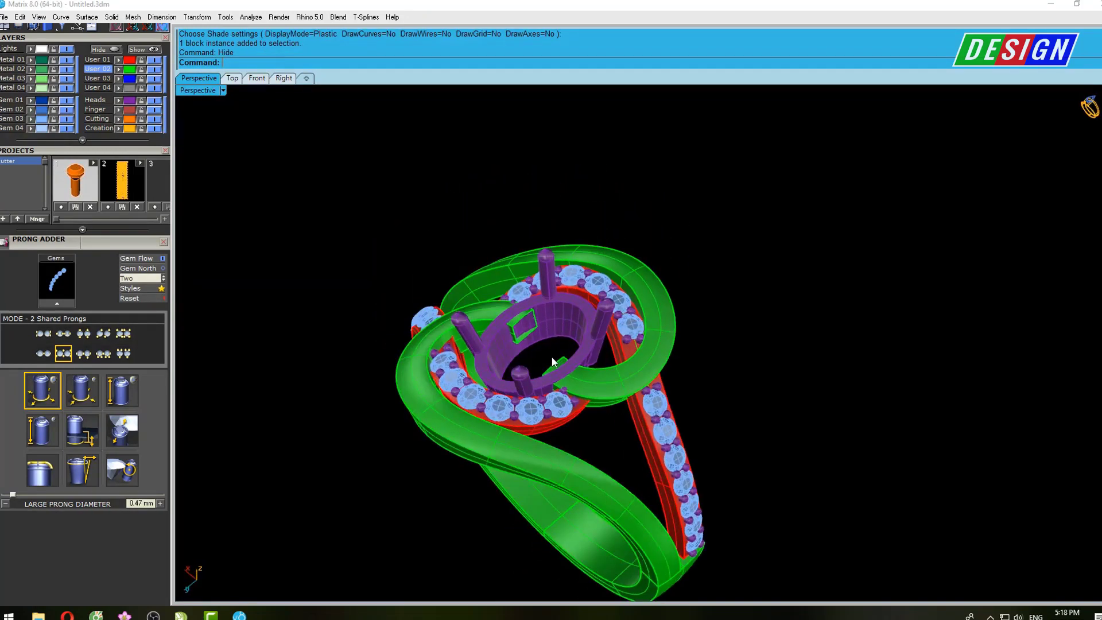
pyautogui.moveTo(554, 362)
pyautogui.mouseDown(button='right')
pyautogui.moveTo(663, 324)
pyautogui.moveTo(706, 427)
pyautogui.moveTo(715, 384)
pyautogui.moveTo(721, 403)
pyautogui.moveTo(657, 297)
pyautogui.moveTo(662, 319)
pyautogui.mouseUp(button='right')
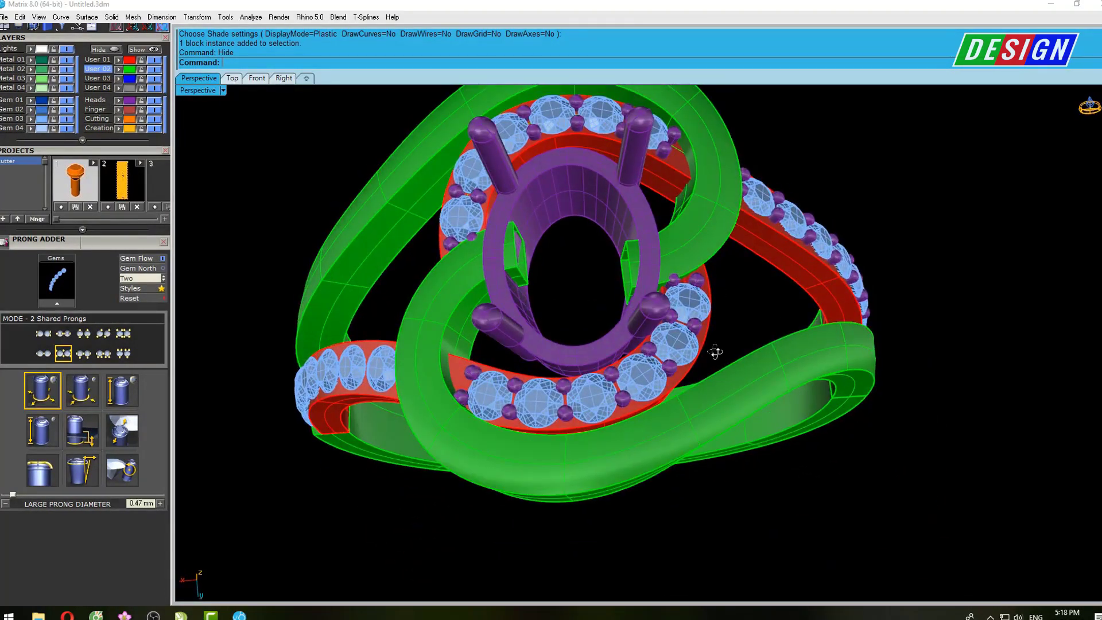
pyautogui.moveTo(715, 352)
pyautogui.mouseDown(button='right')
pyautogui.moveTo(701, 261)
pyautogui.moveTo(679, 315)
pyautogui.moveTo(695, 263)
pyautogui.mouseUp(button='right')
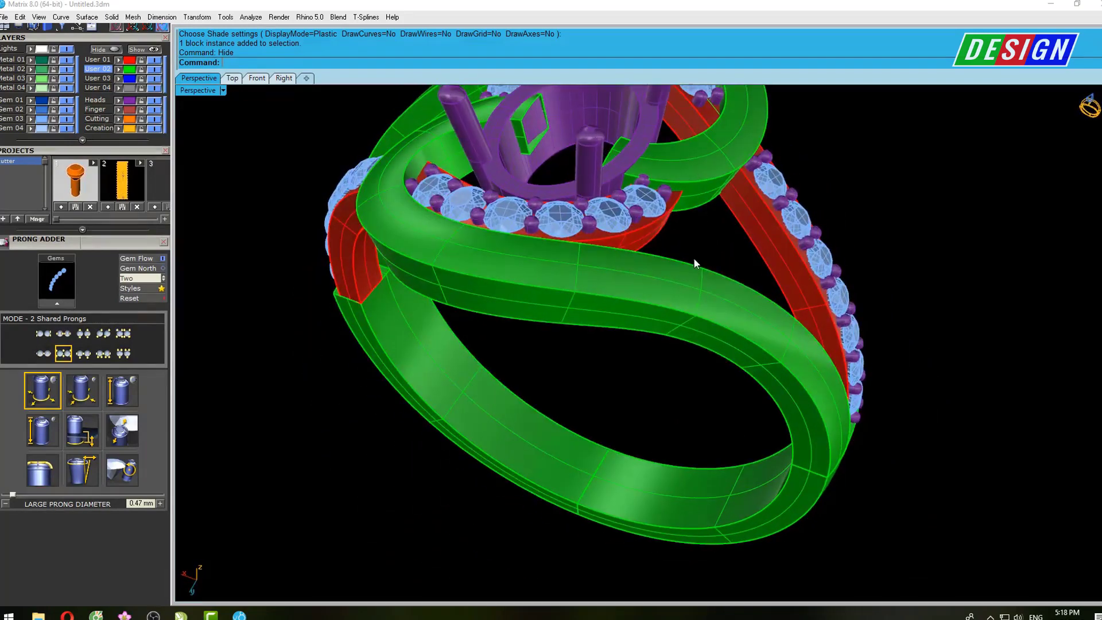
# Run Cap on the green shank band to close its open ends
pyautogui.click(673, 346)
pyautogui.moveTo(712, 350)
pyautogui.mouseDown(button='right')
pyautogui.moveTo(673, 346)
pyautogui.moveTo(678, 356)
pyautogui.moveTo(671, 322)
pyautogui.moveTo(666, 381)
pyautogui.moveTo(662, 357)
pyautogui.moveTo(676, 450)
pyautogui.moveTo(633, 435)
pyautogui.mouseUp(button='right')
pyautogui.write('Cap')
pyautogui.press('Return')
# Hide the bottom shank segment to expose the open band ends
pyautogui.click(677, 450)
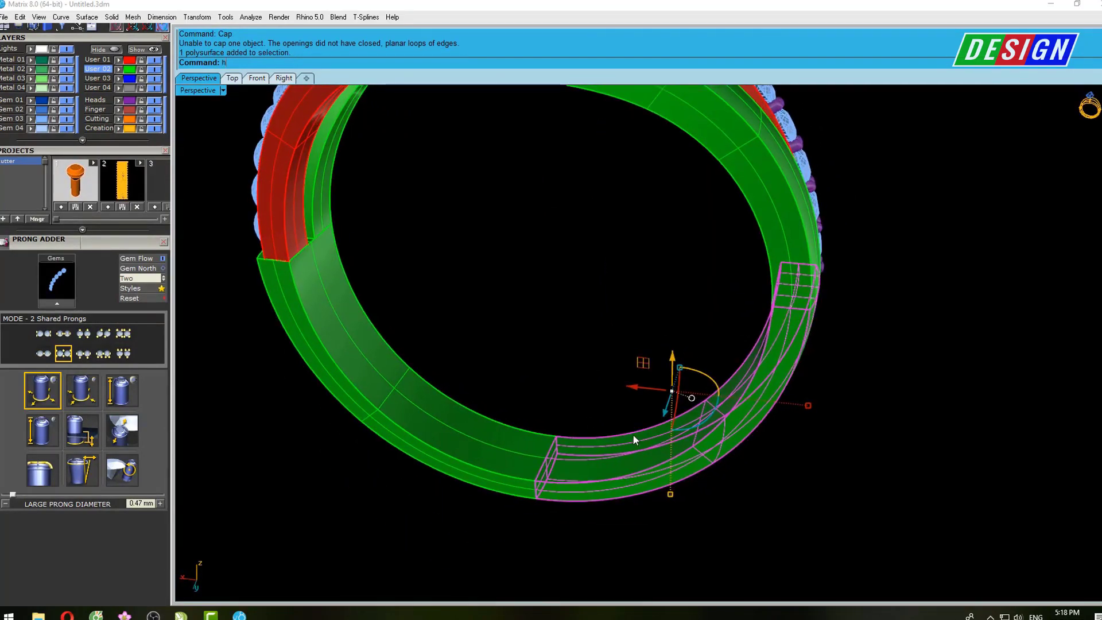
pyautogui.write('ide')
pyautogui.press('Return')
pyautogui.moveTo(729, 416); pyautogui.dragTo(652, 319, button='right')
pyautogui.click(669, 233)
pyautogui.moveTo(669, 233)
pyautogui.mouseDown(button='right')
pyautogui.moveTo(712, 195)
pyautogui.moveTo(691, 302)
pyautogui.mouseUp(button='right')
pyautogui.scroll(3, 691, 302)
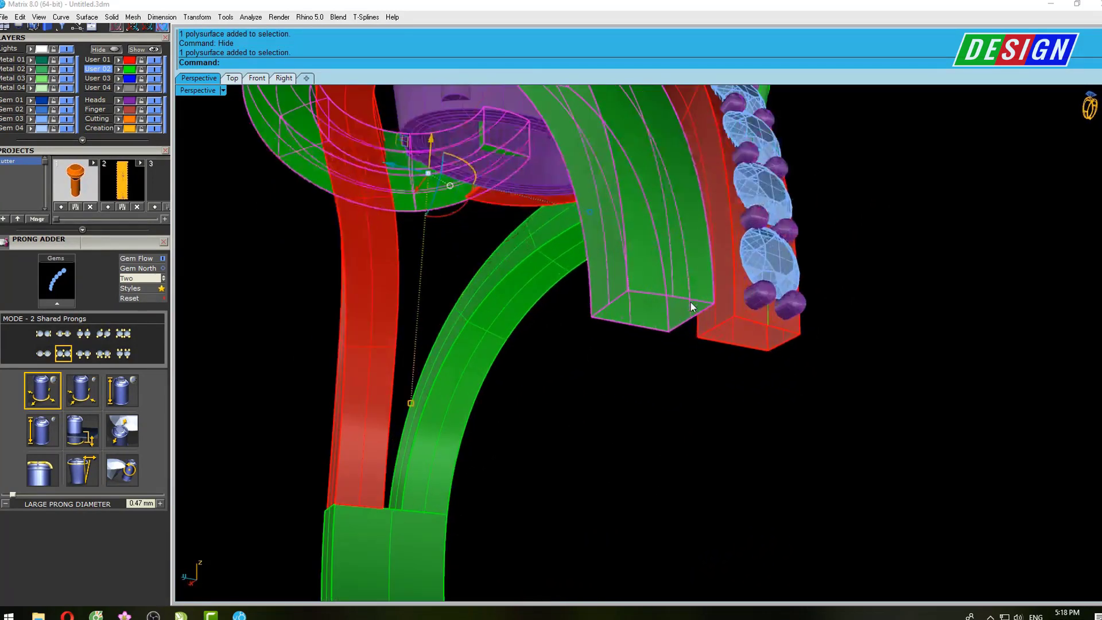
pyautogui.press('Escape')
# Cap the open green band end with a two-rail Sweep2 surface
pyautogui.press('Return')
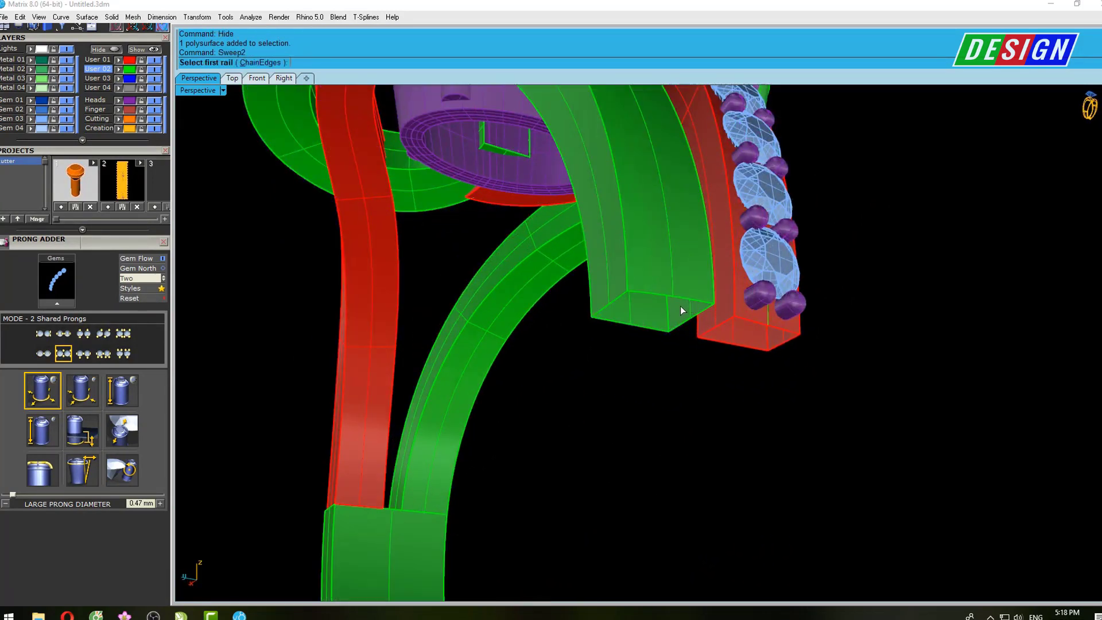
pyautogui.click(652, 293)
pyautogui.click(620, 326)
pyautogui.click(686, 333)
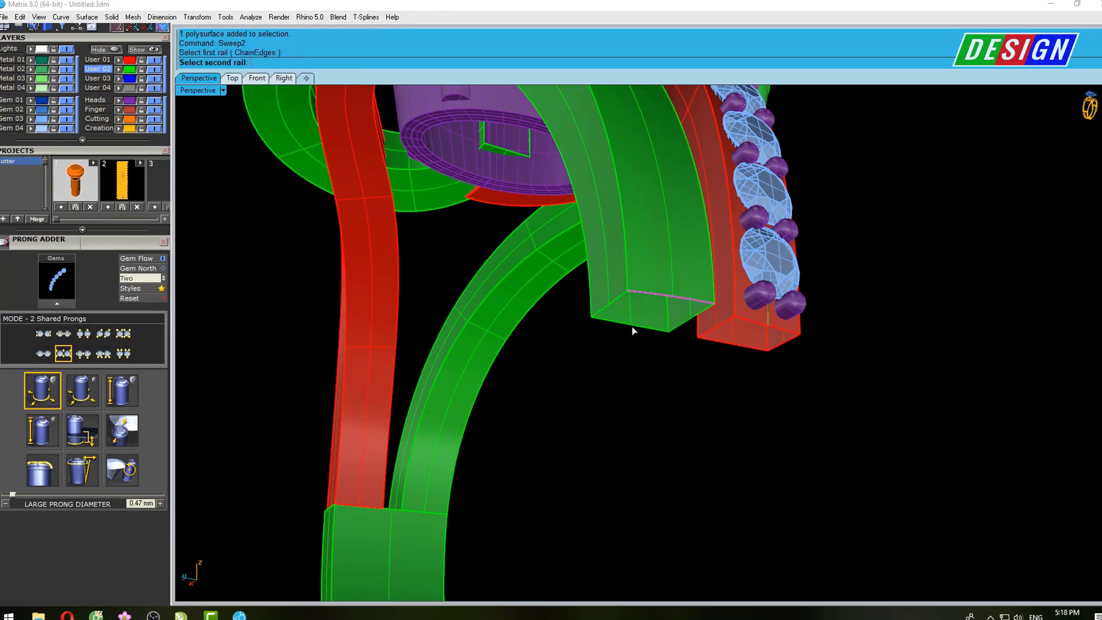
pyautogui.click(601, 315)
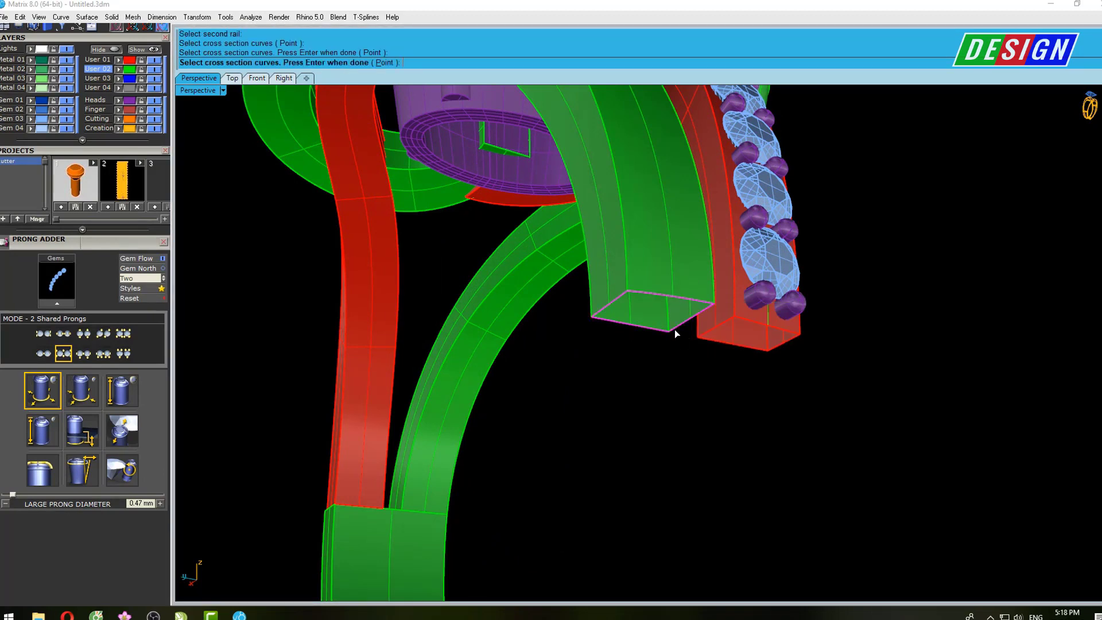
pyautogui.press('Return')
pyautogui.press('Return')
# Fill the slot in the head with another Sweep2 surface
pyautogui.scroll(-5, 653, 326)
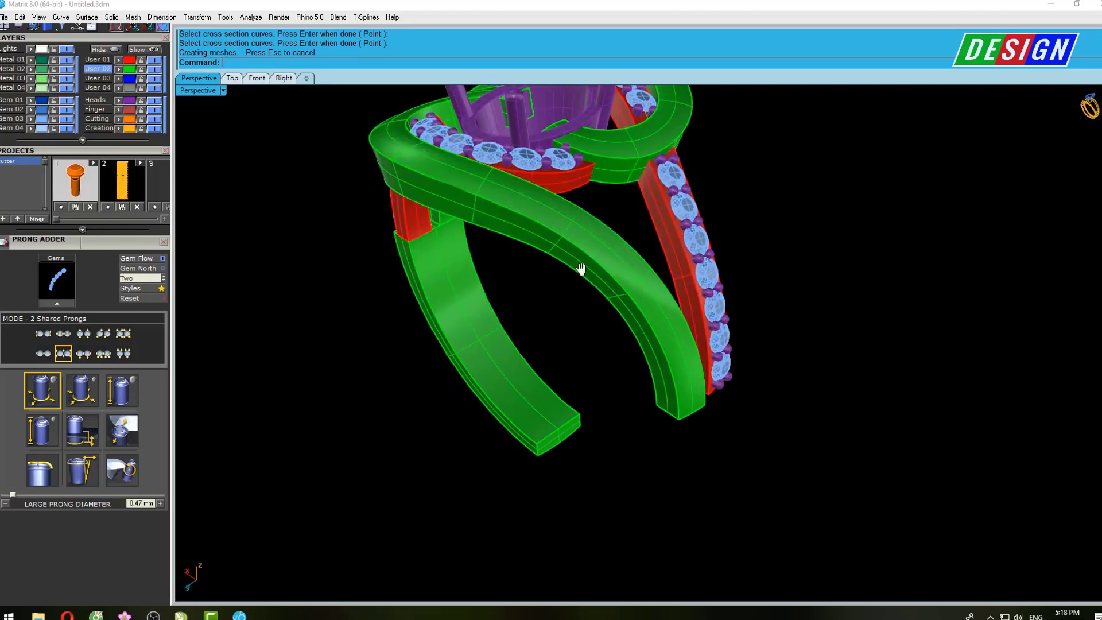
pyautogui.moveTo(652, 326); pyautogui.dragTo(618, 318, button='right')
pyautogui.scroll(3, 618, 319)
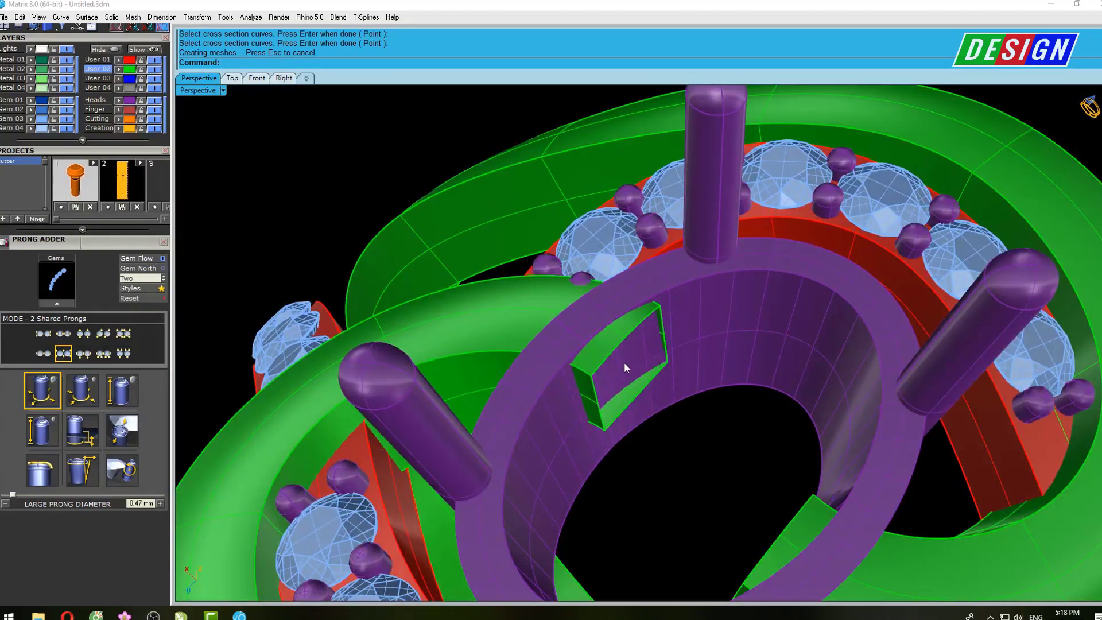
pyautogui.press('Return')
pyautogui.click(610, 354)
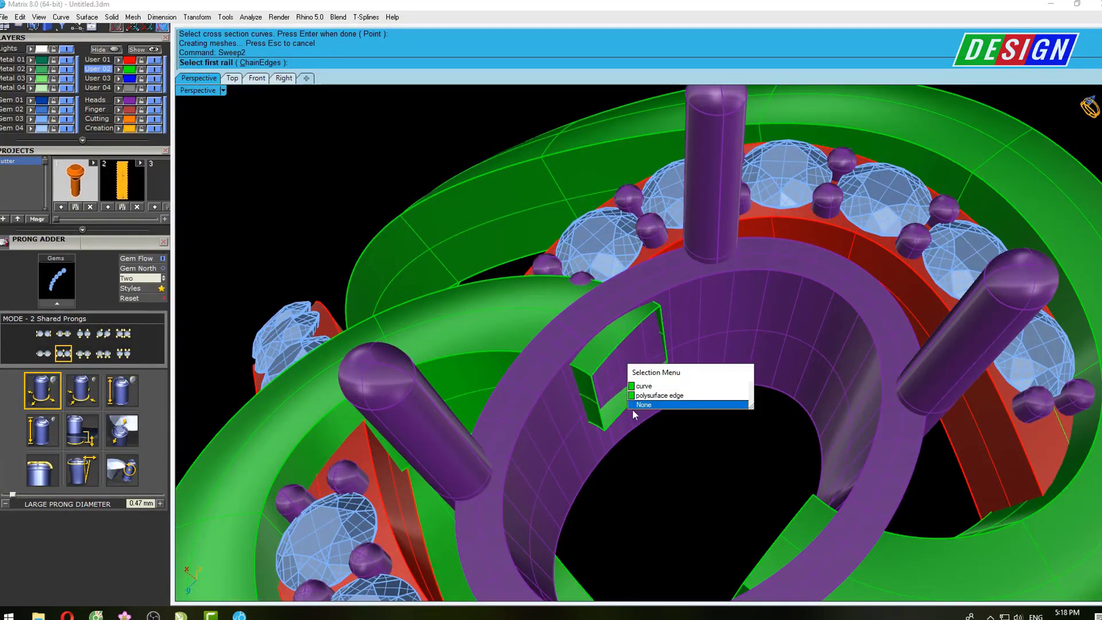
pyautogui.click(644, 396)
pyautogui.click(616, 418)
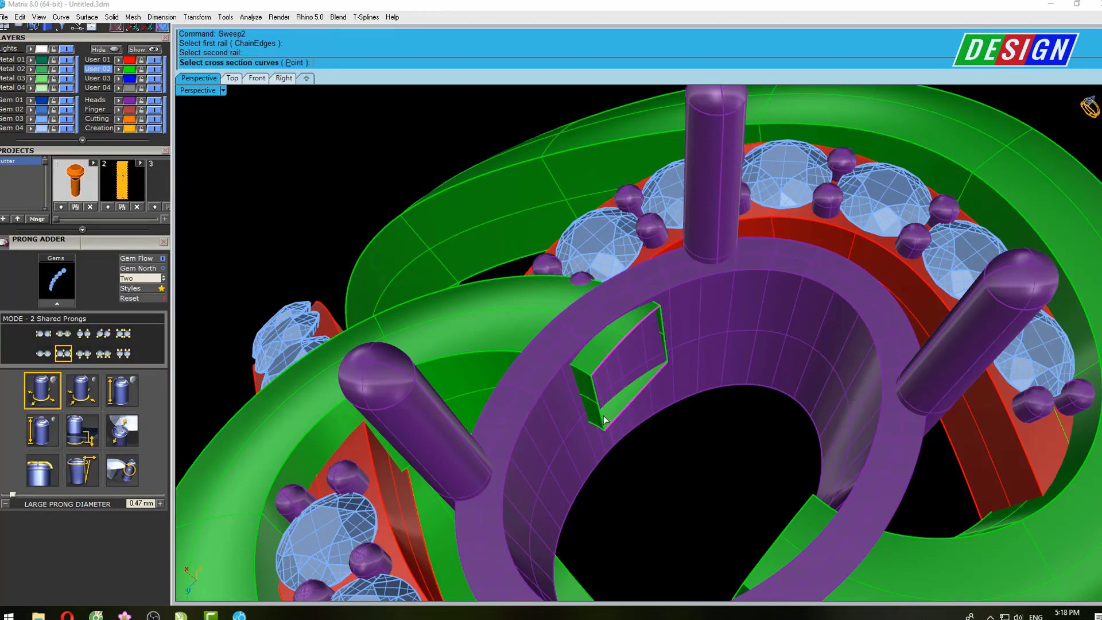
pyautogui.click(667, 347)
pyautogui.press('Return')
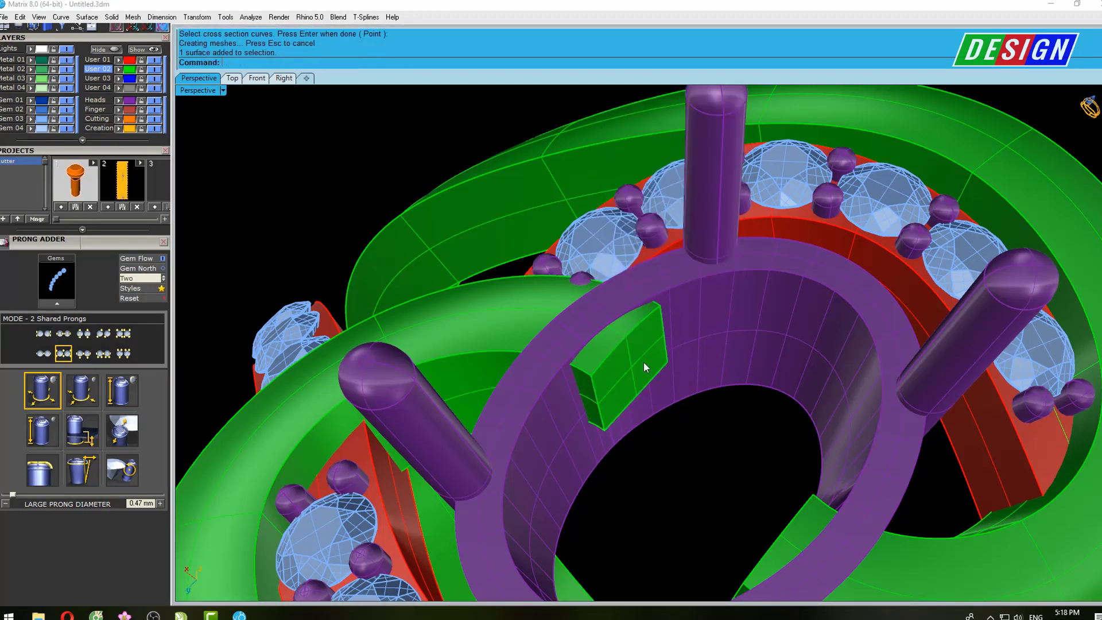
# Join the band segment with its new end cap surfaces
pyautogui.click(477, 331)
pyautogui.moveTo(479, 332)
pyautogui.mouseDown(button='right')
pyautogui.moveTo(738, 435)
pyautogui.moveTo(645, 319)
pyautogui.mouseUp(button='right')
pyautogui.click(645, 320)
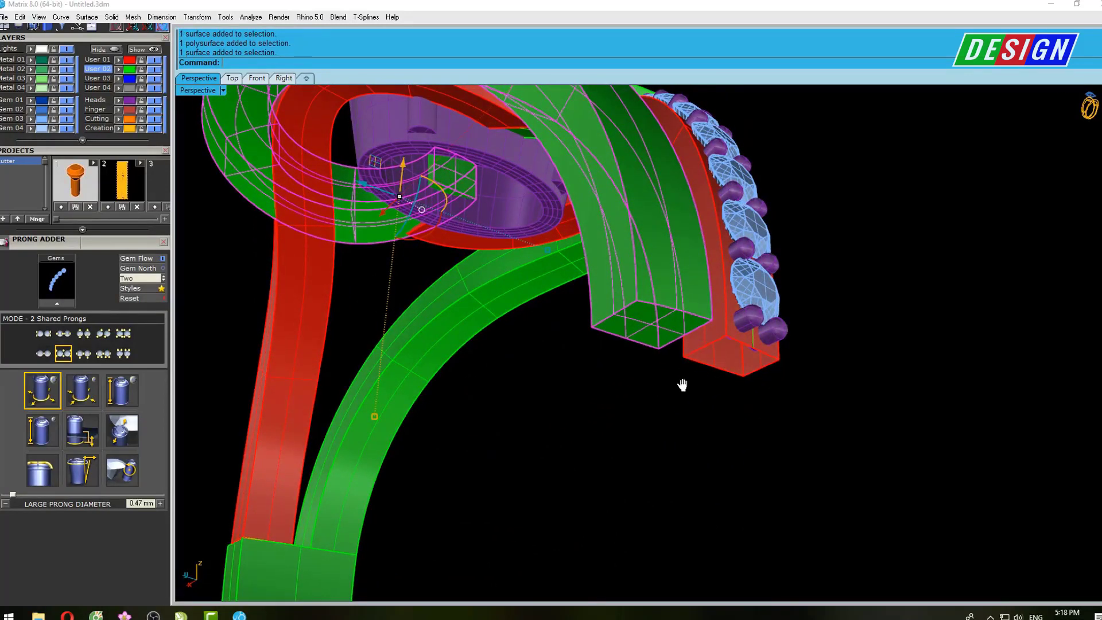
pyautogui.write('Join')
pyautogui.press('Return')
# Try capping the joined band's remaining open ends with Cap
pyautogui.moveTo(679, 391)
pyautogui.mouseDown(button='right')
pyautogui.moveTo(698, 419)
pyautogui.moveTo(679, 420)
pyautogui.moveTo(705, 370)
pyautogui.moveTo(688, 409)
pyautogui.mouseUp(button='right')
pyautogui.click(702, 419)
pyautogui.write('ca')
pyautogui.press('Return')
pyautogui.press('Return')
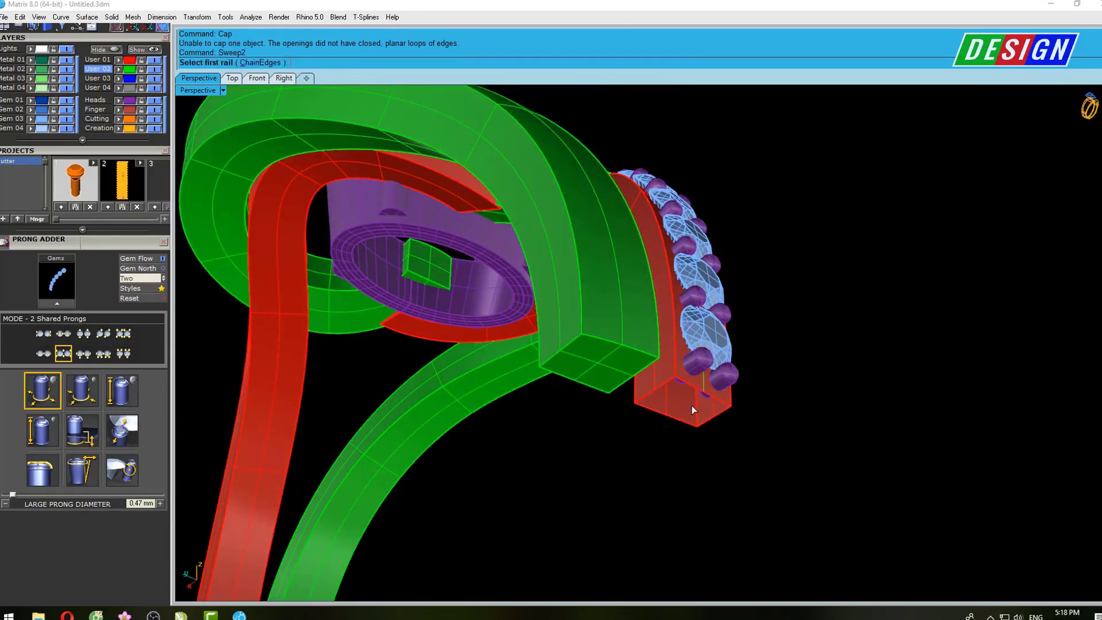
# Close the red pavé rail's lower end with a Sweep2 surface
pyautogui.scroll(3, 691, 406)
pyautogui.click(684, 381)
pyautogui.click(601, 433)
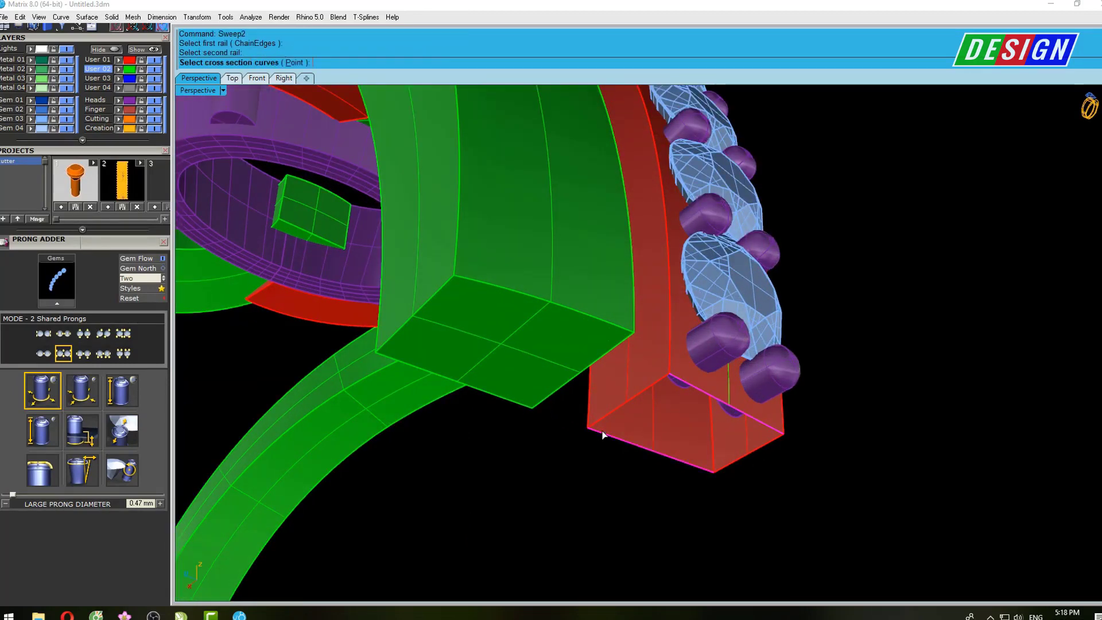
pyautogui.click(734, 461)
pyautogui.press('Return')
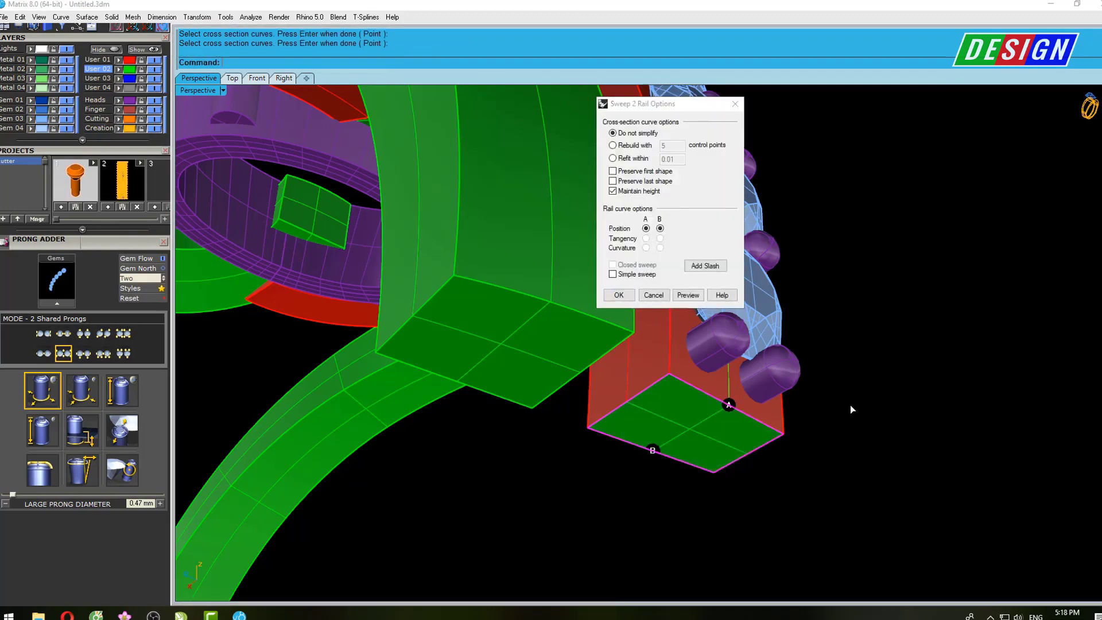
pyautogui.press('Return')
pyautogui.moveTo(850, 404); pyautogui.dragTo(756, 277, button='right')
pyautogui.scroll(3, 756, 276)
pyautogui.scroll(-5, 797, 414)
pyautogui.moveTo(797, 413)
pyautogui.mouseDown(button='right')
pyautogui.moveTo(598, 299)
pyautogui.moveTo(543, 343)
pyautogui.mouseUp(button='right')
pyautogui.scroll(2, 598, 299)
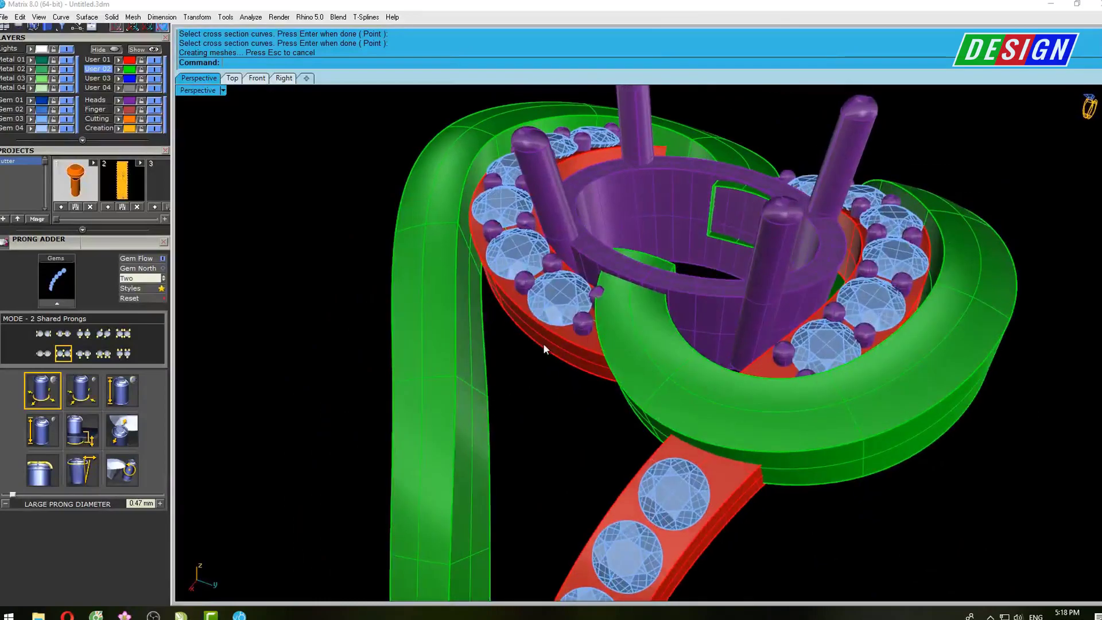
# Switch to wireframe and delete the band's rectangular end surface
pyautogui.click(636, 361)
pyautogui.scroll(-3, 636, 361)
pyautogui.moveTo(636, 361); pyautogui.dragTo(560, 349, button='right')
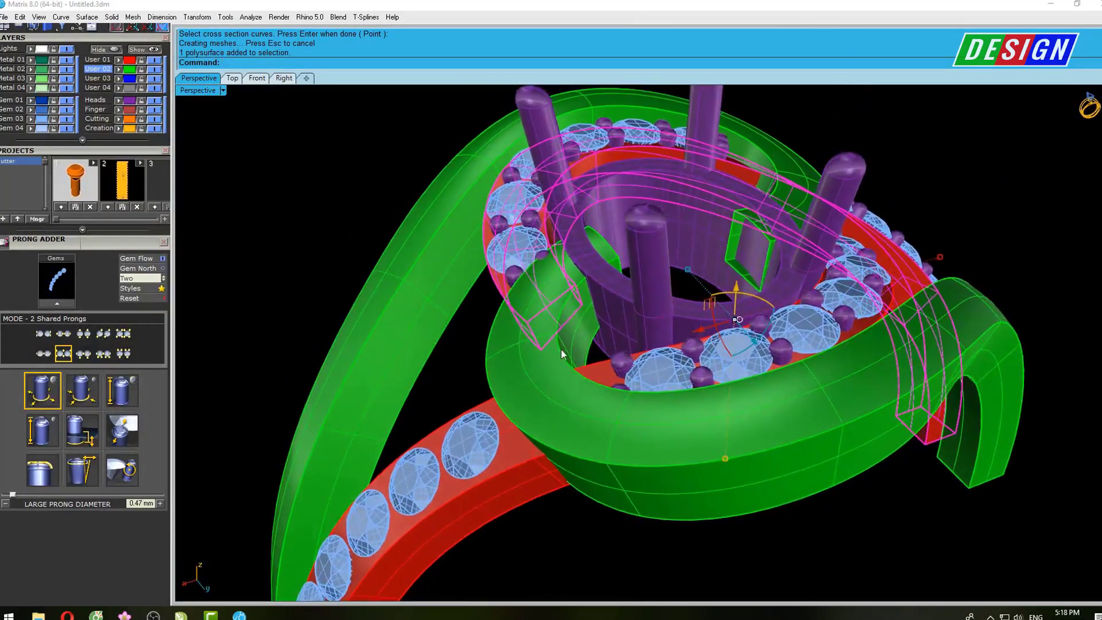
pyautogui.scroll(5, 560, 349)
pyautogui.moveTo(571, 300); pyautogui.dragTo(574, 338, button='right')
pyautogui.write('w')
pyautogui.press('Return')
pyautogui.scroll(2, 574, 343)
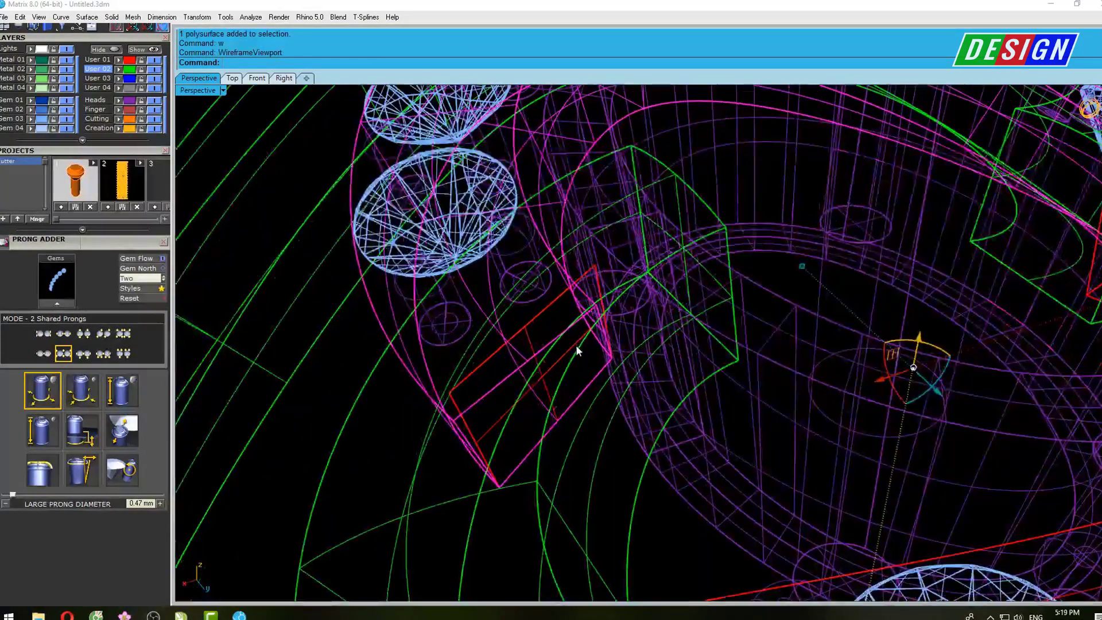
pyautogui.scroll(2, 576, 345)
pyautogui.click(505, 304)
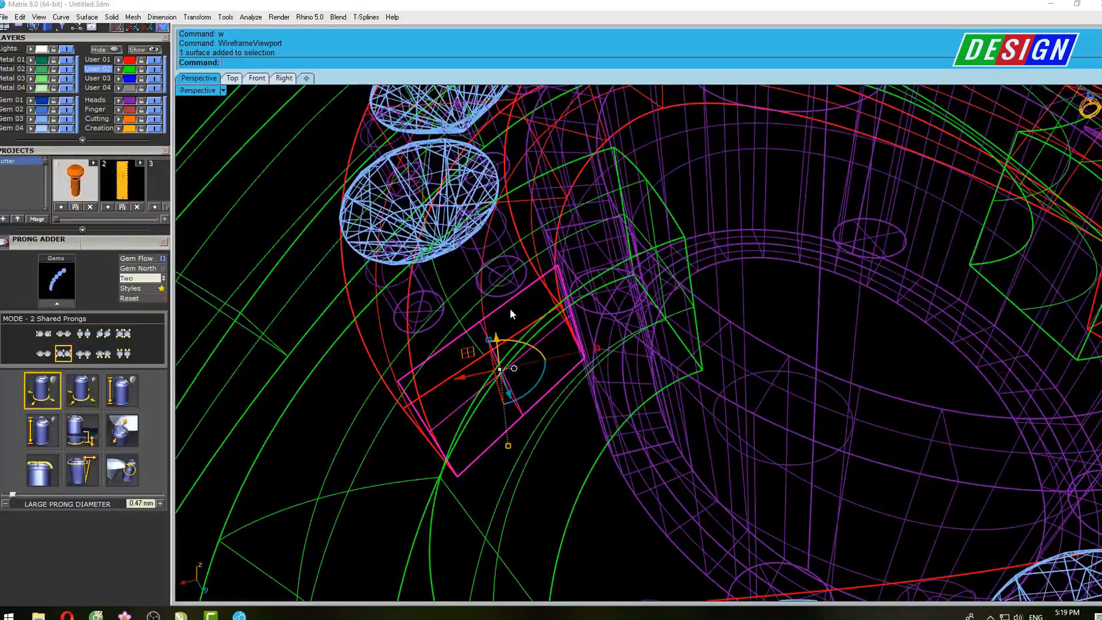
pyautogui.write('De')
pyautogui.press('Return')
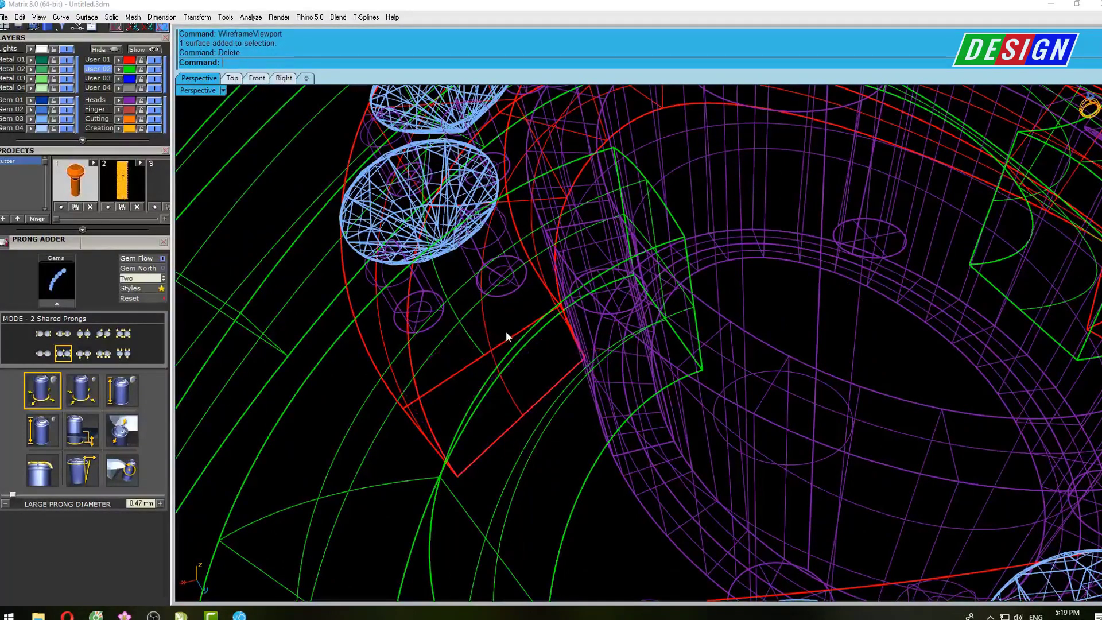
pyautogui.write('Sw')
# Sweep2 a new end surface along both rail edges and two cross sections
pyautogui.press('Return')
pyautogui.moveTo(475, 368); pyautogui.dragTo(484, 377, button='right')
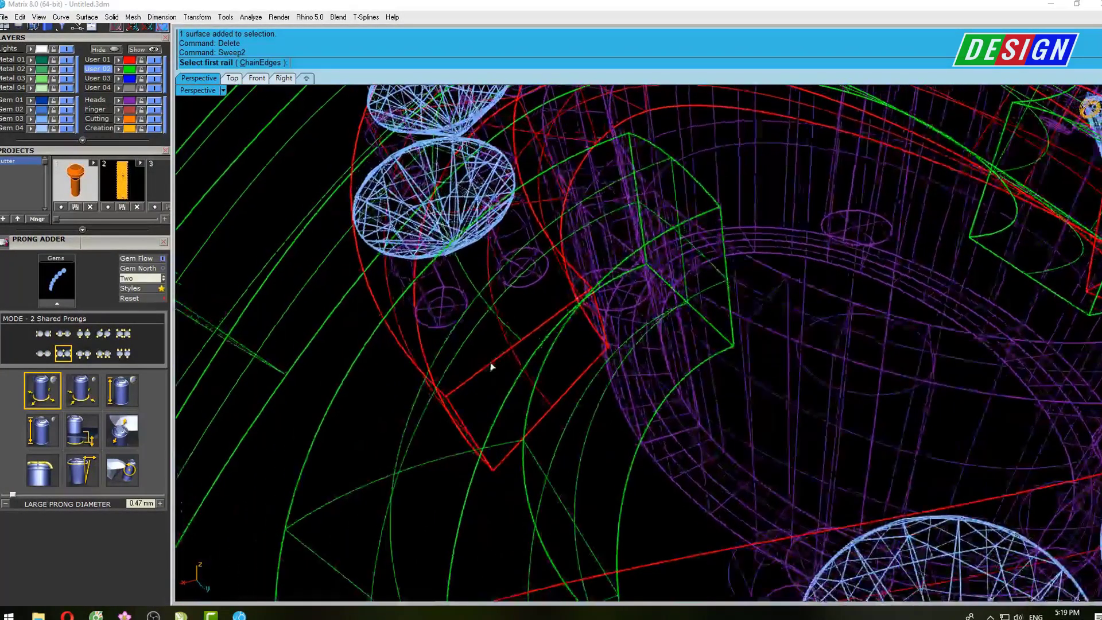
pyautogui.click(484, 377)
pyautogui.click(528, 435)
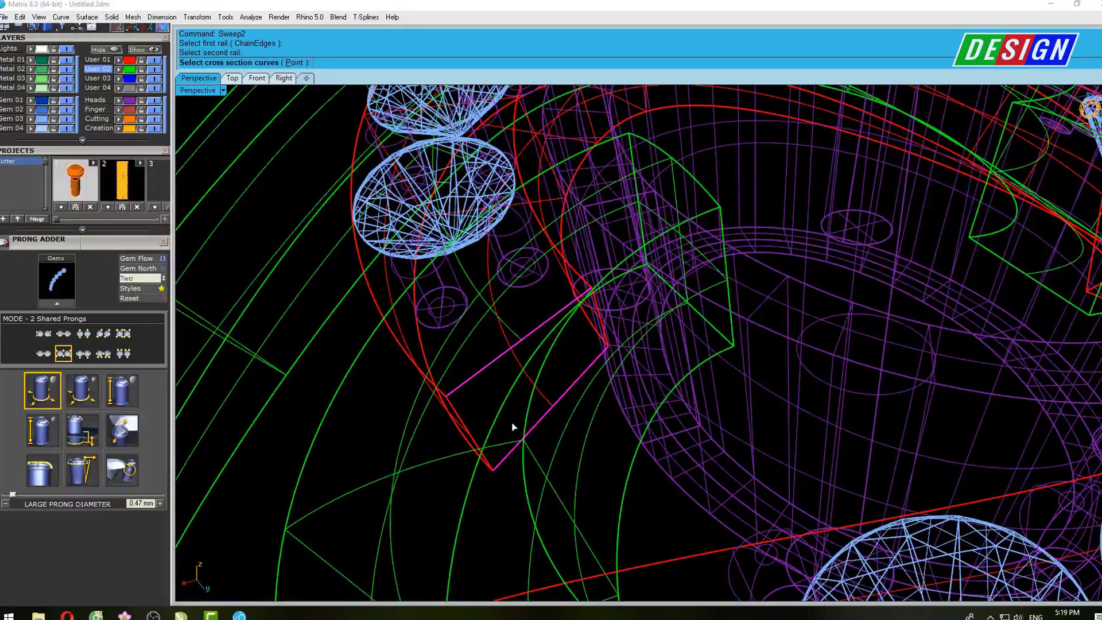
pyautogui.moveTo(514, 427)
pyautogui.mouseDown(button='right')
pyautogui.moveTo(493, 408)
pyautogui.moveTo(540, 296)
pyautogui.moveTo(577, 398)
pyautogui.mouseUp(button='right')
pyautogui.click(495, 404)
pyautogui.click(540, 295)
pyautogui.press('Return')
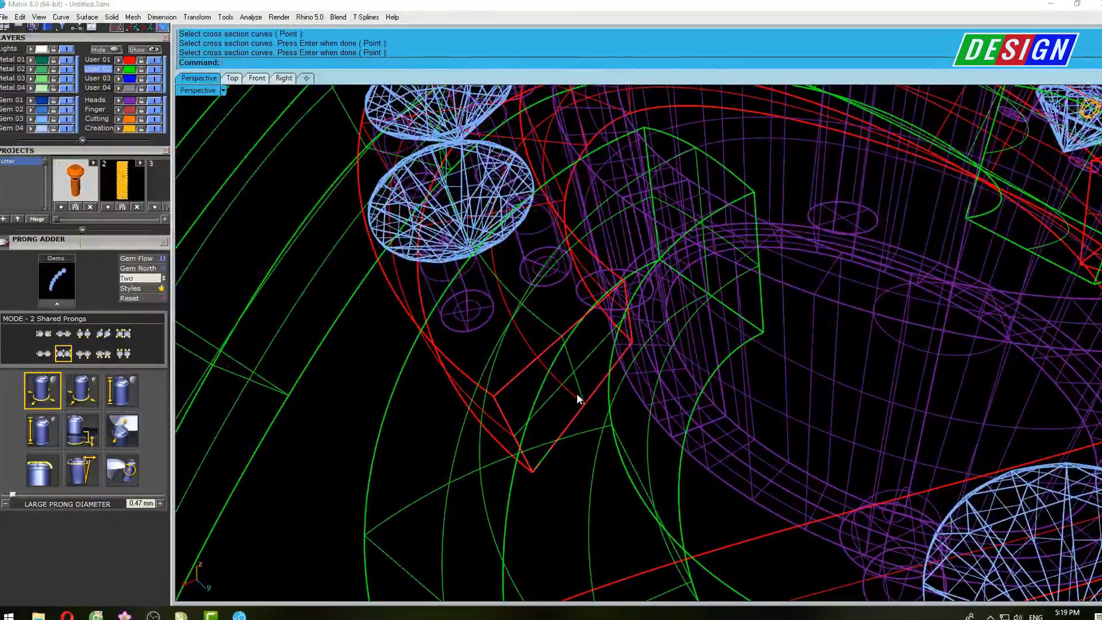
# Select the new end surface, band polysurface and shank-end surface, back in shaded view
pyautogui.click(576, 371)
pyautogui.click(858, 344)
pyautogui.scroll(-5, 858, 340)
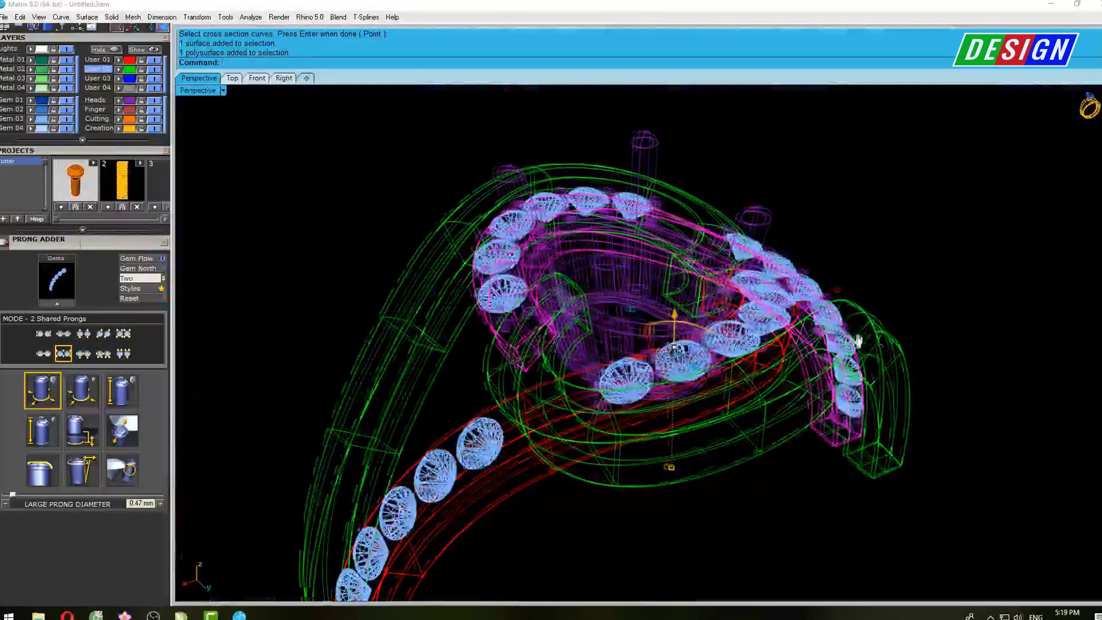
pyautogui.moveTo(858, 341)
pyautogui.mouseDown(button='right')
pyautogui.moveTo(799, 497)
pyautogui.moveTo(839, 490)
pyautogui.moveTo(638, 448)
pyautogui.mouseUp(button='right')
pyautogui.scroll(3, 799, 497)
pyautogui.click(639, 436)
pyautogui.write('Jo')
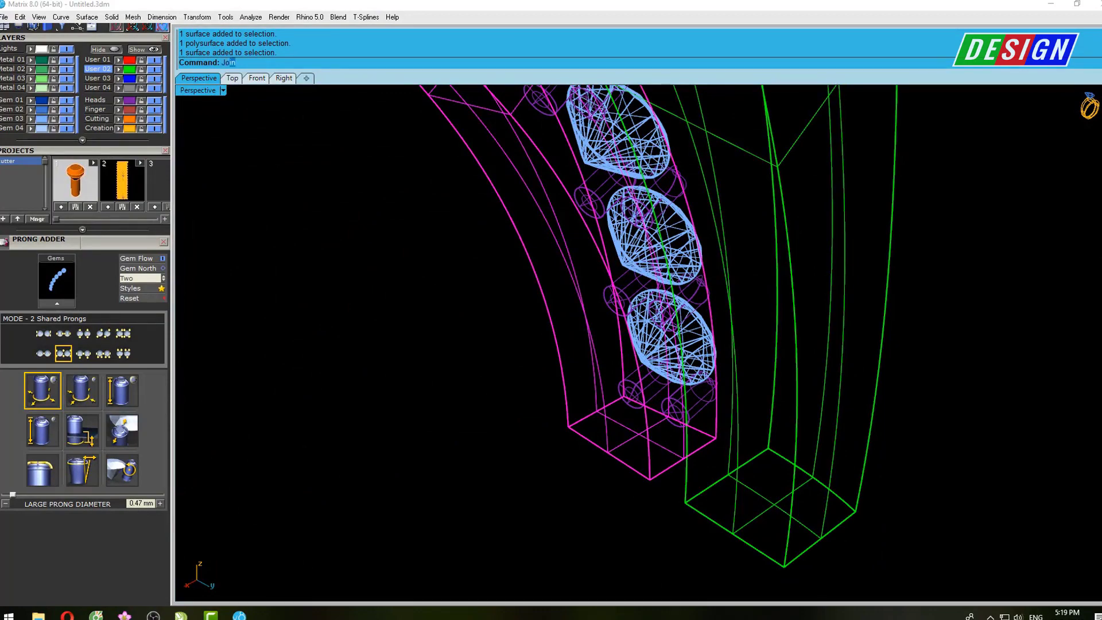
pyautogui.write('se')
pyautogui.press('Return')
# Delete the leftover outer band piece
pyautogui.scroll(-3, 663, 429)
pyautogui.moveTo(663, 429)
pyautogui.mouseDown(button='right')
pyautogui.moveTo(634, 398)
pyautogui.moveTo(576, 222)
pyautogui.moveTo(630, 230)
pyautogui.moveTo(570, 281)
pyautogui.moveTo(655, 349)
pyautogui.moveTo(647, 318)
pyautogui.moveTo(669, 293)
pyautogui.moveTo(626, 411)
pyautogui.mouseUp(button='right')
pyautogui.scroll(3, 696, 322)
pyautogui.scroll(-3, 696, 322)
pyautogui.write('d')
pyautogui.press('Return')
pyautogui.scroll(2, 625, 411)
# Delete the red inner band, the lower gem row with its prongs, and the left gem row
pyautogui.click(663, 339)
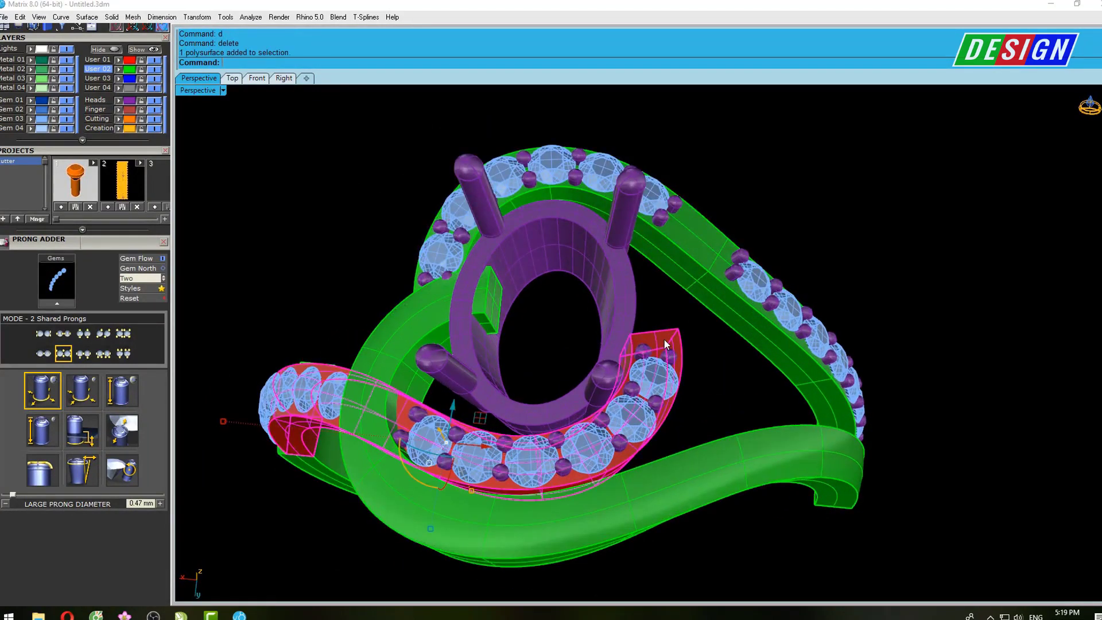
pyautogui.write('d')
pyautogui.press('Return')
pyautogui.moveTo(669, 362); pyautogui.dragTo(676, 405)
pyautogui.write('d')
pyautogui.press('Return')
pyautogui.write('d')
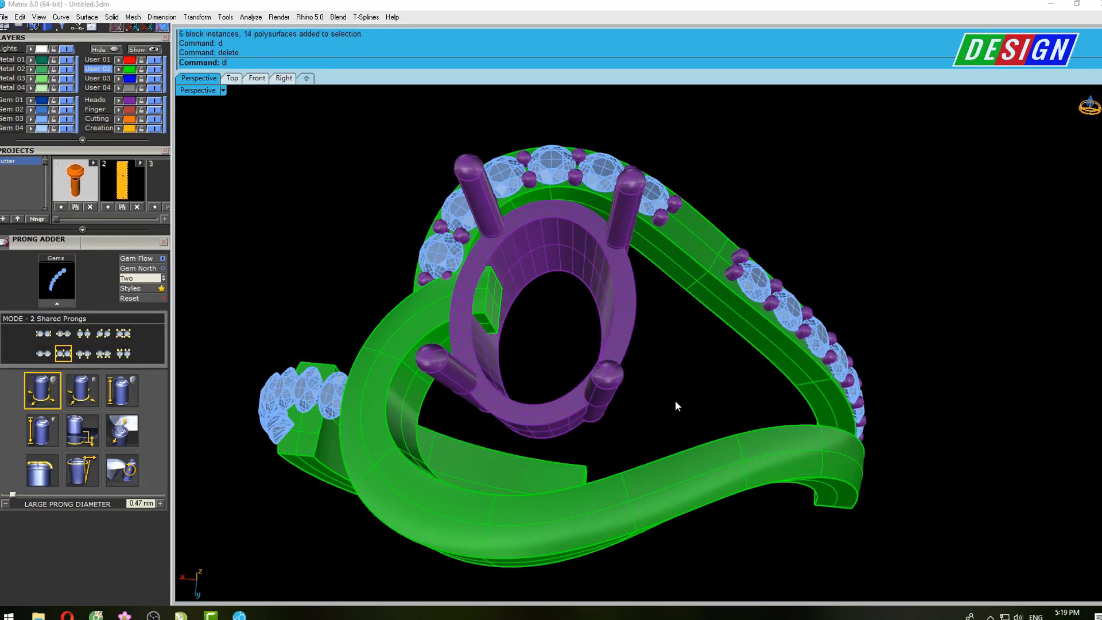
pyautogui.click(309, 393)
pyautogui.write('d')
pyautogui.press('Return')
# Inspect the remaining ring in a temporary shaded preview
pyautogui.moveTo(561, 404)
pyautogui.mouseDown(button='right')
pyautogui.moveTo(677, 369)
pyautogui.moveTo(689, 333)
pyautogui.moveTo(827, 359)
pyautogui.moveTo(612, 310)
pyautogui.mouseUp(button='right')
pyautogui.scroll(3, 639, 356)
pyautogui.write('s')
pyautogui.press('Return')
pyautogui.scroll(2, 781, 338)
pyautogui.scroll(-3, 780, 339)
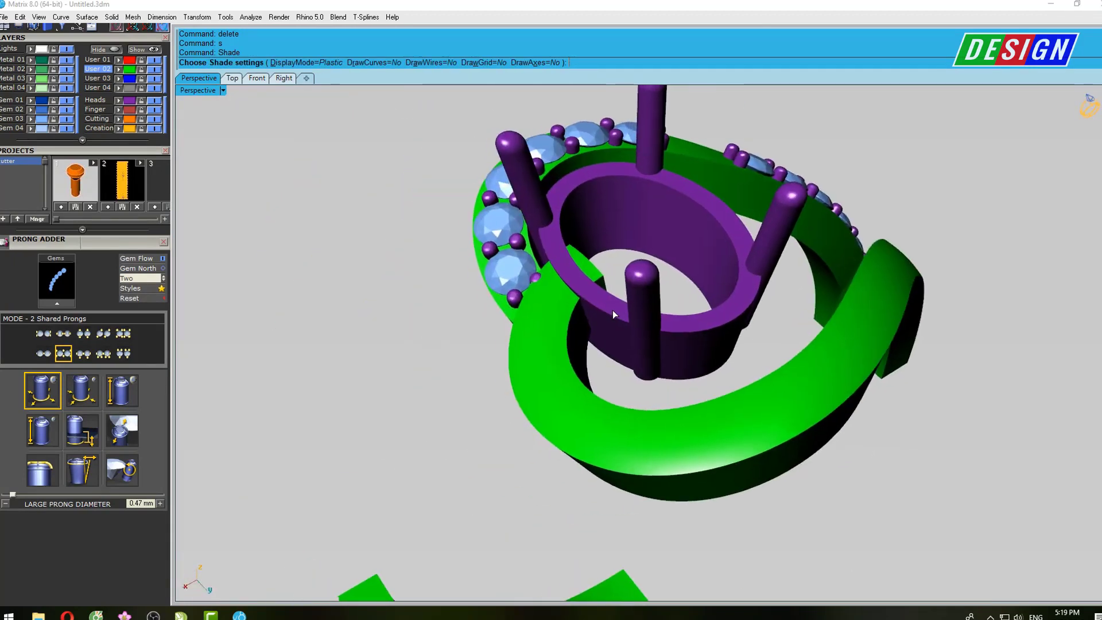
pyautogui.press('Escape')
# Select the purple bezel and check it in a shaded full-size Top view
pyautogui.scroll(3, 683, 322)
pyautogui.click(656, 329)
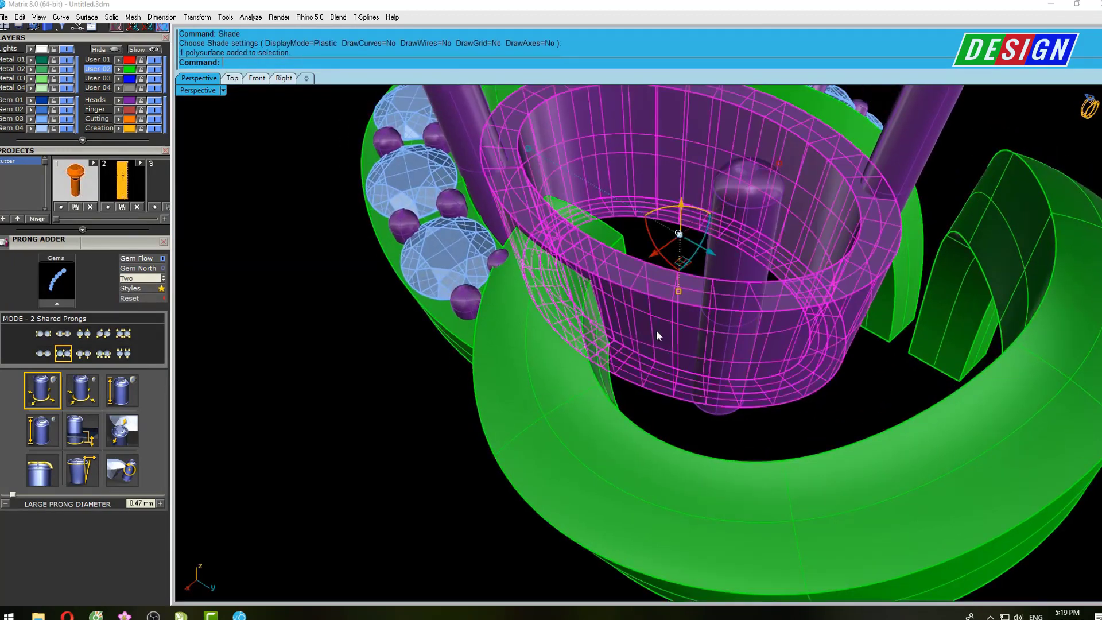
pyautogui.scroll(1, 669, 339)
pyautogui.hotkey('ctrl', 'F1')
pyautogui.scroll(4, 611, 336)
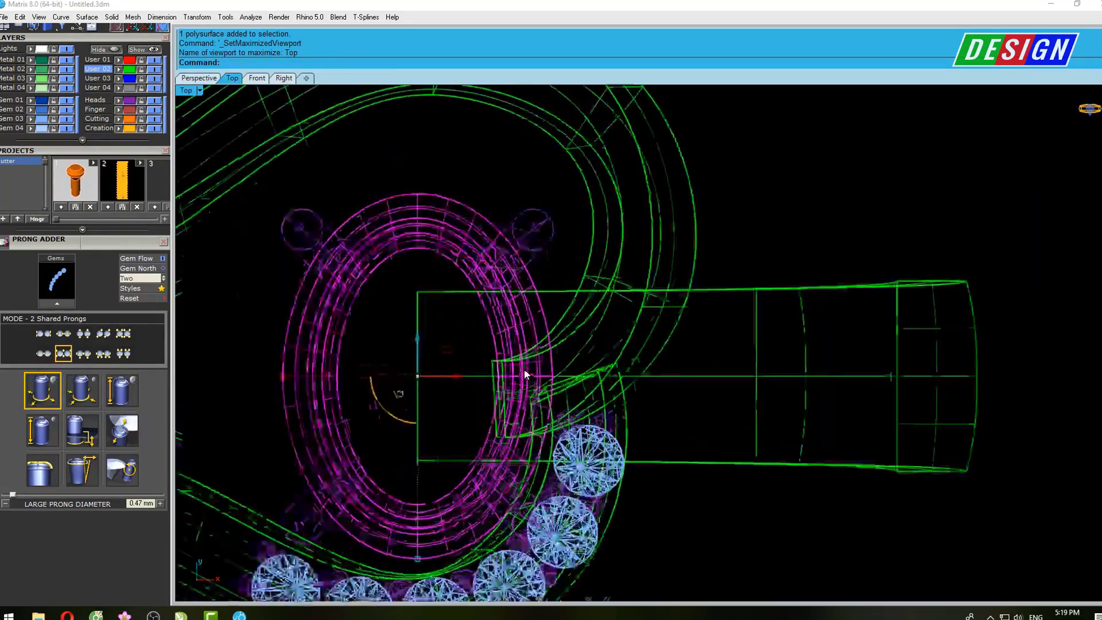
pyautogui.scroll(2, 540, 372)
pyautogui.moveTo(541, 372); pyautogui.dragTo(558, 373, button='right')
pyautogui.write('s')
pyautogui.press('Return')
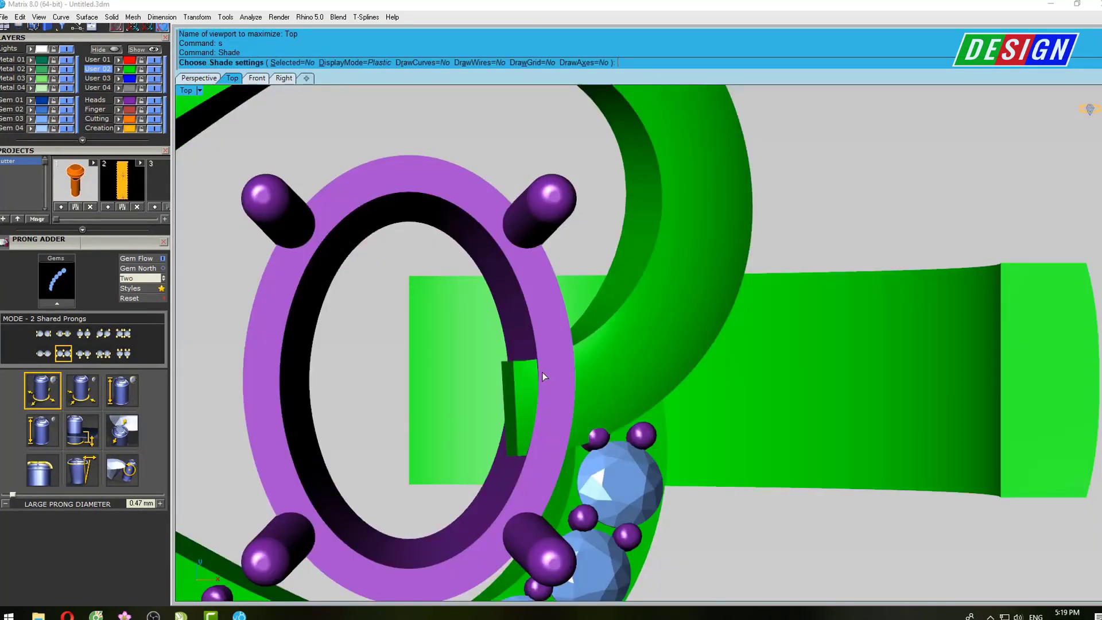
pyautogui.press('Escape')
# Return to the full-size Perspective view around the bezel
pyautogui.scroll(1, 556, 383)
pyautogui.scroll(1, 543, 362)
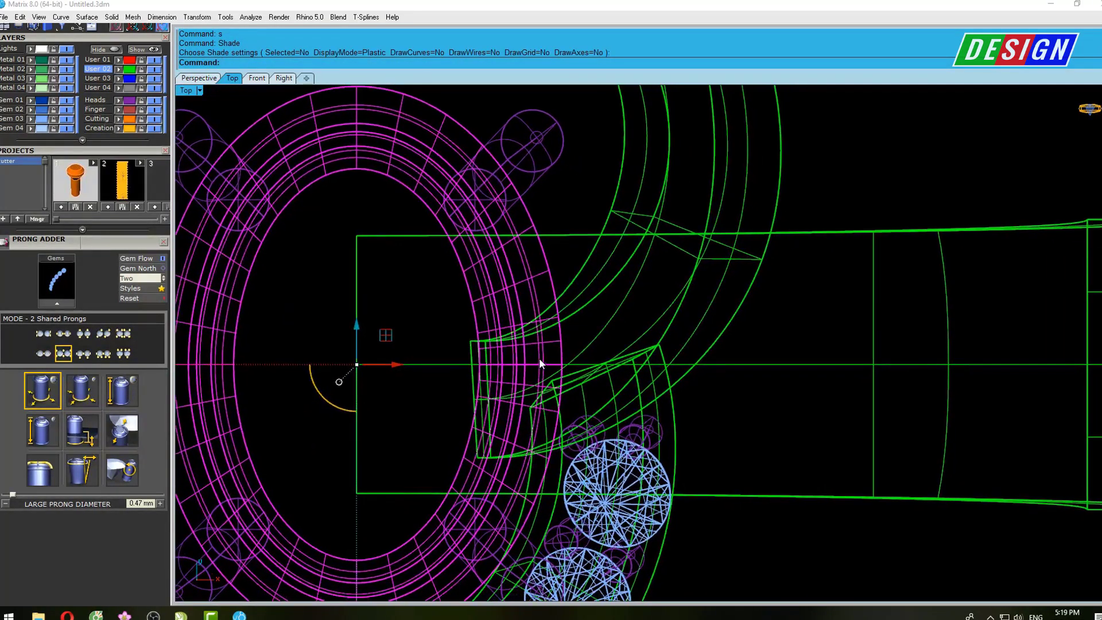
pyautogui.hotkey('ctrl', 'F4')
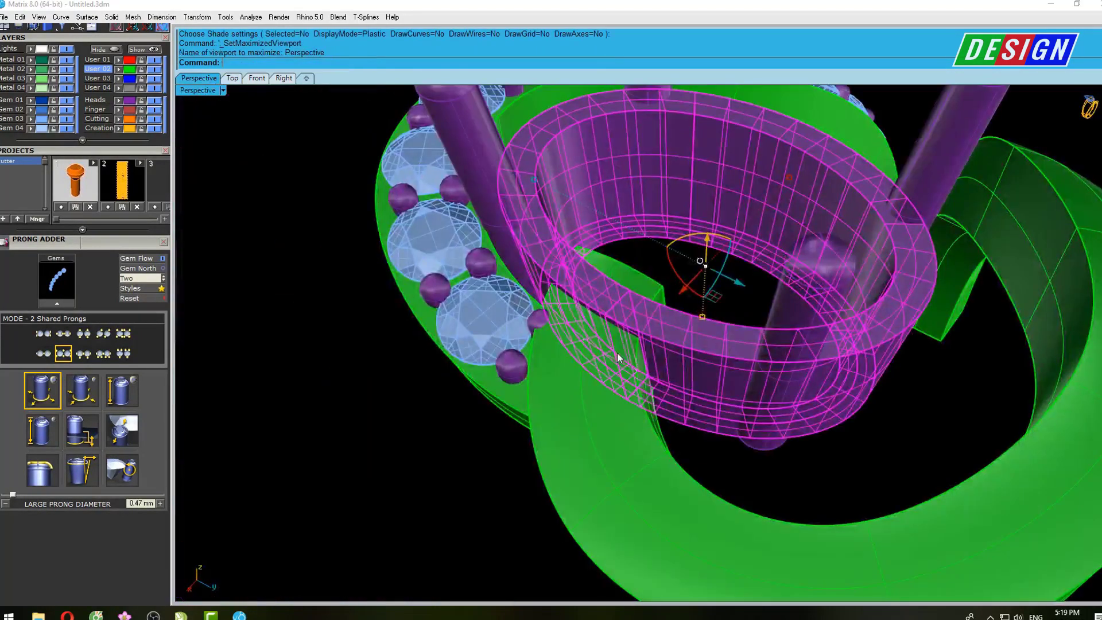
pyautogui.moveTo(618, 353)
pyautogui.mouseDown(button='right')
pyautogui.moveTo(694, 340)
pyautogui.moveTo(659, 347)
pyautogui.moveTo(631, 390)
pyautogui.moveTo(605, 374)
pyautogui.mouseUp(button='right')
pyautogui.write('ex')
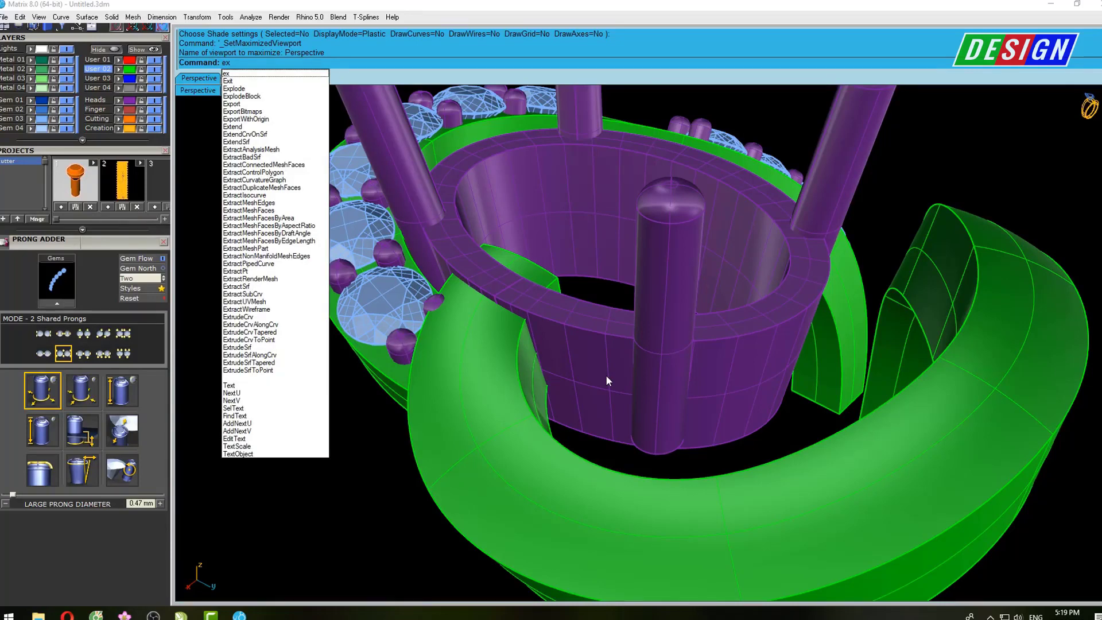
# Extract the head's ring surface with ExtractSrf
pyautogui.write('trudeCrv')
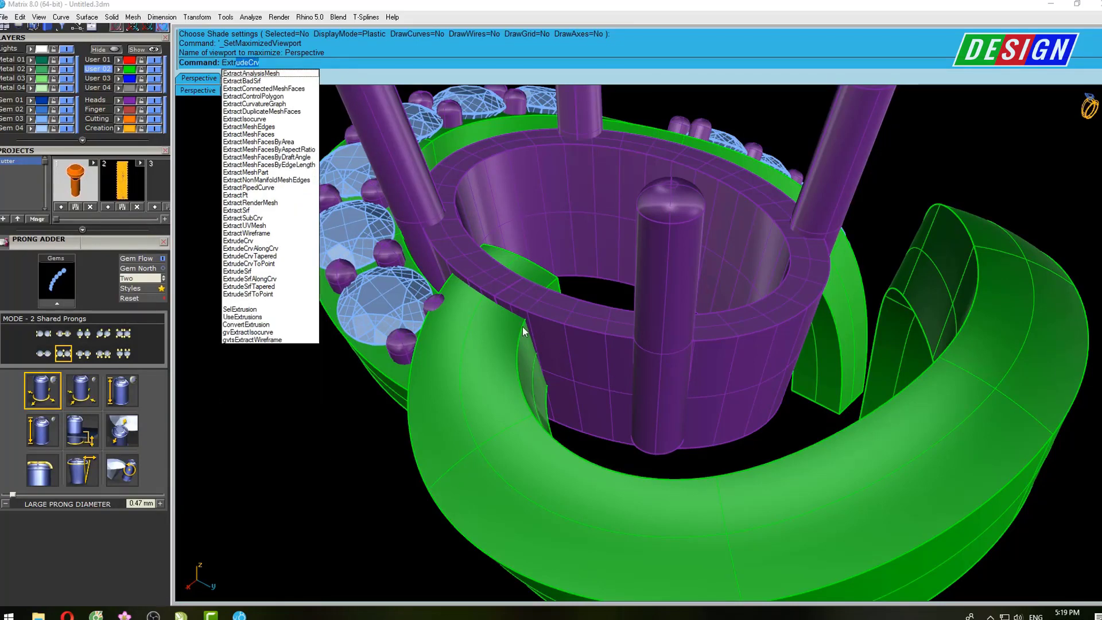
pyautogui.click(246, 211)
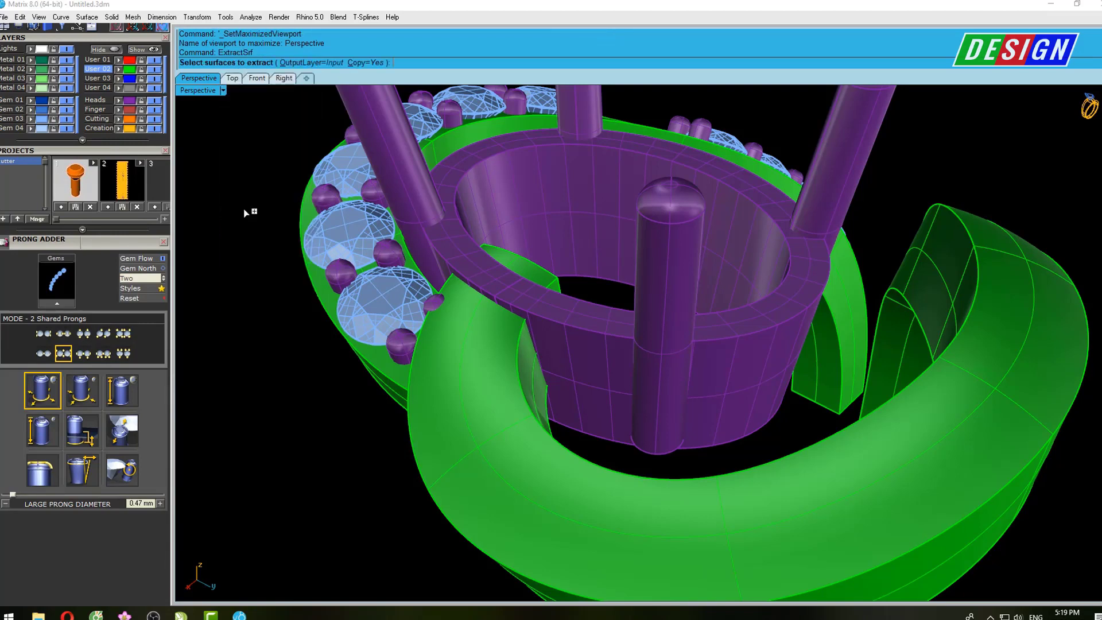
pyautogui.click(554, 340)
pyautogui.moveTo(561, 343)
pyautogui.mouseDown(button='right')
pyautogui.moveTo(564, 294)
pyautogui.moveTo(566, 338)
pyautogui.mouseUp(button='right')
pyautogui.press('Return')
pyautogui.write('O')
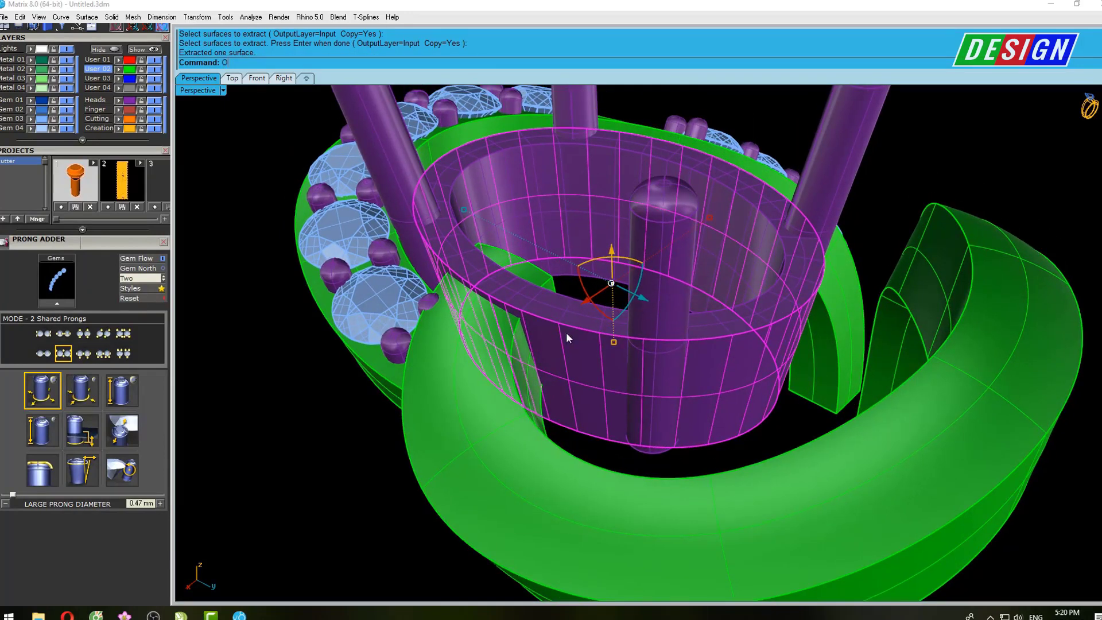
# Offset the extracted surface by 0.4 with all directions flipped
pyautogui.write('f')
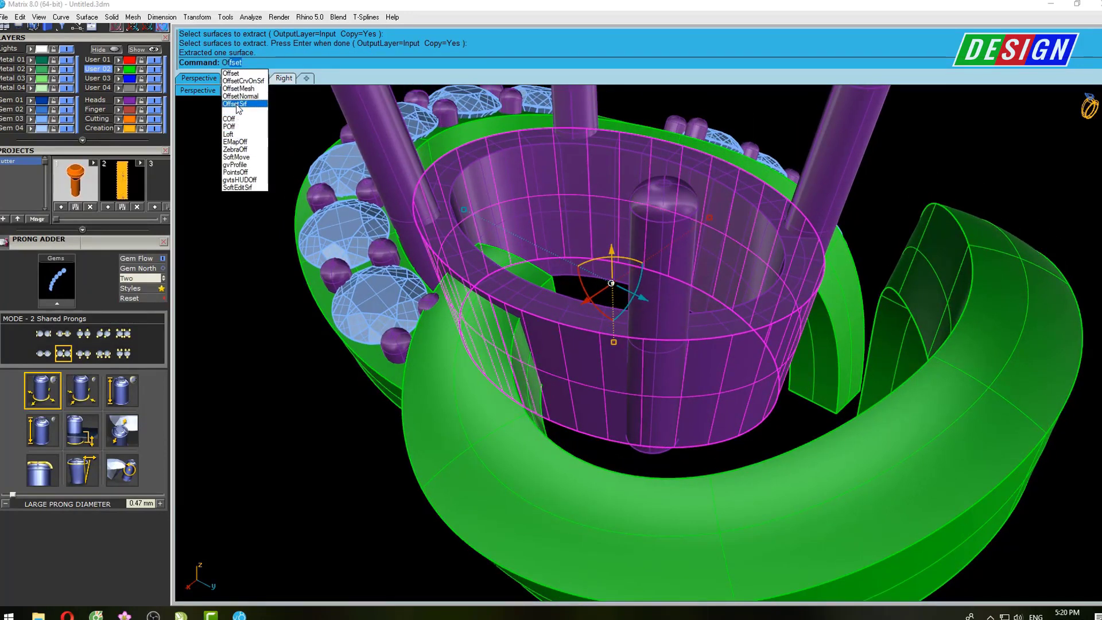
pyautogui.click(238, 105)
pyautogui.moveTo(697, 316)
pyautogui.mouseDown(button='right')
pyautogui.moveTo(597, 97)
pyautogui.moveTo(645, 383)
pyautogui.mouseUp(button='right')
pyautogui.click(630, 62)
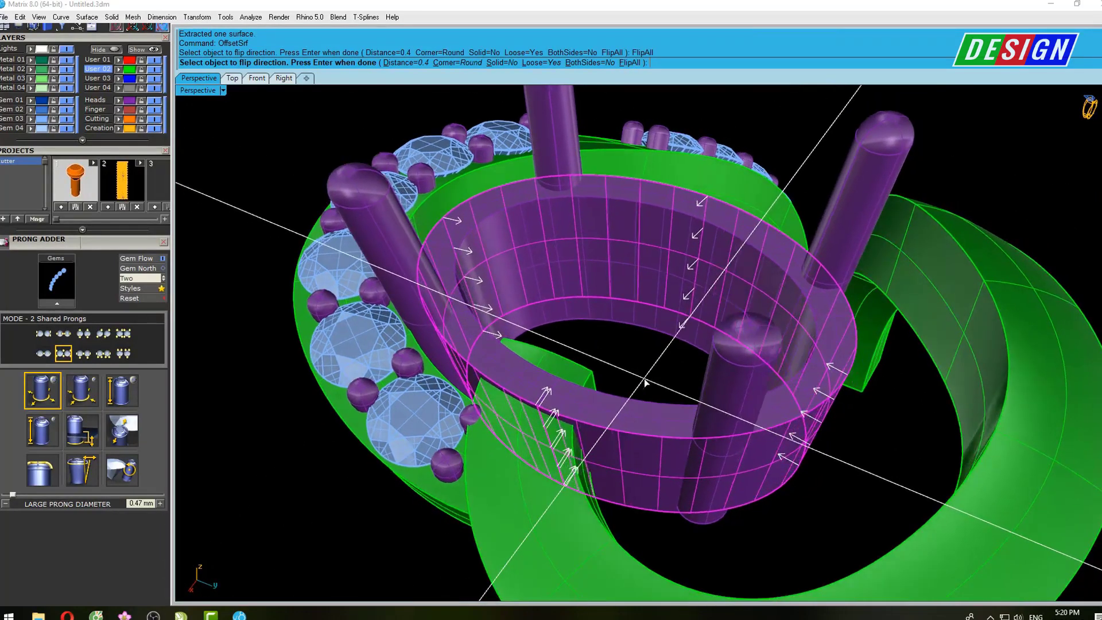
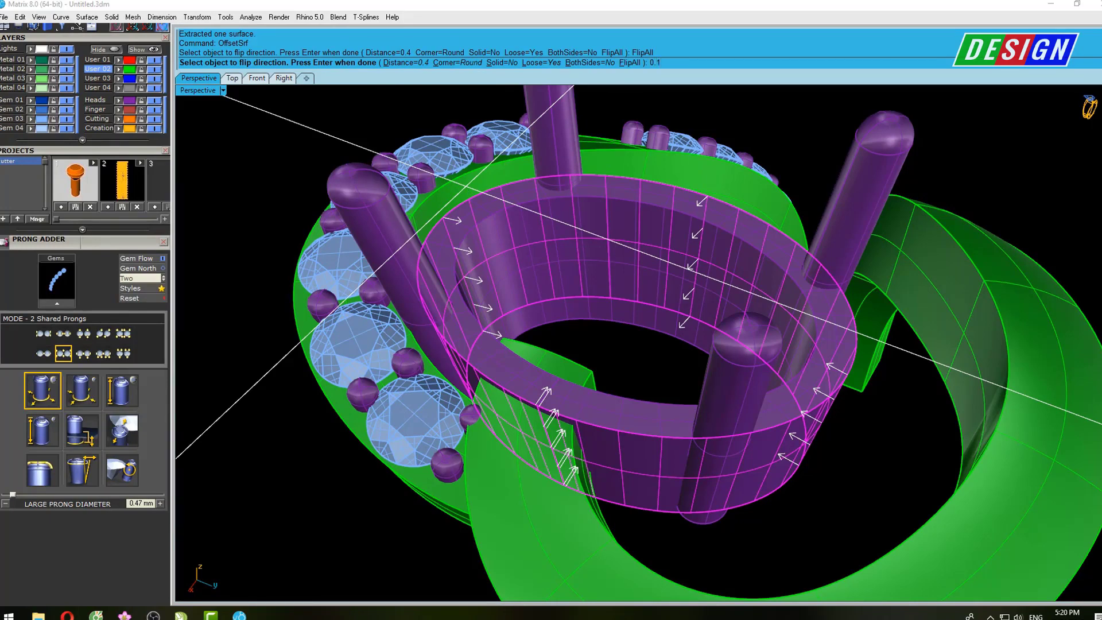
# Delete the unwanted offset surface around the bezel
pyautogui.moveTo(465, 189); pyautogui.dragTo(602, 362, button='right')
pyautogui.press('Return')
pyautogui.scroll(3, 605, 447)
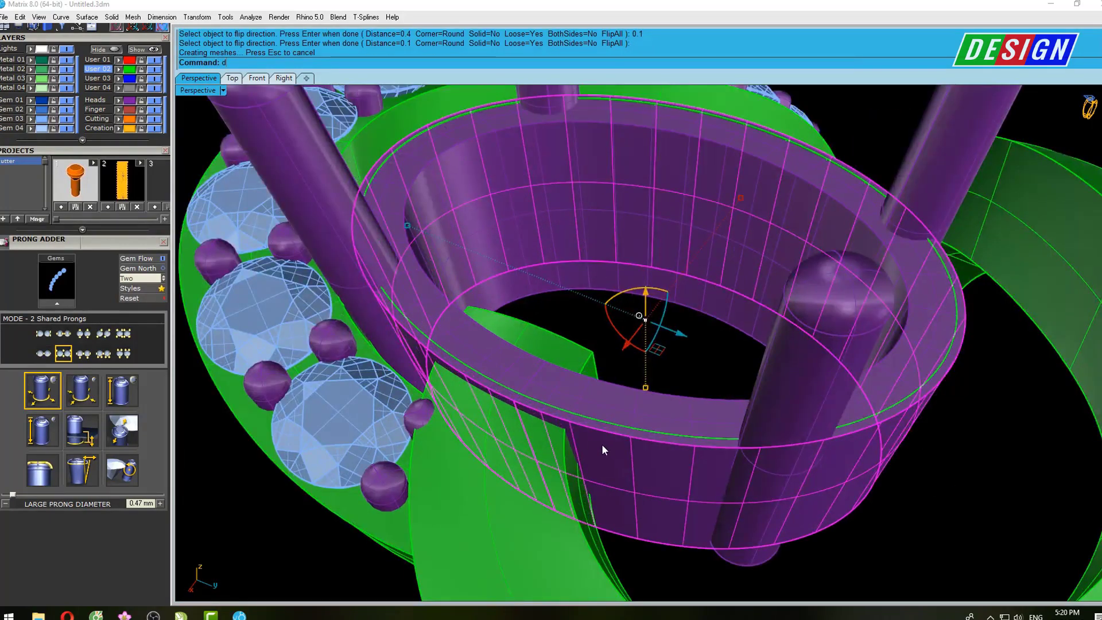
pyautogui.press('Return')
pyautogui.moveTo(617, 412); pyautogui.dragTo(636, 395, button='right')
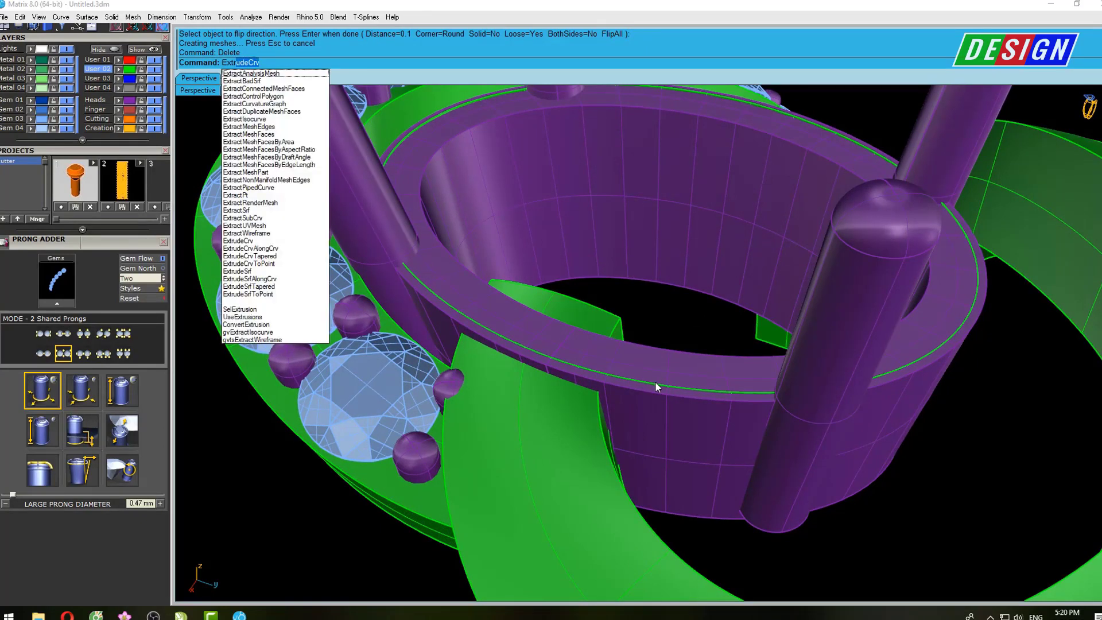
pyautogui.press('Escape')
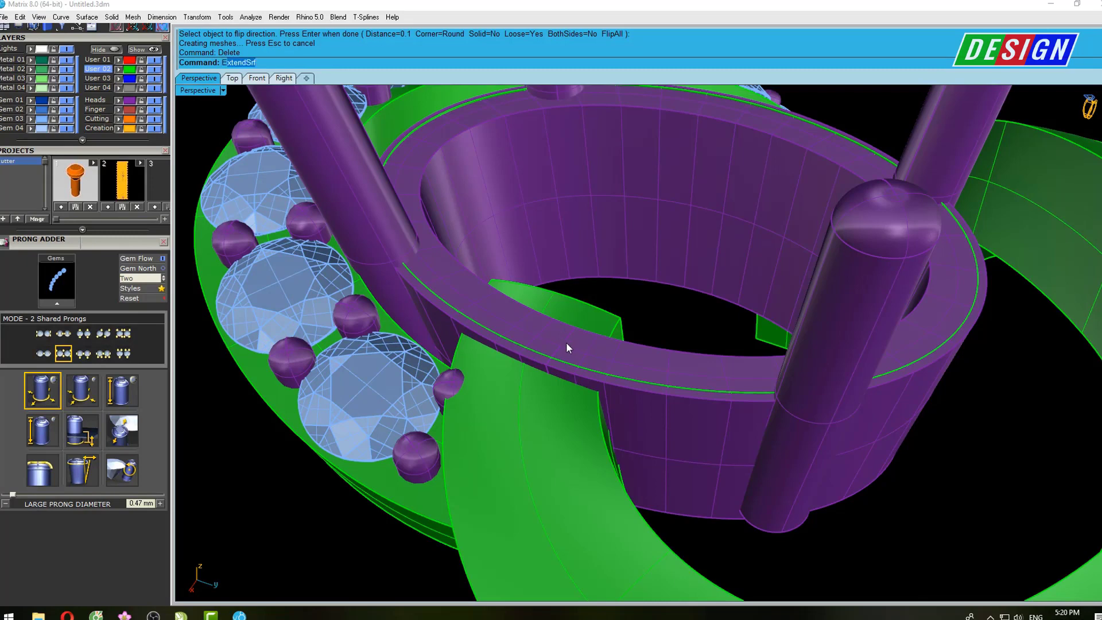
# Extend the bezel surface past its top edge with ExtendSrf
pyautogui.click(619, 380)
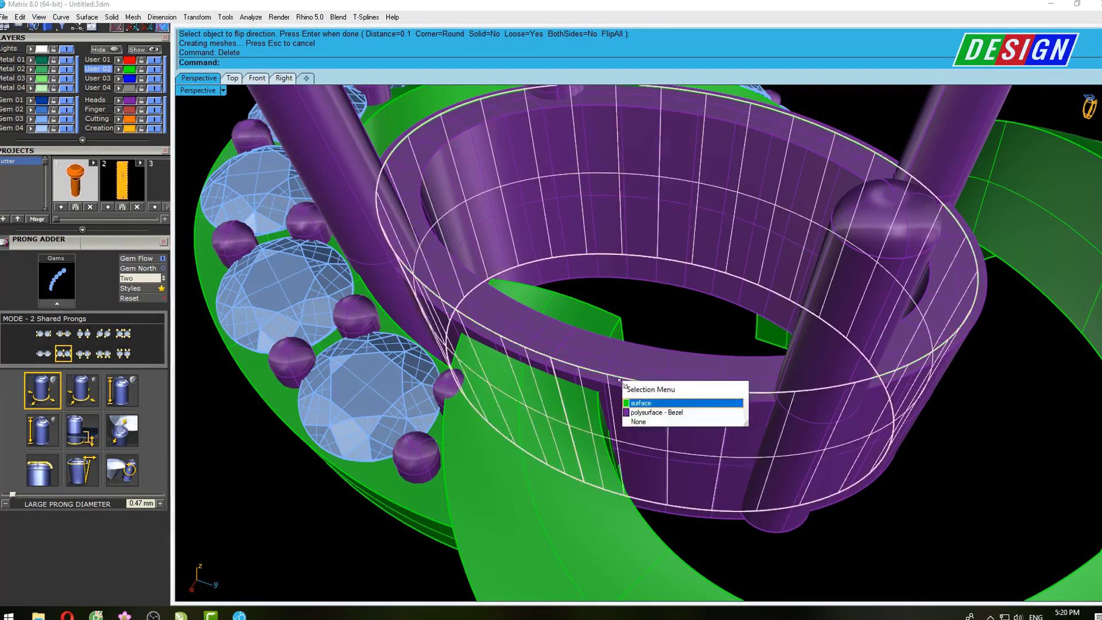
pyautogui.click(646, 412)
pyautogui.write('Ext')
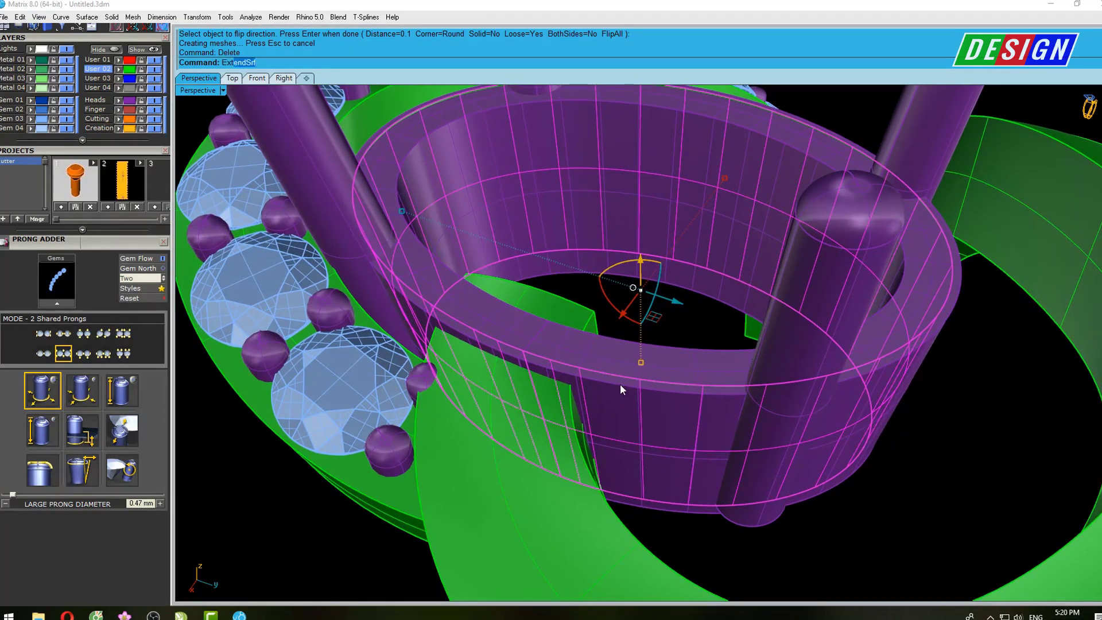
pyautogui.press('Return')
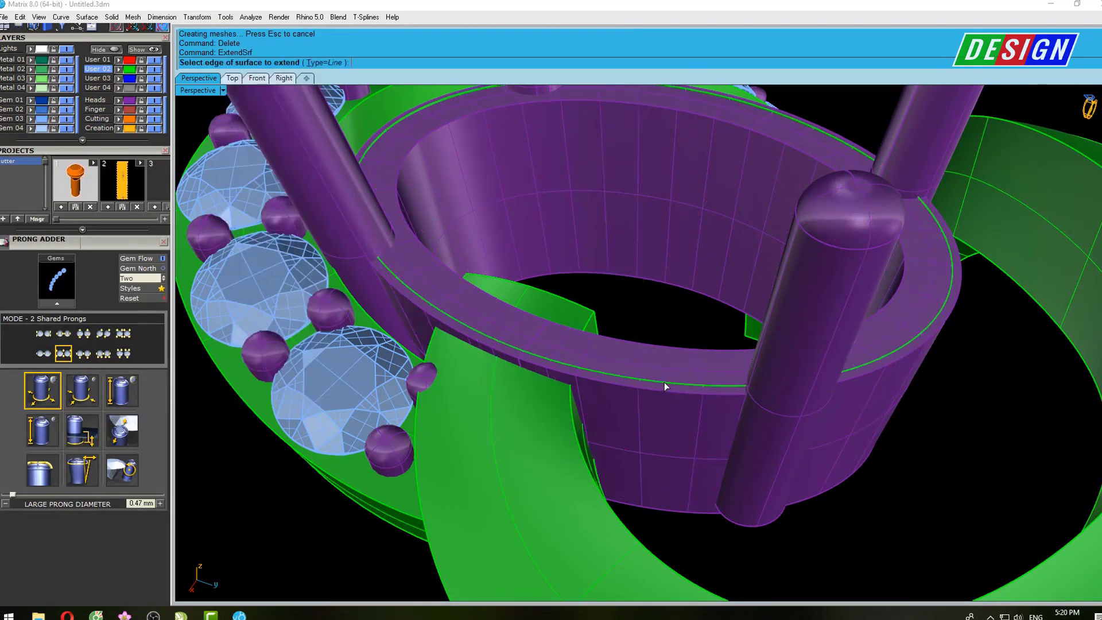
pyautogui.click(664, 382)
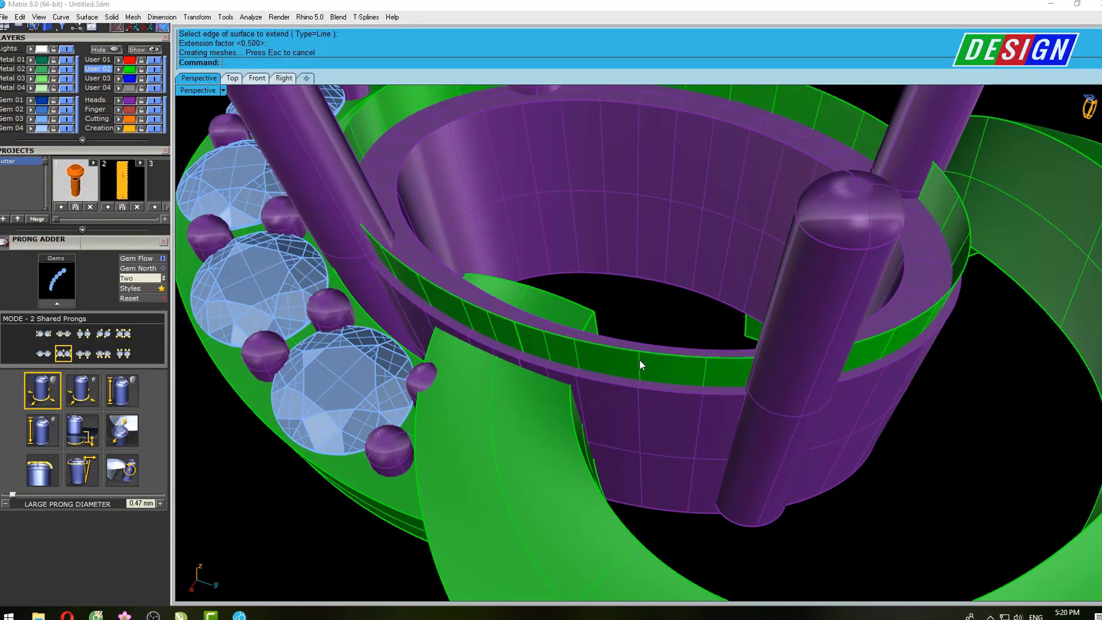
# Cap the purple inner bezel cup into one closed solid and select the shank
pyautogui.click(641, 363)
pyautogui.press('Escape')
pyautogui.moveTo(642, 360)
pyautogui.mouseDown(button='right')
pyautogui.moveTo(561, 316)
pyautogui.moveTo(571, 333)
pyautogui.mouseUp(button='right')
pyautogui.click(571, 333)
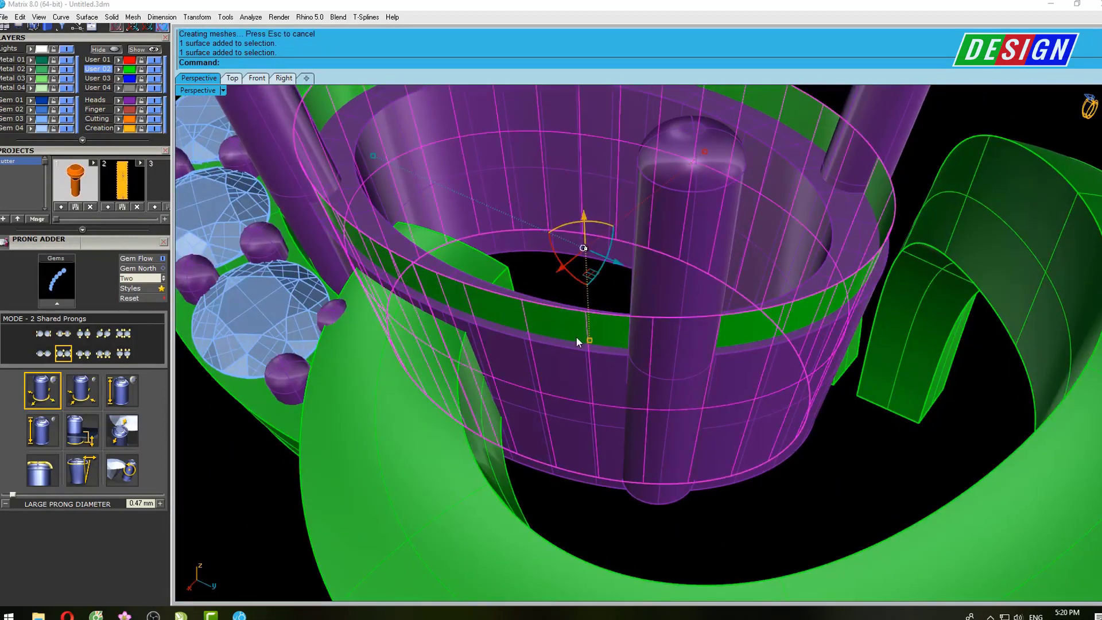
pyautogui.write('cap')
pyautogui.press('Return')
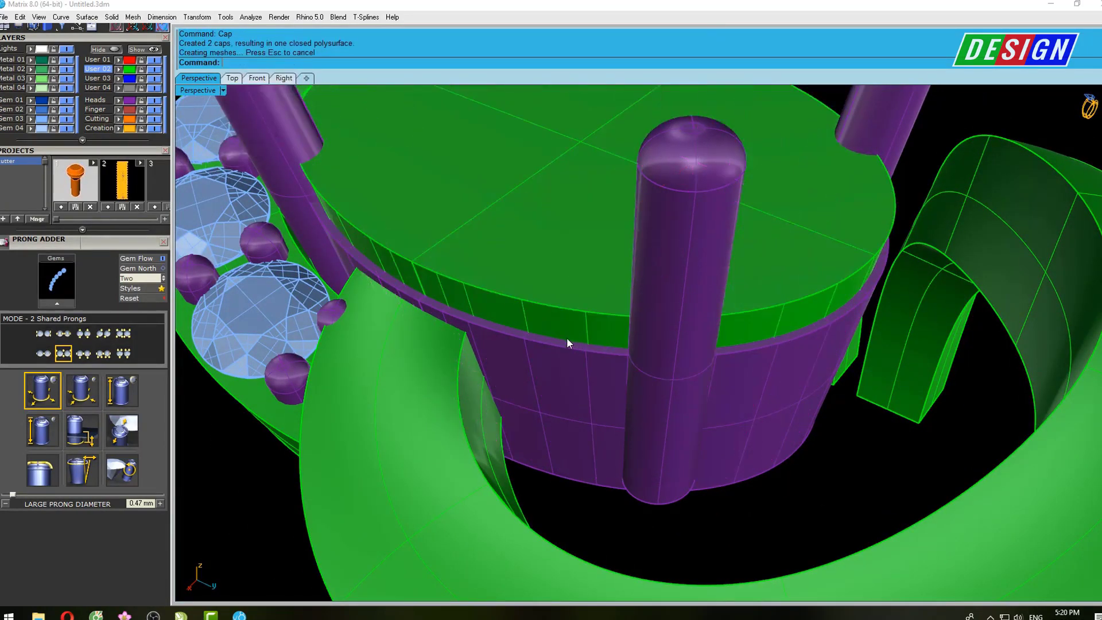
pyautogui.scroll(-5, 424, 426)
pyautogui.click(636, 343)
pyautogui.moveTo(636, 343)
pyautogui.mouseDown(button='right')
pyautogui.moveTo(574, 402)
pyautogui.moveTo(515, 394)
pyautogui.moveTo(549, 360)
pyautogui.mouseUp(button='right')
pyautogui.write('Boo')
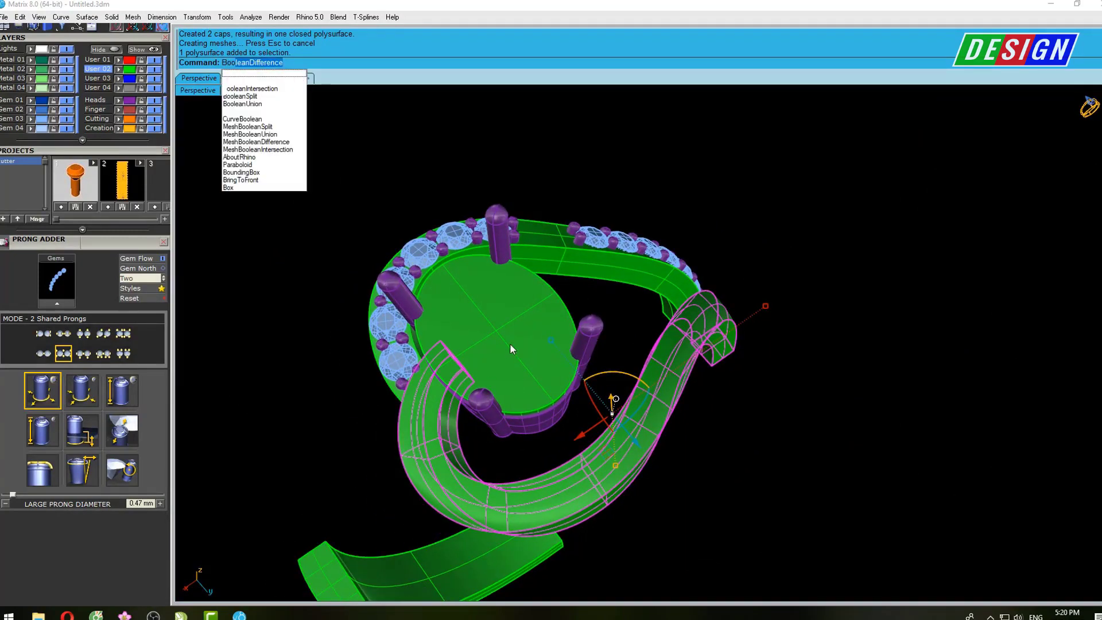
# Subtract the capped cup from the shank to cut the bezel opening, shown shaded
pyautogui.press('Return')
pyautogui.click(508, 343)
pyautogui.press('Return')
pyautogui.moveTo(508, 348)
pyautogui.mouseDown(button='right')
pyautogui.moveTo(544, 381)
pyautogui.moveTo(517, 381)
pyautogui.moveTo(583, 315)
pyautogui.moveTo(457, 319)
pyautogui.moveTo(536, 368)
pyautogui.moveTo(617, 353)
pyautogui.mouseUp(button='right')
pyautogui.write('s')
pyautogui.press('Return')
pyautogui.press('Return')
pyautogui.scroll(-2, 618, 353)
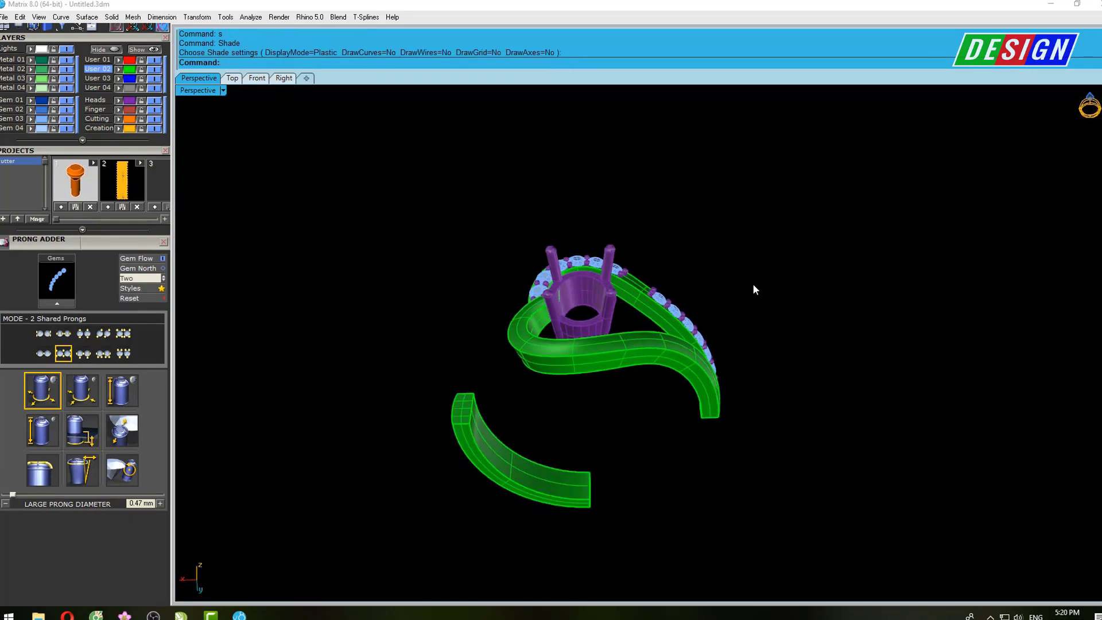
pyautogui.moveTo(752, 283); pyautogui.dragTo(676, 373)
# Select the halo, gems, prongs and both shank bands
pyautogui.moveTo(676, 373)
pyautogui.mouseDown(button='right')
pyautogui.moveTo(560, 263)
pyautogui.moveTo(783, 253)
pyautogui.mouseUp(button='right')
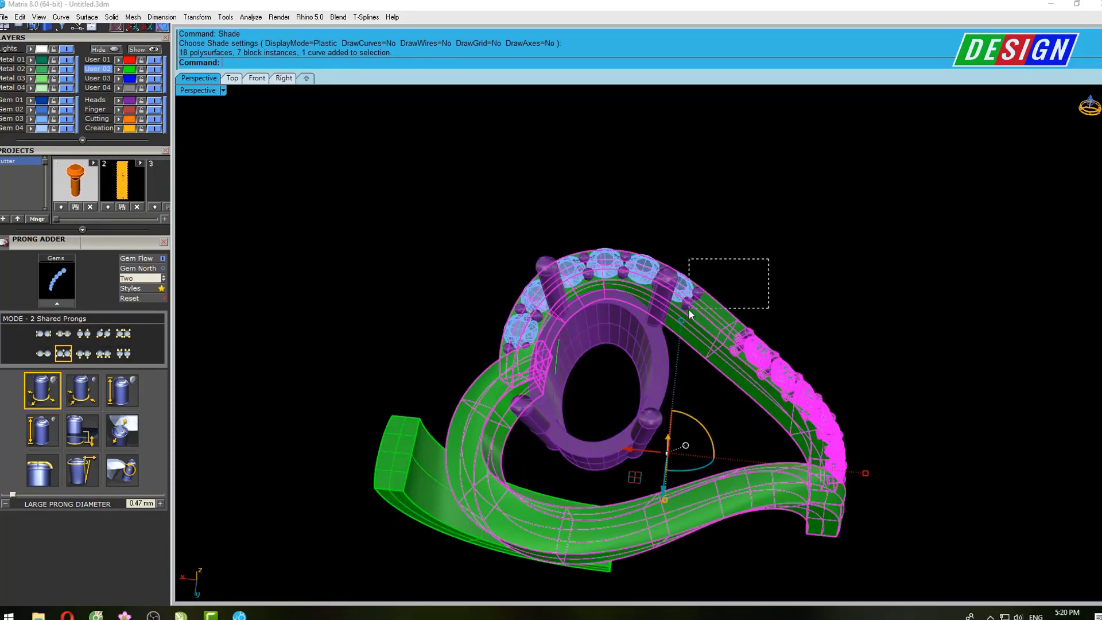
pyautogui.moveTo(689, 310); pyautogui.dragTo(688, 310)
pyautogui.moveTo(688, 310)
pyautogui.mouseDown(button='right')
pyautogui.moveTo(708, 313)
pyautogui.moveTo(711, 218)
pyautogui.moveTo(680, 247)
pyautogui.moveTo(670, 292)
pyautogui.moveTo(718, 315)
pyautogui.mouseUp(button='right')
pyautogui.click(669, 291)
pyautogui.scroll(3, 708, 316)
pyautogui.scroll(2, 708, 316)
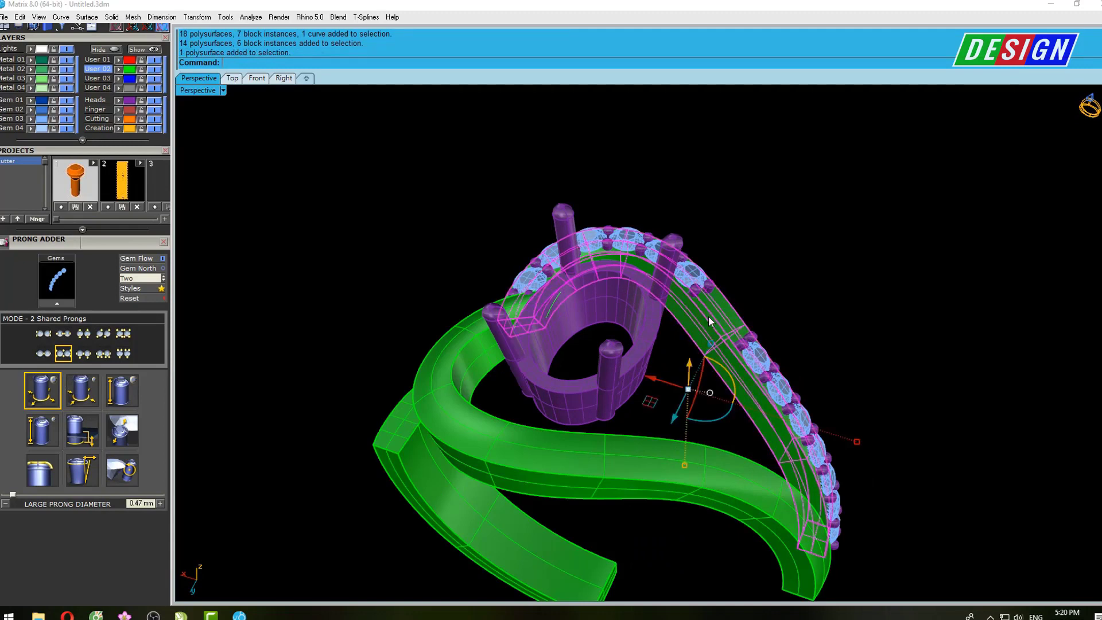
pyautogui.moveTo(812, 254); pyautogui.dragTo(698, 373)
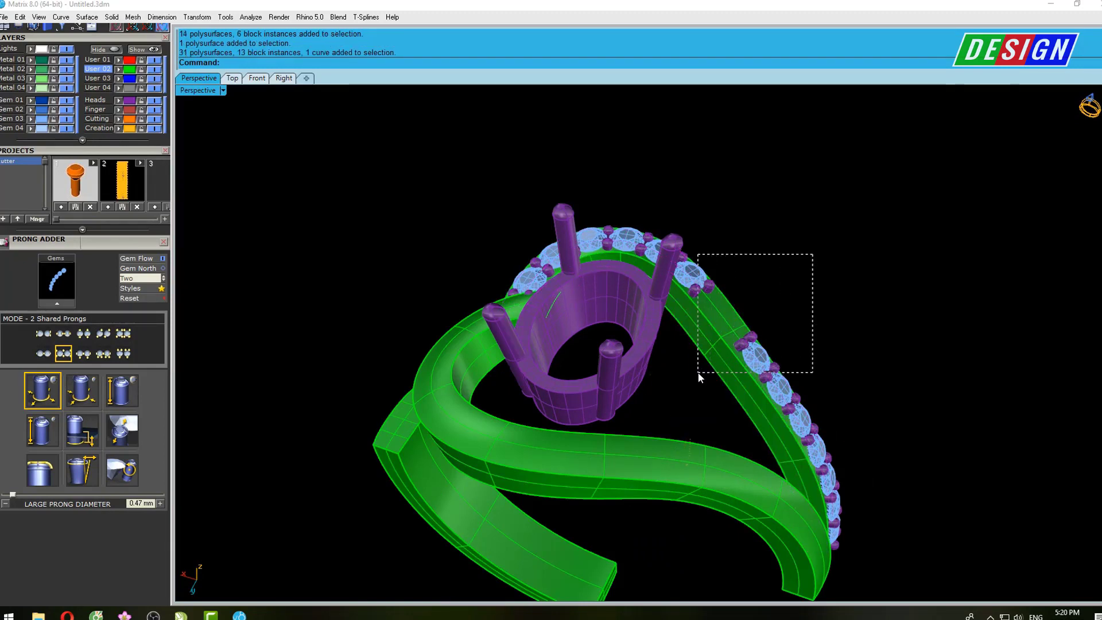
pyautogui.click(635, 457)
pyautogui.scroll(-3, 635, 456)
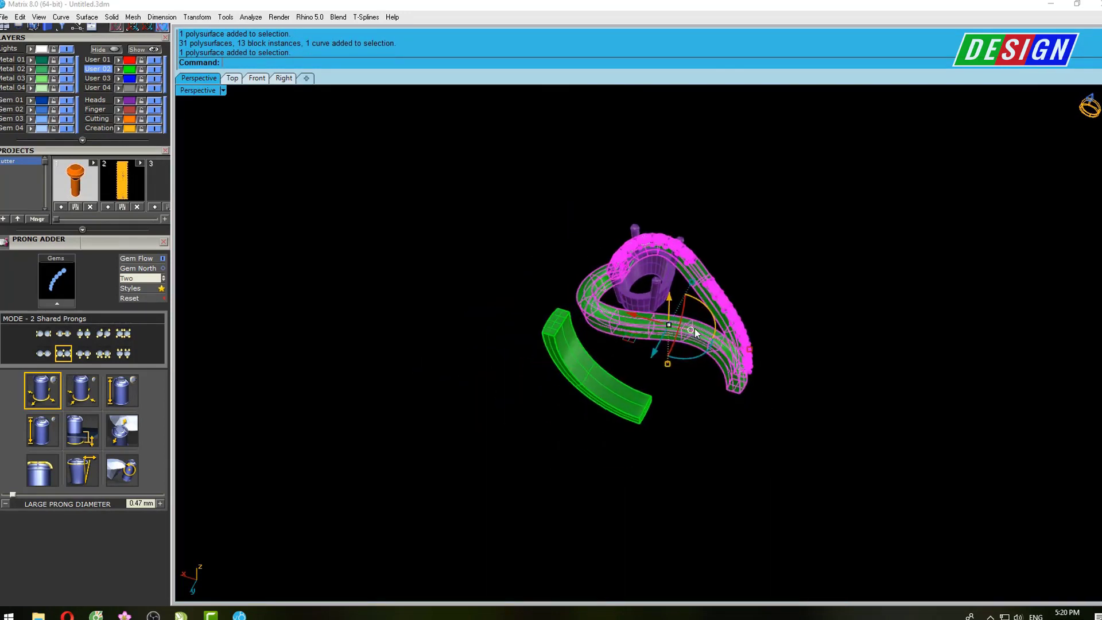
# Copy the selected shank pieces rotated 180° about the origin in the Top view
pyautogui.hotkey('ctrl', 'F1')
pyautogui.scroll(-5, 653, 312)
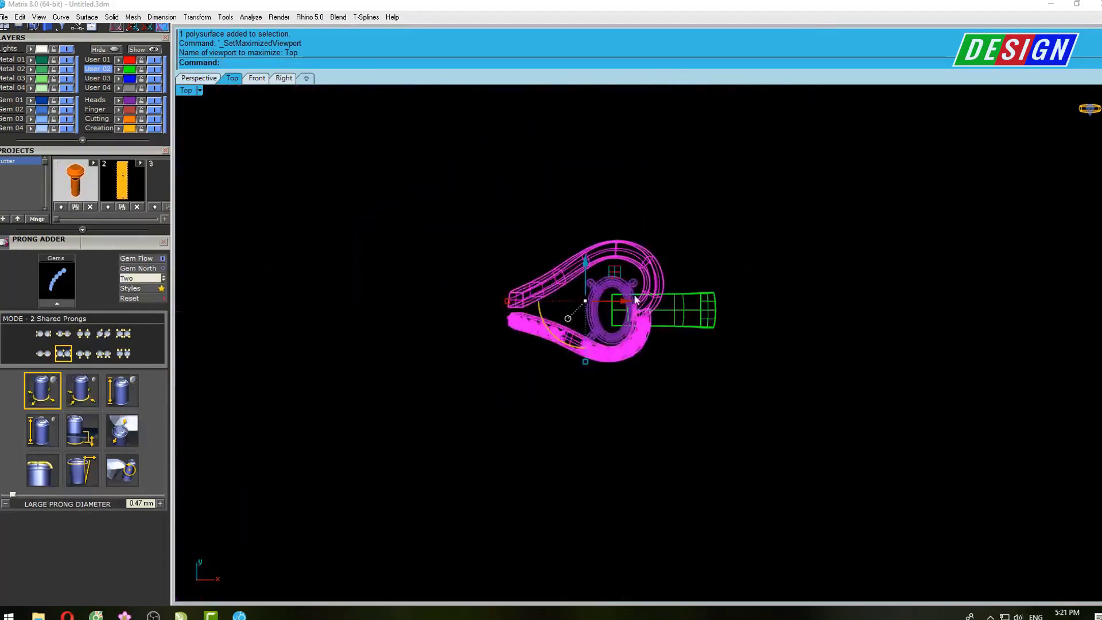
pyautogui.scroll(3, 623, 274)
pyautogui.moveTo(623, 273); pyautogui.dragTo(590, 321, button='right')
pyautogui.press('Return')
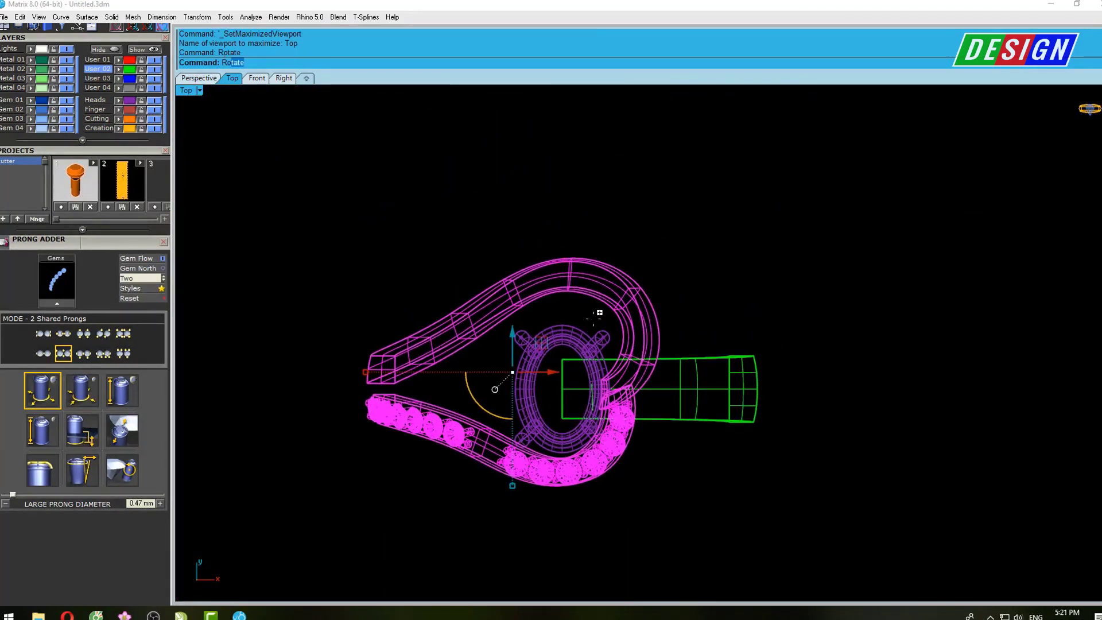
pyautogui.write('0')
pyautogui.press('Return')
pyautogui.click(562, 164)
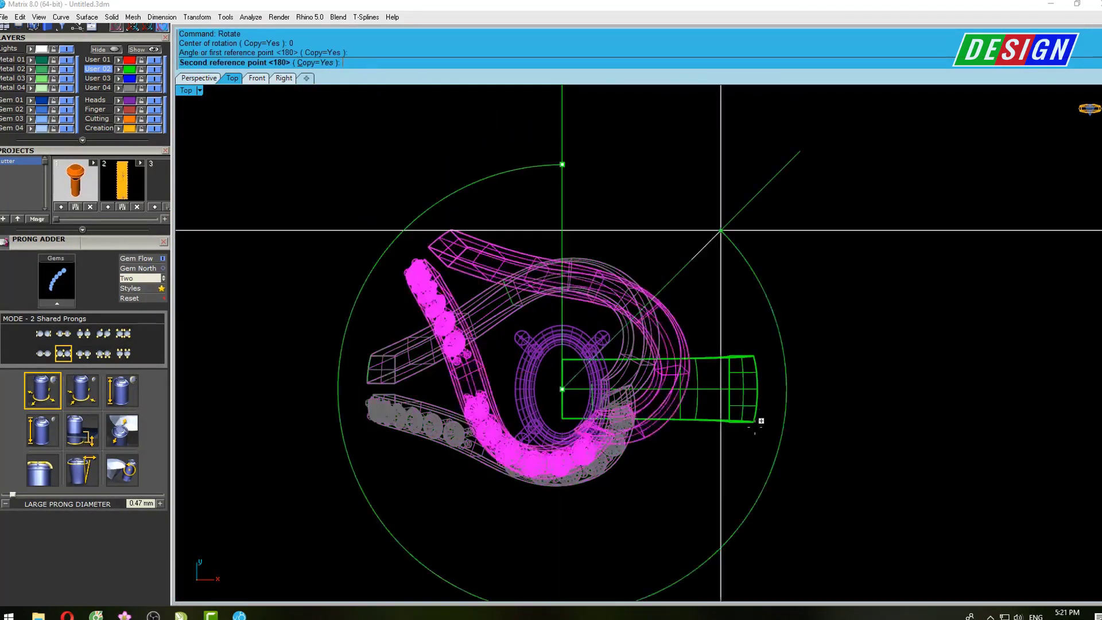
pyautogui.click(545, 490)
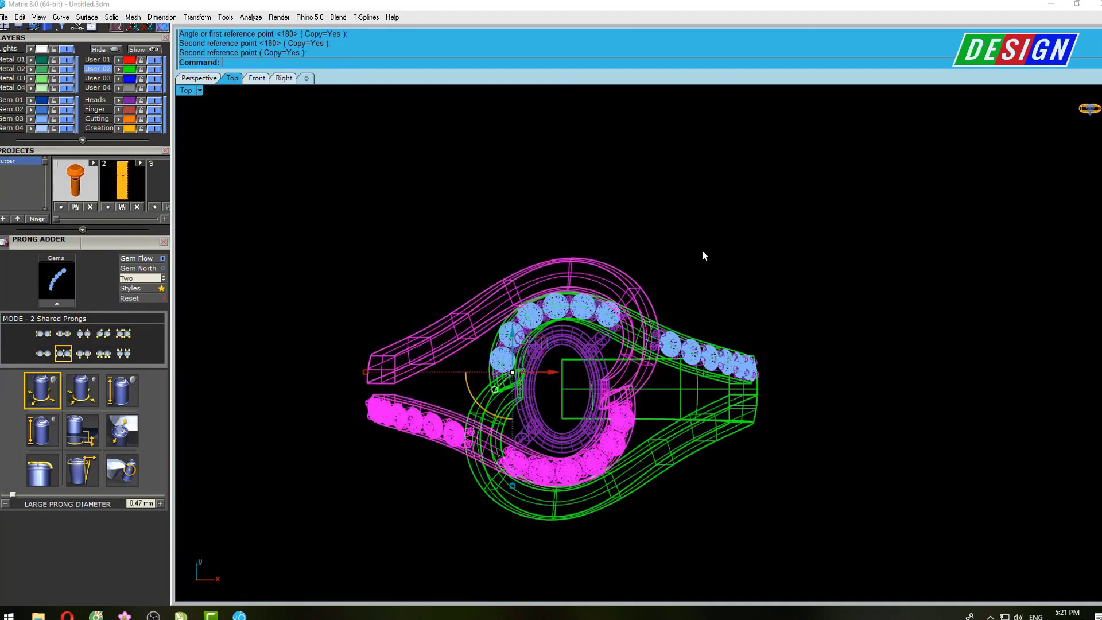
pyautogui.hotkey('ctrl', 'F4')
# Inspect the finished ring shaded, then return to wireframe
pyautogui.write('s')
pyautogui.press('Return')
pyautogui.scroll(5, 688, 287)
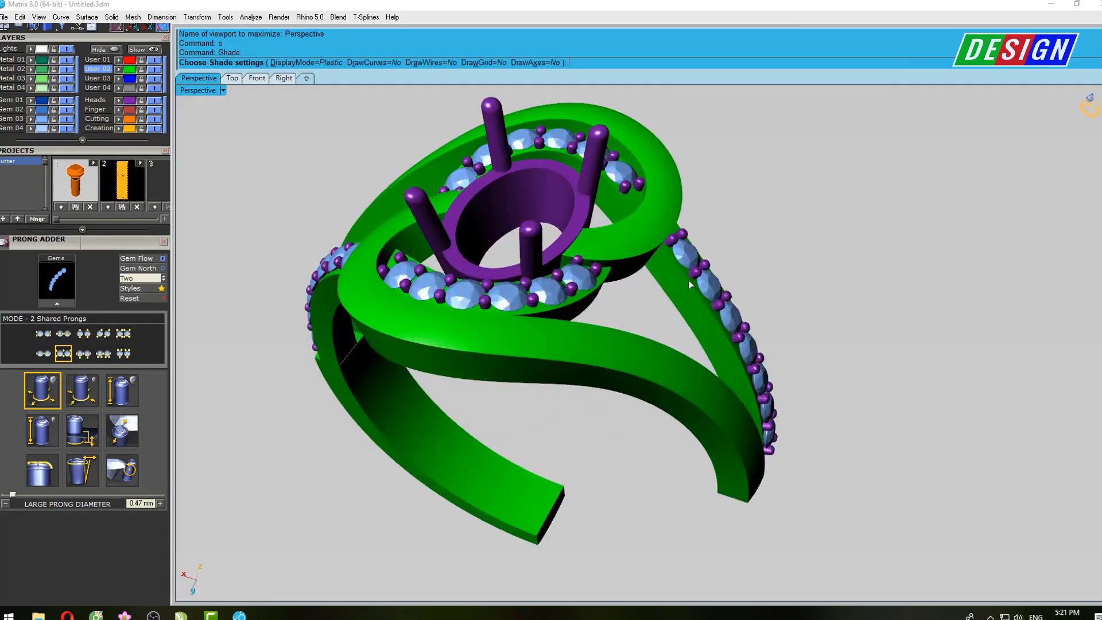
pyautogui.moveTo(689, 280)
pyautogui.mouseDown(button='right')
pyautogui.moveTo(518, 300)
pyautogui.moveTo(526, 366)
pyautogui.moveTo(585, 381)
pyautogui.moveTo(633, 290)
pyautogui.moveTo(871, 236)
pyautogui.moveTo(858, 226)
pyautogui.moveTo(649, 230)
pyautogui.moveTo(581, 216)
pyautogui.moveTo(768, 251)
pyautogui.moveTo(703, 279)
pyautogui.mouseUp(button='right')
pyautogui.press('Return')
pyautogui.scroll(5, 632, 280)
# Align the construction plane to a halo gem in the full-size Top view
pyautogui.click(632, 282)
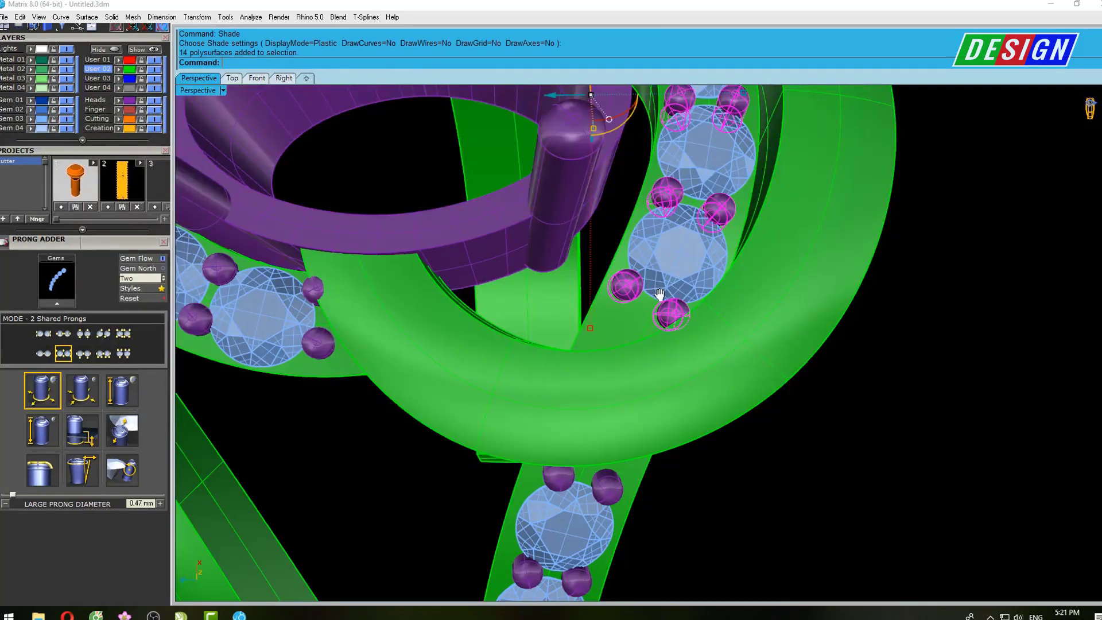
pyautogui.moveTo(632, 282); pyautogui.dragTo(639, 317, button='right')
pyautogui.hotkey('ctrl', 'F1')
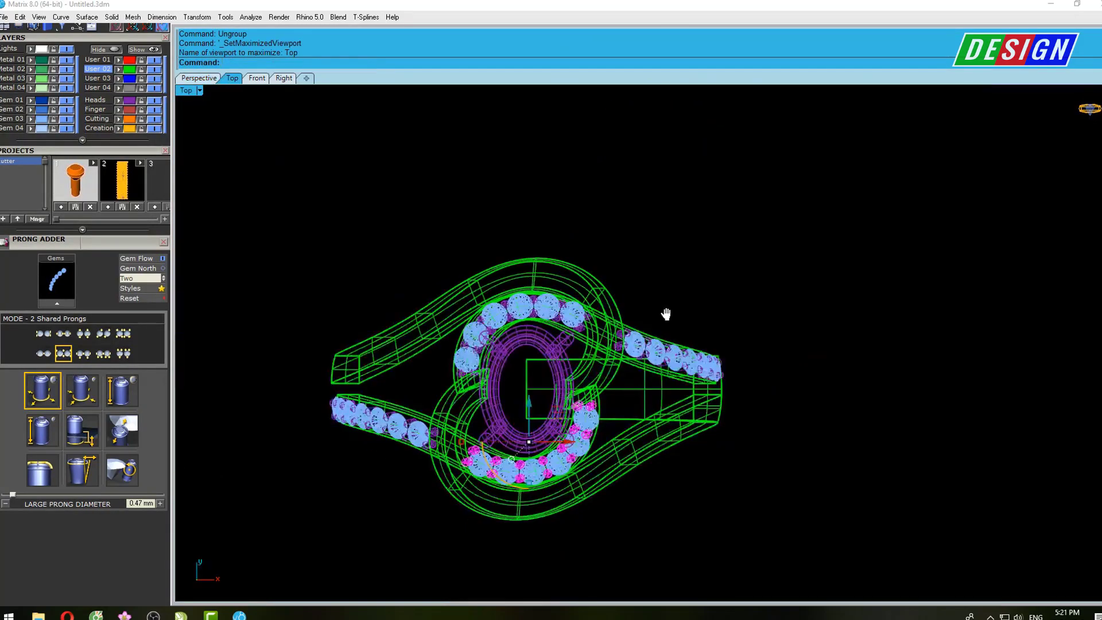
pyautogui.scroll(5, 459, 425)
pyautogui.scroll(3, 592, 408)
pyautogui.scroll(5, 505, 384)
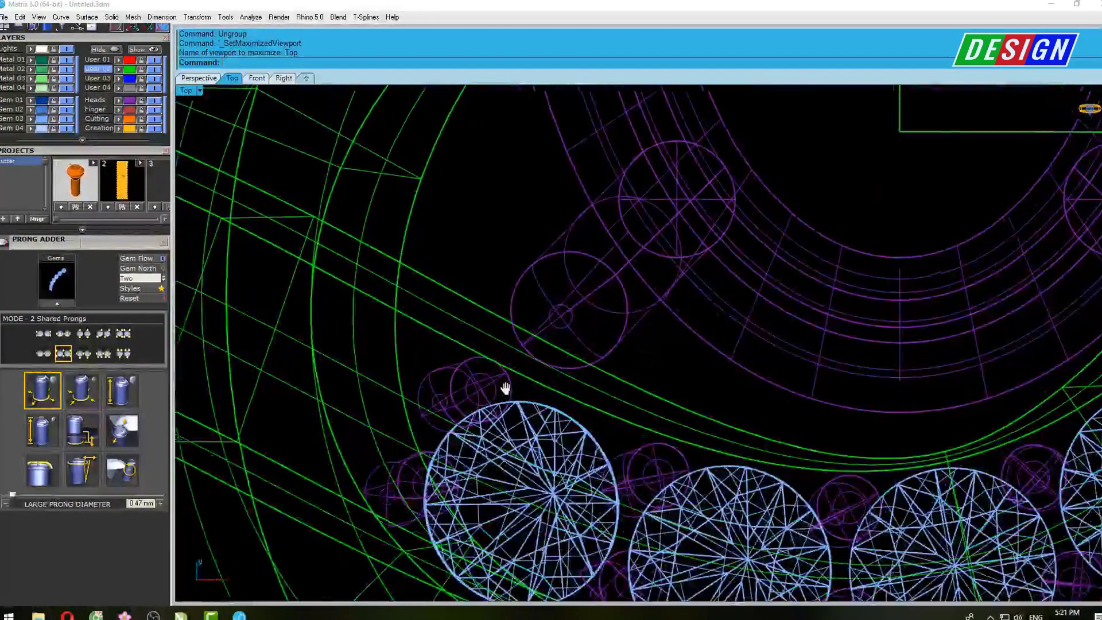
pyautogui.write('cplane')
pyautogui.press('Return')
pyautogui.write('o')
pyautogui.press('Return')
pyautogui.click(486, 380)
# Copy a halo prong and move the pasted copy into the next gem gap
pyautogui.hotkey('ctrl', 'alt', 's')
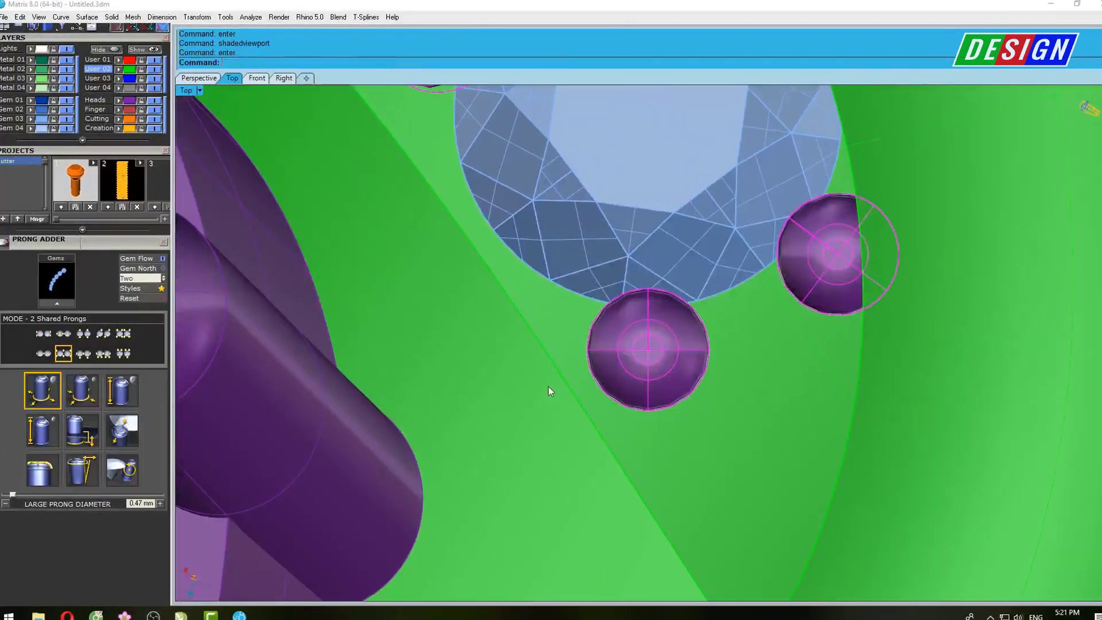
pyautogui.scroll(-3, 626, 359)
pyautogui.click(697, 320)
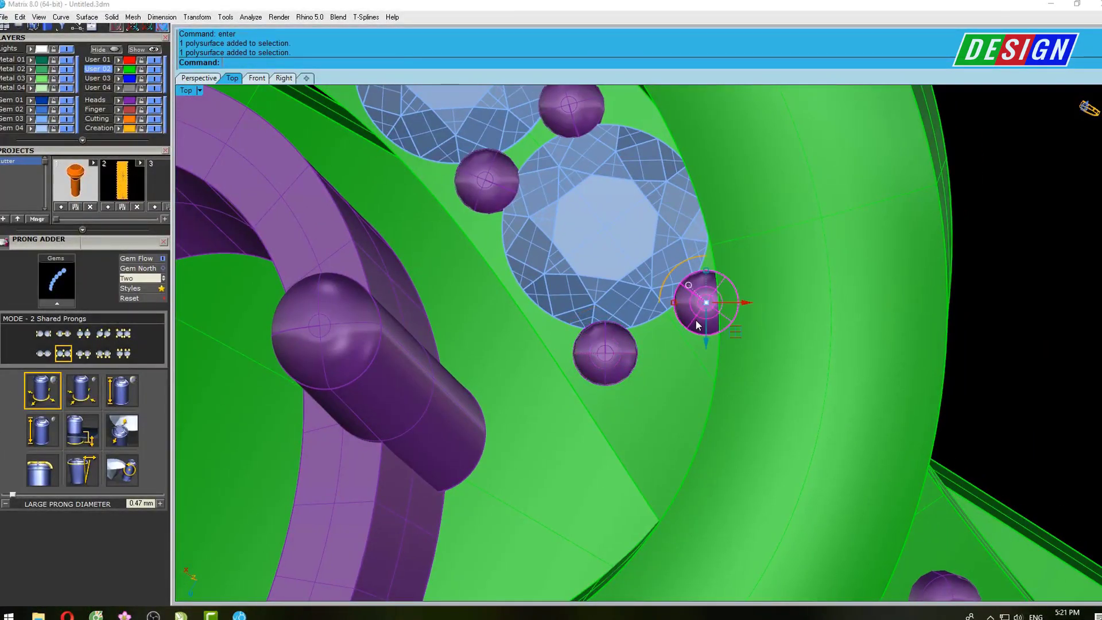
pyautogui.hotkey('ctrl', 'c')
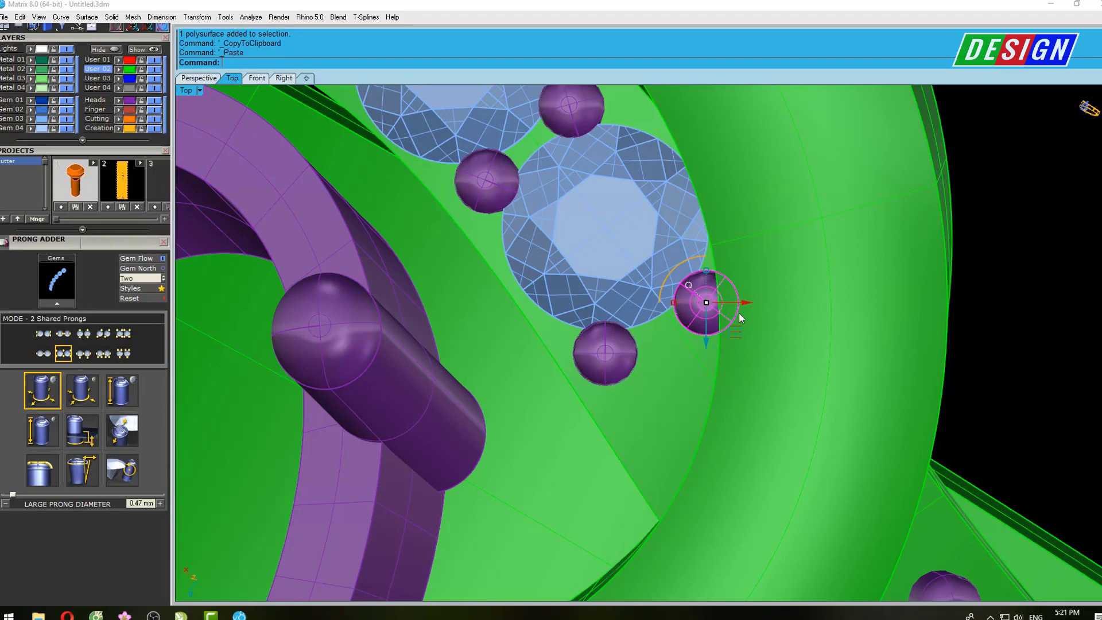
pyautogui.moveTo(735, 334); pyautogui.dragTo(693, 455)
# Check the new prong in a shaded perspective view from several angles
pyautogui.write('s')
pyautogui.press('Return')
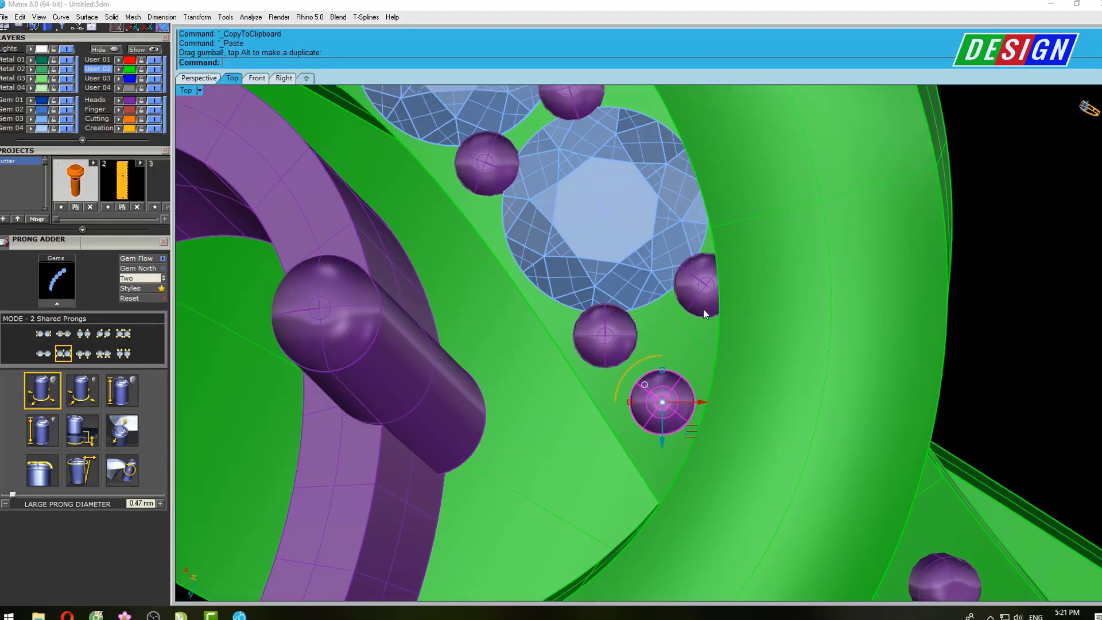
pyautogui.scroll(-5, 704, 309)
pyautogui.scroll(-3, 703, 309)
pyautogui.hotkey('ctrl', 'F4')
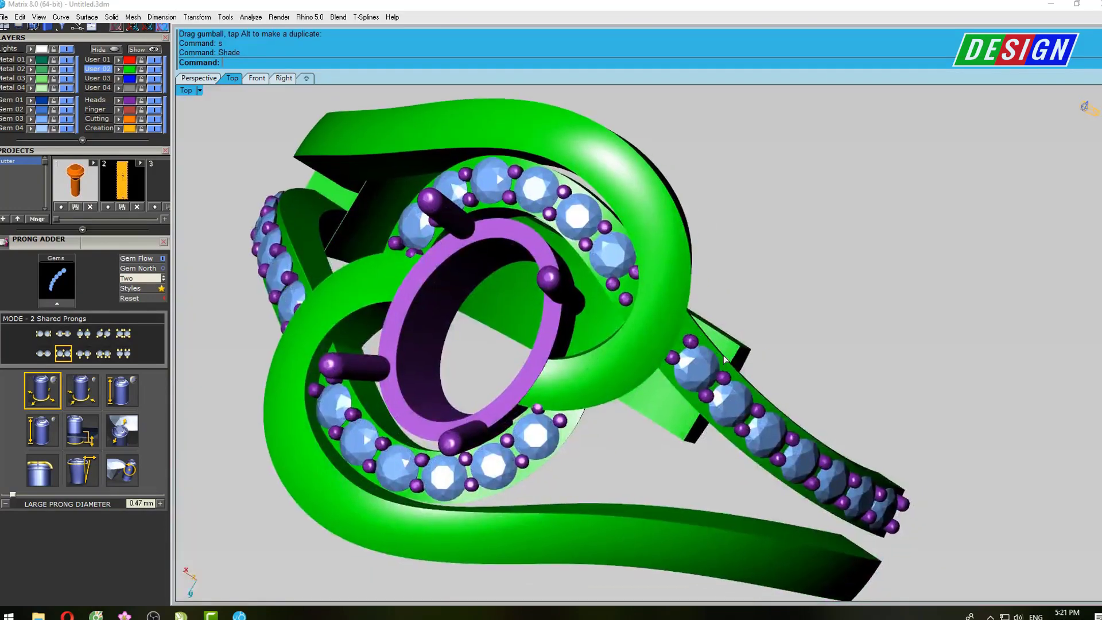
pyautogui.scroll(5, 726, 357)
pyautogui.moveTo(726, 357); pyautogui.dragTo(618, 398, button='right')
pyautogui.scroll(-3, 614, 331)
pyautogui.moveTo(614, 332); pyautogui.dragTo(577, 470, button='right')
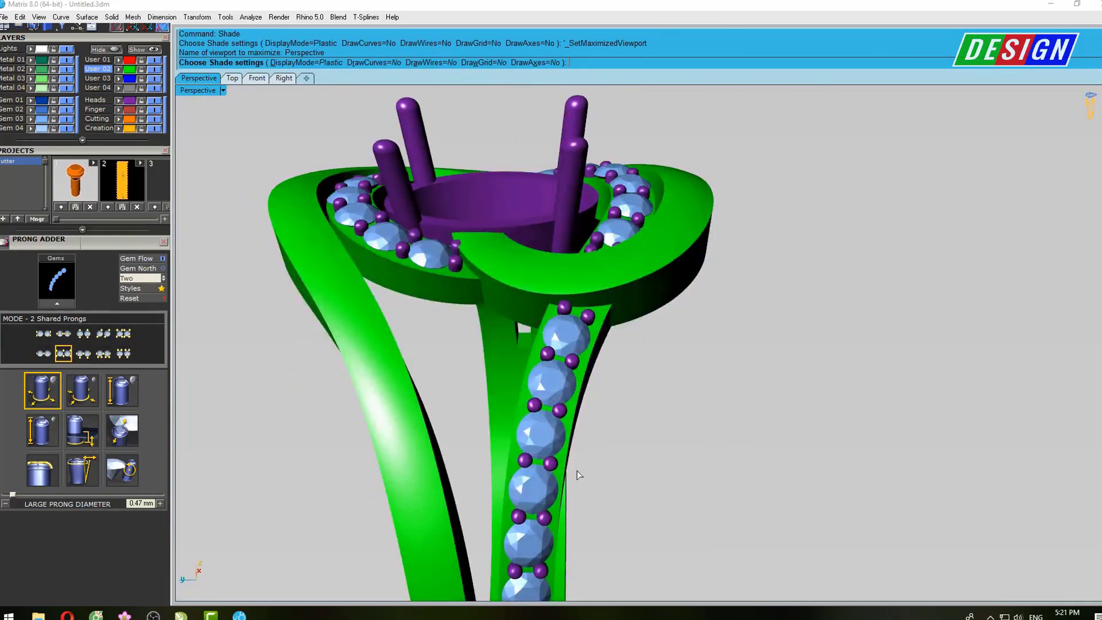
pyautogui.scroll(3, 622, 366)
pyautogui.moveTo(623, 366)
pyautogui.mouseDown(button='right')
pyautogui.moveTo(605, 327)
pyautogui.moveTo(647, 253)
pyautogui.moveTo(629, 363)
pyautogui.mouseUp(button='right')
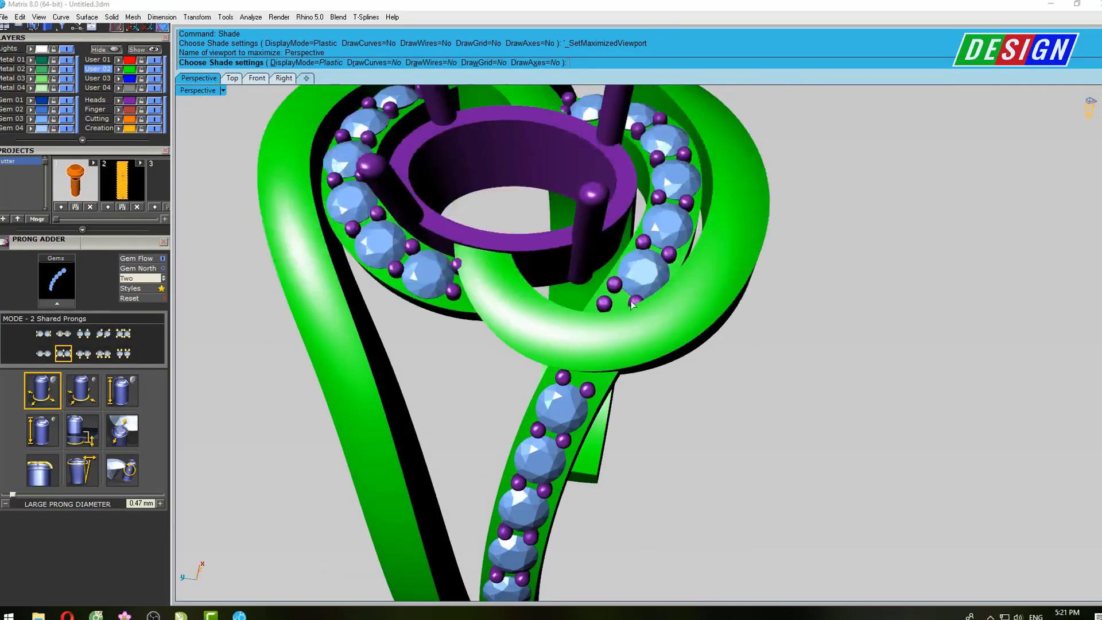
pyautogui.press('Escape')
pyautogui.scroll(3, 629, 364)
# Copy the new prong rotated 180° about the origin to the opposite side of the halo
pyautogui.click(609, 344)
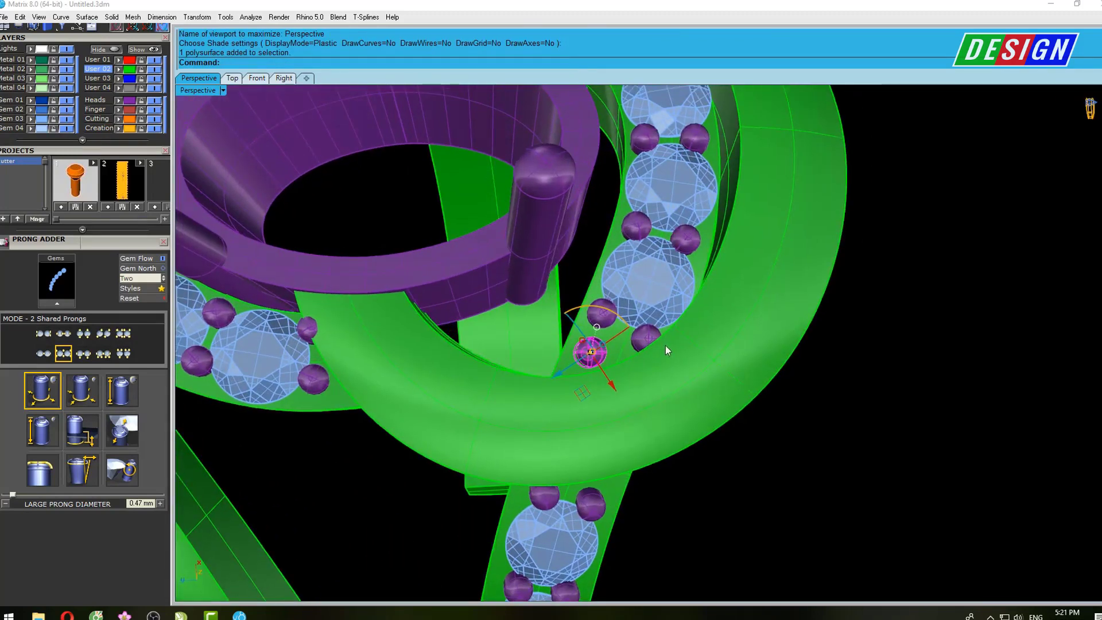
pyautogui.hotkey('ctrl', 'F5')
pyautogui.hotkey('ctrl', 'F1')
pyautogui.scroll(1, 713, 365)
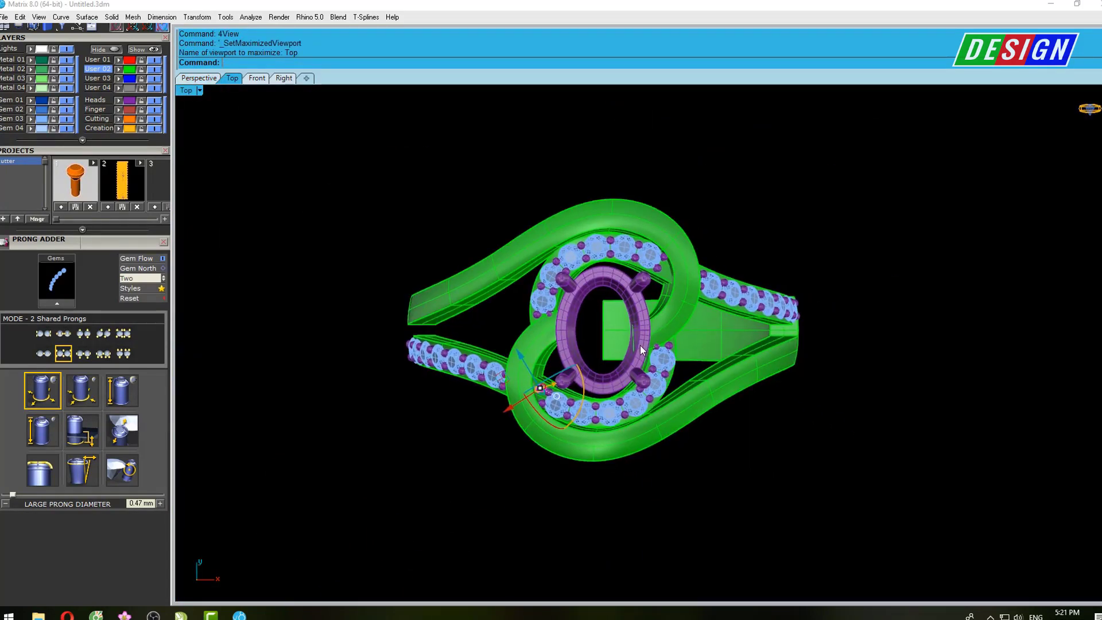
pyautogui.scroll(2, 713, 365)
pyautogui.scroll(1, 677, 345)
pyautogui.scroll(1, 638, 326)
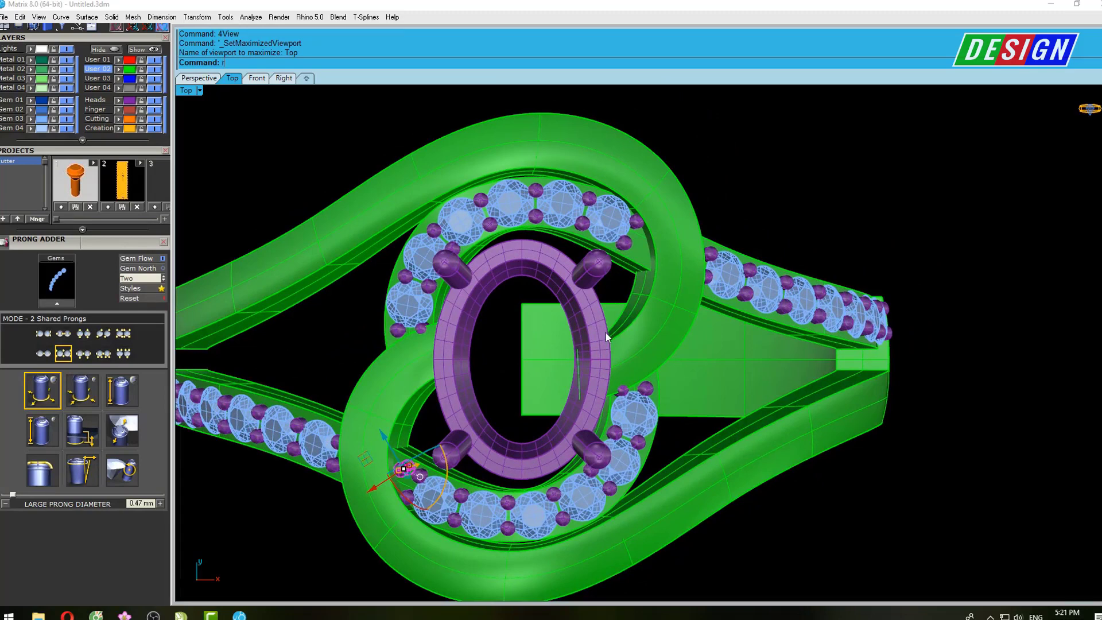
pyautogui.write('otate')
pyautogui.press('Return')
pyautogui.write('0')
pyautogui.press('Return')
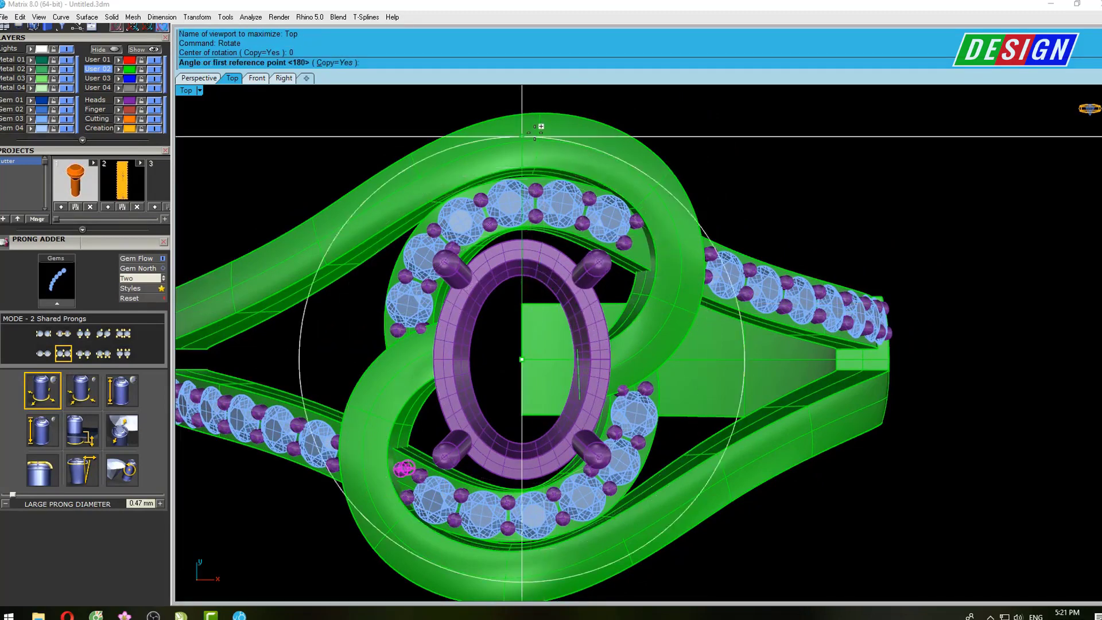
pyautogui.click(522, 124)
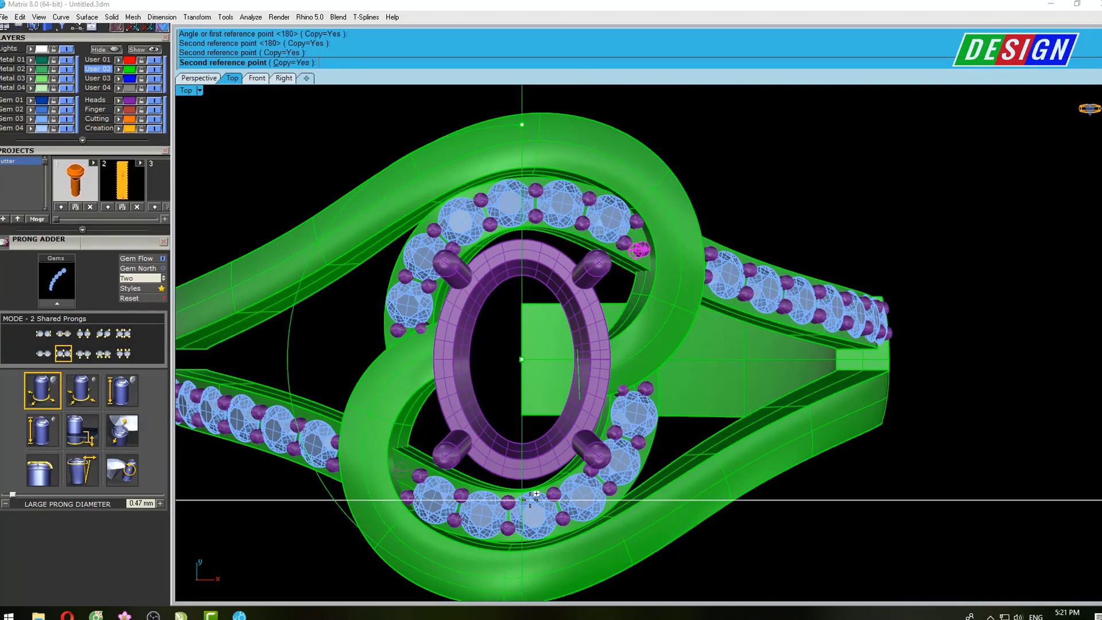
pyautogui.press('F5')
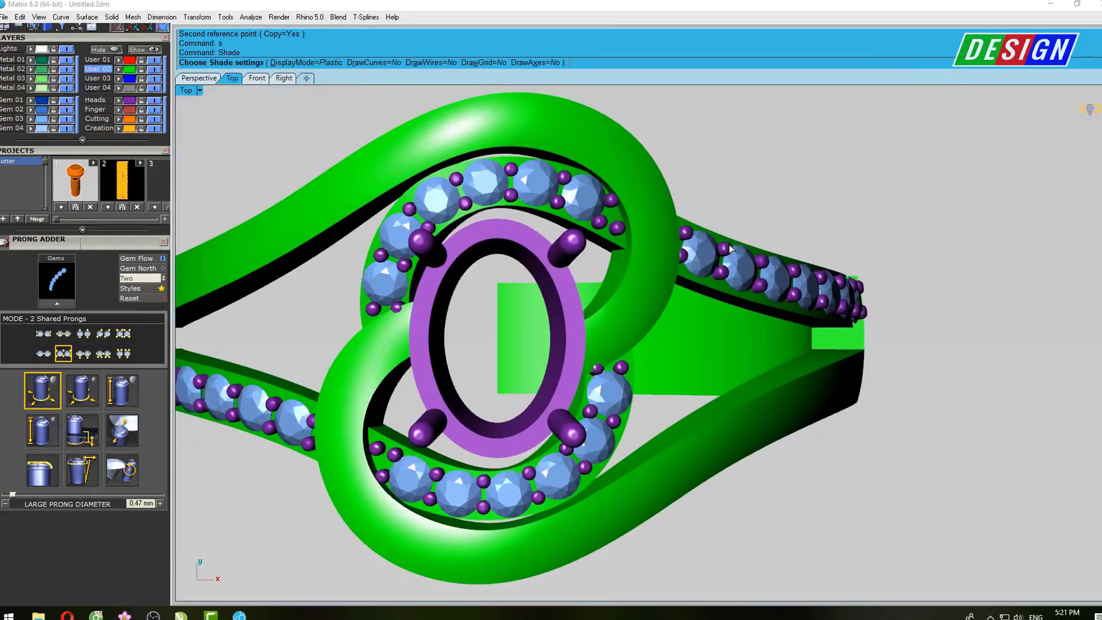
# Return to the full-size perspective view and zoom in on the ring
pyautogui.hotkey('ctrl', 'F4')
pyautogui.press('Return')
pyautogui.scroll(3, 691, 241)
pyautogui.scroll(2, 687, 240)
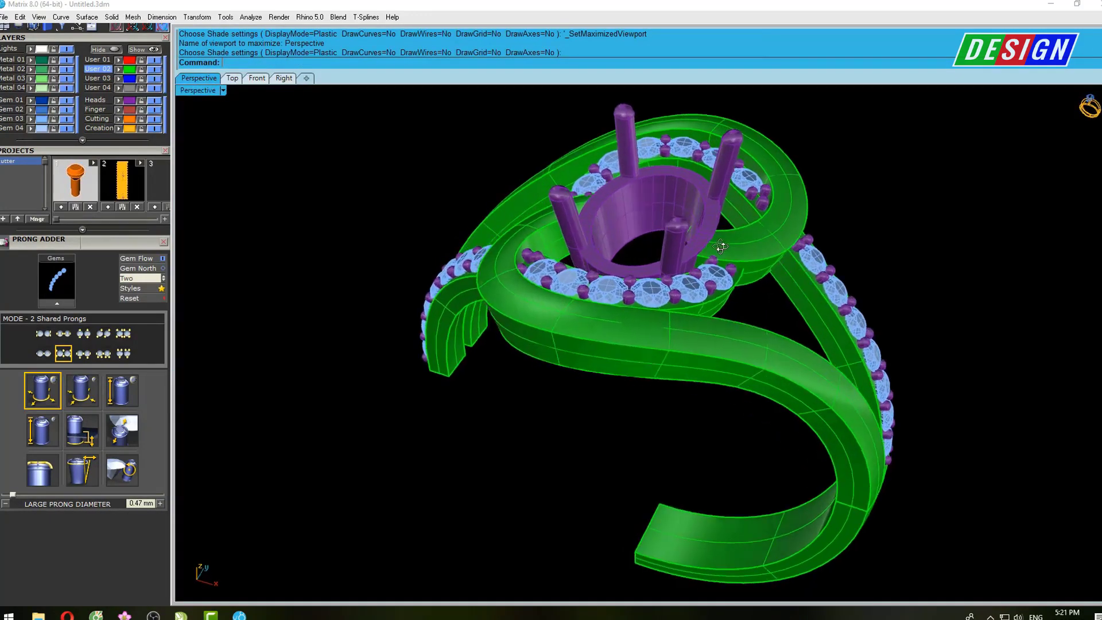
pyautogui.scroll(3, 612, 271)
pyautogui.scroll(3, 611, 271)
pyautogui.scroll(1, 579, 298)
pyautogui.write('Cha')
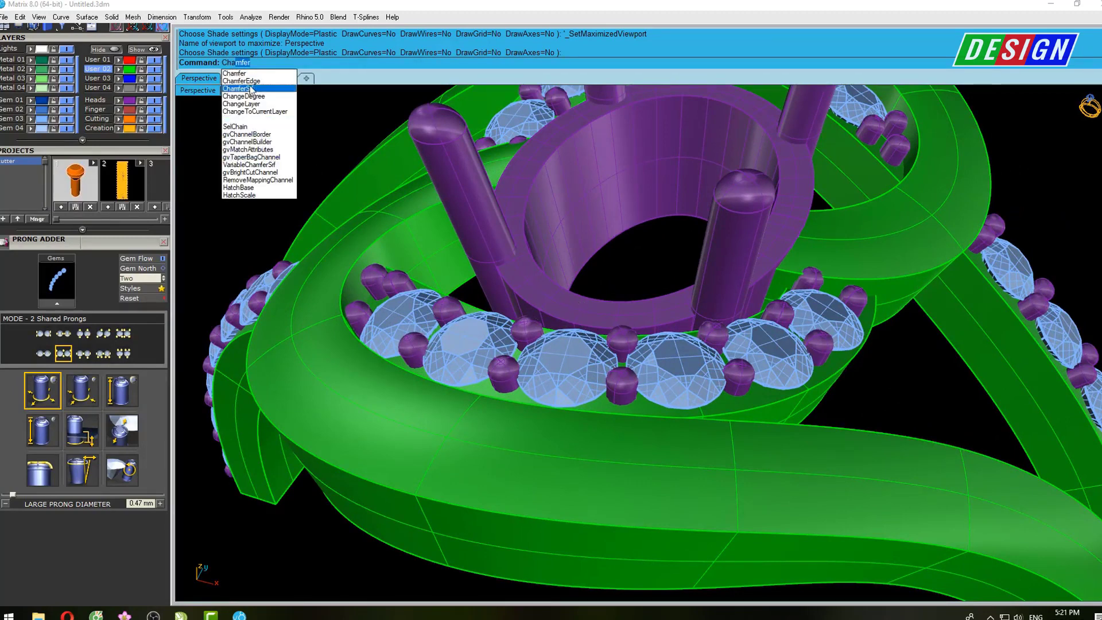
# Chamfer the oval head's inner top rim edge by 0.5 and check it shaded
pyautogui.click(252, 82)
pyautogui.moveTo(657, 198); pyautogui.dragTo(700, 192, button='right')
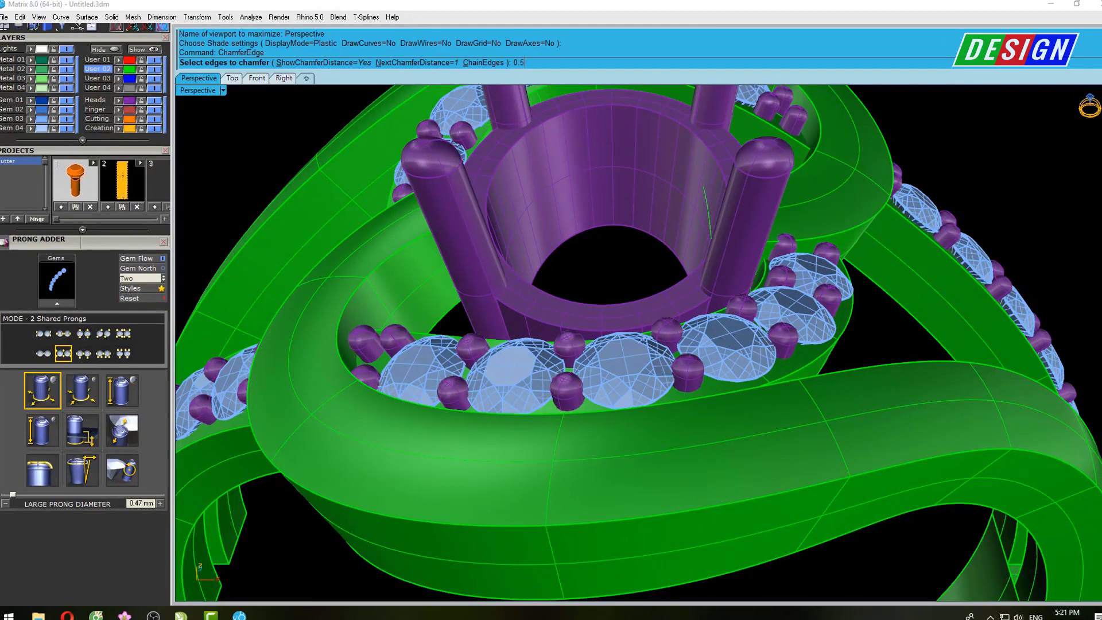
pyautogui.click(667, 290)
pyautogui.press('Return')
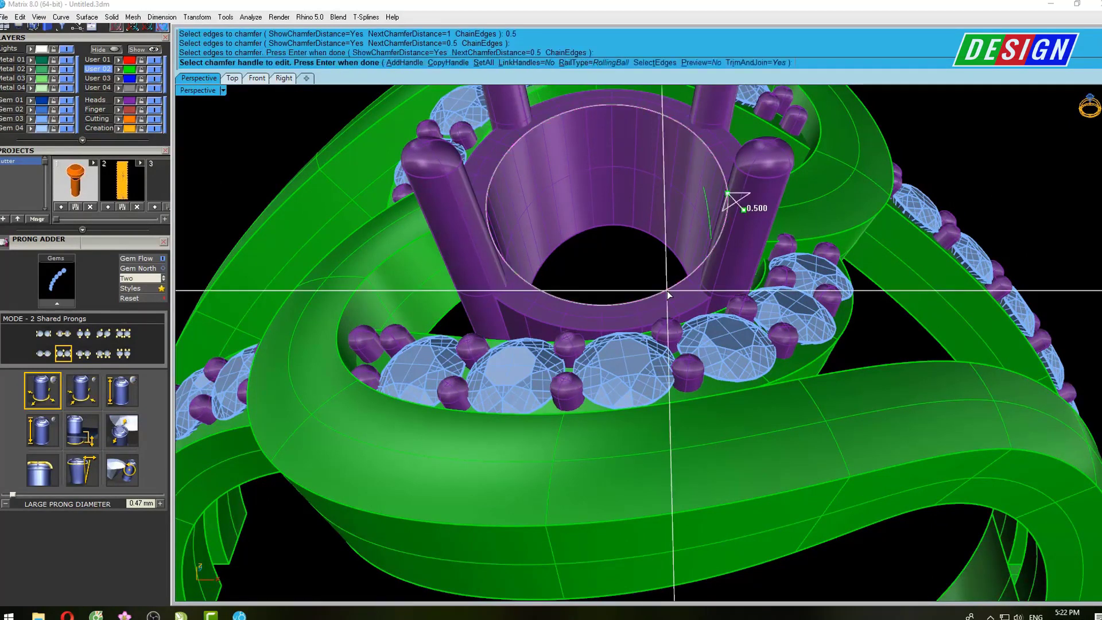
pyautogui.press('Return')
pyautogui.write('s')
pyautogui.press('Return')
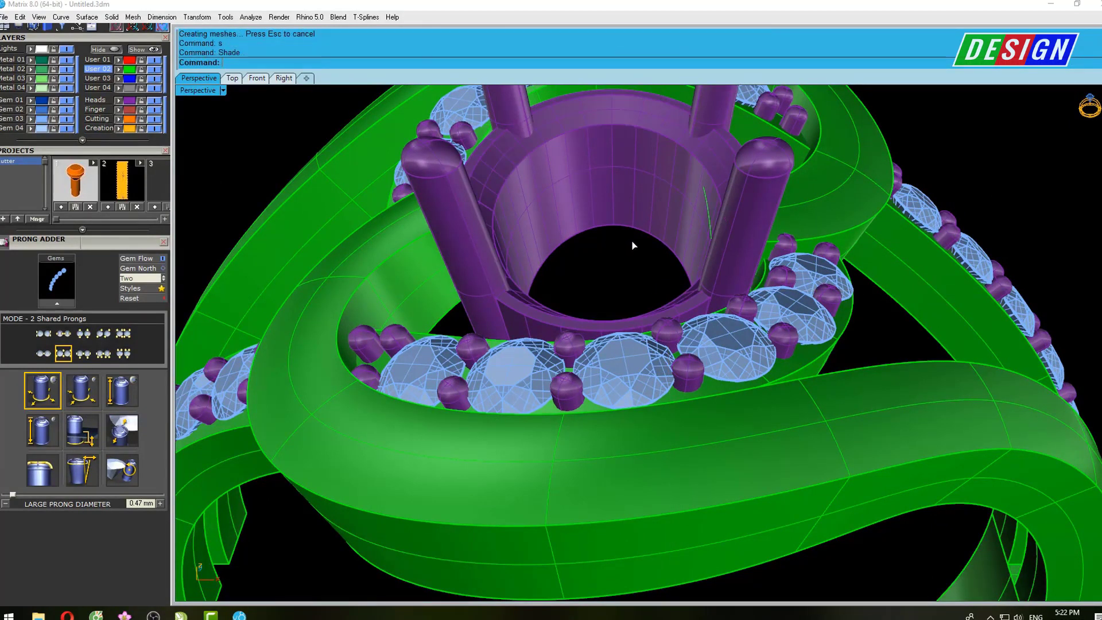
pyautogui.scroll(-3, 631, 240)
pyautogui.moveTo(630, 240)
pyautogui.mouseDown(button='right')
pyautogui.moveTo(618, 252)
pyautogui.moveTo(191, 238)
pyautogui.mouseUp(button='right')
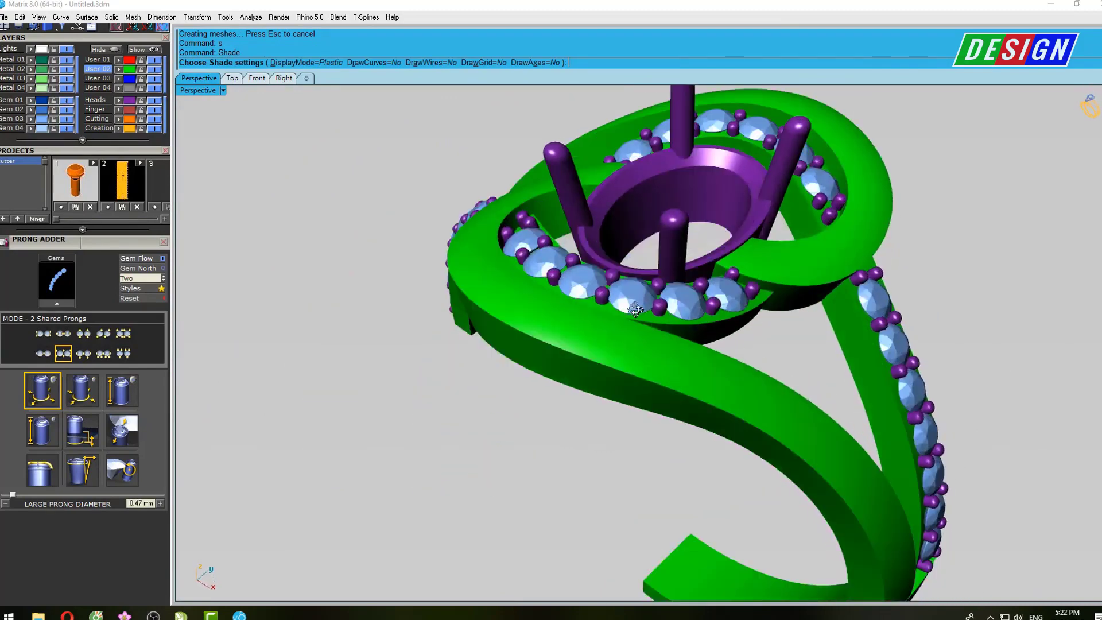
# Select all objects on the Heads layer and preview the ring shaded
pyautogui.press('Escape')
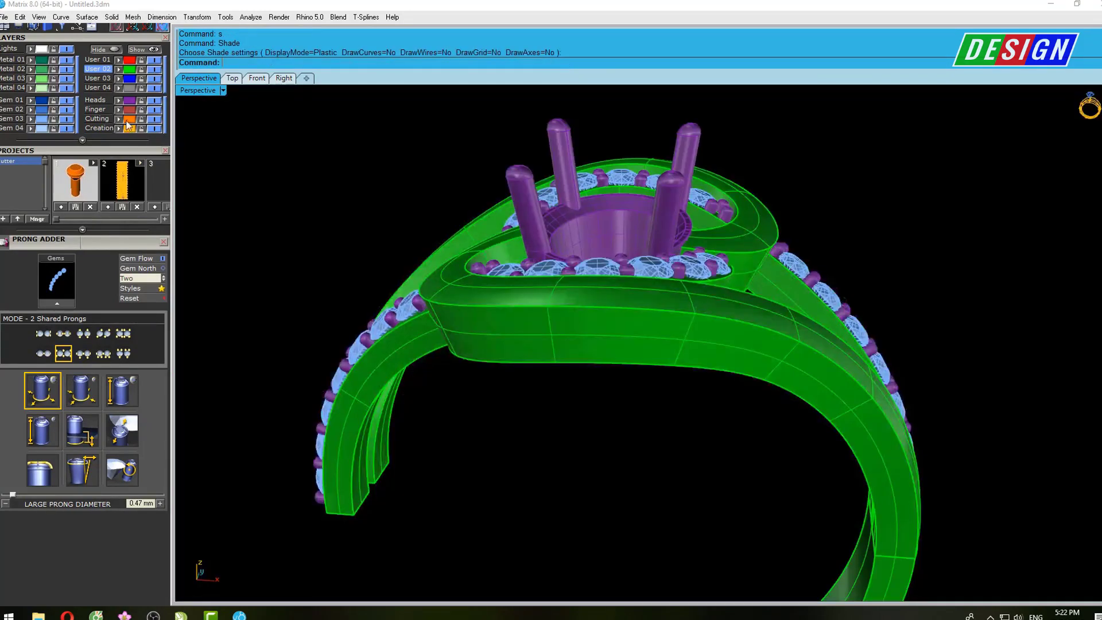
pyautogui.click(131, 102)
pyautogui.moveTo(326, 185); pyautogui.dragTo(596, 266, button='right')
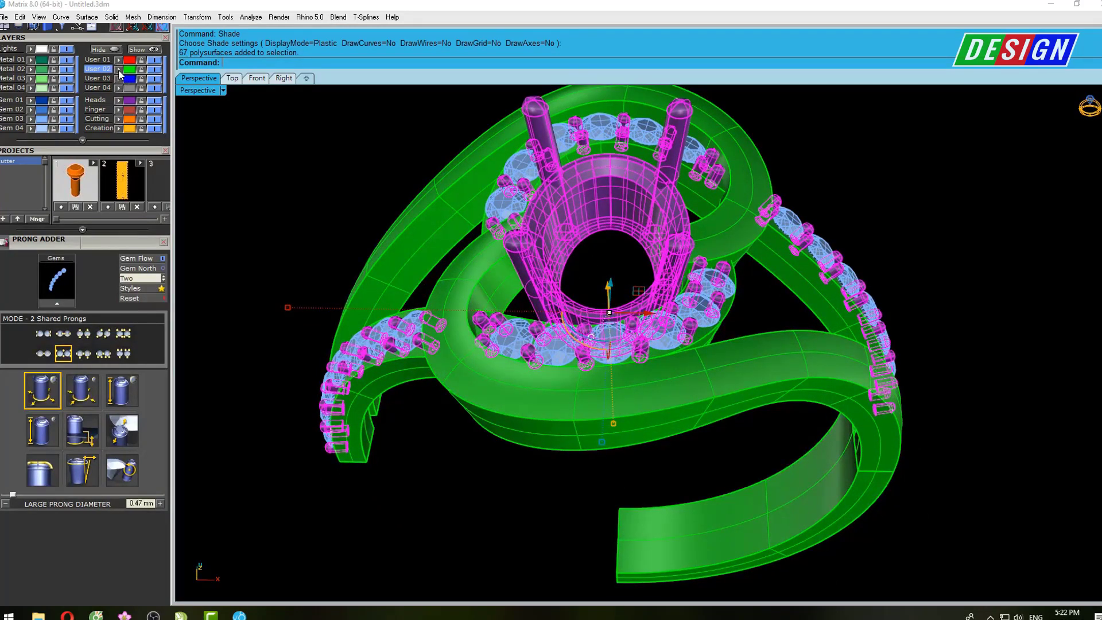
pyautogui.moveTo(402, 247)
pyautogui.mouseDown(button='right')
pyautogui.moveTo(562, 250)
pyautogui.moveTo(630, 318)
pyautogui.mouseUp(button='right')
pyautogui.write('s')
pyautogui.press('Return')
pyautogui.press('Escape')
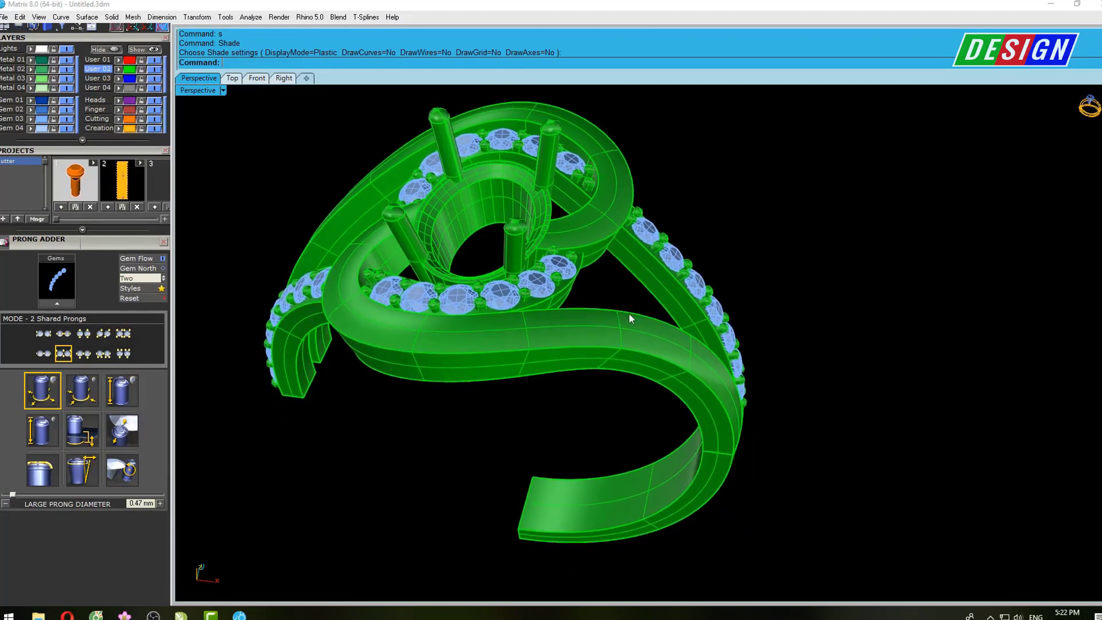
# Show the hidden oval centre stone and shank piece again
pyautogui.write('ss')
pyautogui.press('Return')
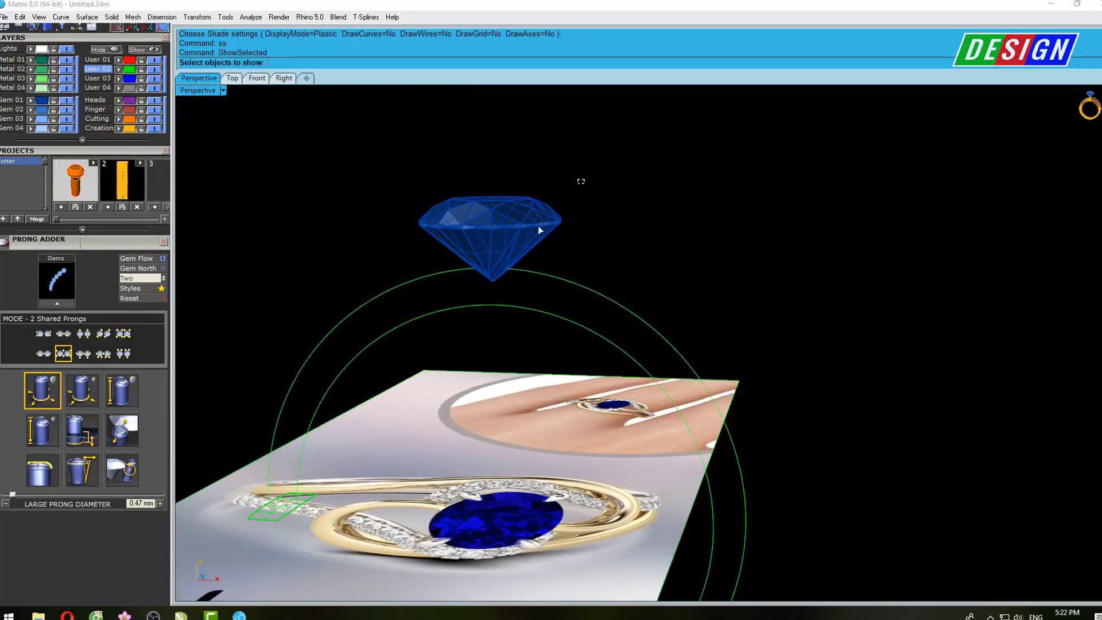
pyautogui.moveTo(460, 318); pyautogui.dragTo(461, 319)
pyautogui.press('Return')
pyautogui.scroll(-3, 660, 203)
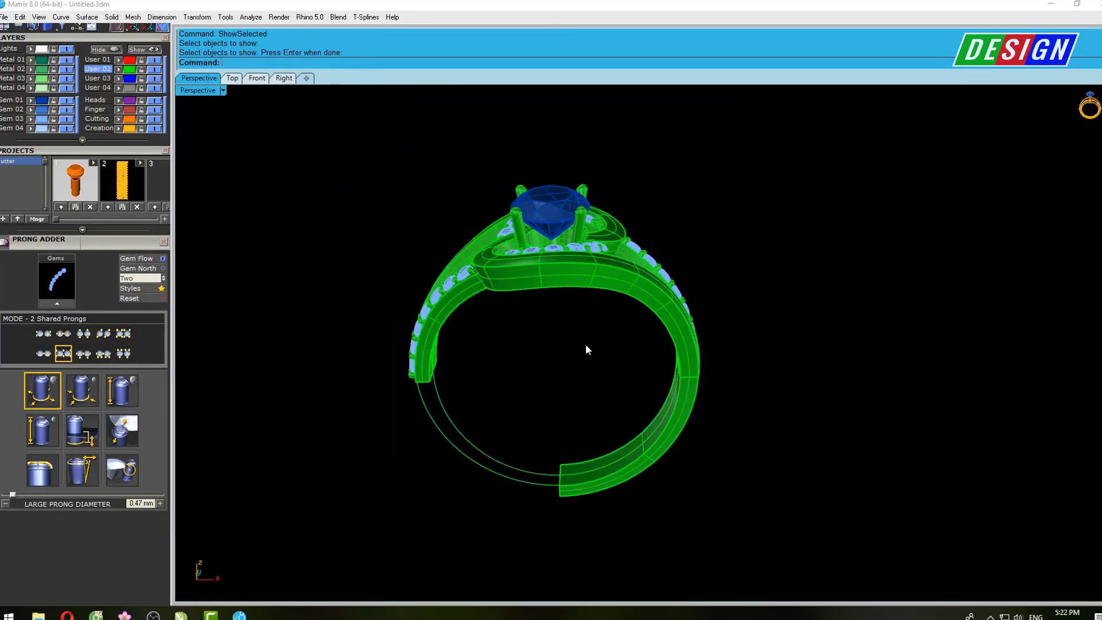
pyautogui.write('ss')
pyautogui.press('Return')
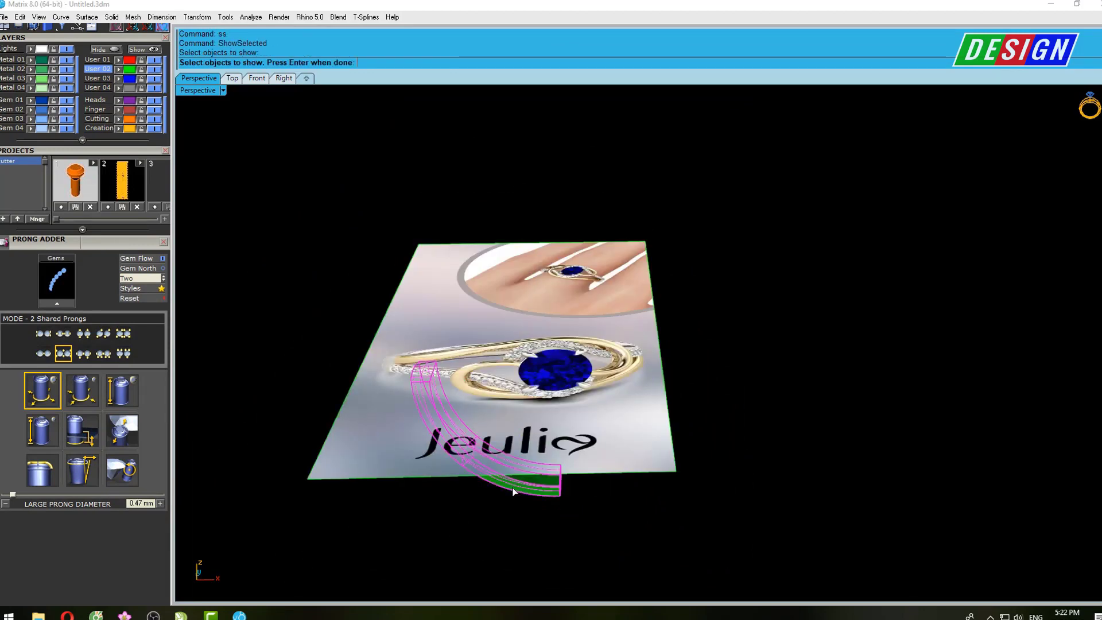
pyautogui.click(514, 491)
pyautogui.press('Return')
# Maximize a wireframe Front view and zoom in on the ring's upper arch
pyautogui.moveTo(516, 480)
pyautogui.mouseDown(button='right')
pyautogui.moveTo(567, 423)
pyautogui.moveTo(596, 325)
pyautogui.mouseUp(button='right')
pyautogui.write('s')
pyautogui.press('Return')
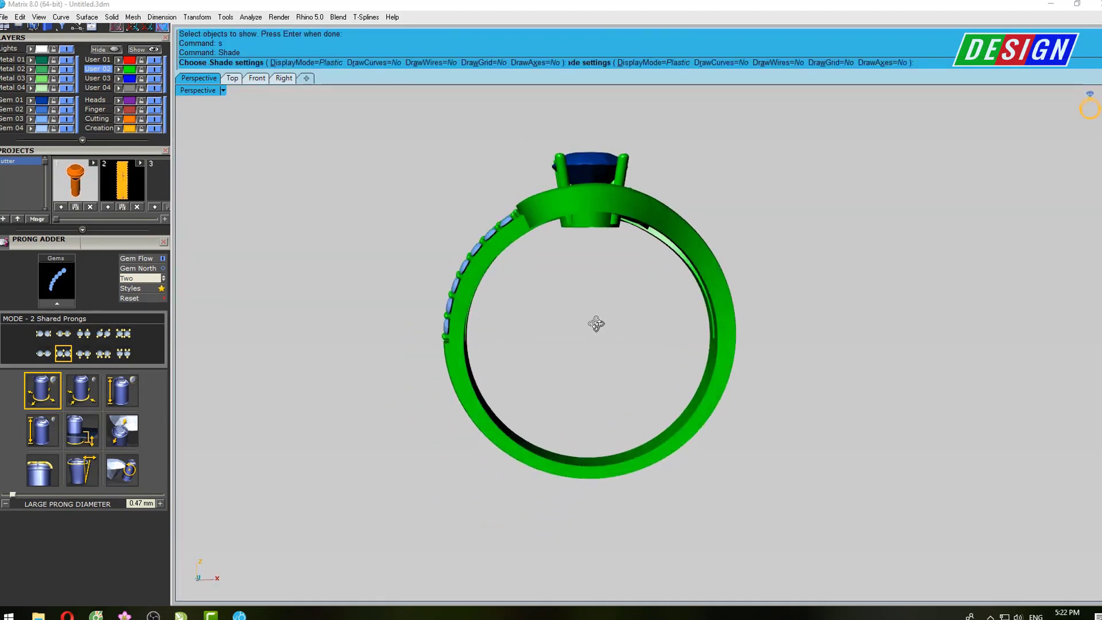
pyautogui.hotkey('ctrl', 'F2')
pyautogui.press('Return')
pyautogui.scroll(2, 689, 229)
pyautogui.scroll(2, 716, 248)
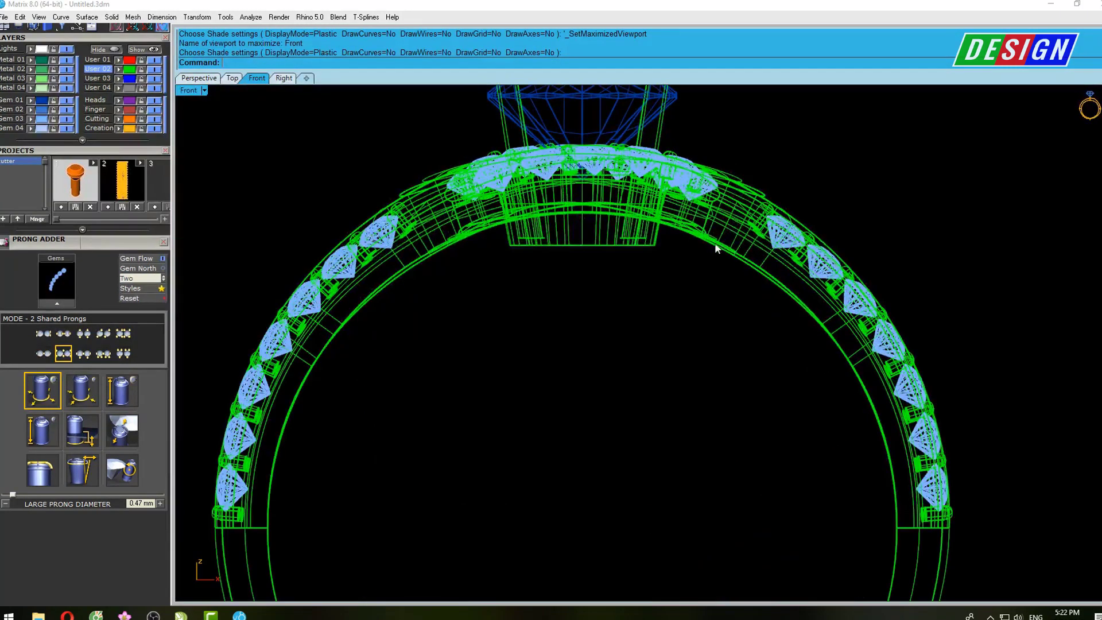
pyautogui.scroll(3, 723, 249)
pyautogui.scroll(-5, 745, 256)
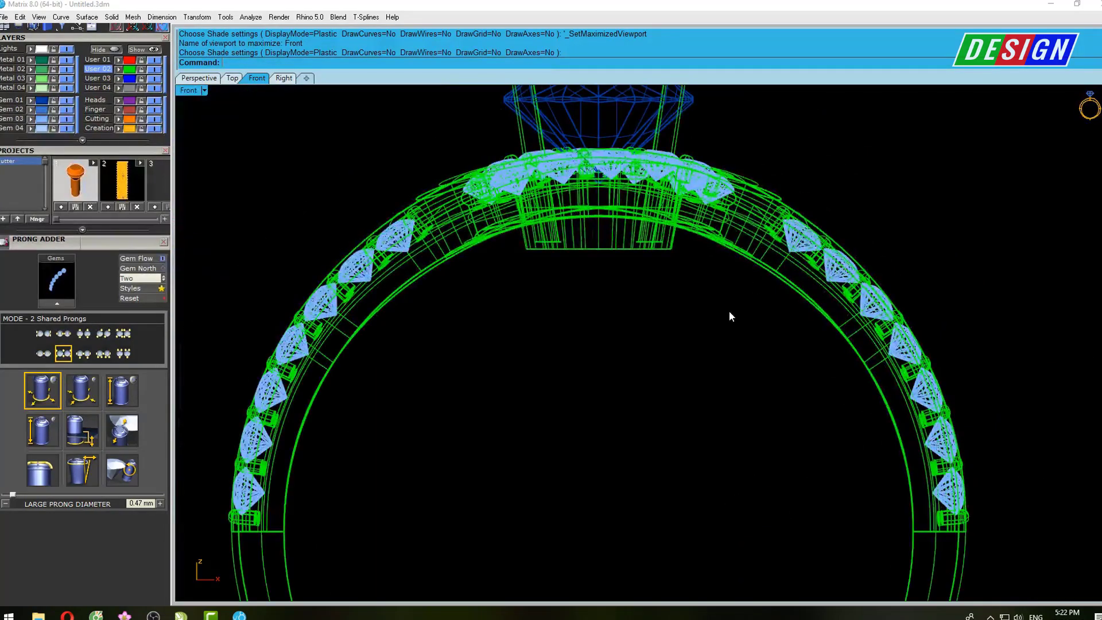
# Extrude the finger-hole circle both sides into a solid cylinder through the whole ring
pyautogui.click(285, 566)
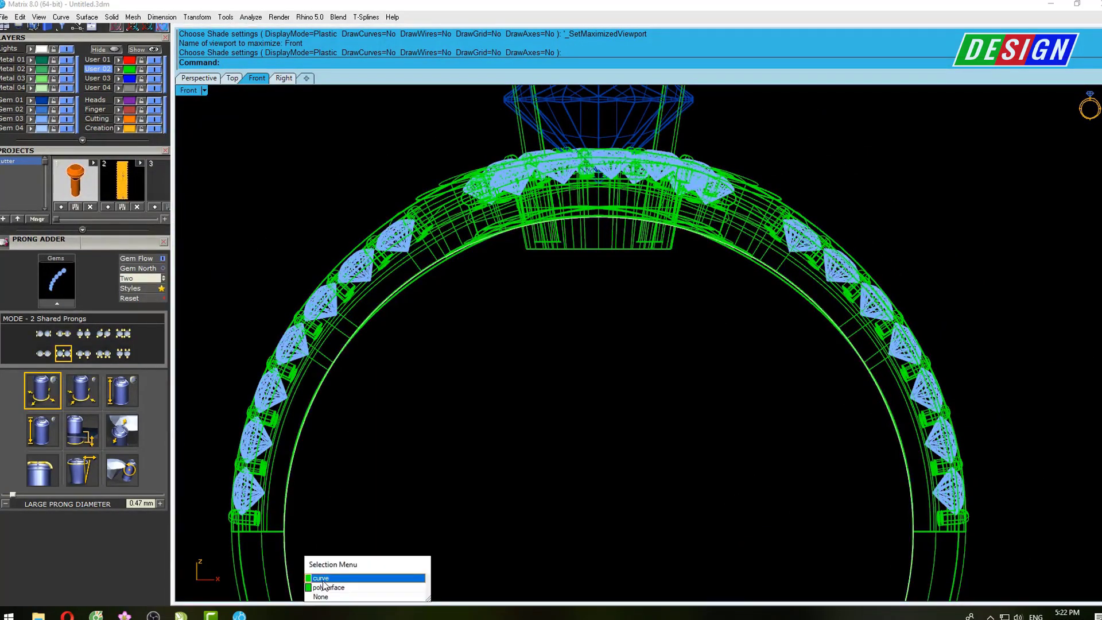
pyautogui.click(325, 573)
pyautogui.scroll(-5, 577, 280)
pyautogui.moveTo(577, 280); pyautogui.dragTo(531, 256, button='right')
pyautogui.write('Ex')
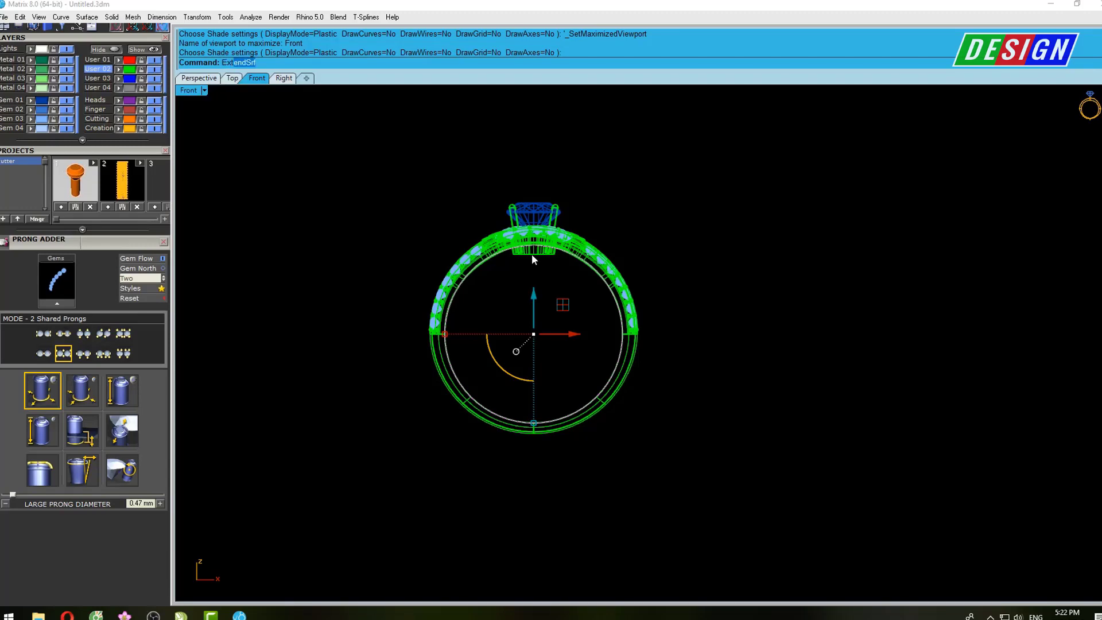
pyautogui.write('ru')
pyautogui.press('Return')
pyautogui.hotkey('ctrl', 'F4')
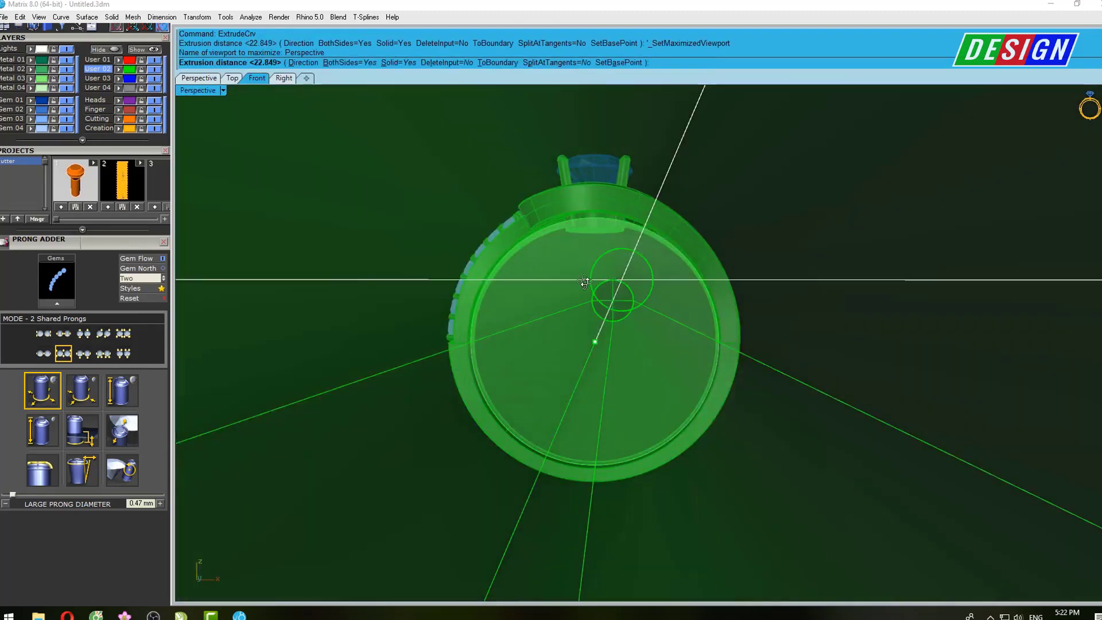
pyautogui.moveTo(585, 281); pyautogui.dragTo(557, 277, button='right')
pyautogui.click(583, 259)
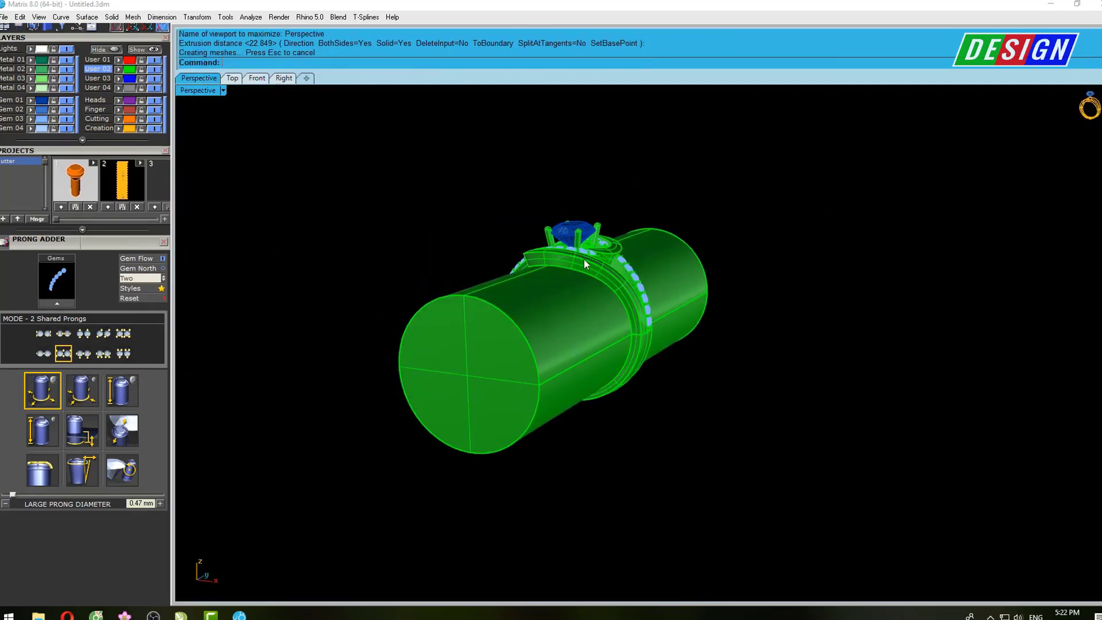
# Boolean-subtract the cylinder from the gallery and four prongs so they sit flush with the finger hole
pyautogui.scroll(3, 575, 254)
pyautogui.scroll(5, 637, 230)
pyautogui.click(641, 226)
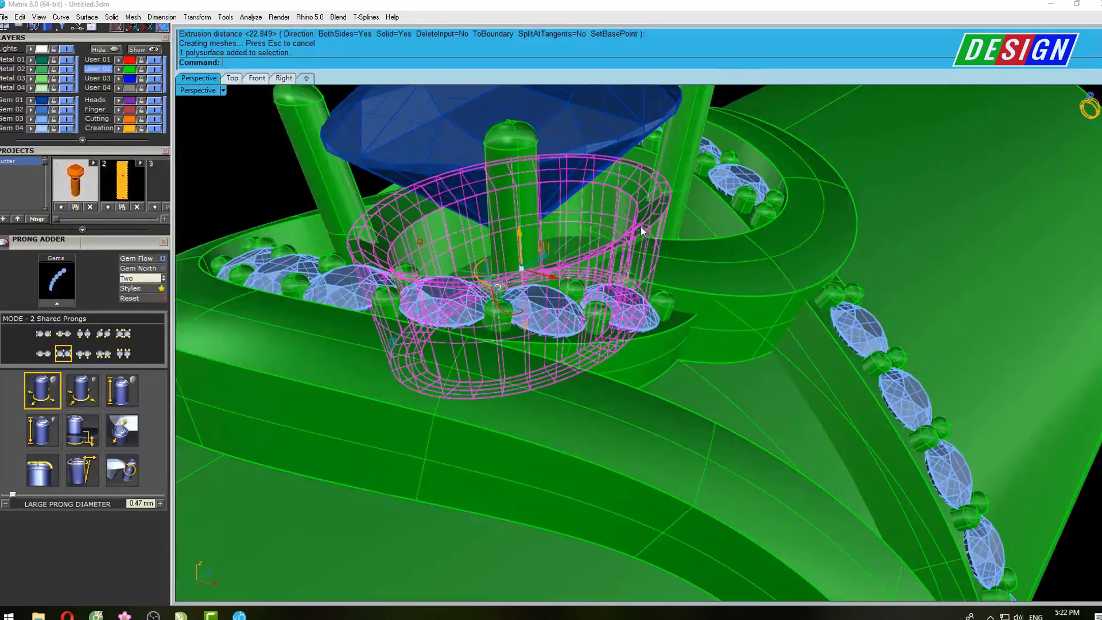
pyautogui.keyDown('shift'); pyautogui.click(683, 143); pyautogui.keyUp('shift')
pyautogui.scroll(-5, 680, 148)
pyautogui.scroll(-3, 687, 218)
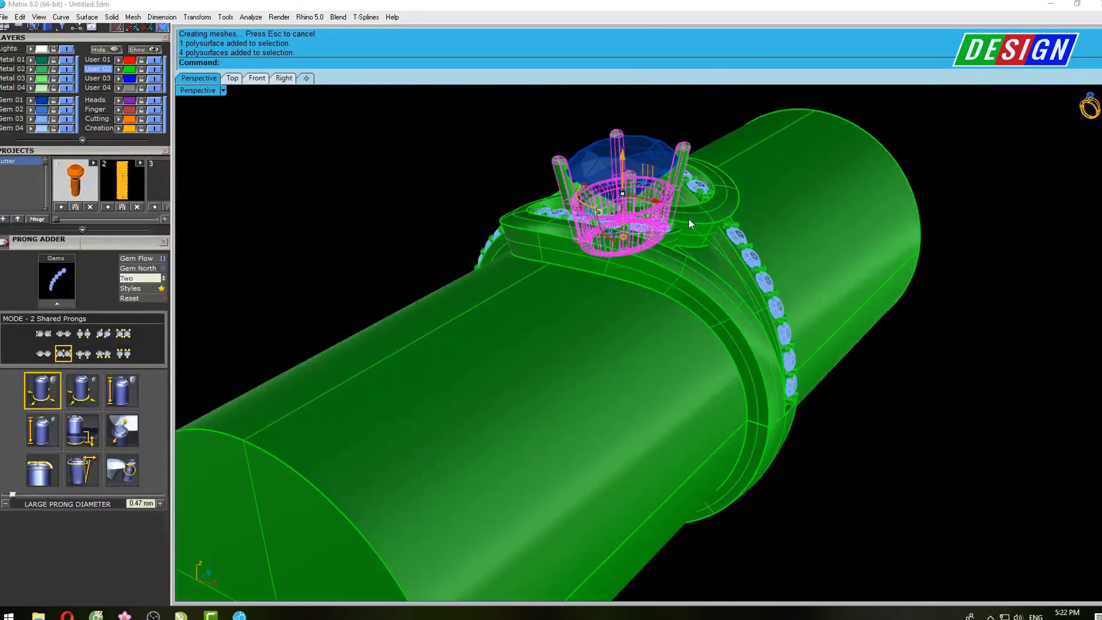
pyautogui.keyDown('shift'); pyautogui.moveTo(688, 218); pyautogui.dragTo(656, 226, button='right'); pyautogui.keyUp('shift')
pyautogui.write('BooleanDifference')
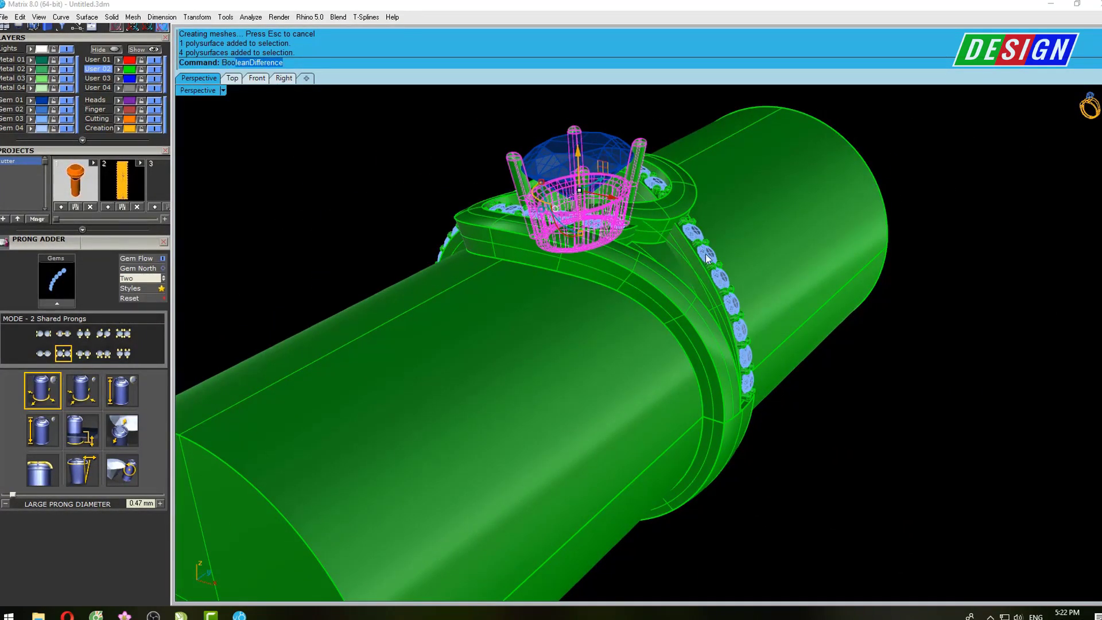
pyautogui.press('Return')
pyautogui.click(759, 178)
pyautogui.press('Return')
# Select and delete the leftover construction curves, leaving the ring shaded
pyautogui.moveTo(759, 177)
pyautogui.mouseDown(button='right')
pyautogui.moveTo(719, 218)
pyautogui.moveTo(740, 229)
pyautogui.moveTo(749, 301)
pyautogui.moveTo(680, 274)
pyautogui.moveTo(699, 256)
pyautogui.moveTo(669, 226)
pyautogui.mouseUp(button='right')
pyautogui.press('Return')
pyautogui.press('Return')
pyautogui.write('s')
pyautogui.press('Return')
pyautogui.scroll(-3, 699, 257)
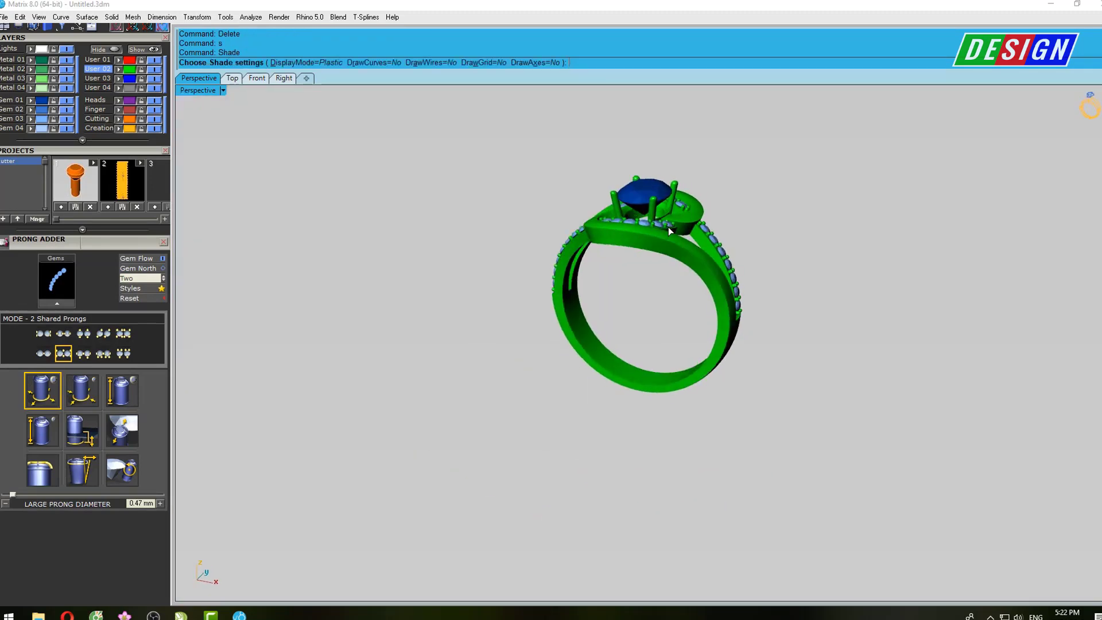
# Inspect the ring full-size in Front view, then orbit Perspective to look down on the stone
pyautogui.hotkey('ctrl', 'F2')
pyautogui.scroll(1, 494, 243)
pyautogui.scroll(3, 524, 239)
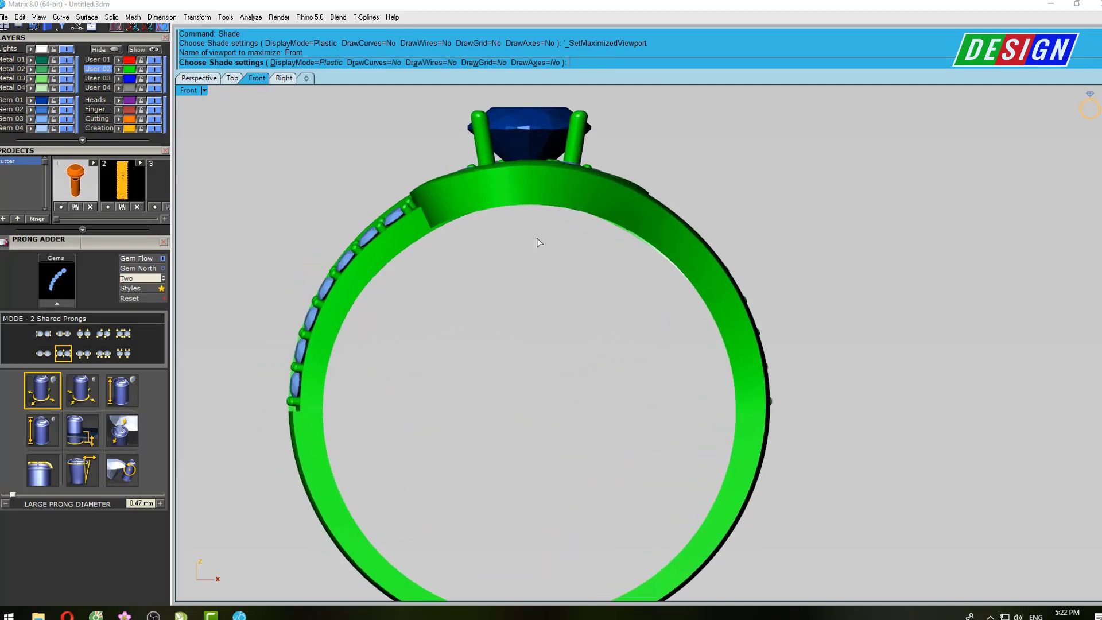
pyautogui.hotkey('ctrl', 'F4')
pyautogui.moveTo(540, 243); pyautogui.dragTo(663, 260, button='right')
pyautogui.scroll(2, 662, 260)
pyautogui.scroll(2, 692, 224)
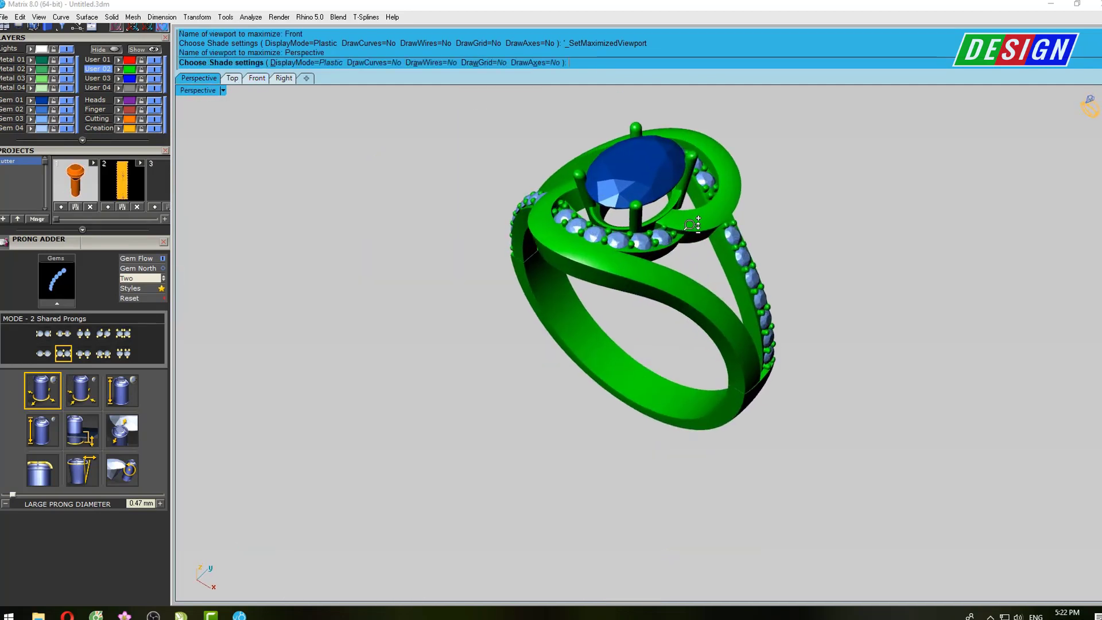
pyautogui.moveTo(691, 224); pyautogui.dragTo(628, 252, button='right')
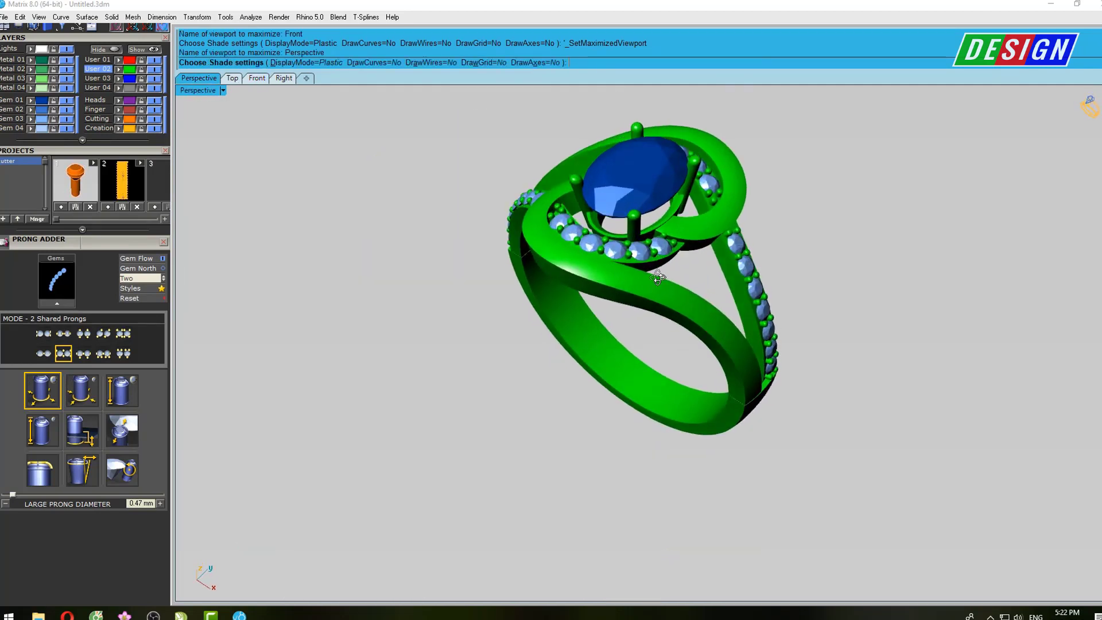
# In the four-view layout, reposition the ring in Top, Front and Right, then orbit Perspective around it
pyautogui.doubleClick(206, 88)
pyautogui.moveTo(478, 192)
pyautogui.mouseDown(button='right')
pyautogui.moveTo(469, 184)
pyautogui.moveTo(482, 198)
pyautogui.mouseUp(button='right')
pyautogui.scroll(-2, 534, 189)
pyautogui.click(400, 469)
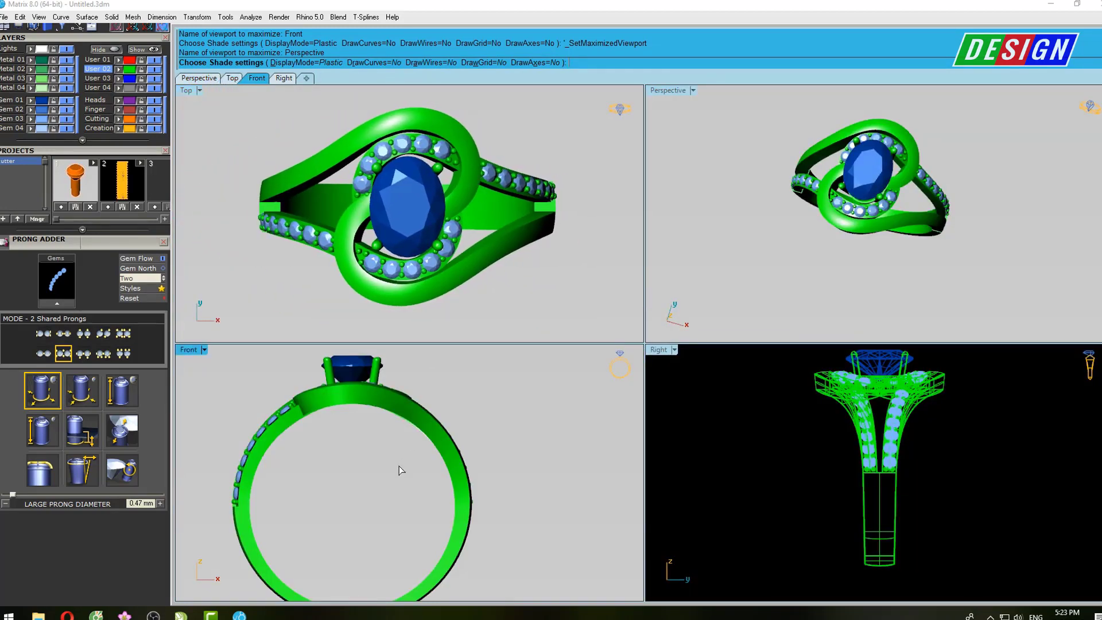
pyautogui.moveTo(400, 470); pyautogui.dragTo(432, 457, button='right')
pyautogui.scroll(-2, 431, 457)
pyautogui.moveTo(878, 476); pyautogui.dragTo(864, 495, button='right')
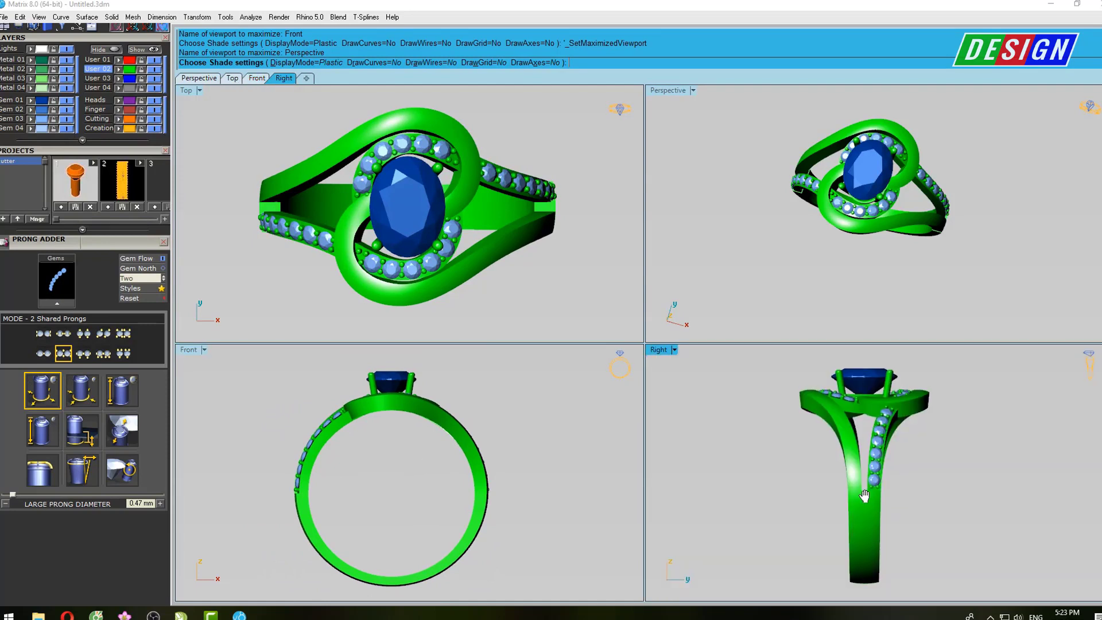
pyautogui.moveTo(894, 298); pyautogui.dragTo(909, 199, button='right')
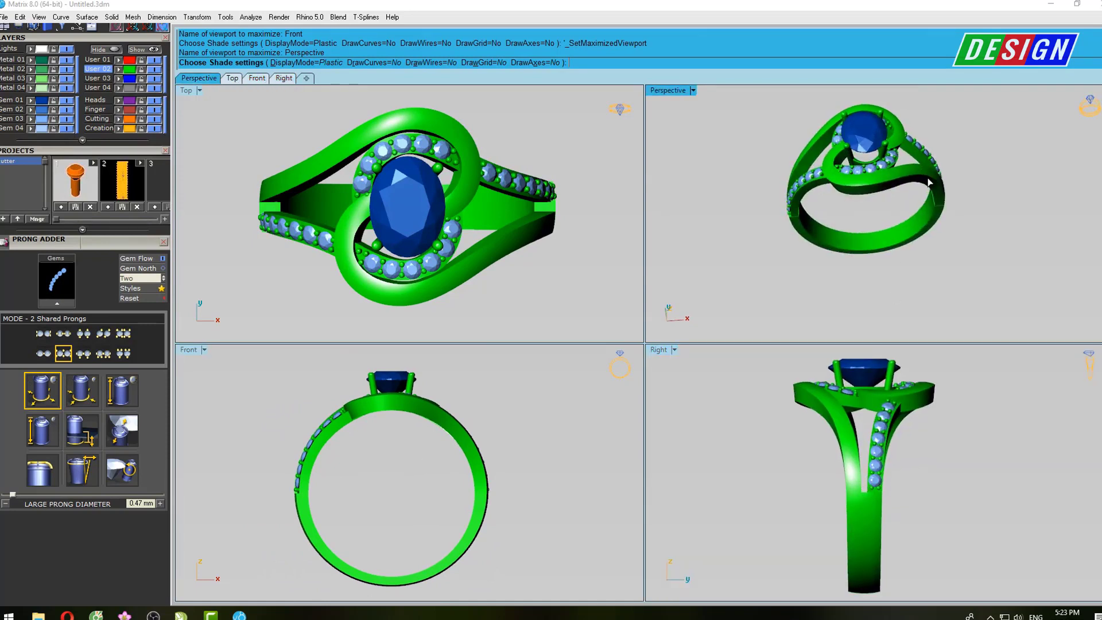
pyautogui.moveTo(796, 200)
pyautogui.mouseDown(button='right')
pyautogui.moveTo(748, 171)
pyautogui.moveTo(716, 173)
pyautogui.moveTo(736, 165)
pyautogui.mouseUp(button='right')
pyautogui.scroll(3, 748, 171)
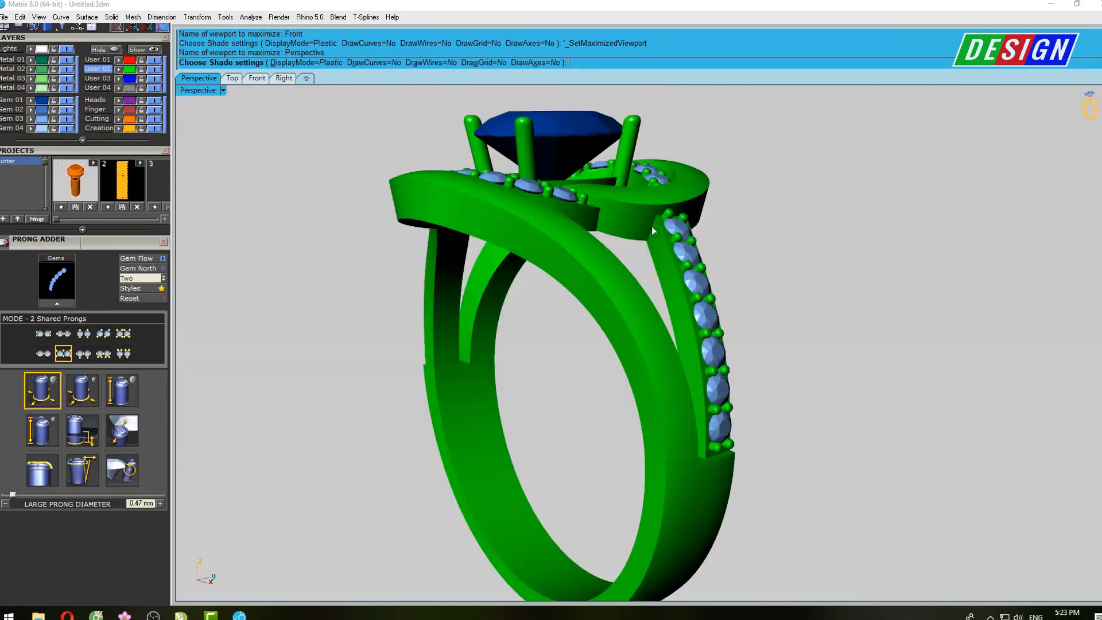
pyautogui.moveTo(652, 226)
pyautogui.mouseDown(button='right')
pyautogui.moveTo(575, 260)
pyautogui.moveTo(639, 241)
pyautogui.moveTo(673, 247)
pyautogui.moveTo(704, 299)
pyautogui.moveTo(893, 244)
pyautogui.moveTo(895, 224)
pyautogui.moveTo(851, 180)
pyautogui.moveTo(708, 177)
pyautogui.moveTo(603, 241)
pyautogui.moveTo(569, 230)
pyautogui.mouseUp(button='right')
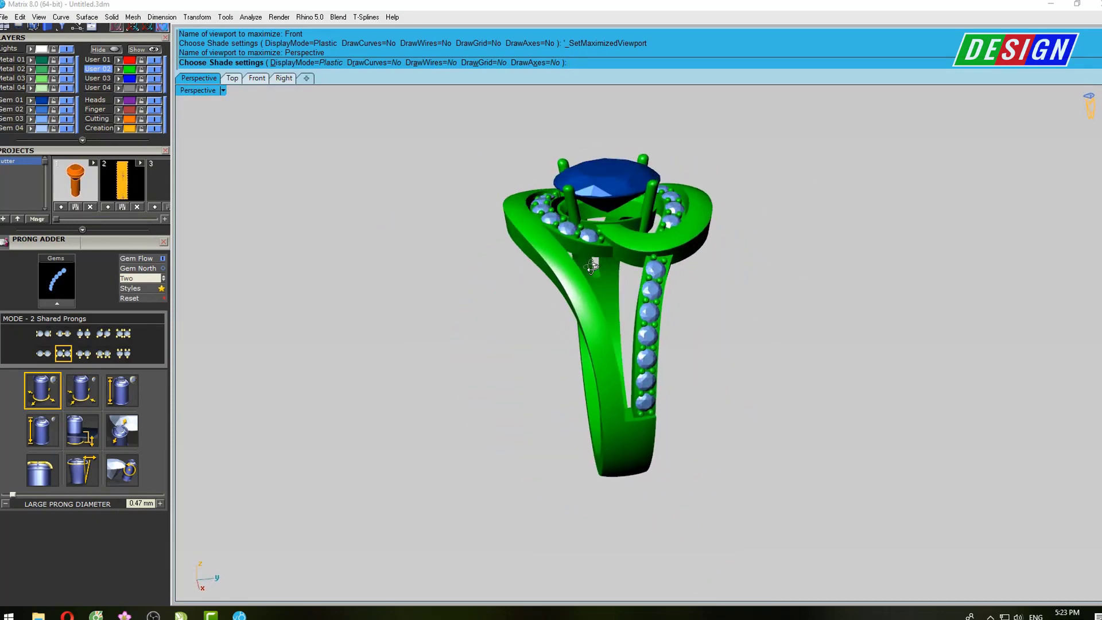
pyautogui.moveTo(668, 302)
pyautogui.mouseDown(button='right')
pyautogui.moveTo(794, 319)
pyautogui.moveTo(836, 308)
pyautogui.moveTo(626, 259)
pyautogui.mouseUp(button='right')
# Restore the four views and zoom and pan each so the ring is framed in Top, Front and Perspective
pyautogui.doubleClick(196, 91)
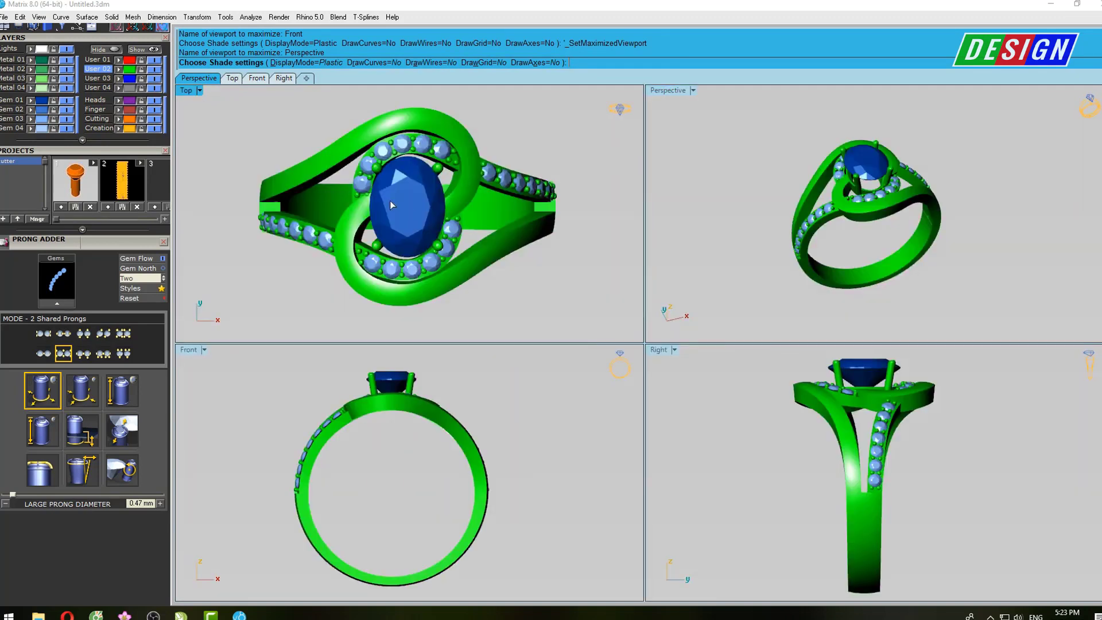
pyautogui.scroll(2, 412, 197)
pyautogui.scroll(2, 412, 197)
pyautogui.scroll(2, 412, 197)
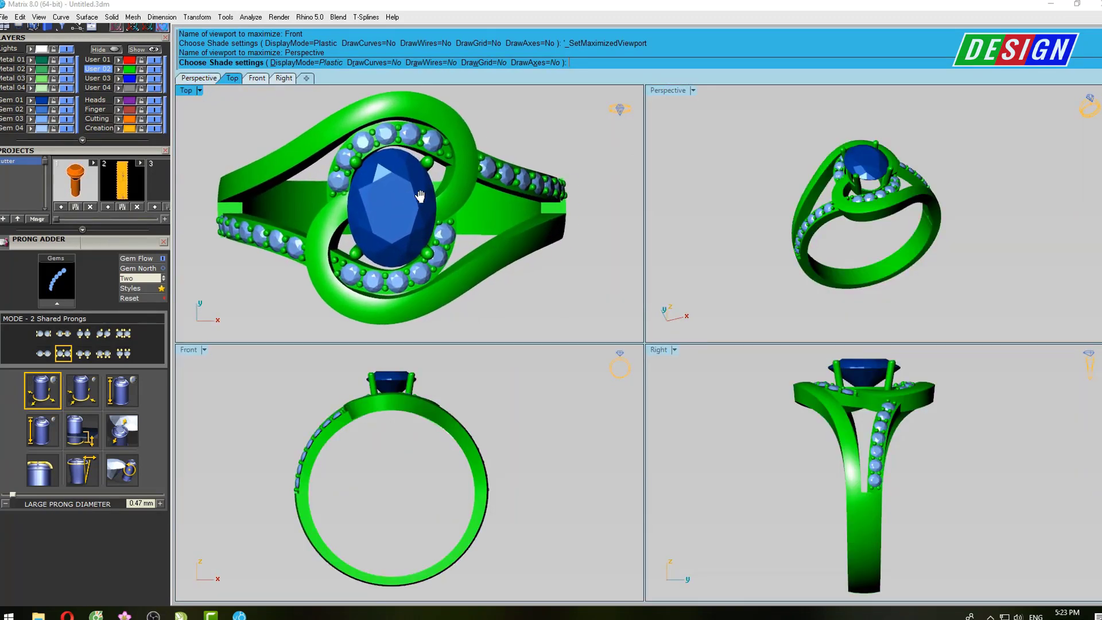
pyautogui.moveTo(411, 198); pyautogui.dragTo(431, 199, button='right')
pyautogui.scroll(2, 415, 440)
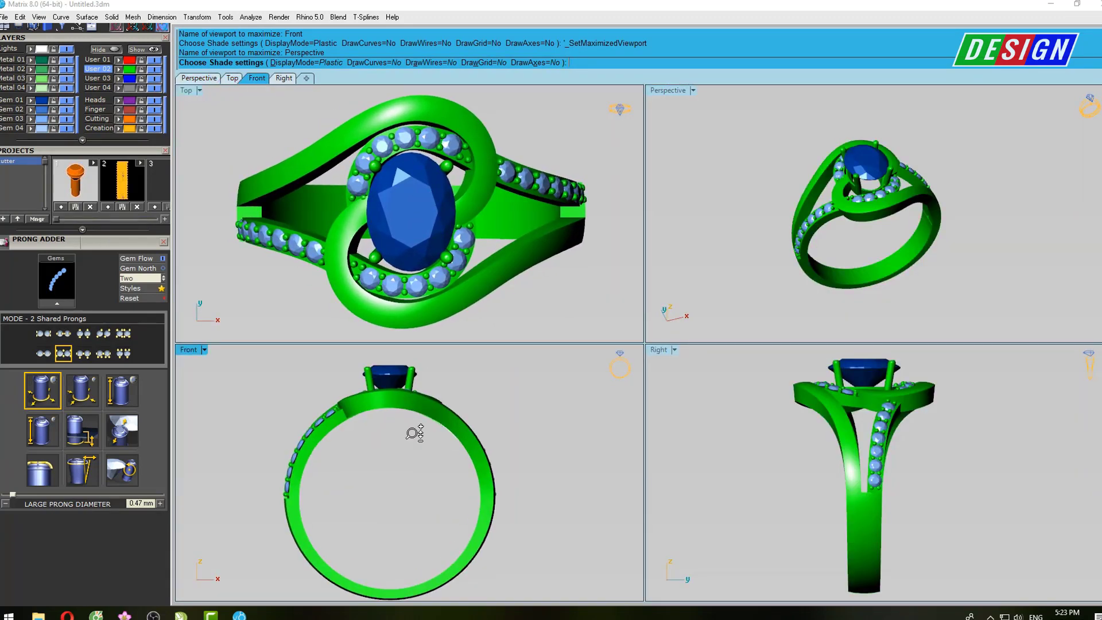
pyautogui.moveTo(419, 424); pyautogui.dragTo(427, 419, button='right')
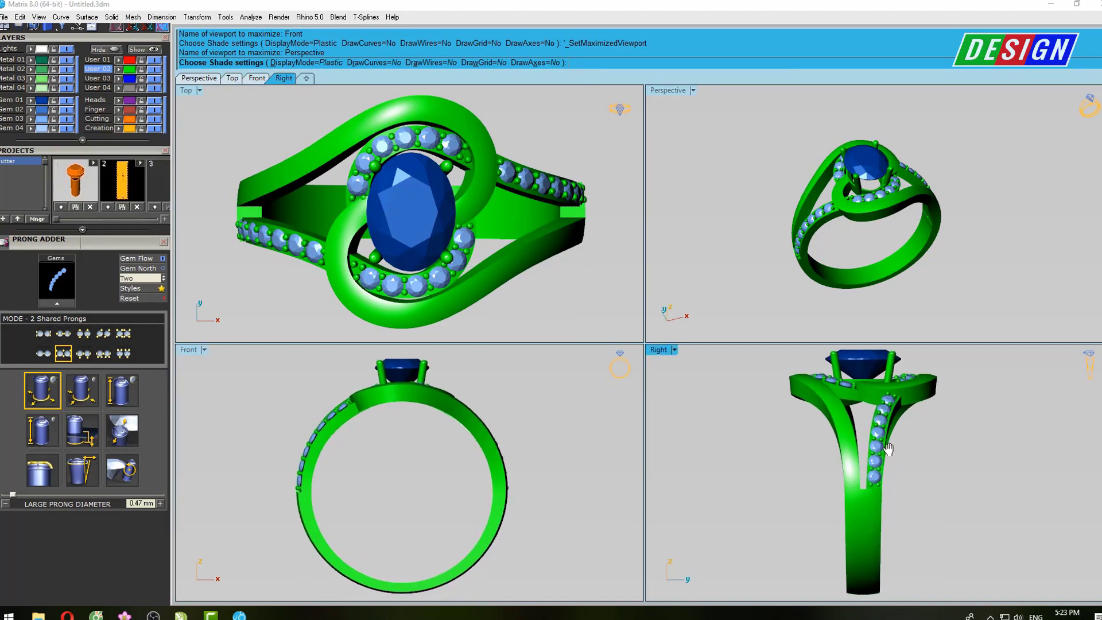
pyautogui.scroll(2, 865, 214)
pyautogui.scroll(2, 889, 200)
pyautogui.scroll(2, 925, 184)
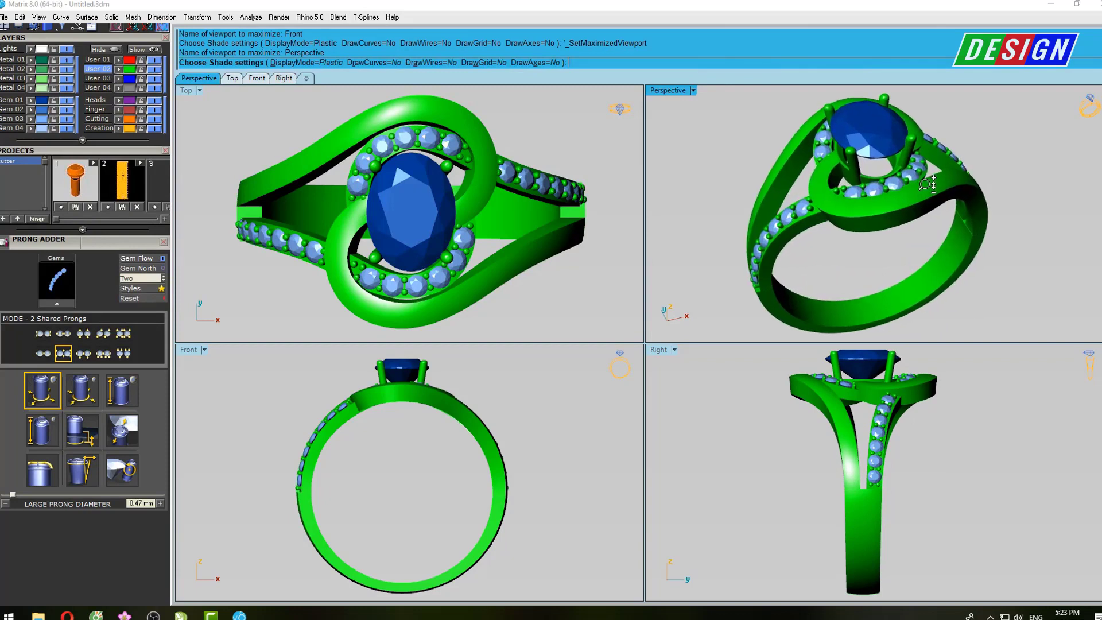
pyautogui.moveTo(933, 215); pyautogui.dragTo(925, 216, button='right')
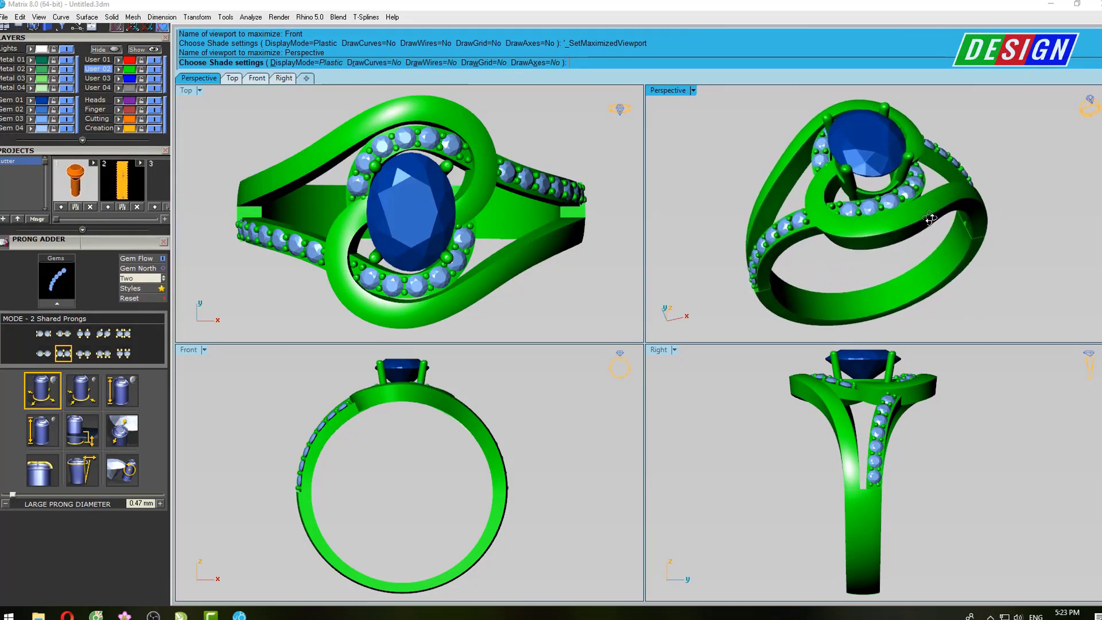
pyautogui.scroll(1, 924, 209)
pyautogui.keyDown('shift'); pyautogui.moveTo(929, 211); pyautogui.dragTo(936, 206, button='right'); pyautogui.keyUp('shift')
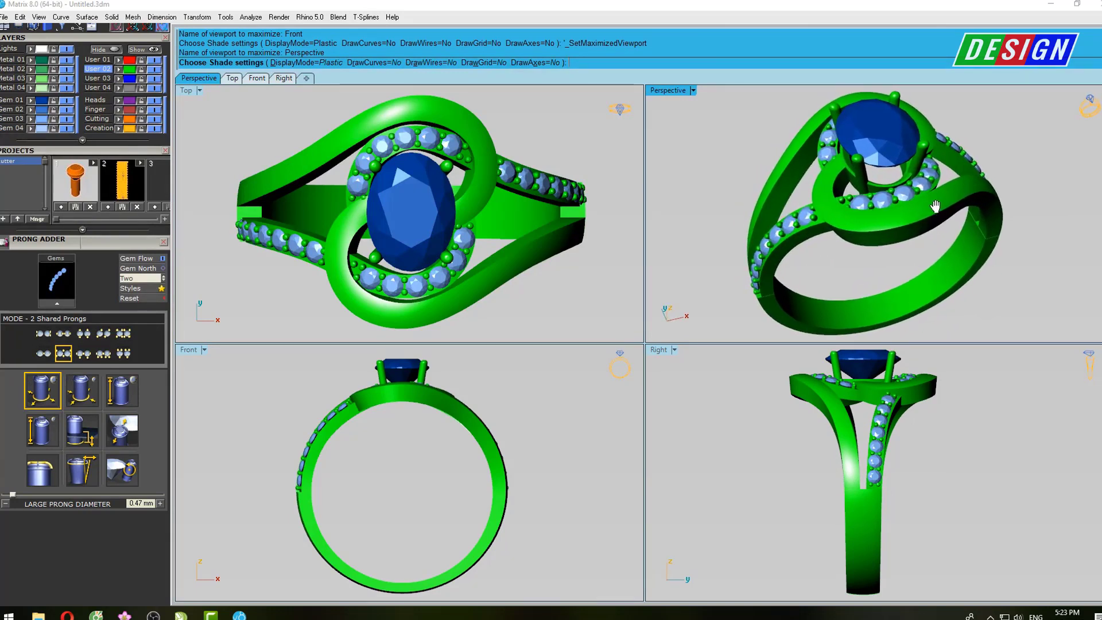